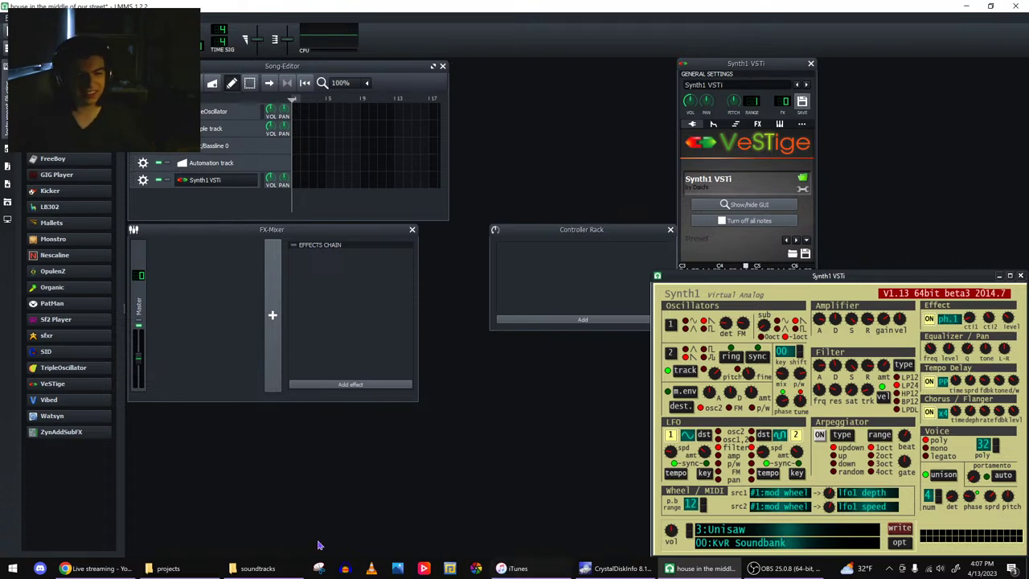
# - Switch to File Explorer and select the Neoaud (W:) drive under This PC
pyautogui.click(294, 573)
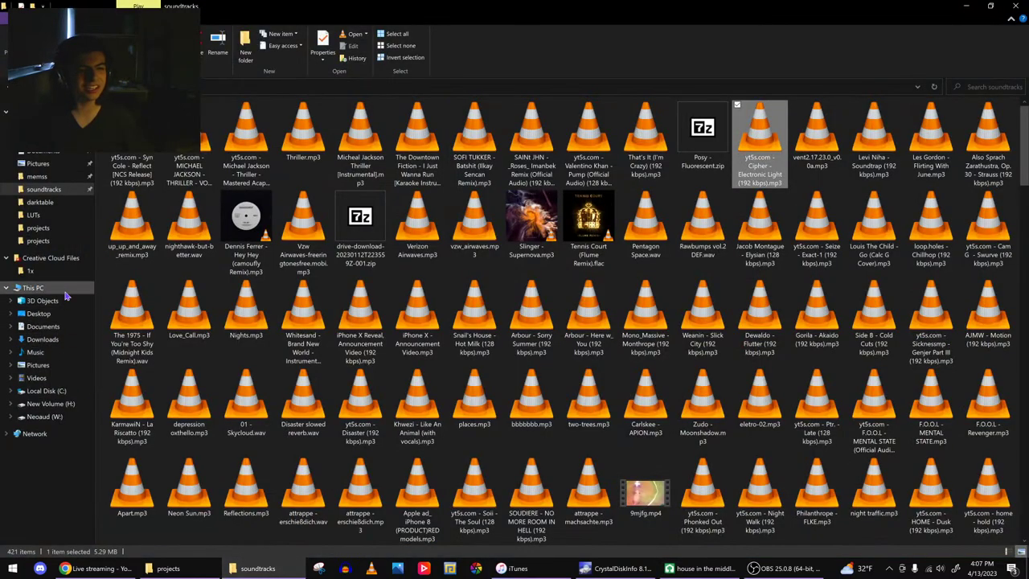
pyautogui.click(33, 287)
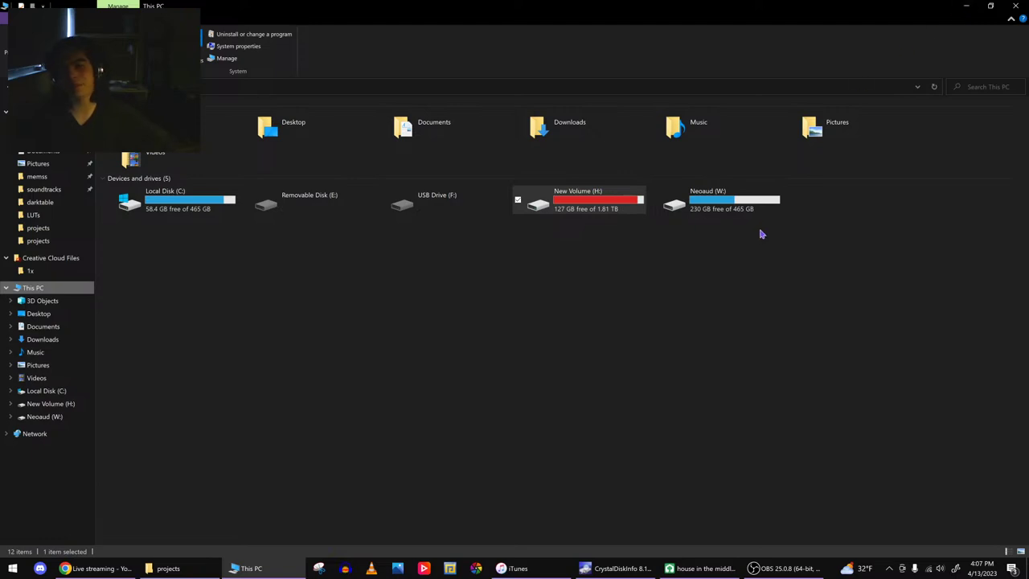
pyautogui.click(702, 208)
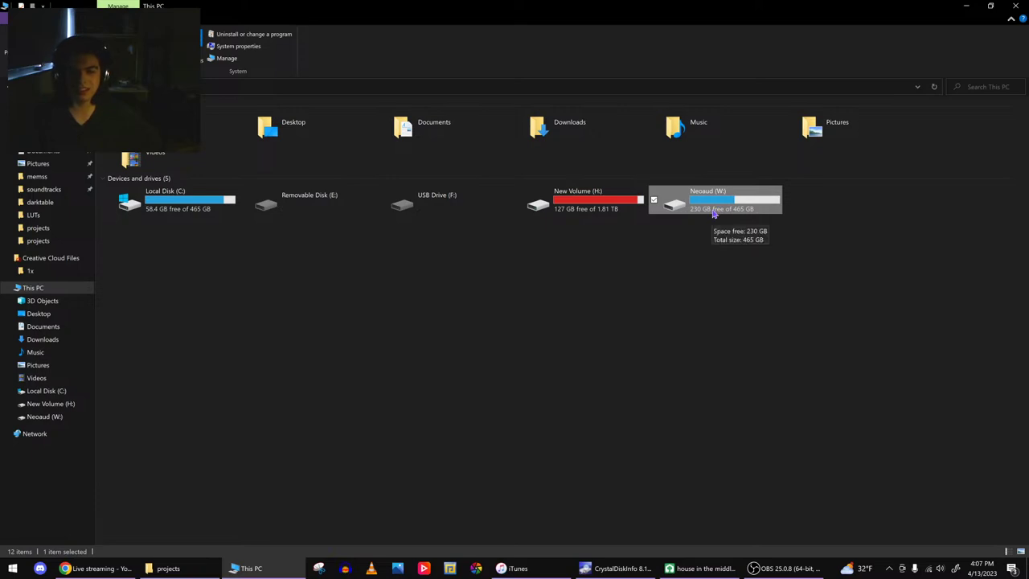
# - Switch to CrystalDiskInfo, inspect drive W:'s health data and power-on hours, and close the program
pyautogui.click(616, 569)
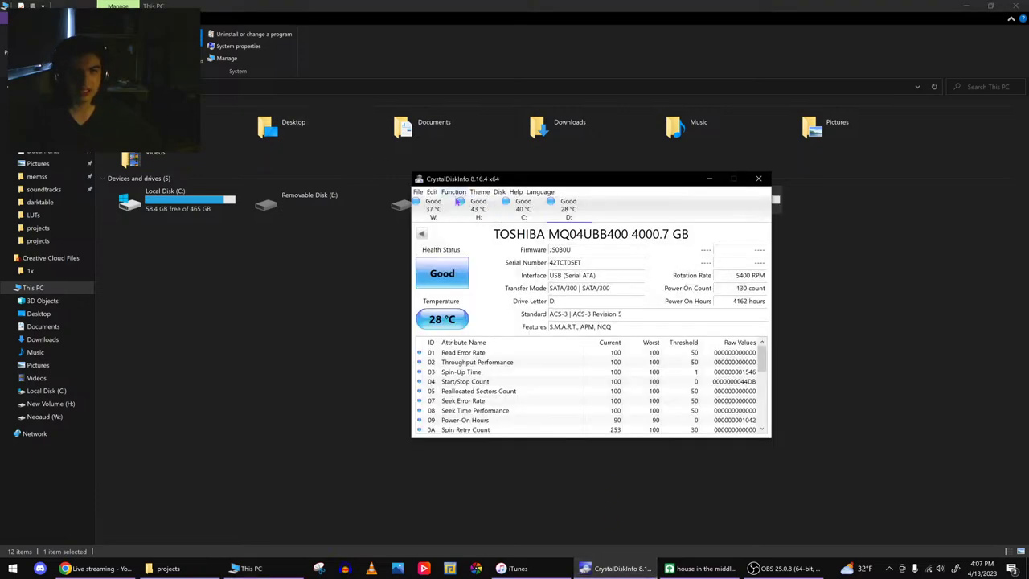
pyautogui.moveTo(559, 183); pyautogui.dragTo(544, 279)
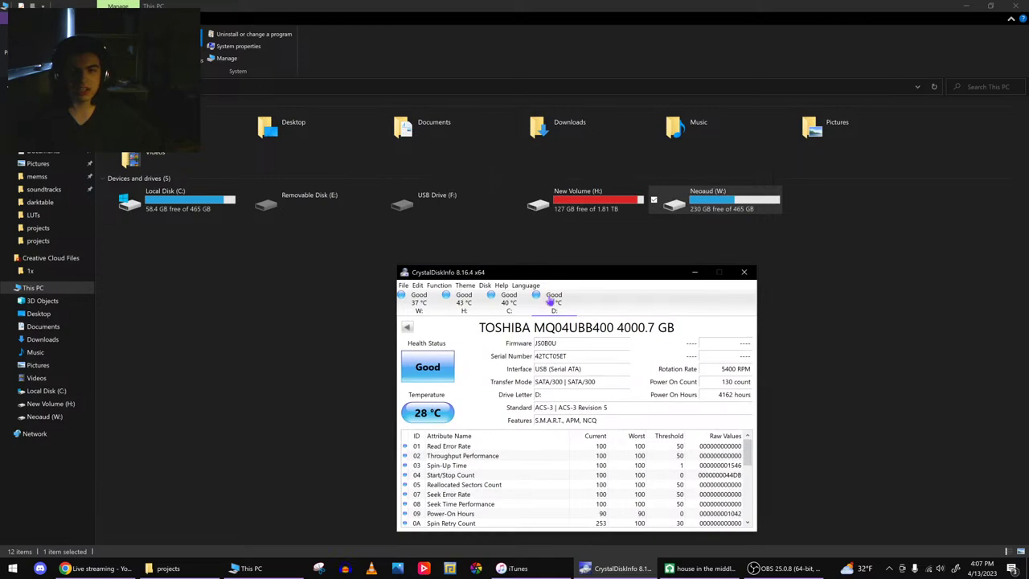
pyautogui.click(418, 302)
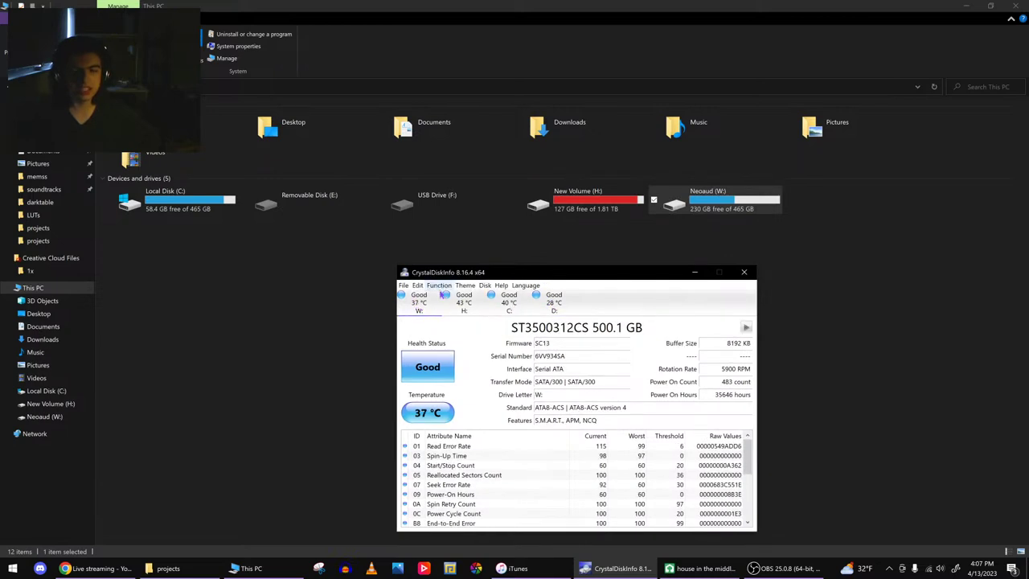
pyautogui.moveTo(714, 395); pyautogui.dragTo(734, 394)
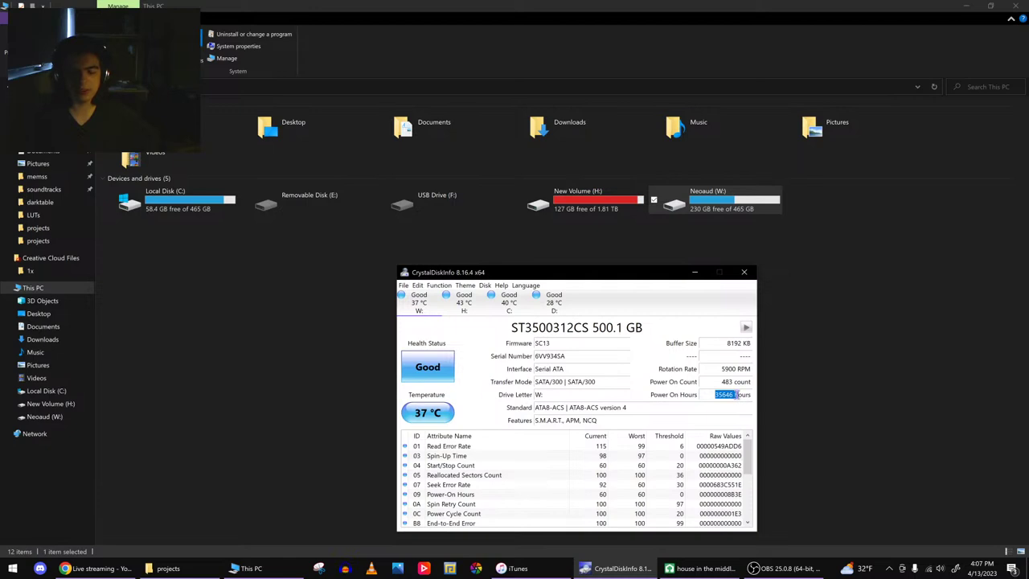
pyautogui.click(734, 394)
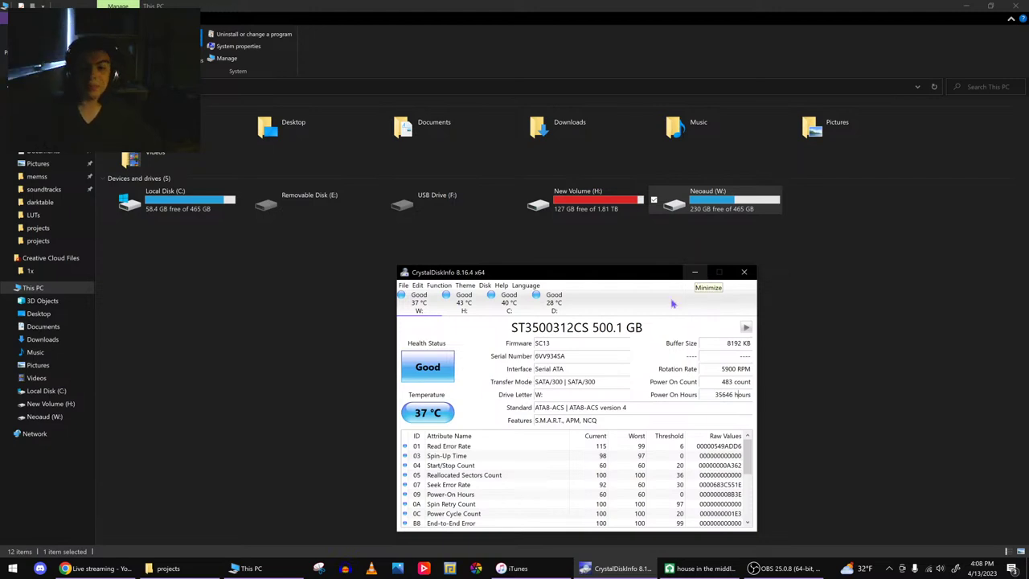
pyautogui.click(745, 275)
# - Look through the phoots folder on the Neoaud (W:) drive, including its test feetage subfolder, and return to the drive's root
pyautogui.doubleClick(689, 213)
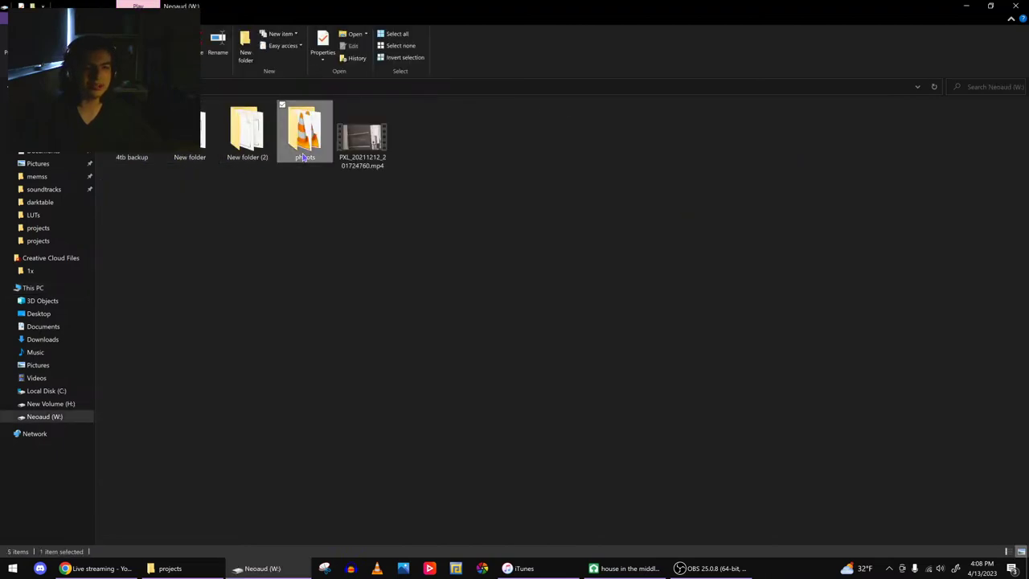
pyautogui.doubleClick(304, 131)
pyautogui.doubleClick(132, 151)
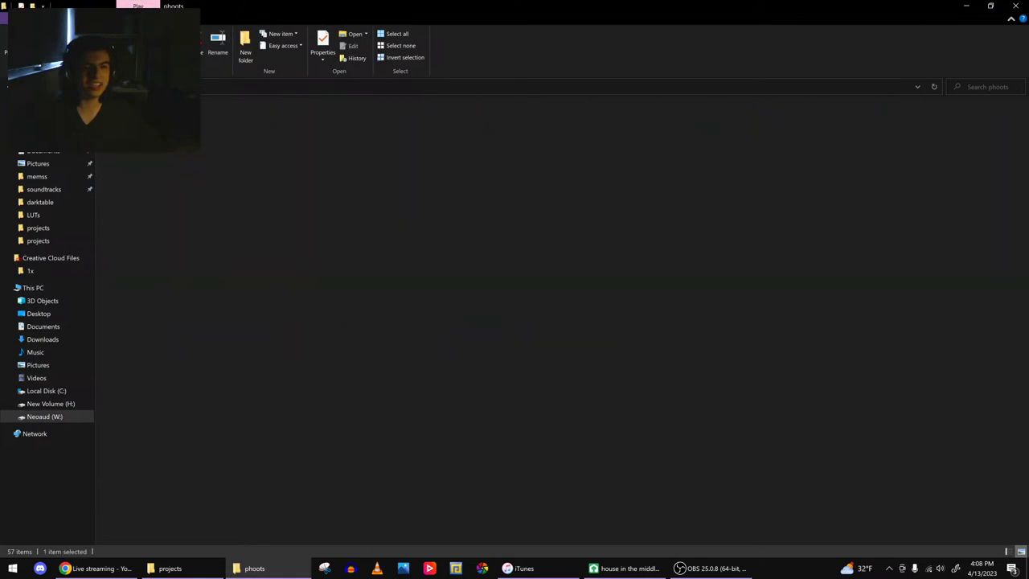
pyautogui.hotkey('alt', 'Left')
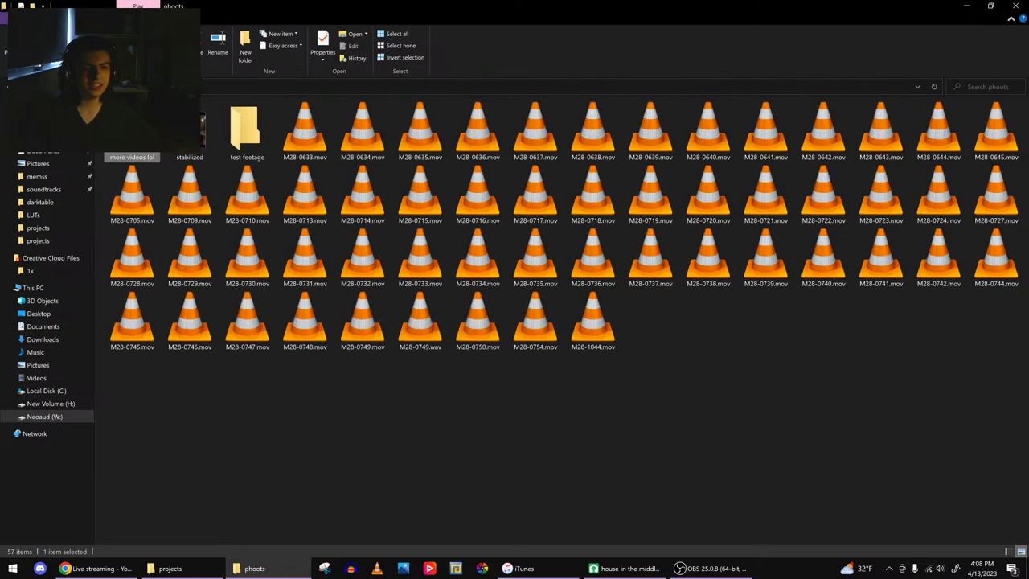
pyautogui.hotkey('alt', 'Left')
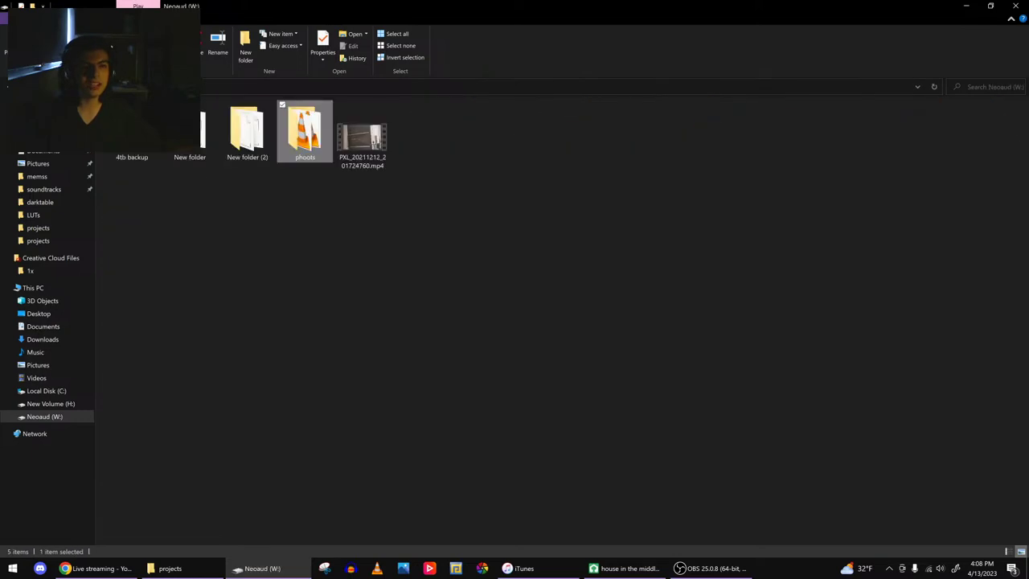
pyautogui.press('Return')
pyautogui.doubleClick(250, 133)
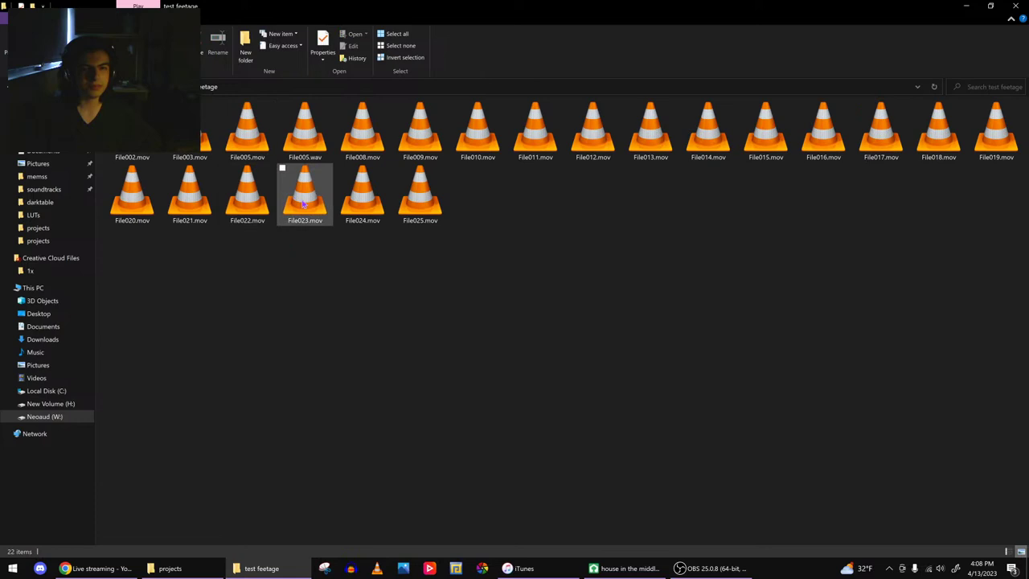
pyautogui.hotkey('alt', 'Left')
pyautogui.hotkey('alt', 'Left')
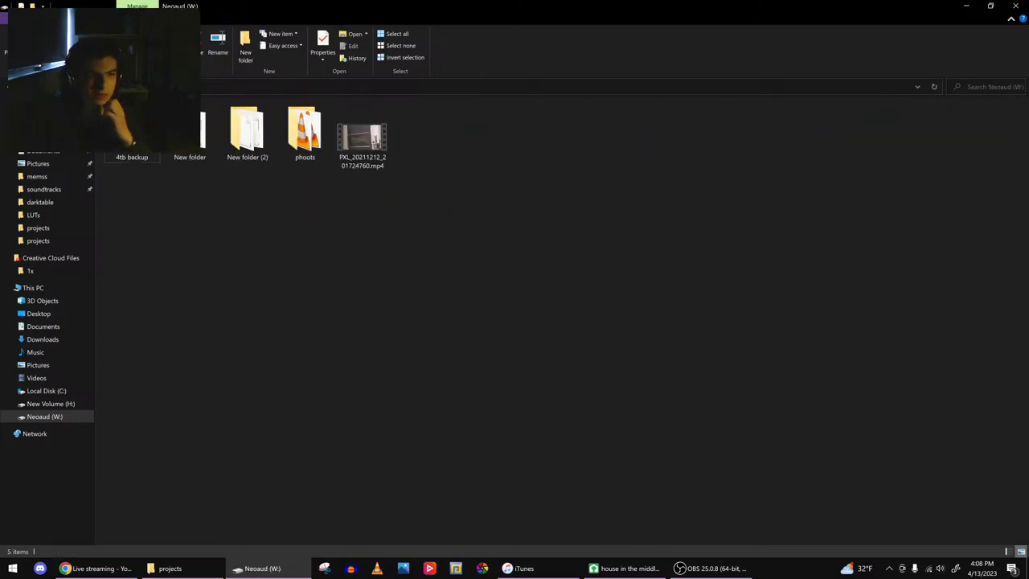
# - Open the synth bank 2 folder inside 4tb backup and look through its .sy1 preset files
pyautogui.doubleClick(147, 154)
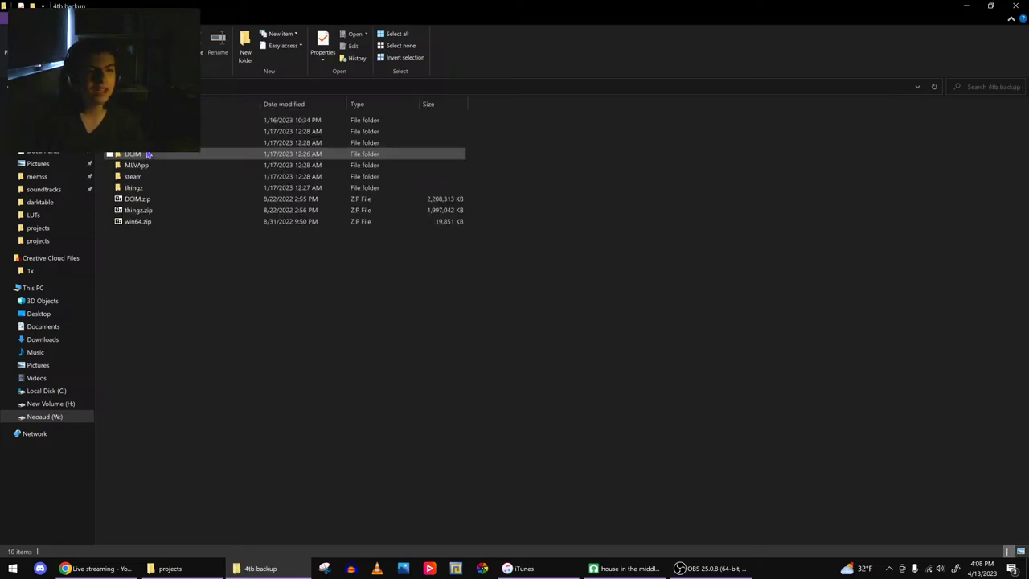
pyautogui.doubleClick(148, 142)
pyautogui.scroll(-20, 205, 296)
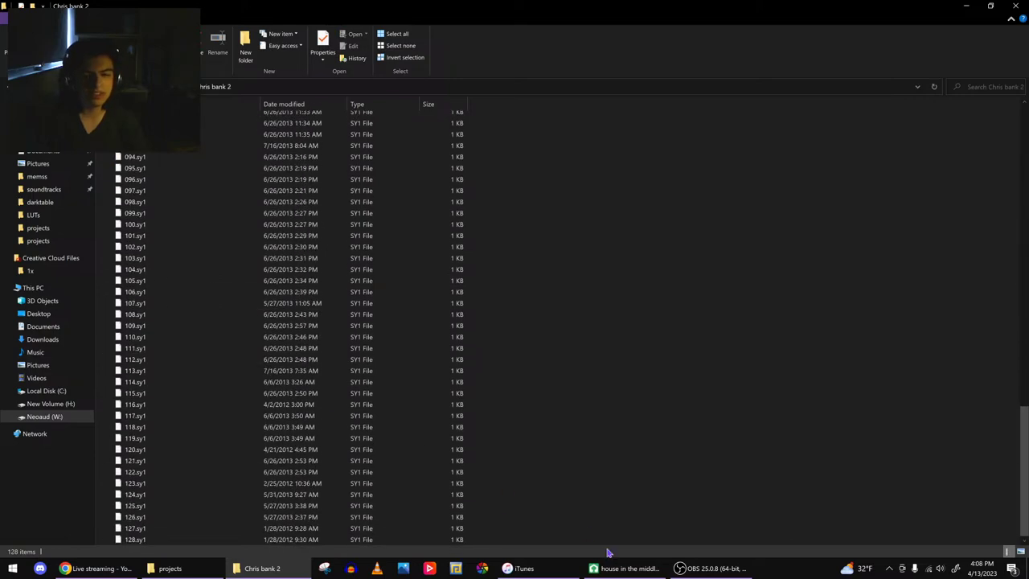
# - View Synth1's internal preset banks in LMMS and return to the 4tb backup folder in File Explorer
pyautogui.click(623, 568)
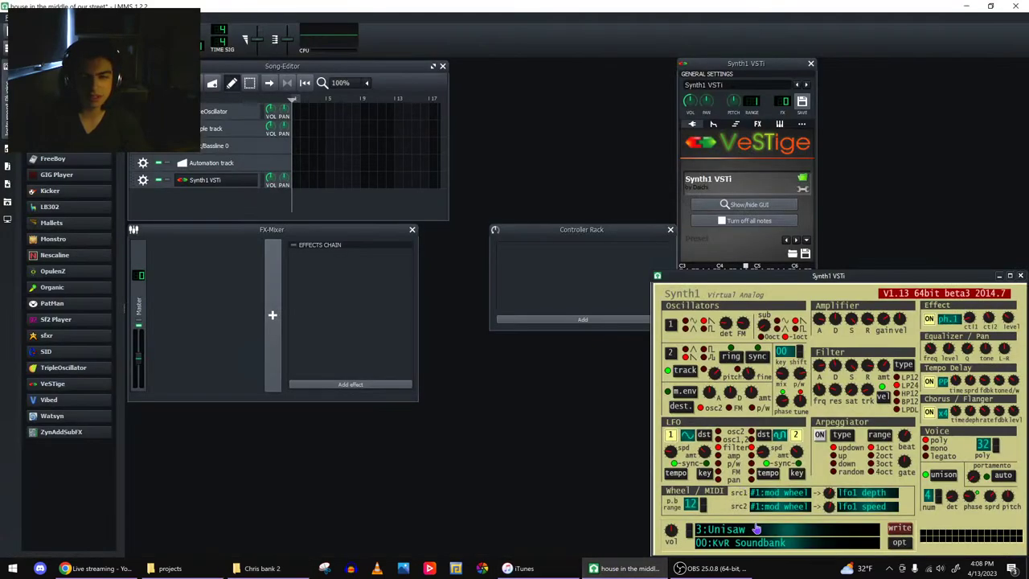
pyautogui.click(756, 525)
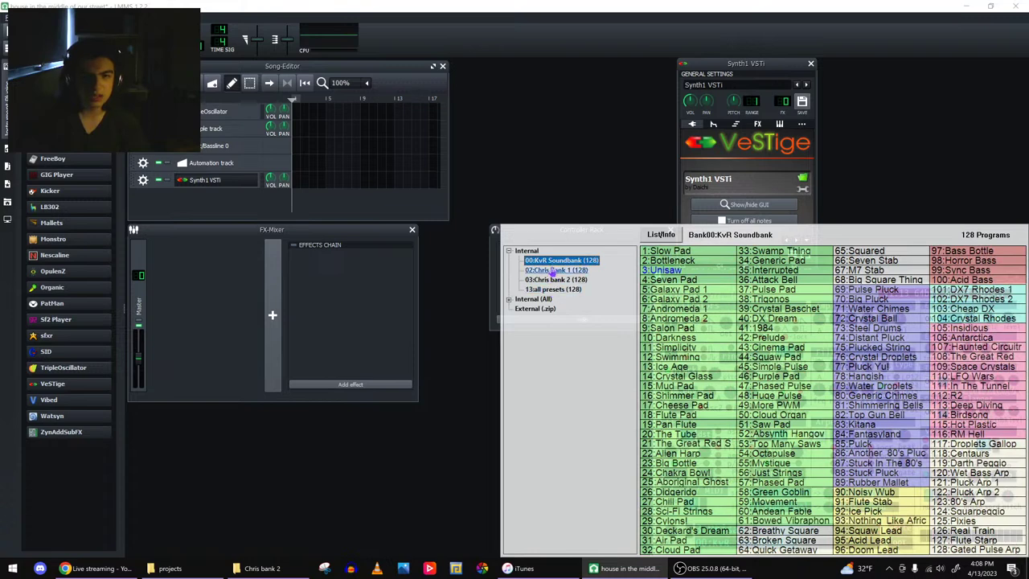
pyautogui.click(262, 569)
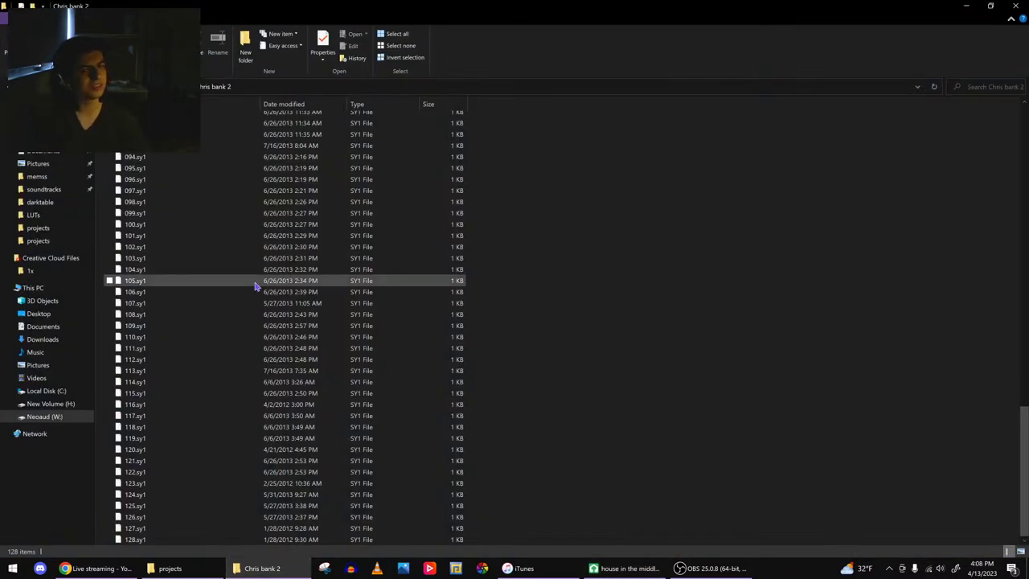
pyautogui.scroll(20, 256, 286)
pyautogui.scroll(2, 242, 201)
pyautogui.hotkey('alt', 'Up')
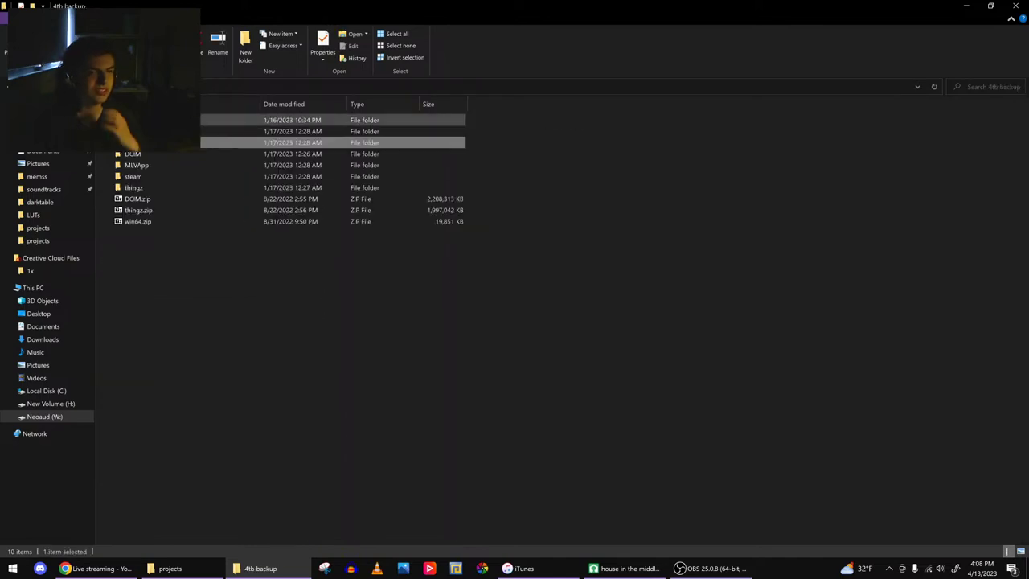
# - View the first folder in 4tb backup, return to This PC and select the New Volume (H:) drive
pyautogui.doubleClick(153, 120)
pyautogui.hotkey('alt', 'Up')
pyautogui.hotkey('alt', 'Up')
pyautogui.hotkey('alt', 'Up')
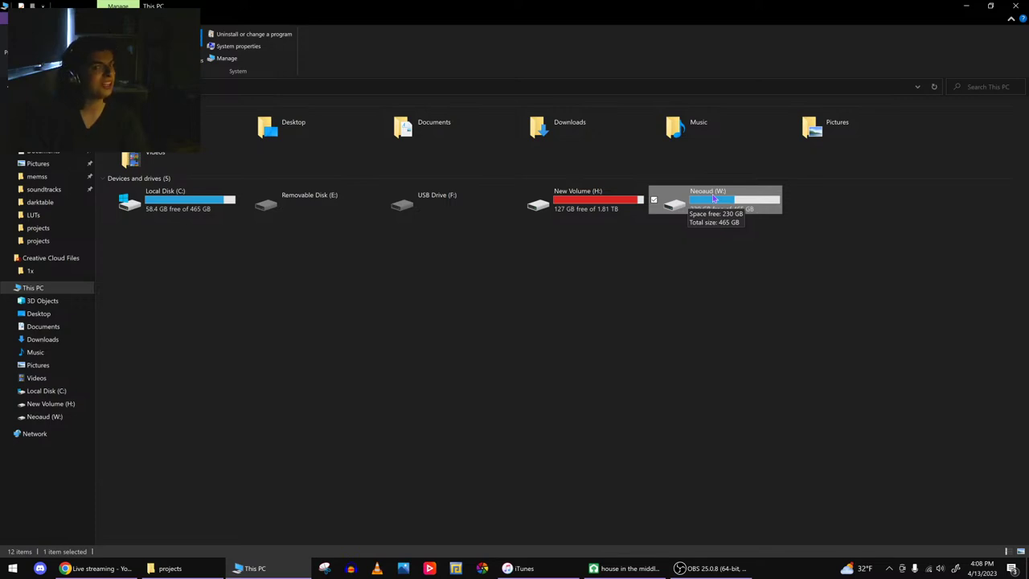
pyautogui.click(634, 197)
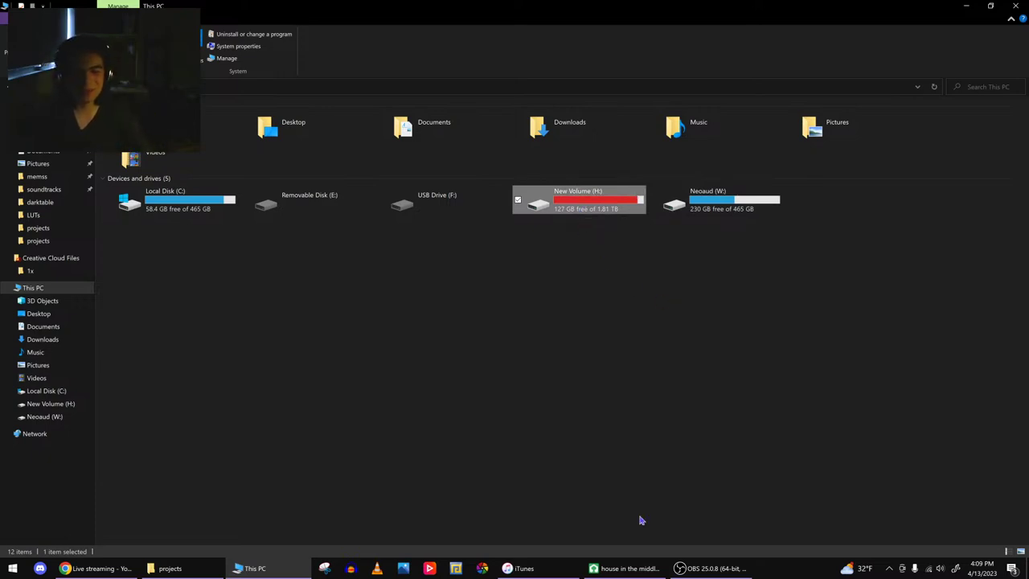
# - Switch to LMMS, save the current project and close the program
pyautogui.click(635, 571)
pyautogui.hotkey('ctrl', 's')
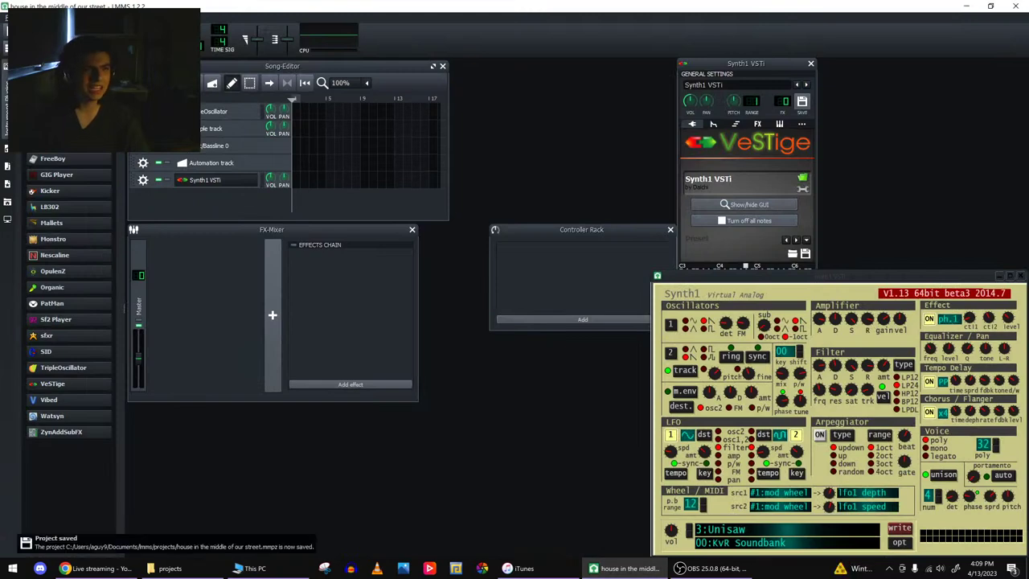
pyautogui.click(1014, 6)
# - Restart LMMS and reopen the recent project "house in the middle of our street.mmpz"
pyautogui.press('super')
pyautogui.click(310, 277)
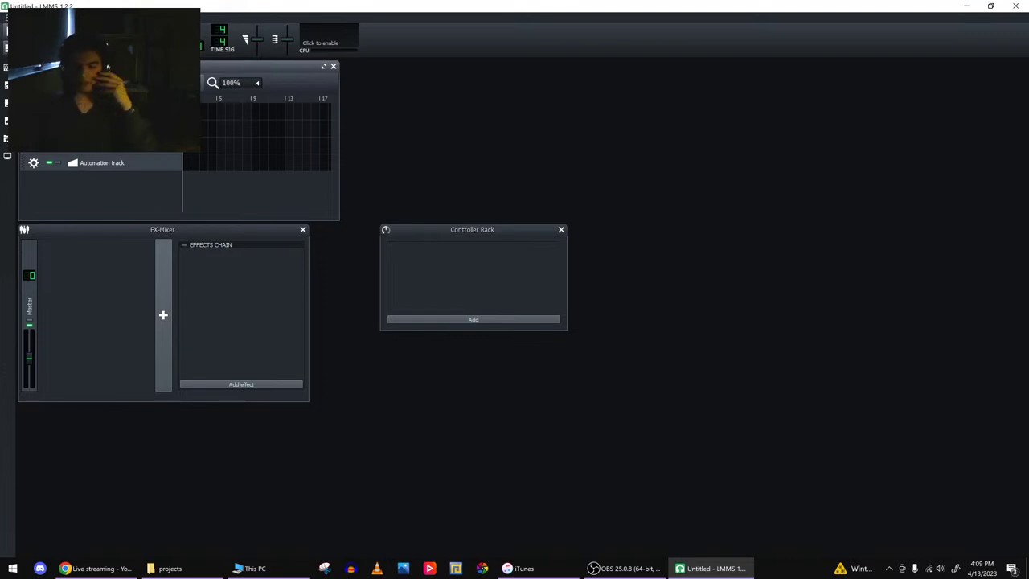
pyautogui.hotkey('alt', 'f')
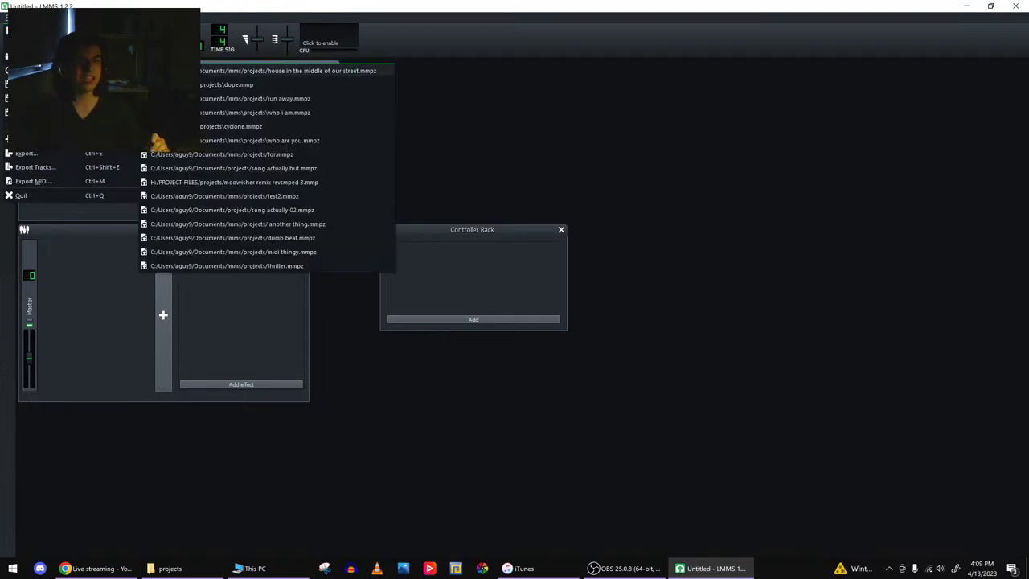
pyautogui.click(184, 70)
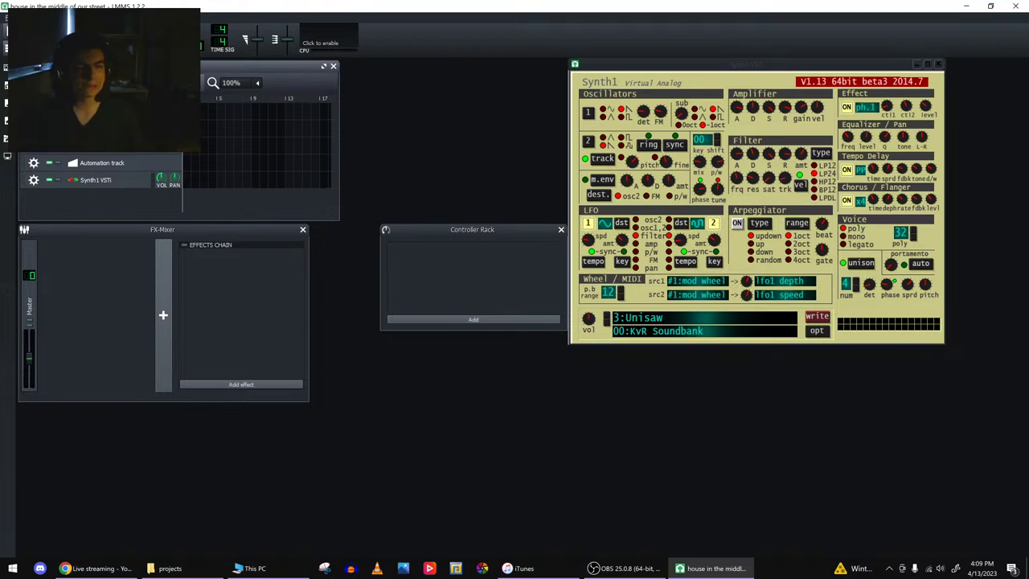
# - Enable a MIDI input device for the Synth1 VSTi track
pyautogui.click(33, 179)
pyautogui.moveTo(77, 246)
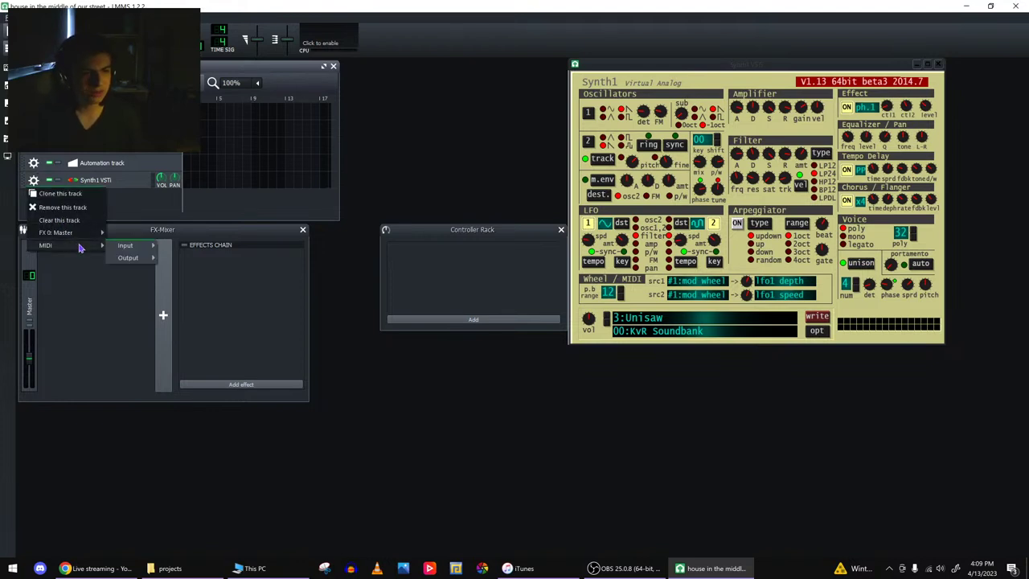
pyautogui.click(162, 251)
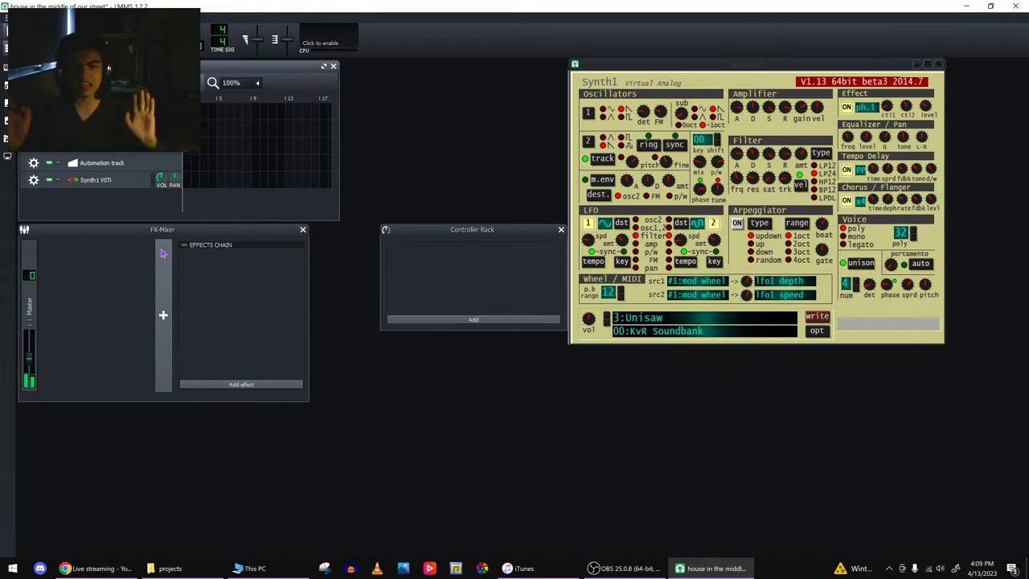
# - Load the 14:Crystal Glass preset from the KvR Soundbank in Synth1 and check the live stream's dashboard and chat in Chrome
pyautogui.click(655, 320)
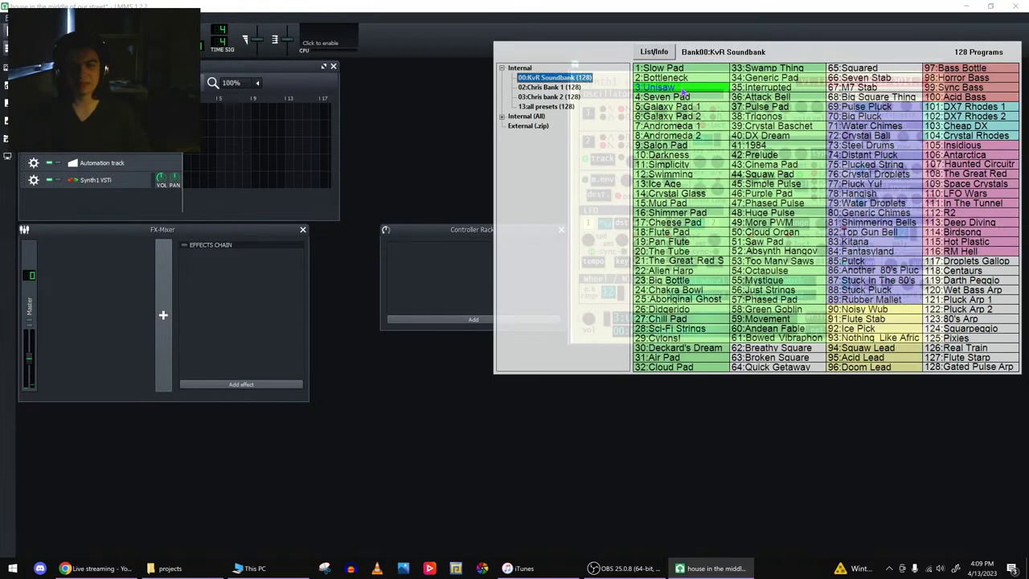
pyautogui.click(656, 193)
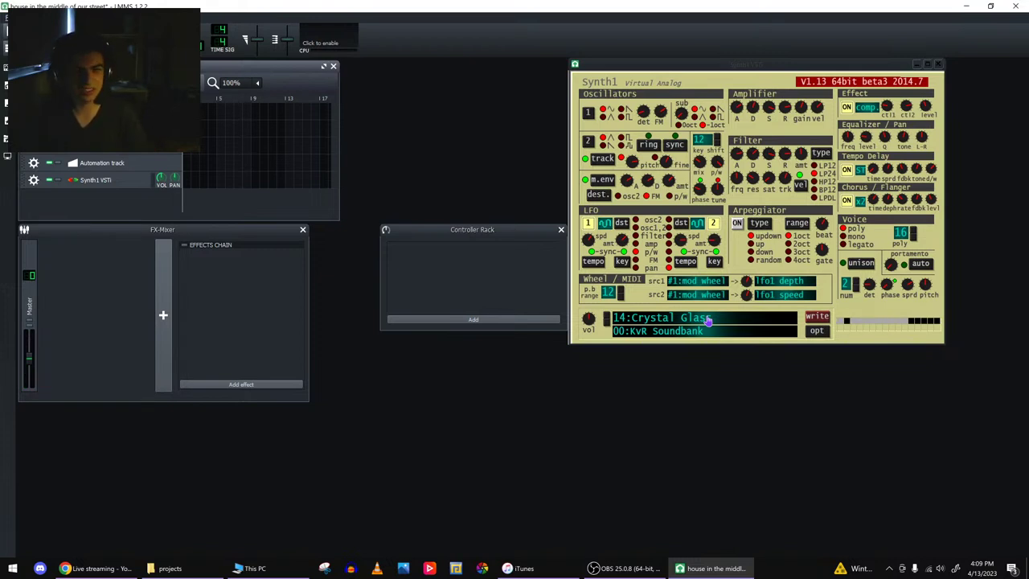
pyautogui.click(93, 568)
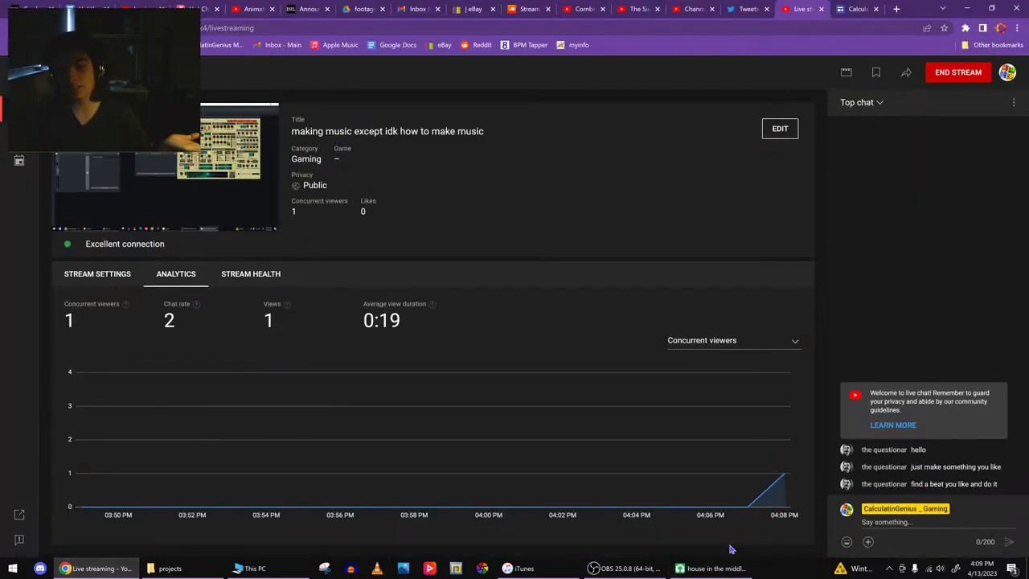
pyautogui.click(690, 571)
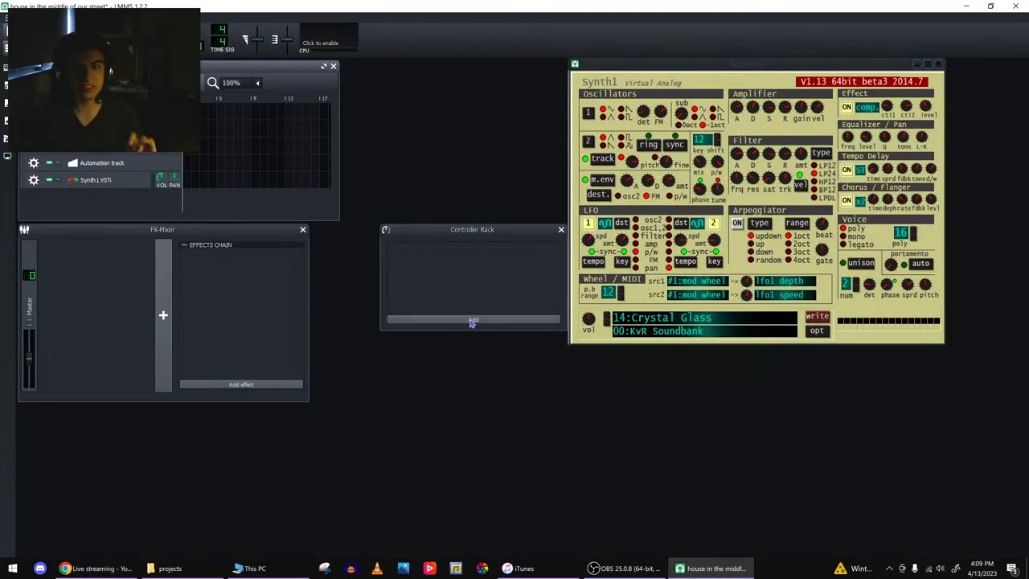
# - Load the 43:Cinema Pad preset from the KvR Soundbank in Synth1
pyautogui.click(632, 320)
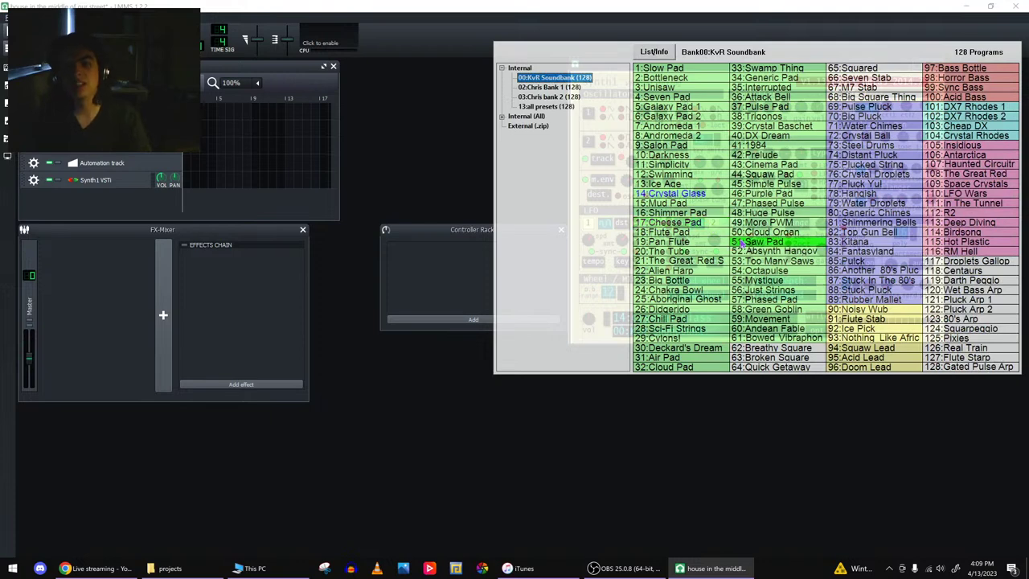
pyautogui.click(762, 165)
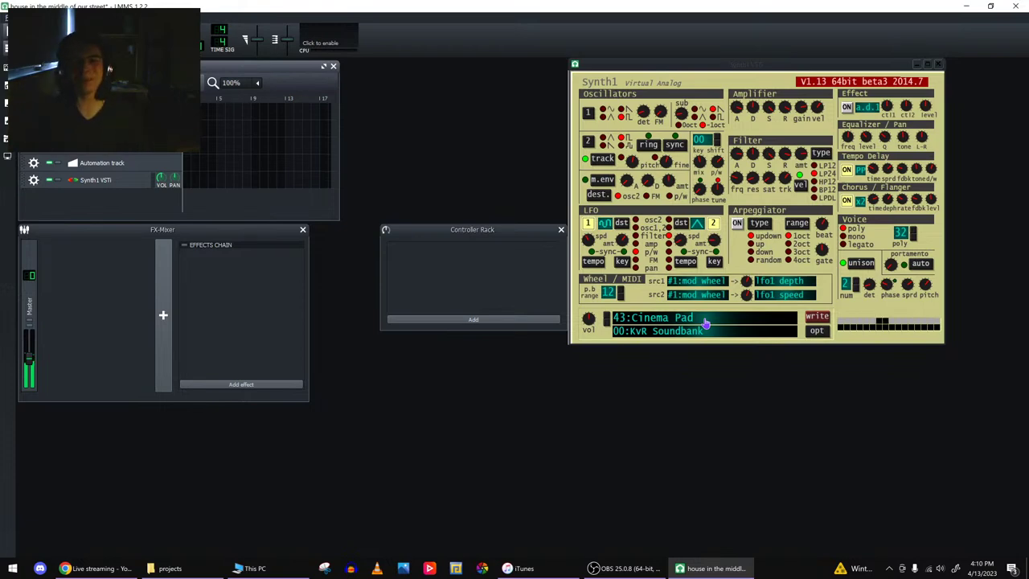
# - Try the 48:Huge Pulse preset from the KvR Soundbank and switch Synth1 to 124:TinkyArp from Chris bank 2
pyautogui.click(705, 322)
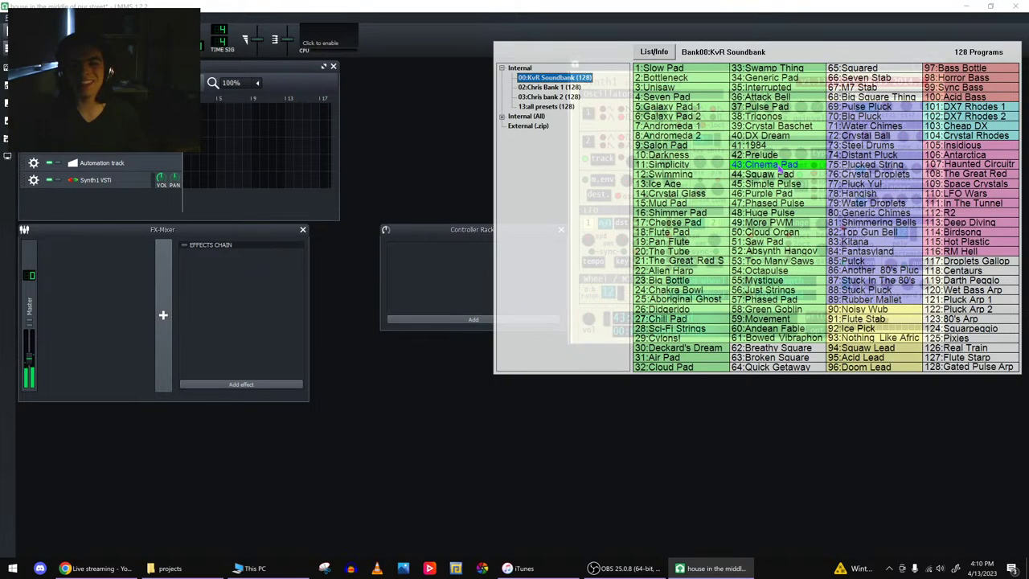
pyautogui.click(774, 213)
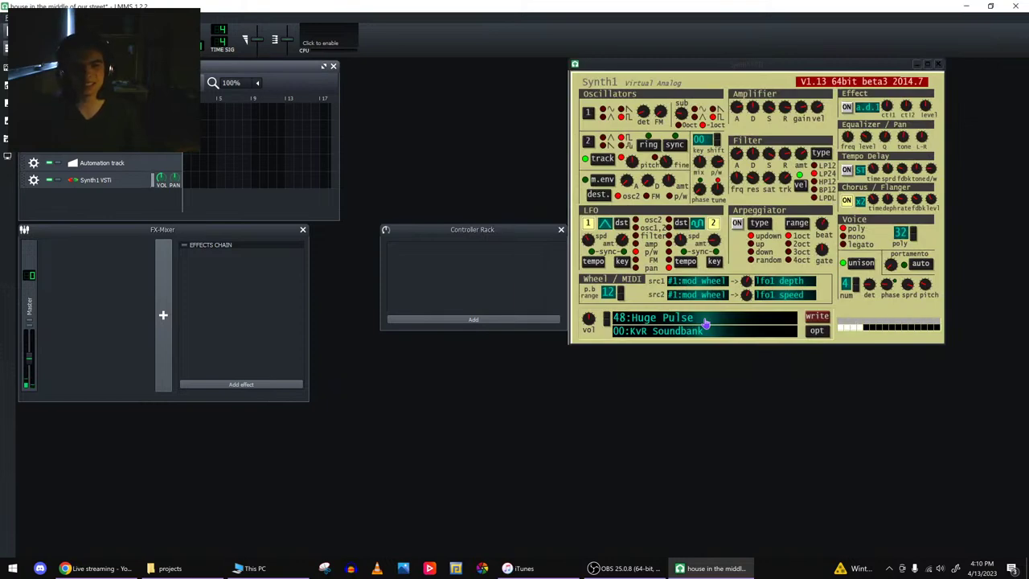
pyautogui.click(705, 323)
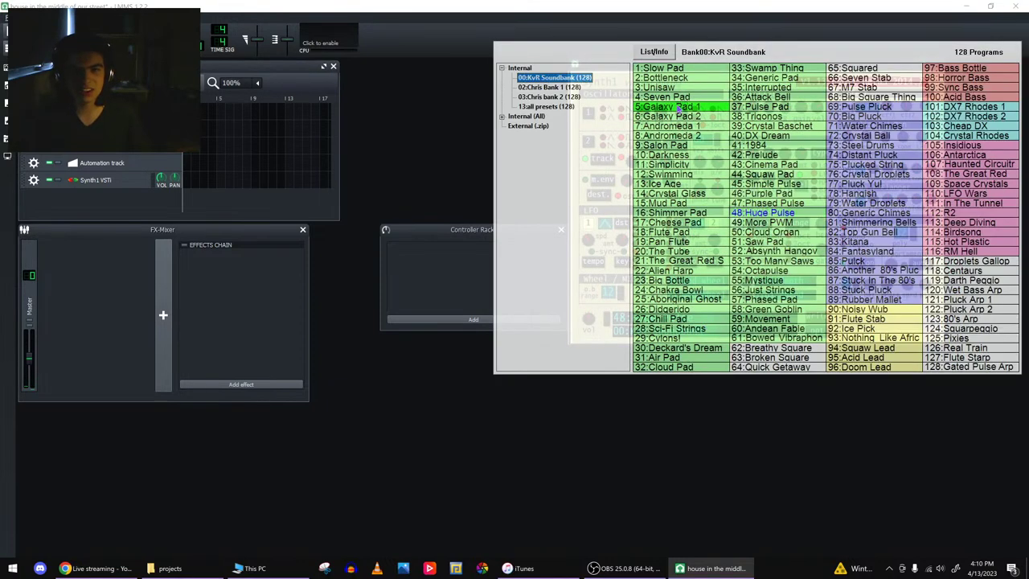
pyautogui.click(539, 97)
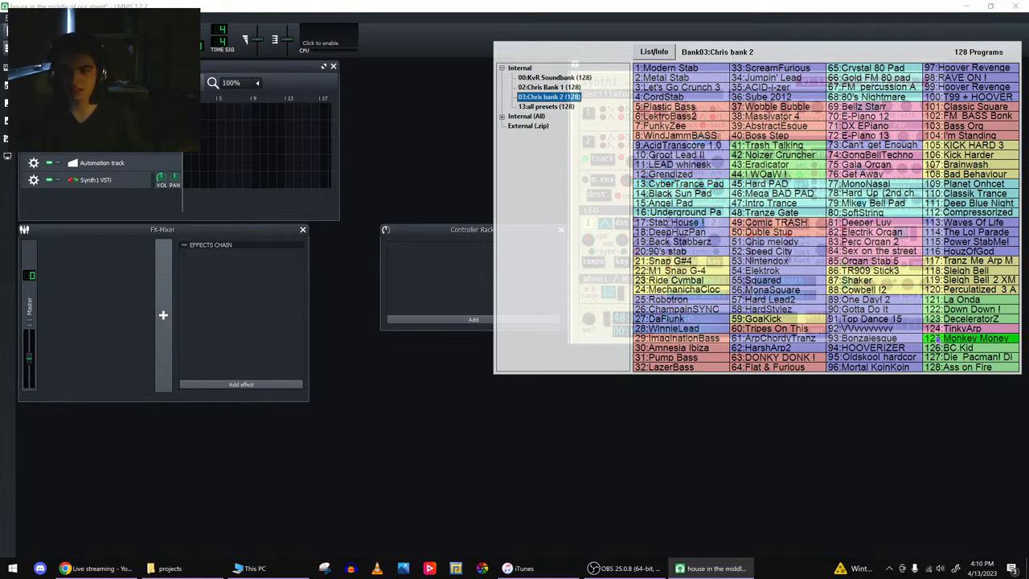
pyautogui.click(965, 328)
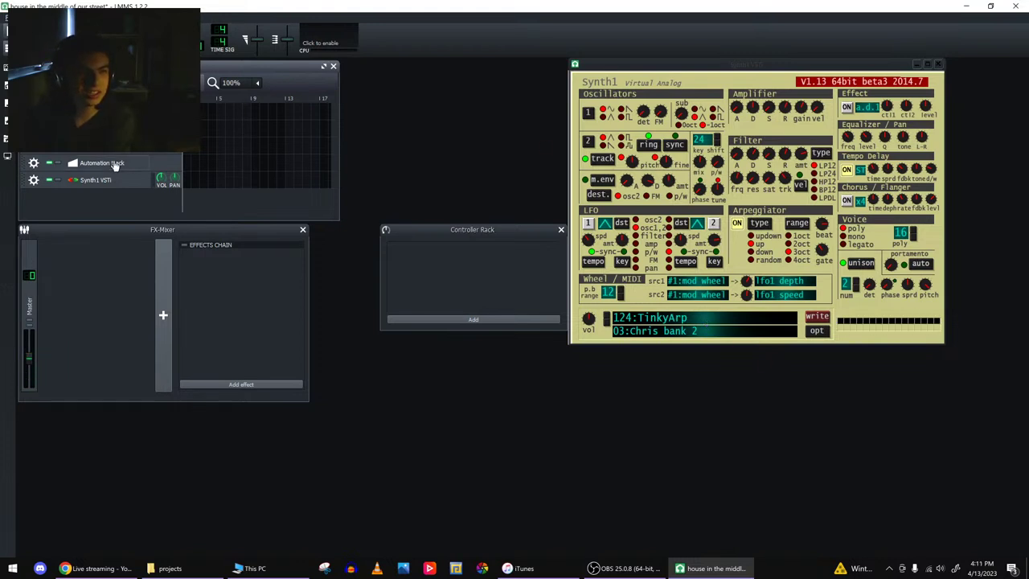
# - Examine the Synth1 VSTi pattern's notes in a maximized Piano-Roll and check the live stream's dashboard and chat in Chrome
pyautogui.doubleClick(185, 182)
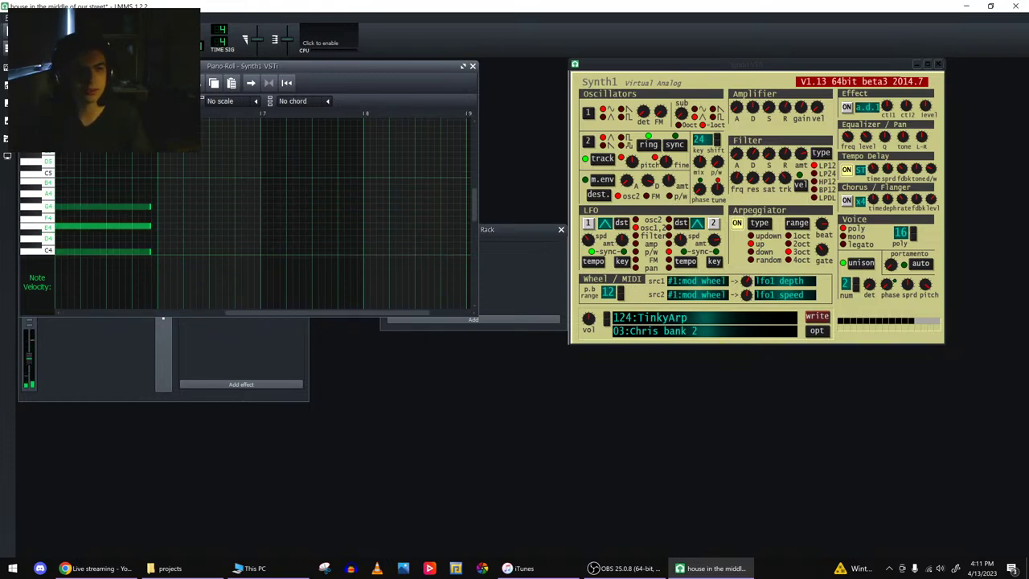
pyautogui.click(463, 67)
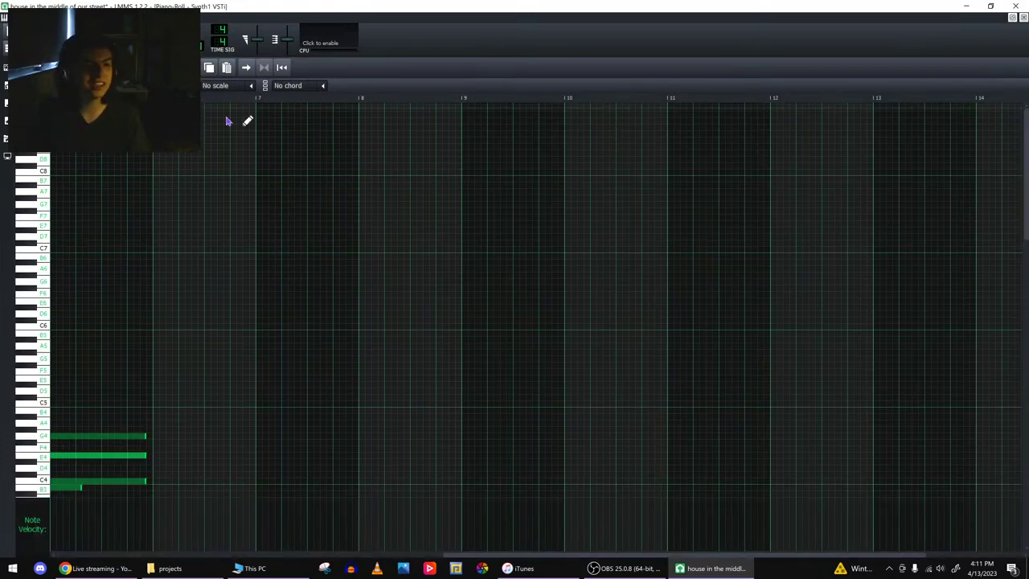
pyautogui.scroll(-1, 281, 259)
pyautogui.scroll(2, 281, 279)
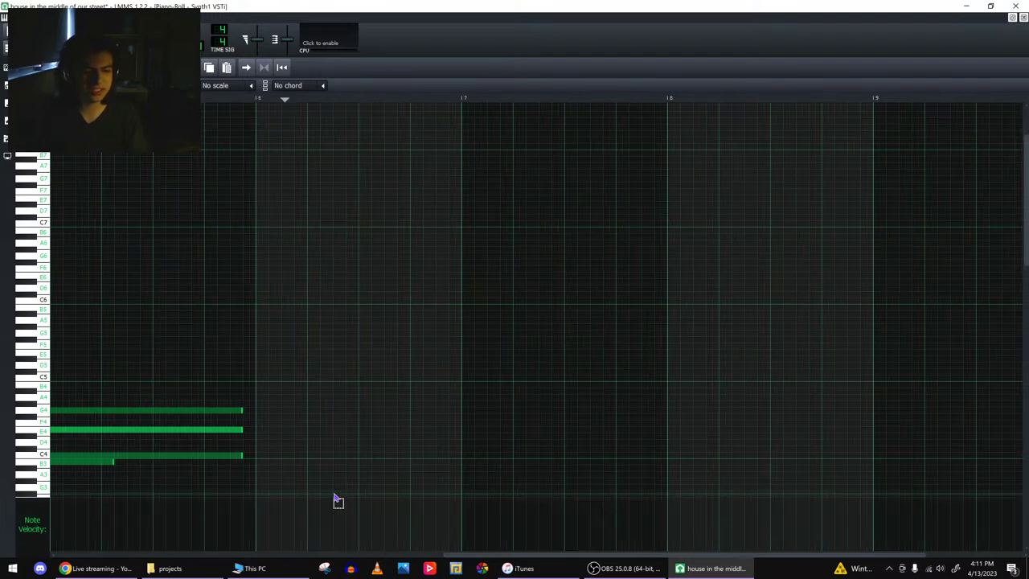
pyautogui.moveTo(471, 561); pyautogui.dragTo(145, 533)
pyautogui.scroll(-1, 201, 448)
pyautogui.click(93, 569)
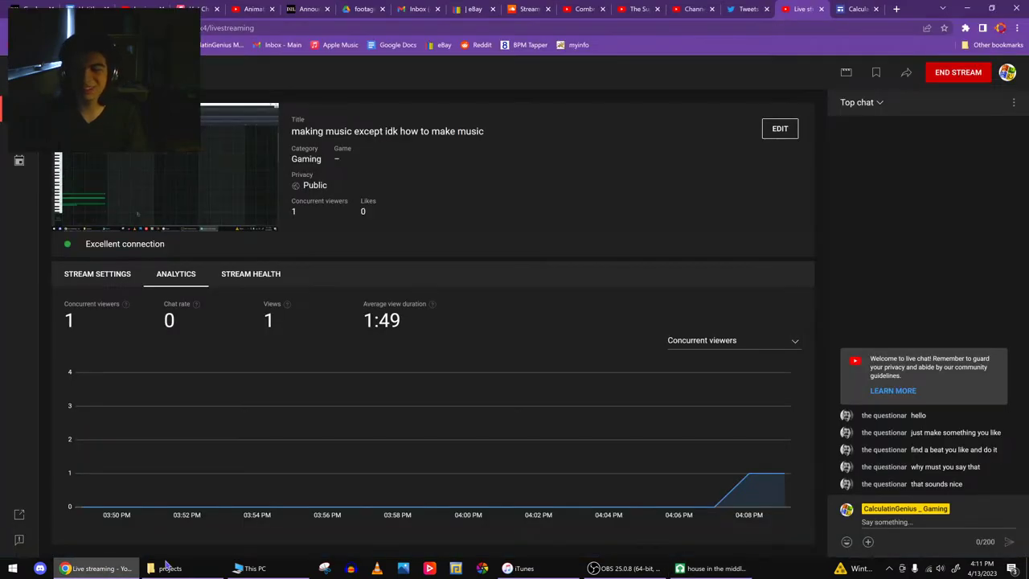
pyautogui.click(712, 569)
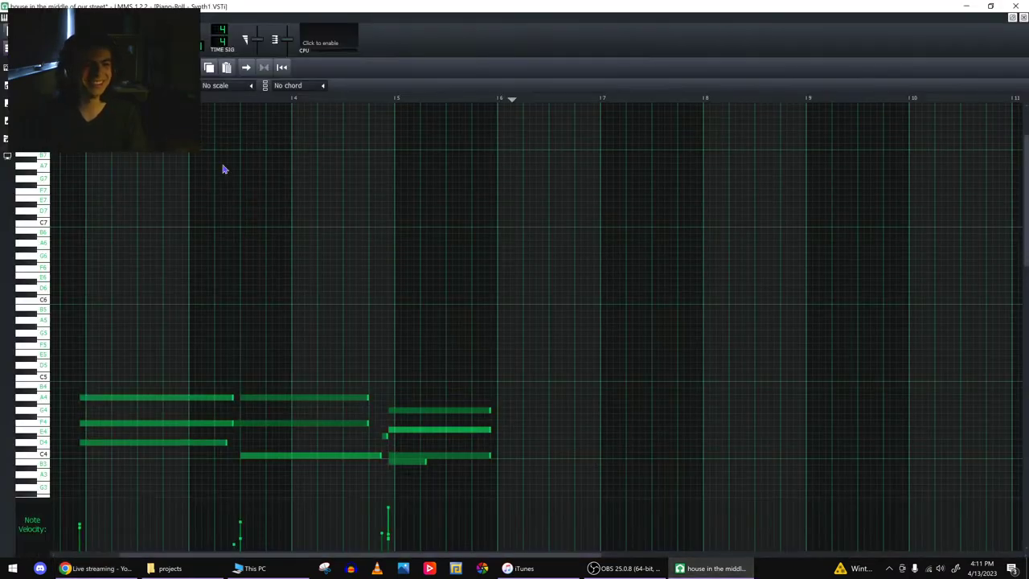
# - Delete all notes from the Synth1 VSTi pattern and close the Piano-Roll
pyautogui.scroll(-3, 484, 326)
pyautogui.hotkey('ctrl', 'a')
pyautogui.press('Delete')
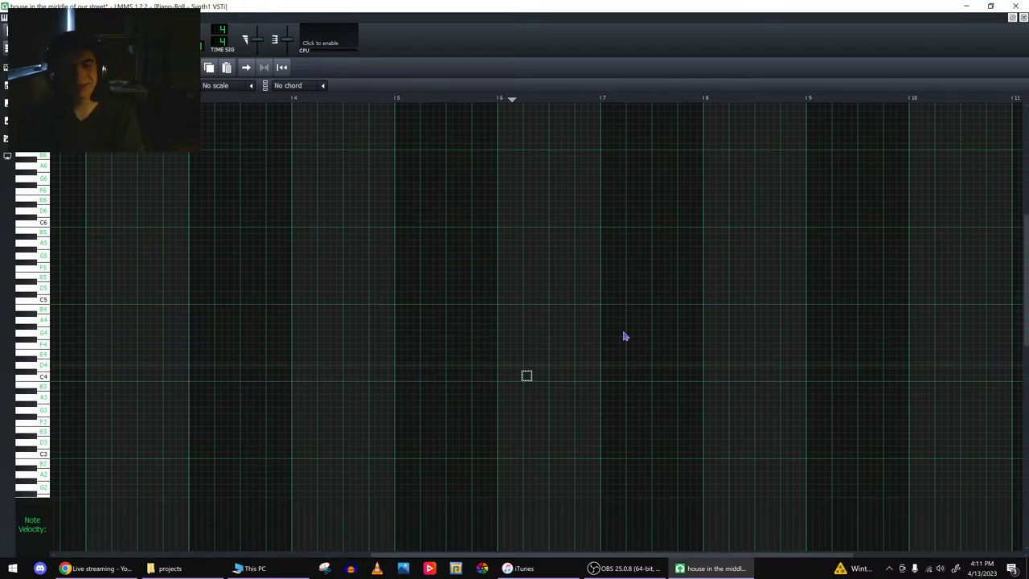
pyautogui.click(1023, 17)
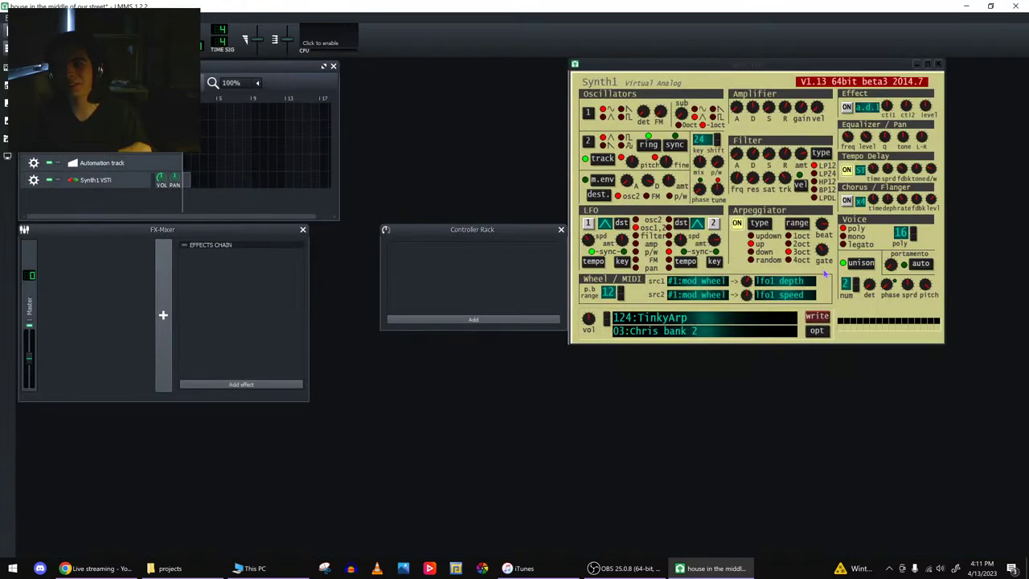
# - Load the 11:LEAD whinesk preset from Chris bank 2 in Synth1
pyautogui.click(698, 329)
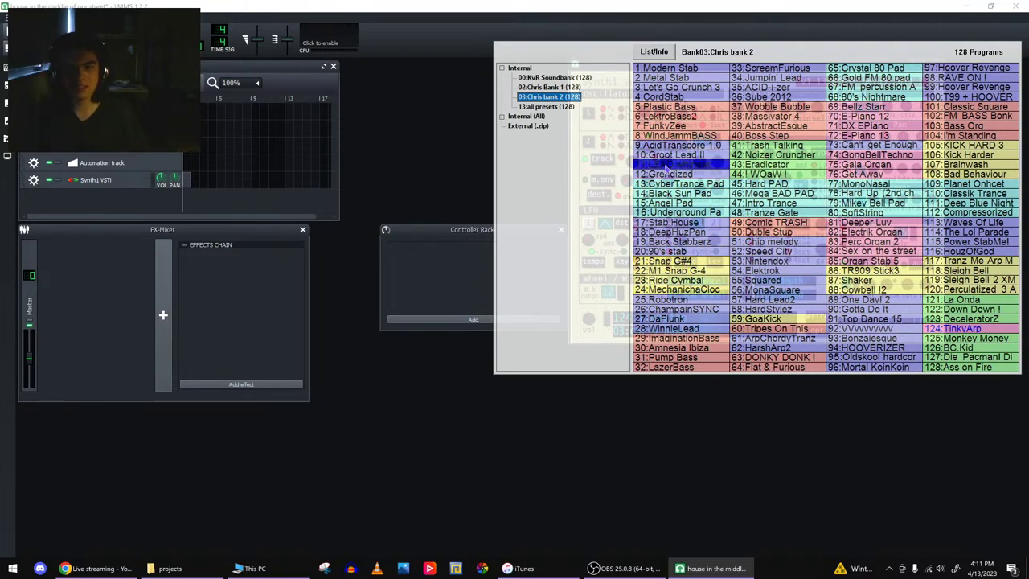
pyautogui.click(665, 166)
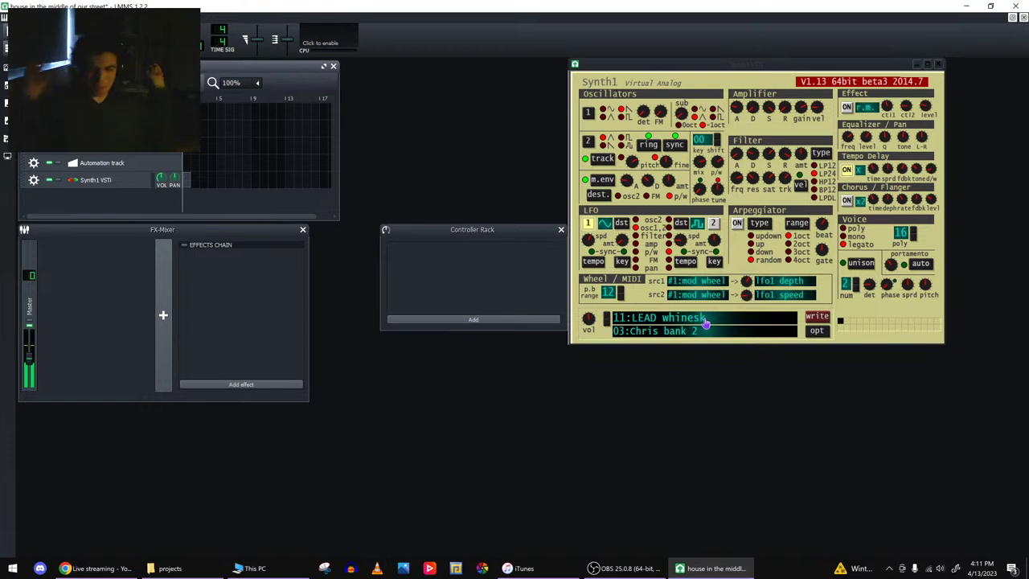
pyautogui.click(705, 321)
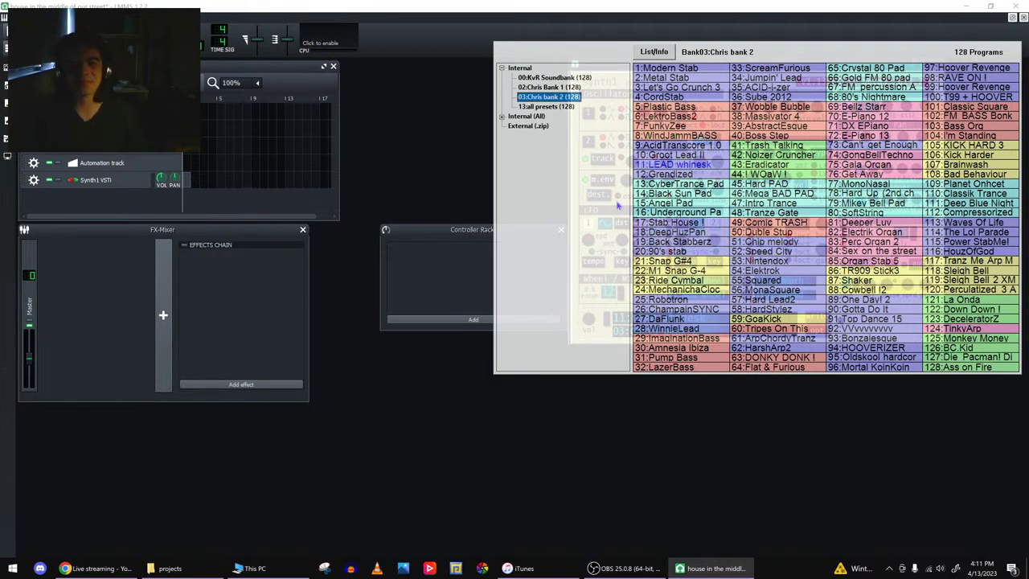
pyautogui.click(673, 164)
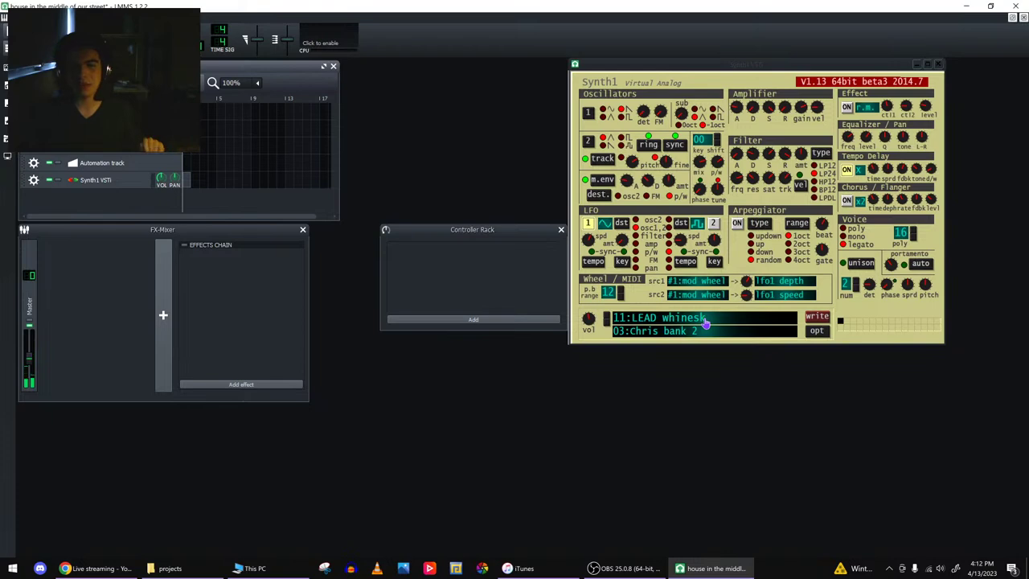
# - Try the 4:CordStab preset from Chris bank 2 and switch Synth1 to 51:Chip melody from the same bank
pyautogui.click(705, 322)
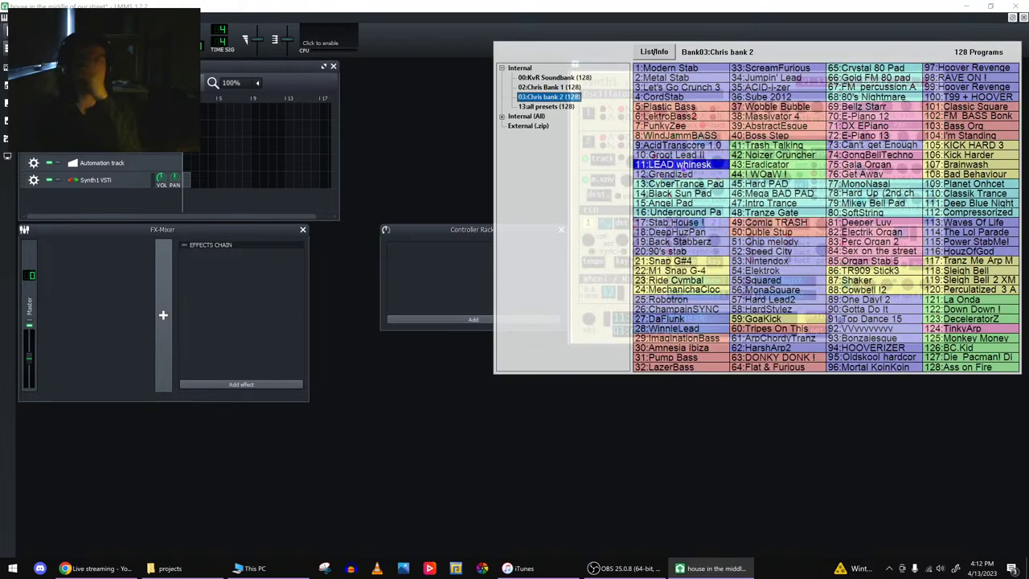
pyautogui.click(666, 96)
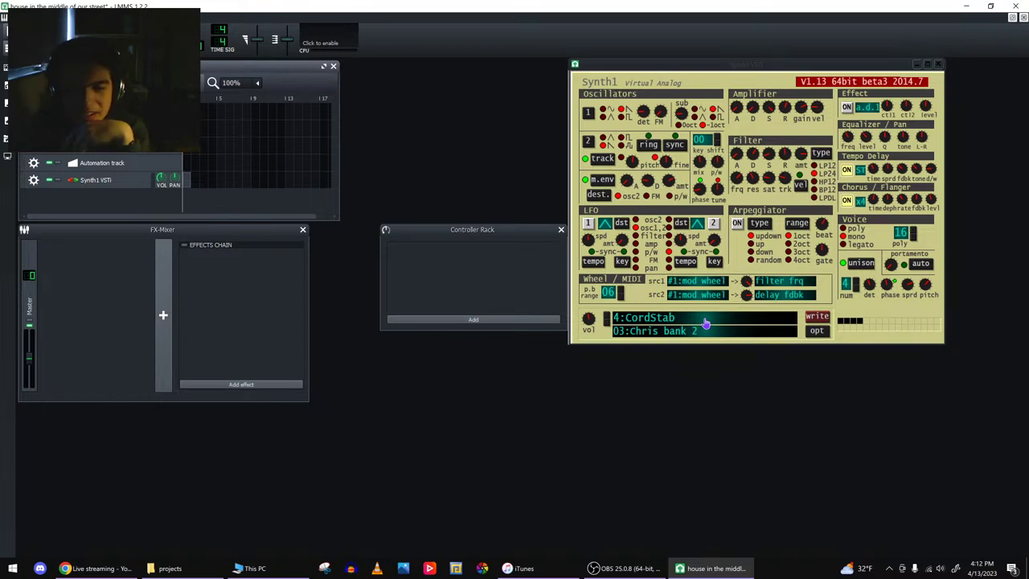
pyautogui.click(705, 322)
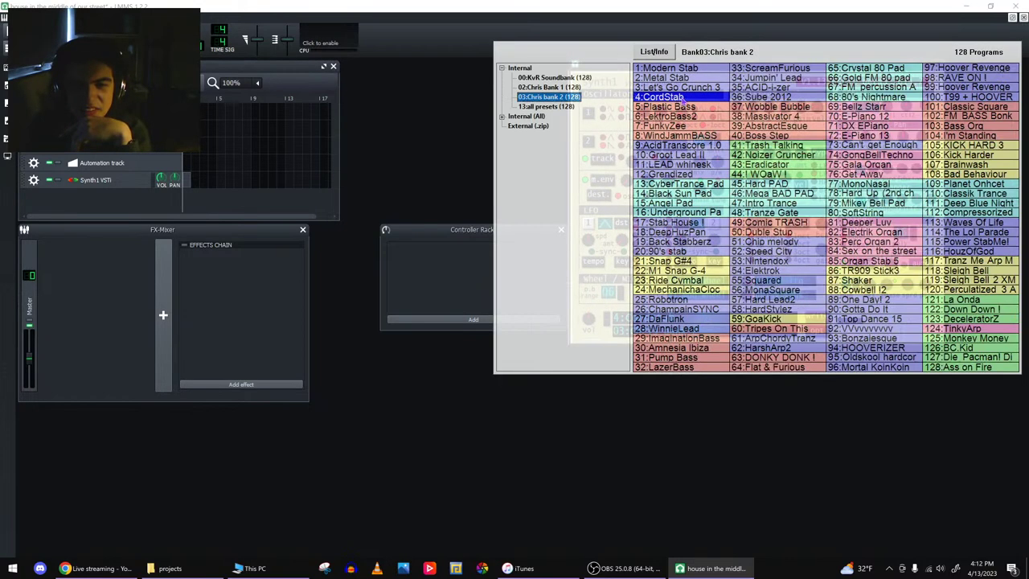
pyautogui.click(741, 232)
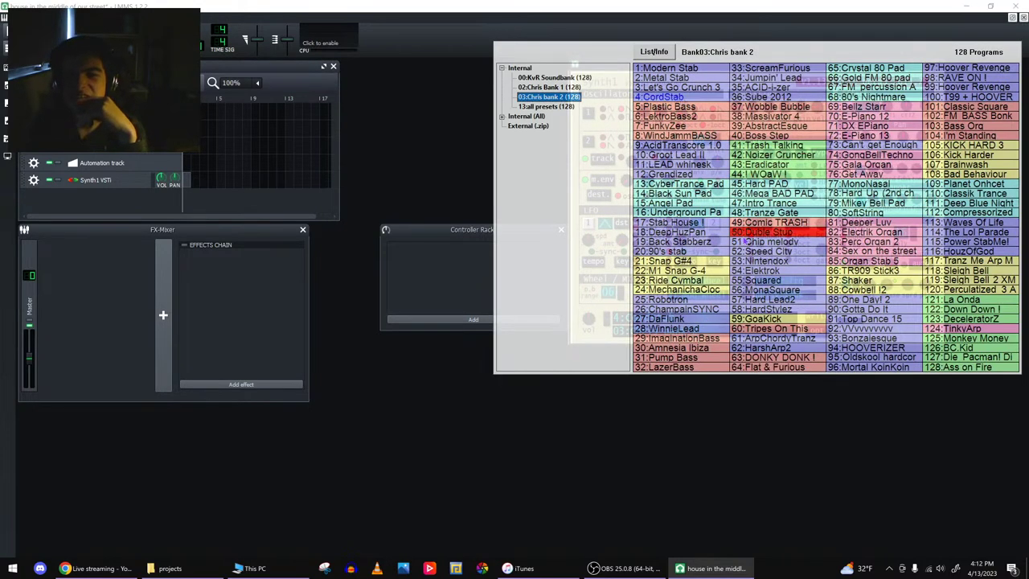
pyautogui.doubleClick(745, 242)
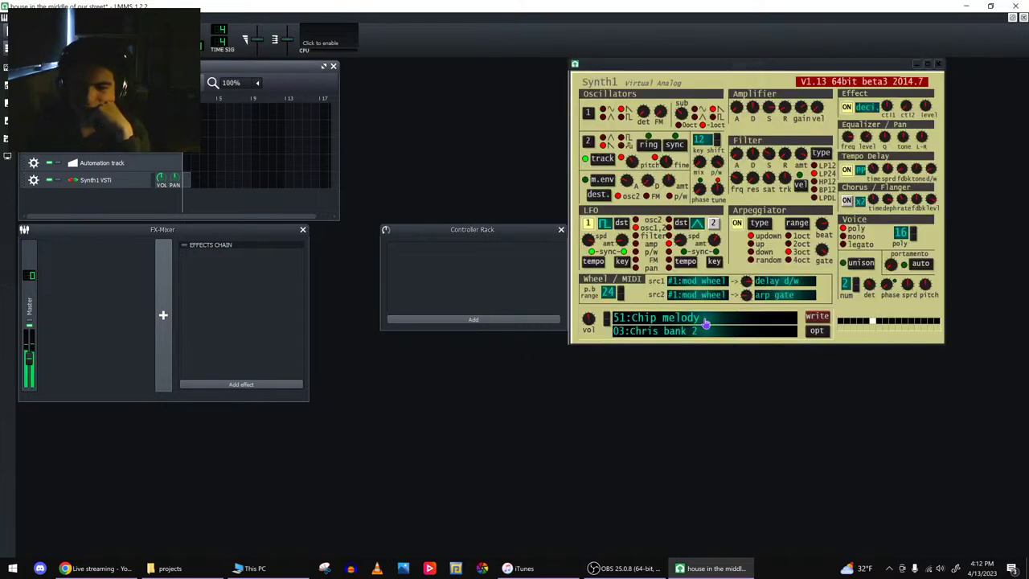
# - Load the 99:Stadium Trance preset from Chris Bank 1 in Synth1
pyautogui.click(705, 321)
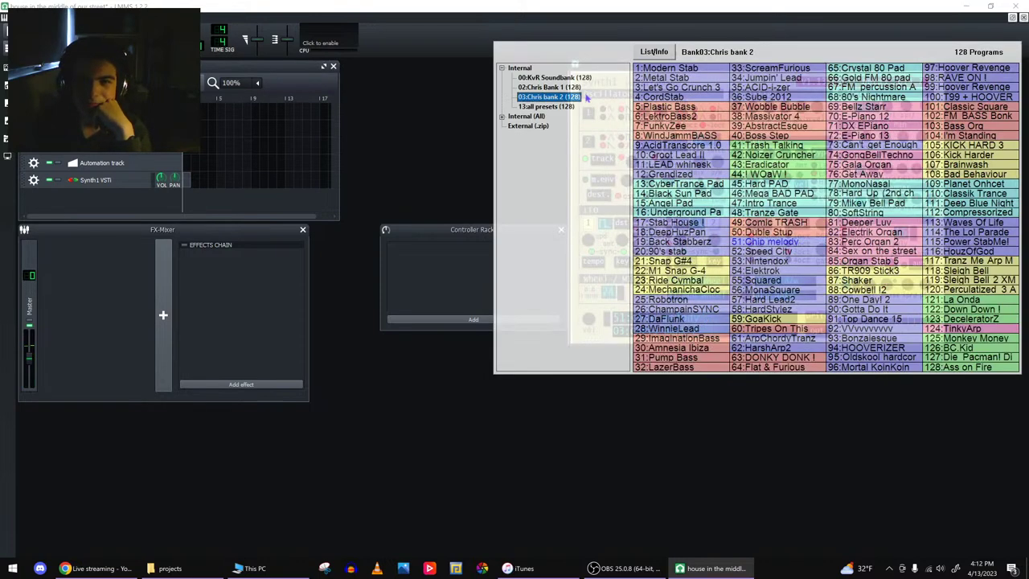
pyautogui.press('Up')
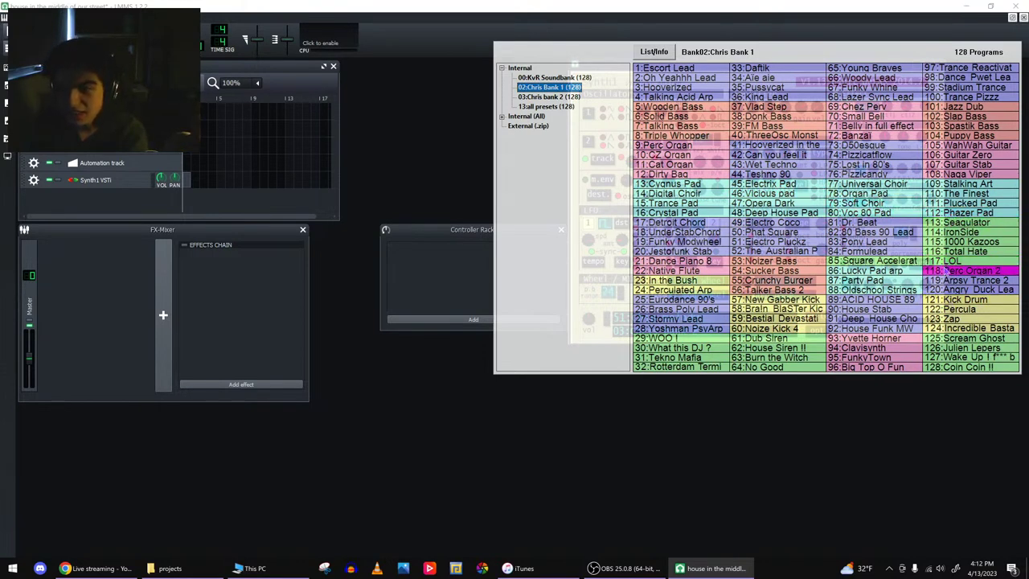
pyautogui.click(961, 86)
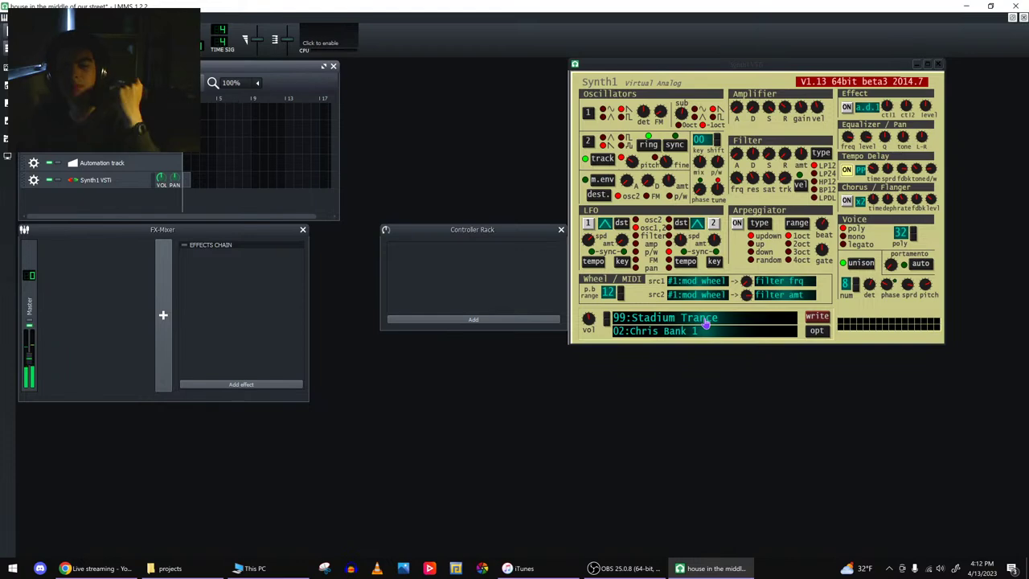
# - Look at the empty Synth1 VSTi pattern in the Piano-Roll and check the live stream's chat in Chrome
pyautogui.doubleClick(193, 186)
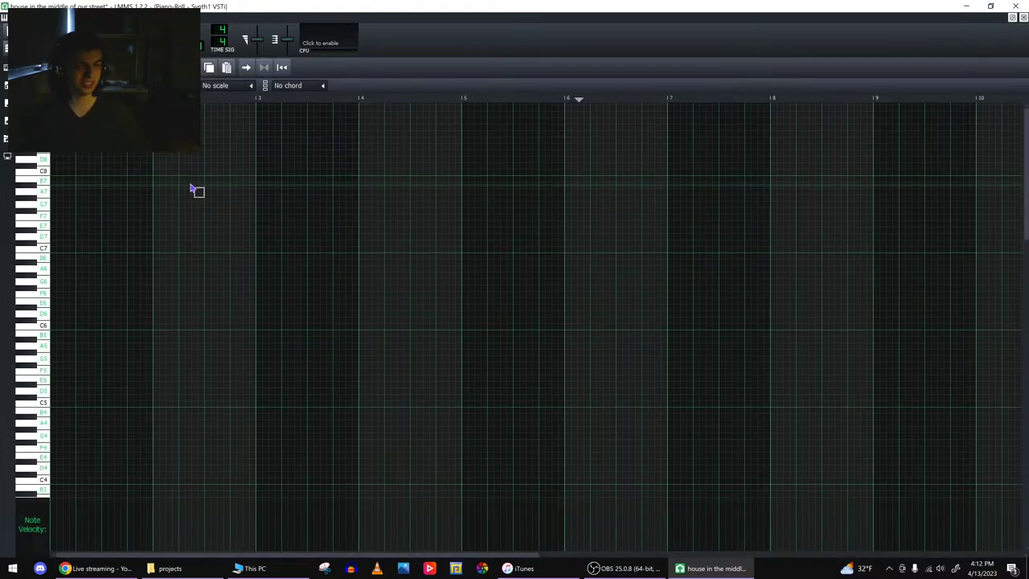
pyautogui.click(80, 570)
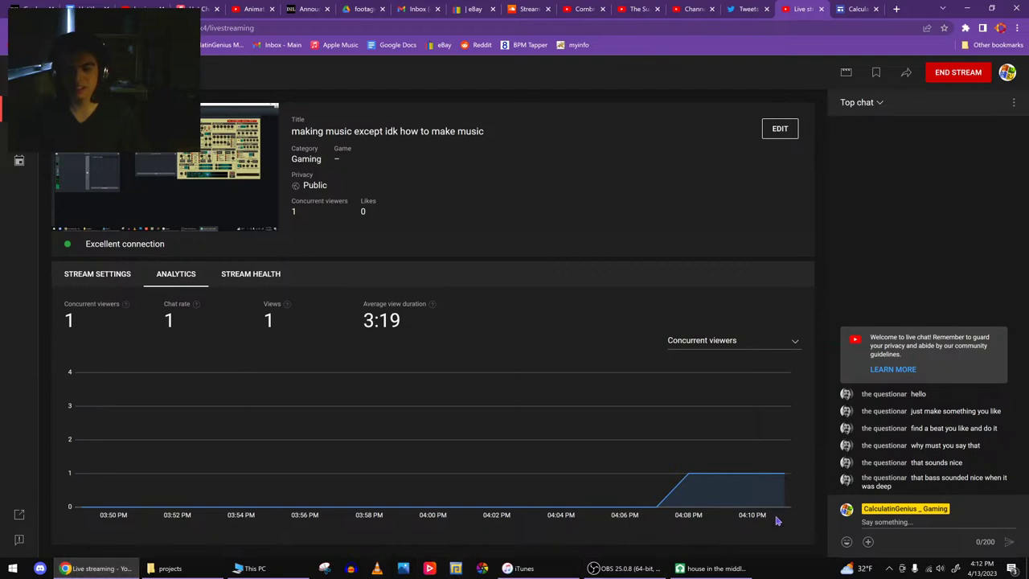
pyautogui.click(732, 571)
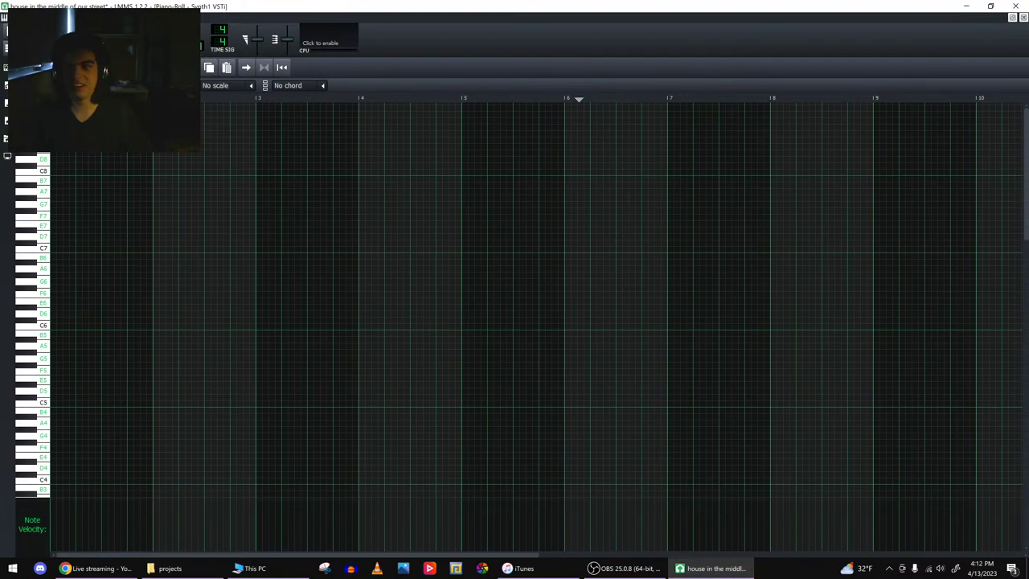
pyautogui.click(1023, 19)
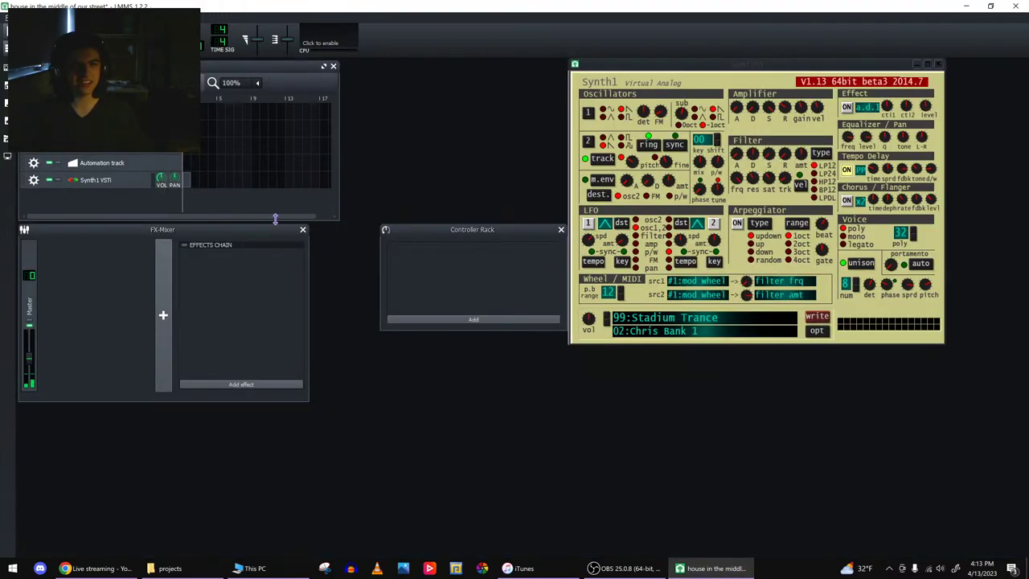
pyautogui.doubleClick(191, 190)
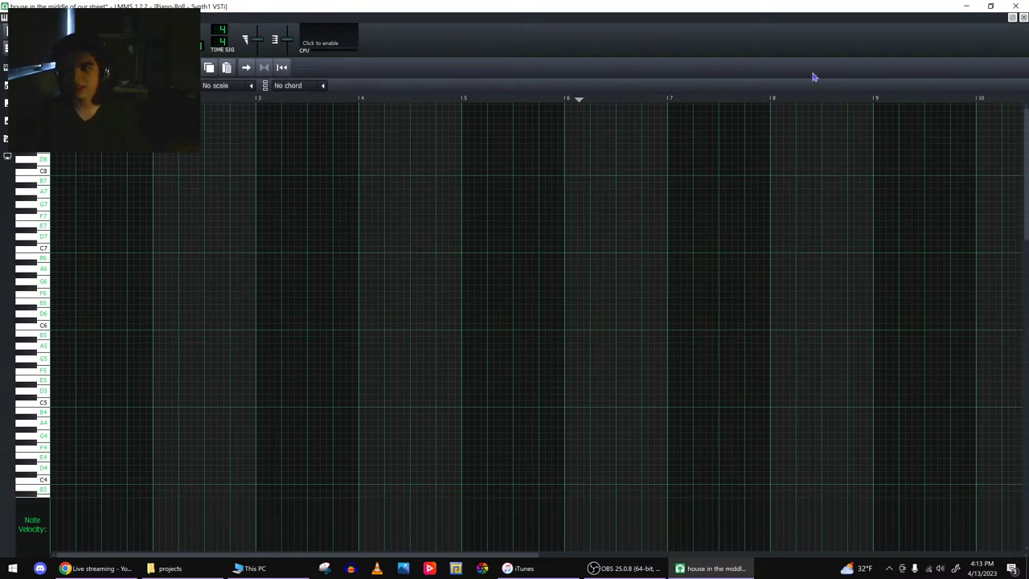
pyautogui.click(1022, 17)
# - Load the 70:Small Bell preset from Chris Bank 1 in Synth1
pyautogui.click(748, 317)
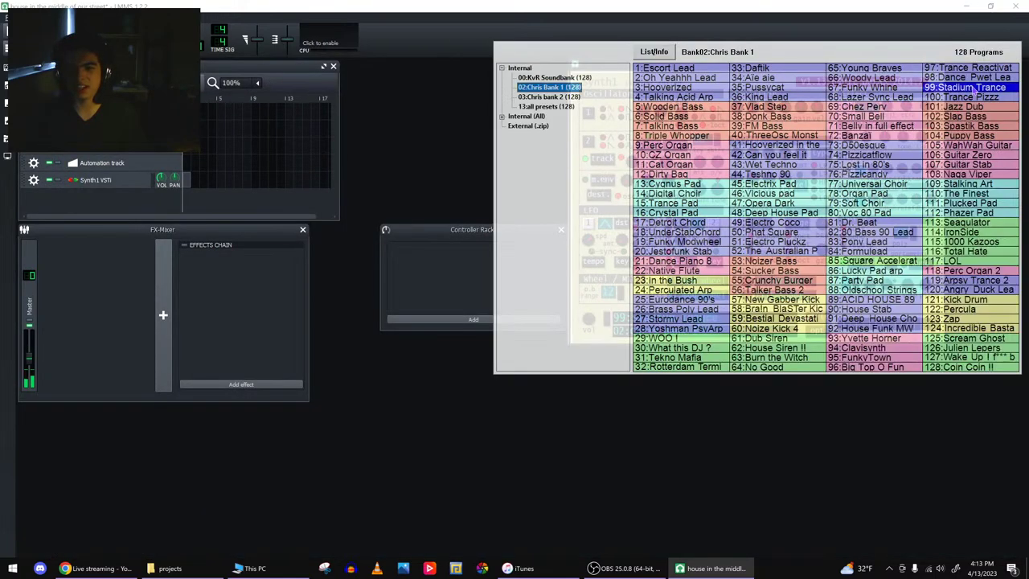
pyautogui.click(849, 117)
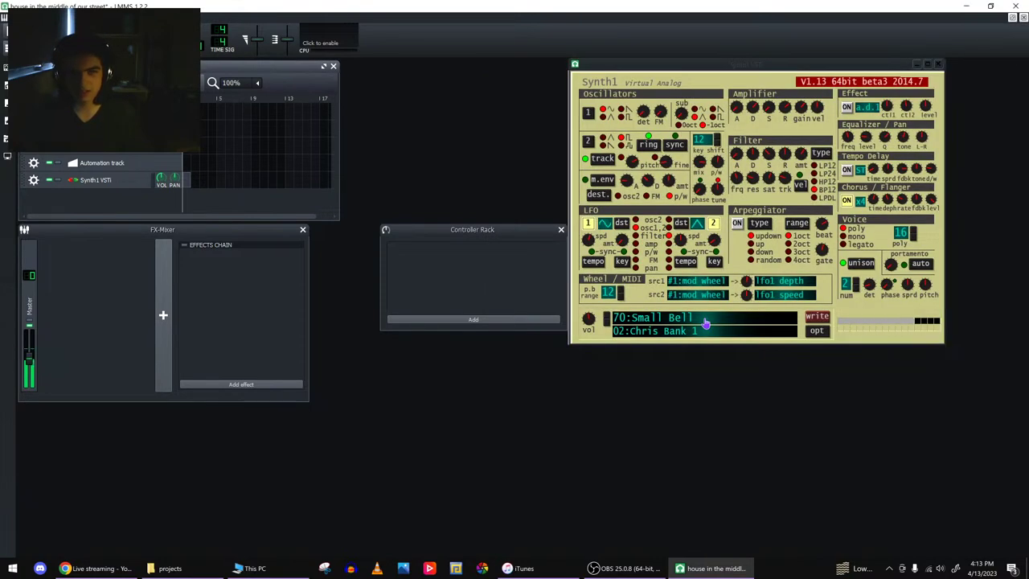
# - Record a C4 note in bar 2 and B3 notes in bar 4 of the Synth1 VSTi pattern in the Piano-Roll
pyautogui.doubleClick(189, 188)
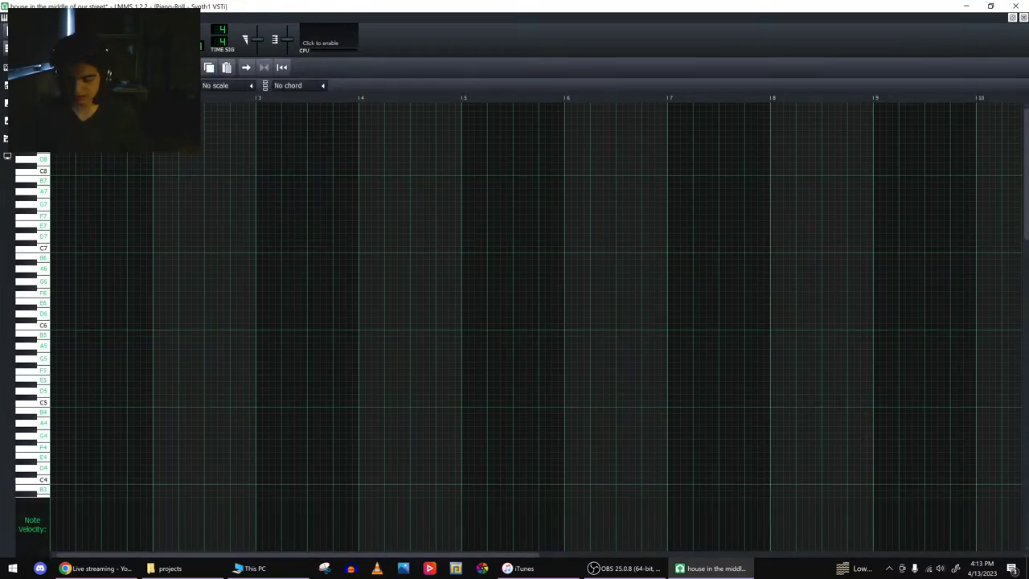
pyautogui.press('z')
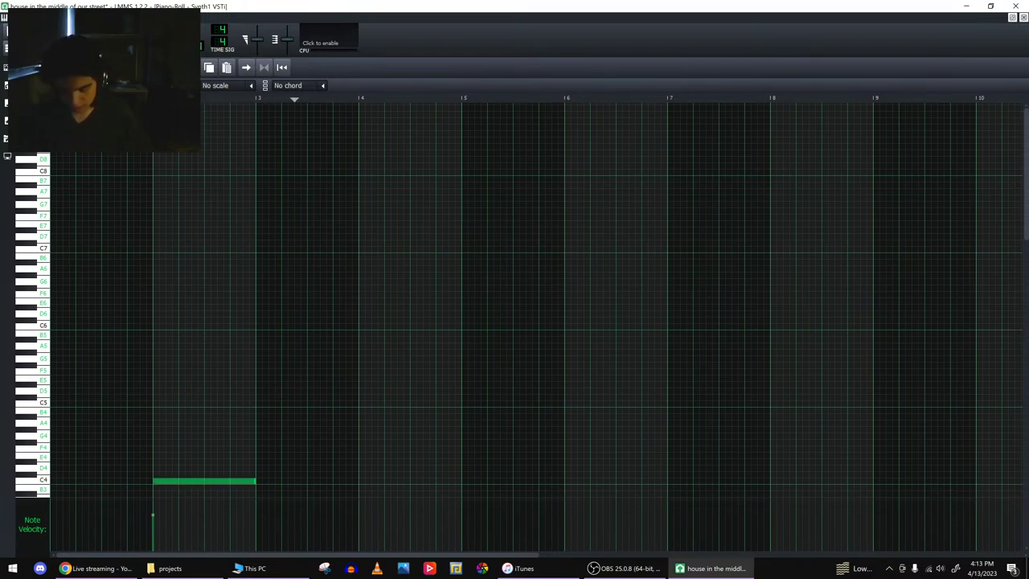
pyautogui.press('m')
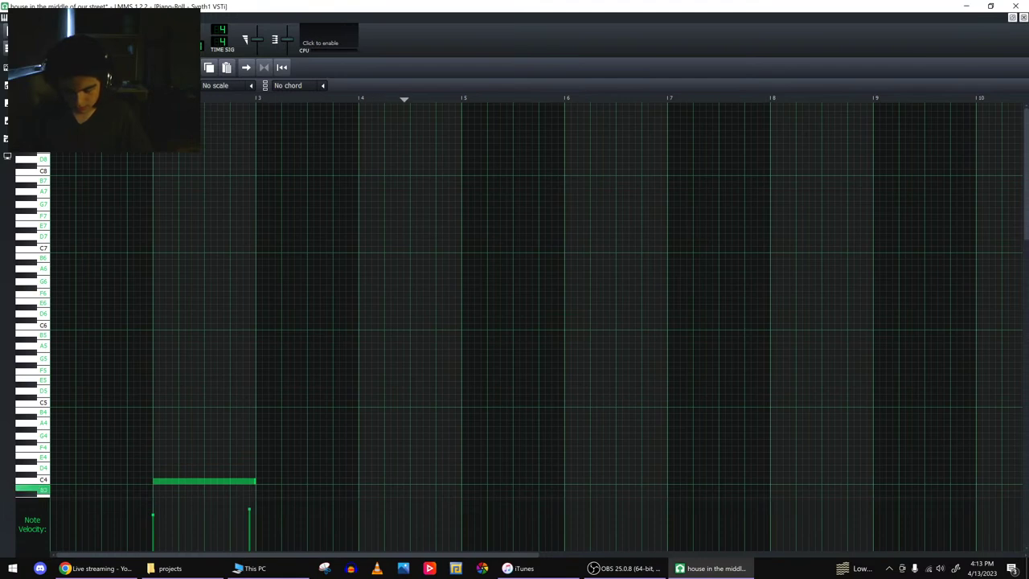
pyautogui.press('m')
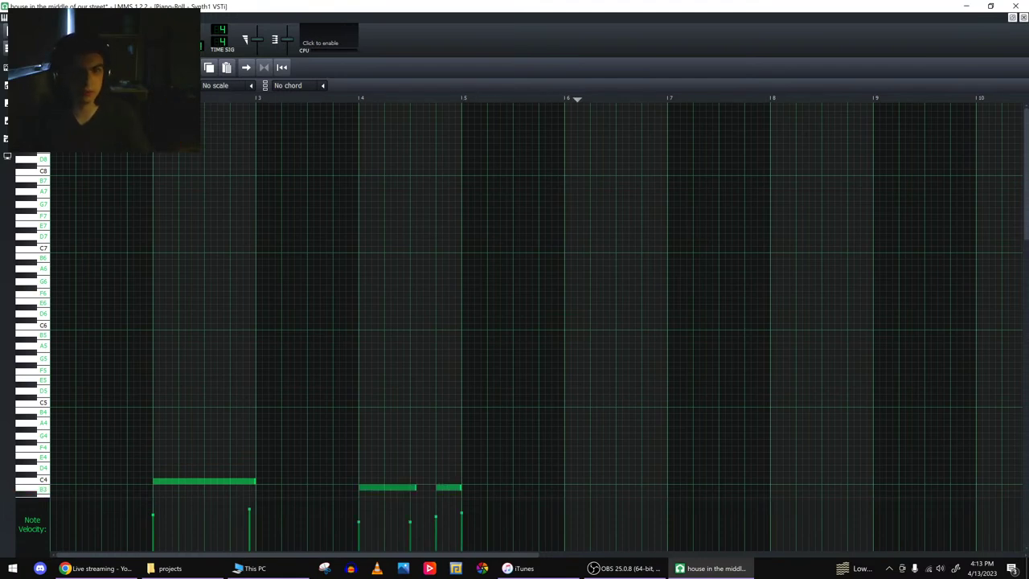
# - Align the long G3 note with the start of bar 3, and shift all the pattern's notes one bar earlier
pyautogui.scroll(-5, 295, 391)
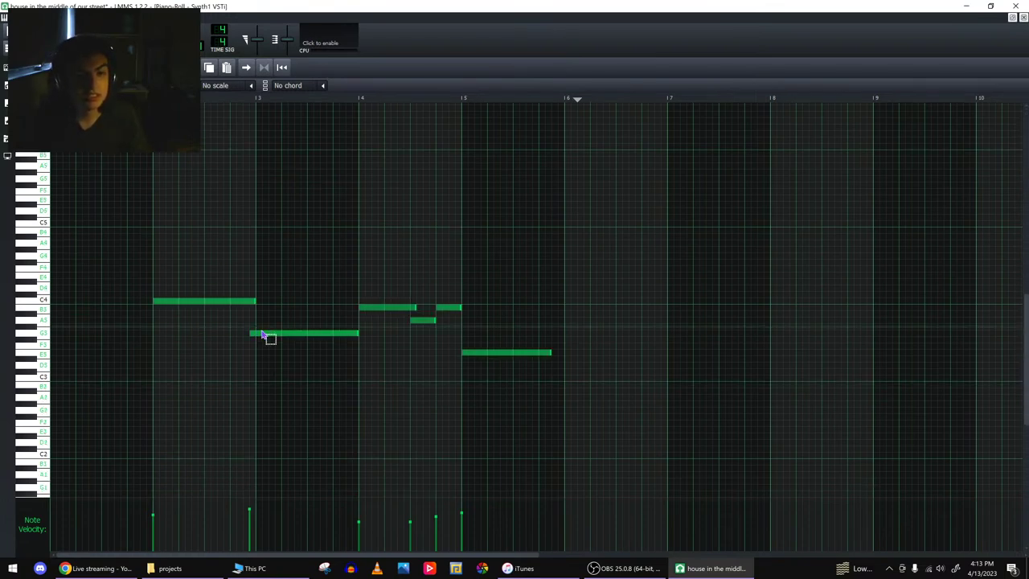
pyautogui.click(281, 334)
pyautogui.moveTo(281, 334); pyautogui.dragTo(287, 334)
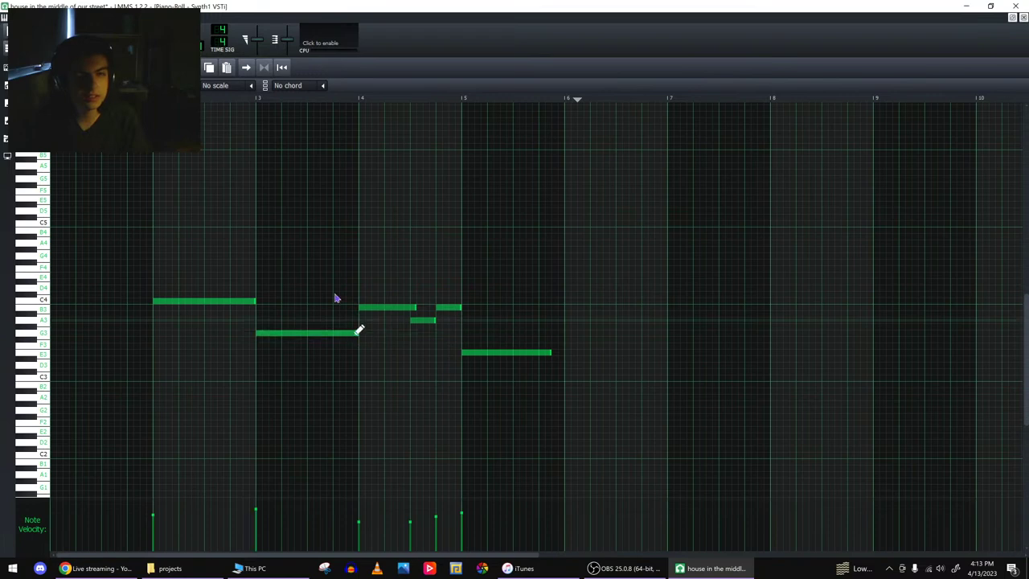
pyautogui.hotkey('ctrl', 'a')
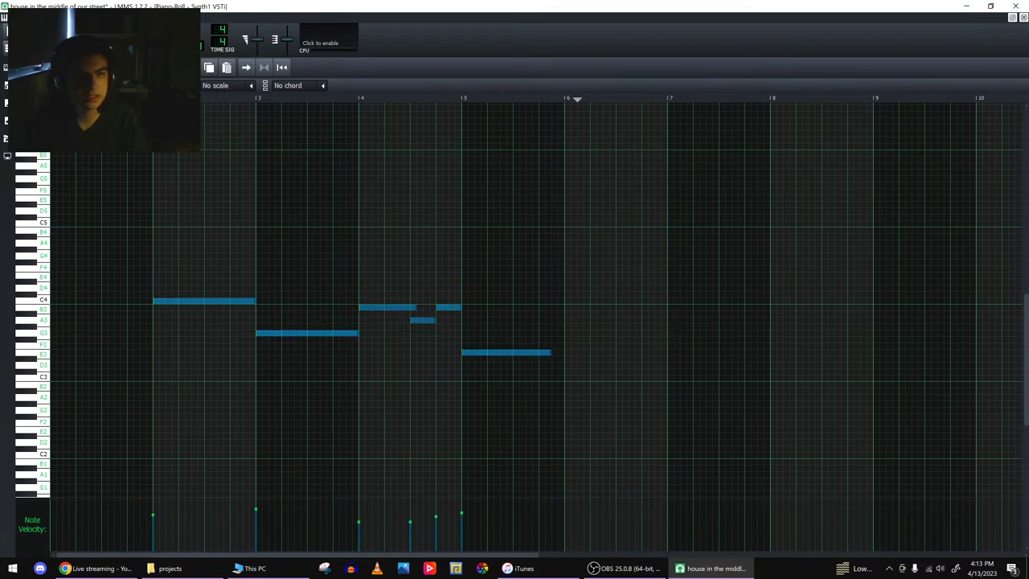
pyautogui.moveTo(196, 301); pyautogui.dragTo(95, 301)
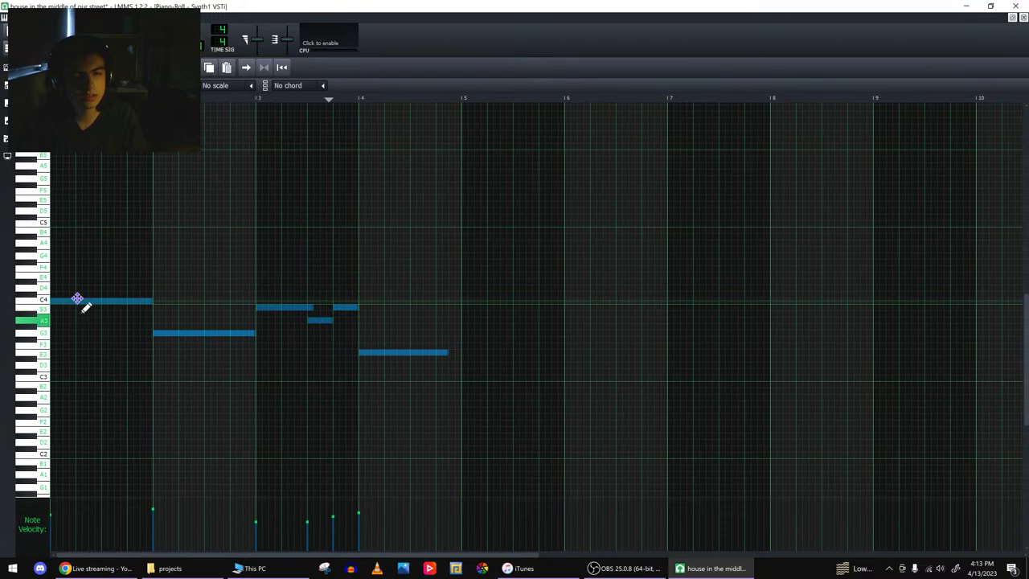
pyautogui.press('space')
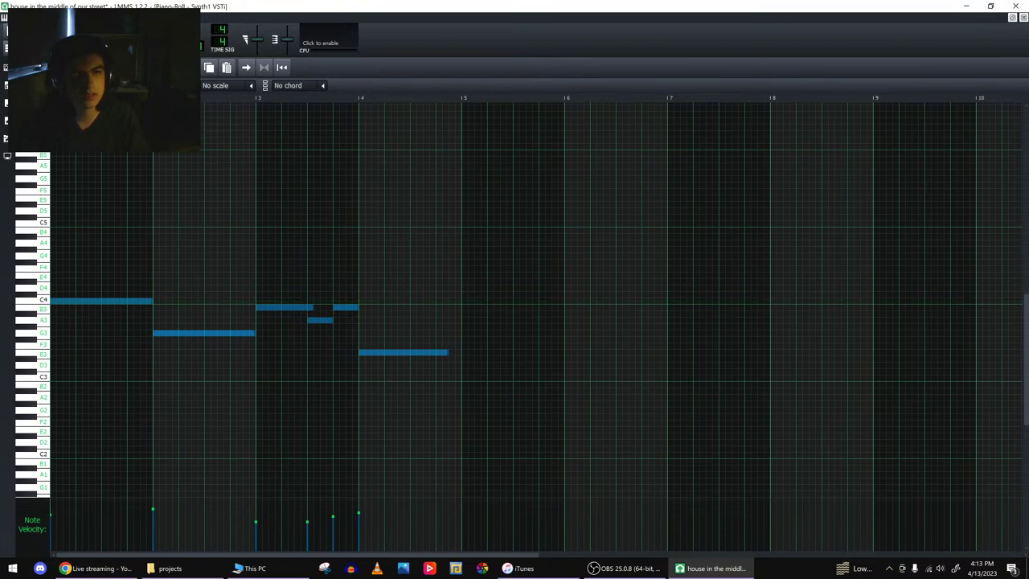
# - Delete all notes from the Synth1 VSTi pattern
pyautogui.hotkey('ctrl', 'a')
pyautogui.press('Delete')
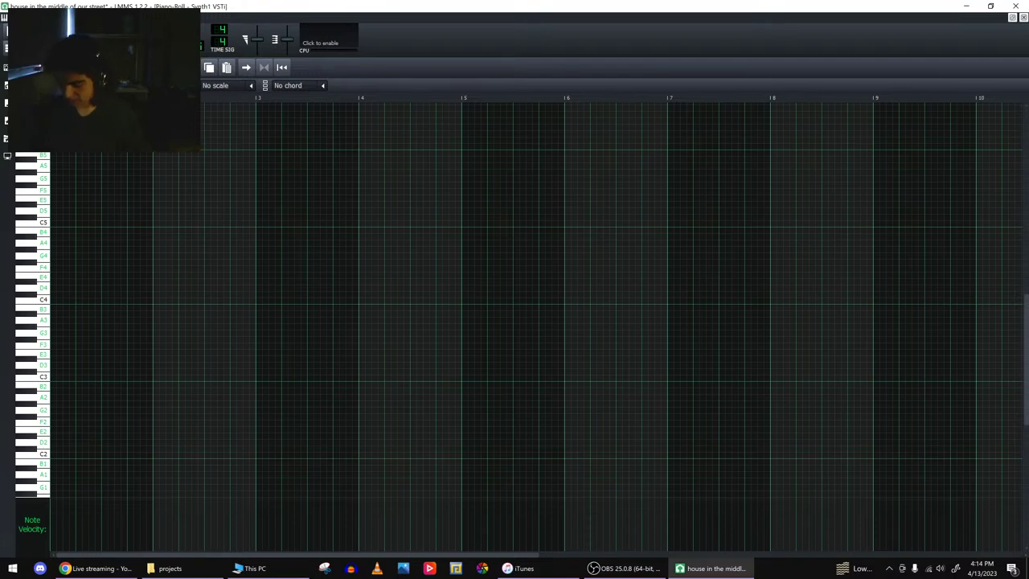
# - Try recording a melody of C5, B4, E5, D5, A4 and G4 notes from bar 2 onward, and clear it again
pyautogui.press('q')
pyautogui.press('m')
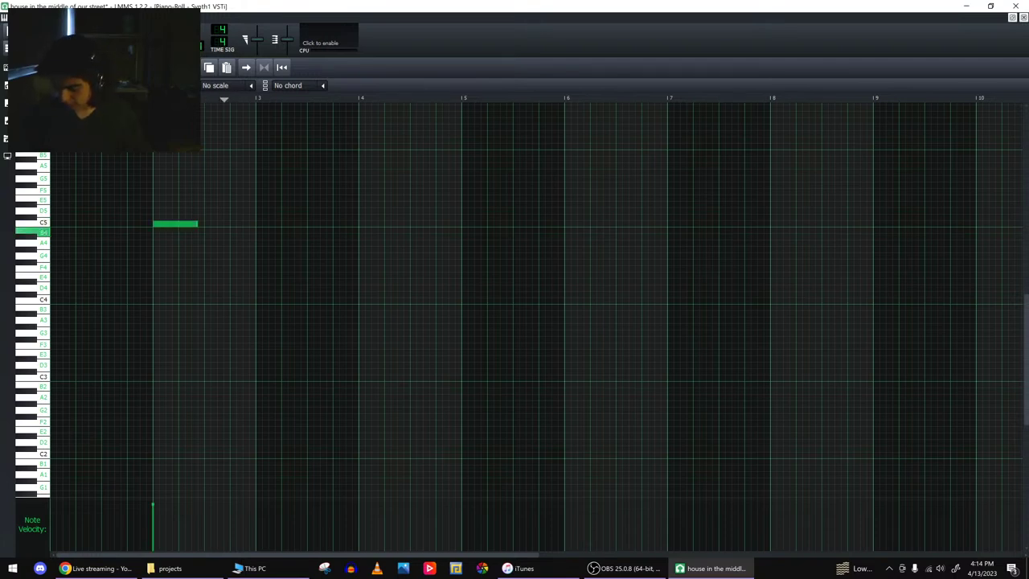
pyautogui.press('e')
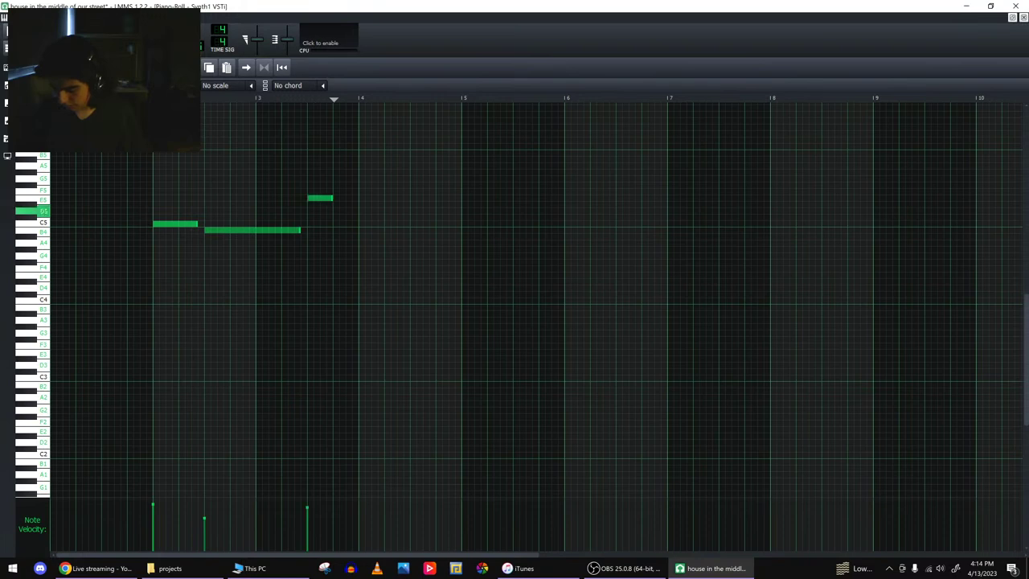
pyautogui.press('w')
pyautogui.press('n')
pyautogui.press('b')
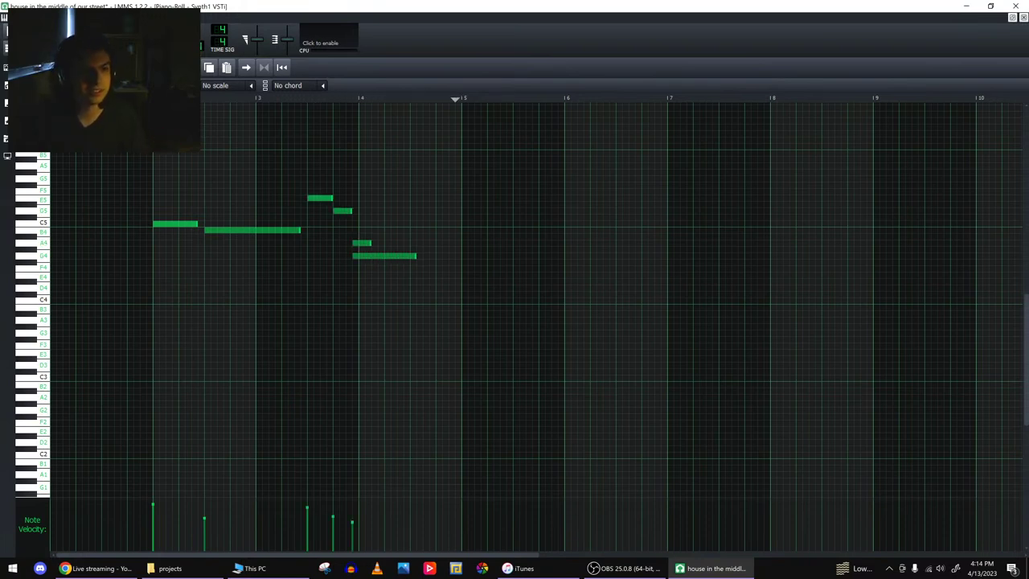
pyautogui.hotkey('ctrl', 'a')
pyautogui.press('Delete')
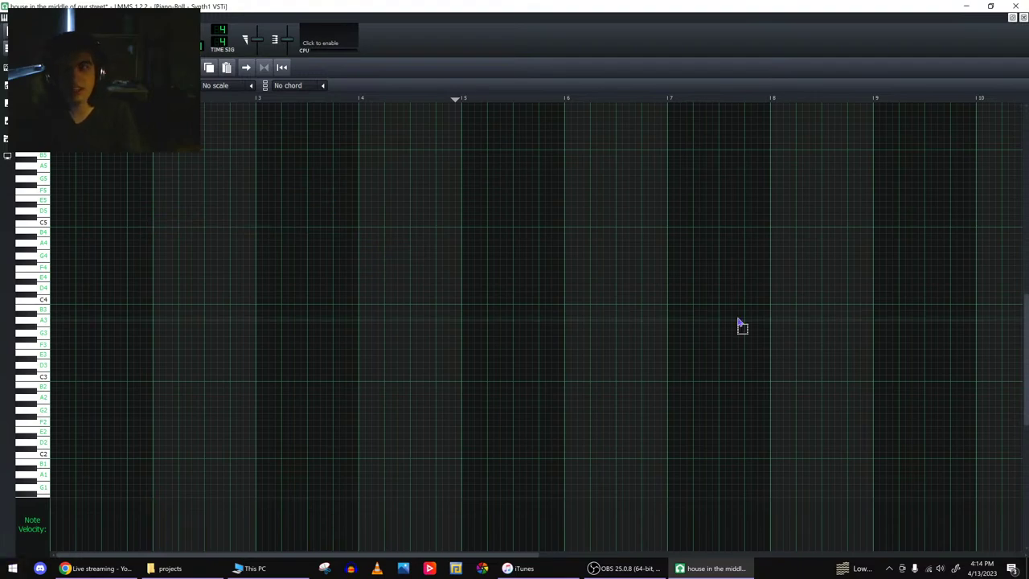
# - Close the Piano-Roll and load the 20:Jestofunk Stab preset from Chris Bank 1 in Synth1
pyautogui.click(1023, 17)
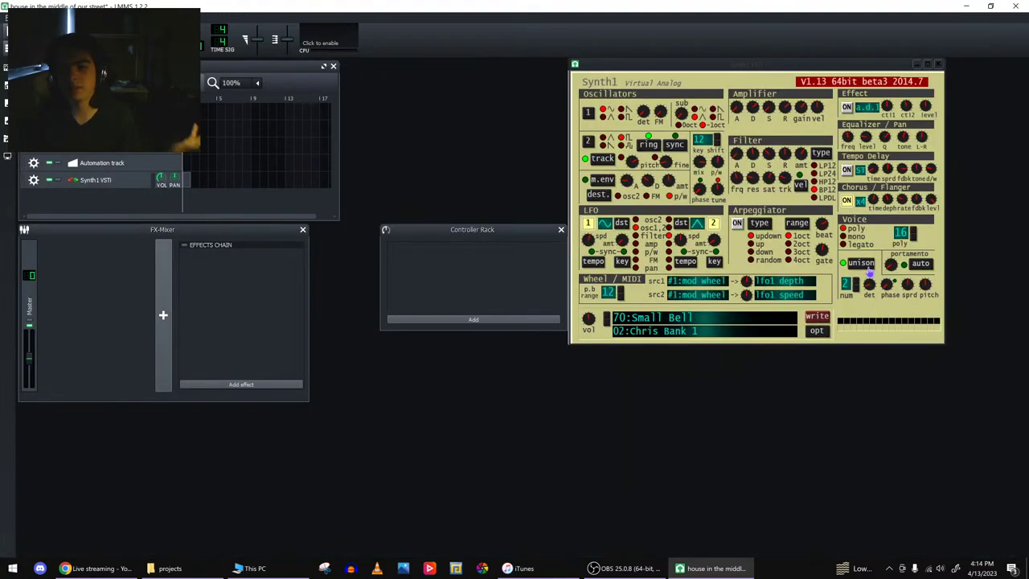
pyautogui.click(750, 326)
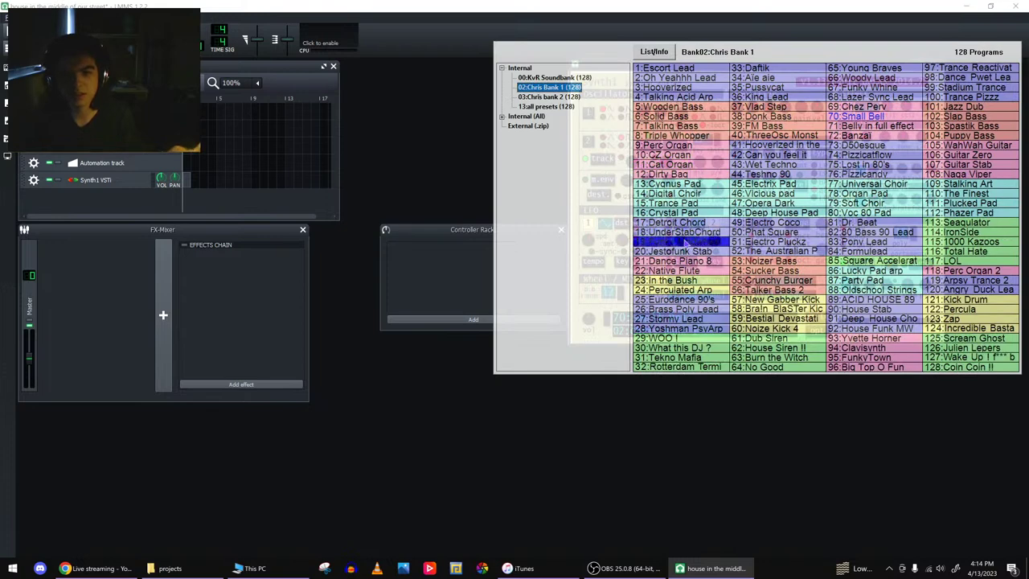
pyautogui.click(682, 251)
# - Check the live stream's chat in Chrome and search for "techno music" in a new incognito window
pyautogui.click(95, 568)
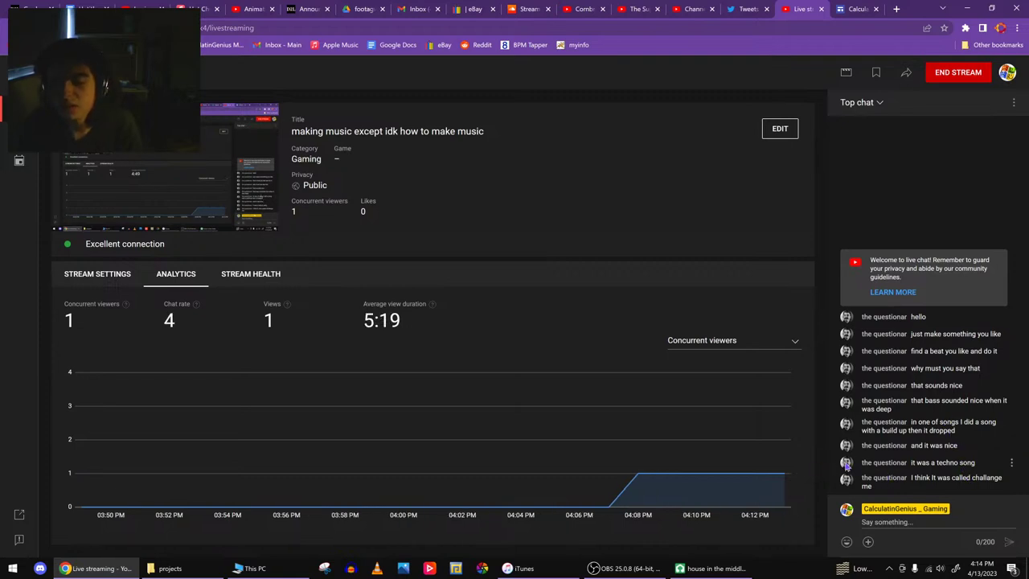
pyautogui.click(712, 569)
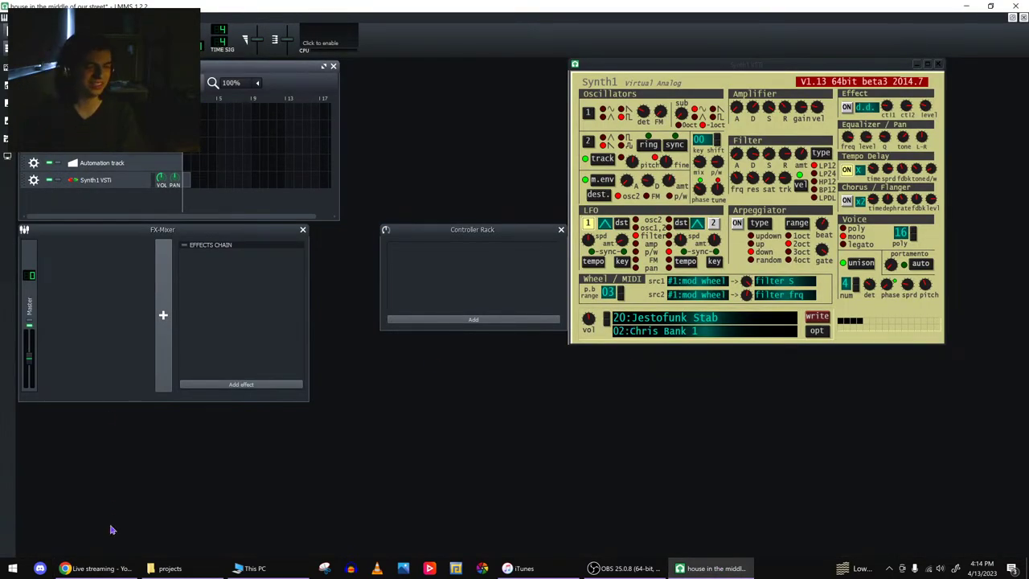
pyautogui.click(94, 568)
pyautogui.click(1017, 27)
pyautogui.click(916, 69)
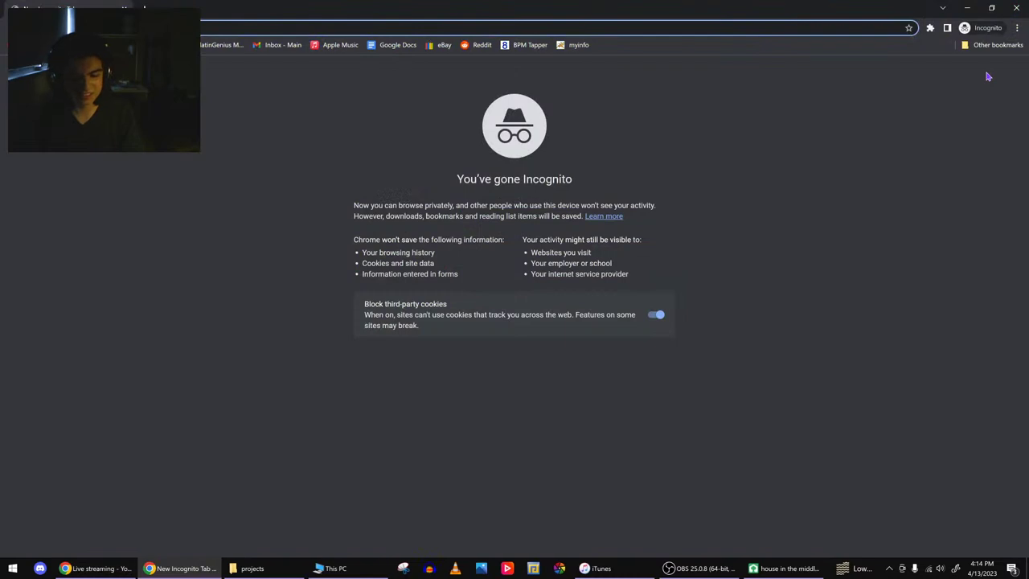
pyautogui.write('techno music')
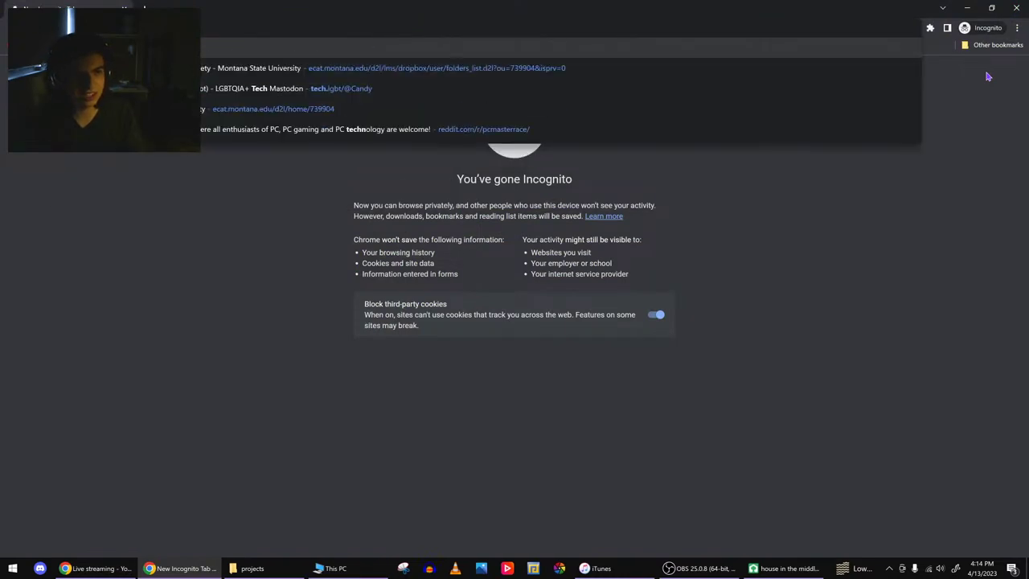
pyautogui.press('Return')
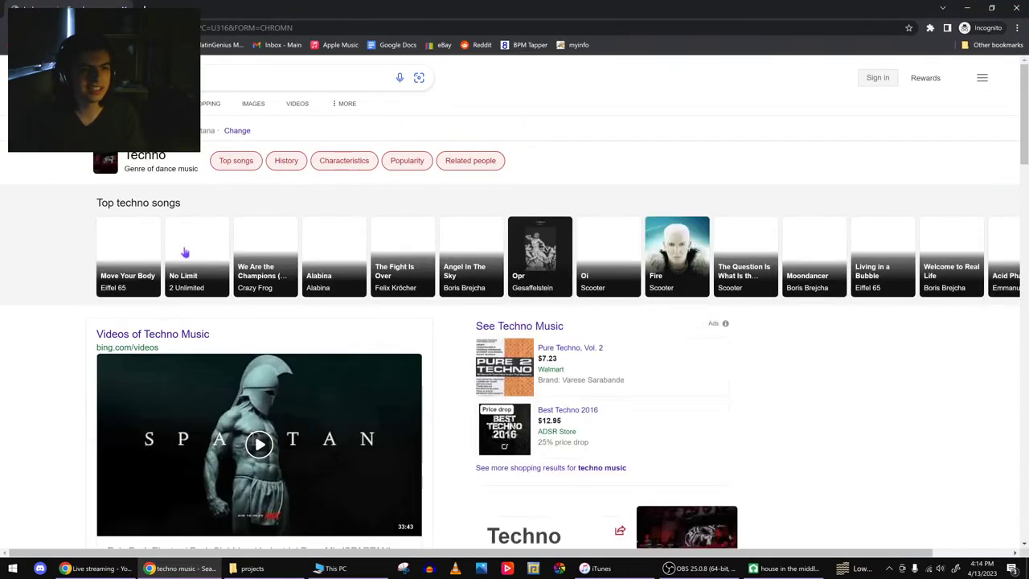
# - Play the 'SPARTAN' industrial bass mix video from the search results, skip ahead within its first track and pause it
pyautogui.scroll(-3, 163, 402)
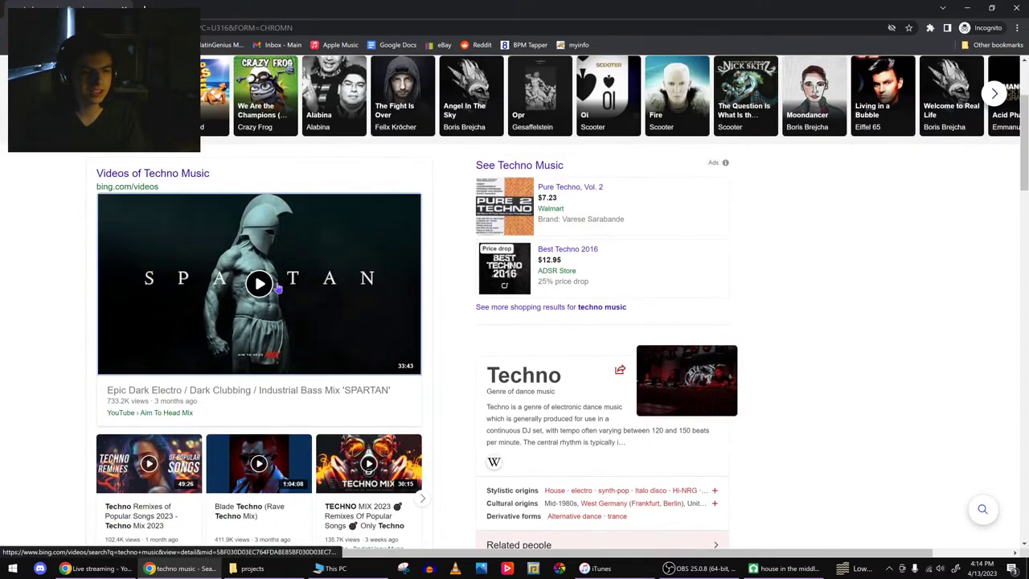
pyautogui.click(273, 286)
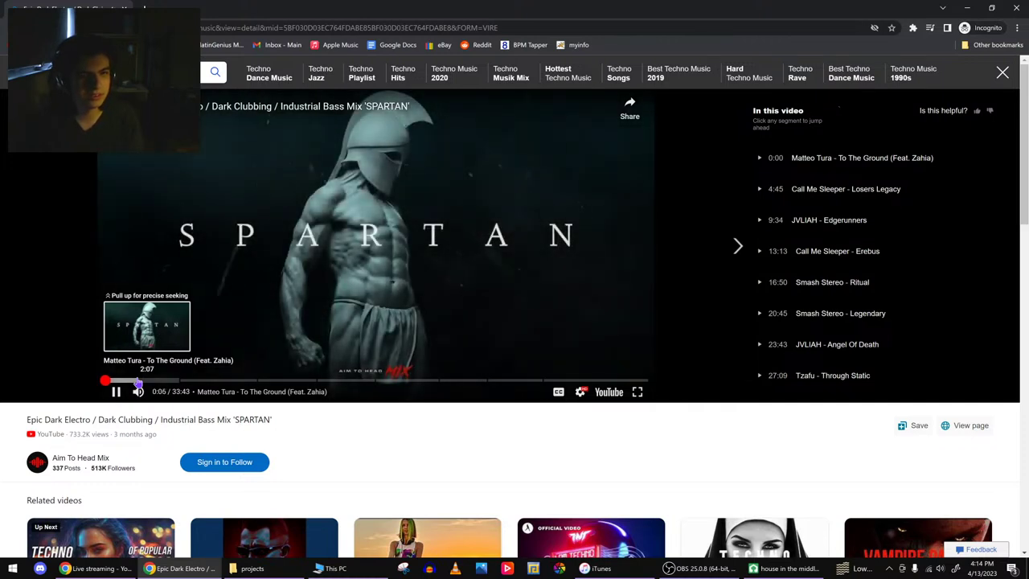
pyautogui.click(120, 381)
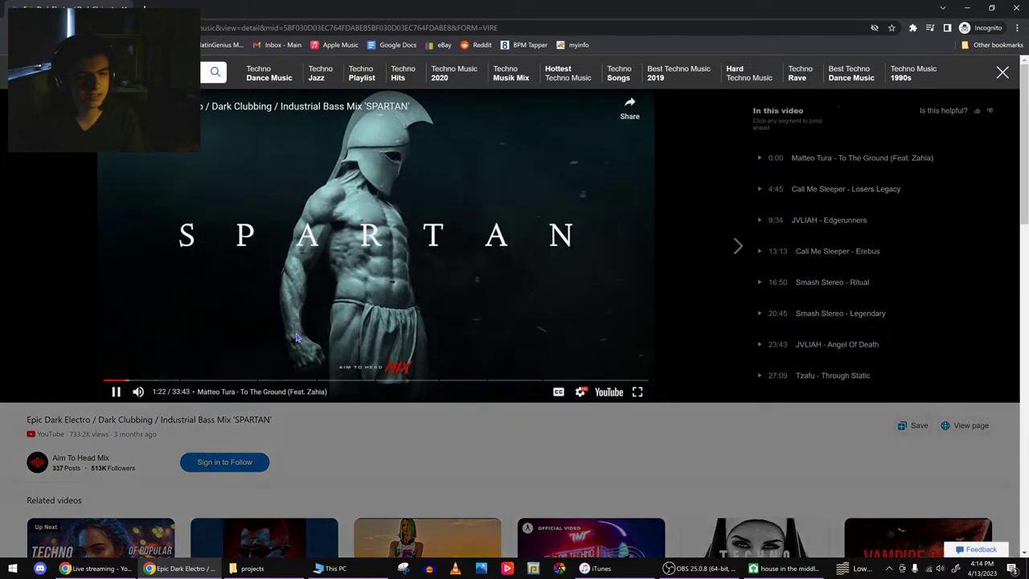
pyautogui.click(357, 299)
pyautogui.hotkey('alt', 'Tab')
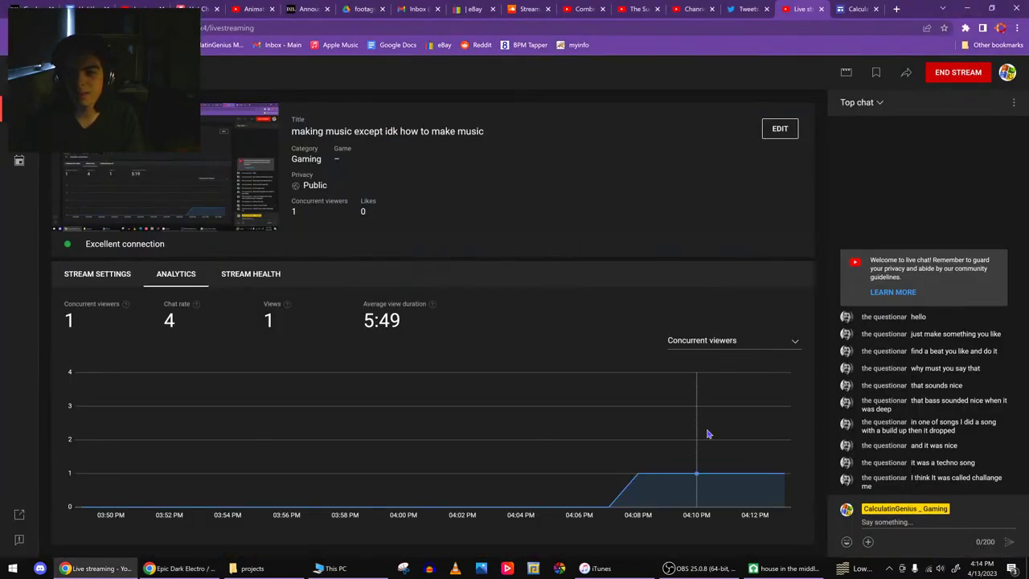
# - Switch back to LMMS and load the 70:Small Bell preset from Chris Bank 1 in Synth1
pyautogui.click(787, 568)
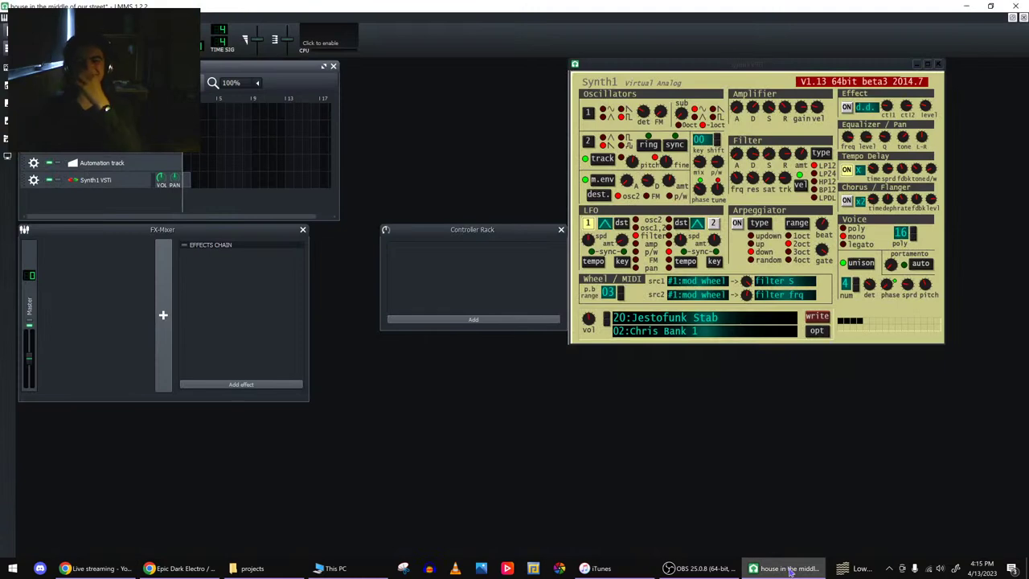
pyautogui.click(660, 320)
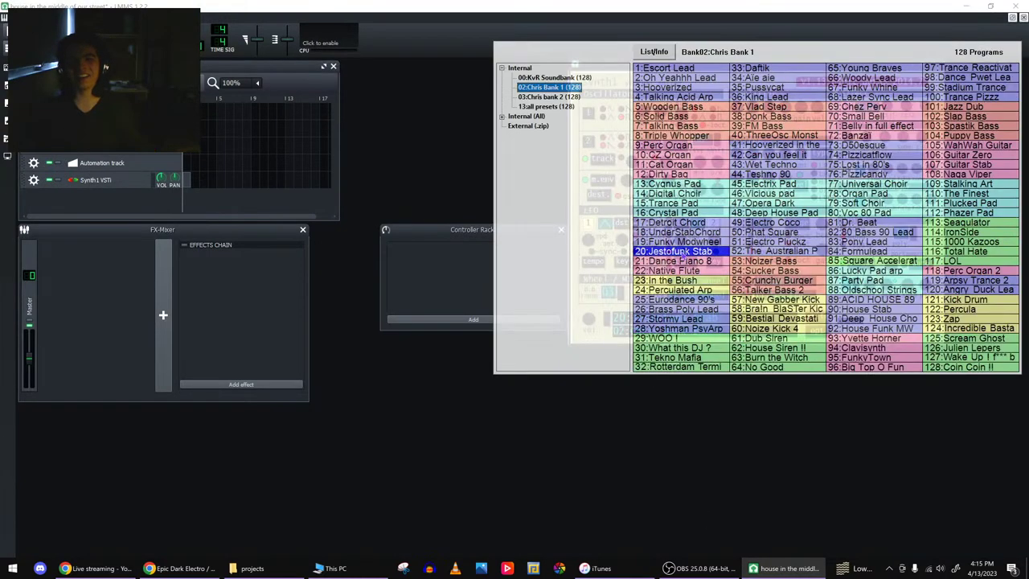
pyautogui.click(458, 272)
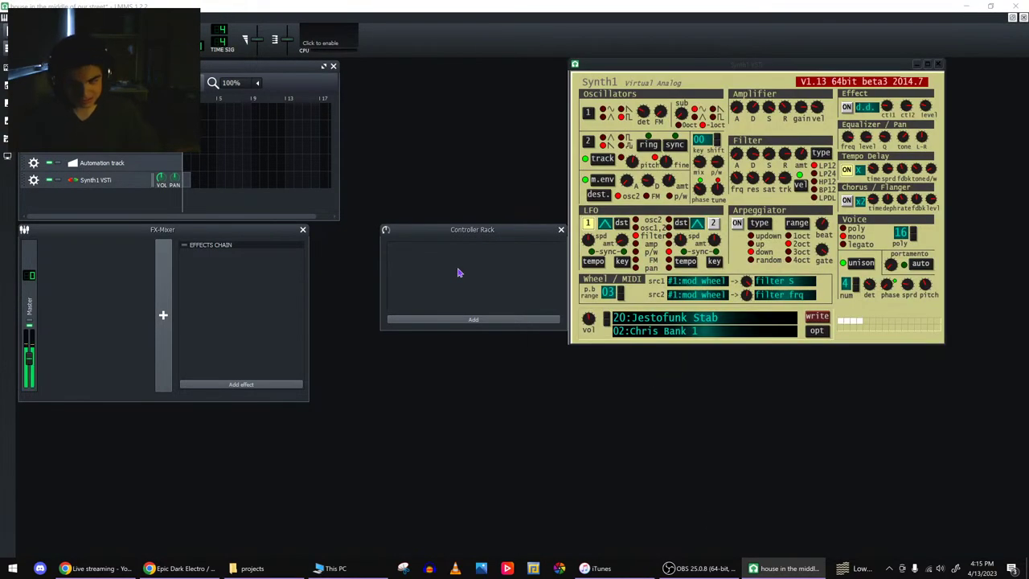
pyautogui.click(627, 318)
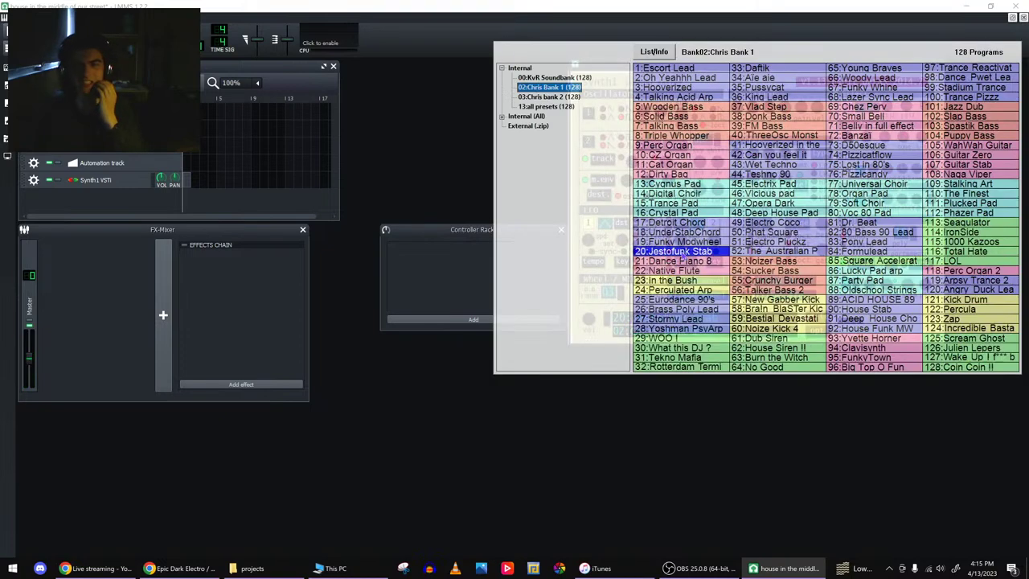
pyautogui.click(875, 133)
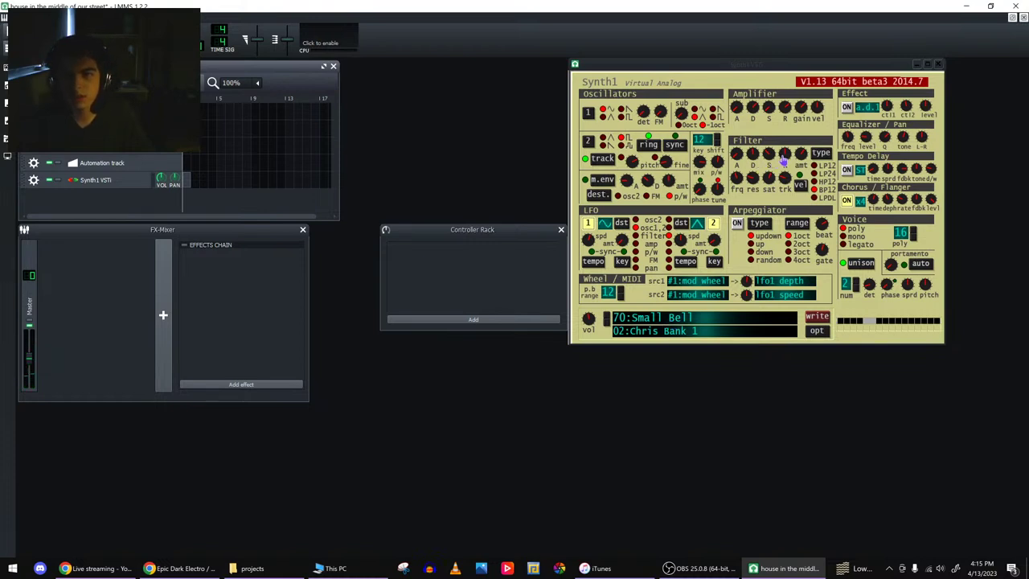
# - Adjust the amplifier gain of the Synth1 preset and open the project's tempo value
pyautogui.moveTo(783, 161); pyautogui.dragTo(798, 183)
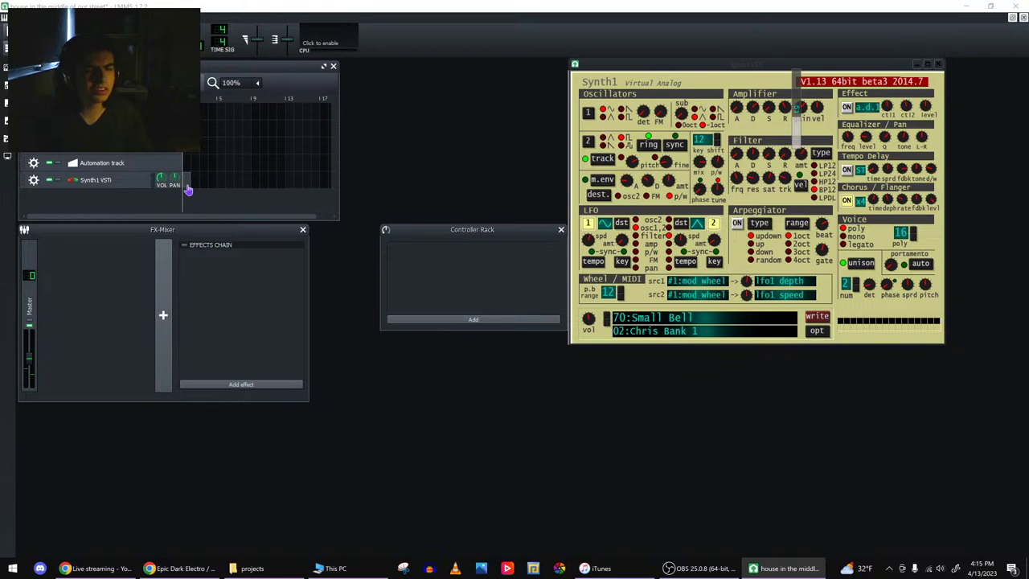
pyautogui.doubleClick(178, 36)
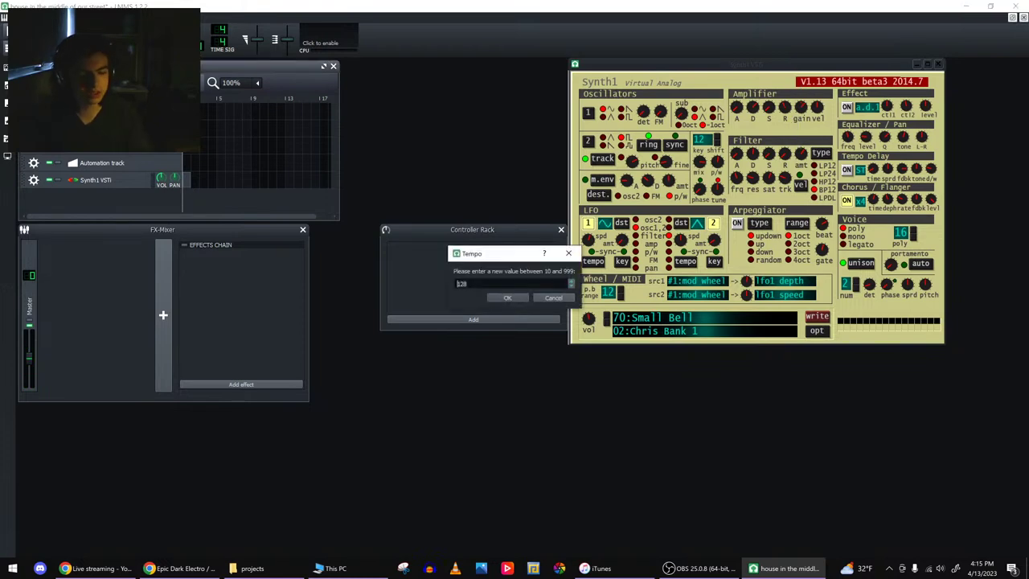
pyautogui.press('Return')
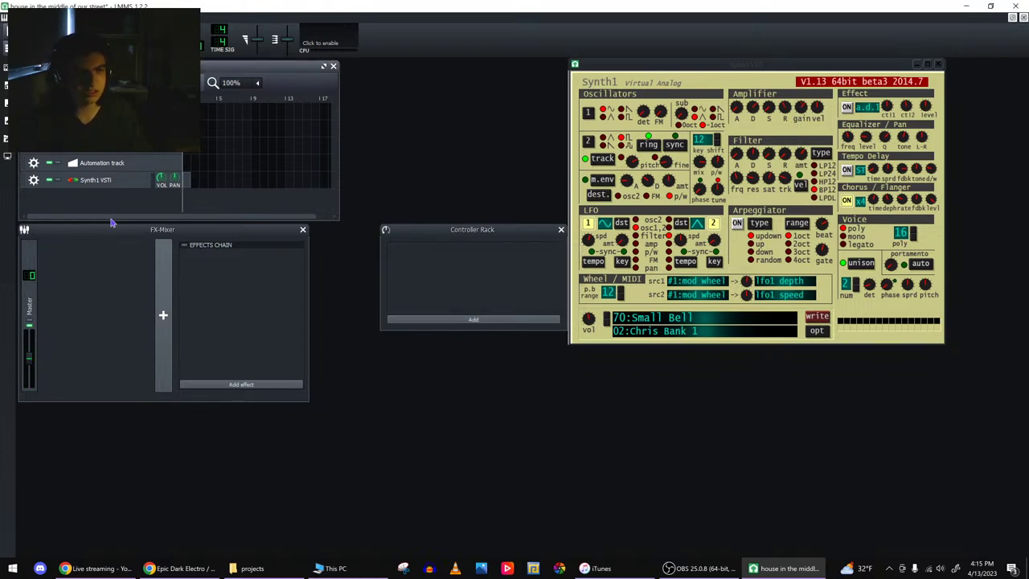
# - Record a bass line of B0, G1, F1, A0 and G0 notes in bars 2 to 5 of the Synth1 VSTi pattern, and shift it one bar earlier
pyautogui.doubleClick(190, 186)
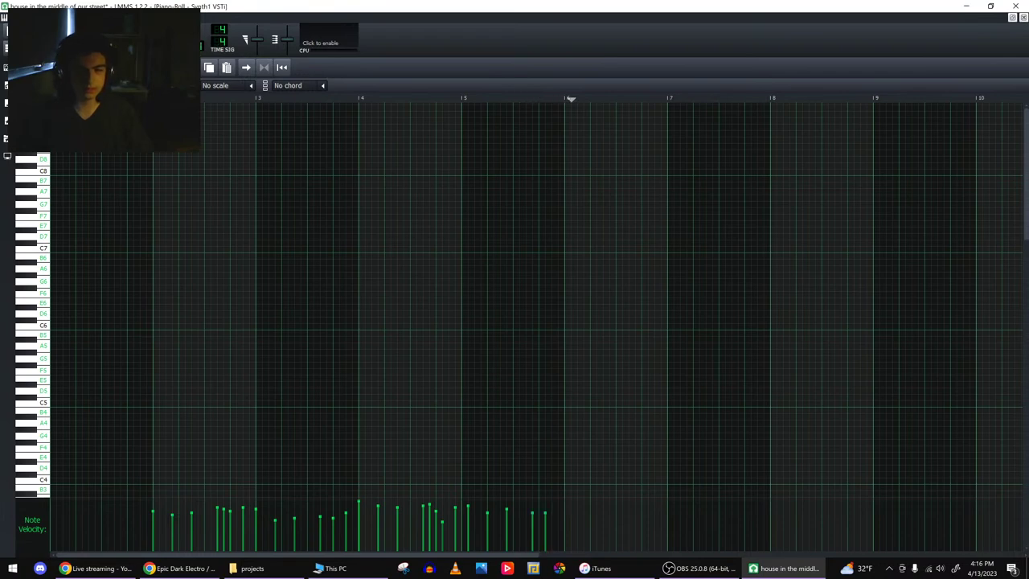
pyautogui.scroll(-10, 239, 316)
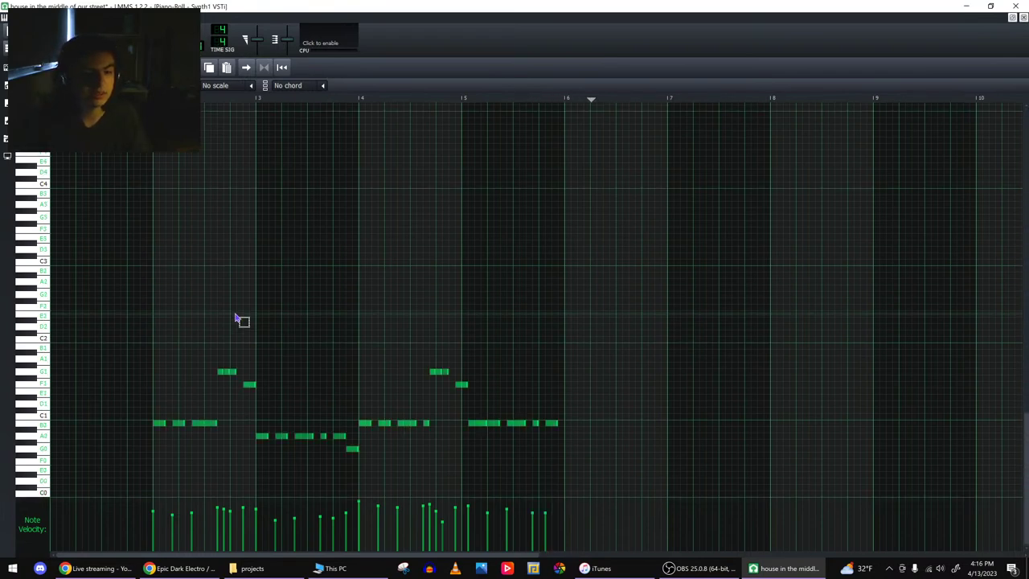
pyautogui.hotkey('ctrl', 'a')
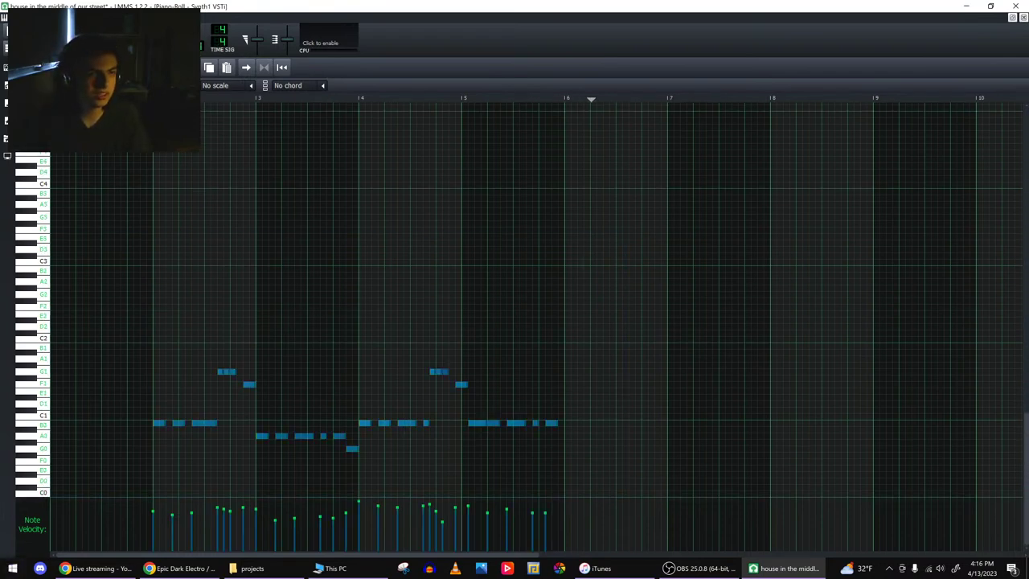
pyautogui.moveTo(157, 425); pyautogui.dragTo(40, 424)
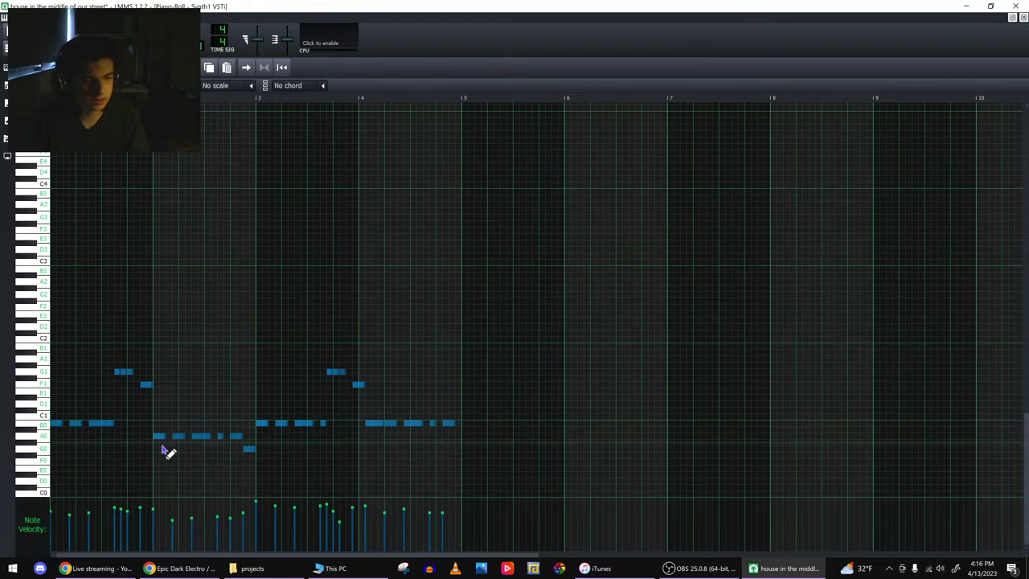
# - Play back the bass line and move its second F1 note slightly earlier so it ends at the start of bar 4
pyautogui.click(247, 449)
pyautogui.press('space')
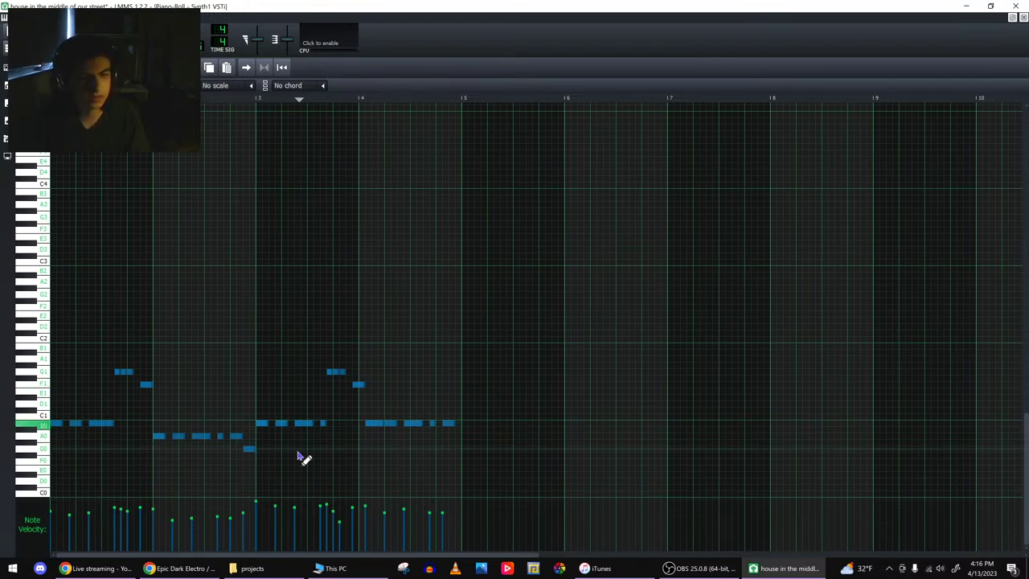
pyautogui.click(385, 386)
pyautogui.moveTo(360, 387); pyautogui.dragTo(353, 385)
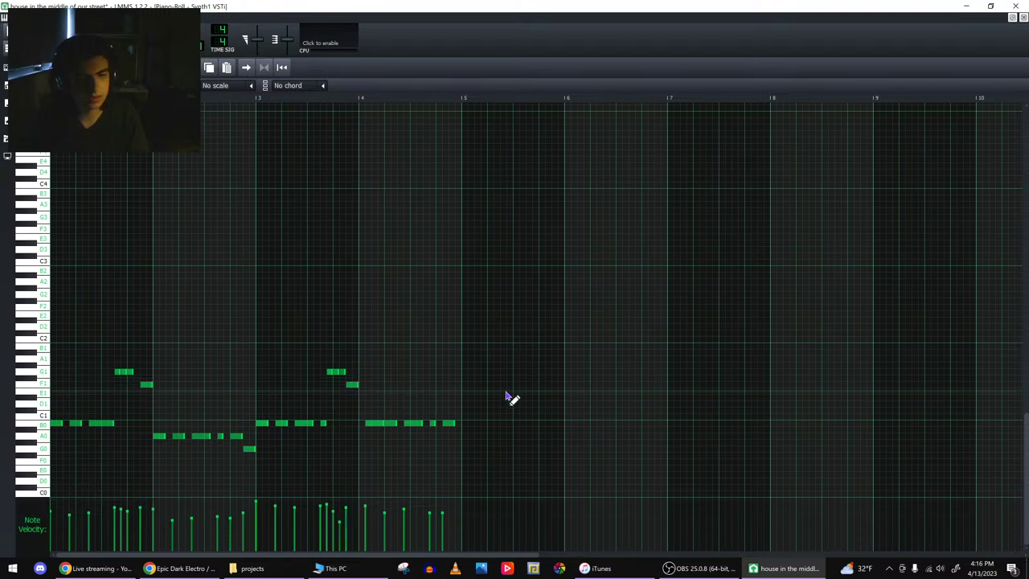
# - Align the B0 notes of bar 4 earlier from the bar line onward, and lengthen the last one to end at bar 5
pyautogui.moveTo(374, 425); pyautogui.dragTo(367, 425)
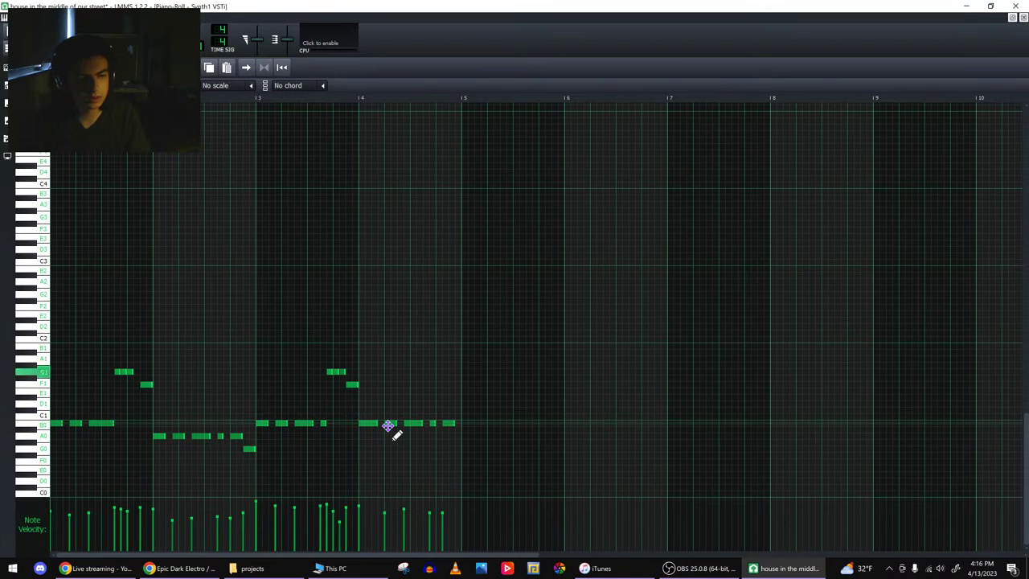
pyautogui.moveTo(390, 426); pyautogui.dragTo(386, 424)
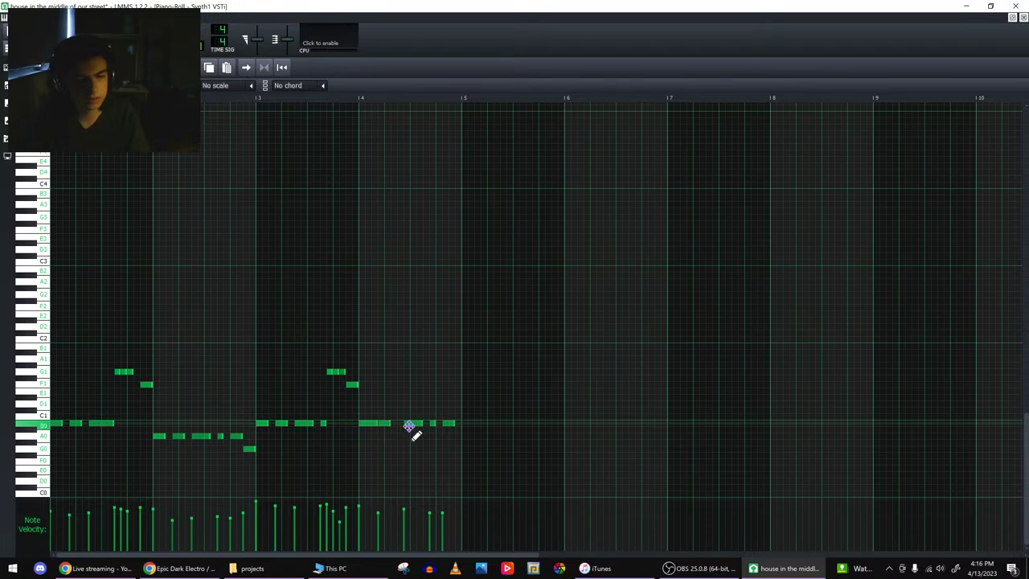
pyautogui.moveTo(418, 432); pyautogui.dragTo(462, 423)
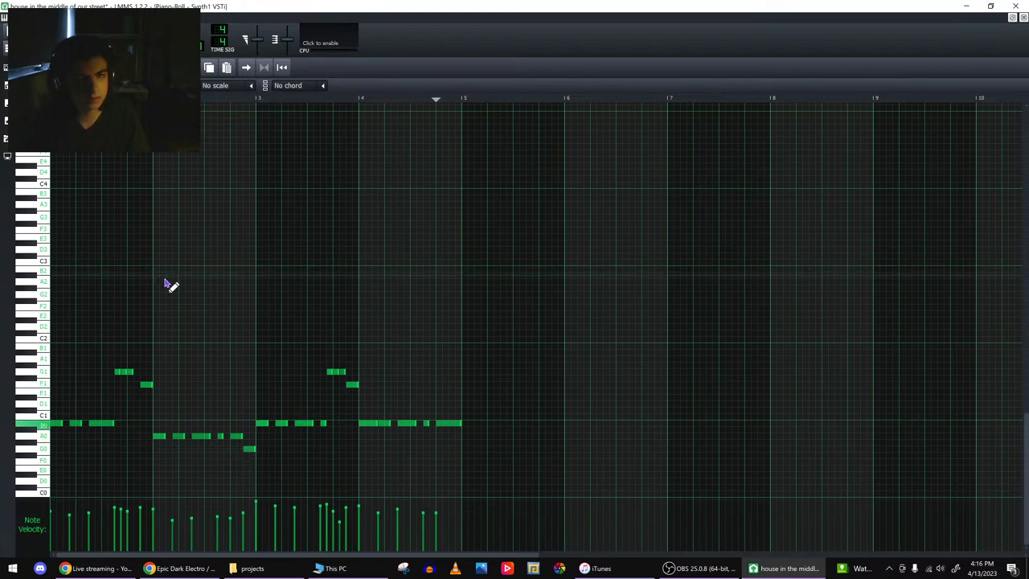
# - Stop the playback, save the project and close the Piano-Roll
pyautogui.press('space')
pyautogui.hotkey('ctrl', 's')
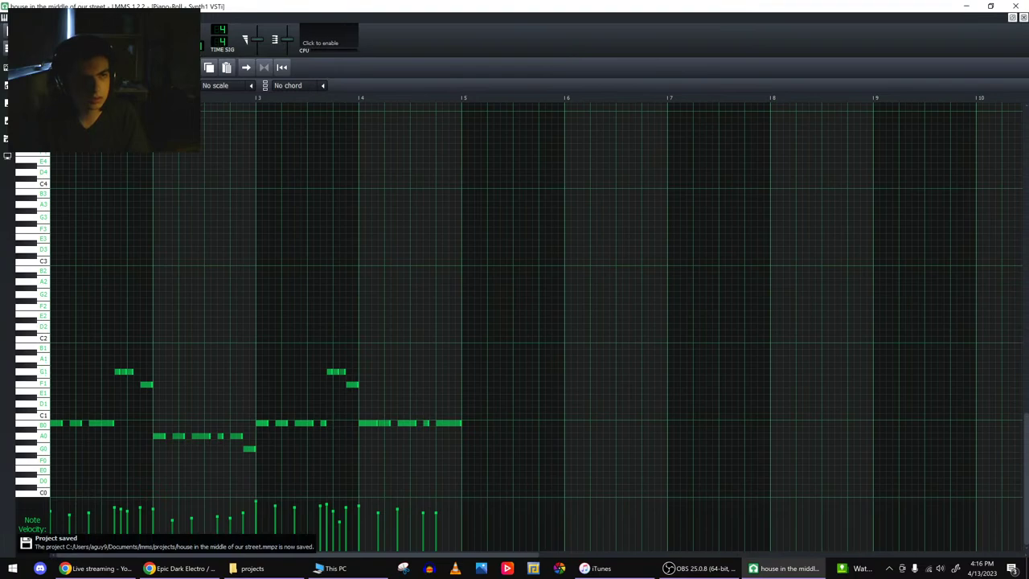
pyautogui.click(1011, 19)
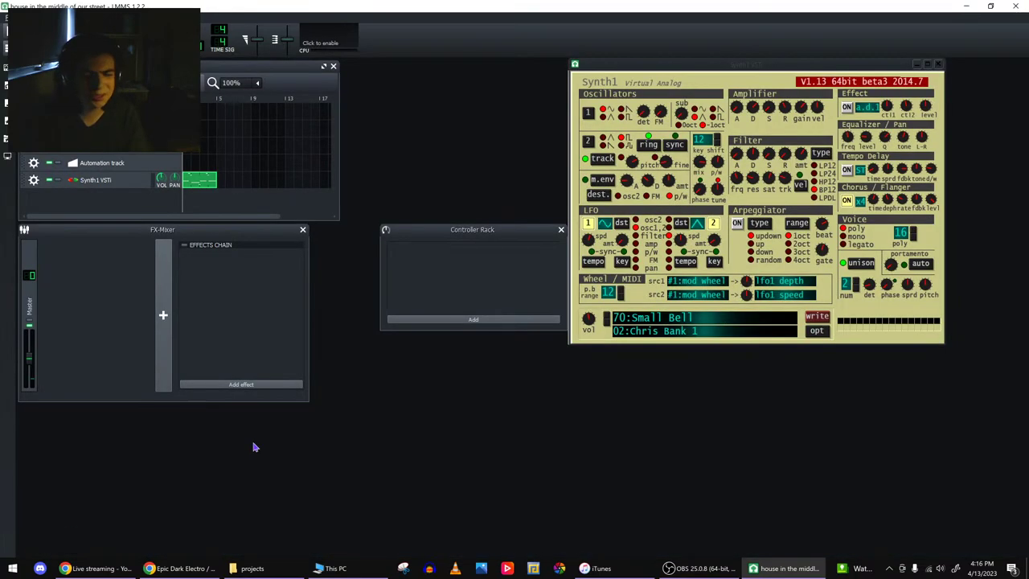
# - Switch to the YouTube live streaming page in Chrome and open the emoji picker of the live chat
pyautogui.click(113, 568)
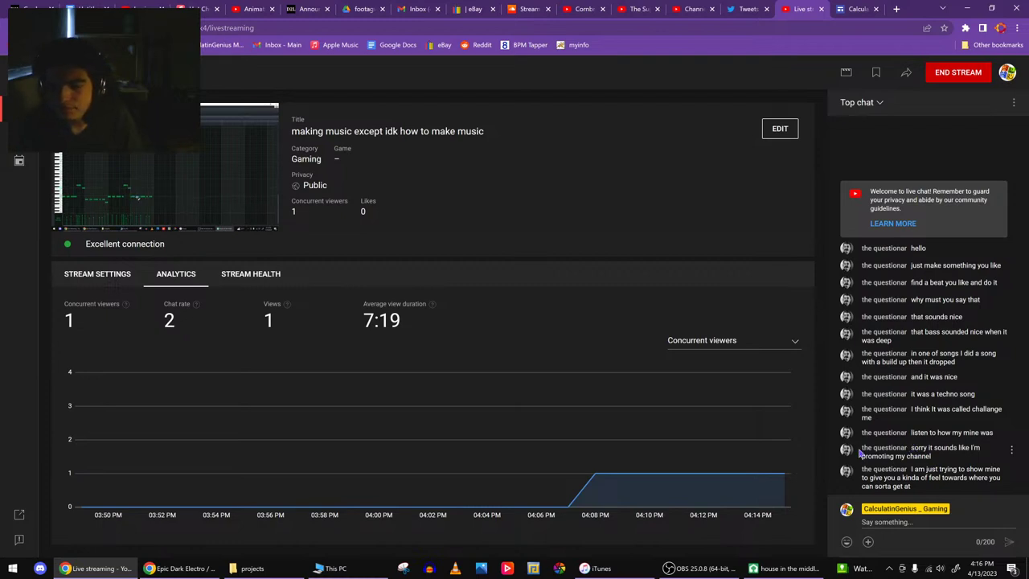
pyautogui.click(846, 541)
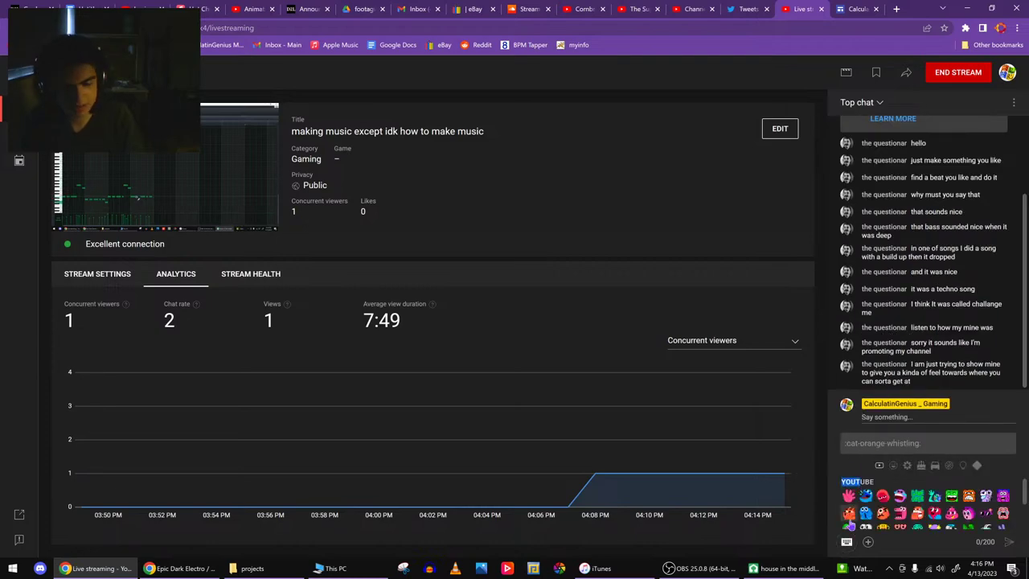
pyautogui.press('super+d')
pyautogui.click(95, 568)
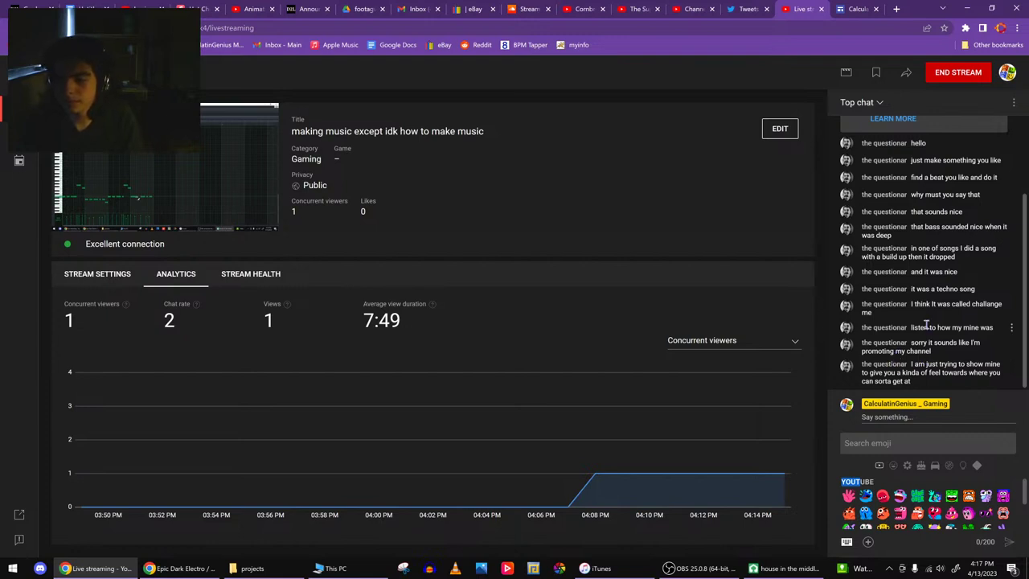
# - Search YouTube in a new tab for the chat viewer's channel name and filter the results to type Channel
pyautogui.moveTo(868, 327); pyautogui.dragTo(891, 328)
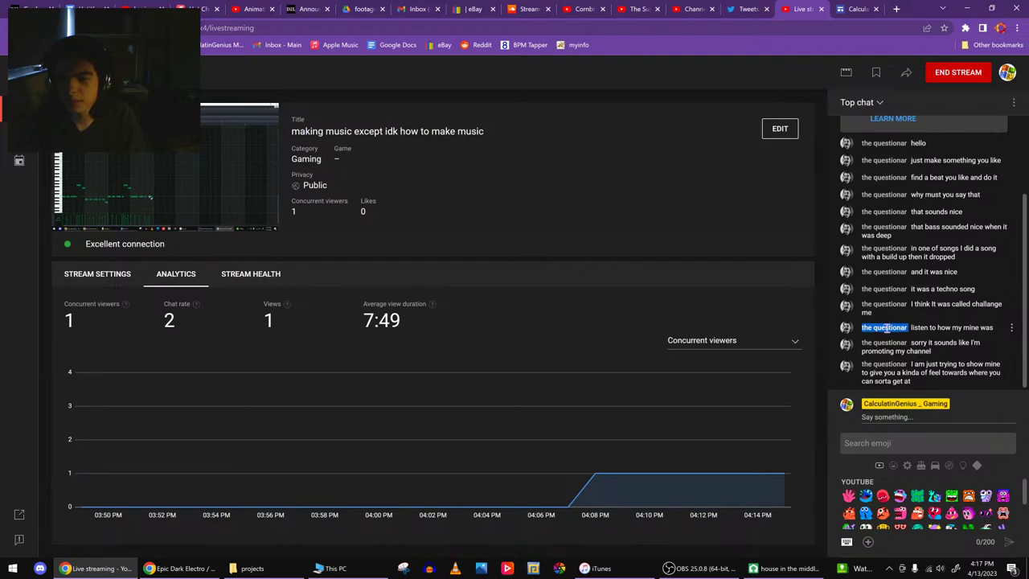
pyautogui.click(896, 9)
pyautogui.click(574, 204)
pyautogui.click(454, 69)
pyautogui.write('the questionar')
pyautogui.press('Return')
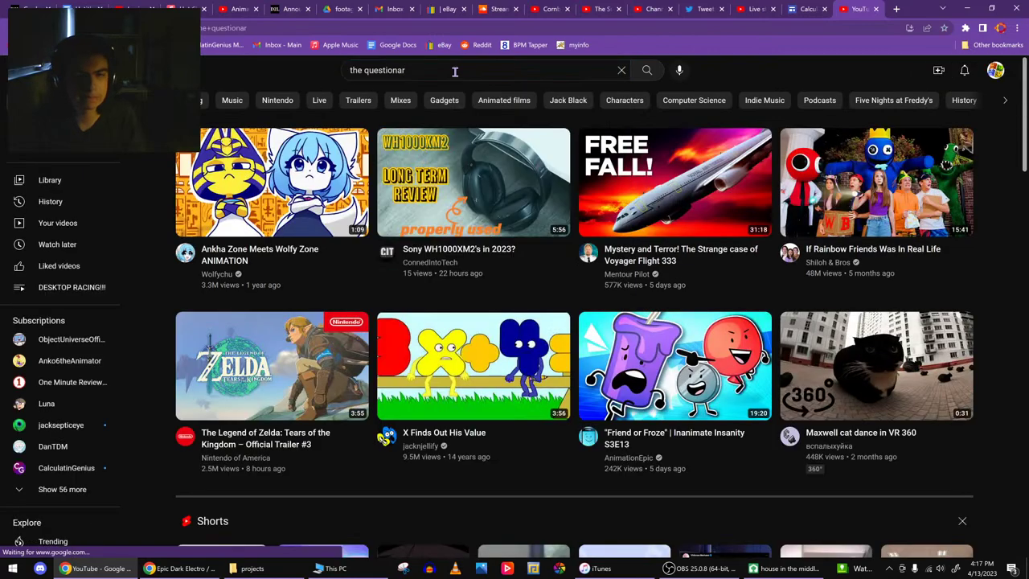
pyautogui.click(304, 104)
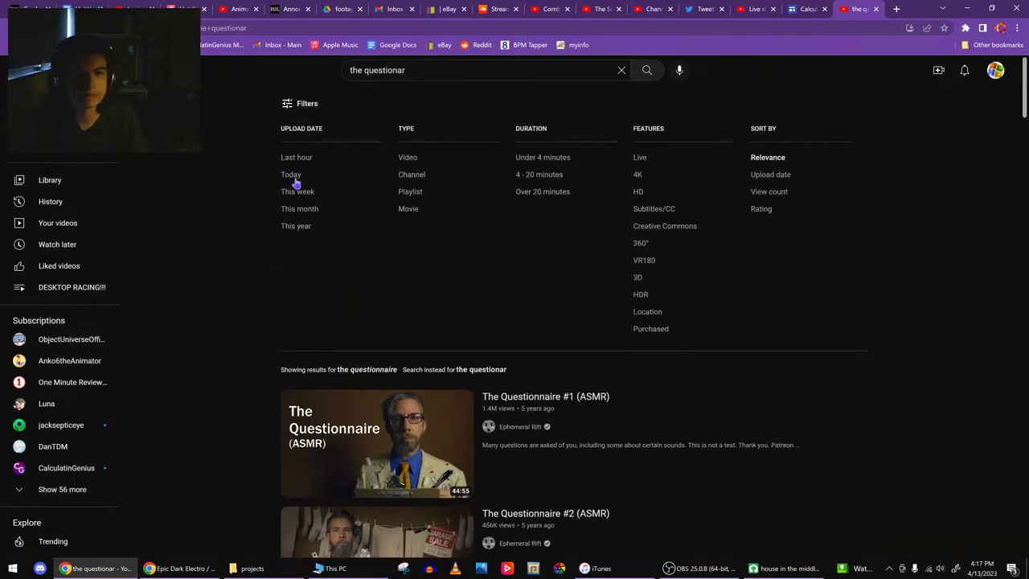
pyautogui.click(410, 174)
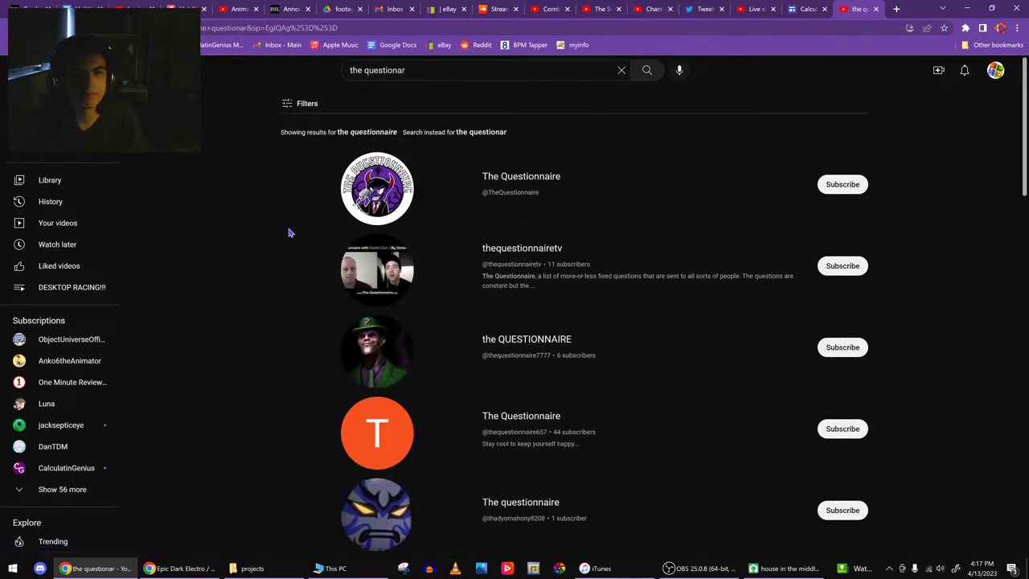
# - Look through the channel results for the chat viewer's channel and close the search tab
pyautogui.scroll(-15, 249, 315)
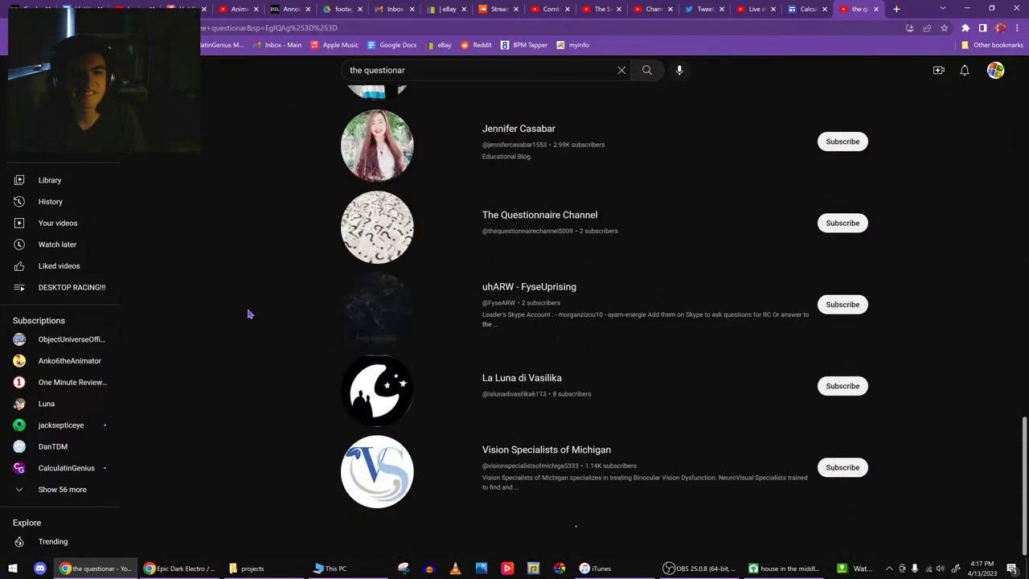
pyautogui.scroll(-15, 248, 314)
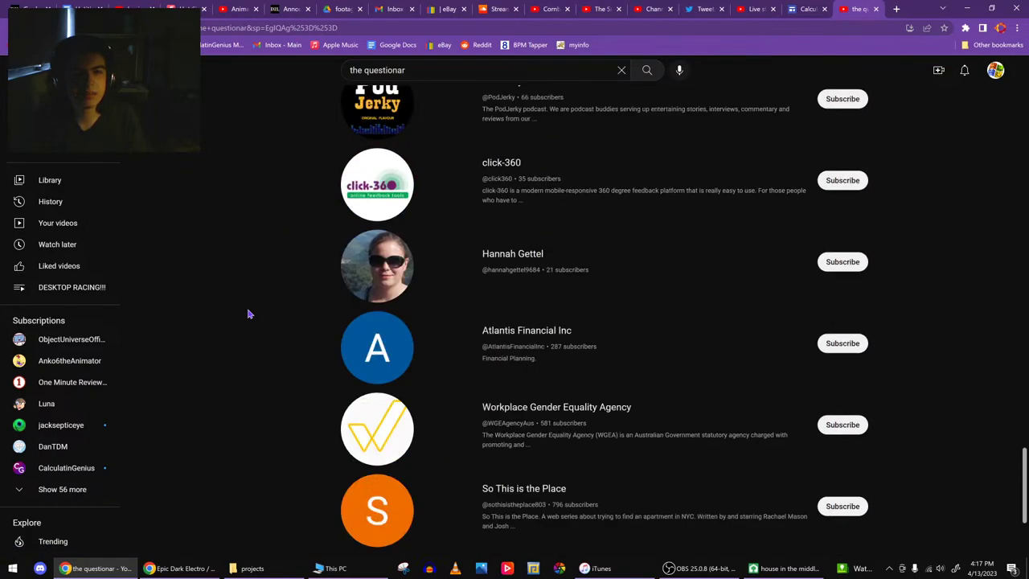
pyautogui.scroll(15, 249, 315)
pyautogui.scroll(-5, 248, 314)
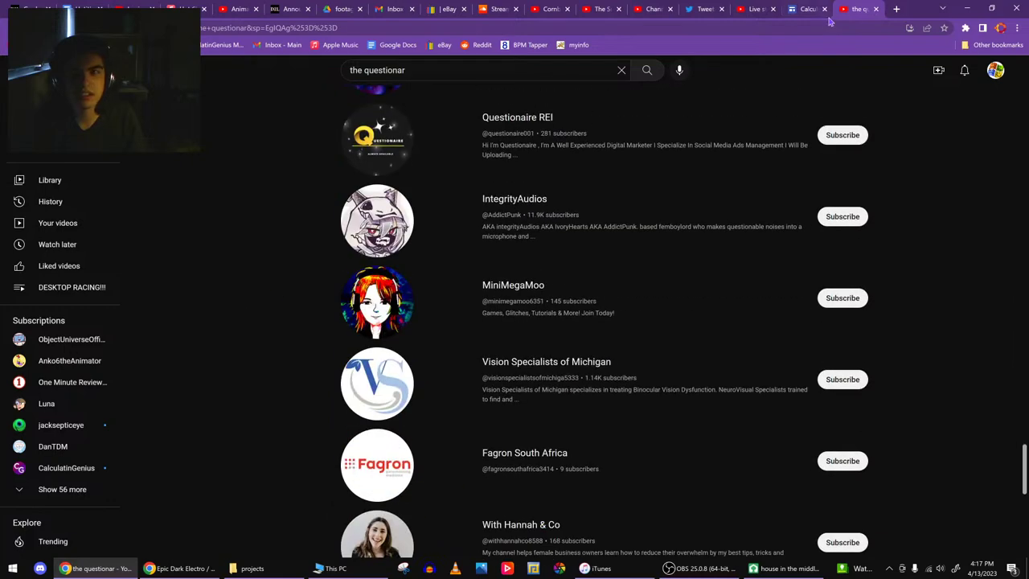
pyautogui.click(876, 8)
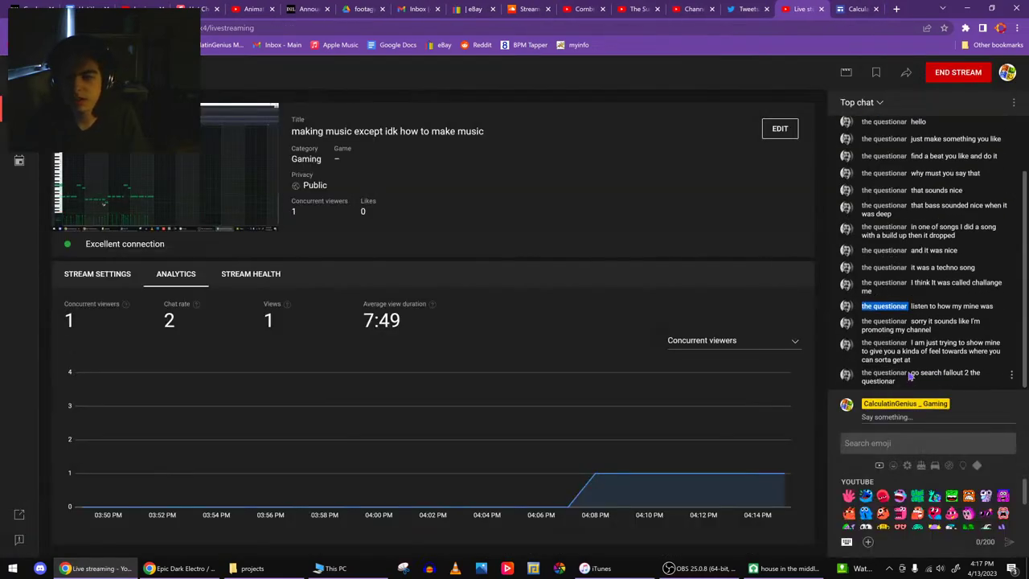
# - Copy the Fallout 2 search phrase from the viewer's chat message and search YouTube for it in a new tab
pyautogui.moveTo(940, 372); pyautogui.dragTo(942, 387)
pyautogui.hotkey('ctrl', 'c')
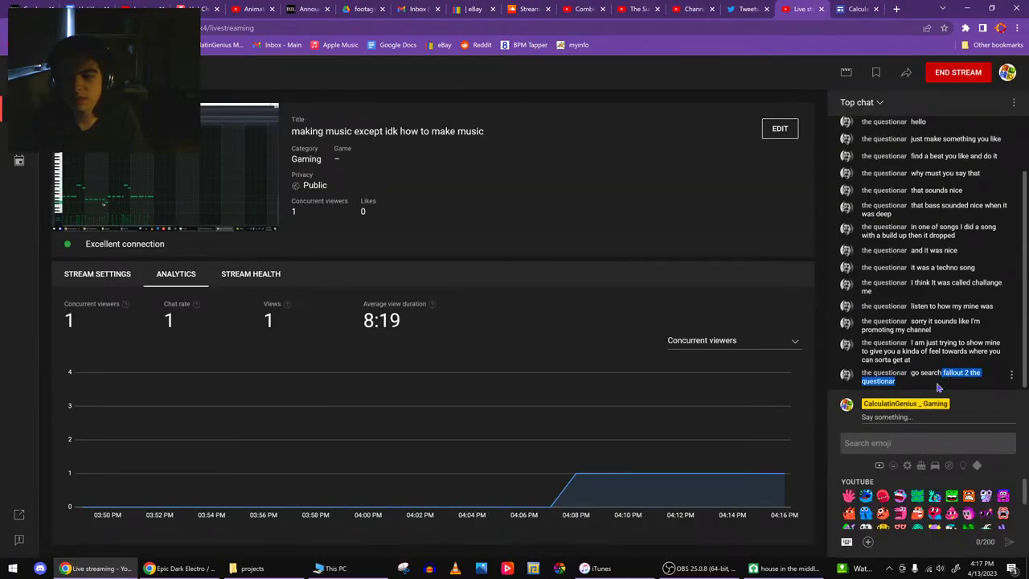
pyautogui.click(896, 9)
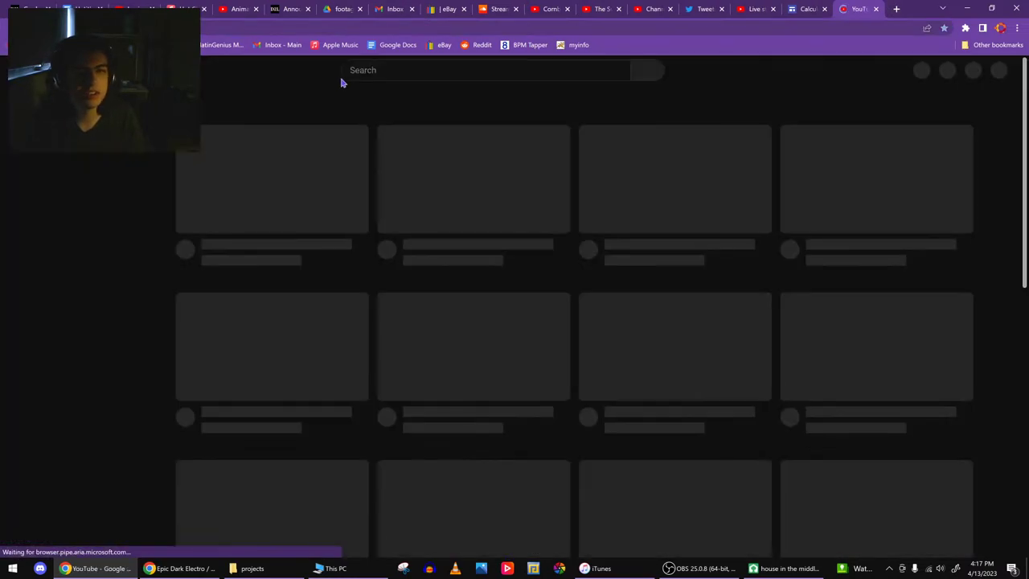
pyautogui.click(349, 69)
pyautogui.hotkey('ctrl', 'v')
pyautogui.press('Return')
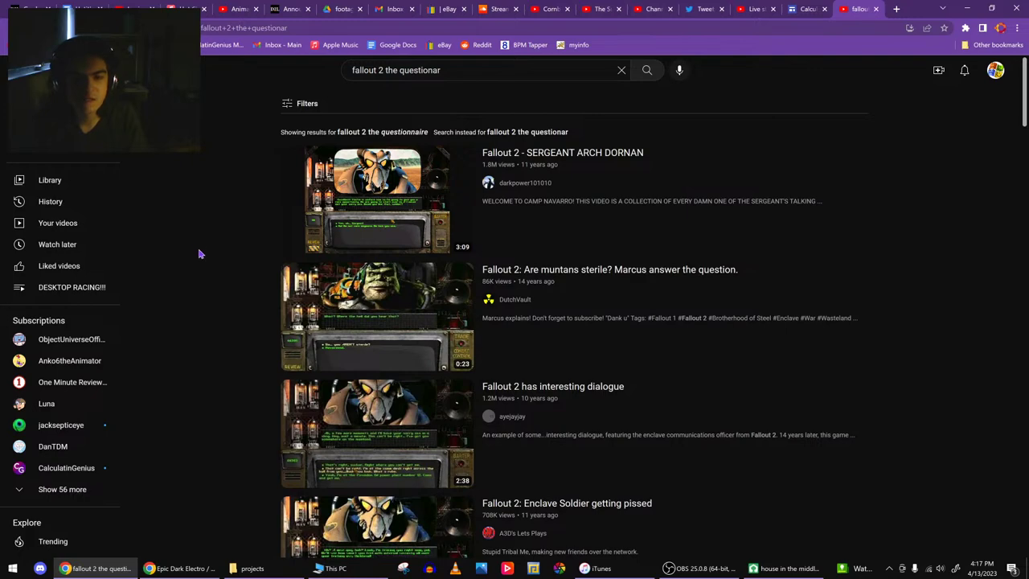
# - Examine the Fallout 2 search results for a video uploaded by the chat viewer
pyautogui.scroll(-8, 206, 283)
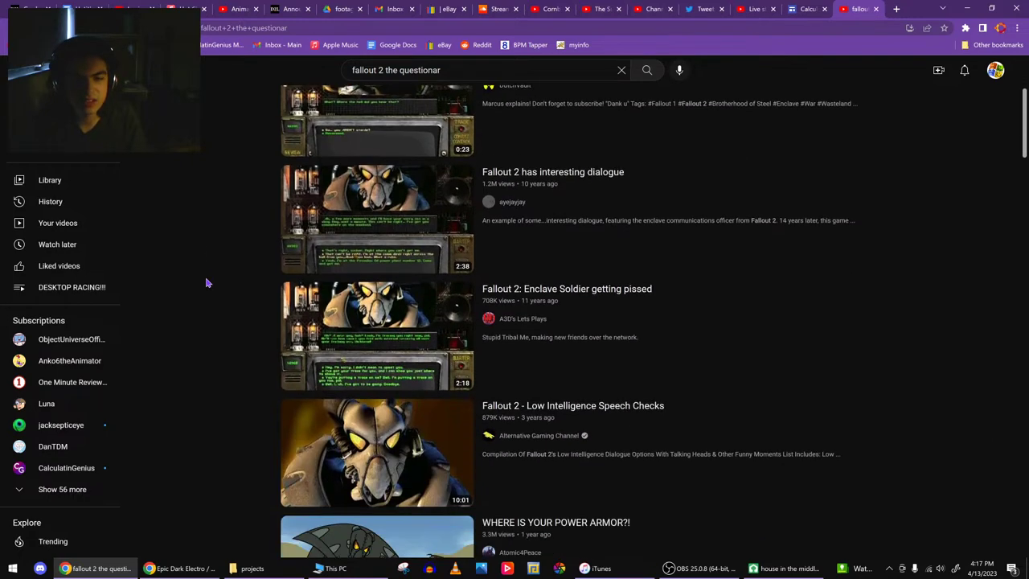
pyautogui.scroll(-10, 206, 283)
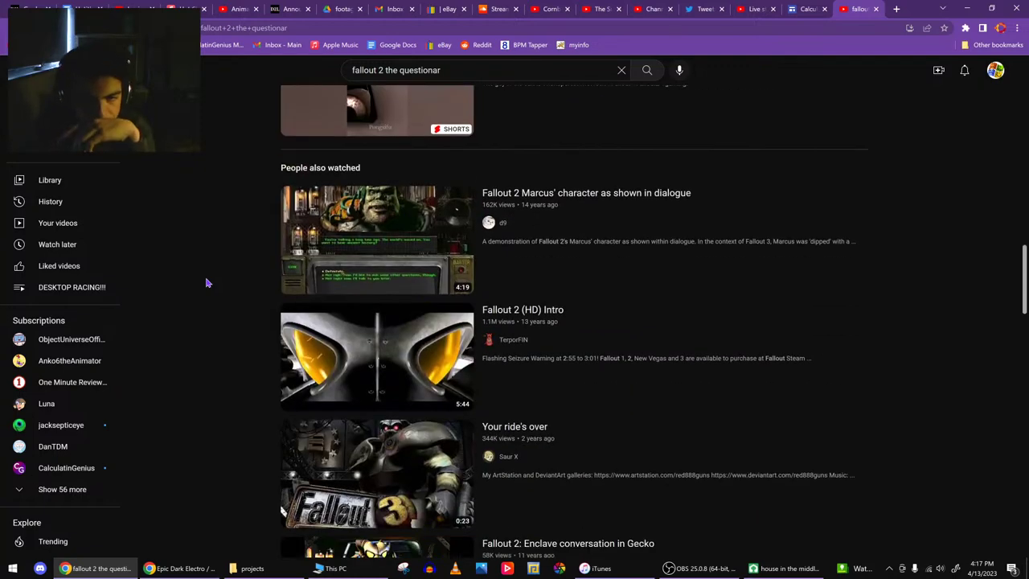
pyautogui.scroll(-3, 206, 283)
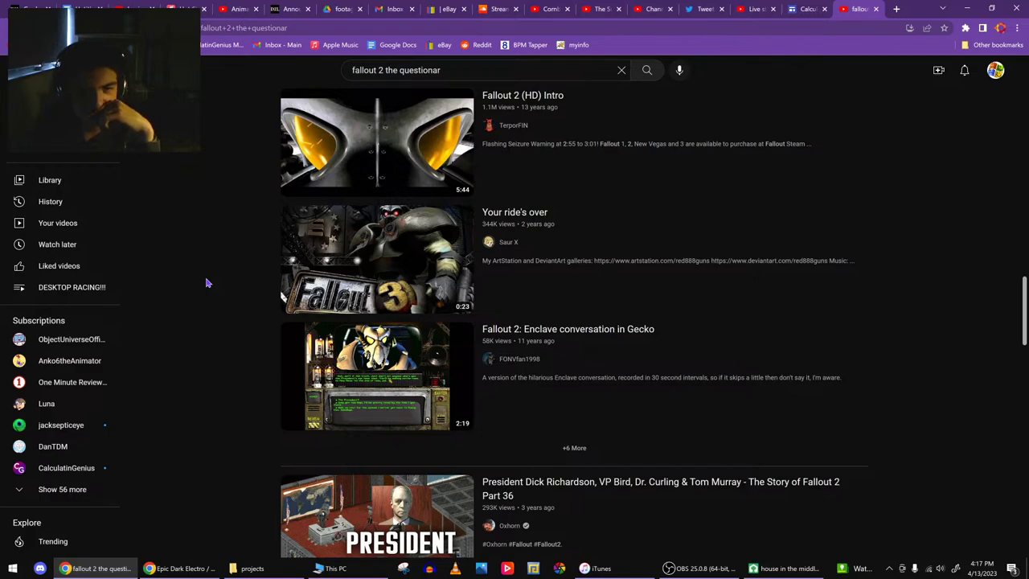
pyautogui.scroll(-9, 206, 283)
pyautogui.scroll(-11, 206, 283)
pyautogui.scroll(-8, 206, 283)
pyautogui.scroll(-4, 206, 283)
pyautogui.scroll(-12, 193, 317)
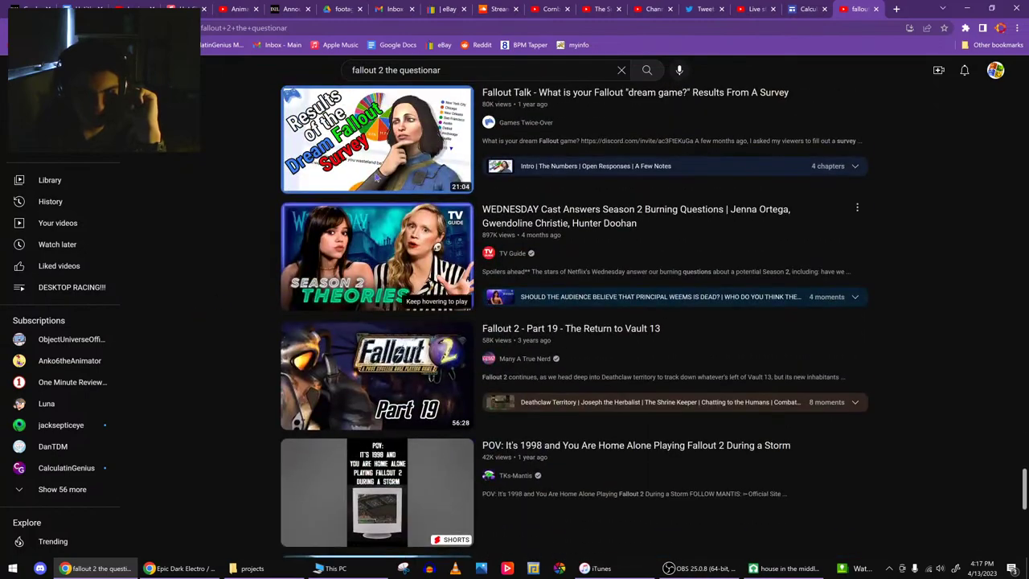
# - Return to the live streaming page and open the viewer's channel from their chat message
pyautogui.click(751, 9)
pyautogui.click(886, 372)
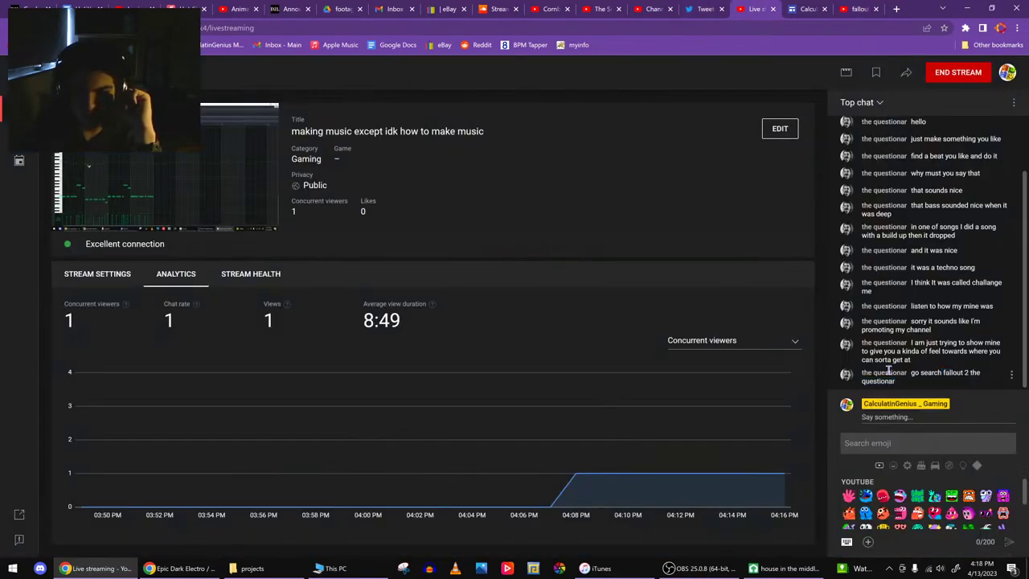
pyautogui.click(1010, 346)
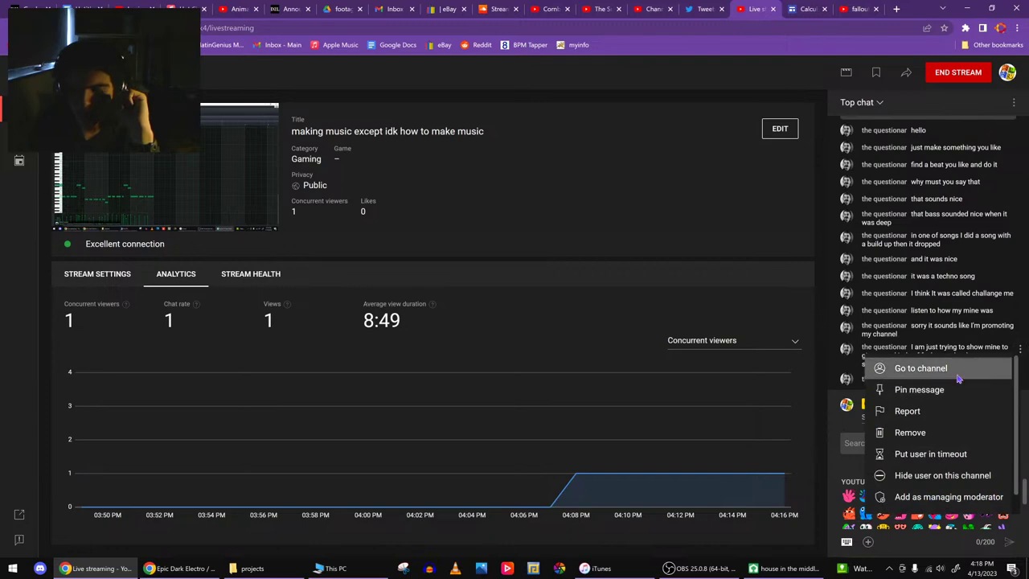
pyautogui.click(883, 364)
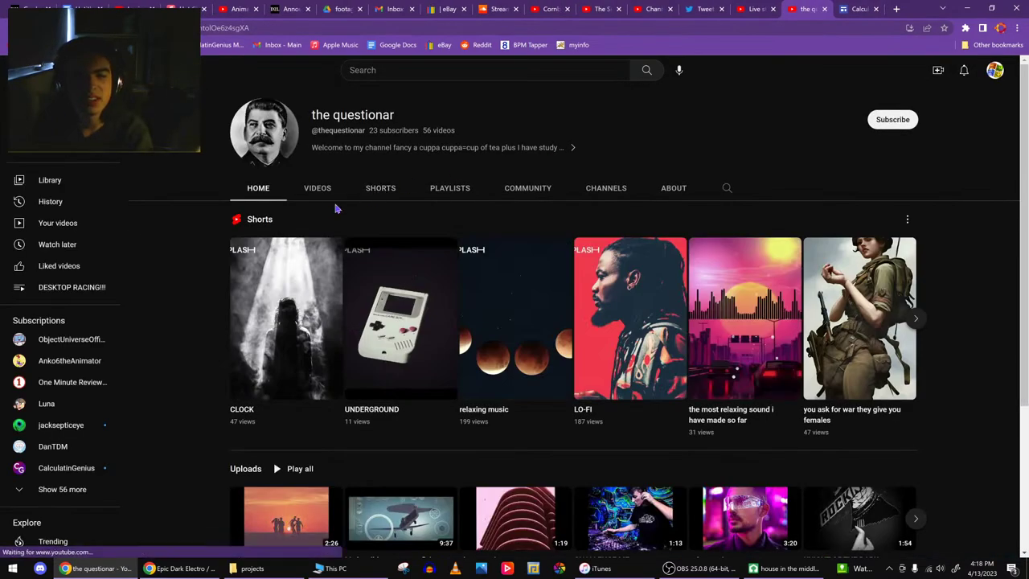
# - Browse the latest videos of the viewer's channel and subscribe to it
pyautogui.click(319, 189)
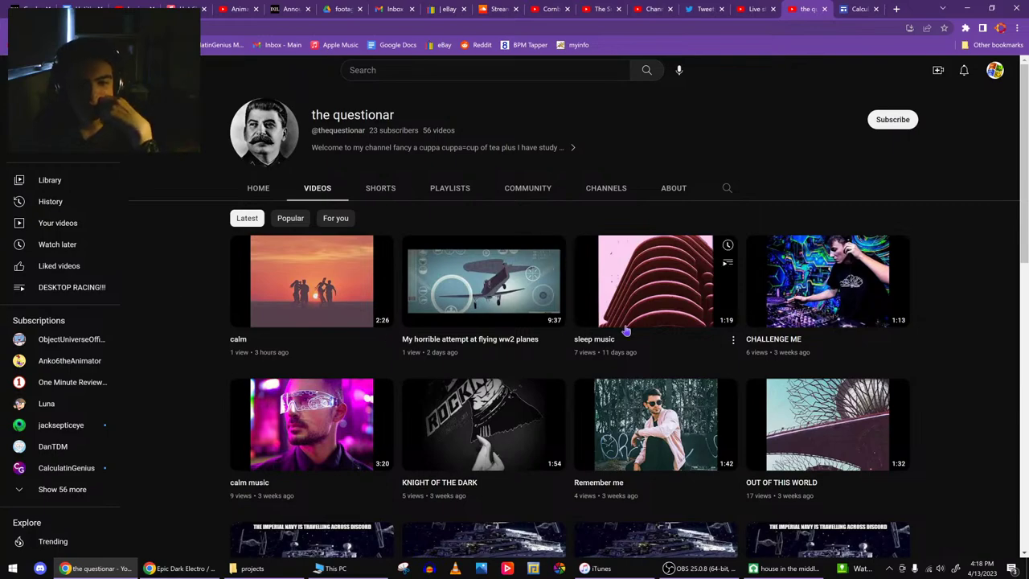
pyautogui.scroll(-4, 1002, 365)
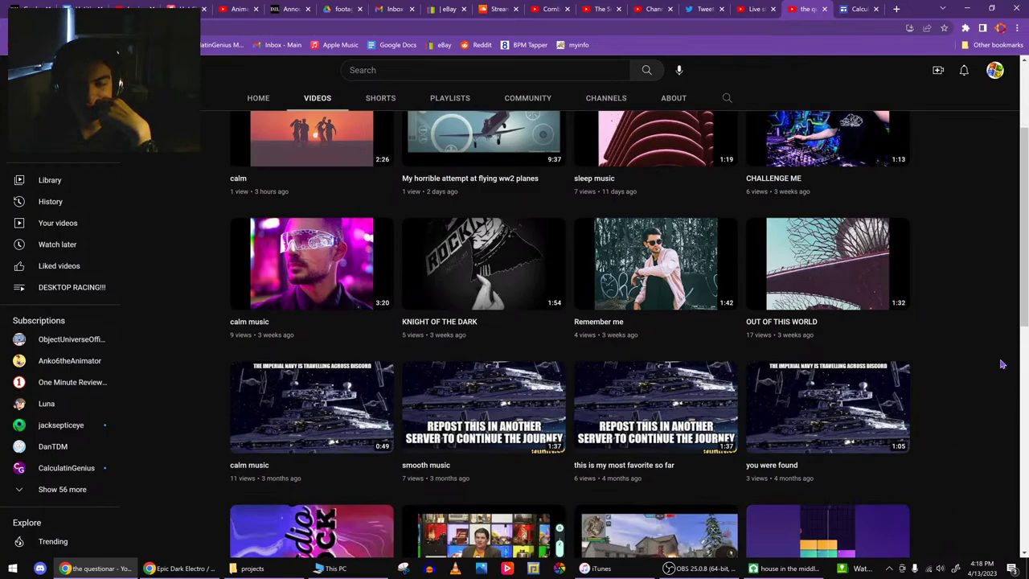
pyautogui.scroll(4, 452, 221)
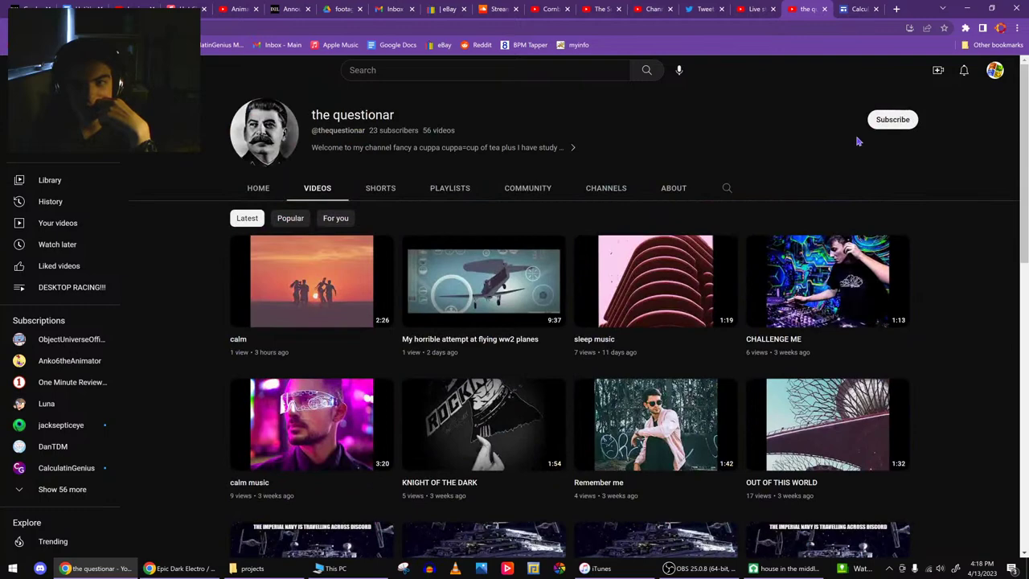
pyautogui.click(904, 120)
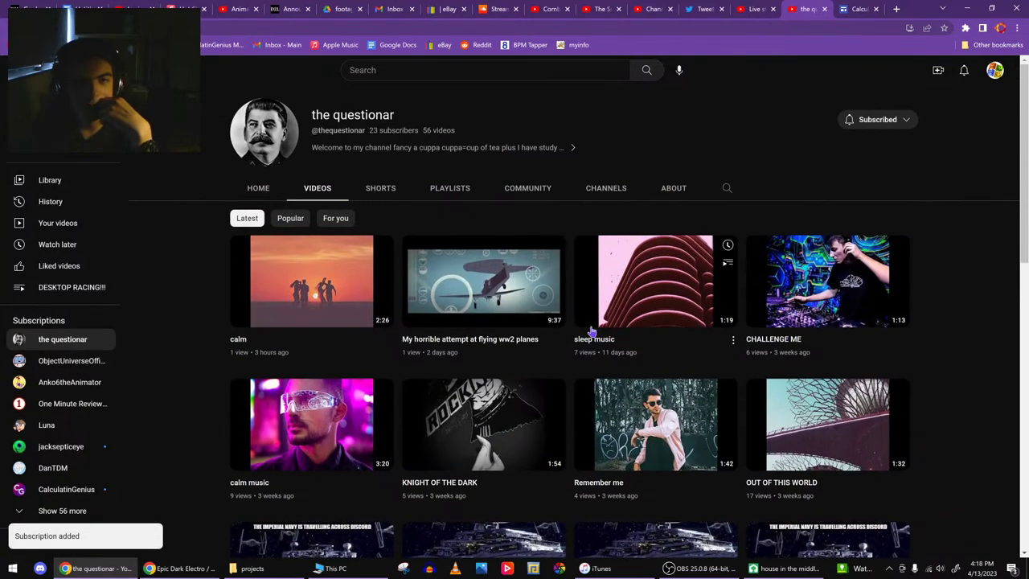
# - Examine the channel's About description and older videos, checking the live chat for new messages
pyautogui.click(657, 191)
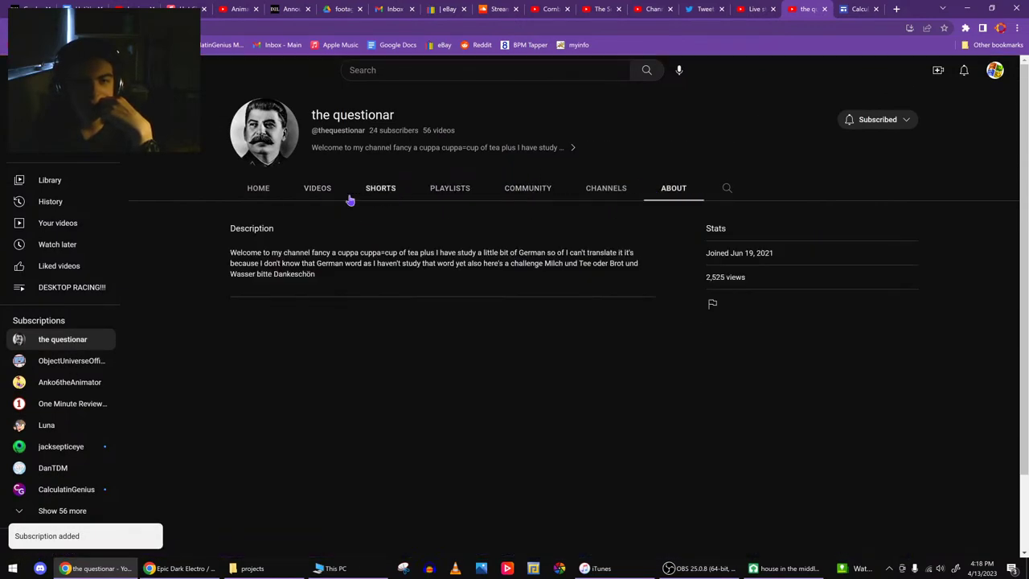
pyautogui.click(301, 196)
pyautogui.scroll(-5, 207, 326)
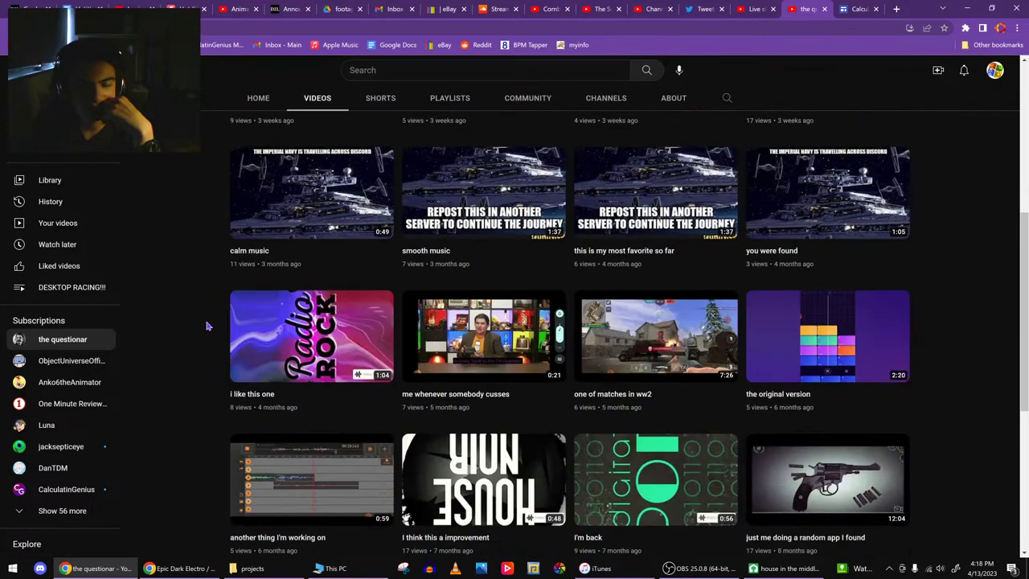
pyautogui.scroll(-2, 169, 330)
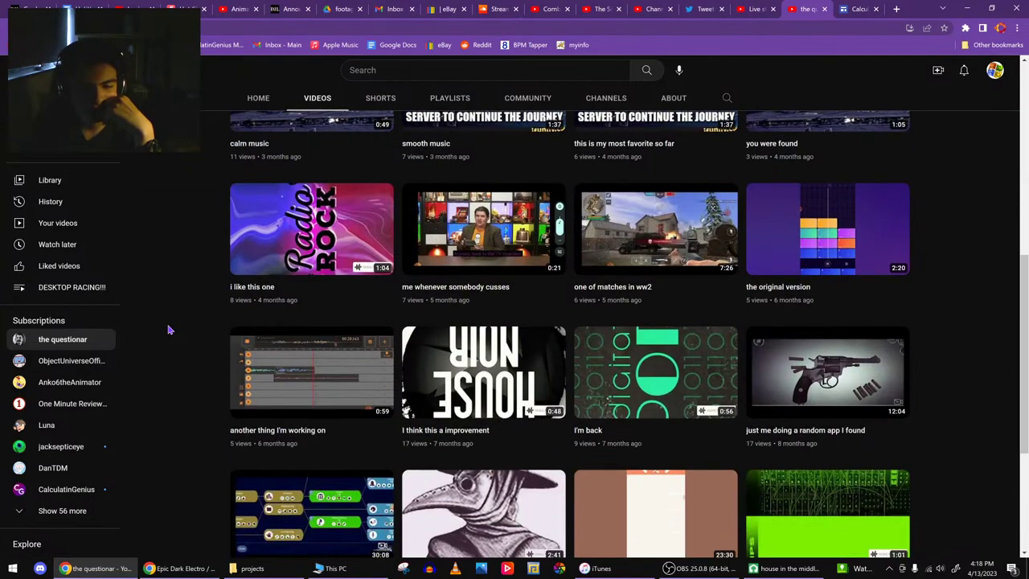
pyautogui.click(755, 9)
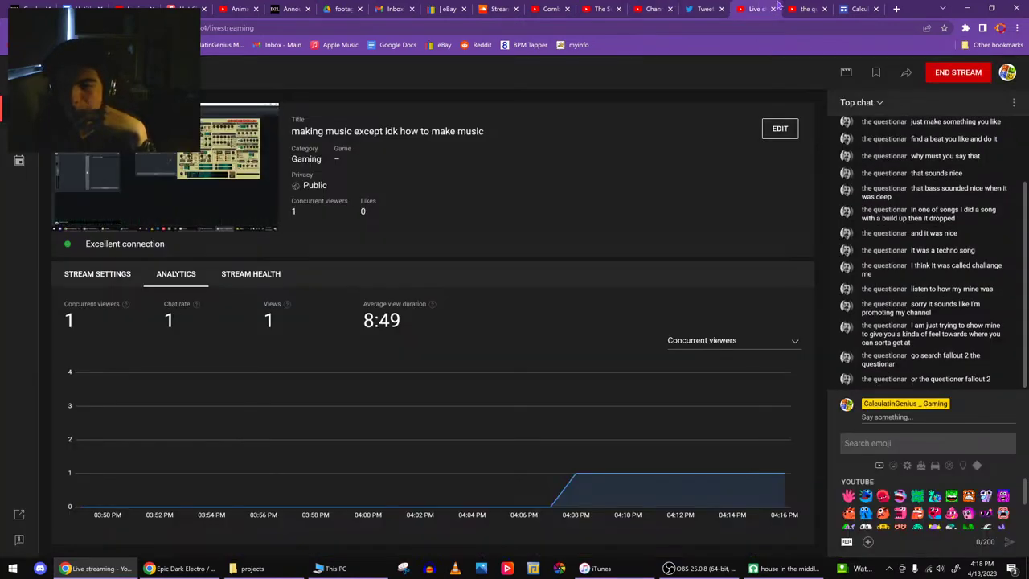
pyautogui.click(800, 8)
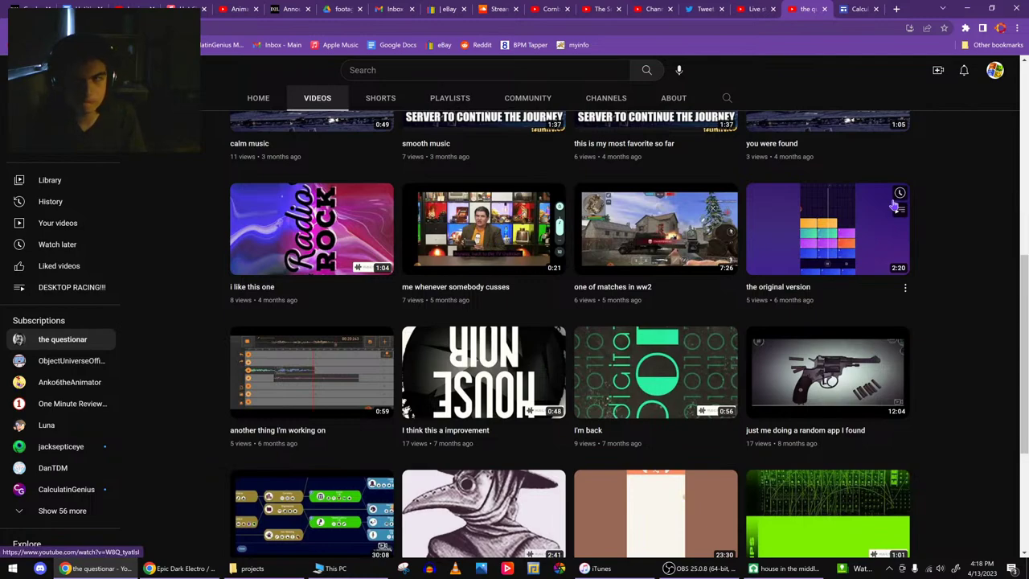
# - Search the viewer's channel for "challenge me" and open the CHALLENGE ME video
pyautogui.scroll(10, 804, 201)
pyautogui.click(727, 188)
pyautogui.write('challenge me')
pyautogui.press('Return')
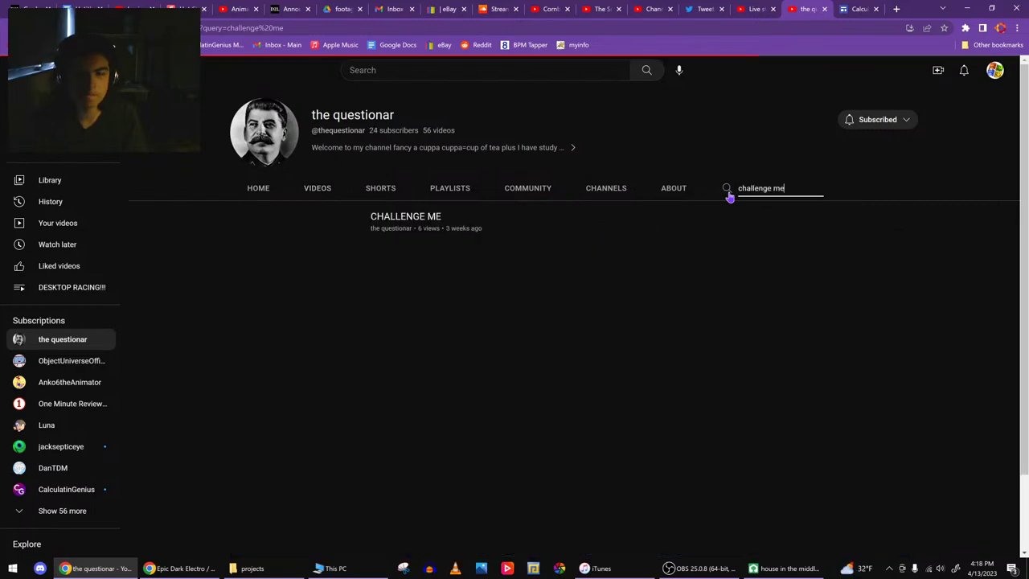
pyautogui.click(295, 244)
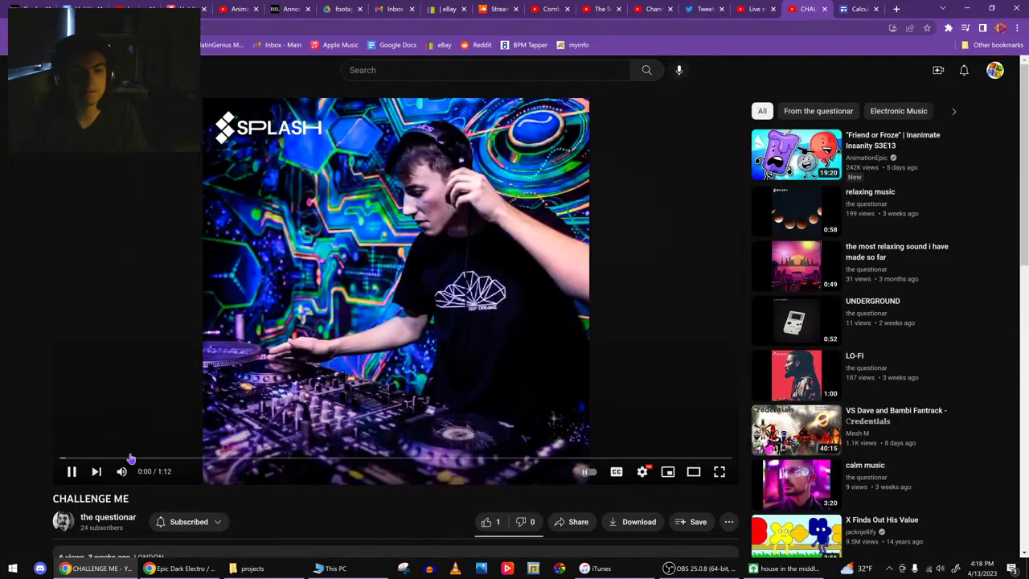
# - Skip ahead to about 0:10 in the CHALLENGE ME video and listen to it, checking the details below
pyautogui.moveTo(67, 487); pyautogui.dragTo(155, 457)
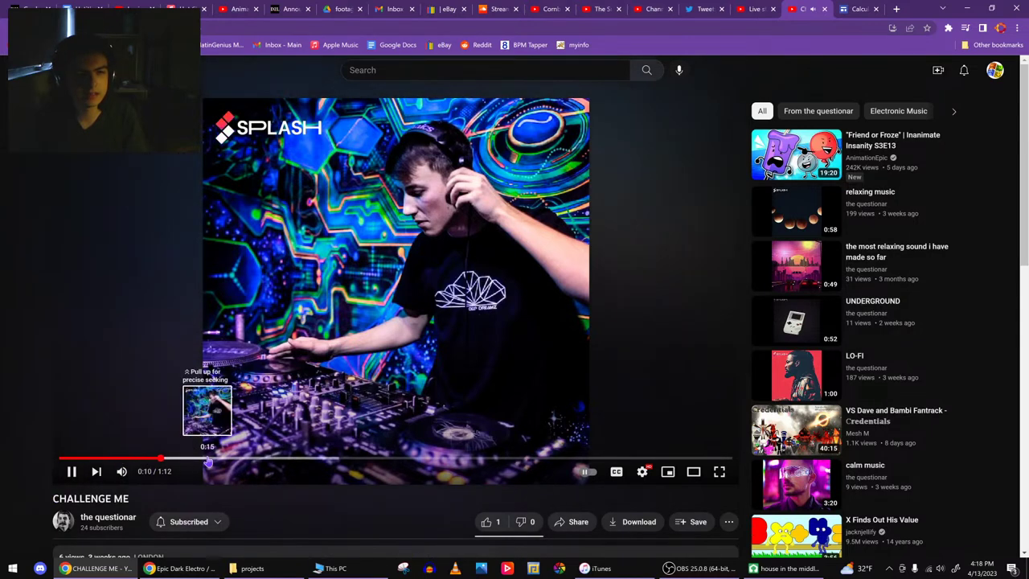
pyautogui.scroll(-1, 263, 466)
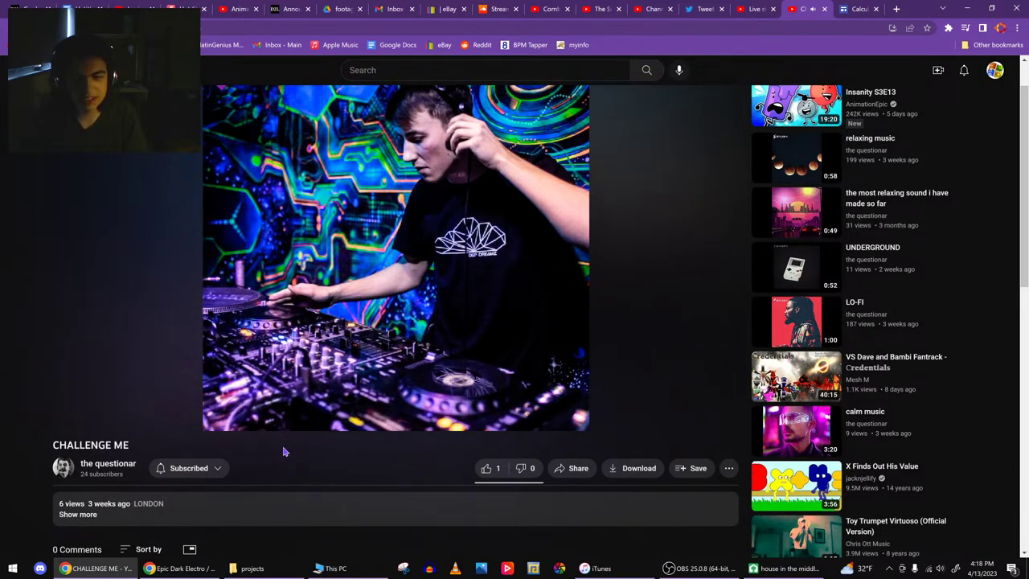
pyautogui.scroll(1, 283, 451)
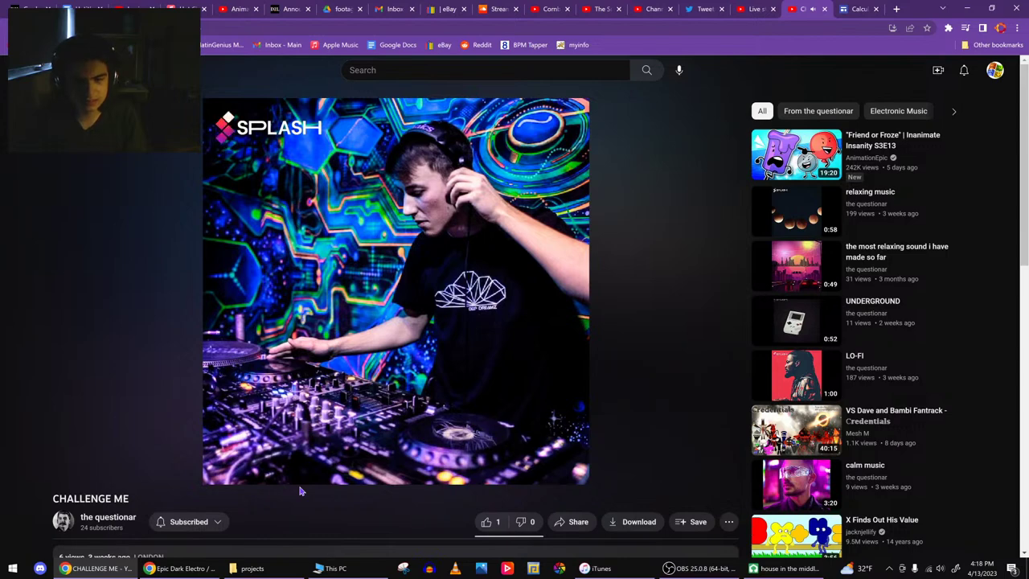
# - Switch to LMMS, save the project, and paste a copy of the Synth1 VSTi pattern directly after the original
pyautogui.click(783, 568)
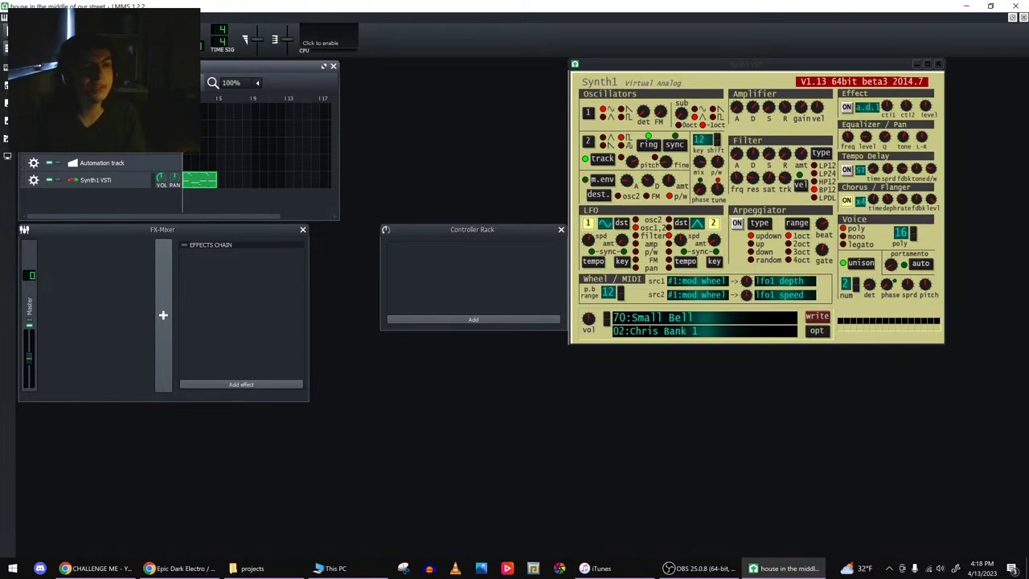
pyautogui.hotkey('ctrl', 's')
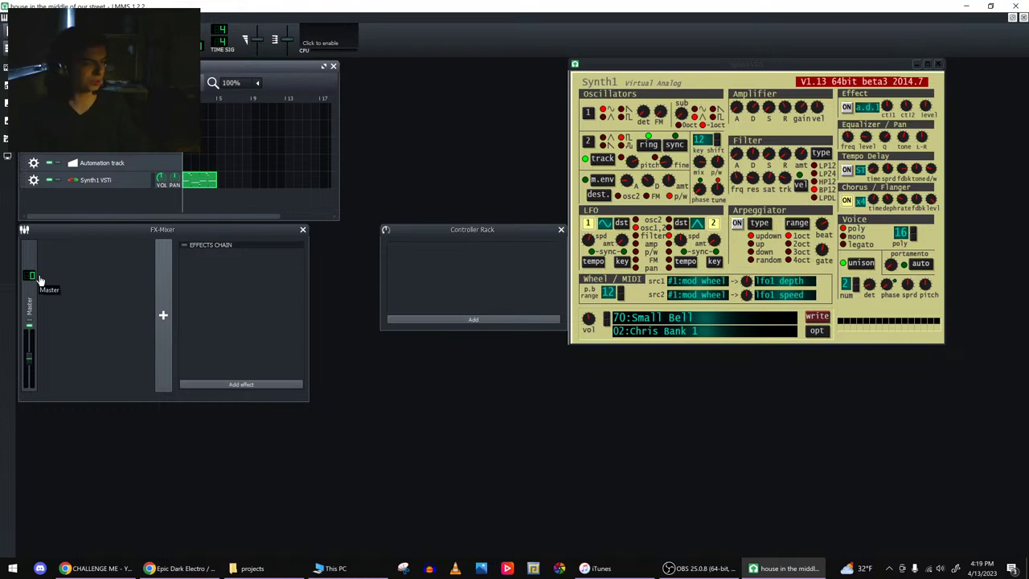
pyautogui.rightClick(187, 181)
pyautogui.click(201, 236)
pyautogui.rightClick(221, 186)
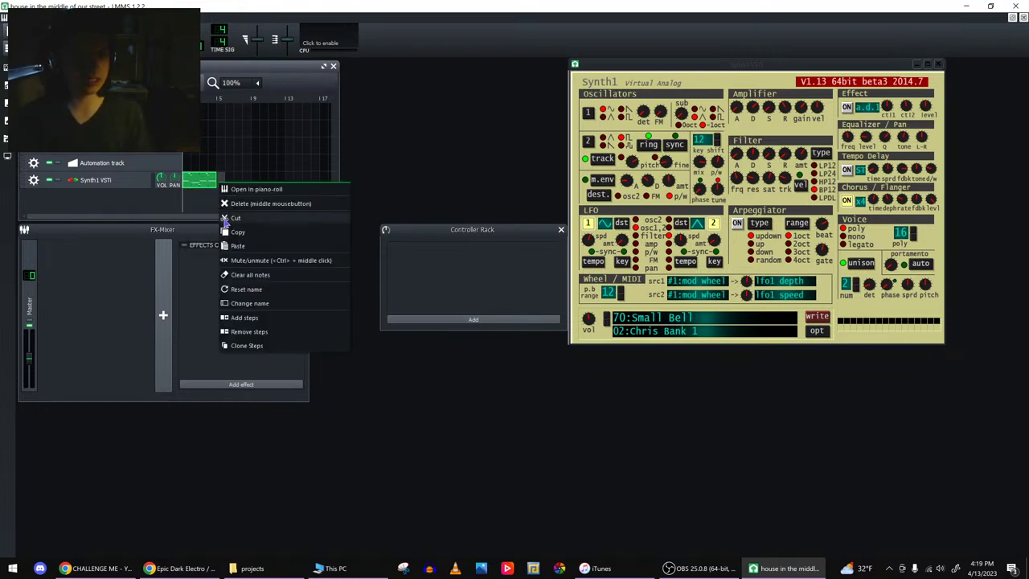
pyautogui.click(235, 245)
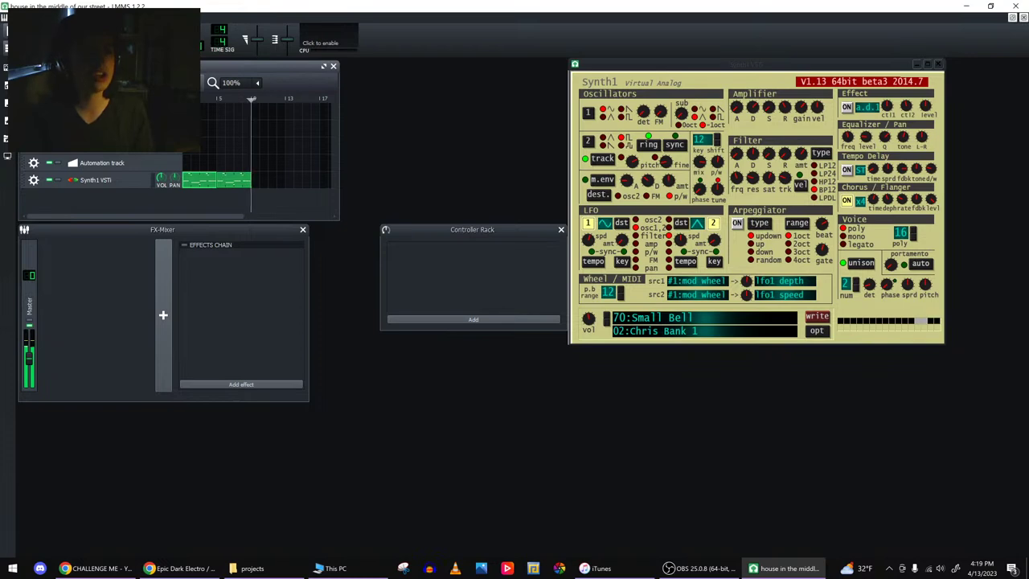
# - Show the home directory in the LMMS file browser and expand the Sample PACKS folder within Documents > samples
pyautogui.click(6, 30)
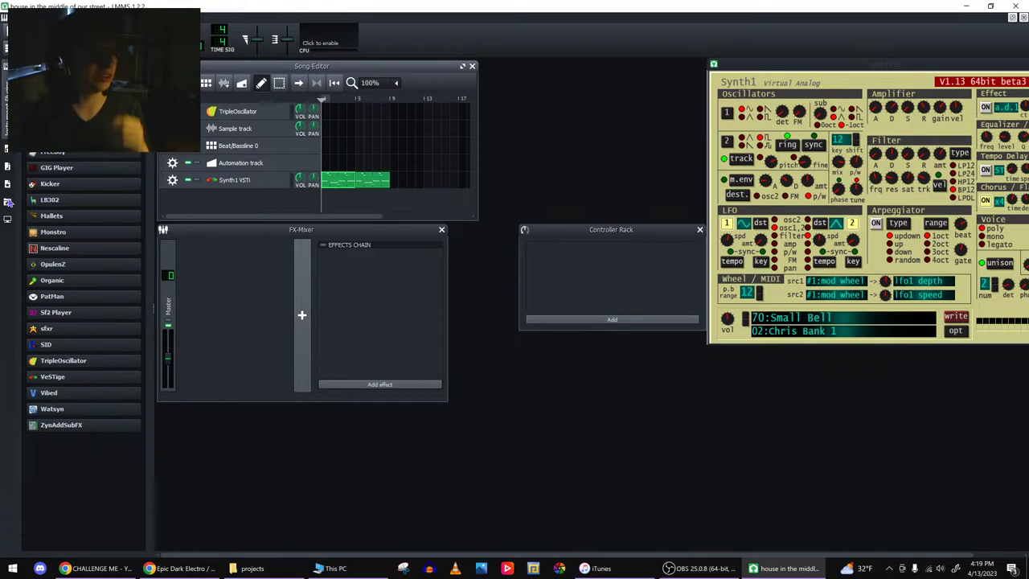
pyautogui.click(6, 169)
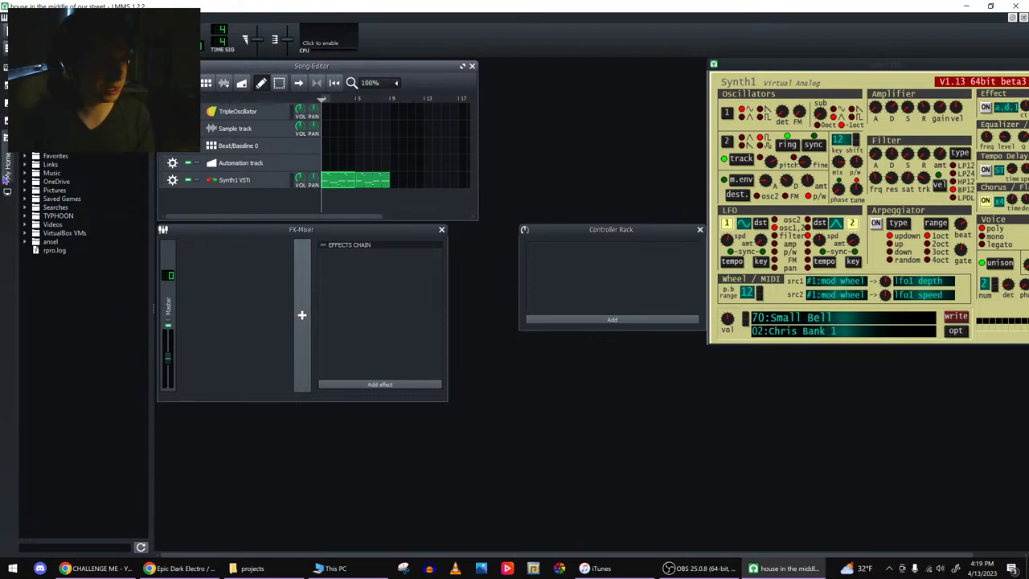
pyautogui.click(25, 148)
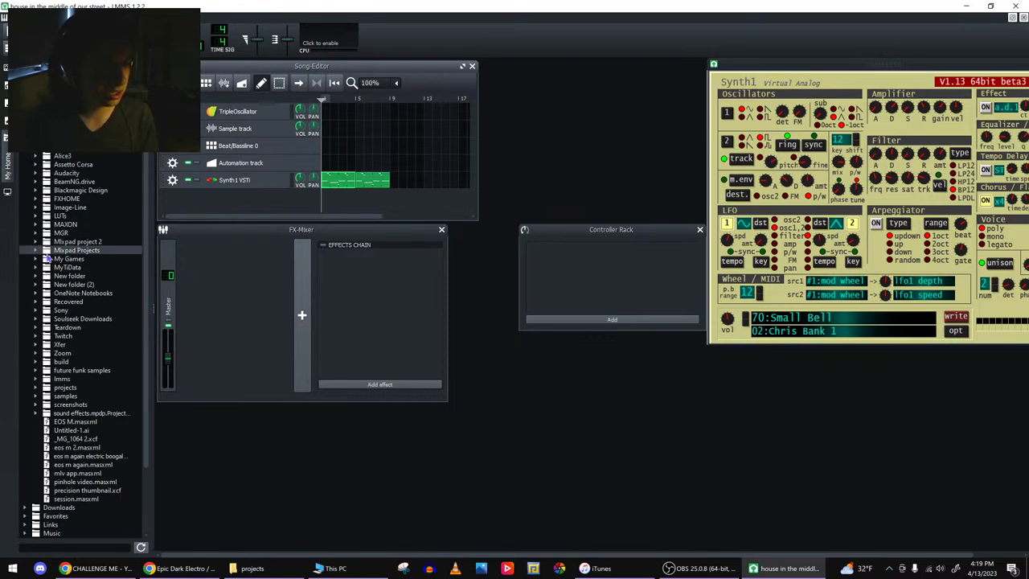
pyautogui.click(36, 396)
pyautogui.scroll(-9, 38, 398)
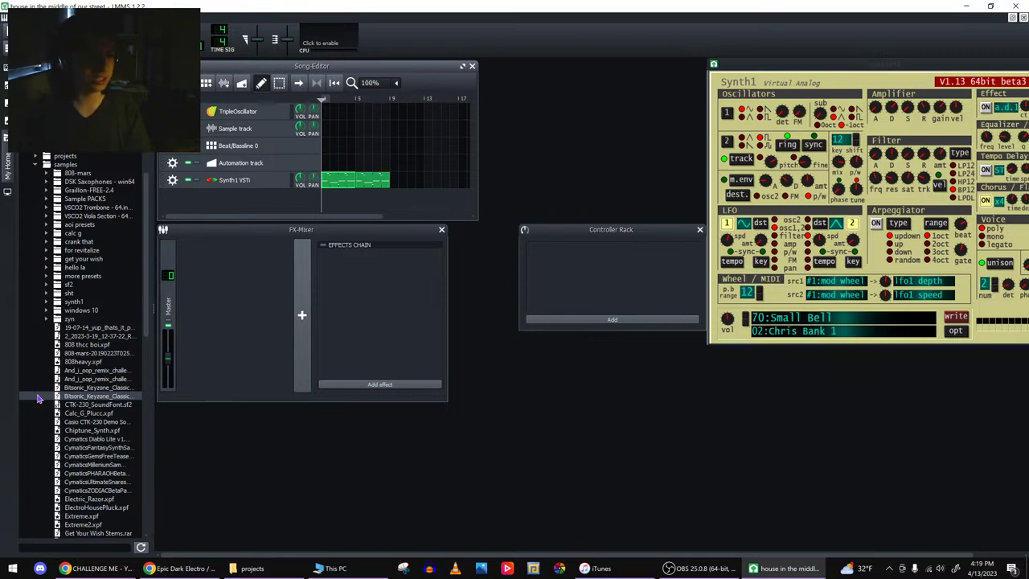
pyautogui.scroll(-1, 38, 398)
pyautogui.click(46, 173)
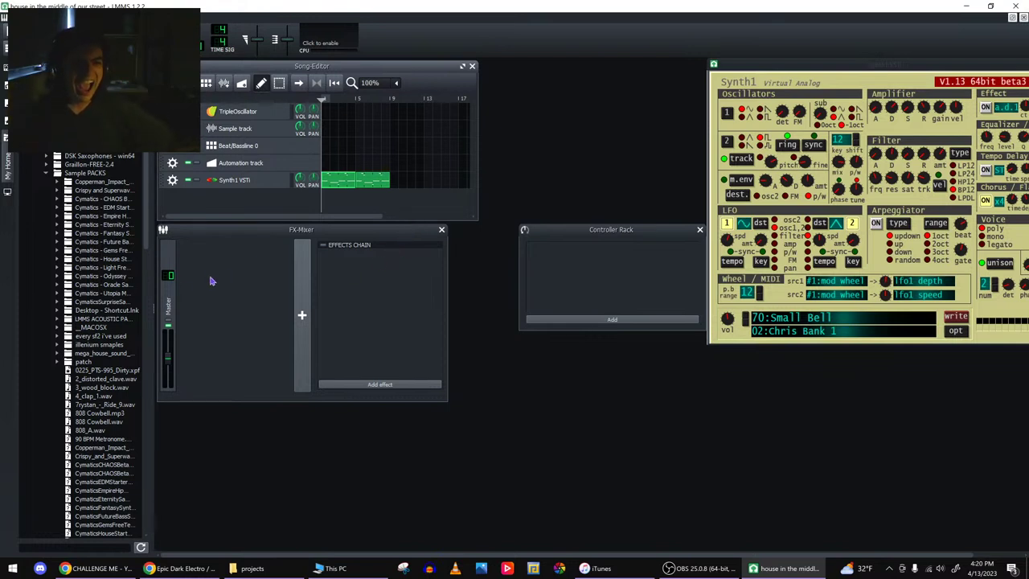
pyautogui.scroll(-1, 104, 338)
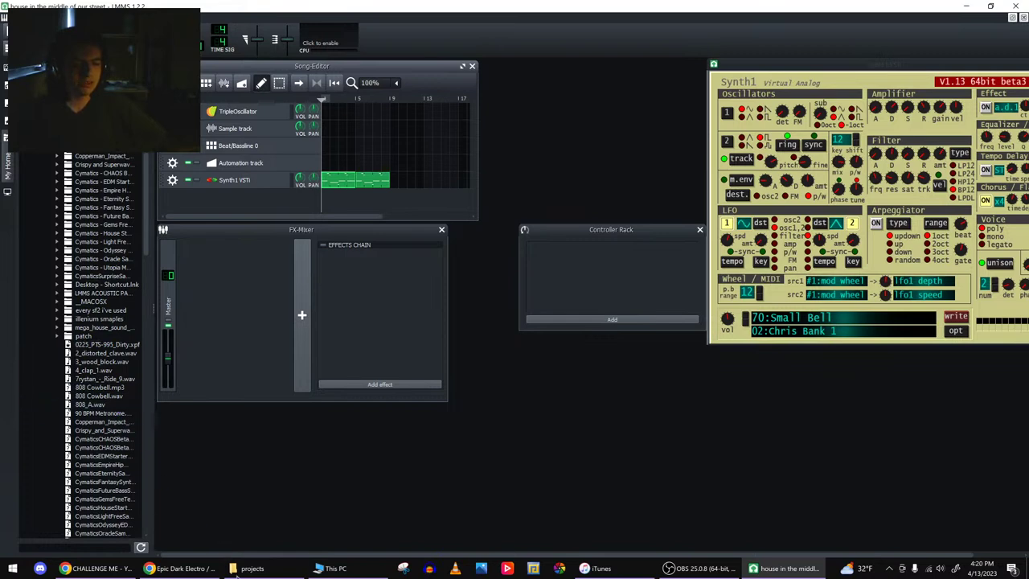
# - Switch to File Explorer and open the projects folder inside Documents > lmms
pyautogui.click(245, 568)
pyautogui.scroll(-3, 196, 402)
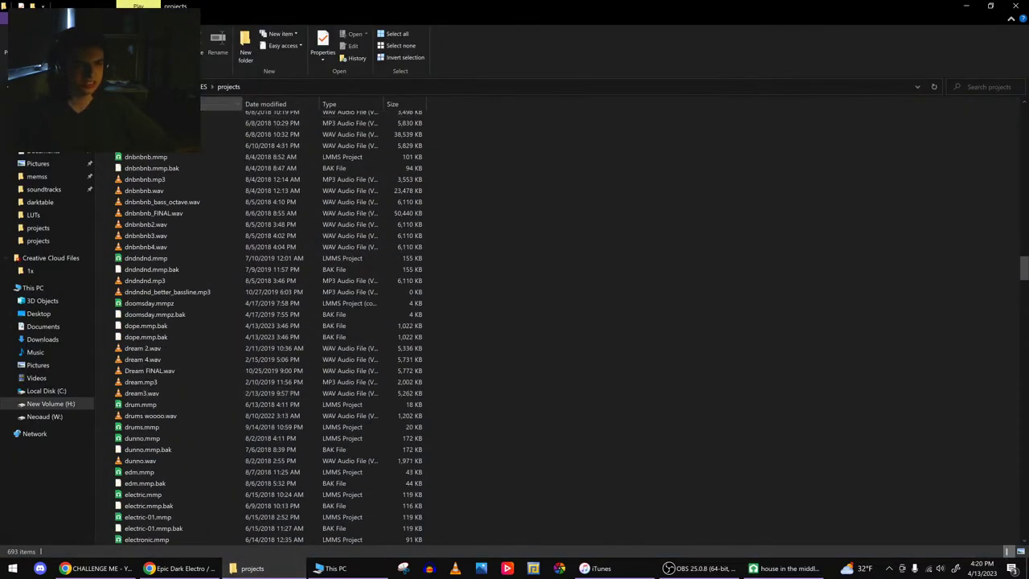
pyautogui.click(105, 86)
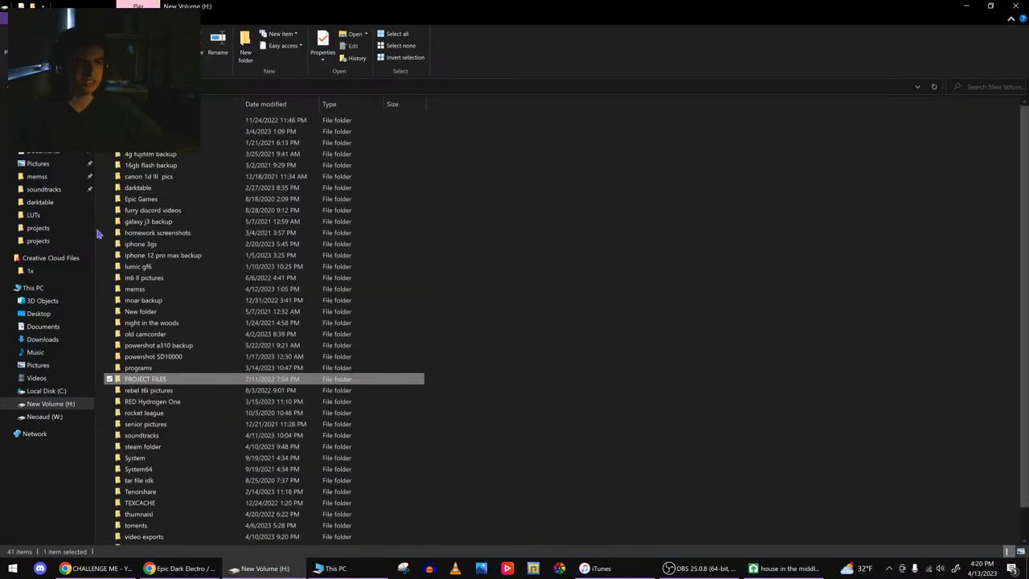
pyautogui.click(40, 152)
pyautogui.doubleClick(910, 140)
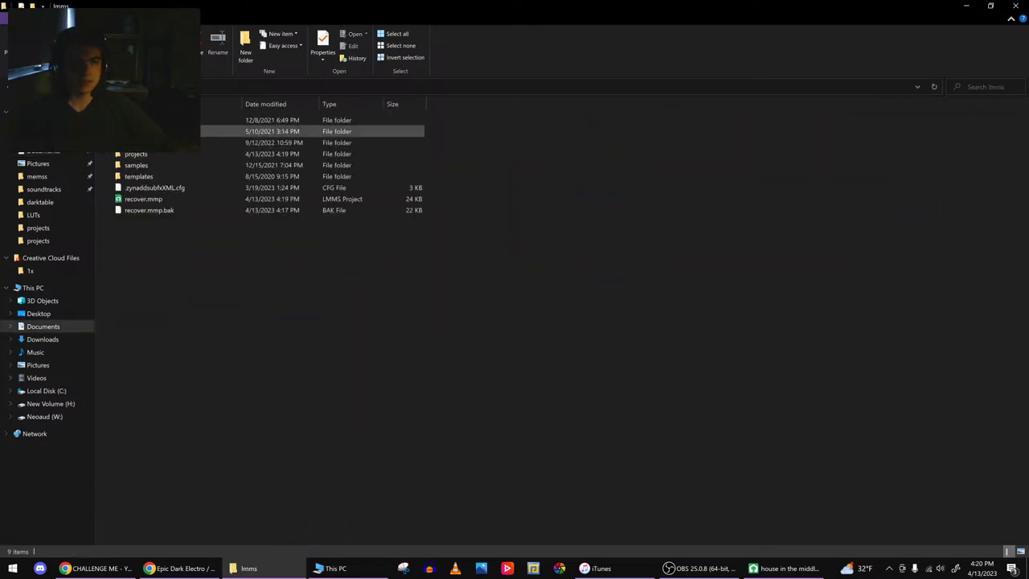
pyautogui.doubleClick(133, 152)
# - Look through the old projects, play moowisher remix revsmped 3.wav, close the player and return to LMMS
pyautogui.scroll(-20, 171, 343)
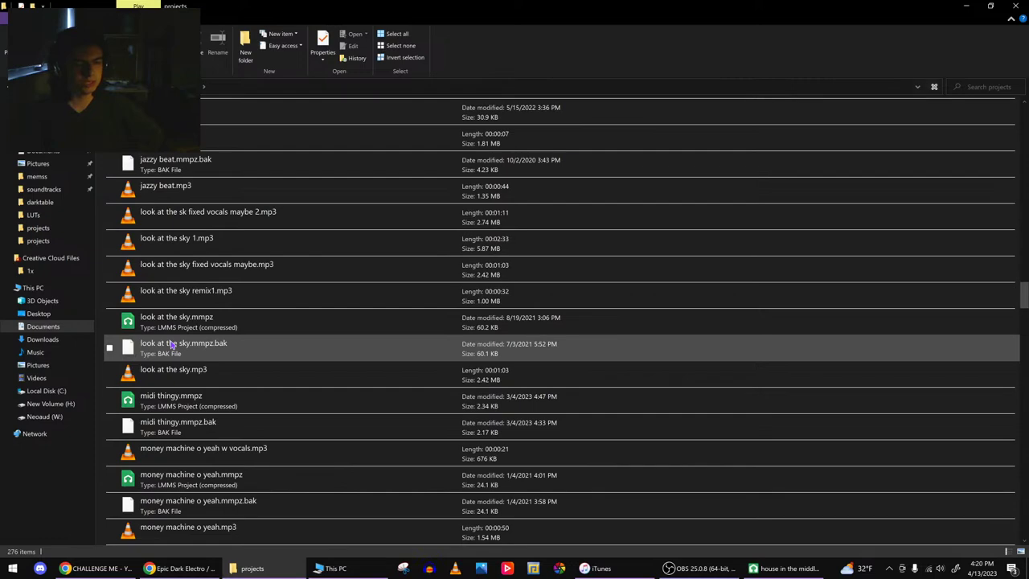
pyautogui.scroll(3, 172, 294)
pyautogui.scroll(-10, 168, 294)
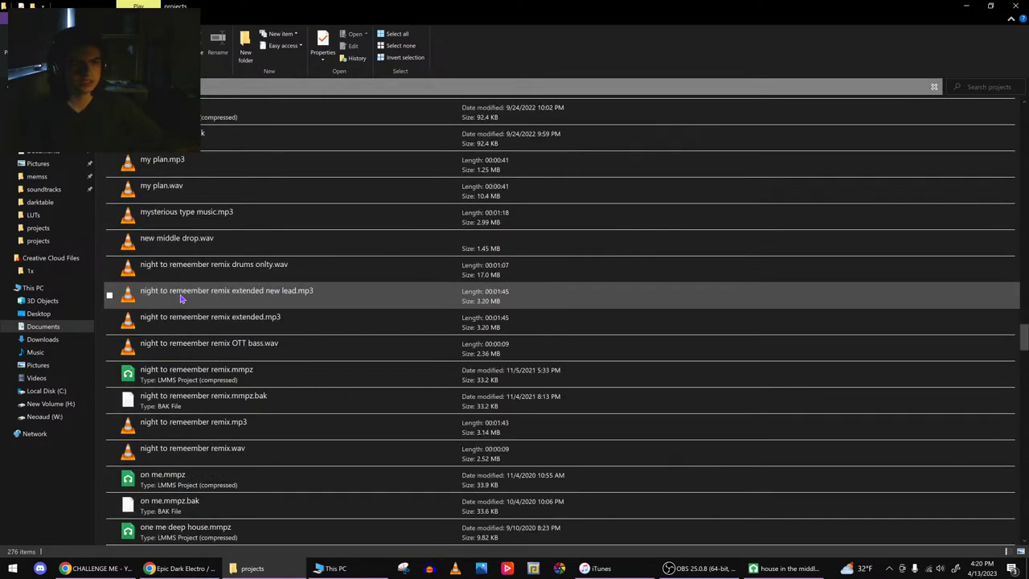
pyautogui.scroll(-15, 181, 298)
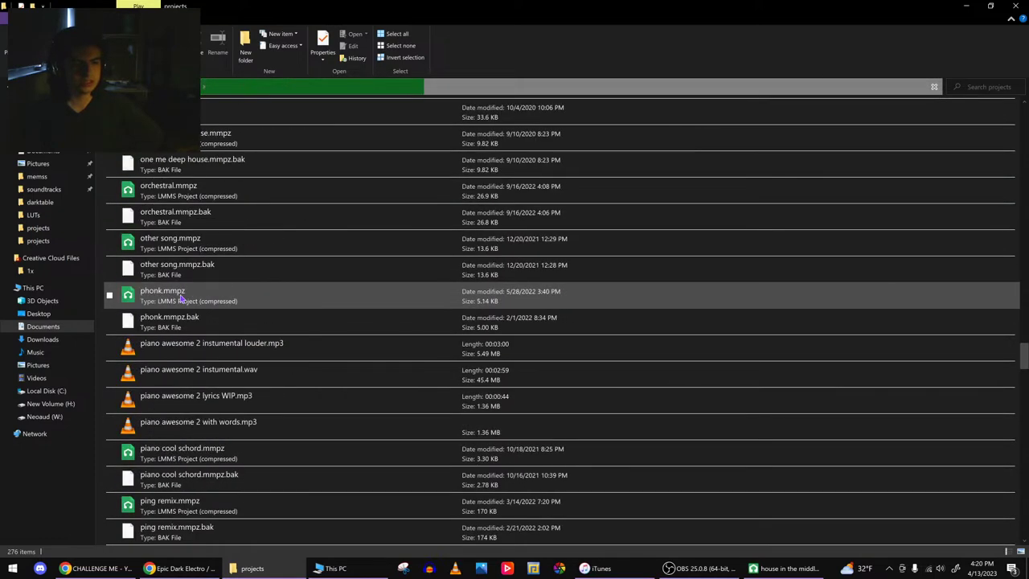
pyautogui.scroll(-20, 181, 298)
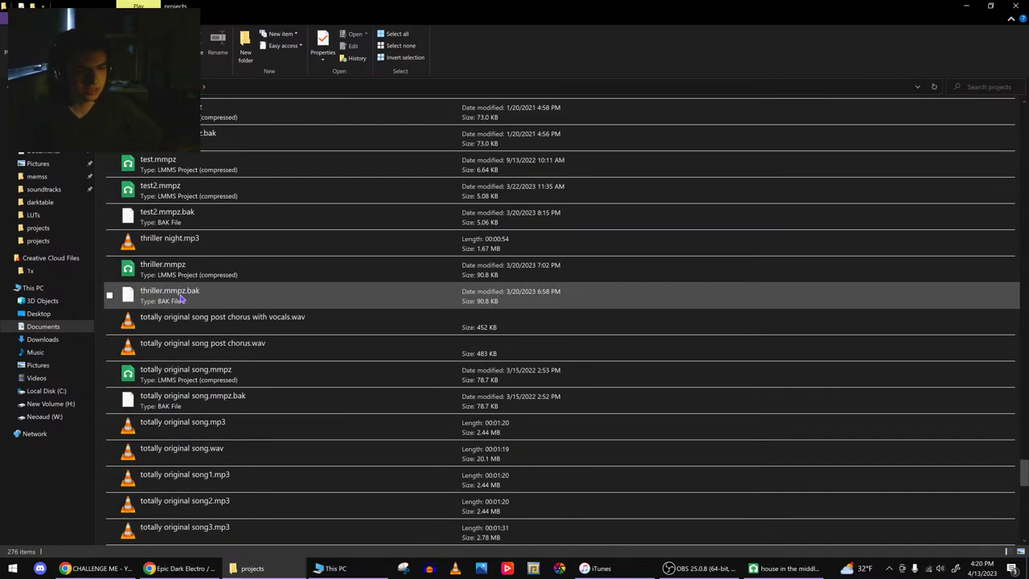
pyautogui.scroll(20, 184, 397)
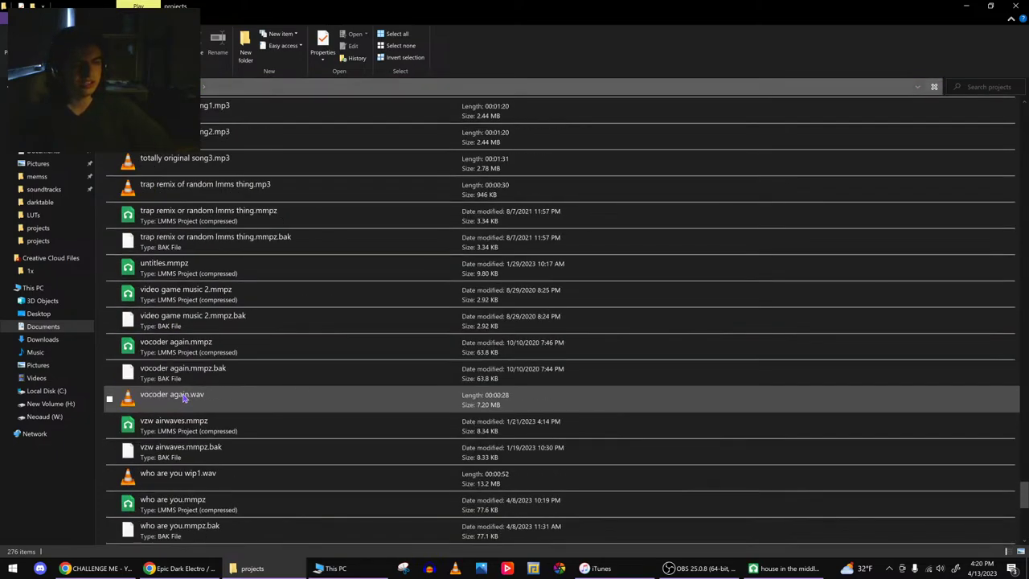
pyautogui.scroll(20, 184, 397)
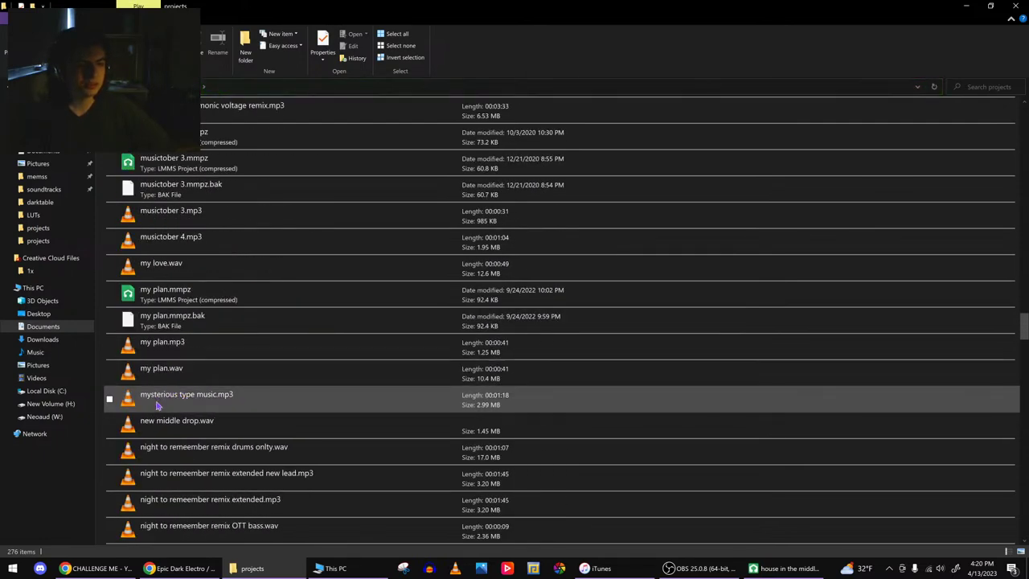
pyautogui.scroll(1, 159, 354)
pyautogui.scroll(2, 160, 352)
pyautogui.scroll(1, 159, 351)
pyautogui.doubleClick(157, 345)
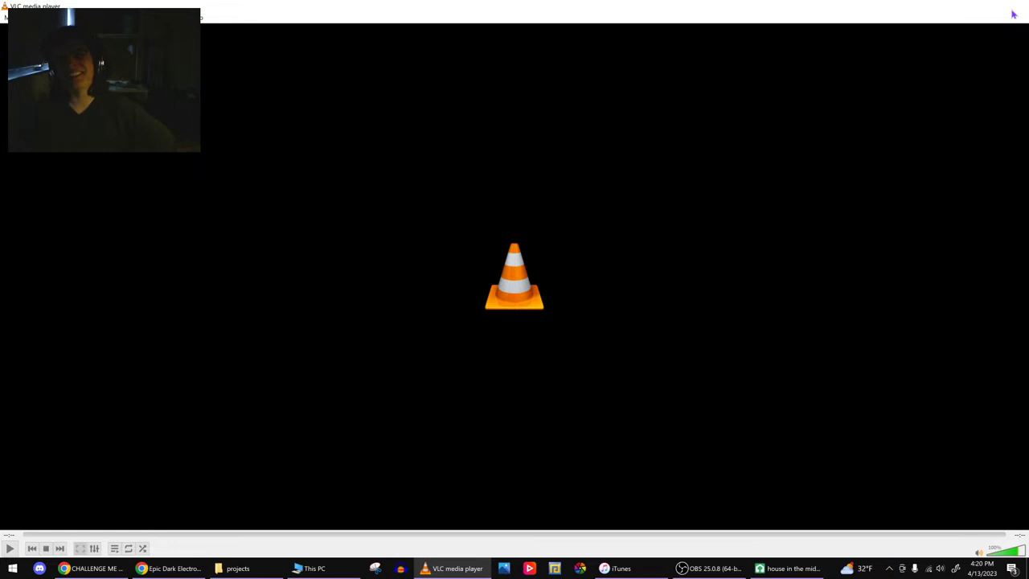
pyautogui.click(1014, 8)
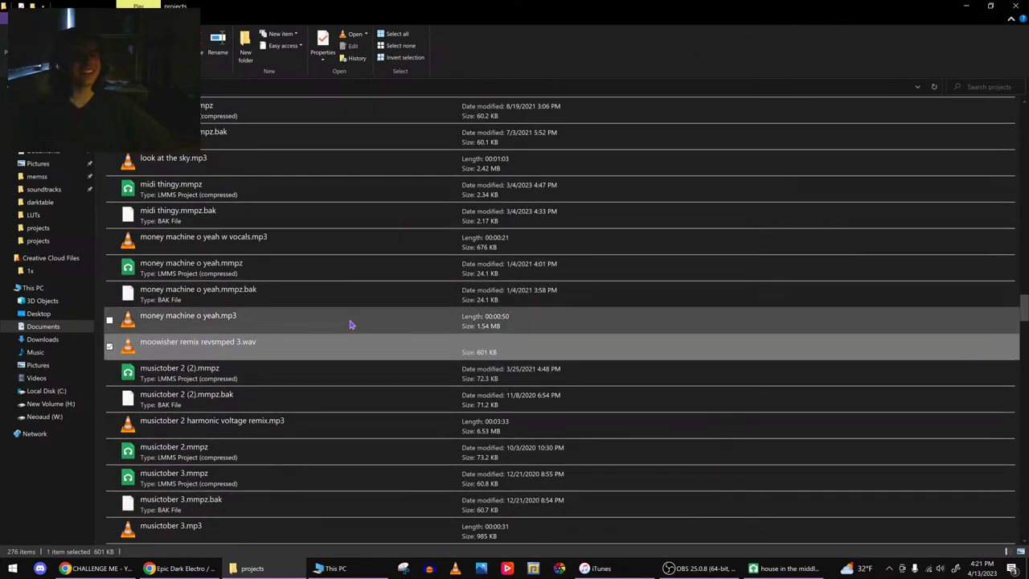
pyautogui.click(966, 6)
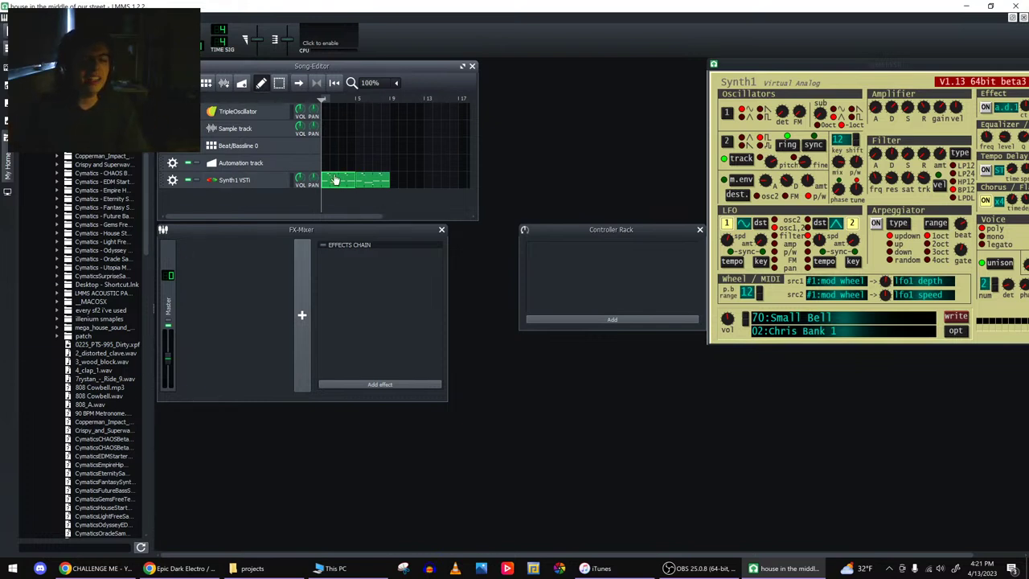
# - Play the song and add the OTT effect to the Synth1 VSTi track's effects chain
pyautogui.press('space')
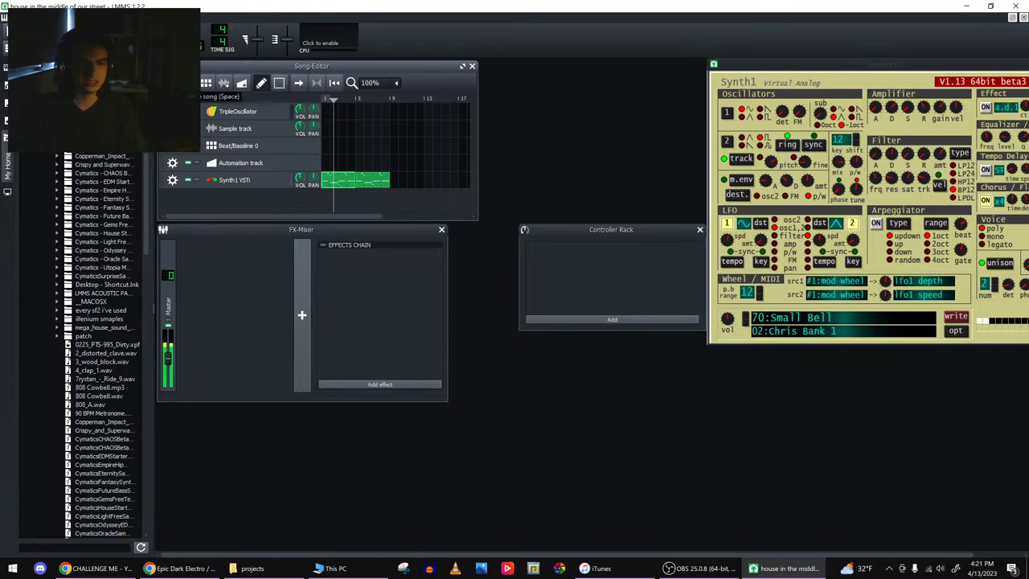
pyautogui.click(249, 182)
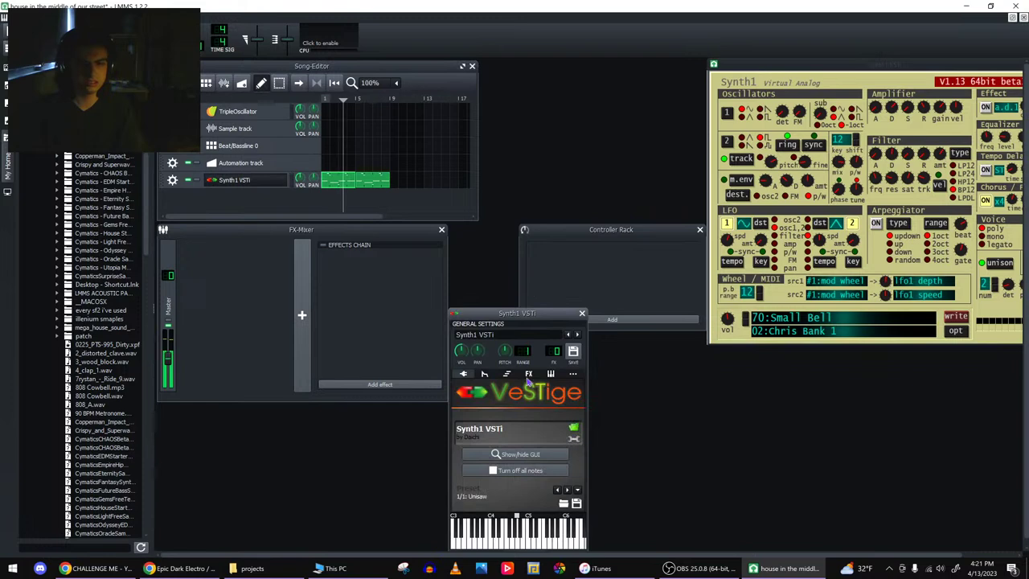
pyautogui.click(528, 374)
pyautogui.click(508, 504)
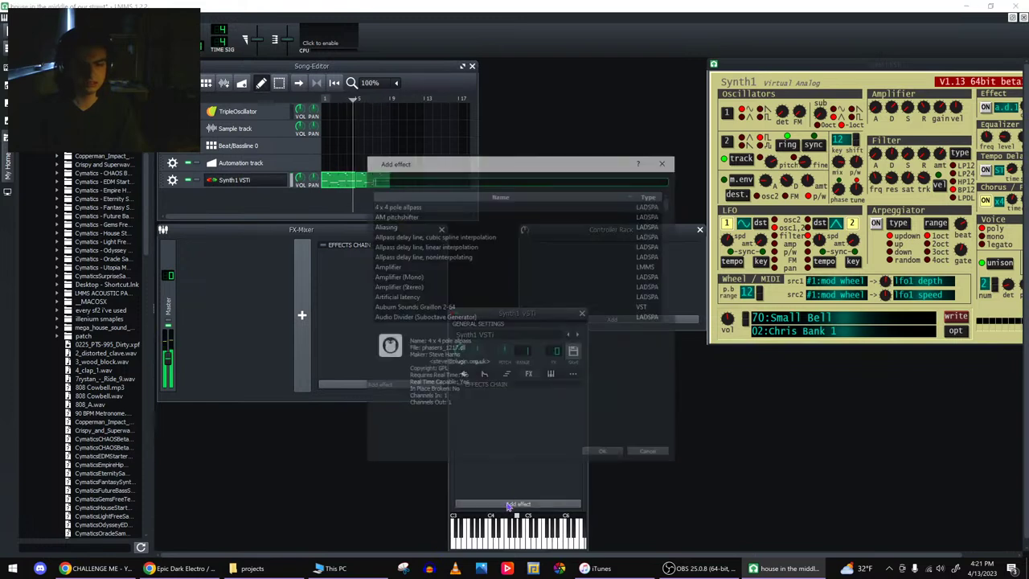
pyautogui.write('OTT')
pyautogui.press('Return')
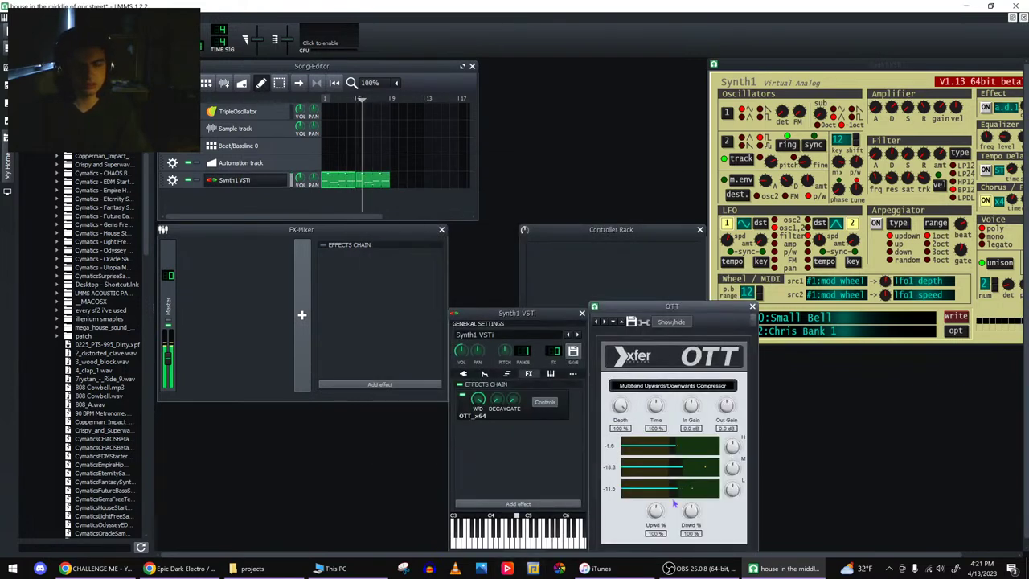
# - Lower the OTT depth to 55%, stop playback, and close the OTT and Synth1 VSTi instrument windows
pyautogui.moveTo(620, 441); pyautogui.dragTo(620, 454)
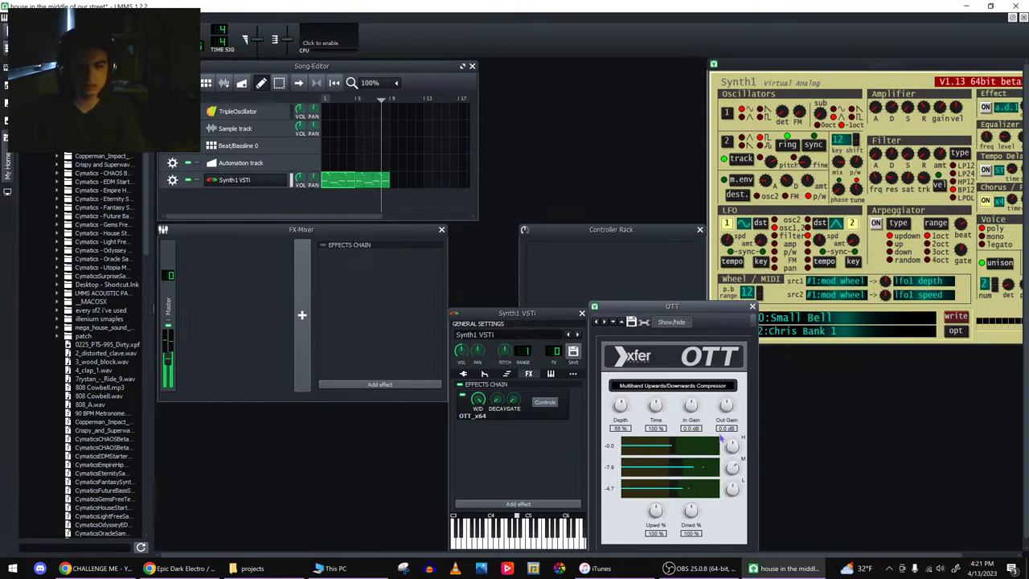
pyautogui.click(316, 83)
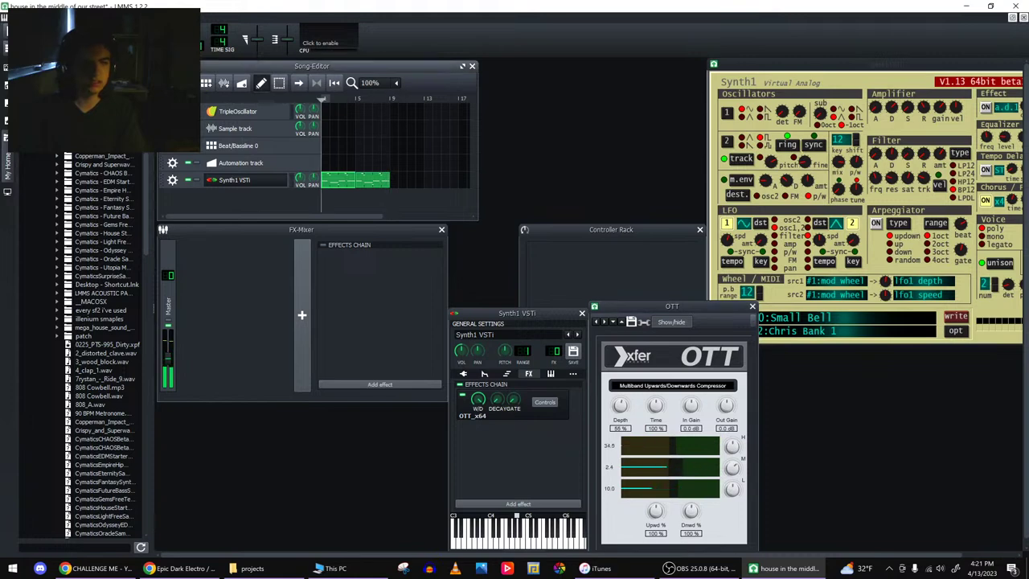
pyautogui.click(751, 306)
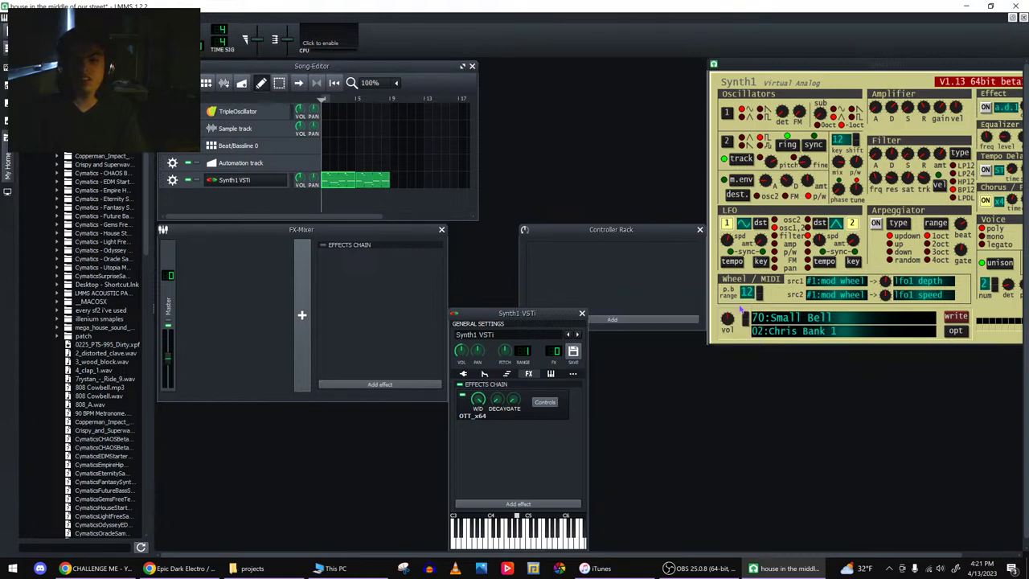
pyautogui.click(582, 312)
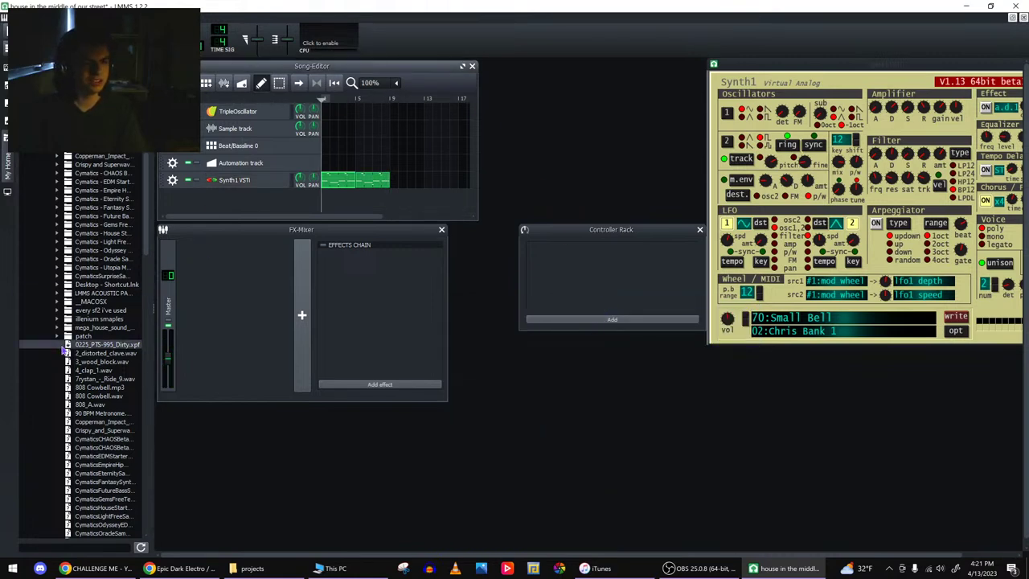
# - Preview the 808 Cowbell samples and open Cymatics - EDM Starter Pack > Drums - Loops > Loops - Full in a widened browser
pyautogui.click(74, 387)
pyautogui.click(74, 396)
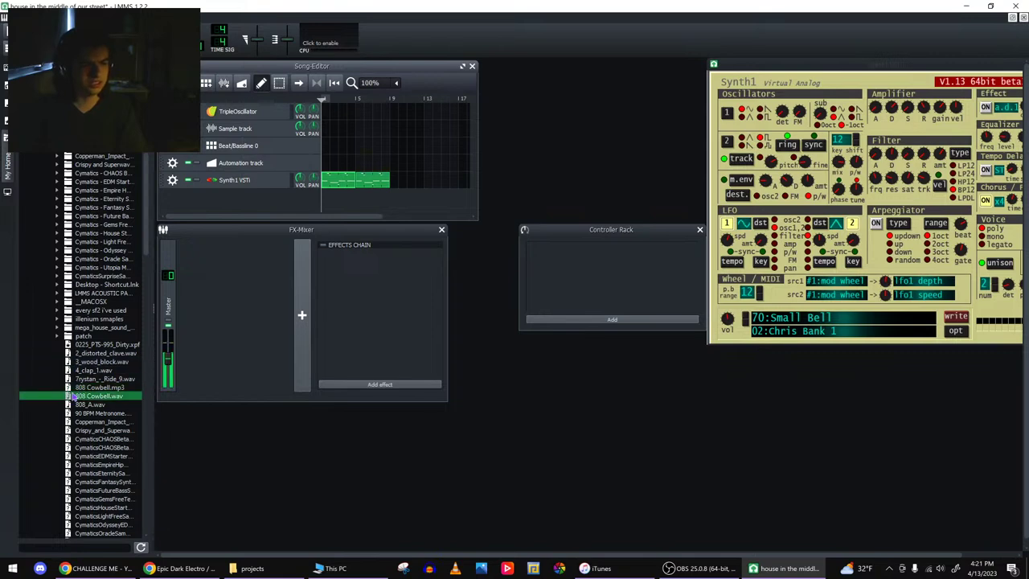
pyautogui.click(57, 183)
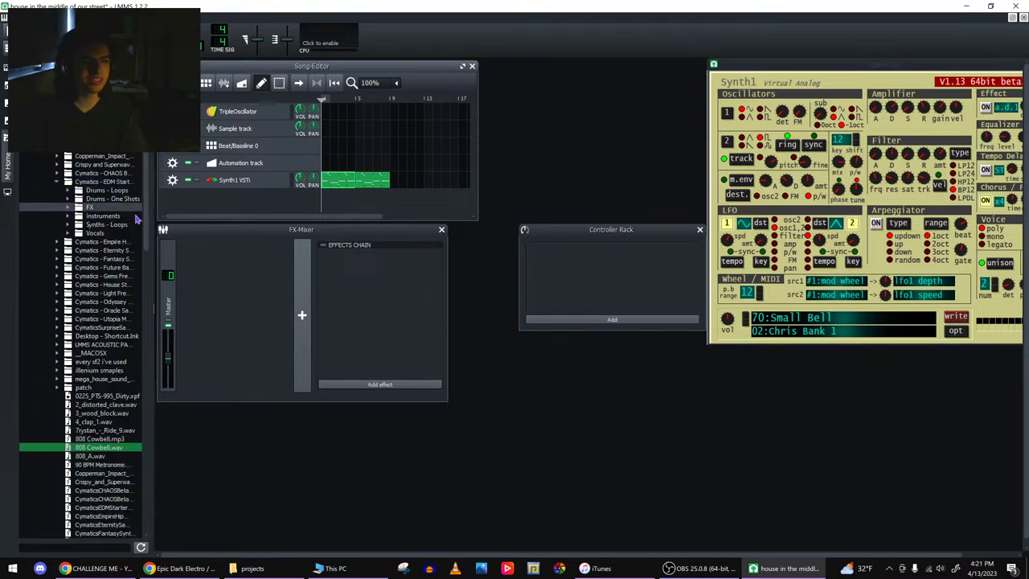
pyautogui.moveTo(151, 234); pyautogui.dragTo(190, 239)
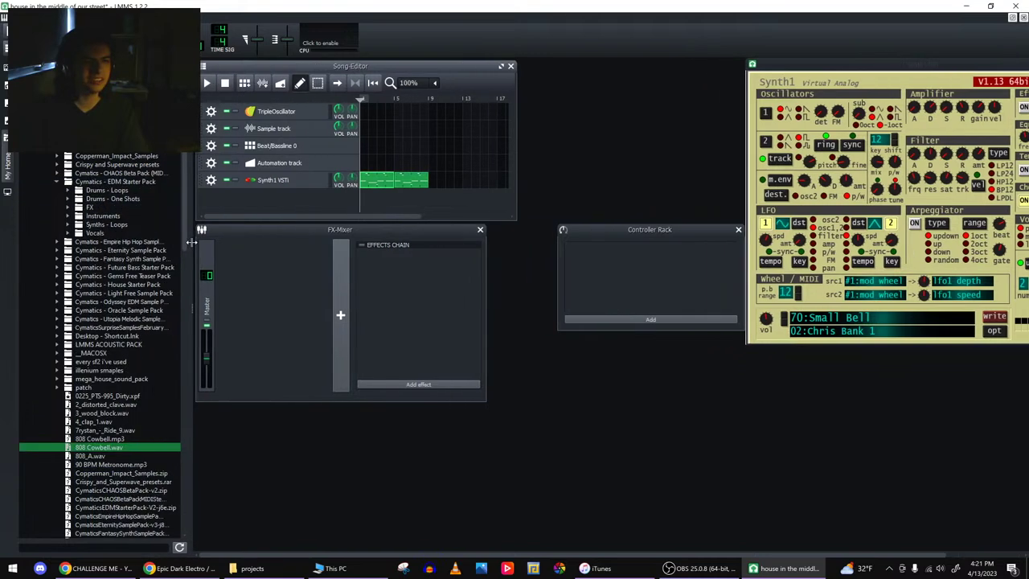
pyautogui.click(68, 191)
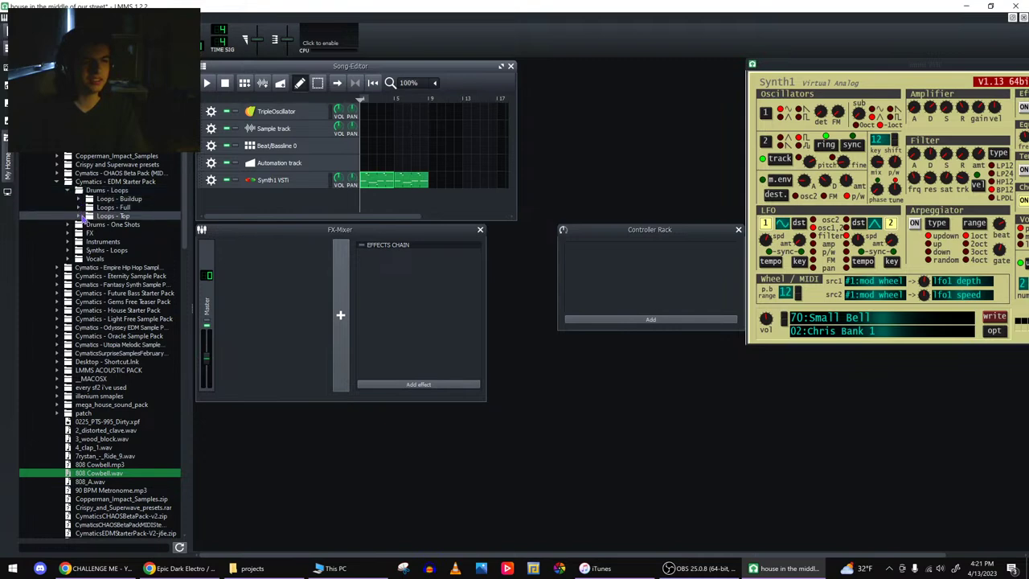
pyautogui.click(78, 216)
pyautogui.click(79, 217)
pyautogui.click(79, 207)
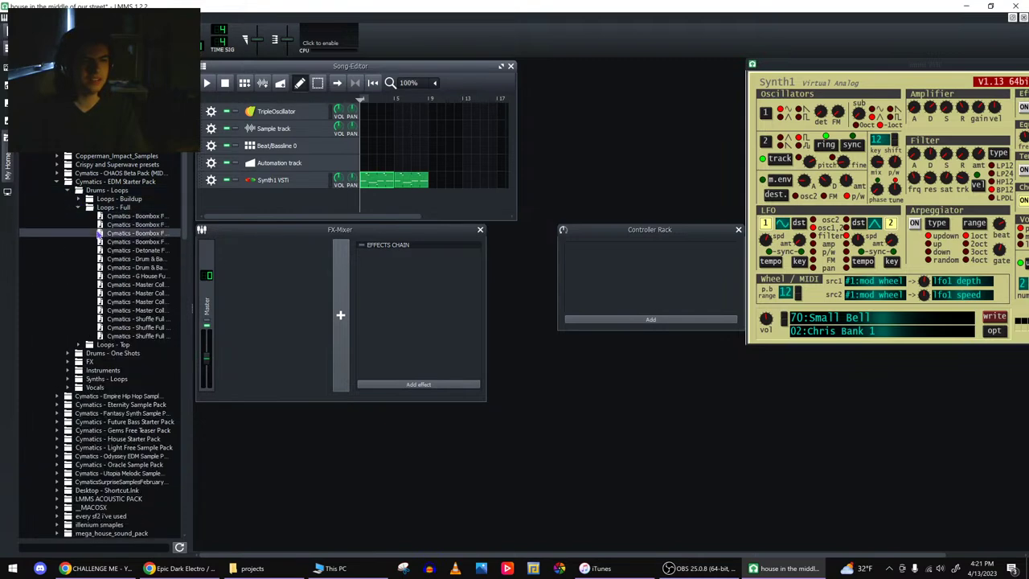
# - Widen the sample browser to show full file names and preview Cymatics - Shuffle Full Drum Loop 2 and Loop 9
pyautogui.moveTo(192, 276); pyautogui.dragTo(320, 294)
pyautogui.click(171, 319)
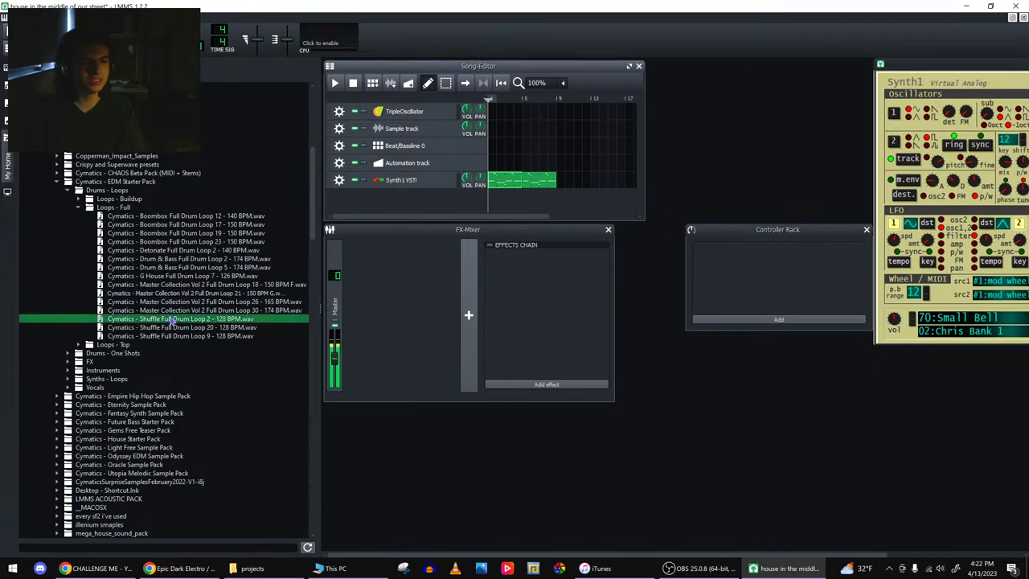
pyautogui.click(157, 337)
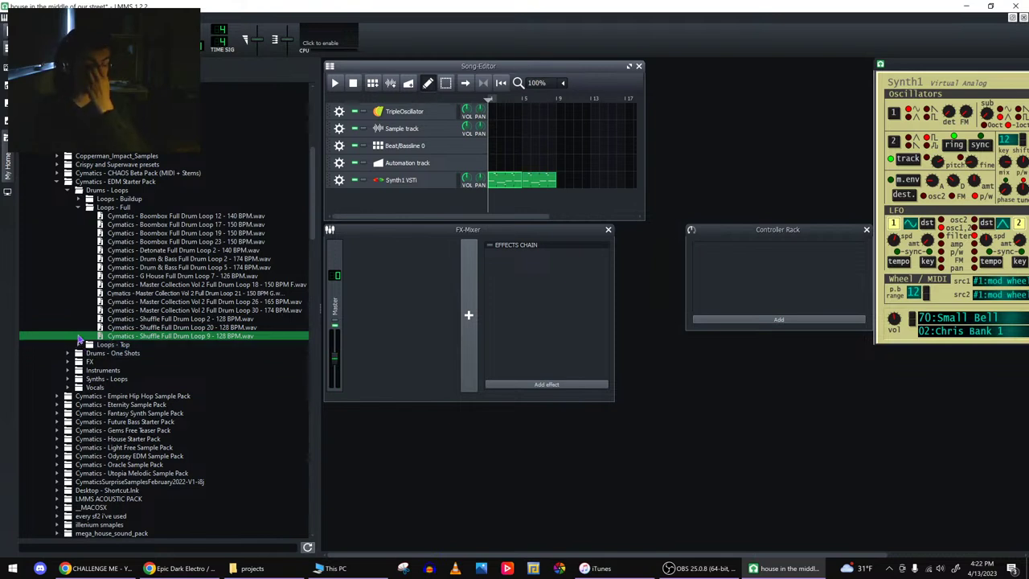
# - Play the Synth1 VSTi pattern from the start of the song and stop playback
pyautogui.press('space')
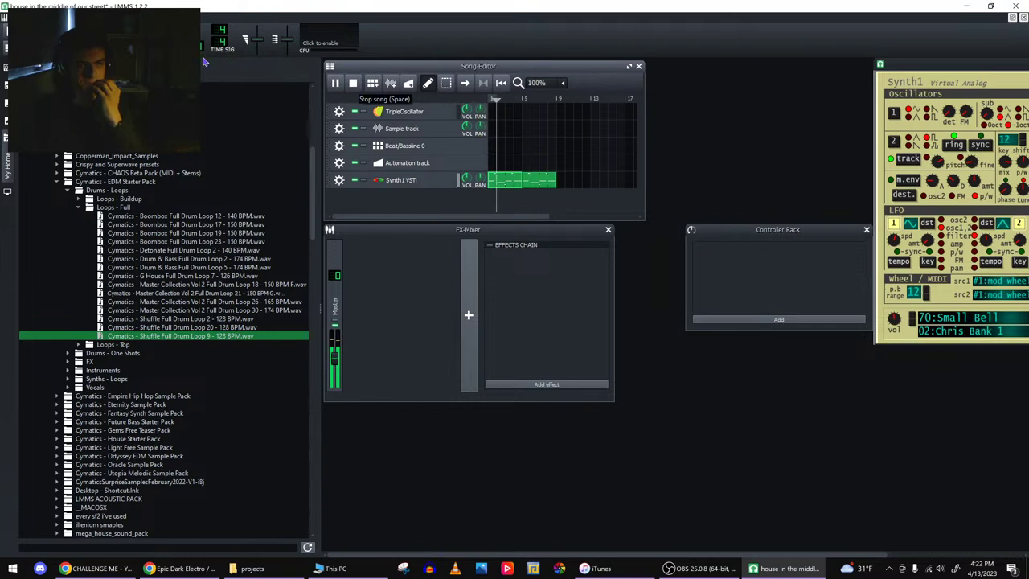
pyautogui.press('Escape')
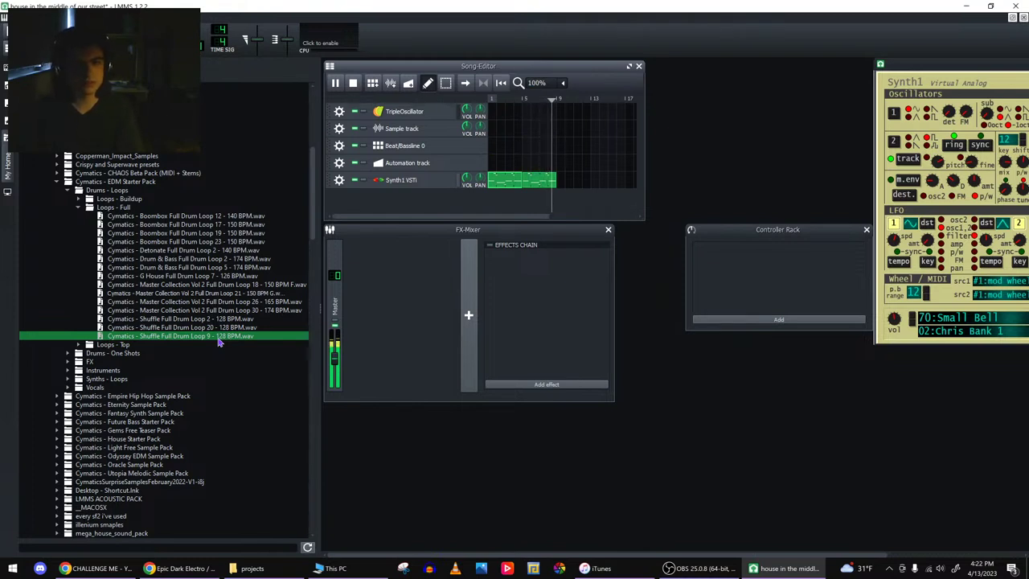
pyautogui.click(354, 84)
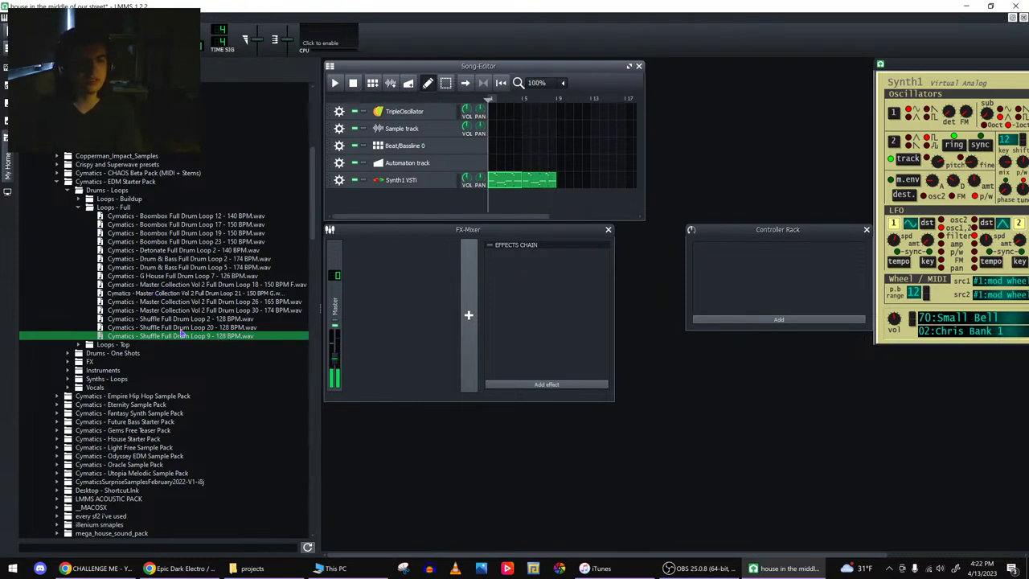
# - Program Beat/Bassline 0 with Kick Basic on steps 1 and 9, Hat Basic on 3 and 11, Snare Basic on 5 and 13, spanning four bars
pyautogui.doubleClick(491, 151)
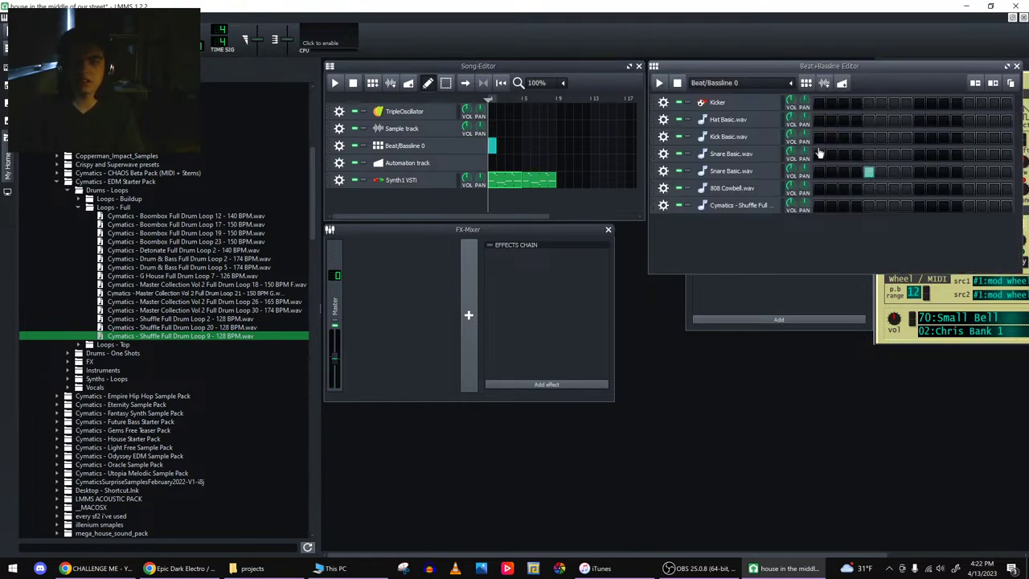
pyautogui.click(843, 121)
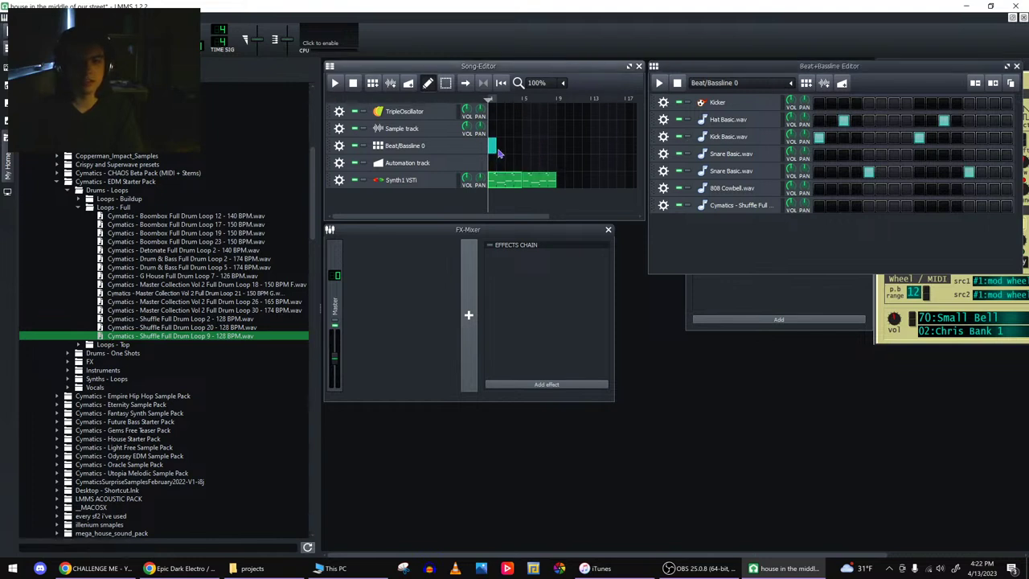
pyautogui.moveTo(499, 153); pyautogui.dragTo(522, 153)
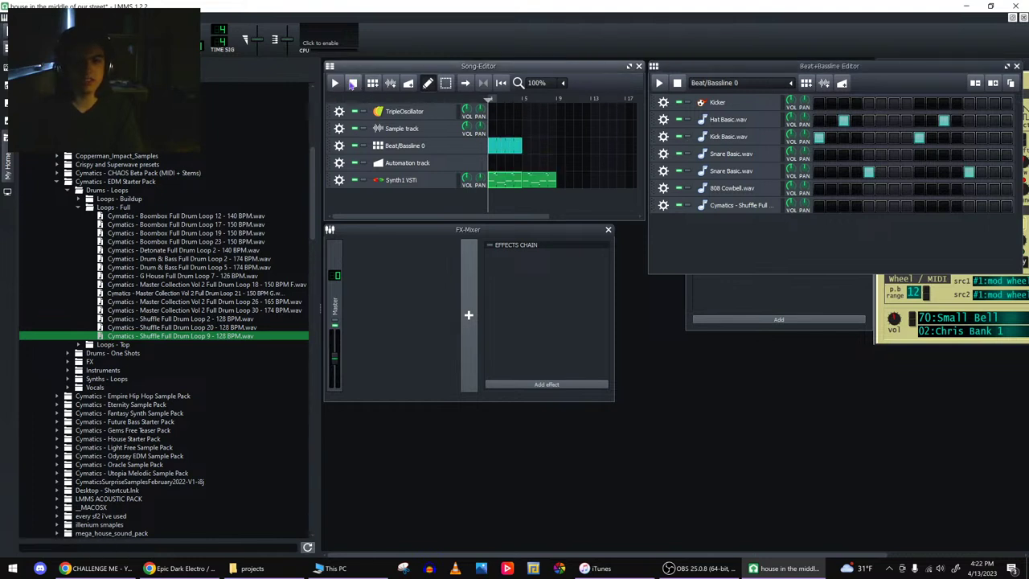
# - While auditioning the song, add a Hat Basic hit on step 15 and extend the Beat/Bassline 0 block to eight bars
pyautogui.click(336, 84)
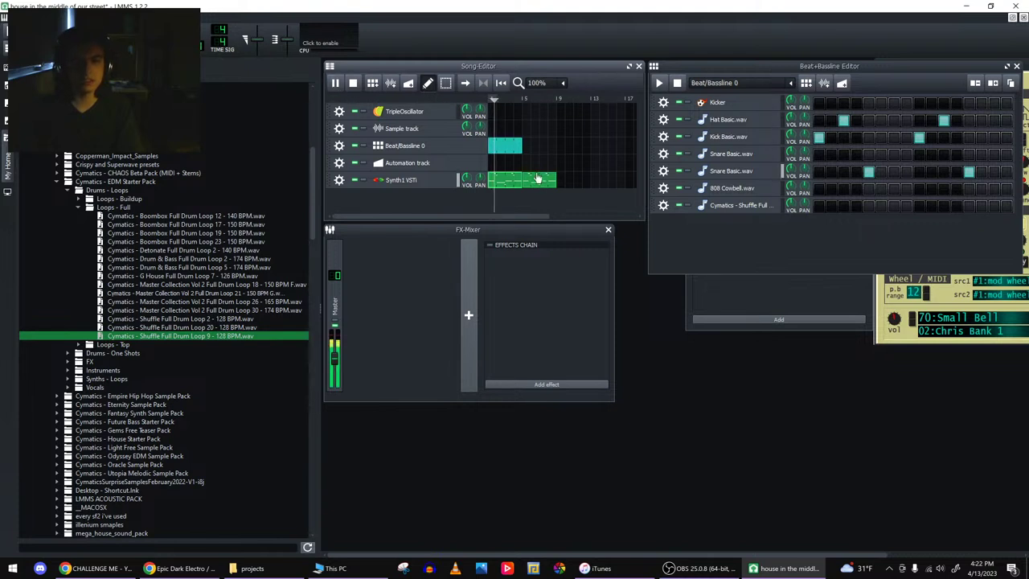
pyautogui.press('space')
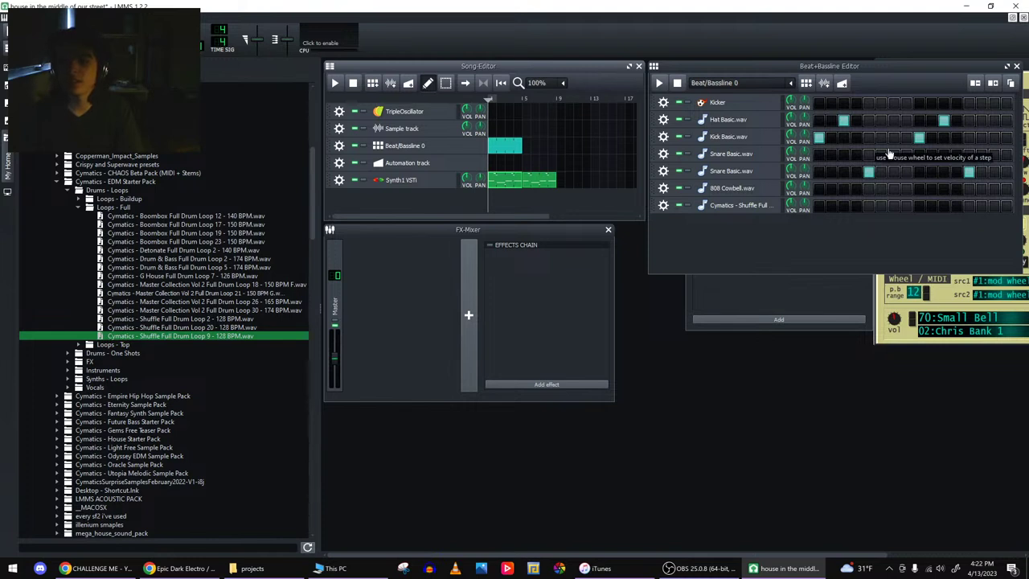
pyautogui.click(994, 120)
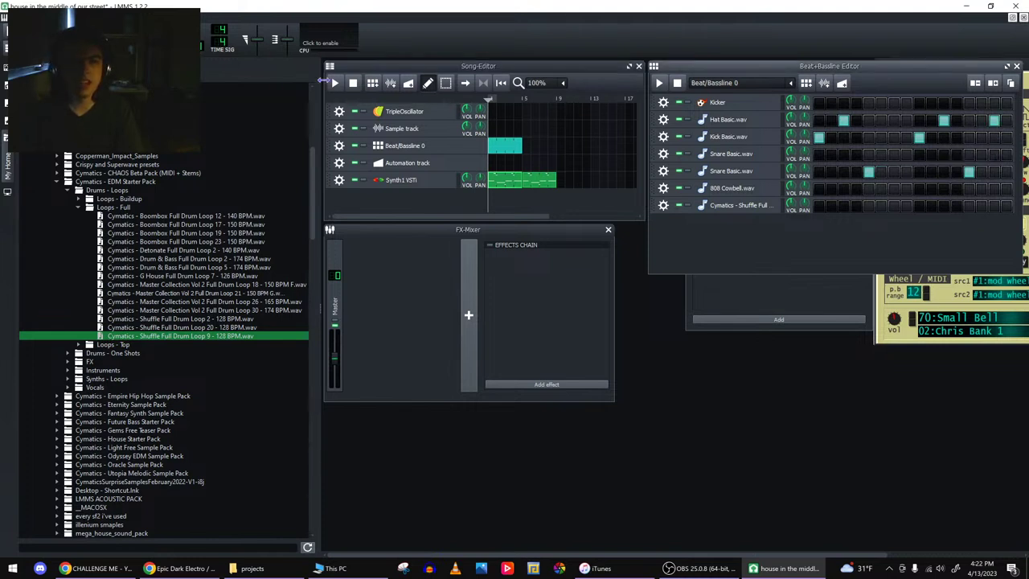
pyautogui.click(336, 84)
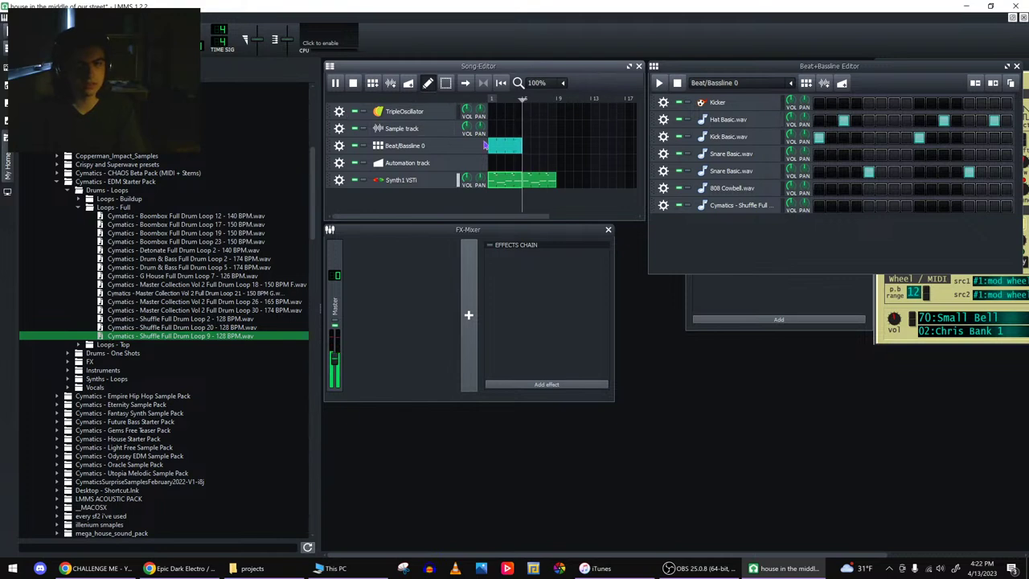
pyautogui.moveTo(520, 145); pyautogui.dragTo(555, 148)
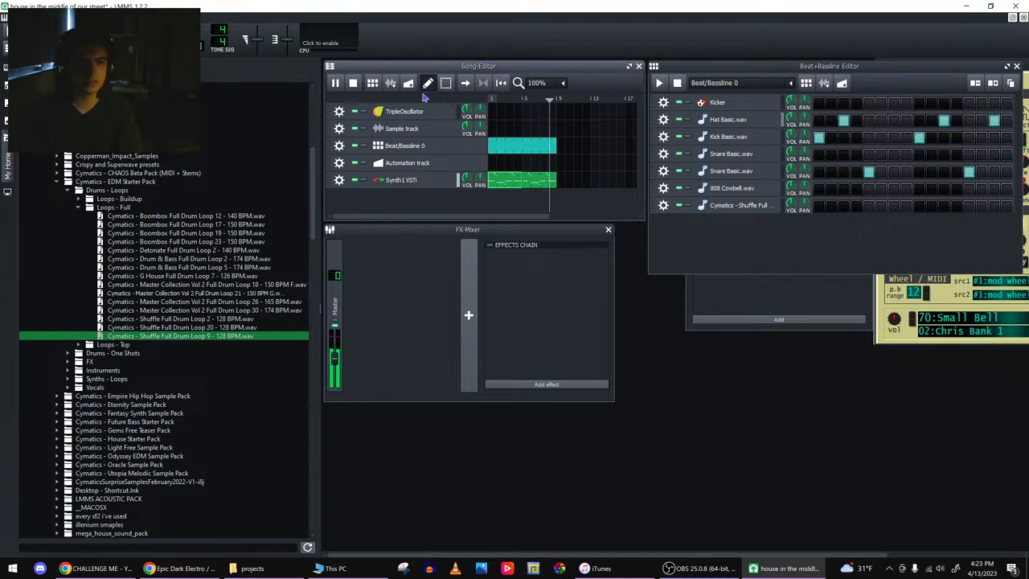
pyautogui.click(353, 83)
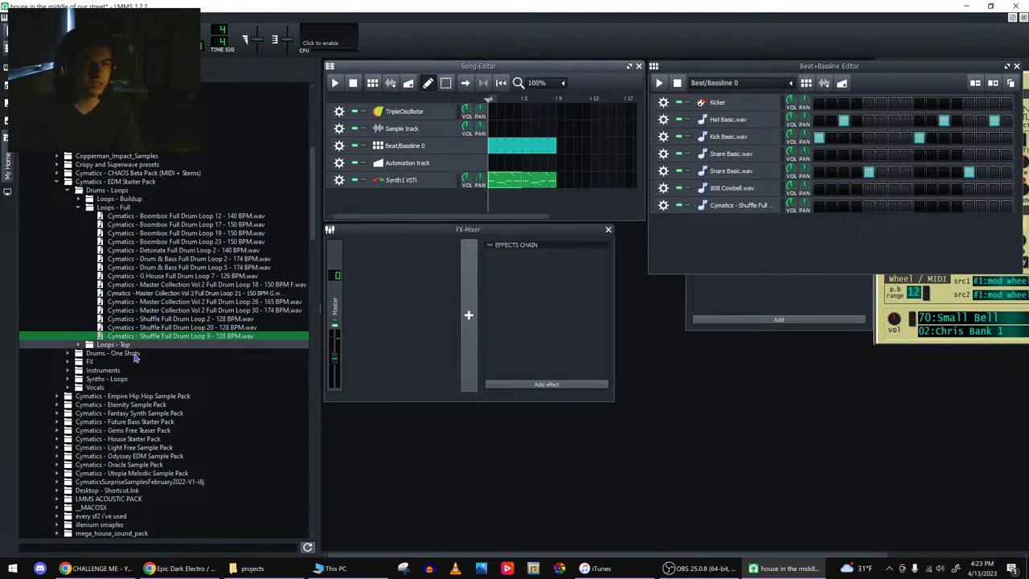
# - Open the EDM Starter Pack's Drums - One Shots > Kicks folder and preview its Dubstep, House and Trap kicks
pyautogui.click(67, 356)
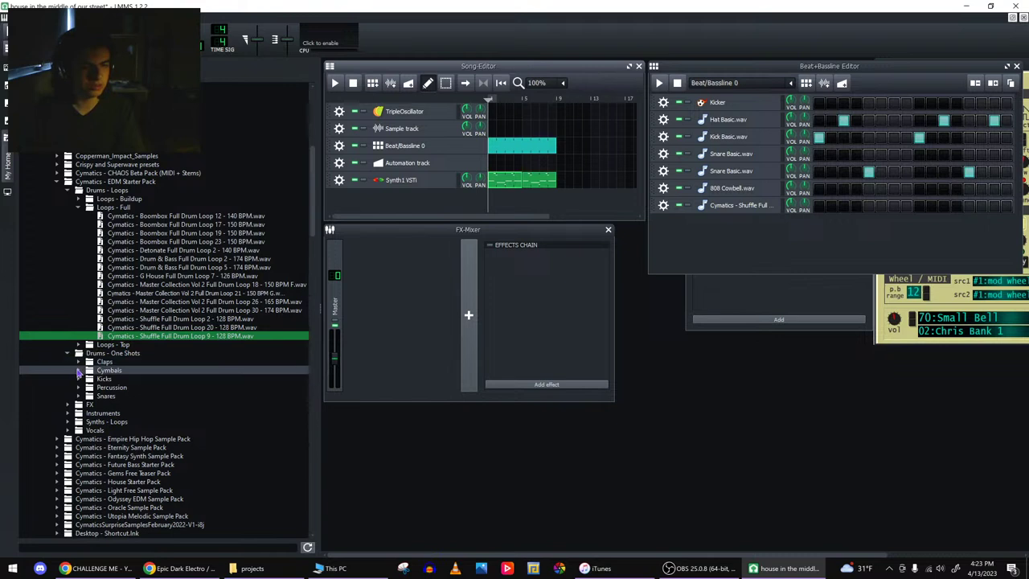
pyautogui.click(79, 378)
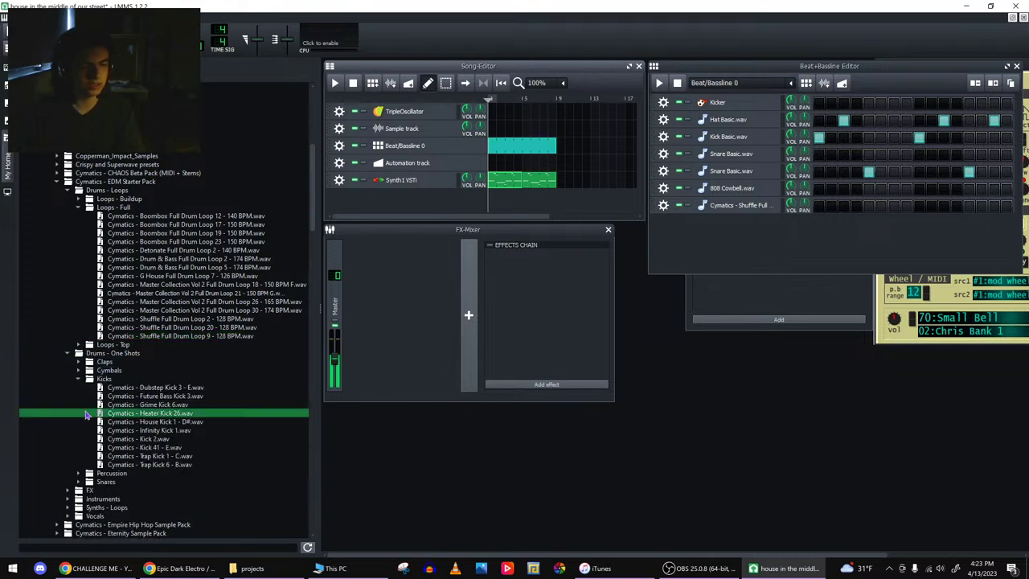
pyautogui.click(99, 388)
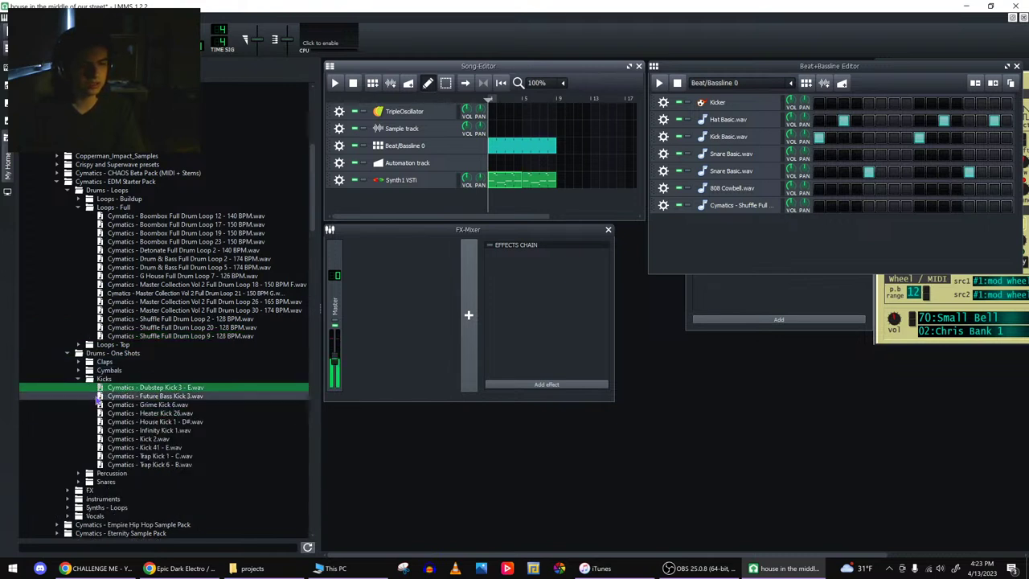
pyautogui.click(97, 422)
pyautogui.click(90, 456)
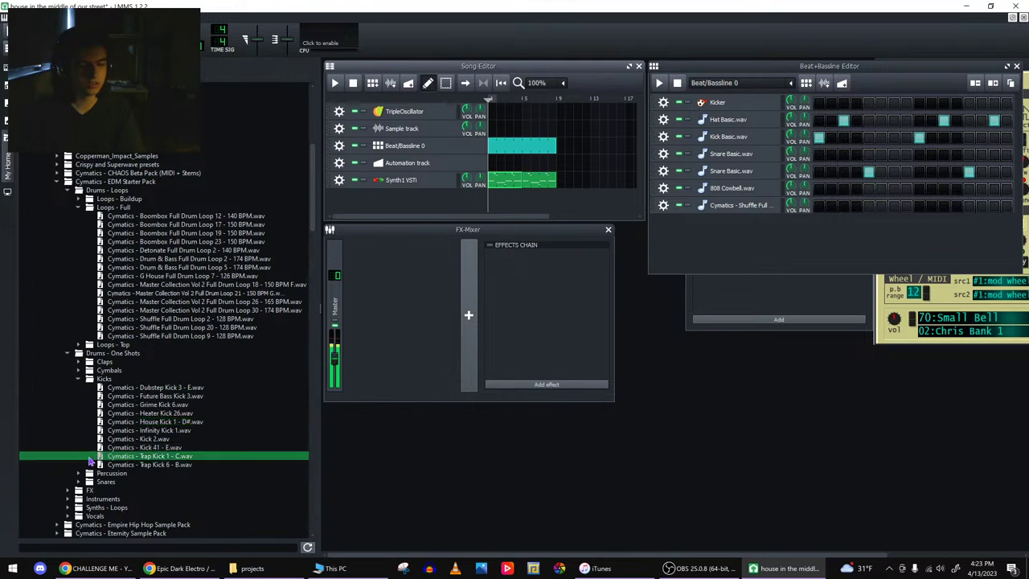
pyautogui.click(89, 465)
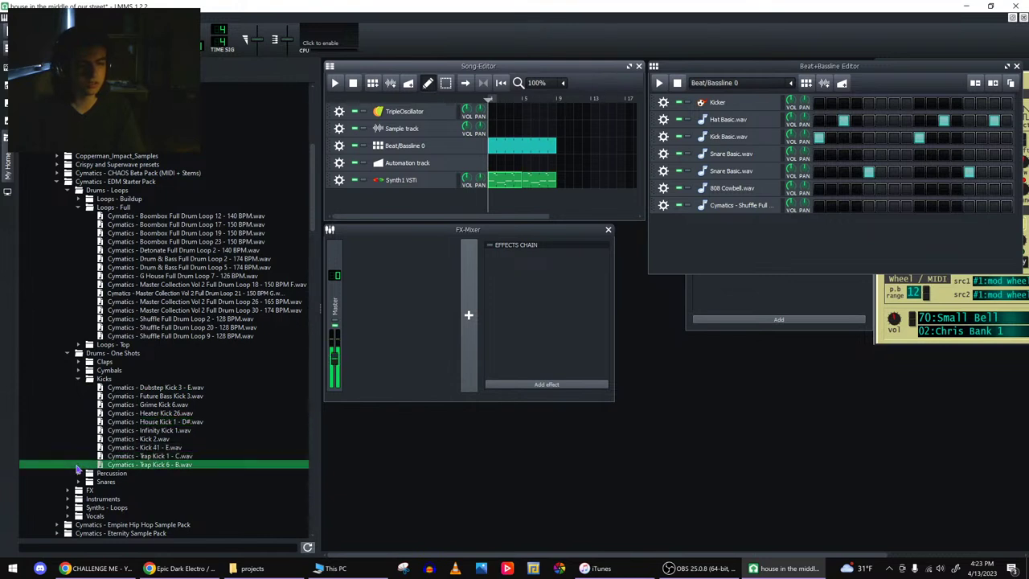
# - Add Cymatics - Future Bass Kick 3.wav as a beat track and move the Kick Basic hits on steps 1 and 9 to it
pyautogui.click(100, 397)
pyautogui.moveTo(99, 397); pyautogui.dragTo(798, 250)
pyautogui.click(820, 224)
pyautogui.click(822, 139)
pyautogui.click(919, 138)
pyautogui.click(919, 224)
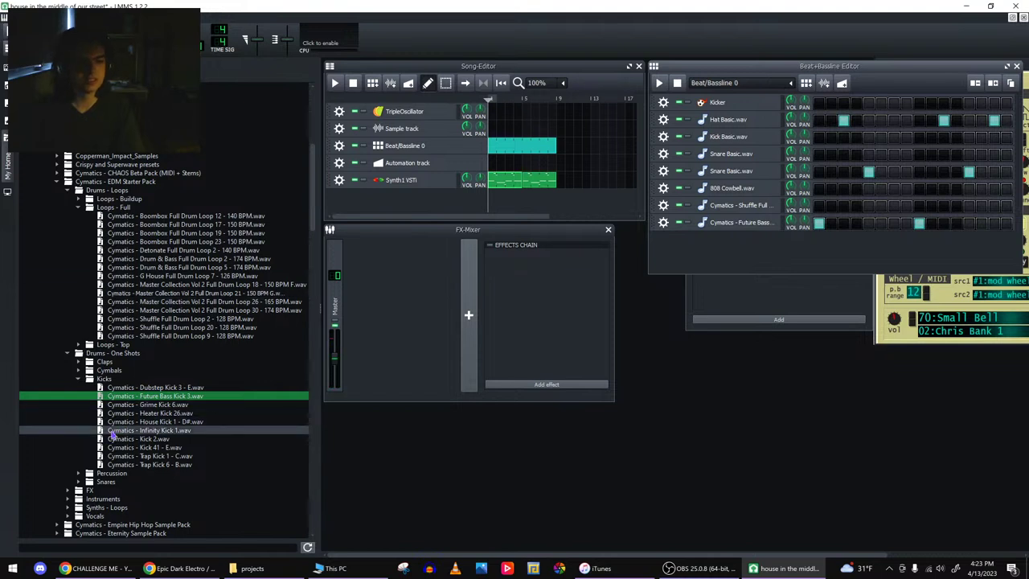
# - Preview Infinity Kick 1, close the Kicks folder and audition the clap samples in the EDM Starter Pack's Claps folder
pyautogui.click(144, 430)
pyautogui.click(79, 379)
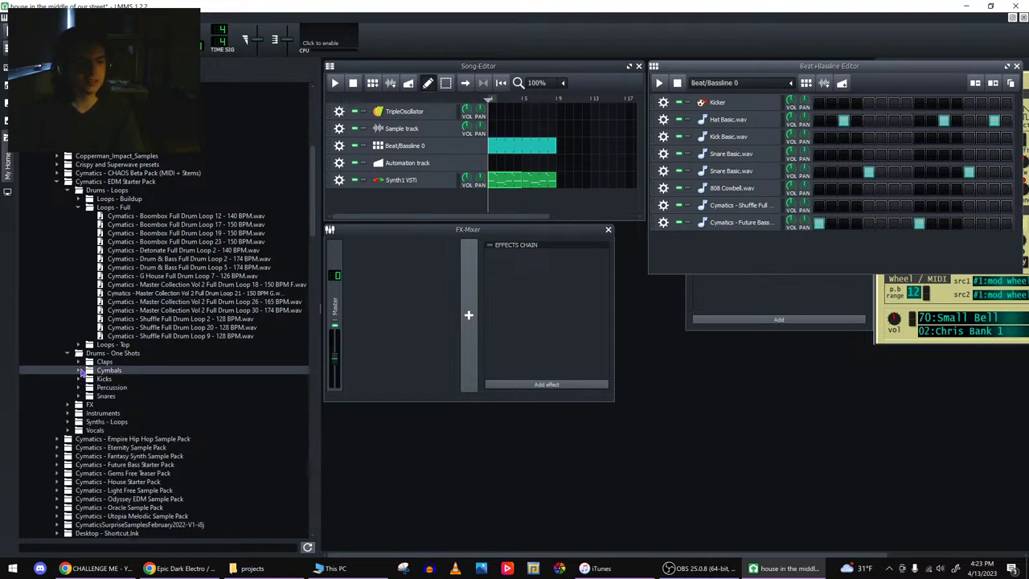
pyautogui.click(79, 361)
pyautogui.click(121, 395)
pyautogui.click(91, 404)
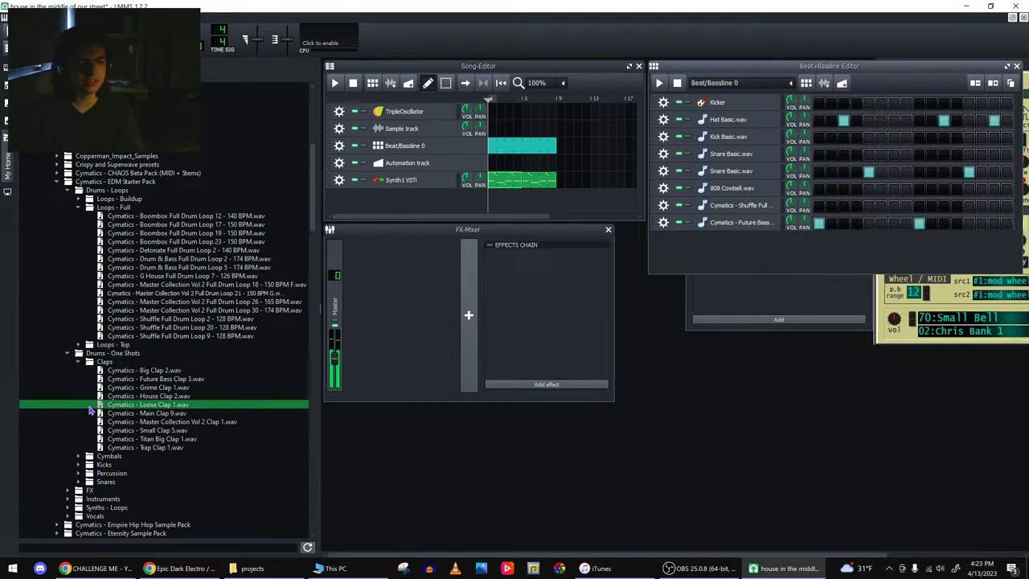
pyautogui.click(90, 379)
pyautogui.click(89, 370)
pyautogui.click(89, 439)
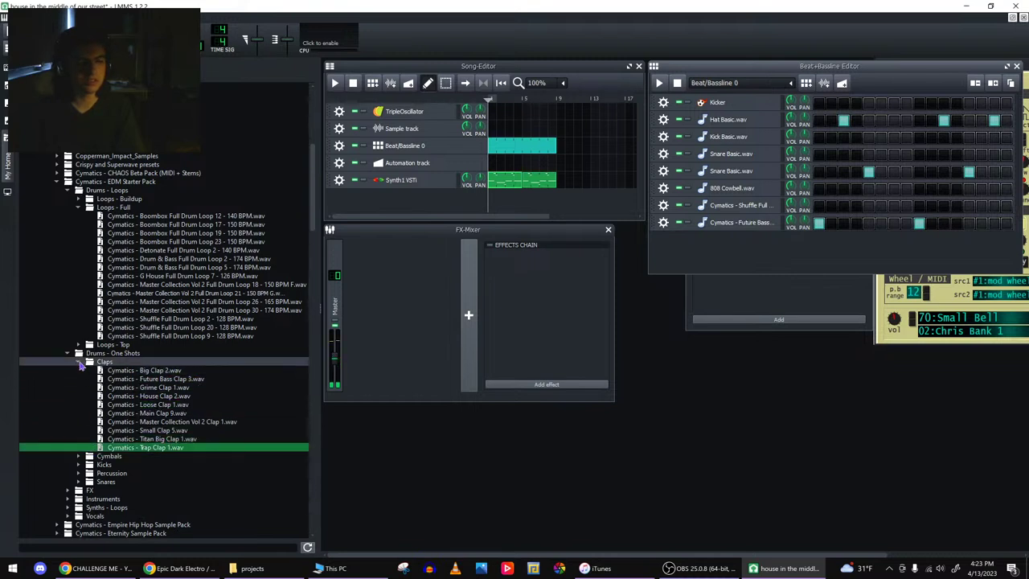
# - Close the Claps folder and audition the snare samples in the EDM Starter Pack's Snares folder
pyautogui.click(79, 362)
pyautogui.click(80, 396)
pyautogui.click(94, 422)
pyautogui.click(93, 412)
pyautogui.click(93, 405)
pyautogui.click(95, 439)
pyautogui.click(95, 465)
pyautogui.click(96, 481)
pyautogui.click(96, 464)
# - Open the Drum One Shots > Snares folder of the Cymatics - Eternity Sample Pack
pyautogui.scroll(-9, 86, 473)
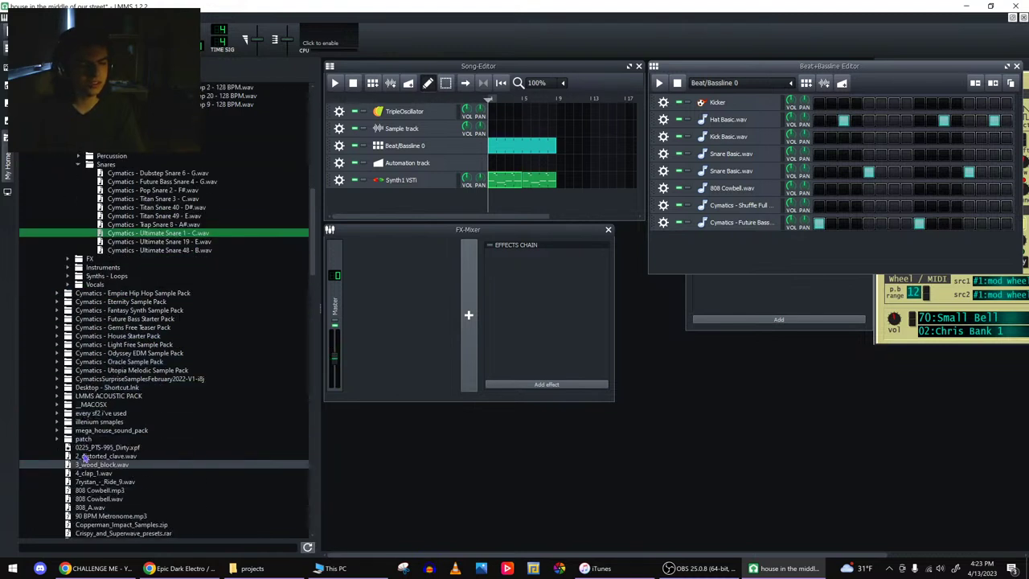
pyautogui.click(59, 302)
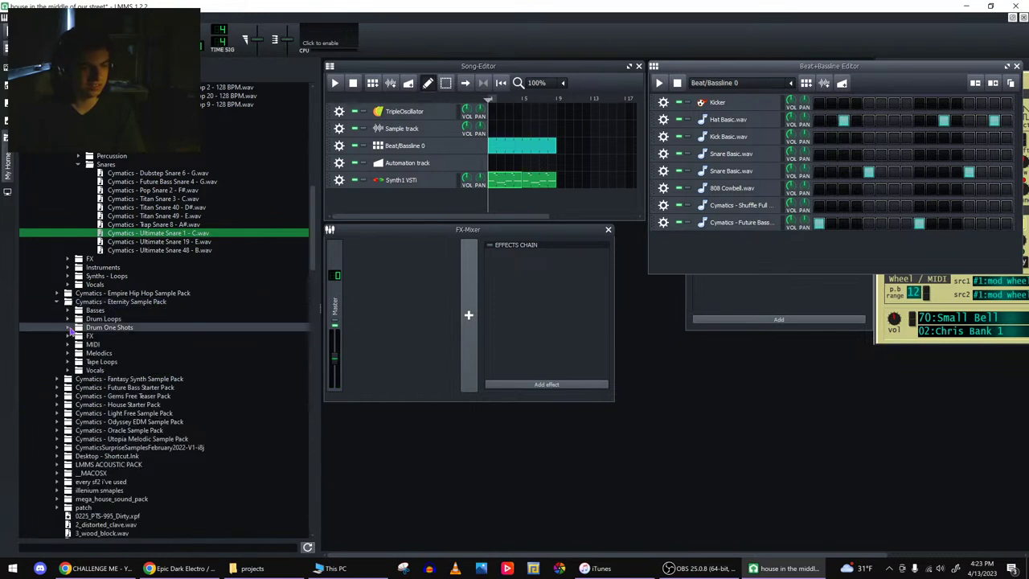
pyautogui.click(69, 319)
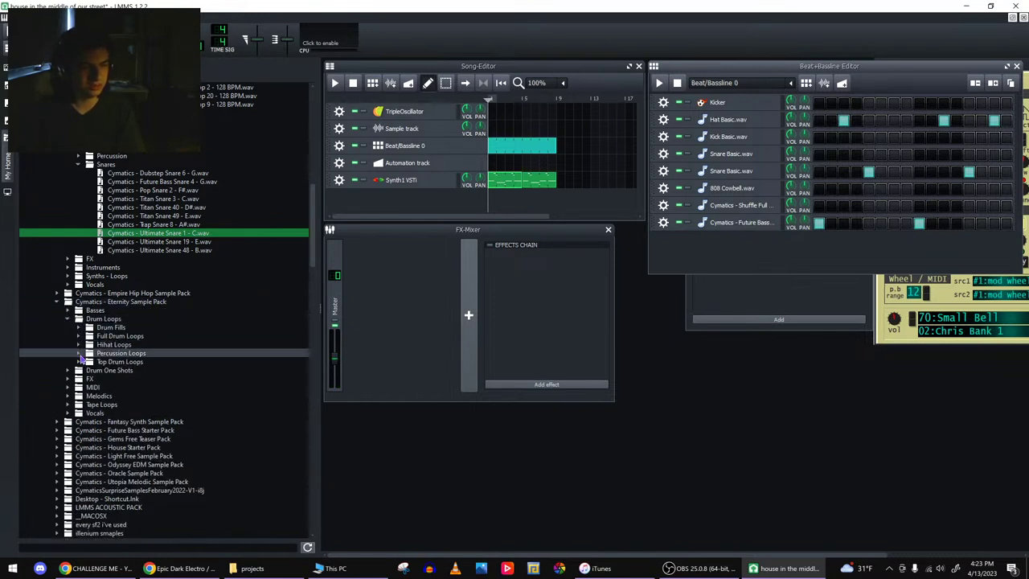
pyautogui.click(69, 369)
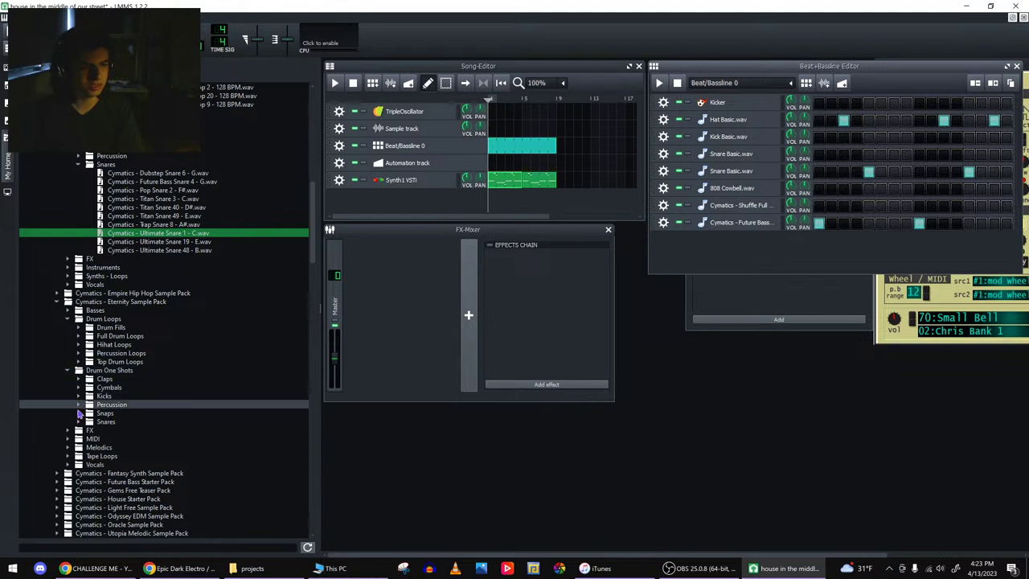
pyautogui.click(78, 421)
# - Audition the Eternity snare samples and compare them with Cymatics - Ultimate Snare 48 from the EDM Starter Pack
pyautogui.click(92, 438)
pyautogui.click(95, 447)
pyautogui.click(95, 456)
pyautogui.click(95, 464)
pyautogui.click(97, 498)
pyautogui.click(97, 508)
pyautogui.scroll(-6, 105, 482)
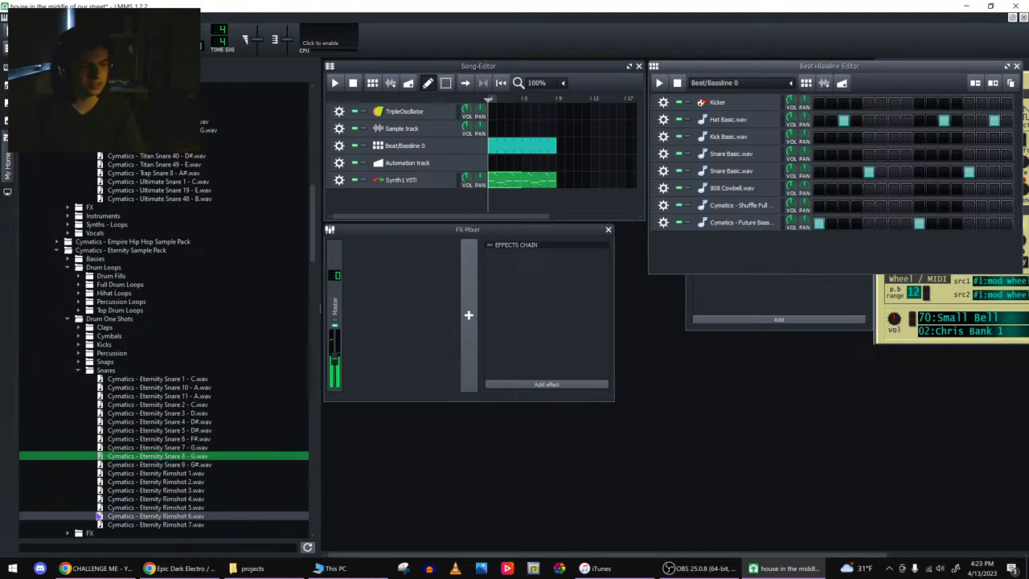
pyautogui.click(118, 404)
pyautogui.click(119, 413)
pyautogui.click(118, 421)
pyautogui.scroll(4, 118, 400)
pyautogui.click(112, 395)
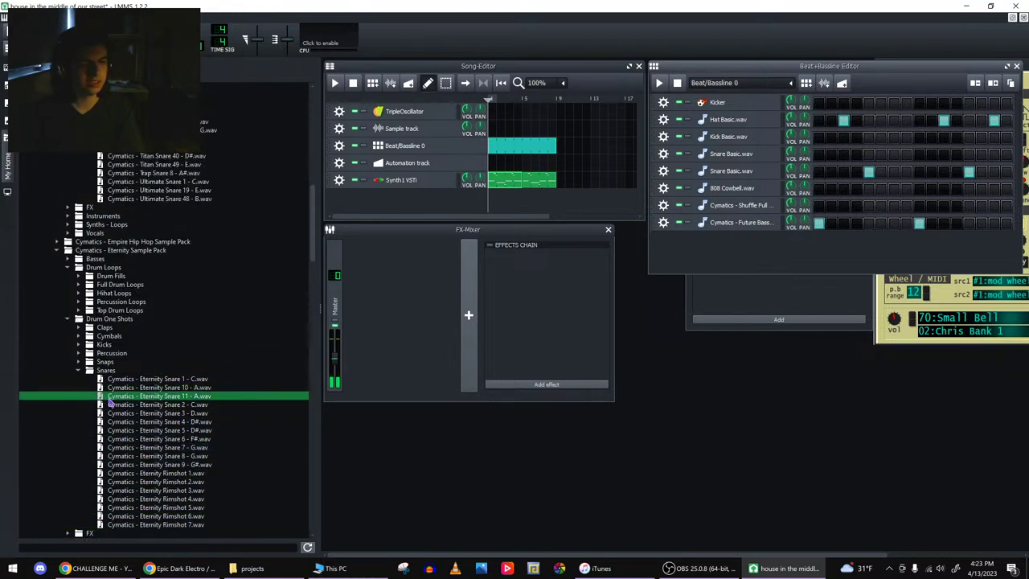
pyautogui.click(187, 199)
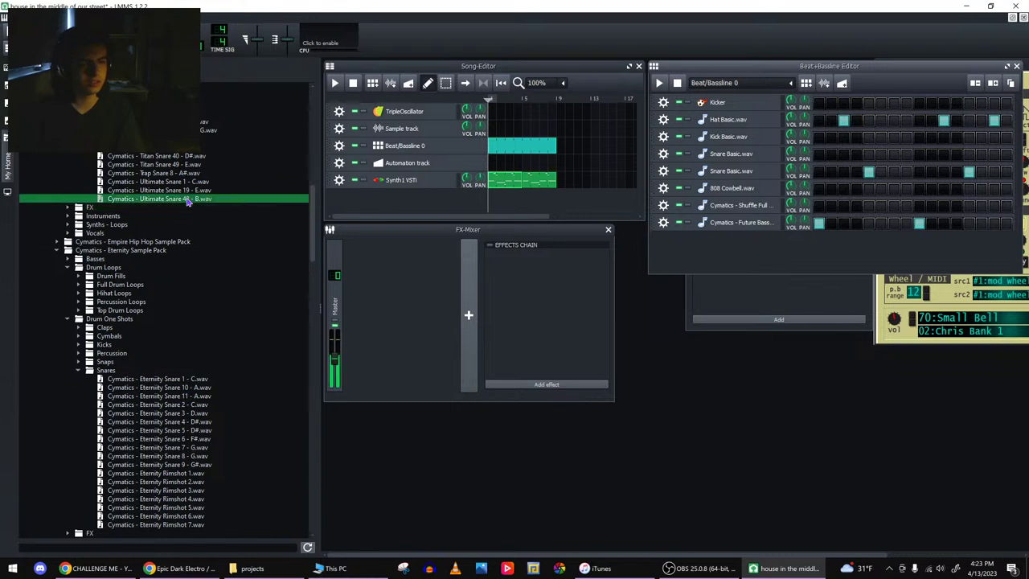
# - Audition snare samples in the EDM Starter and Eternity packs, adding Cymatics - Ultimate Snare 1 - C.wav as a Beat/Bassline 0 track
pyautogui.click(161, 130)
pyautogui.click(161, 138)
pyautogui.click(160, 147)
pyautogui.click(161, 156)
pyautogui.click(161, 164)
pyautogui.click(157, 198)
pyautogui.doubleClick(155, 183)
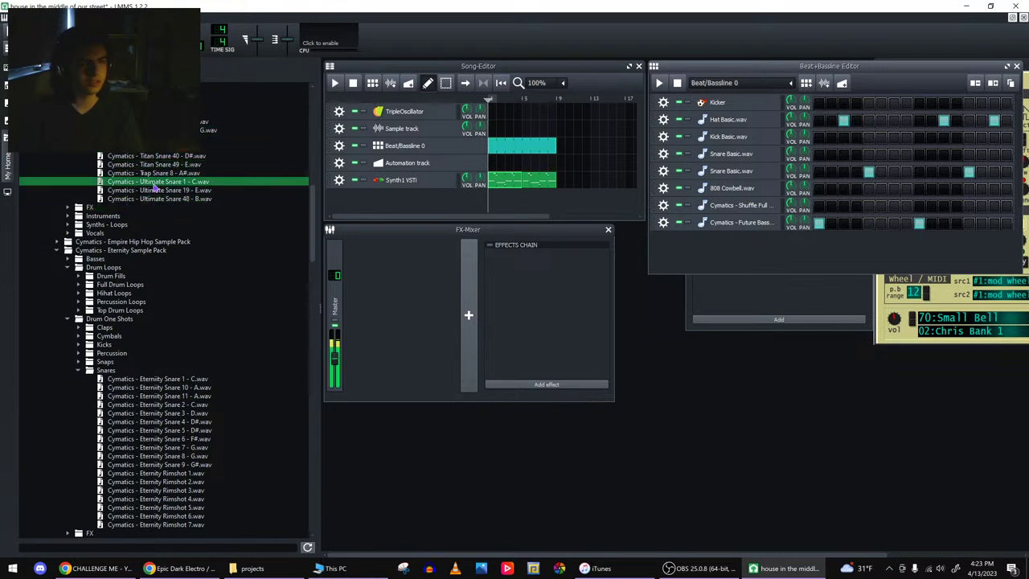
pyautogui.click(148, 387)
pyautogui.click(150, 397)
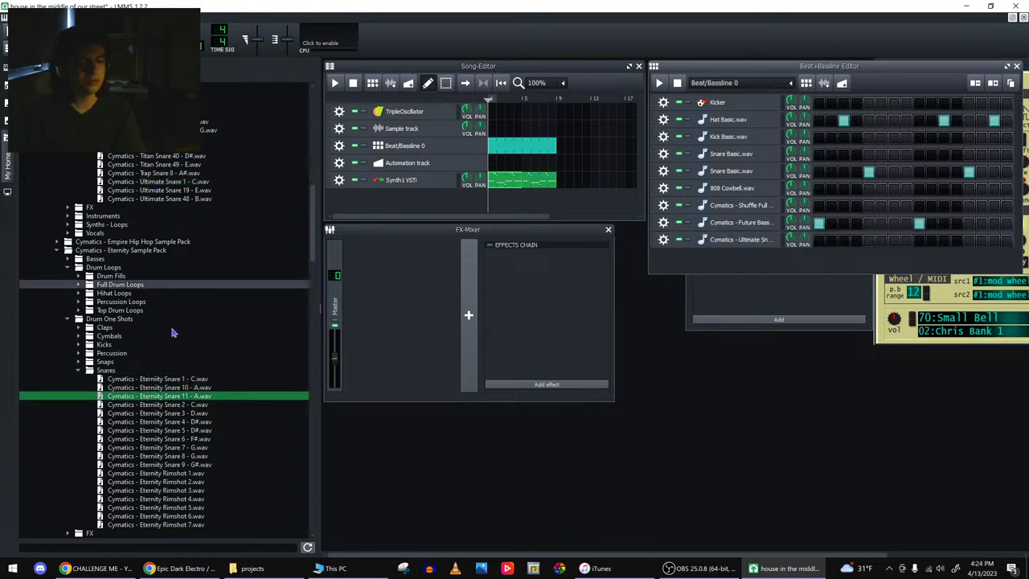
# - Open the Cymatics - Gems Free Teaser Pack and preview Cymatics Gems Vol 11 - Dreamscape - 80 BPM D# Min.wav
pyautogui.scroll(-7, 181, 402)
pyautogui.scroll(-1, 180, 402)
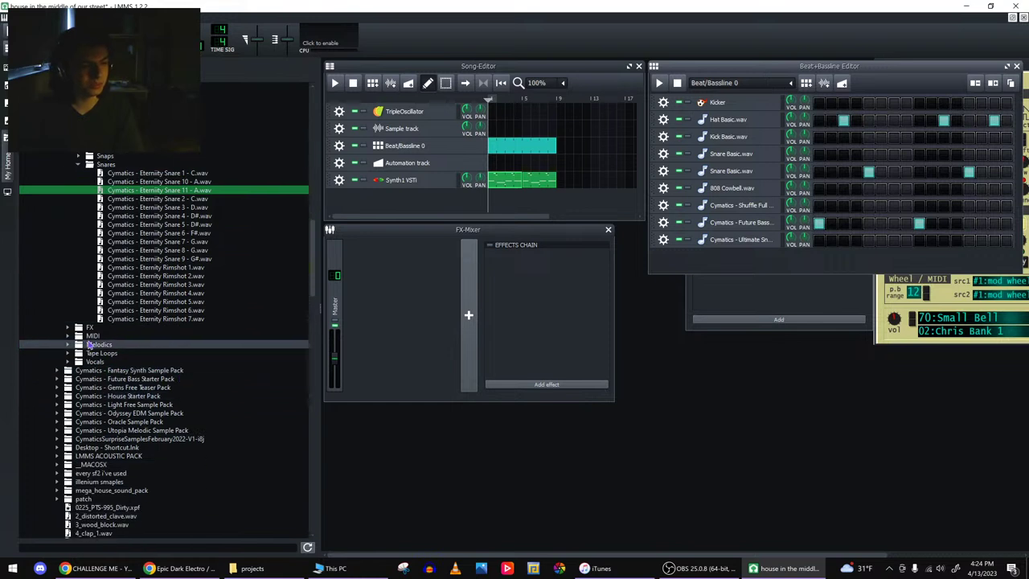
pyautogui.scroll(-1, 80, 370)
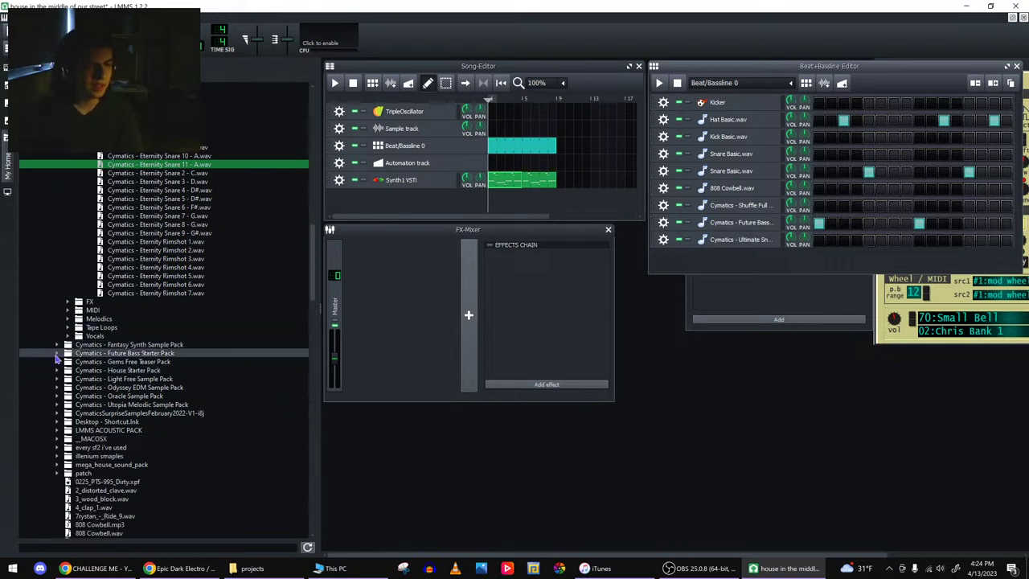
pyautogui.click(57, 361)
pyautogui.scroll(-5, 80, 402)
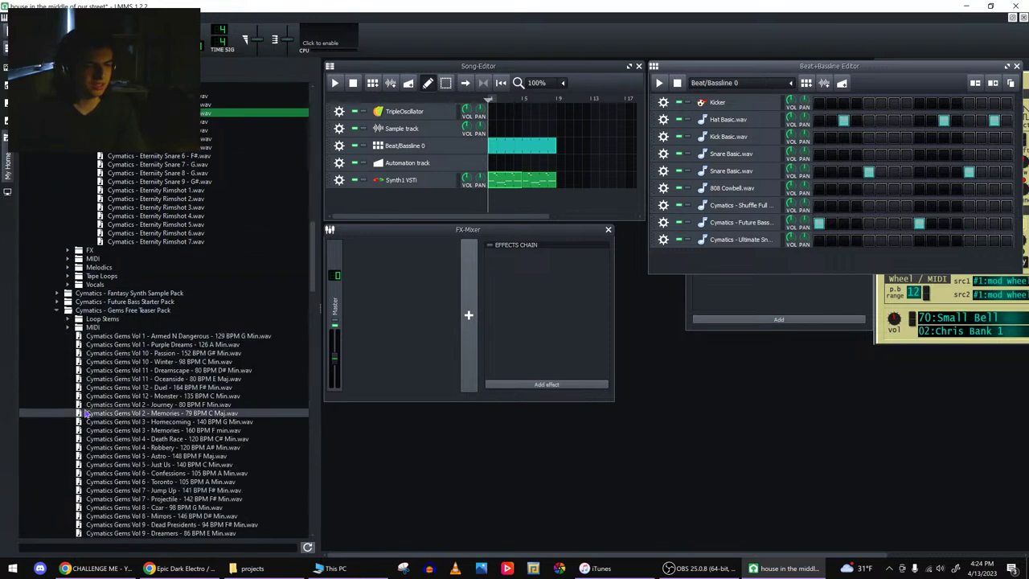
pyautogui.scroll(-1, 86, 412)
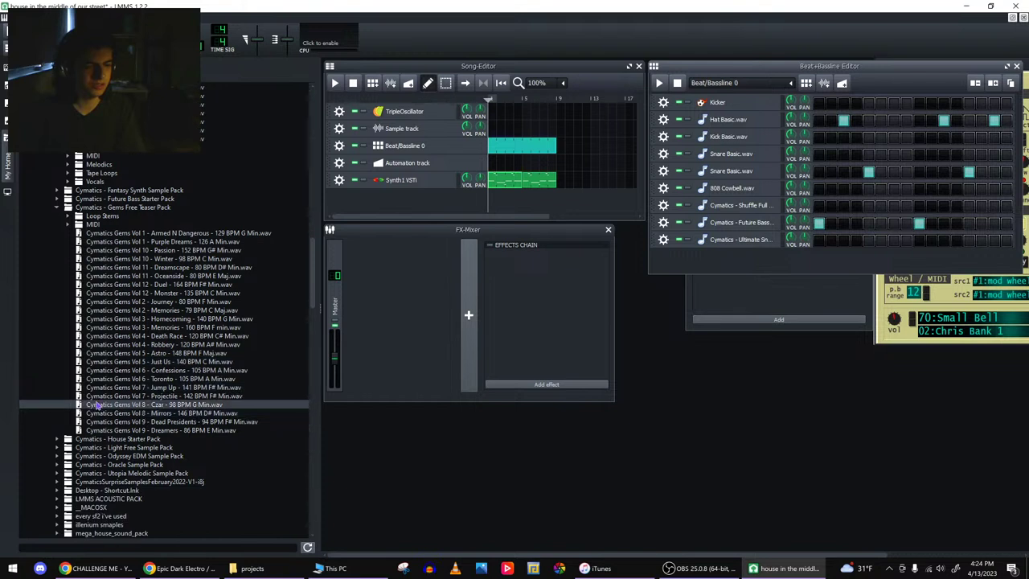
pyautogui.click(149, 268)
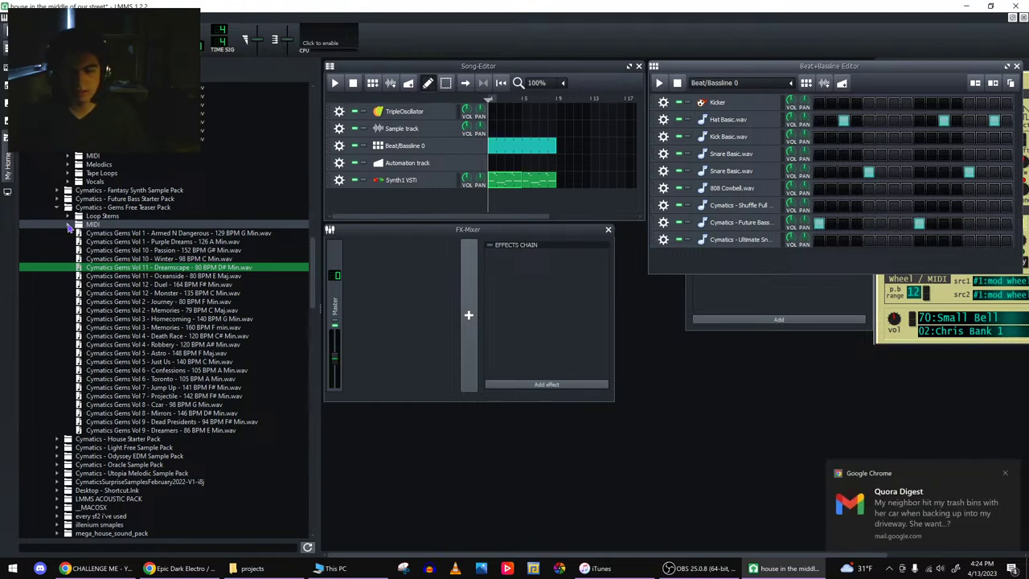
pyautogui.scroll(-5, 121, 448)
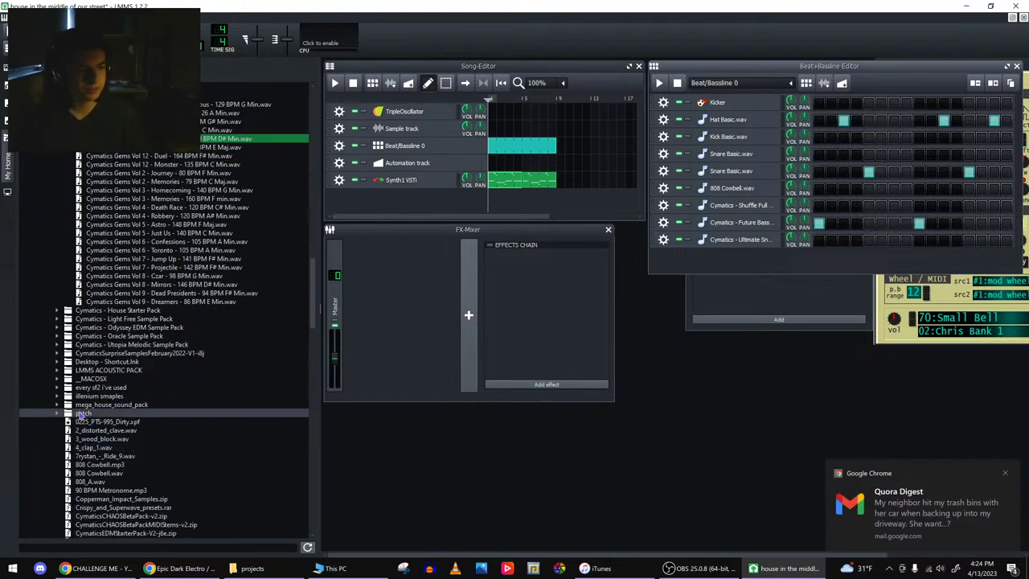
# - Switch to the YouTube live streaming page in Chrome to read the stream chat, and return to LMMS
pyautogui.hotkey('alt', 'Tab')
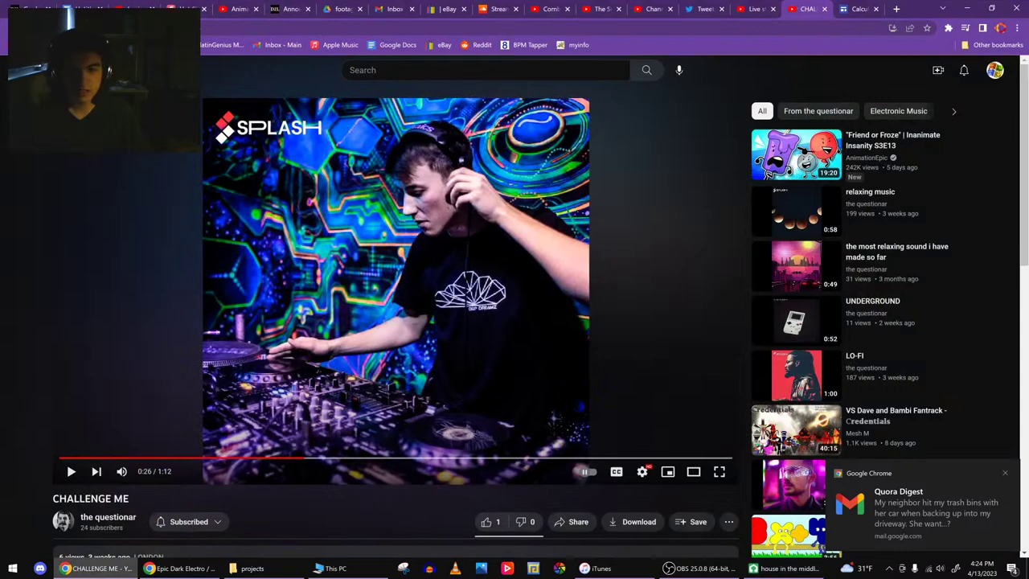
pyautogui.click(746, 6)
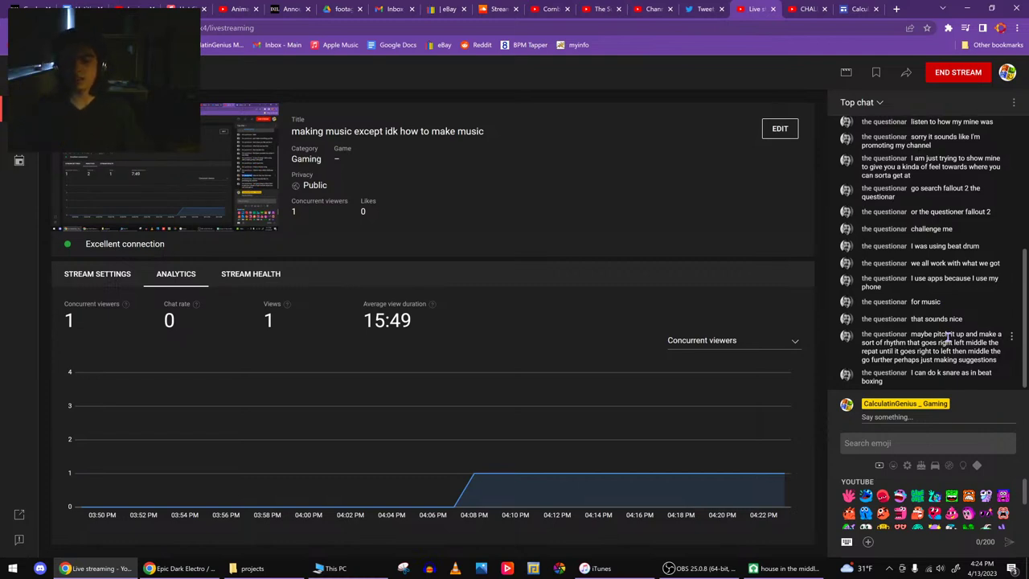
pyautogui.hotkey('alt', 'Tab')
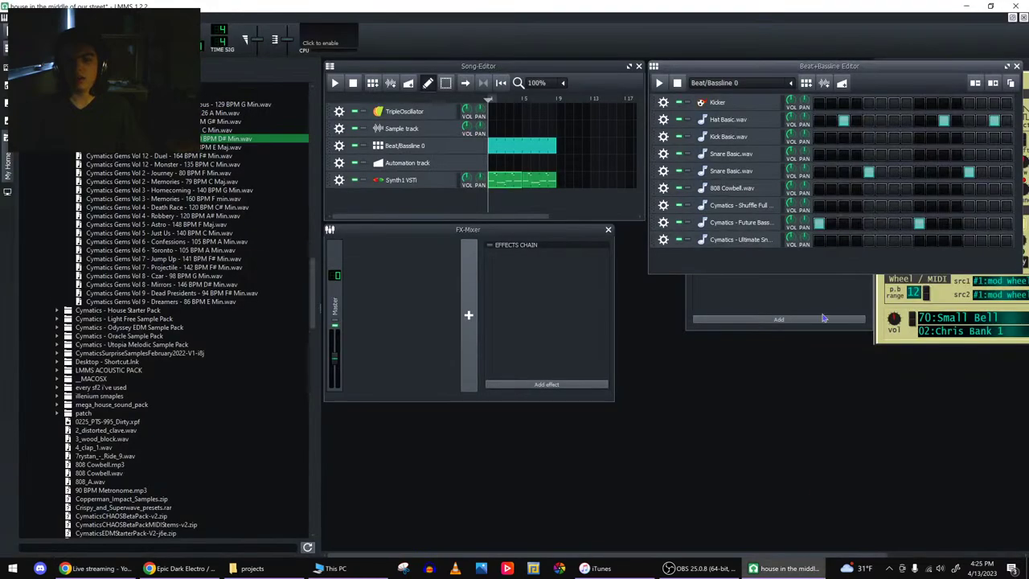
# - Play back Beat/Bassline 0 and fill the gap in the Hat Basic.wav pattern with a hit on step 7
pyautogui.click(660, 84)
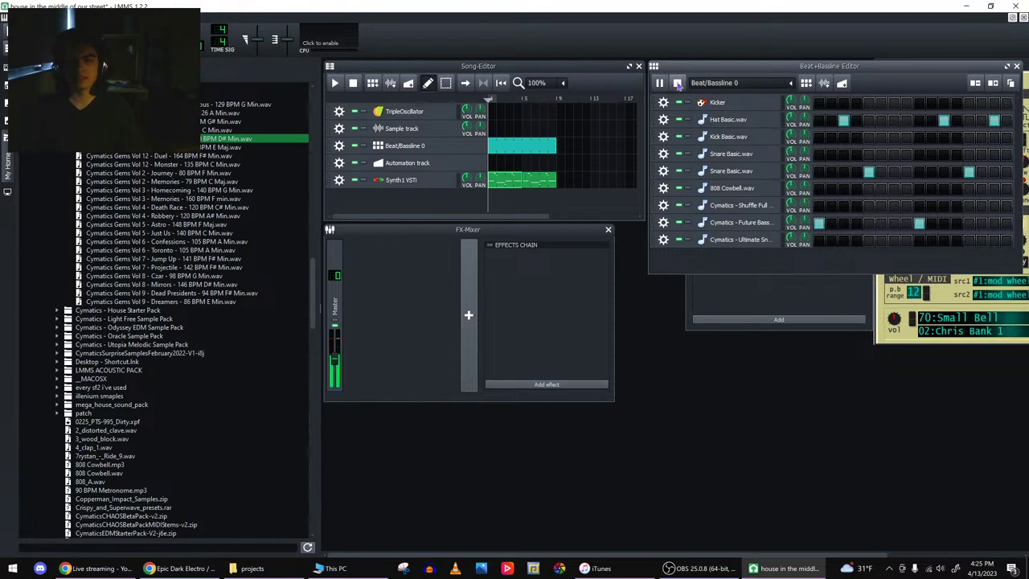
pyautogui.click(678, 84)
pyautogui.click(667, 84)
pyautogui.click(678, 84)
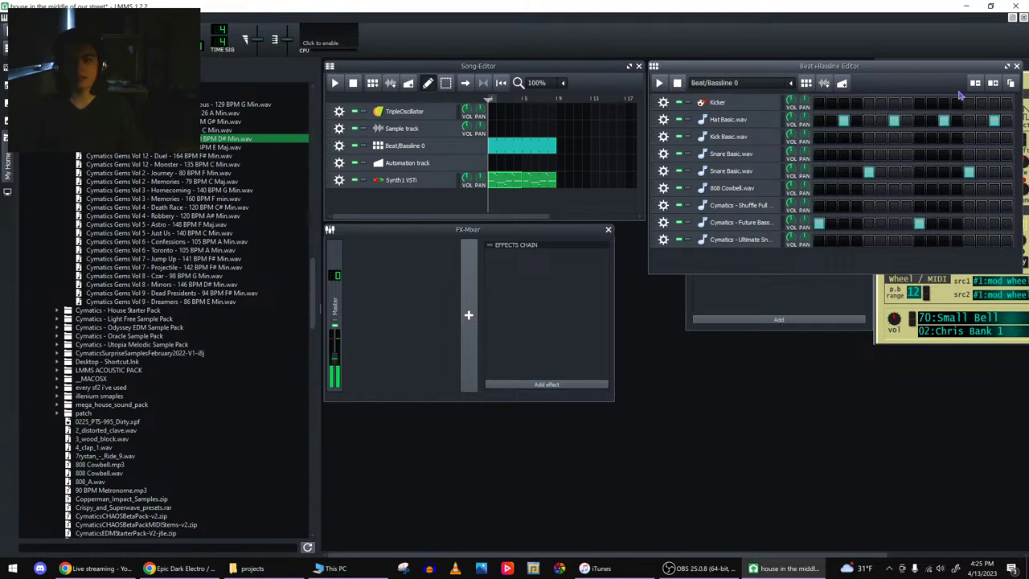
# - Lengthen Beat/Bassline 0 to 48 steps and continue the Hat Basic.wav hits every four steps through step 47
pyautogui.click(993, 83)
pyautogui.click(993, 83)
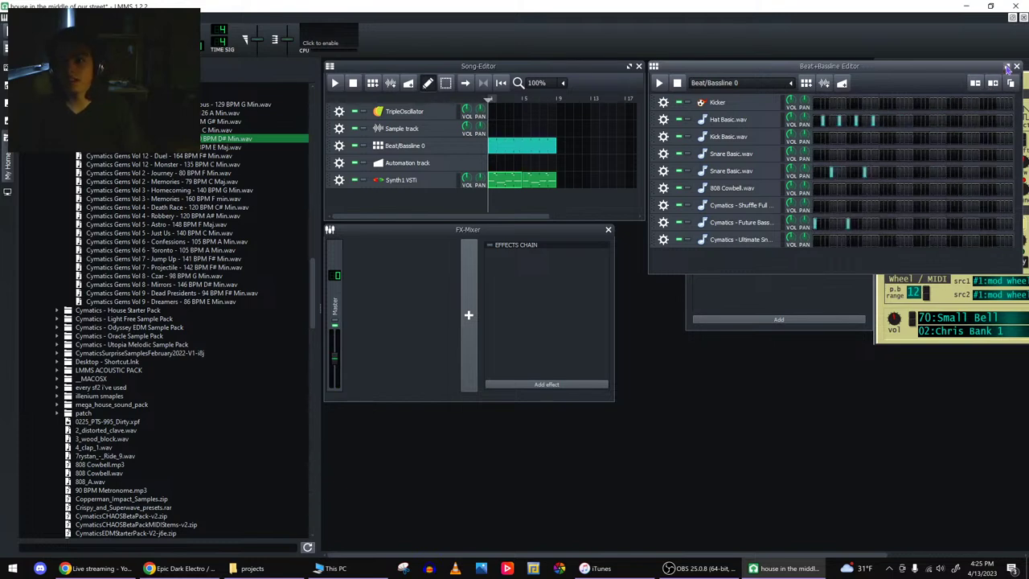
pyautogui.click(1007, 66)
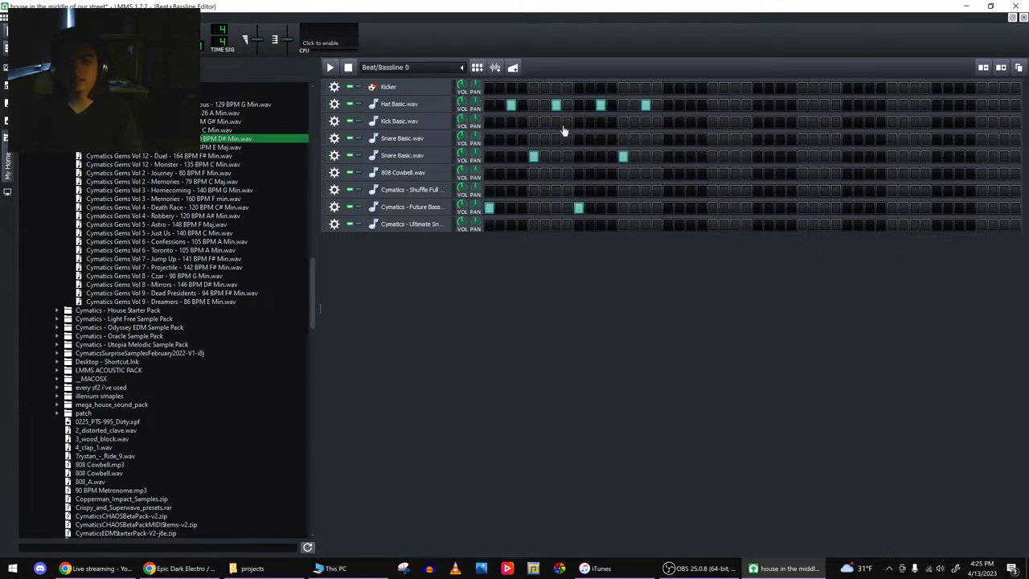
pyautogui.click(734, 105)
pyautogui.click(780, 105)
pyautogui.click(869, 106)
pyautogui.click(914, 105)
pyautogui.click(961, 108)
pyautogui.click(1002, 108)
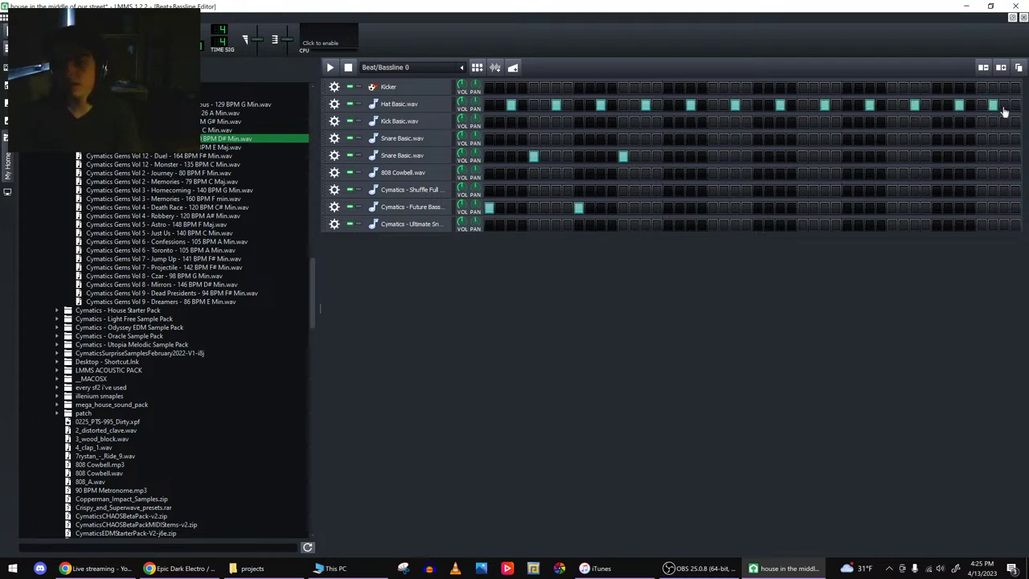
# - Continue the Cymatics - Future Bass hits every eight steps with lower Snare Basic.wav hits between them, and shorten the pattern to 32 steps
pyautogui.click(667, 209)
pyautogui.click(712, 156)
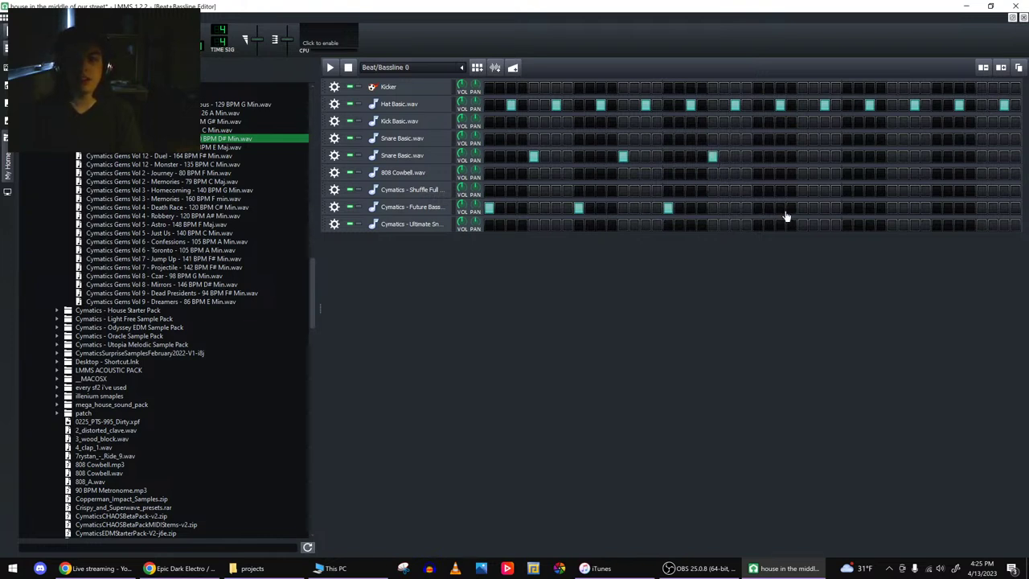
pyautogui.click(757, 208)
pyautogui.click(802, 157)
pyautogui.click(846, 208)
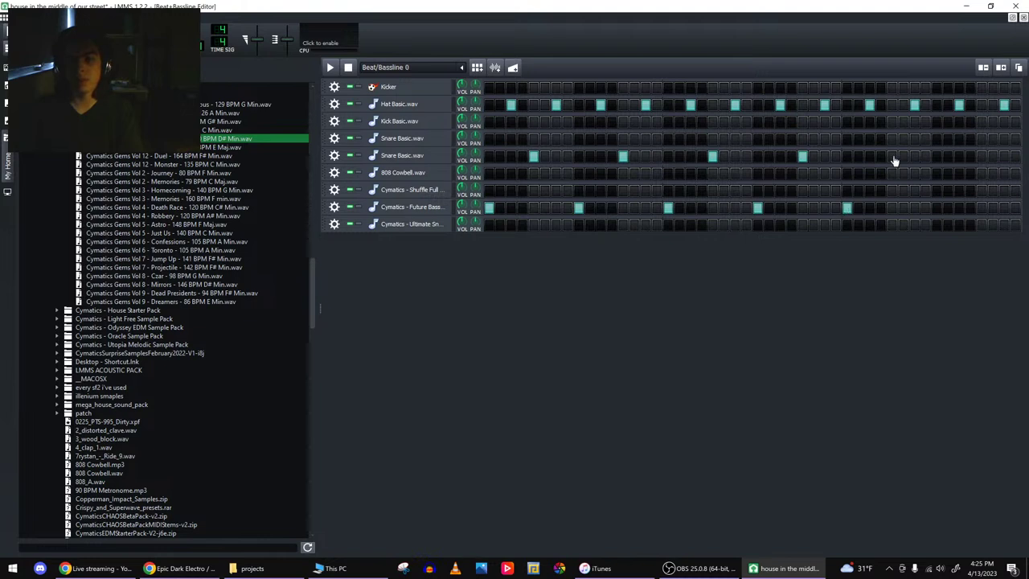
pyautogui.click(937, 208)
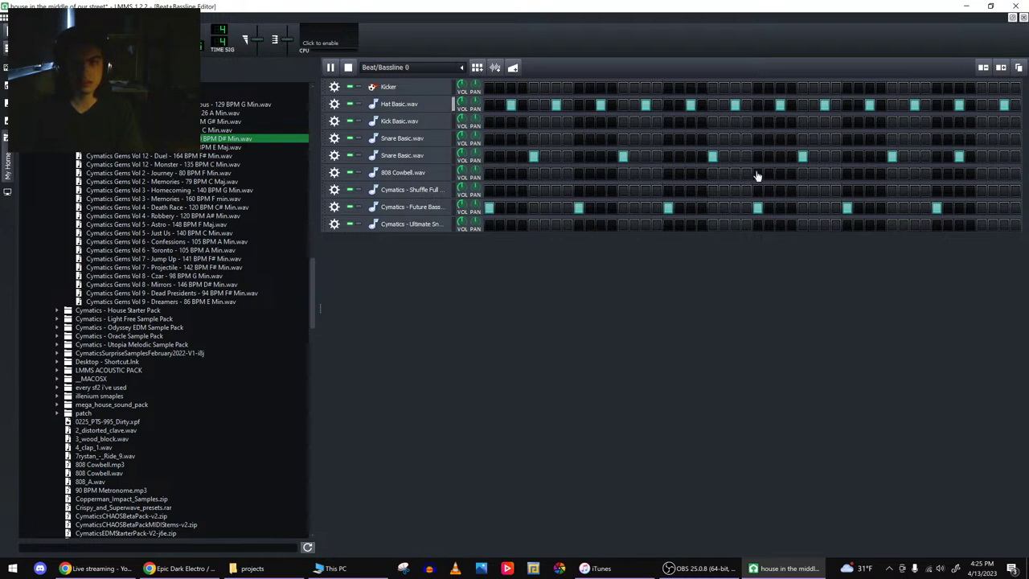
pyautogui.press('space')
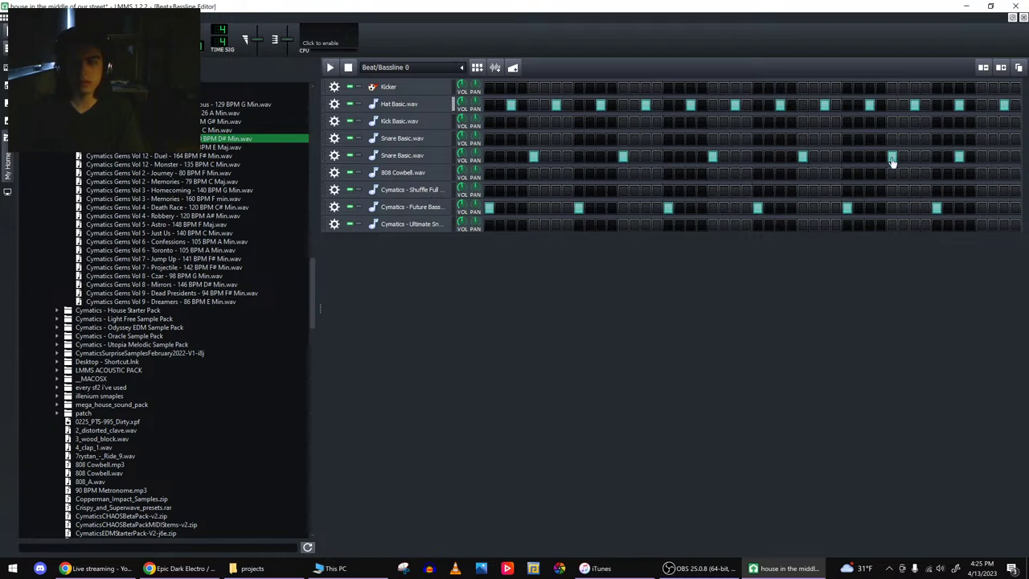
pyautogui.click(983, 67)
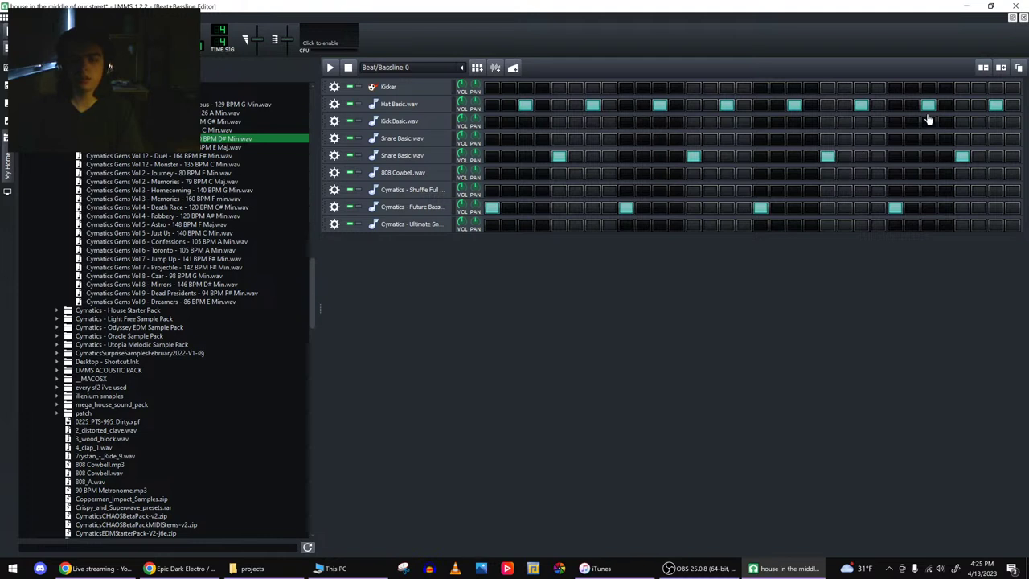
# - Try an extra hit on step 30 of the lower Snare Basic.wav track, play the beat and remove the hit
pyautogui.click(979, 157)
pyautogui.press('space')
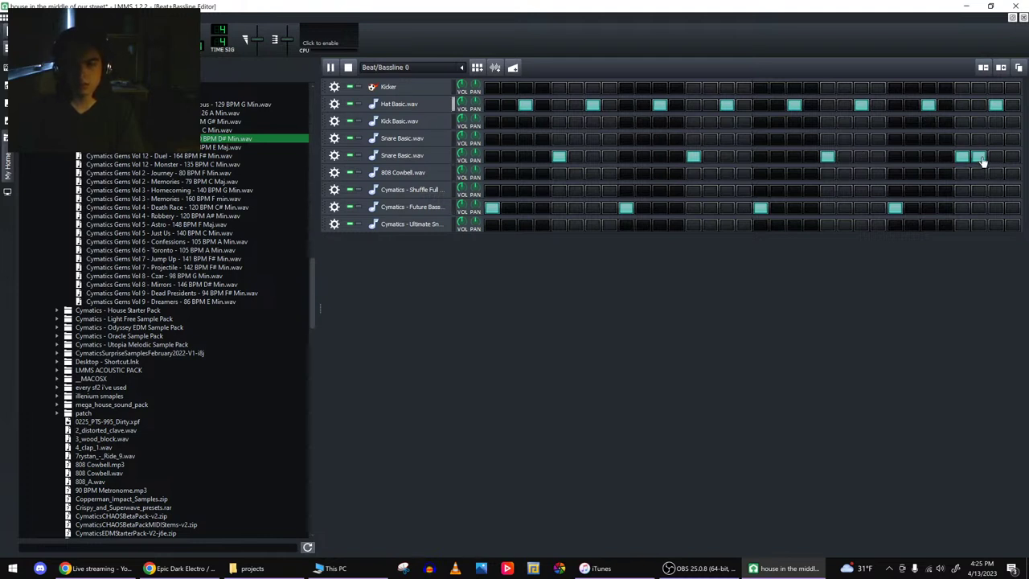
pyautogui.click(979, 156)
pyautogui.press('space')
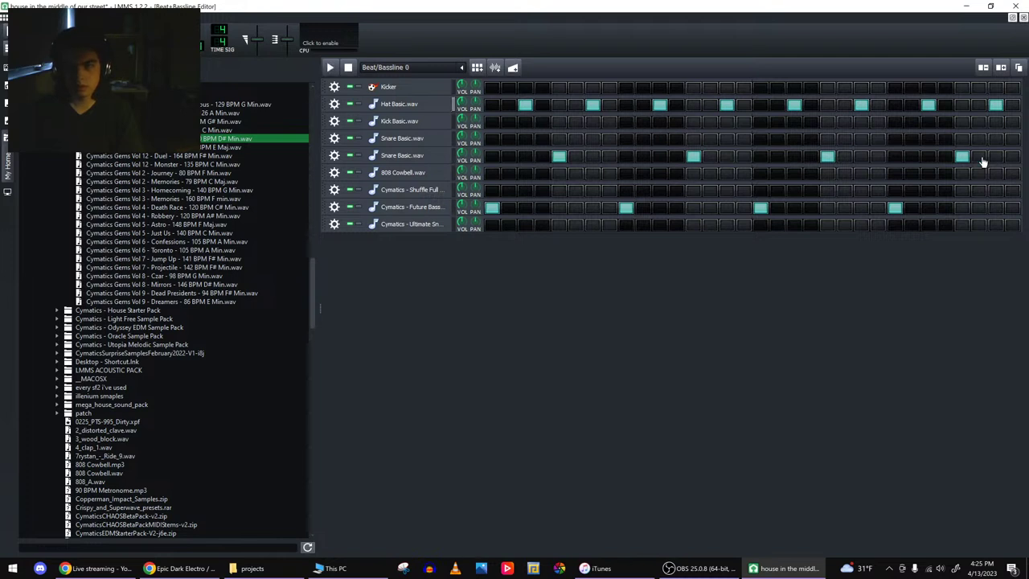
# - Add hits on steps 31 and 32 of the lower Snare Basic.wav track and close the Beat+Bassline Editor
pyautogui.click(1012, 156)
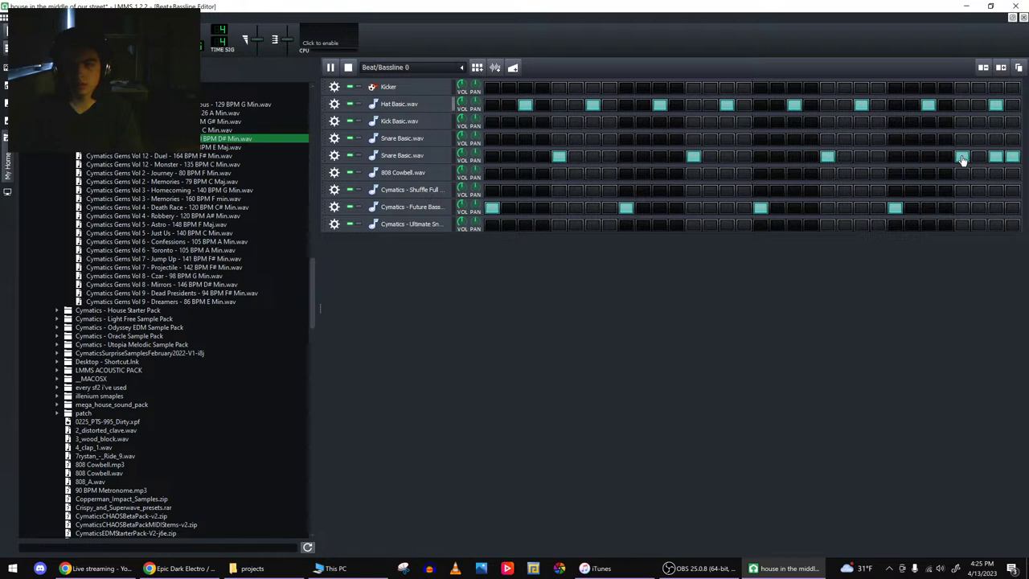
pyautogui.click(1022, 17)
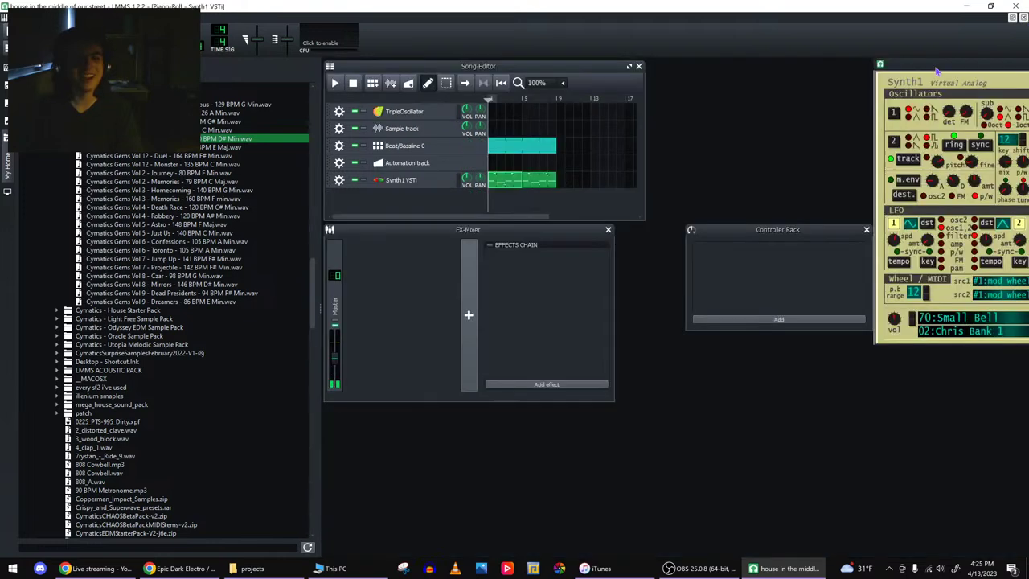
# - Save the project and play back the song to hear the beat under the Synth1 pattern
pyautogui.hotkey('ctrl', 's')
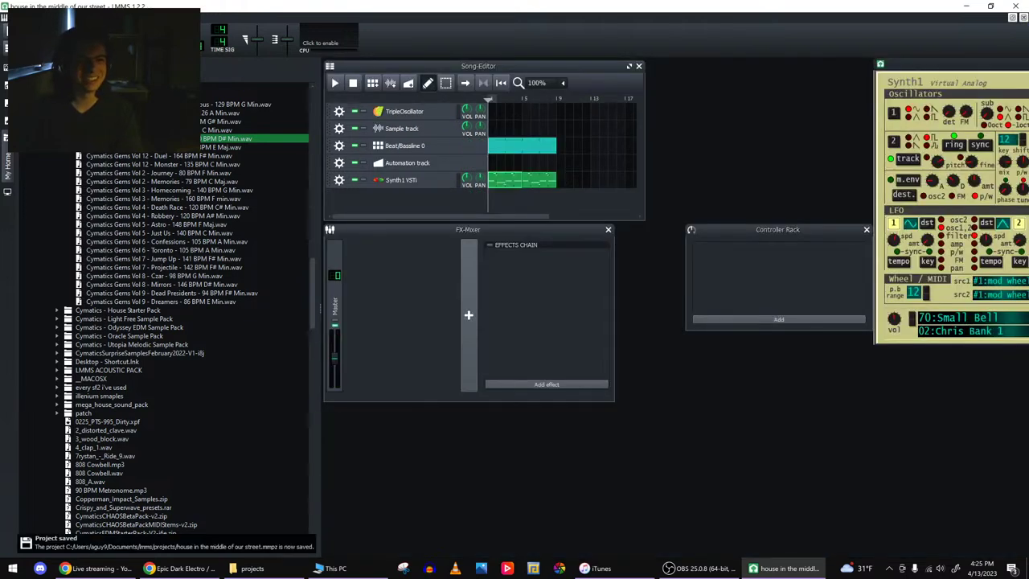
pyautogui.click(335, 83)
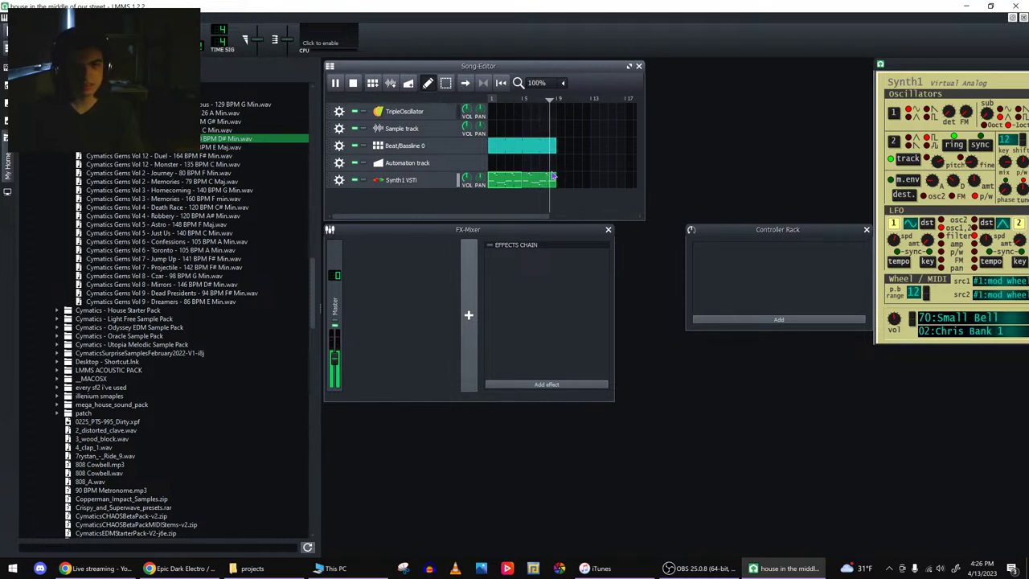
pyautogui.click(353, 82)
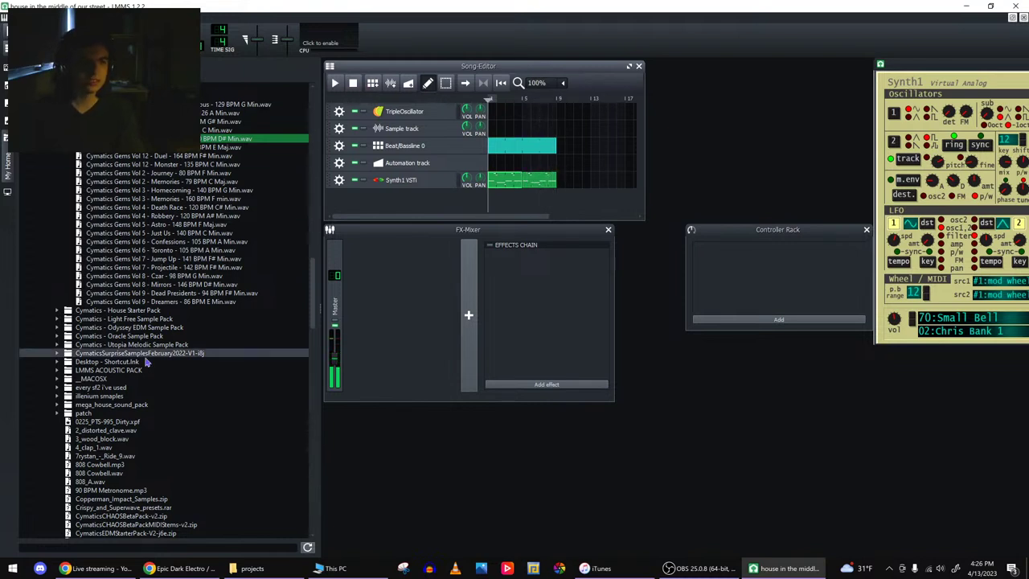
# - Maximize the Song-Editor, browse the instrument presets and add TripleOscillator's flute.xpf as a new track below Synth1 VSTi
pyautogui.click(628, 65)
pyautogui.click(7, 173)
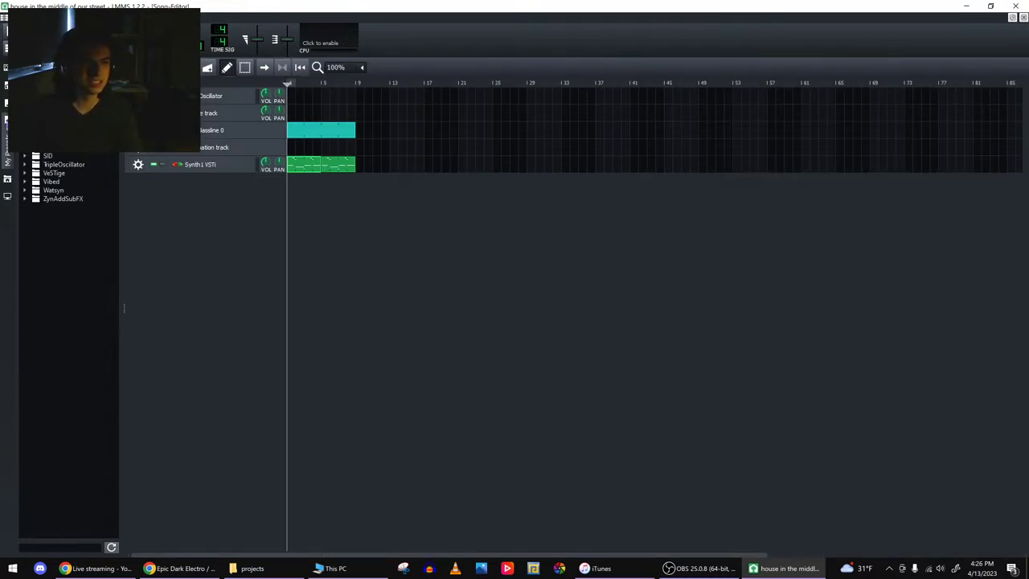
pyautogui.click(25, 199)
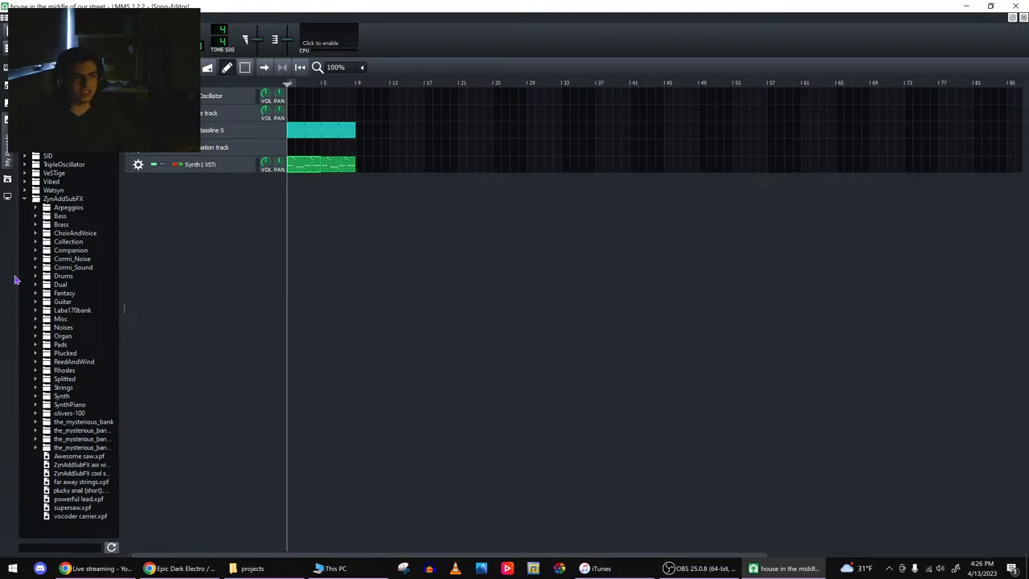
pyautogui.click(25, 164)
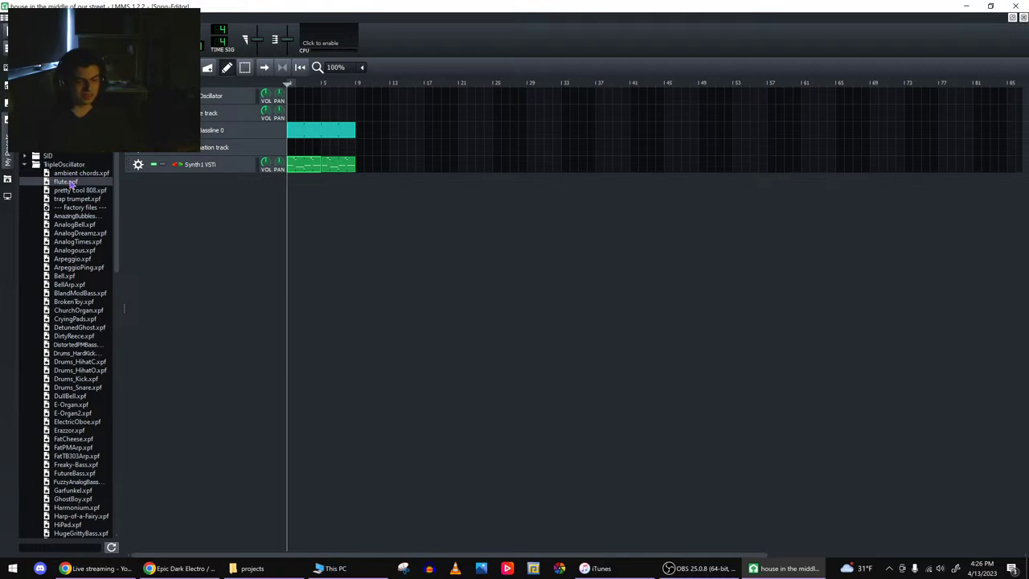
pyautogui.moveTo(80, 183); pyautogui.dragTo(217, 276)
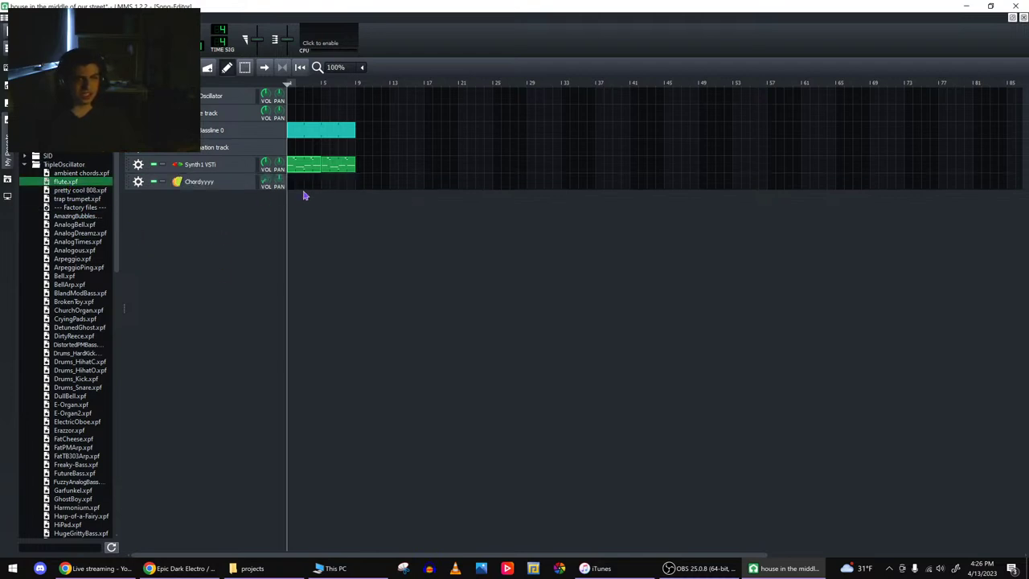
# - Disconnect the masterkey 49 MIDI input from the Synth1 VSTi track and assign it to the Chordyyyy track
pyautogui.click(140, 164)
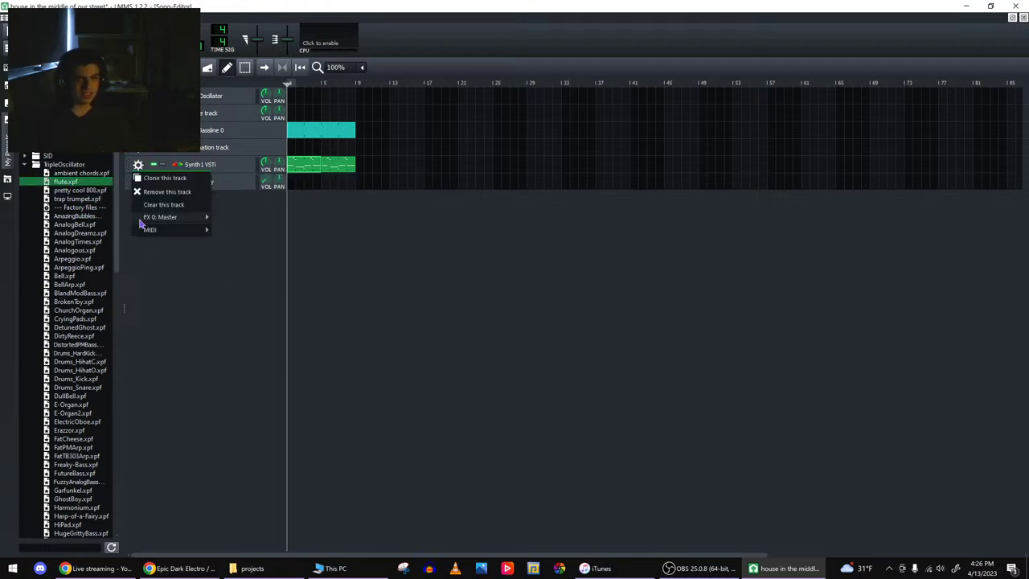
pyautogui.moveTo(172, 231)
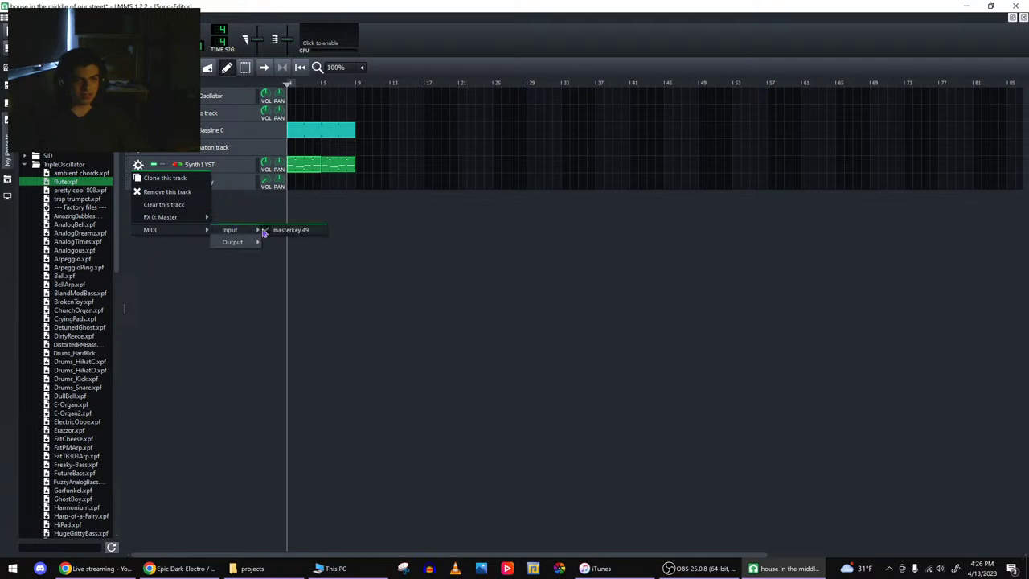
pyautogui.click(297, 229)
pyautogui.click(139, 181)
pyautogui.moveTo(168, 247)
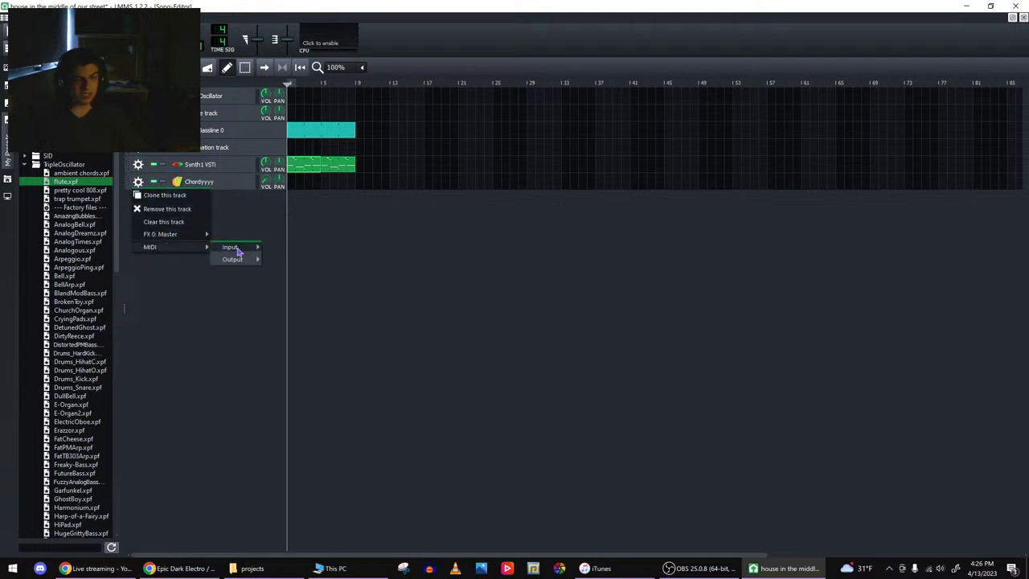
pyautogui.click(265, 252)
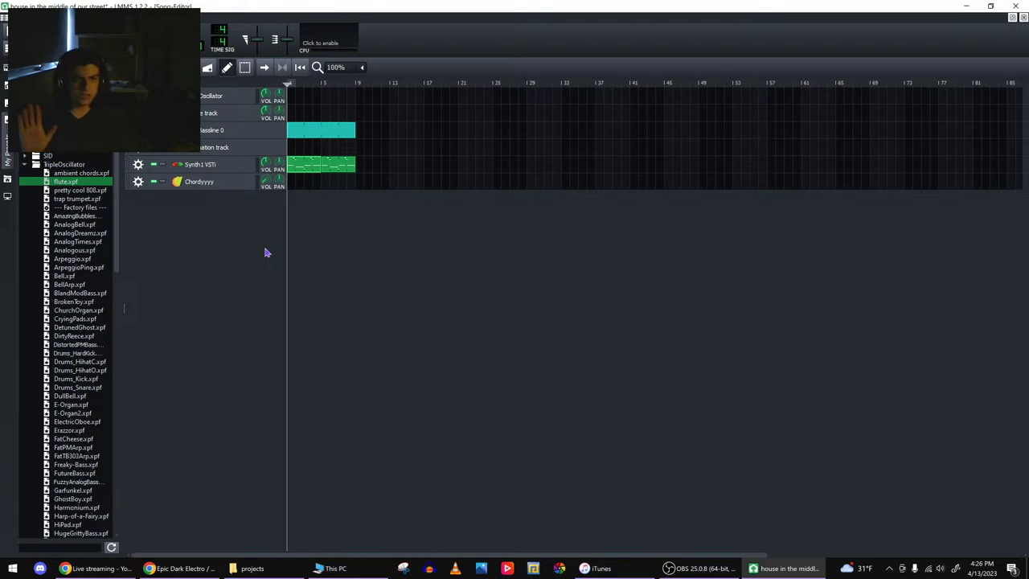
# - Open the Chordyyyy Triple Oscillator instrument and play trial notes on the MIDI keyboard to audition its sound
pyautogui.click(211, 182)
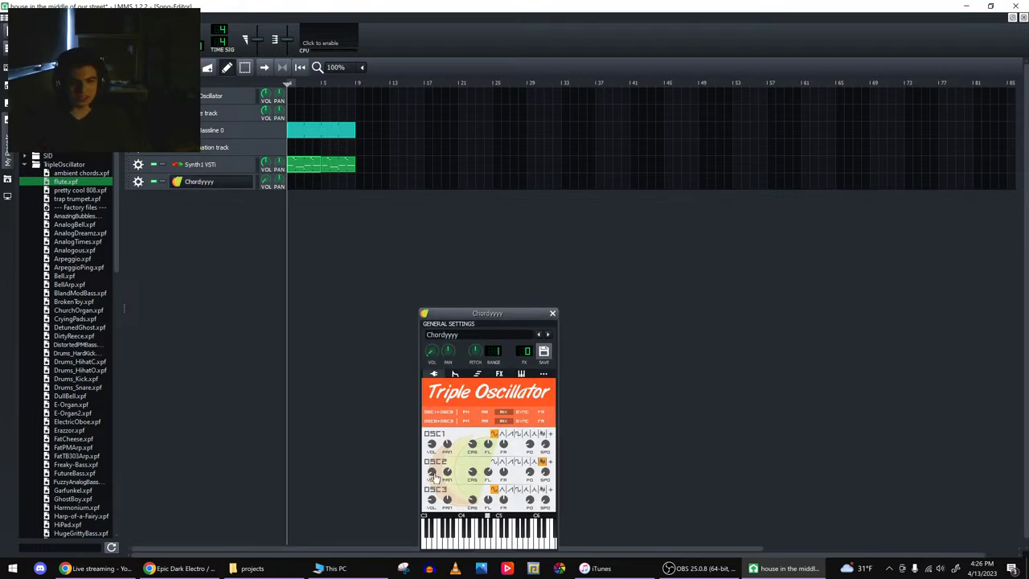
pyautogui.doubleClick(432, 474)
pyautogui.press('Return')
pyautogui.press('z')
pyautogui.press('m')
pyautogui.press('e')
pyautogui.press('y')
pyautogui.press('t')
pyautogui.press('e')
pyautogui.press('e')
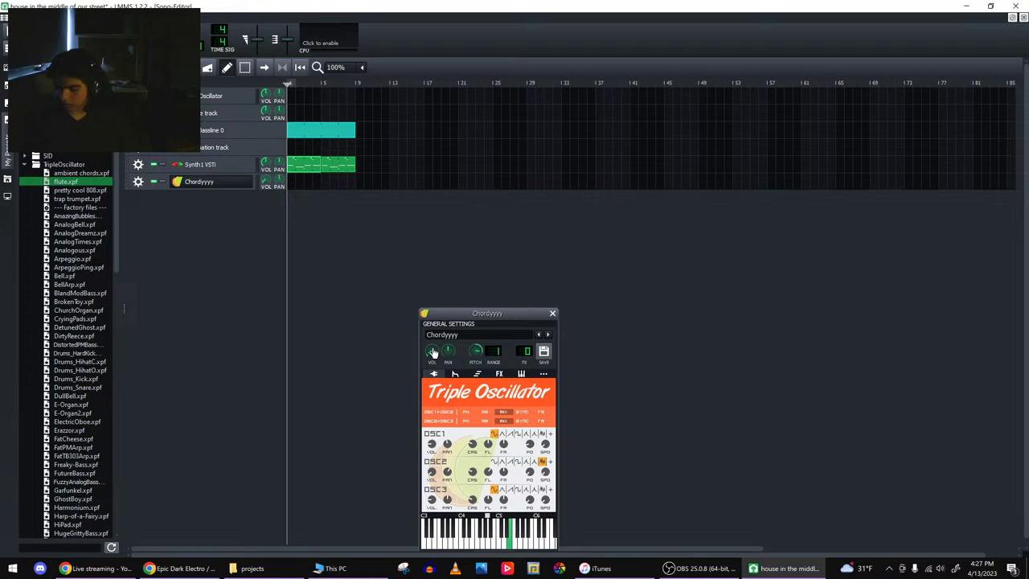
pyautogui.press('i')
pyautogui.press('u')
pyautogui.press('y')
pyautogui.press('t')
pyautogui.press('q')
pyautogui.press('e')
pyautogui.press('e')
pyautogui.press('v')
pyautogui.press('n')
pyautogui.press('q')
pyautogui.press('w')
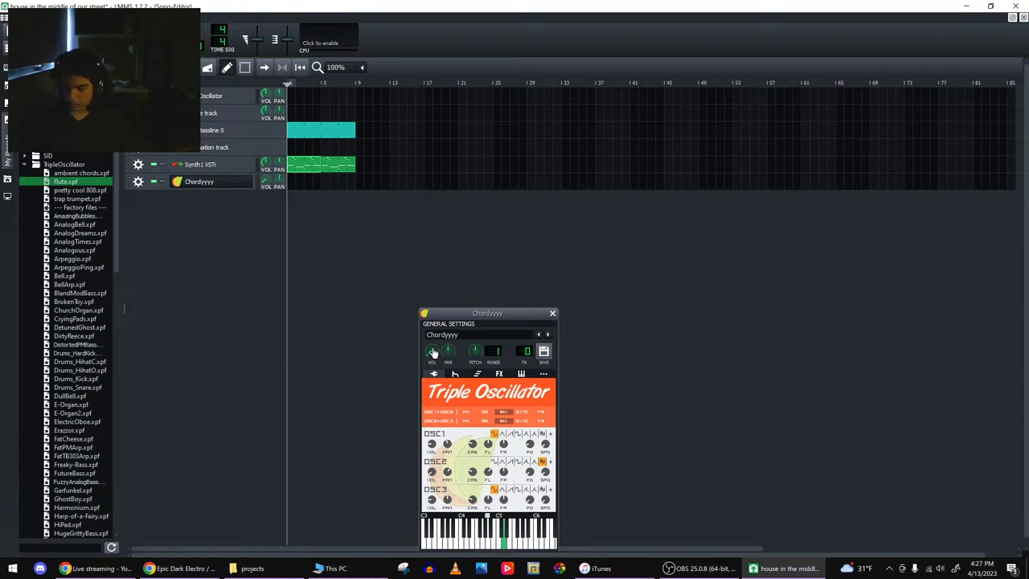
pyautogui.press('v')
pyautogui.press('n')
pyautogui.press('q')
pyautogui.press('v')
pyautogui.press('n')
pyautogui.press('q')
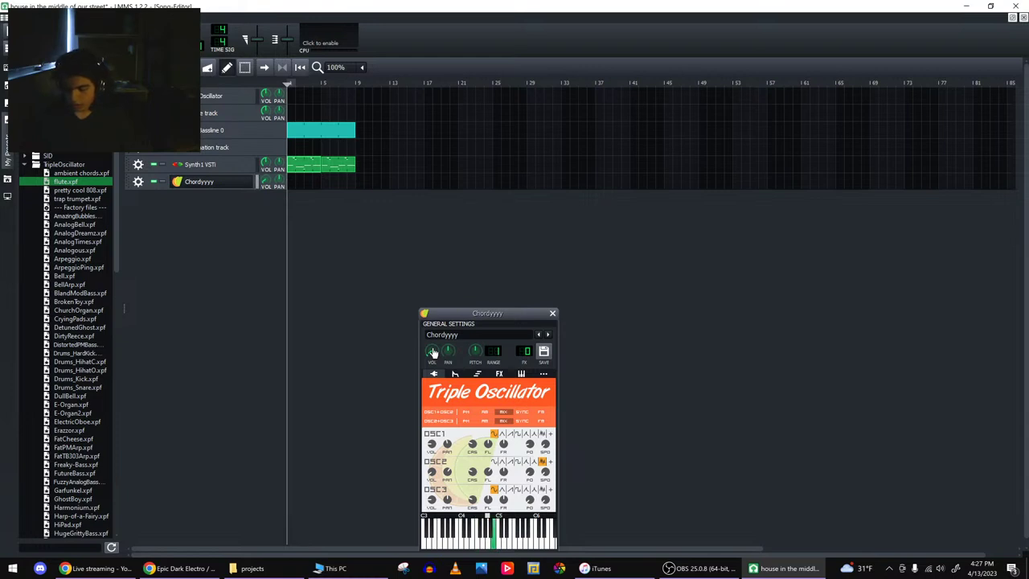
pyautogui.press('w')
pyautogui.press('w')
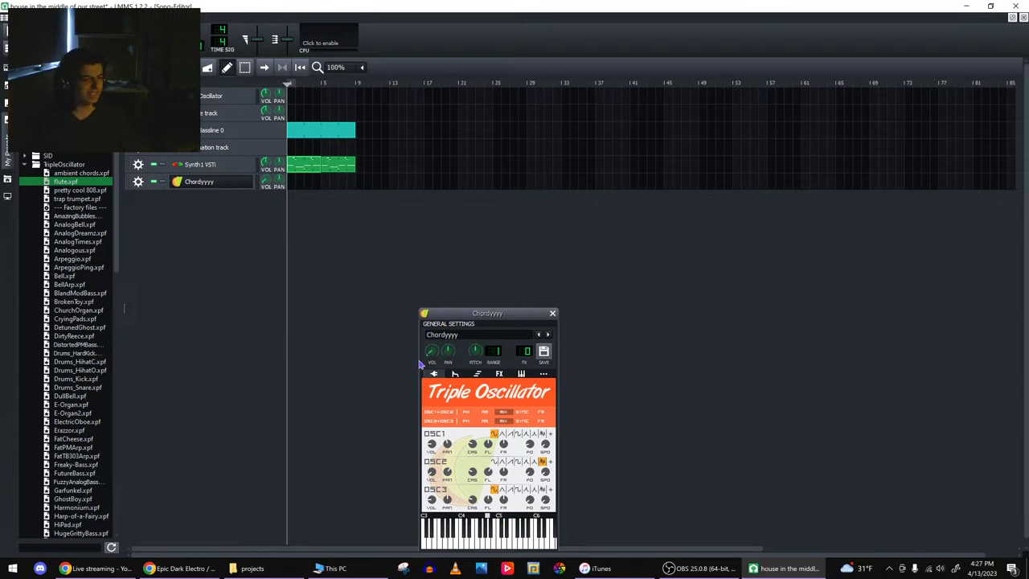
# - Switch to the YouTube live stream dashboard in Chrome to check the chat, and return to the LMMS project
pyautogui.click(129, 571)
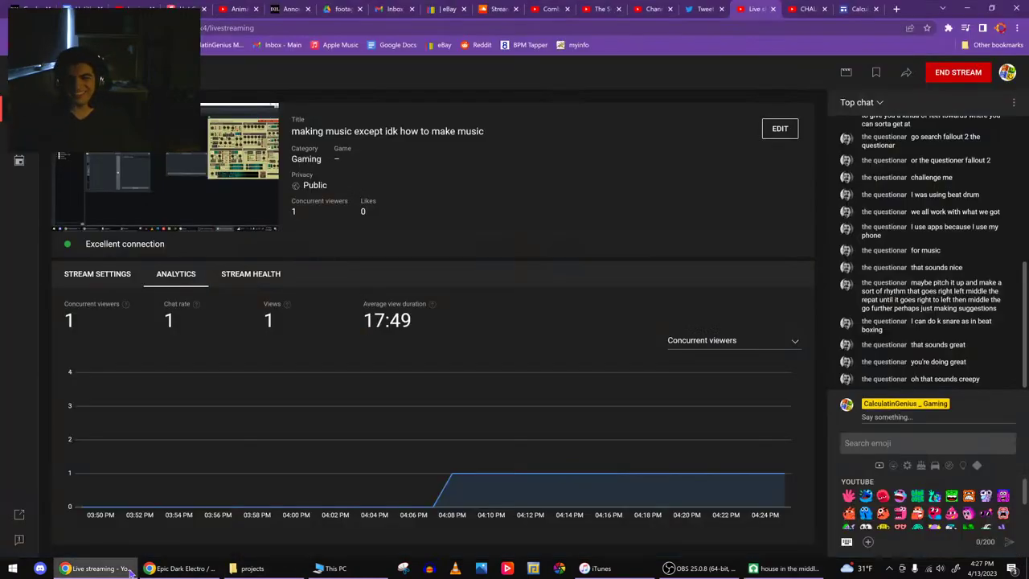
pyautogui.click(817, 569)
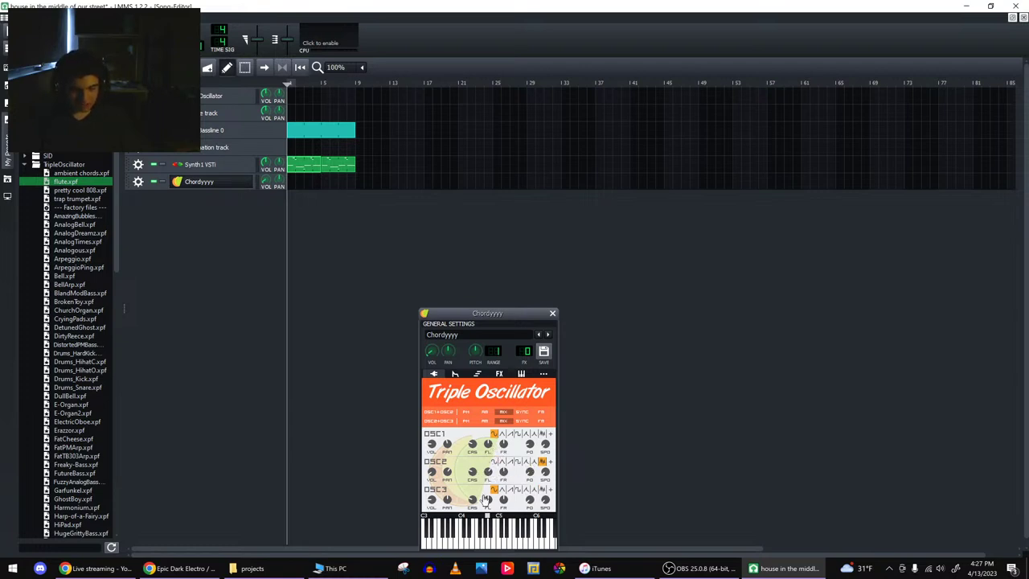
# - Examine the Chordyyyy effects chain down to the TAP Reverberator and return to the Triple Oscillator settings
pyautogui.click(499, 375)
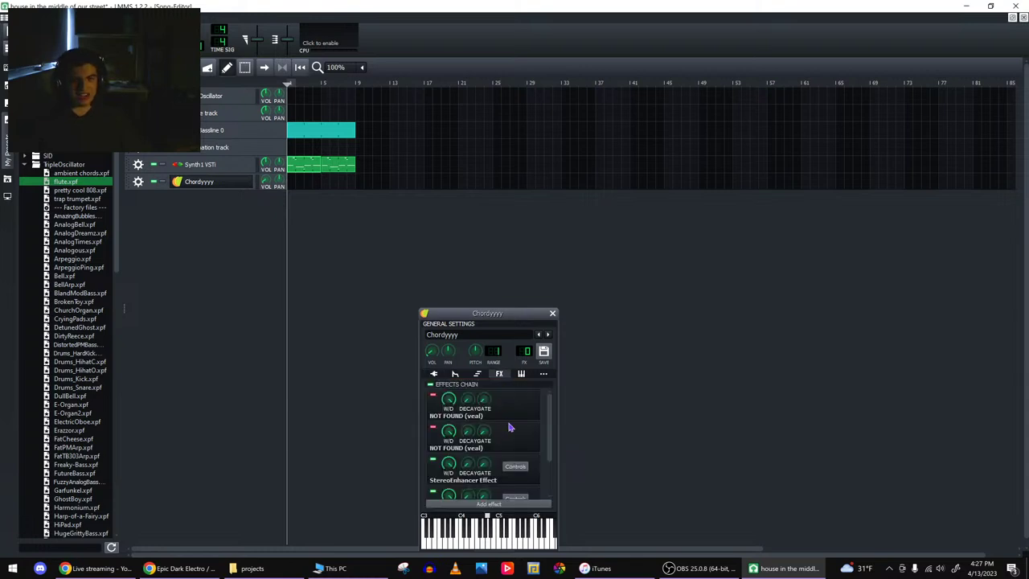
pyautogui.scroll(-2, 509, 428)
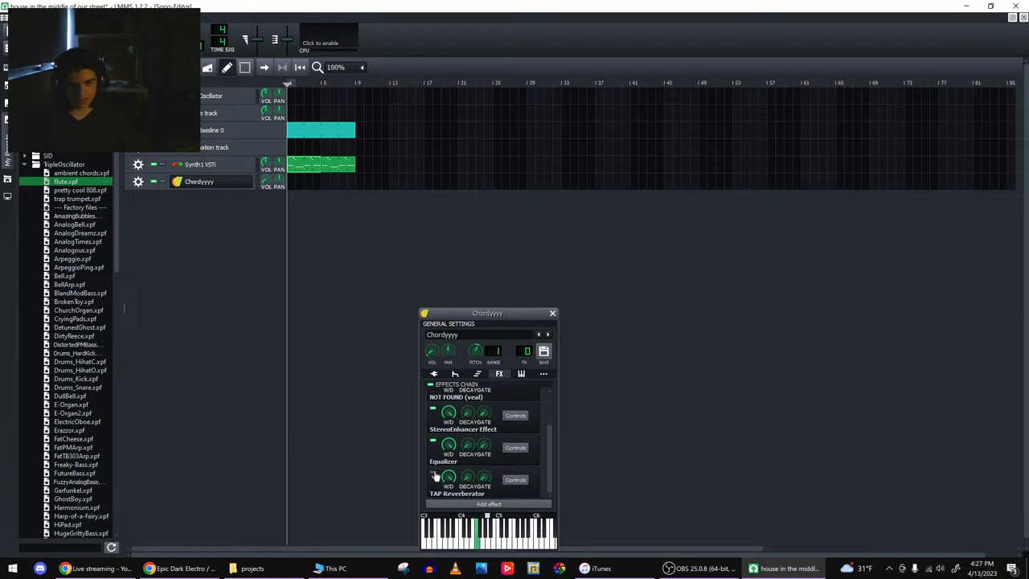
pyautogui.rightClick(435, 476)
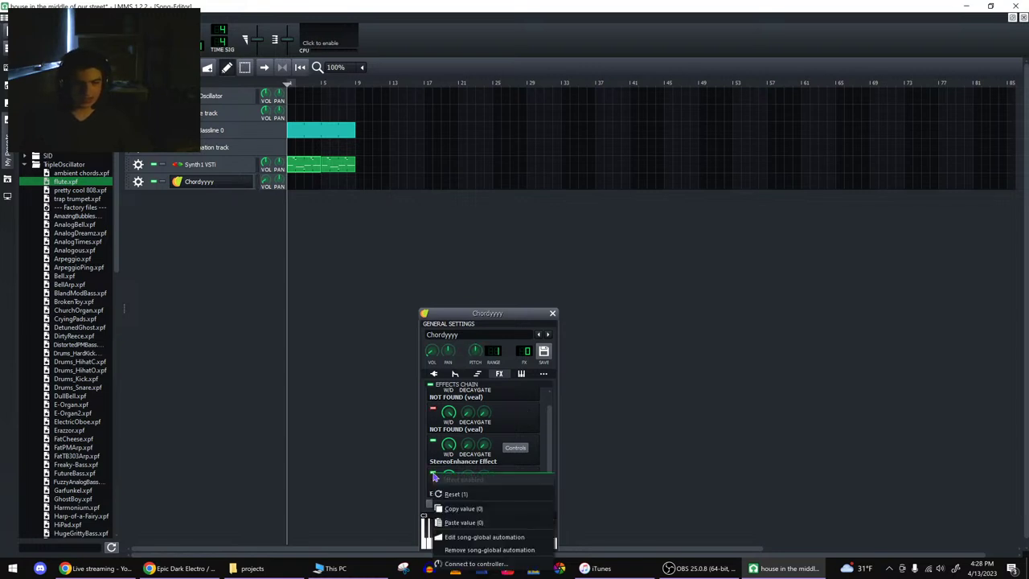
pyautogui.click(494, 431)
pyautogui.scroll(1, 496, 433)
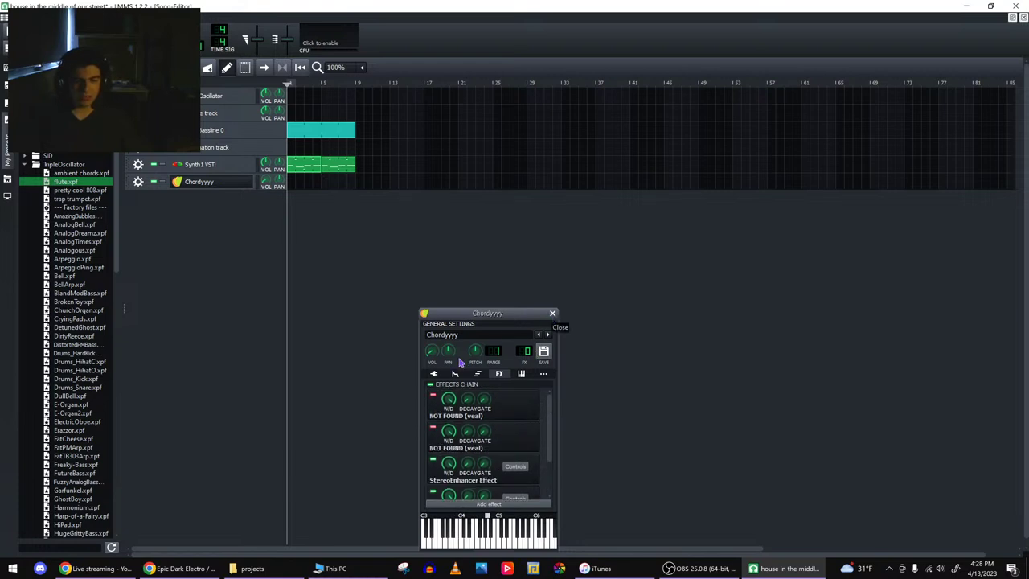
pyautogui.click(435, 376)
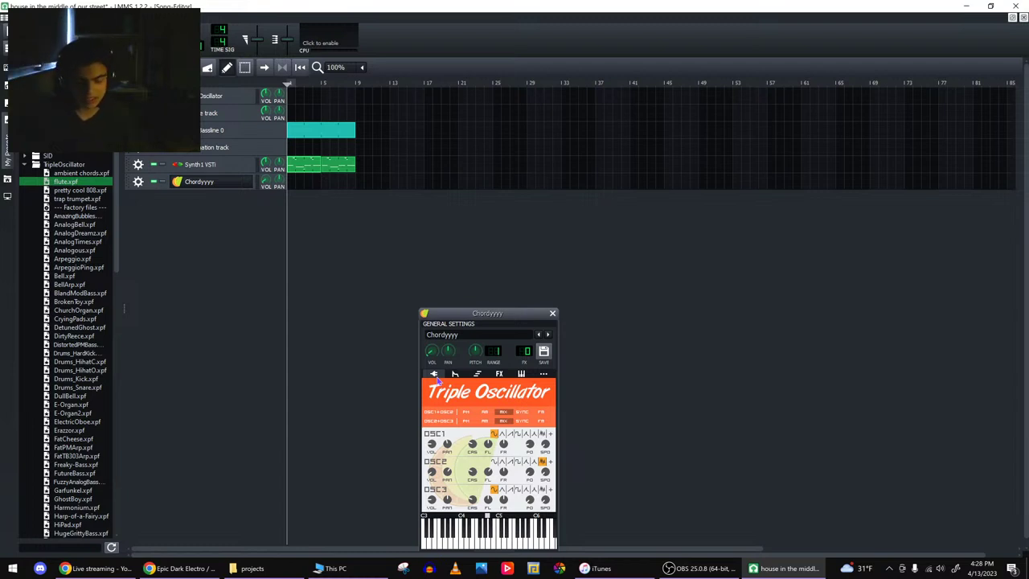
# - Play more trial melodies and chords on Chordyyyy and pick the trap trumpet.xpf preset to preview
pyautogui.press('q')
pyautogui.press('q')
pyautogui.press('b')
pyautogui.press('c')
pyautogui.press('b')
pyautogui.press('m')
pyautogui.press('z')
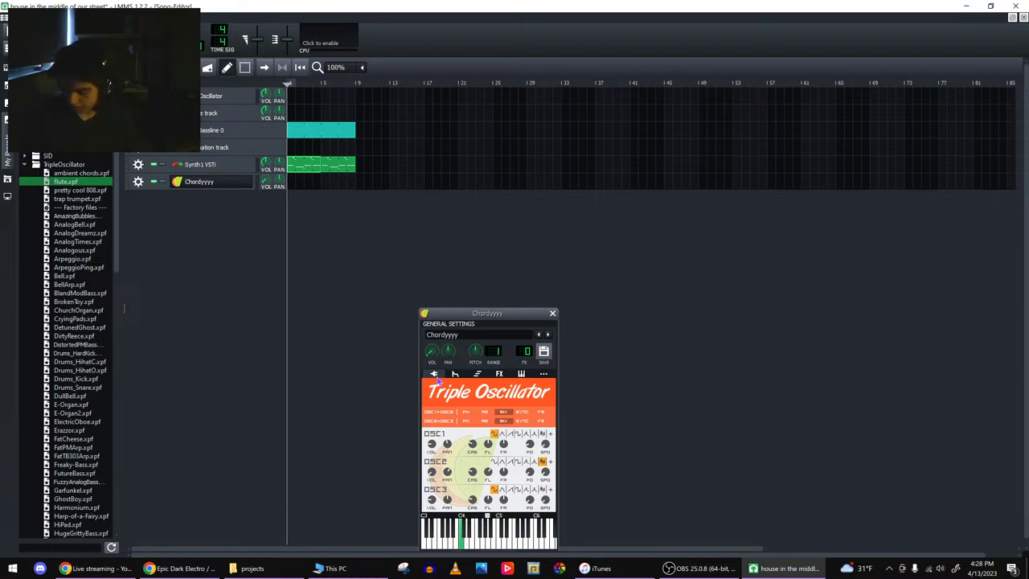
pyautogui.press('z')
pyautogui.press('c')
pyautogui.press('x')
pyautogui.press('v')
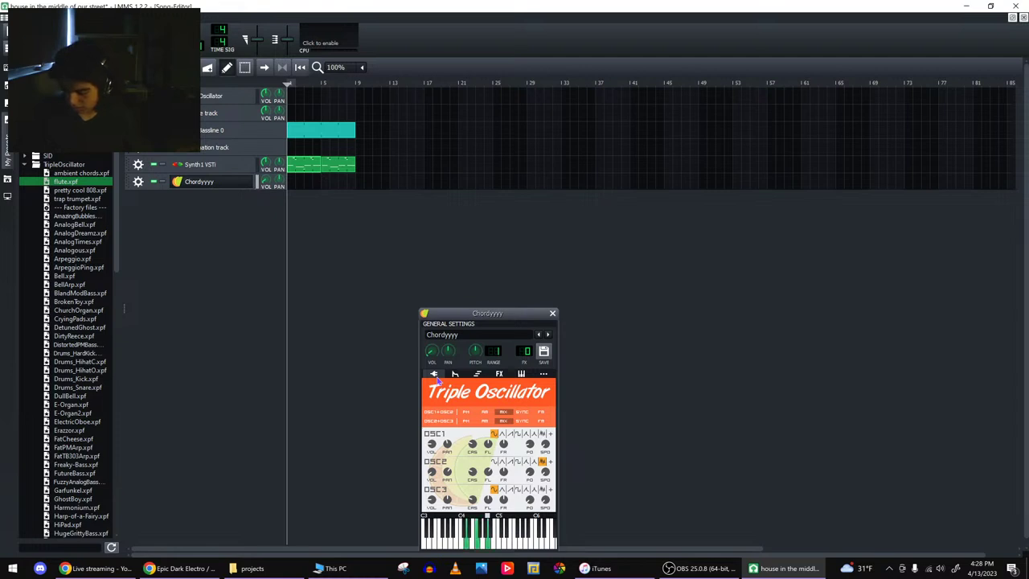
pyautogui.press('n')
pyautogui.press('z')
pyautogui.press('z')
pyautogui.press('c')
pyautogui.press('v')
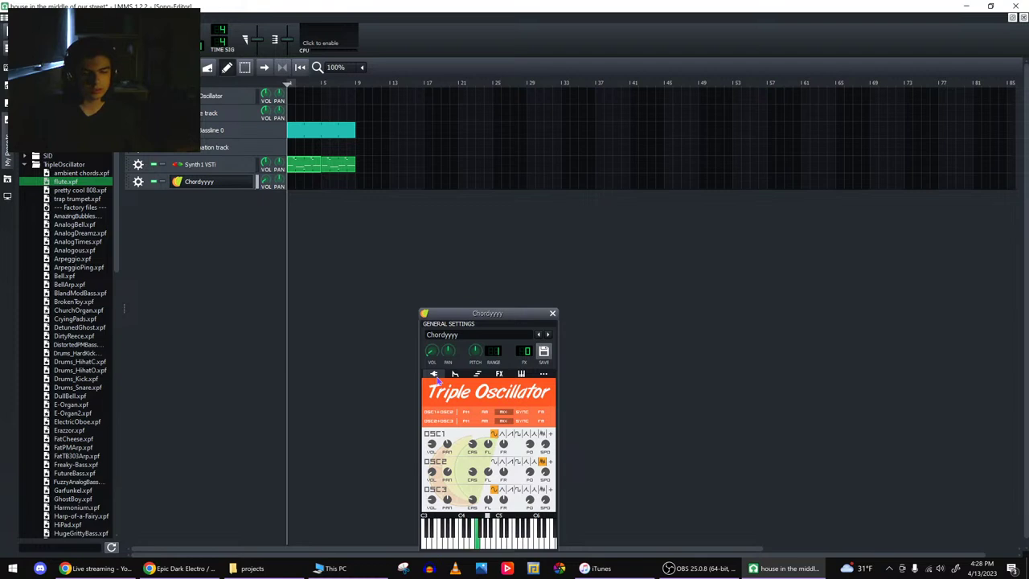
pyautogui.press('n')
pyautogui.press('v')
pyautogui.press('h')
pyautogui.press('n')
pyautogui.press('q')
pyautogui.press('e')
pyautogui.press('q')
pyautogui.press('y')
pyautogui.press('u')
pyautogui.press('i')
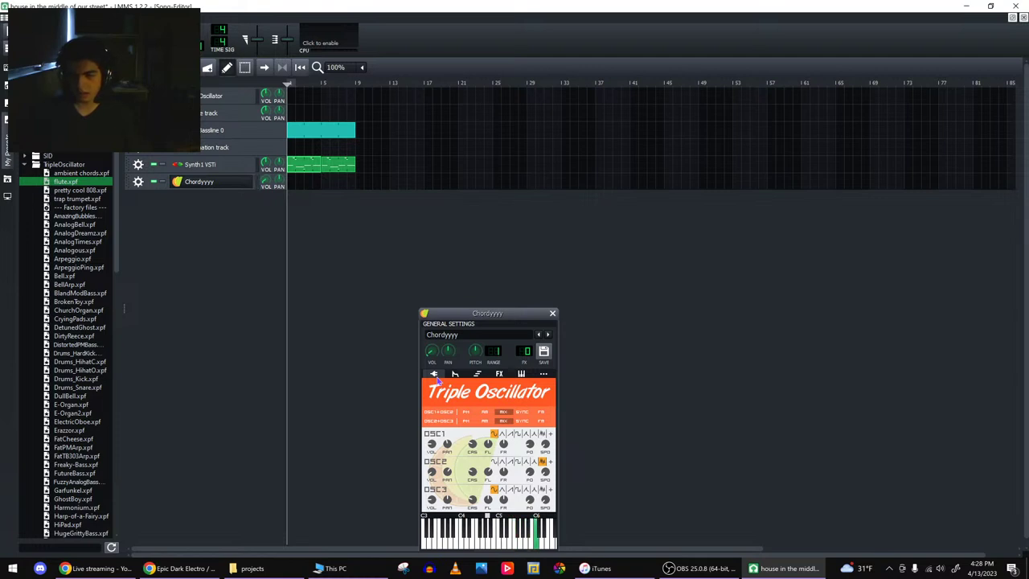
pyautogui.press('u')
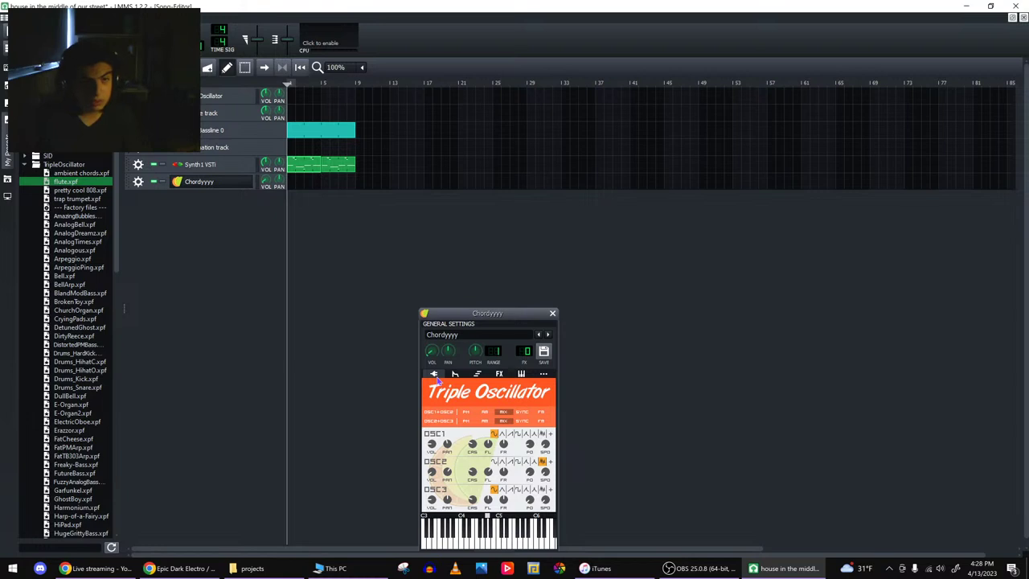
pyautogui.click(72, 198)
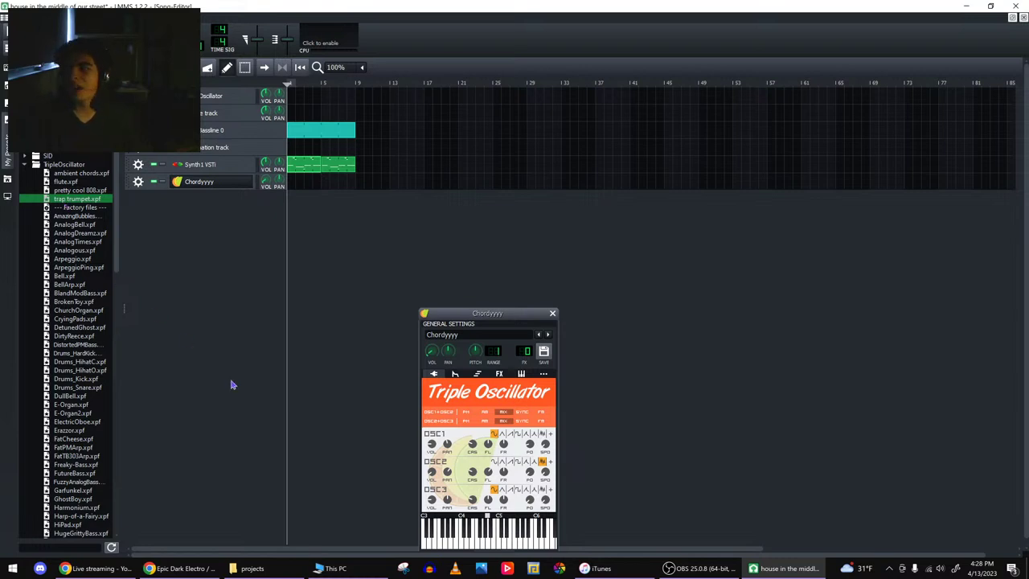
# - Open cool melody 03.mmpz from the projects folder in a second LMMS instance, discarding the recovery file
pyautogui.click(249, 569)
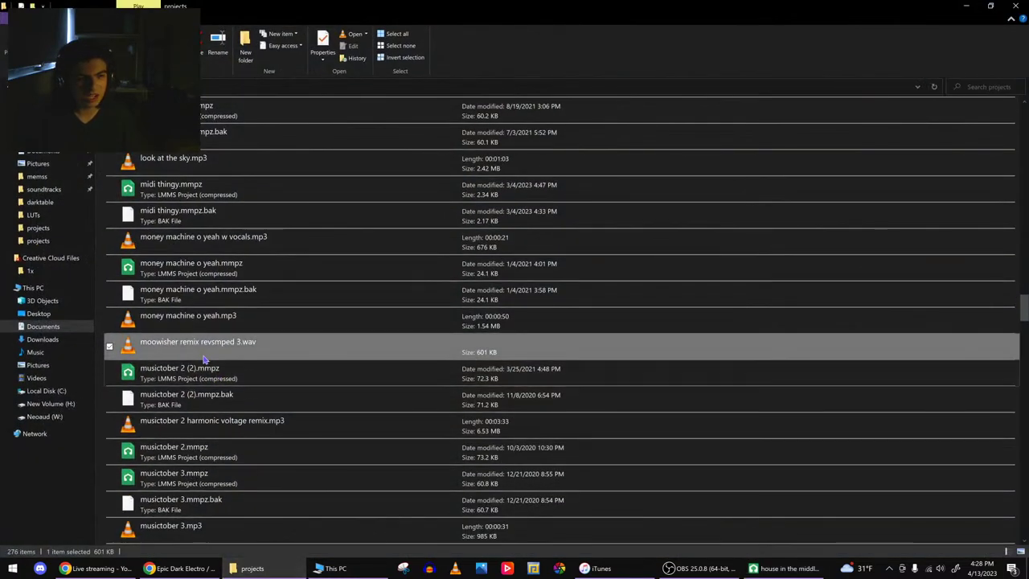
pyautogui.scroll(-3, 204, 360)
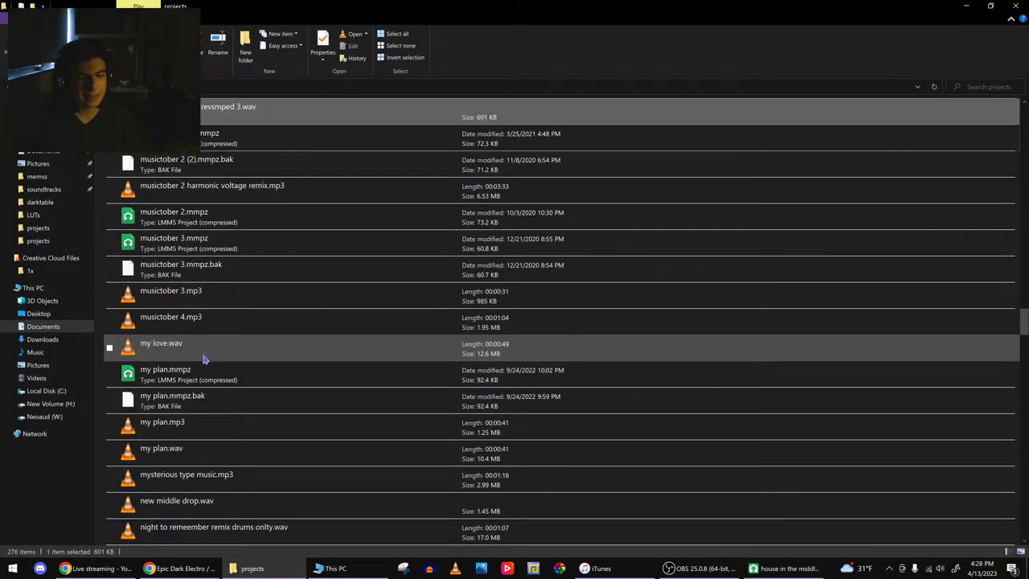
pyautogui.scroll(12, 204, 359)
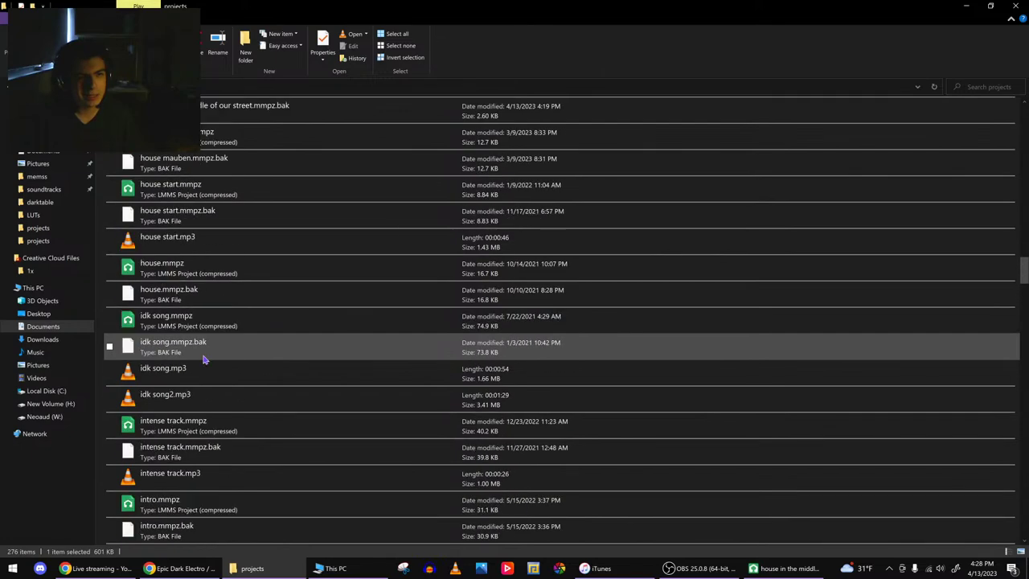
pyautogui.scroll(12, 204, 359)
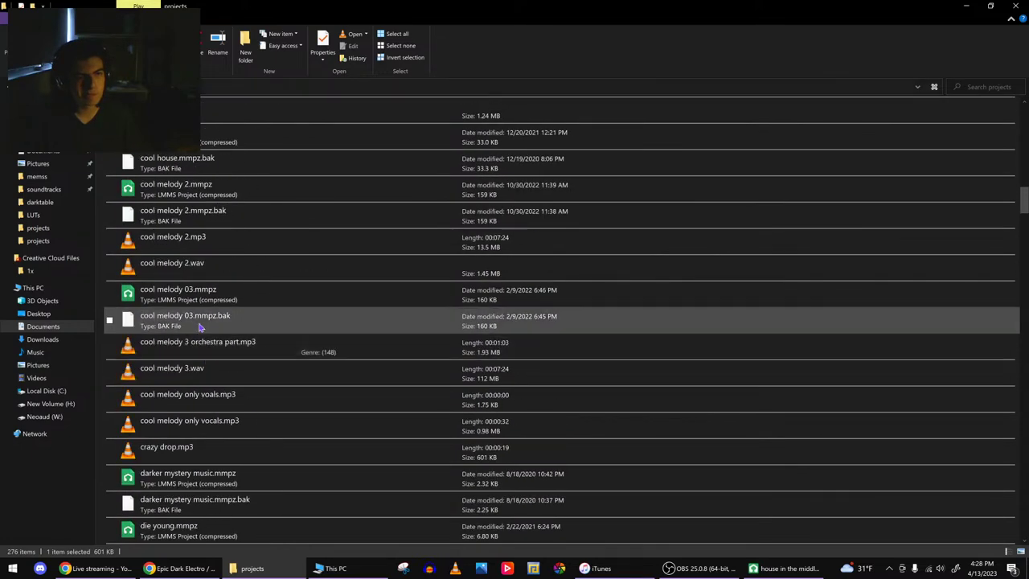
pyautogui.doubleClick(193, 294)
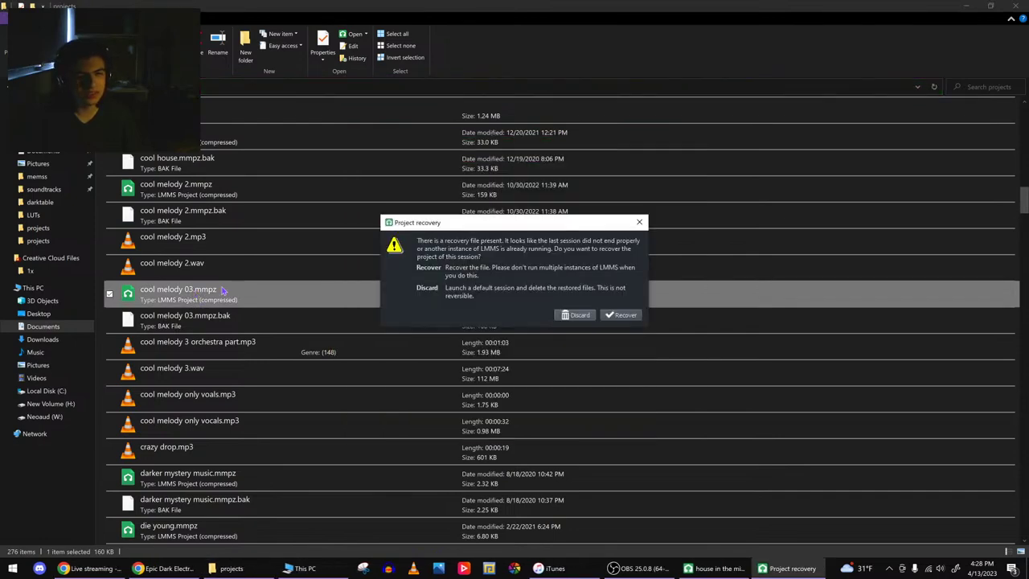
pyautogui.click(573, 315)
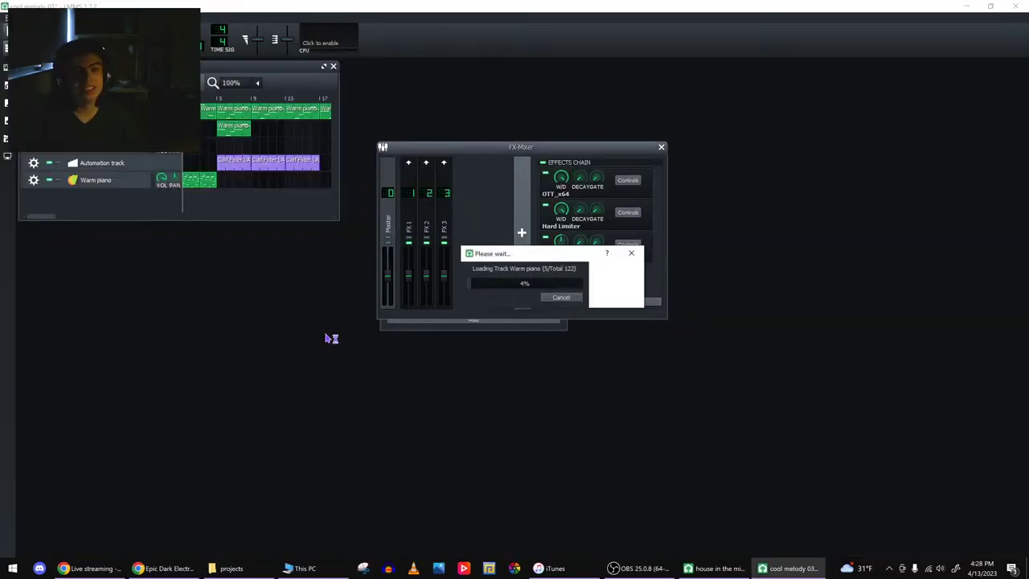
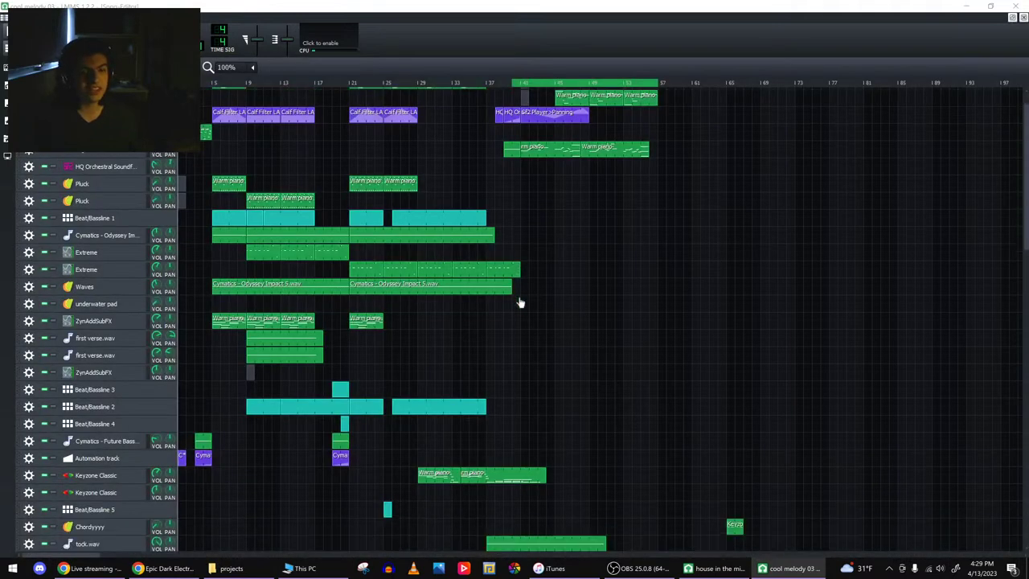
# - Look through the tracks of the cool melody 03 arrangement and play back its looped section
pyautogui.scroll(-10, 519, 298)
pyautogui.scroll(-15, 520, 303)
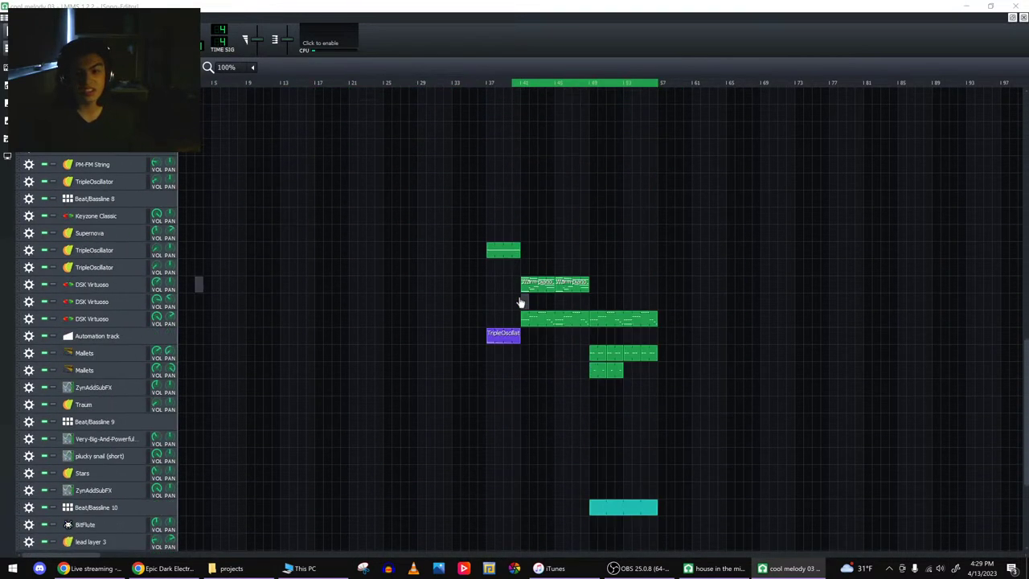
pyautogui.scroll(10, 519, 304)
pyautogui.scroll(10, 520, 304)
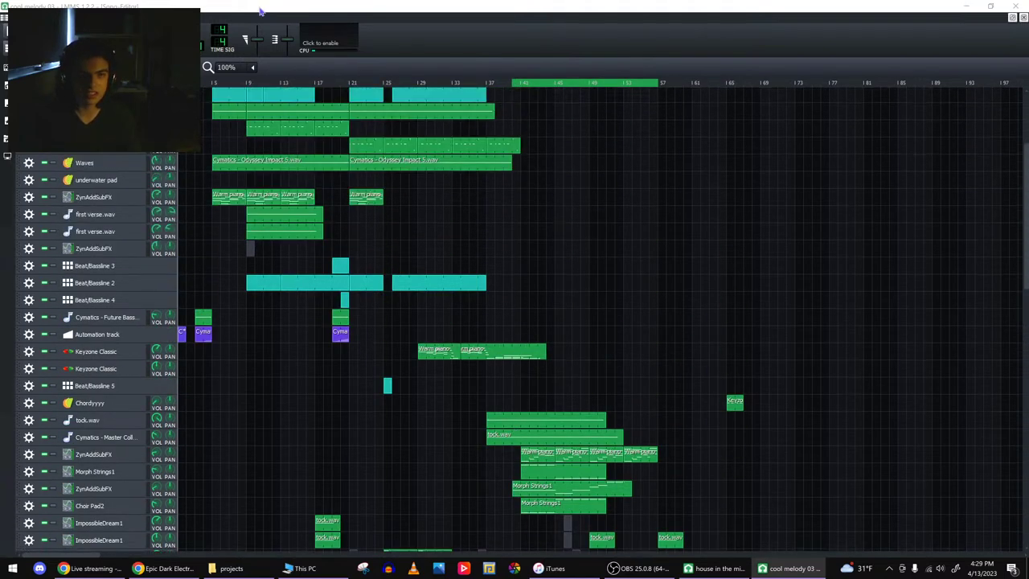
pyautogui.press('space')
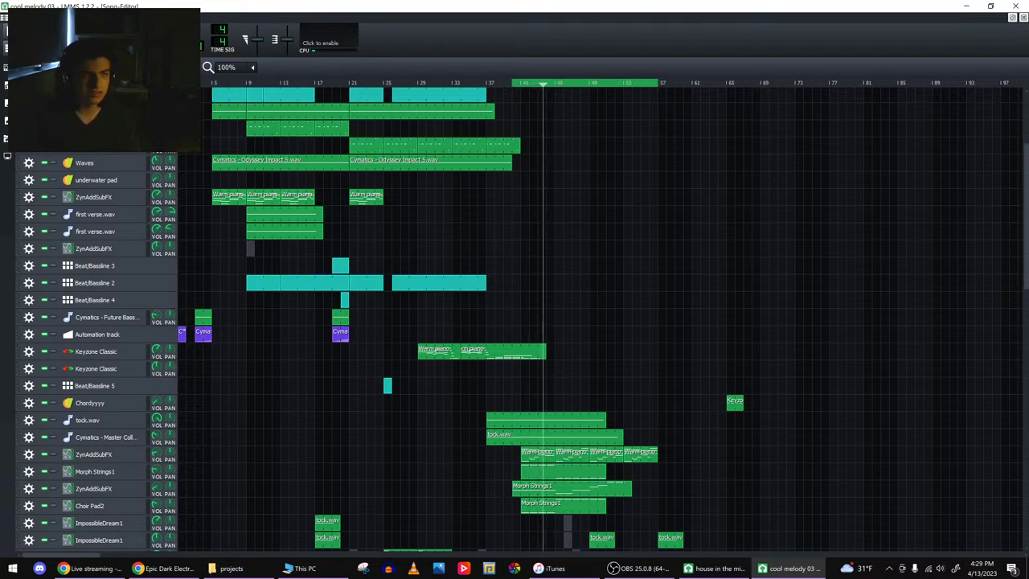
pyautogui.press('space')
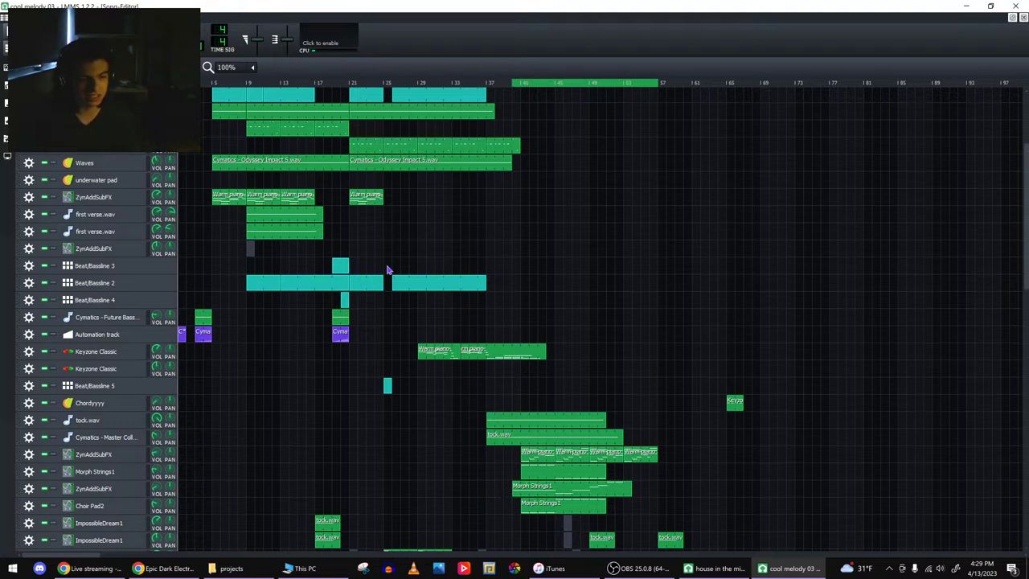
# - View the notes of the ZynAddSubFX track's second Warm piano pattern in the loop in the Piano-Roll and close it
pyautogui.scroll(-1, 550, 421)
pyautogui.doubleClick(554, 418)
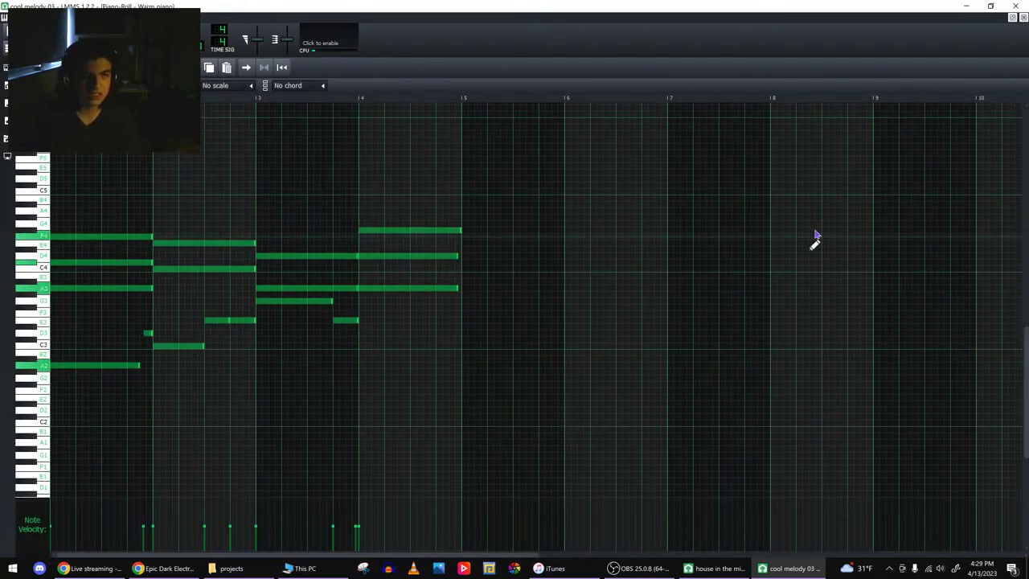
pyautogui.click(1023, 18)
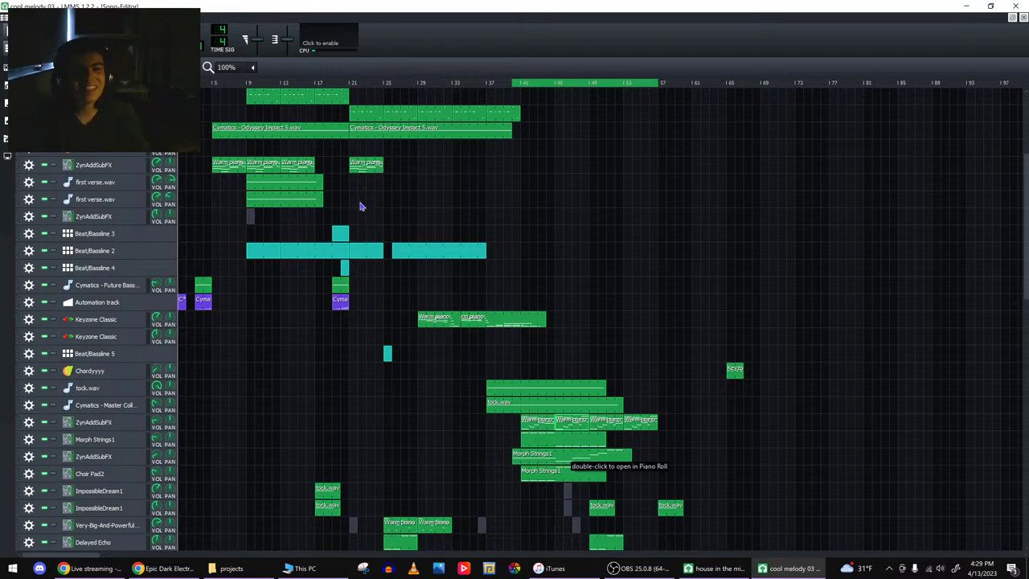
# - View the notes of the Extreme track's pattern in the Piano-Roll and close it
pyautogui.doubleClick(379, 122)
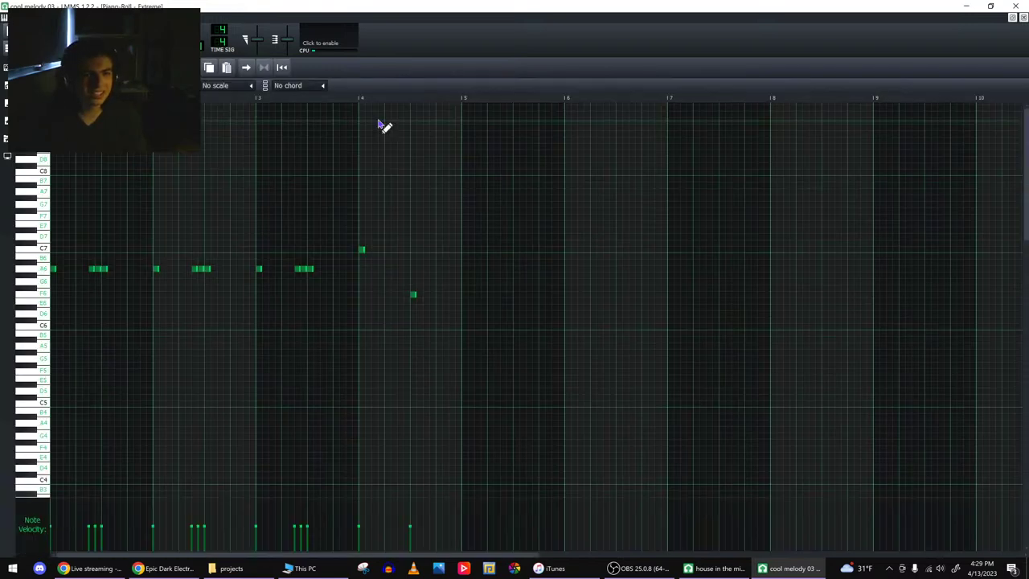
pyautogui.click(1022, 17)
# - Open cool melody 2.mmpz from the projects folder in LMMS, checking the live stream chat while it loads
pyautogui.click(231, 568)
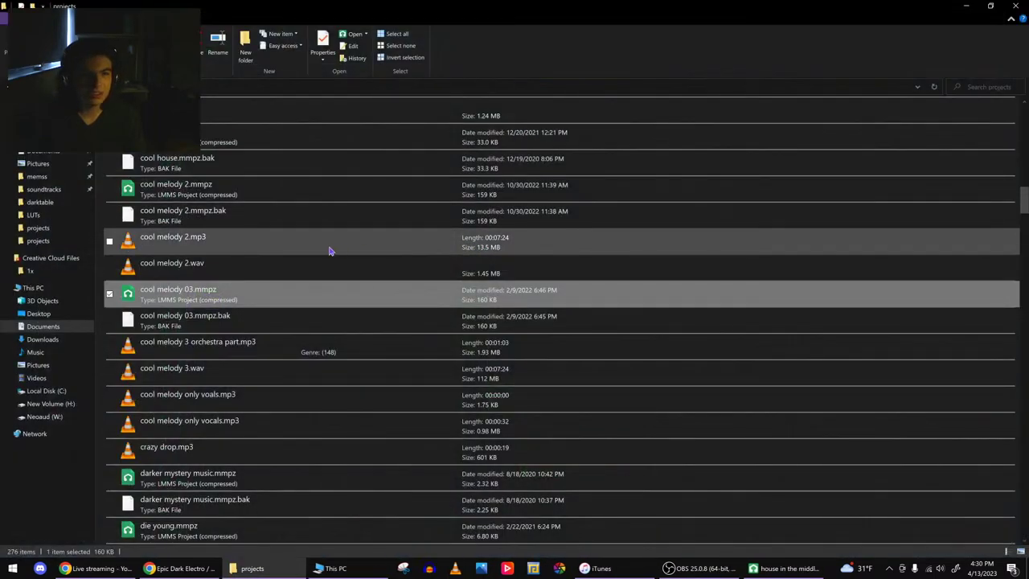
pyautogui.doubleClick(271, 200)
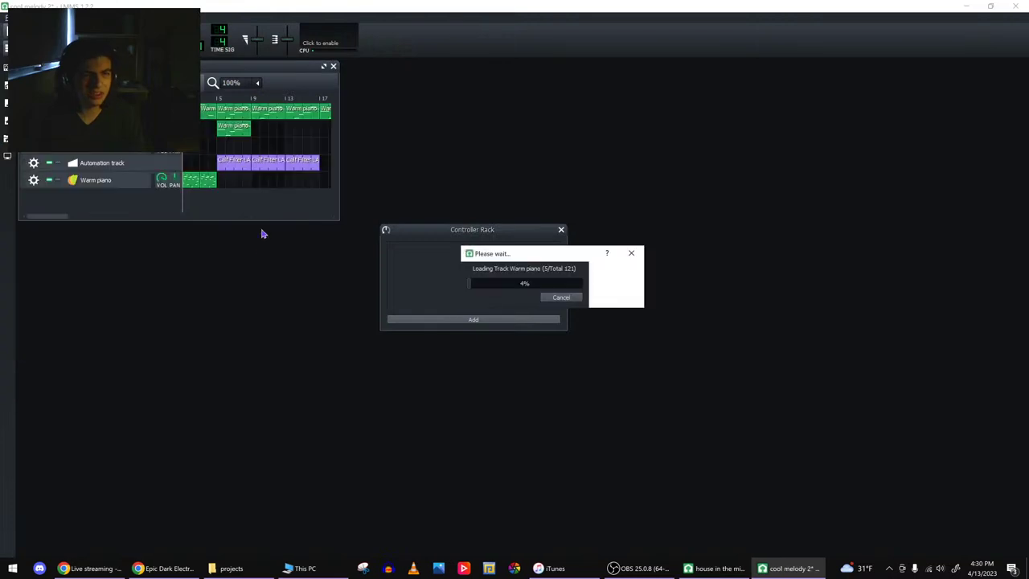
pyautogui.click(119, 572)
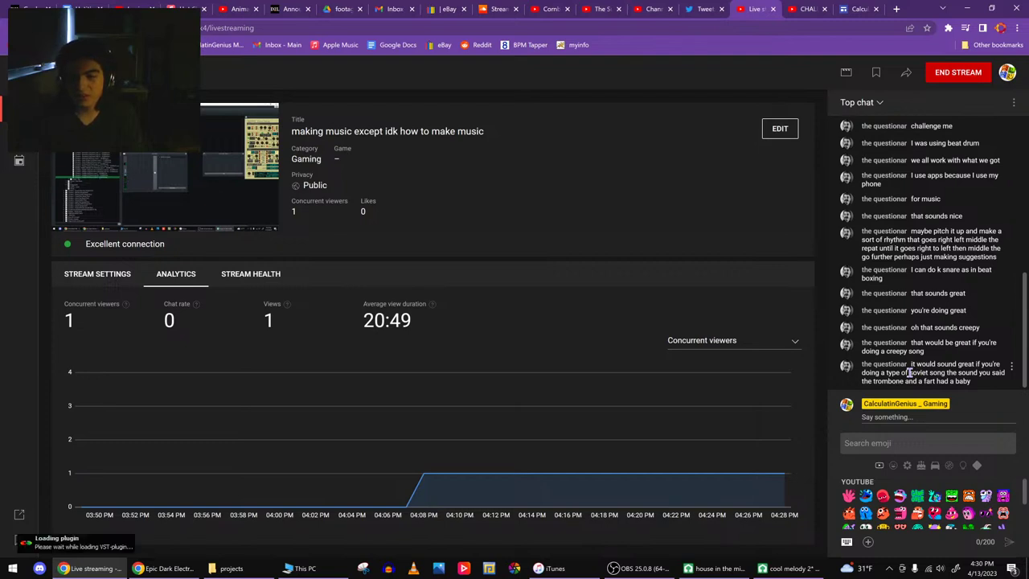
pyautogui.moveTo(813, 572)
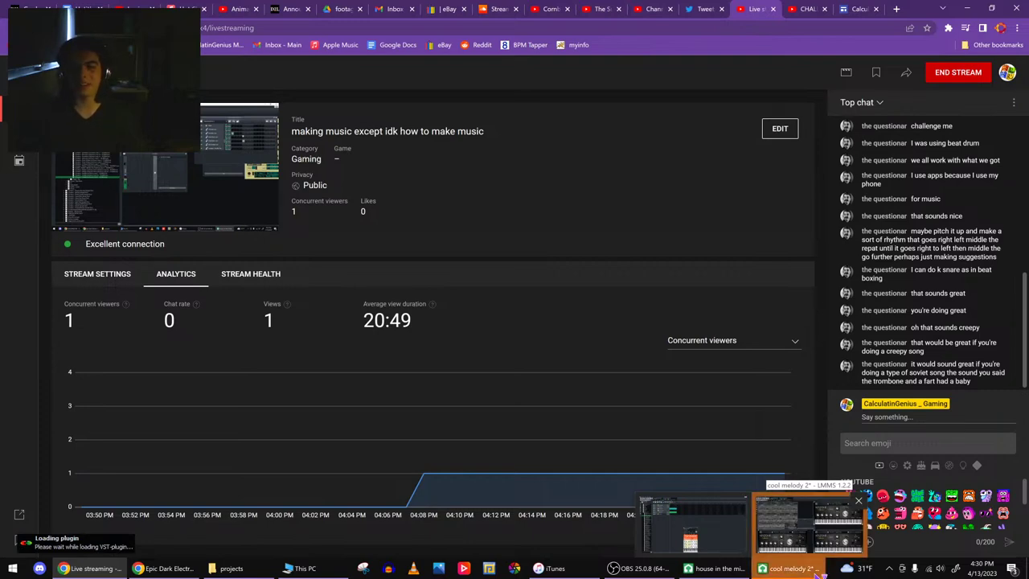
pyautogui.click(816, 573)
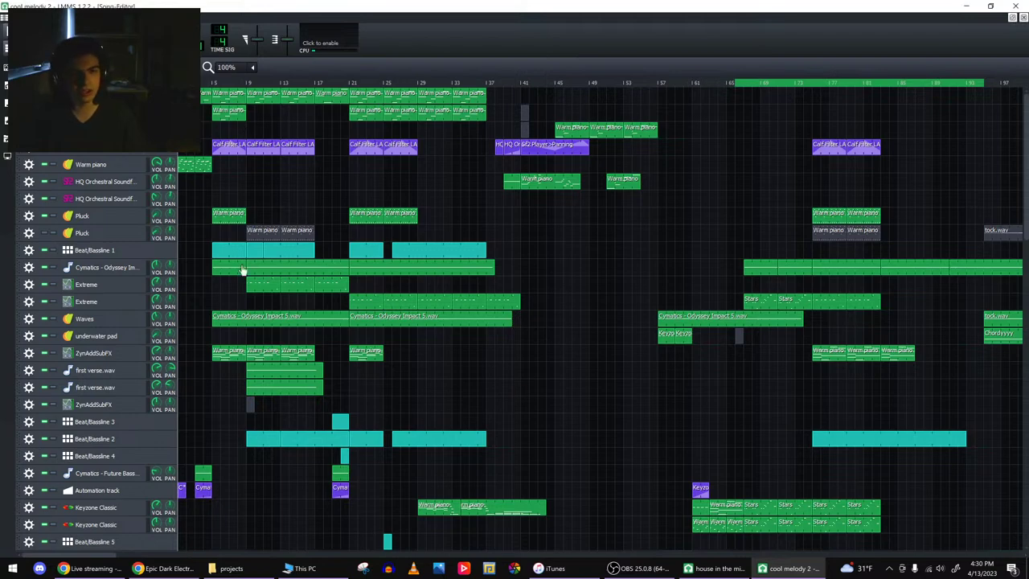
# - Look through the tracks of the cool melody 2 arrangement and play back its looped section
pyautogui.scroll(-10, 508, 359)
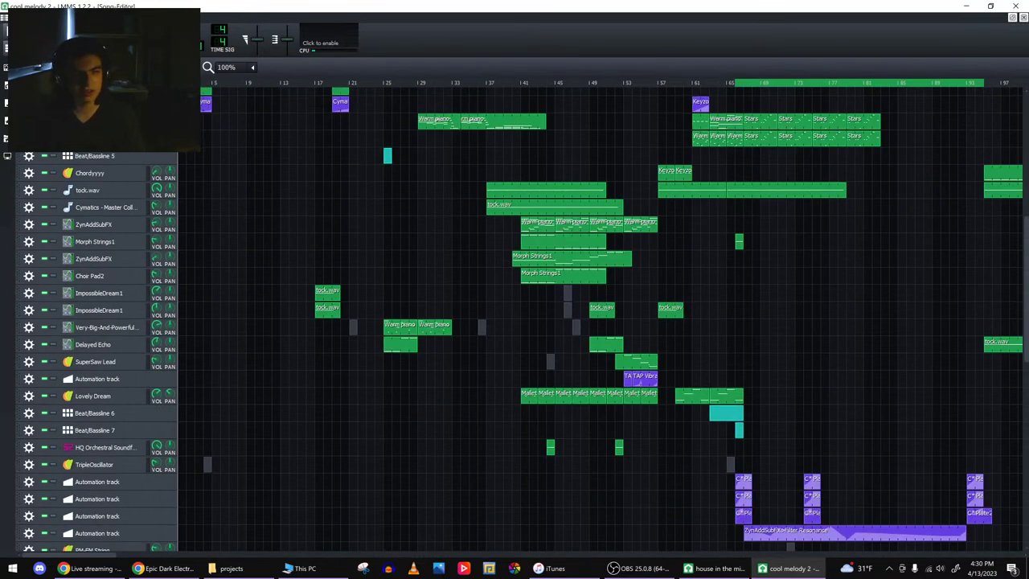
pyautogui.press('space')
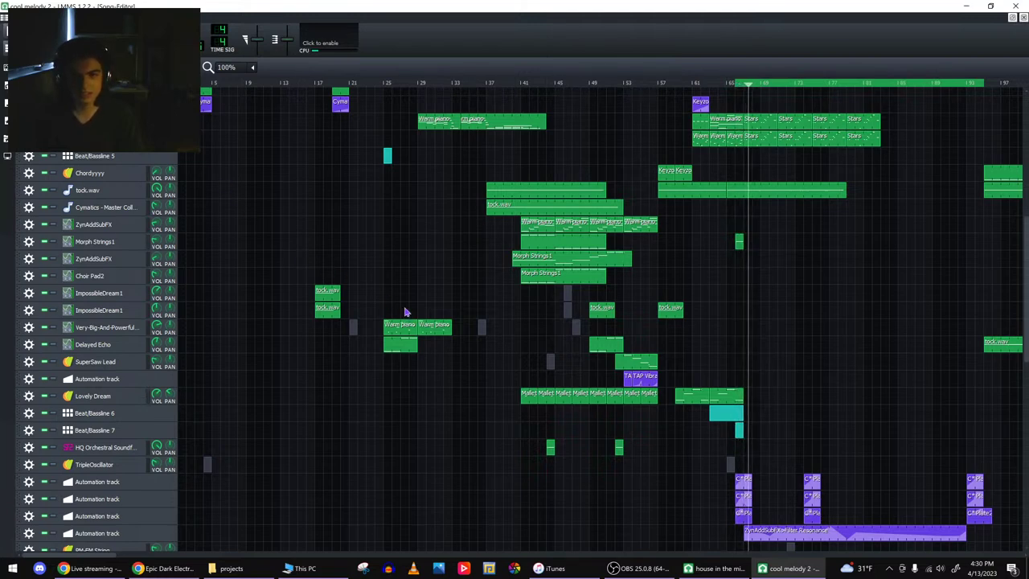
pyautogui.scroll(10, 506, 325)
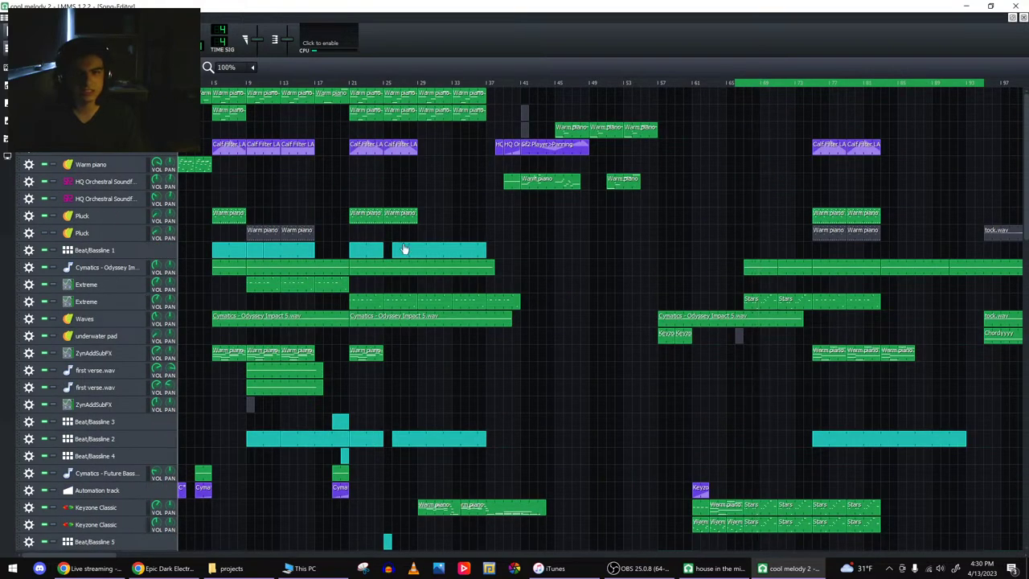
pyautogui.scroll(-5, 716, 374)
pyautogui.scroll(-10, 718, 377)
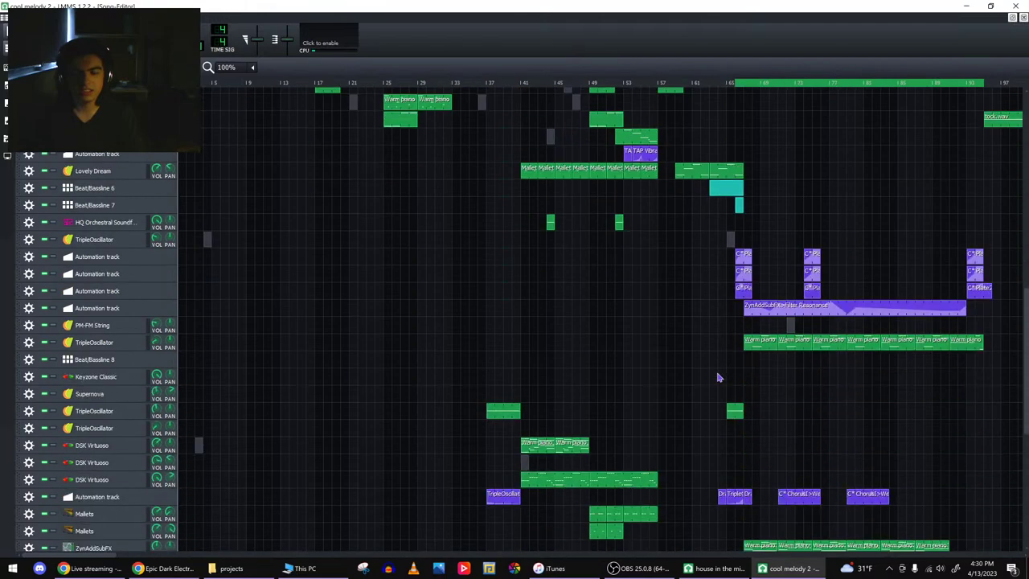
pyautogui.scroll(-8, 719, 377)
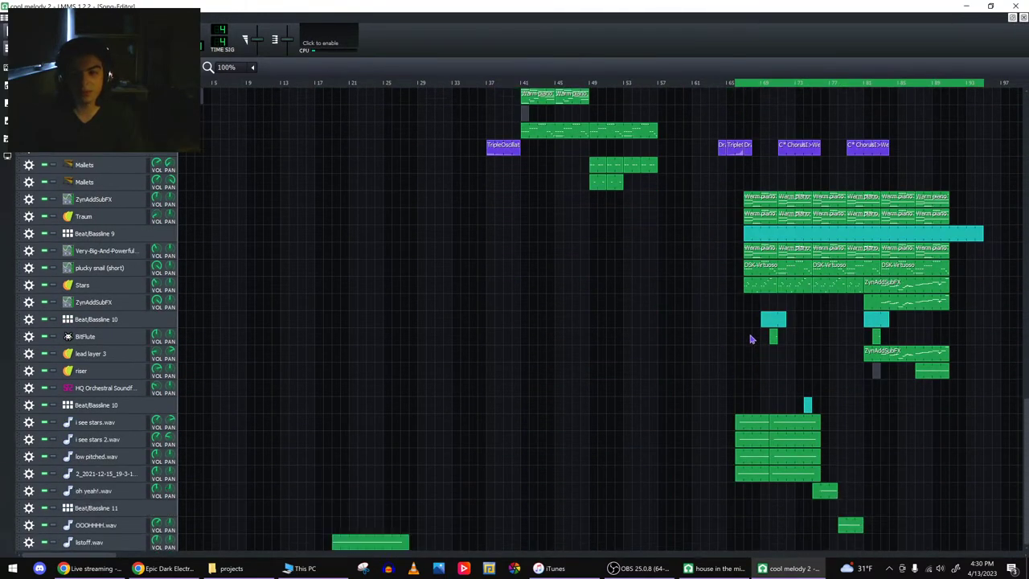
# - View the looped section's Warm piano patterns on the Very-Big-And-Powerful, Traum and ZynAddSubFX tracks in the Piano-Roll, closing each one
pyautogui.doubleClick(781, 254)
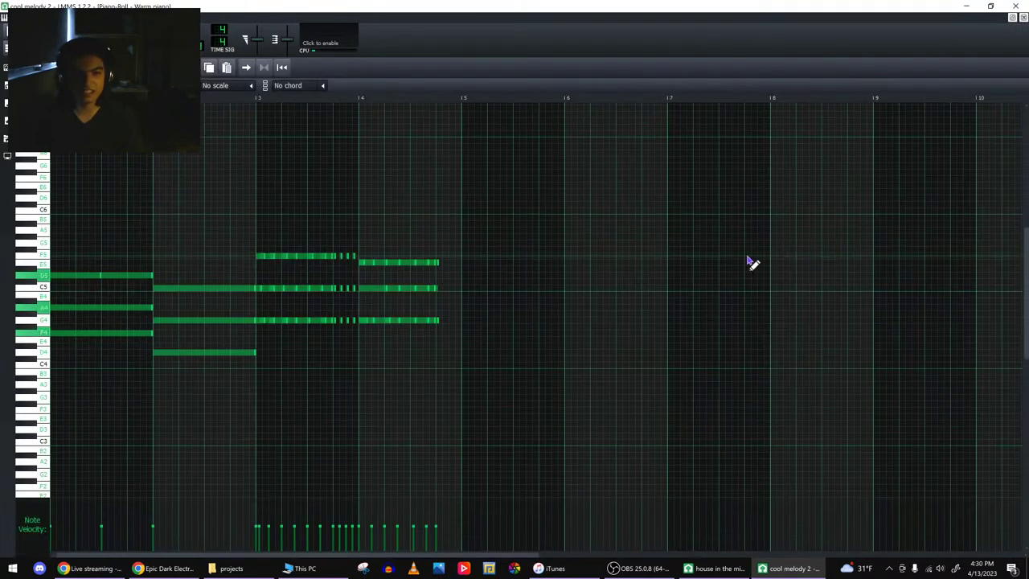
pyautogui.click(1024, 17)
pyautogui.doubleClick(804, 218)
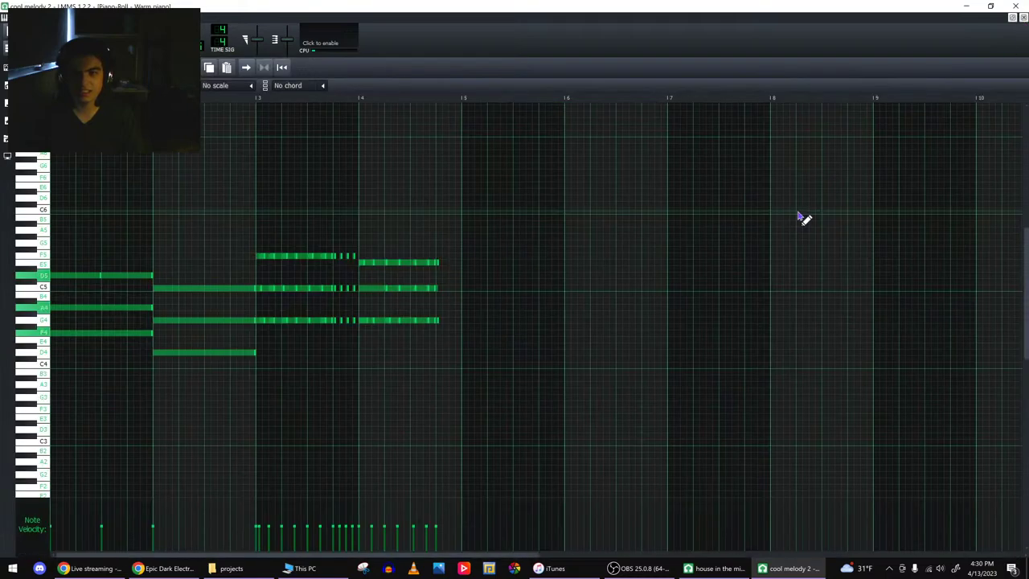
pyautogui.click(1024, 18)
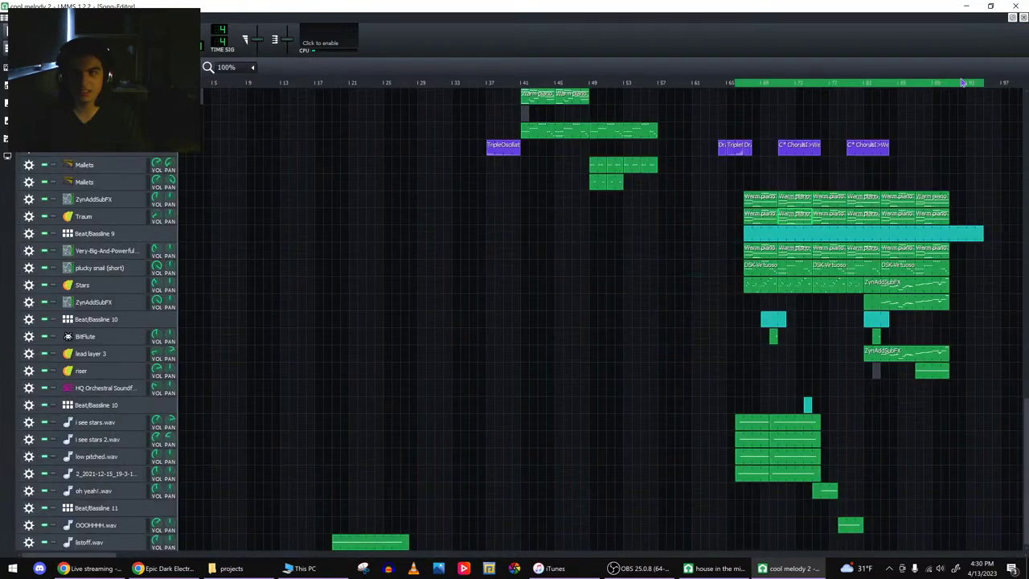
pyautogui.doubleClick(805, 196)
pyautogui.click(1023, 18)
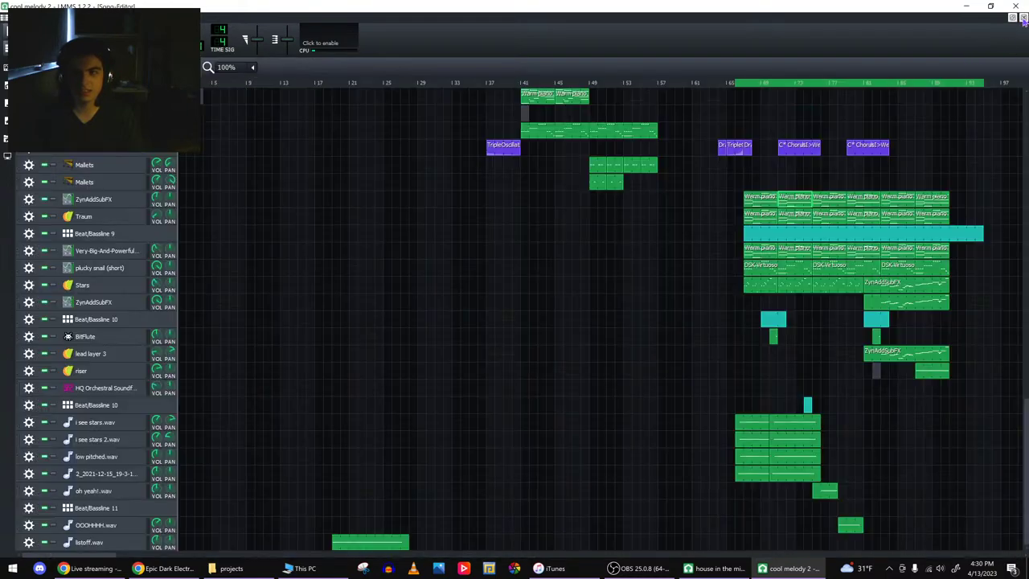
pyautogui.doubleClick(791, 211)
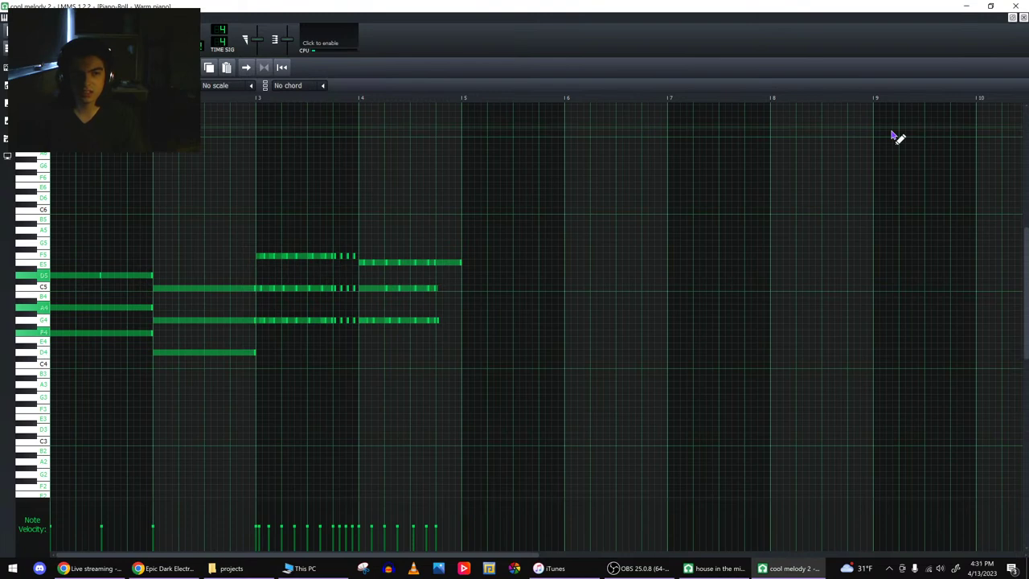
pyautogui.click(1023, 18)
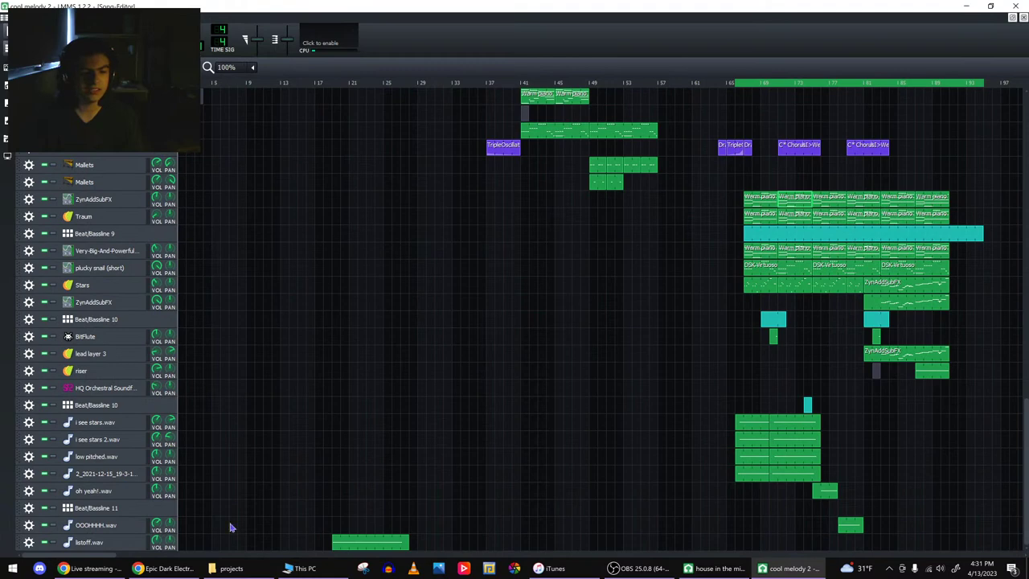
pyautogui.moveTo(68, 550); pyautogui.dragTo(358, 484)
pyautogui.doubleClick(232, 197)
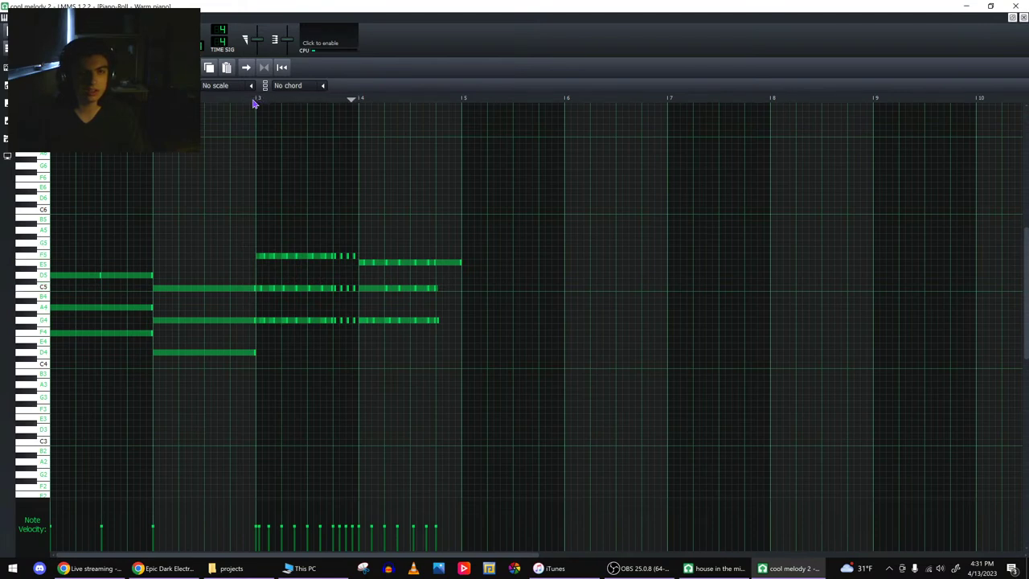
pyautogui.click(1023, 17)
# - Play back the arrangement from about bar 129, where the DSK Virtuoso track's Choir Pad2 patterns begin
pyautogui.scroll(5, 828, 243)
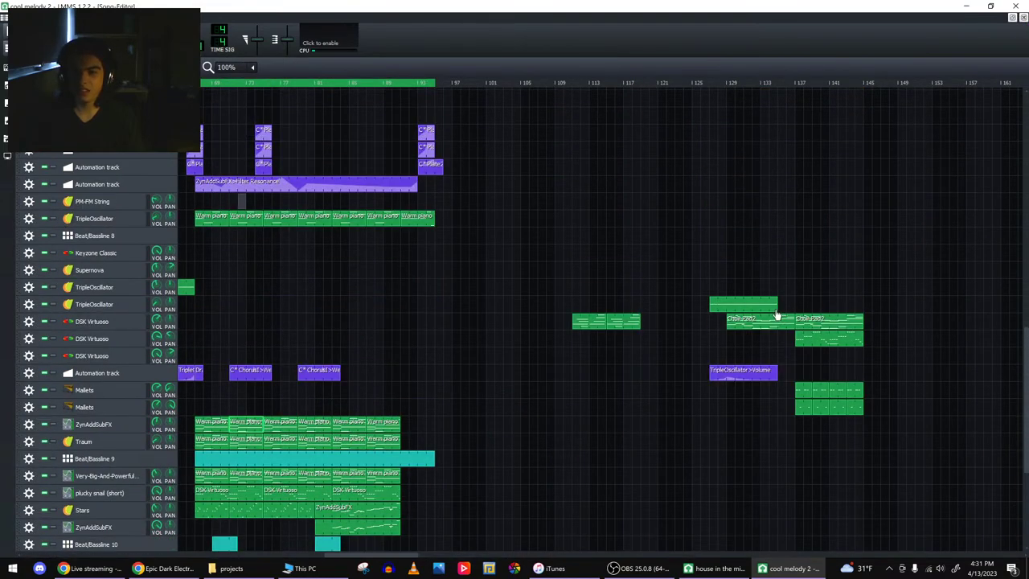
pyautogui.scroll(-5, 777, 316)
pyautogui.click(726, 85)
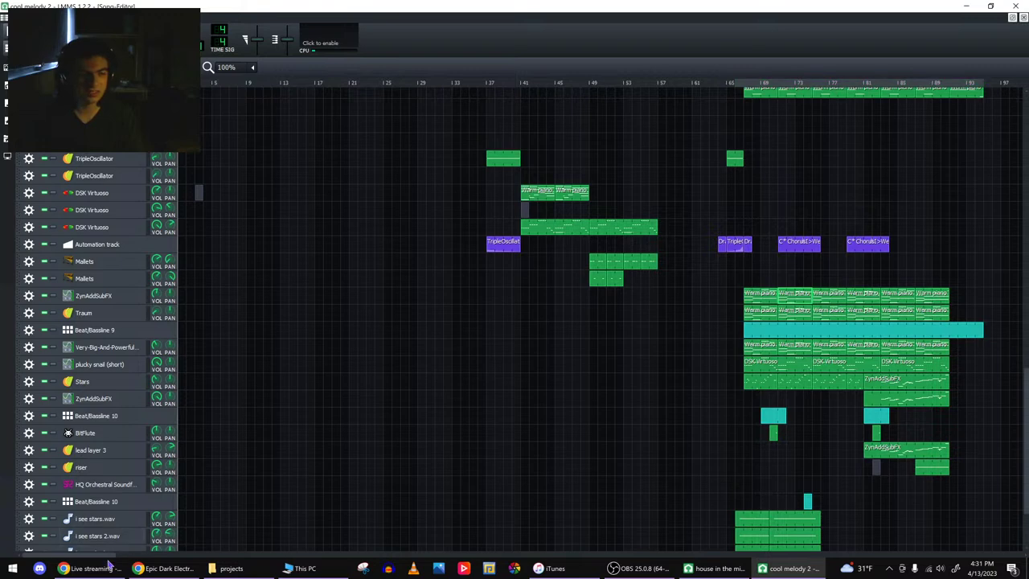
# - Play back the PM-FM String section from about bar 166, look over its tracks and stop playback
pyautogui.moveTo(109, 556); pyautogui.dragTo(695, 555)
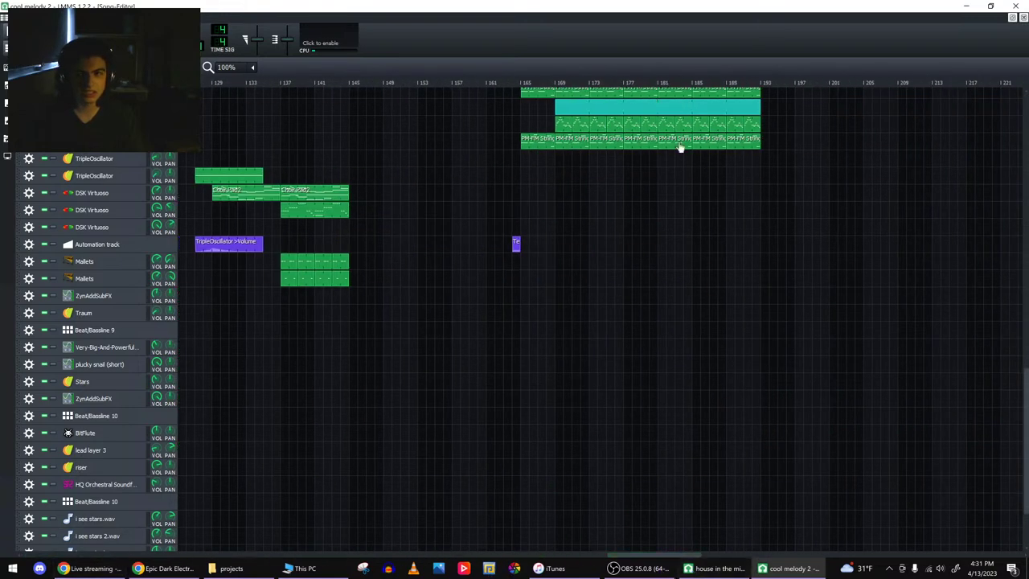
pyautogui.click(529, 83)
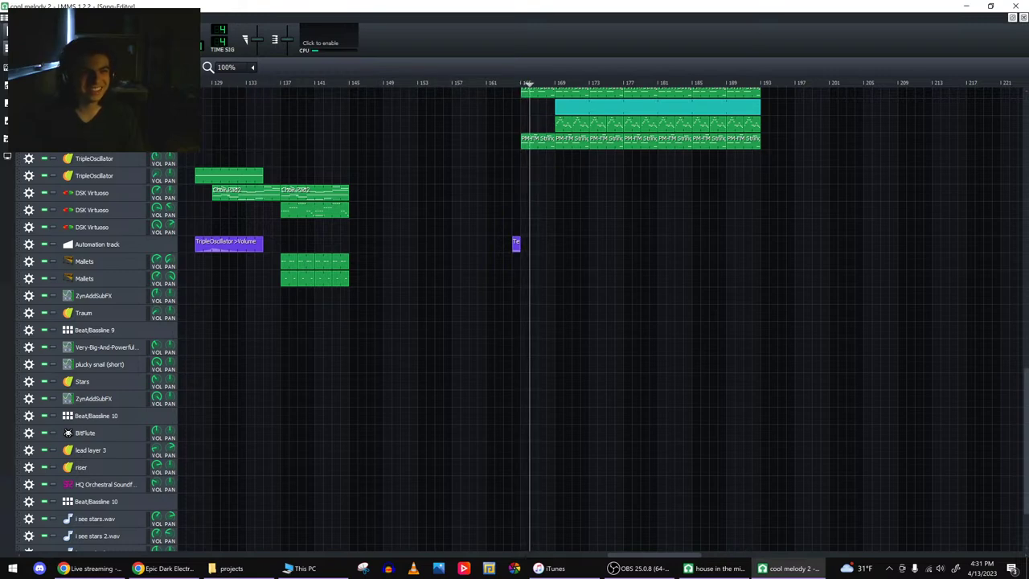
pyautogui.scroll(3, 549, 379)
pyautogui.scroll(3, 606, 413)
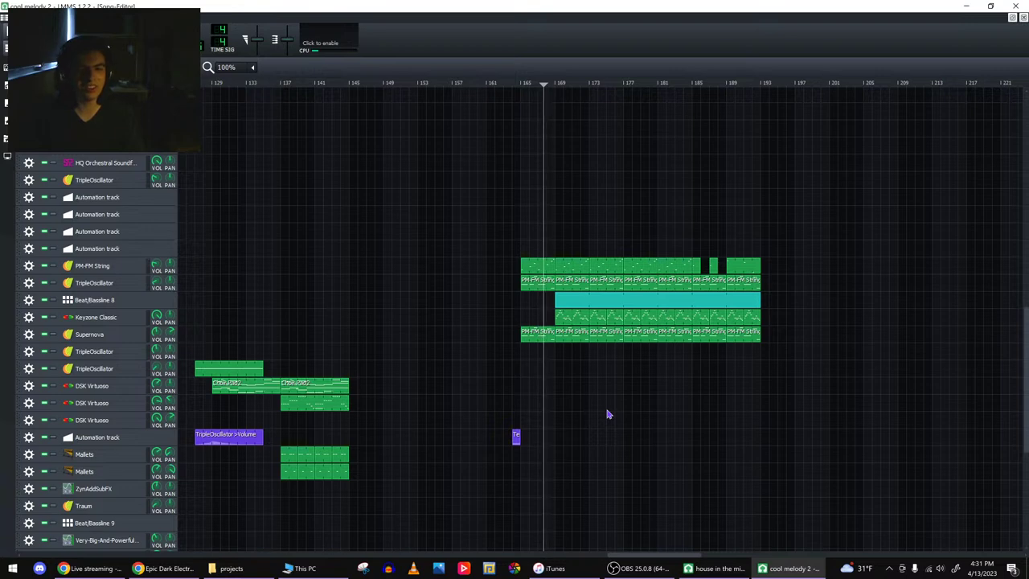
pyautogui.scroll(-3, 607, 414)
pyautogui.scroll(-3, 607, 414)
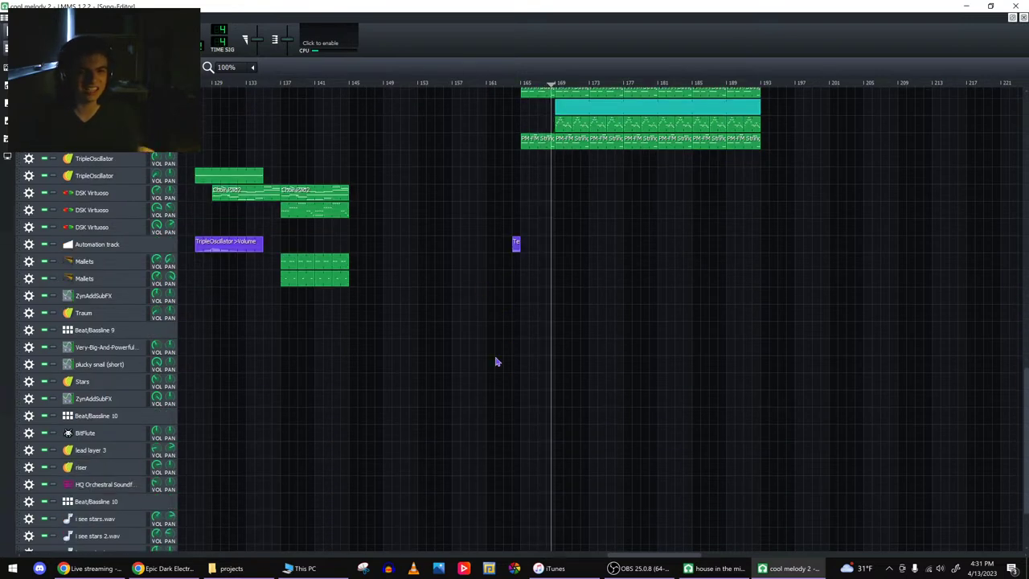
pyautogui.scroll(6, 497, 362)
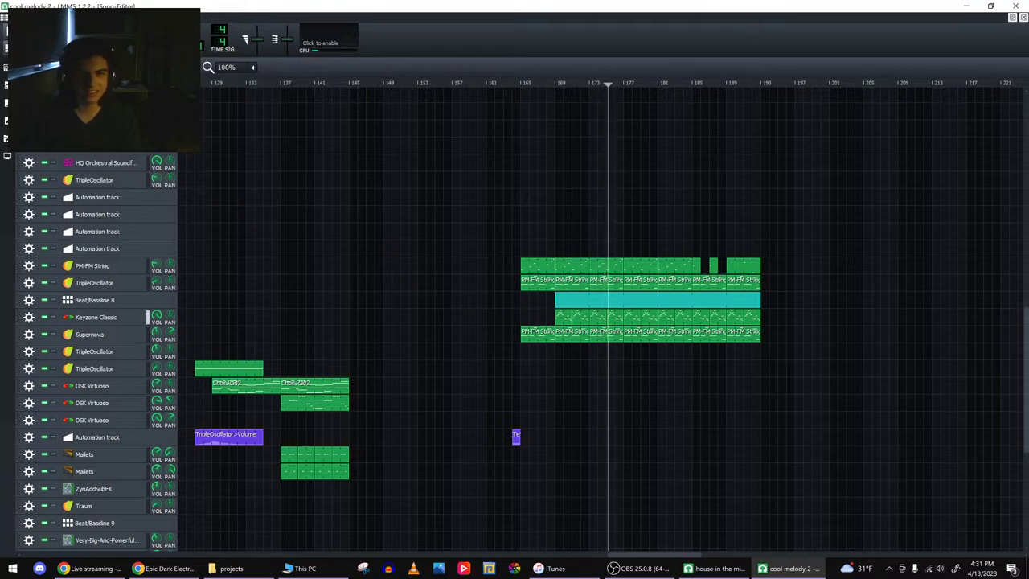
pyautogui.press('space')
# - Look over the upper tracks in the earlier part of the arrangement, around bars 13 to 105
pyautogui.moveTo(104, 554)
pyautogui.mouseDown()
pyautogui.moveTo(341, 548)
pyautogui.moveTo(120, 555)
pyautogui.mouseUp()
pyautogui.scroll(3, 446, 437)
pyautogui.scroll(10, 447, 437)
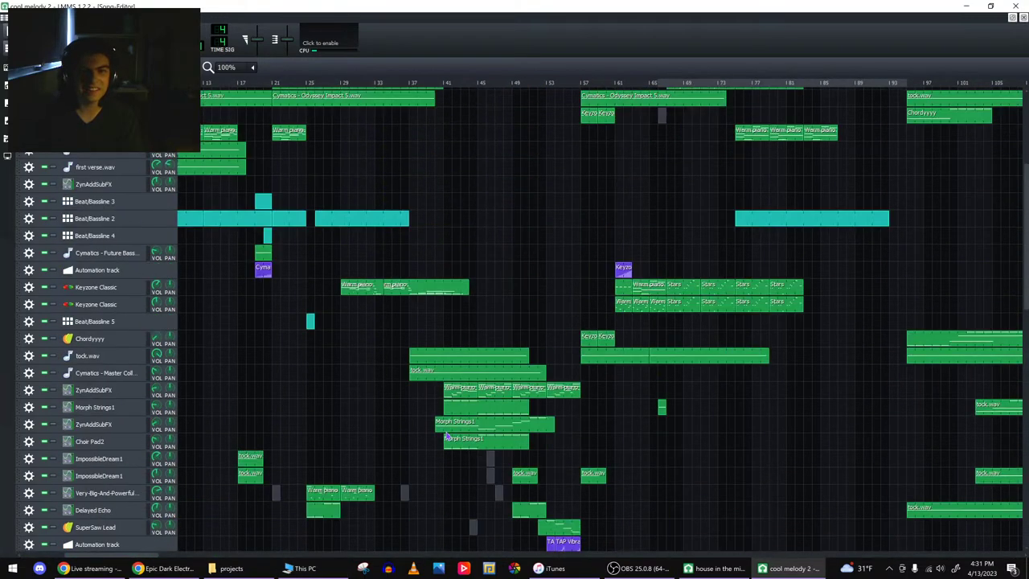
# - Look through the cool melody 2 arrangement and view the notes of the Keyzone Classic track's Warm piano pattern in the piano roll
pyautogui.scroll(-15, 447, 436)
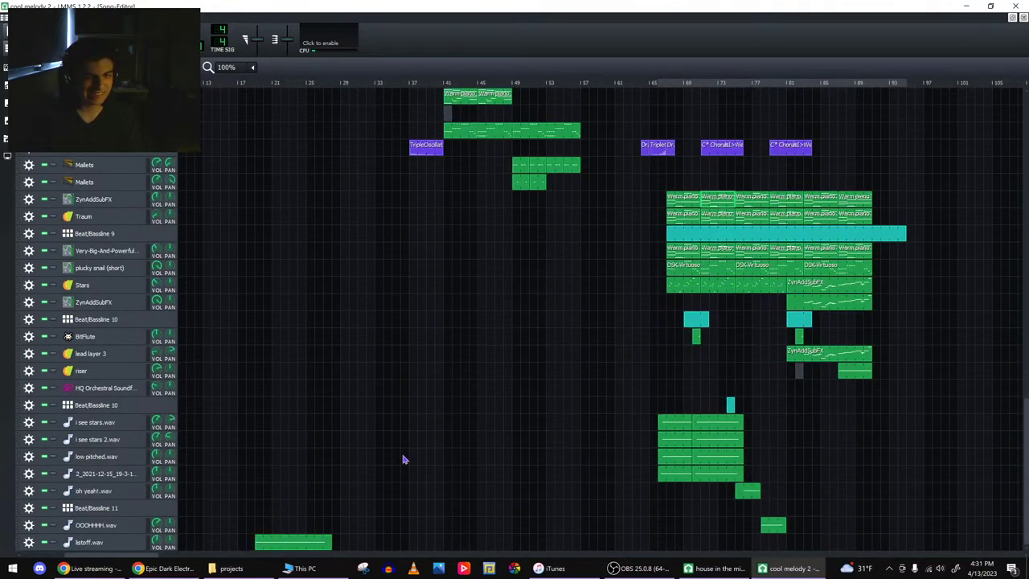
pyautogui.scroll(20, 404, 460)
pyautogui.scroll(2, 405, 459)
pyautogui.doubleClick(362, 426)
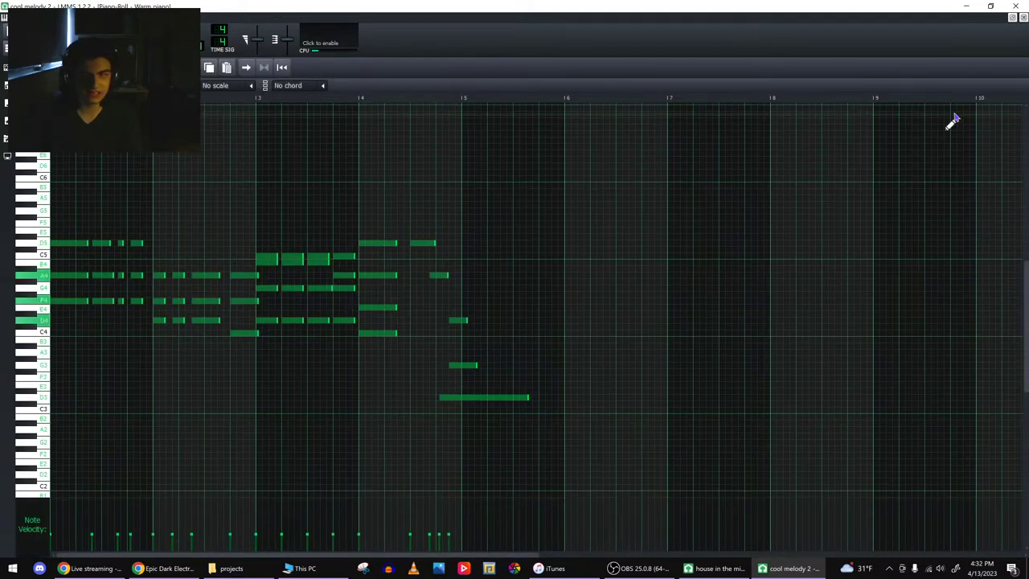
pyautogui.click(1024, 19)
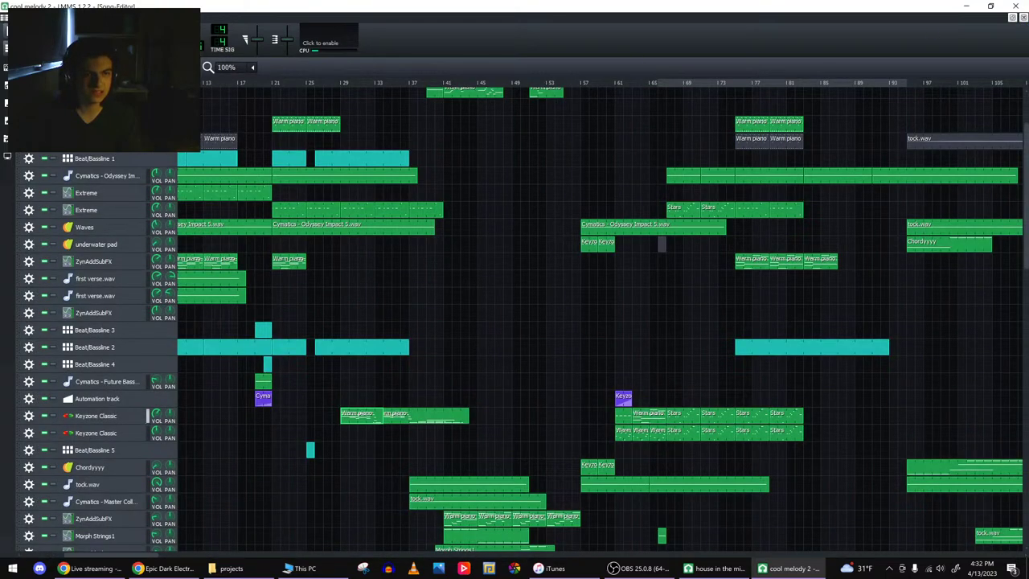
# - View the notes of the upper Pluck track's pattern at around bar 75, and return to the song arrangement
pyautogui.doubleClick(741, 129)
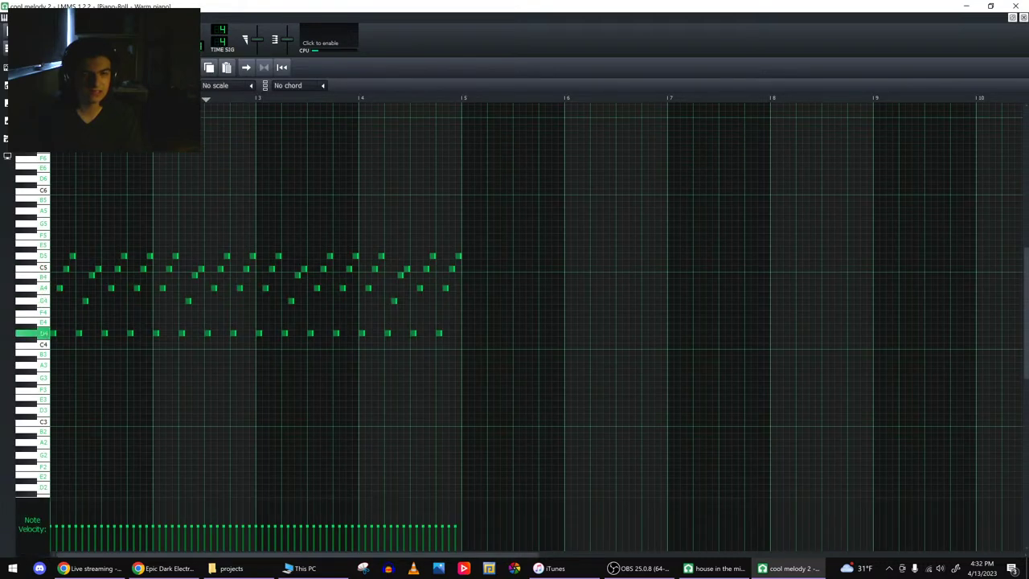
pyautogui.click(1022, 17)
pyautogui.scroll(3, 556, 257)
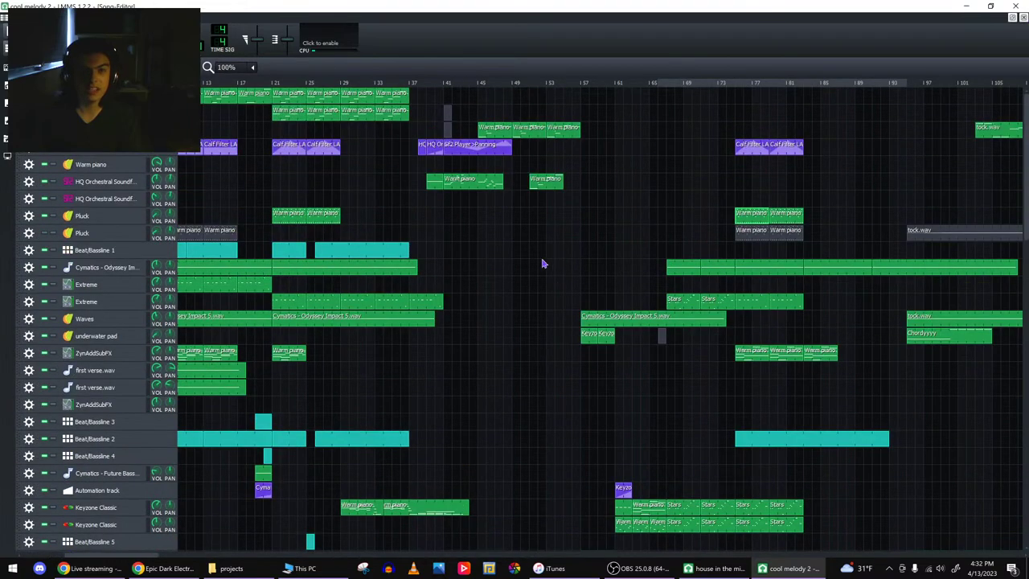
pyautogui.hscroll(-2, 599, 313)
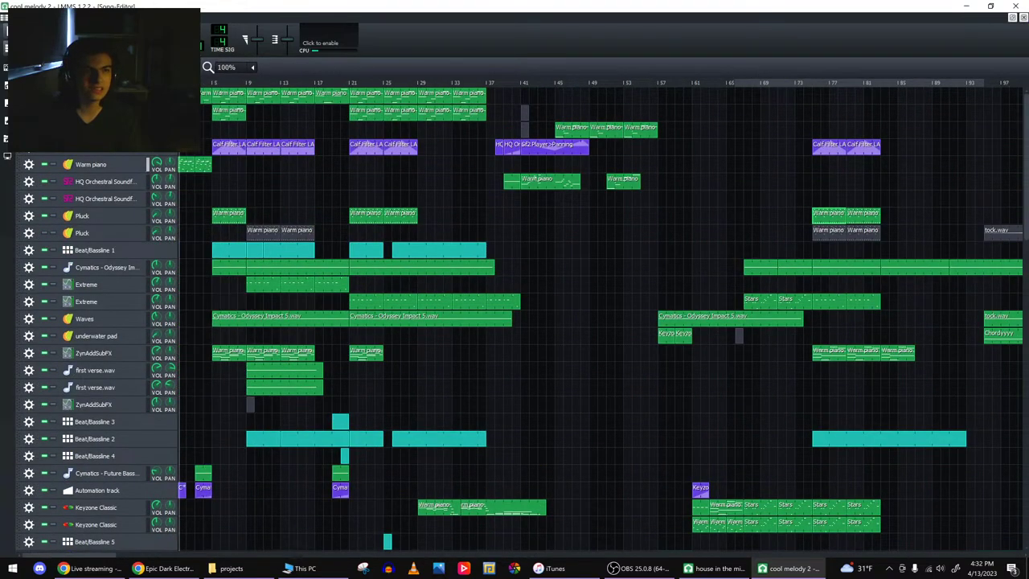
# - Set the tempo to 82 and listen to the cool melody 2 song from around bar 5
pyautogui.click(209, 84)
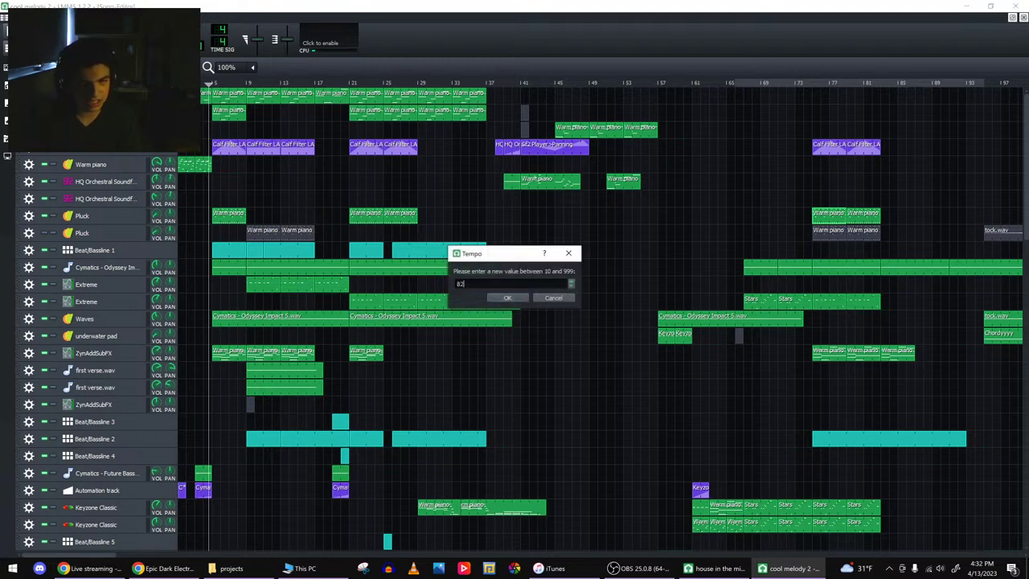
pyautogui.write('82')
pyautogui.press('Return')
pyautogui.press('space')
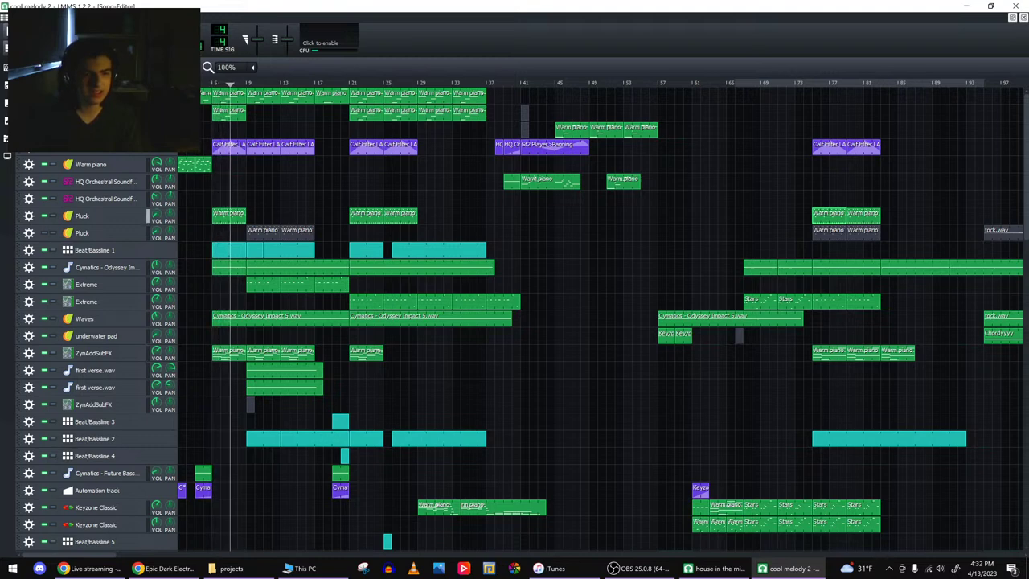
pyautogui.press('space')
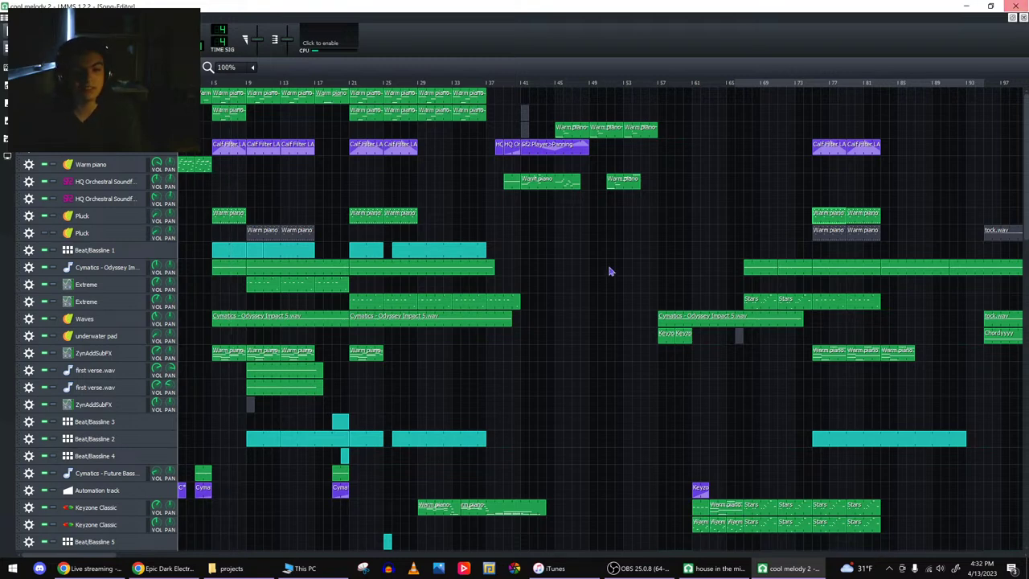
# - Play the cool melody 2 song from around bar 39 and close the project
pyautogui.scroll(-10, 590, 370)
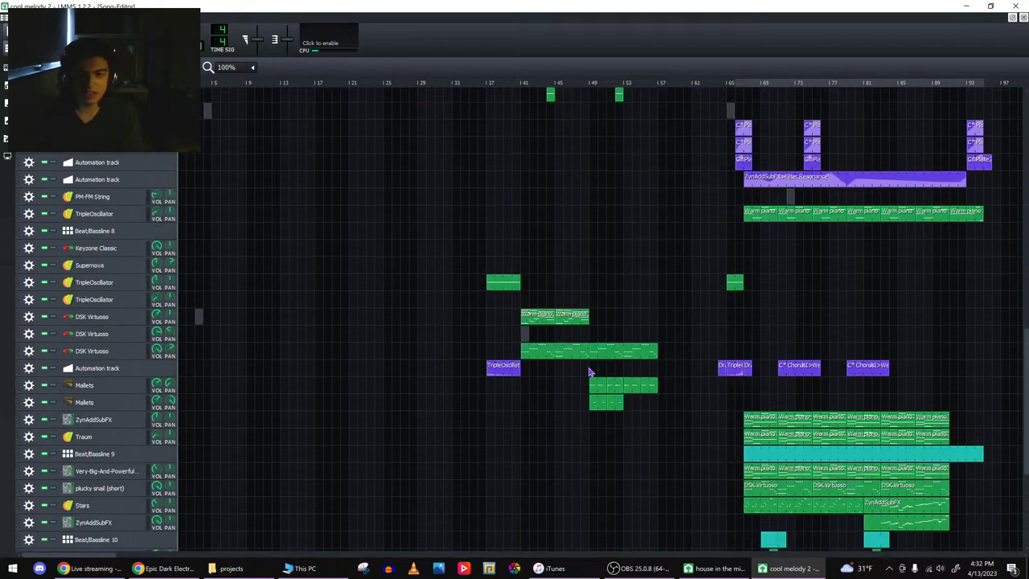
pyautogui.scroll(8, 588, 372)
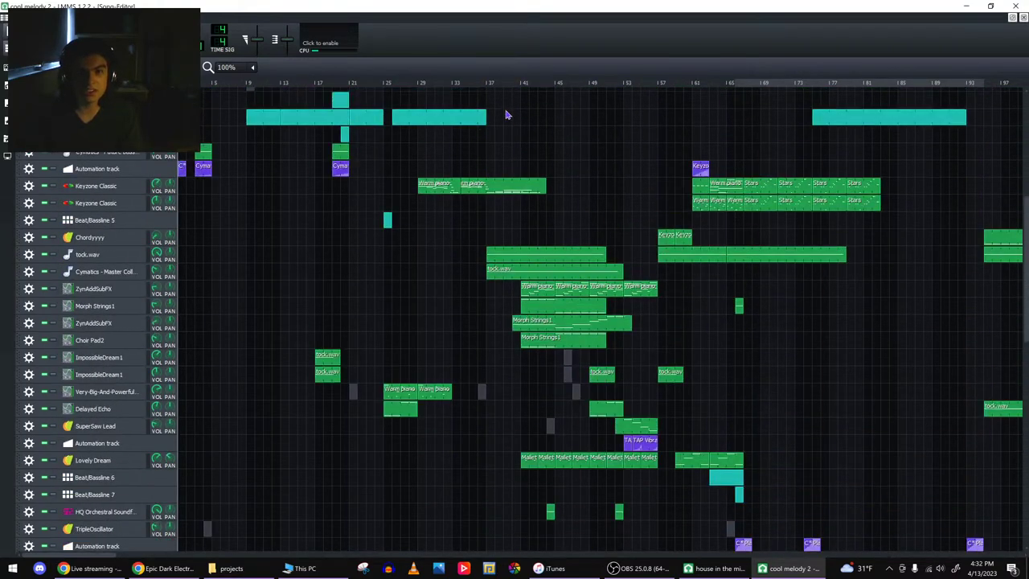
pyautogui.click(507, 84)
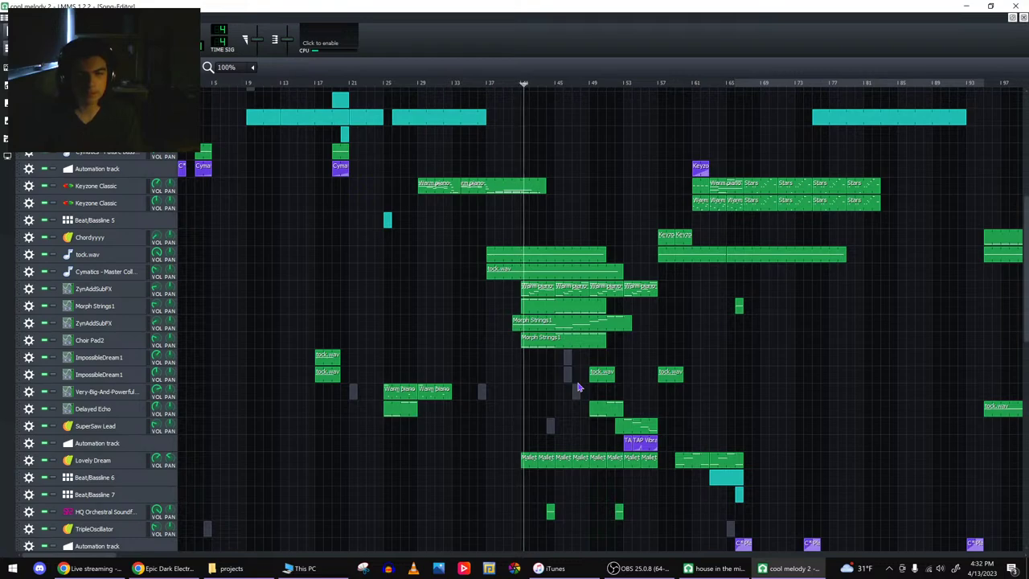
pyautogui.press('space')
pyautogui.click(1015, 5)
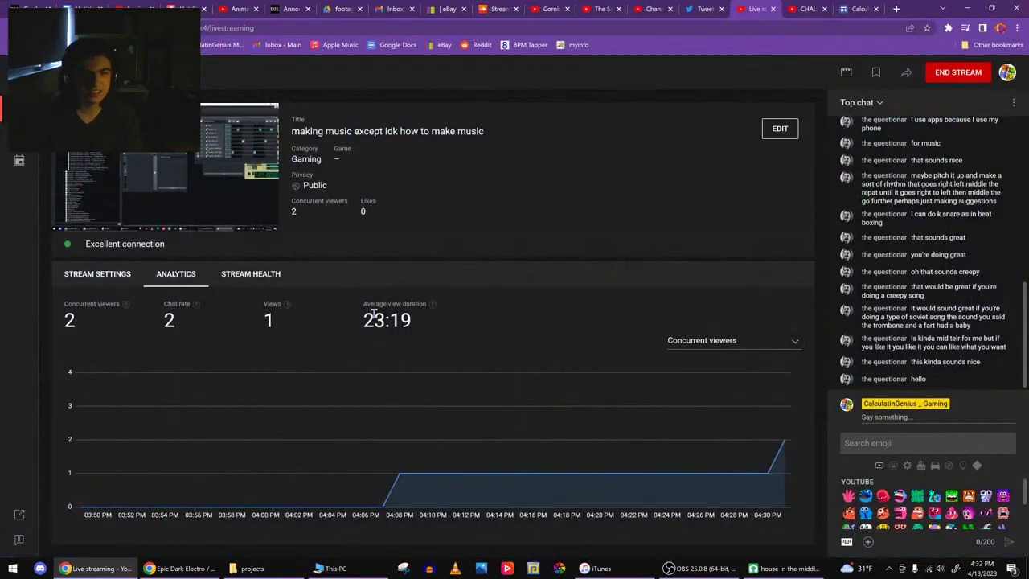
# - Switch to the projects folder and browse its saved LMMS project files
pyautogui.click(255, 569)
pyautogui.scroll(1, 225, 229)
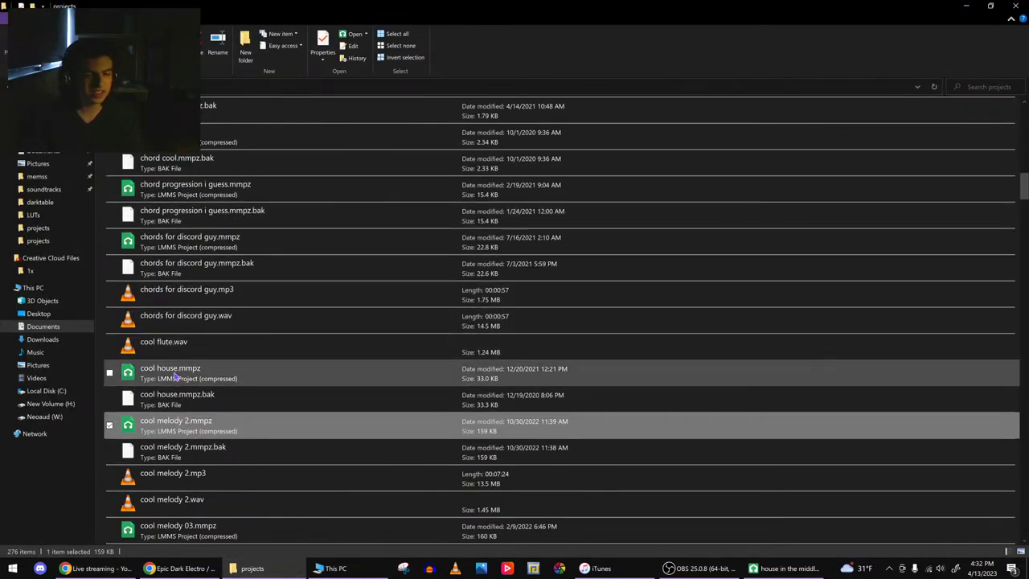
pyautogui.scroll(10, 175, 374)
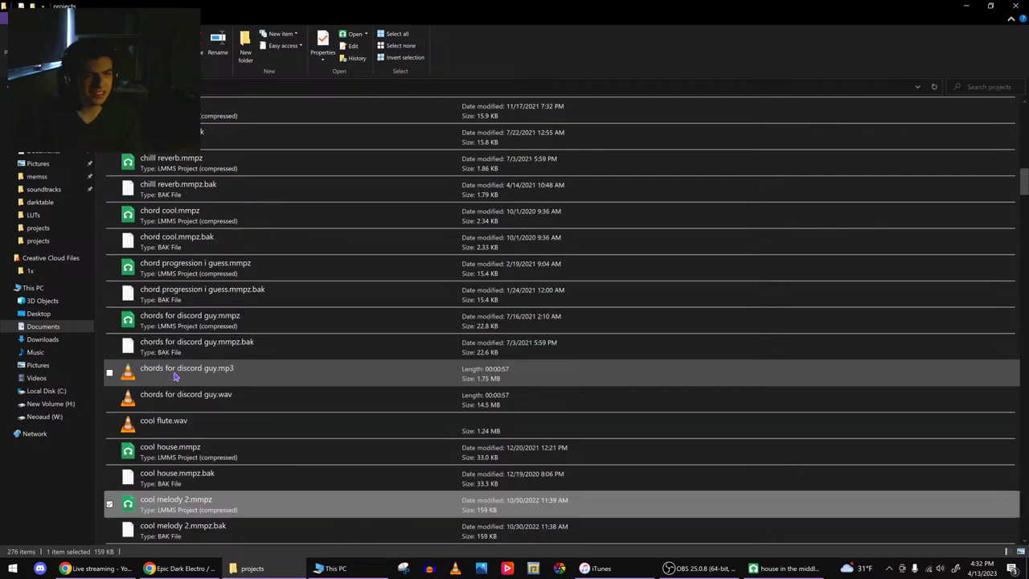
pyautogui.scroll(3, 175, 376)
pyautogui.scroll(-12, 174, 375)
pyautogui.scroll(-15, 174, 374)
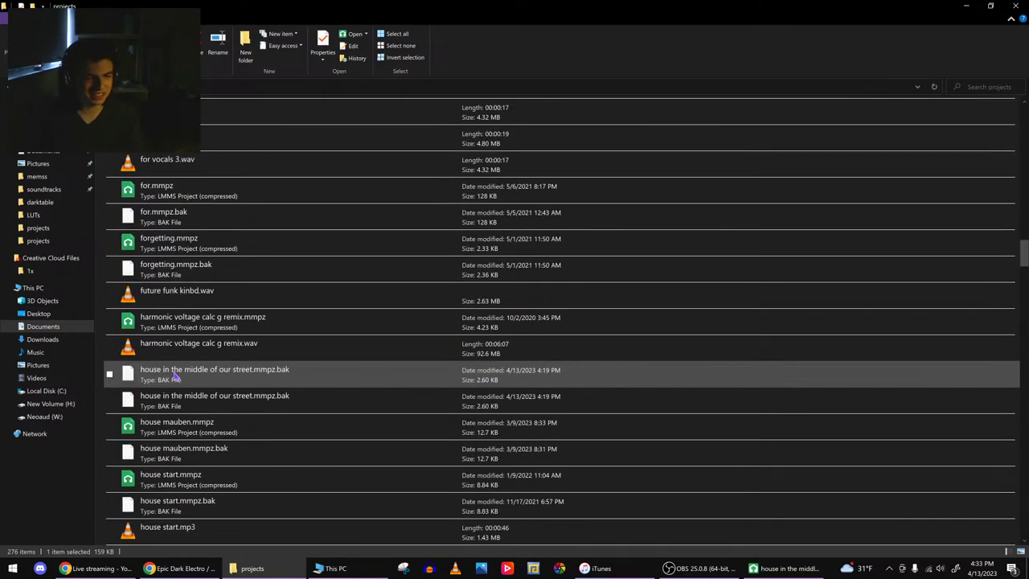
# - Switch to the "house in the middle of our street" project, check the live stream dashboard's chat, and return to the project
pyautogui.click(784, 569)
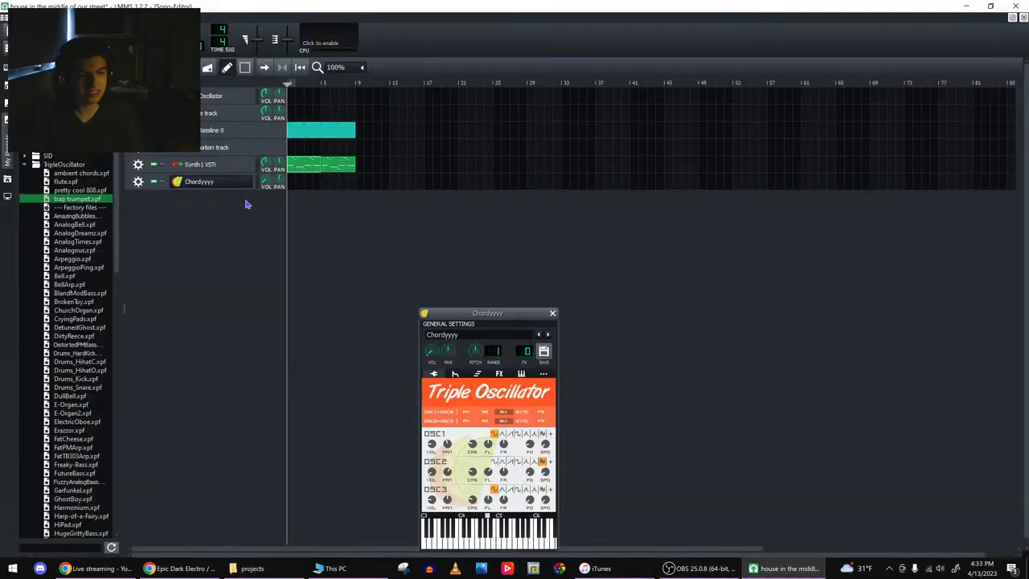
pyautogui.click(97, 568)
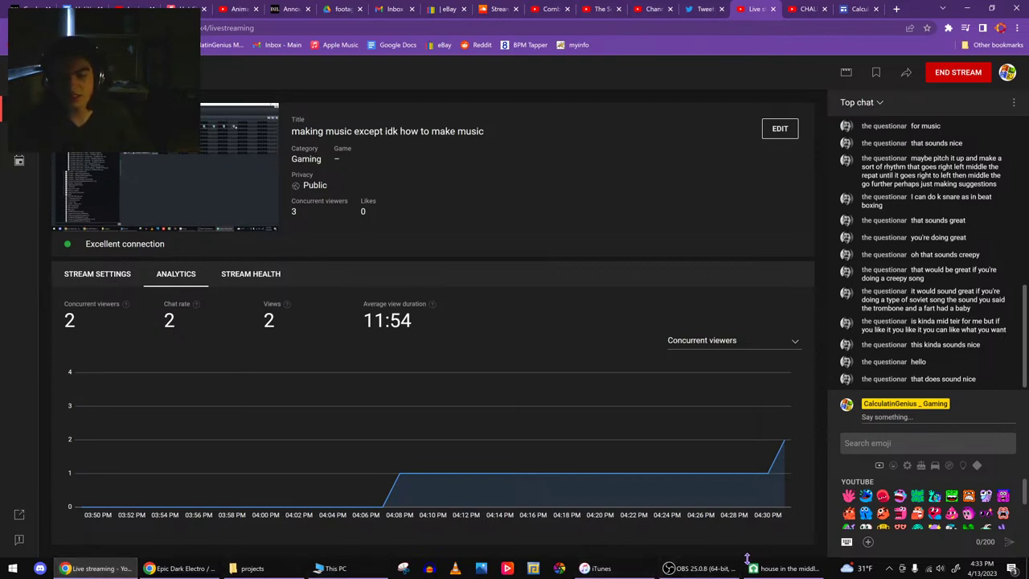
pyautogui.click(783, 568)
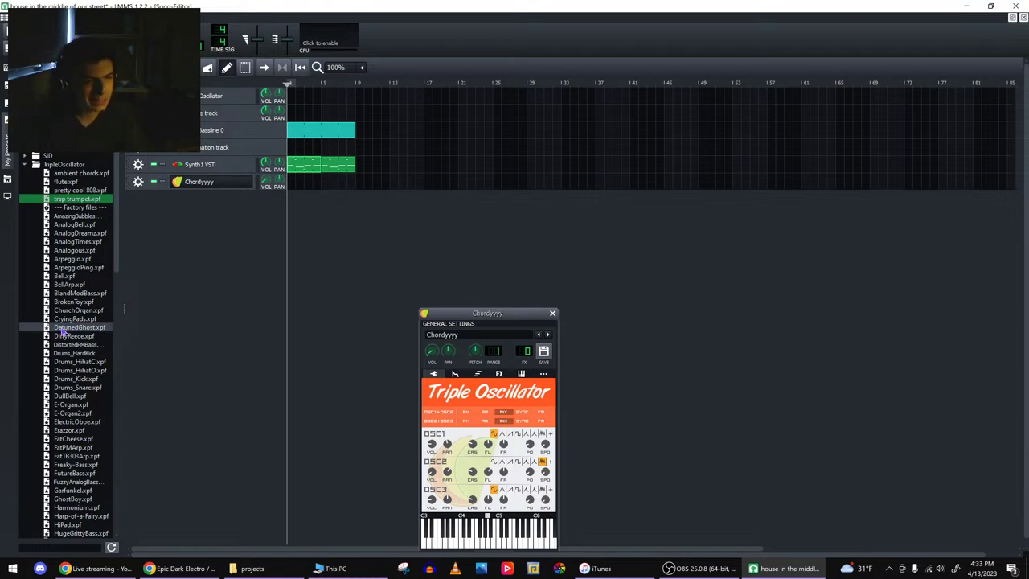
# - Preview the Drums_Kick and Drums_Snare presets, and add Drums_Kick as a new track with an empty pattern at bar 1
pyautogui.click(64, 378)
pyautogui.click(60, 388)
pyautogui.click(62, 381)
pyautogui.moveTo(56, 383); pyautogui.dragTo(306, 207)
pyautogui.doubleClick(295, 200)
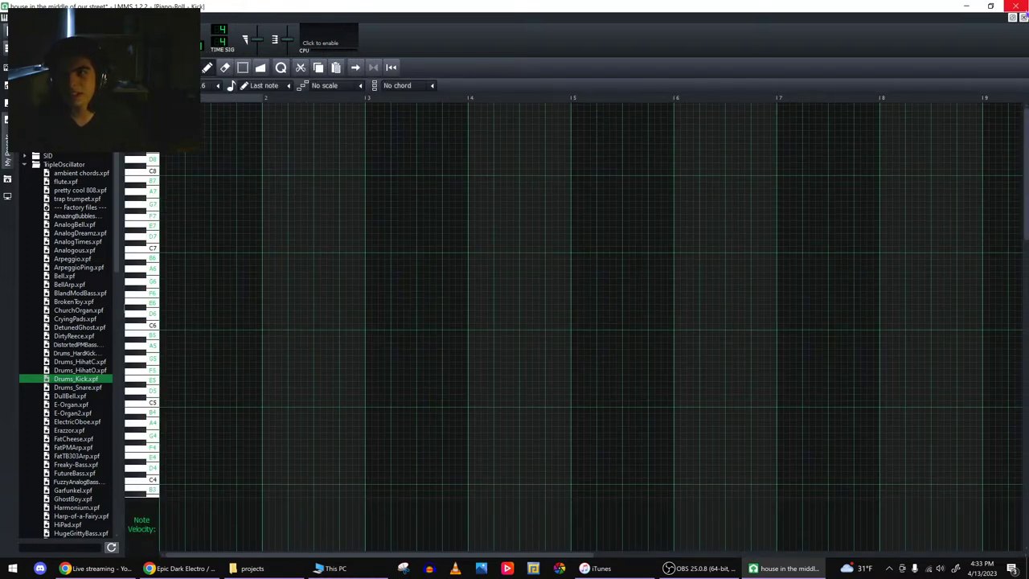
pyautogui.click(1024, 17)
# - Switch the MIDI input device from the Chordyyyy track to the Kick track
pyautogui.click(138, 198)
pyautogui.moveTo(191, 263)
pyautogui.moveTo(249, 266)
pyautogui.click(288, 265)
pyautogui.click(138, 182)
pyautogui.moveTo(181, 234)
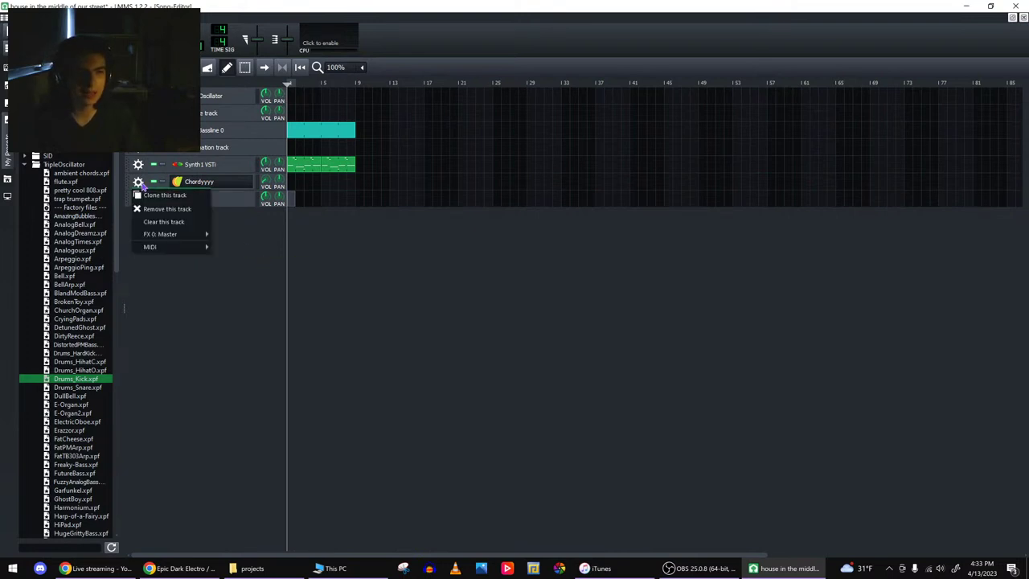
pyautogui.moveTo(202, 247)
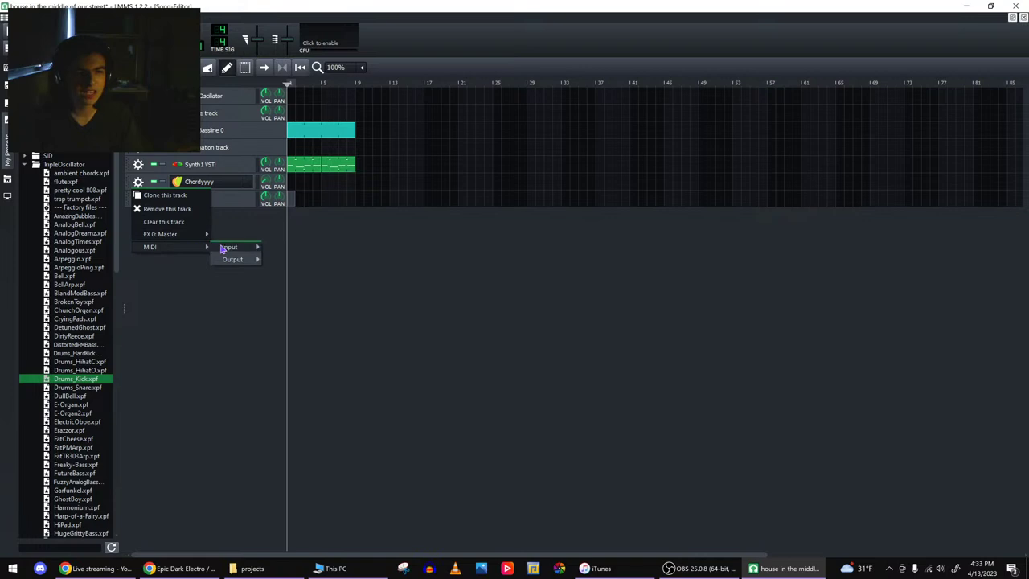
pyautogui.click(271, 248)
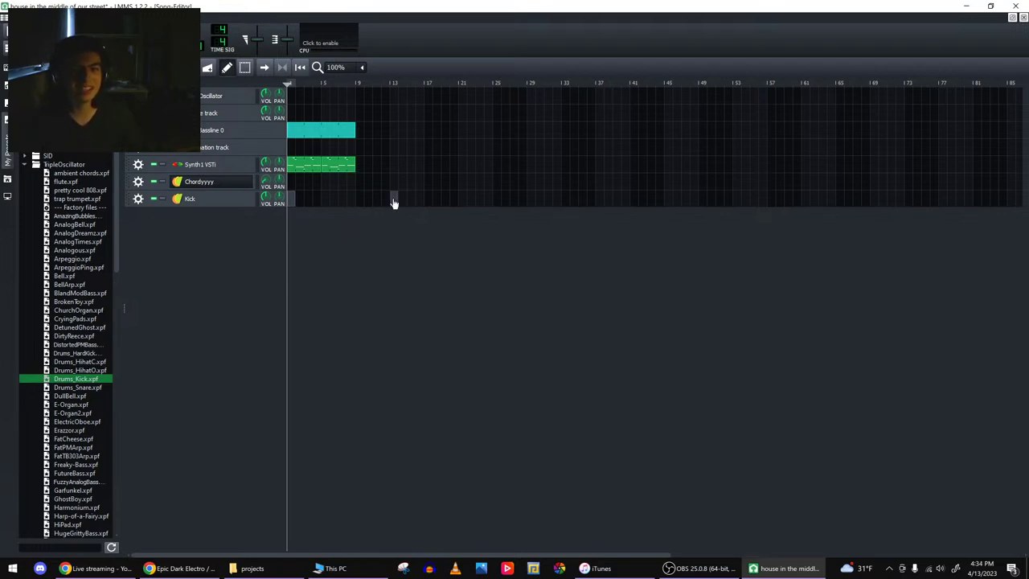
# - Add a pattern at bar 13 of the Kick track and record a four-bar kick rhythm from its bar 2 on a single pitch
pyautogui.doubleClick(392, 200)
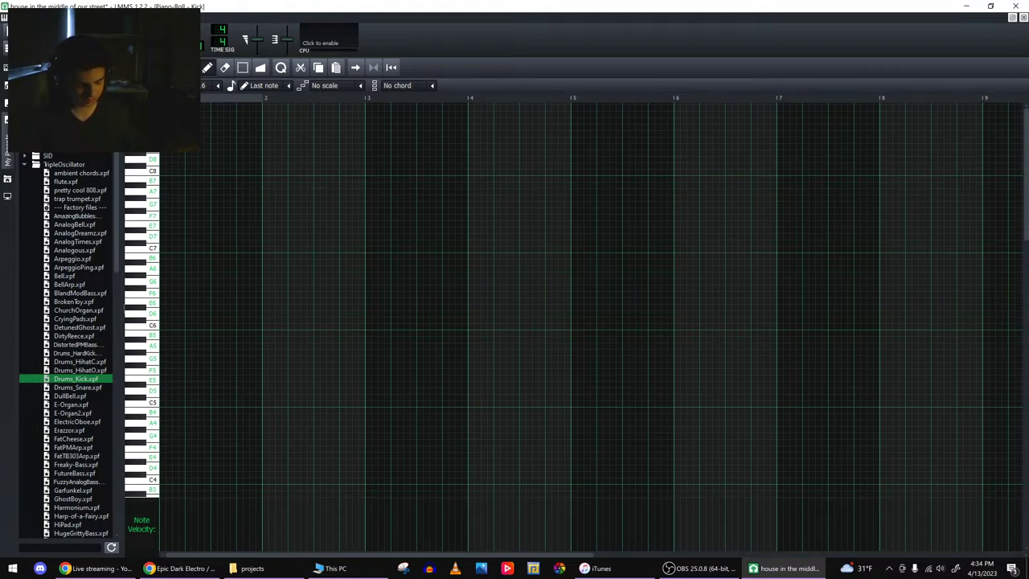
pyautogui.press('z')
pyautogui.press('z')
pyautogui.press('z')
pyautogui.press('z')
pyautogui.press('z')
pyautogui.press('z')
pyautogui.press('z')
pyautogui.press('z')
pyautogui.press('z')
pyautogui.press('z')
pyautogui.press('z')
pyautogui.press('z')
pyautogui.press('z')
pyautogui.press('z')
pyautogui.press('z')
pyautogui.press('z')
pyautogui.press('z')
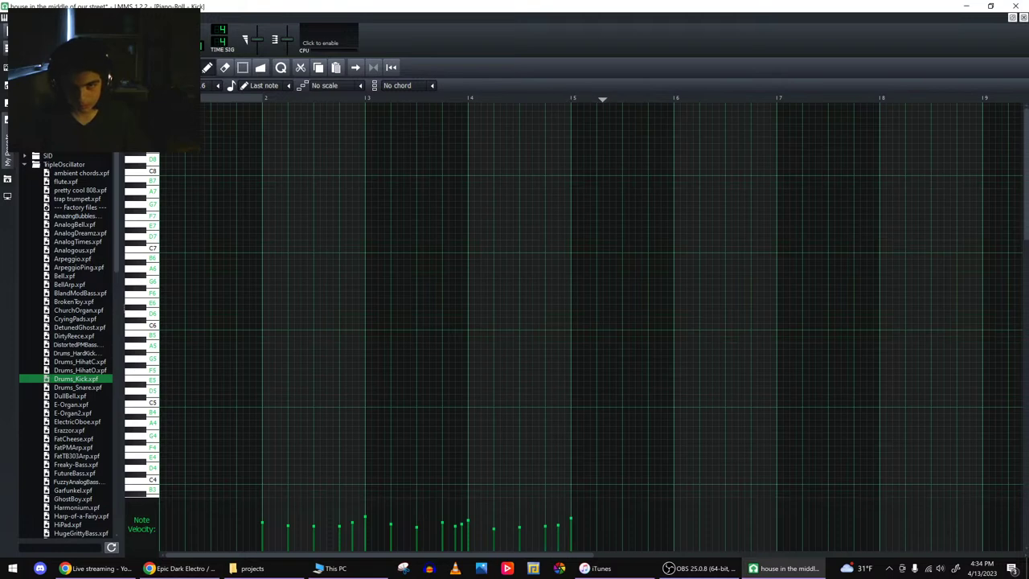
pyautogui.press('z')
pyautogui.press('z')
pyautogui.press('z')
pyautogui.press('z')
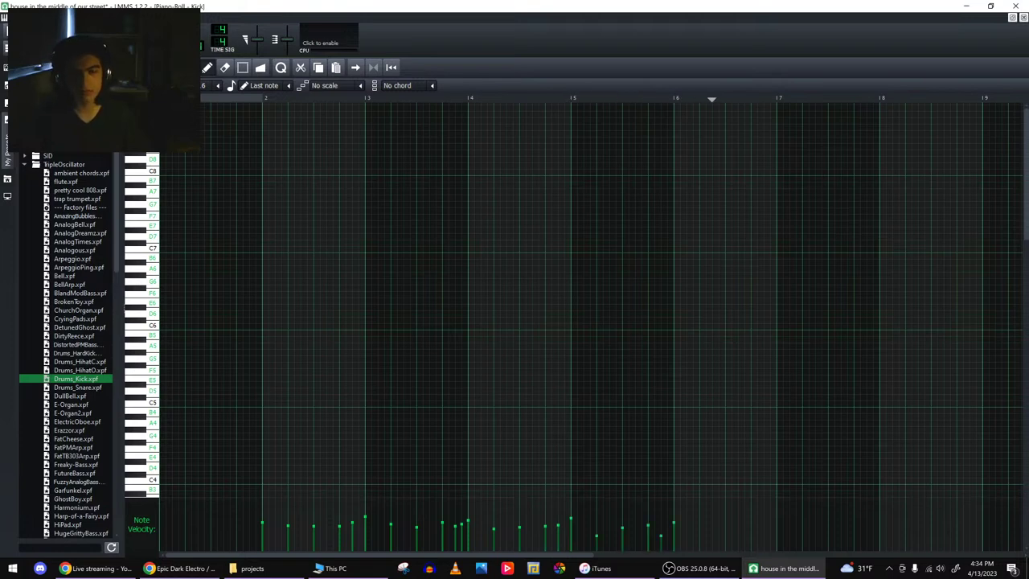
# - Shift all recorded kick notes one bar earlier so they begin at bar 1, and close the piano roll
pyautogui.scroll(-5, 442, 188)
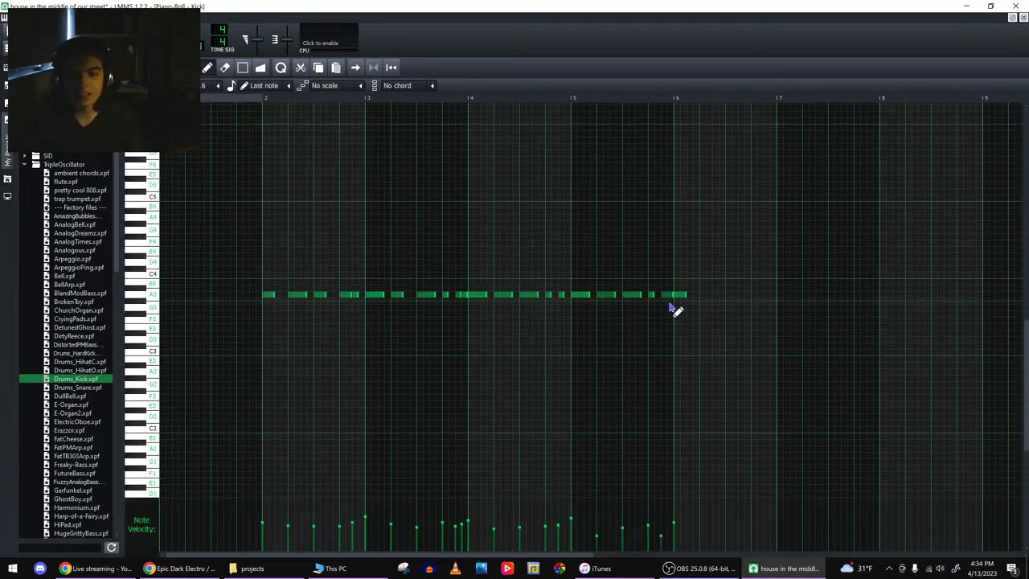
pyautogui.hotkey('ctrl', 'a')
pyautogui.moveTo(266, 295); pyautogui.dragTo(168, 299)
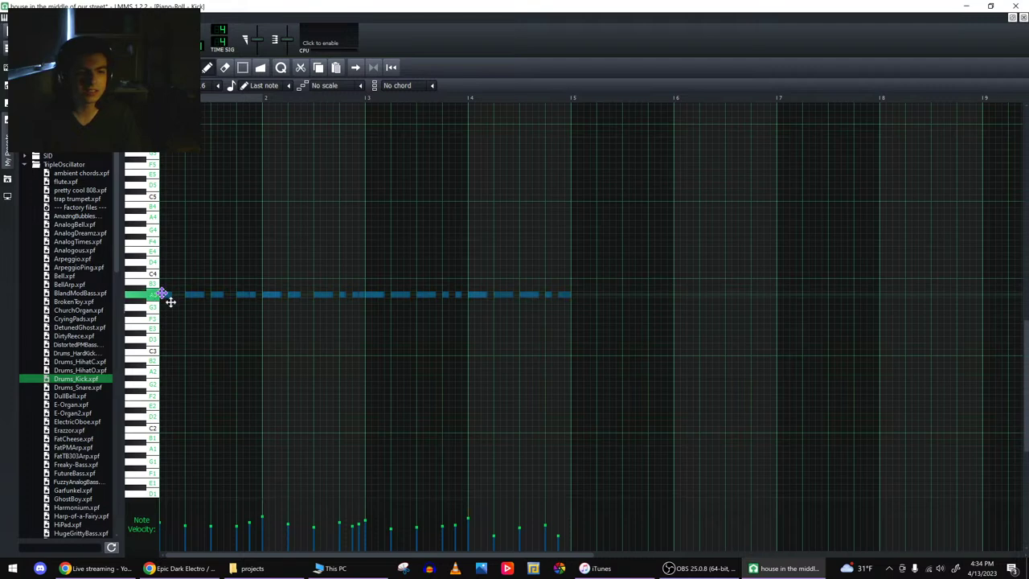
pyautogui.click(1023, 17)
# - Move the recorded Kick pattern to bar 9 and paste a copy of the Synth1 VSTi pattern at bar 9 on its own track
pyautogui.click(390, 83)
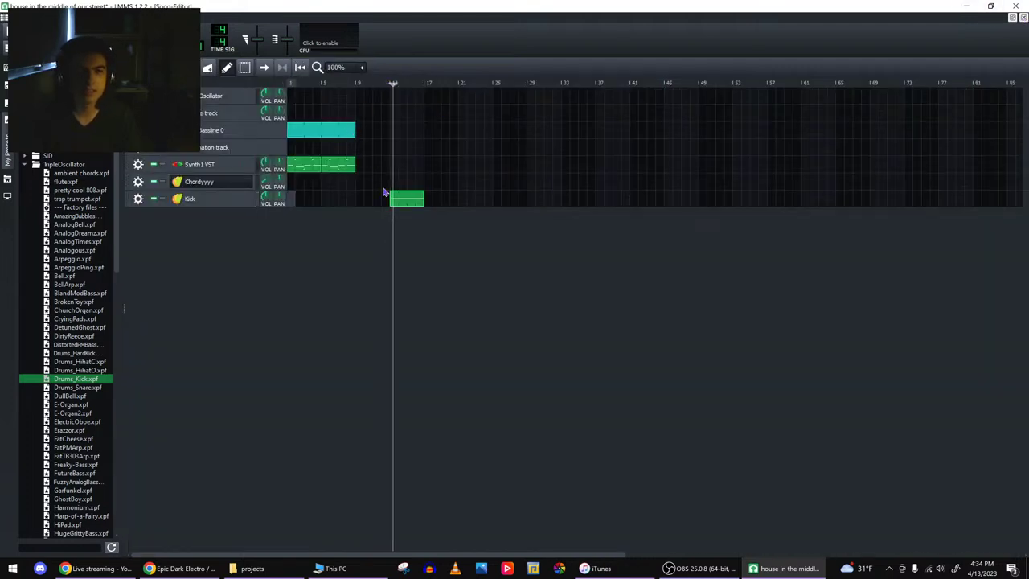
pyautogui.moveTo(409, 200); pyautogui.dragTo(376, 201)
pyautogui.rightClick(347, 171)
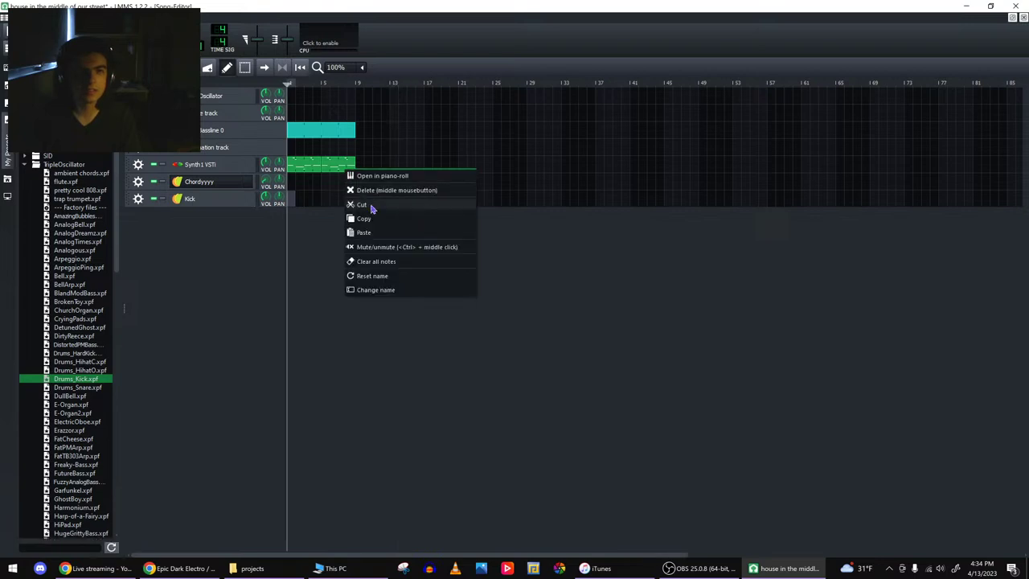
pyautogui.click(365, 219)
pyautogui.rightClick(362, 167)
pyautogui.click(376, 230)
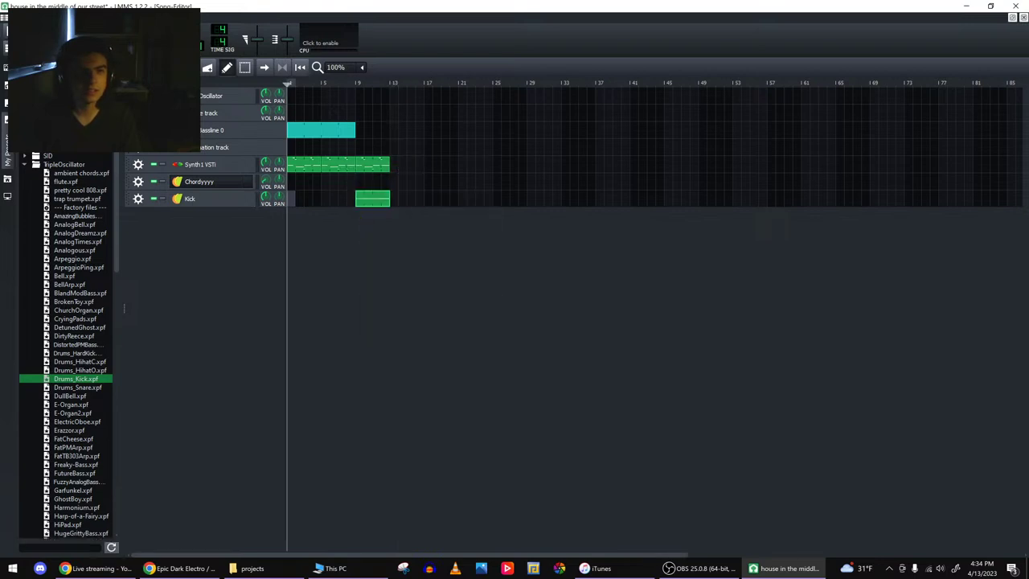
# - Play the synth and kick patterns together from bar 9 and try a tempo of 140
pyautogui.click(351, 85)
pyautogui.press('space')
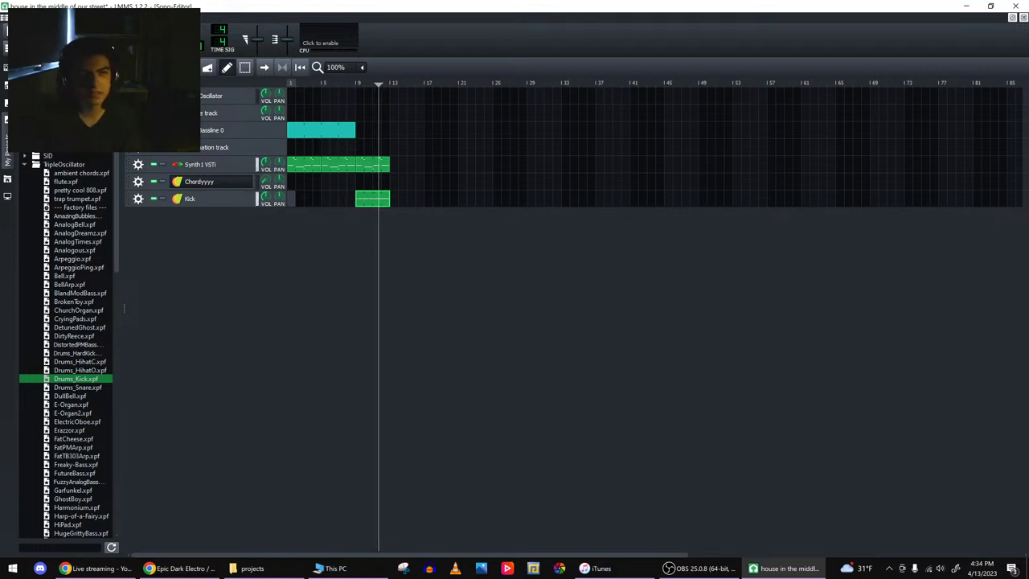
pyautogui.doubleClick(181, 36)
pyautogui.write('140')
pyautogui.press('Escape')
pyautogui.press('space')
pyautogui.click(354, 83)
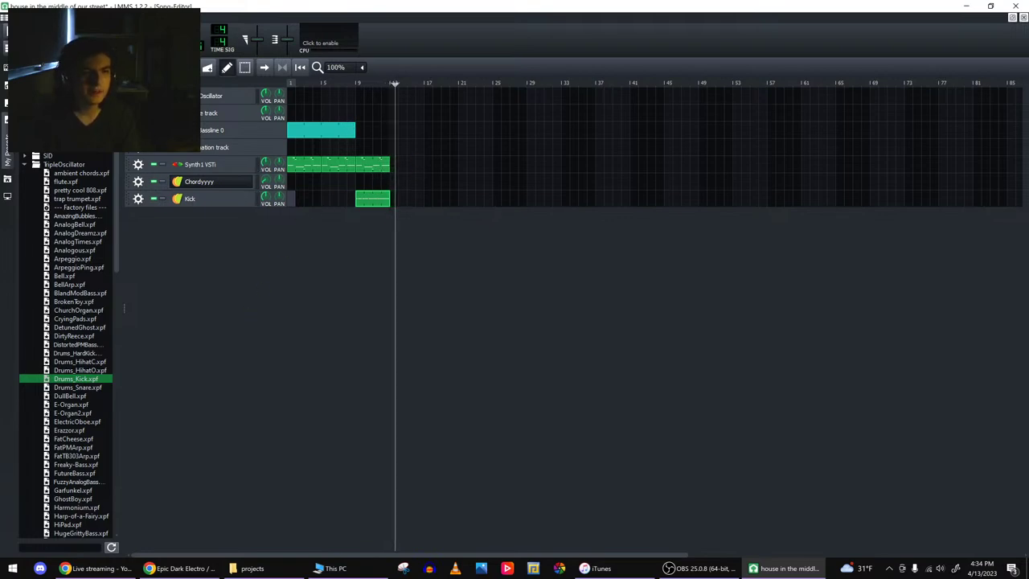
# - Switch to the incognito Chrome window and search the web for "inturments used in hardbass"
pyautogui.click(181, 568)
pyautogui.hotkey('ctrl', 'a')
pyautogui.press('BackSpace')
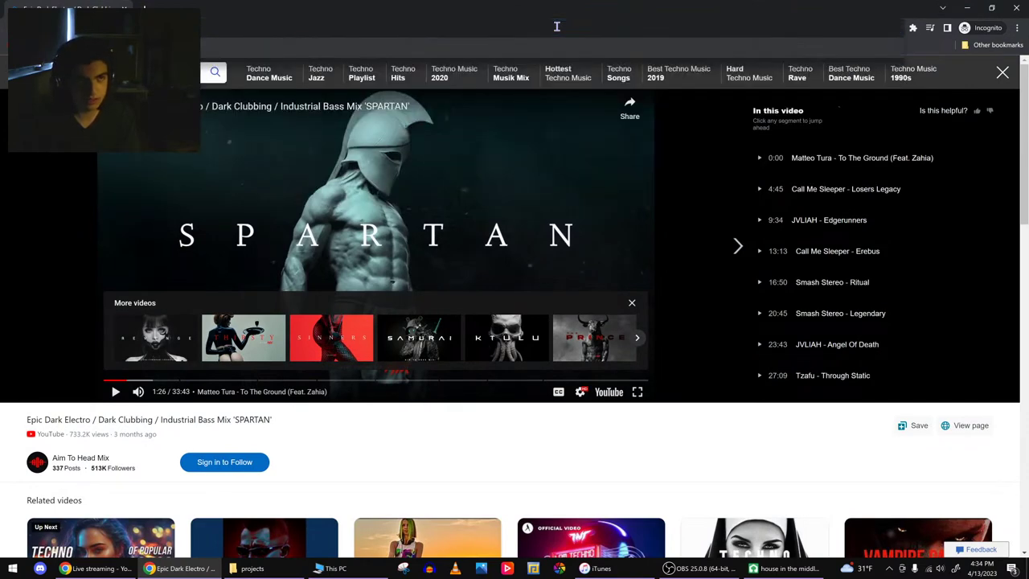
pyautogui.write('inturments used in hardbass')
pyautogui.press('Return')
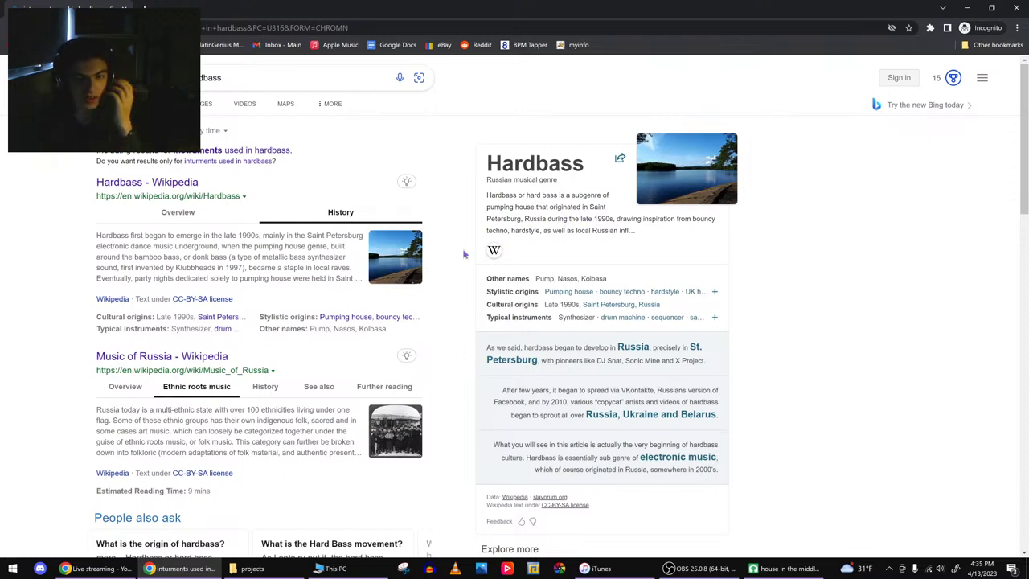
# - Look through the hardbass search results for instrument information and open the Slavorum article "What is exactly hardbass?"
pyautogui.scroll(-3, 464, 254)
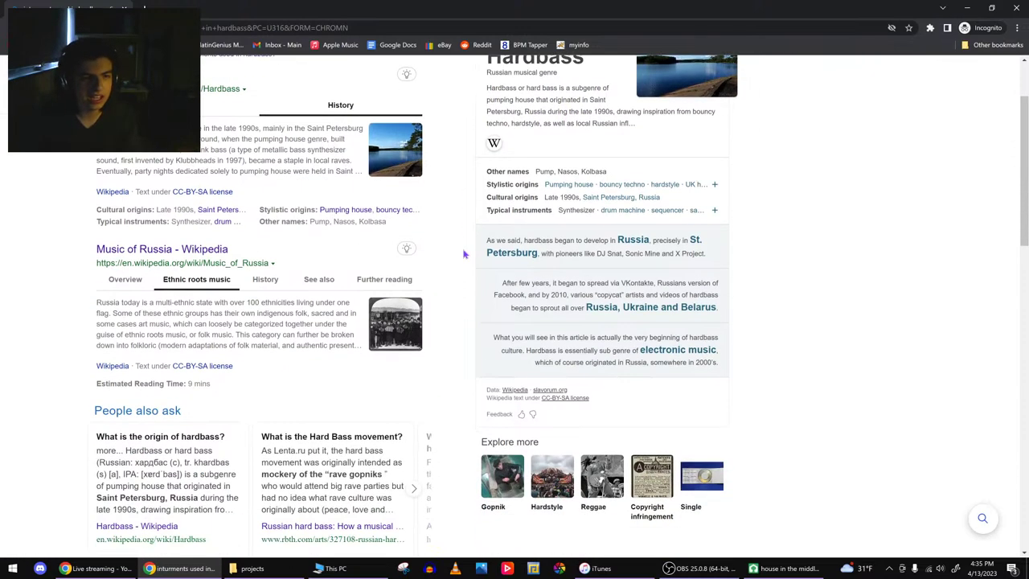
pyautogui.scroll(-2, 464, 254)
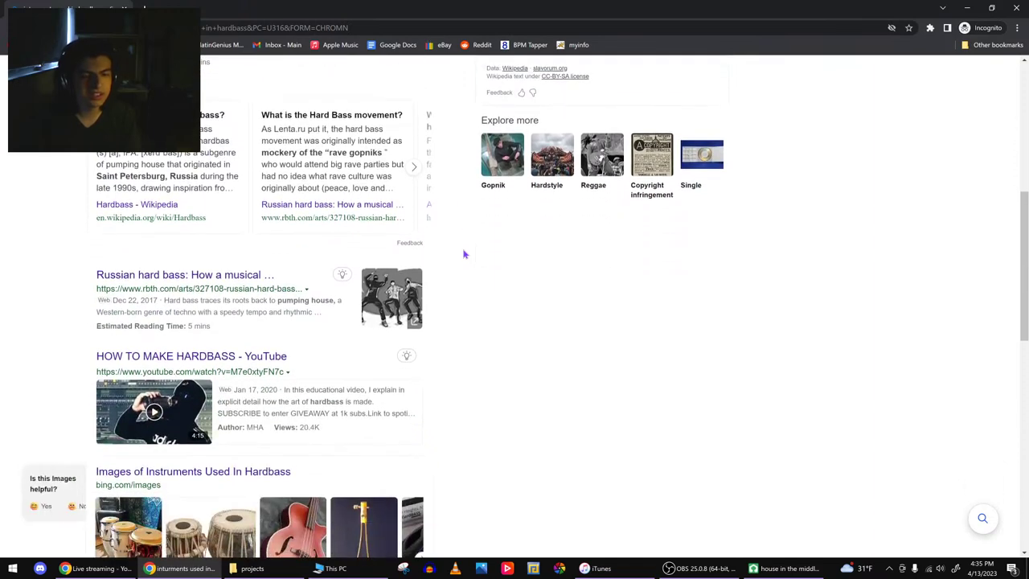
pyautogui.scroll(-1, 464, 254)
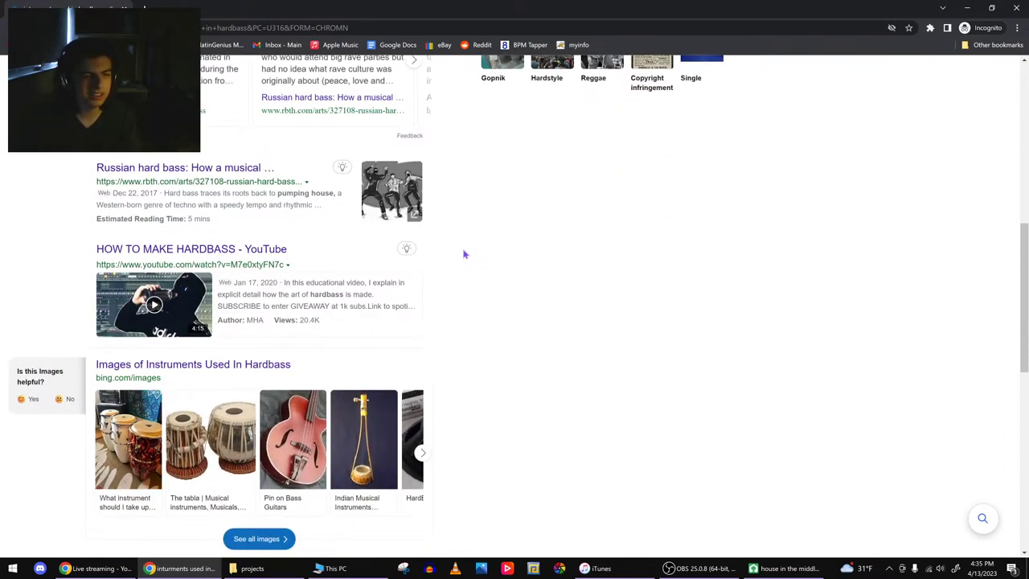
pyautogui.scroll(-4, 464, 254)
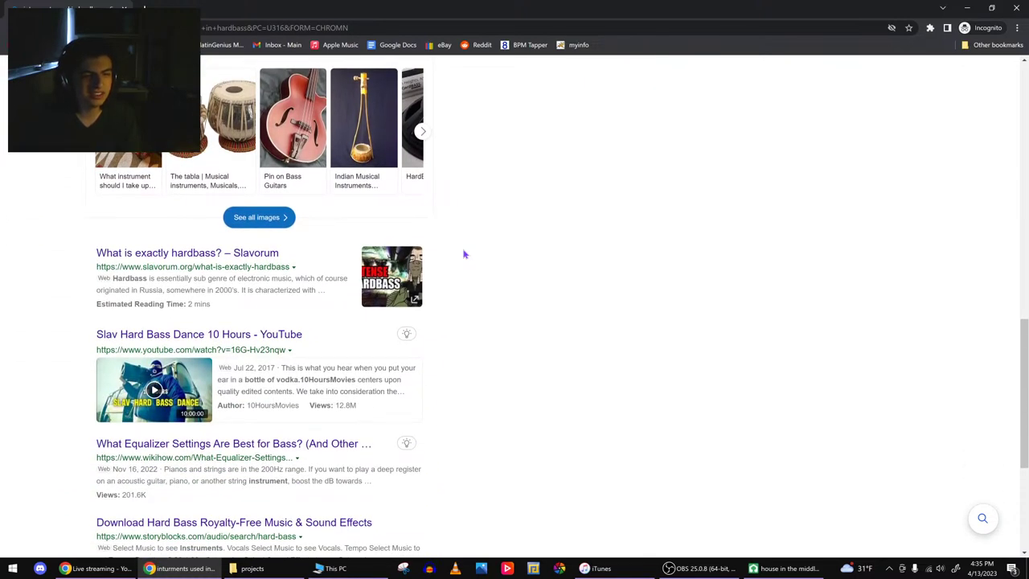
pyautogui.click(219, 252)
# - Skim the Slavorum article and play its embedded "Slav HardBass Dance" video, skipping ahead a little and pausing after a short listen
pyautogui.scroll(-6, 221, 256)
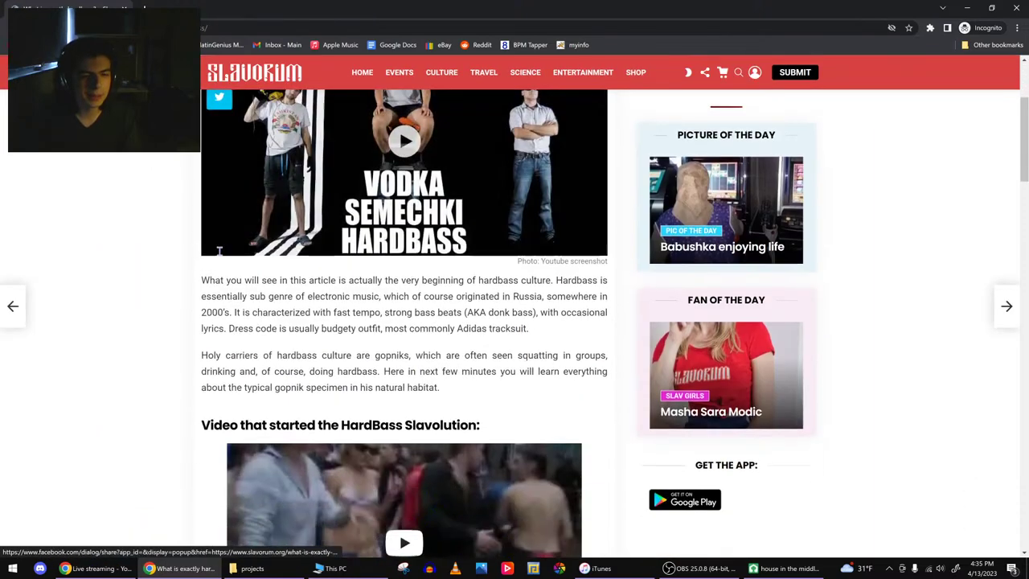
pyautogui.scroll(-1, 221, 255)
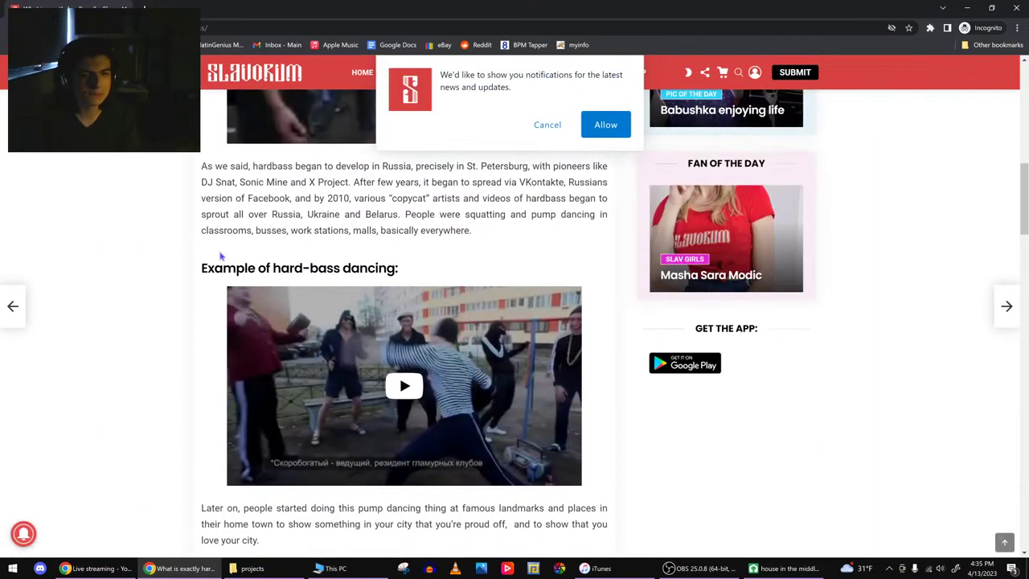
pyautogui.scroll(-3, 221, 256)
pyautogui.scroll(2, 219, 252)
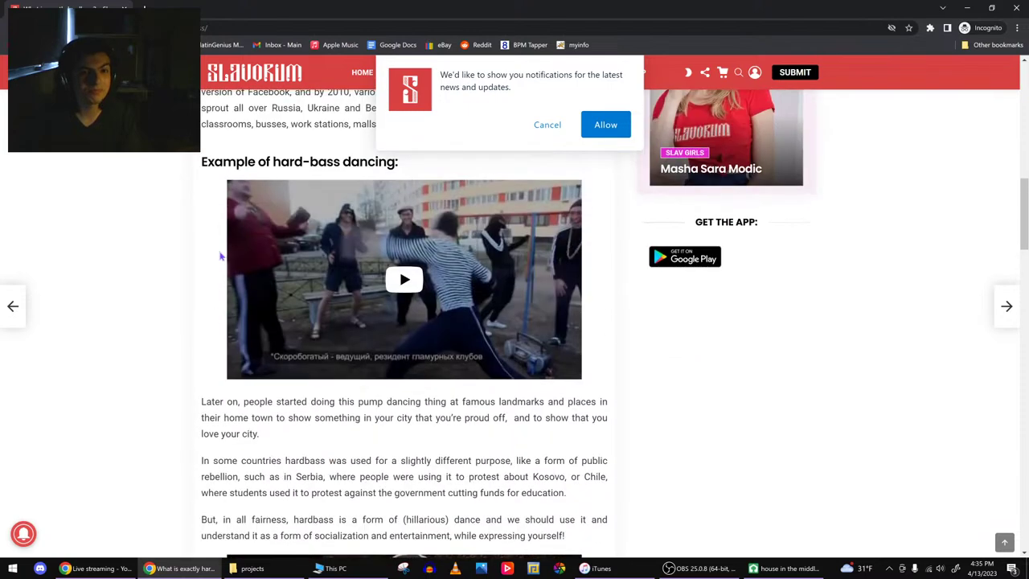
pyautogui.scroll(1, 218, 251)
pyautogui.click(403, 332)
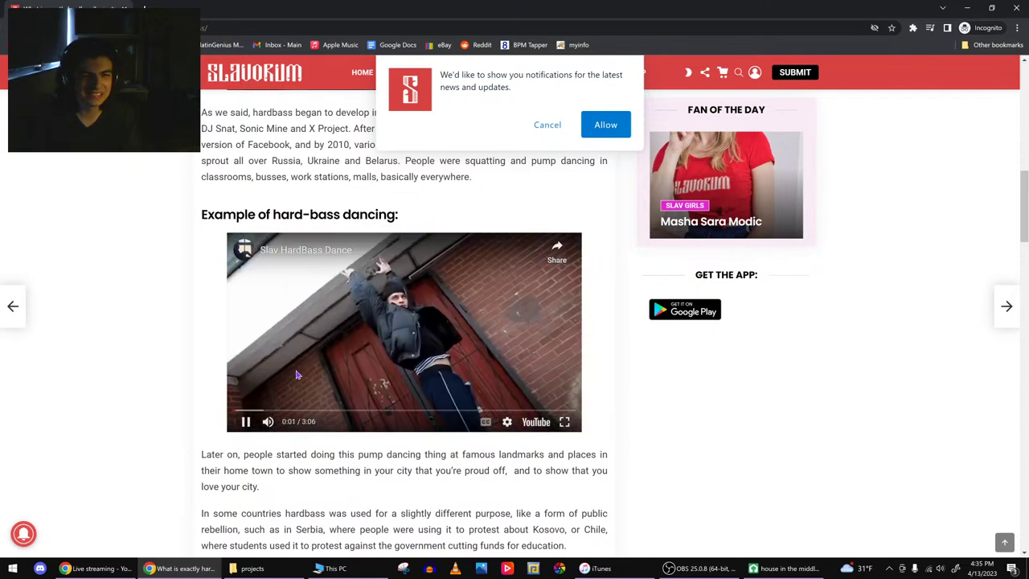
pyautogui.click(255, 412)
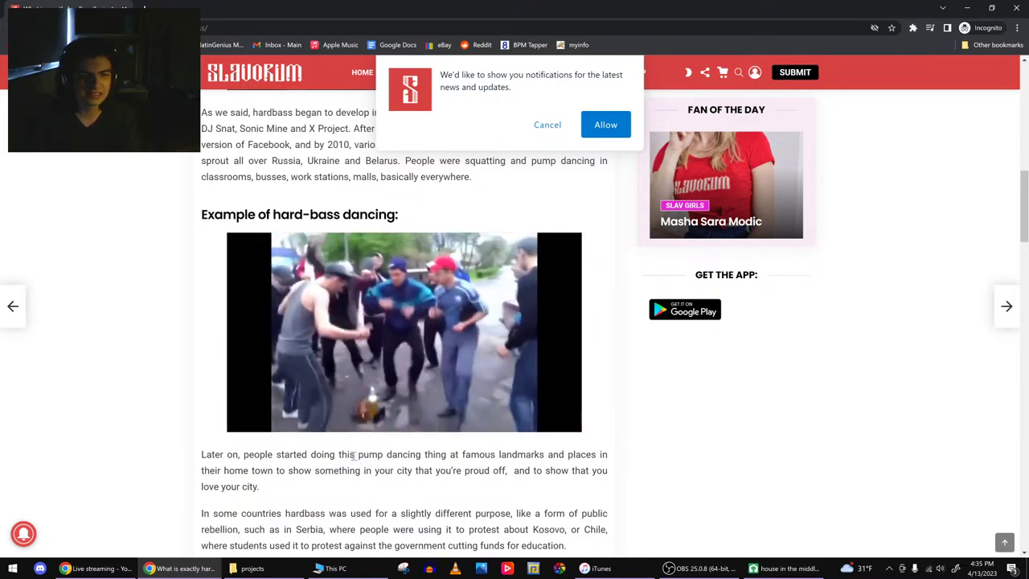
pyautogui.click(379, 339)
pyautogui.click(381, 330)
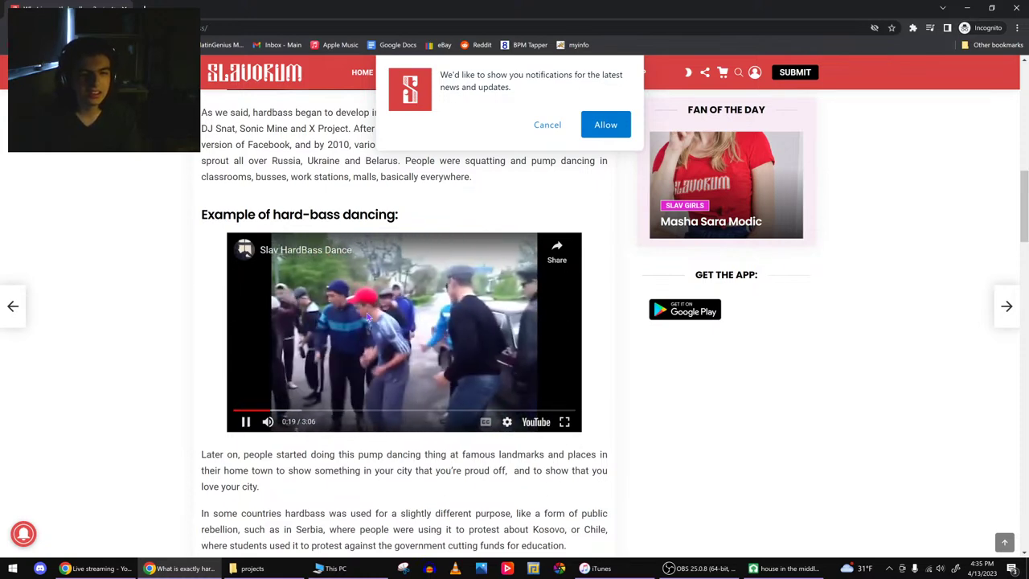
pyautogui.click(384, 314)
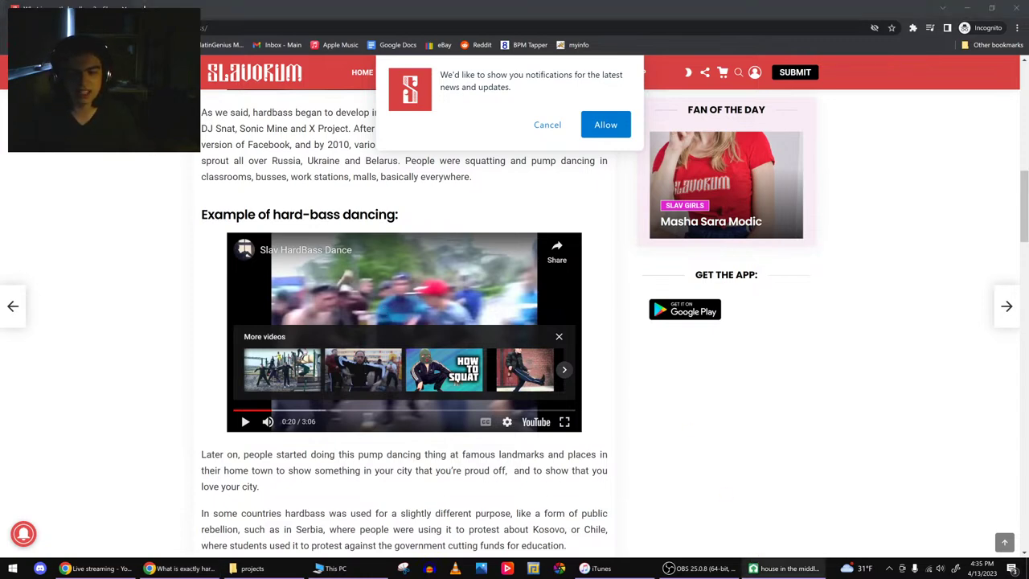
# - Switch to LMMS, check the Synth1 VSTi pattern's notes in the piano roll, and extend its copy at bar 9 to end at bar 13
pyautogui.click(756, 563)
pyautogui.doubleClick(377, 166)
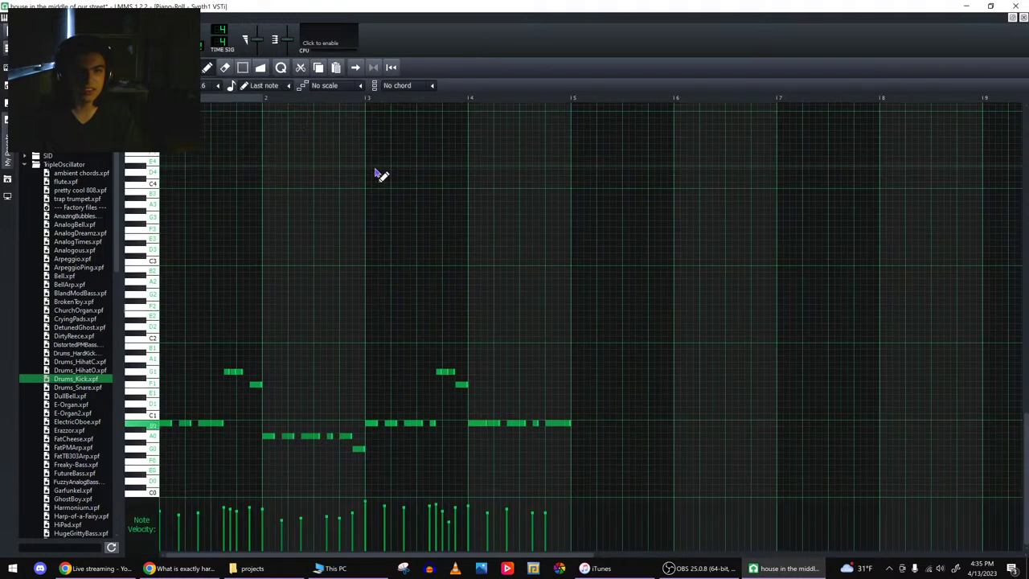
pyautogui.click(1024, 25)
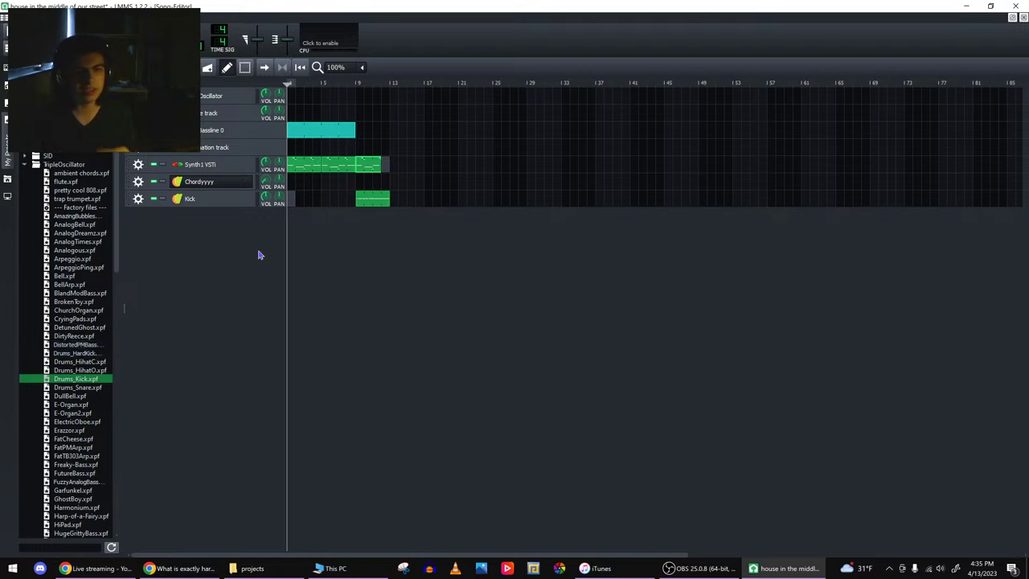
pyautogui.moveTo(378, 167); pyautogui.dragTo(391, 175)
# - Switch to the YouTube live dashboard in Chrome, read the latest chat messages about the software used, and return to LMMS
pyautogui.click(92, 568)
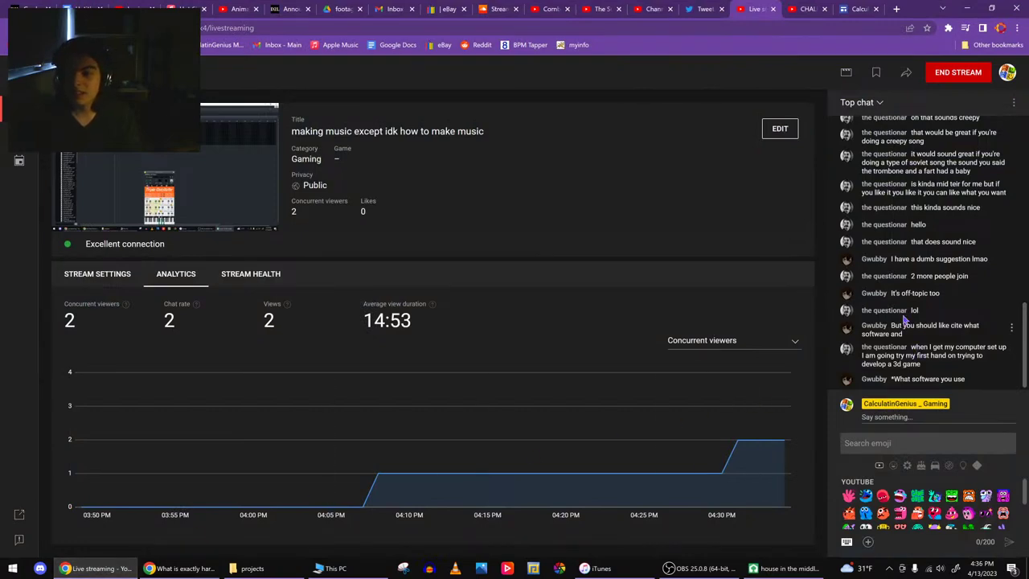
pyautogui.moveTo(893, 259); pyautogui.dragTo(962, 378)
pyautogui.click(949, 378)
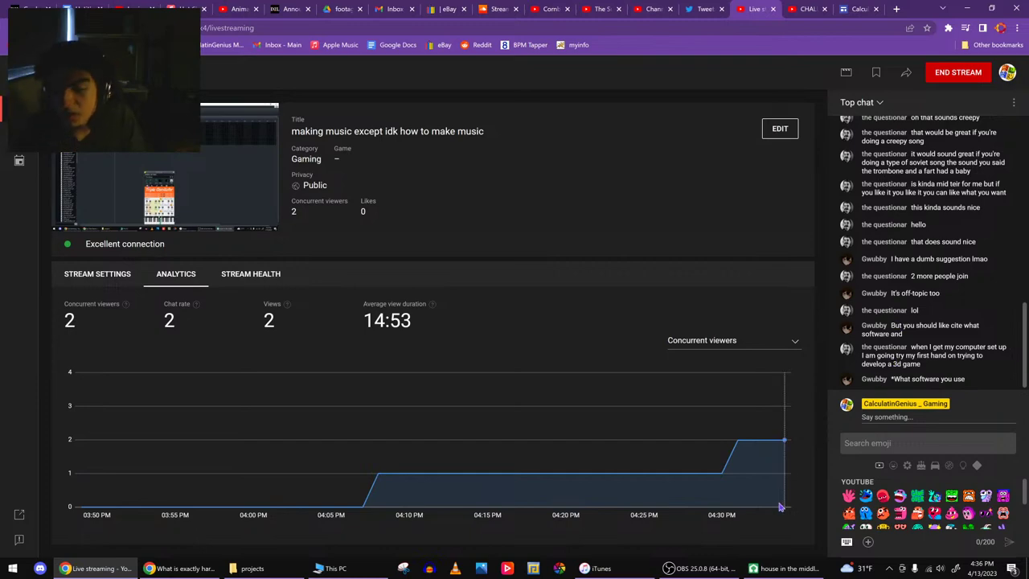
pyautogui.click(777, 571)
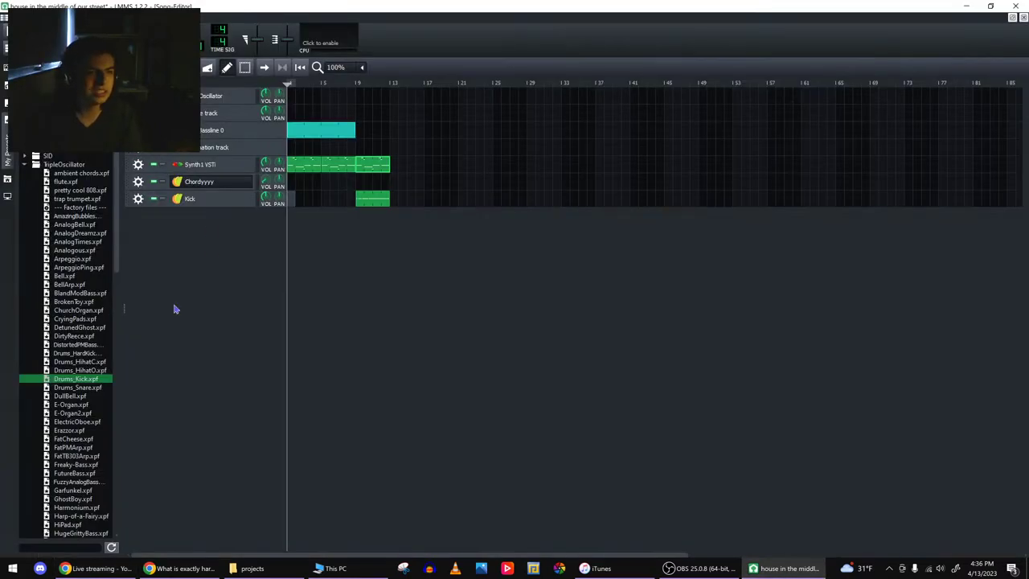
# - Switch to File Explorer and browse from the lmms projects folder to the separate projects folder directly inside Documents
pyautogui.click(249, 569)
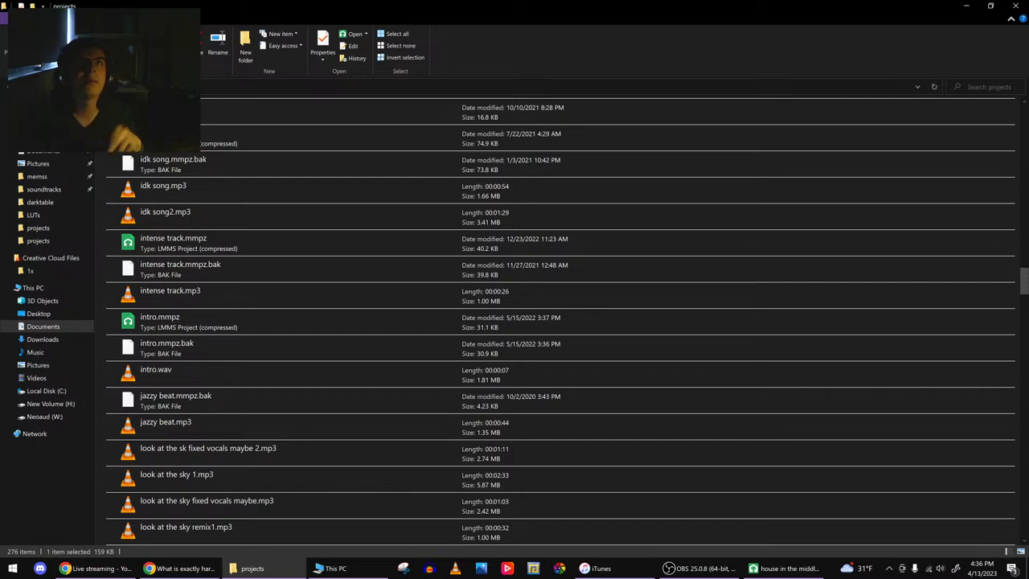
pyautogui.hotkey('alt', 'Up')
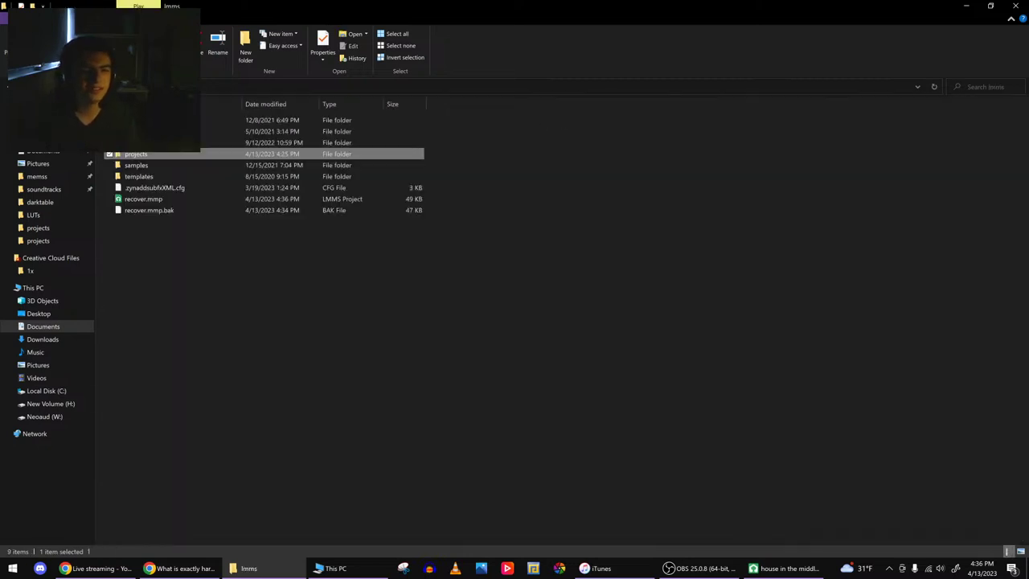
pyautogui.doubleClick(150, 156)
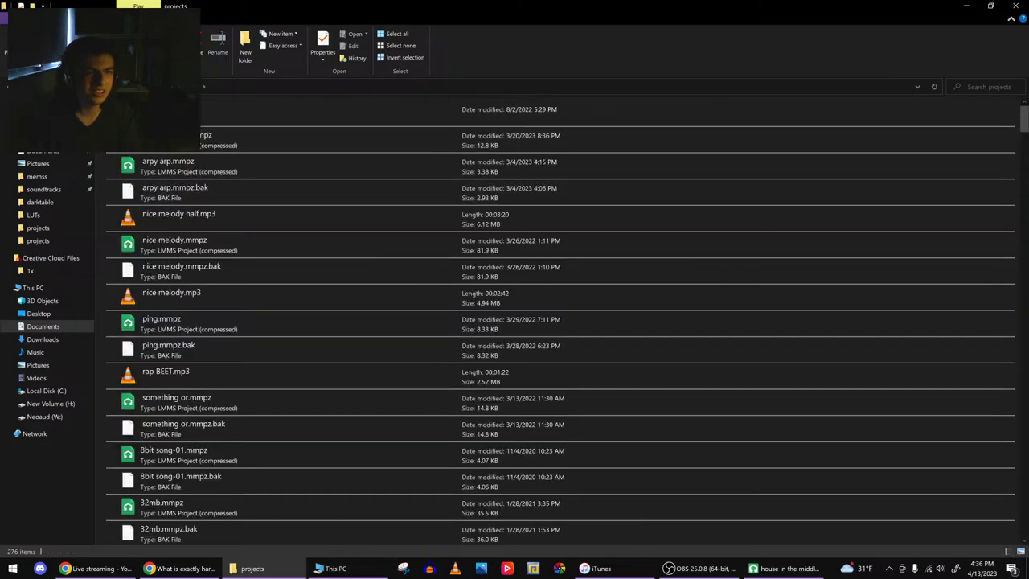
pyautogui.hotkey('alt', 'Up')
pyautogui.hotkey('alt', 'Up')
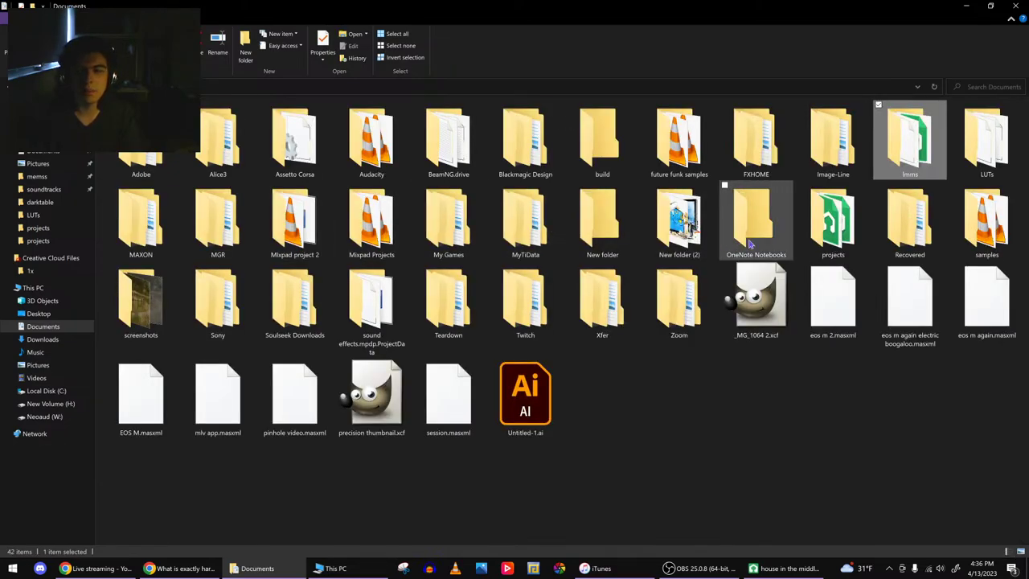
pyautogui.doubleClick(832, 219)
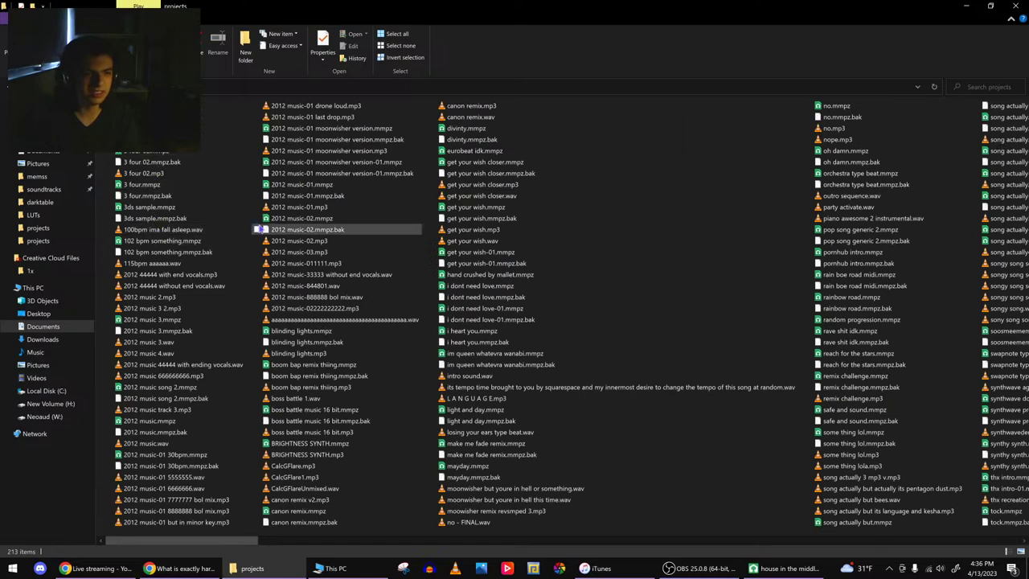
# - Play boss battle 1.wav in VLC, glance at the live chat and LMMS meanwhile, and close the player
pyautogui.doubleClick(297, 398)
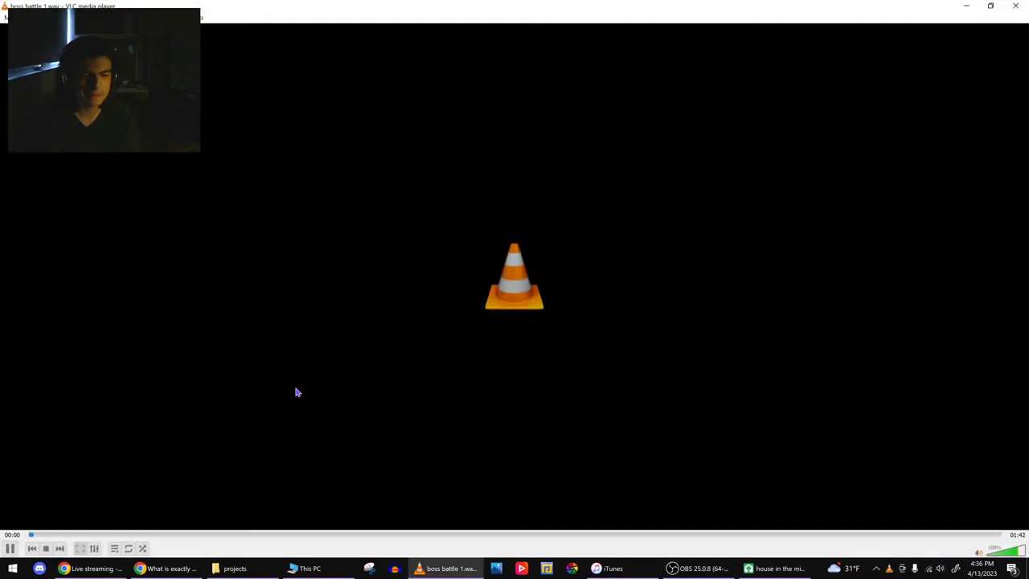
pyautogui.click(90, 569)
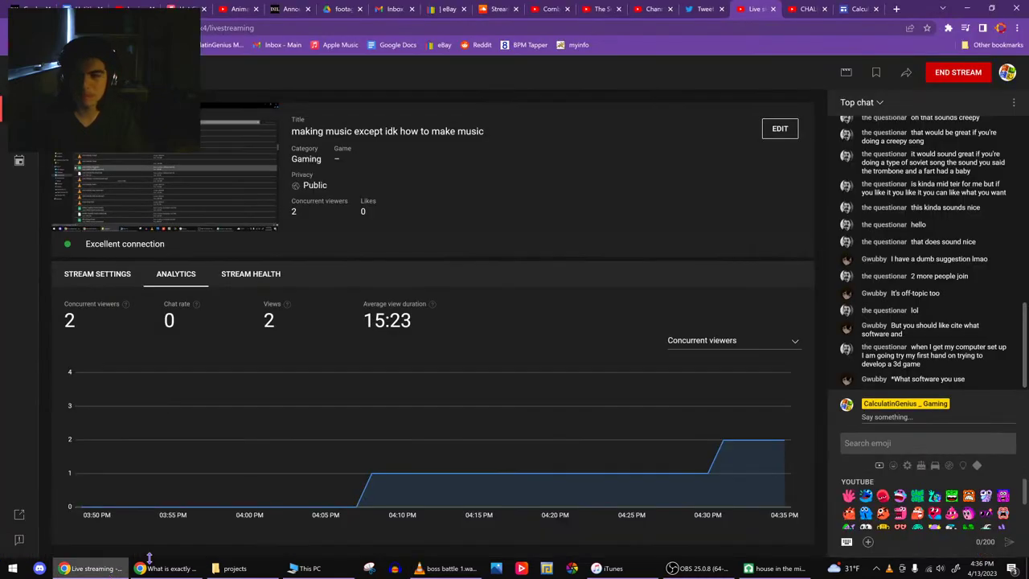
pyautogui.click(748, 571)
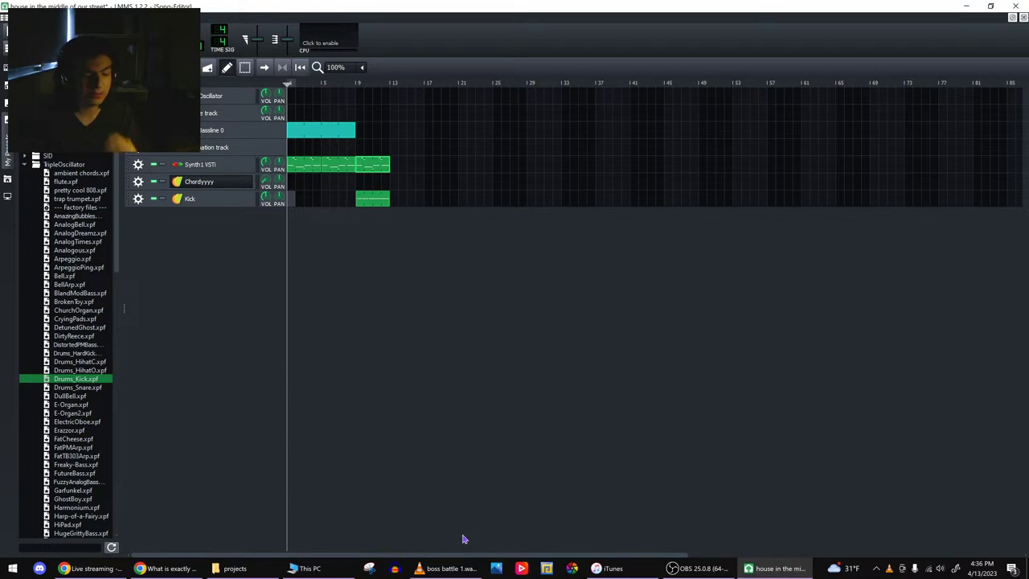
pyautogui.click(447, 569)
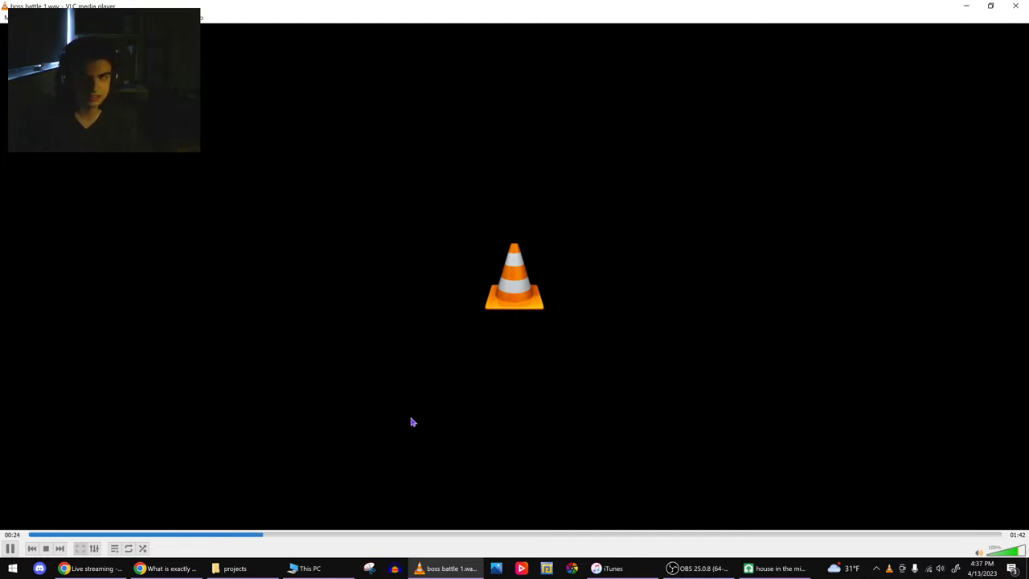
pyautogui.click(1015, 6)
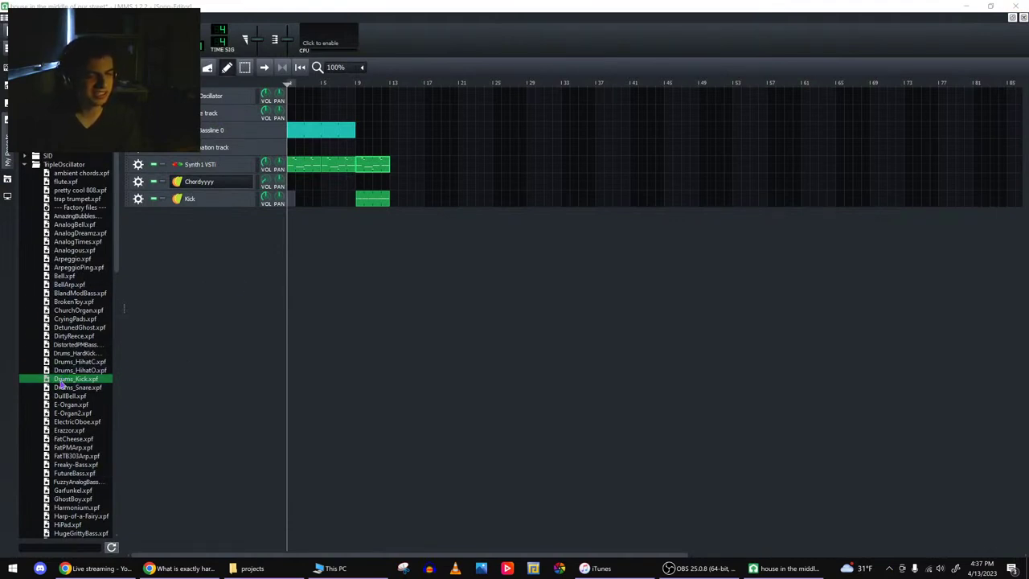
# - Audition the TripleOscillator presets ArpeggioPing.xpf and DistortedPMBass in LMMS, briefly checking the projects folder in between
pyautogui.click(72, 268)
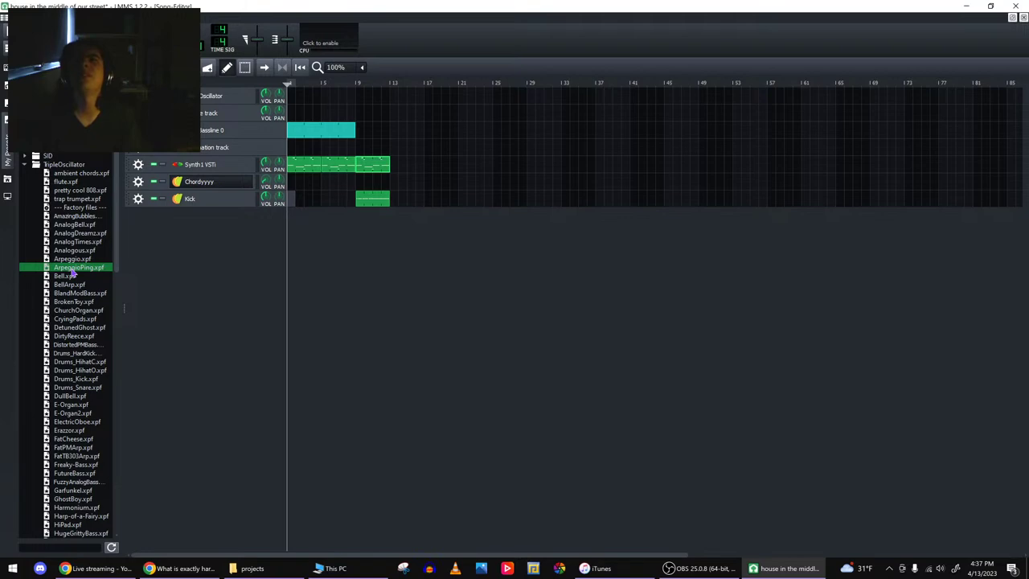
pyautogui.click(245, 568)
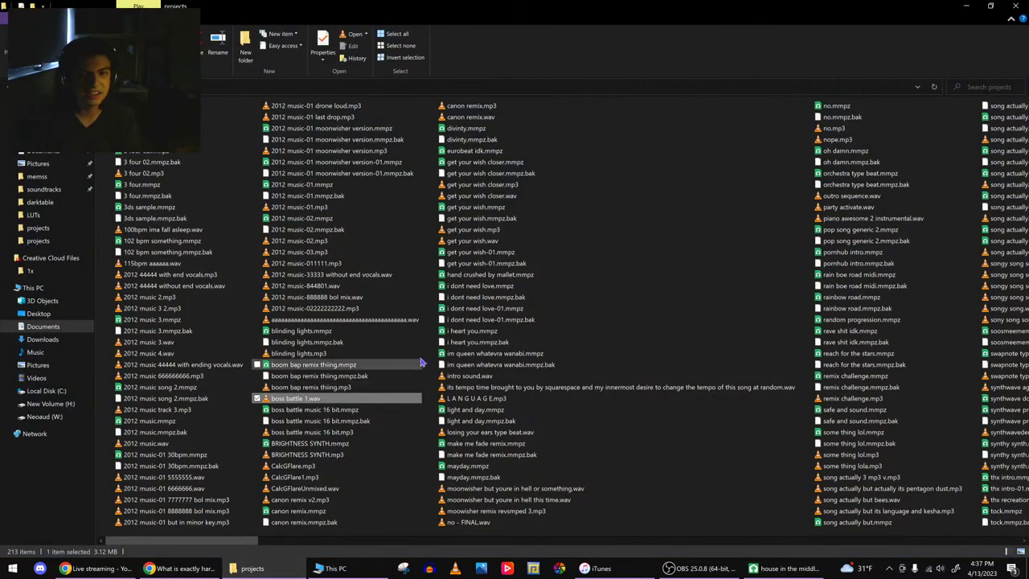
pyautogui.click(764, 567)
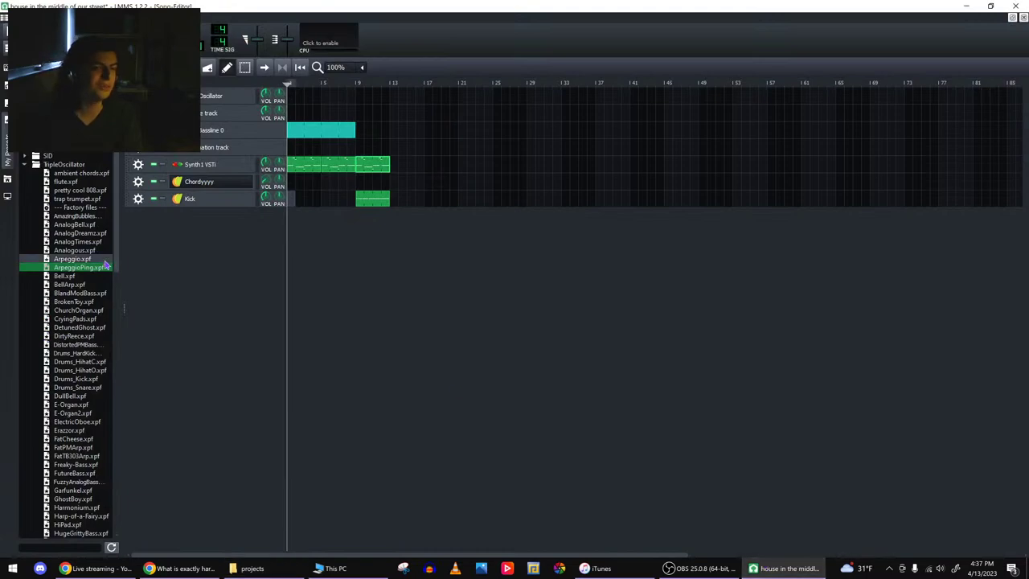
pyautogui.scroll(-1, 80, 342)
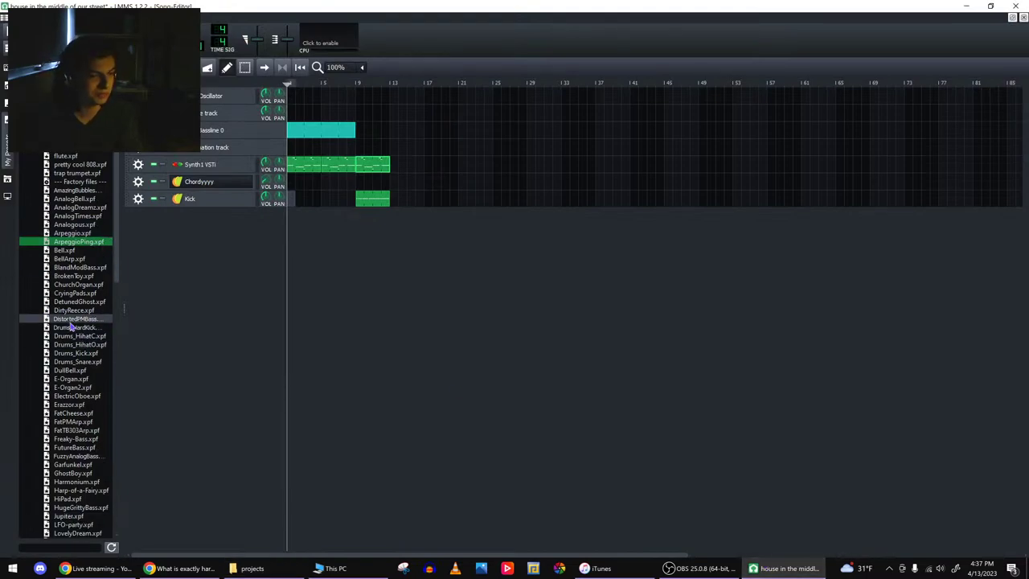
pyautogui.click(71, 321)
pyautogui.click(237, 568)
pyautogui.click(237, 569)
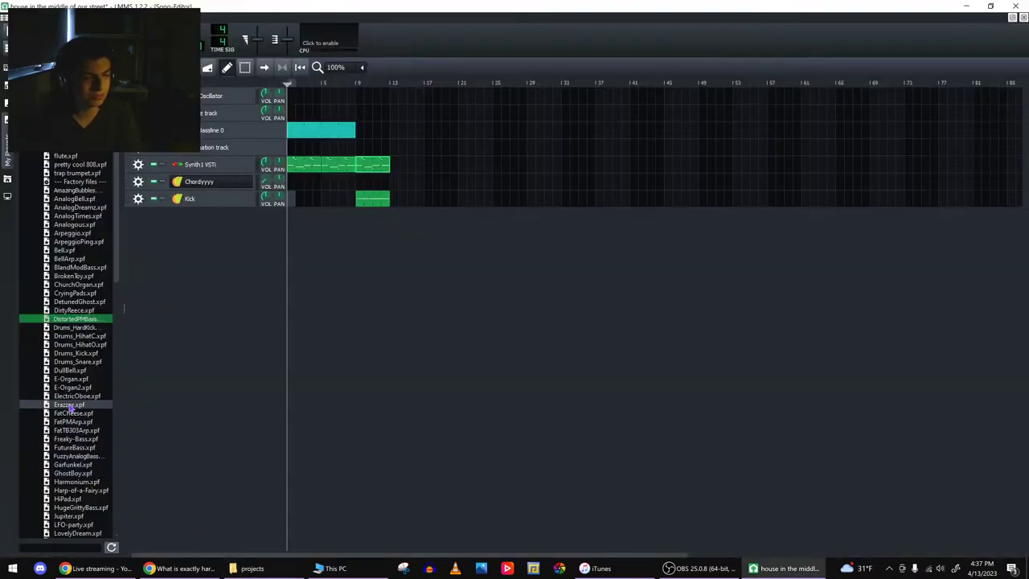
# - Audition the Drums_HihatO.xpf and Drums_Snare.xpf presets, and play the song from just before bar 9
pyautogui.scroll(-1, 72, 402)
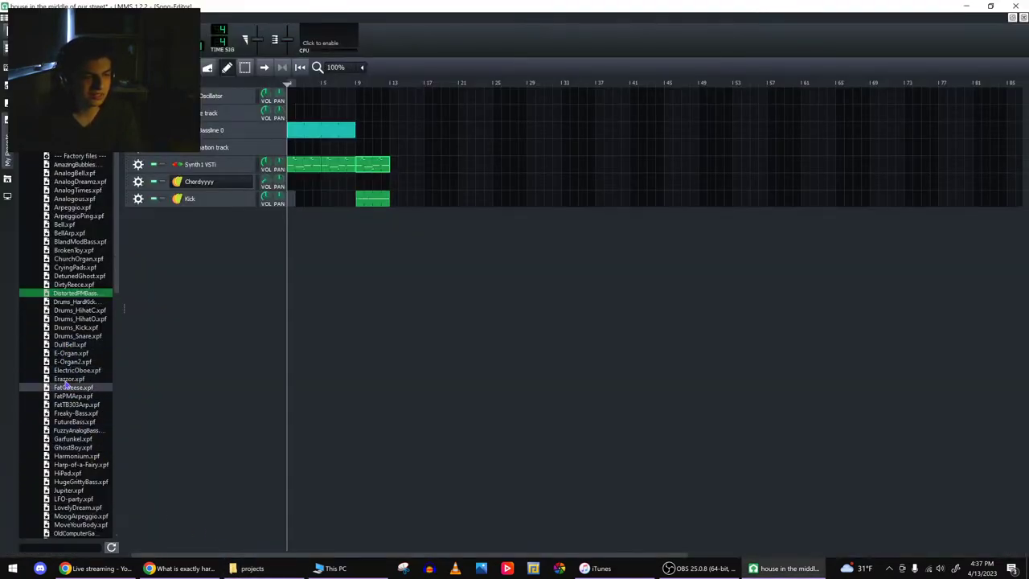
pyautogui.click(69, 319)
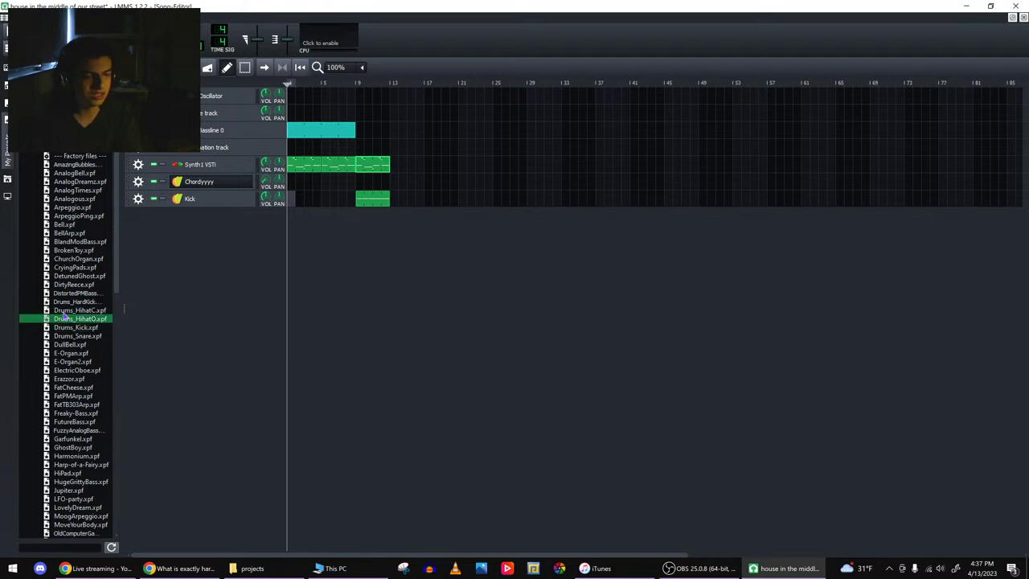
pyautogui.click(61, 337)
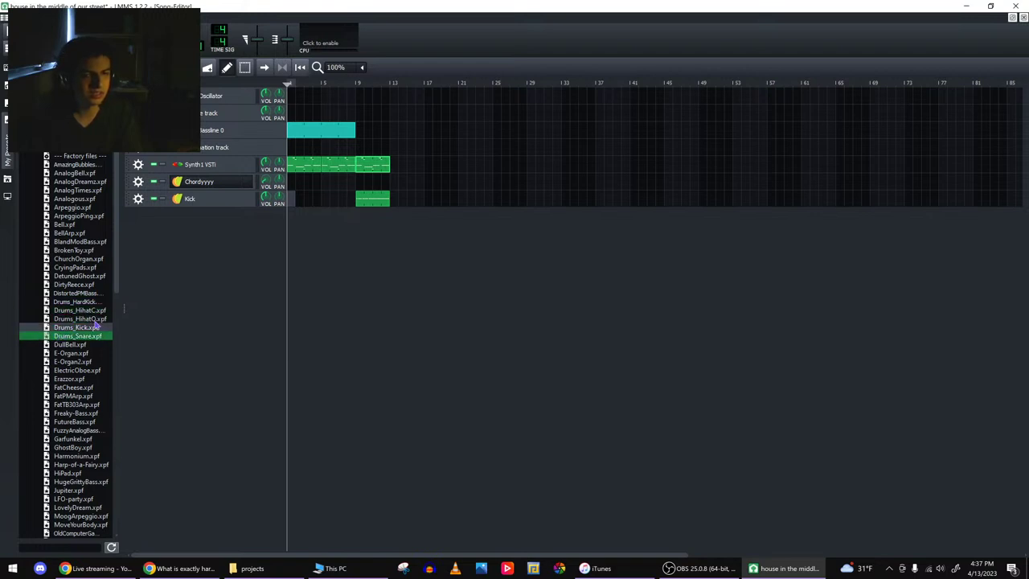
pyautogui.click(351, 84)
pyautogui.press('space')
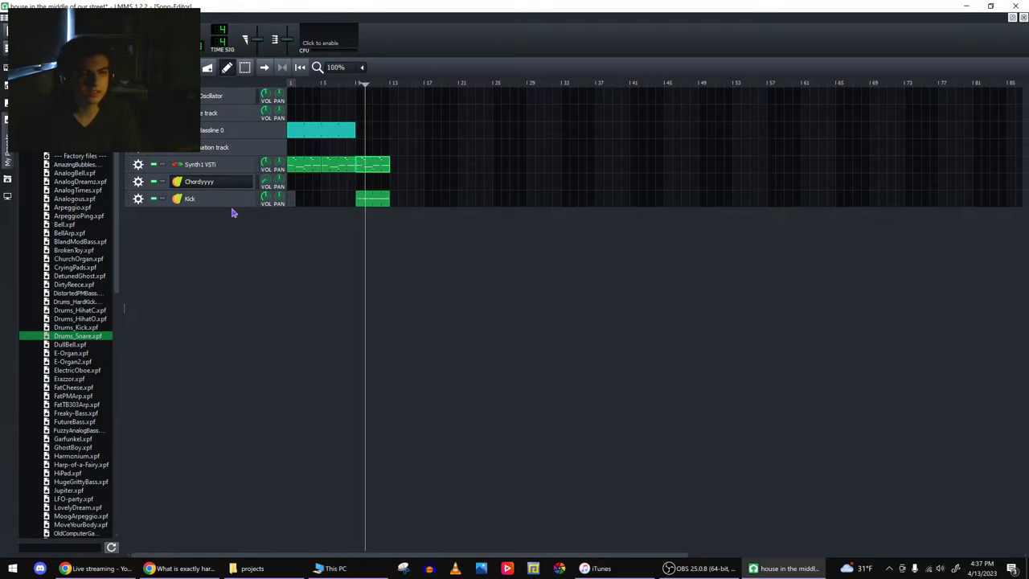
# - Copy the Kick track's pattern at bar 9 and look over its notes in the piano roll
pyautogui.rightClick(365, 199)
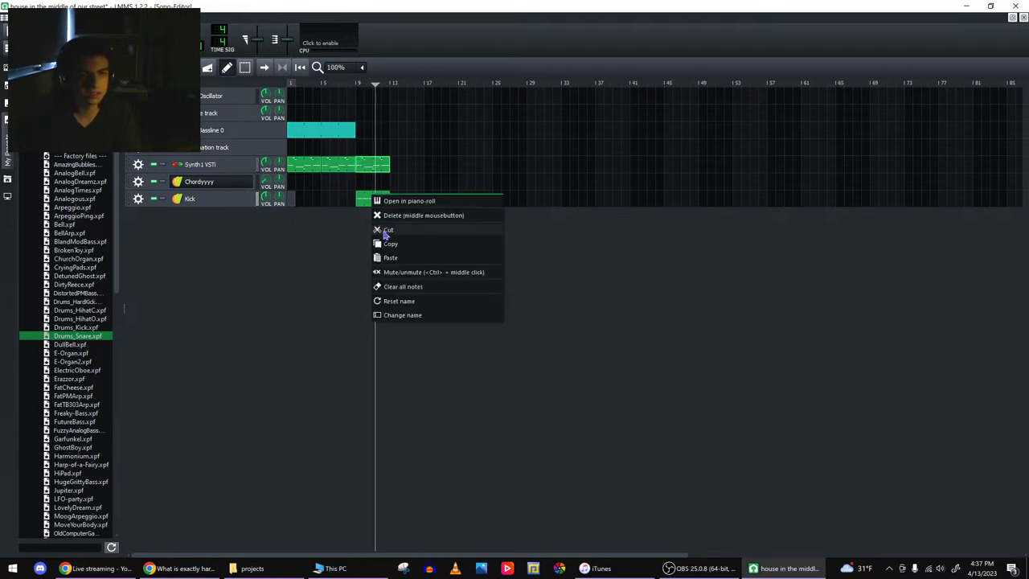
pyautogui.click(378, 241)
pyautogui.doubleClick(368, 198)
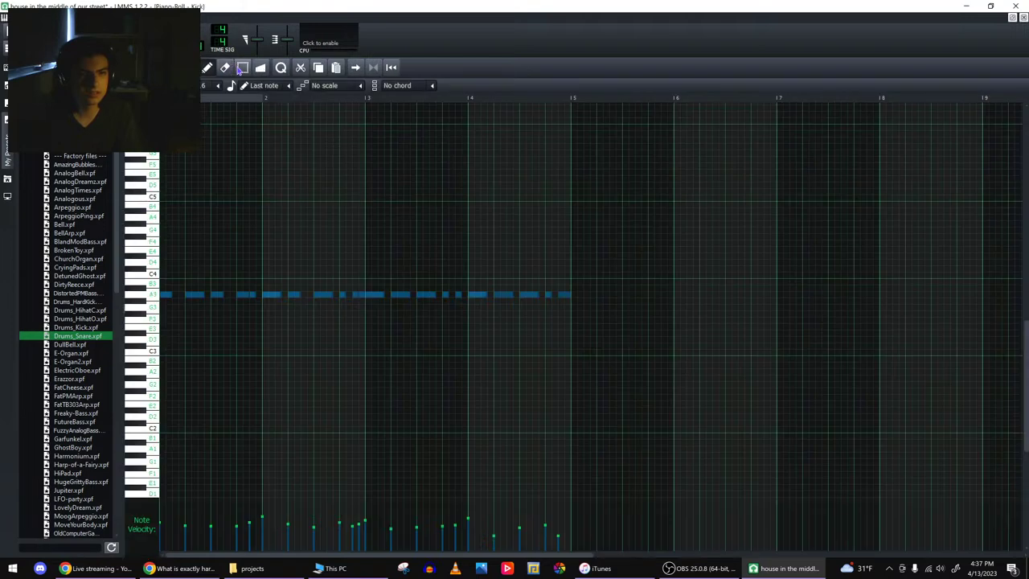
pyautogui.moveTo(601, 218); pyautogui.dragTo(20, 363)
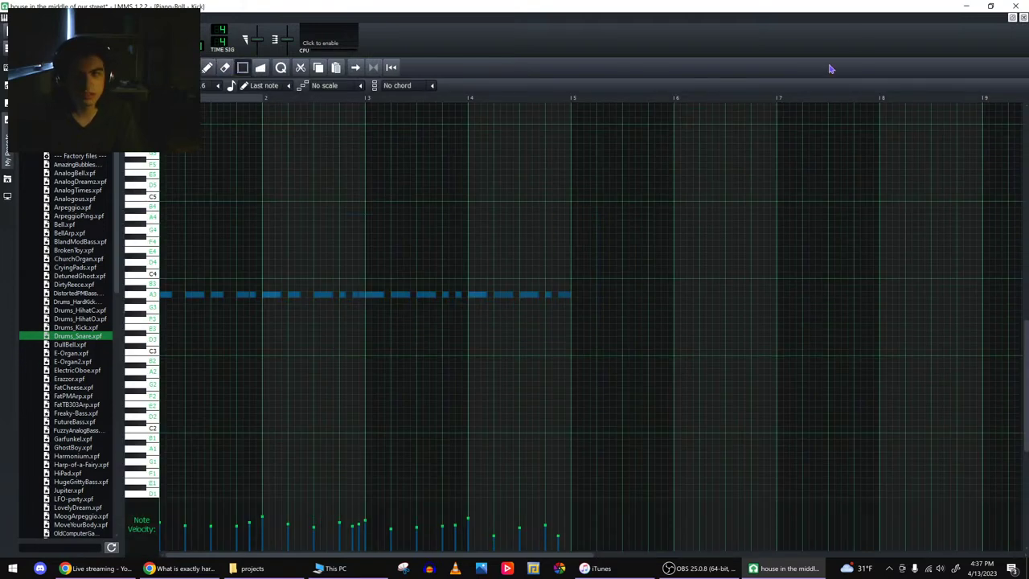
pyautogui.click(1023, 18)
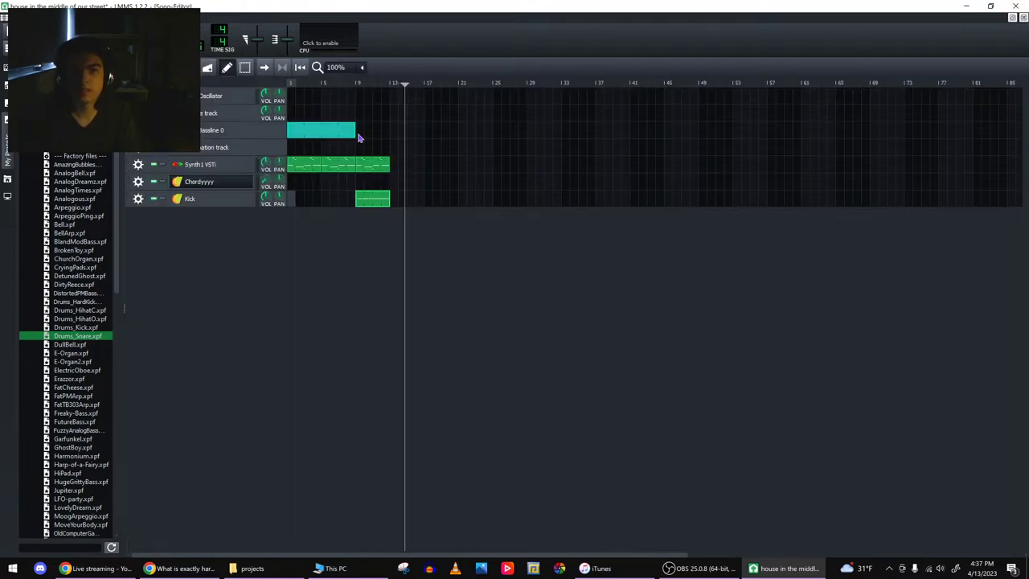
# - Check the steps in Beat/Bassline 0 and add a second beat/bassline track directly below it
pyautogui.doubleClick(358, 162)
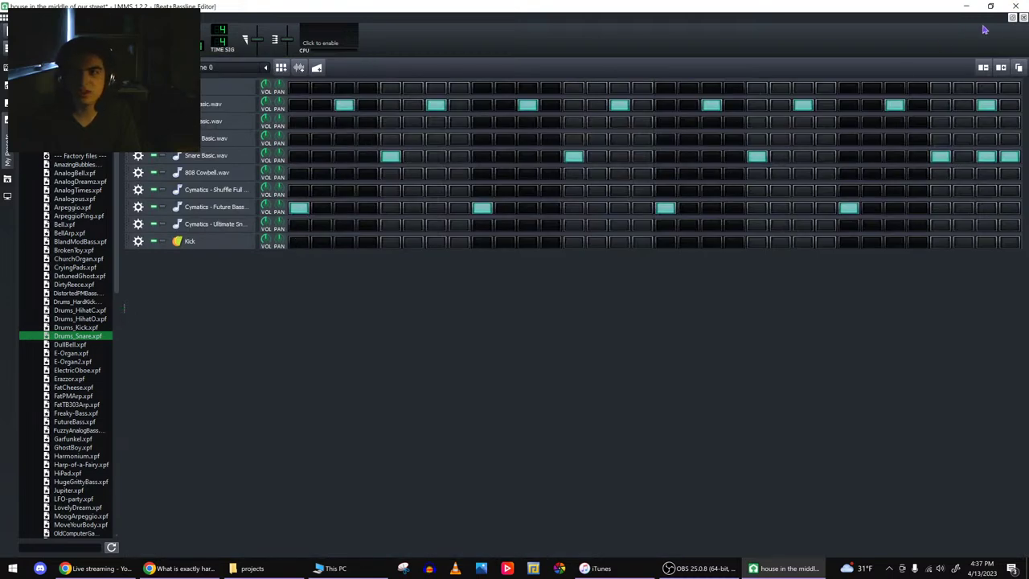
pyautogui.click(1023, 17)
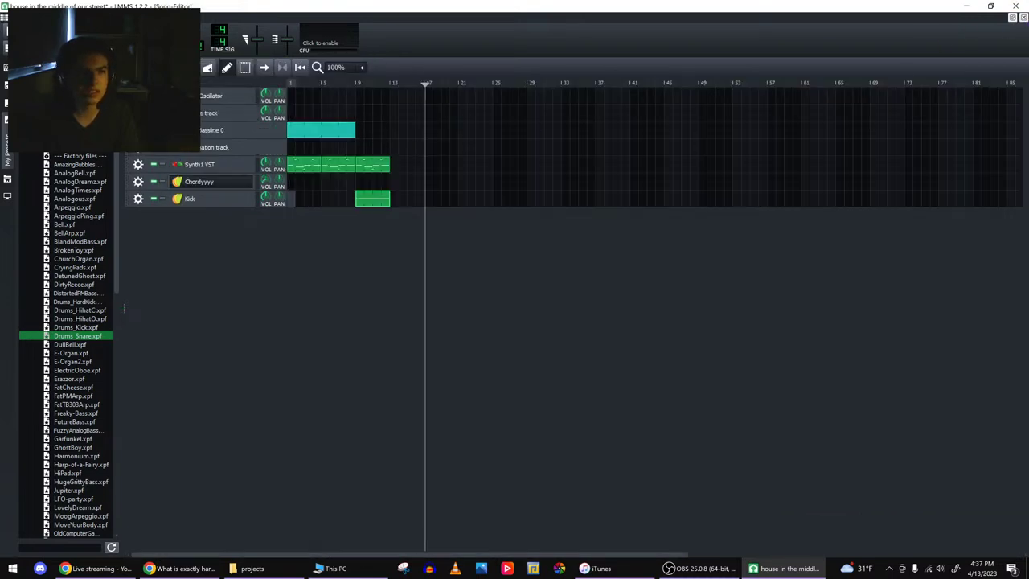
pyautogui.click(171, 67)
pyautogui.moveTo(127, 220); pyautogui.dragTo(128, 155)
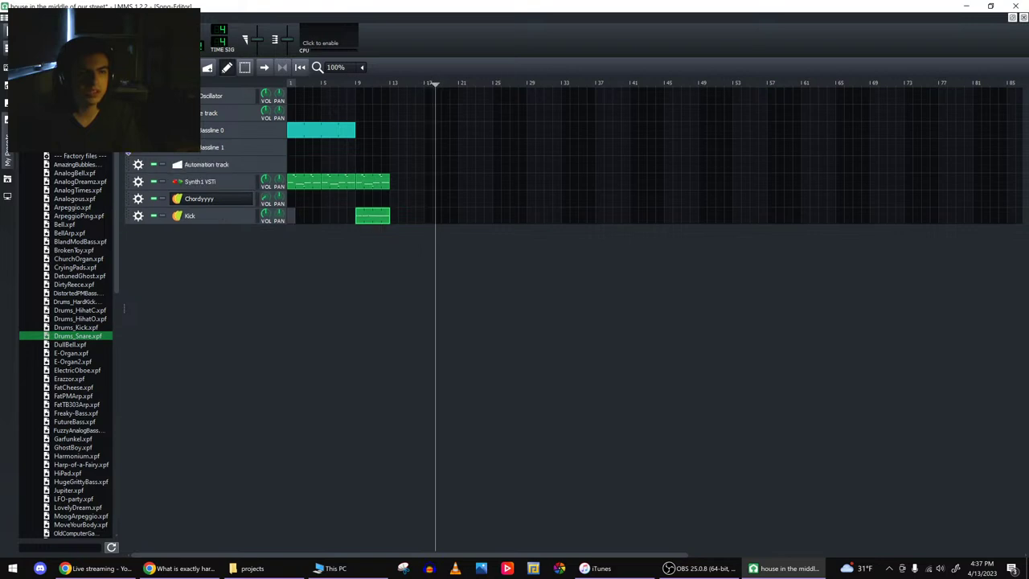
# - Paste the copied Kick pattern onto the Cymatics - Future Bass track of the new beat/bassline and return to the Song-Editor
pyautogui.doubleClick(360, 149)
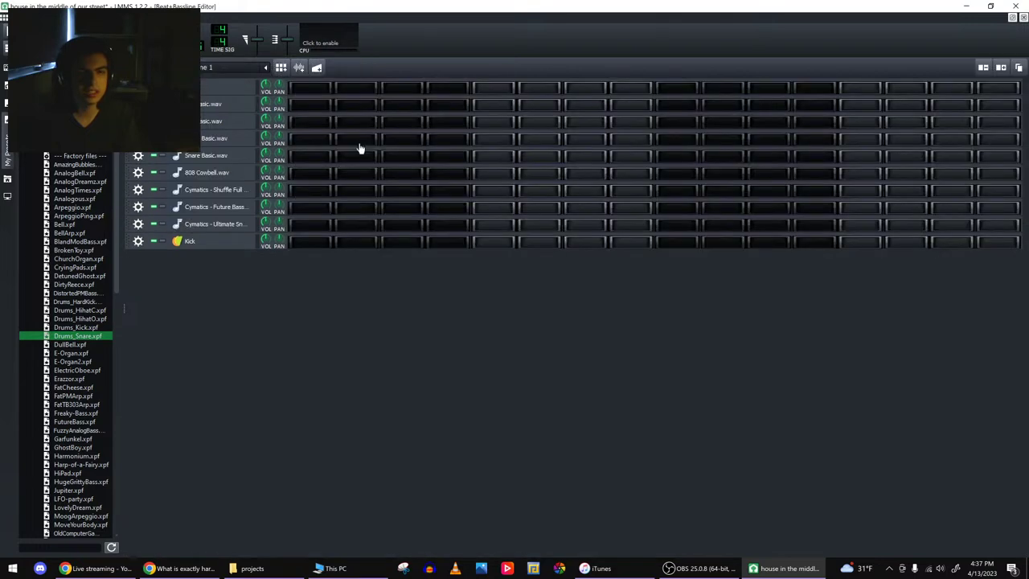
pyautogui.rightClick(301, 213)
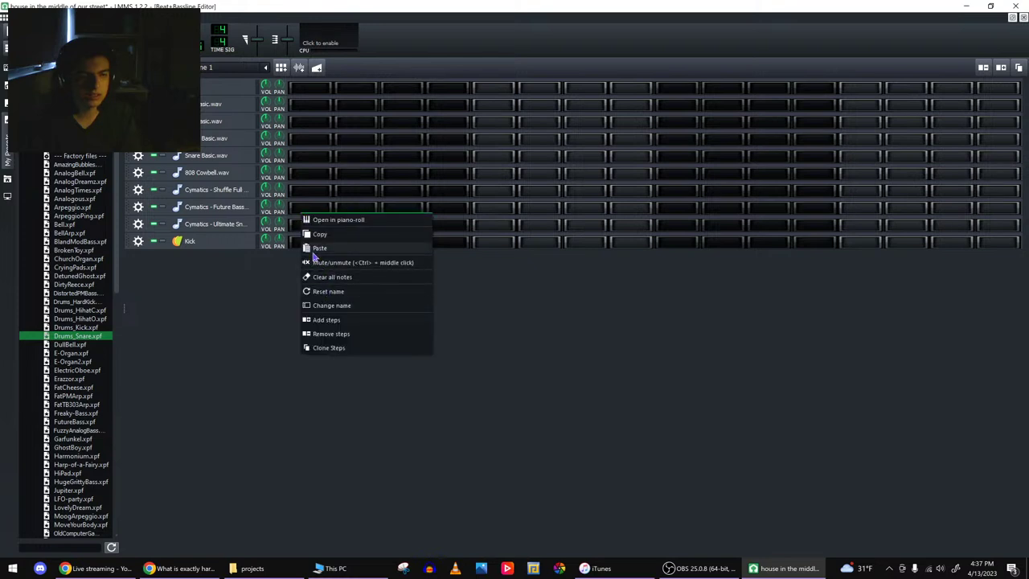
pyautogui.click(314, 258)
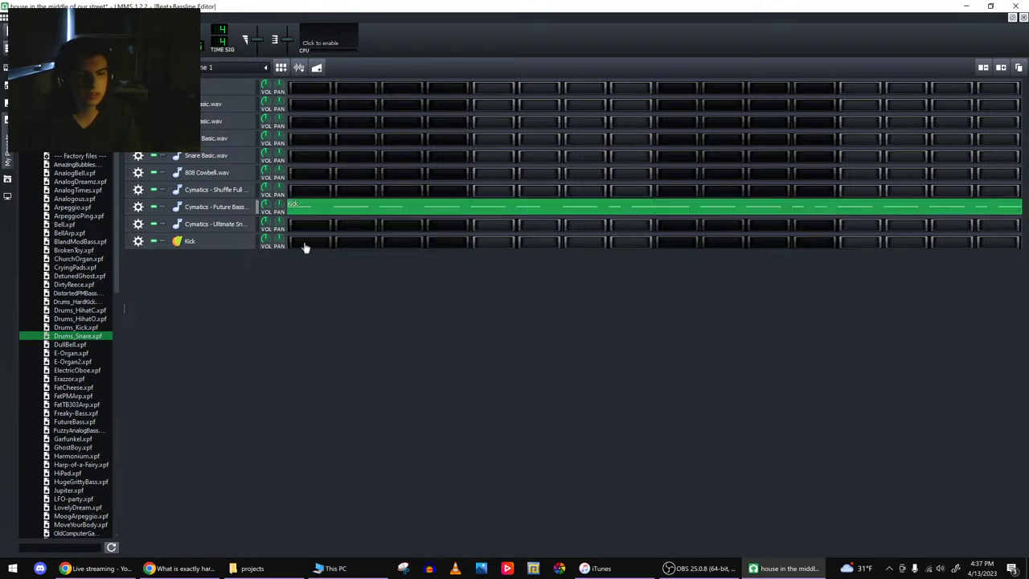
pyautogui.press('F5')
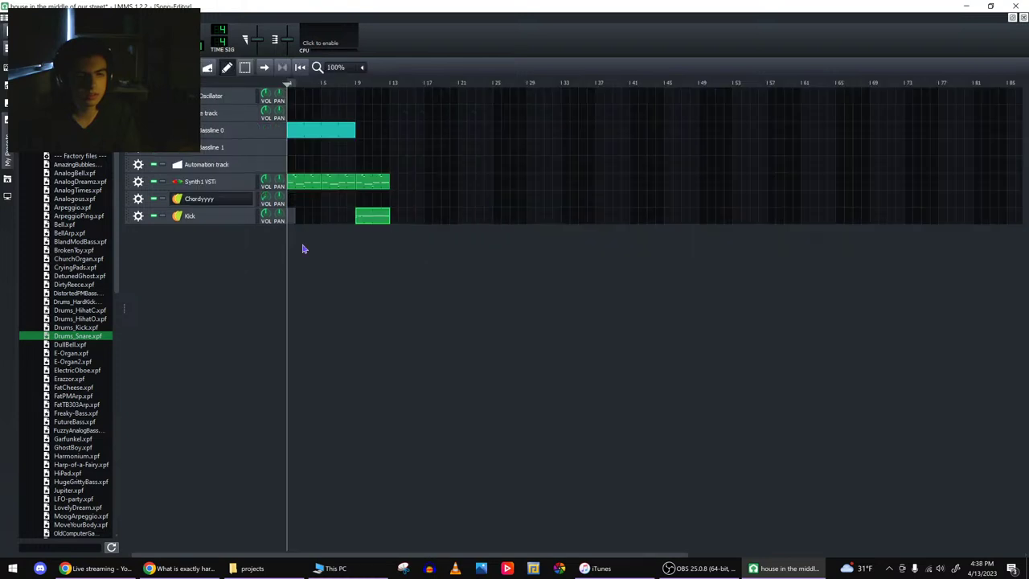
# - Place a Beat/Bassline 1 block at bar 9 and paste the copied Kick pattern onto its Kick Basic.wav track
pyautogui.doubleClick(359, 147)
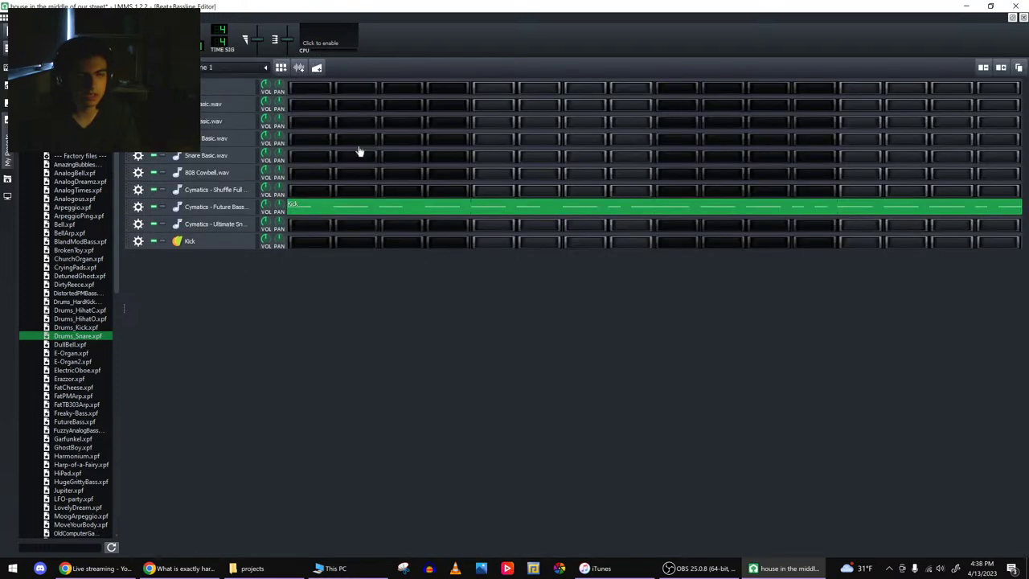
pyautogui.rightClick(294, 116)
pyautogui.click(318, 163)
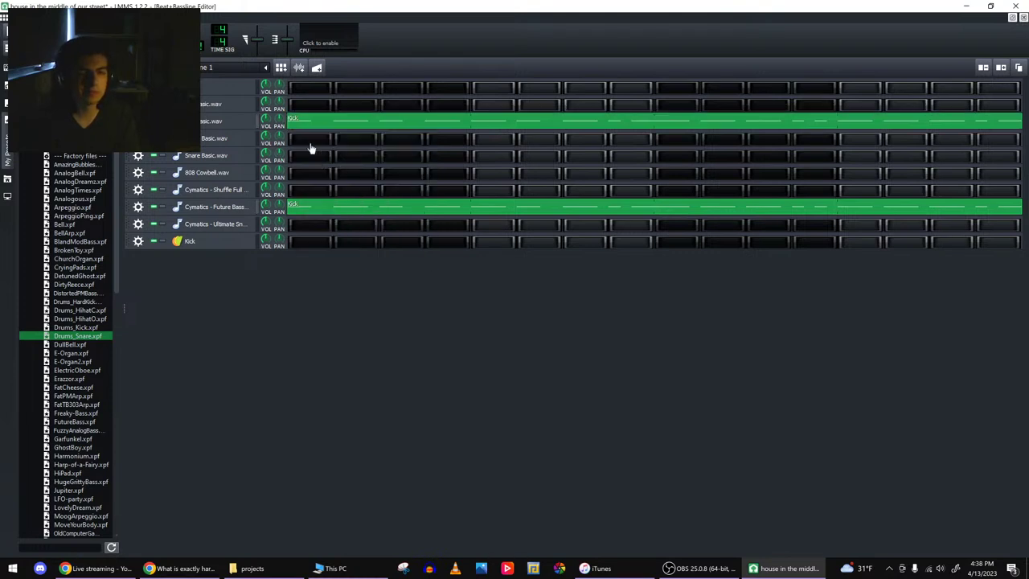
# - Select all notes of the Kick Basic.wav pattern in the piano roll and raise them by about an octave
pyautogui.doubleClick(312, 124)
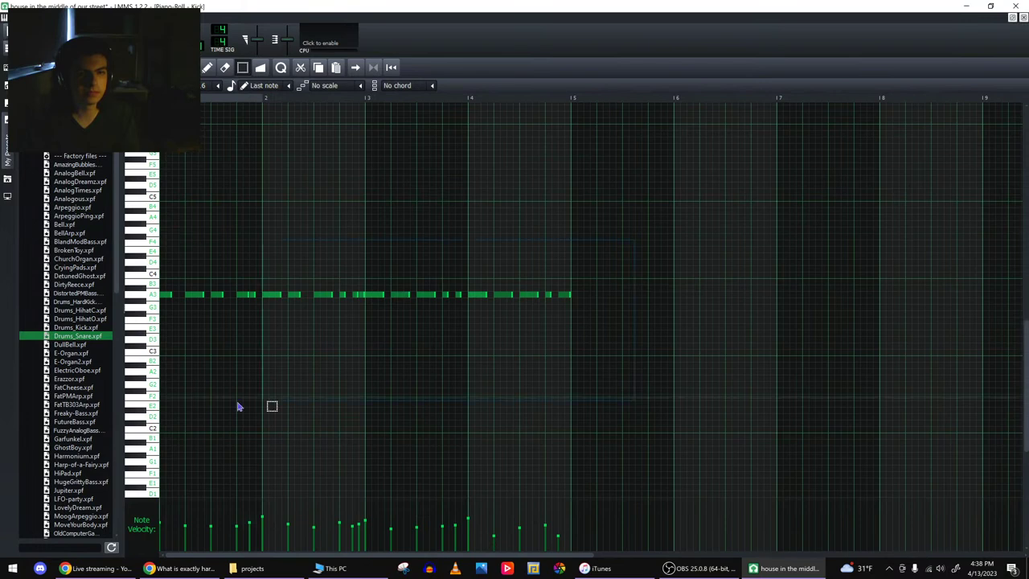
pyautogui.scroll(4, 209, 362)
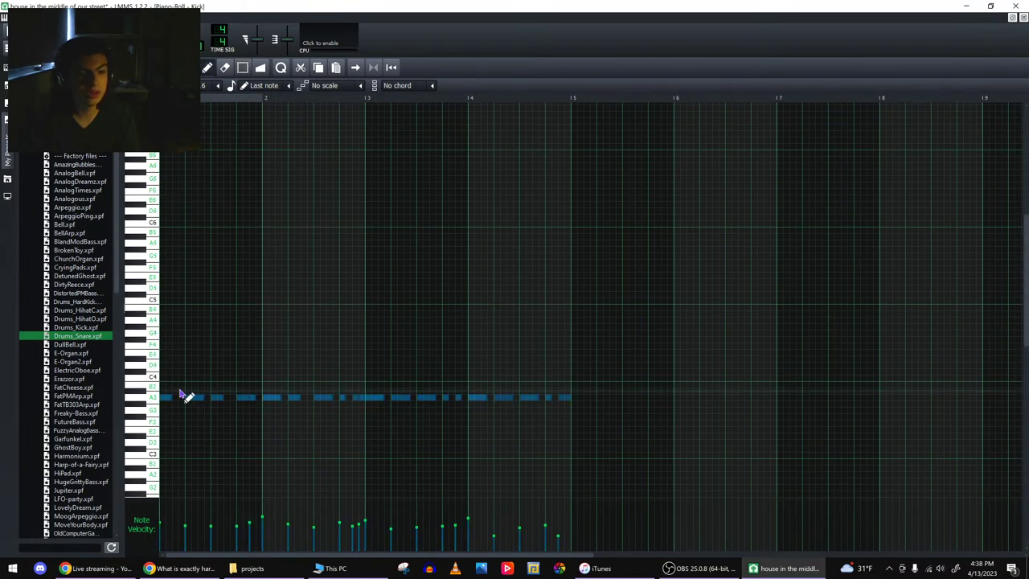
pyautogui.moveTo(164, 397); pyautogui.dragTo(139, 322)
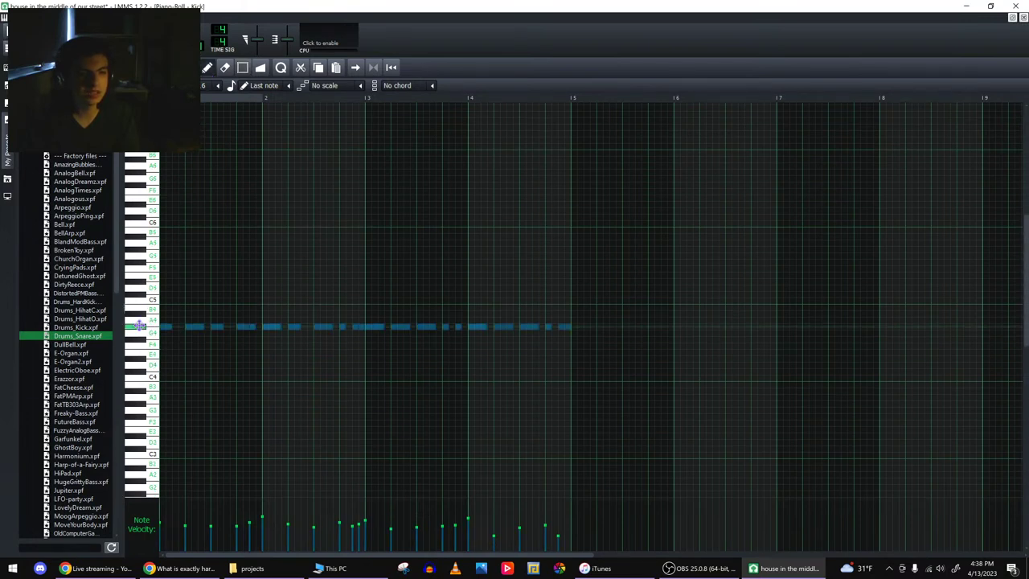
pyautogui.click(1012, 17)
# - Inspect the effects settings of the Kick Basic.wav instrument and close its window
pyautogui.click(226, 121)
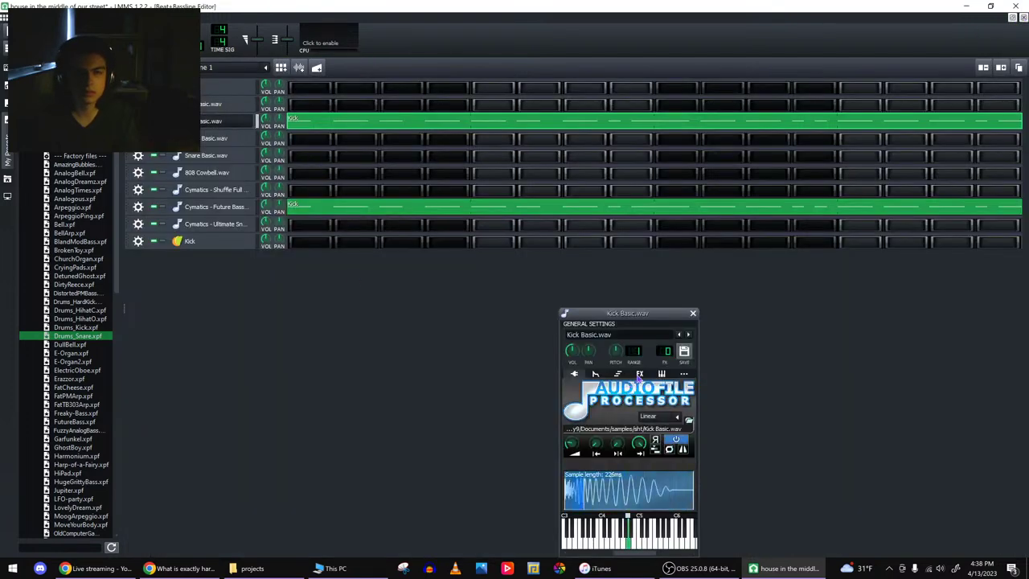
pyautogui.click(640, 373)
pyautogui.click(693, 313)
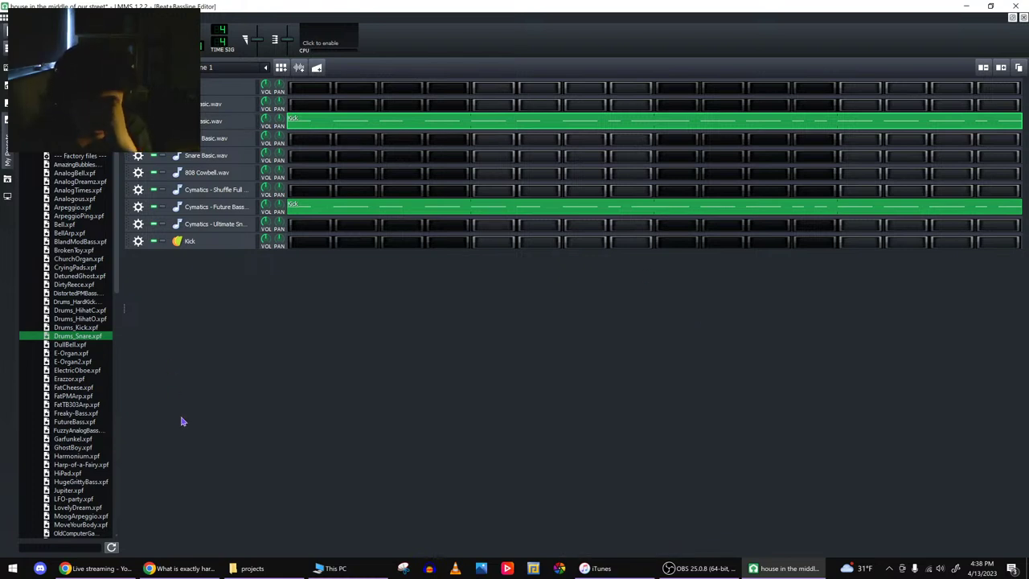
# - Switch to Chrome, search YouTube for "bad apple", play a few seconds of the Full Version w/video result, and return to LMMS
pyautogui.click(172, 568)
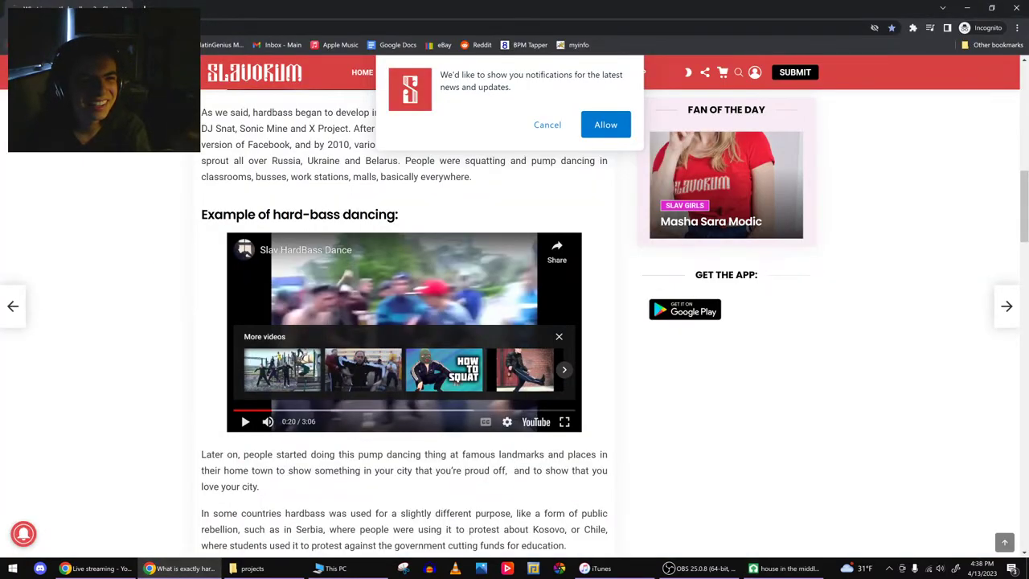
pyautogui.hotkey('alt', 'Left')
pyautogui.click(450, 70)
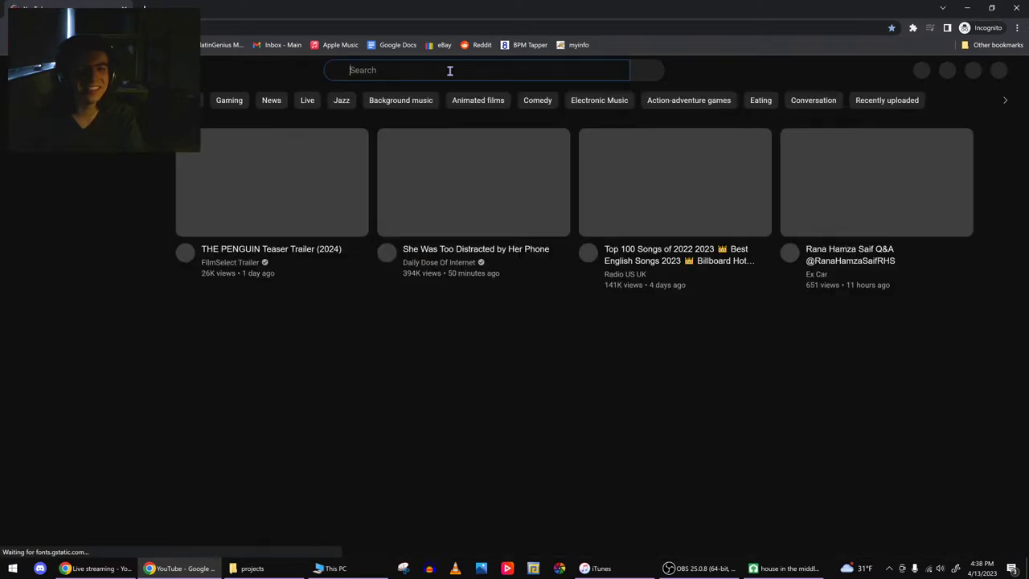
pyautogui.write('bad appl')
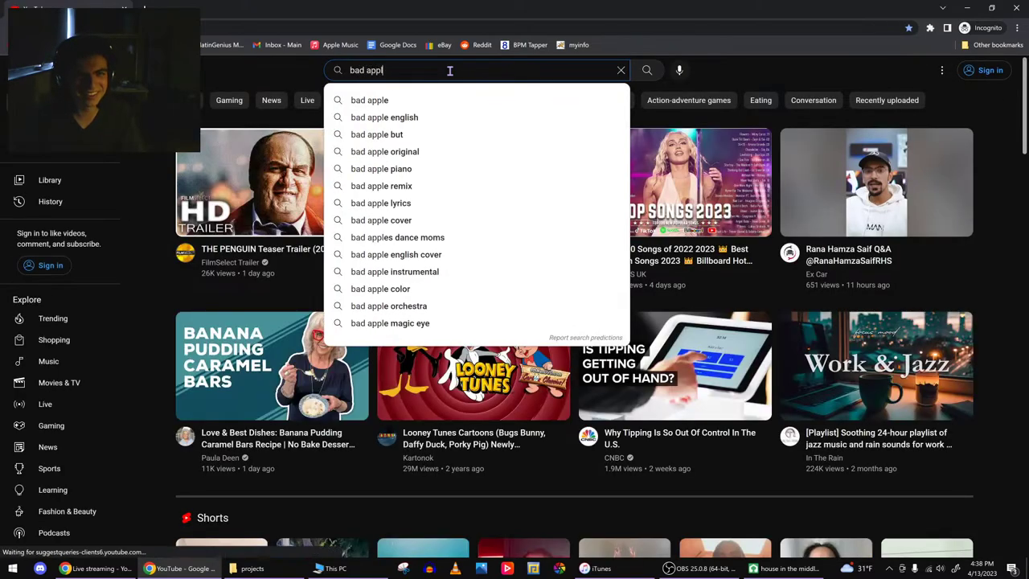
pyautogui.write('e')
pyautogui.press('Return')
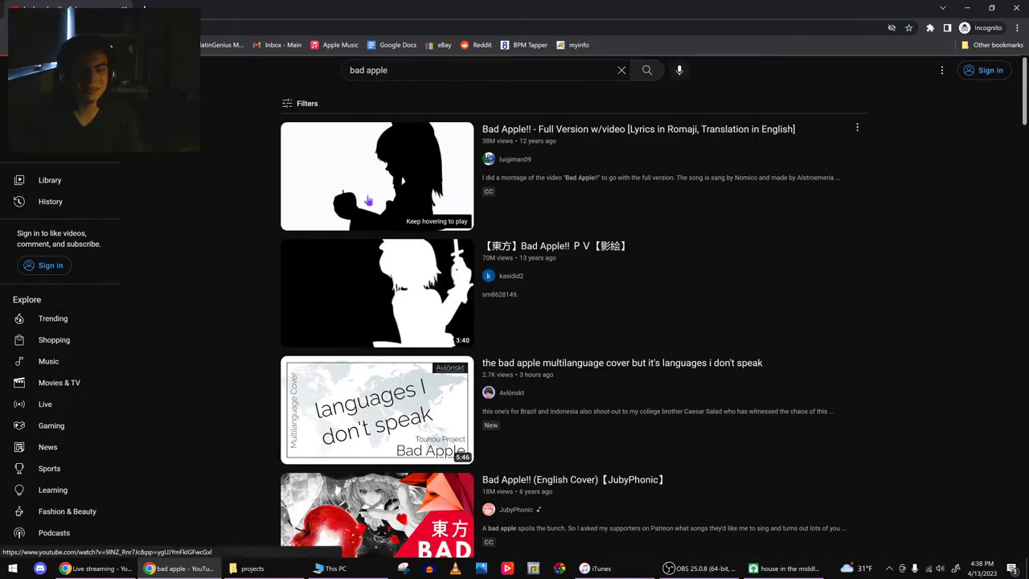
pyautogui.click(367, 199)
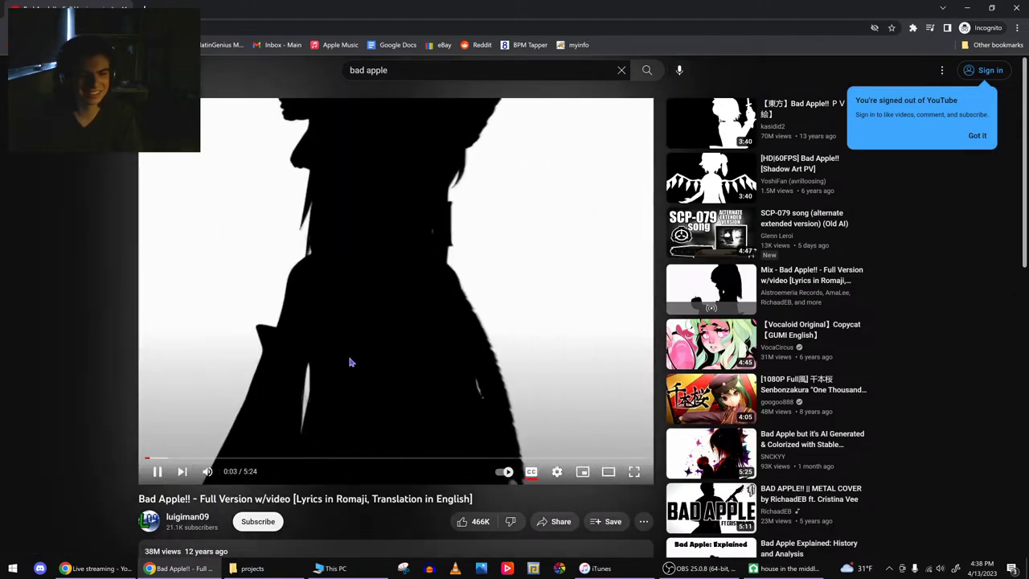
pyautogui.click(600, 120)
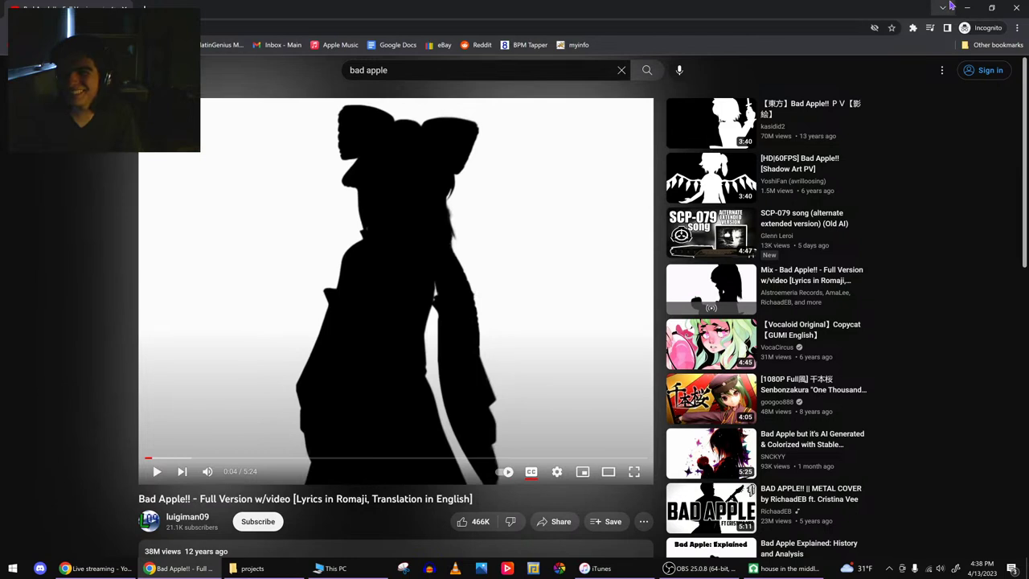
pyautogui.click(967, 7)
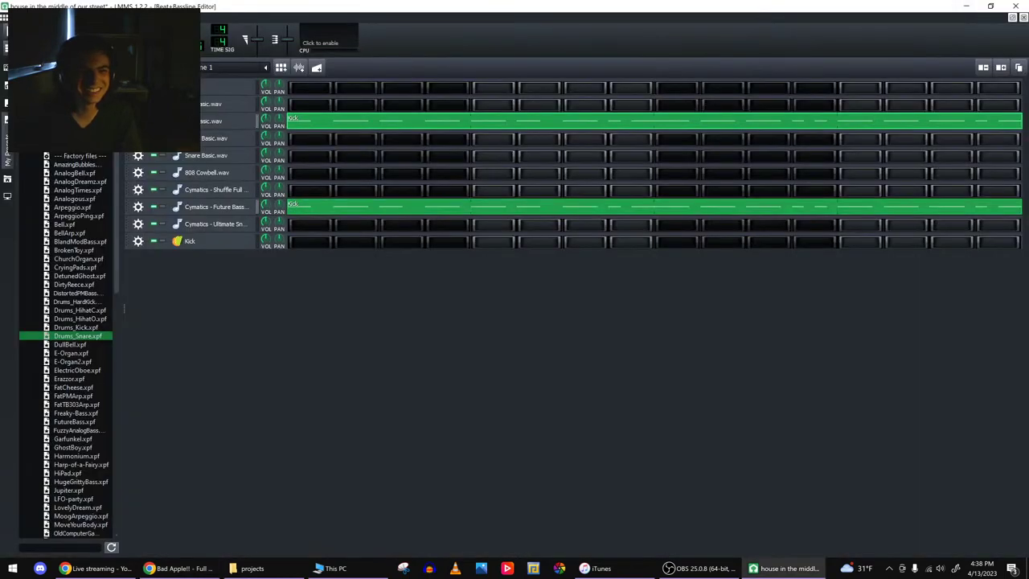
# - Play Beat/Bassline 1 and clear all notes from the Cymatics - Future Bass track's pattern, leaving it unmuted
pyautogui.press('space')
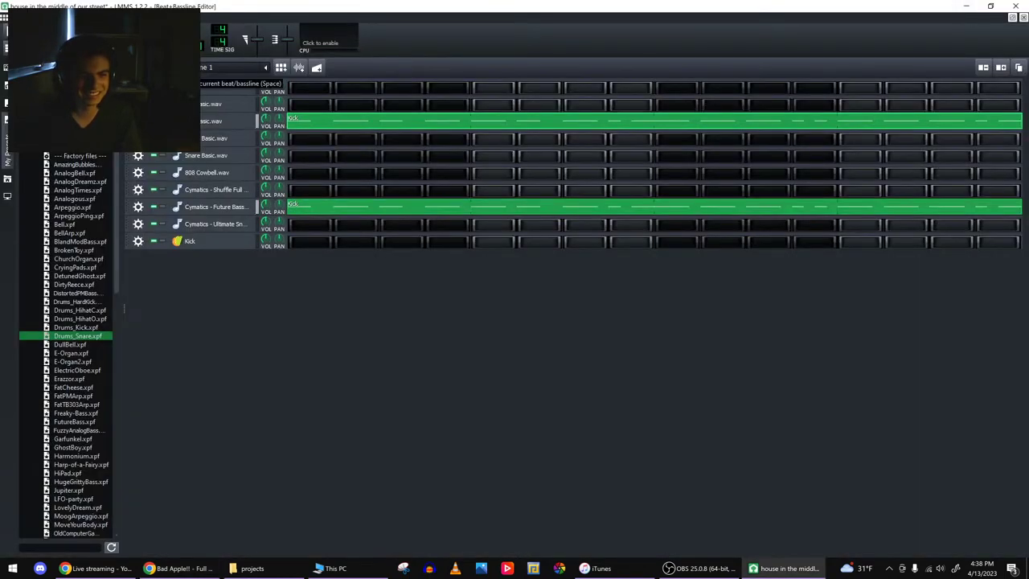
pyautogui.rightClick(303, 211)
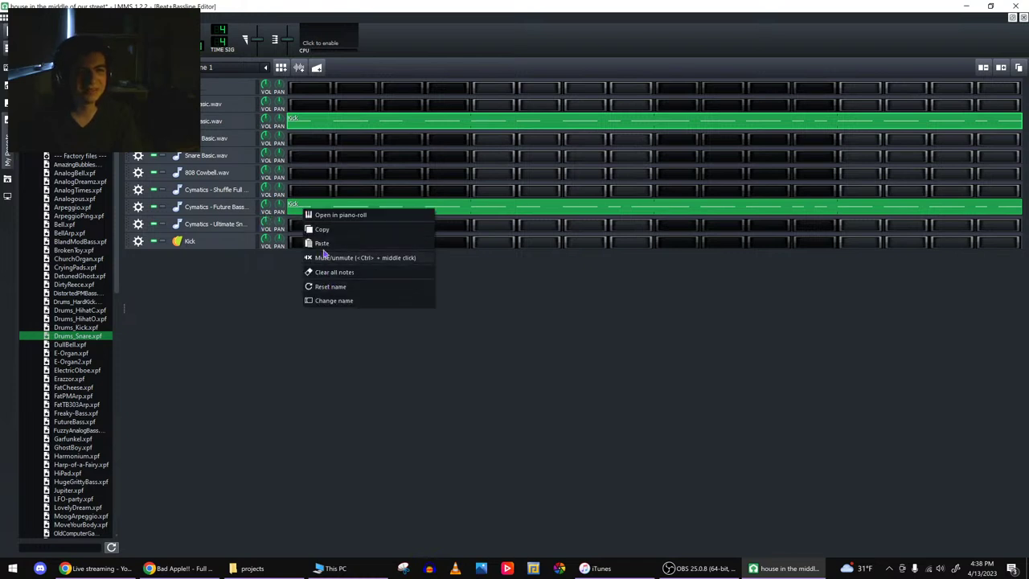
pyautogui.click(328, 272)
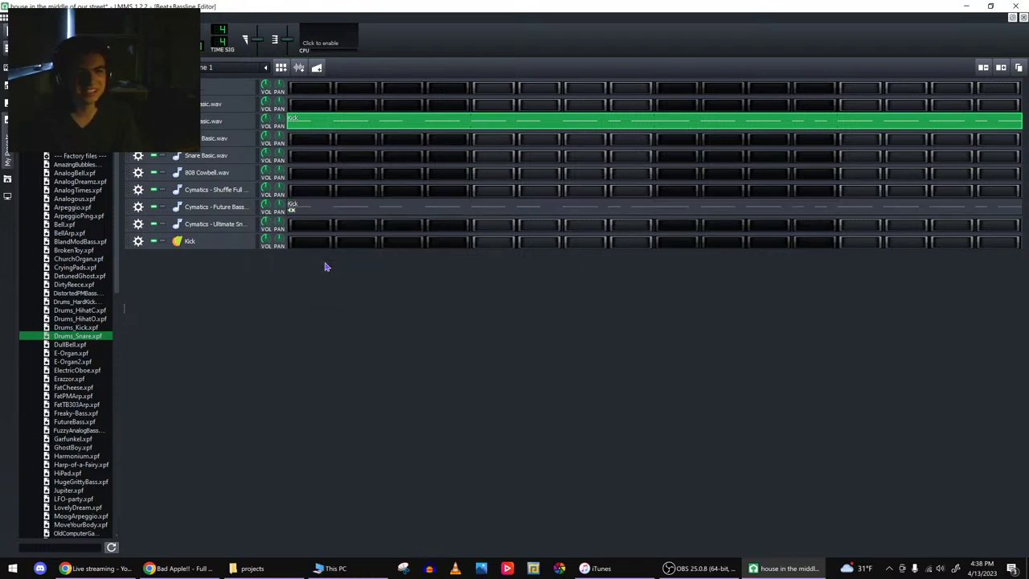
pyautogui.rightClick(323, 210)
pyautogui.click(338, 273)
pyautogui.rightClick(325, 211)
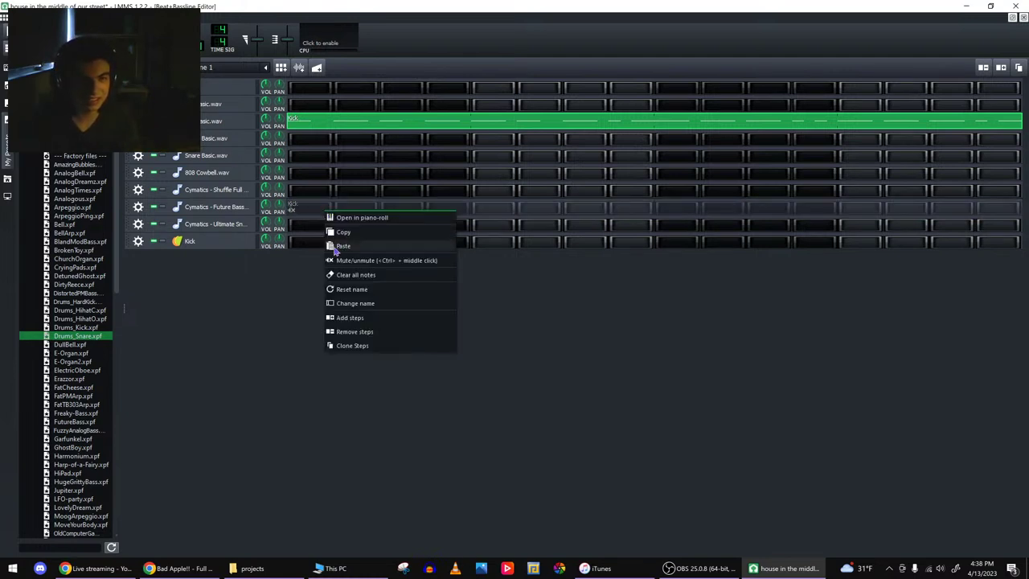
pyautogui.click(340, 271)
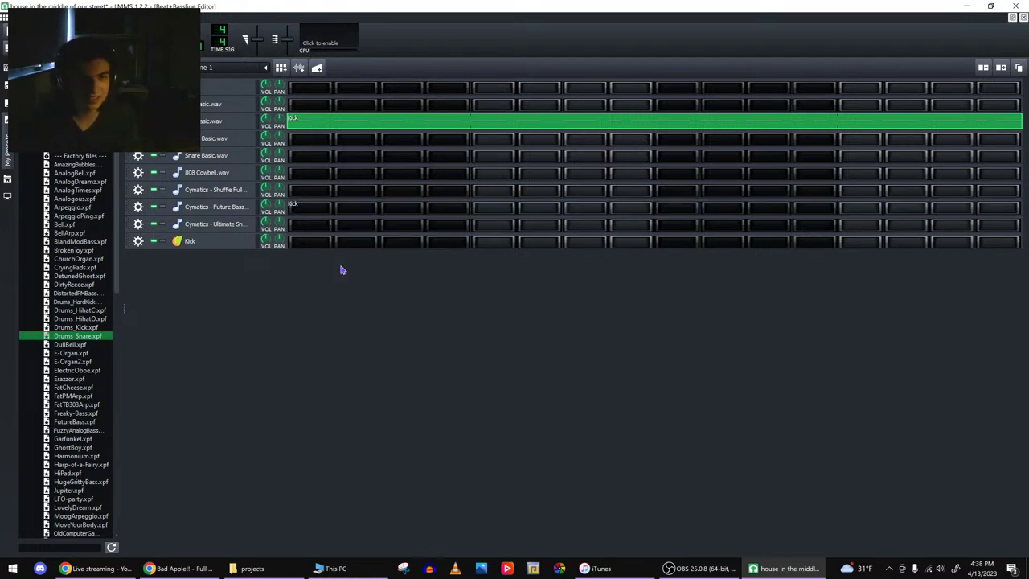
# - Close the Beat+Bassline Editor and play the song from bar 9
pyautogui.click(1022, 18)
pyautogui.click(354, 83)
pyautogui.press('space')
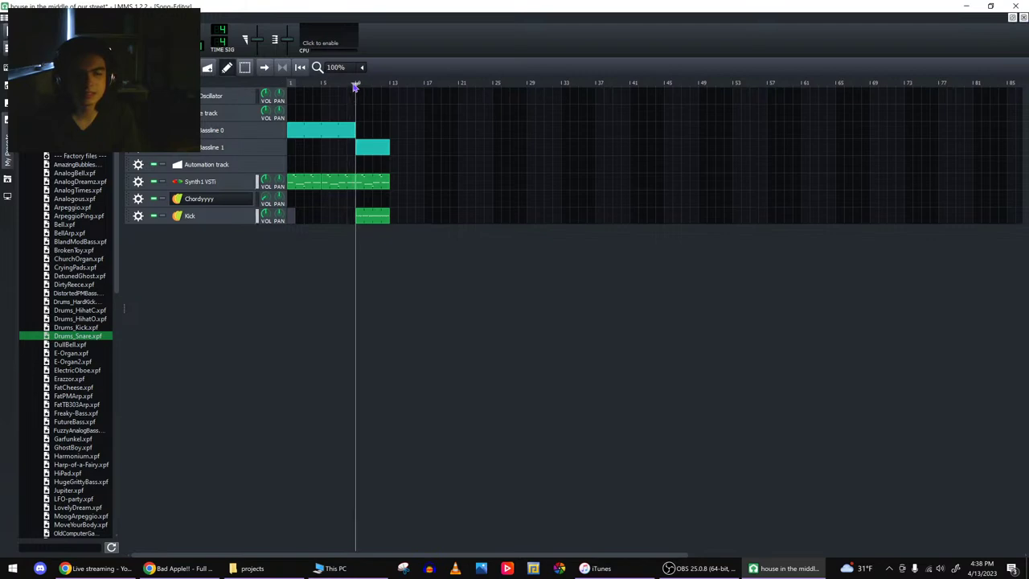
# - Check the YouTube live chat in Chrome for new viewer messages and return to LMMS
pyautogui.hotkey('alt', 'Tab')
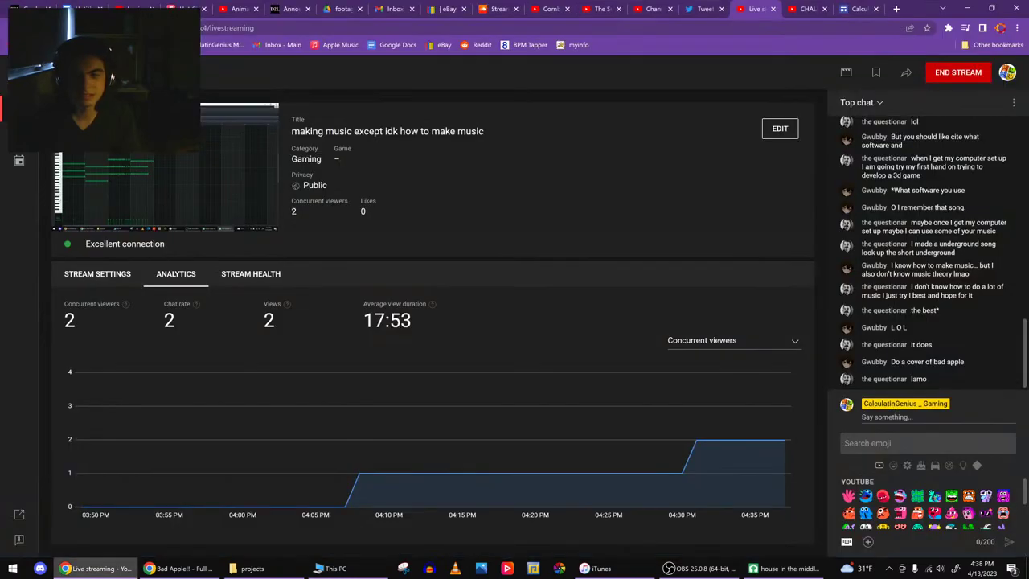
pyautogui.hotkey('alt', 'Tab')
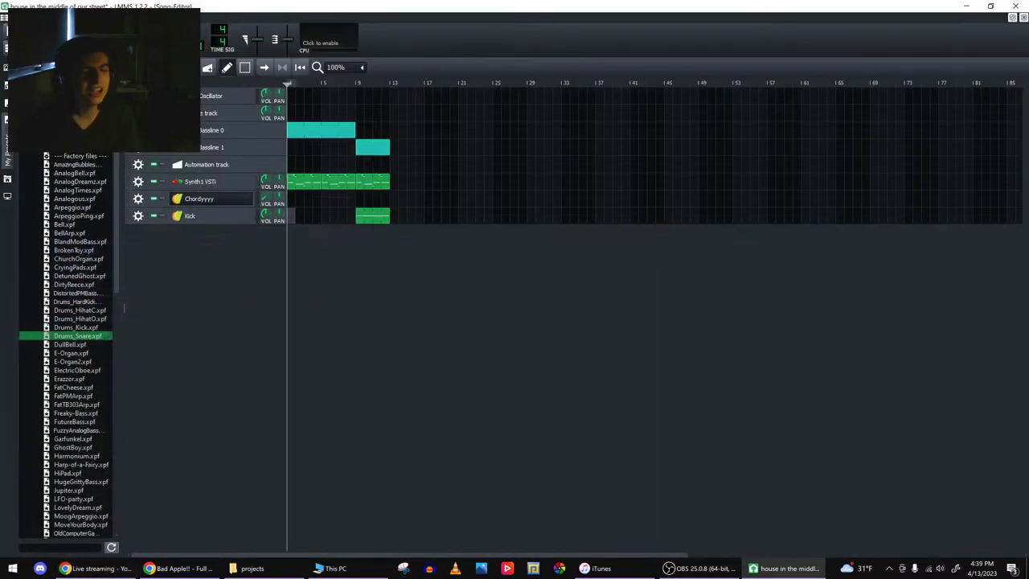
pyautogui.hotkey('alt', 'Tab')
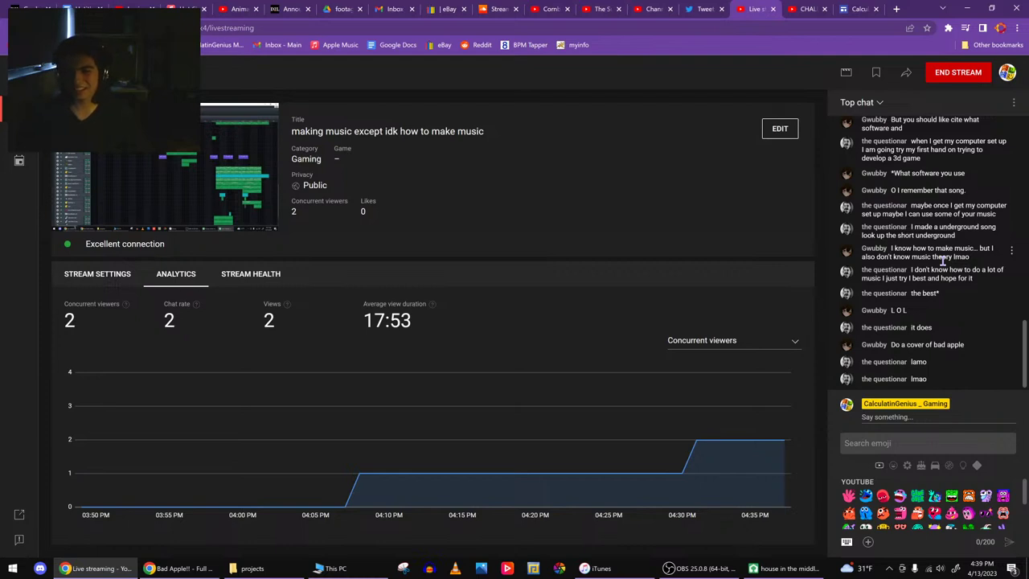
pyautogui.click(784, 568)
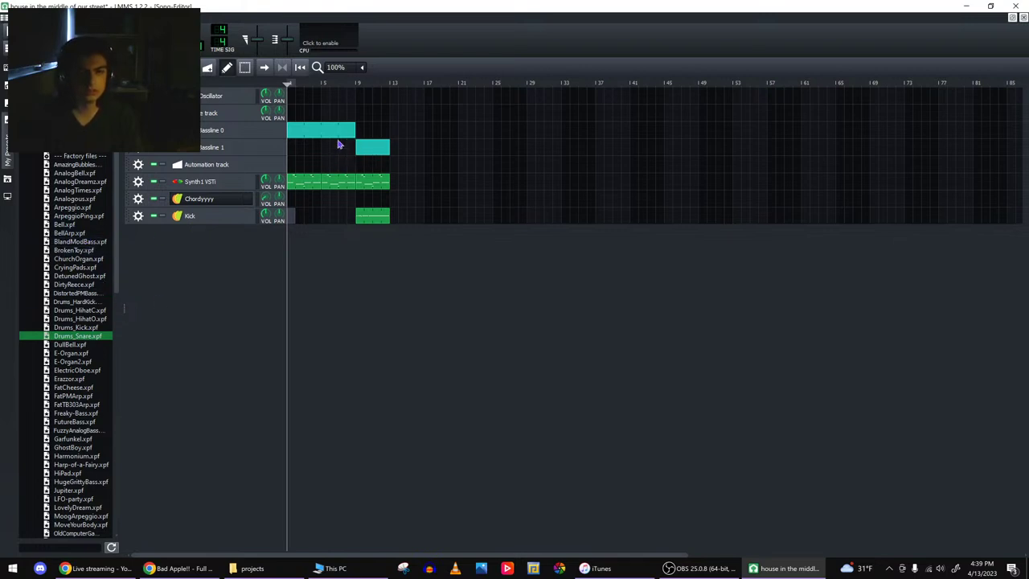
# - Play the song, copy the Synth1 VSTi pattern at bar 5, paste it onto the Oscillator track, and delete that pasted copy
pyautogui.press('space')
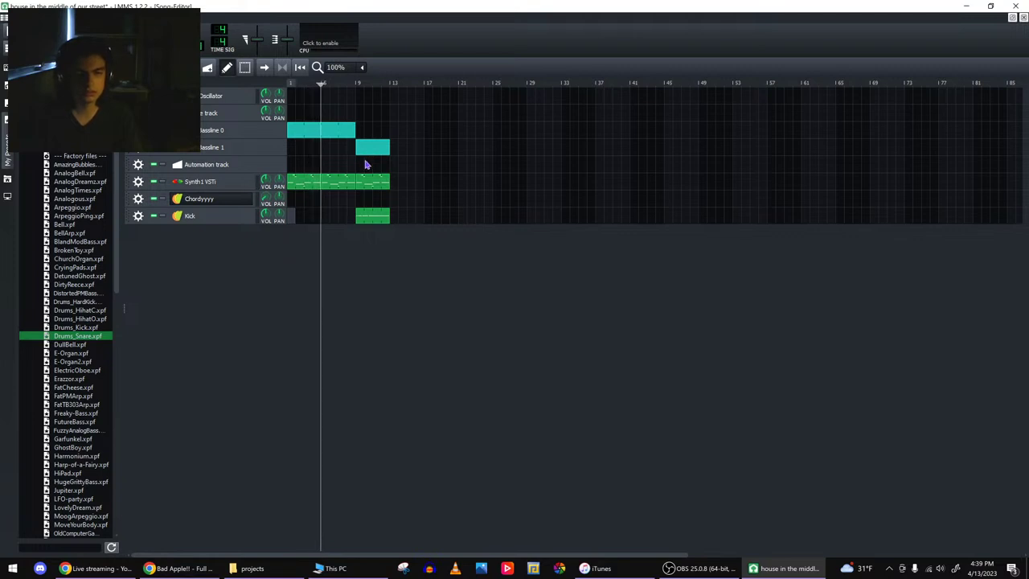
pyautogui.rightClick(349, 184)
pyautogui.click(367, 233)
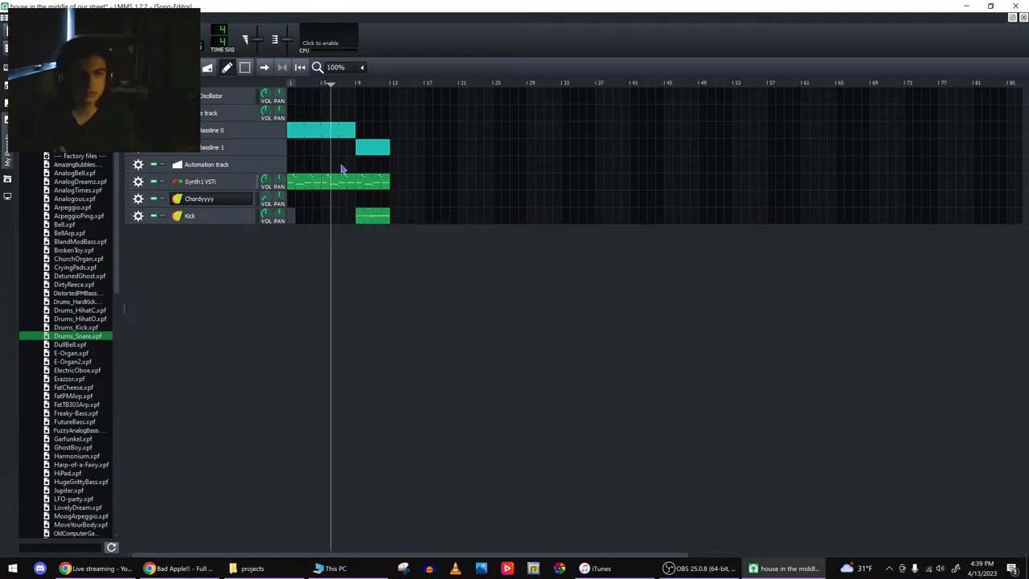
pyautogui.rightClick(327, 105)
pyautogui.click(369, 152)
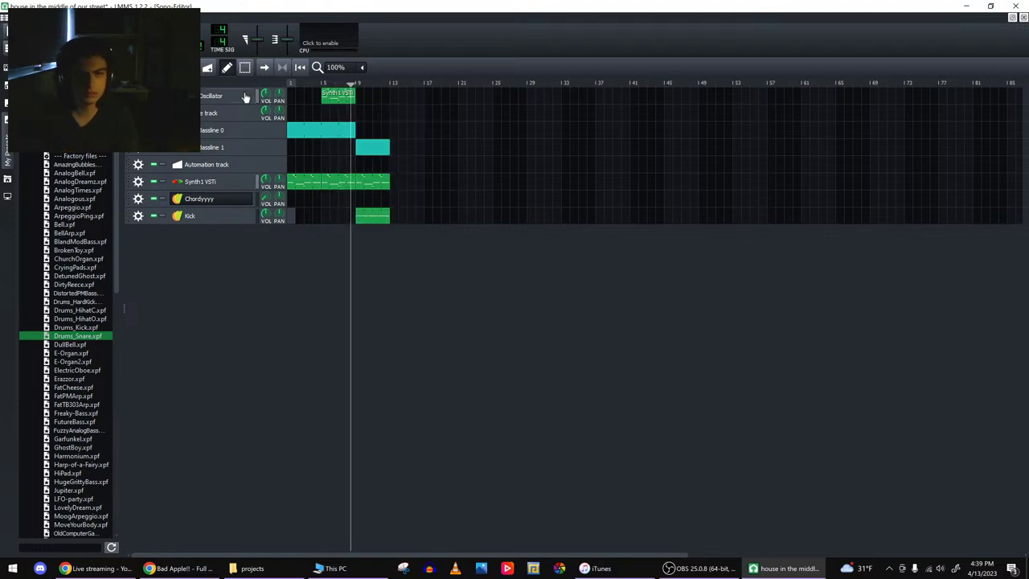
pyautogui.middleClick(337, 100)
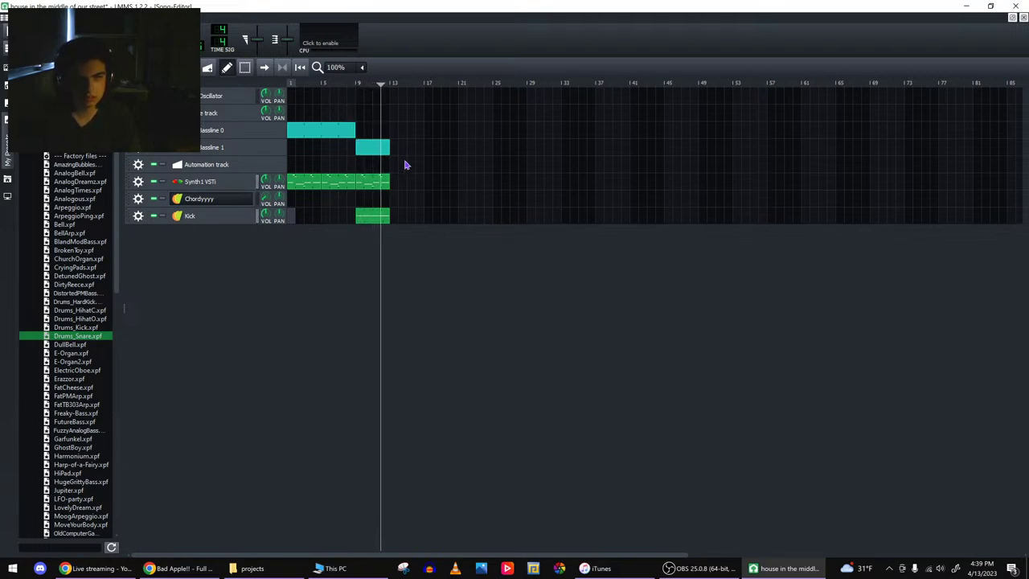
# - Extend Beat/Bassline 1 to bar 17, stop playback, and add a Beat/Bassline 2 track above the Automation track
pyautogui.moveTo(391, 151); pyautogui.dragTo(423, 151)
pyautogui.press('space')
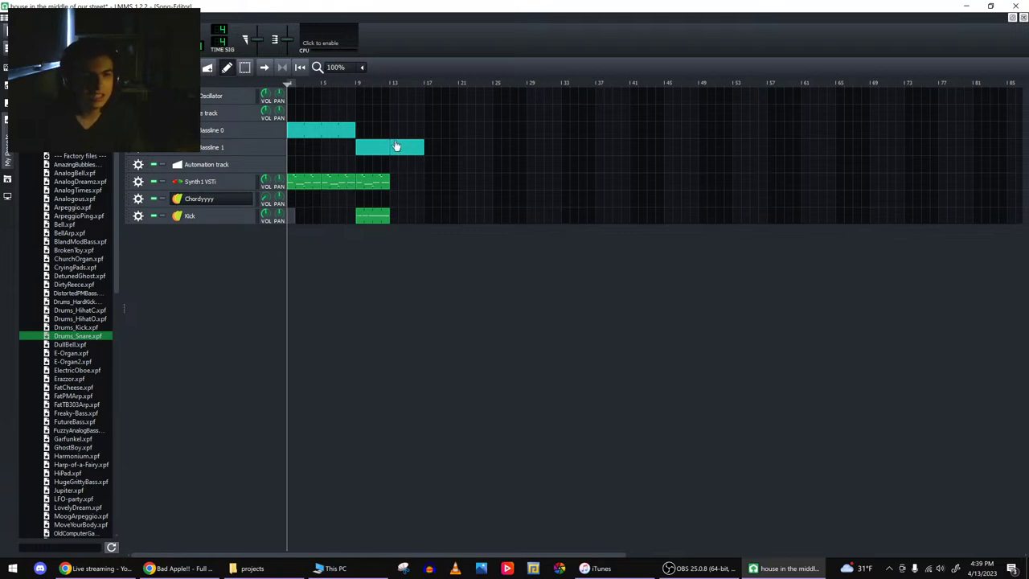
pyautogui.moveTo(127, 236); pyautogui.dragTo(138, 171)
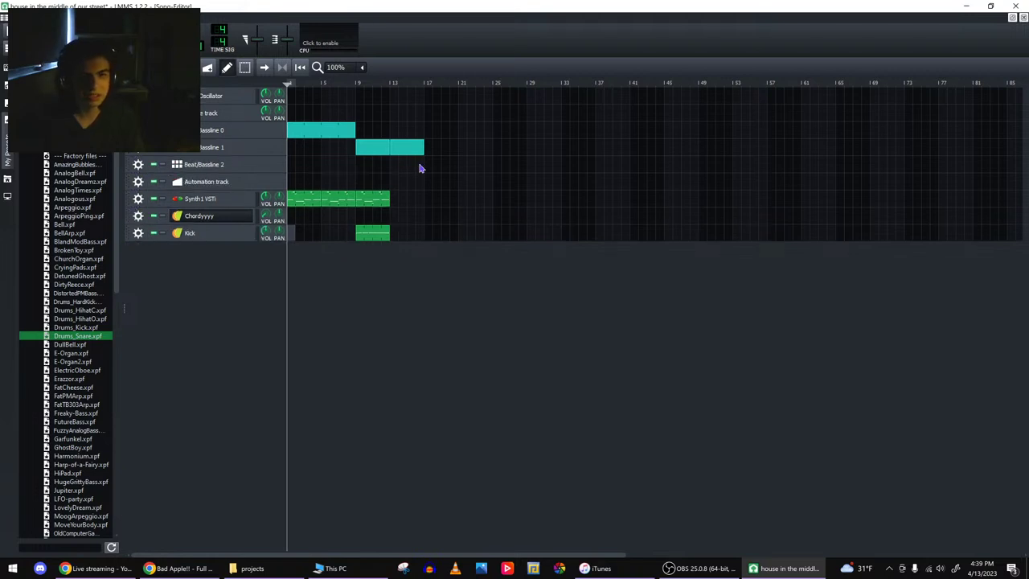
# - Place a Beat/Bassline 2 block at bar 13 and paste the copied Synth1 pattern onto its Cymatics - Ultimate Snare track
pyautogui.doubleClick(394, 166)
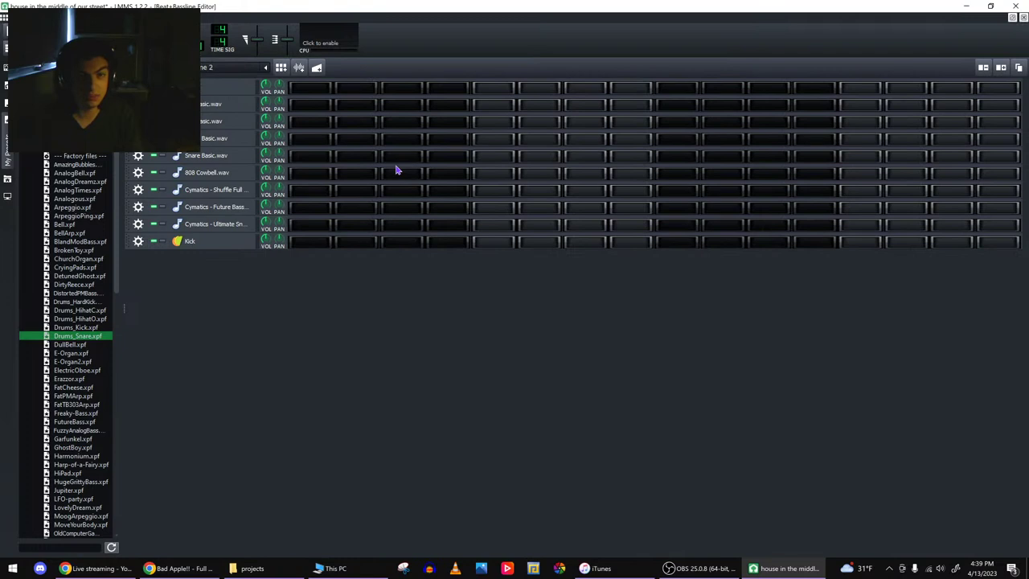
pyautogui.rightClick(303, 230)
pyautogui.click(320, 262)
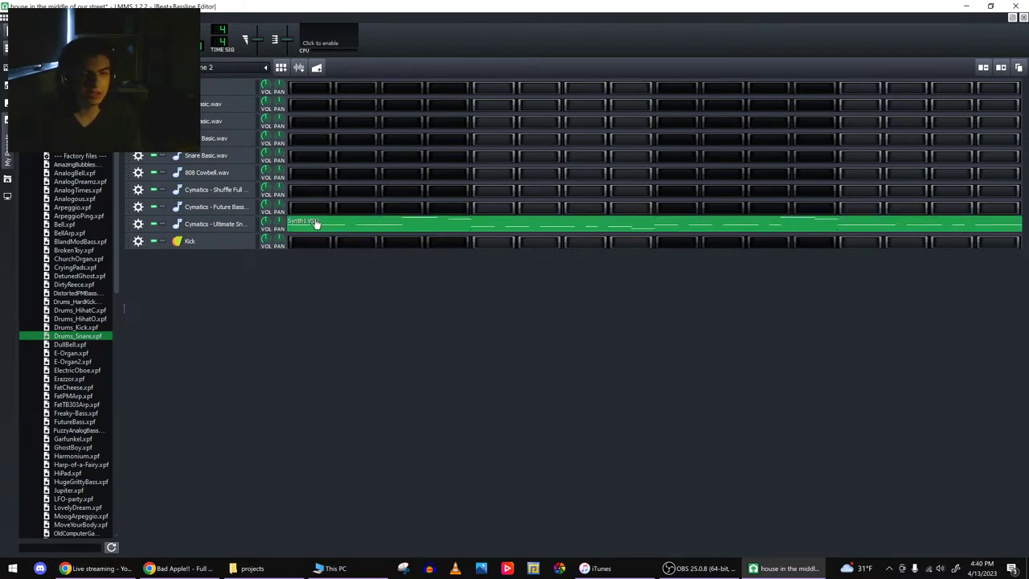
# - Transpose all notes of the pasted snare pattern up so the first note sits on A3, and return to the Song-Editor
pyautogui.doubleClick(316, 229)
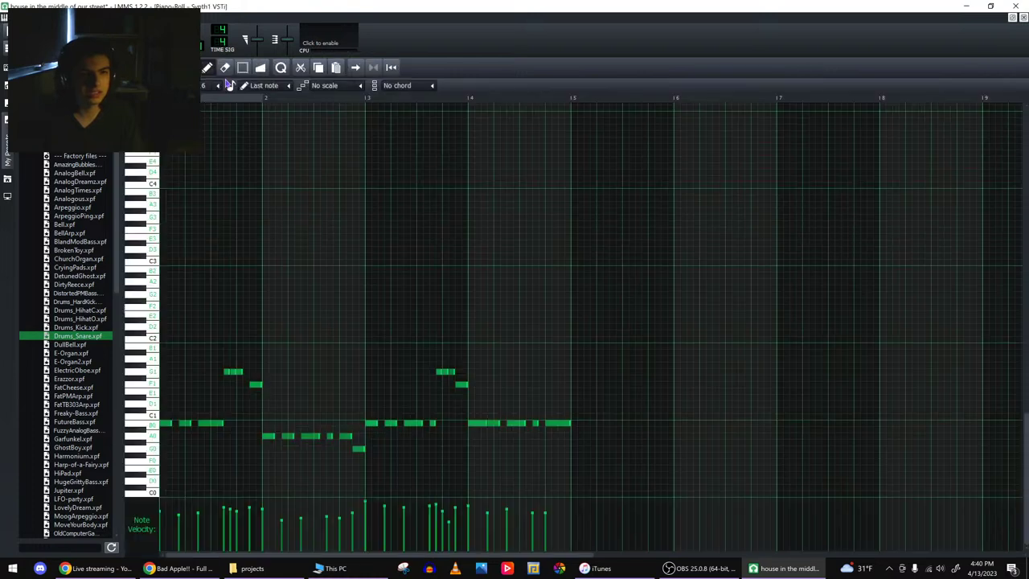
pyautogui.hotkey('ctrl', 'a')
pyautogui.click(171, 431)
pyautogui.moveTo(170, 431); pyautogui.dragTo(103, 209)
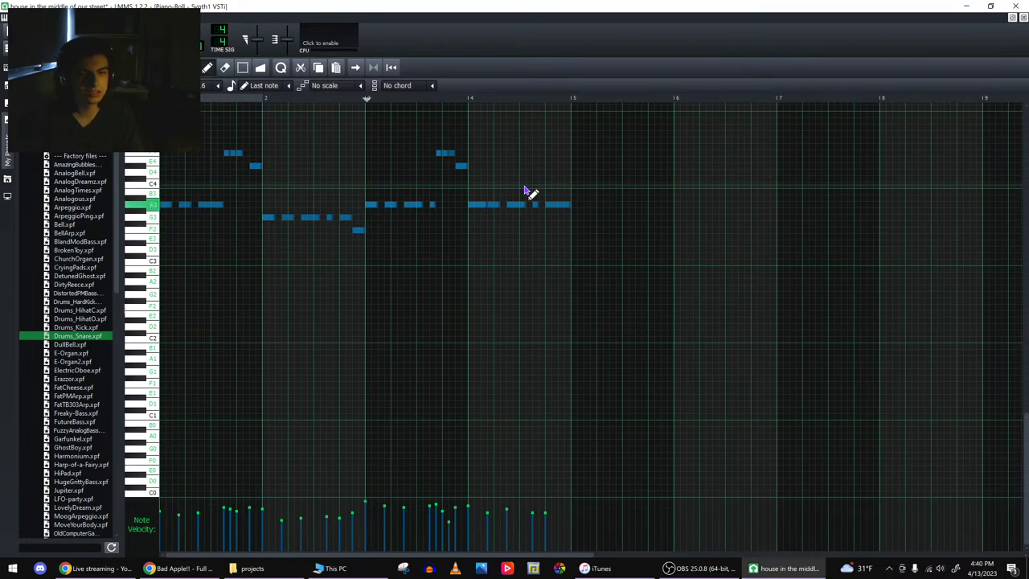
pyautogui.click(1017, 28)
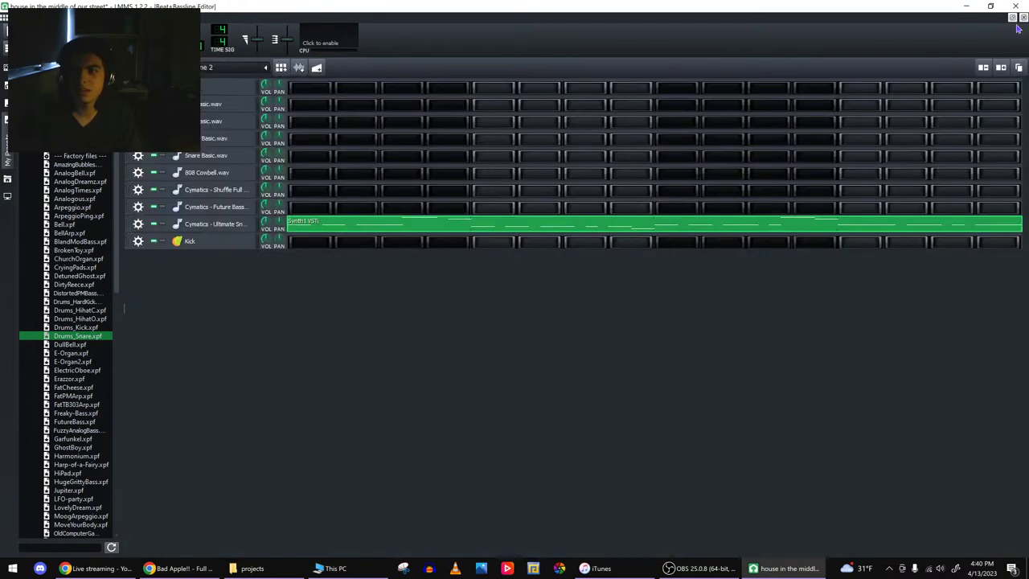
pyautogui.click(1022, 20)
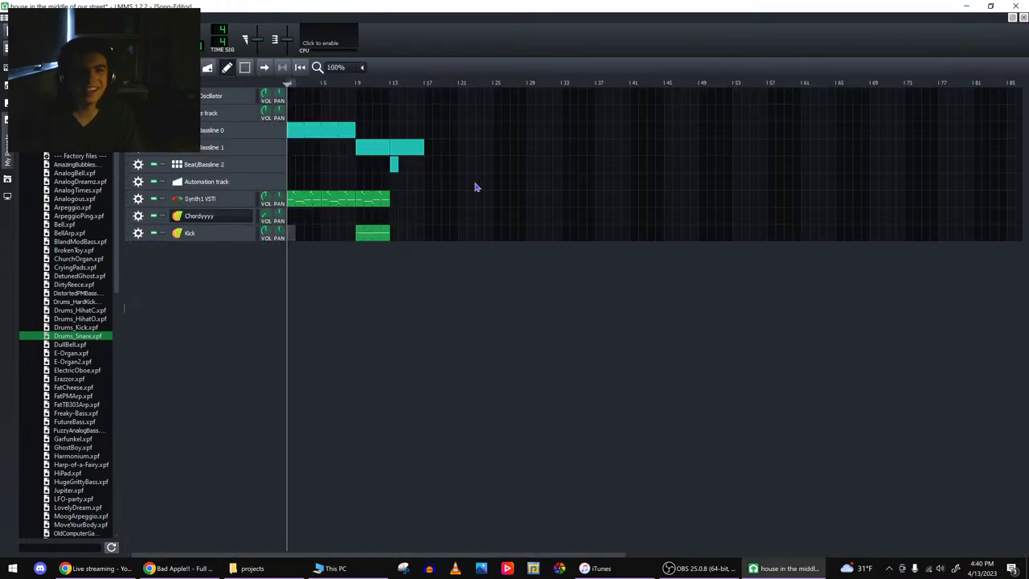
# - Copy all notes from the Kick track's pattern at bar 9 and return to the Song-Editor
pyautogui.doubleClick(378, 231)
pyautogui.click(378, 232)
pyautogui.rightClick(381, 234)
pyautogui.click(242, 68)
pyautogui.hotkey('ctrl', 'a')
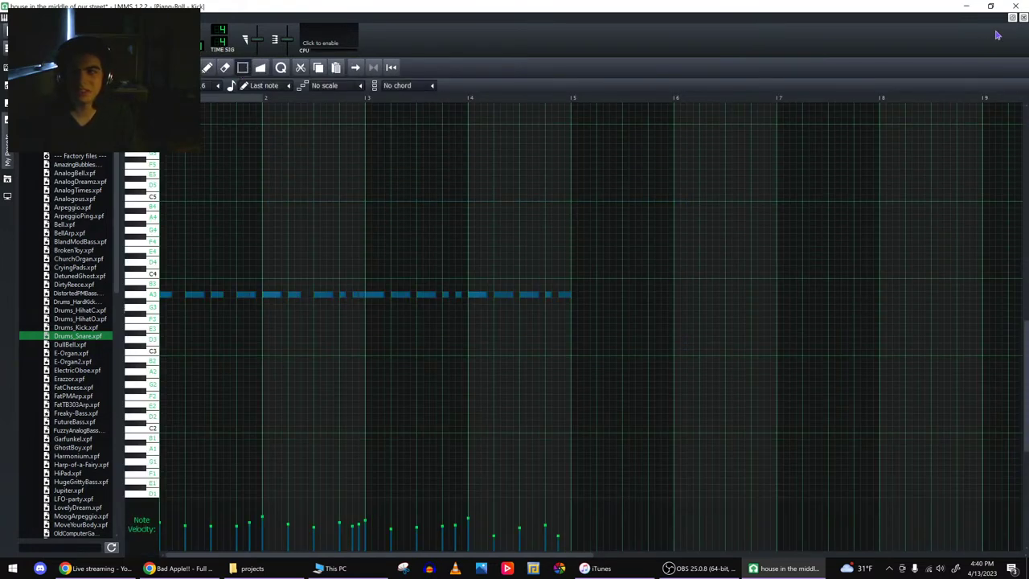
pyautogui.click(1022, 20)
# - Replace the Beat/Bassline 2 Ultimate Snare notes with the copied kick notes, checking the YouTube live chat in Chrome meanwhile
pyautogui.doubleClick(394, 164)
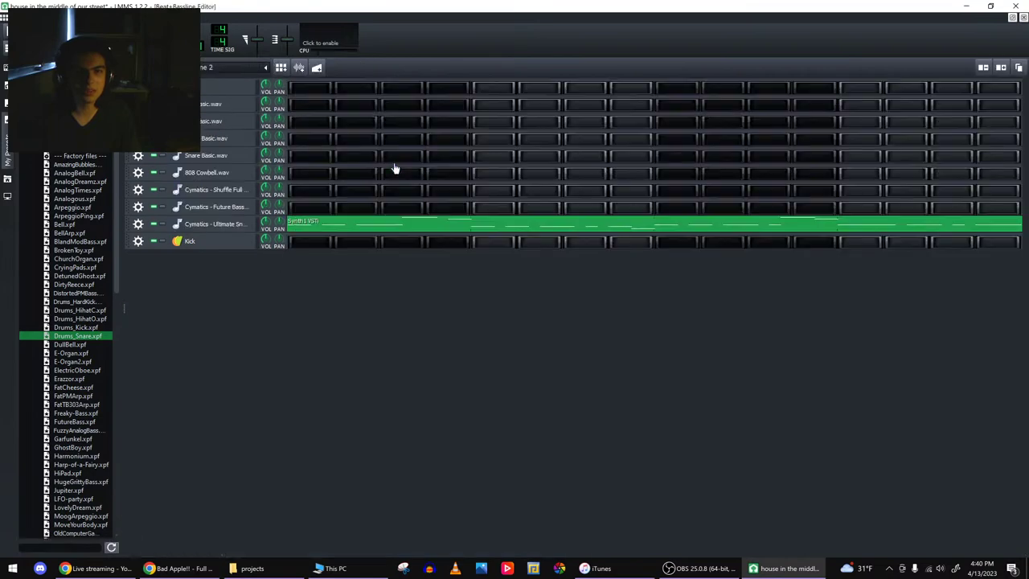
pyautogui.doubleClick(387, 223)
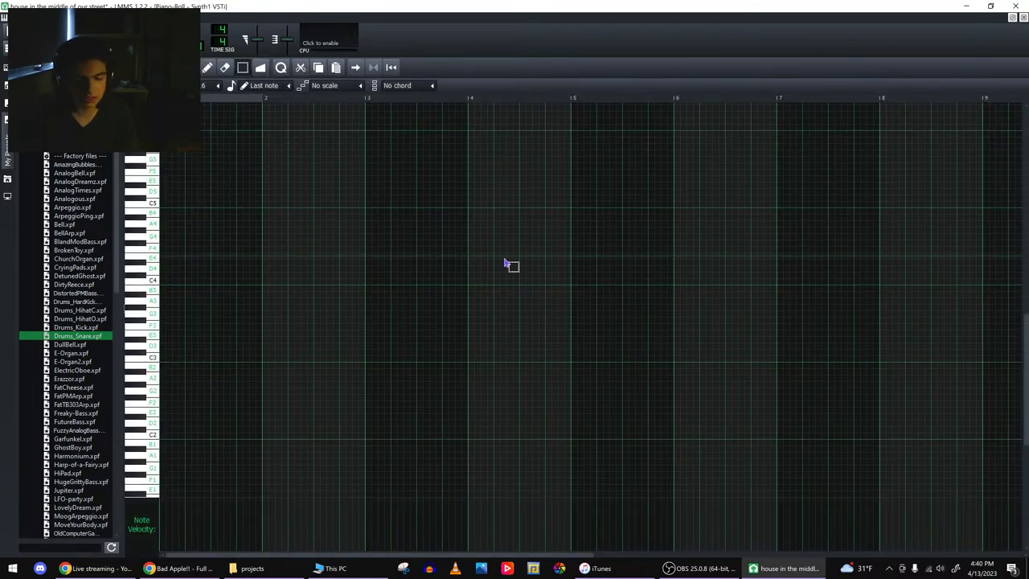
pyautogui.click(97, 568)
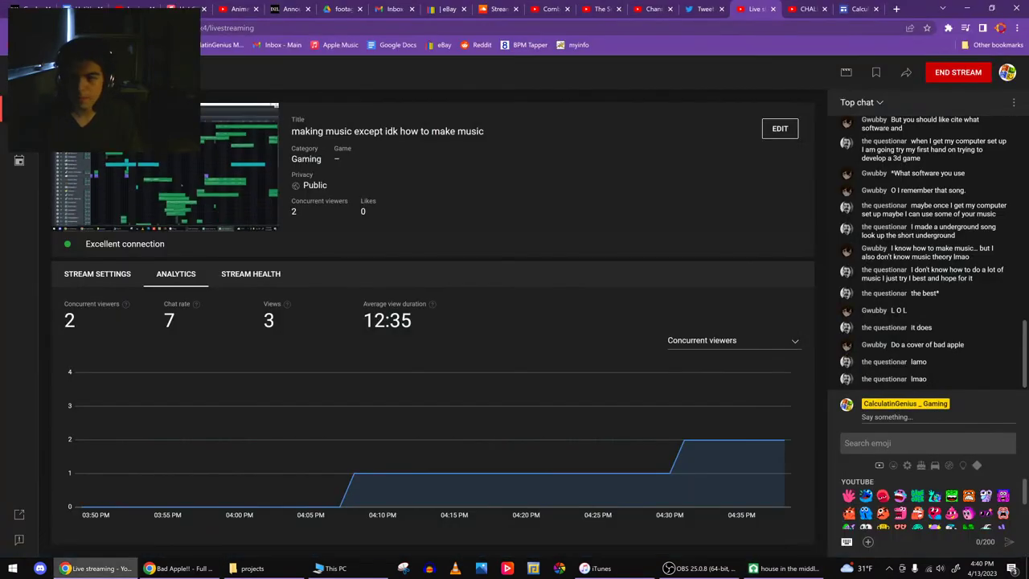
pyautogui.hotkey('alt', 'Tab')
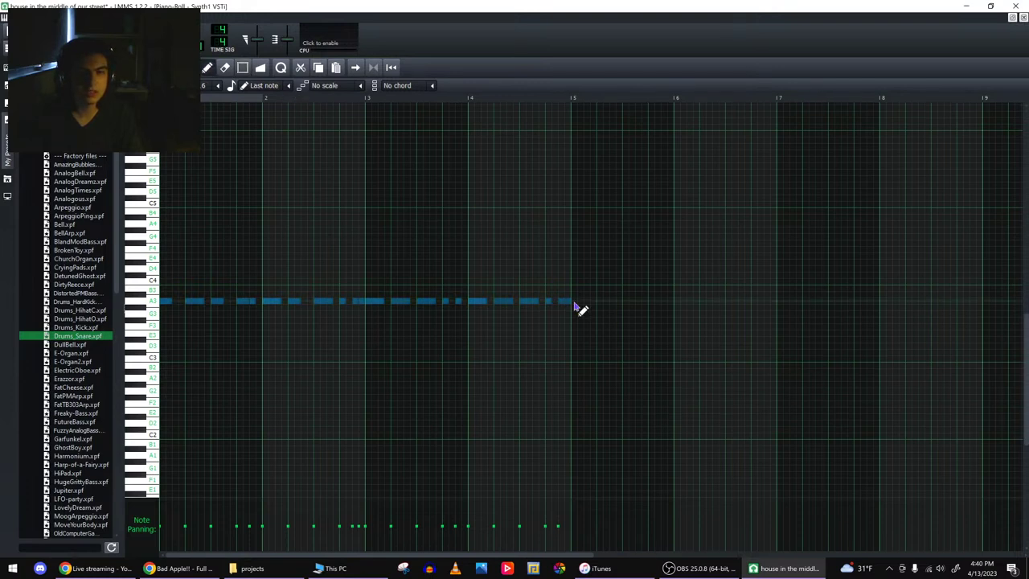
# - Lengthen all the snare pattern's notes by one beat, play the pattern, and close the Piano-Roll
pyautogui.moveTo(570, 301); pyautogui.dragTo(600, 302)
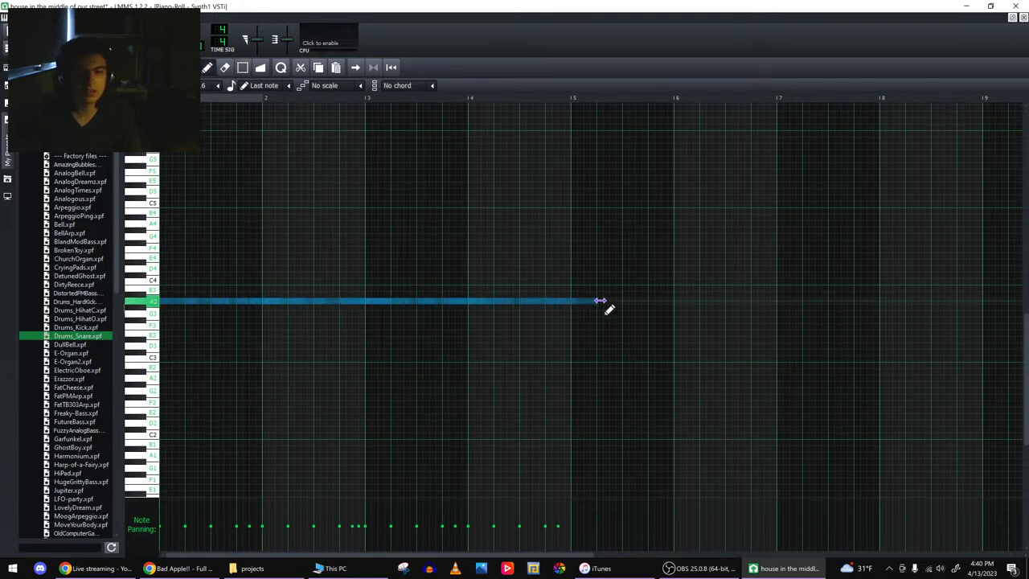
pyautogui.press('space')
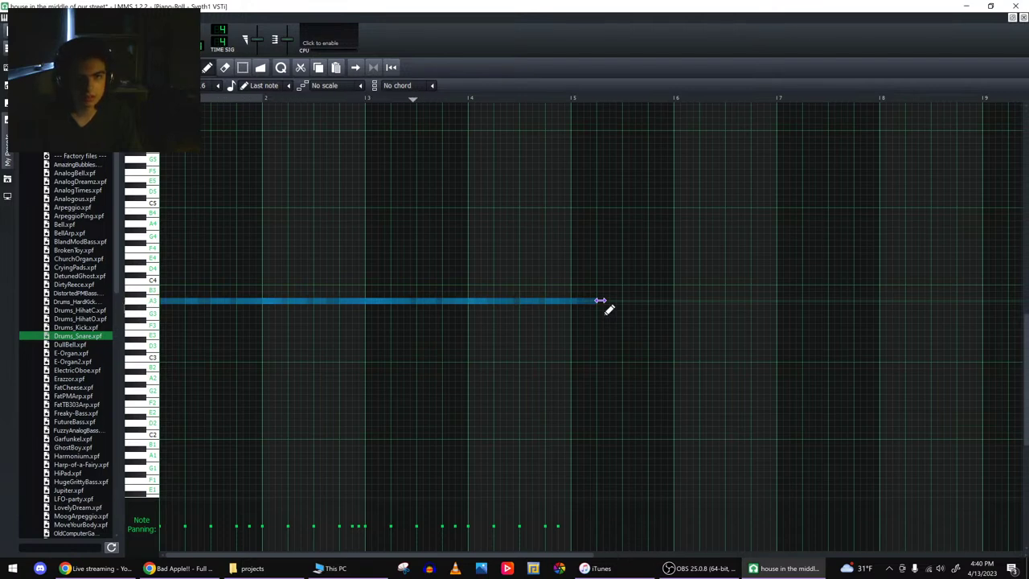
pyautogui.click(1023, 17)
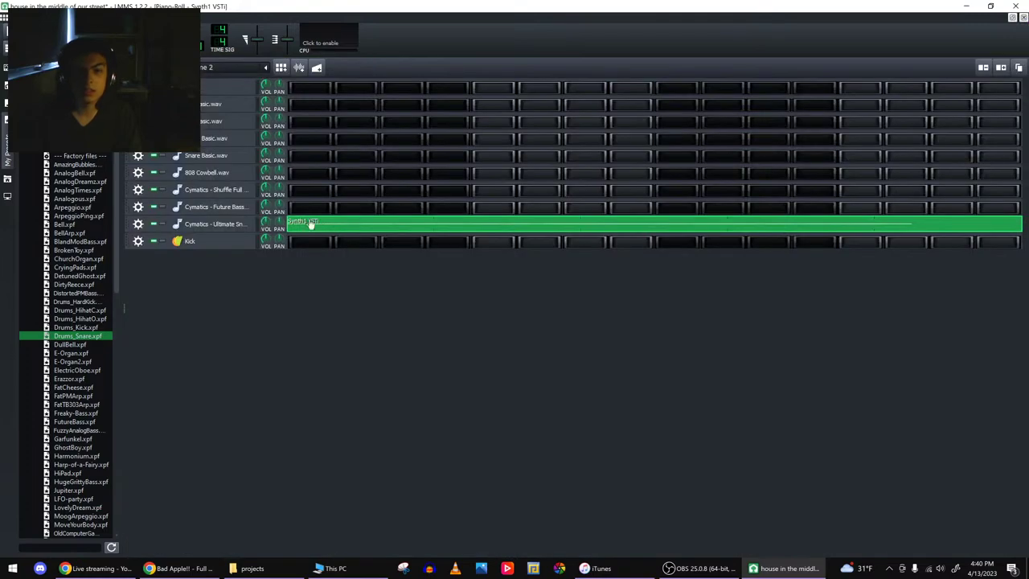
# - Add the LMMS Equalizer effect to the Cymatics - Ultimate Snare track and adjust its lowest band
pyautogui.click(240, 226)
pyautogui.click(636, 376)
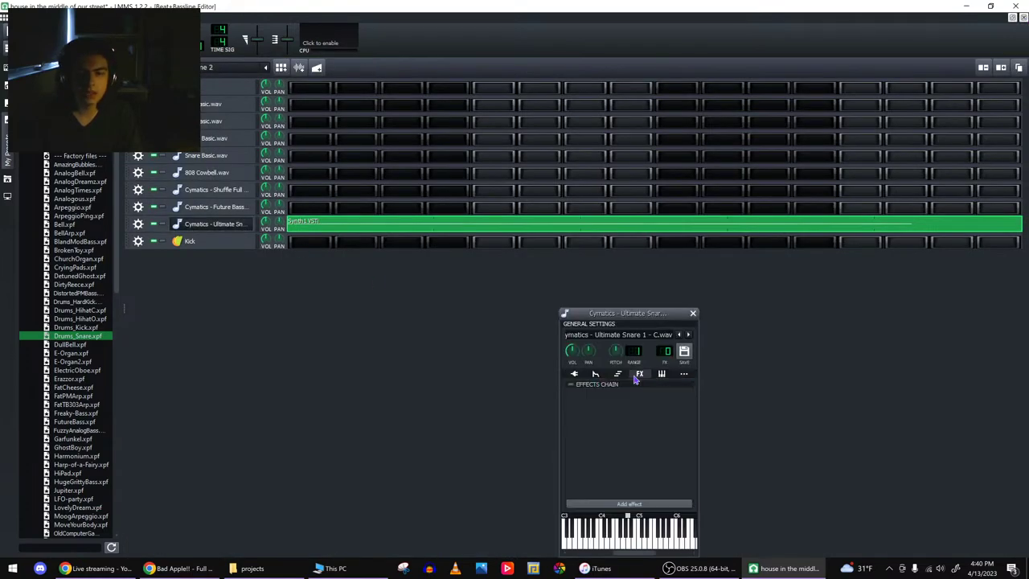
pyautogui.click(628, 504)
pyautogui.write('eq')
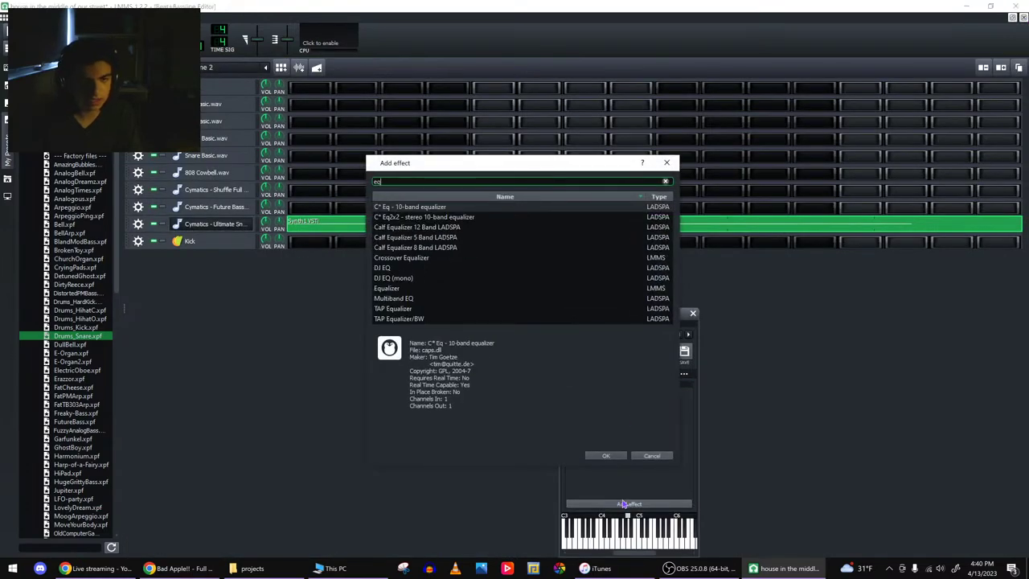
pyautogui.click(376, 289)
pyautogui.click(606, 456)
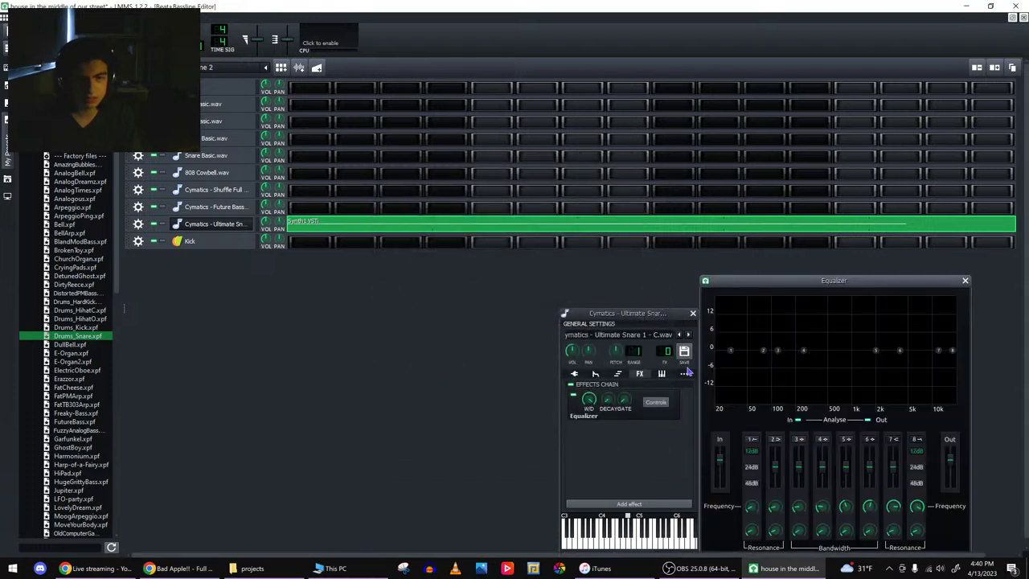
pyautogui.moveTo(739, 355); pyautogui.dragTo(759, 347)
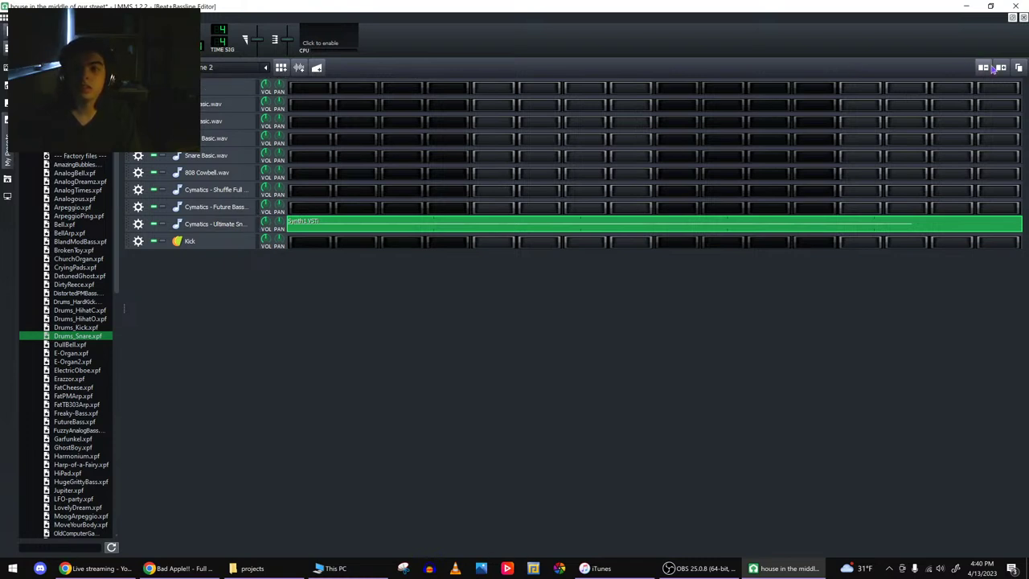
# - Add three consecutive eighth notes on A3 from the second beat of bar 5 in the snare pattern
pyautogui.doubleClick(813, 231)
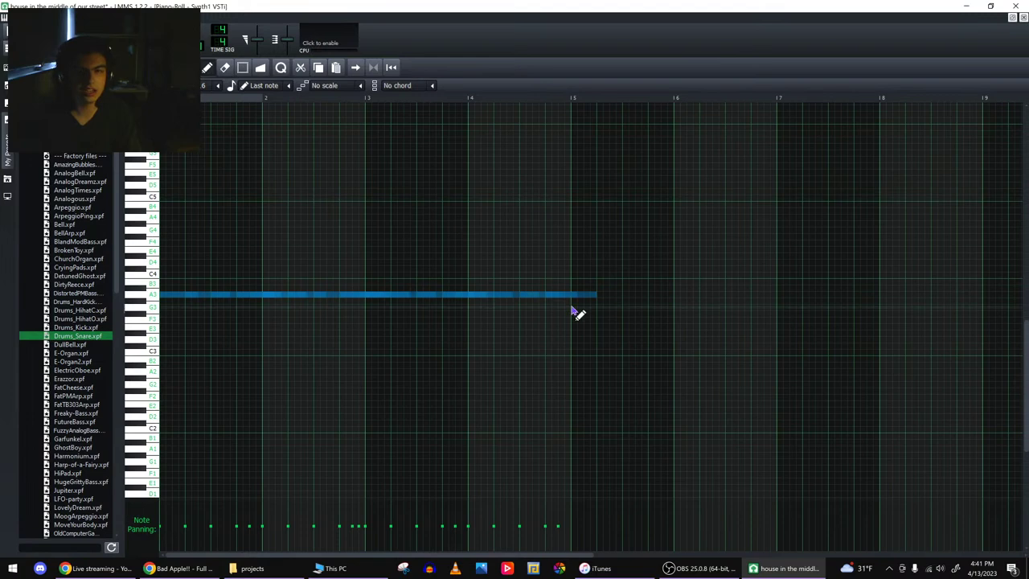
pyautogui.moveTo(602, 296); pyautogui.dragTo(628, 297)
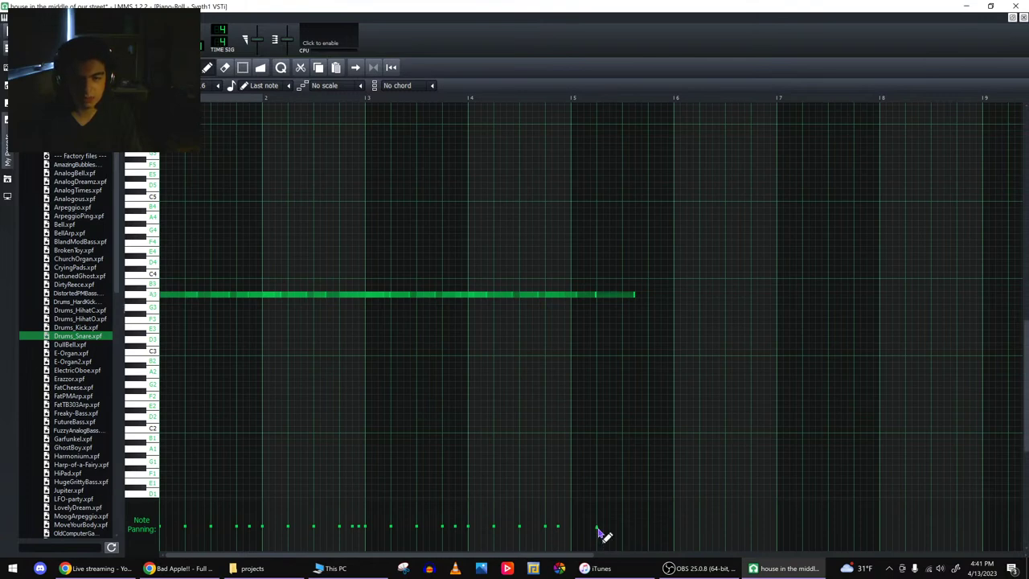
pyautogui.rightClick(630, 296)
pyautogui.click(603, 296)
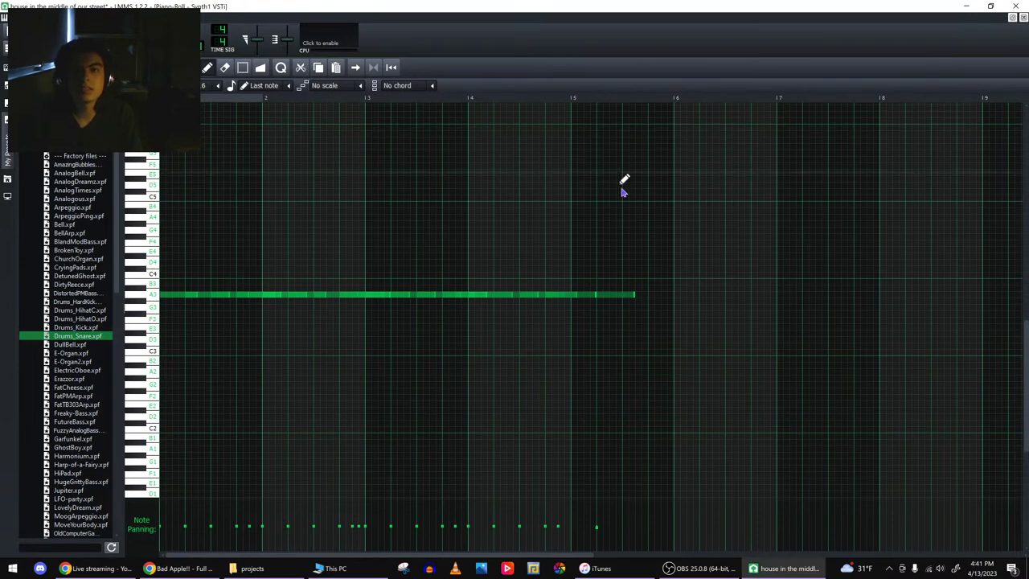
pyautogui.moveTo(635, 297); pyautogui.dragTo(616, 302)
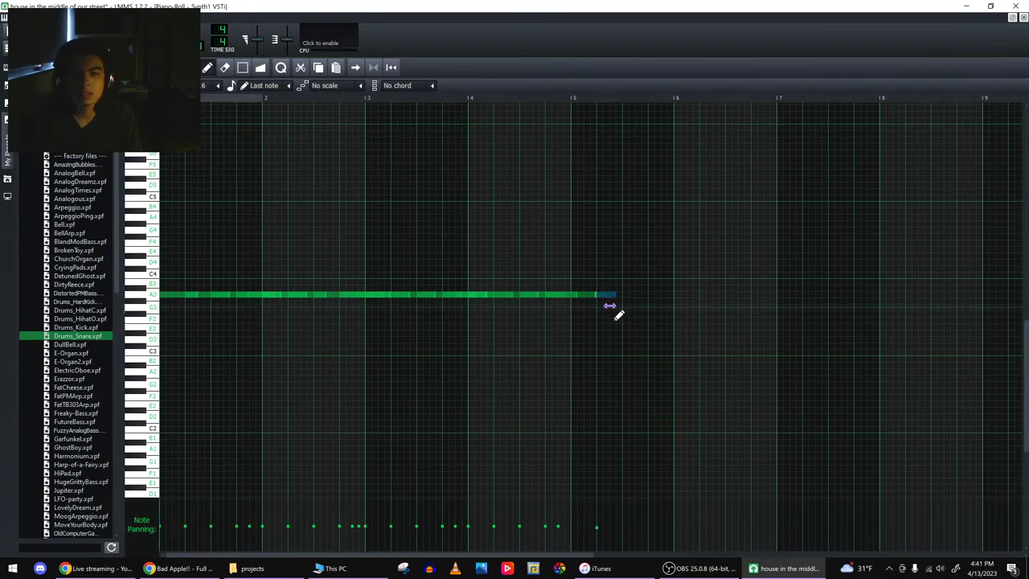
pyautogui.click(616, 297)
pyautogui.moveTo(635, 295); pyautogui.dragTo(635, 295)
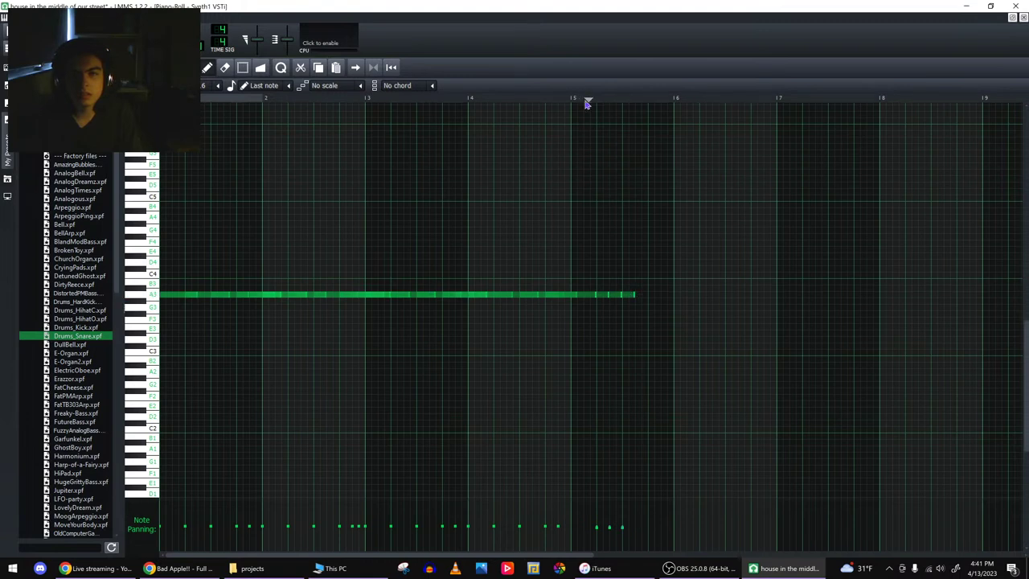
# - Continue the run of A3 eighth notes in the snare pattern up to the start of bar 7
pyautogui.click(652, 296)
pyautogui.click(665, 295)
pyautogui.click(680, 296)
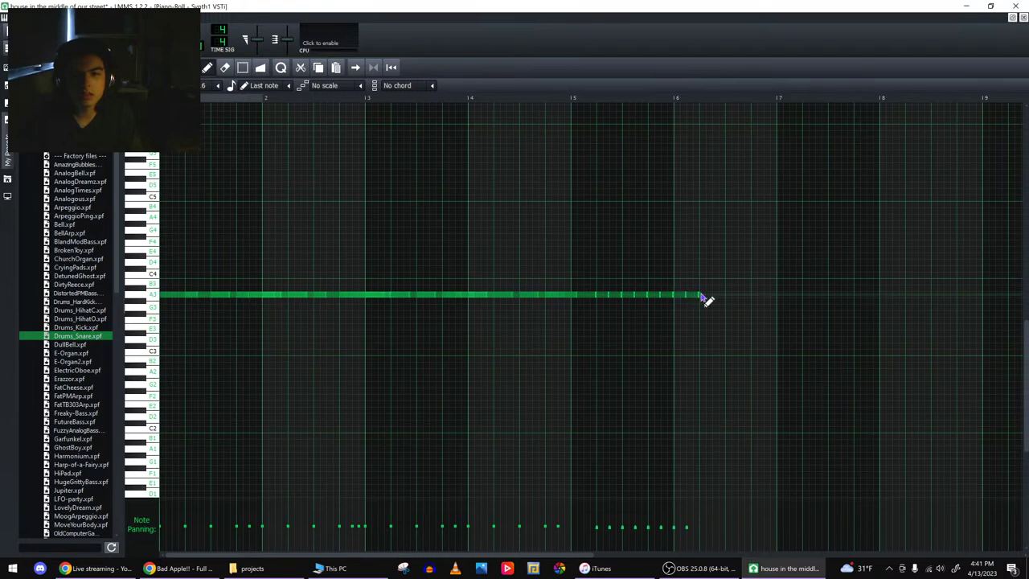
pyautogui.click(715, 295)
pyautogui.click(729, 295)
pyautogui.click(744, 295)
pyautogui.click(726, 297)
pyautogui.moveTo(718, 297); pyautogui.dragTo(730, 295)
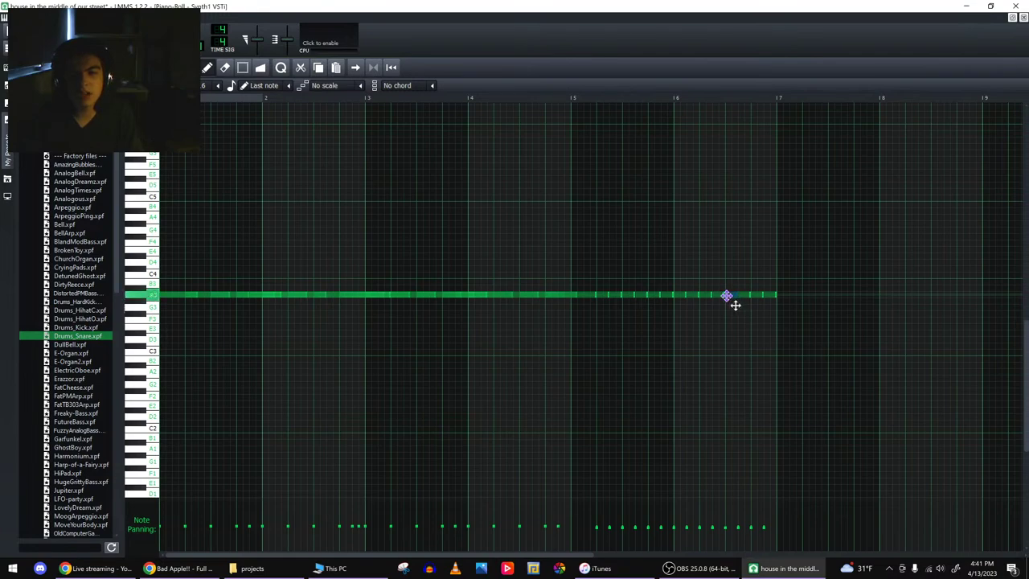
# - Check the YouTube live chat in Chrome, return to LMMS, and save the project
pyautogui.click(97, 568)
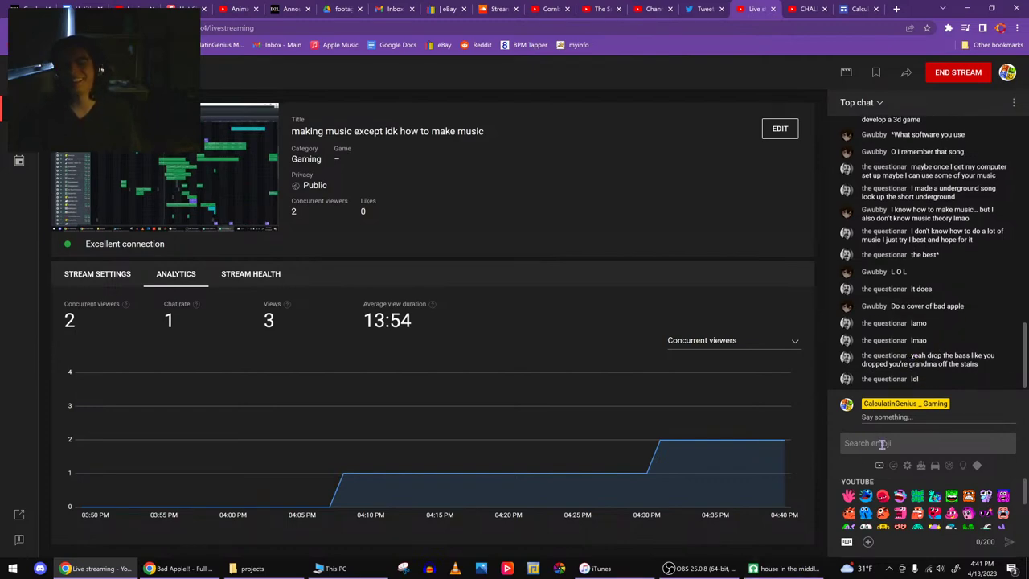
pyautogui.click(788, 569)
pyautogui.hotkey('ctrl', 's')
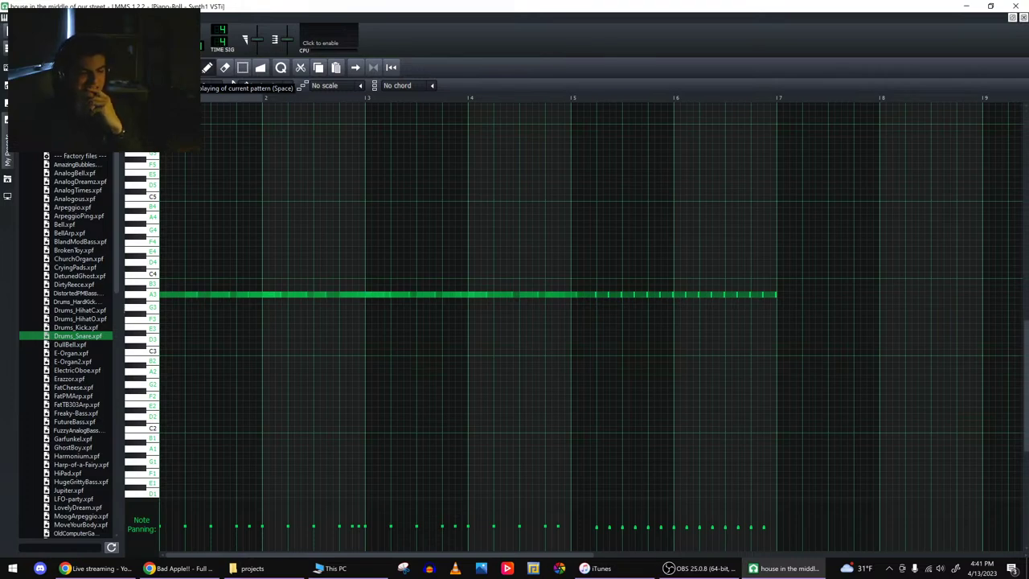
# - Look through the projects folder in File Explorer and return to LMMS
pyautogui.click(251, 568)
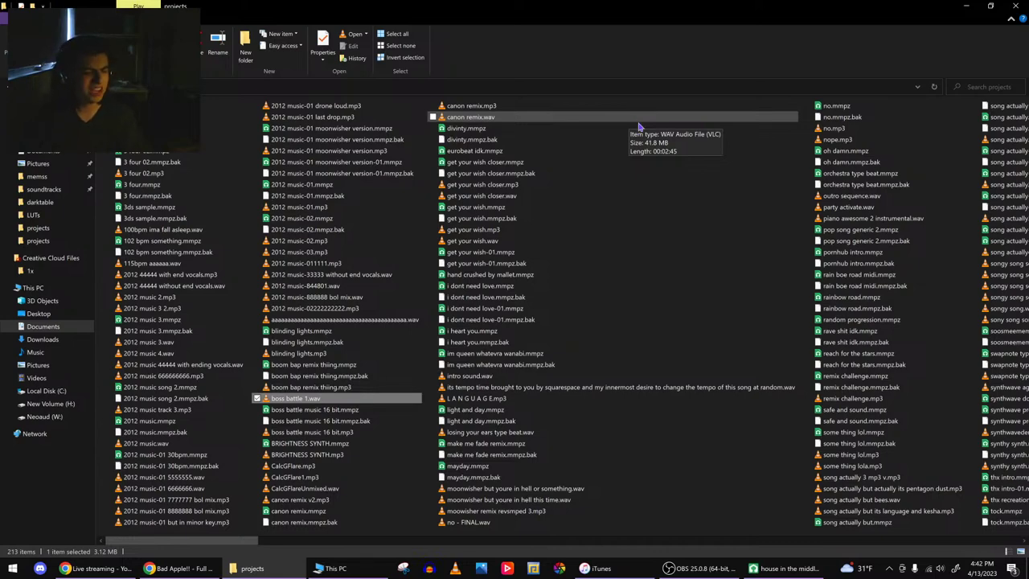
pyautogui.click(788, 569)
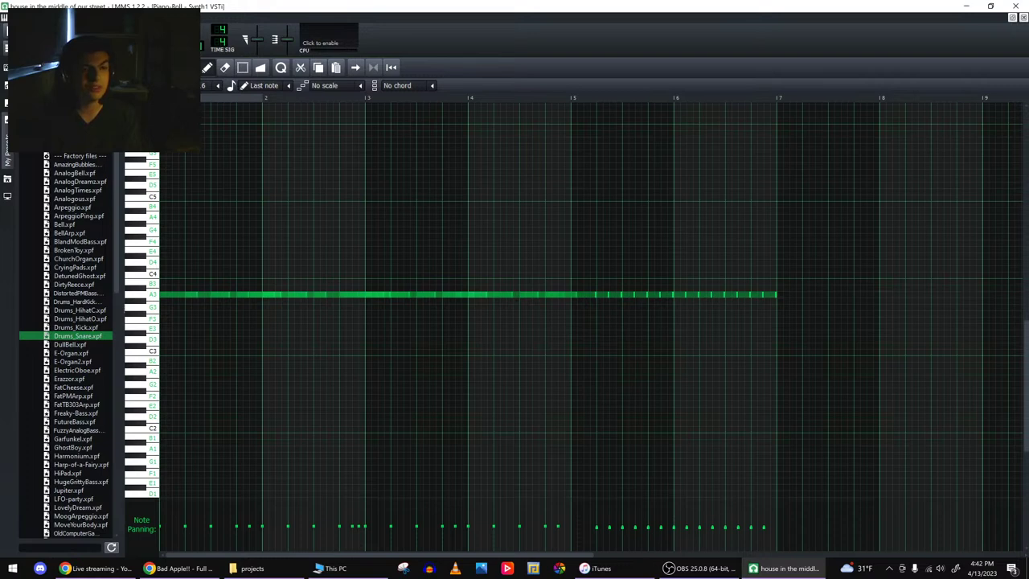
# - Save the project and play back the snare pattern in the piano roll
pyautogui.hotkey('ctrl', 's')
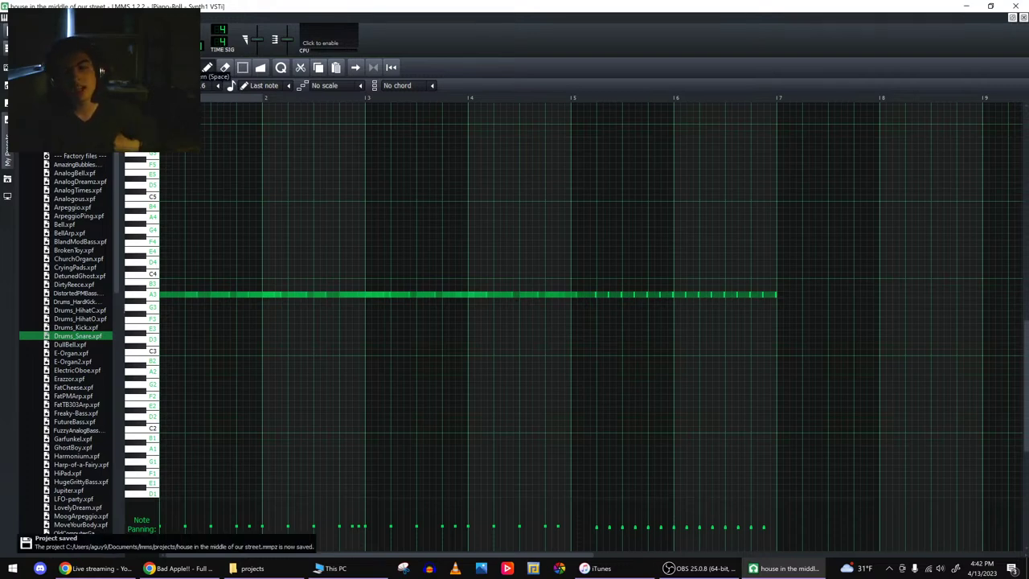
pyautogui.press('space')
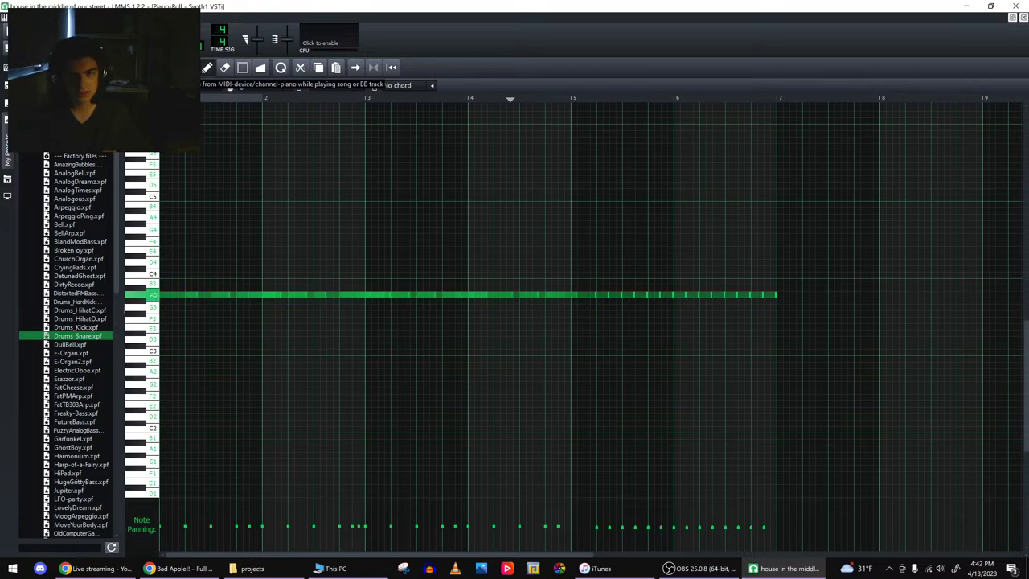
pyautogui.click(836, 265)
pyautogui.rightClick(836, 265)
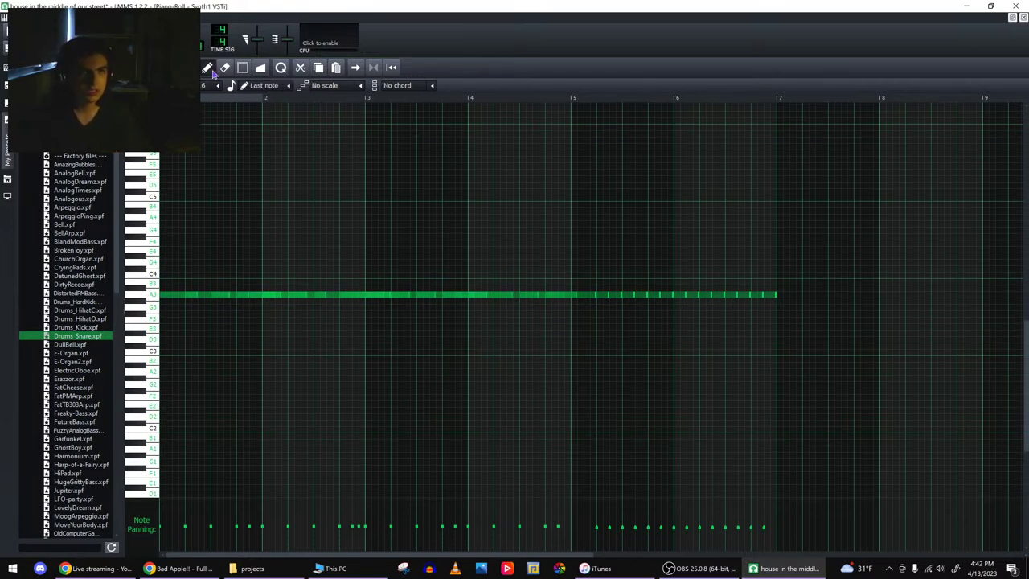
# - Shift the snare's eighth-note run one beat earlier to start bar 5, raising the beat-two pair to A#3 and the beat-three pair to B3
pyautogui.click(242, 66)
pyautogui.moveTo(784, 246); pyautogui.dragTo(603, 409)
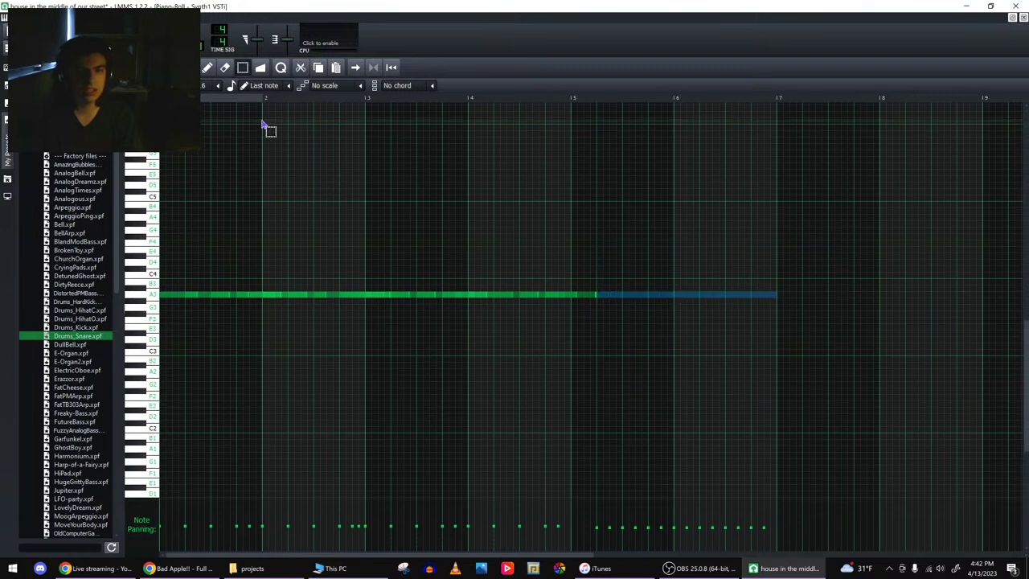
pyautogui.moveTo(602, 298); pyautogui.dragTo(629, 282)
pyautogui.click(665, 339)
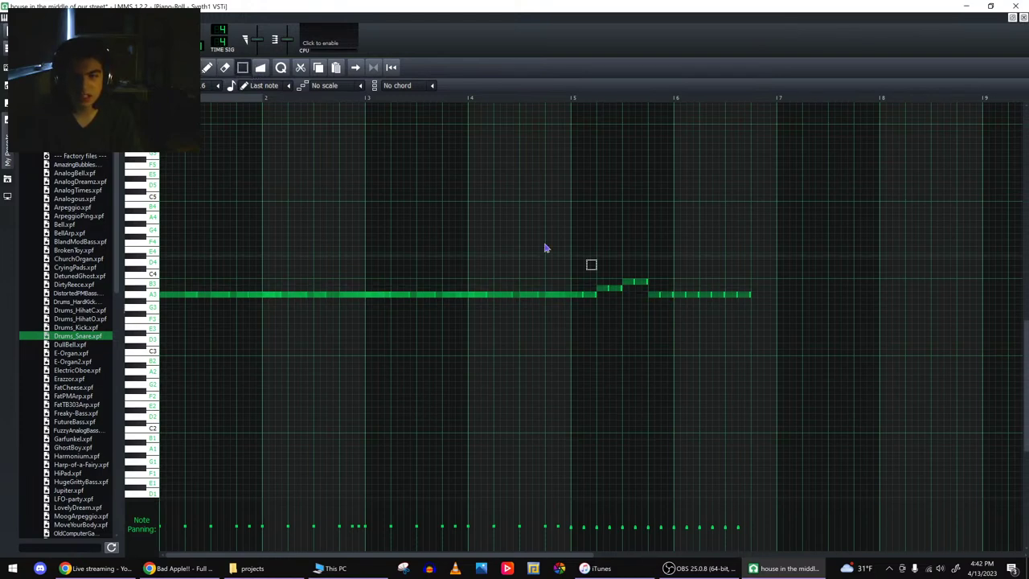
# - Continue the rising eighth notes with C4 on beat four of bar 5, C#4 through most of bar 6, and D4 into bar 7
pyautogui.moveTo(654, 295); pyautogui.dragTo(760, 265)
pyautogui.click(783, 264)
pyautogui.click(796, 262)
pyautogui.click(807, 263)
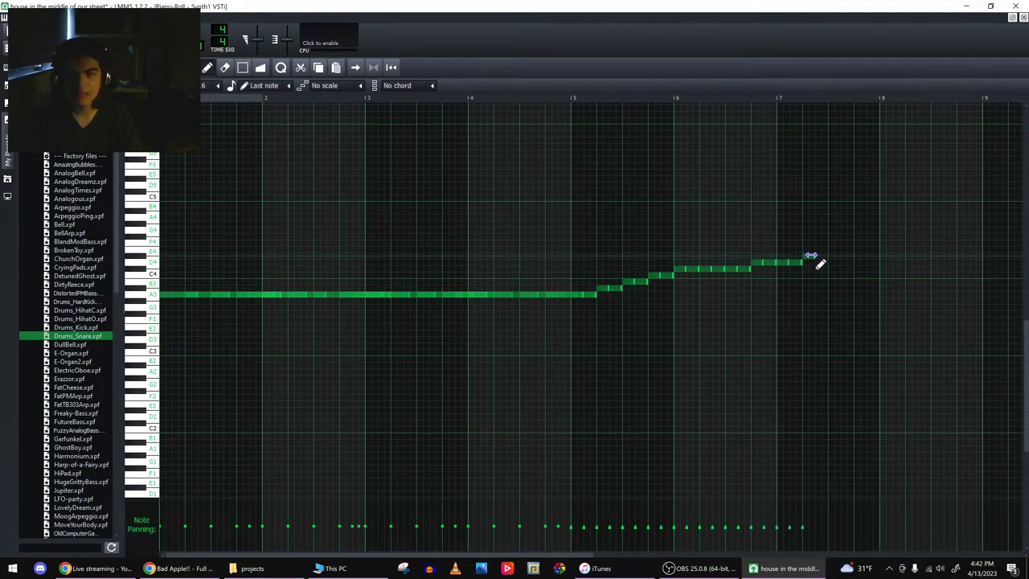
# - Finish bar 7 with D#4 eighth notes on beats two and three and sixteenth notes climbing from E4 to G4 on beat four
pyautogui.click(847, 257)
pyautogui.click(858, 252)
pyautogui.click(866, 245)
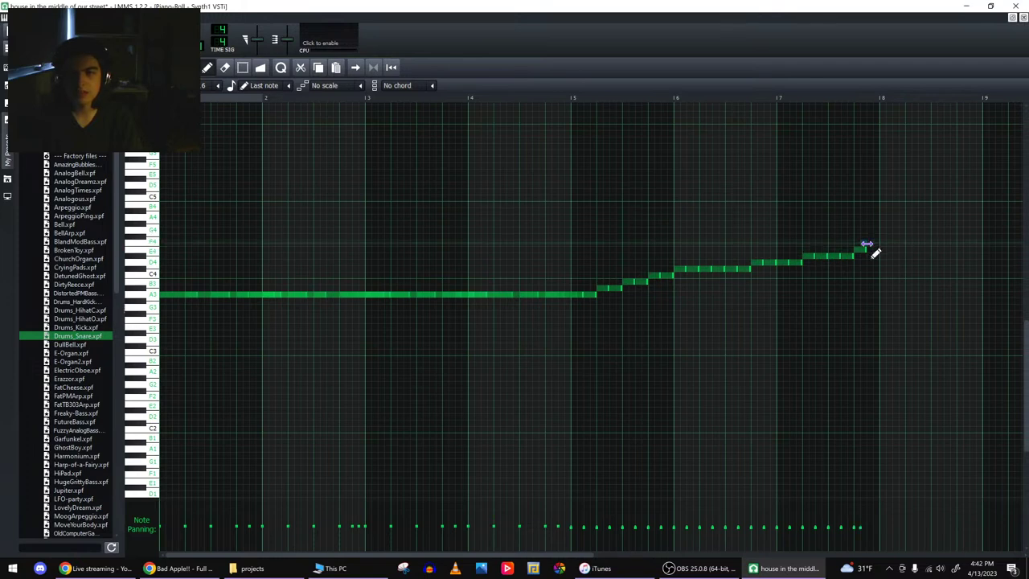
pyautogui.click(870, 240)
pyautogui.click(876, 232)
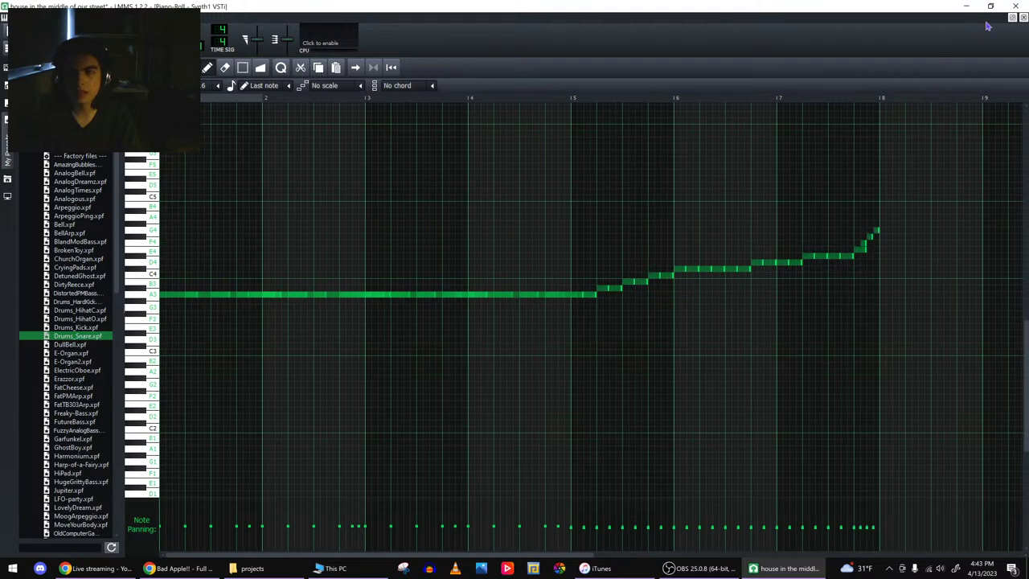
# - Return to the Song Editor and lengthen the Beat/Bassline 2 block so it spans bars 13 to 17
pyautogui.click(1023, 19)
pyautogui.click(1023, 18)
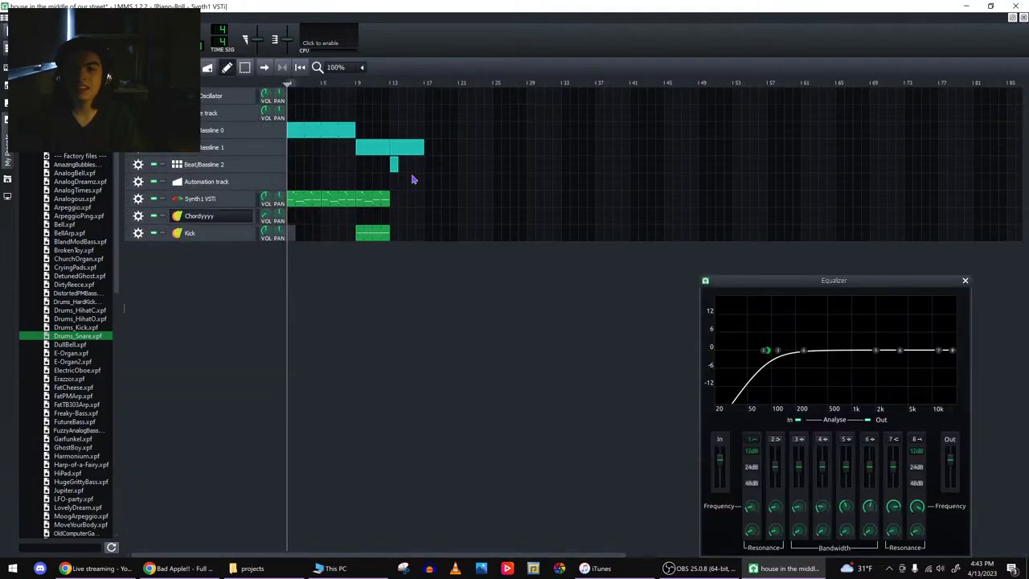
pyautogui.click(350, 84)
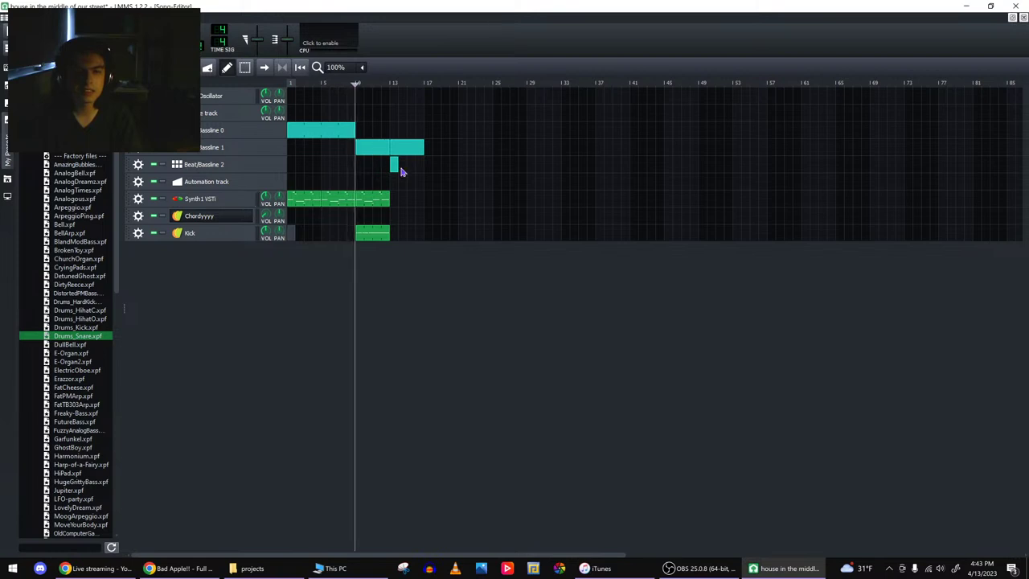
pyautogui.moveTo(396, 165); pyautogui.dragTo(420, 164)
# - Copy the last Synth1 VSTi pattern and paste it at bar 13 of the same track
pyautogui.rightClick(378, 201)
pyautogui.press('Escape')
pyautogui.rightClick(395, 202)
pyautogui.click(414, 264)
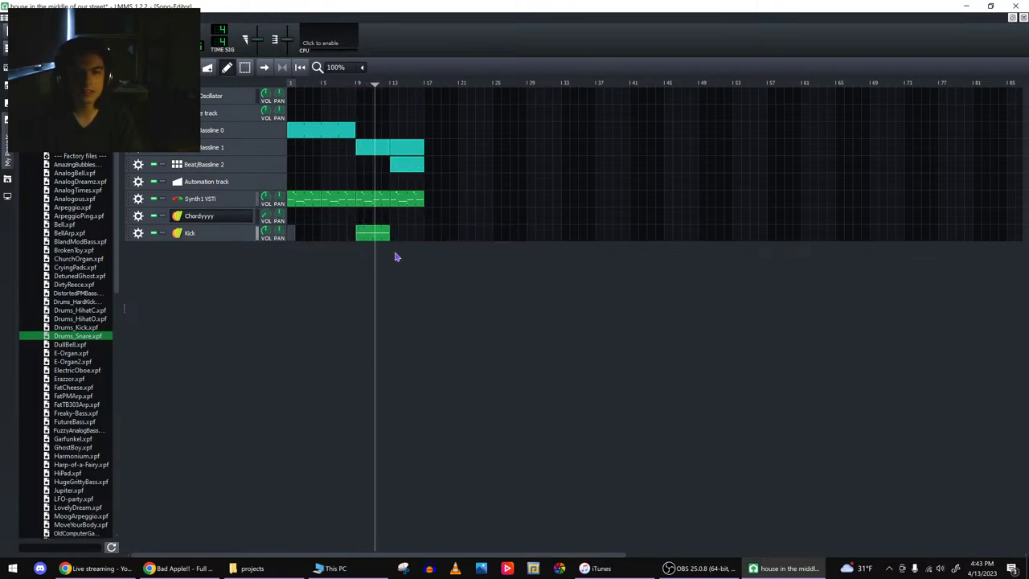
# - Try to copy the Kick pattern from bar 9 into a new pattern at bar 13
pyautogui.rightClick(384, 238)
pyautogui.rightClick(394, 238)
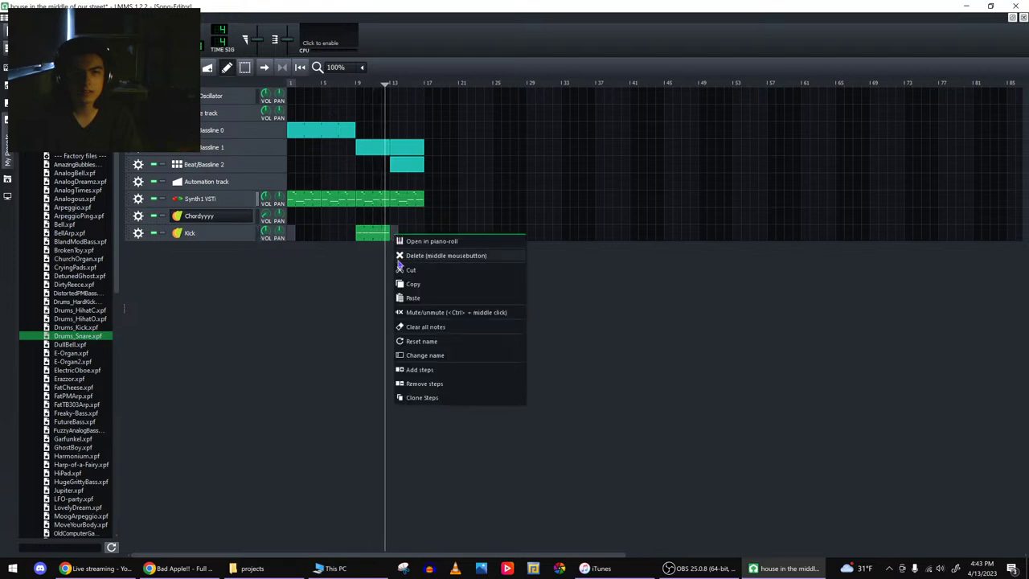
pyautogui.click(403, 293)
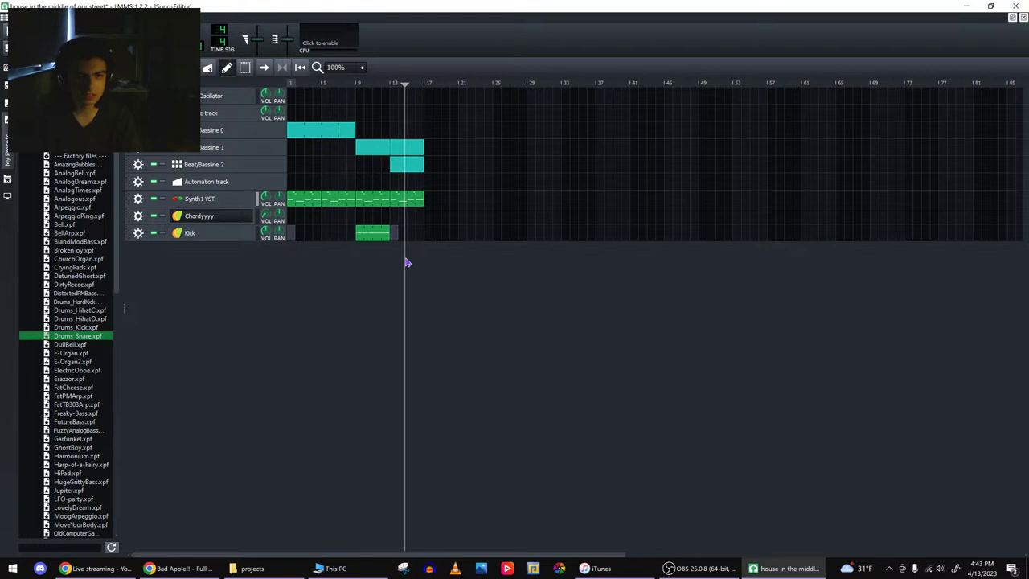
# - Check the Beat/Bassline 1 pattern, and add more steps to the Beat/Bassline 2 pattern
pyautogui.doubleClick(411, 156)
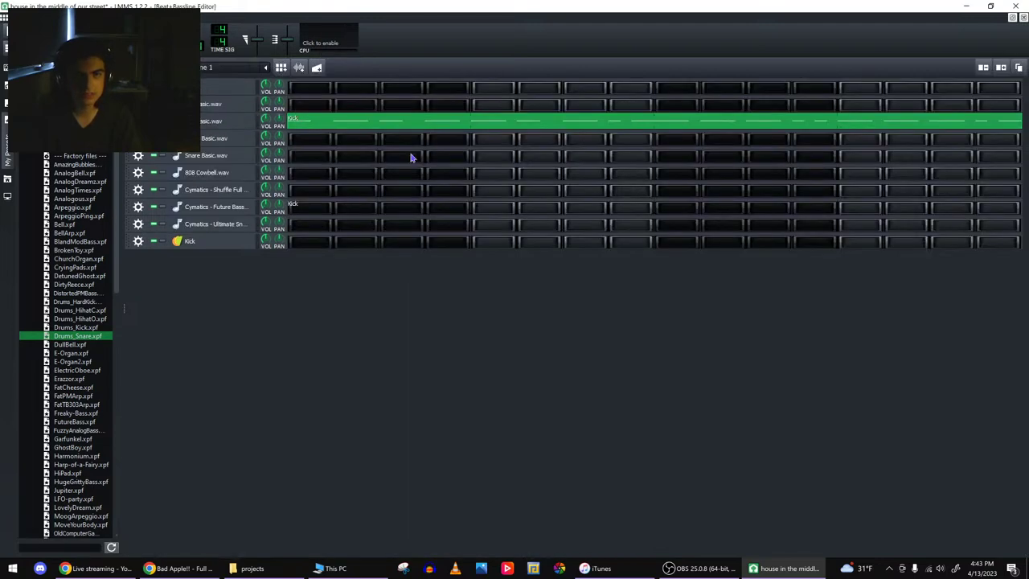
pyautogui.click(1024, 17)
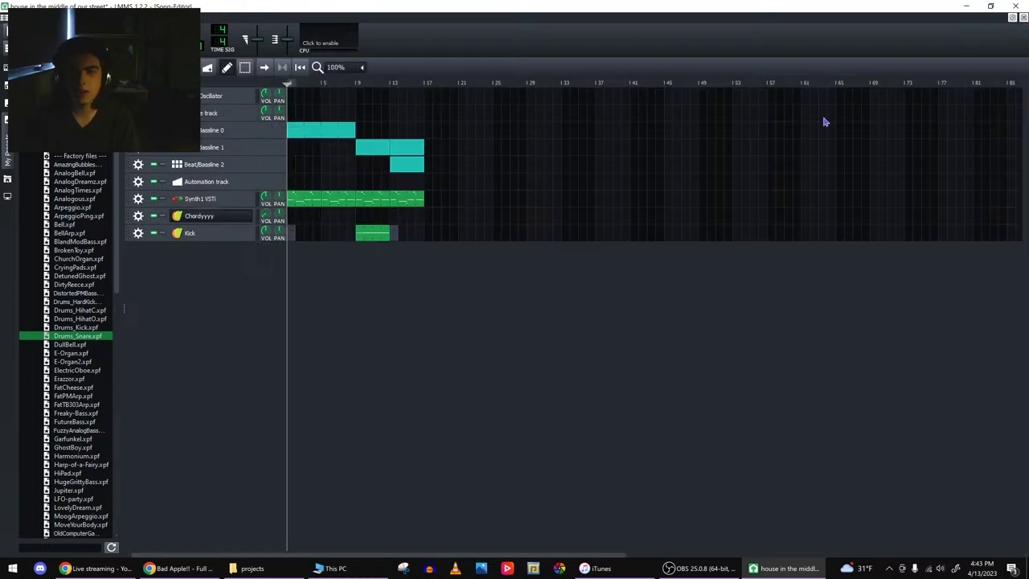
pyautogui.doubleClick(418, 169)
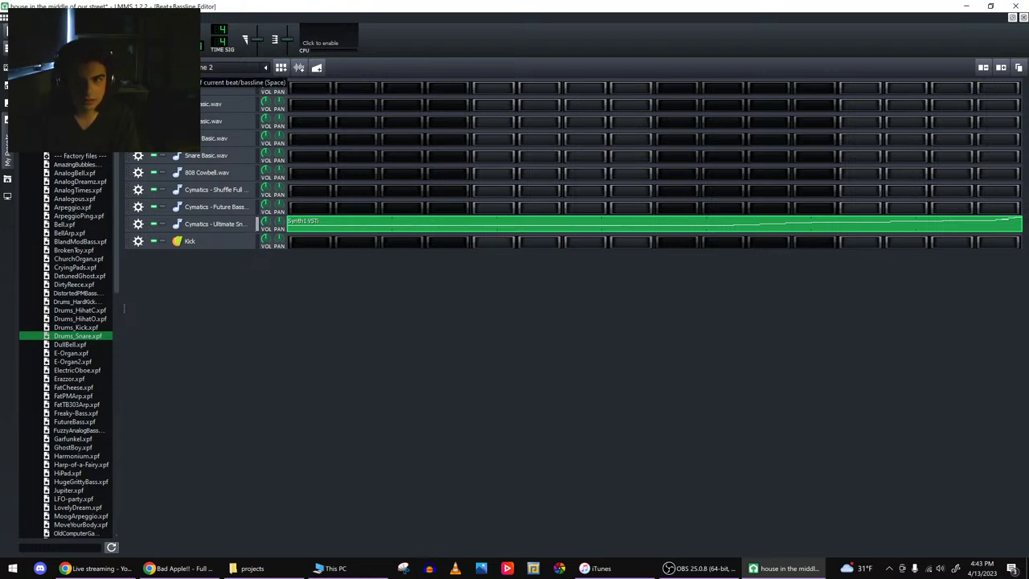
pyautogui.click(1000, 69)
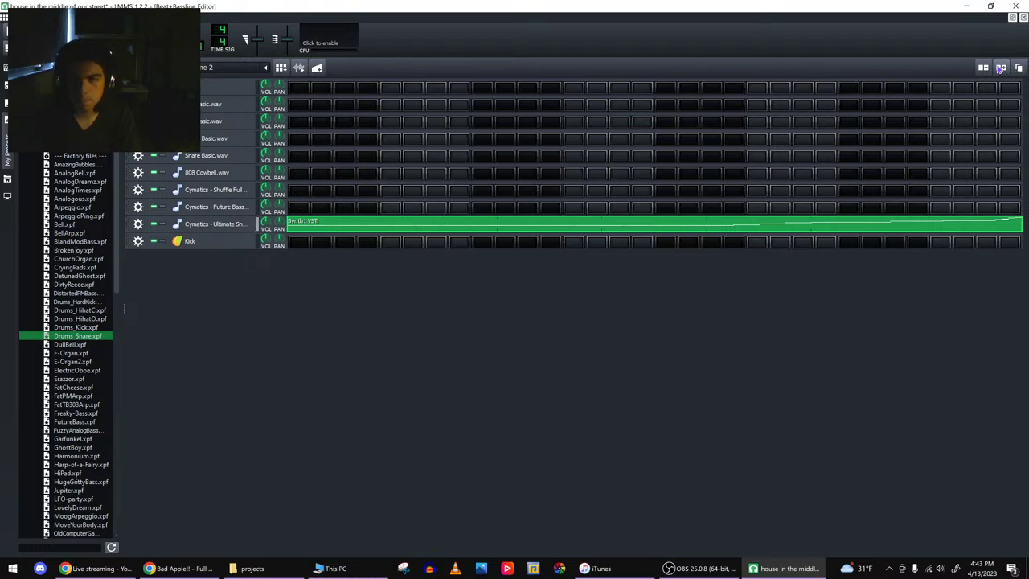
pyautogui.click(1000, 68)
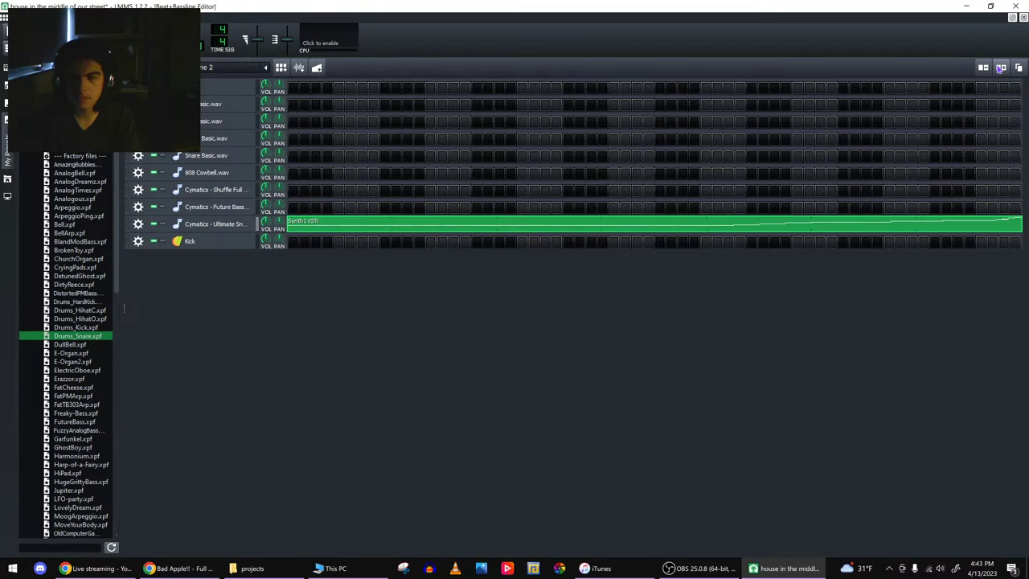
# - Try stretching the Beat/Bassline 2 block to five bars in the Song Editor
pyautogui.click(1024, 17)
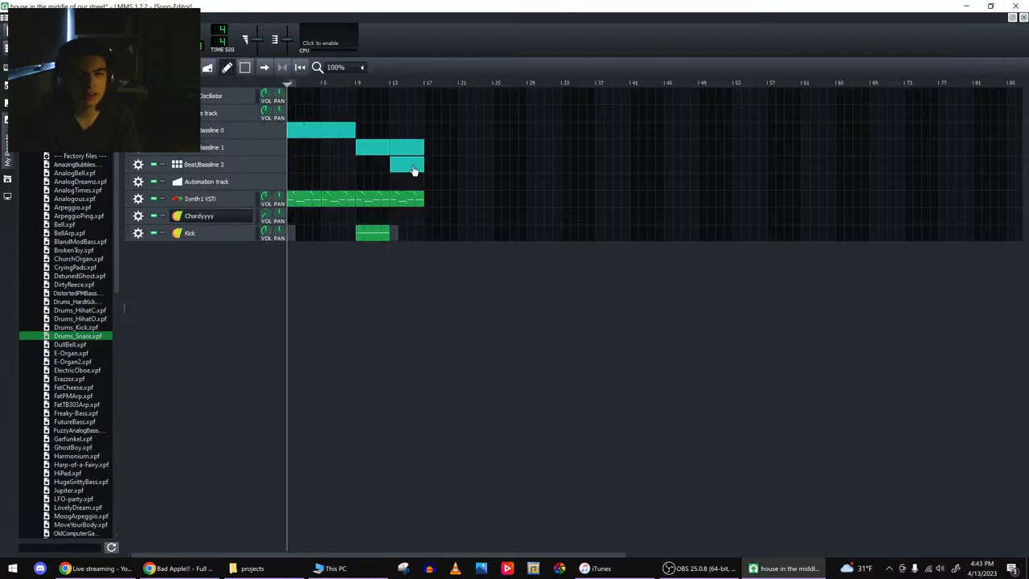
pyautogui.moveTo(422, 165)
pyautogui.mouseDown()
pyautogui.moveTo(461, 170)
pyautogui.moveTo(435, 172)
pyautogui.mouseUp()
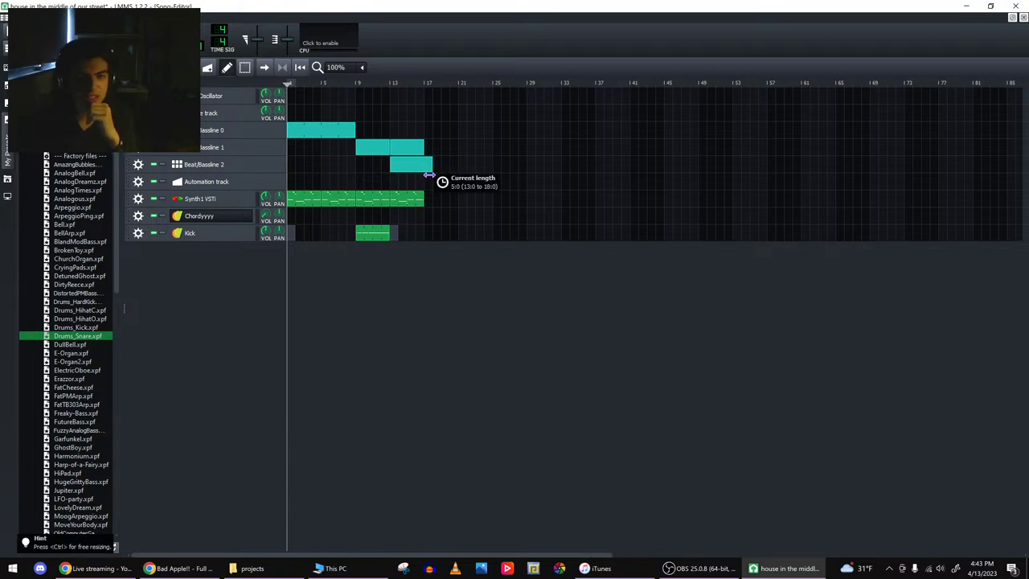
# - Reopen the Beat/Bassline 2 snare pattern in the piano roll and play it back
pyautogui.doubleClick(419, 169)
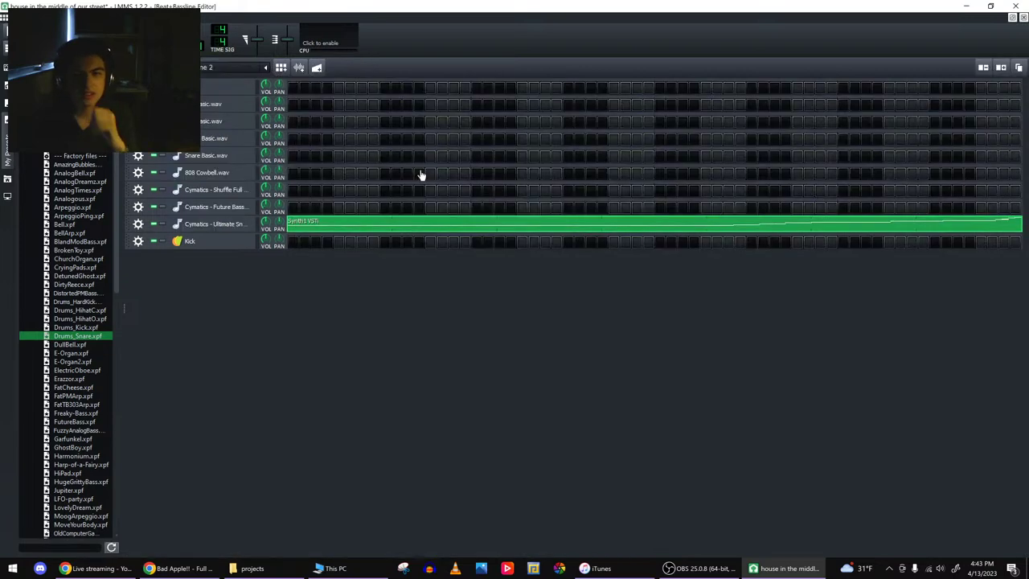
pyautogui.doubleClick(530, 220)
pyautogui.press('space')
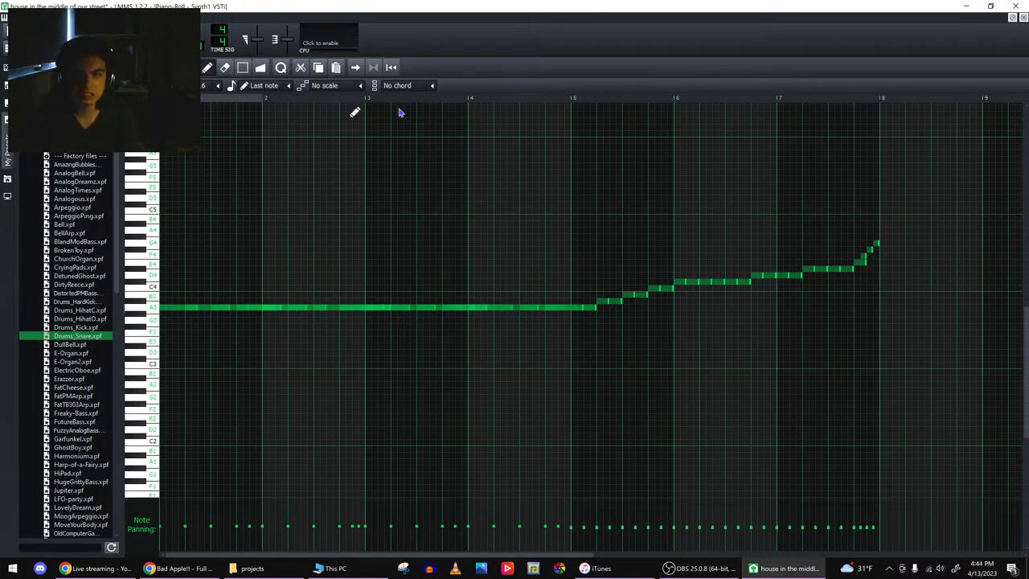
# - Add sixteen sixteenth notes across bar 8 of the snare pattern, descending one semitone at a time from D#8 to C7
pyautogui.scroll(4, 973, 265)
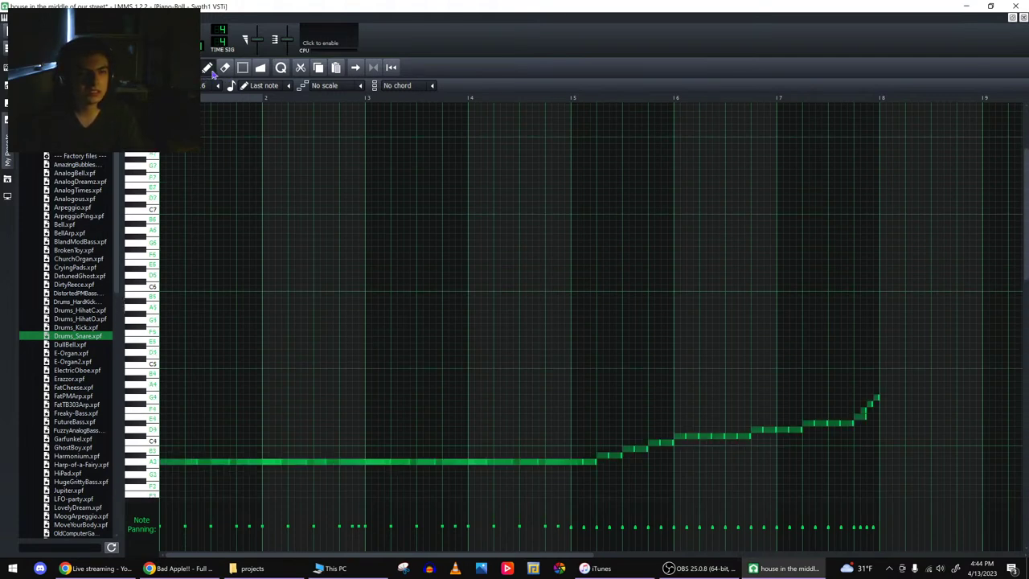
pyautogui.click(884, 115)
pyautogui.click(887, 119)
pyautogui.click(892, 124)
pyautogui.click(897, 129)
pyautogui.click(901, 134)
pyautogui.click(905, 139)
pyautogui.click(910, 144)
pyautogui.click(914, 149)
pyautogui.click(919, 153)
pyautogui.click(926, 160)
pyautogui.click(936, 169)
pyautogui.click(940, 174)
pyautogui.click(945, 179)
pyautogui.click(949, 183)
pyautogui.click(954, 188)
pyautogui.click(959, 192)
pyautogui.click(963, 197)
pyautogui.click(967, 201)
pyautogui.click(972, 206)
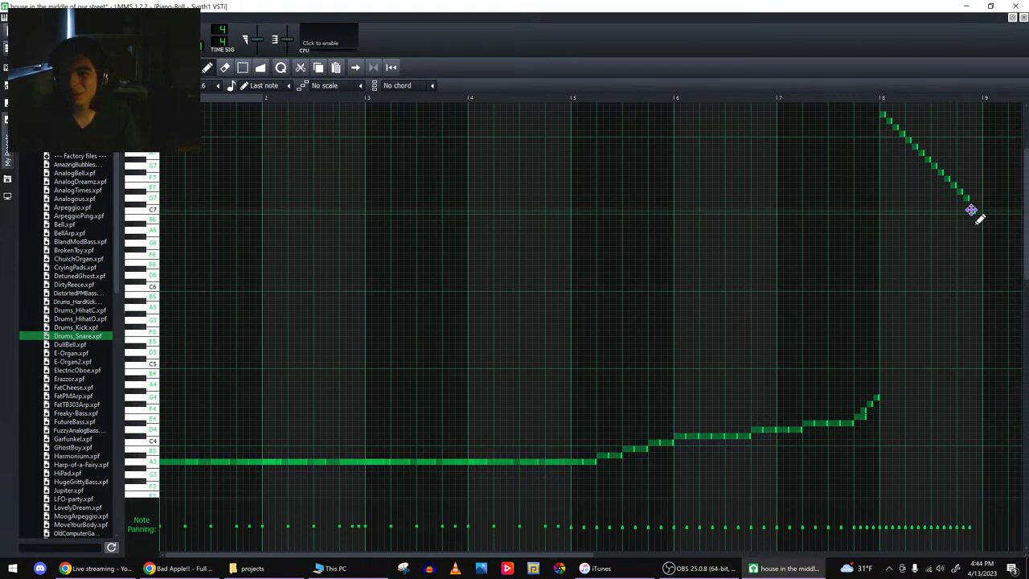
pyautogui.click(975, 208)
pyautogui.click(979, 213)
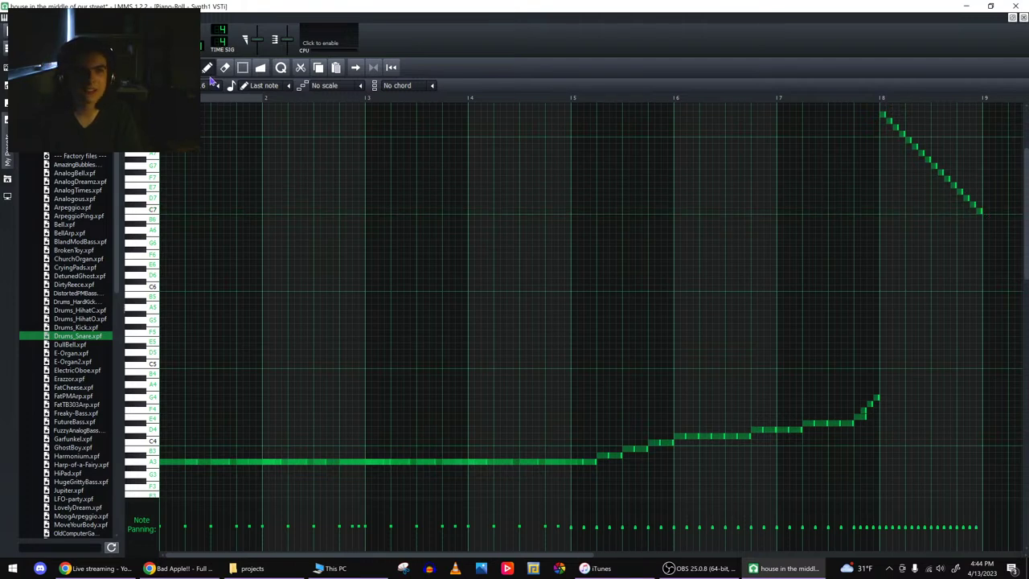
# - Select the descending run in bar 8 and lower it to run from A#5 to G4
pyautogui.moveTo(876, 108); pyautogui.dragTo(989, 219)
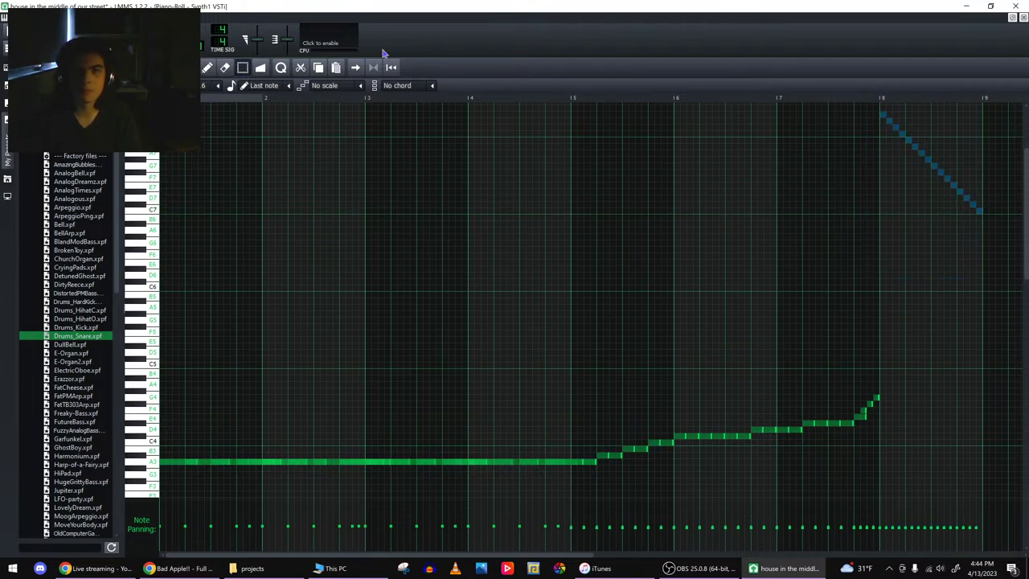
pyautogui.moveTo(913, 146); pyautogui.dragTo(917, 334)
pyautogui.click(862, 101)
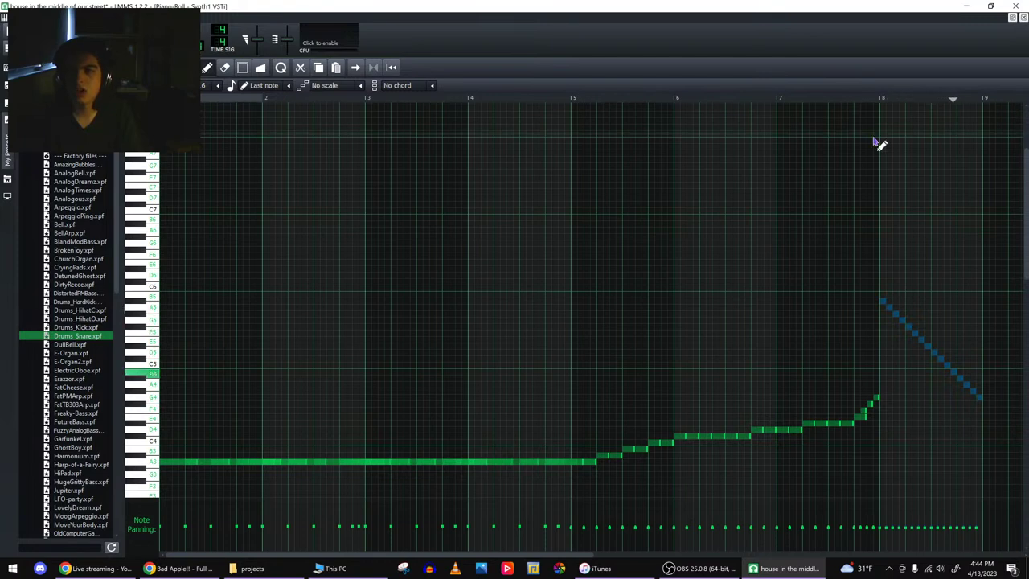
# - Close the snare pattern, save the project, and return to the Song Editor
pyautogui.click(1024, 17)
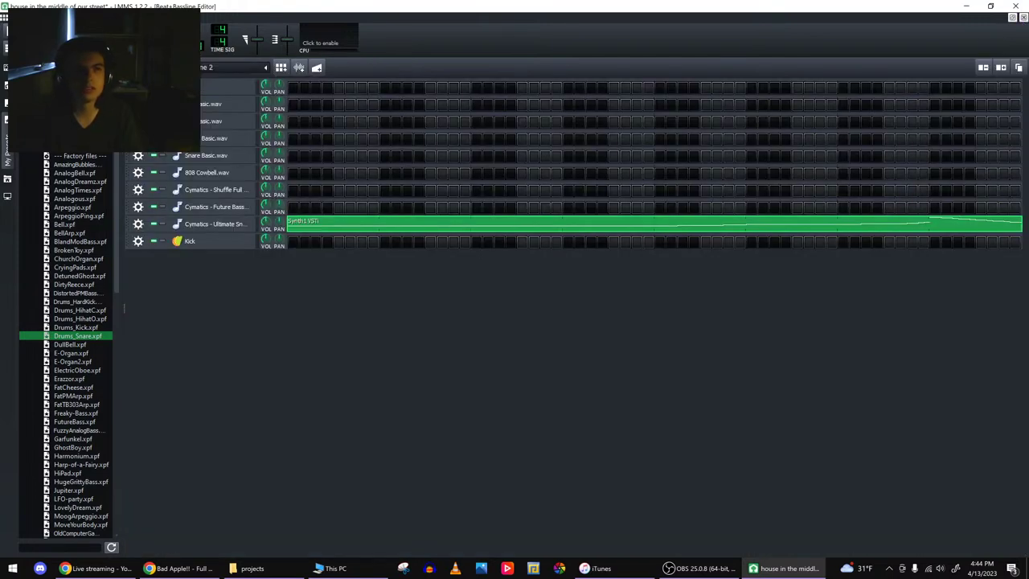
pyautogui.hotkey('ctrl', 's')
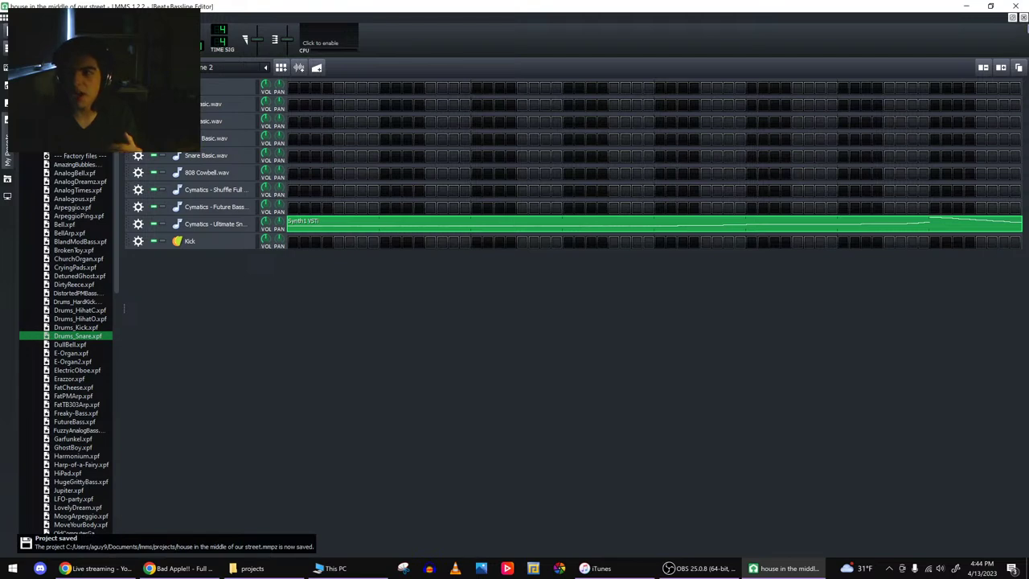
pyautogui.click(1023, 17)
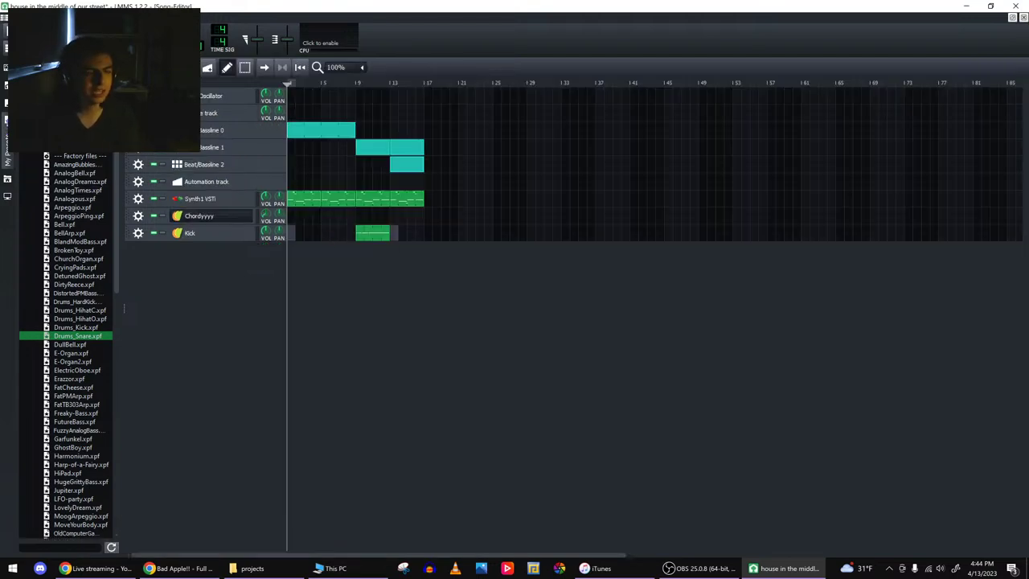
# - Browse the sample folders, preview bass!.ogg from the misc folder, and add it to the song as a new track
pyautogui.click(7, 67)
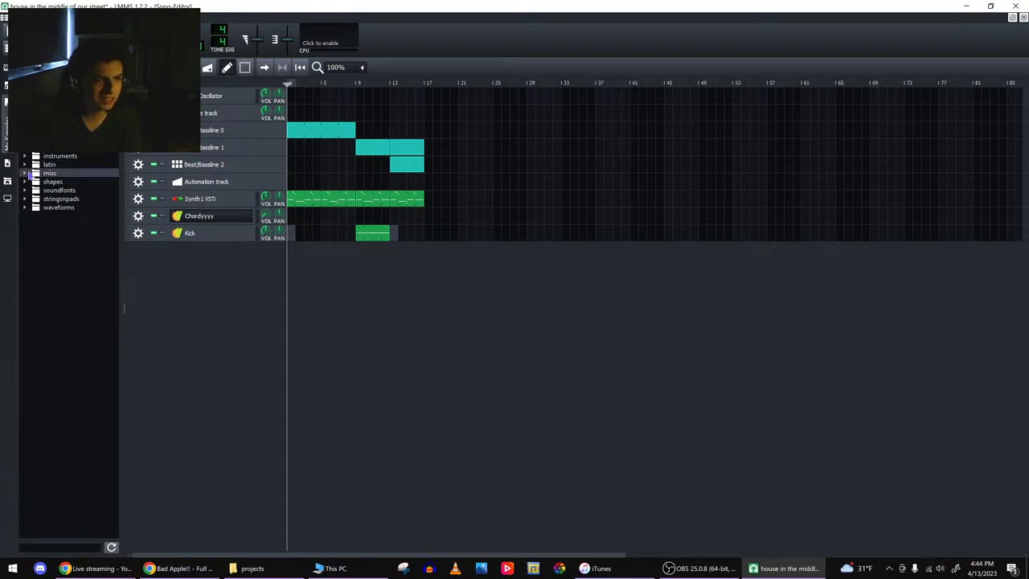
pyautogui.click(26, 157)
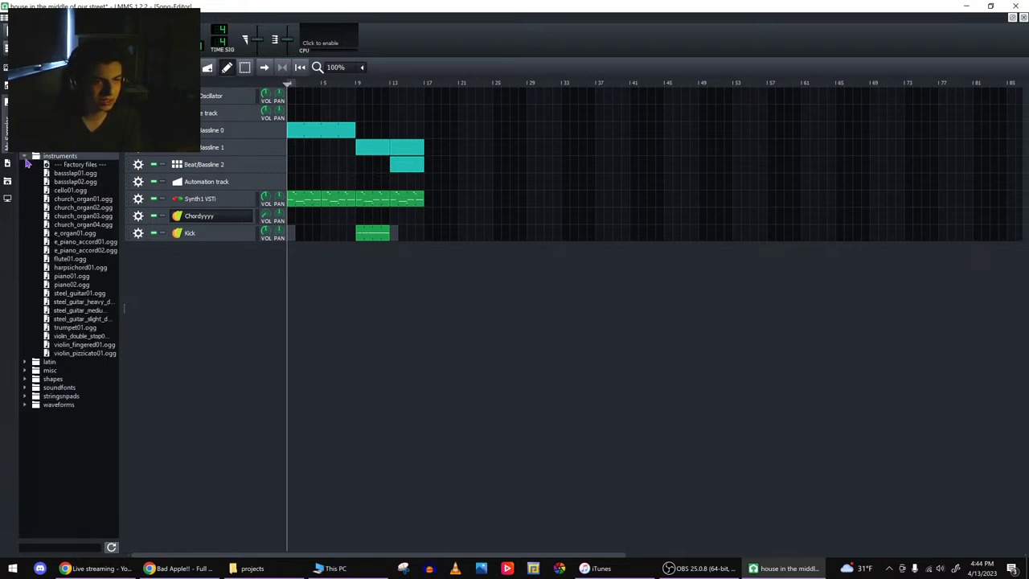
pyautogui.click(25, 157)
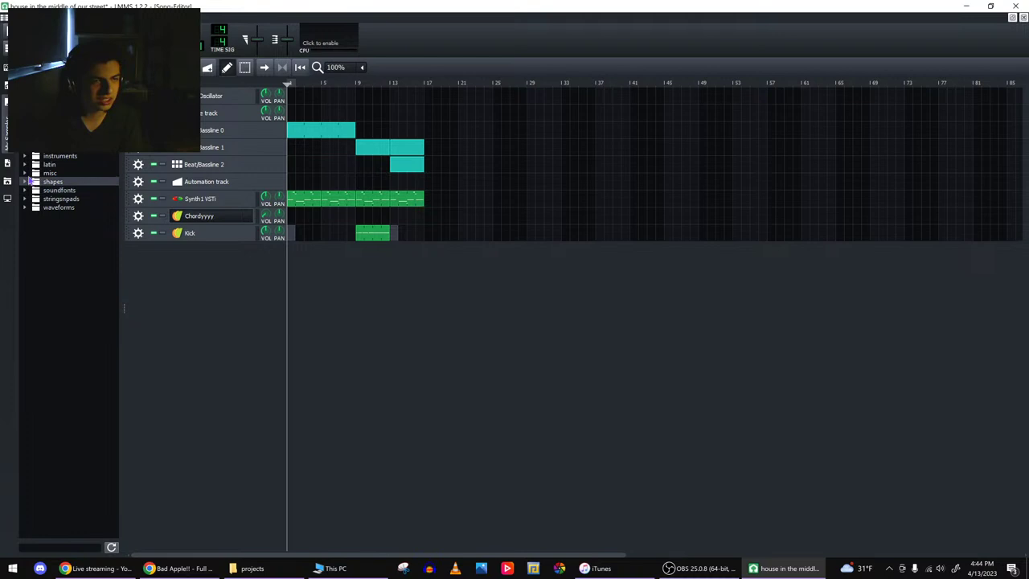
pyautogui.scroll(4, 69, 225)
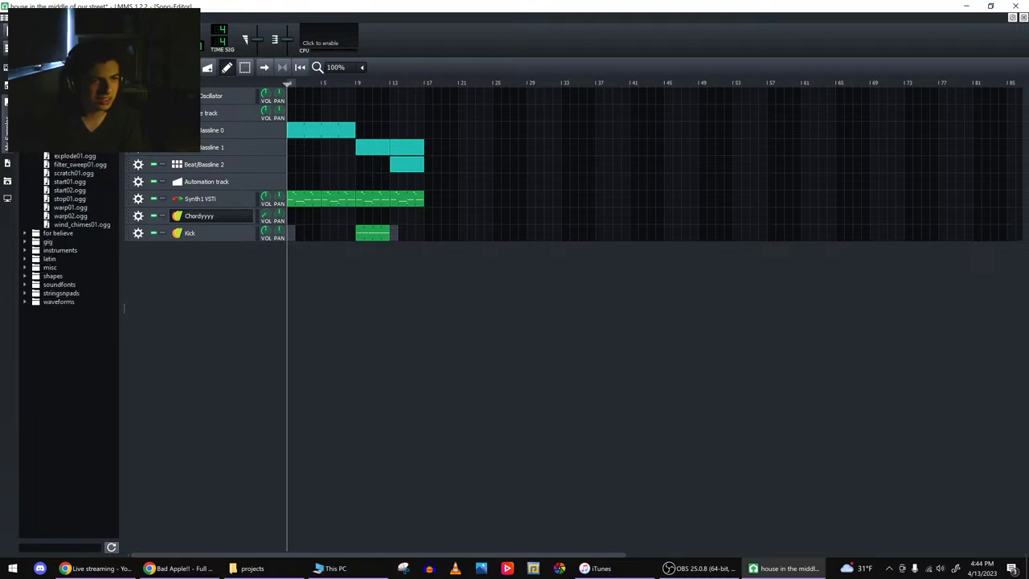
pyautogui.scroll(-4, 69, 225)
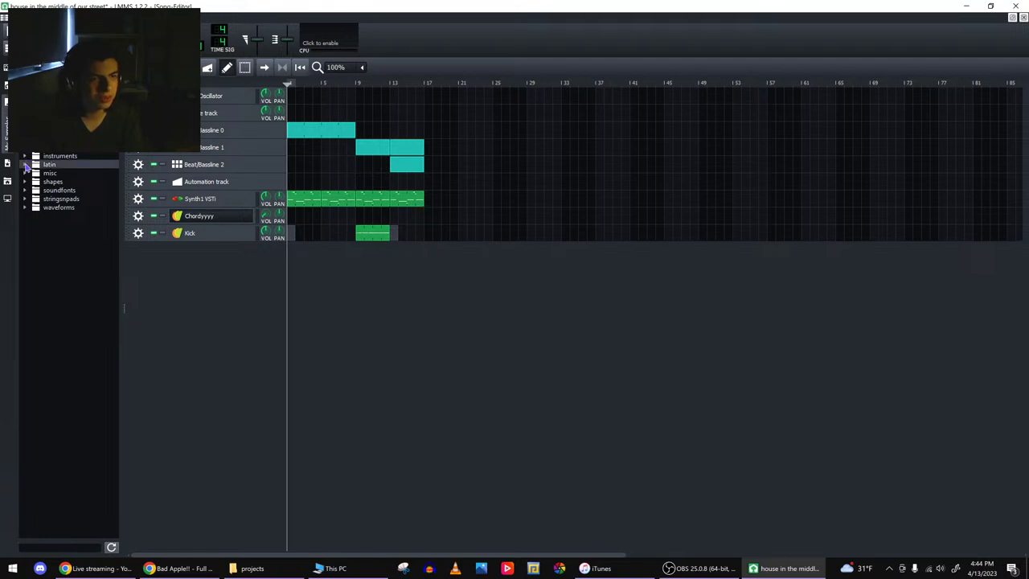
pyautogui.click(36, 173)
pyautogui.click(41, 200)
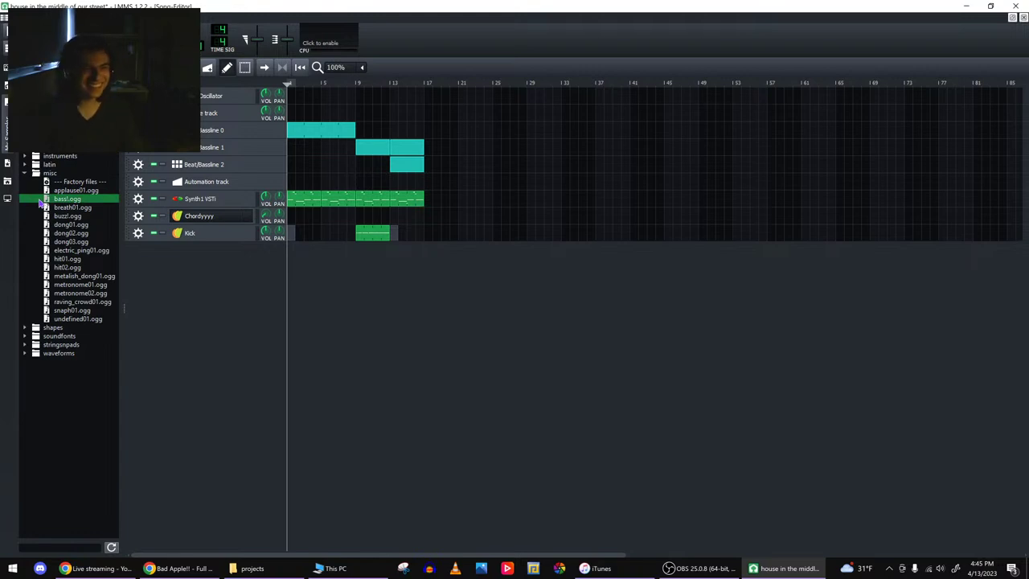
pyautogui.moveTo(40, 200); pyautogui.dragTo(159, 319)
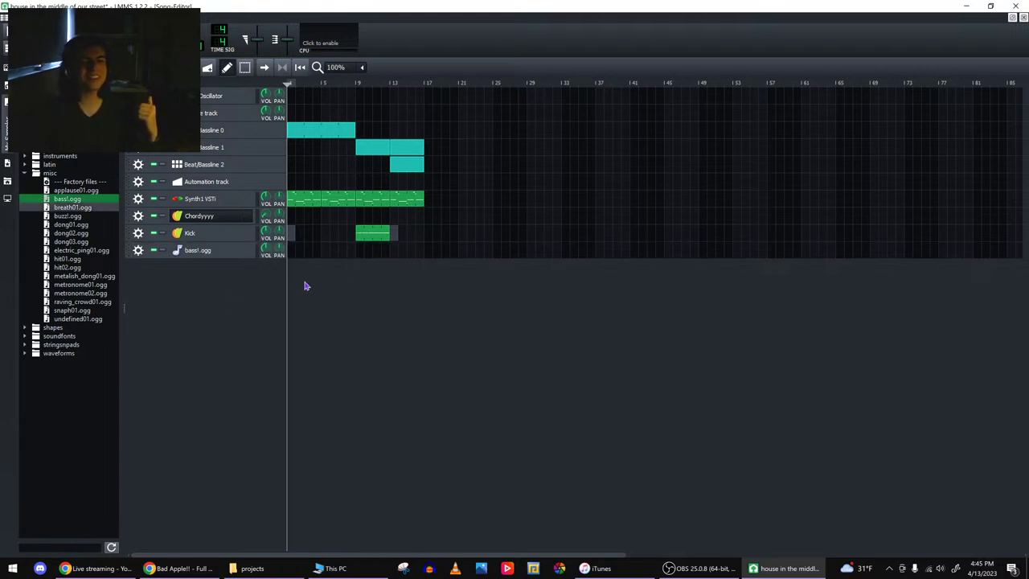
# - Create a bass!.ogg pattern at bar 16 with a half-bar A4 note filling the second half of the bar
pyautogui.doubleClick(421, 253)
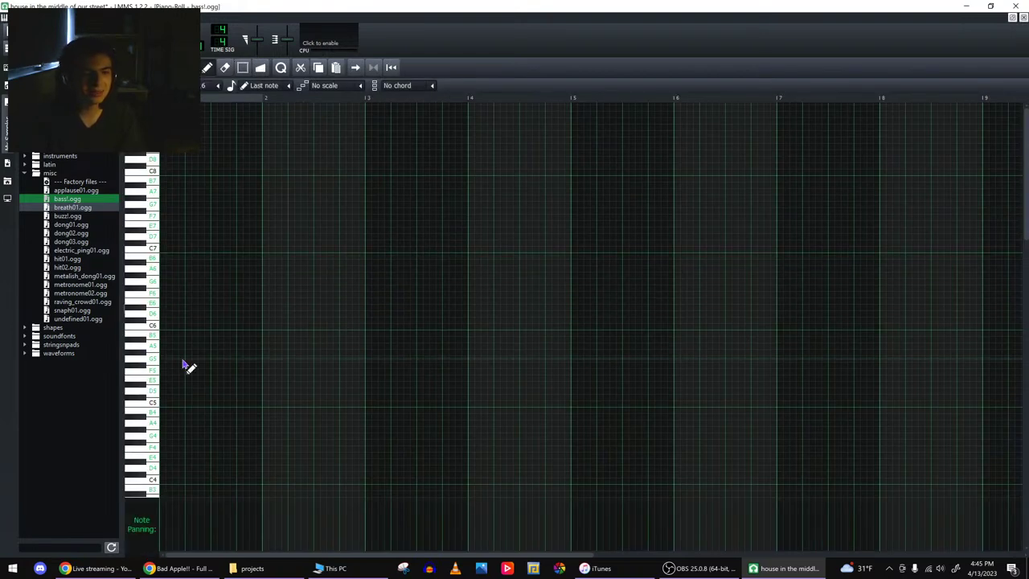
pyautogui.click(214, 425)
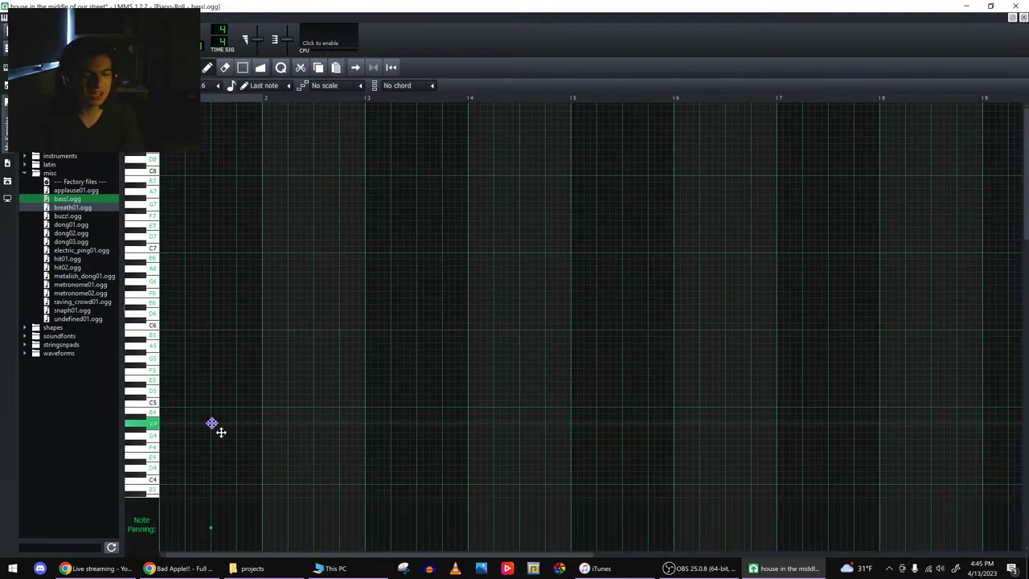
pyautogui.moveTo(213, 425); pyautogui.dragTo(258, 429)
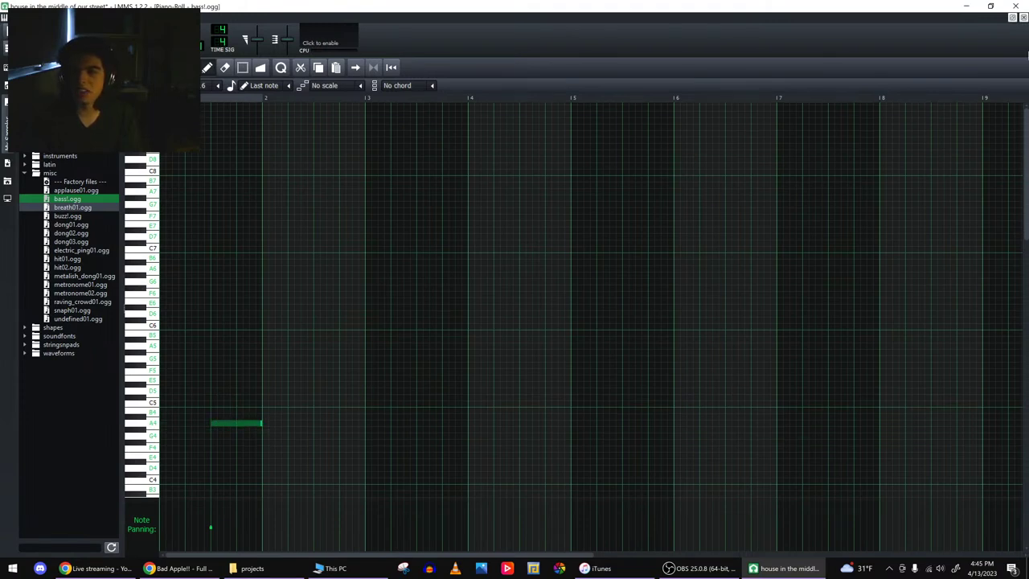
pyautogui.click(1024, 18)
# - Play the song from around bar 13 to hear the lead-up to the bass!.ogg hit, and stop playback
pyautogui.click(415, 86)
pyautogui.click(391, 86)
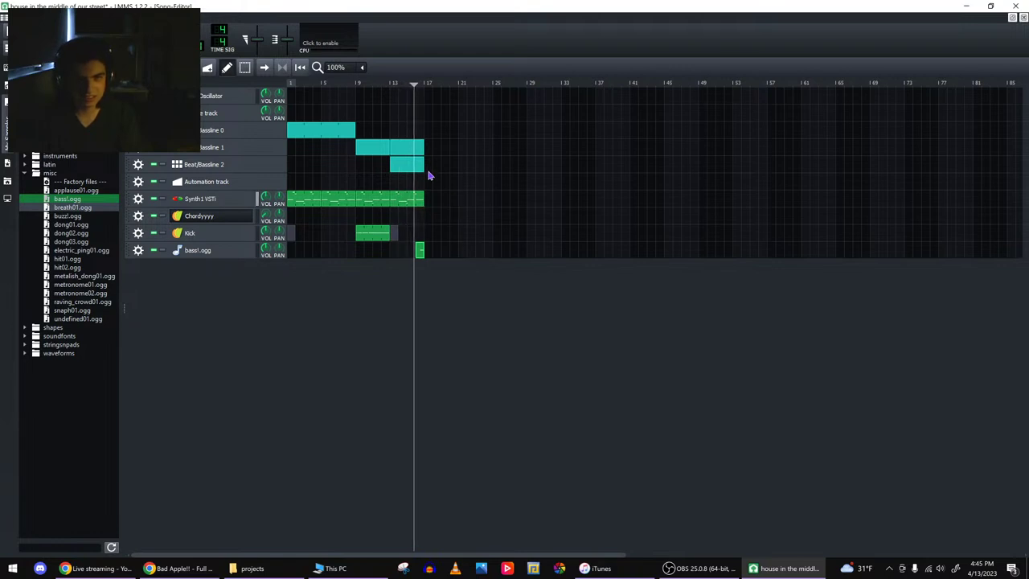
pyautogui.press('space')
# - Extend Beat/Bassline 1 and 2 through bar 20 and paste another Synth1 VSTi pattern at bar 17
pyautogui.moveTo(424, 168); pyautogui.dragTo(459, 149)
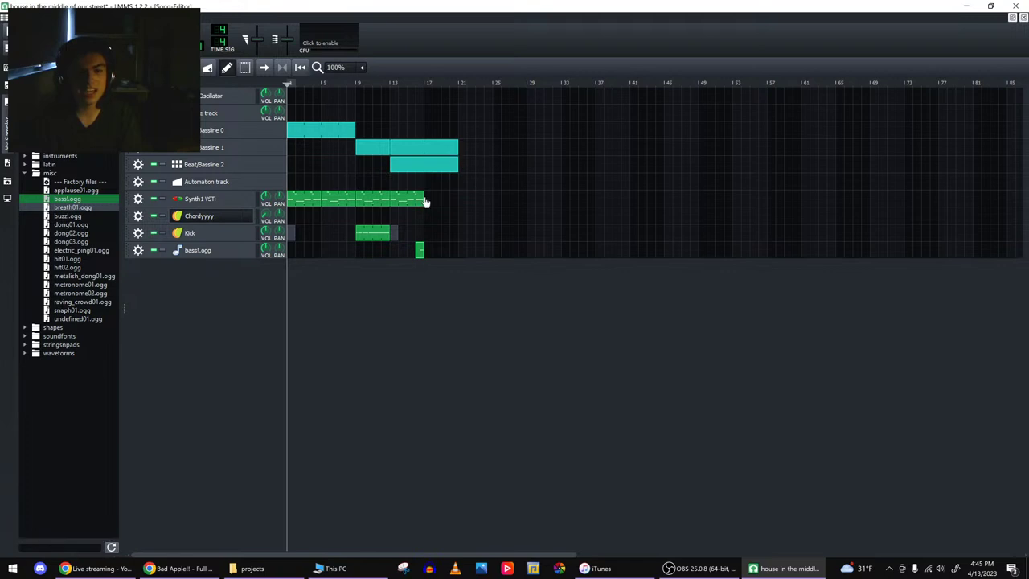
pyautogui.rightClick(424, 202)
pyautogui.press('Escape')
pyautogui.rightClick(429, 199)
pyautogui.click(451, 268)
# - Move the bass!.ogg pattern to bar 20 and play the song shortly before it
pyautogui.moveTo(421, 255); pyautogui.dragTo(454, 255)
pyautogui.click(442, 84)
pyautogui.click(421, 86)
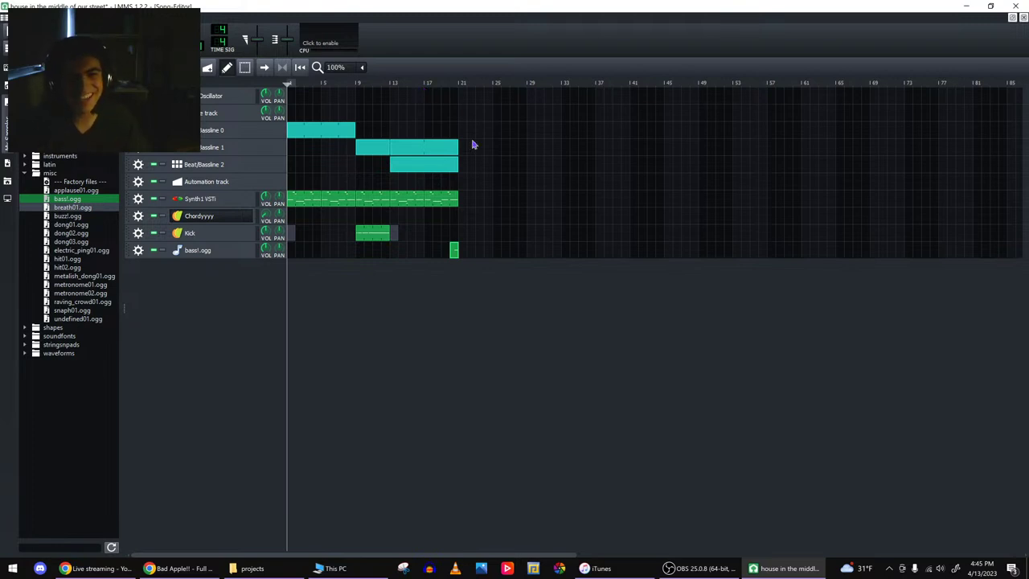
# - Try extending the Synth1 VSTi track with another pattern copy at bar 21
pyautogui.rightClick(438, 203)
pyautogui.click(462, 201)
pyautogui.rightClick(460, 200)
pyautogui.click(489, 265)
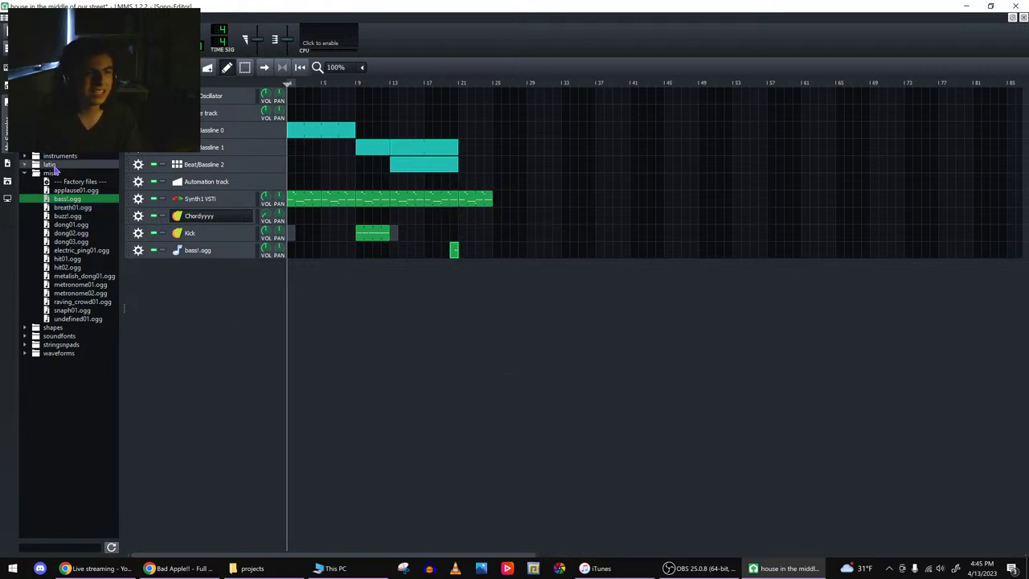
pyautogui.rightClick(493, 203)
pyautogui.click(500, 210)
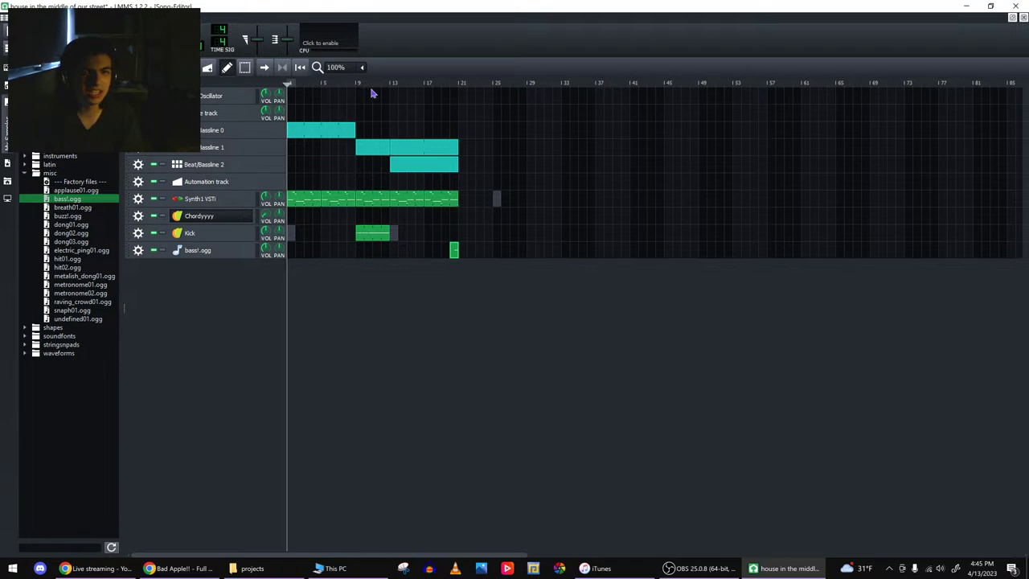
# - Open the TripleOscillator instrument, add the OTT_x64 effect to its effects chain, and audition the sound
pyautogui.click(211, 96)
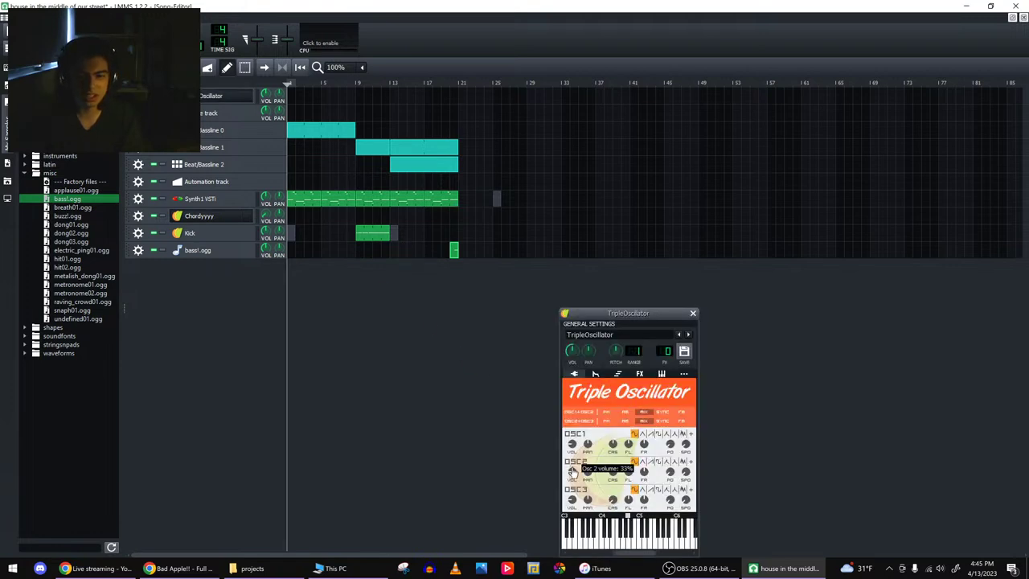
pyautogui.click(611, 548)
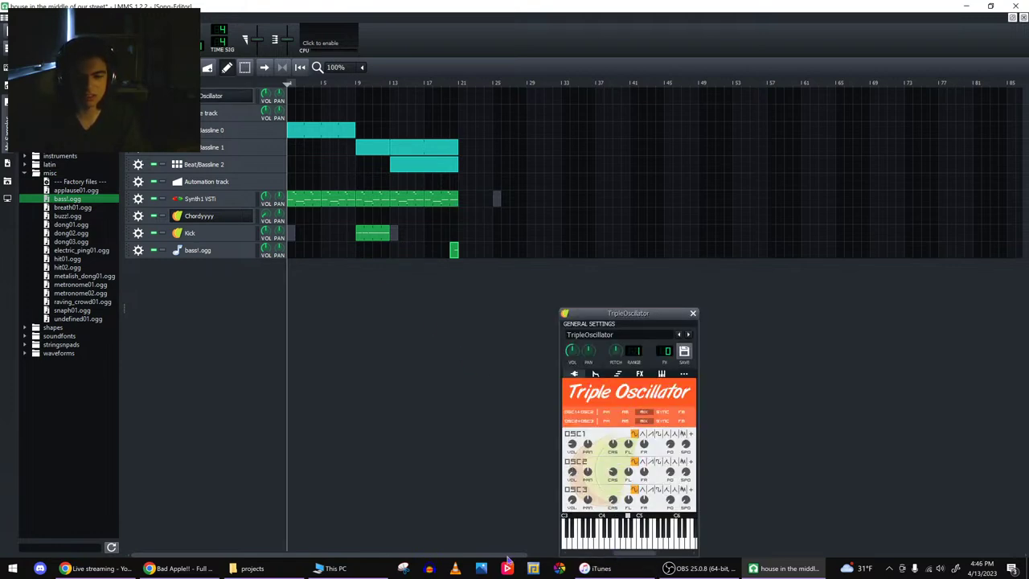
pyautogui.click(639, 374)
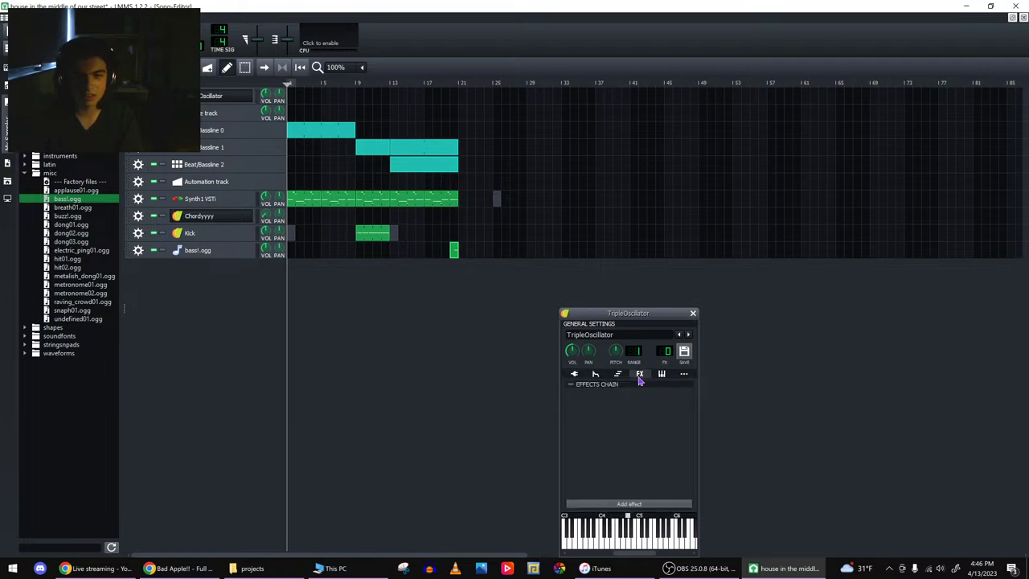
pyautogui.click(623, 504)
pyautogui.write('ott')
pyautogui.press('Return')
pyautogui.moveTo(615, 542); pyautogui.dragTo(533, 550)
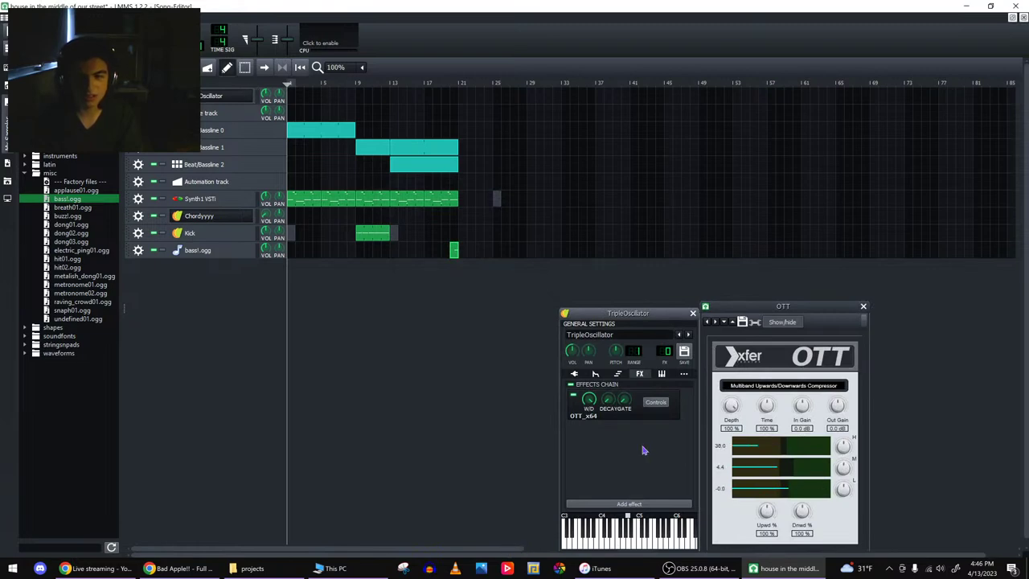
# - Add the LMMS Equalizer to TripleOscillator's effects chain and lower its low-pass band to between 2k and 5k
pyautogui.click(637, 505)
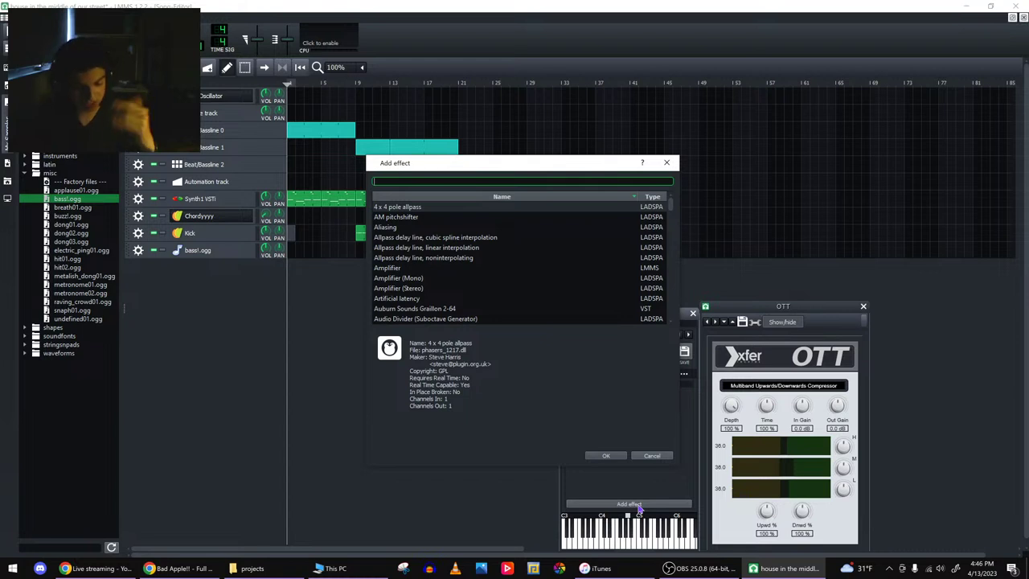
pyautogui.write('eq')
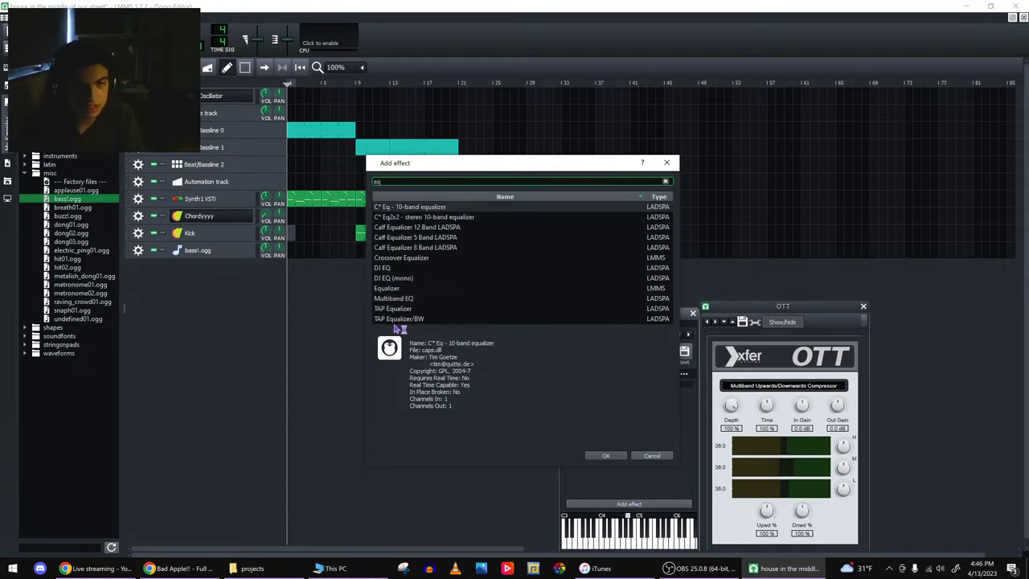
pyautogui.click(398, 289)
pyautogui.click(619, 455)
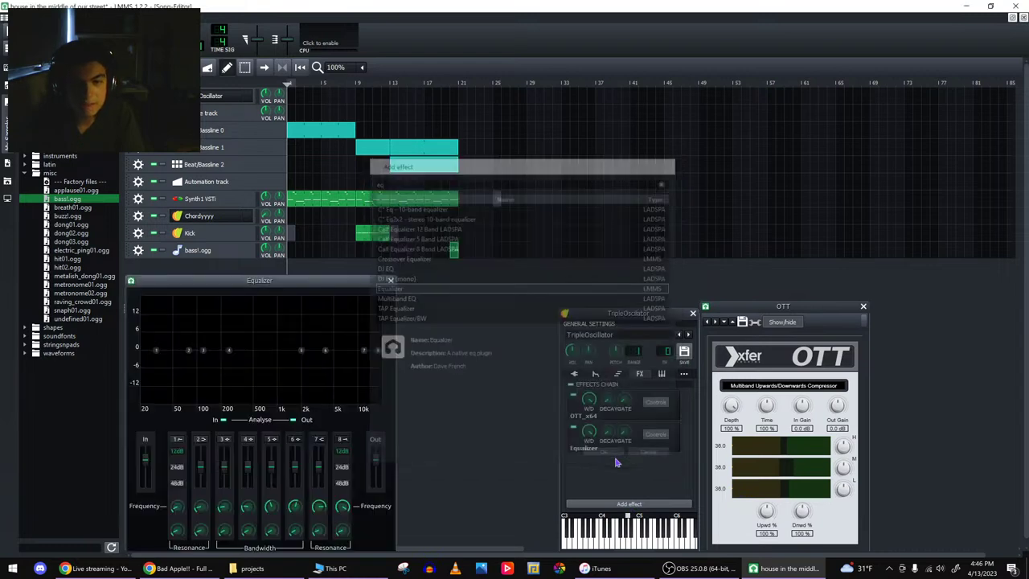
pyautogui.moveTo(374, 360); pyautogui.dragTo(342, 351)
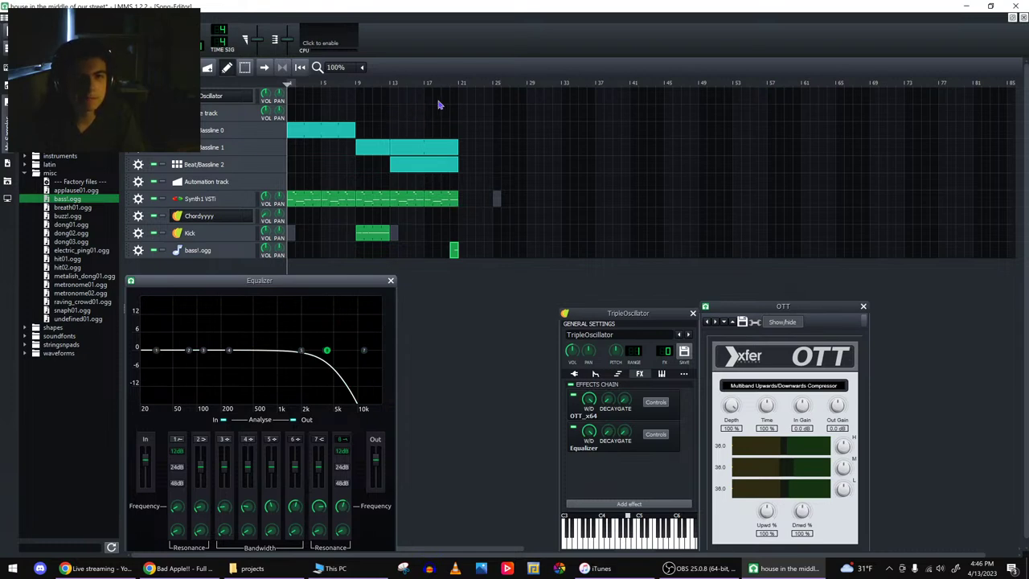
# - Create an empty TripleOscillator pattern at bar 21 and check it in the piano roll
pyautogui.click(464, 102)
pyautogui.doubleClick(464, 102)
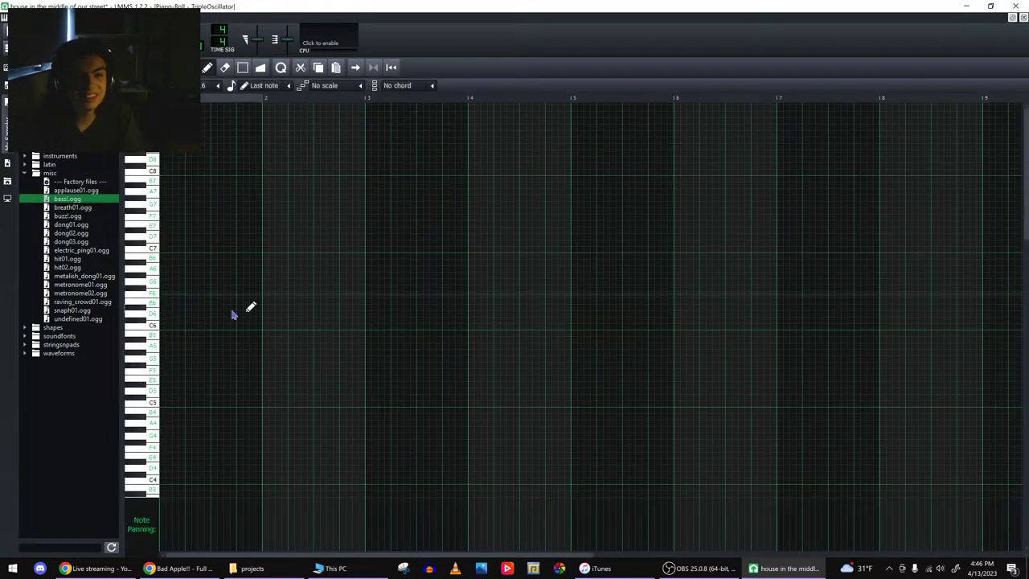
pyautogui.click(1024, 18)
# - Review the notes of the Synth1 VSTi pattern at bar 17, return to the Song Editor, and save the project
pyautogui.doubleClick(440, 208)
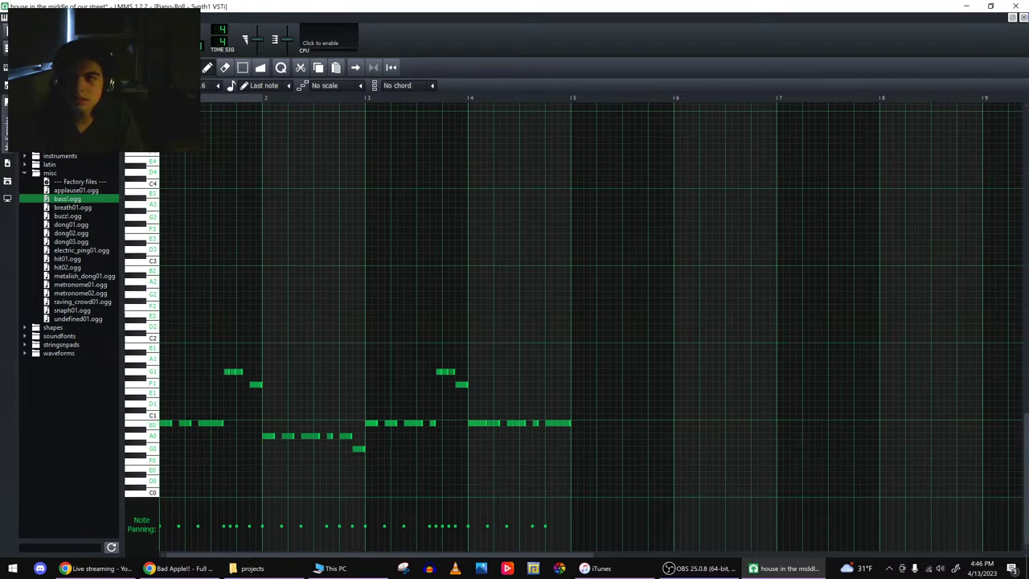
pyautogui.click(1015, 5)
pyautogui.click(614, 292)
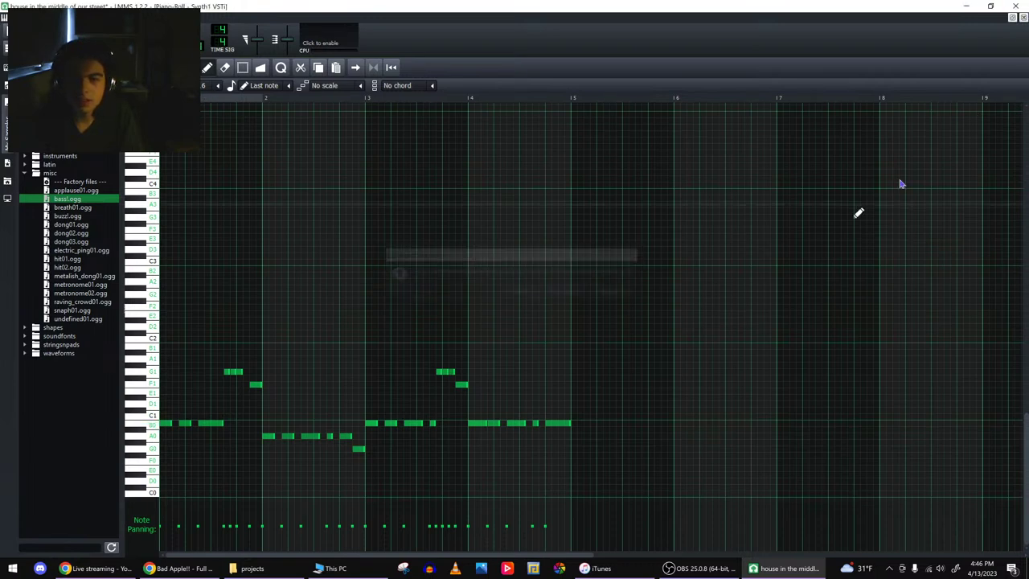
pyautogui.click(1023, 17)
pyautogui.hotkey('ctrl', 's')
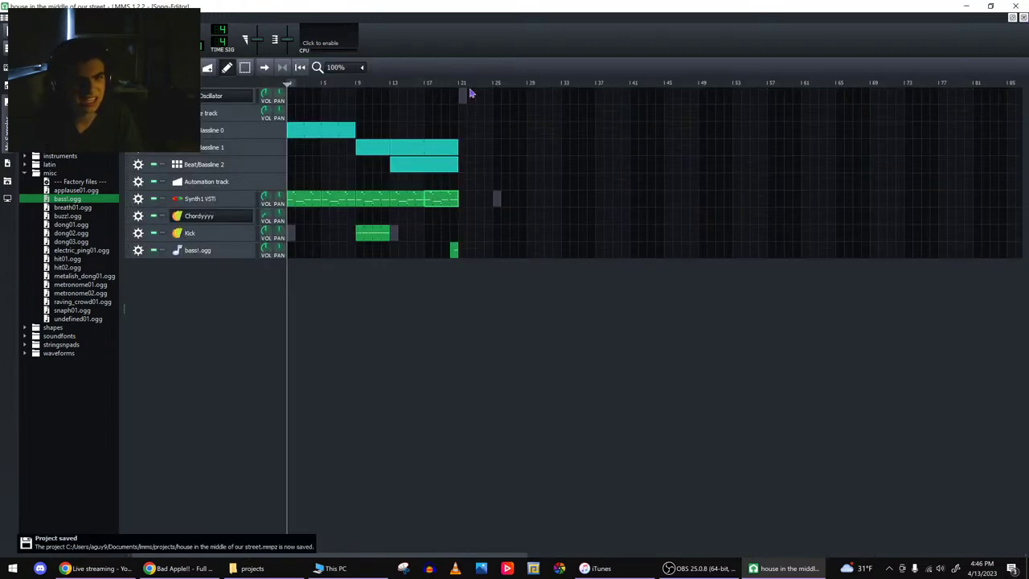
# - Add a half-bar B1 note at the start of the TripleOscillator pattern at bar 21
pyautogui.doubleClick(463, 96)
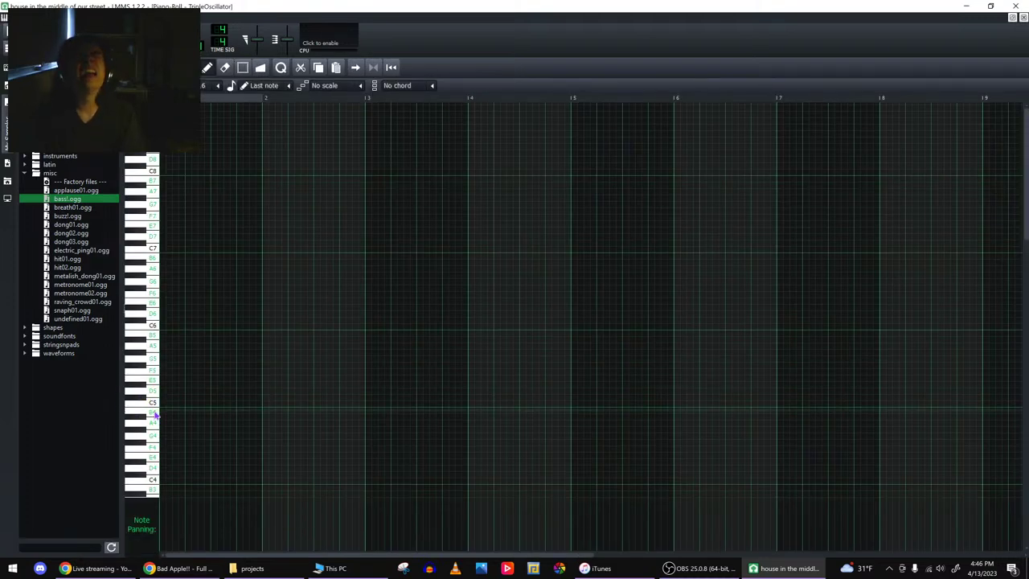
pyautogui.scroll(-5, 157, 415)
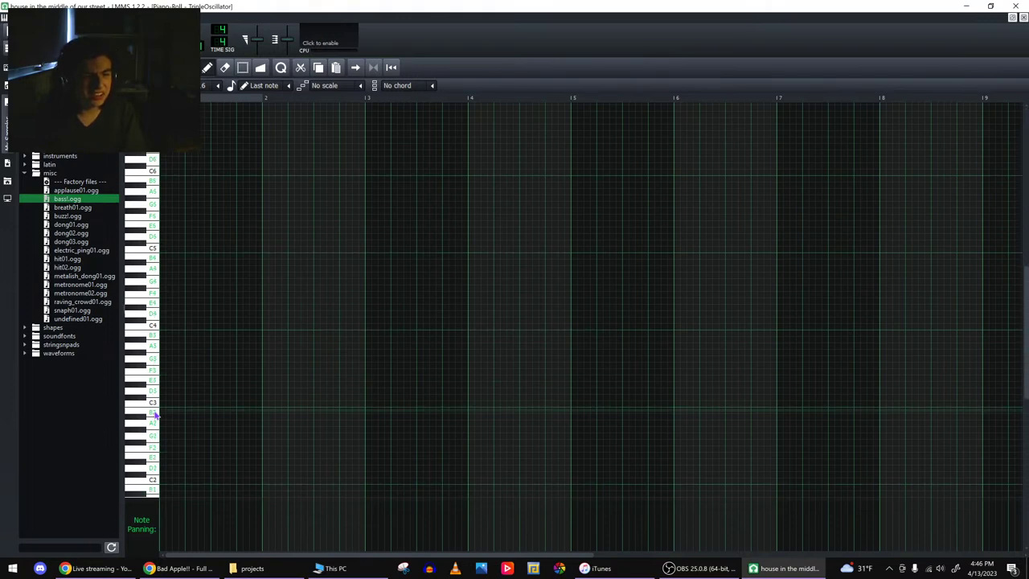
pyautogui.scroll(-4, 157, 415)
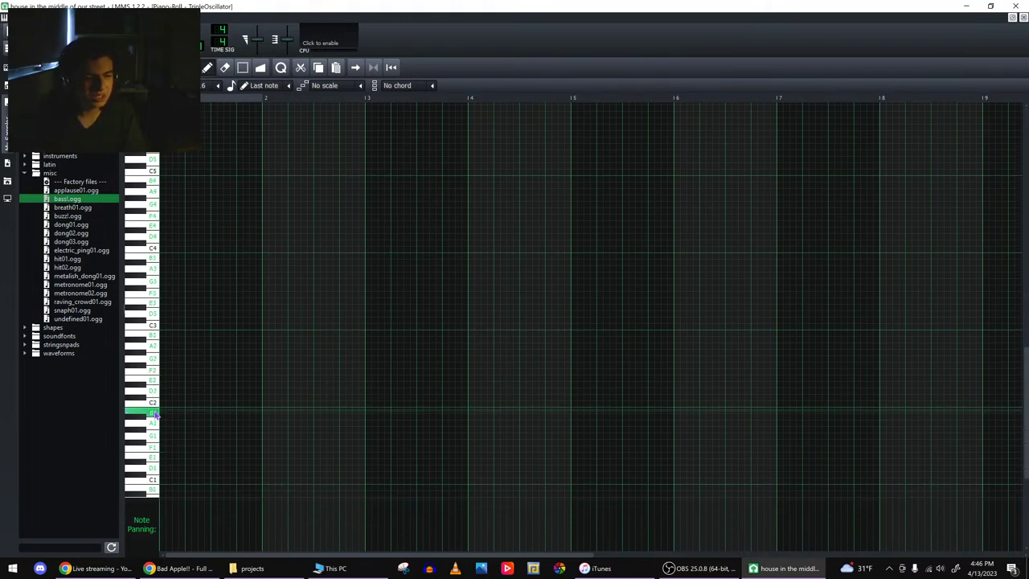
pyautogui.click(165, 412)
# - Switch to the YouTube live stream page in Chrome to read the chat, and return to LMMS
pyautogui.click(98, 566)
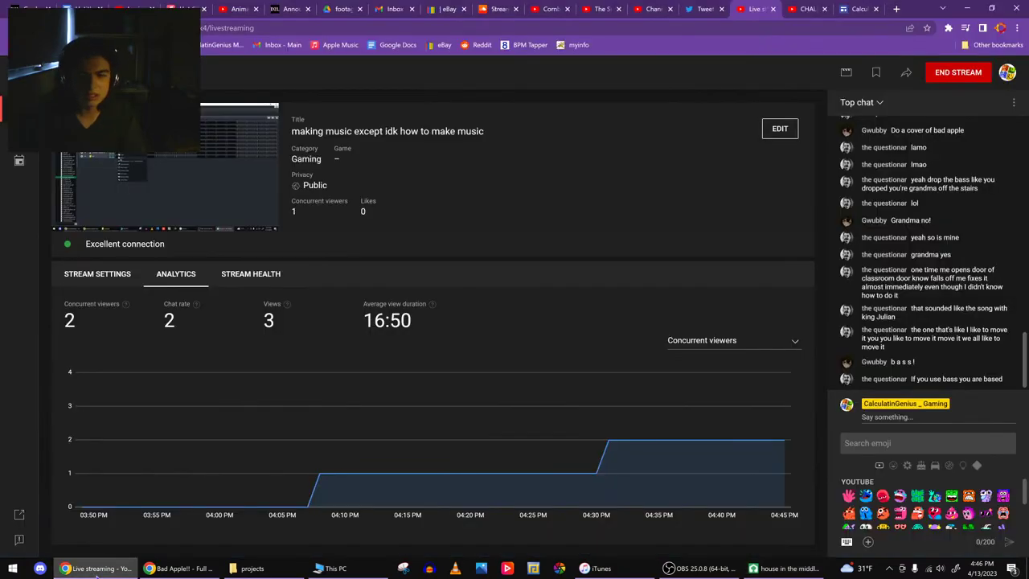
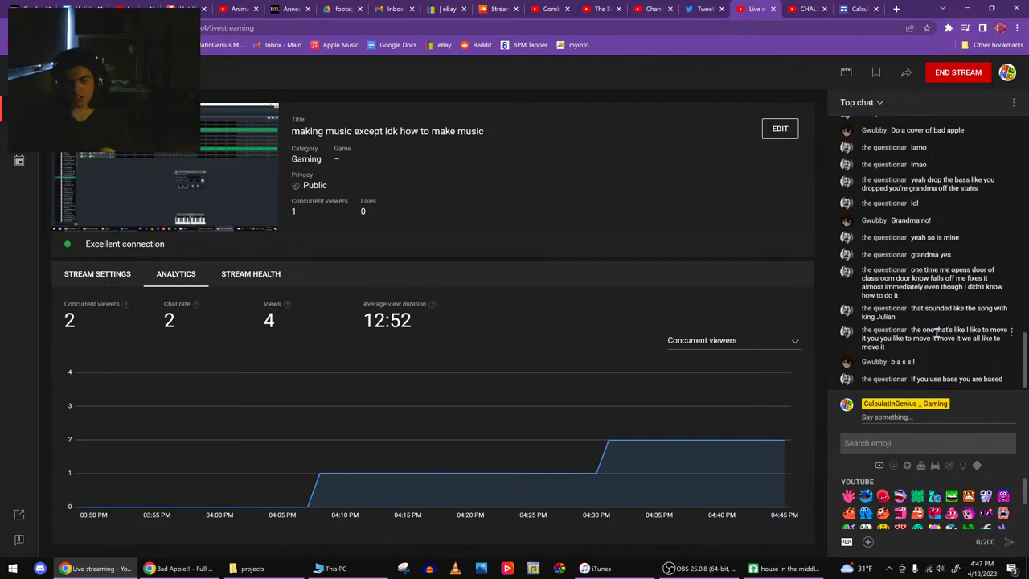
pyautogui.click(825, 568)
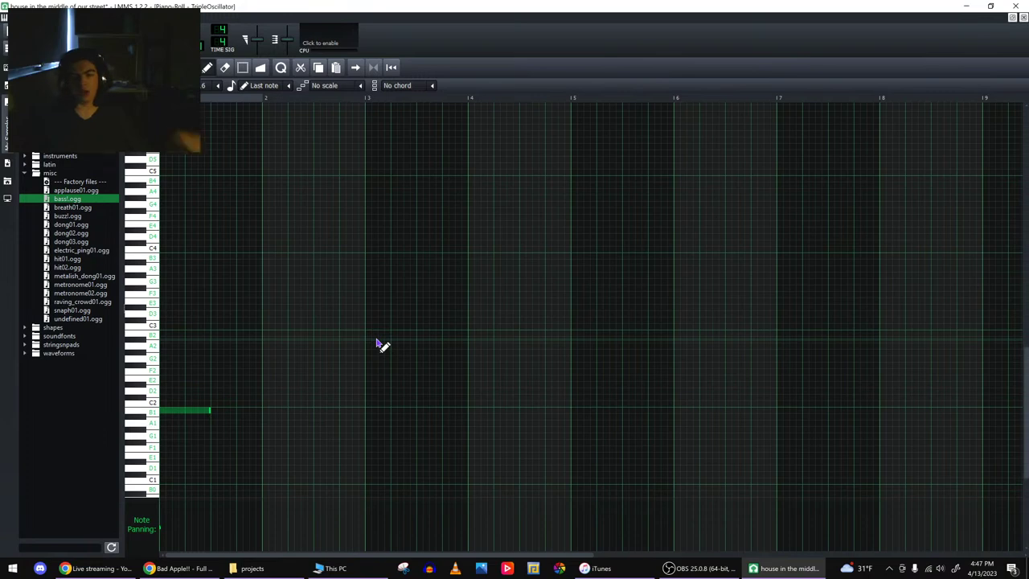
# - Switch to OBS, set the camera exposure of Video Capture Device 3 to -7, and return to LMMS
pyautogui.click(668, 568)
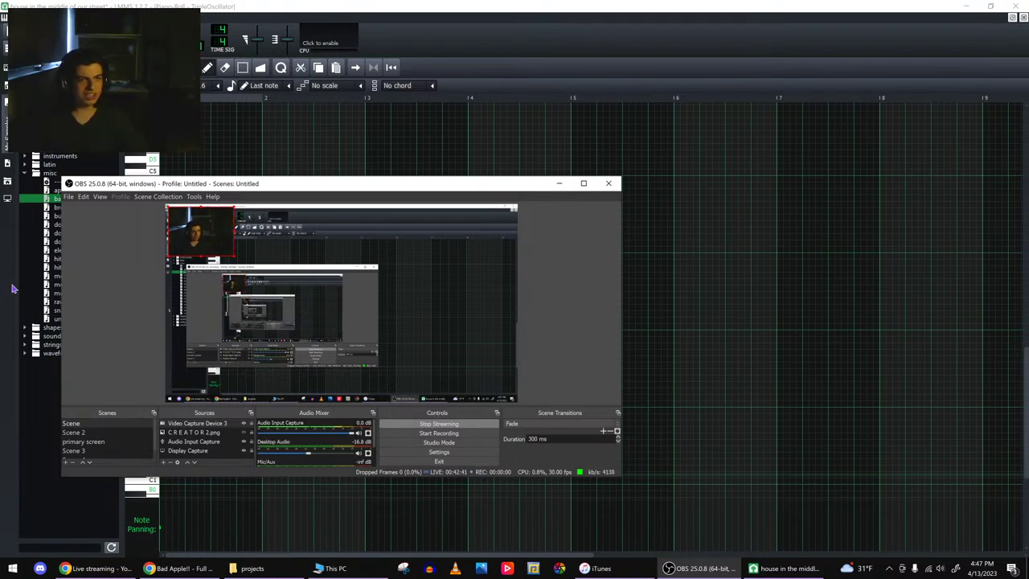
pyautogui.rightClick(197, 441)
pyautogui.click(205, 421)
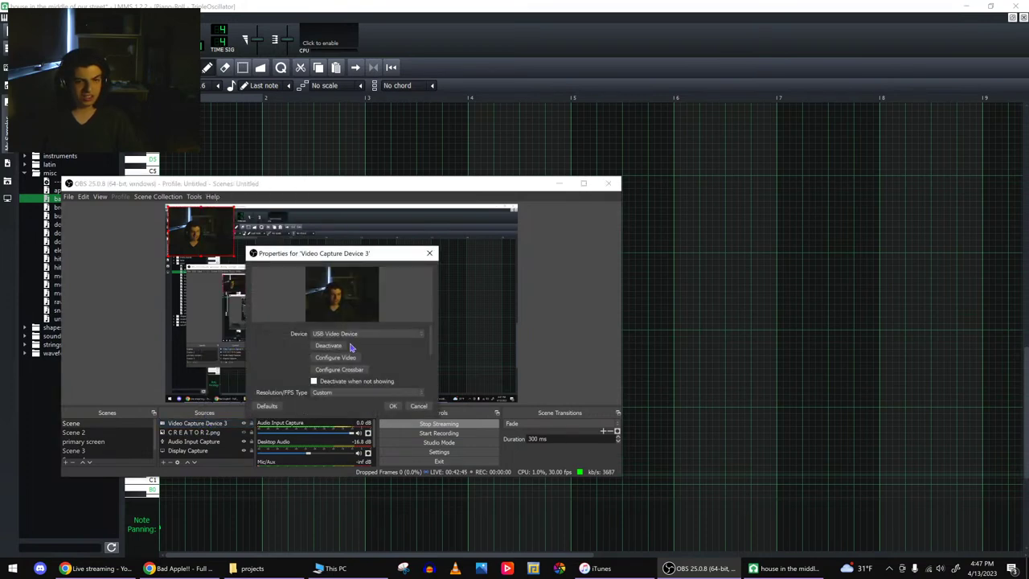
pyautogui.click(341, 357)
pyautogui.click(143, 81)
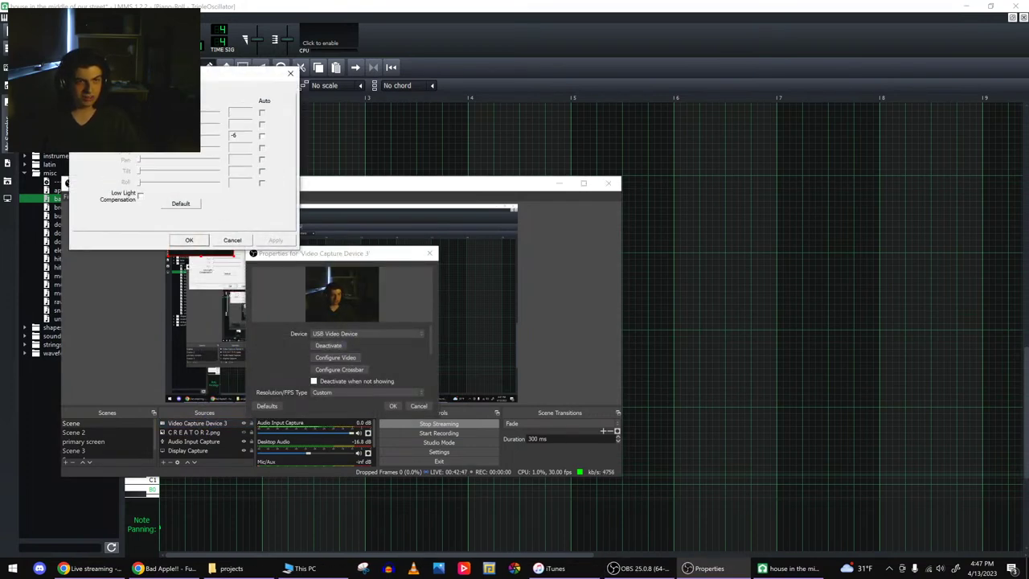
pyautogui.press('Left')
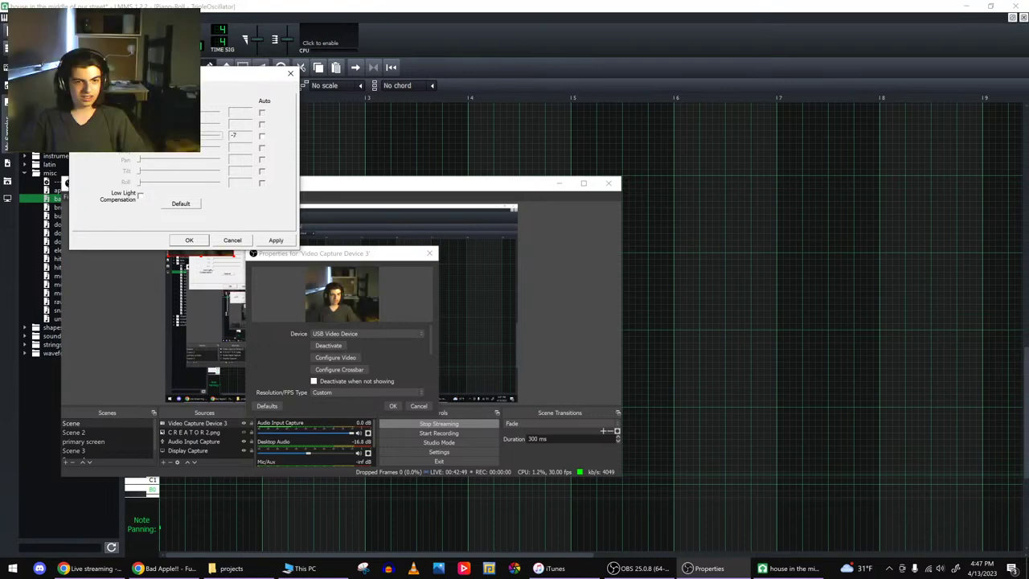
pyautogui.click(187, 242)
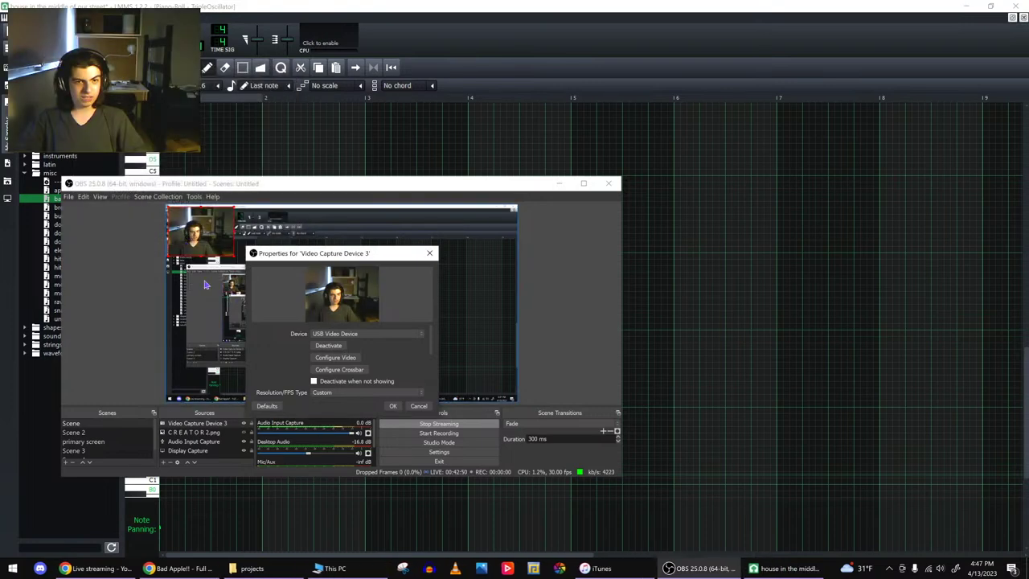
pyautogui.click(392, 406)
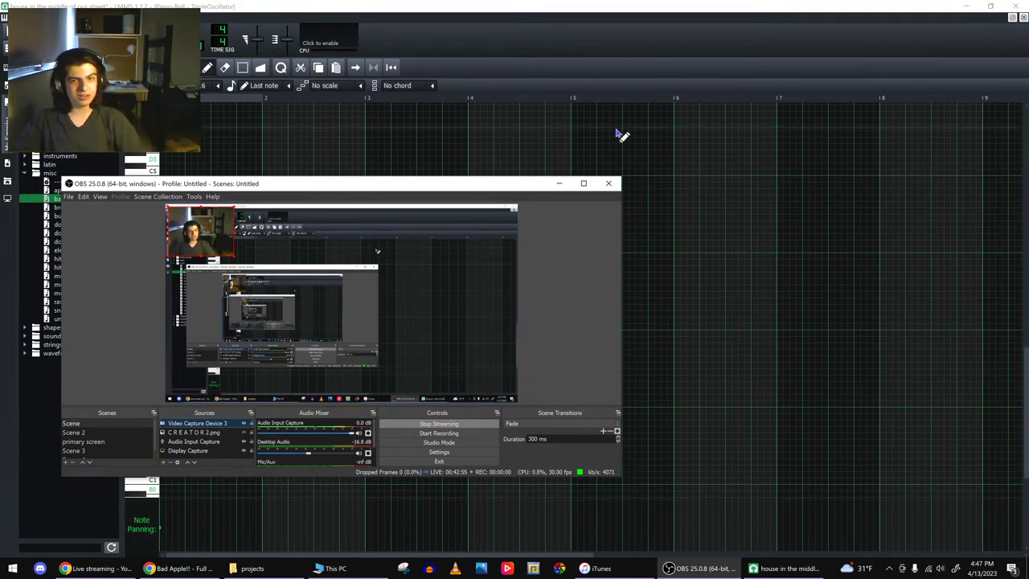
pyautogui.click(560, 184)
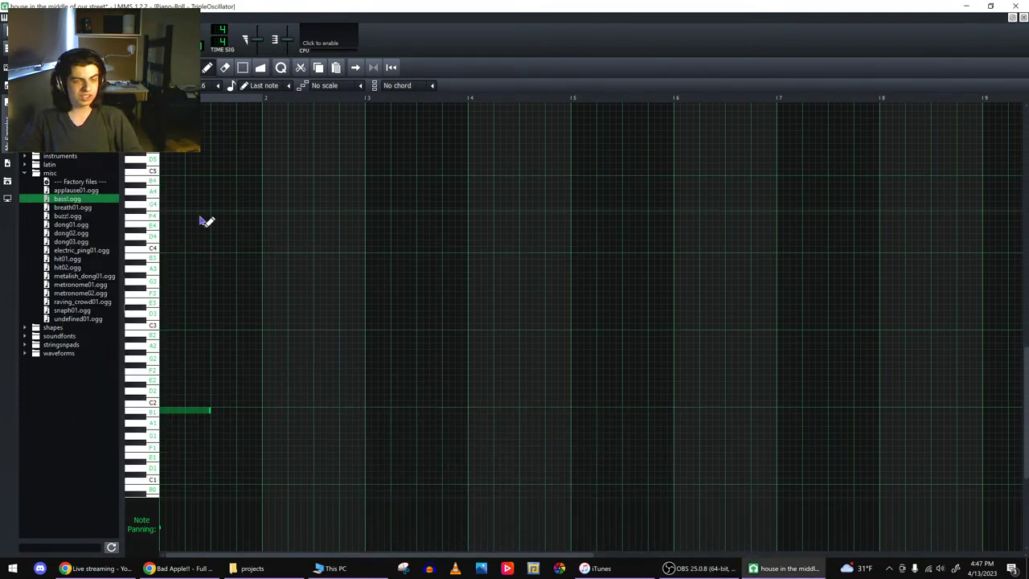
# - Browse the factory sample folders and the TripleOscillator and ZynAddSubFX presets for a bass sound
pyautogui.click(25, 328)
pyautogui.moveTo(74, 387); pyautogui.dragTo(51, 455)
pyautogui.click(25, 328)
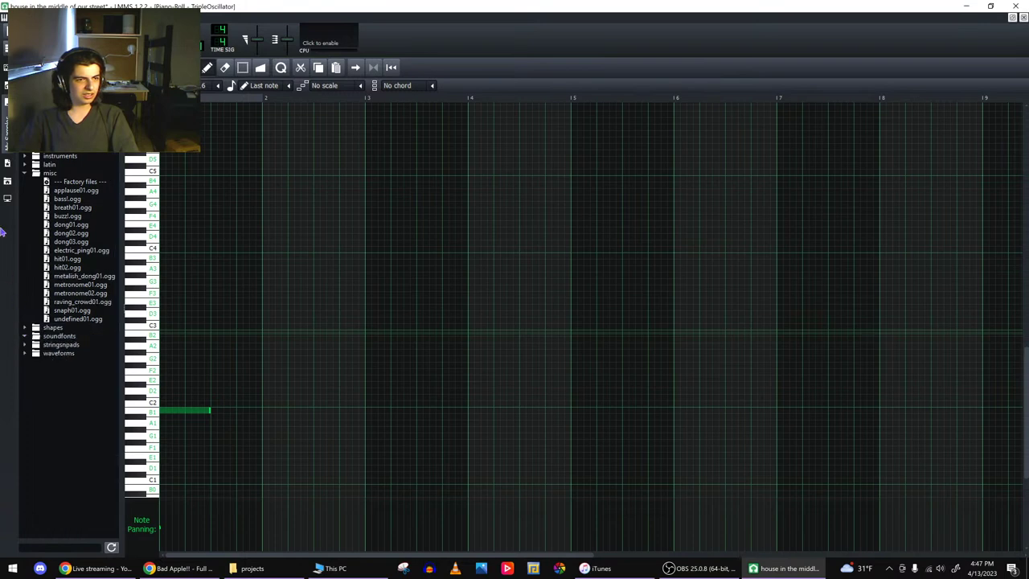
pyautogui.click(7, 163)
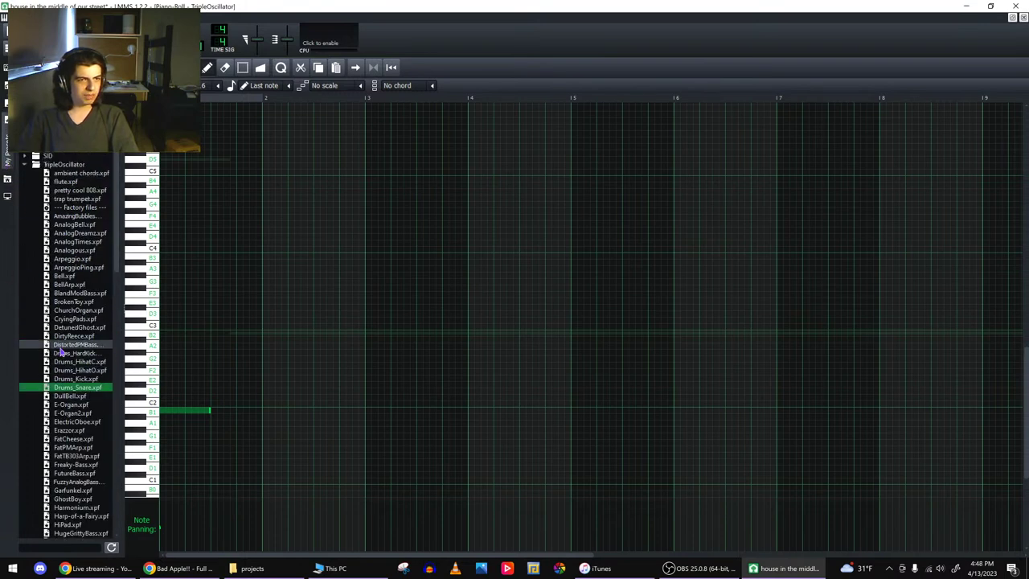
pyautogui.click(25, 164)
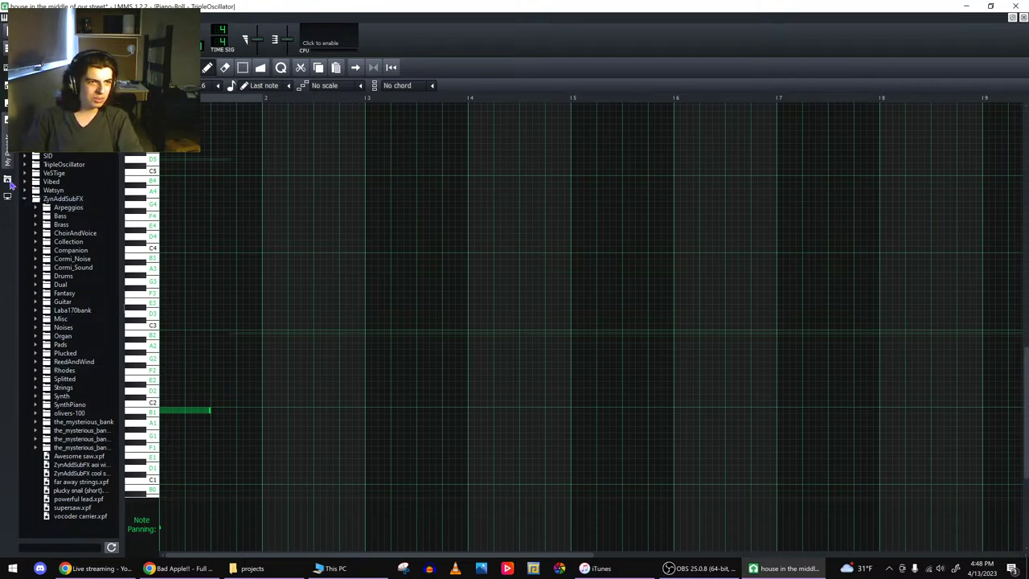
# - Open the 808s folder under Drums - One Shots of the Cymatics - Empire Hip Hop Sample Pack in the home directory
pyautogui.click(9, 181)
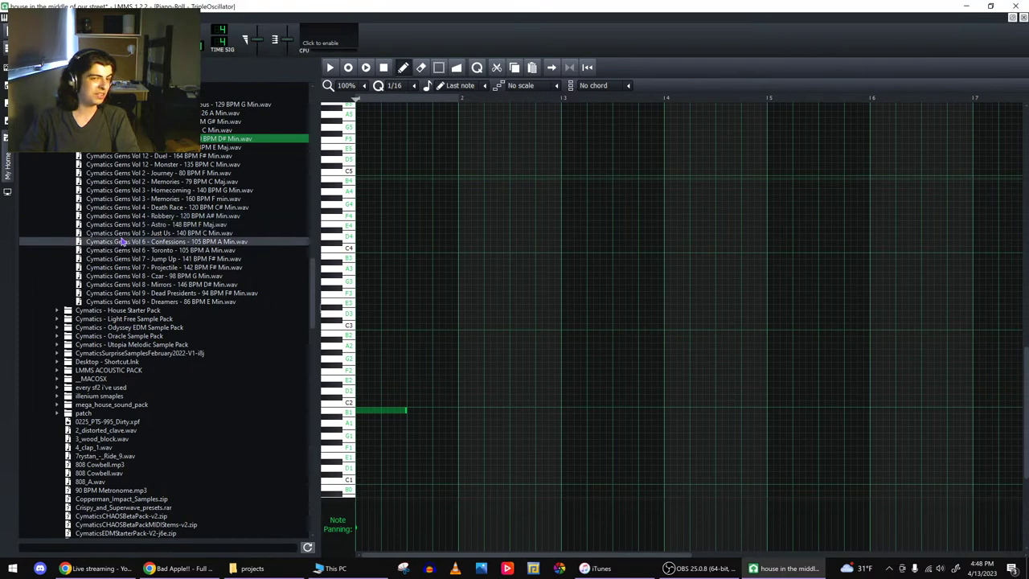
pyautogui.scroll(10, 120, 241)
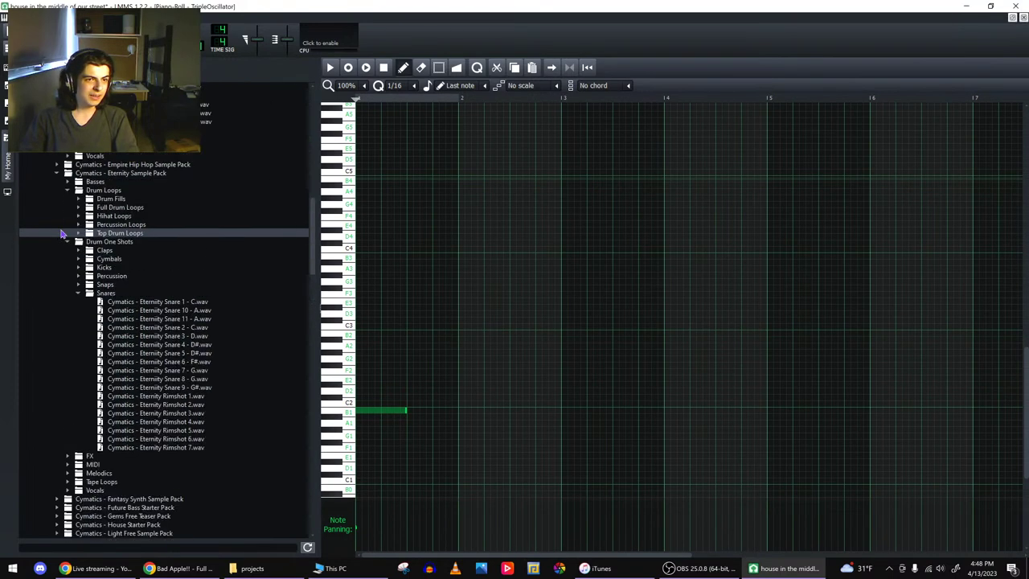
pyautogui.scroll(5, 62, 241)
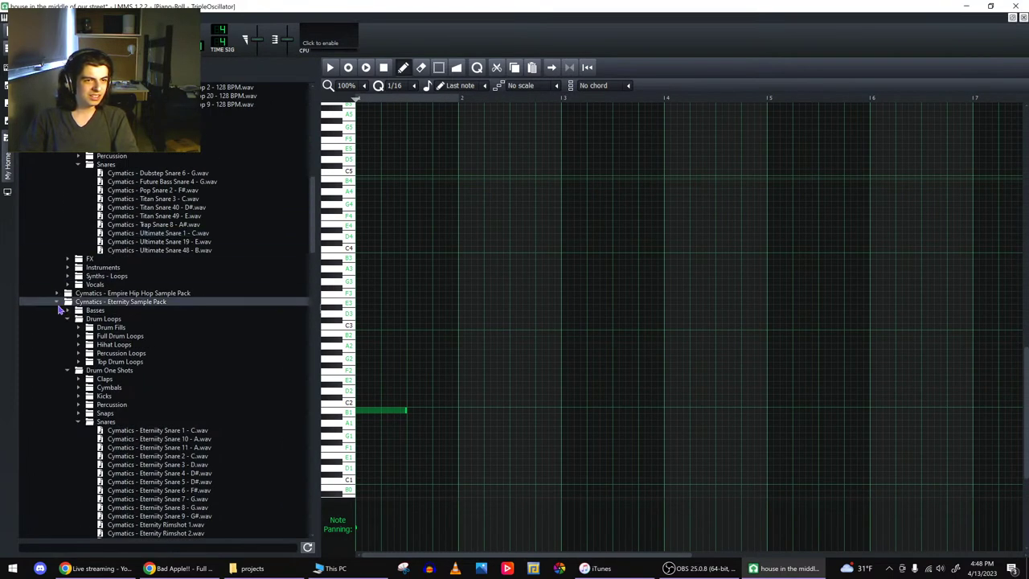
pyautogui.click(58, 292)
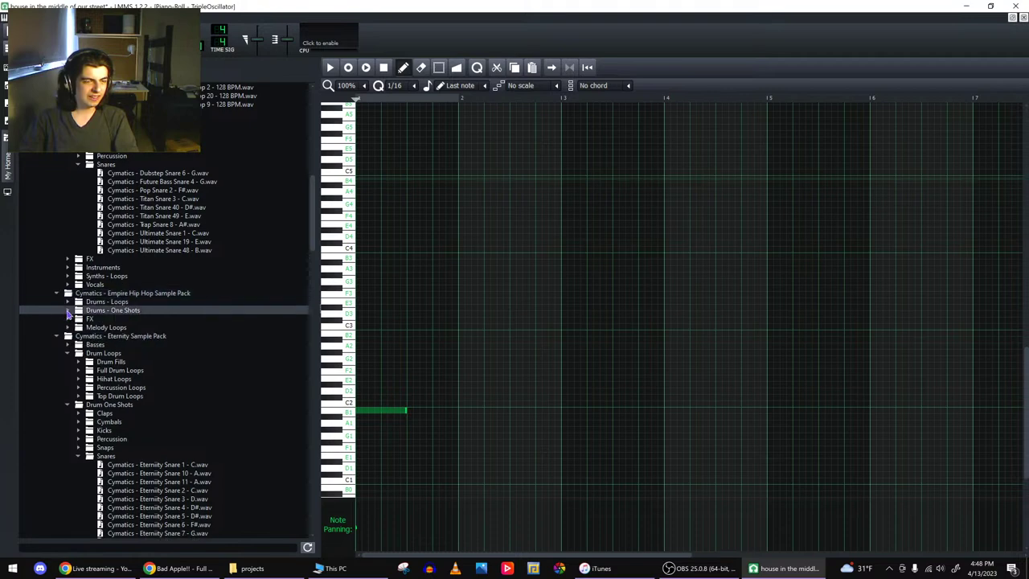
pyautogui.click(69, 312)
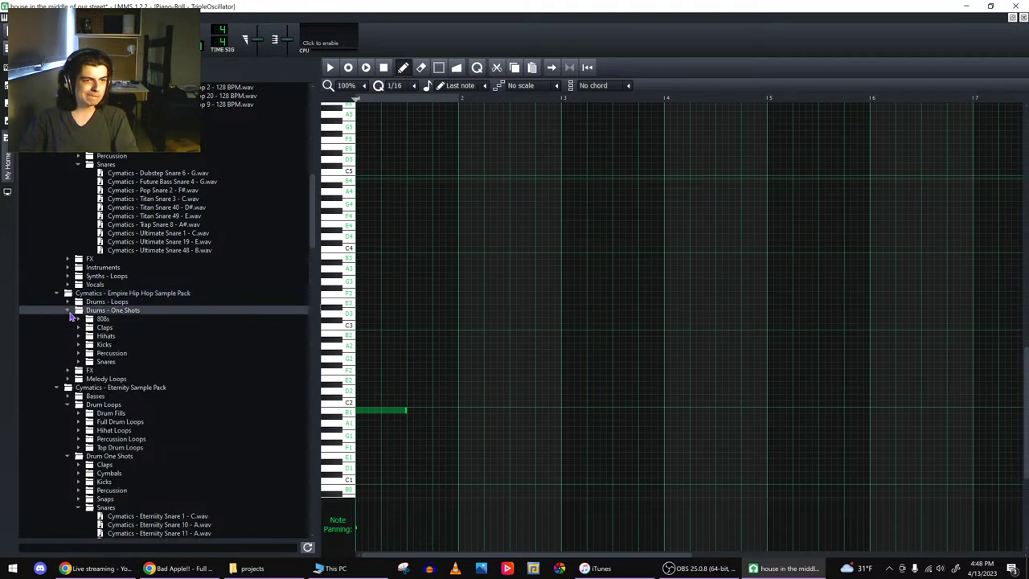
pyautogui.click(79, 319)
# - Preview several Empire 808 samples, including 13 - A, 2 - C# and 4 - D#
pyautogui.click(89, 329)
pyautogui.click(87, 336)
pyautogui.click(70, 363)
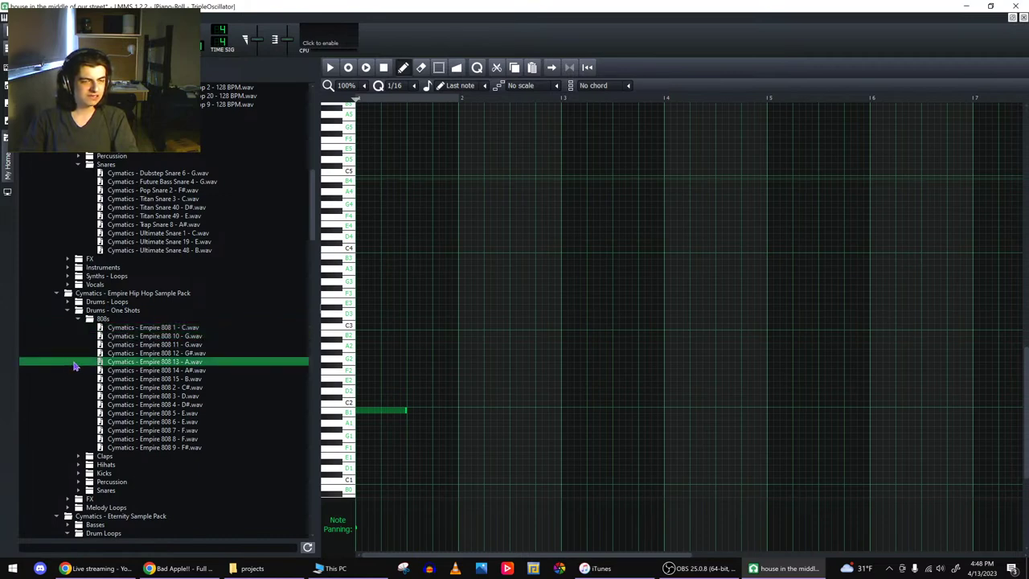
pyautogui.click(72, 388)
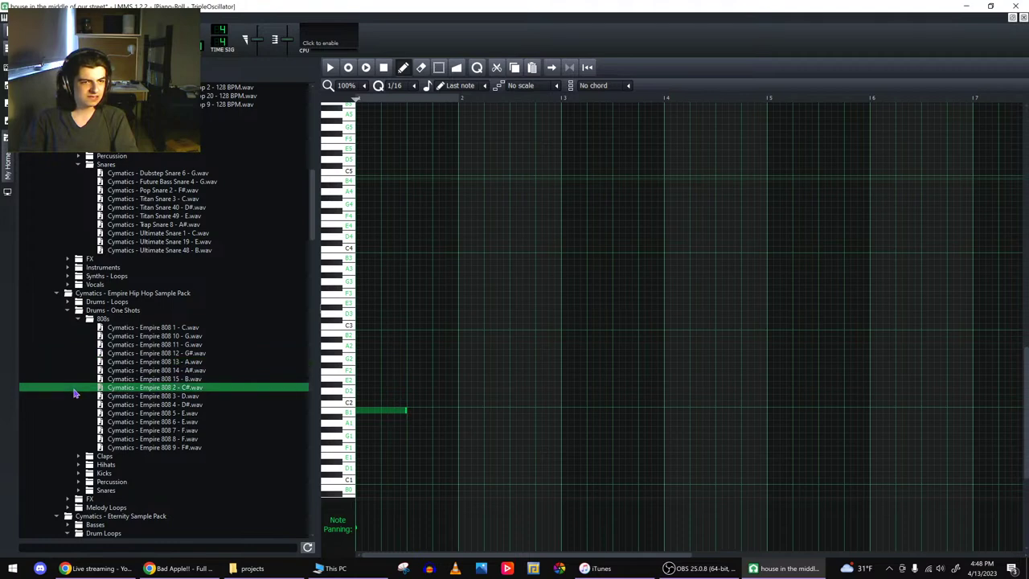
pyautogui.click(72, 406)
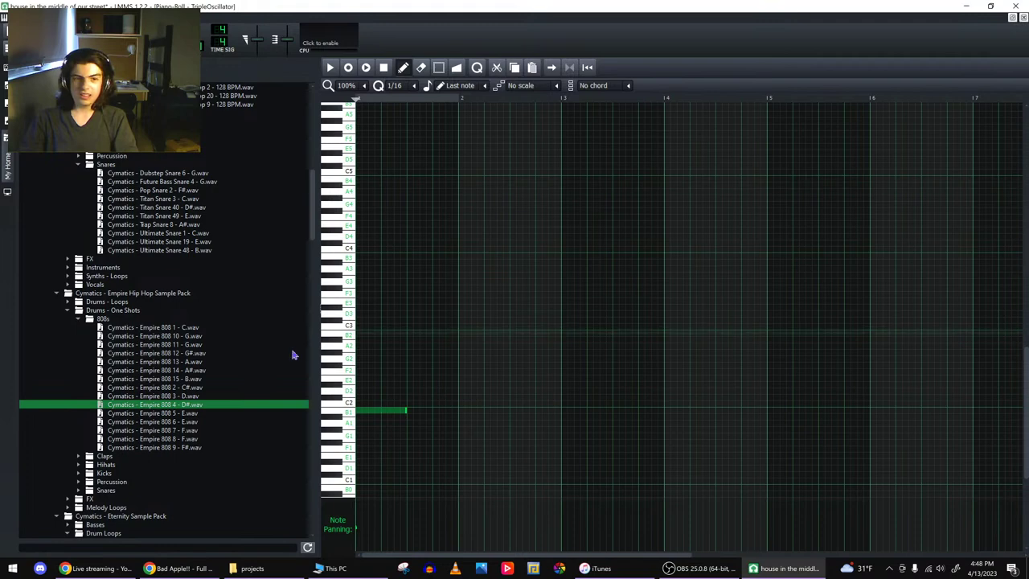
# - Add Empire 808 4 - D# and Empire 808 14 - A# as tracks in the Song Editor, and remove the 4 - D# track
pyautogui.click(1023, 17)
pyautogui.moveTo(119, 410); pyautogui.dragTo(435, 291)
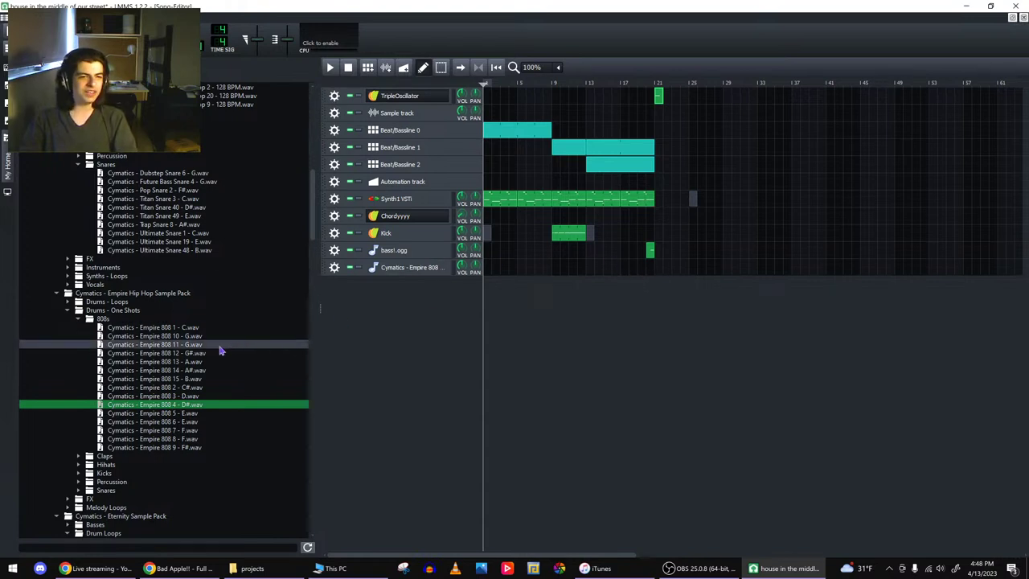
pyautogui.click(182, 364)
pyautogui.click(169, 370)
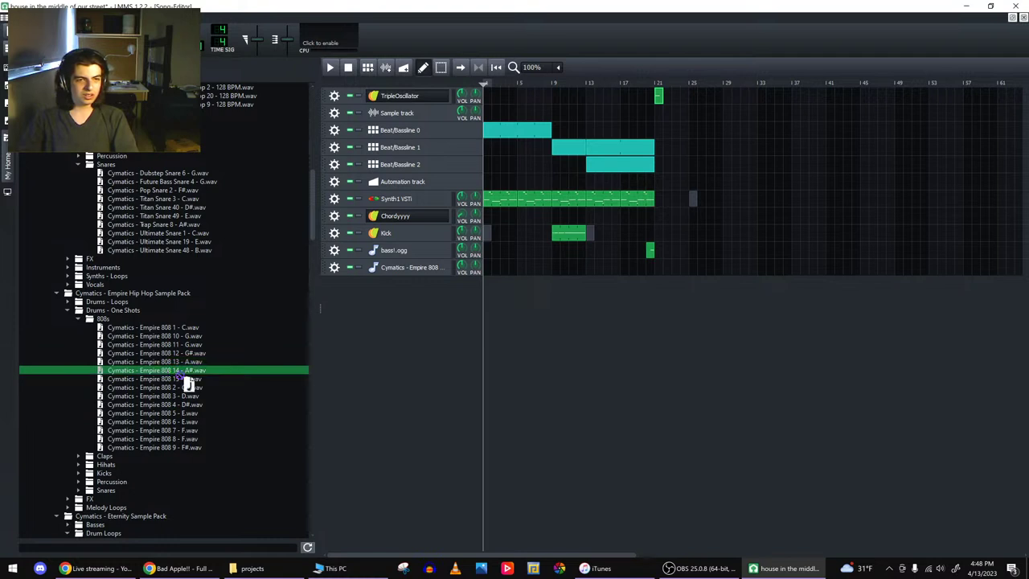
pyautogui.moveTo(163, 376); pyautogui.dragTo(431, 379)
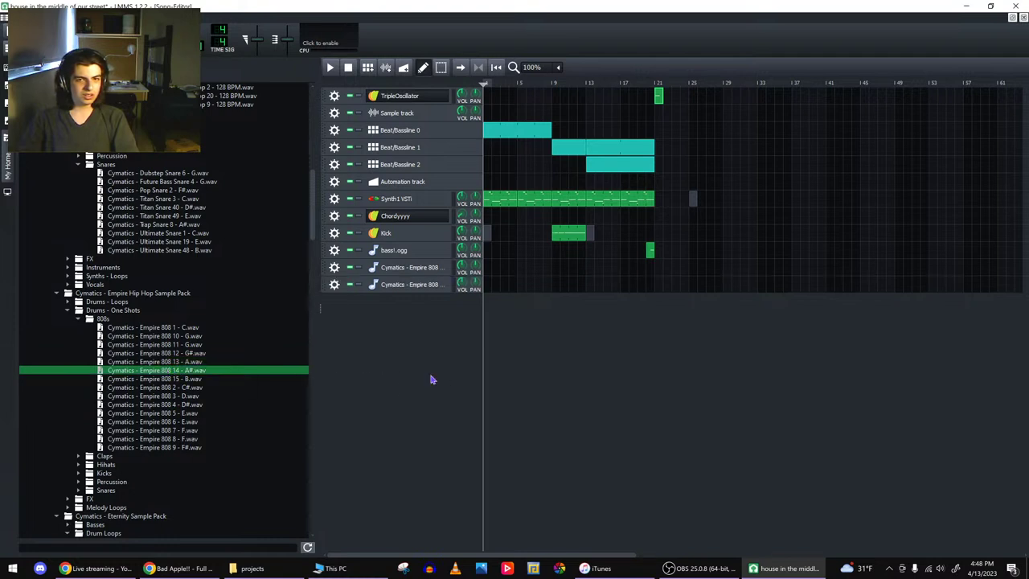
pyautogui.click(335, 272)
pyautogui.click(369, 294)
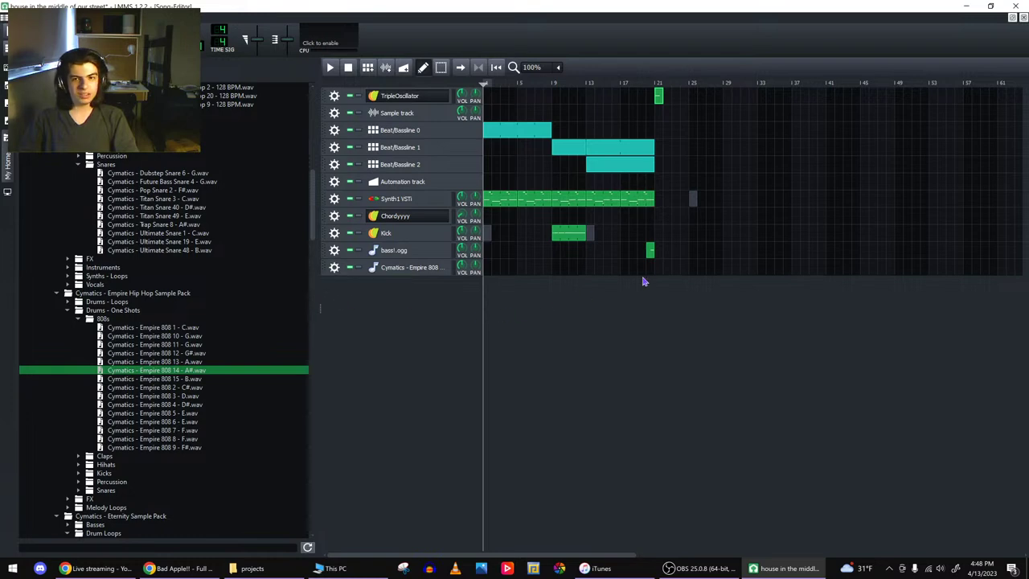
# - Create a pattern at bar 21 on the Empire 808 14 - A# track and place a quarter-note B3 at its start
pyautogui.doubleClick(658, 274)
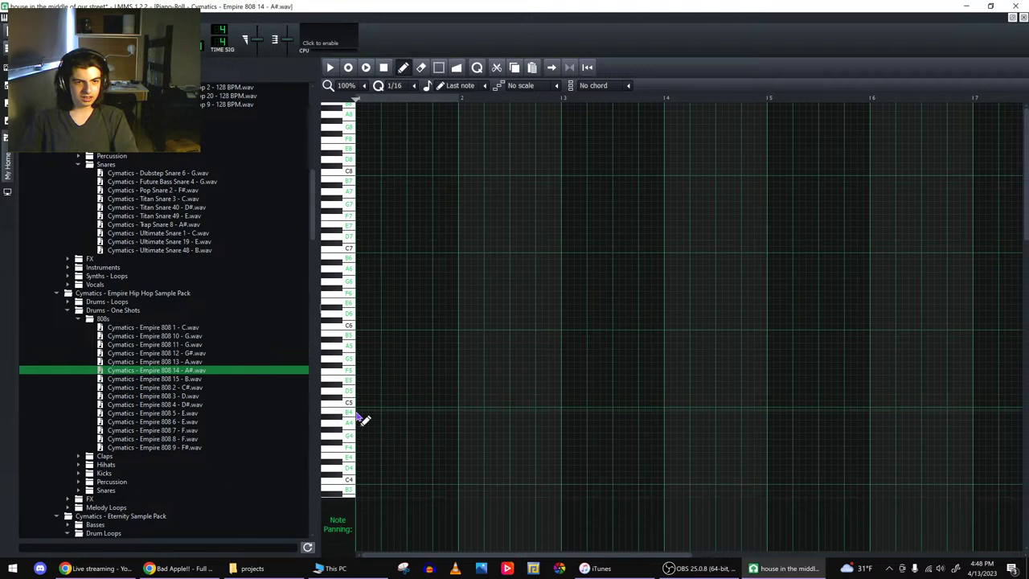
pyautogui.scroll(-1, 361, 418)
pyautogui.click(368, 463)
pyautogui.press('space')
pyautogui.press('space')
pyautogui.moveTo(406, 464); pyautogui.dragTo(381, 473)
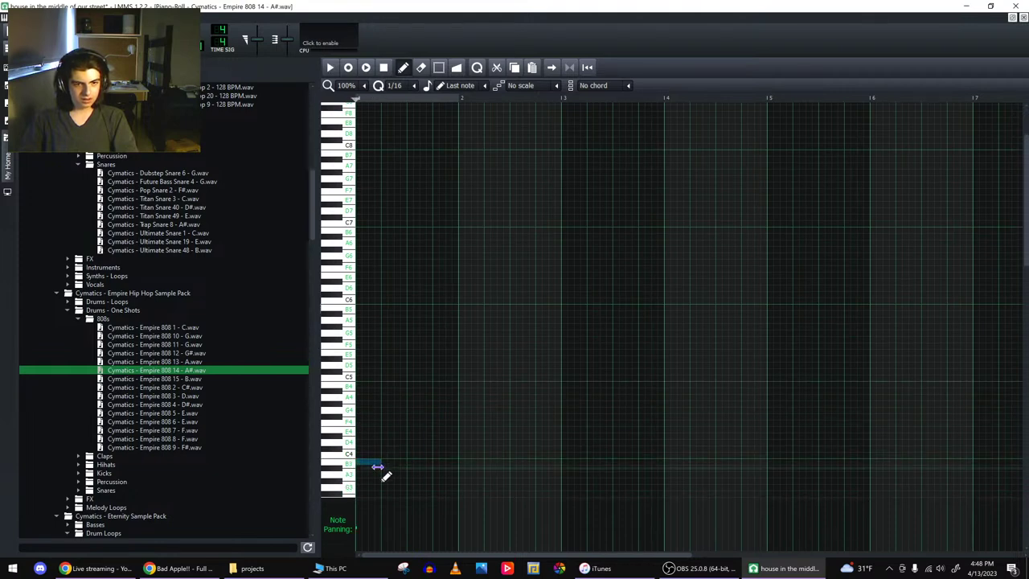
# - Fill the rest of the 808 pattern's first two bars with quarter-note B3 notes and play the pattern back
pyautogui.click(397, 463)
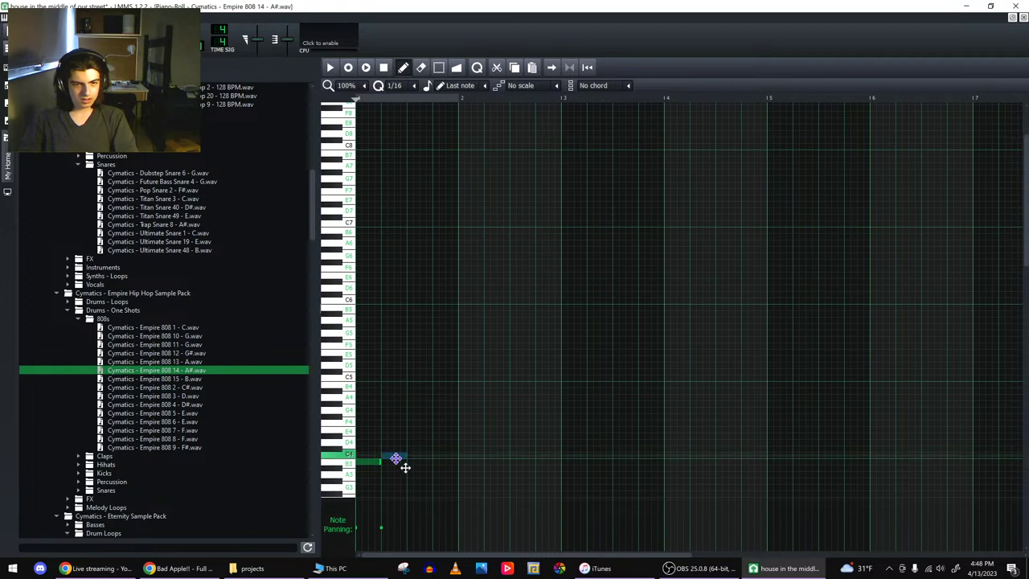
pyautogui.click(413, 463)
pyautogui.click(444, 463)
pyautogui.click(465, 463)
pyautogui.click(492, 463)
pyautogui.click(519, 463)
pyautogui.click(538, 464)
pyautogui.press('space')
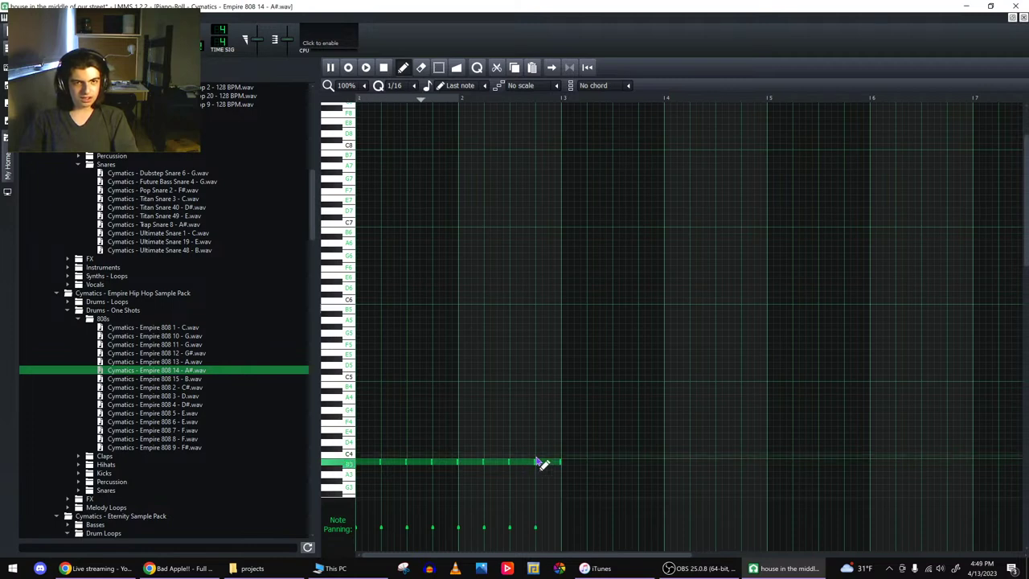
pyautogui.press('space')
# - Split the last B3 of bar 2 into two eighth notes and fill bar 3 with four quarter-note B3 notes
pyautogui.moveTo(540, 464)
pyautogui.mouseDown()
pyautogui.moveTo(579, 469)
pyautogui.moveTo(546, 473)
pyautogui.mouseUp()
pyautogui.click(551, 466)
pyautogui.click(563, 465)
pyautogui.click(591, 465)
pyautogui.click(616, 465)
pyautogui.click(643, 470)
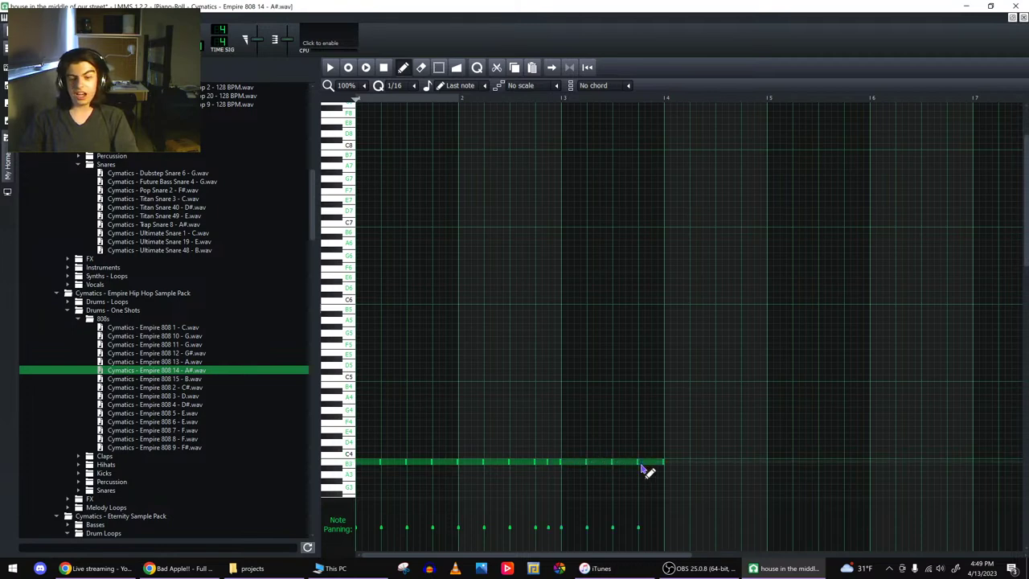
# - Fill bar 4 with quarter-note B3 notes, split its last beat into two eighth notes, and return to the Song Editor
pyautogui.click(671, 468)
pyautogui.click(696, 469)
pyautogui.click(722, 469)
pyautogui.click(748, 471)
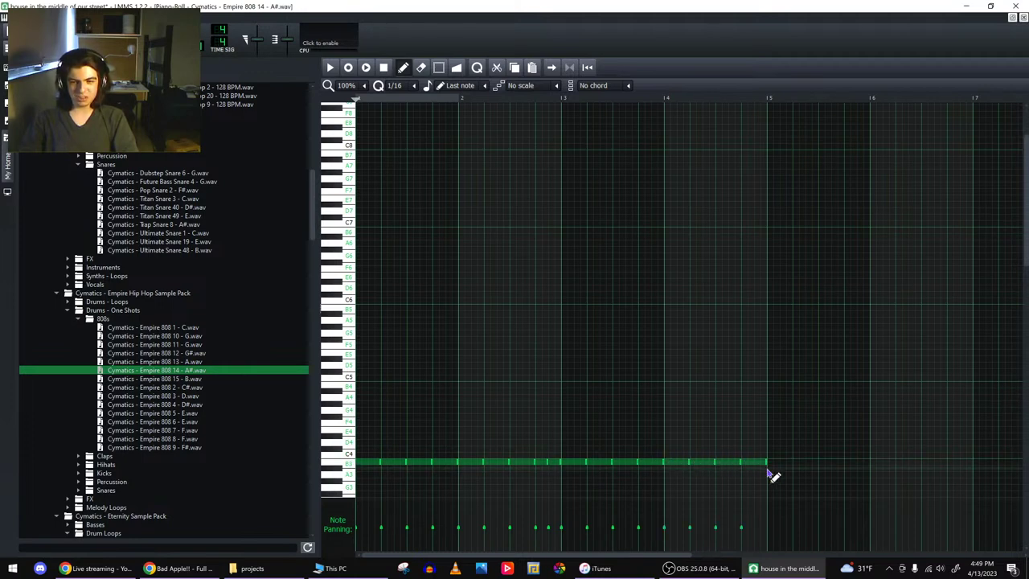
pyautogui.click(757, 465)
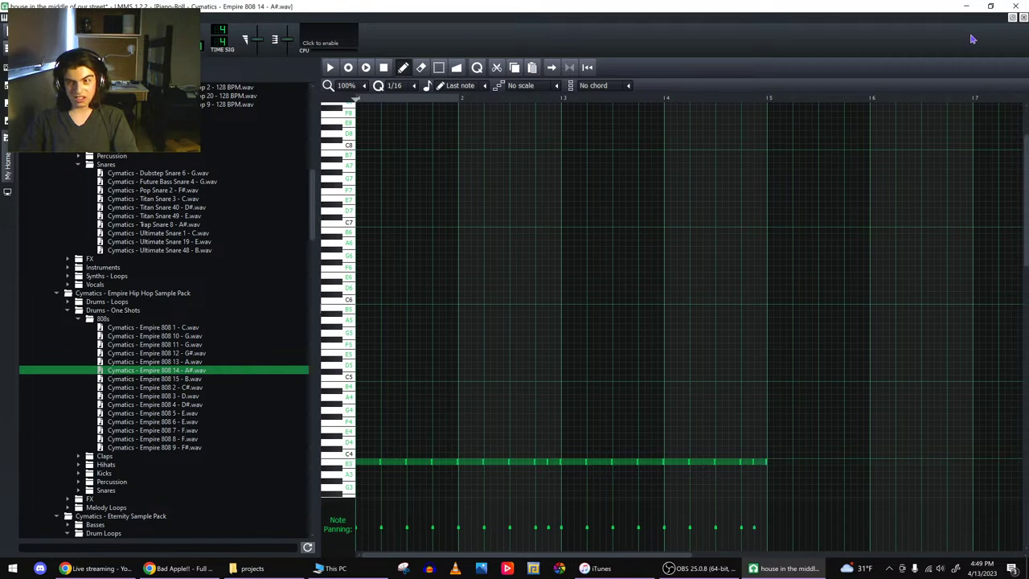
pyautogui.click(1023, 18)
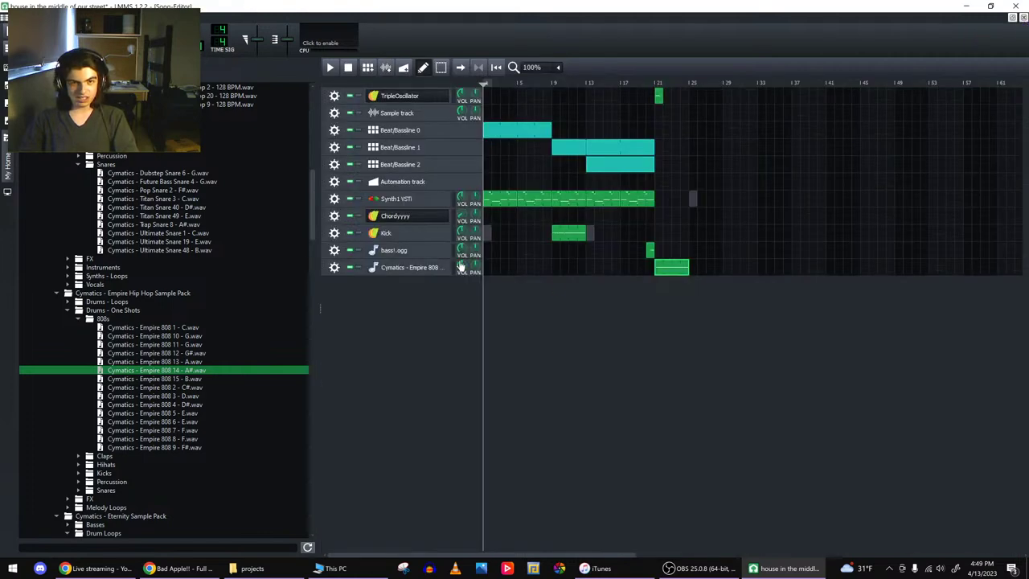
# - Copy the Kick pattern from bar 9 to bar 21 and play the song from bar 21
pyautogui.click(653, 84)
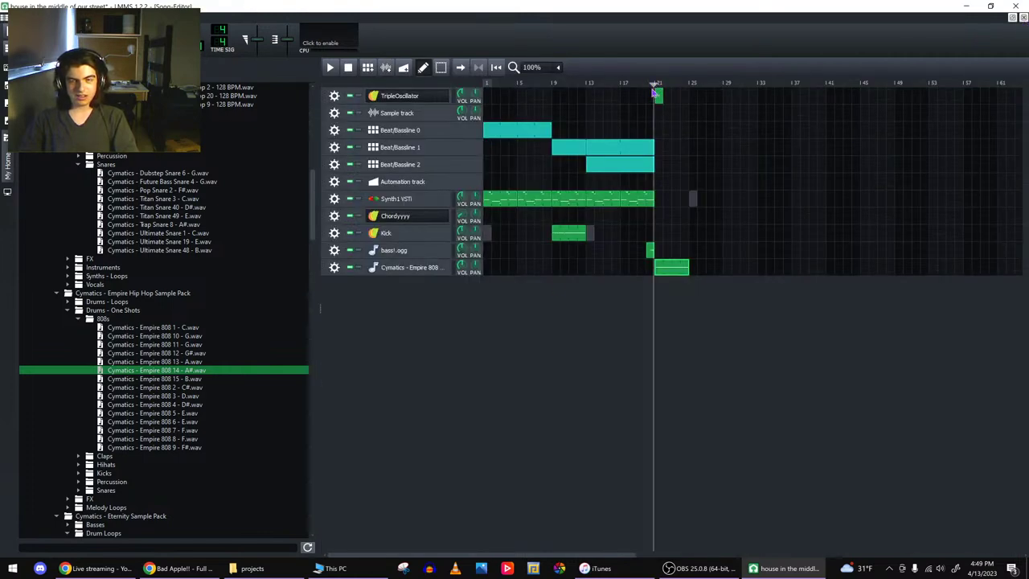
pyautogui.rightClick(569, 234)
pyautogui.click(606, 280)
pyautogui.rightClick(657, 234)
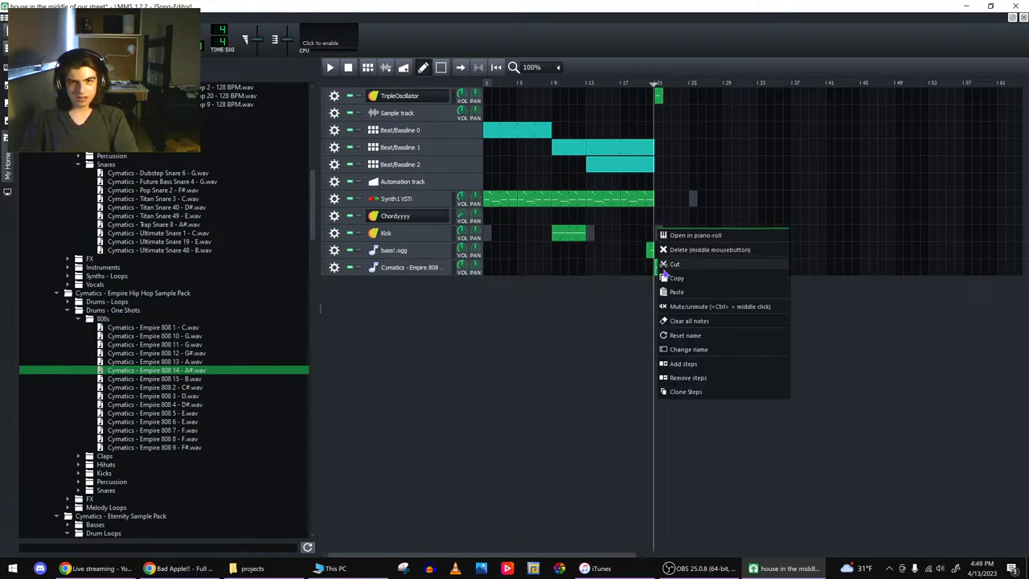
pyautogui.click(671, 292)
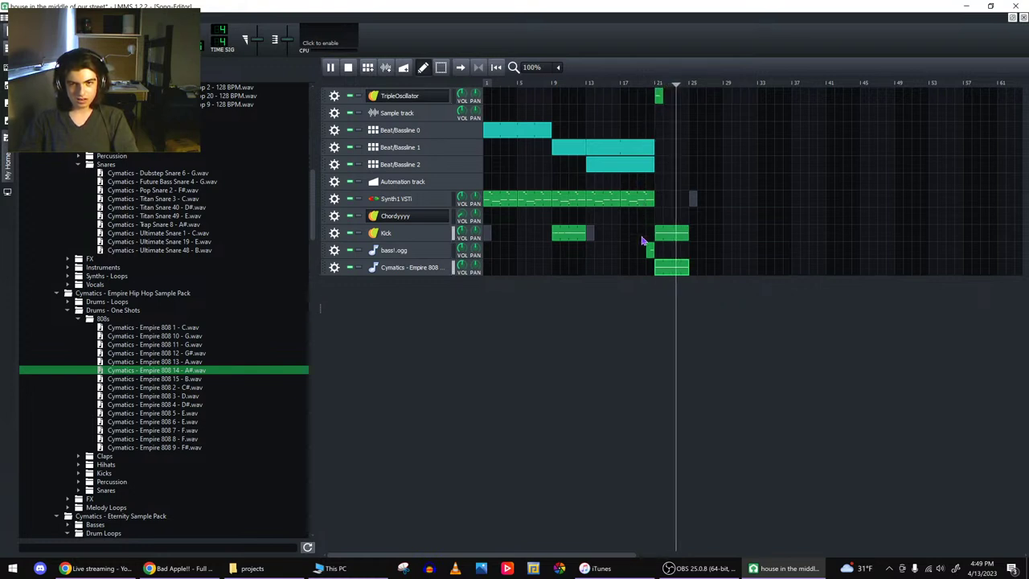
pyautogui.click(347, 68)
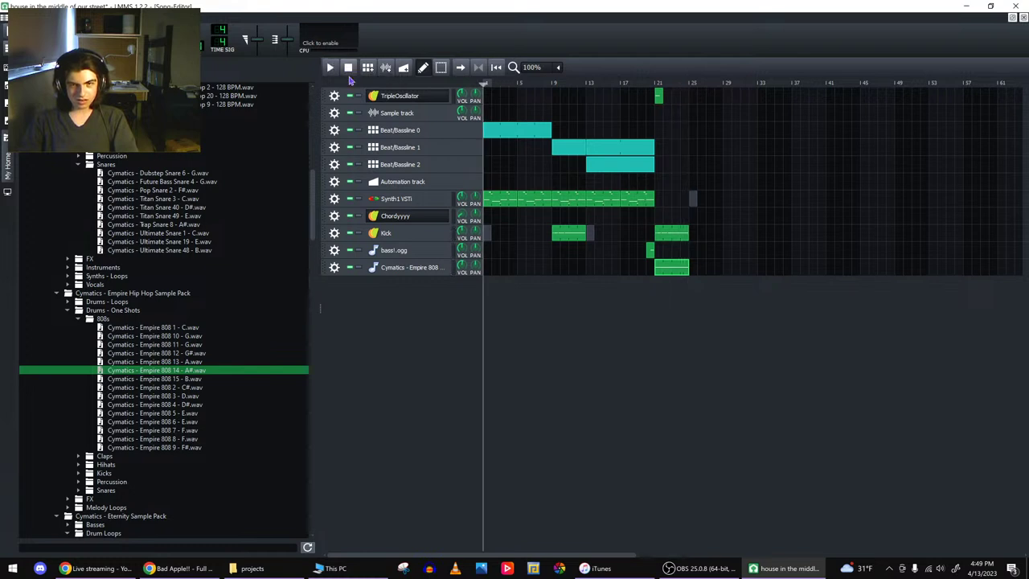
# - Add a Peak Controller effect to the Kick track's effects chain
pyautogui.click(335, 249)
pyautogui.click(407, 224)
pyautogui.click(408, 233)
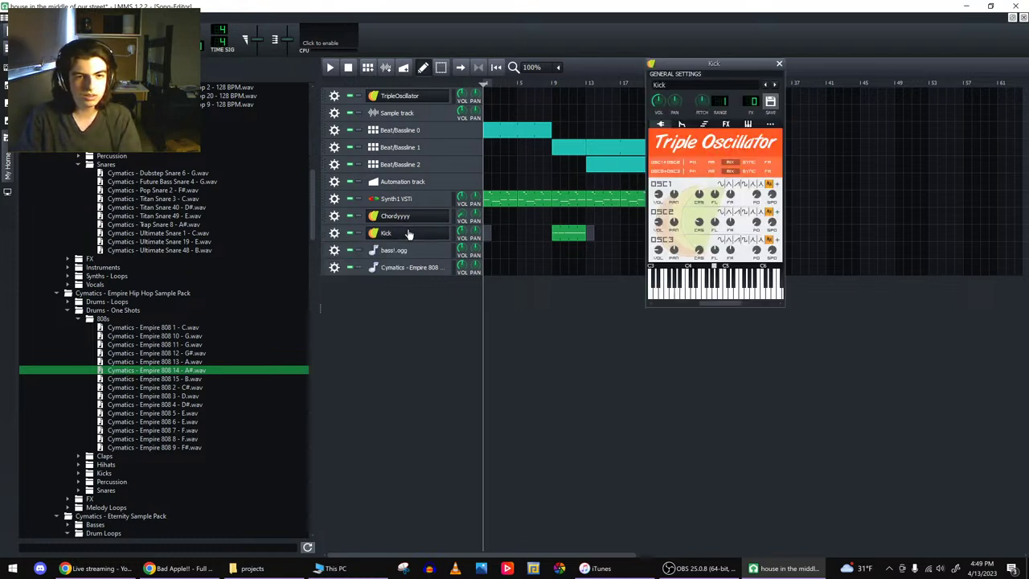
pyautogui.click(725, 125)
pyautogui.click(693, 253)
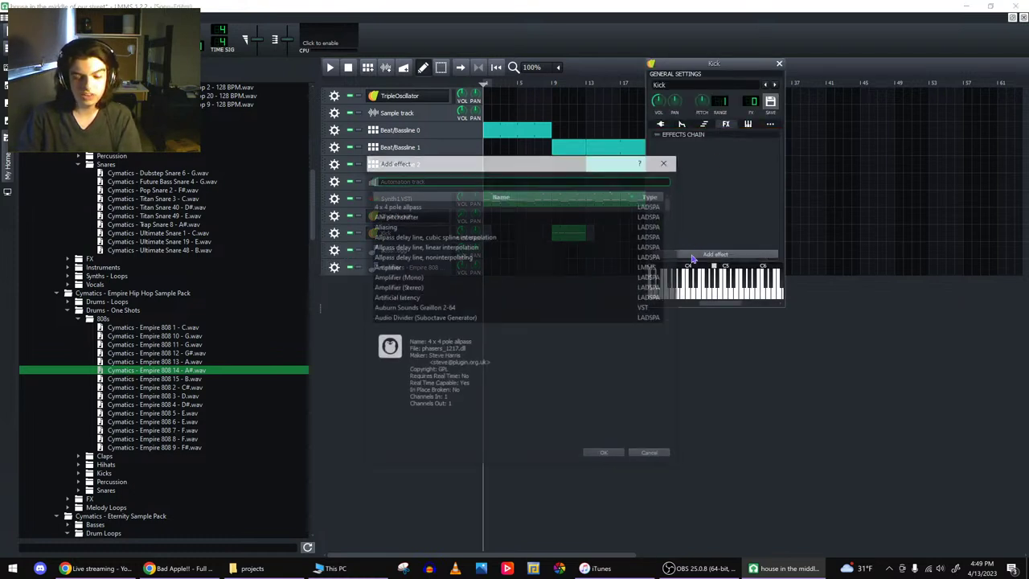
pyautogui.write('peAK')
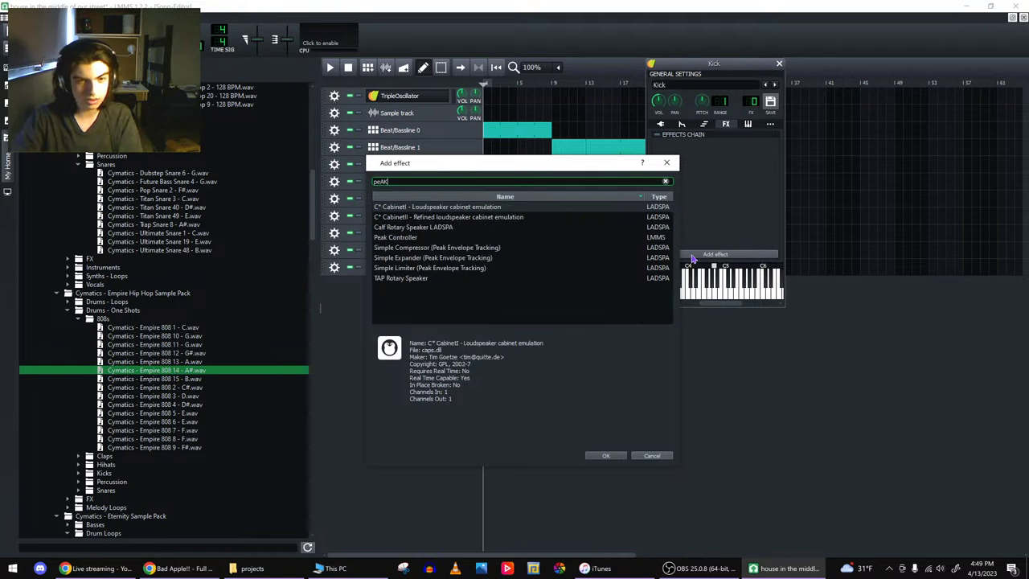
pyautogui.click(414, 238)
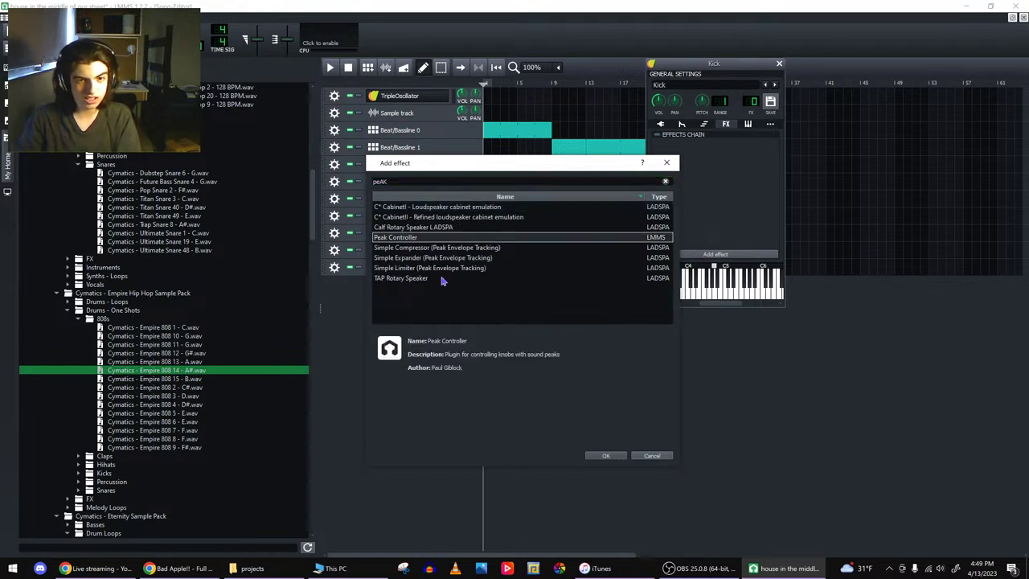
pyautogui.click(597, 454)
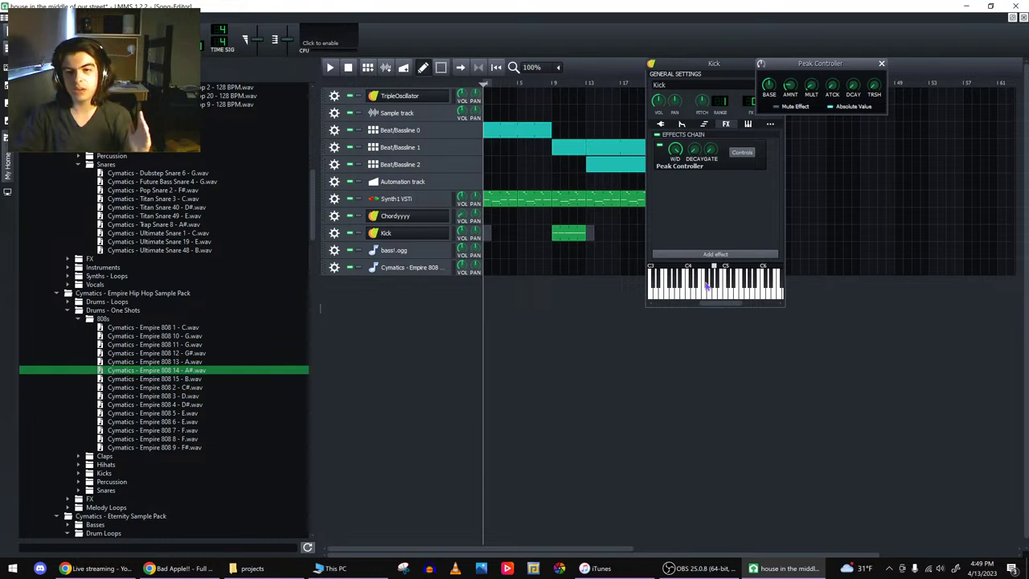
# - Review the Peak Controller's knobs beside the Kick instrument, and close both windows
pyautogui.click(709, 297)
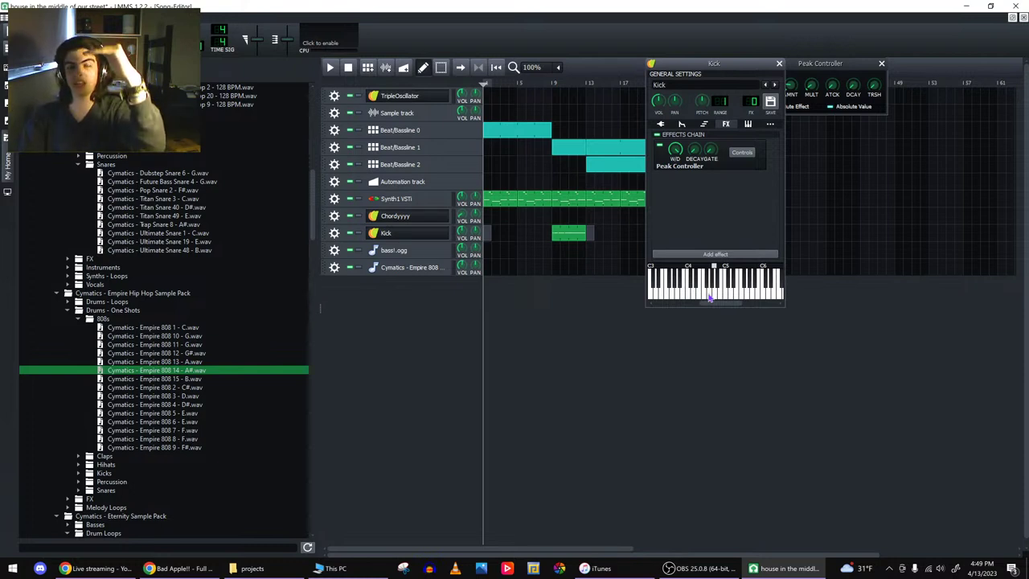
pyautogui.moveTo(676, 68); pyautogui.dragTo(632, 155)
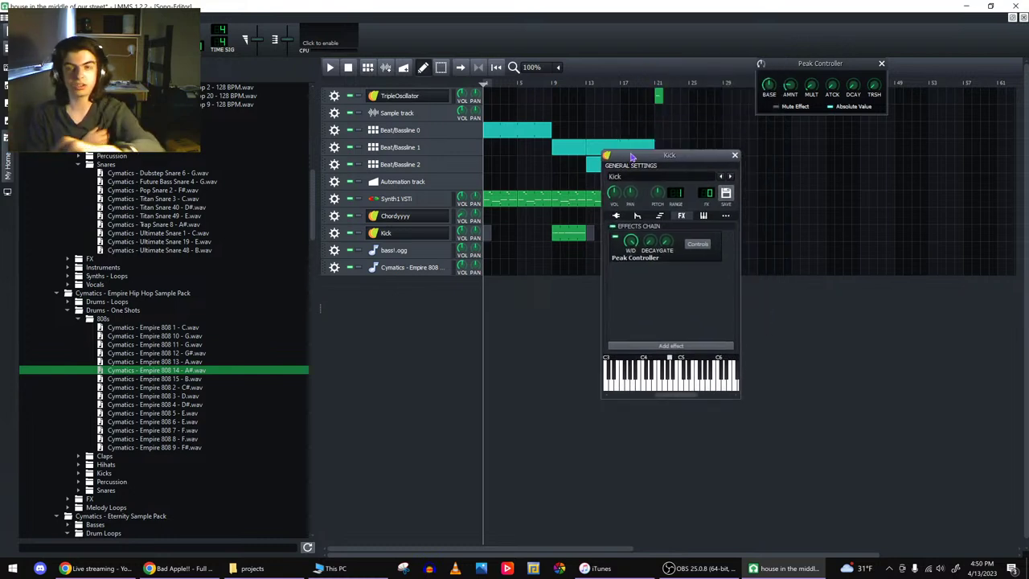
pyautogui.click(792, 90)
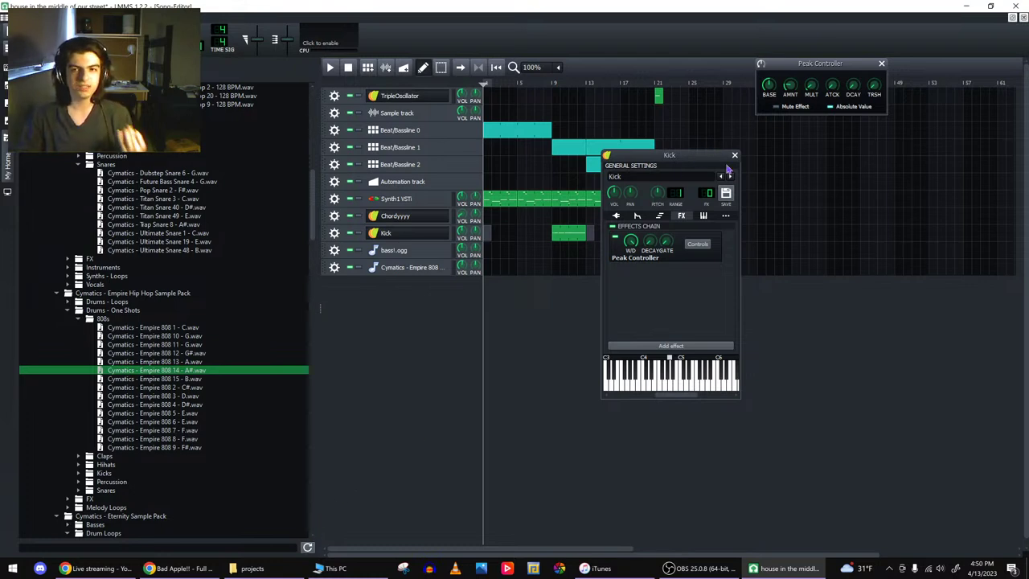
pyautogui.click(881, 64)
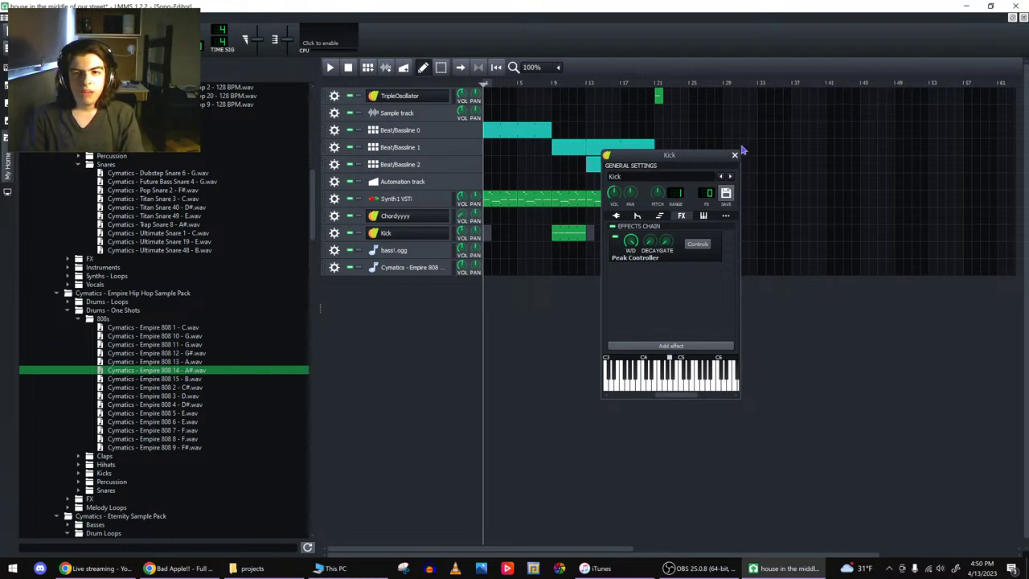
pyautogui.click(734, 154)
# - Create a new FX channel from the Cymatics Empire 808 track and connect the FX 1 volume fader to the user controller
pyautogui.click(334, 268)
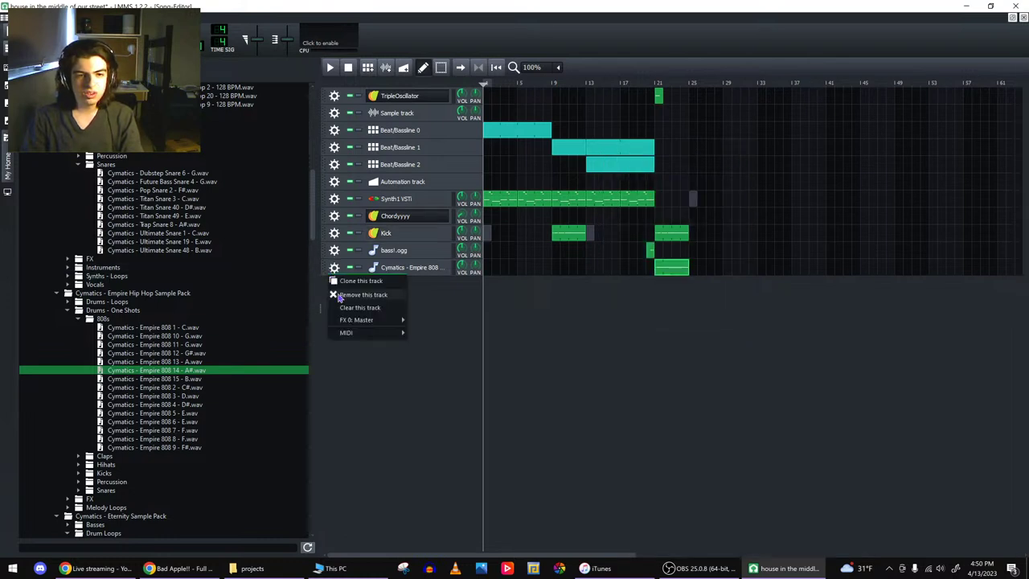
pyautogui.click(356, 319)
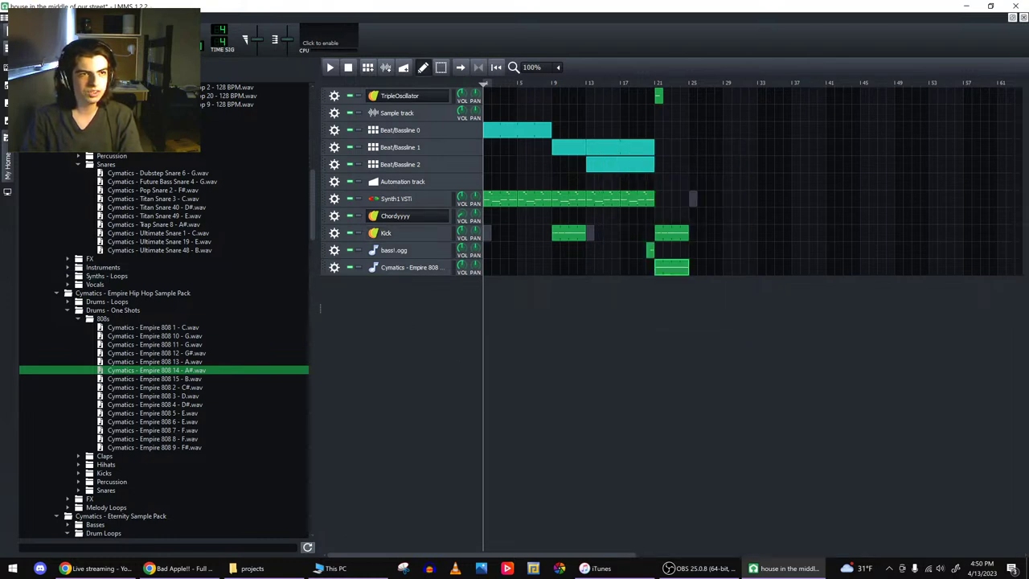
pyautogui.click(470, 328)
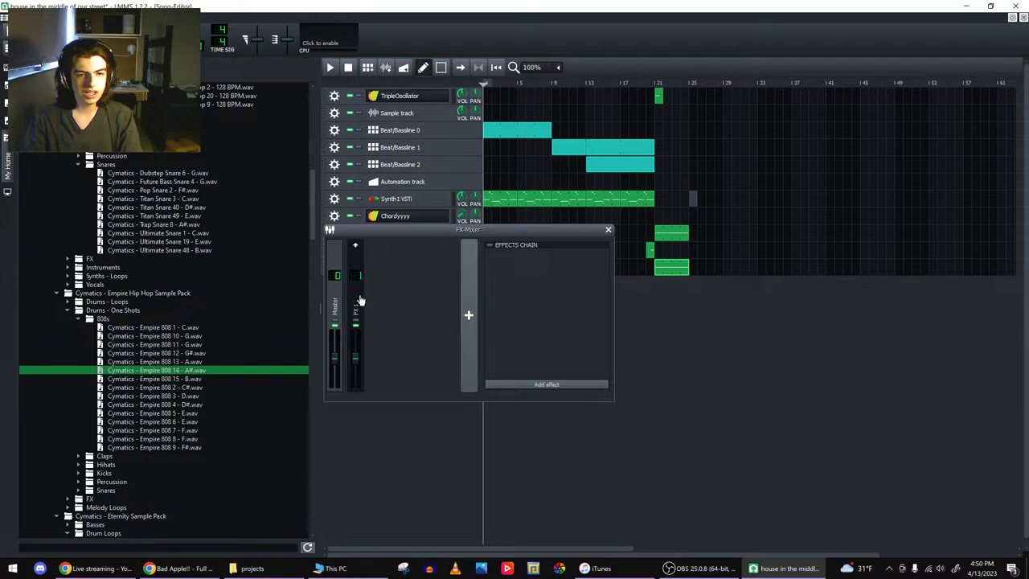
pyautogui.click(361, 300)
pyautogui.rightClick(356, 352)
pyautogui.click(364, 439)
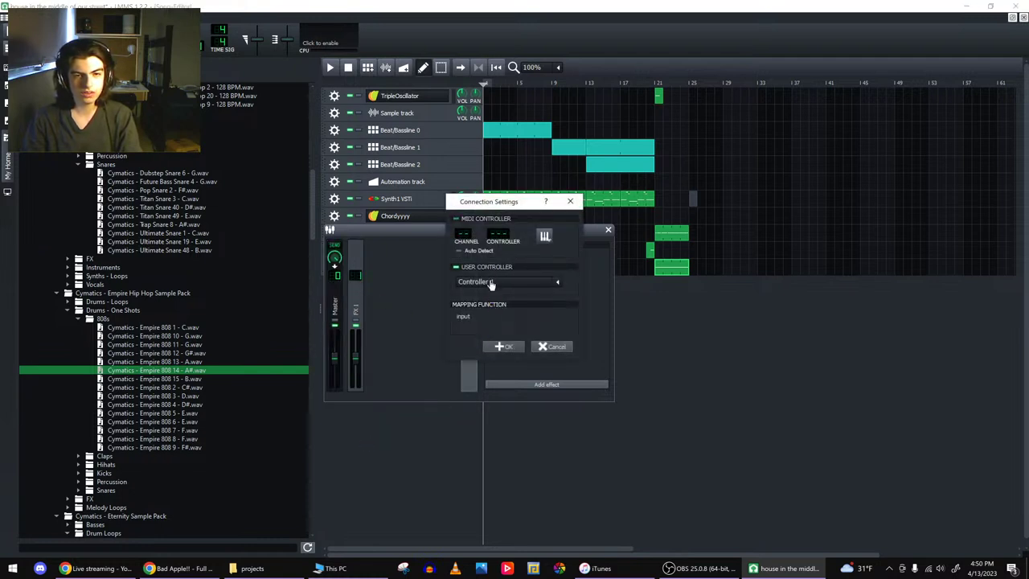
pyautogui.click(503, 348)
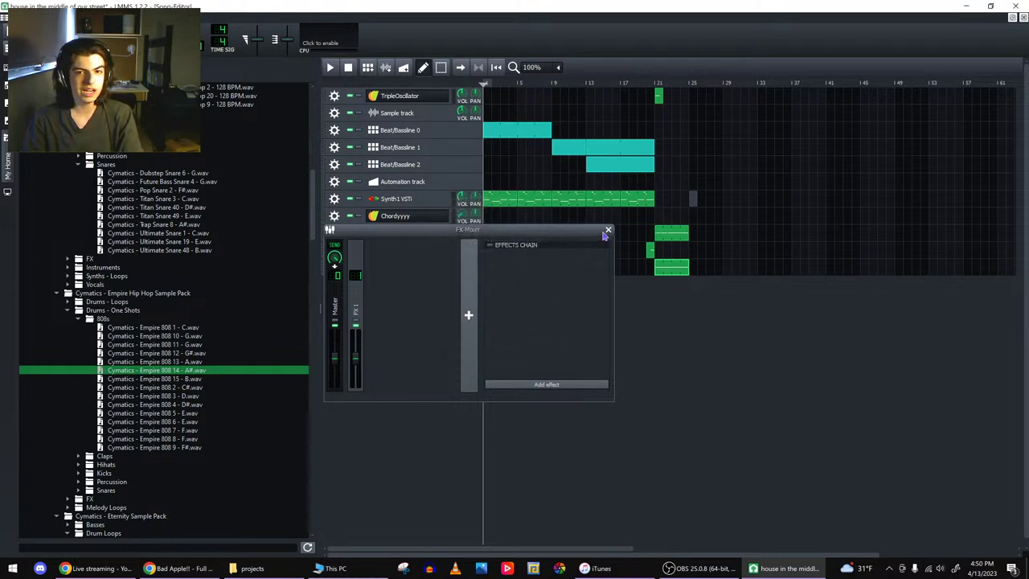
# - Play the Kick pattern at bar 21 while watching the FX 1 fader, and close the Piano Roll and FX-Mixer
pyautogui.moveTo(555, 230); pyautogui.dragTo(713, 353)
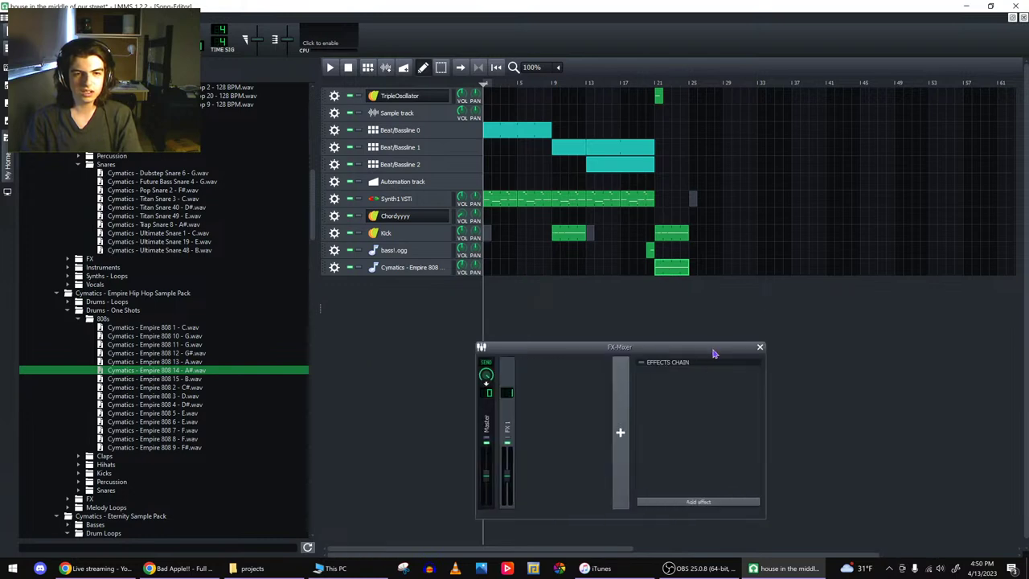
pyautogui.doubleClick(661, 235)
pyautogui.press('space')
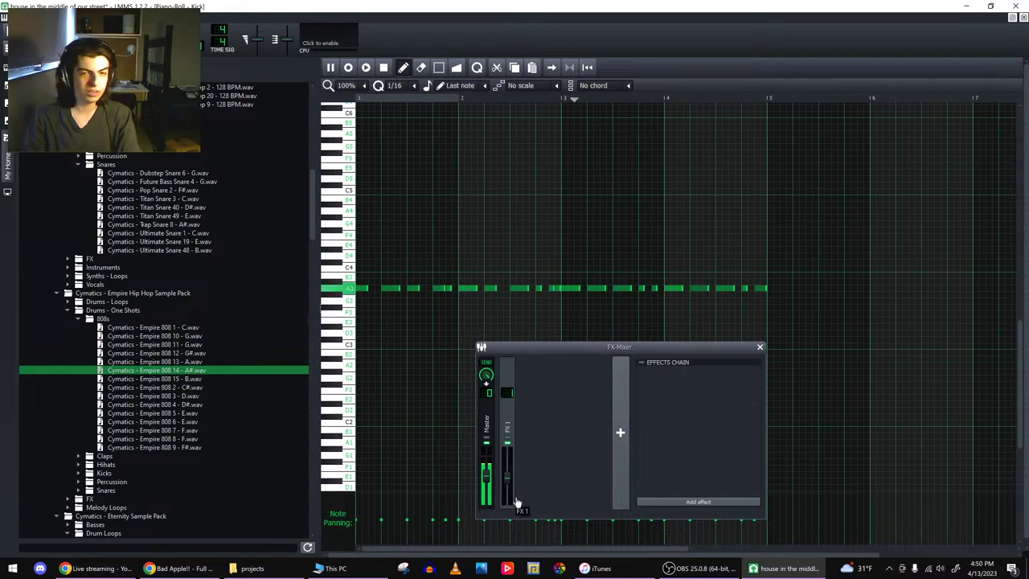
pyautogui.click(1023, 16)
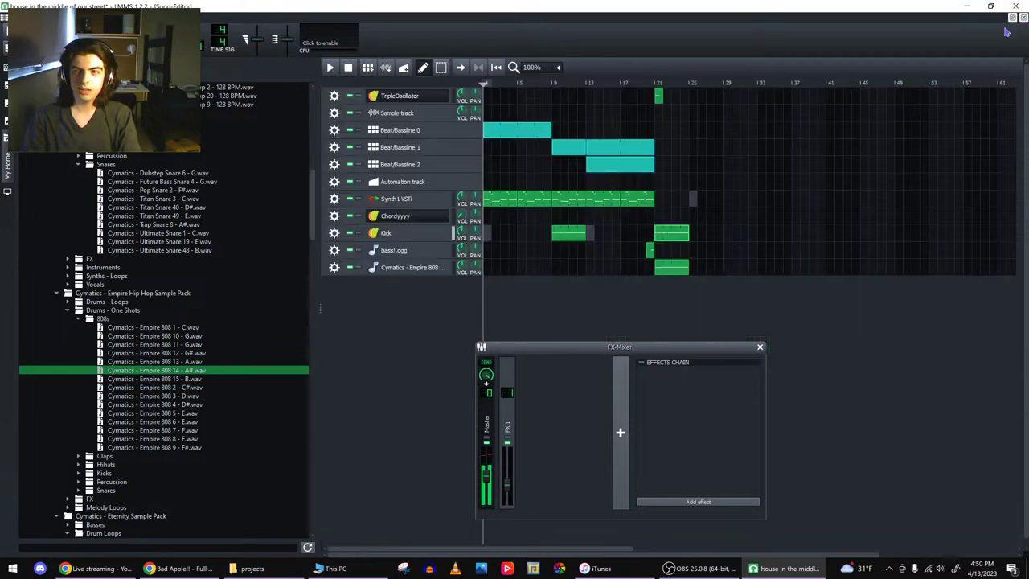
pyautogui.press('F9')
# - Route the Cymatics Empire 808 track to FX 1 and play the song from bar 21
pyautogui.click(335, 267)
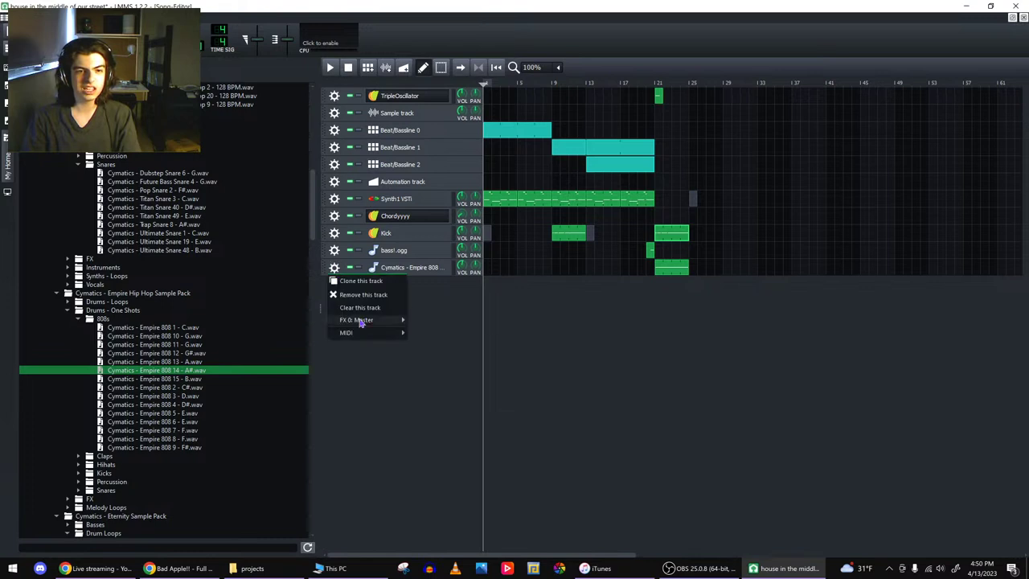
pyautogui.moveTo(378, 320)
pyautogui.click(426, 333)
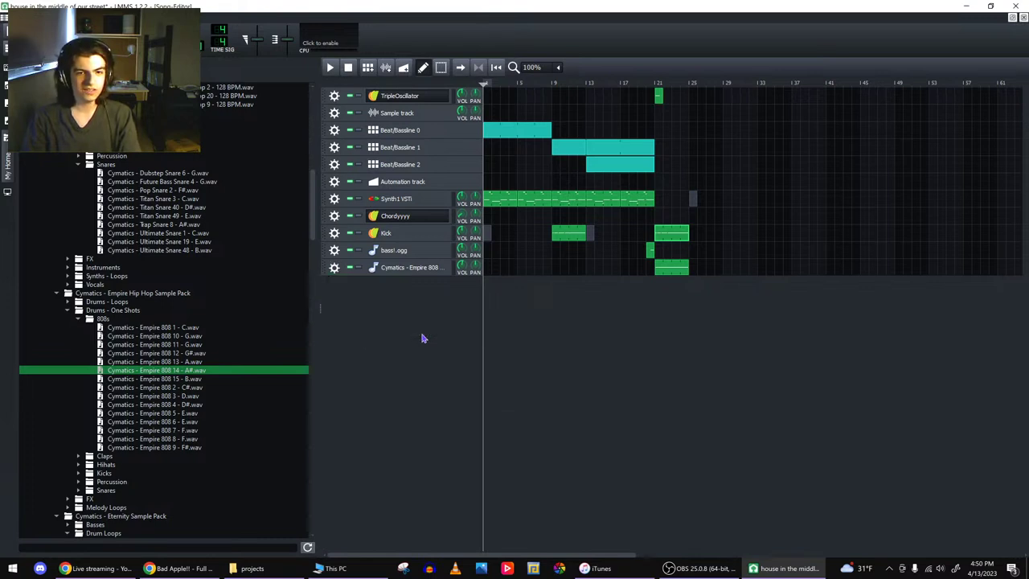
pyautogui.click(658, 83)
pyautogui.press('space')
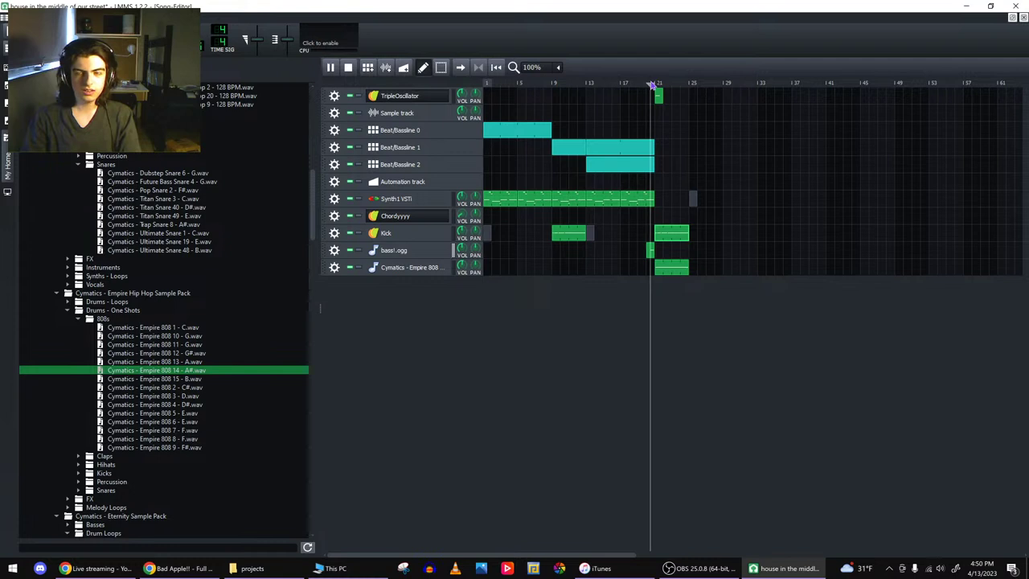
# - Listen to the drop's 808 and Kick patterns separately in the Piano Roll, and return to the Song Editor
pyautogui.doubleClick(670, 271)
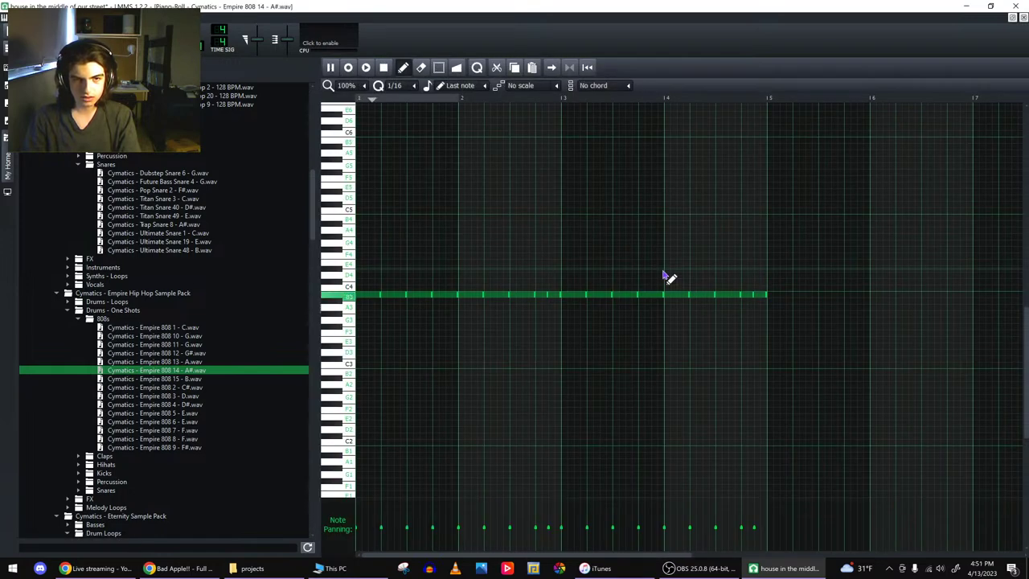
pyautogui.click(1023, 18)
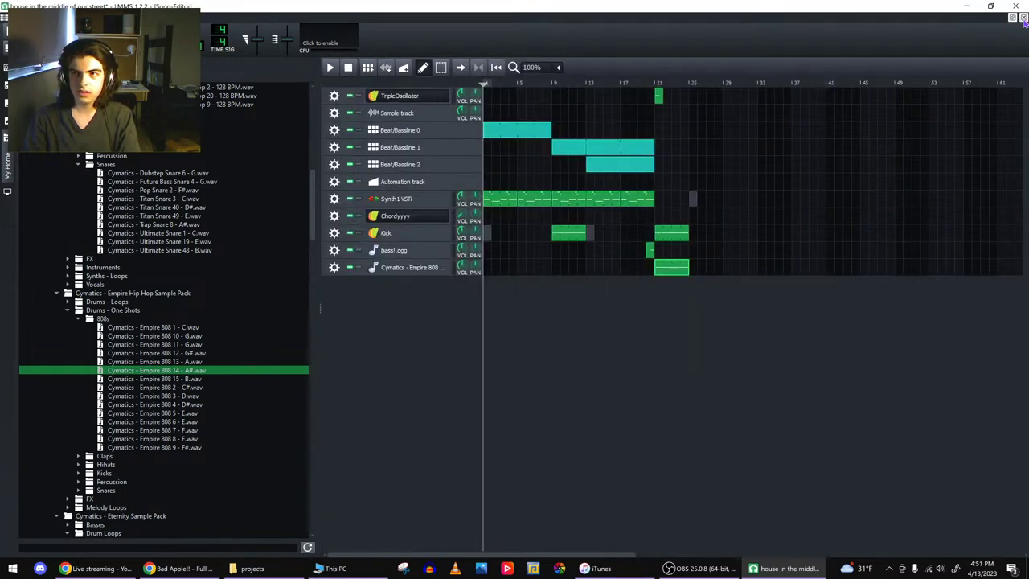
pyautogui.doubleClick(686, 239)
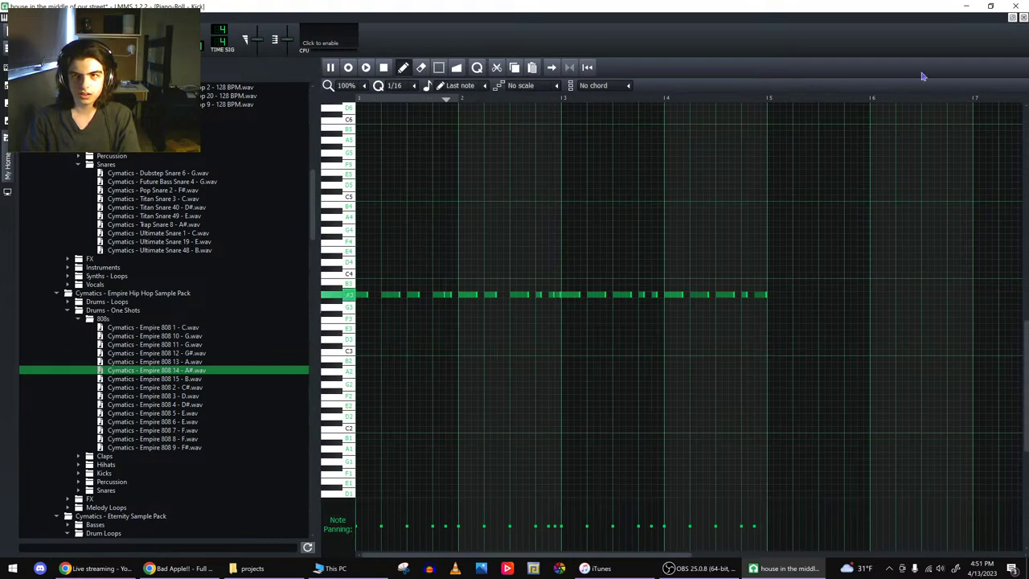
pyautogui.click(1023, 18)
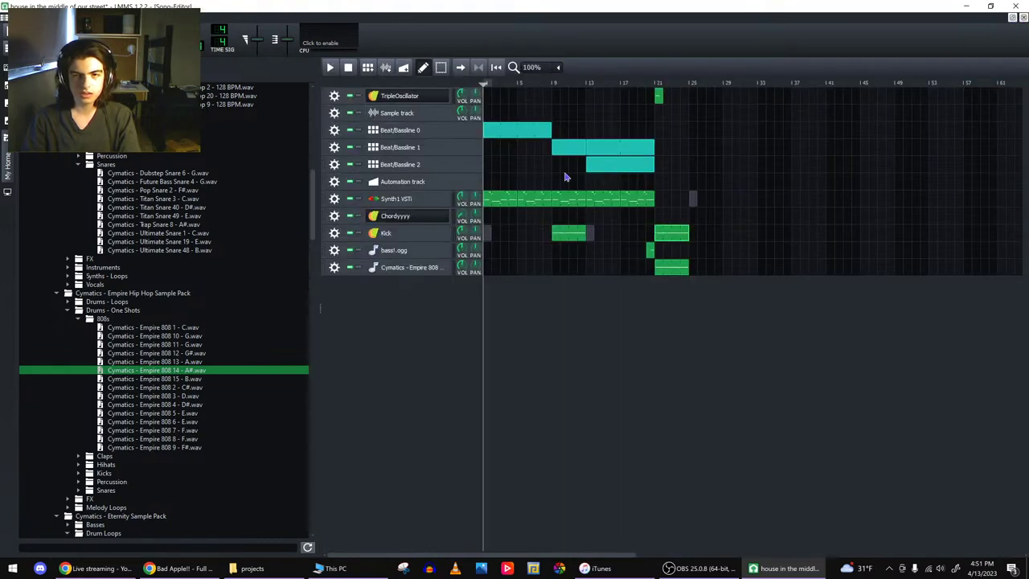
# - Add an eight-bar Beat/Bassline 0 block starting at bar 25, and play the drop from bar 21
pyautogui.click(656, 130)
pyautogui.click(657, 84)
pyautogui.press('space')
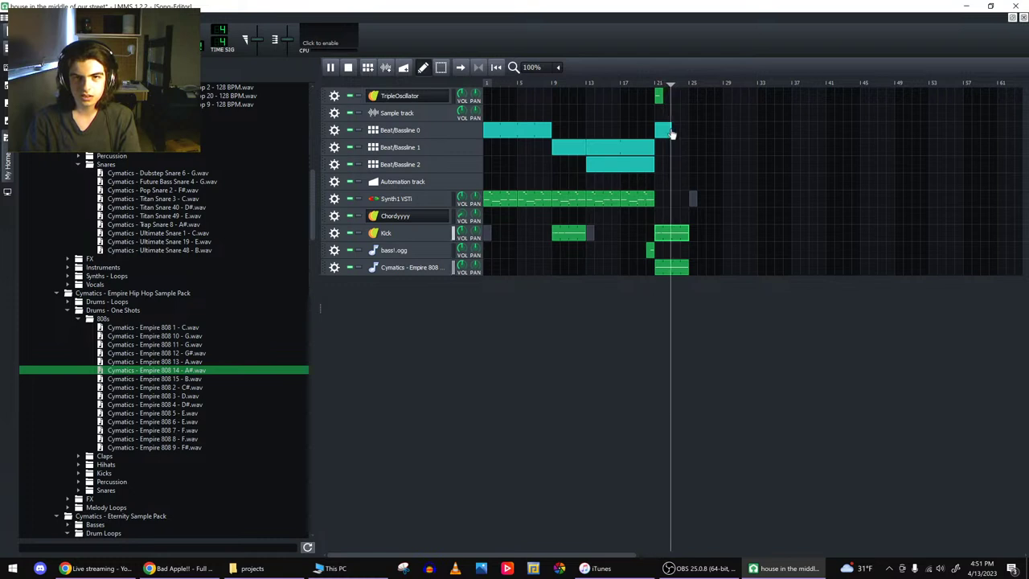
pyautogui.moveTo(668, 133); pyautogui.dragTo(747, 143)
pyautogui.press('space')
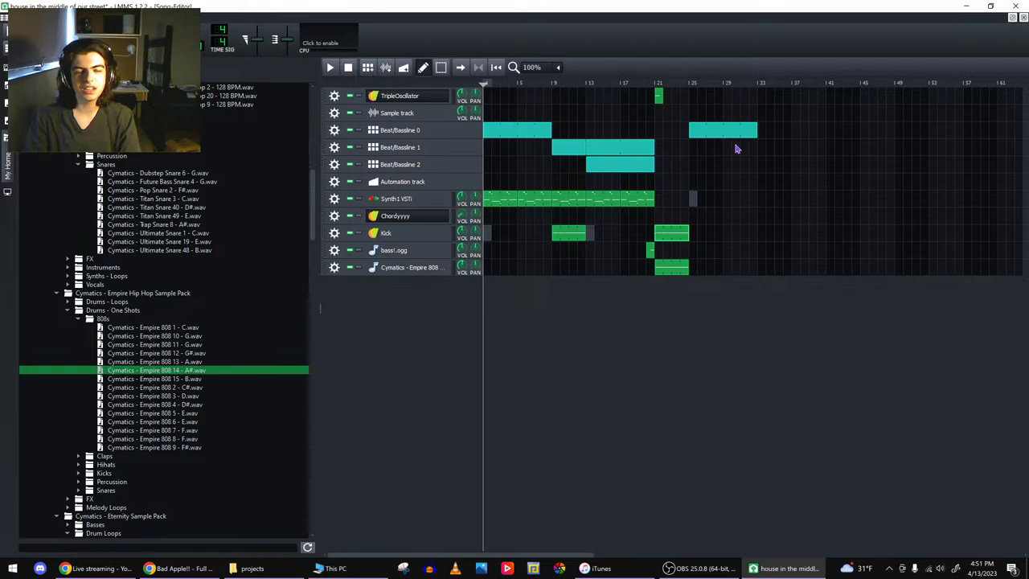
# - Check the YouTube livestream page and the OBS preview, and return to the LMMS project
pyautogui.hotkey('alt', 'Tab')
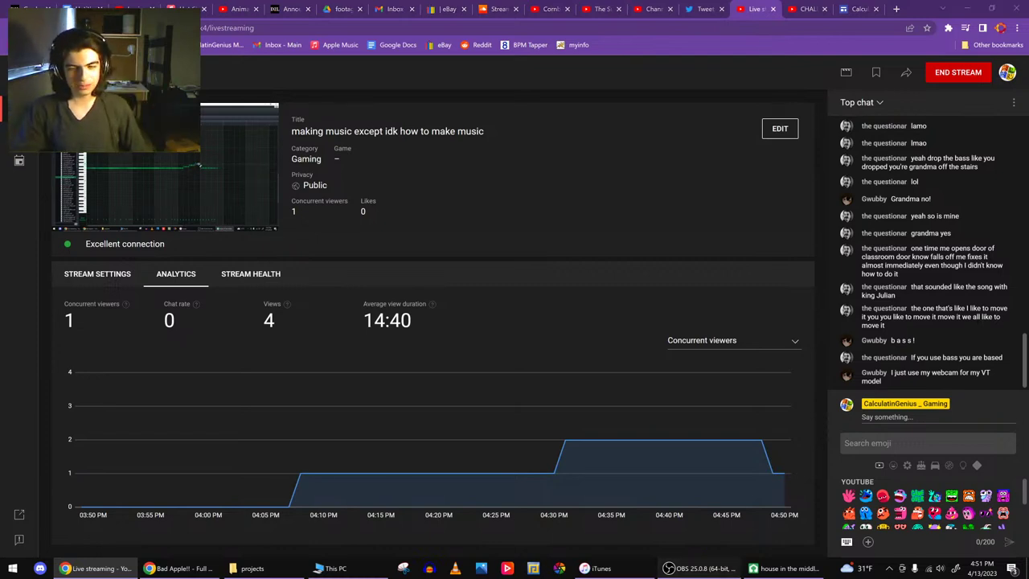
pyautogui.click(704, 564)
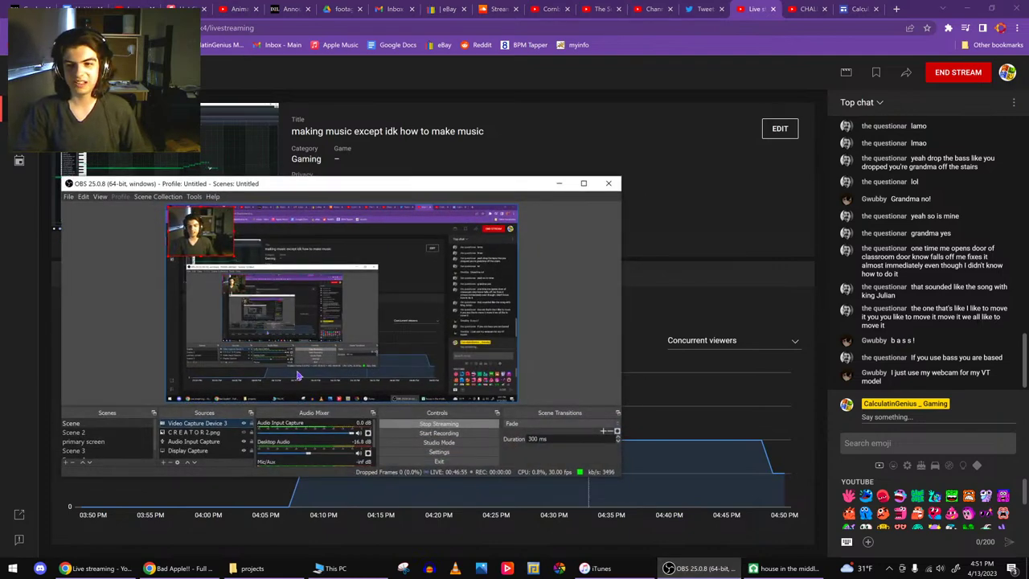
pyautogui.click(559, 184)
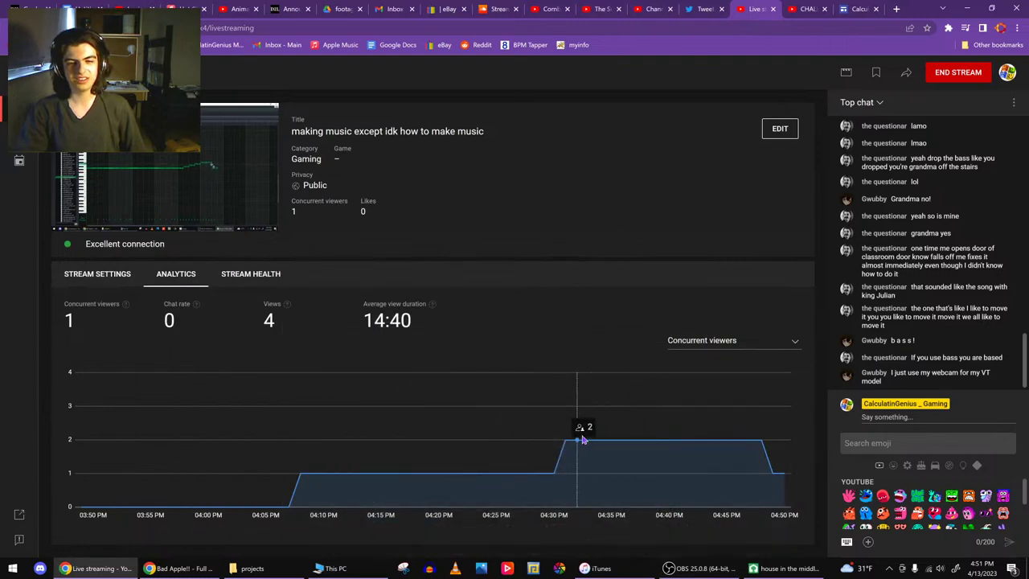
pyautogui.moveTo(786, 573)
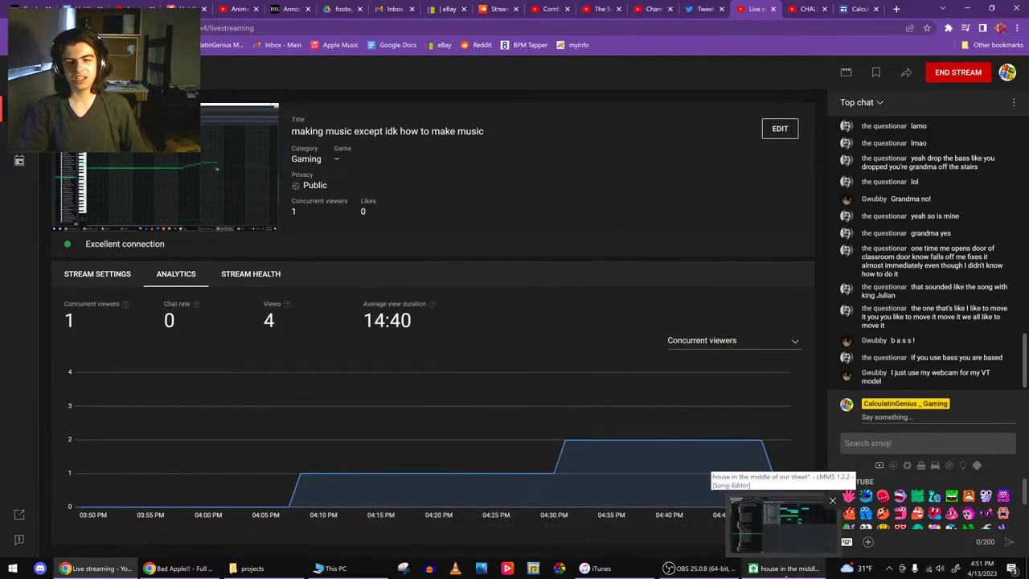
pyautogui.click(785, 569)
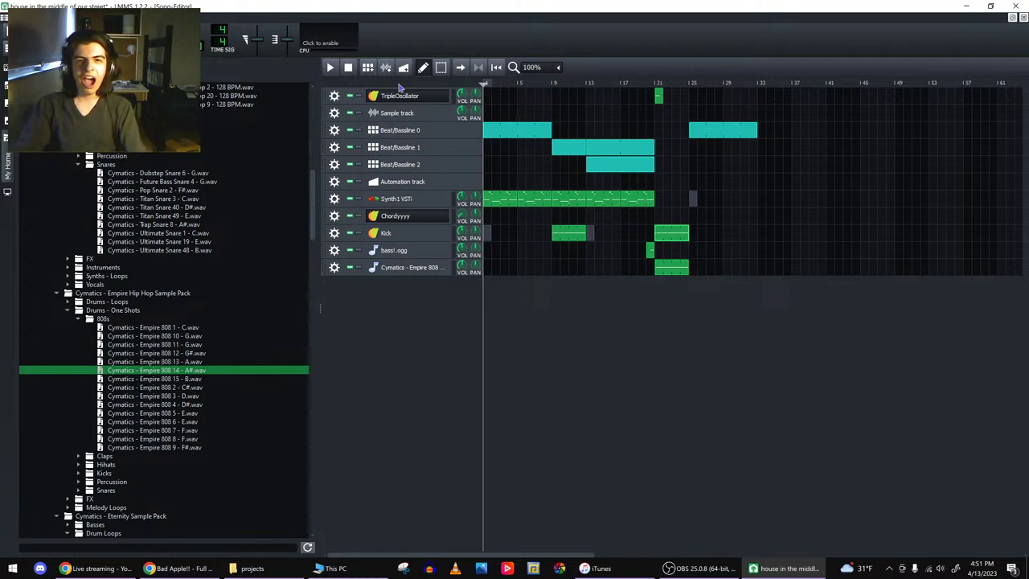
# - Play the song from the start through the drop, saving the project during playback
pyautogui.click(330, 67)
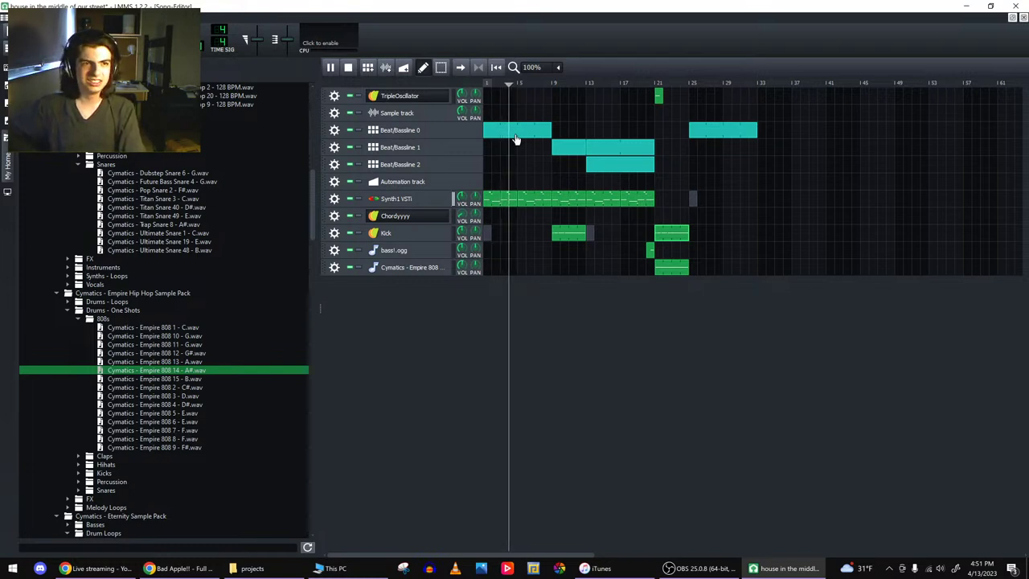
pyautogui.hotkey('ctrl', 's')
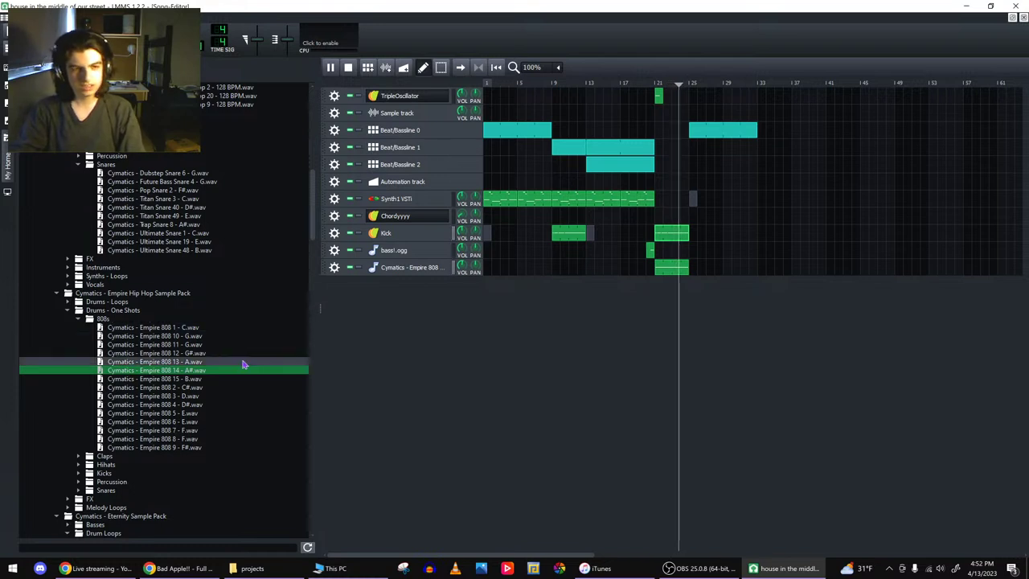
pyautogui.click(330, 67)
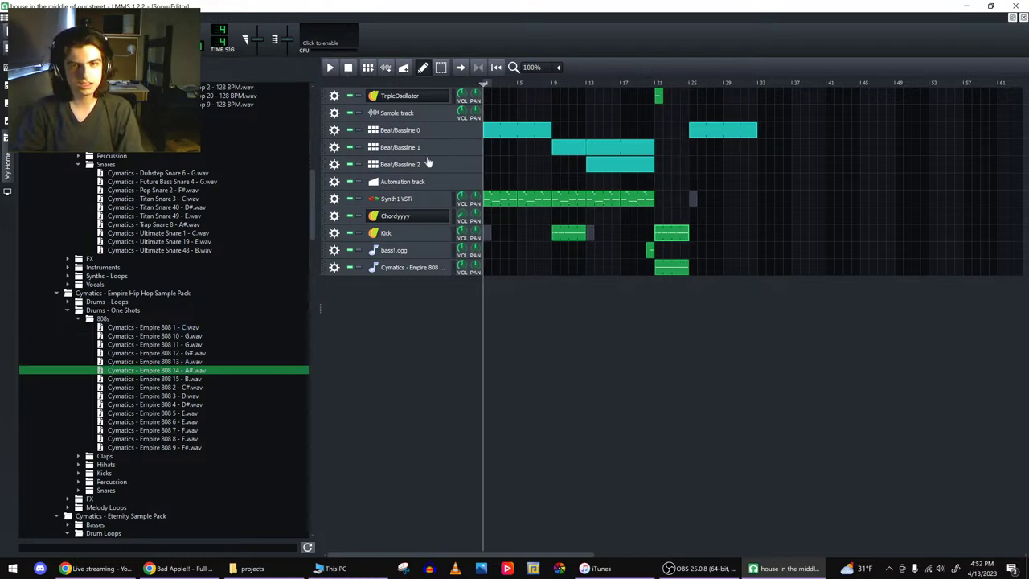
# - View the last Synth1 VSTi pattern in the Piano Roll, and clone the Synth1 VSTi track
pyautogui.doubleClick(653, 203)
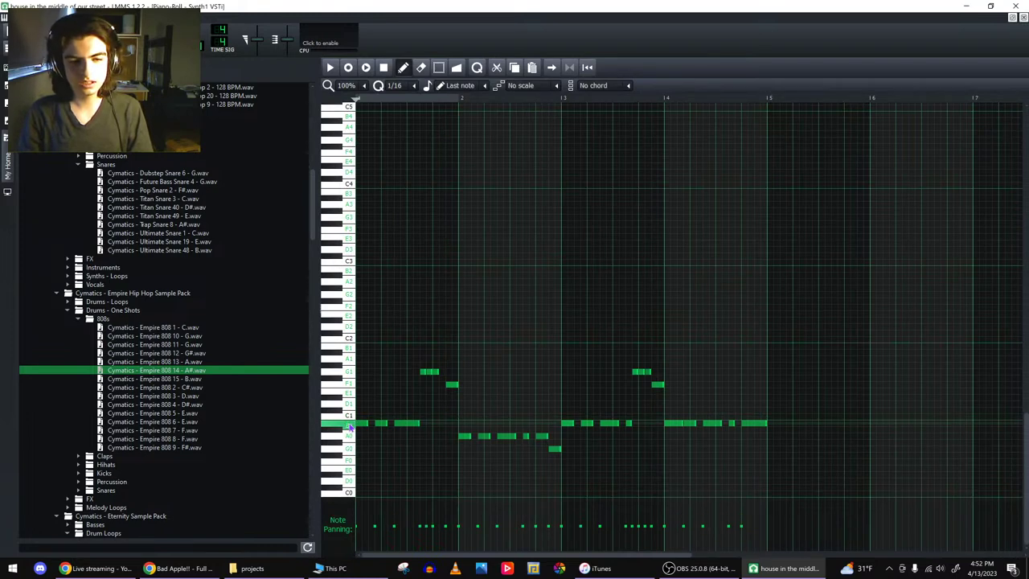
pyautogui.press('F5')
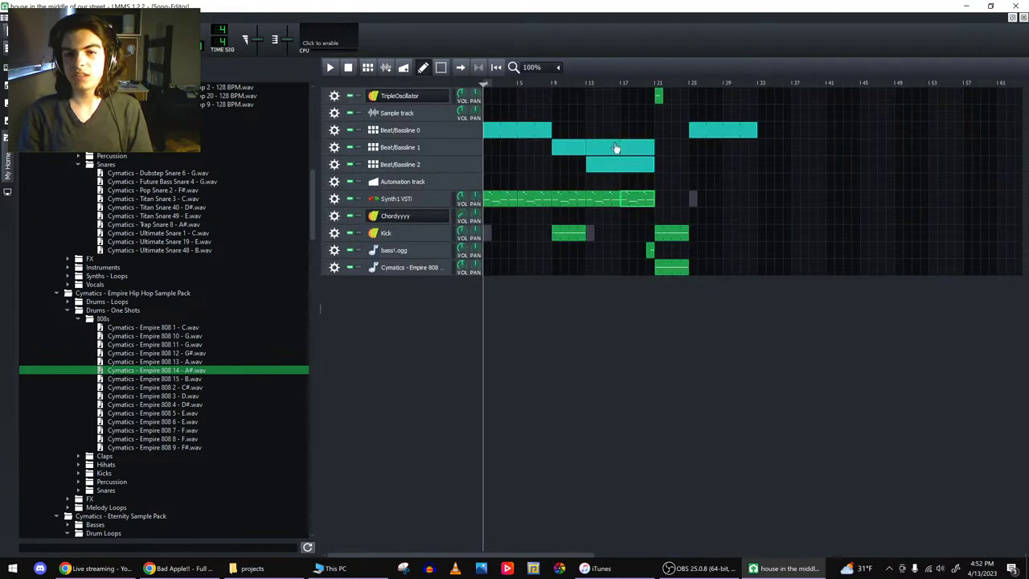
pyautogui.click(334, 199)
pyautogui.click(362, 207)
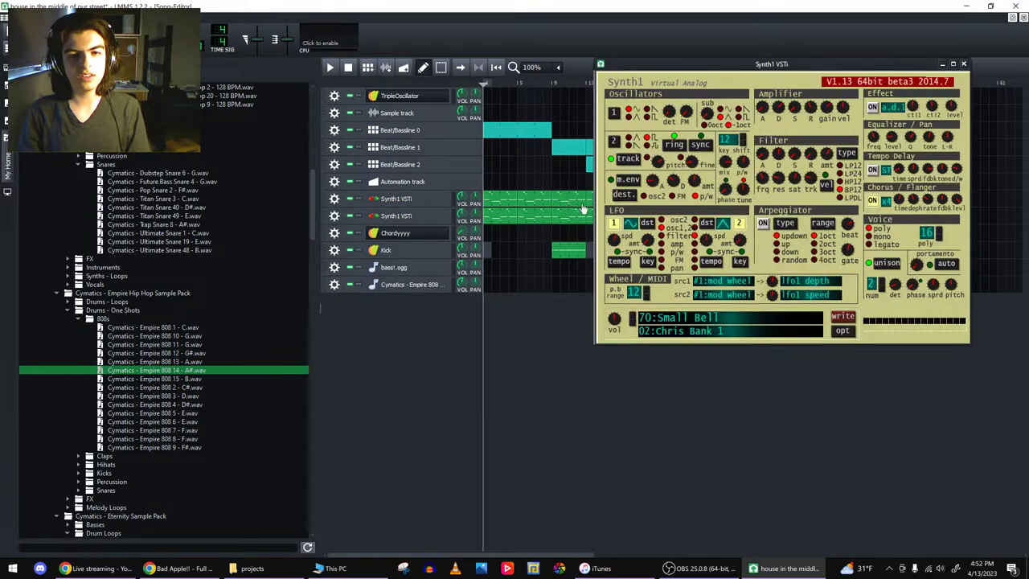
# - Browse Synth1's sound banks and pick the Metal Hit preset from the "13:all presets" bank for the cloned track
pyautogui.click(673, 327)
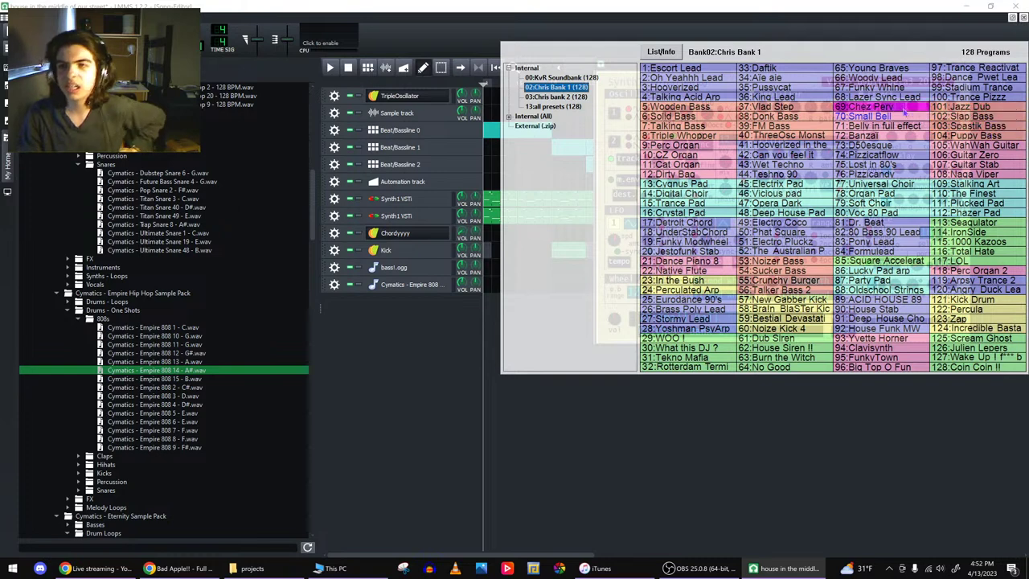
pyautogui.click(565, 82)
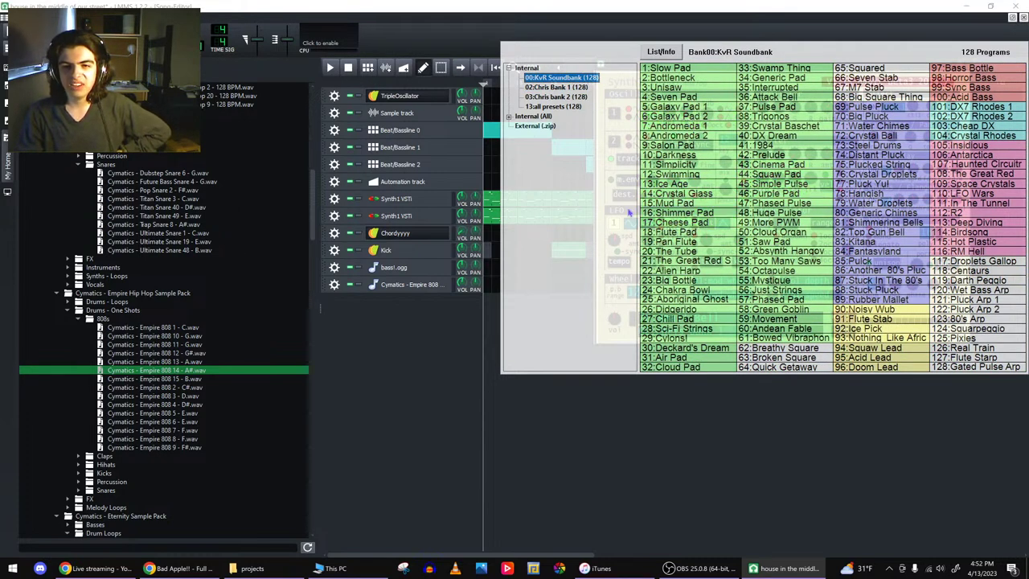
pyautogui.click(537, 108)
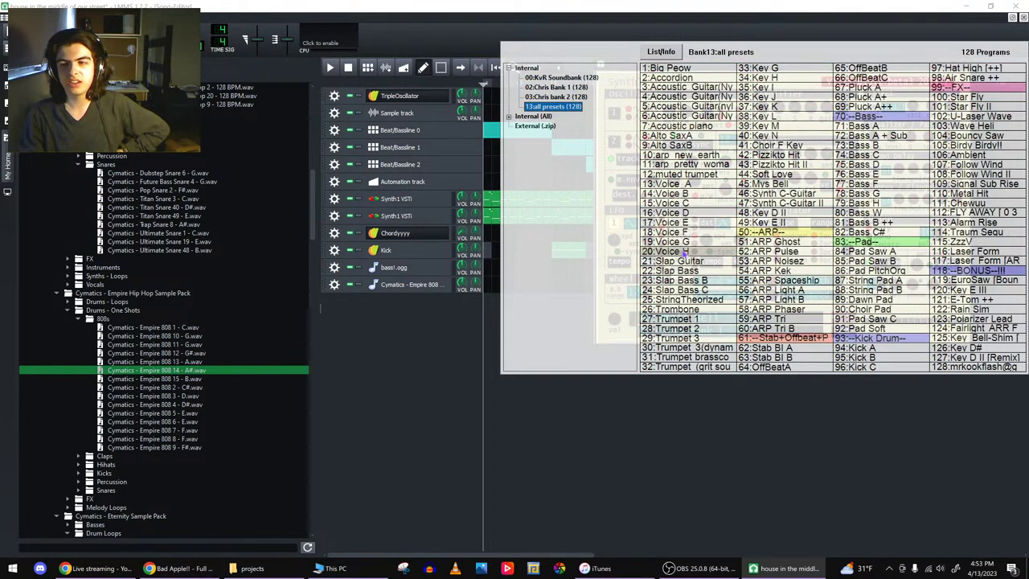
pyautogui.click(954, 193)
pyautogui.click(379, 381)
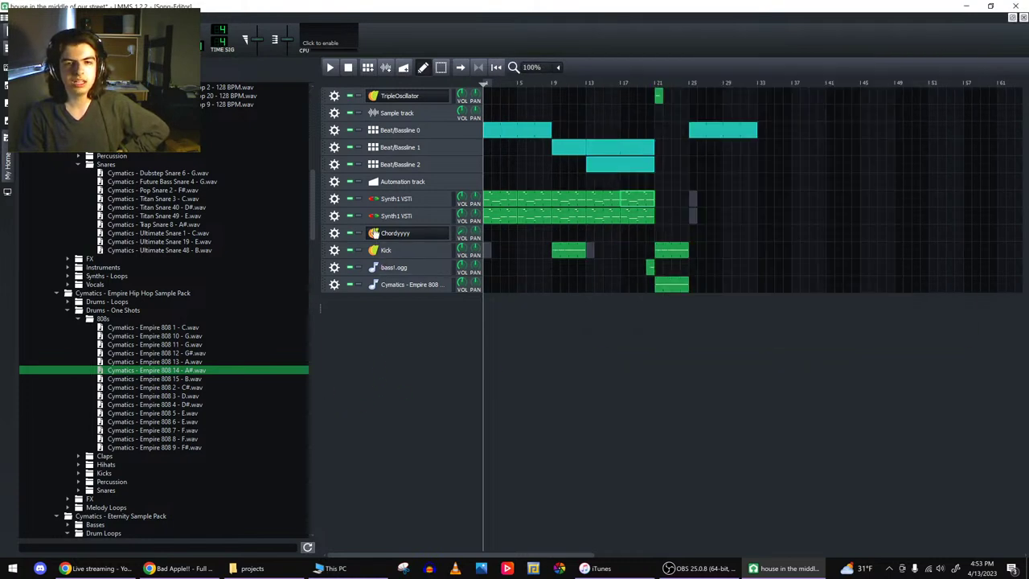
# - Move the cloned Synth1 track's last four-bar pattern to bar 31, and delete the track's other patterns
pyautogui.moveTo(632, 223); pyautogui.dragTo(752, 218)
pyautogui.rightClick(613, 223)
pyautogui.click(643, 227)
pyautogui.middleClick(570, 215)
pyautogui.middleClick(500, 215)
pyautogui.middleClick(534, 216)
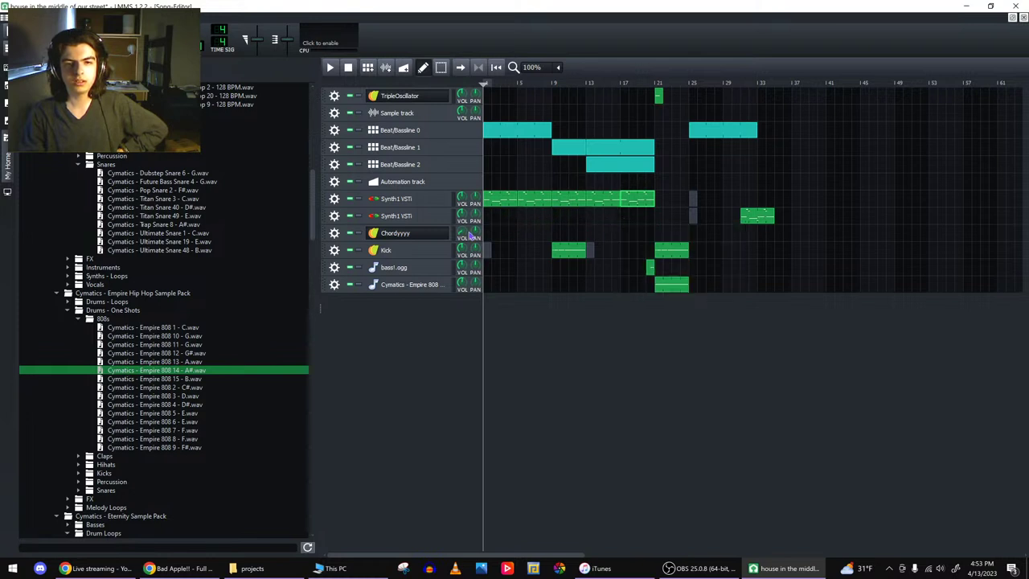
# - Switch the MIDI keyboard input from the Kick track to the cloned Synth1 VSTi track
pyautogui.click(336, 251)
pyautogui.moveTo(366, 318)
pyautogui.moveTo(428, 320)
pyautogui.click(479, 316)
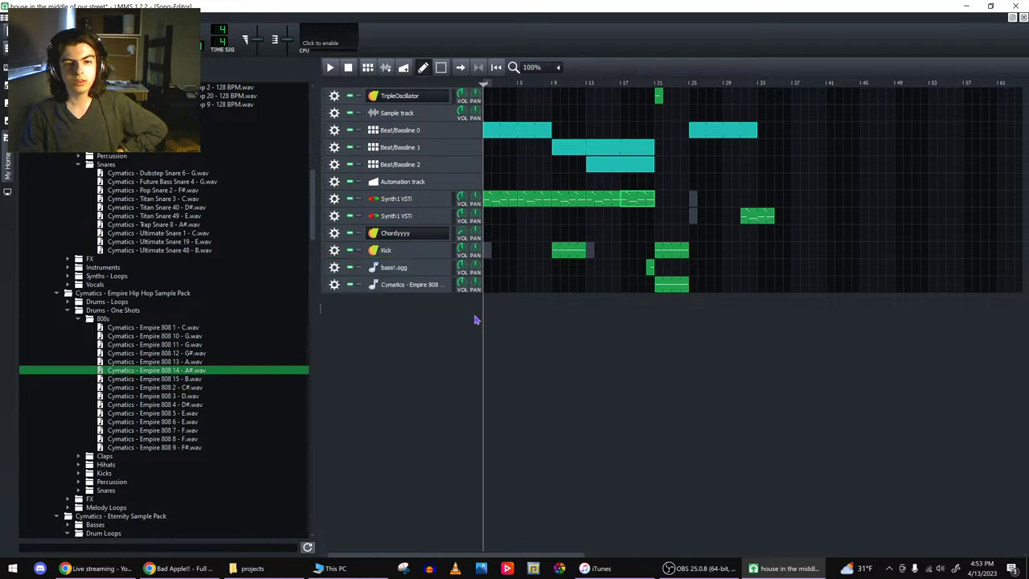
pyautogui.click(336, 207)
pyautogui.moveTo(362, 278)
pyautogui.moveTo(428, 282)
pyautogui.click(486, 280)
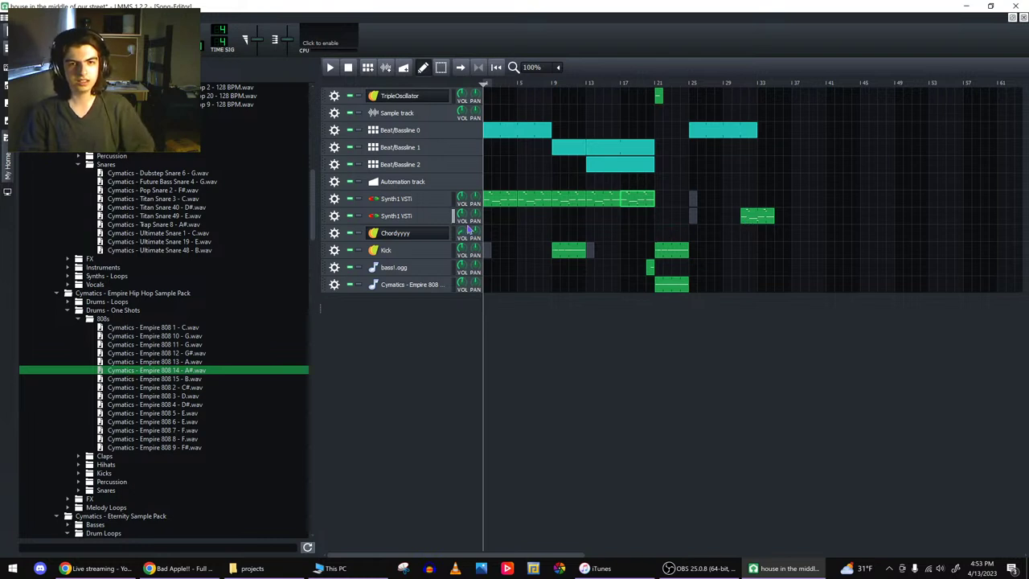
# - Check the cloned Synth1's instrument window, move its pattern to bar 21, and play the song from there
pyautogui.click(441, 221)
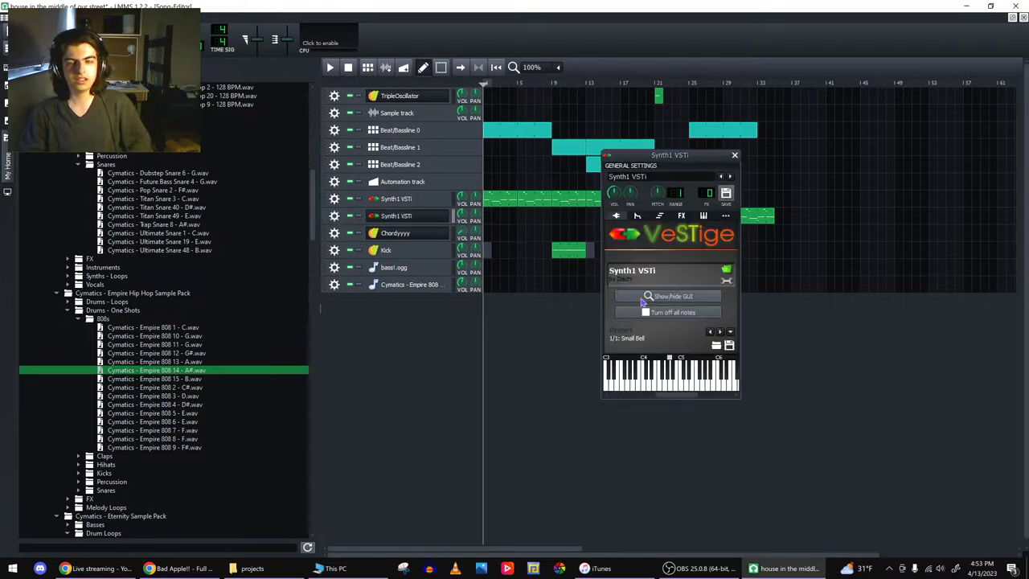
pyautogui.click(734, 156)
pyautogui.moveTo(752, 216); pyautogui.dragTo(666, 218)
pyautogui.click(657, 84)
pyautogui.press('space')
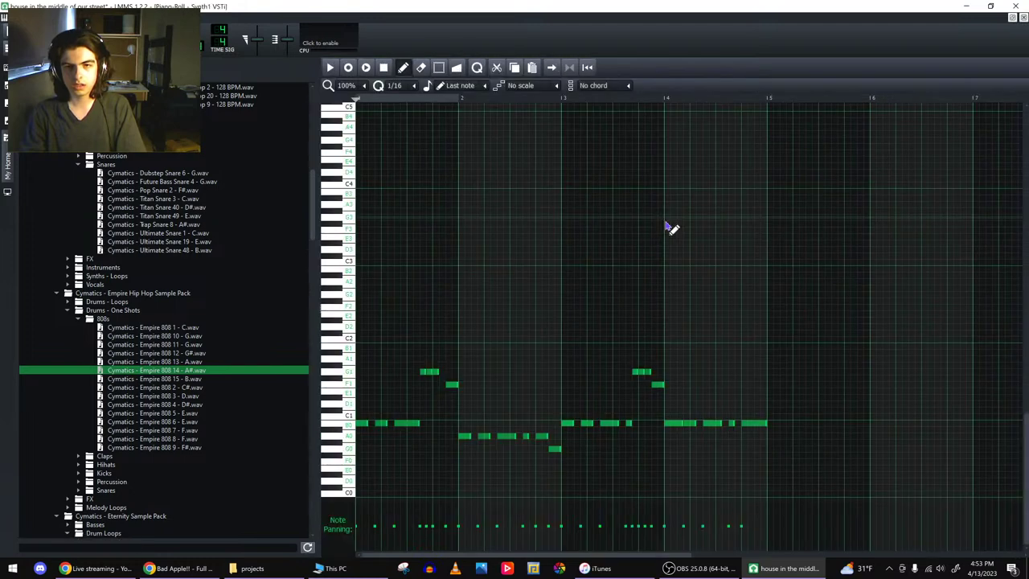
# - Transpose all notes of the cloned Synth1 pattern up two octaves, so the first note sits on B2, and play it
pyautogui.doubleClick(667, 215)
pyautogui.press('space')
pyautogui.hotkey('shift', 's')
pyautogui.moveTo(804, 490); pyautogui.dragTo(394, 298)
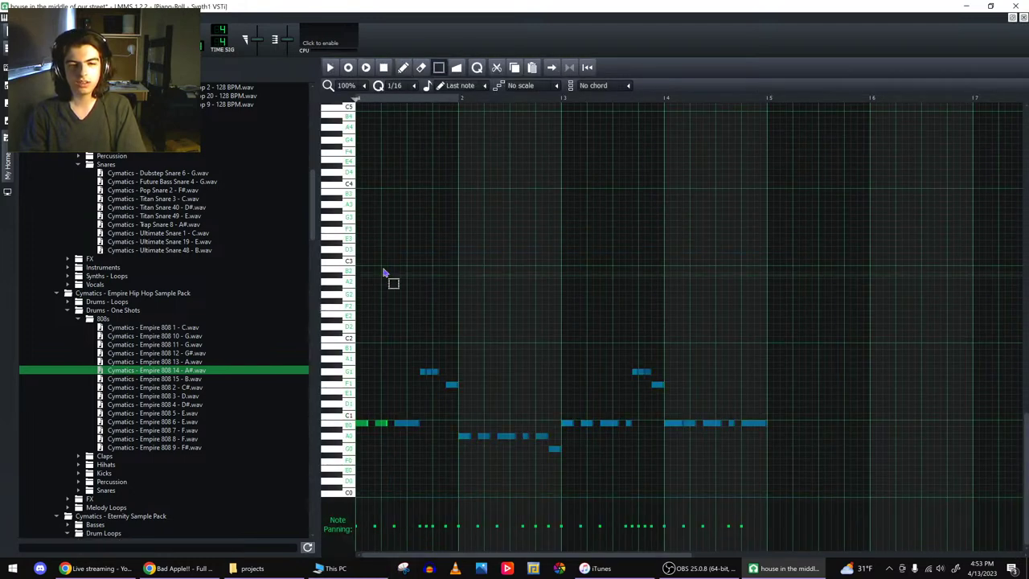
pyautogui.hotkey('ctrl', 'a')
pyautogui.hotkey('shift', 'd')
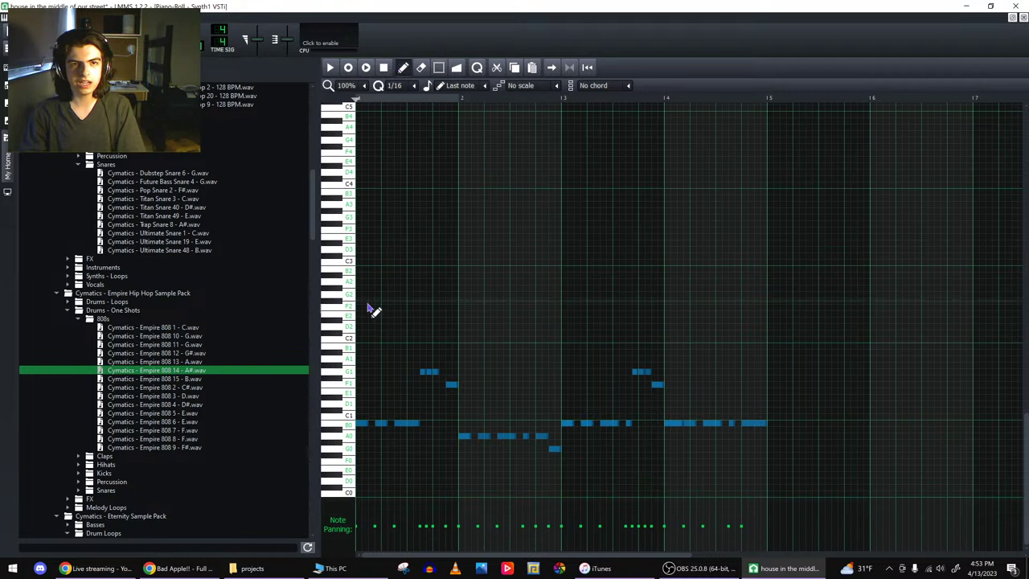
pyautogui.moveTo(362, 424); pyautogui.dragTo(308, 273)
pyautogui.press('space')
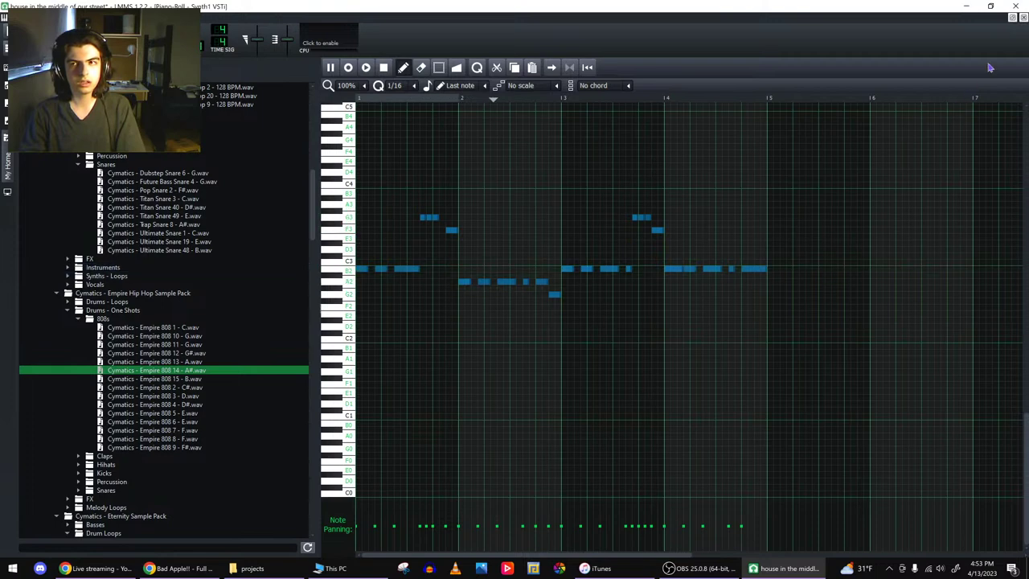
# - Return to the Song Editor, play the drop from bar 21 with the cloned Synth1 part, and stop playback
pyautogui.click(1022, 19)
pyautogui.click(654, 85)
pyautogui.press('space')
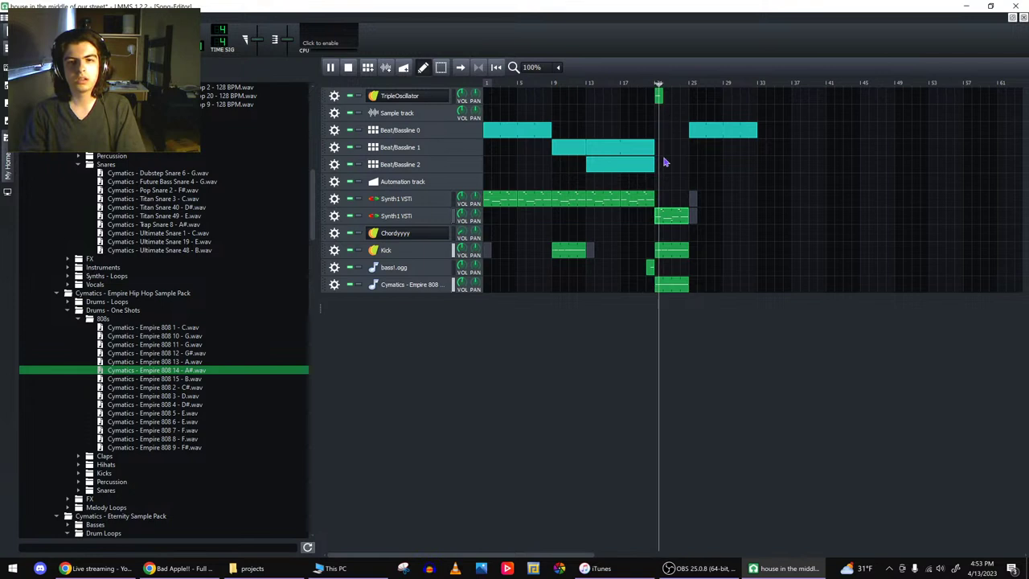
pyautogui.moveTo(464, 219)
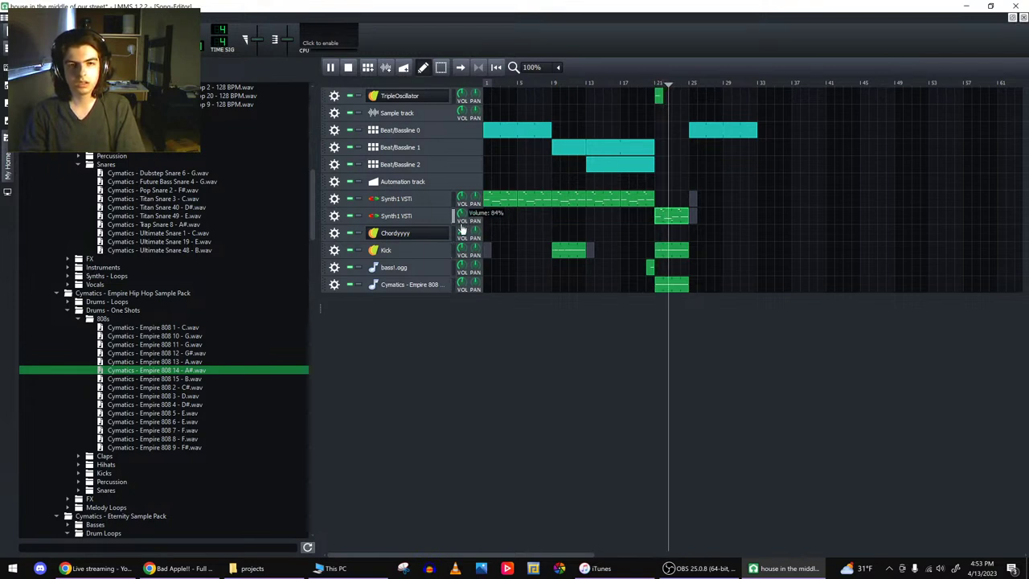
pyautogui.click(347, 69)
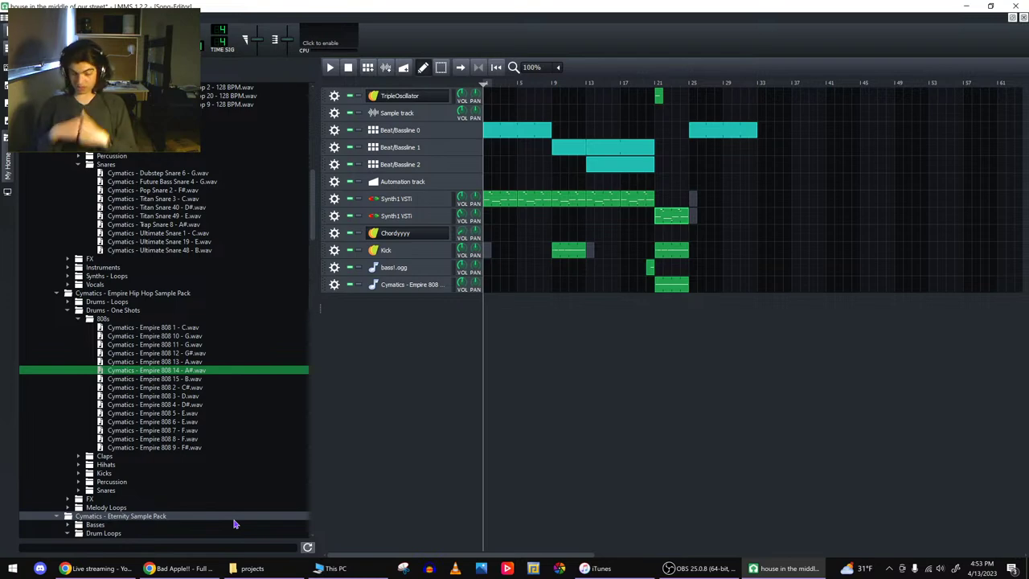
# - Switch to the browser and search YouTube for "music videos with sexy girls using tools"
pyautogui.click(181, 568)
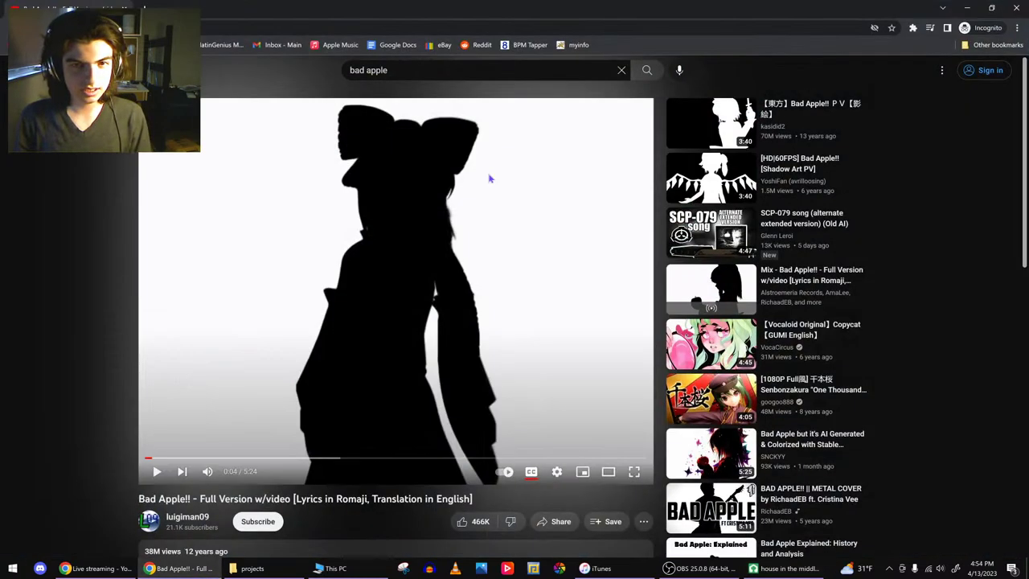
pyautogui.moveTo(565, 64); pyautogui.dragTo(337, 72)
pyautogui.write('music')
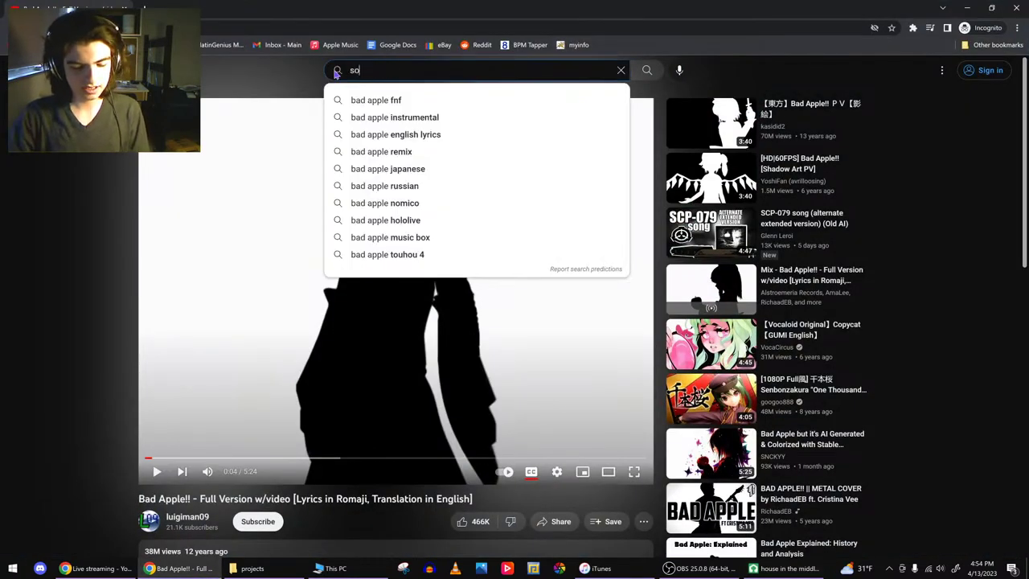
pyautogui.write(' videos wih')
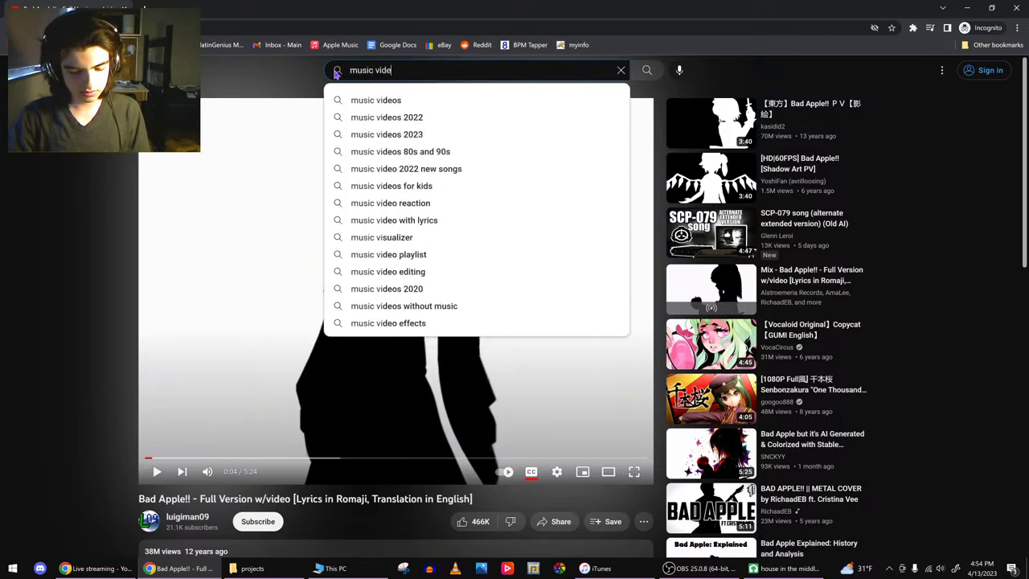
pyautogui.press('BackSpace')
pyautogui.press('BackSpace')
pyautogui.write('th sexy')
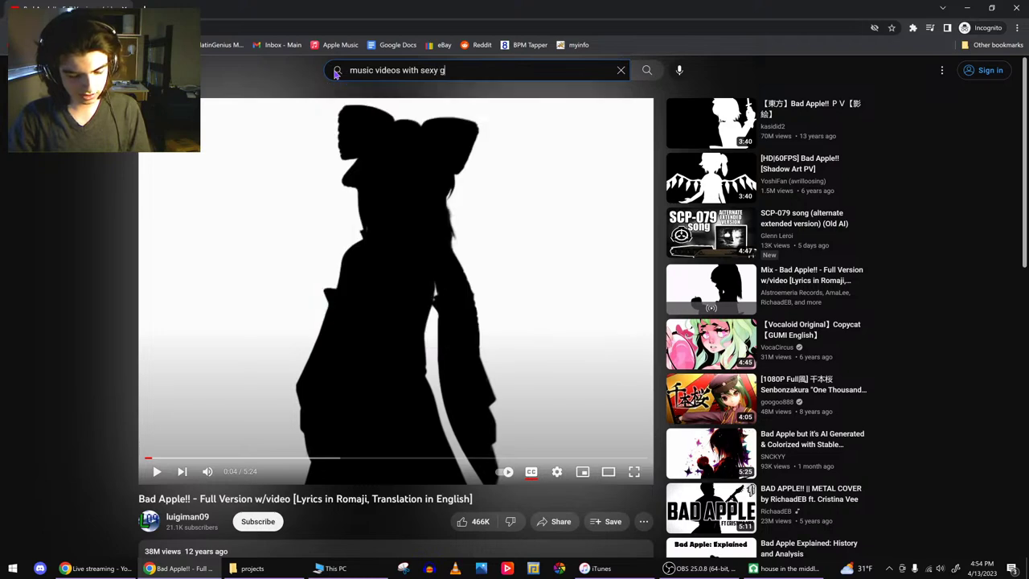
pyautogui.write(' girls using tools')
pyautogui.press('Return')
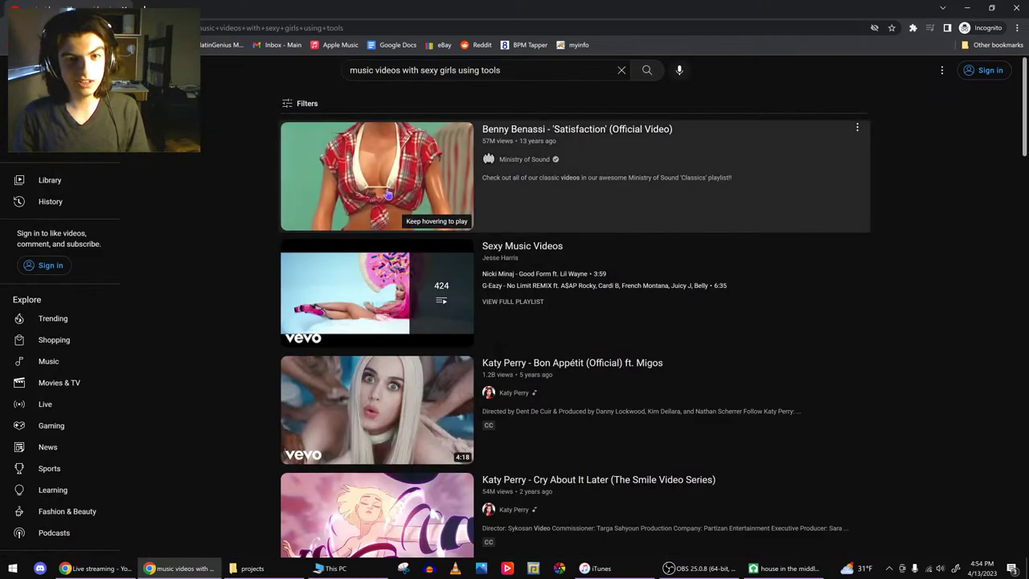
# - Open Benny Benassi's "Satisfaction" video, play it from about 0:27, and pause it
pyautogui.click(387, 194)
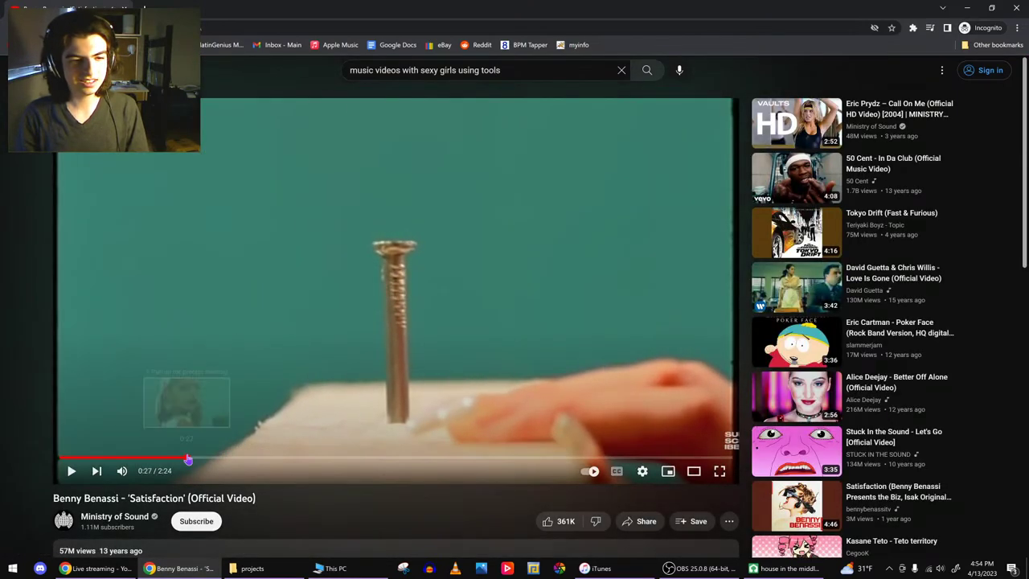
pyautogui.click(188, 458)
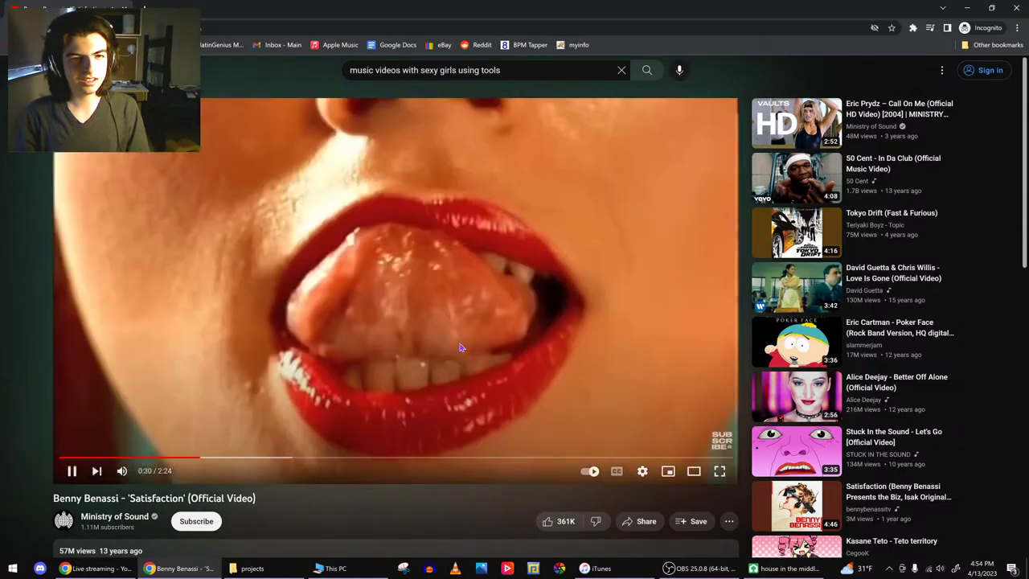
pyautogui.click(420, 347)
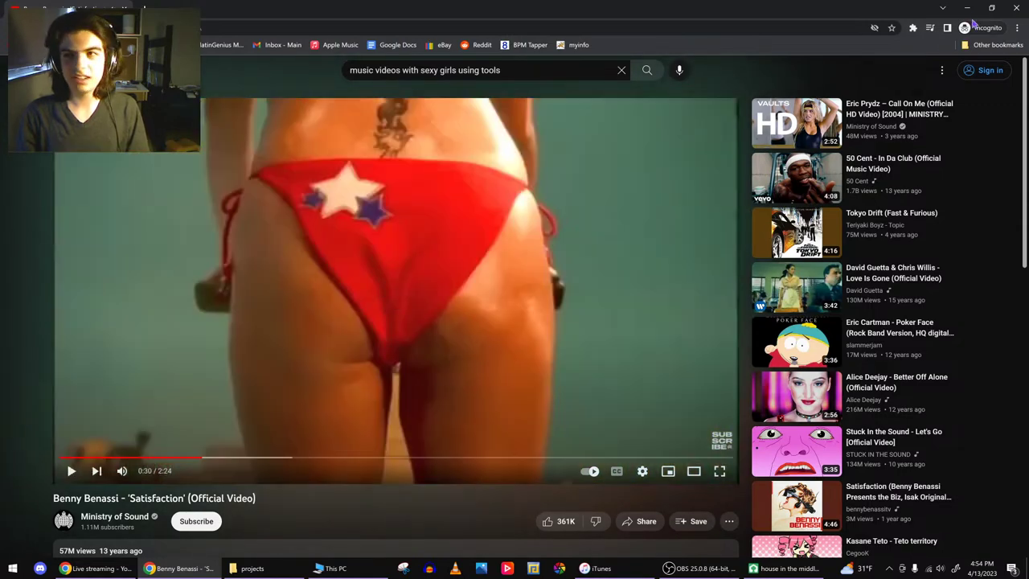
# - Return to LMMS and listen to the cloned Synth1 pattern at bar 21 in the Piano Roll
pyautogui.click(971, 8)
pyautogui.doubleClick(660, 222)
pyautogui.press('space')
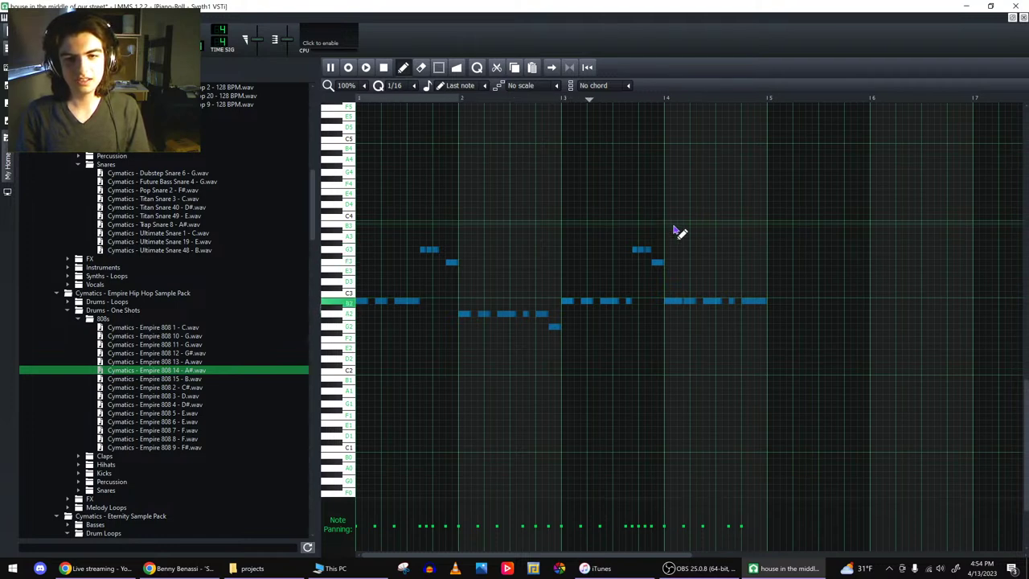
pyautogui.press('space')
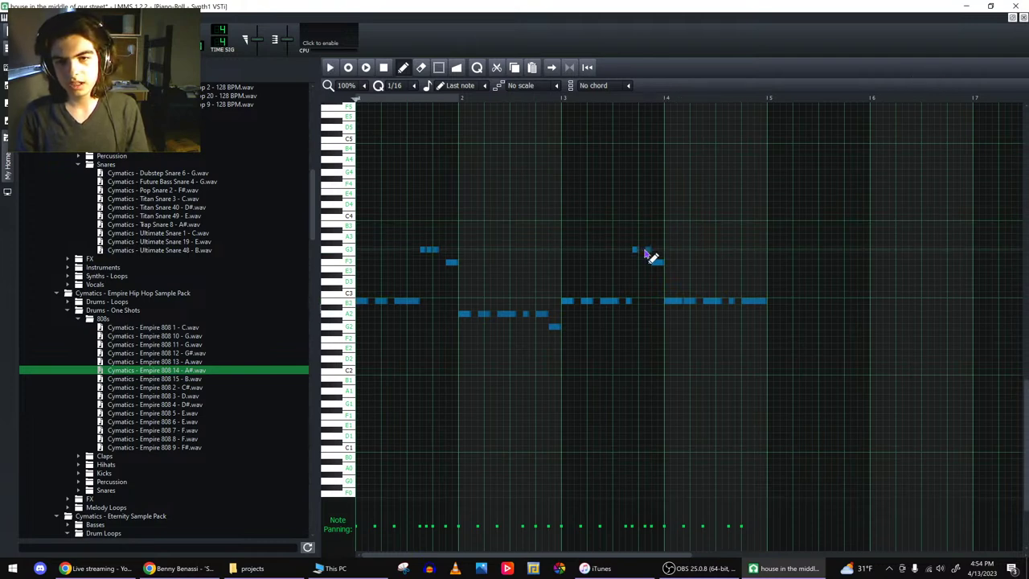
# - Replace the middle G3 notes in bars 1 and 3 by lengthening the first G3 notes over them, and play the pattern
pyautogui.scroll(1, 652, 255)
pyautogui.moveTo(921, 249)
pyautogui.mouseDown()
pyautogui.moveTo(935, 255)
pyautogui.moveTo(926, 247)
pyautogui.mouseUp()
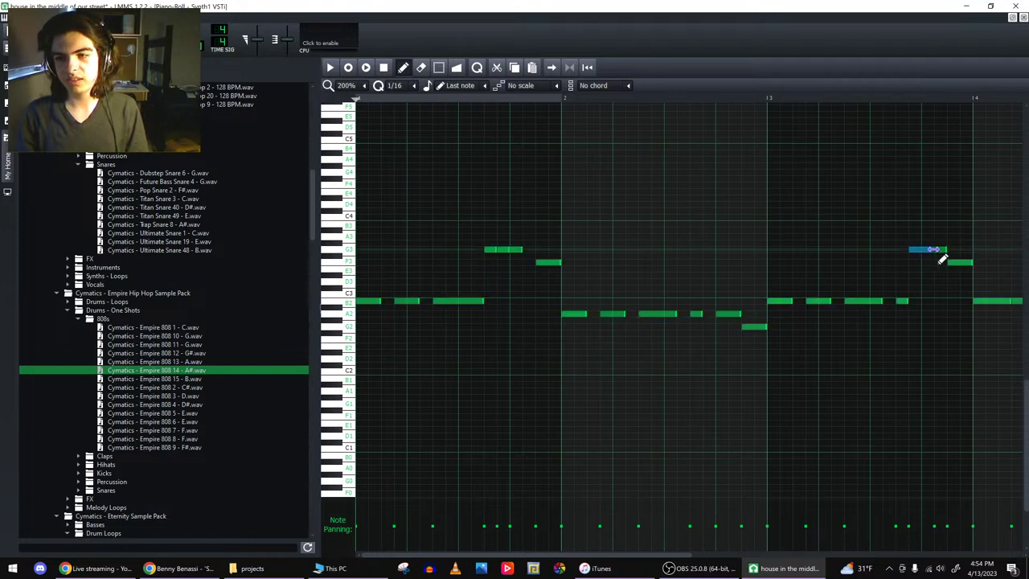
pyautogui.moveTo(496, 250); pyautogui.dragTo(520, 250)
pyautogui.press('space')
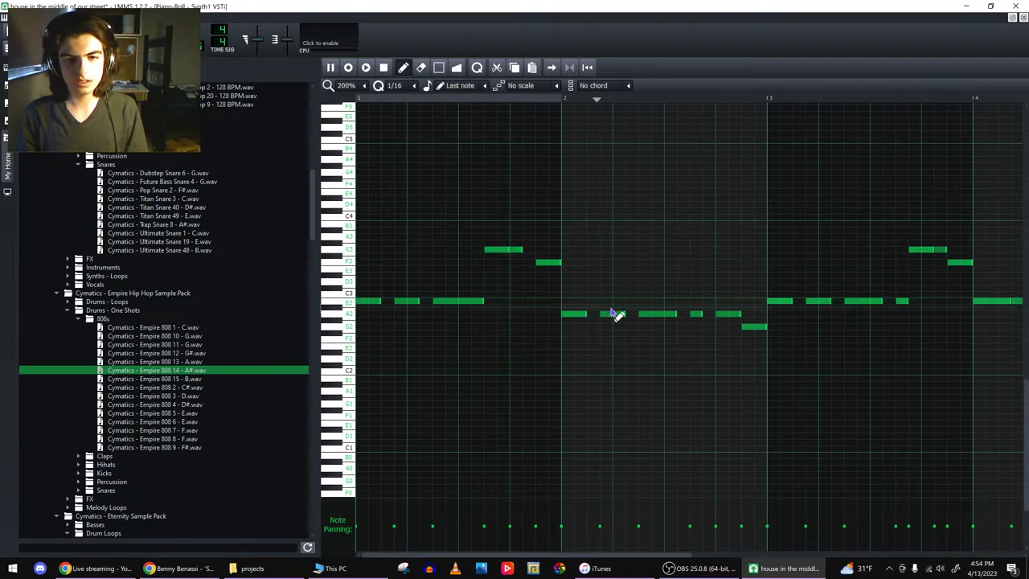
pyautogui.press('space')
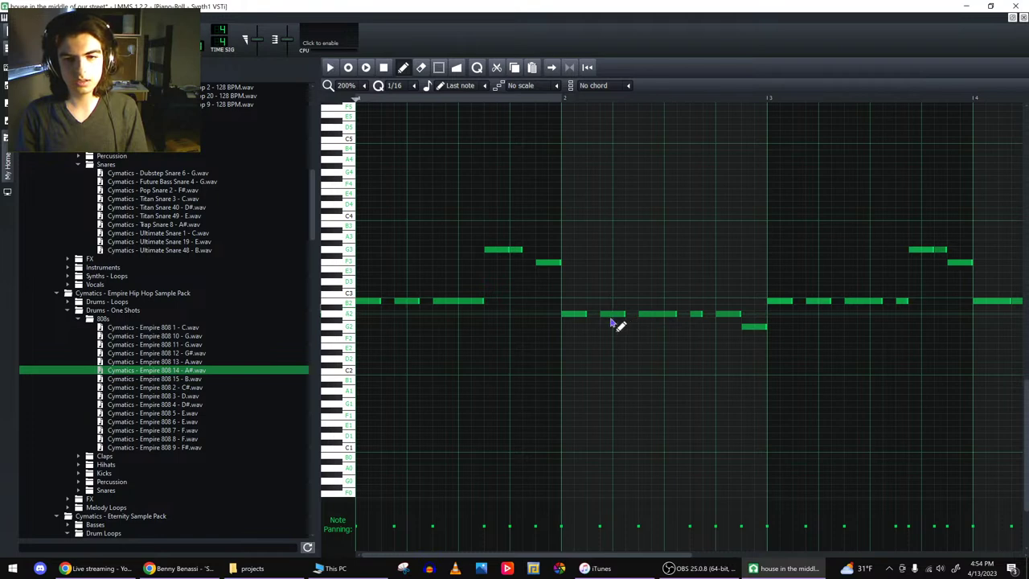
# - Lengthen bar 2's first A2 note and bar 1's first B2 note up to the following notes, and play the pattern
pyautogui.moveTo(588, 315); pyautogui.dragTo(599, 315)
pyautogui.moveTo(381, 302); pyautogui.dragTo(397, 304)
pyautogui.press('space')
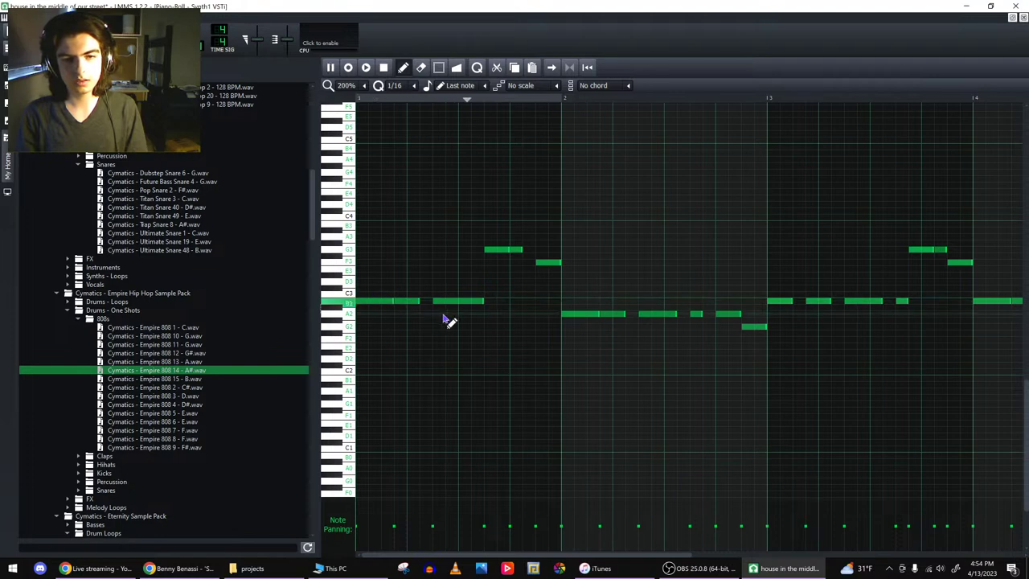
# - Stop playback, lengthen the A2 notes in bar 2 of the pattern and delete the short repeated ones to form two sustained notes
pyautogui.press('space')
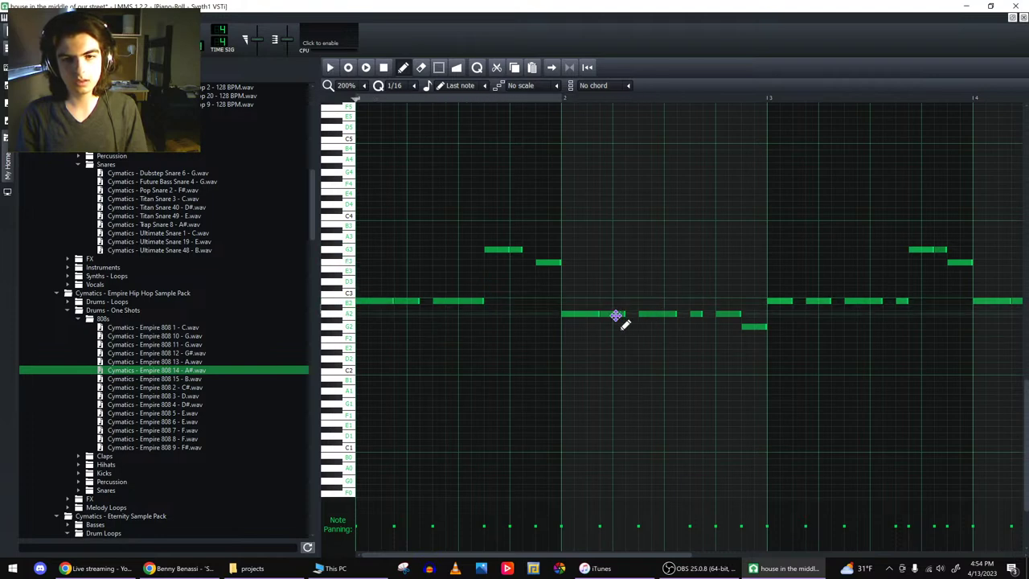
pyautogui.moveTo(603, 315); pyautogui.dragTo(748, 321)
pyautogui.rightClick(693, 314)
pyautogui.rightClick(718, 314)
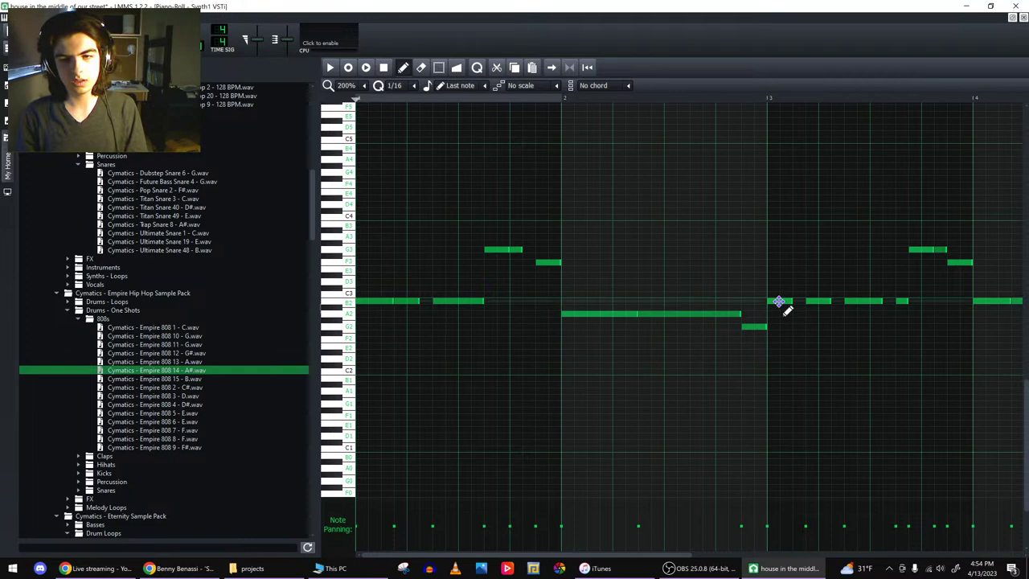
# - Merge the short B2 notes in bar 3 into longer ones, play the pattern back and close the piano roll
pyautogui.moveTo(813, 300); pyautogui.dragTo(901, 316)
pyautogui.rightClick(844, 303)
pyautogui.click(926, 251)
pyautogui.press('space')
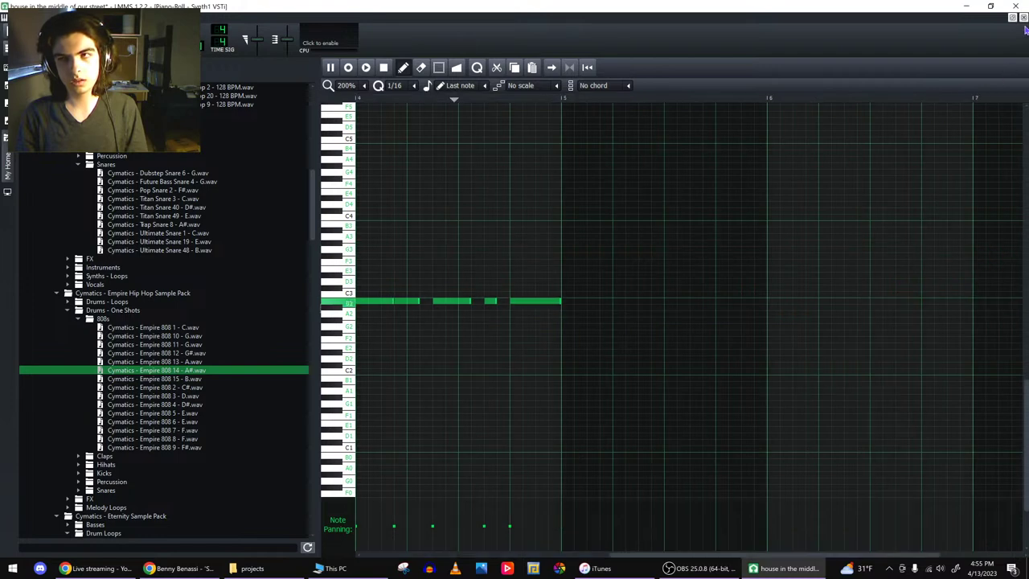
pyautogui.click(1023, 17)
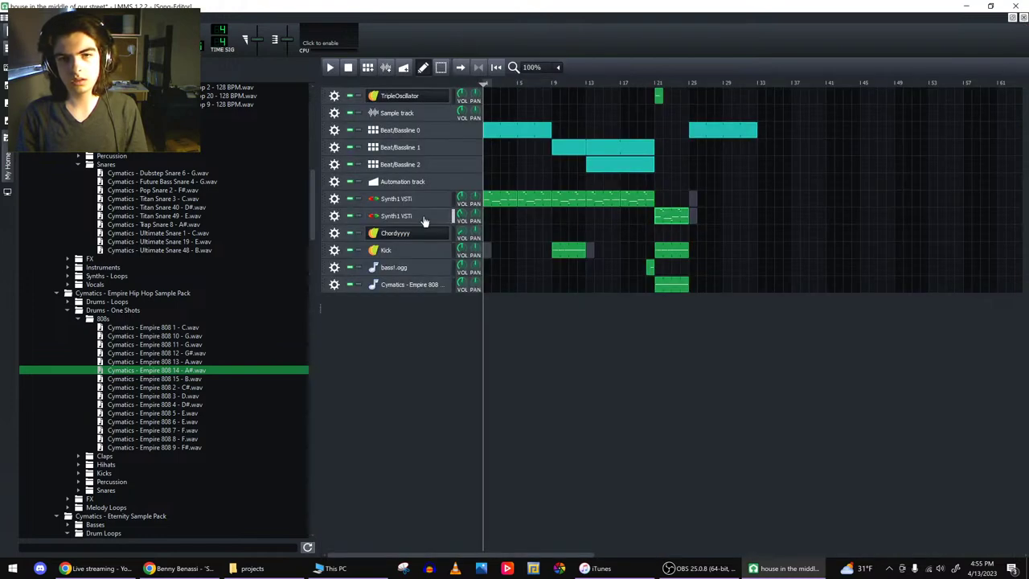
pyautogui.click(334, 215)
pyautogui.moveTo(390, 270)
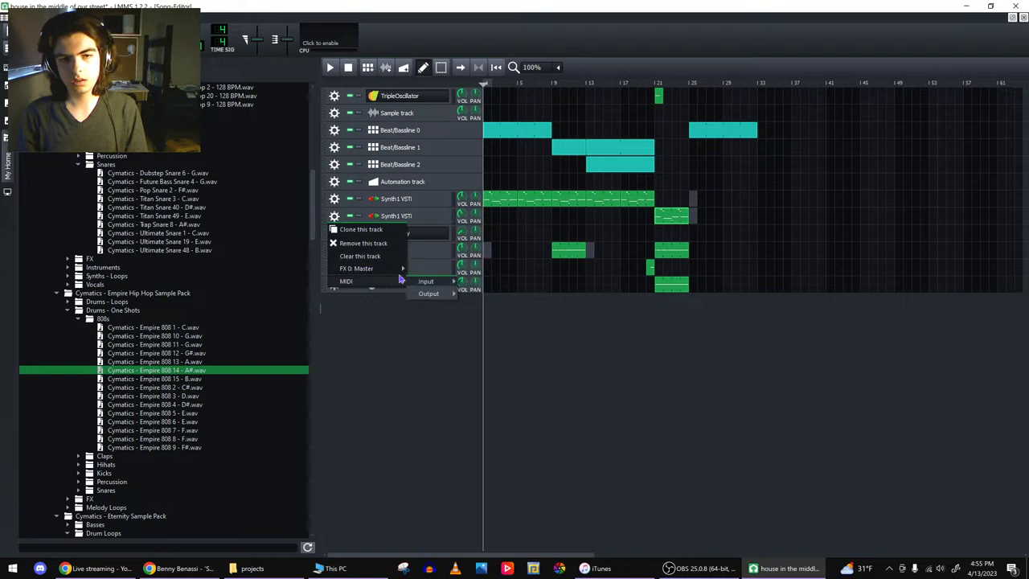
pyautogui.click(639, 125)
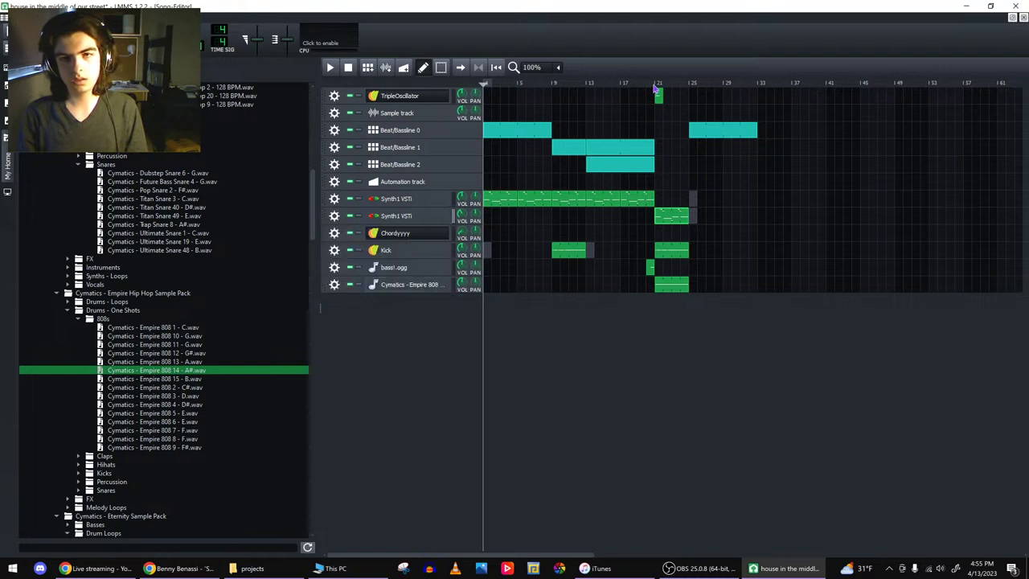
# - Play the song from bar 21, inspect the second Synth1 track's synth interface and stop playback
pyautogui.click(655, 87)
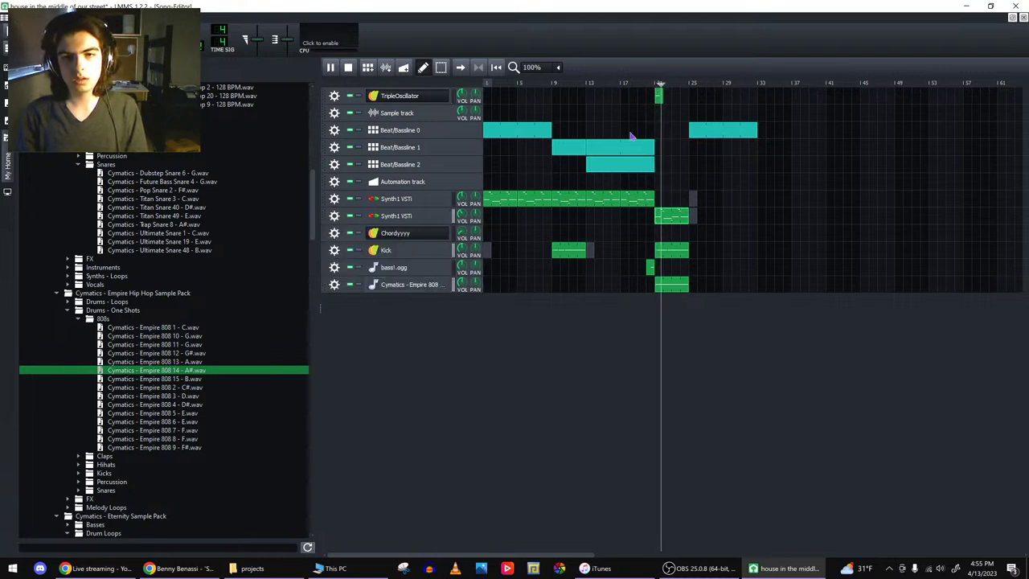
pyautogui.moveTo(462, 221)
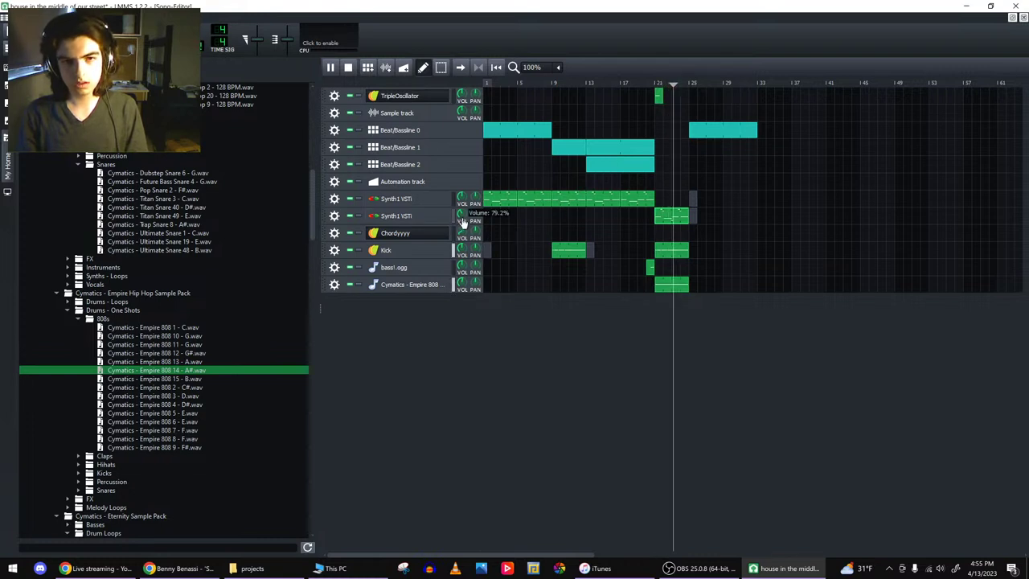
pyautogui.click(421, 215)
pyautogui.click(668, 296)
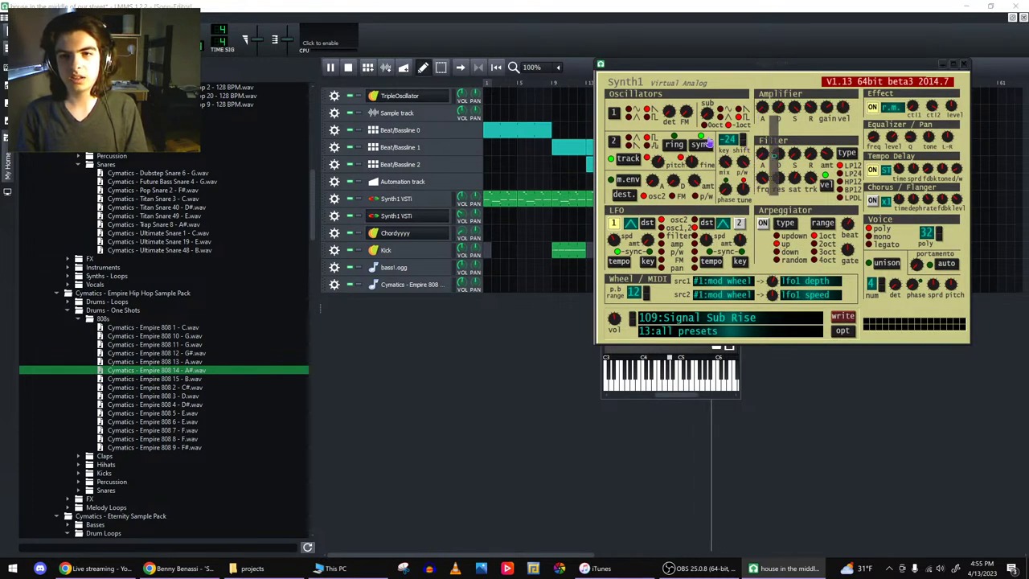
pyautogui.click(348, 67)
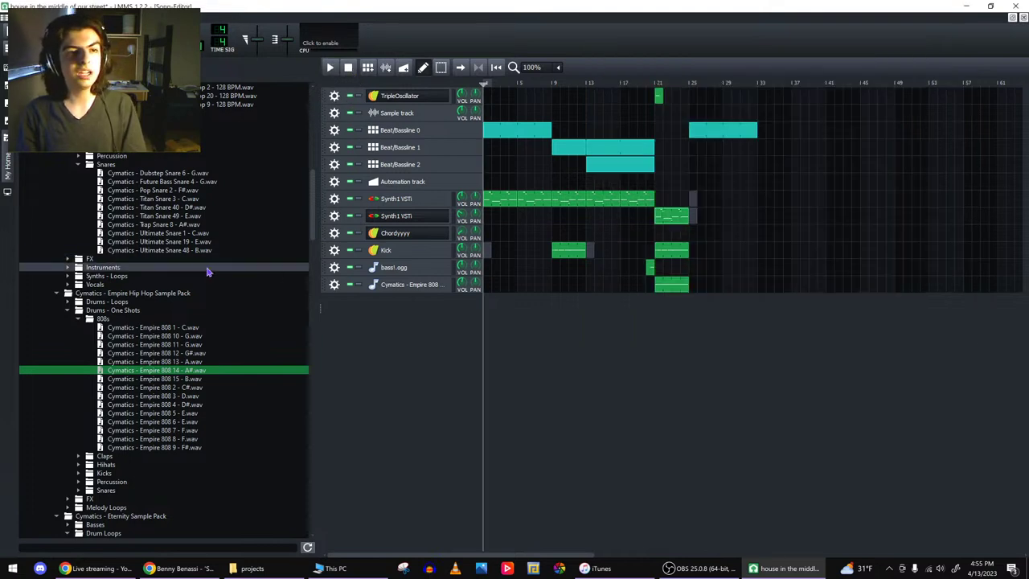
# - Check the livestream dashboard in Chrome, return to LMMS and save the project
pyautogui.click(95, 568)
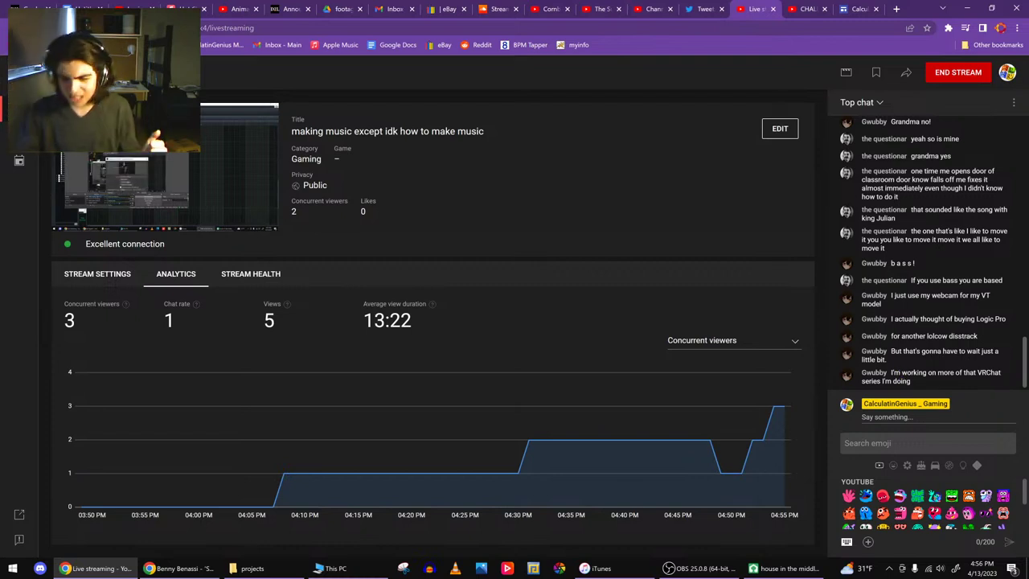
pyautogui.click(766, 569)
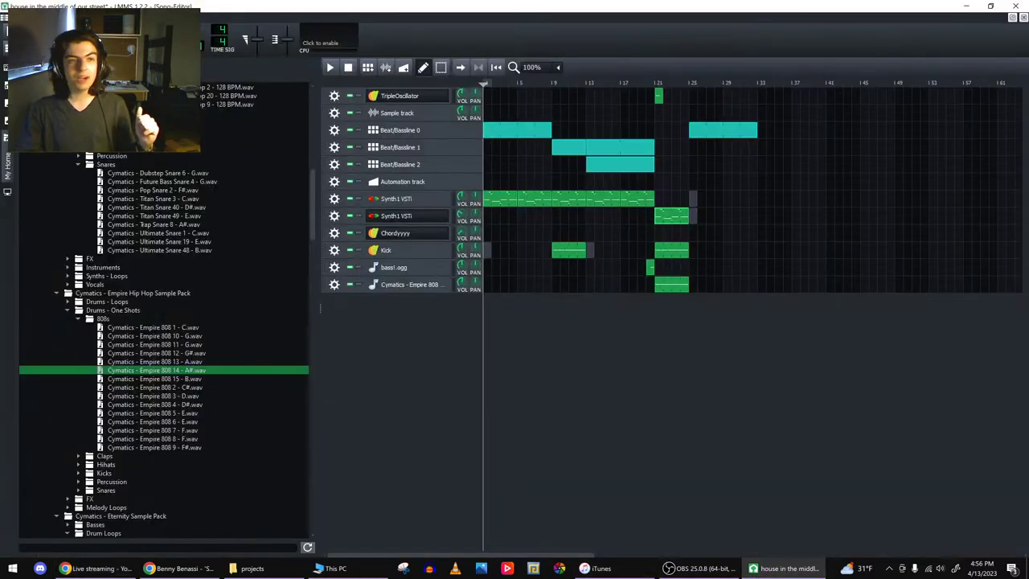
pyautogui.hotkey('ctrl', 's')
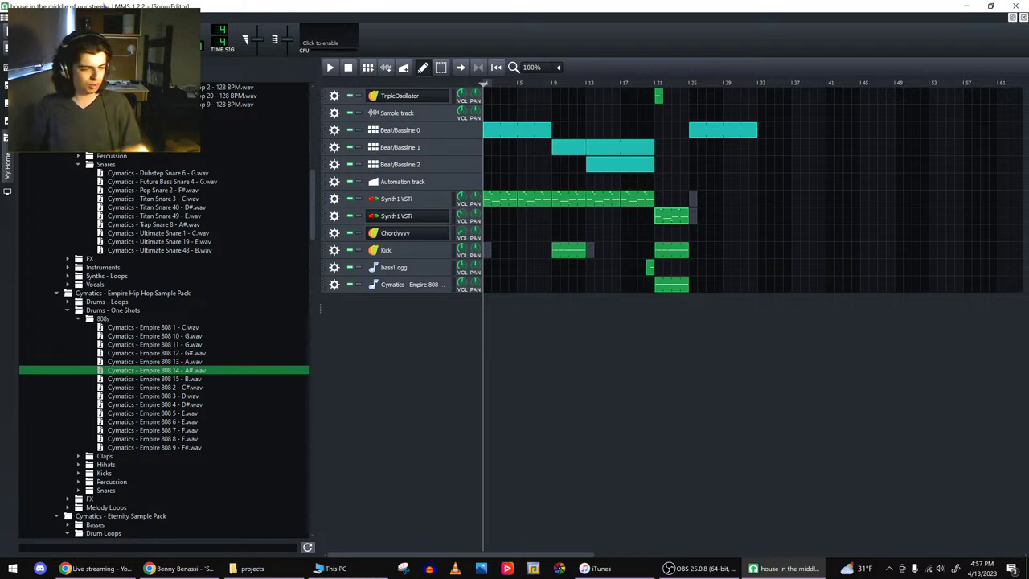
# - Copy the pattern at bar 21 on the second Synth1 track
pyautogui.rightClick(657, 218)
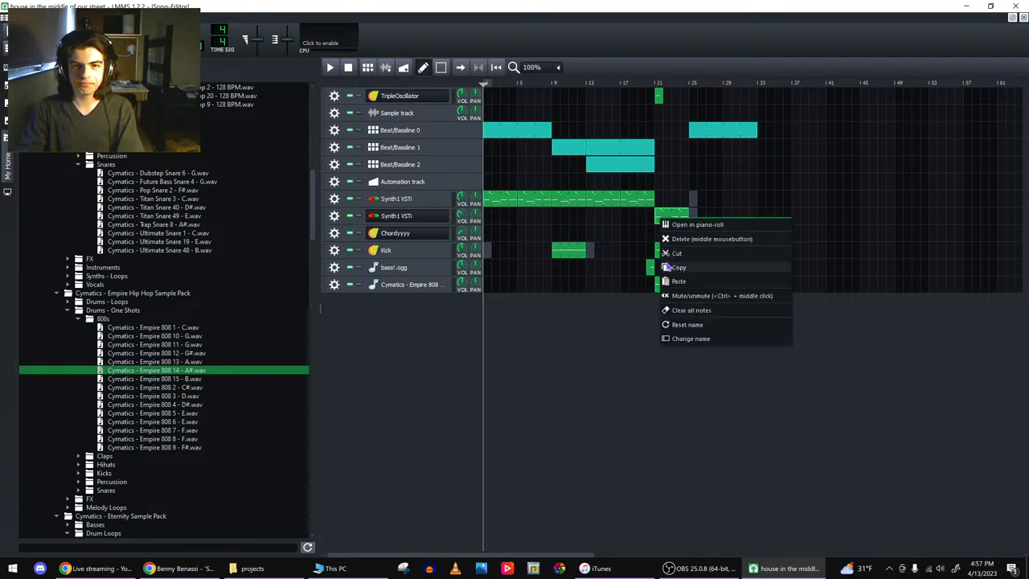
pyautogui.click(661, 266)
pyautogui.scroll(13, 205, 332)
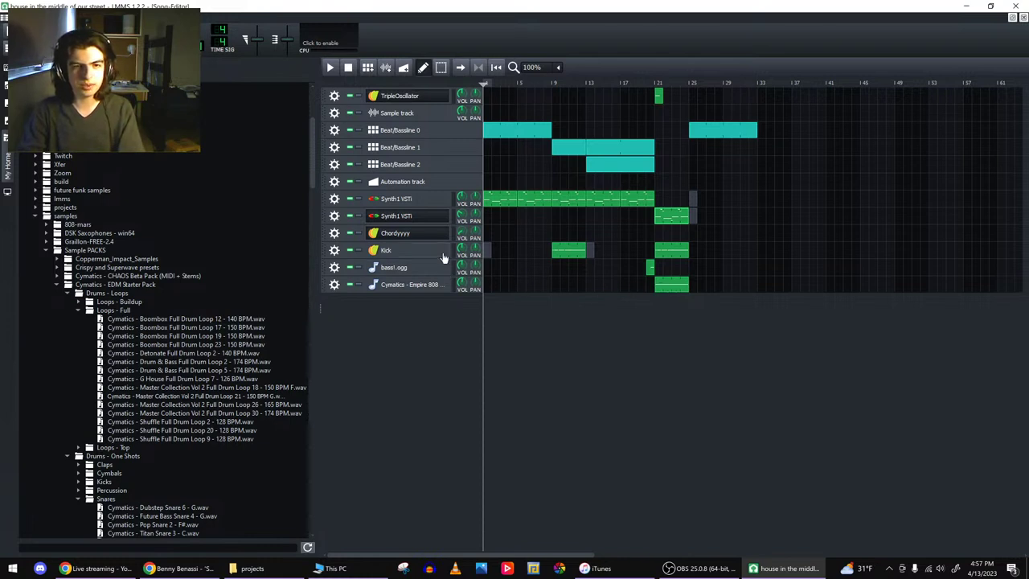
# - Look over the second Synth1 track's instrument window and the notes of its pattern
pyautogui.click(419, 217)
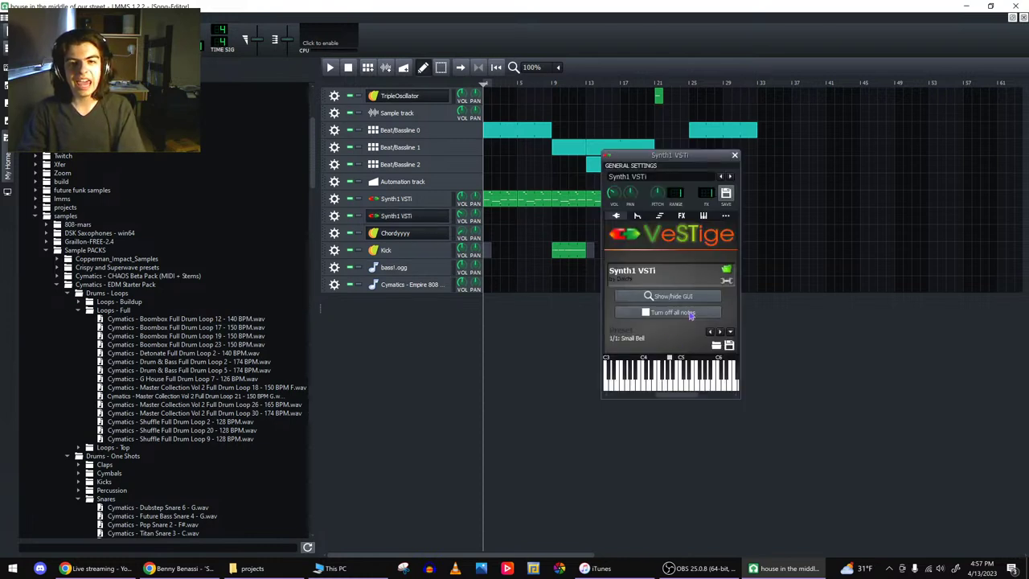
pyautogui.click(734, 155)
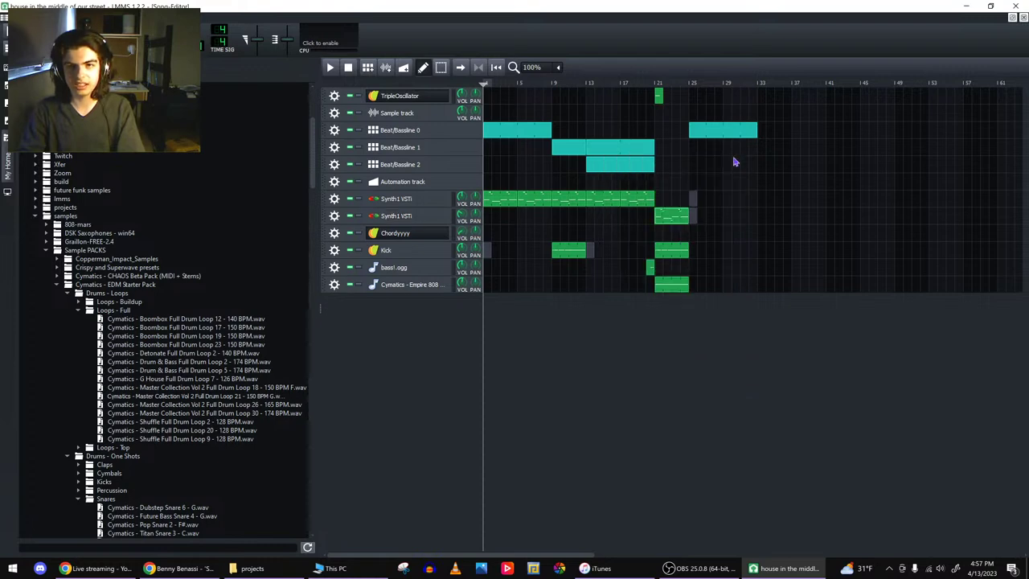
pyautogui.doubleClick(662, 227)
pyautogui.click(995, 21)
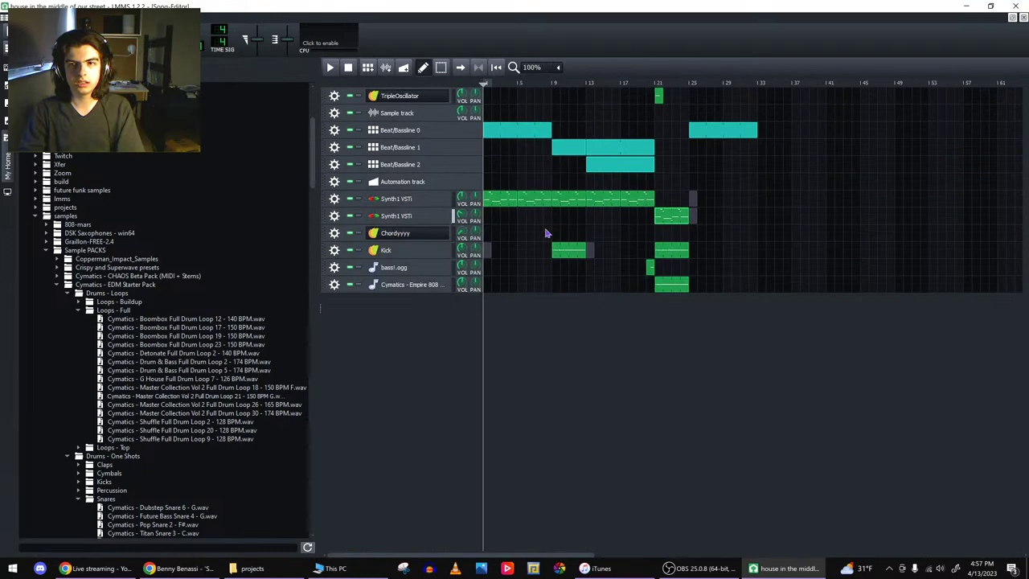
# - Try the arpeggiator, LFO 1 and effect switches in the second Synth1 track's synth interface and close its windows
pyautogui.click(402, 216)
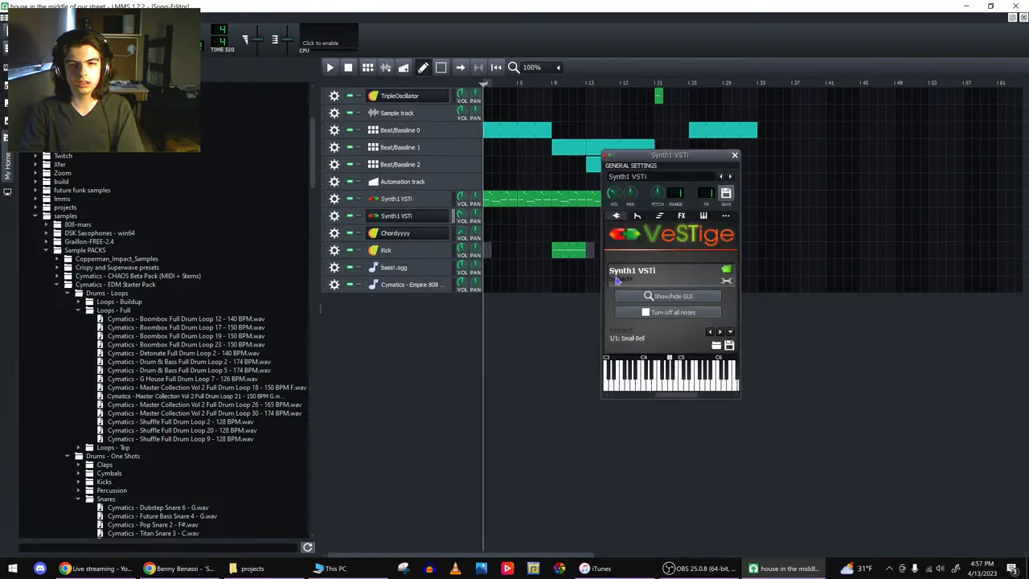
pyautogui.click(696, 298)
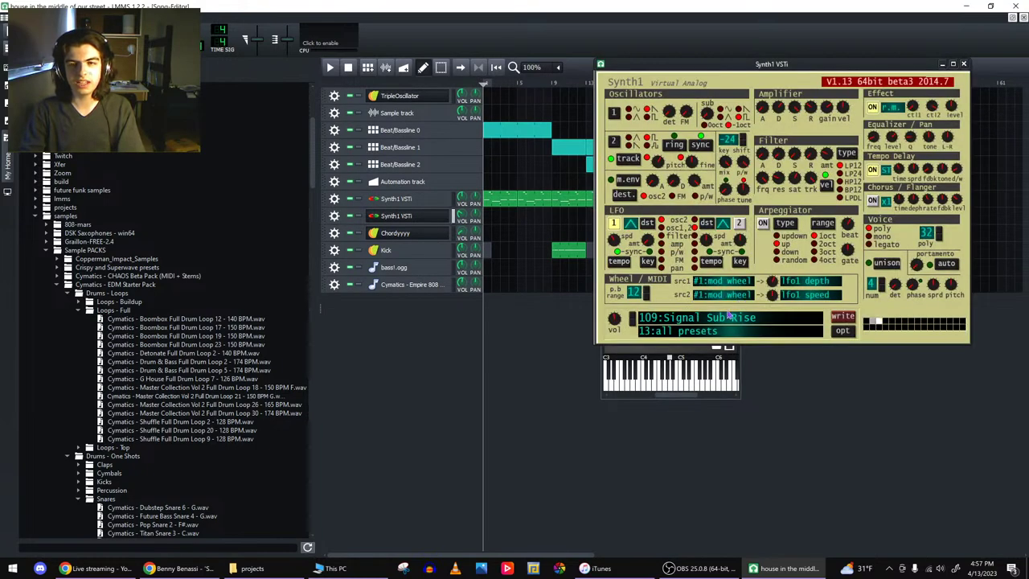
pyautogui.click(763, 224)
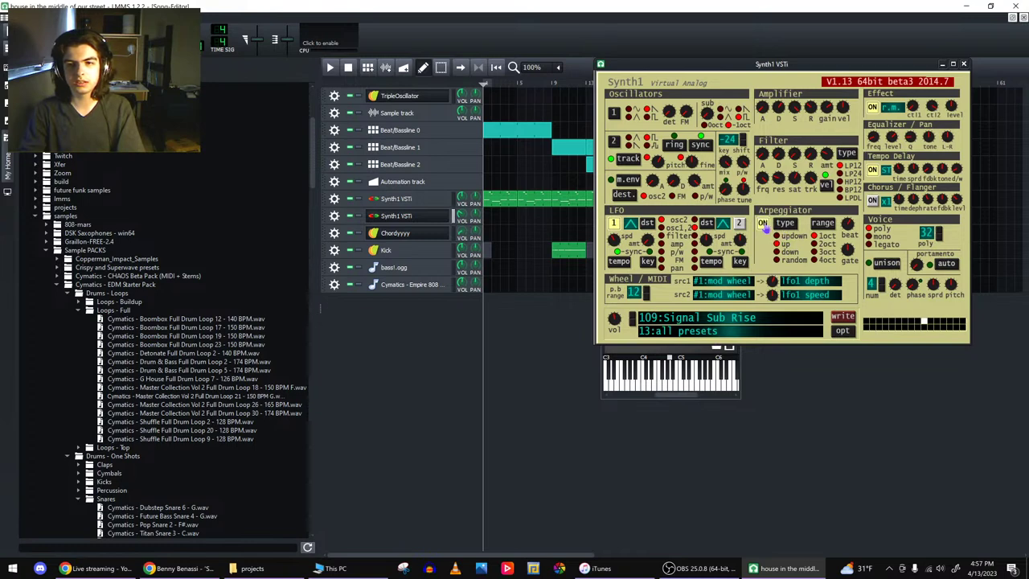
pyautogui.click(763, 224)
pyautogui.click(613, 224)
pyautogui.click(616, 228)
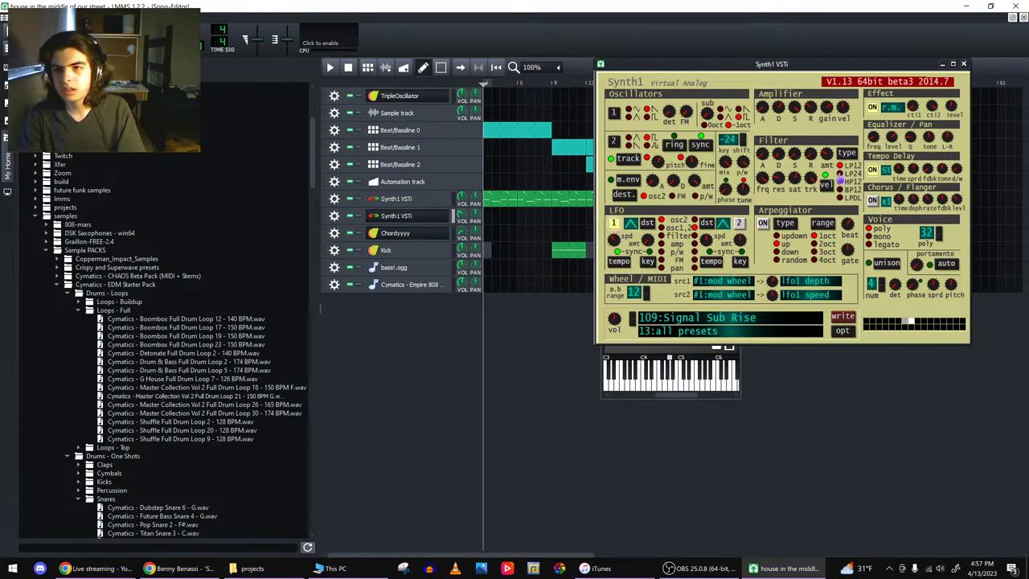
pyautogui.click(872, 108)
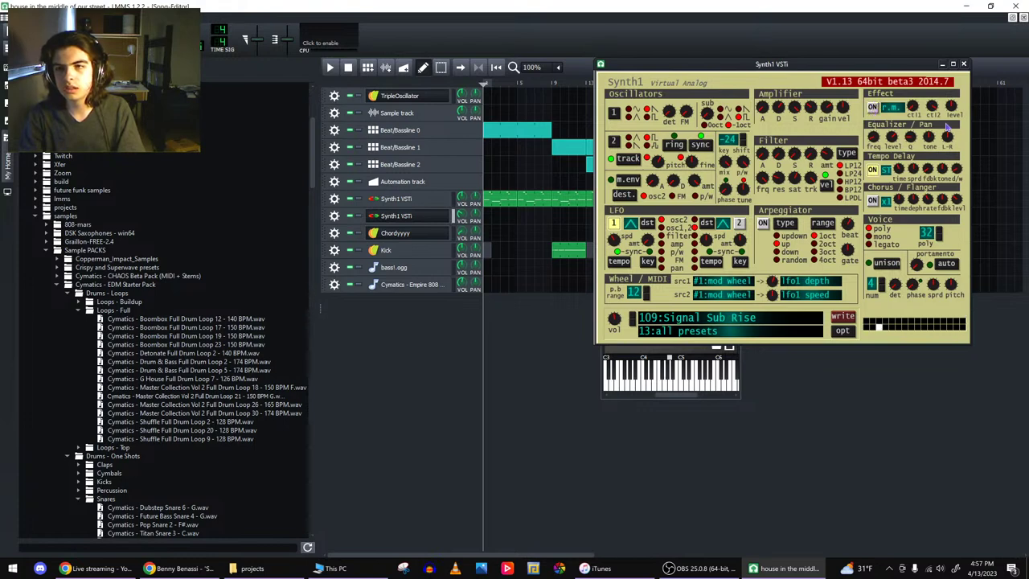
pyautogui.click(964, 64)
pyautogui.click(734, 156)
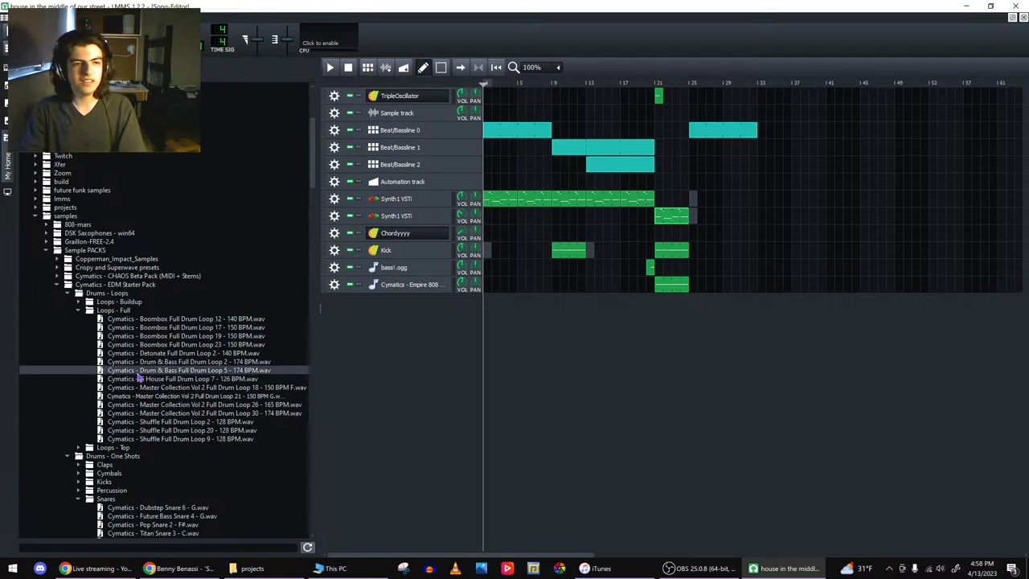
# - Clone the second Synth1 track and load the Invector_8v plugin into the copy
pyautogui.click(335, 215)
pyautogui.click(370, 224)
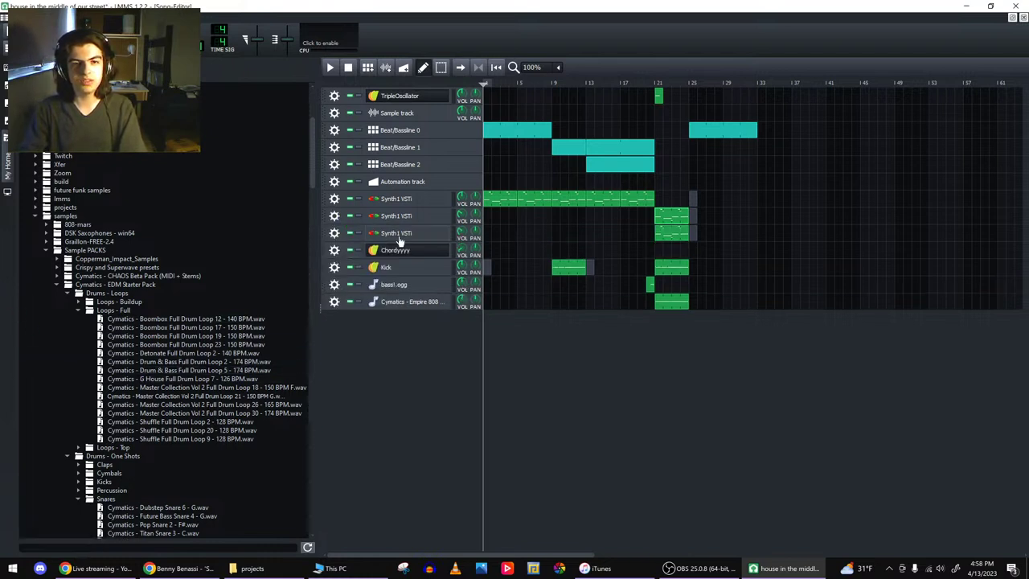
pyautogui.click(397, 236)
pyautogui.click(726, 279)
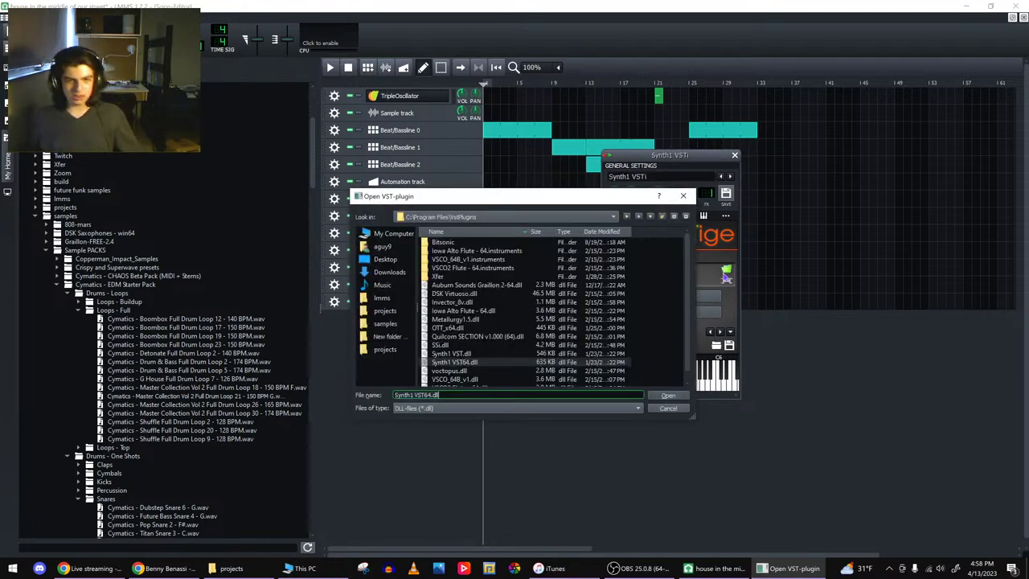
pyautogui.click(435, 301)
pyautogui.click(679, 397)
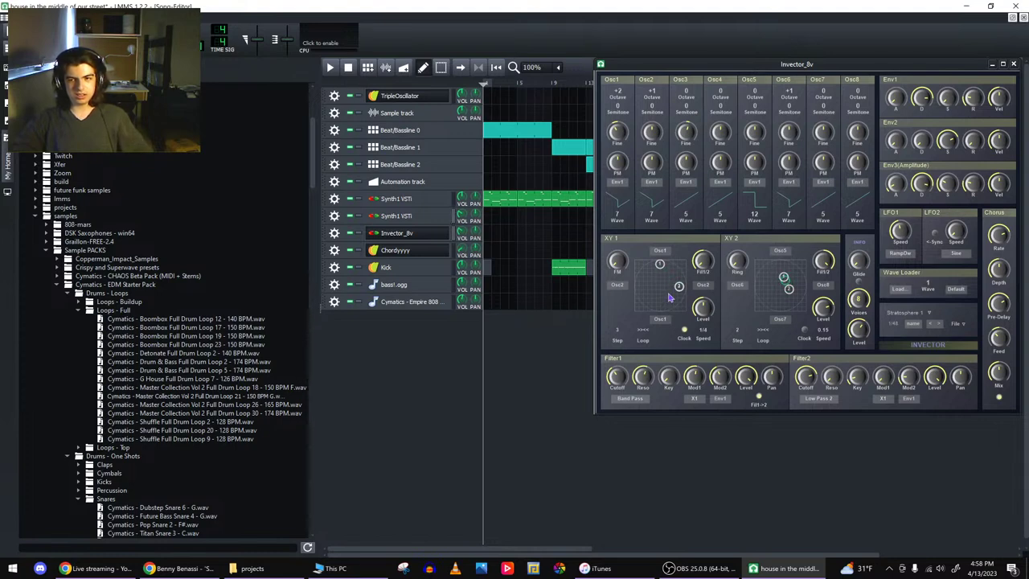
# - Toggle the MIDI input device of the second Synth1 track
pyautogui.click(334, 215)
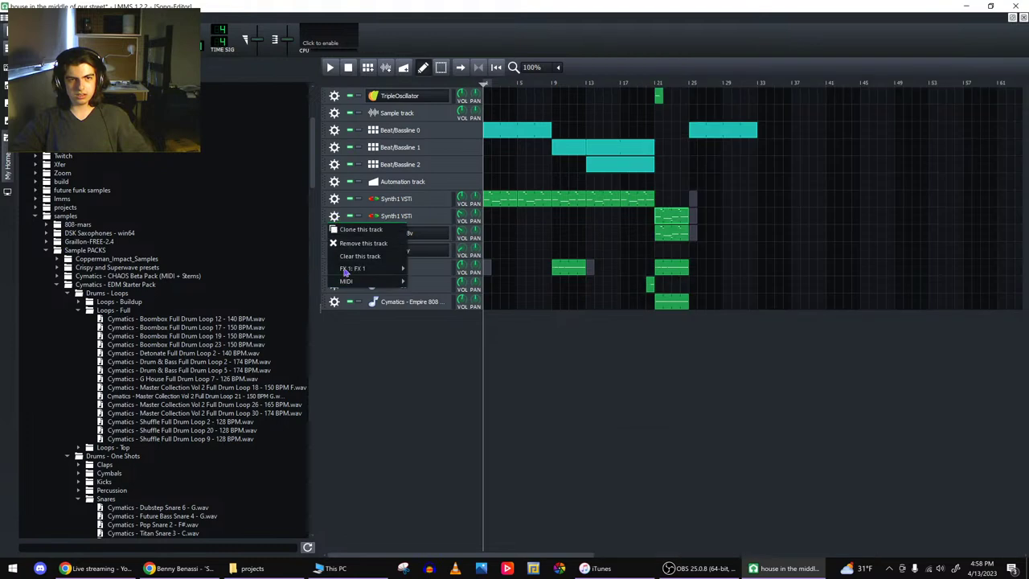
pyautogui.moveTo(352, 269)
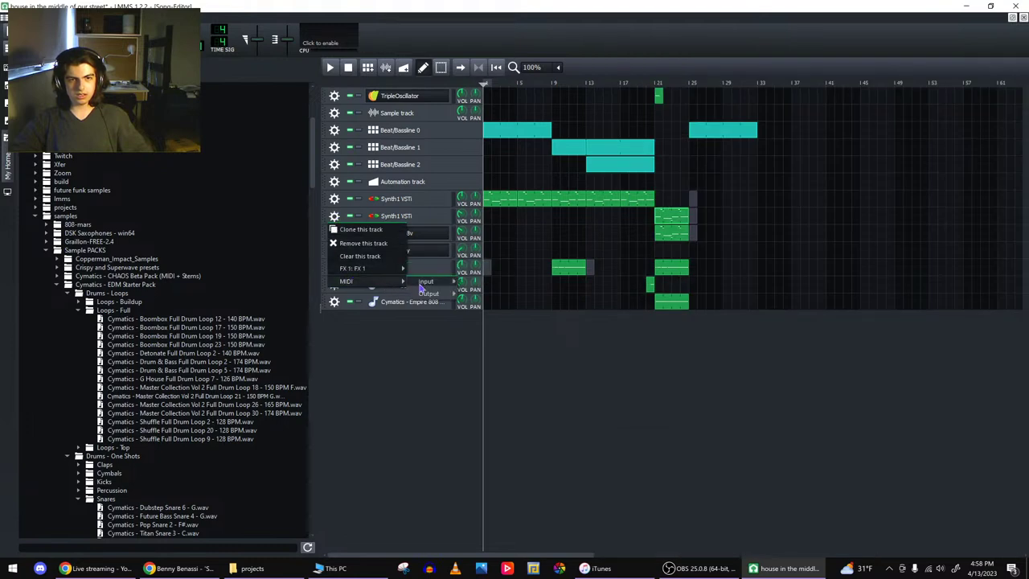
pyautogui.click(465, 282)
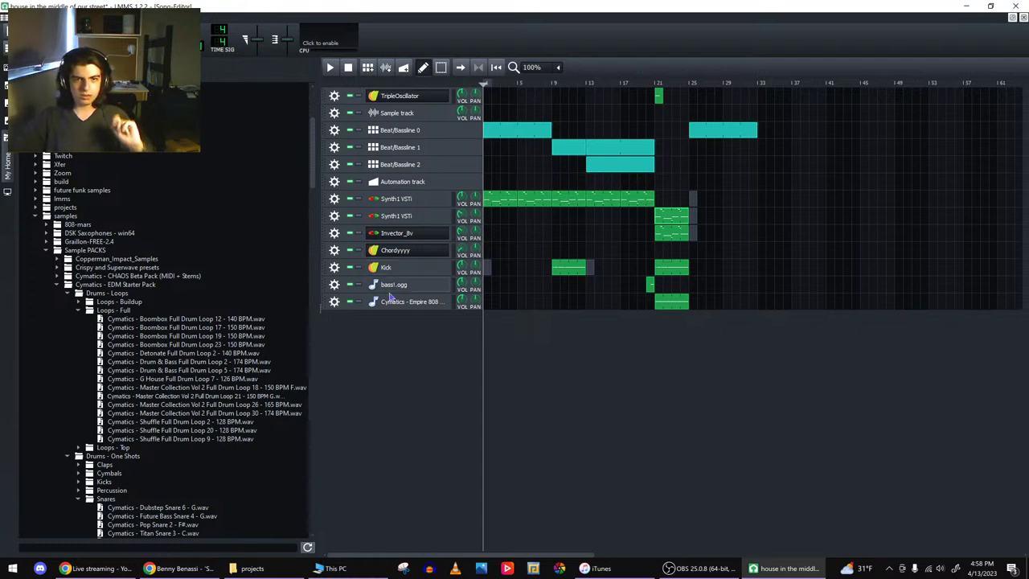
# - Look at Invector_8v's plugin interface and try its Bellpad and Bass Seq presets
pyautogui.click(400, 236)
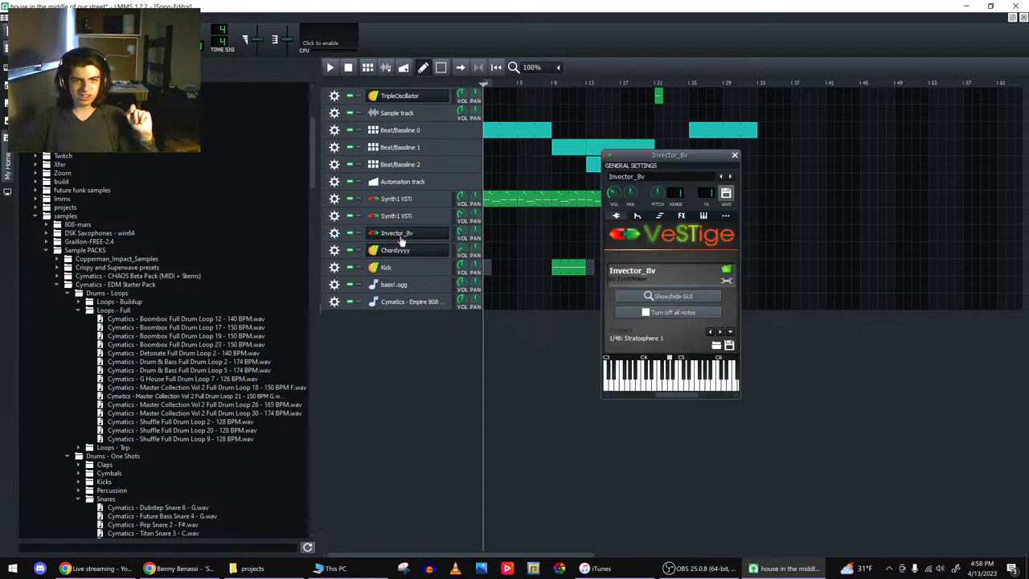
pyautogui.click(635, 298)
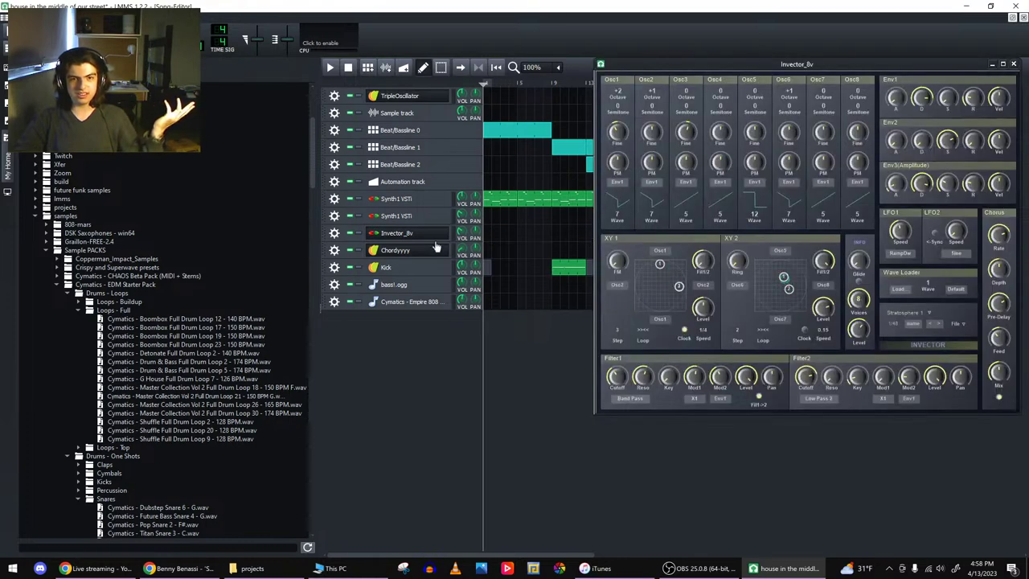
pyautogui.click(406, 234)
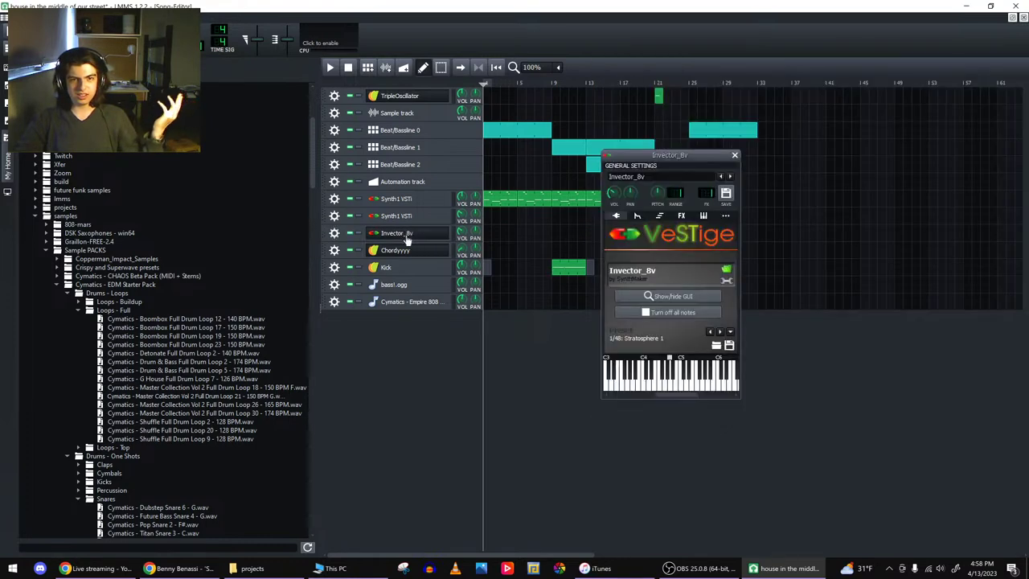
pyautogui.click(729, 331)
pyautogui.click(758, 161)
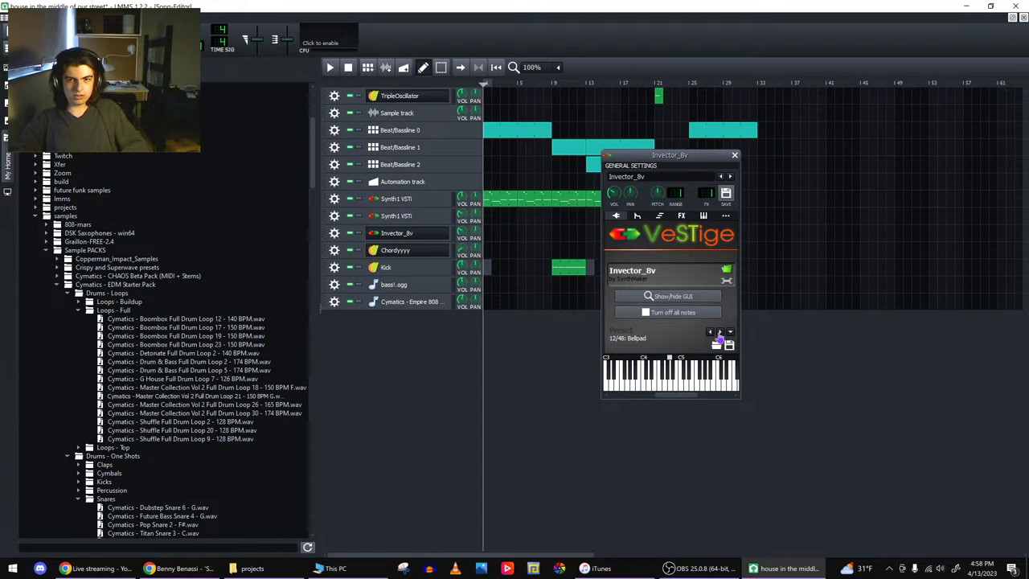
pyautogui.click(730, 333)
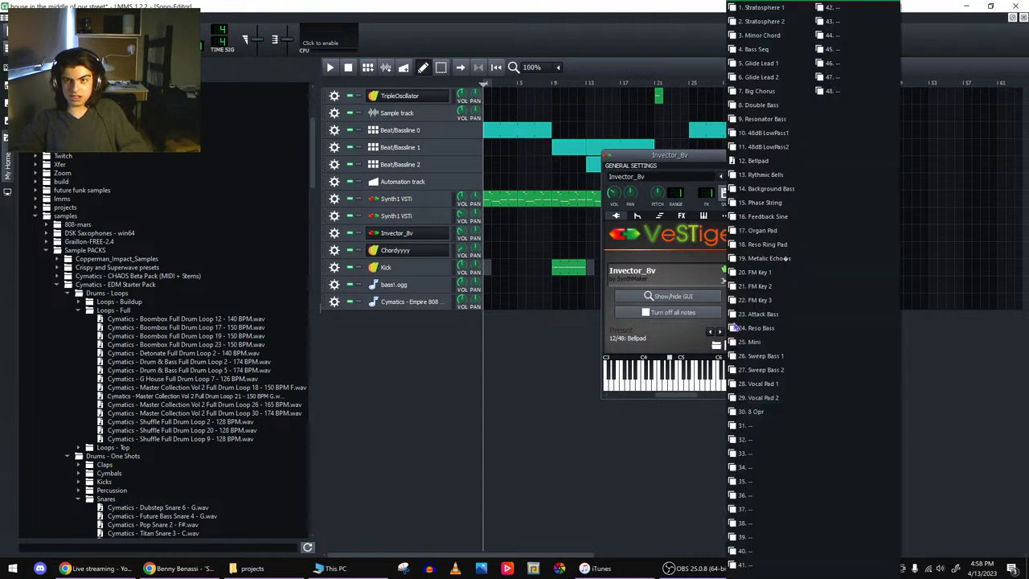
pyautogui.click(752, 53)
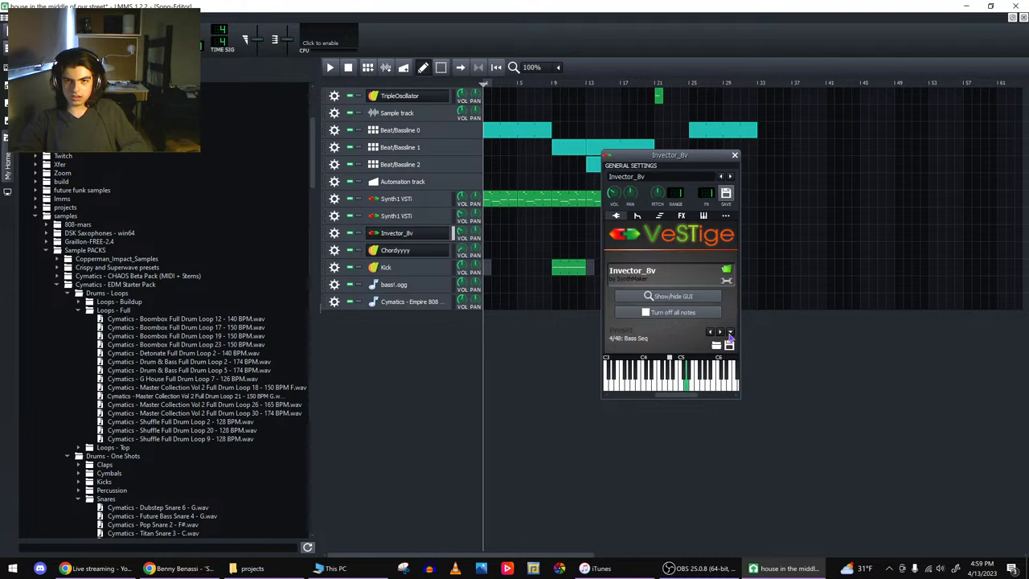
# - Load the Mini preset in Invector_8v and play the drop from bar 21
pyautogui.click(730, 331)
pyautogui.click(733, 342)
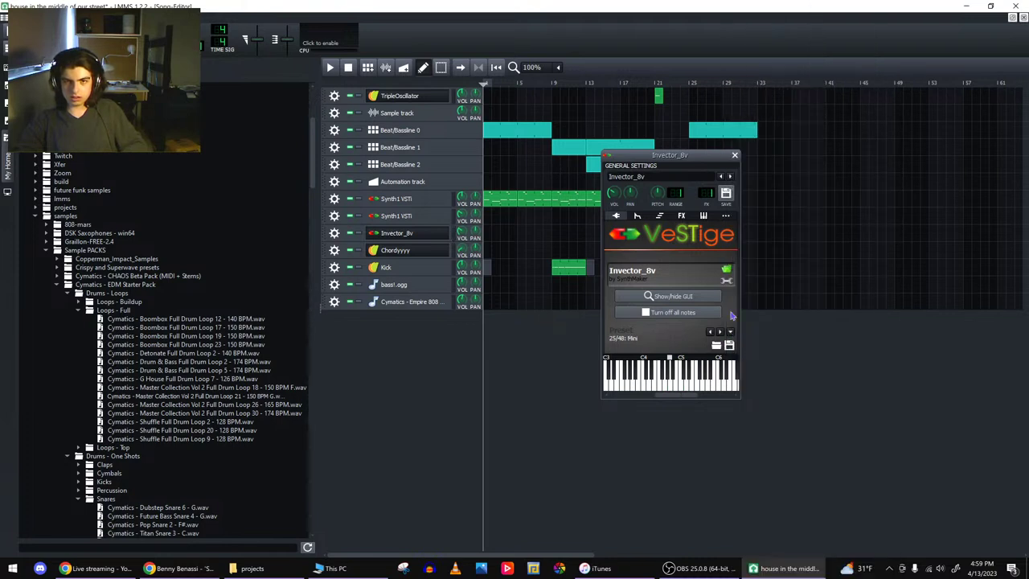
pyautogui.click(657, 84)
pyautogui.press('space')
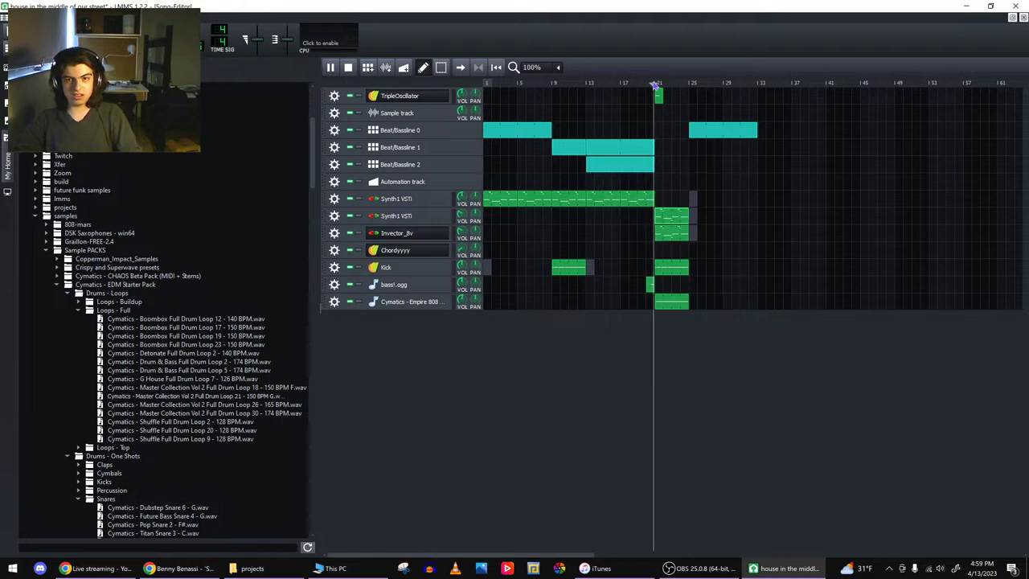
pyautogui.press('space')
# - Set the Invector_8v track's base note to A3, test a key and play the drop from bar 21
pyautogui.click(376, 235)
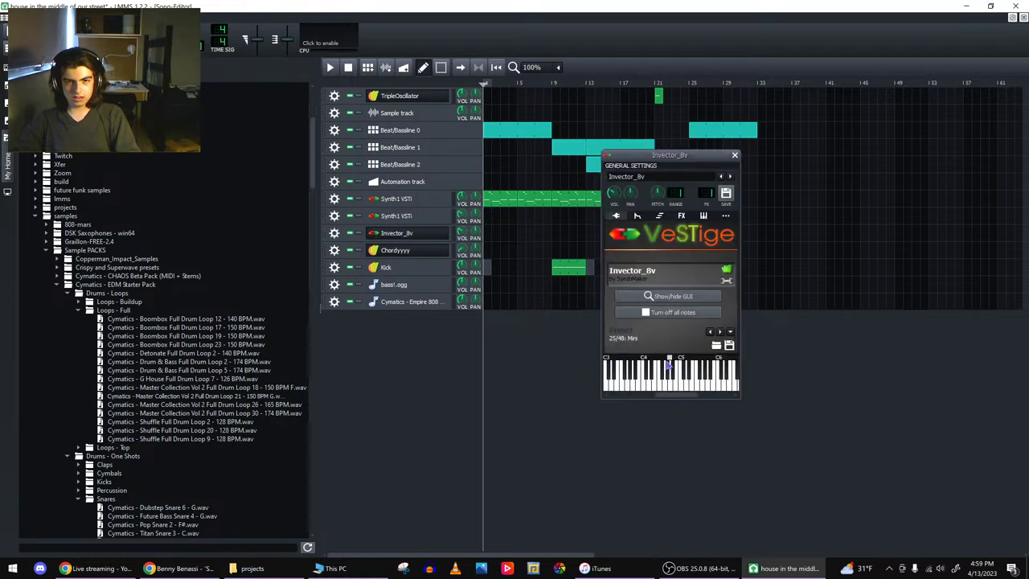
pyautogui.click(656, 369)
pyautogui.click(635, 366)
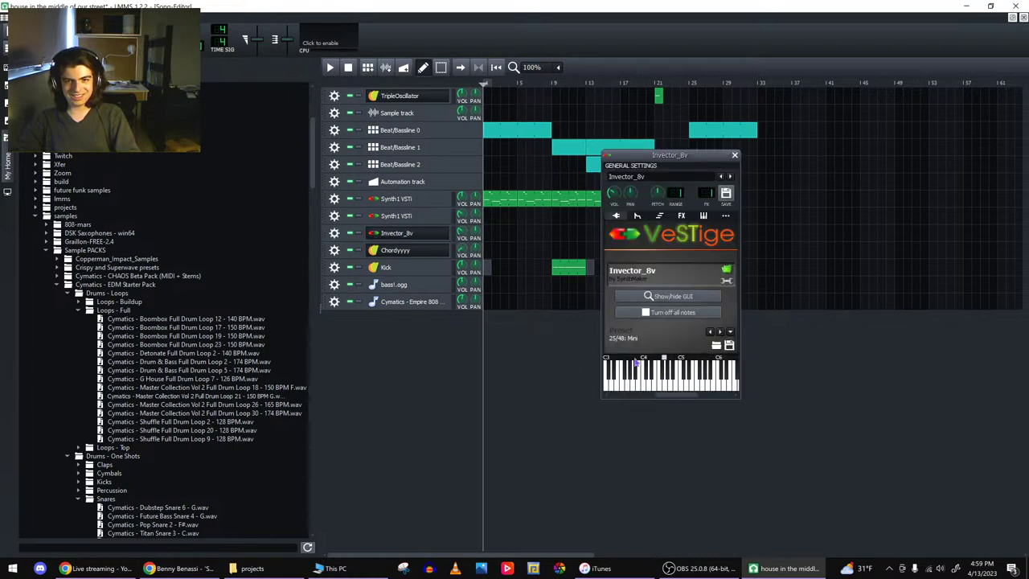
pyautogui.click(669, 383)
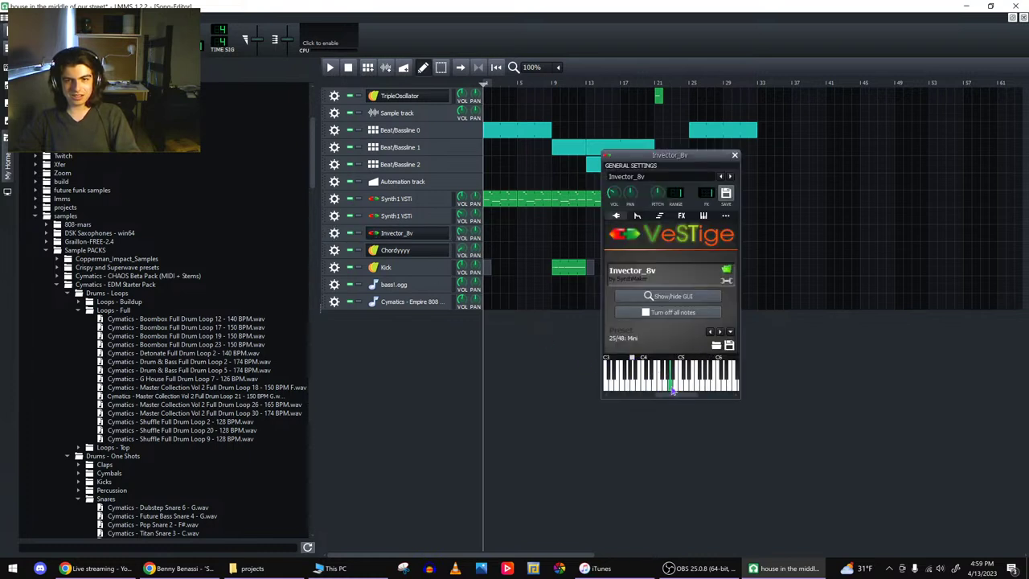
pyautogui.click(661, 86)
pyautogui.press('space')
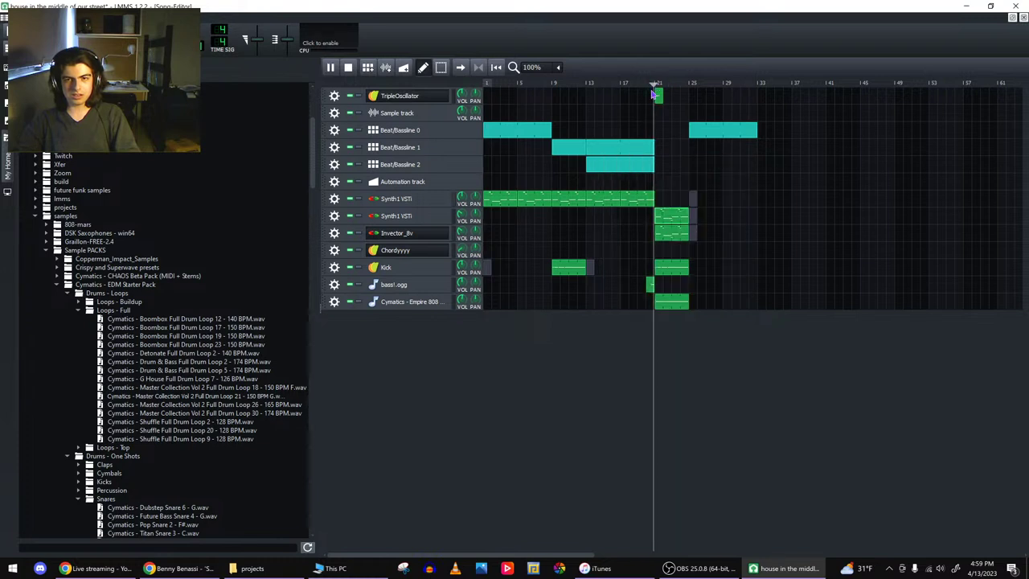
# - Set the Invector_8v track's base note to A2 and replay the drop from bar 21
pyautogui.click(414, 235)
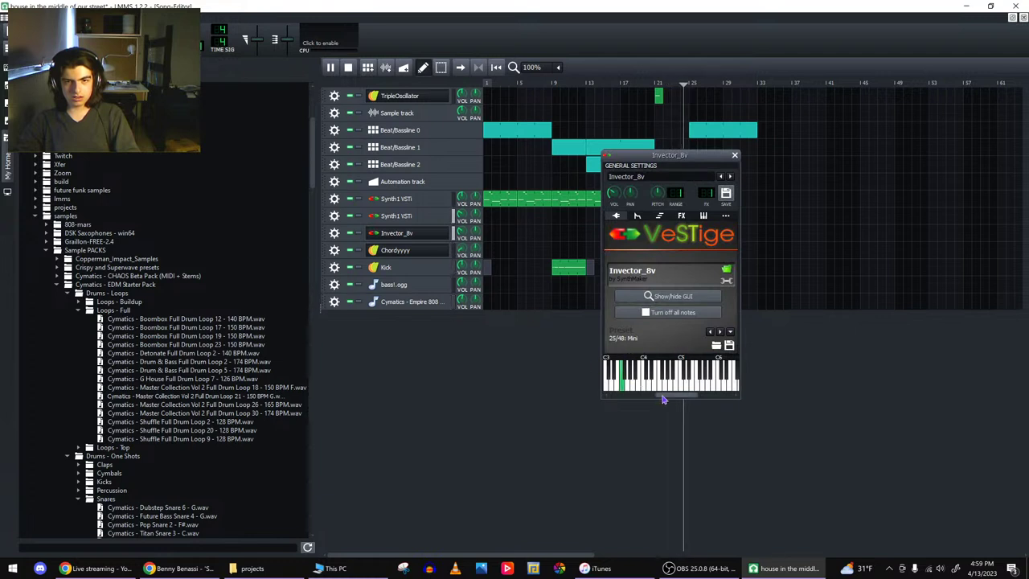
pyautogui.scroll(2, 666, 395)
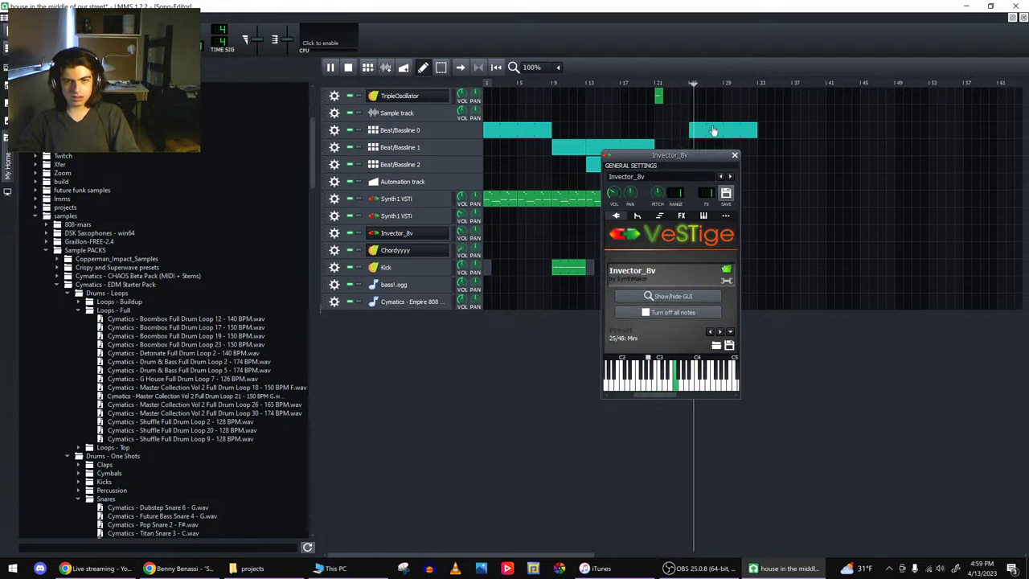
pyautogui.click(653, 83)
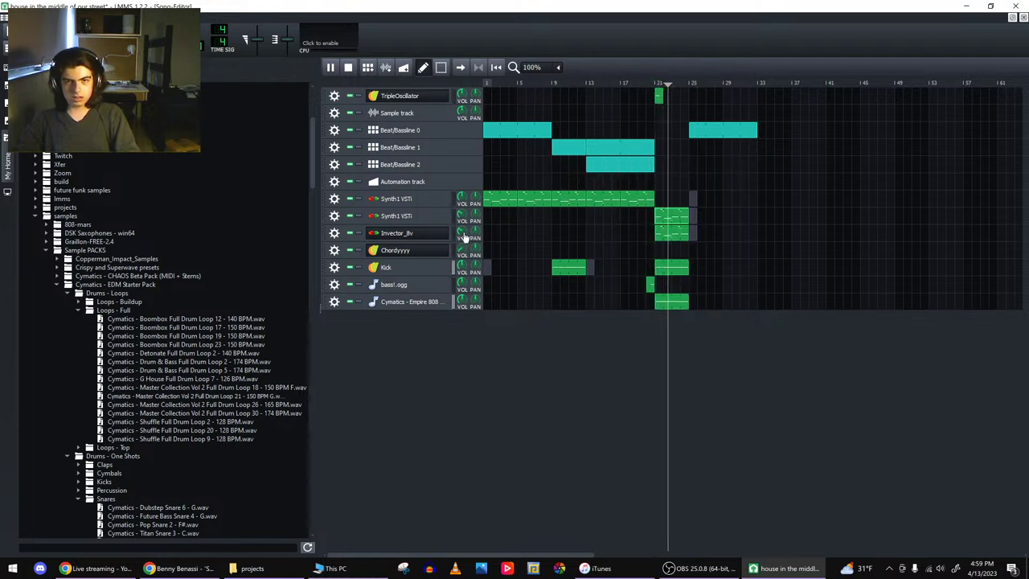
# - Try E2 as the Invector_8v track's base note, replaying the drop from bar 21 and stopping playback
pyautogui.click(412, 232)
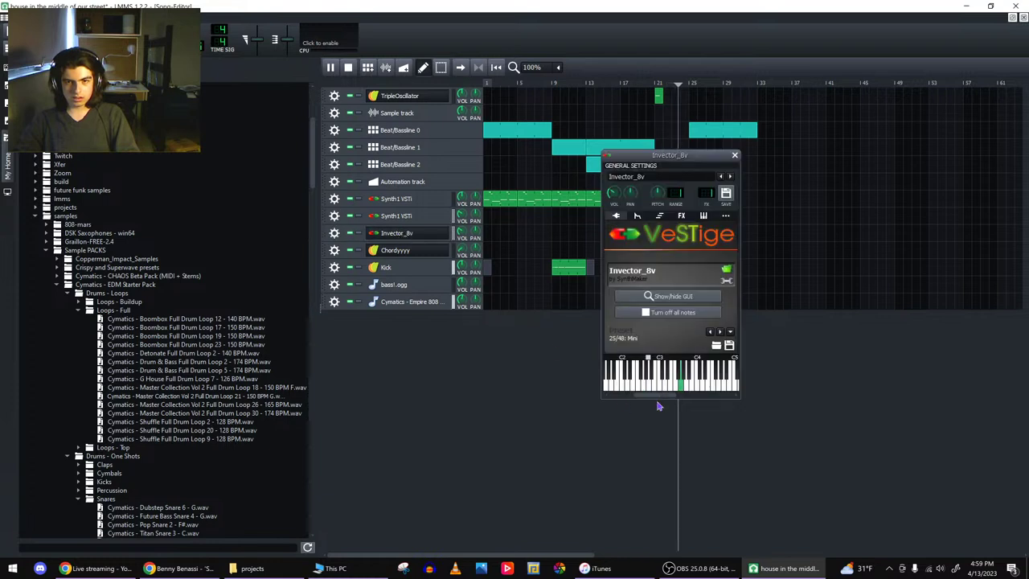
pyautogui.moveTo(650, 359); pyautogui.dragTo(633, 360)
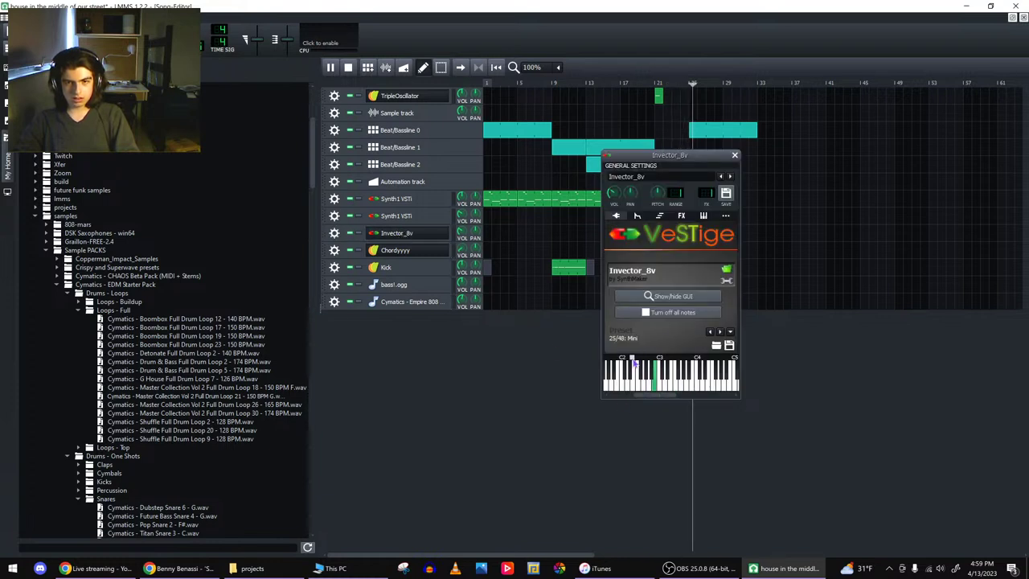
pyautogui.click(657, 94)
pyautogui.click(657, 83)
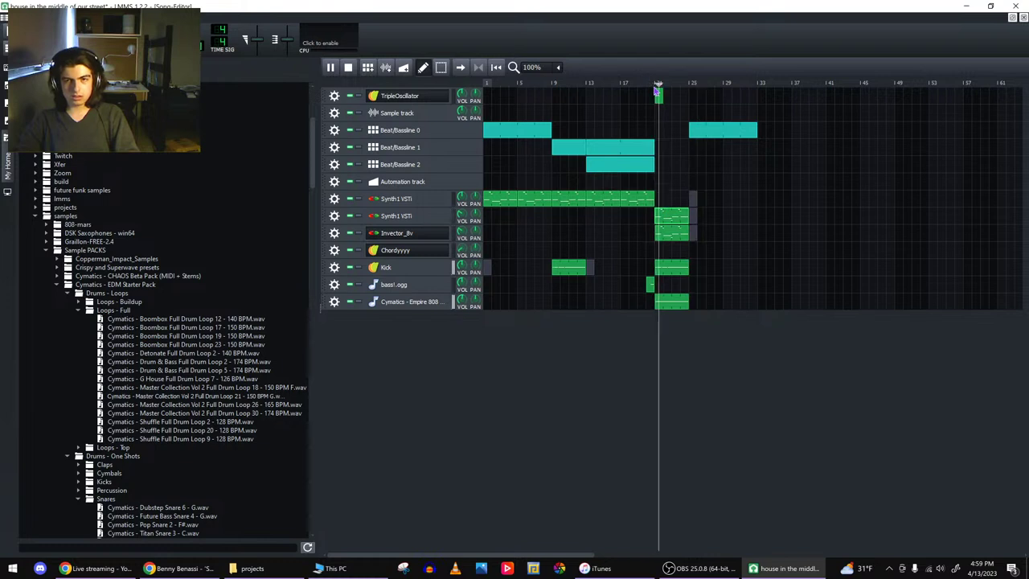
pyautogui.press('space')
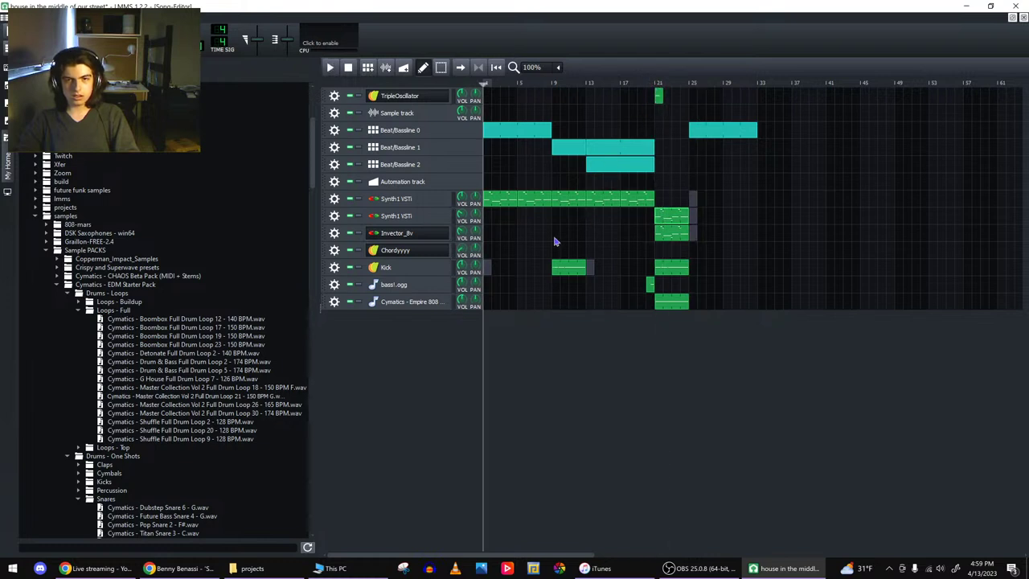
# - Check the second Synth1 track's instrument window, and set the Invector_8v track's base note to A2
pyautogui.click(431, 221)
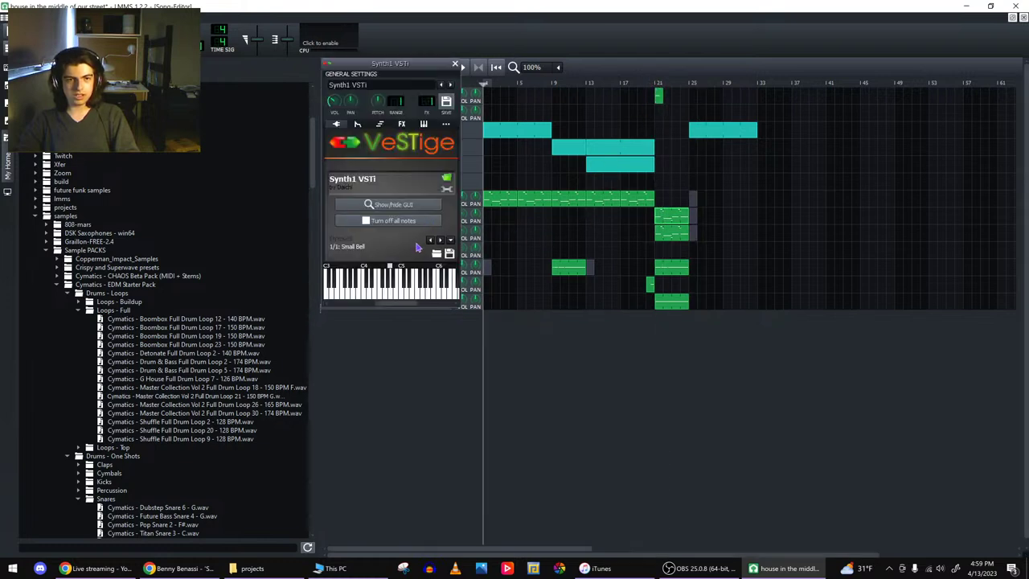
pyautogui.click(455, 63)
pyautogui.click(396, 234)
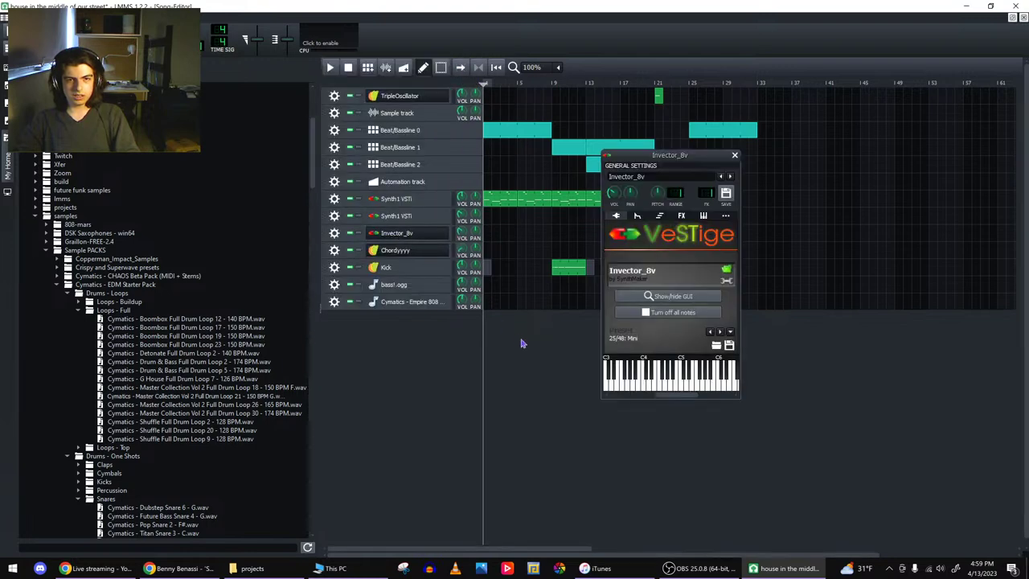
pyautogui.moveTo(663, 396)
pyautogui.mouseDown()
pyautogui.moveTo(639, 394)
pyautogui.moveTo(651, 363)
pyautogui.mouseUp()
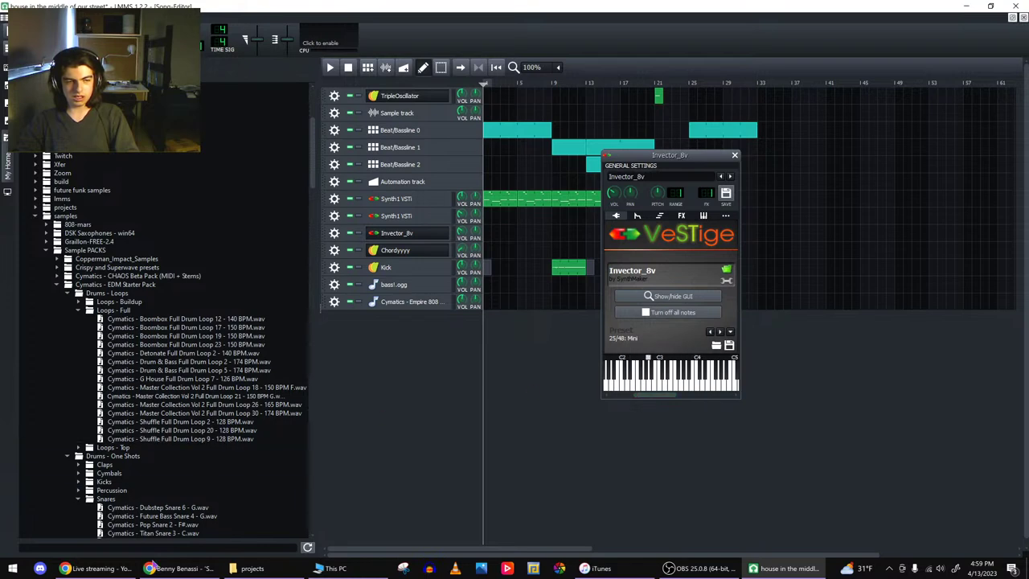
# - Switch to the browser and read the latest chat messages on the YouTube livestream page
pyautogui.click(95, 569)
pyautogui.moveTo(941, 375); pyautogui.dragTo(957, 391)
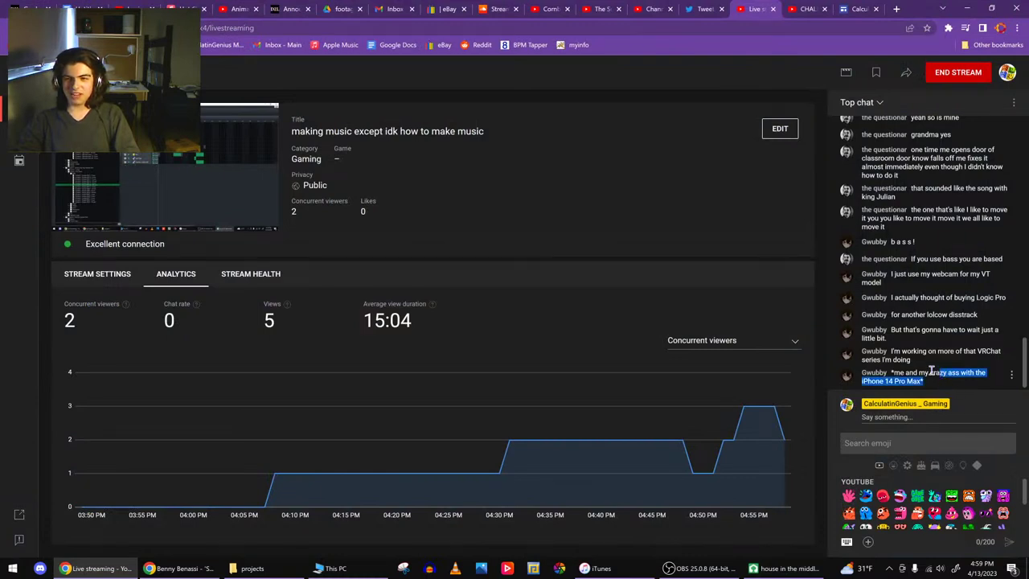
pyautogui.click(929, 370)
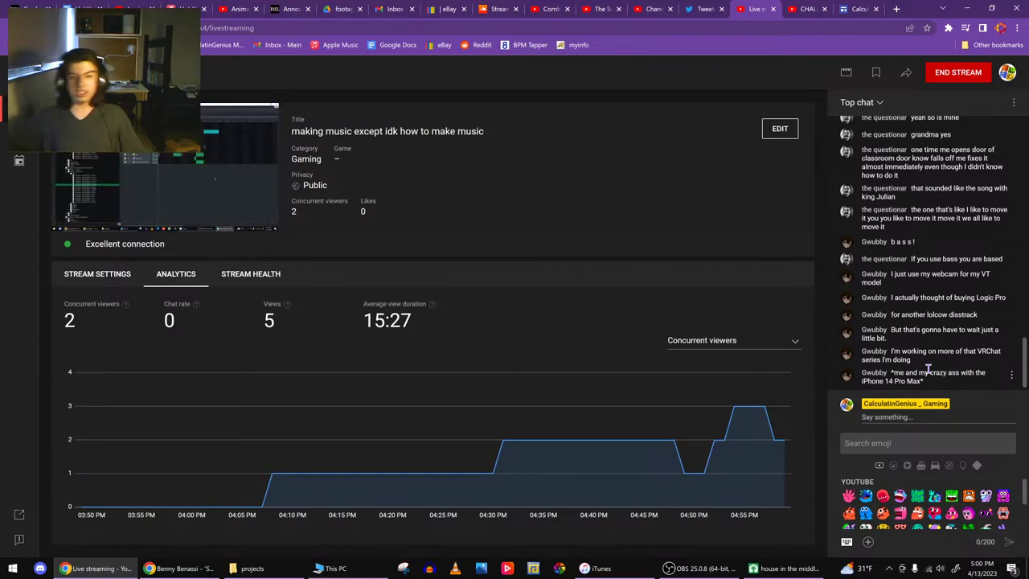
# - Switch back to LMMS, place the playhead at bar 21 and assign the Invector_8v track to FX channel 0
pyautogui.click(783, 568)
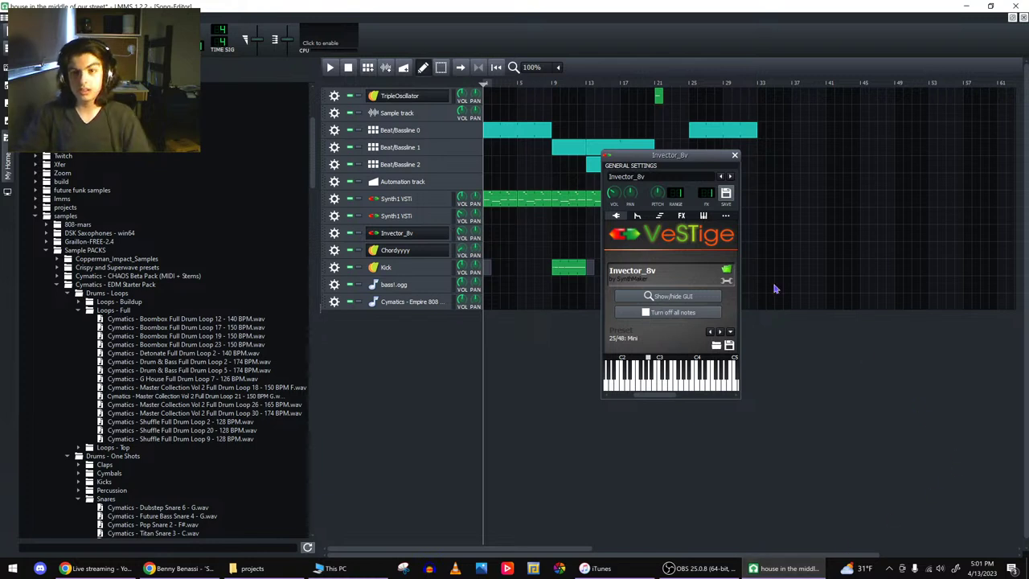
pyautogui.click(655, 84)
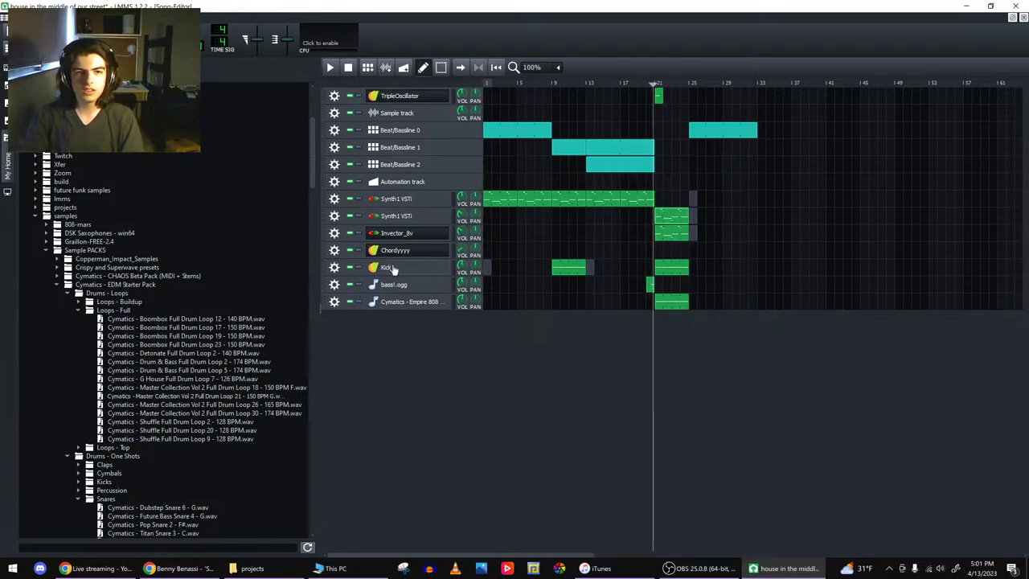
pyautogui.click(402, 234)
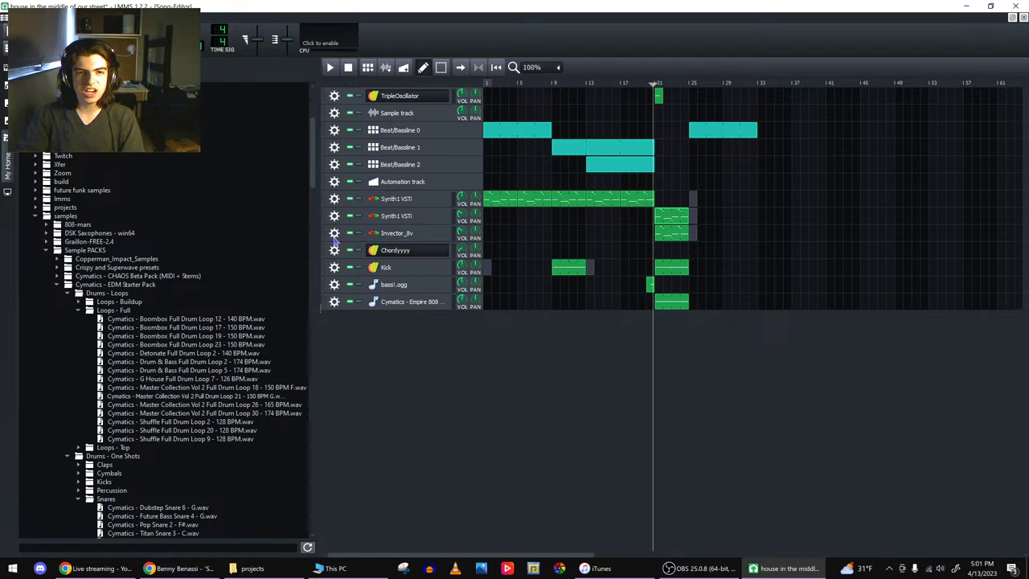
pyautogui.click(335, 234)
pyautogui.click(598, 265)
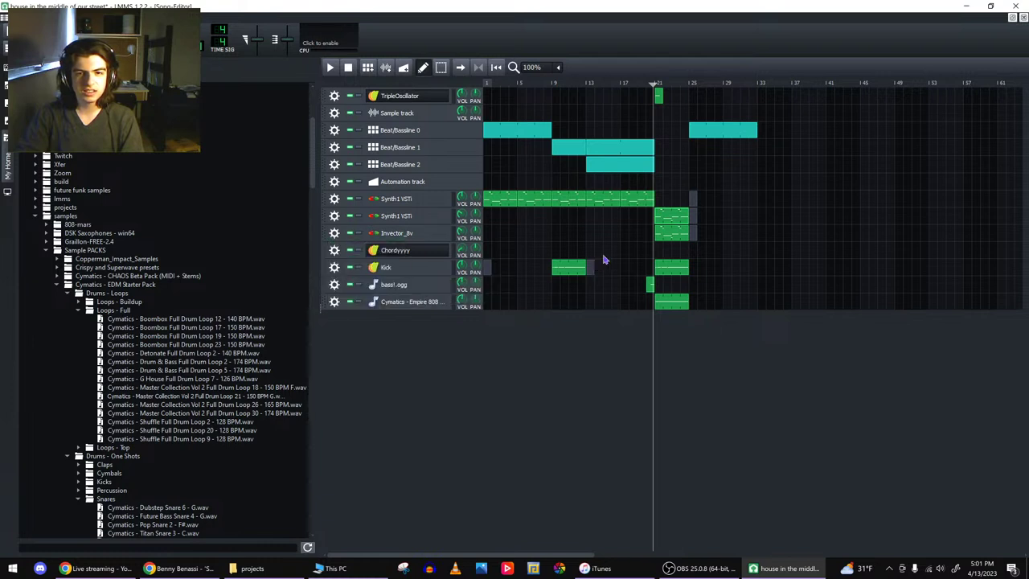
# - Extend the Beat/Bassline 1 block to bar 25 and play the drop from bar 21
pyautogui.press('space')
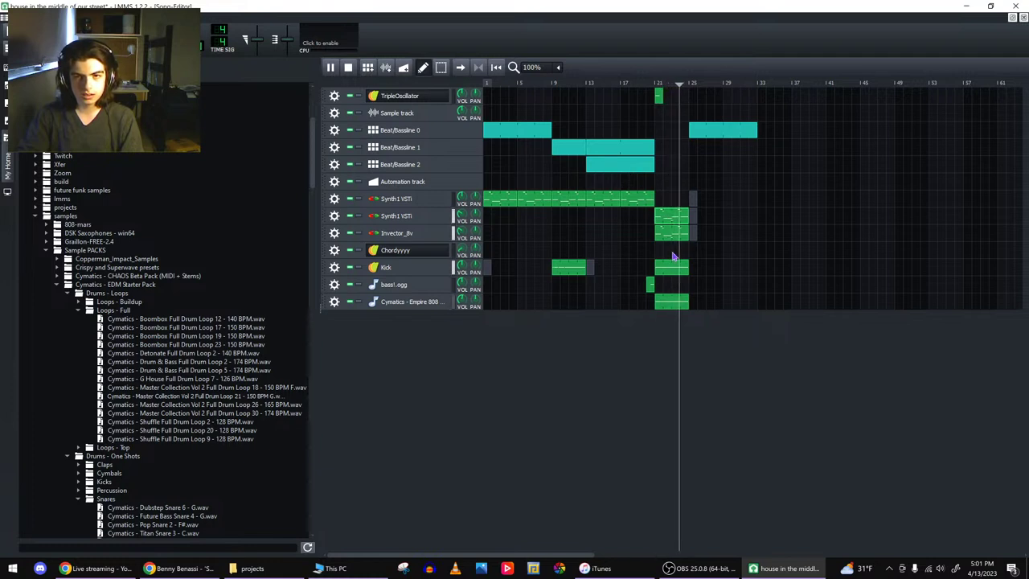
pyautogui.moveTo(652, 150); pyautogui.dragTo(684, 150)
pyautogui.press('space')
pyautogui.click(655, 82)
pyautogui.press('space')
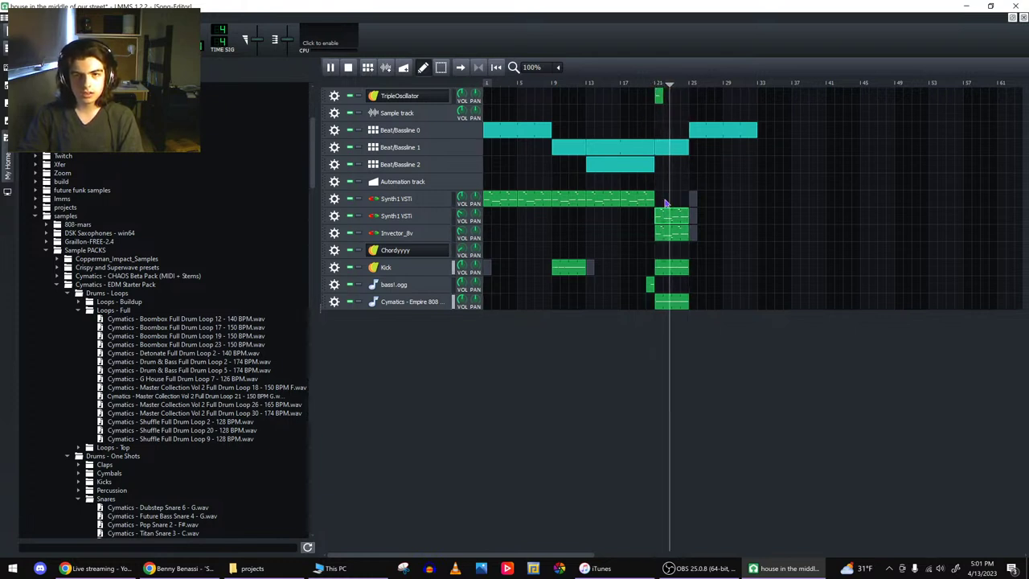
# - Load the Attack Bass preset in the Invector_8v track and close its instrument window
pyautogui.click(426, 234)
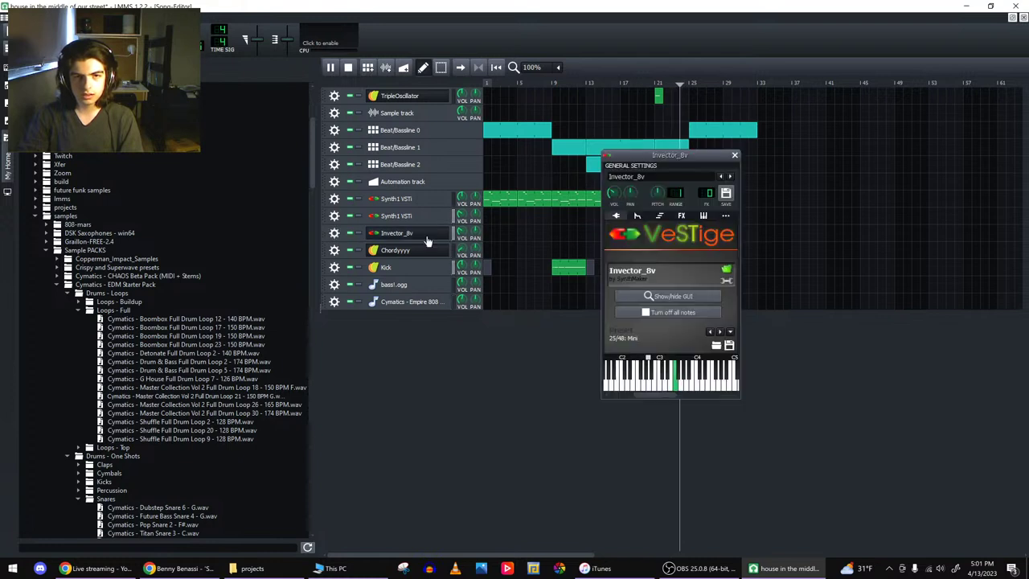
pyautogui.click(729, 332)
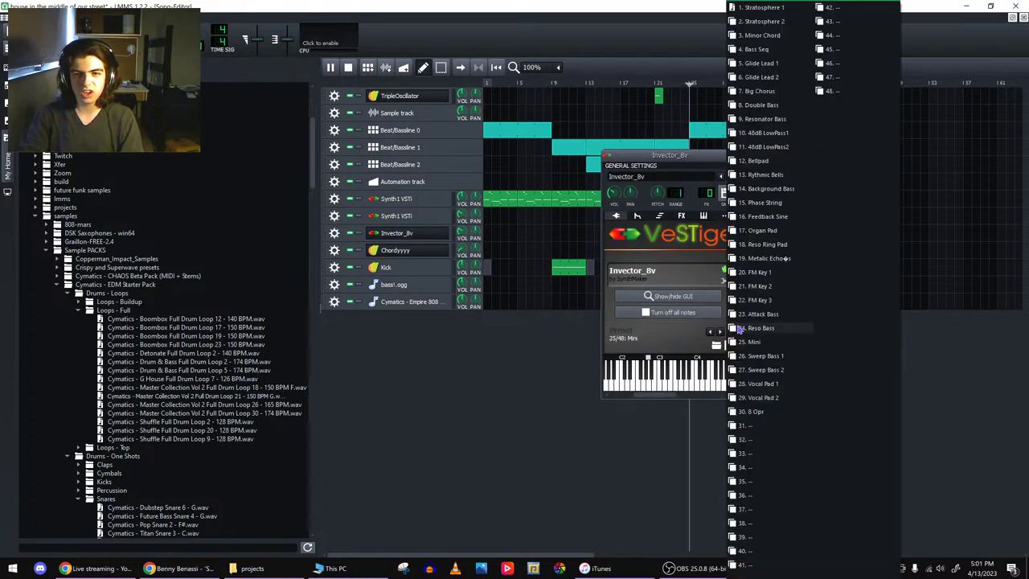
pyautogui.click(748, 316)
pyautogui.click(720, 154)
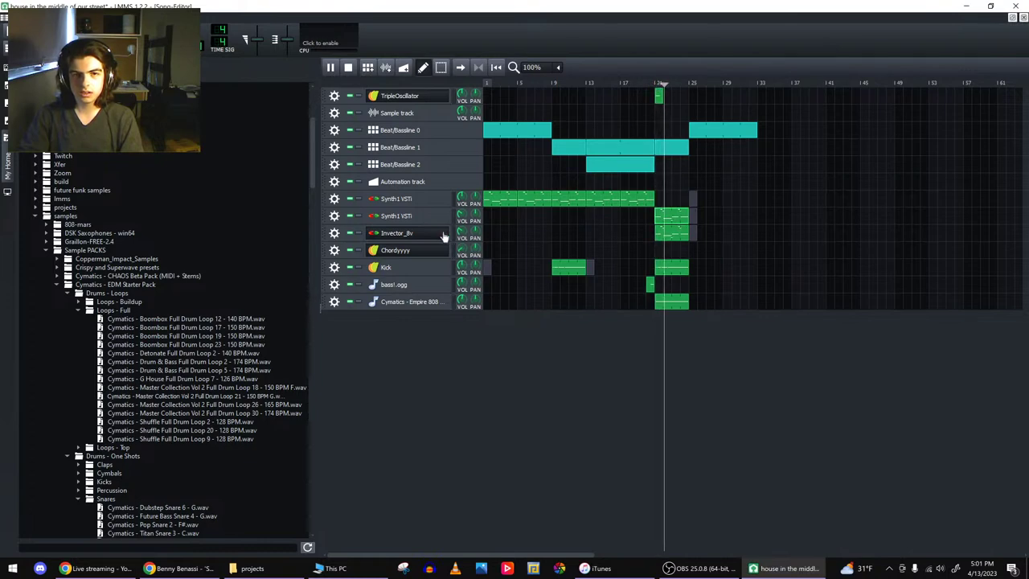
# - Look over the Invector_8v pattern's notes in the Piano Roll, stop playback and return to the Song Editor
pyautogui.doubleClick(666, 235)
pyautogui.press('space')
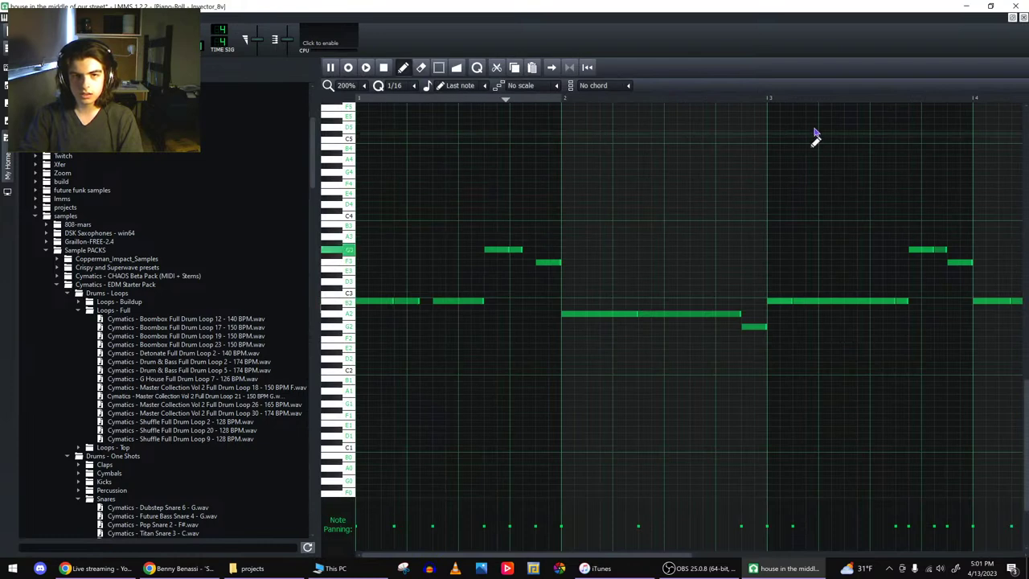
pyautogui.press('F5')
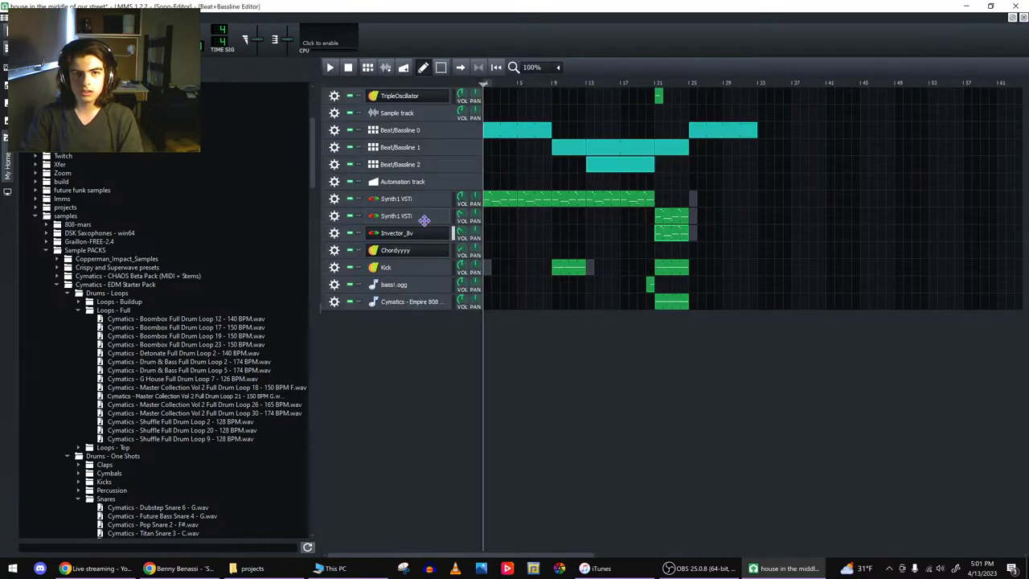
# - Add a second OTT_x64 effect to the Invector_8v track's effects chain
pyautogui.click(426, 223)
pyautogui.click(735, 154)
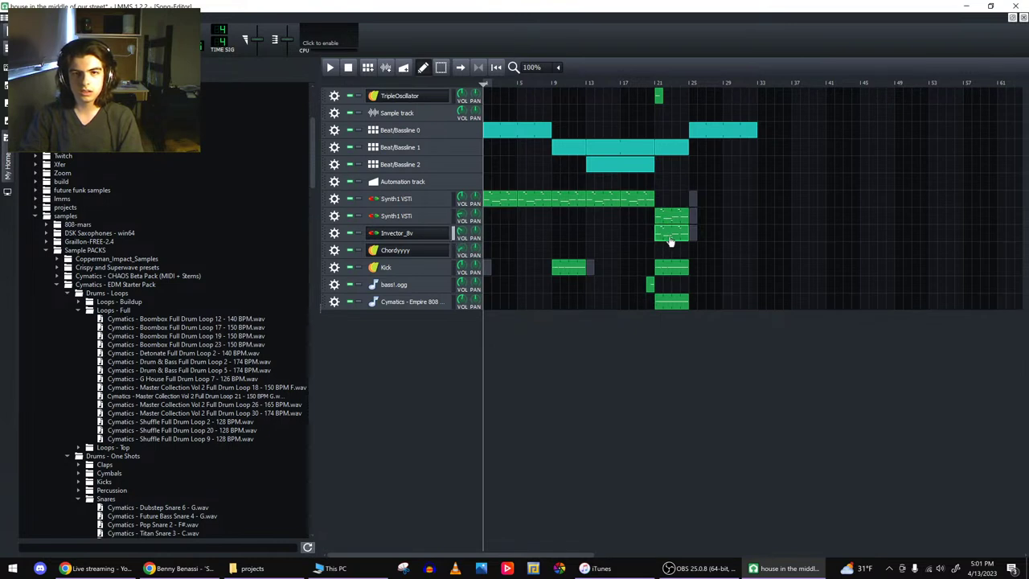
pyautogui.click(386, 232)
pyautogui.click(680, 217)
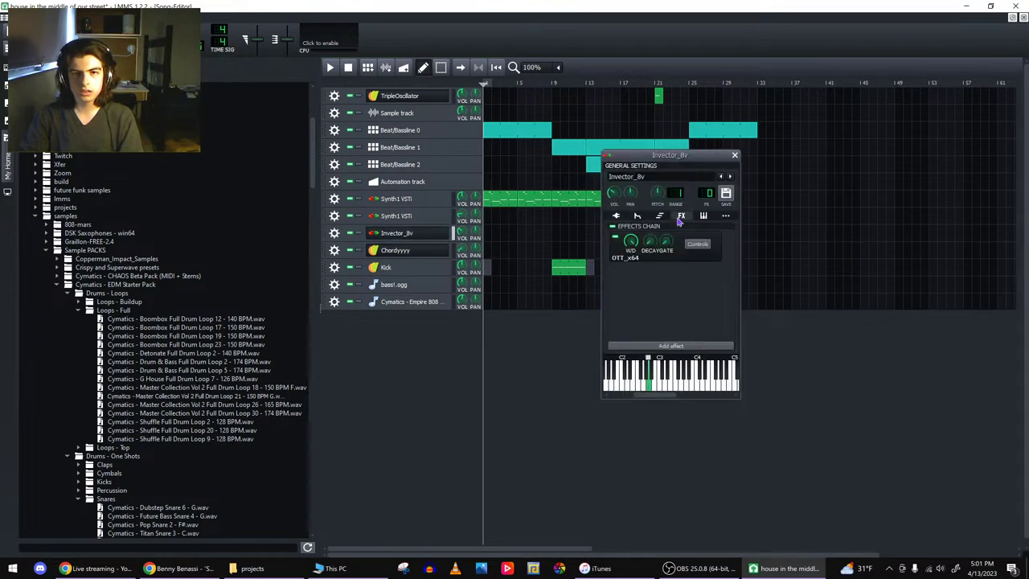
pyautogui.click(671, 346)
pyautogui.write('ott')
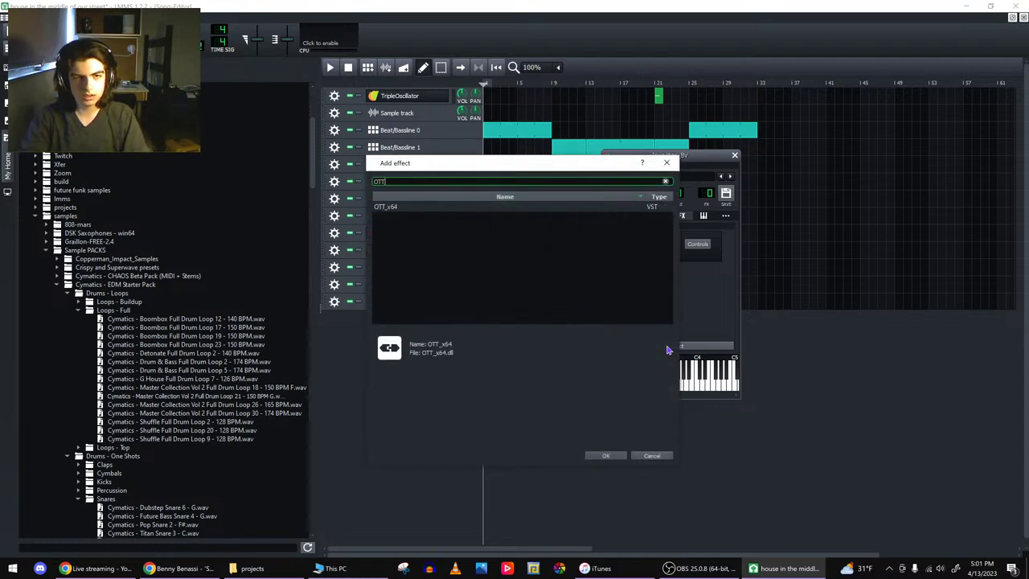
pyautogui.press('Return')
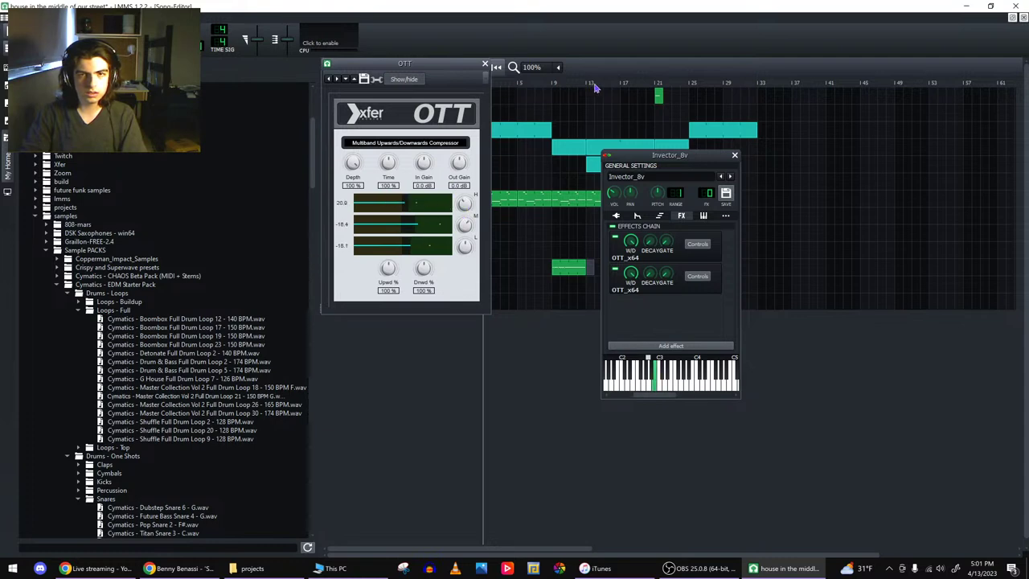
# - Play the drop from bar 21 to hear the added compression and stop playback
pyautogui.click(631, 88)
pyautogui.click(655, 85)
pyautogui.press('space')
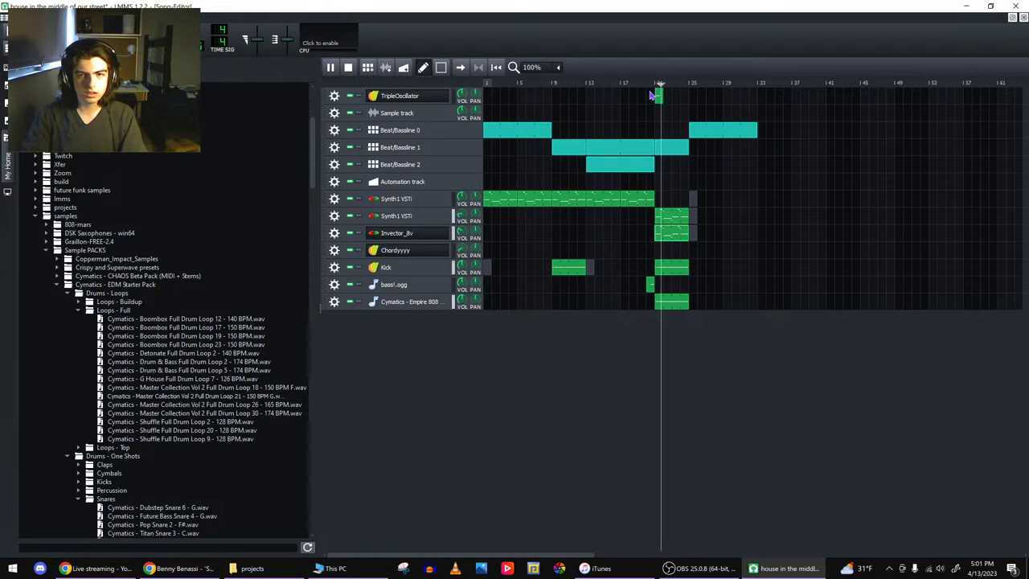
pyautogui.click(348, 69)
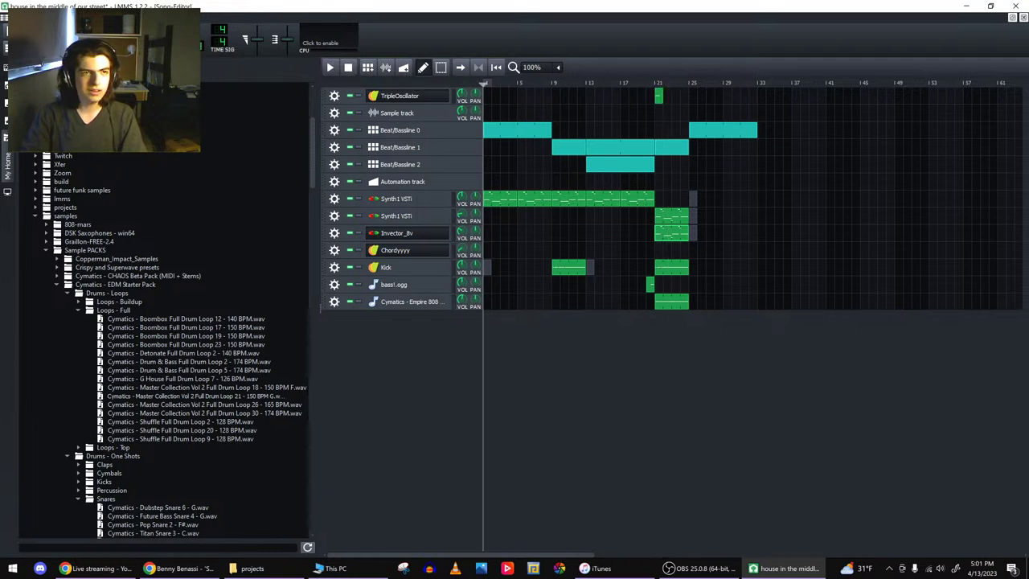
# - Save the current project and open the recent project dope, dismissing its loading error report
pyautogui.hotkey('ctrl', 's')
pyautogui.hotkey('alt', 'f')
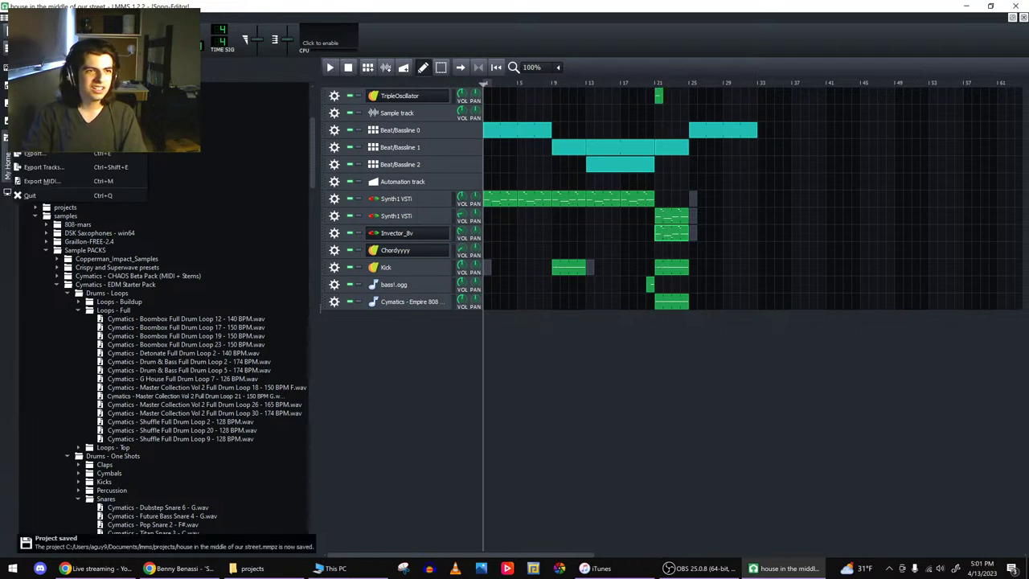
pyautogui.moveTo(97, 70)
pyautogui.click(240, 87)
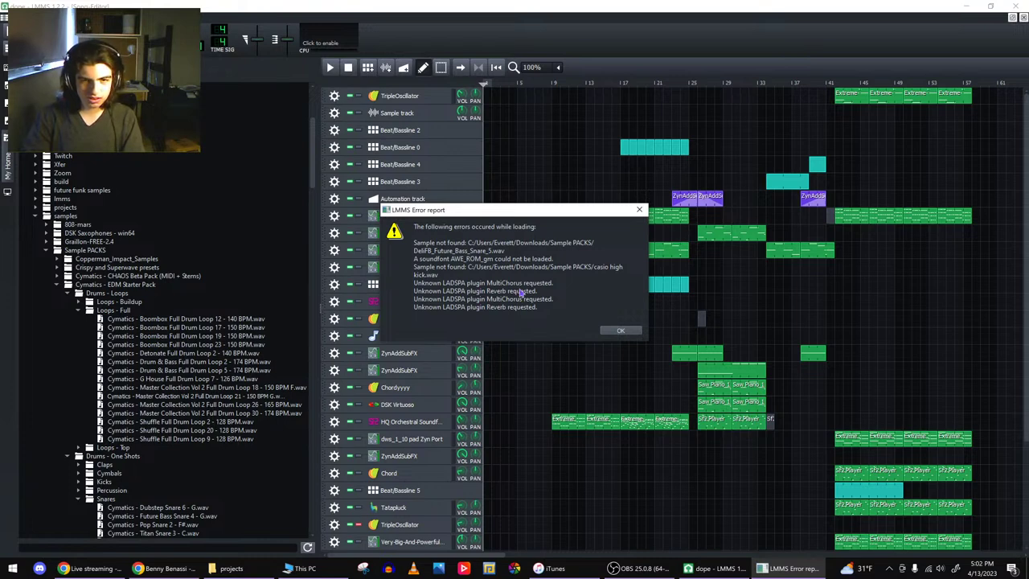
pyautogui.click(619, 331)
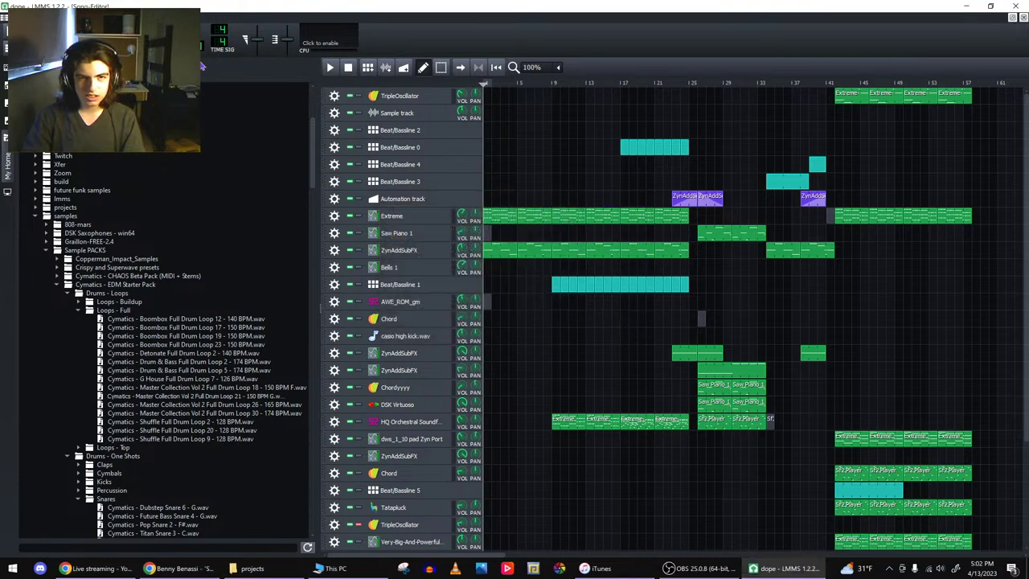
# - Save the dope project, check the livestream page in Chrome and return to LMMS
pyautogui.hotkey('ctrl', 's')
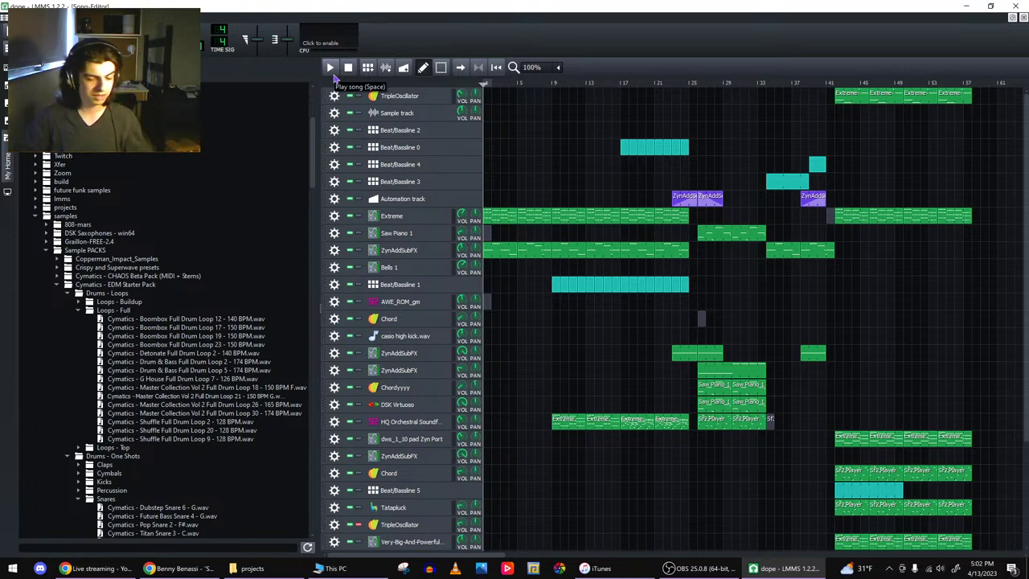
pyautogui.click(93, 568)
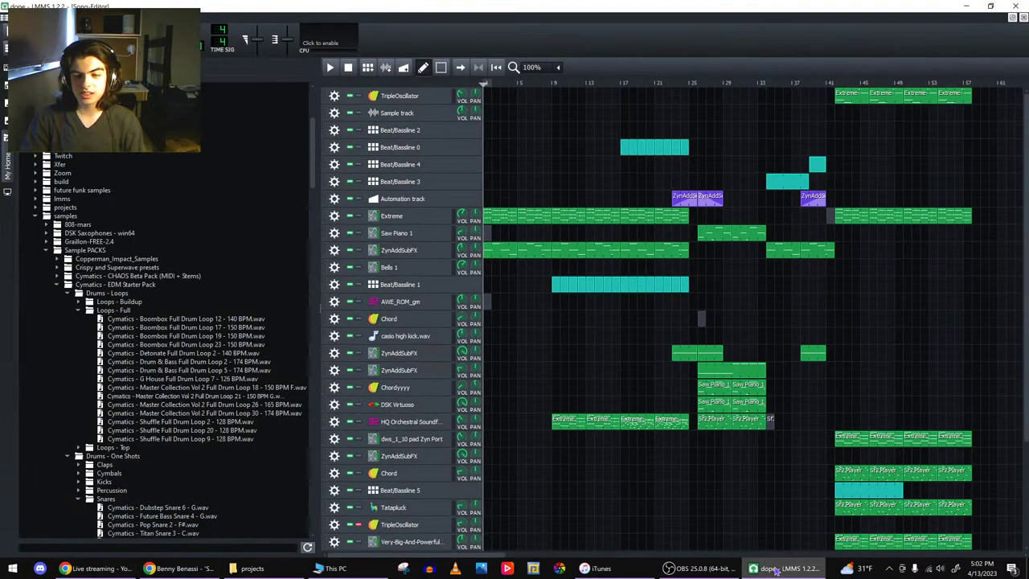
pyautogui.click(776, 569)
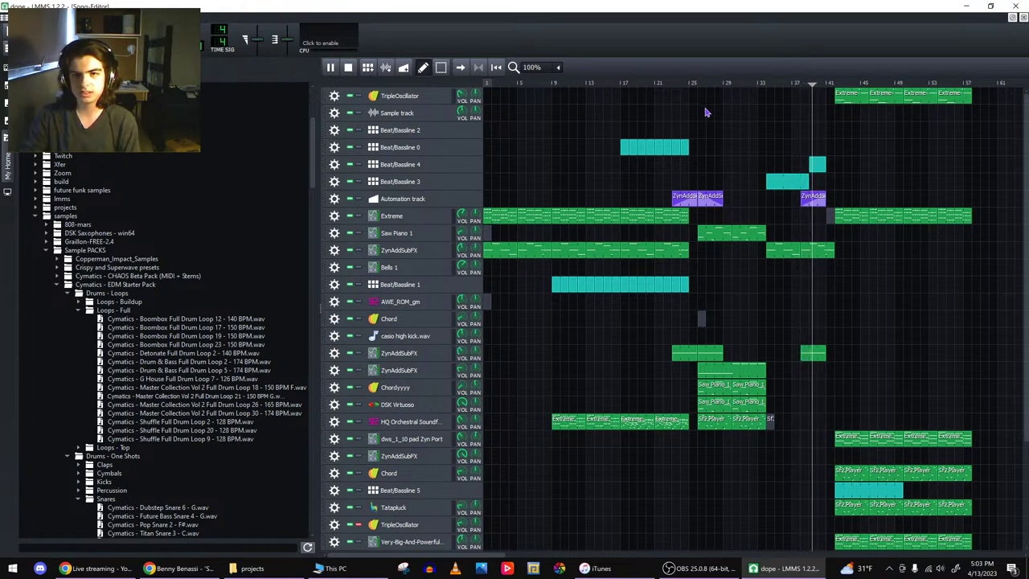
# - Paste copies of the Automation track's block and the matching ZynAddSubFX pattern at bar 41, directly after their last ones
pyautogui.rightClick(711, 204)
pyautogui.click(749, 269)
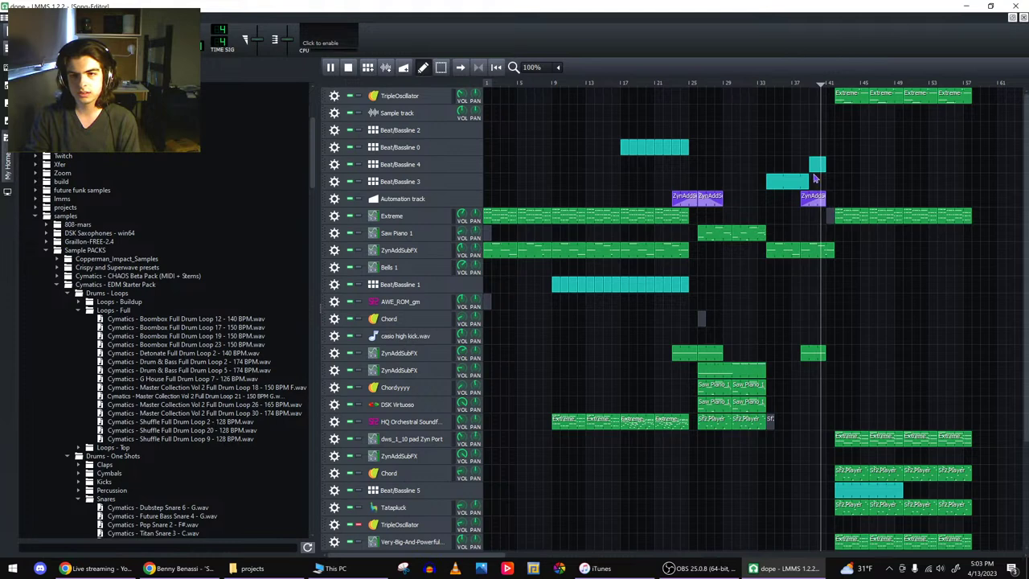
pyautogui.rightClick(832, 197)
pyautogui.click(852, 261)
pyautogui.rightClick(818, 356)
pyautogui.click(827, 362)
pyautogui.rightClick(830, 361)
pyautogui.click(838, 421)
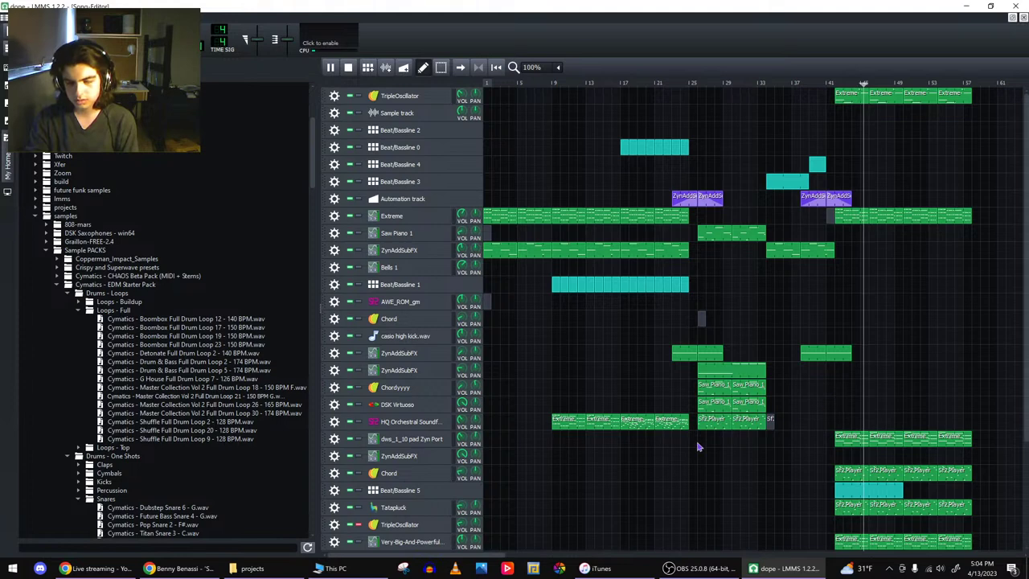
# - Follow the playing song through its final section and the lower tracks, and stop playback
pyautogui.moveTo(472, 554); pyautogui.dragTo(713, 553)
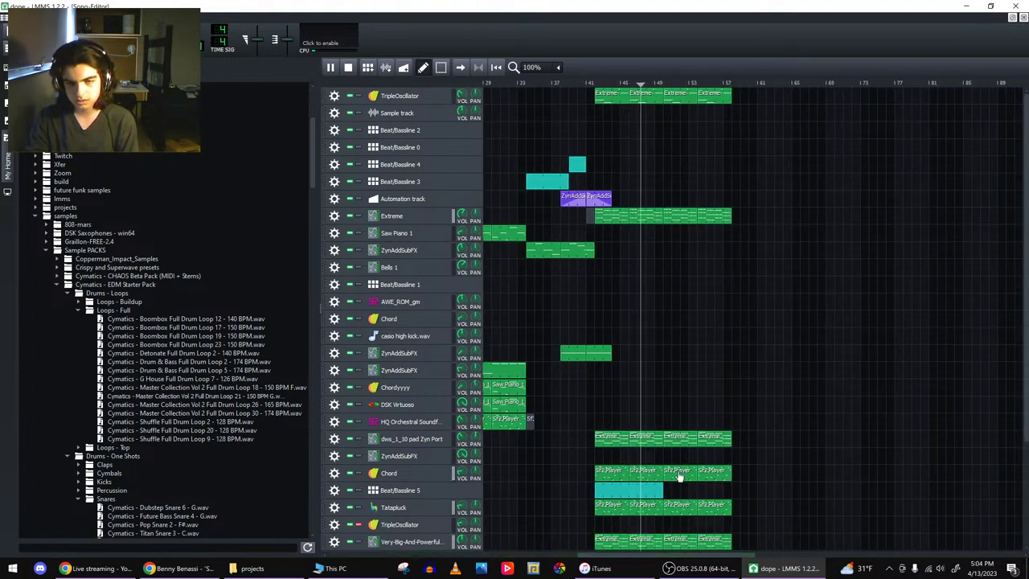
pyautogui.scroll(-3, 679, 476)
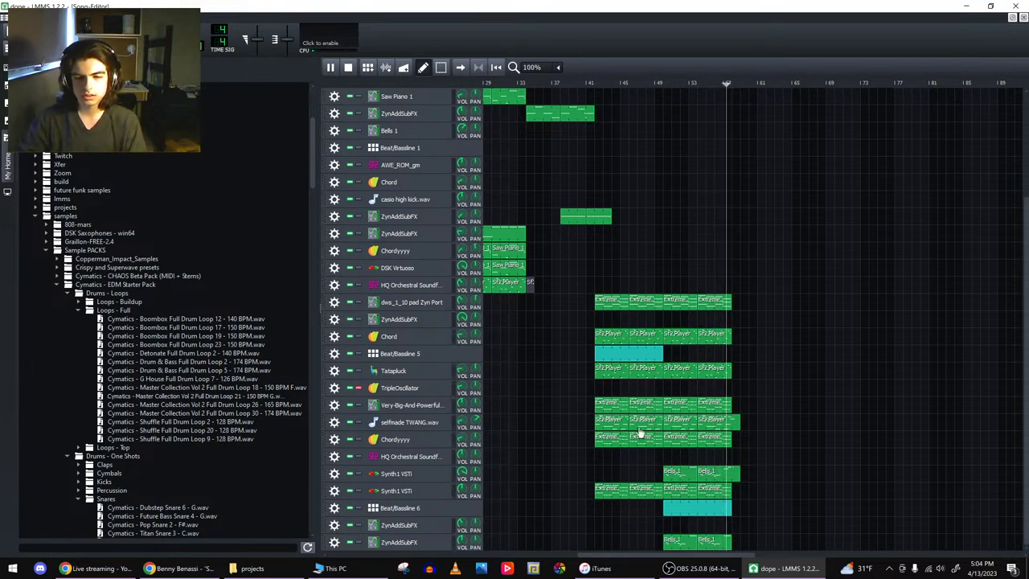
pyautogui.click(348, 68)
# - Check the Benny Benassi video and the livestream page in Chrome, and return to LMMS
pyautogui.click(181, 568)
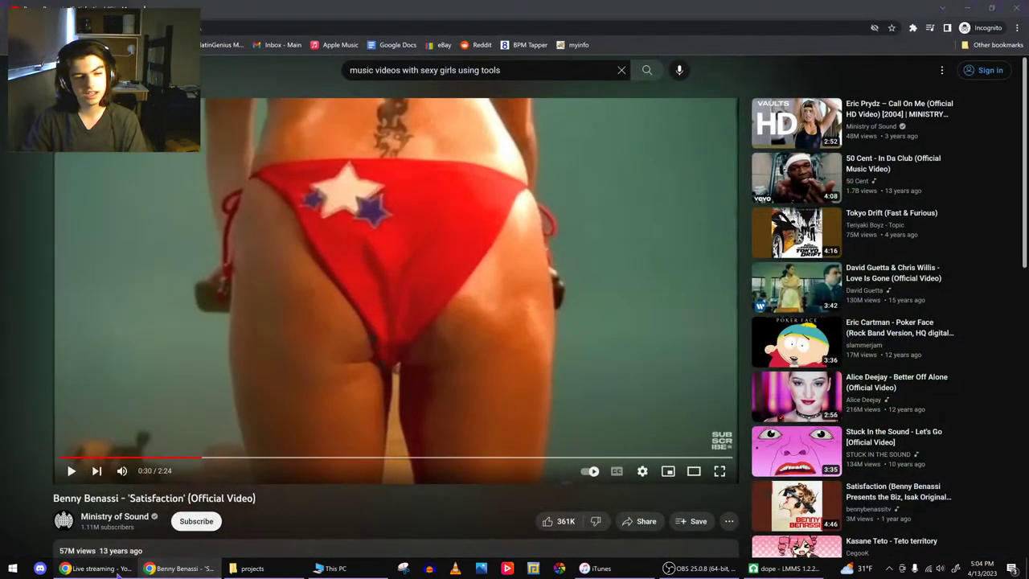
pyautogui.click(93, 569)
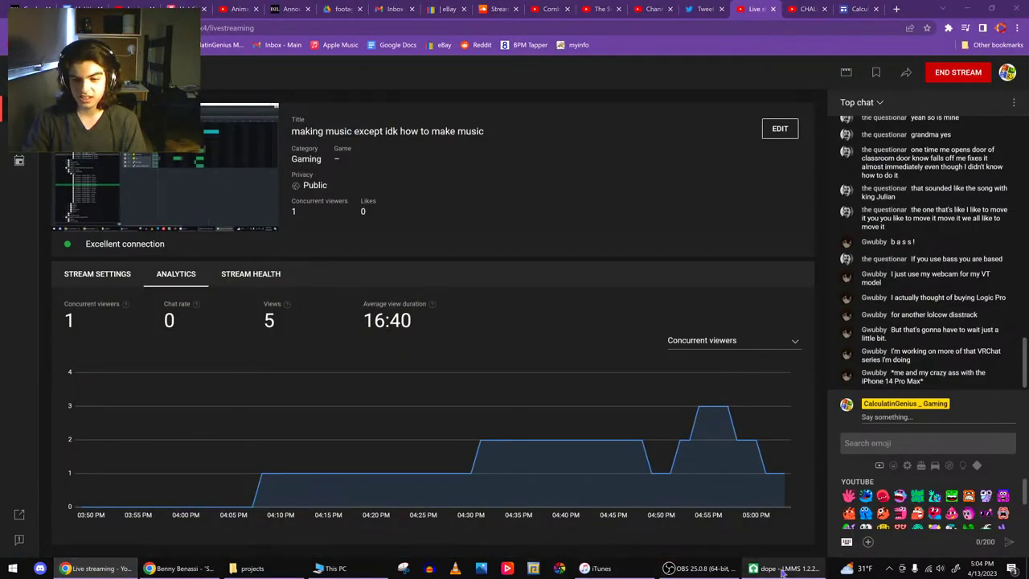
pyautogui.click(775, 569)
# - Examine the Extreme patterns of the Chordyyyy, second Synth1 VSTi and dws_1_10 pad Zyn Port tracks in the Piano Roll
pyautogui.doubleClick(902, 439)
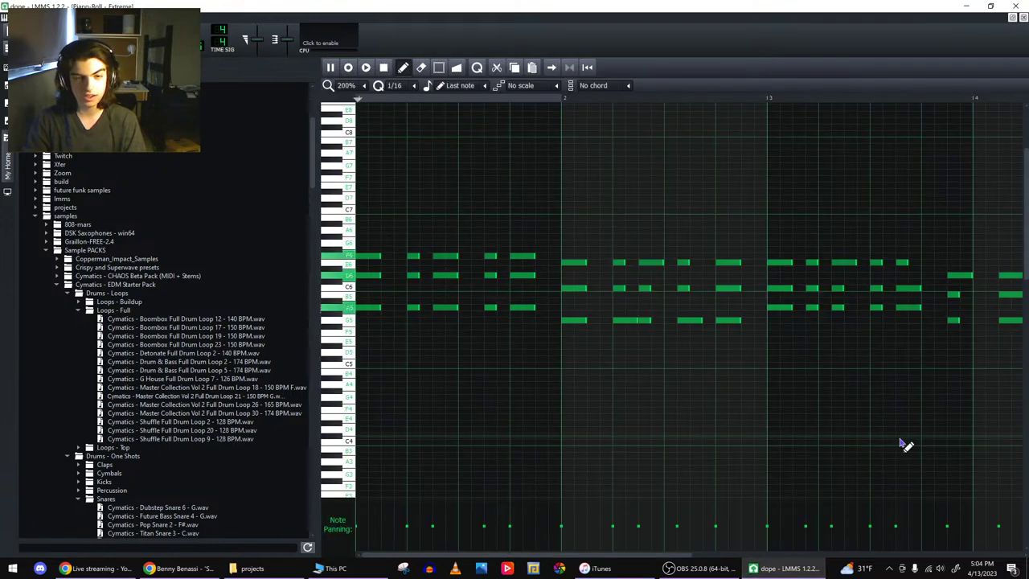
pyautogui.press('space')
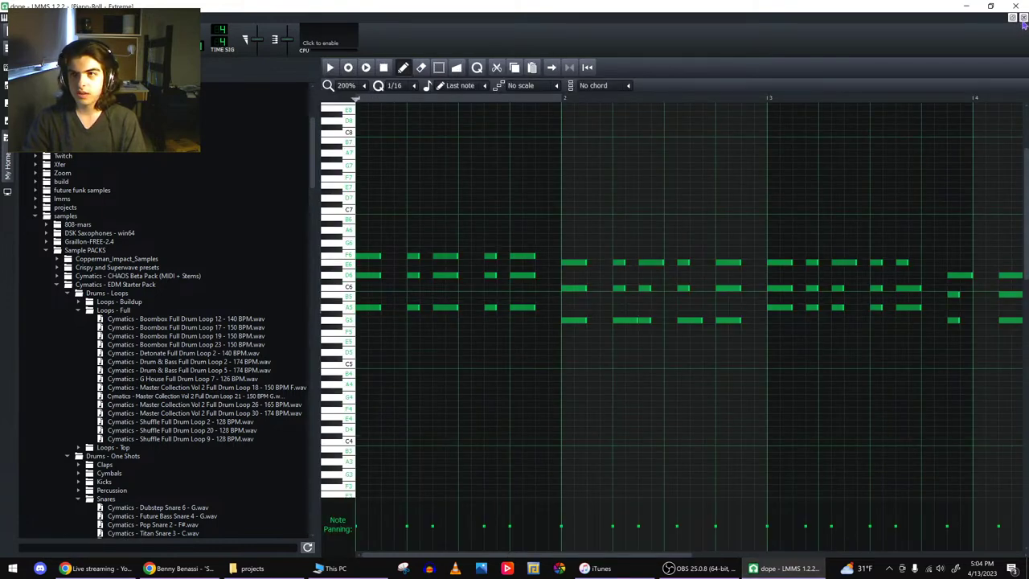
pyautogui.click(1023, 18)
pyautogui.doubleClick(904, 488)
pyautogui.press('space')
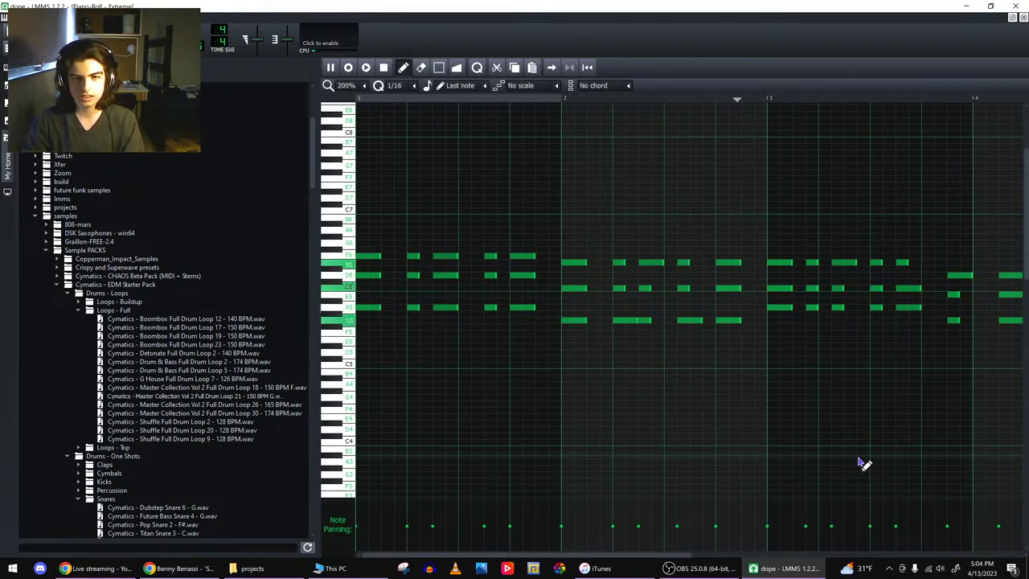
pyautogui.click(1022, 17)
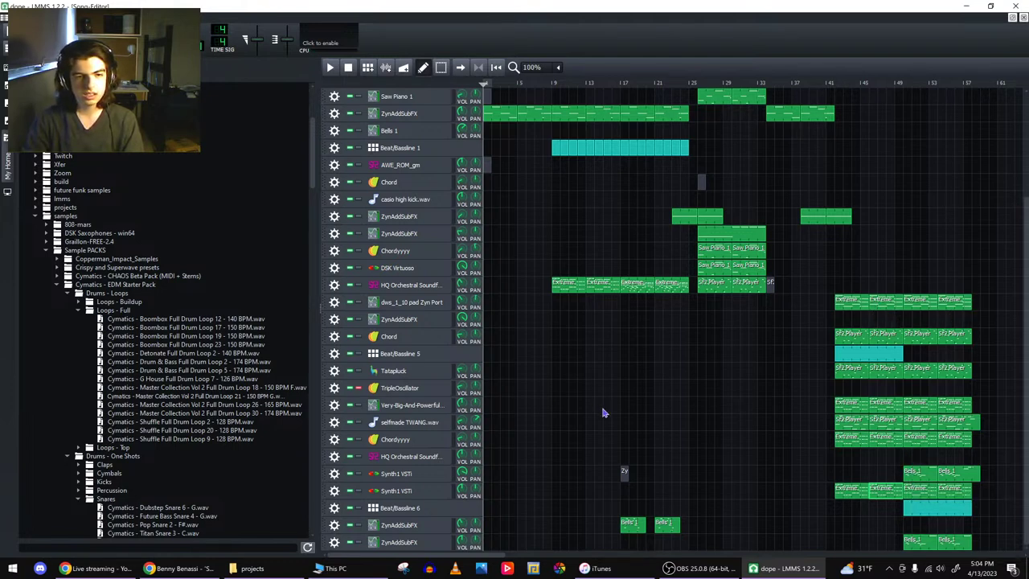
pyautogui.doubleClick(906, 309)
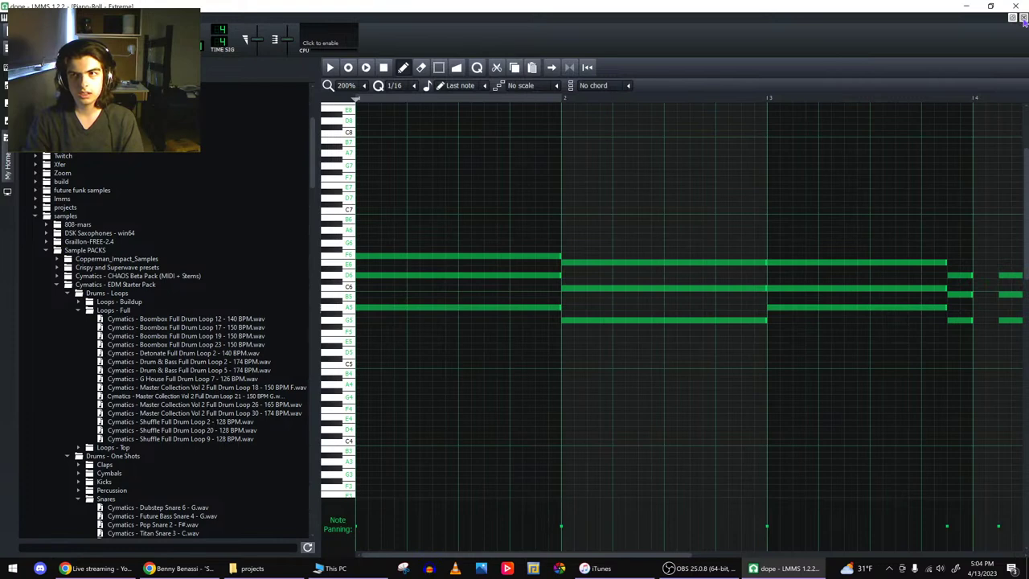
pyautogui.click(1023, 20)
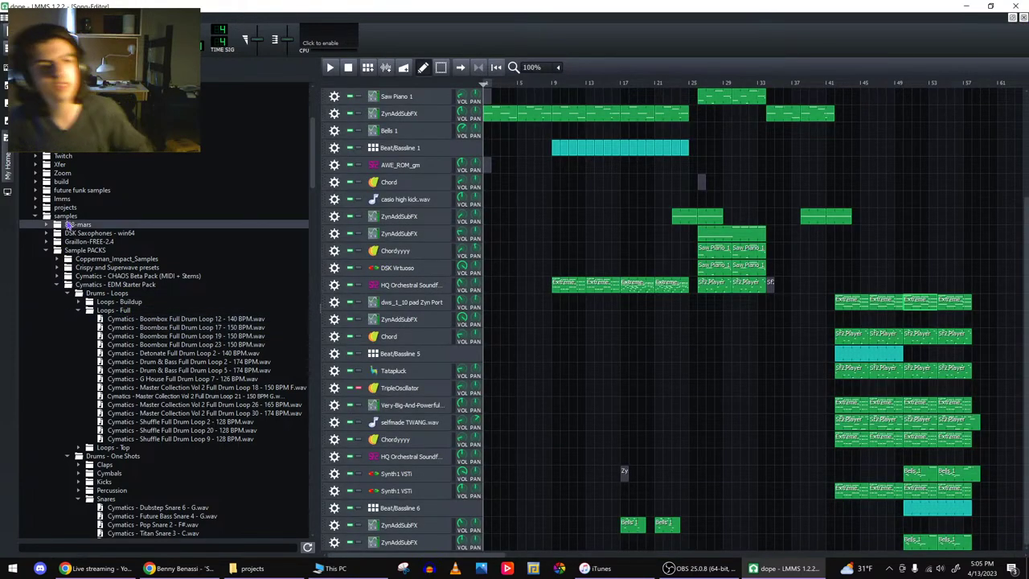
# - Load the user preset listed below Awesome saw.xpf in the ZynAddSubFX presets folder onto the dws_1_10 pad Zyn Port track
pyautogui.scroll(-10, 83, 321)
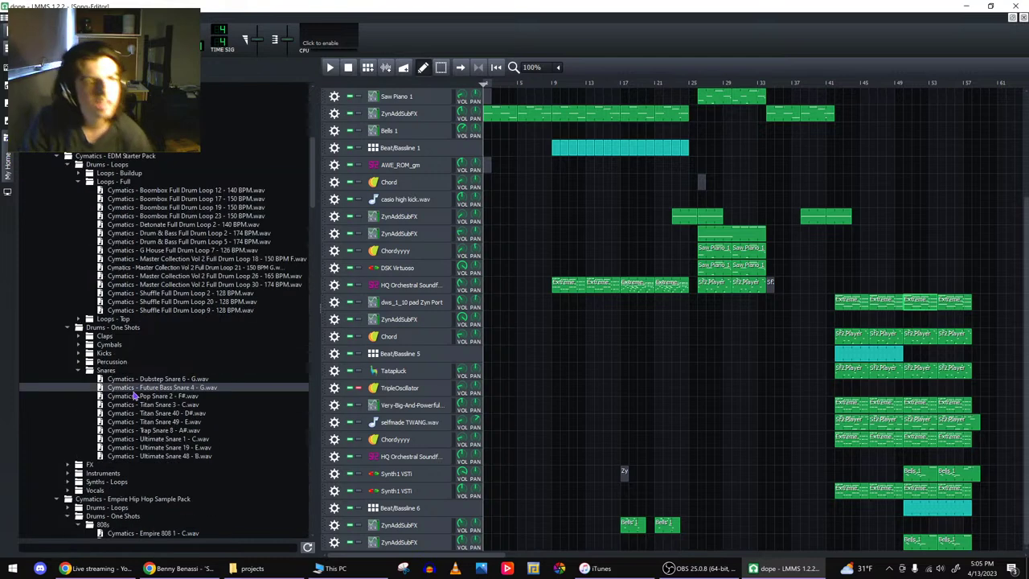
pyautogui.click(5, 107)
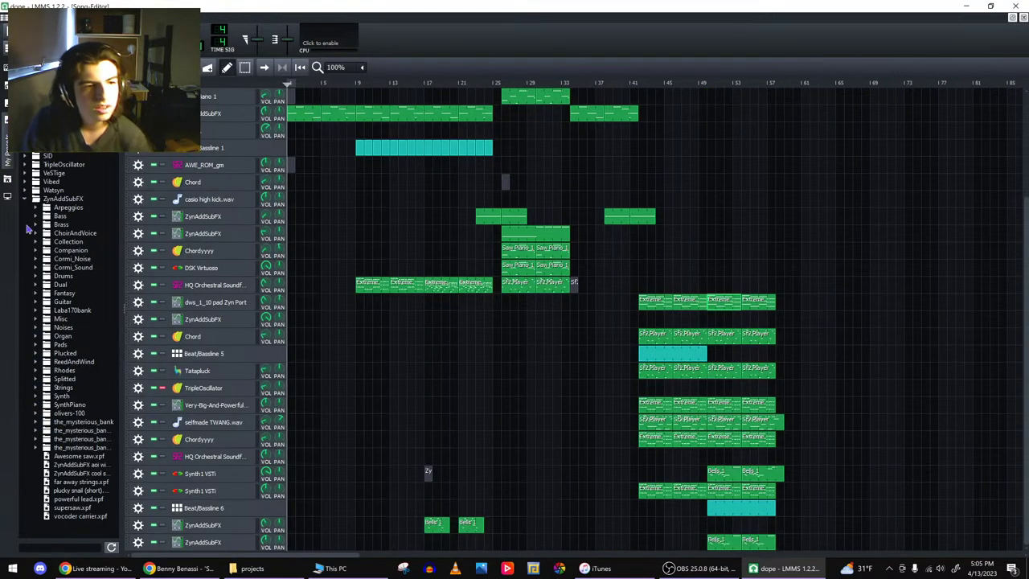
pyautogui.click(68, 466)
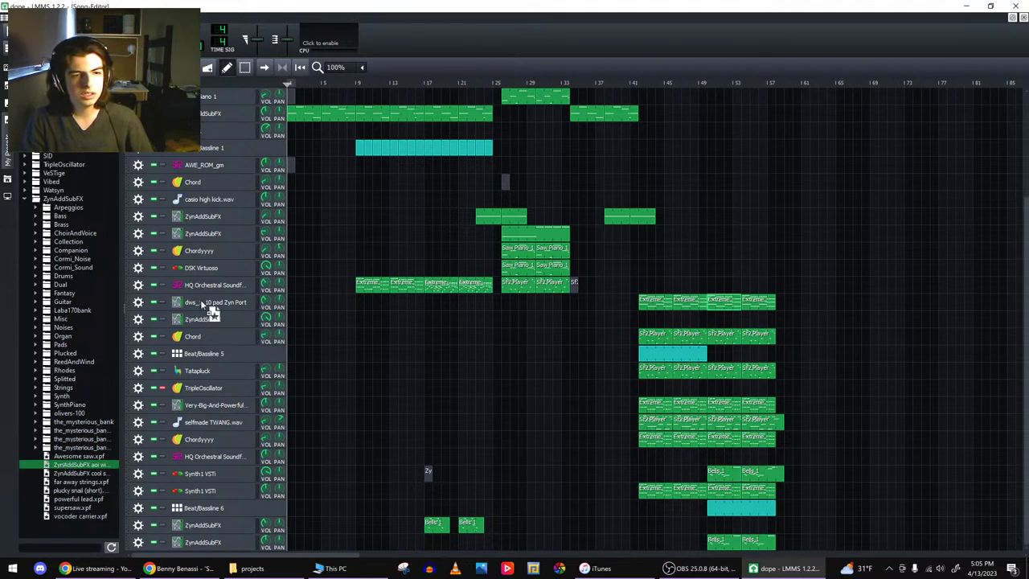
pyautogui.moveTo(201, 301); pyautogui.dragTo(200, 300)
# - Check the changed ZynAddSubFX track's Extreme pattern in the Piano Roll and open its instrument window
pyautogui.doubleClick(665, 300)
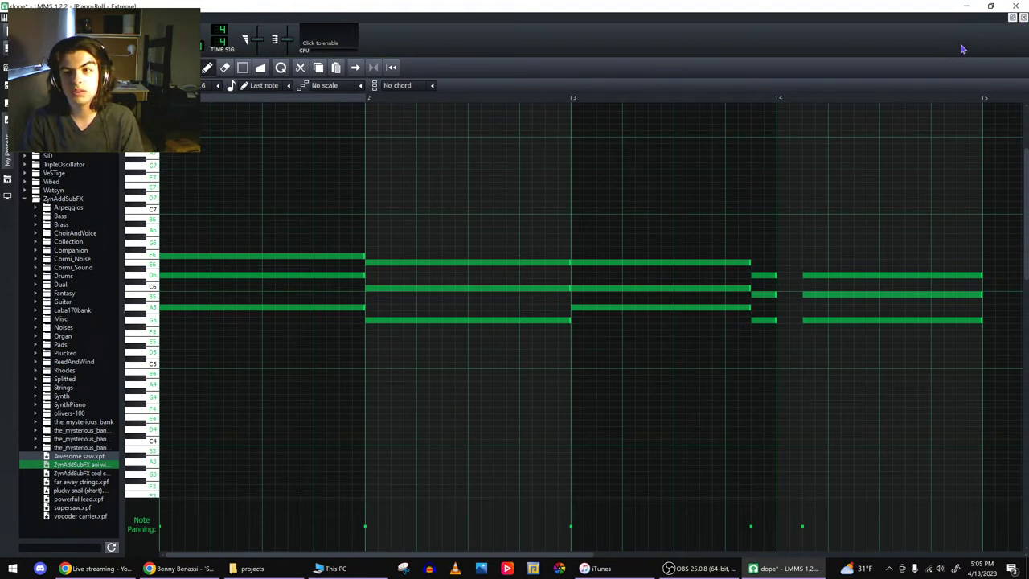
pyautogui.click(1022, 17)
pyautogui.click(238, 302)
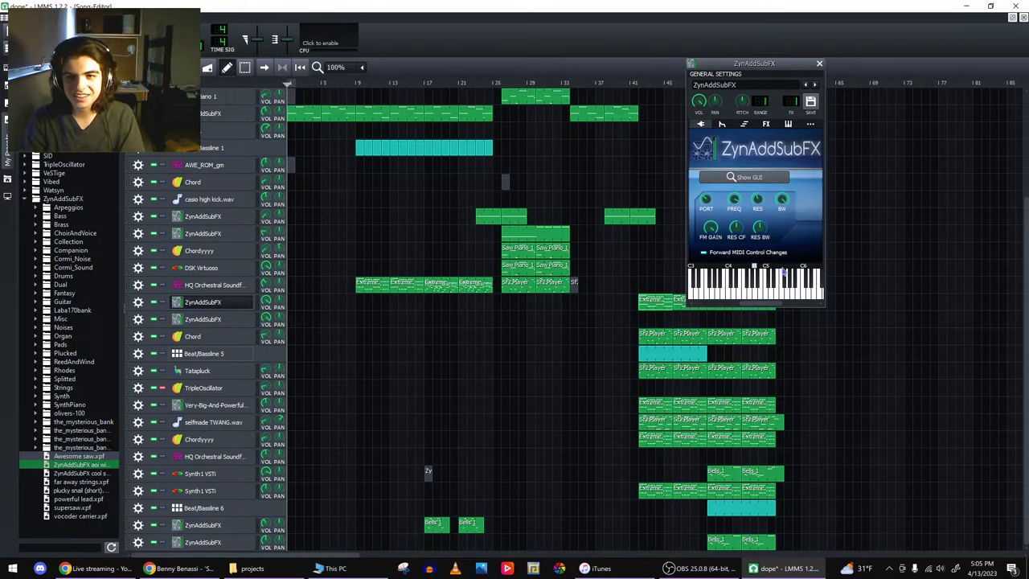
# - Play the song from bar 41, adjust the changed ZynAddSubFX track's volume and stop playback
pyautogui.click(634, 85)
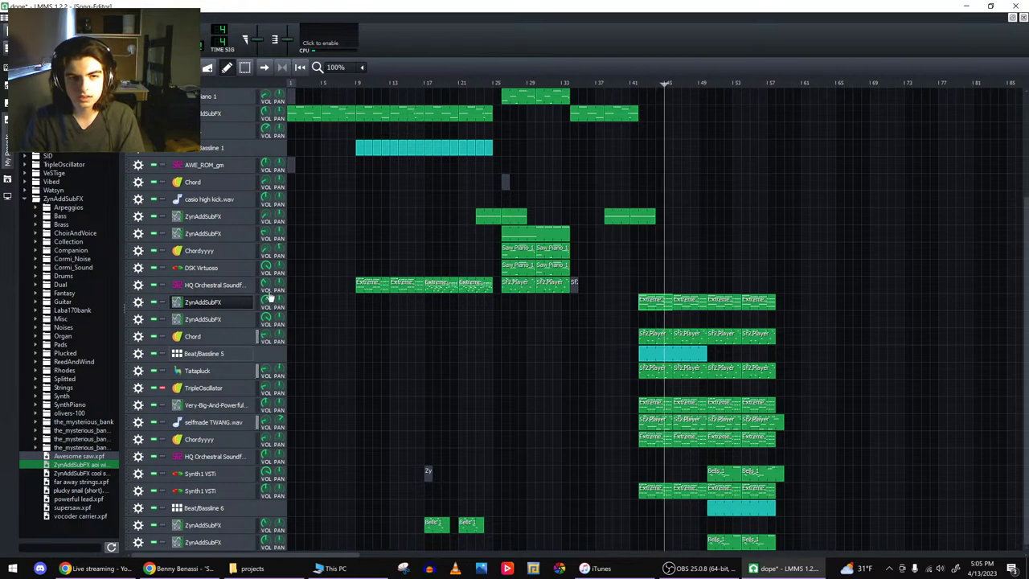
pyautogui.moveTo(270, 306)
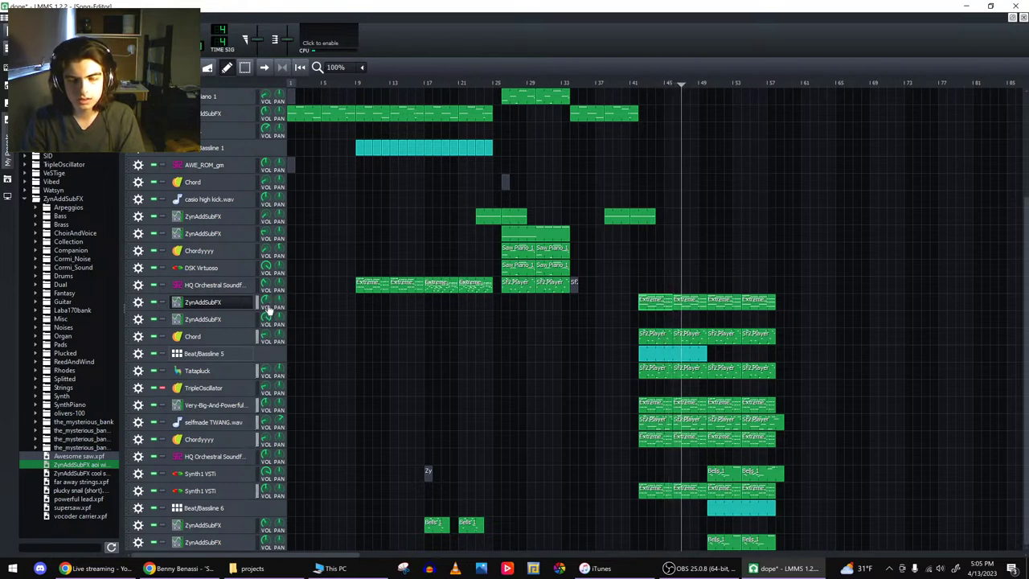
pyautogui.moveTo(269, 309); pyautogui.dragTo(267, 314)
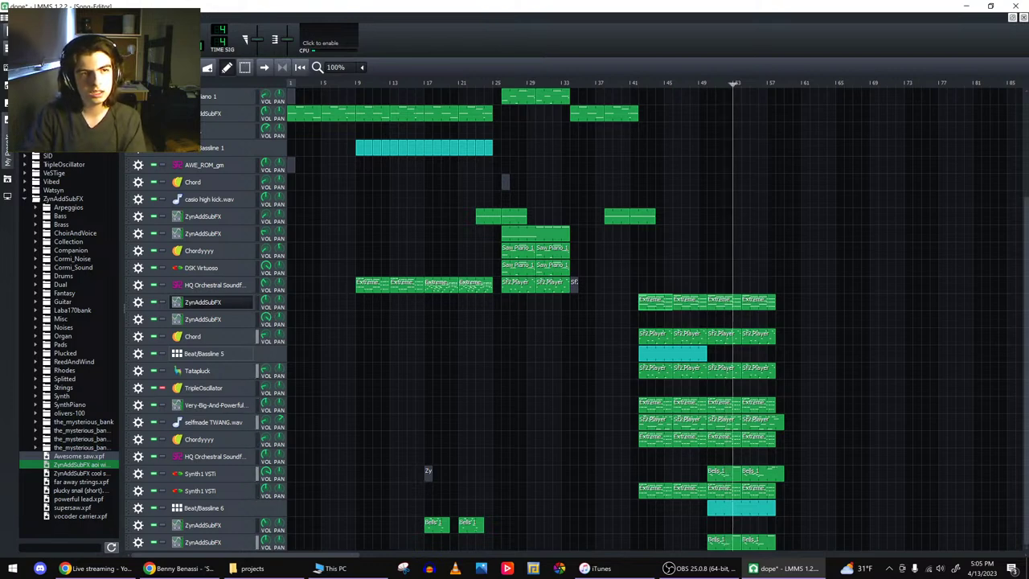
pyautogui.press('space')
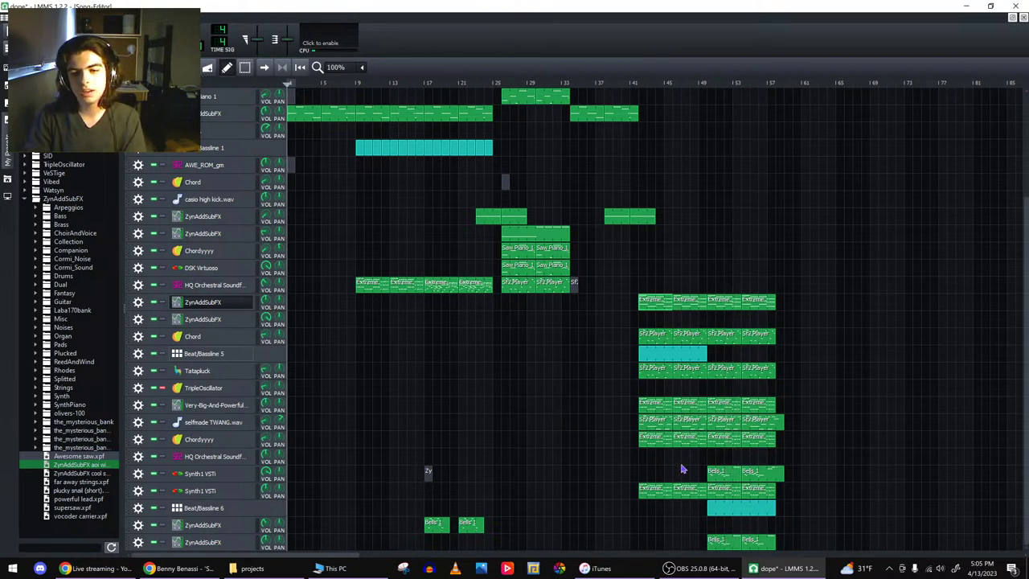
# - Look over the Bells 1 pattern on the upper Synth1 VSTi track in the Piano Roll and return to the Song Editor
pyautogui.doubleClick(730, 478)
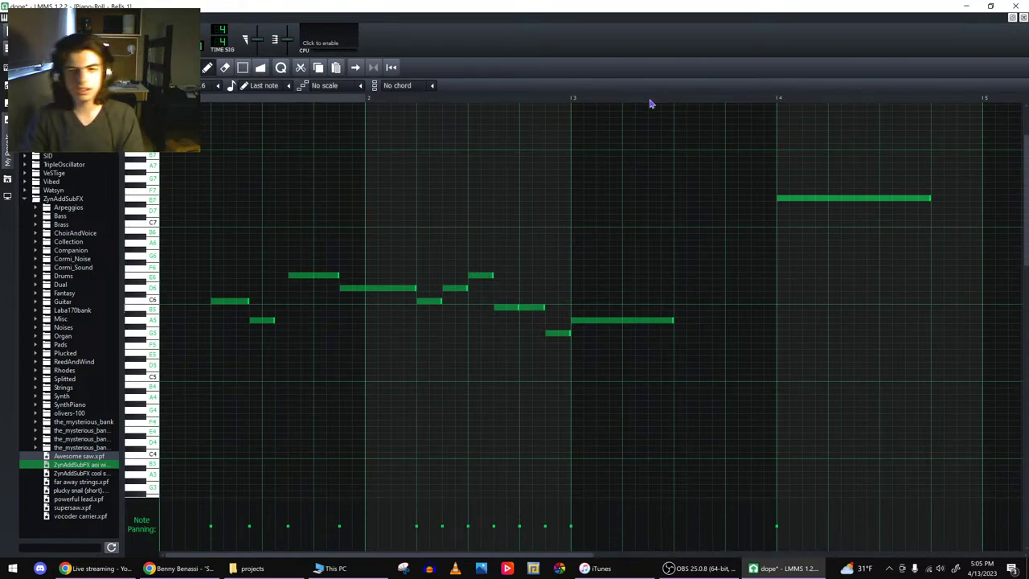
pyautogui.click(1022, 18)
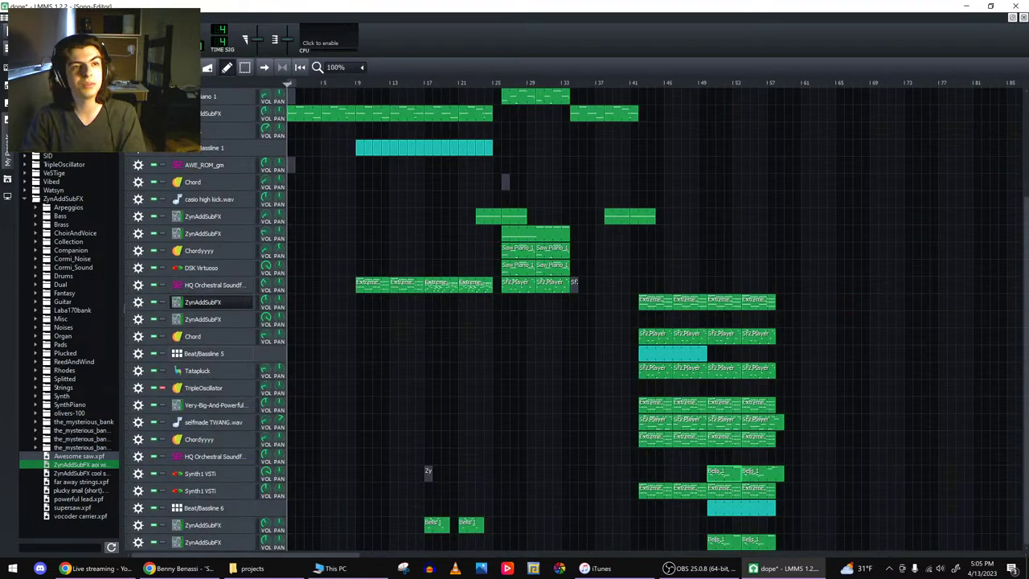
# - Save the dope project, check the live stream dashboard in the browser, and return to LMMS
pyautogui.hotkey('ctrl', 's')
pyautogui.click(97, 568)
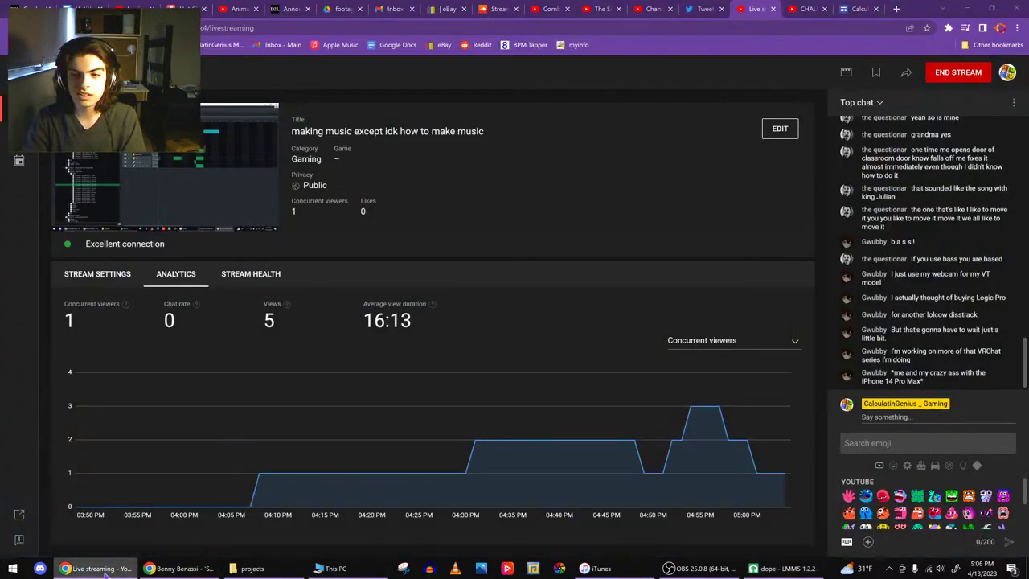
pyautogui.click(103, 568)
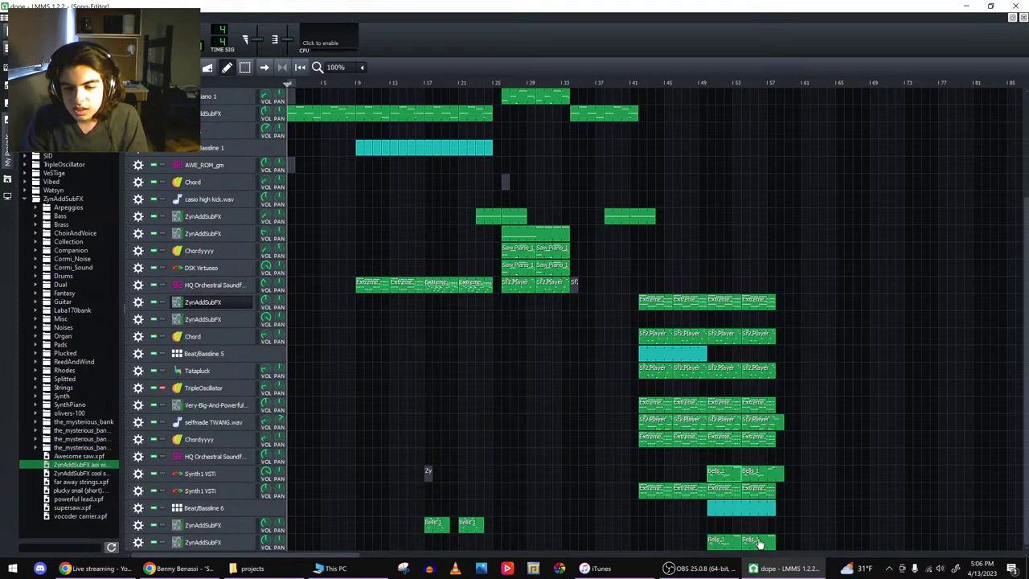
# - Shorten the Beat/Bassline 5 block in the drop by one bar so that it ends at bar 49
pyautogui.hscroll(5, 332, 556)
pyautogui.hscroll(3, 521, 460)
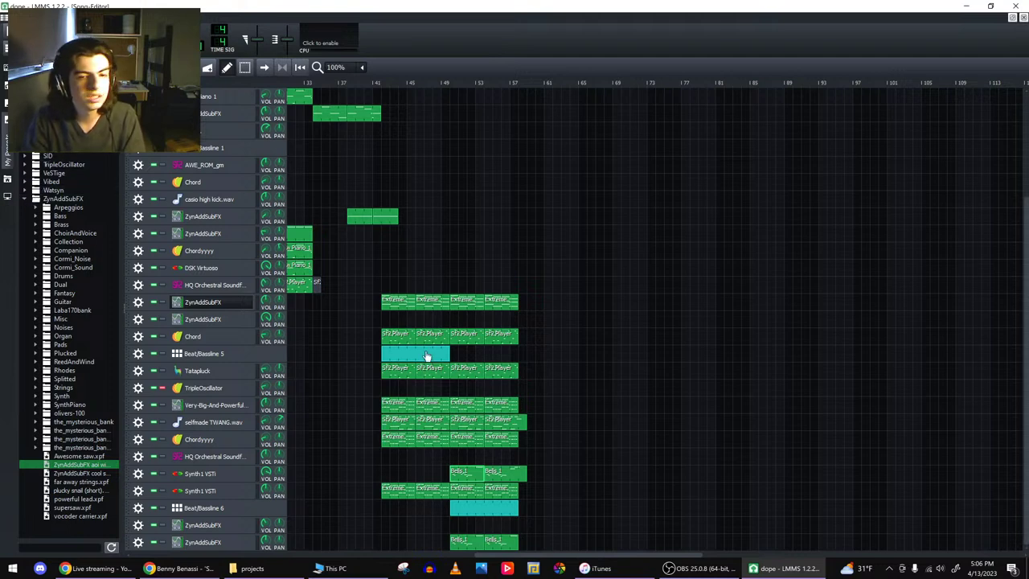
pyautogui.moveTo(450, 358); pyautogui.dragTo(441, 362)
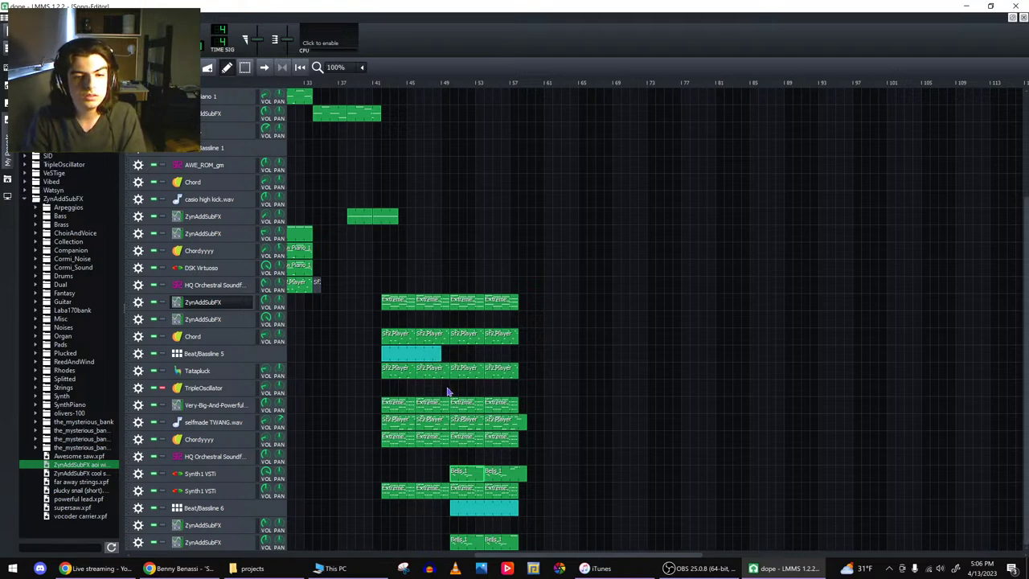
# - Add a new beat/bassline track directly below Beat/Bassline 5, place a one-bar block at bar 49 and open it for editing
pyautogui.scroll(3, 365, 227)
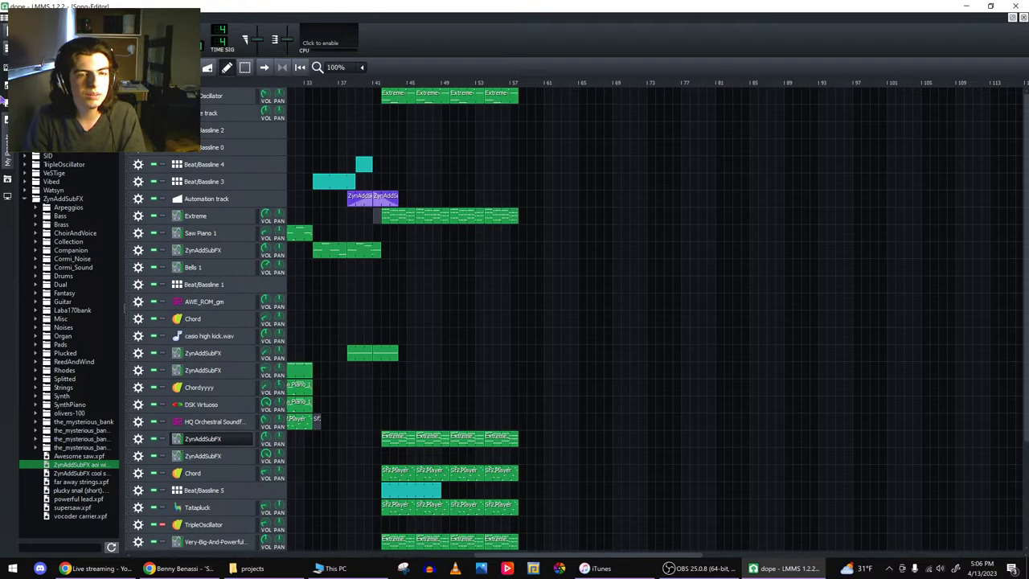
pyautogui.scroll(-3, 369, 346)
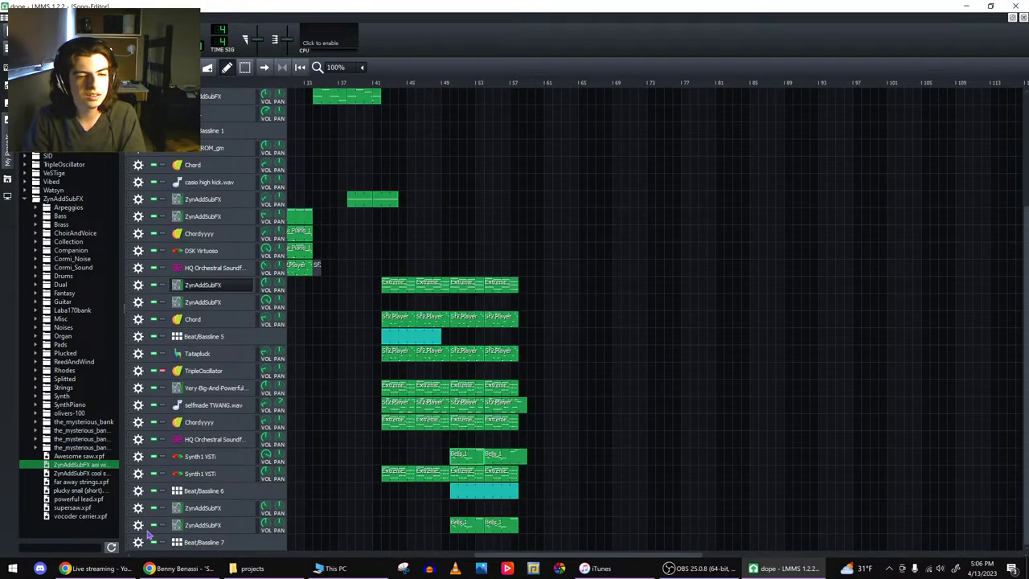
pyautogui.moveTo(130, 532); pyautogui.dragTo(115, 353)
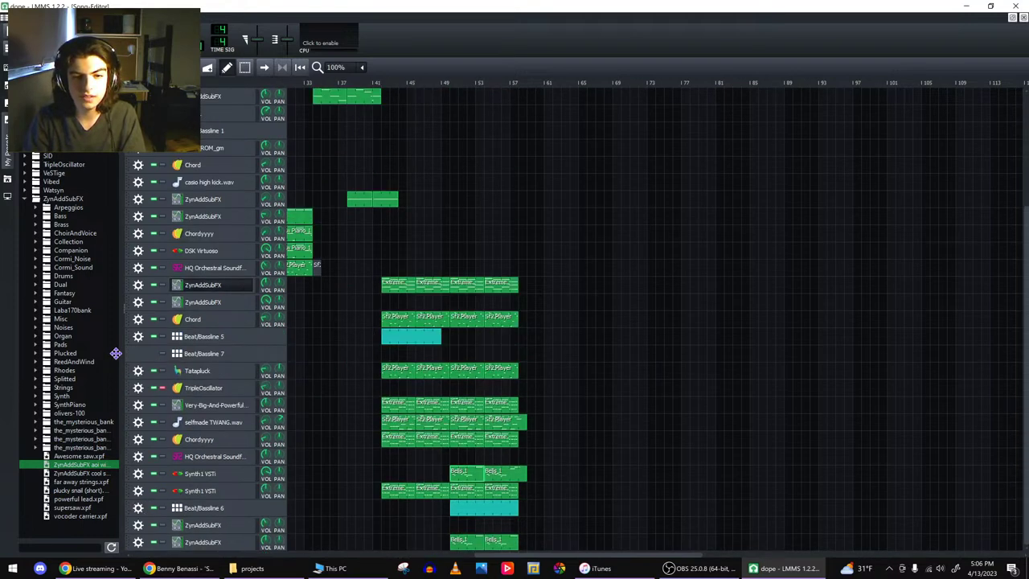
pyautogui.doubleClick(448, 356)
# - Put a Cymatics Big Clap hit on the first step of Beat/Bassline 7, add steps twice, and play the pattern
pyautogui.click(482, 271)
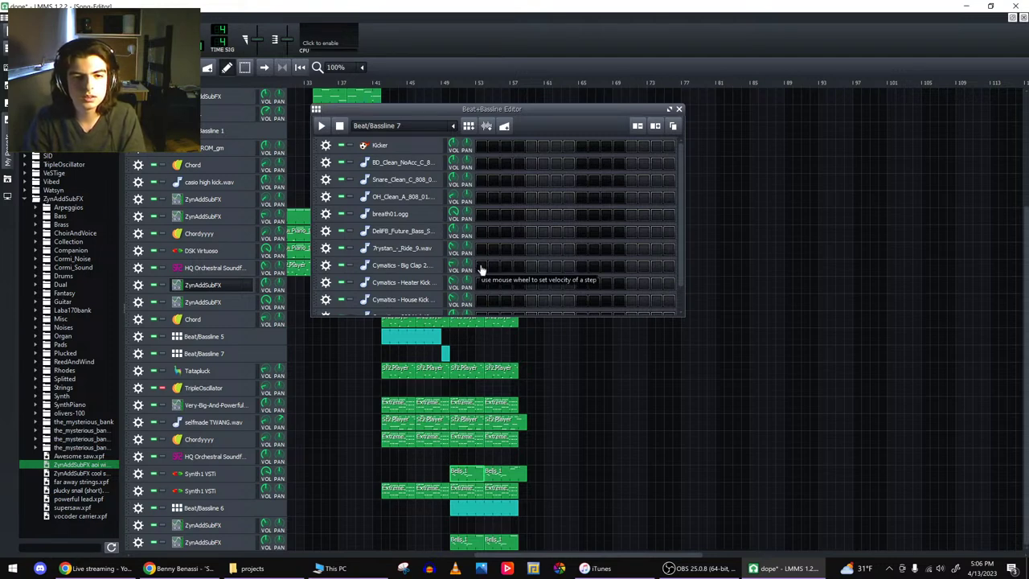
pyautogui.click(481, 268)
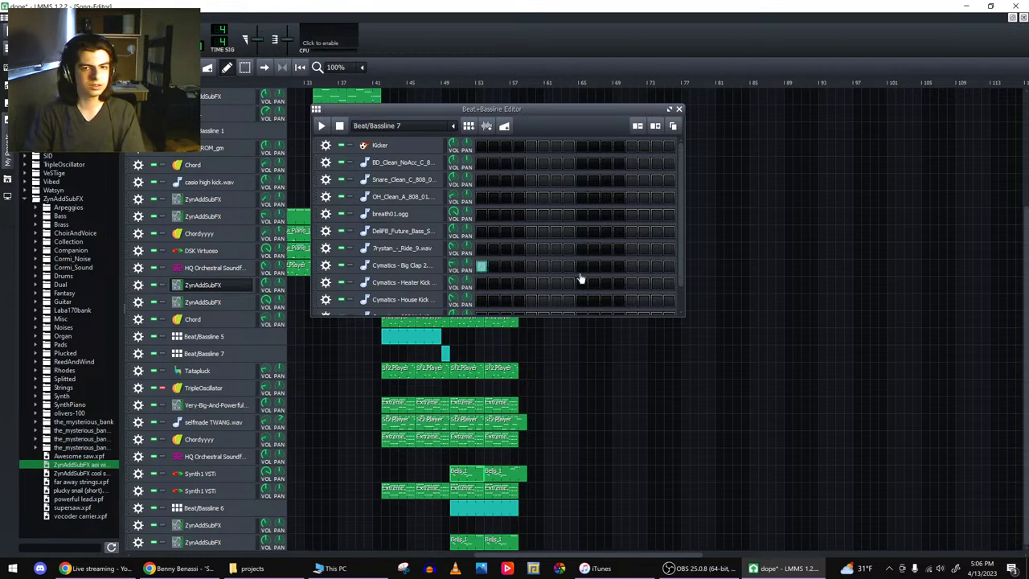
pyautogui.click(653, 132)
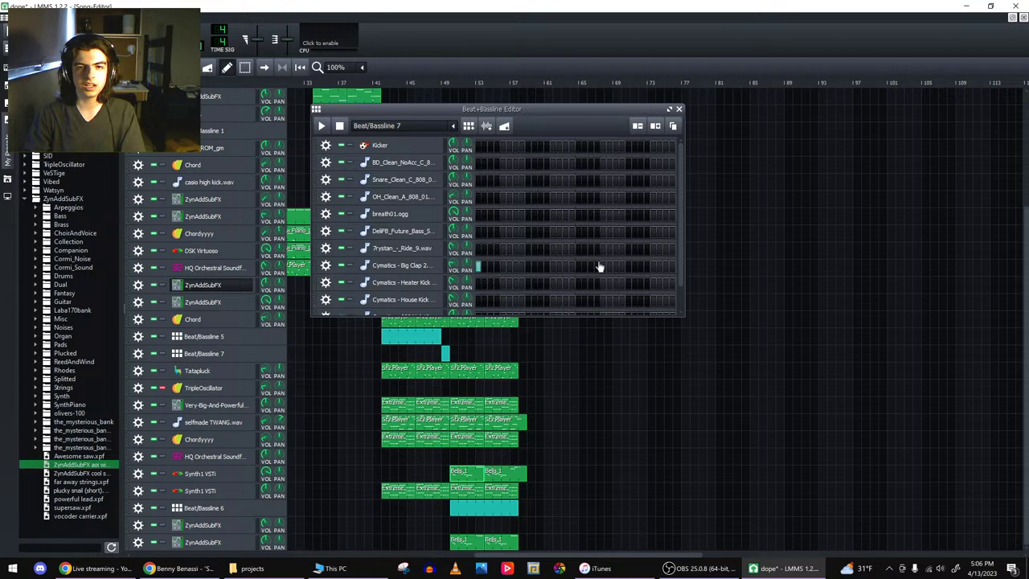
pyautogui.click(655, 123)
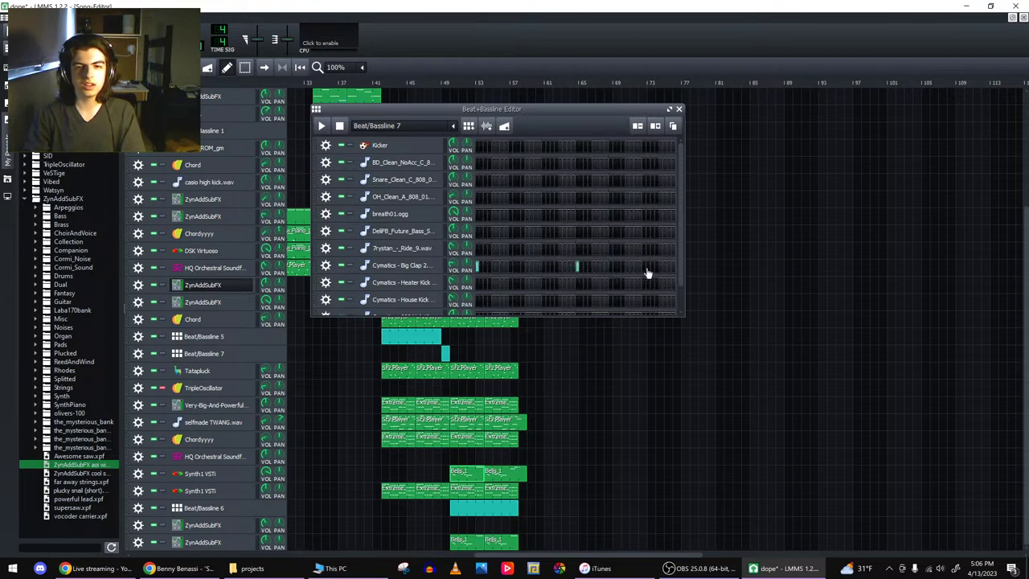
pyautogui.press('space')
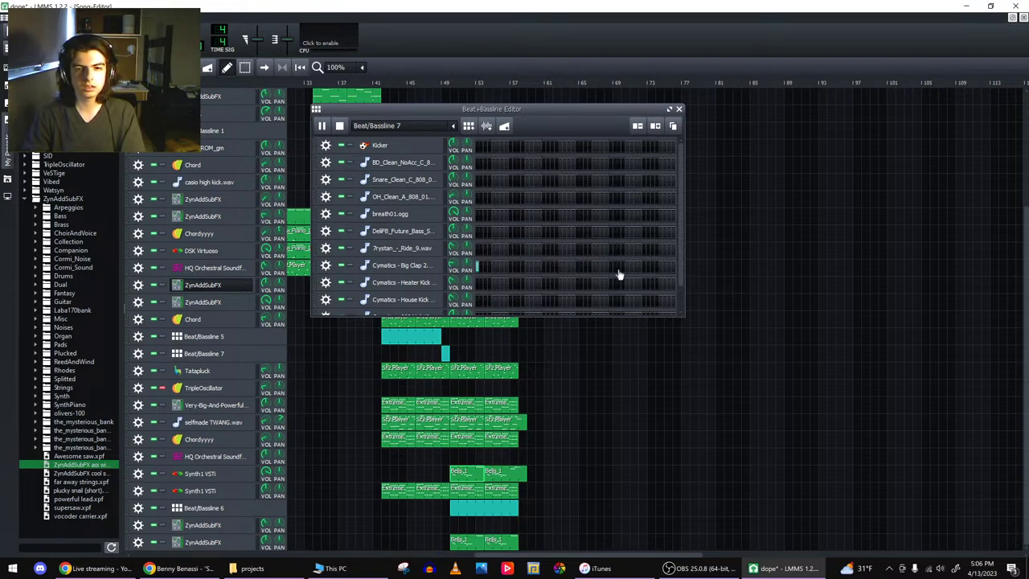
pyautogui.click(322, 126)
# - Switch to the browser and search YouTube for "opus no 1"
pyautogui.click(178, 568)
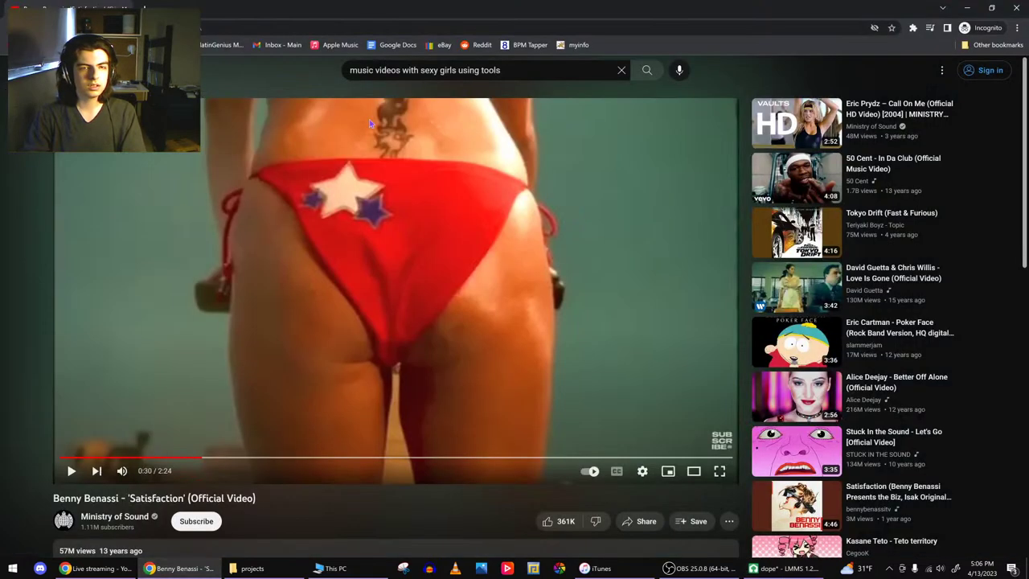
pyautogui.tripleClick(433, 70)
pyautogui.write('opus no ')
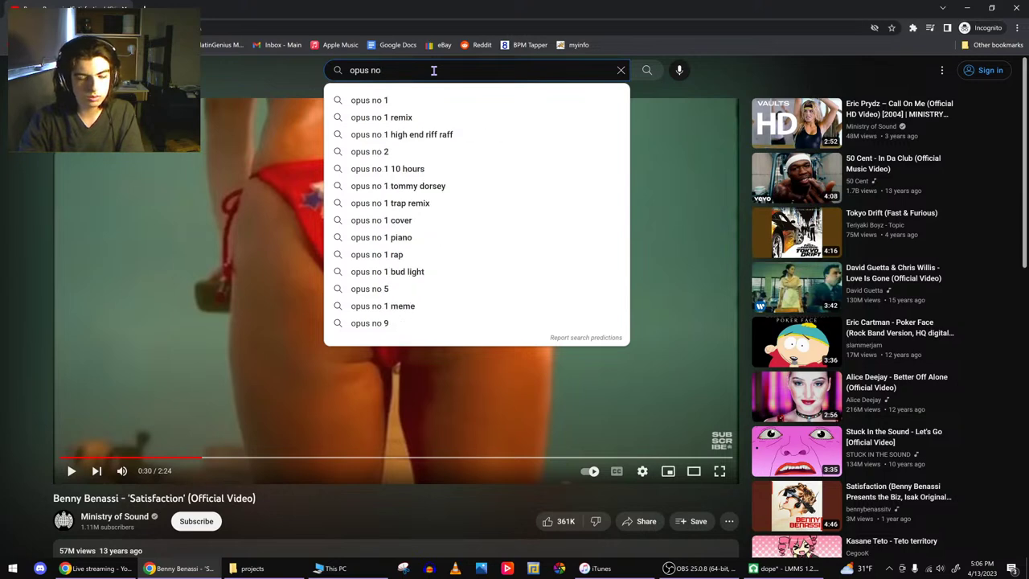
pyautogui.write('1')
pyautogui.press('Return')
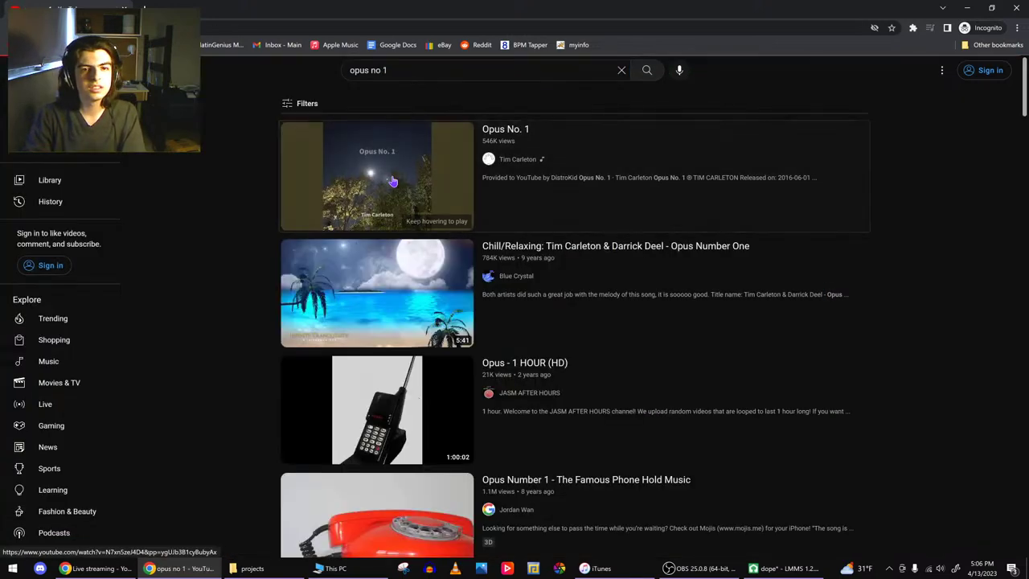
# - Play the beginning of the Opus No. 1 video, pause it and return to LMMS
pyautogui.click(392, 182)
pyautogui.press('Right')
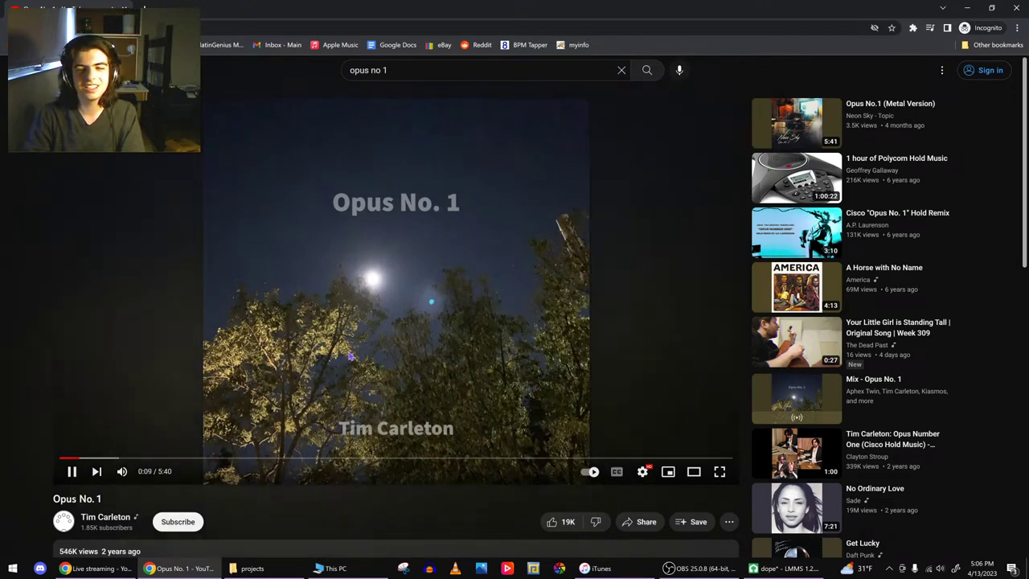
pyautogui.click(394, 315)
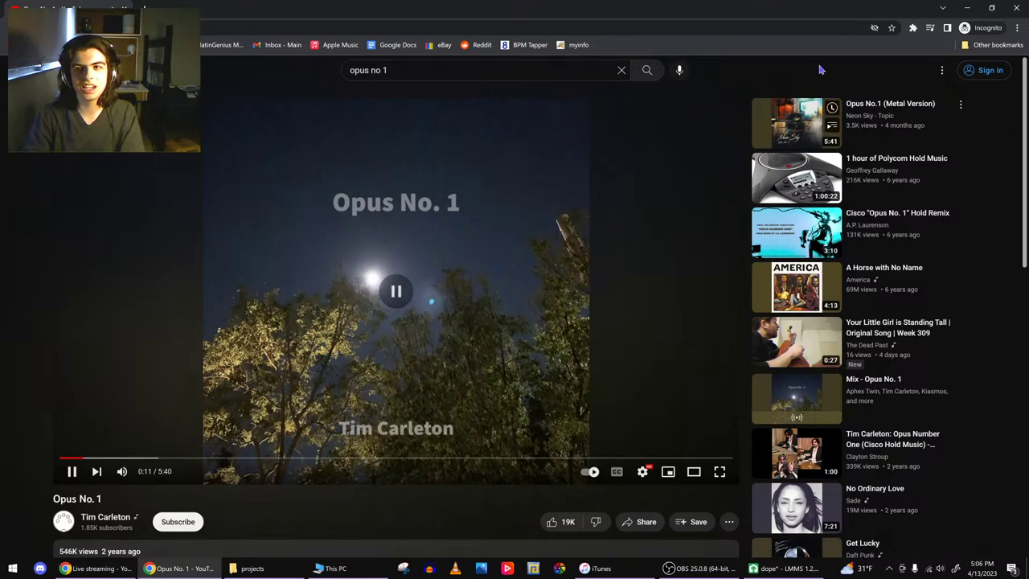
pyautogui.click(967, 7)
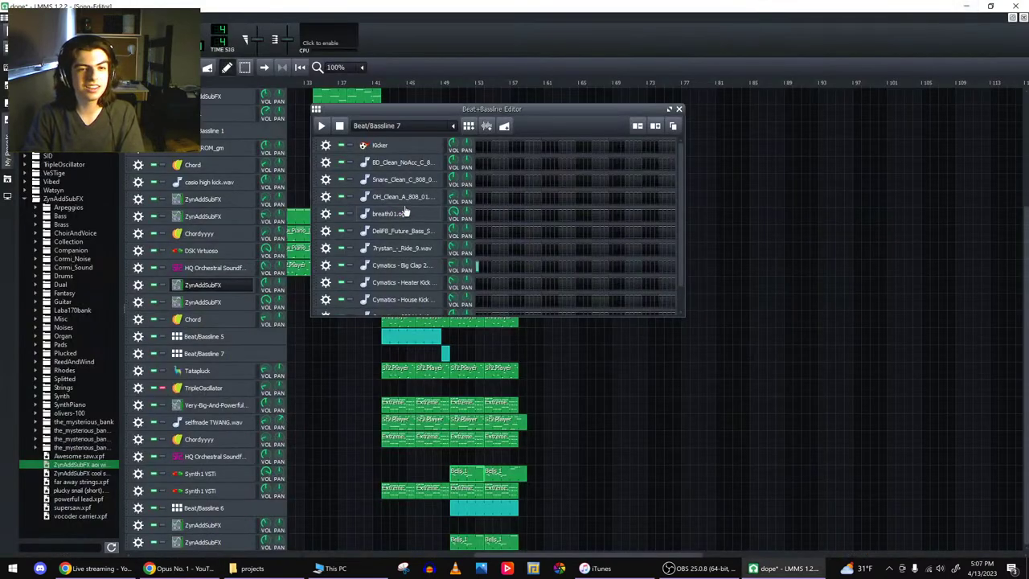
# - Maximize the Beat+Bassline Editor, remove the Big Clap hit, and add the ZynAddSubFX 0001-Drums Kit1 preset as a new track
pyautogui.click(669, 110)
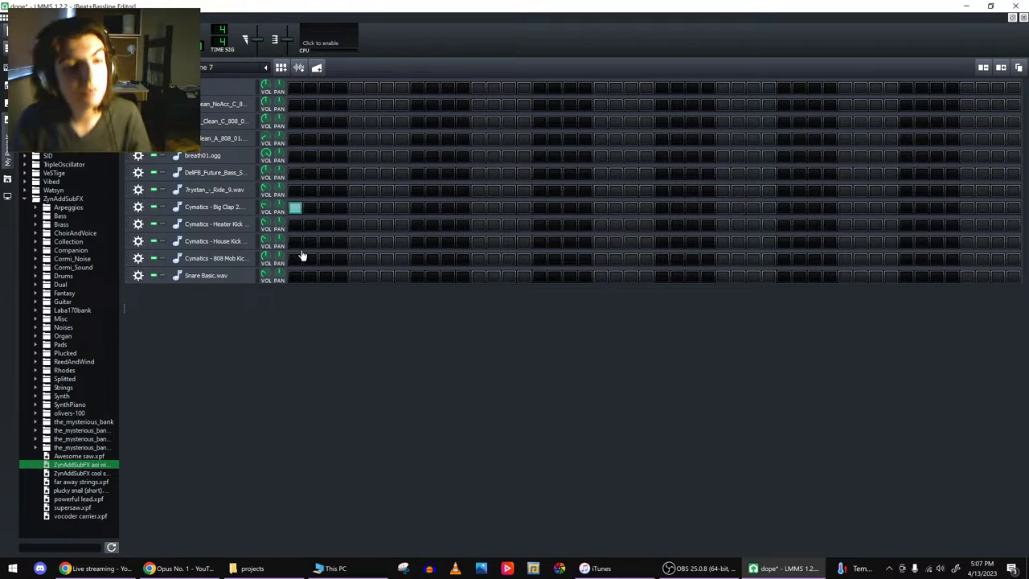
pyautogui.click(295, 209)
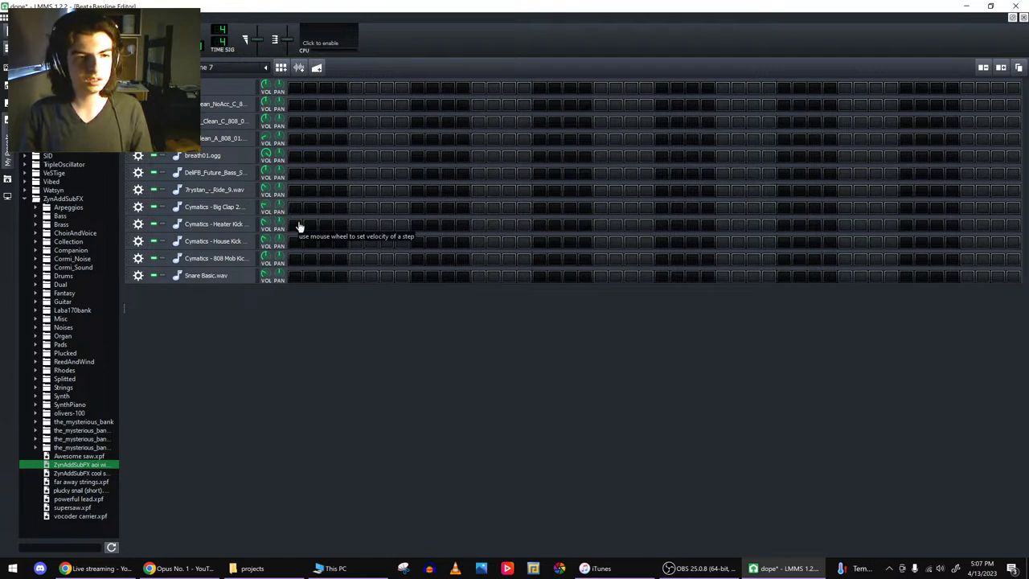
pyautogui.click(53, 276)
pyautogui.moveTo(67, 294); pyautogui.dragTo(228, 304)
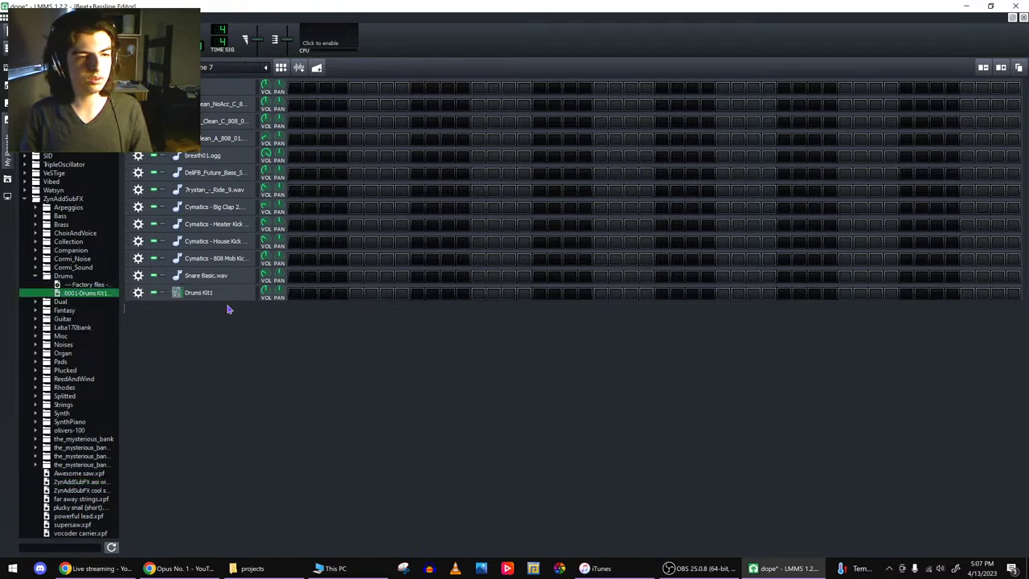
# - Open the Drums Kit1 instrument, audition its keys around octave 3 and below in the Piano Roll, and return to the Beat+Bassline Editor
pyautogui.click(184, 296)
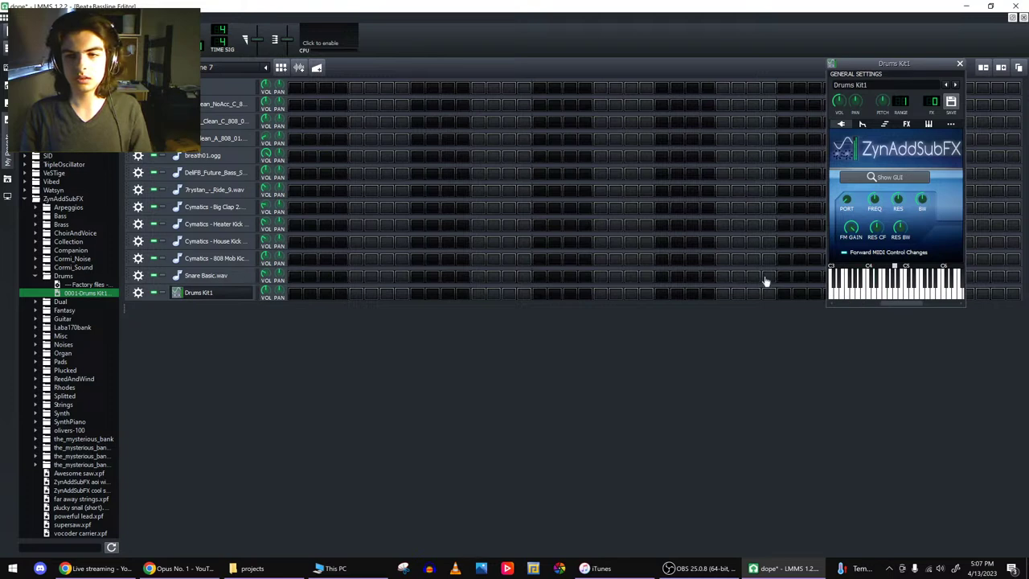
pyautogui.rightClick(757, 299)
pyautogui.click(792, 304)
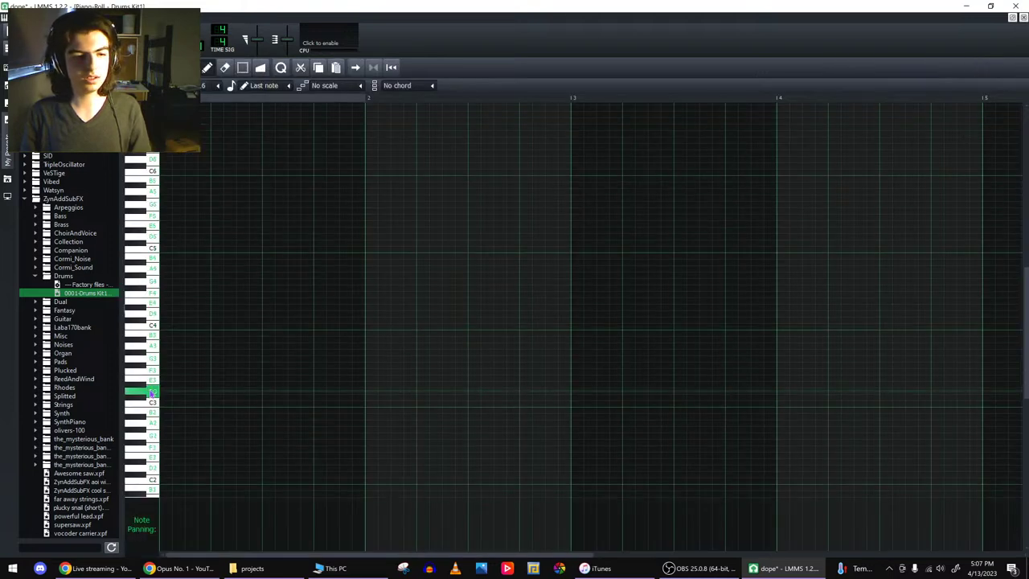
pyautogui.moveTo(154, 384); pyautogui.dragTo(168, 445)
pyautogui.click(1024, 21)
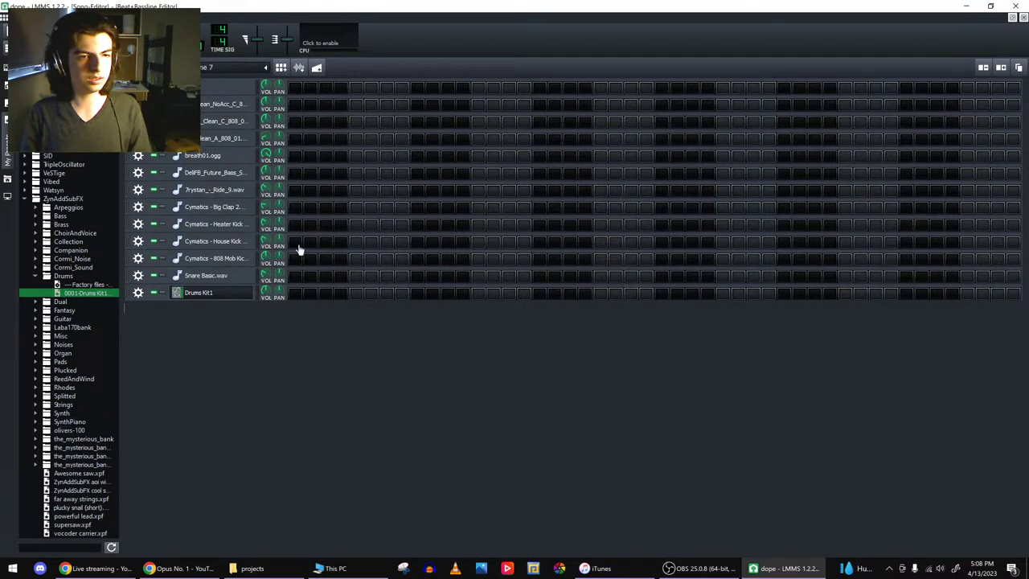
# - Try a first-step hit on the DeliFB_Future_Bass, breath01.ogg, Snare_Clean and OH_Clean tracks, removing each one again
pyautogui.click(301, 177)
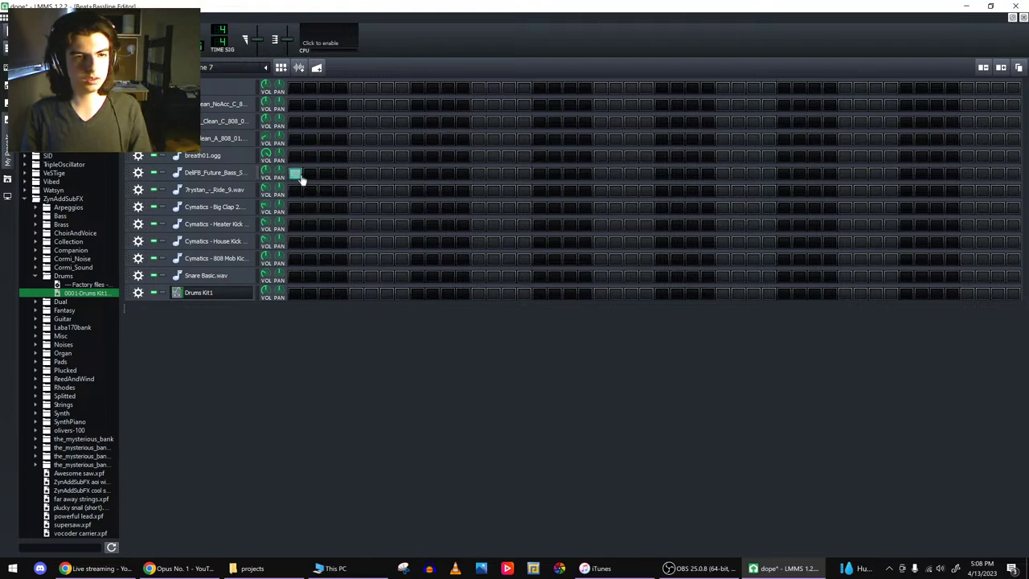
pyautogui.click(300, 177)
pyautogui.click(295, 158)
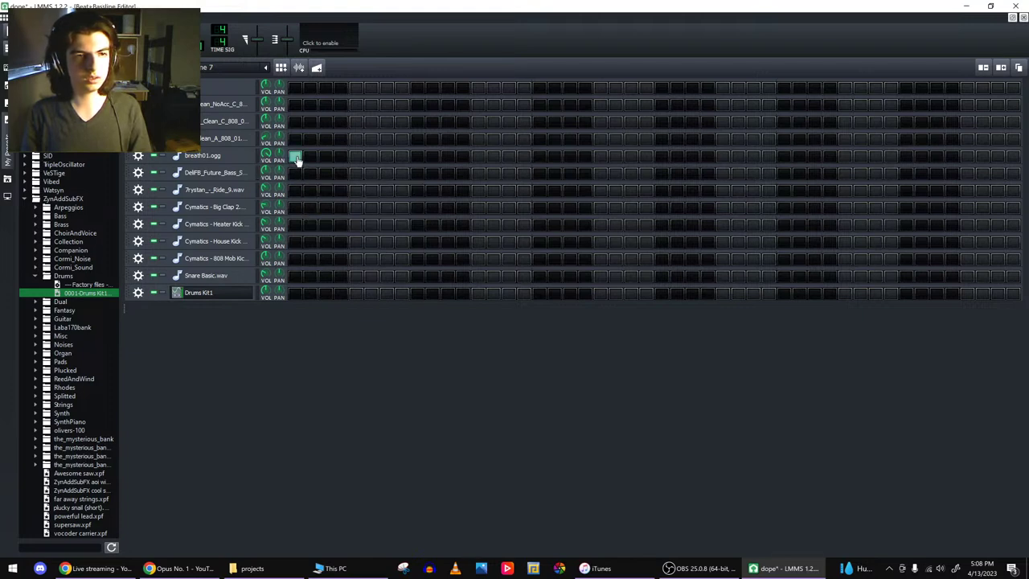
pyautogui.click(296, 157)
pyautogui.click(296, 123)
pyautogui.click(296, 123)
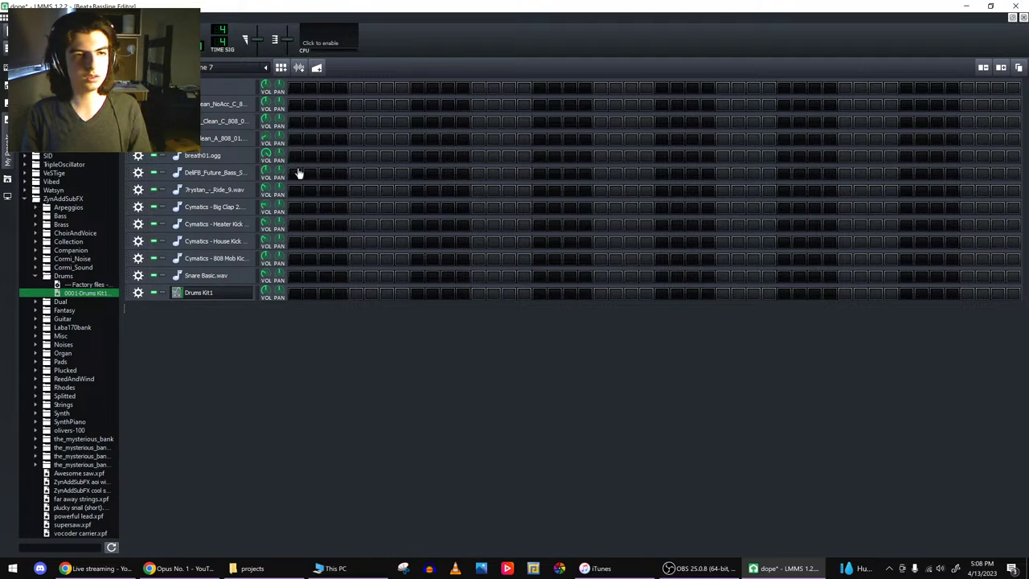
pyautogui.click(295, 140)
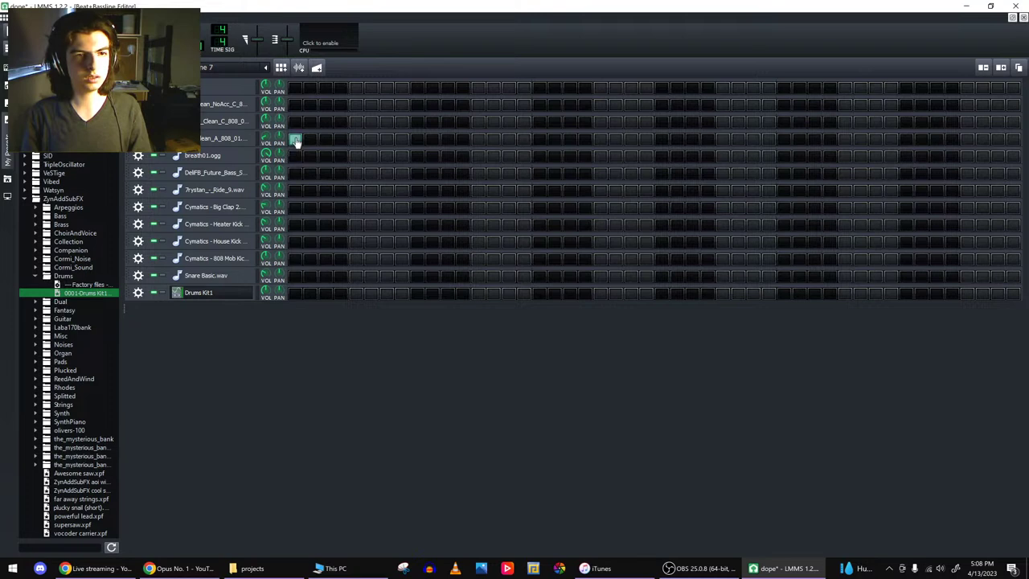
pyautogui.click(295, 139)
# - Place Snare_Clean hits on steps 1, 3 and 5 and open the pattern in the Piano Roll
pyautogui.click(295, 123)
pyautogui.click(326, 123)
pyautogui.click(356, 123)
pyautogui.rightClick(398, 127)
pyautogui.click(406, 131)
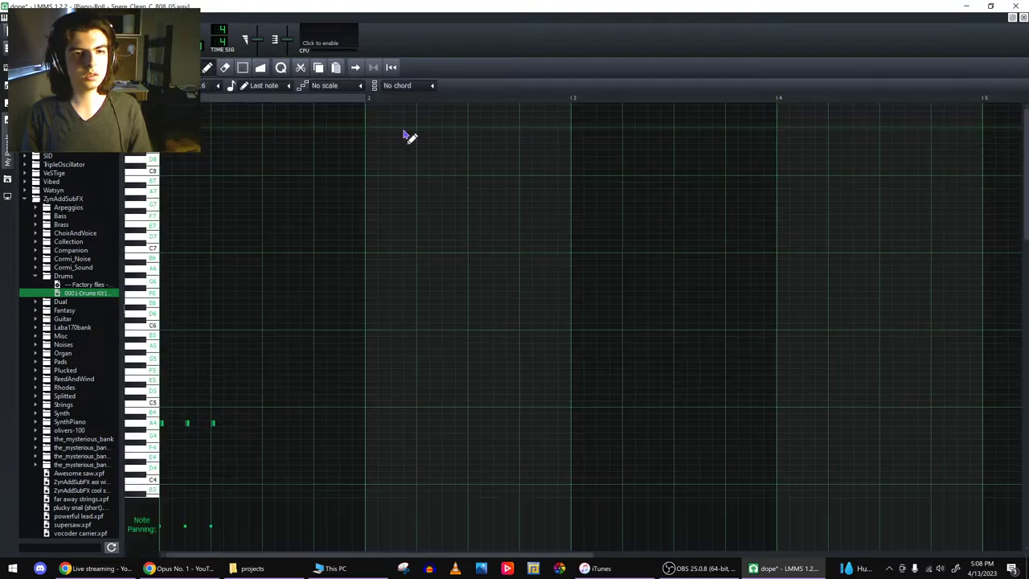
# - Replace the second and third snare hits with one half-bar A4 note starting on beat 2, and play the pattern
pyautogui.rightClick(214, 424)
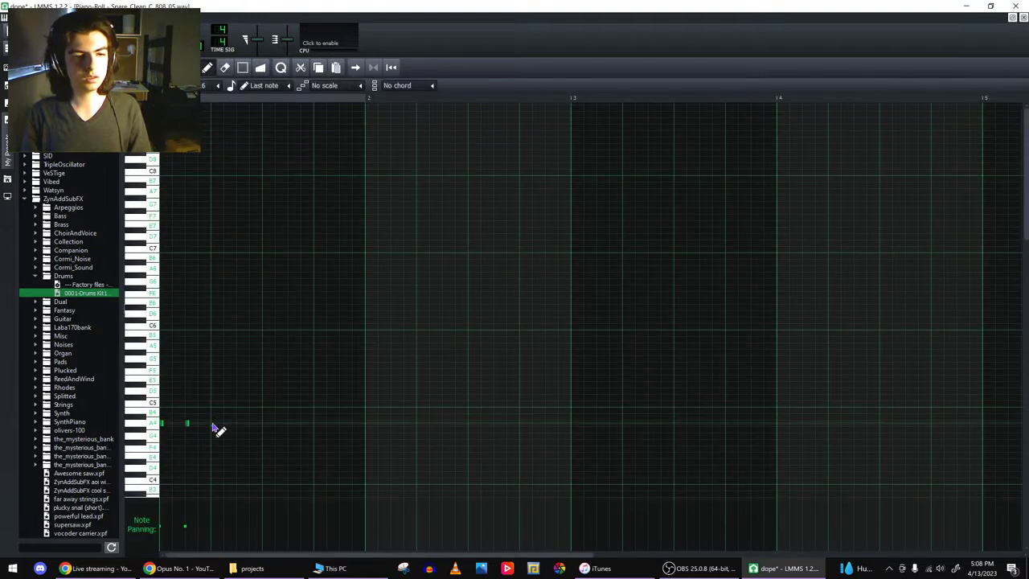
pyautogui.rightClick(187, 423)
pyautogui.click(200, 423)
pyautogui.rightClick(201, 424)
pyautogui.click(211, 424)
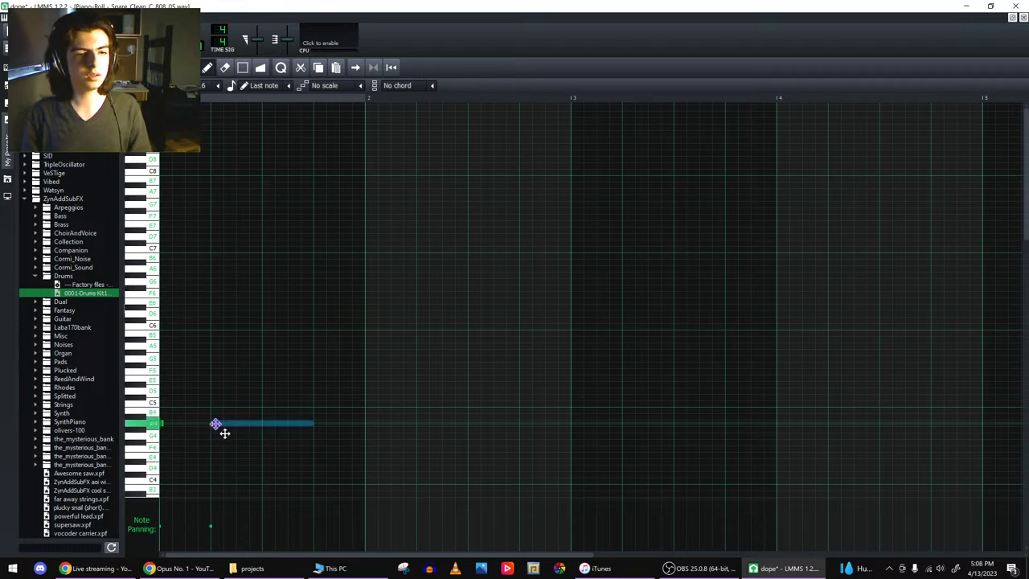
pyautogui.click(306, 426)
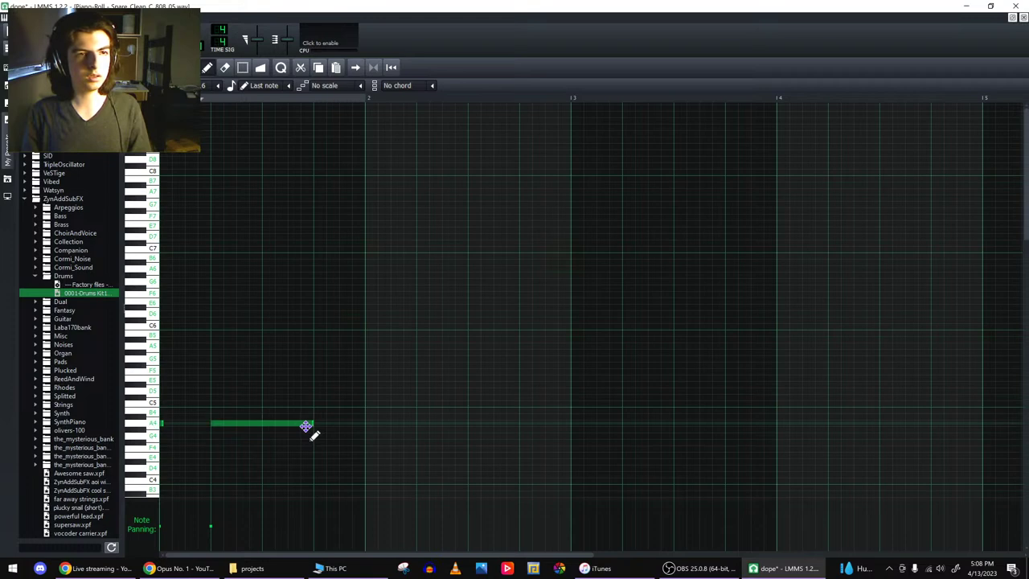
pyautogui.press('space')
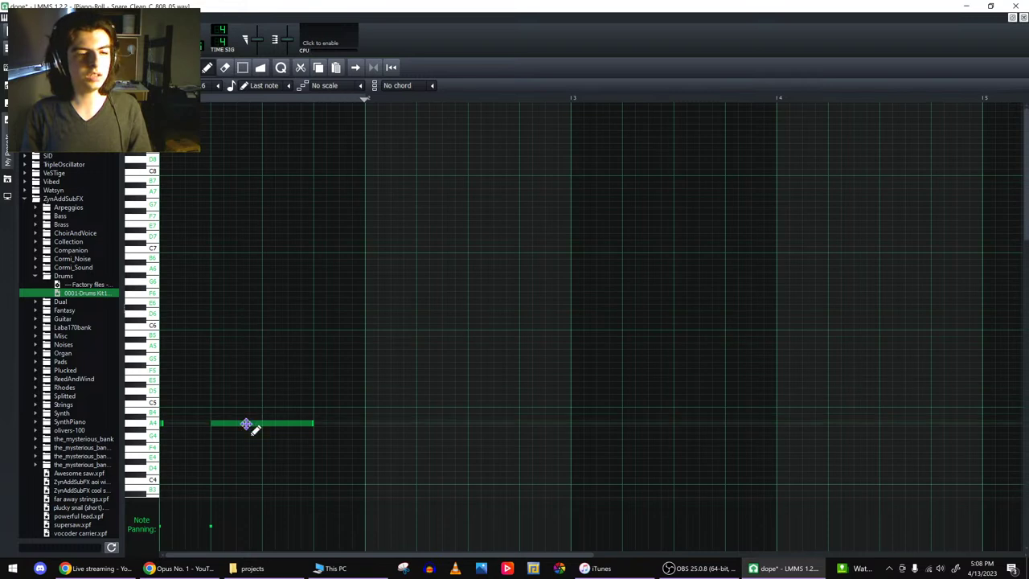
# - Move the long snare note one sixteenth earlier, shorten it to three sixteenths, and add an equally long A4 note right after it
pyautogui.moveTo(246, 424); pyautogui.dragTo(230, 426)
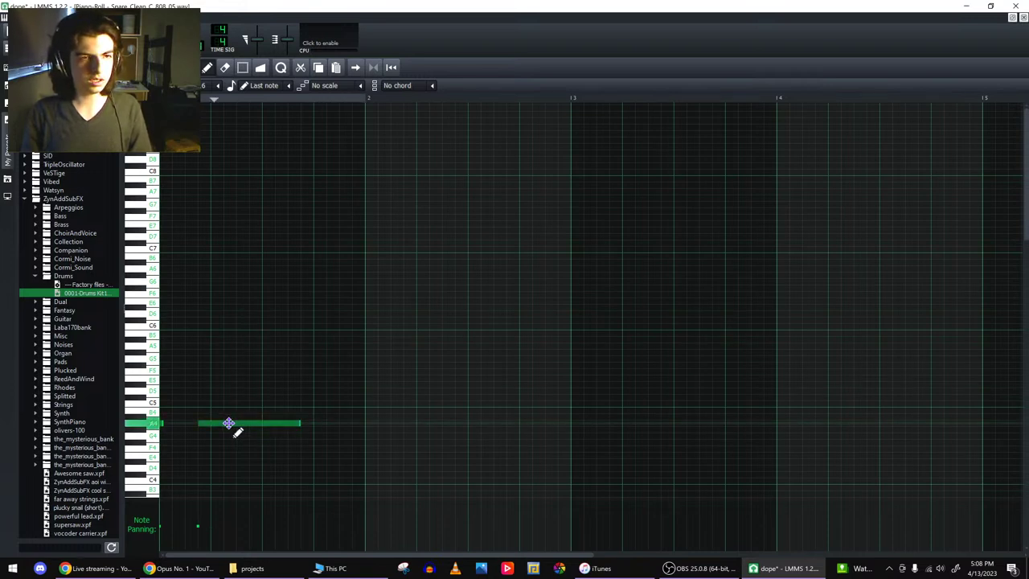
pyautogui.moveTo(304, 426); pyautogui.dragTo(240, 428)
pyautogui.click(241, 424)
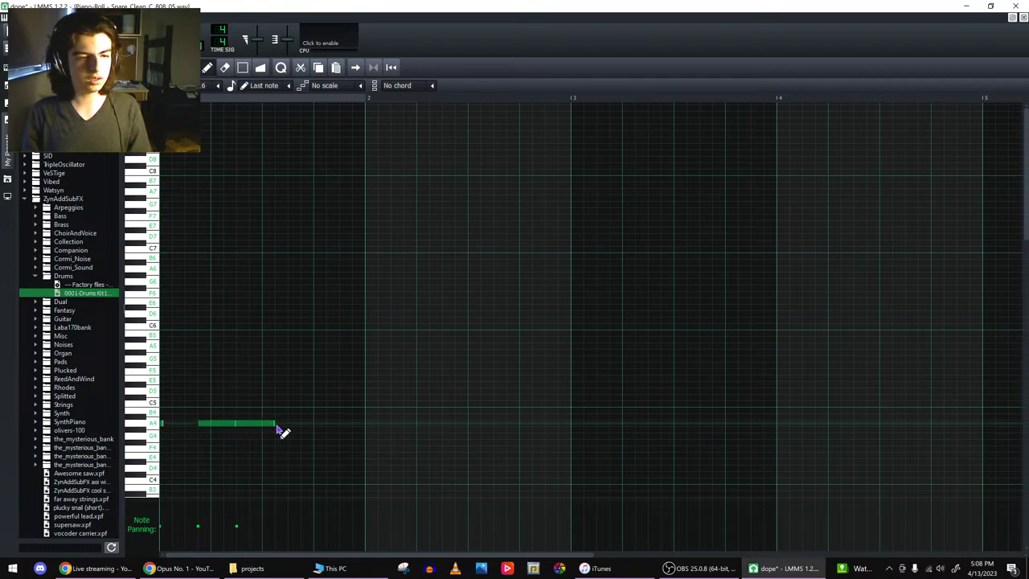
# - Shorten the last long A4 snare note to two sixteenths and add four consecutive sixteenth-length A4 notes right after it
pyautogui.moveTo(276, 426)
pyautogui.mouseDown()
pyautogui.moveTo(265, 429)
pyautogui.moveTo(281, 426)
pyautogui.mouseUp()
pyautogui.click(271, 431)
pyautogui.click(281, 423)
pyautogui.click(293, 426)
pyautogui.click(305, 427)
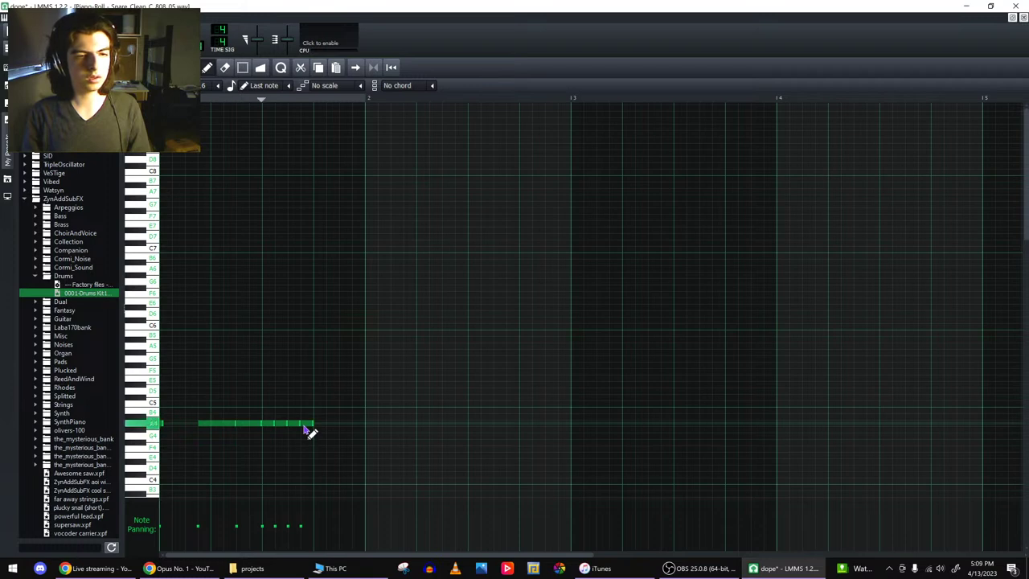
# - Add one more sixteenth-length snare note, move it to C5 on the fifteenth sixteenth, and close the Piano Roll
pyautogui.click(314, 427)
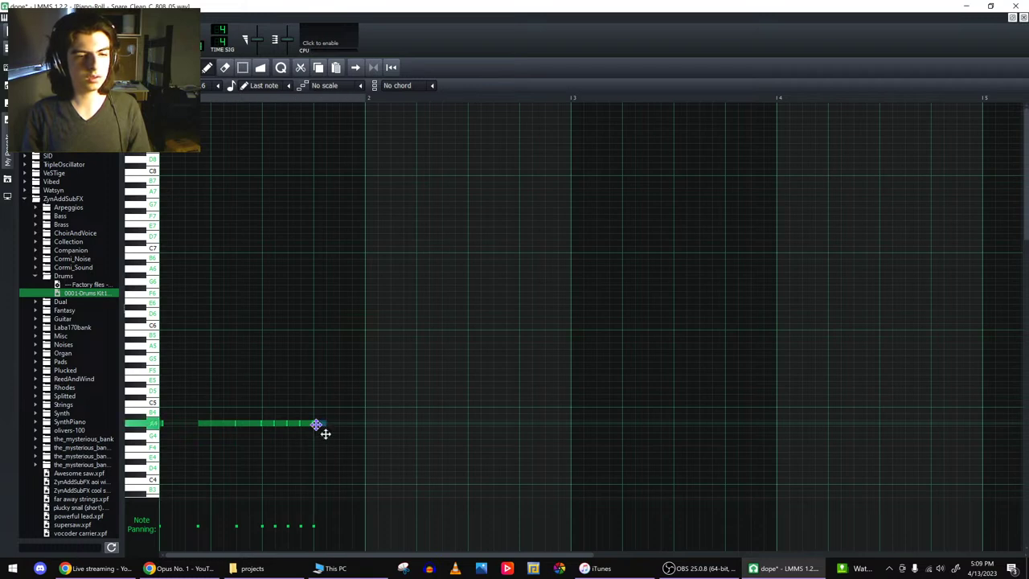
pyautogui.moveTo(318, 430); pyautogui.dragTo(321, 413)
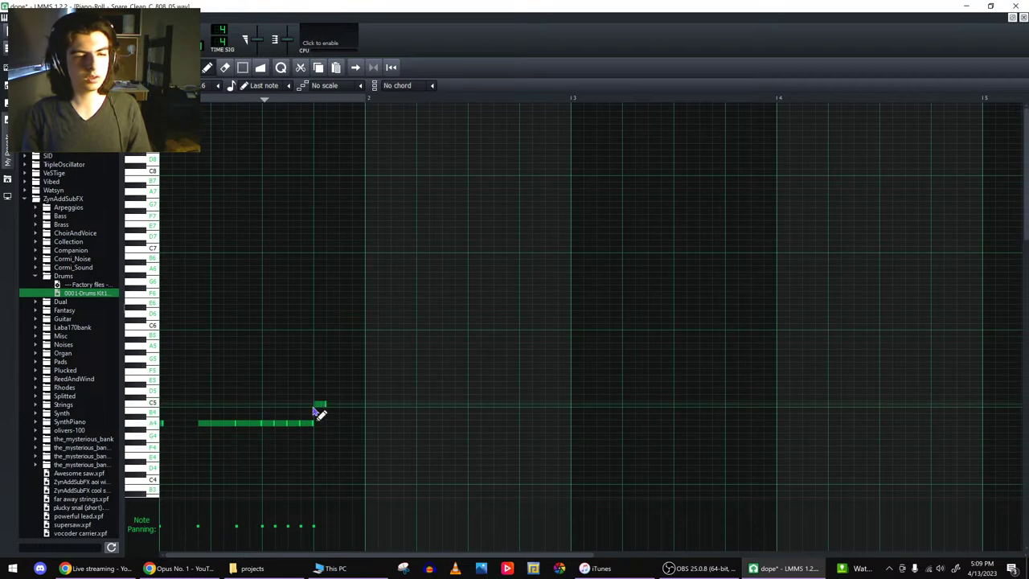
pyautogui.moveTo(321, 410); pyautogui.dragTo(356, 407)
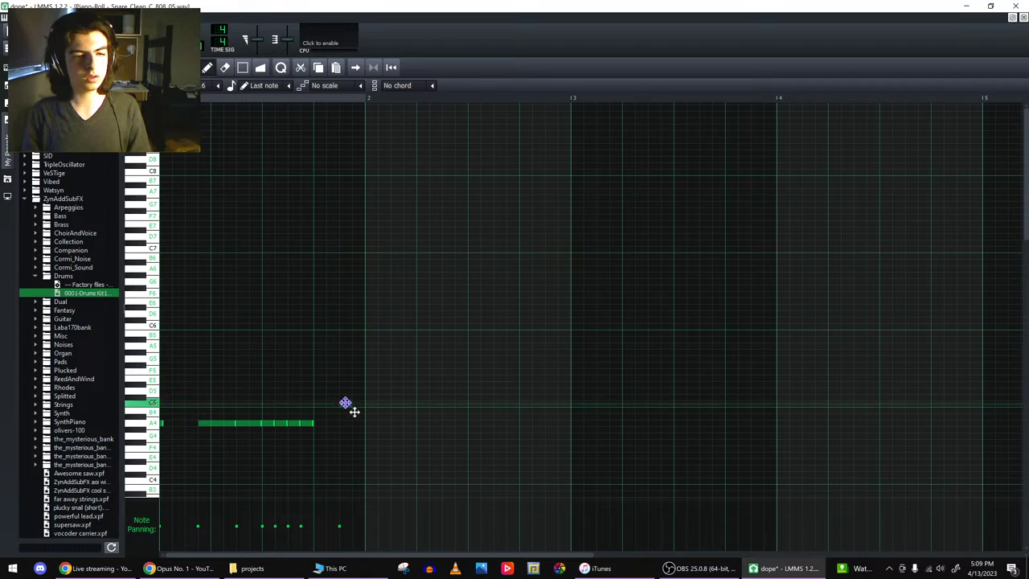
pyautogui.press('space')
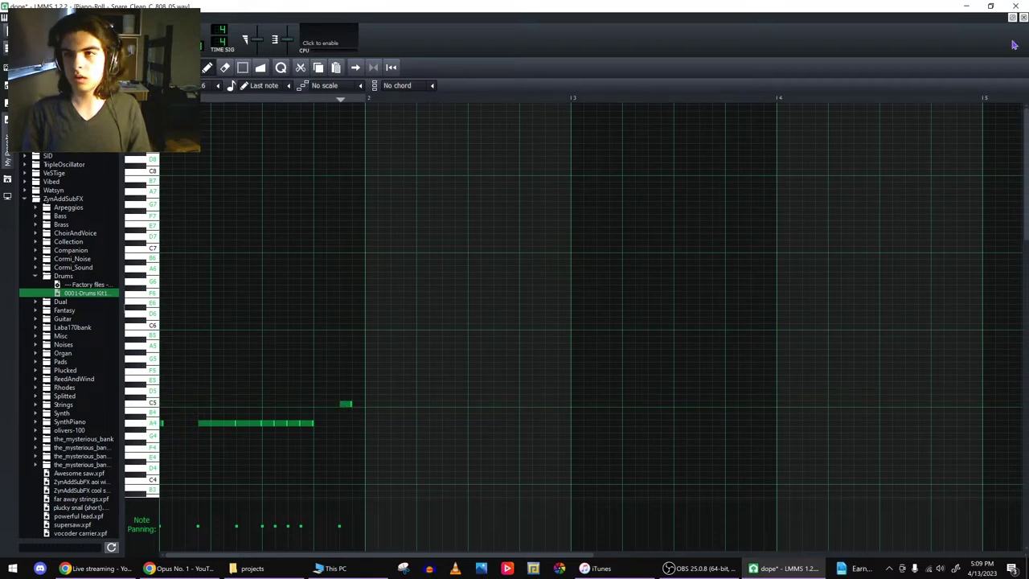
pyautogui.click(1023, 17)
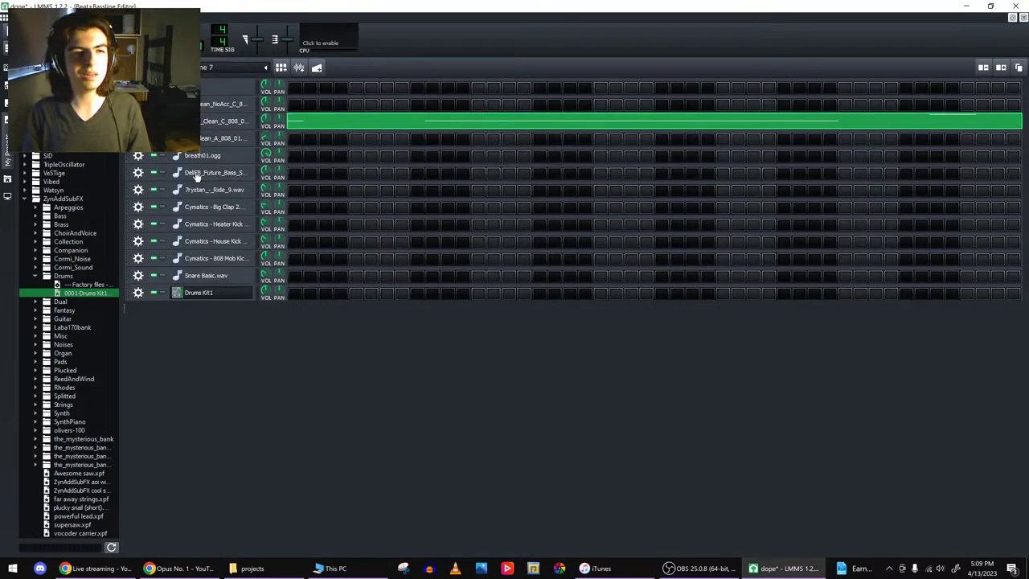
# - Open the Cymatics - Heater Kick pattern in the Piano Roll and place D5 notes on sixteenths 1, 3 and 5
pyautogui.click(295, 141)
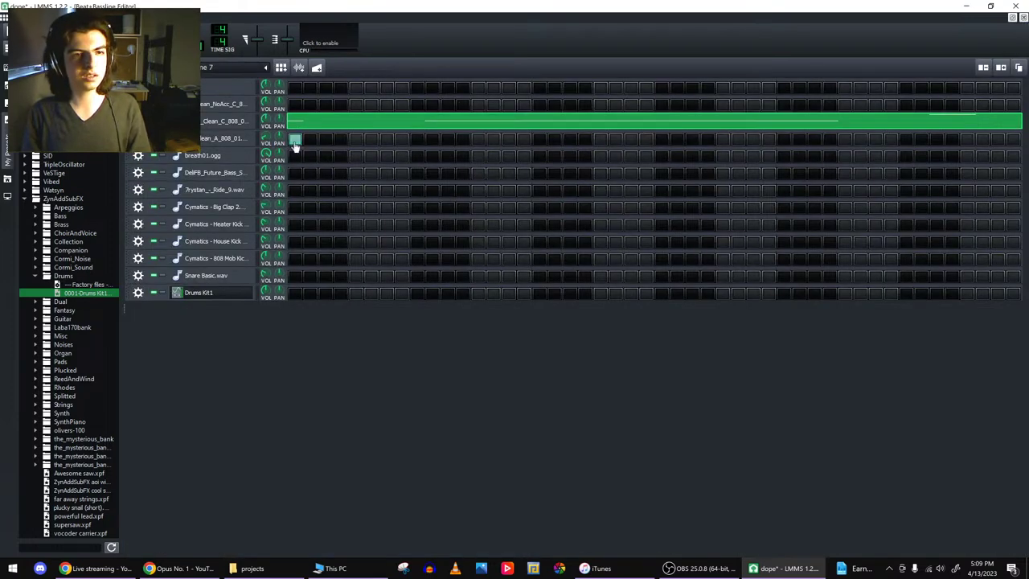
pyautogui.rightClick(317, 228)
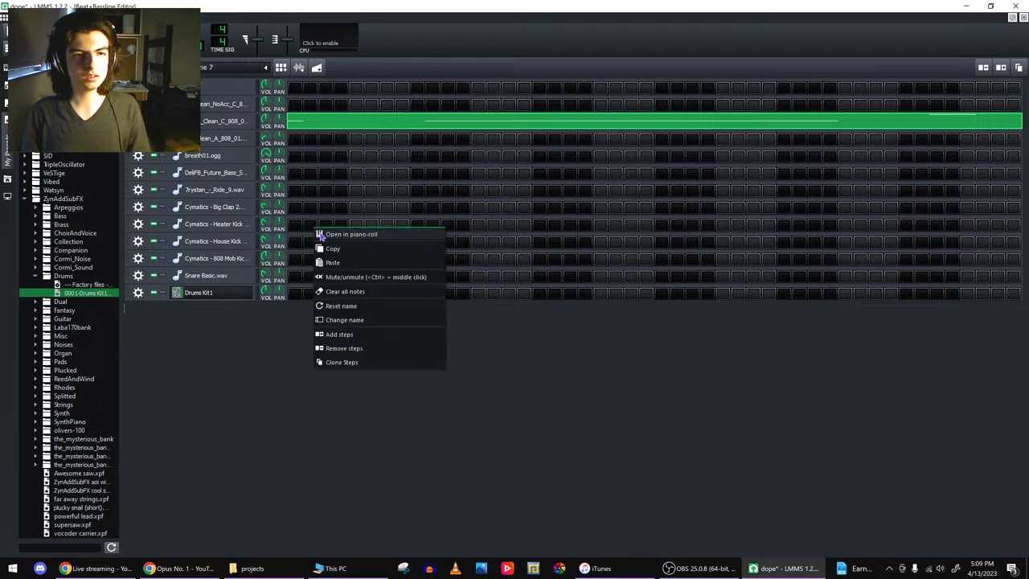
pyautogui.click(345, 234)
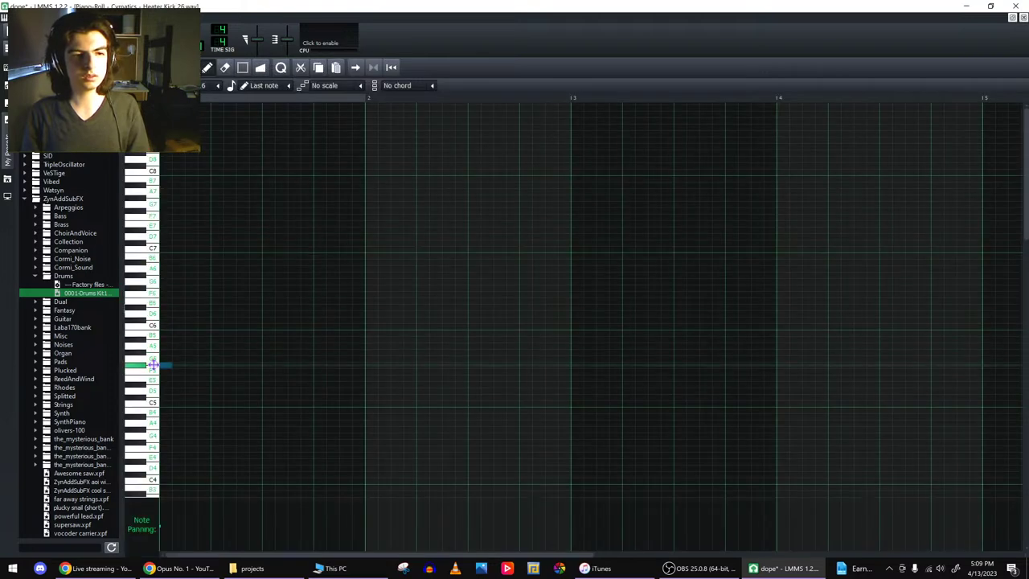
pyautogui.click(166, 391)
pyautogui.click(190, 393)
pyautogui.click(215, 392)
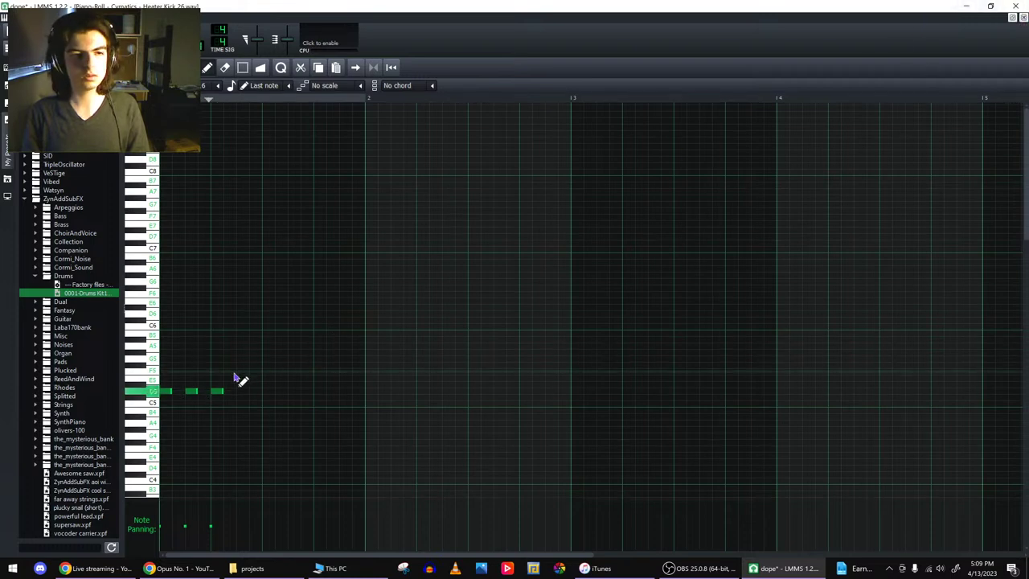
# - Replace the third kick note with one on sixteenth 7, and add D5 kick notes on sixteenths 13 and 15
pyautogui.moveTo(211, 389); pyautogui.dragTo(270, 393)
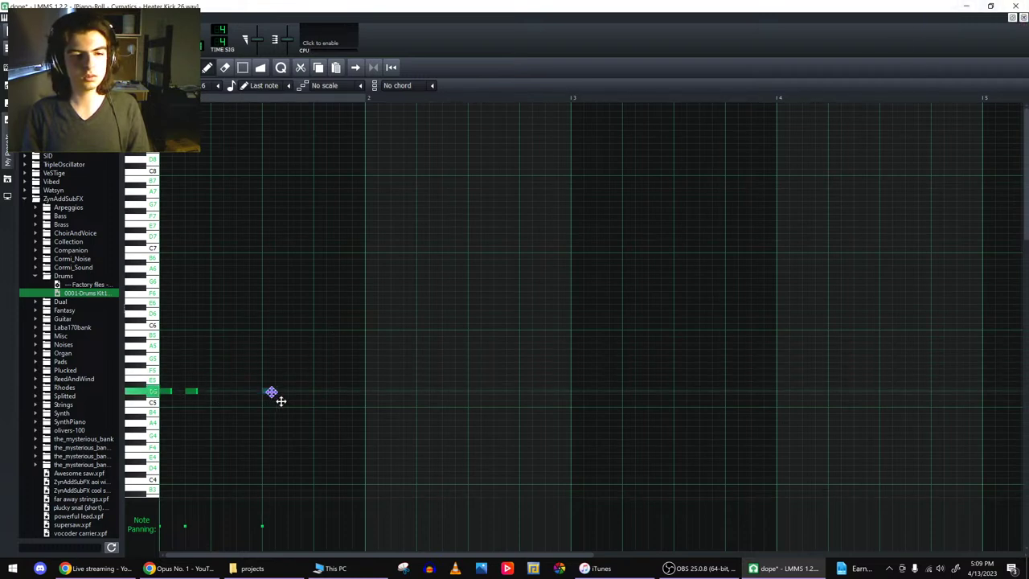
pyautogui.click(241, 392)
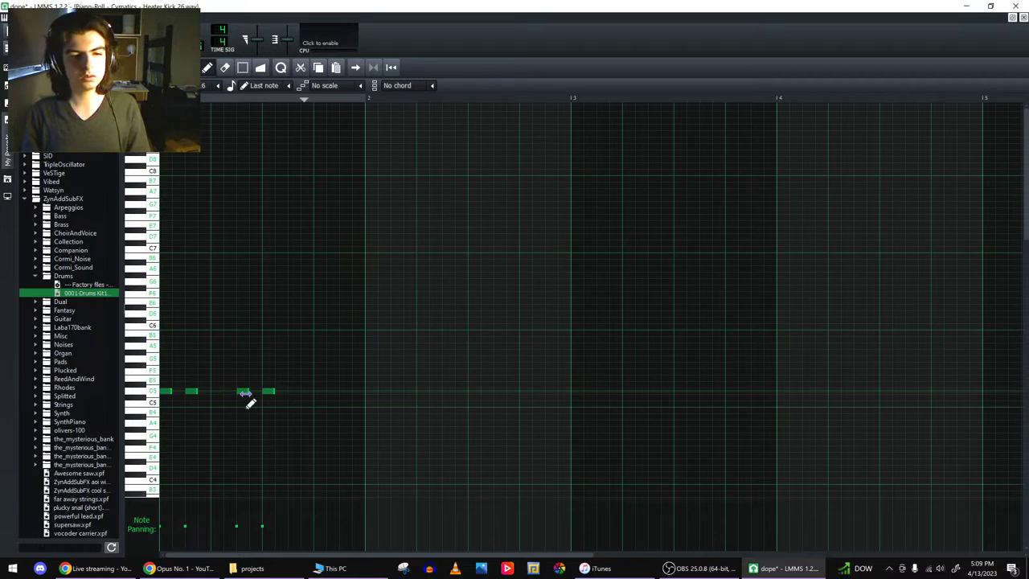
pyautogui.rightClick(268, 391)
pyautogui.click(318, 400)
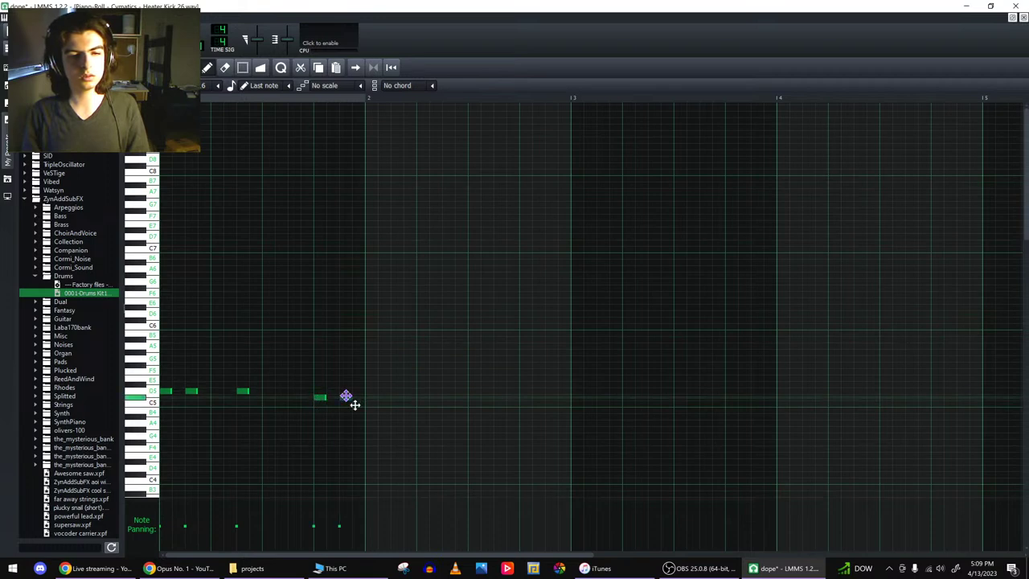
pyautogui.moveTo(346, 397); pyautogui.dragTo(317, 392)
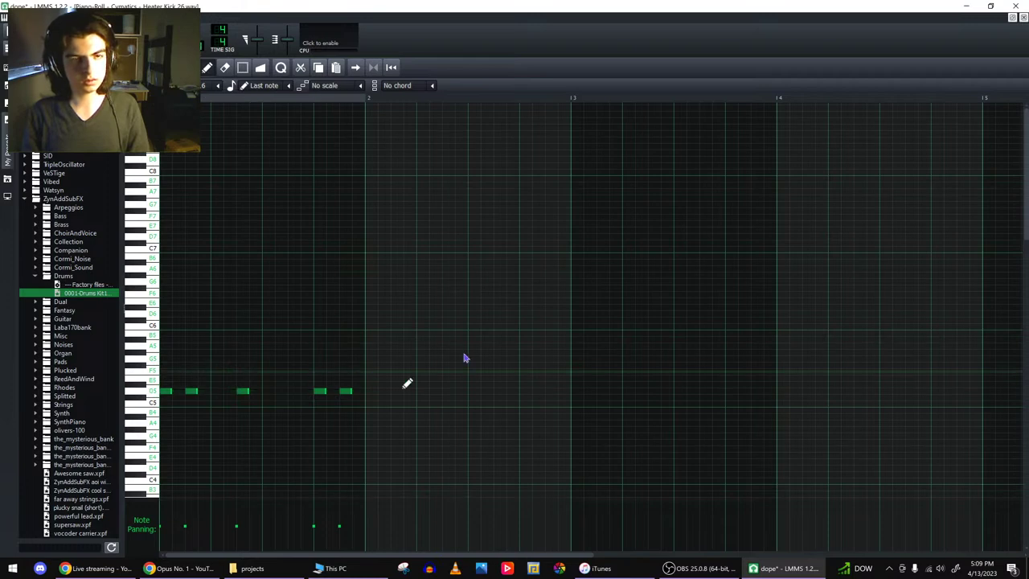
pyautogui.click(1024, 16)
pyautogui.click(1023, 17)
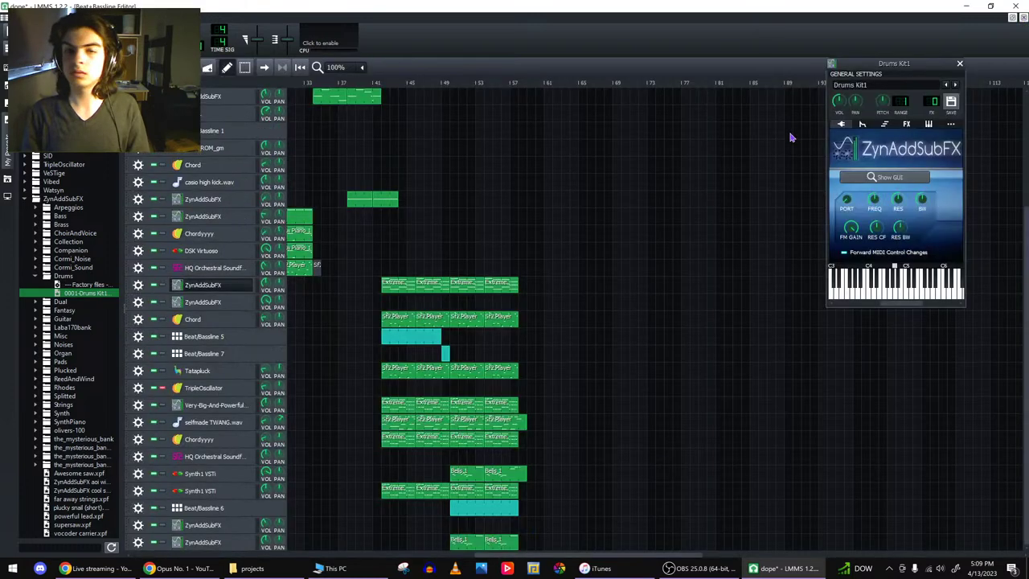
# - In Beat/Bassline 7, give Snare Basic.wav sixteenth notes C#5 and B4 from sixteenth 13, followed by an eighth-length G4
pyautogui.doubleClick(447, 357)
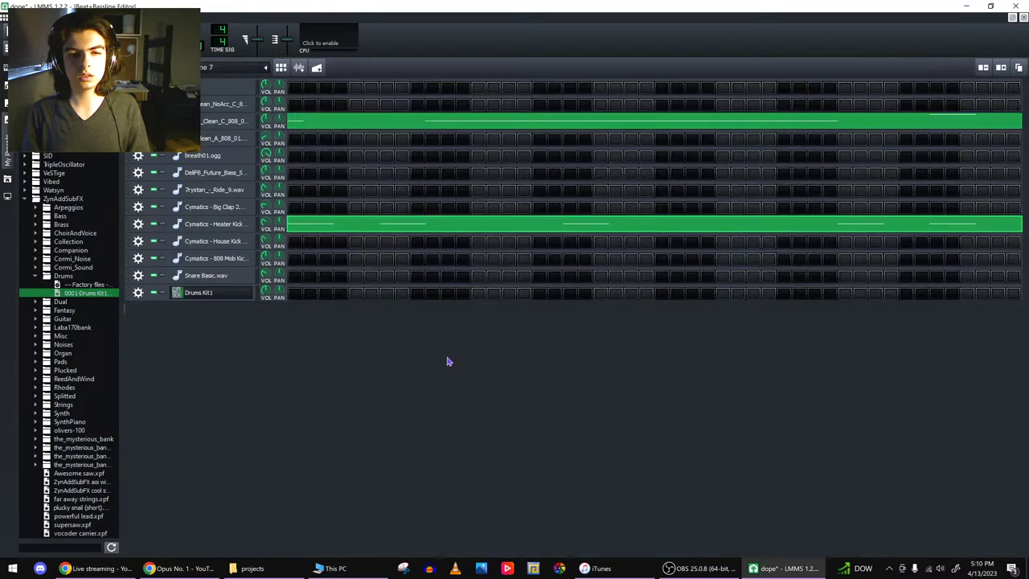
pyautogui.rightClick(757, 278)
pyautogui.click(779, 281)
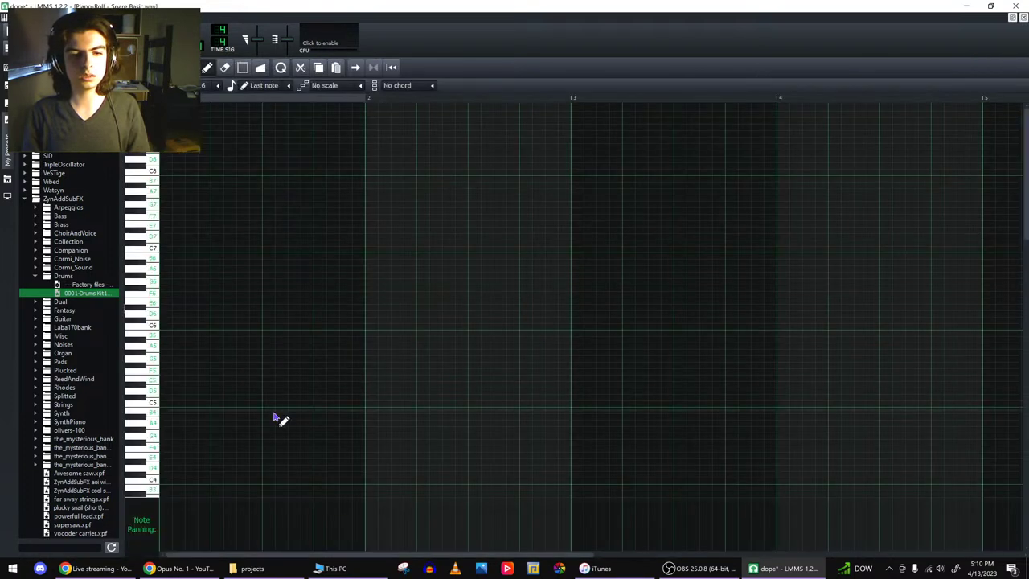
pyautogui.click(335, 411)
pyautogui.click(348, 436)
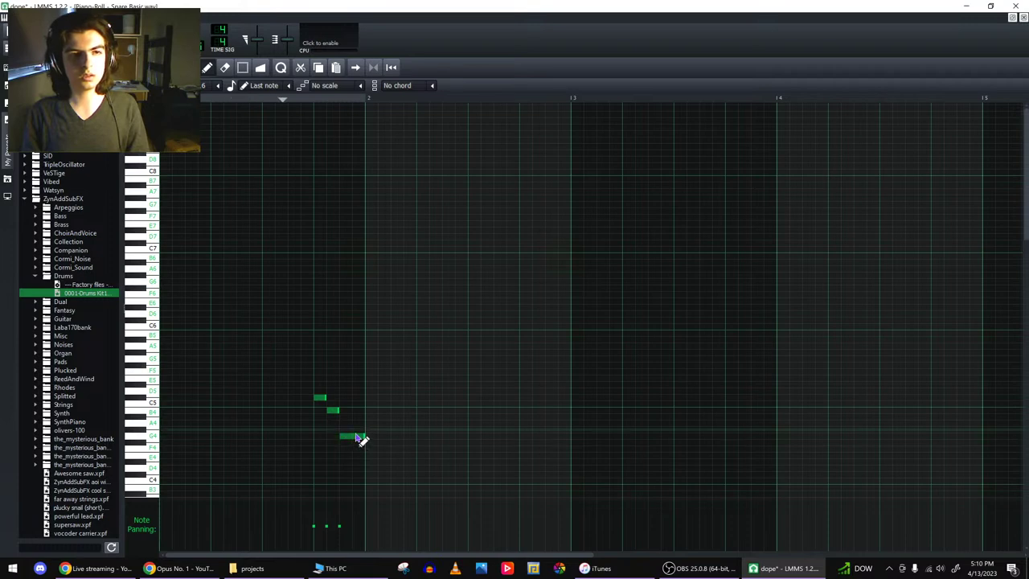
pyautogui.moveTo(356, 438); pyautogui.dragTo(366, 438)
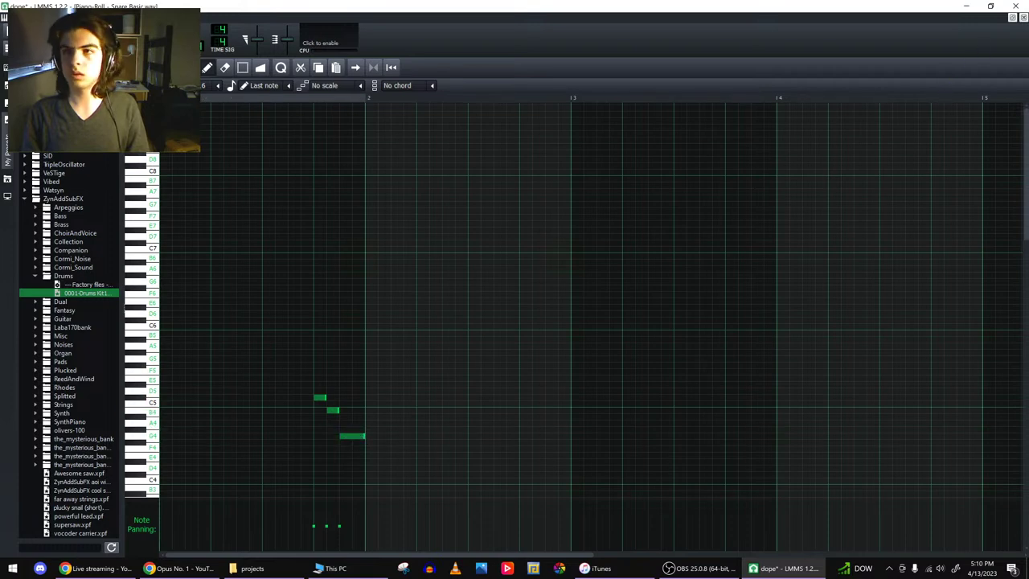
pyautogui.click(1022, 17)
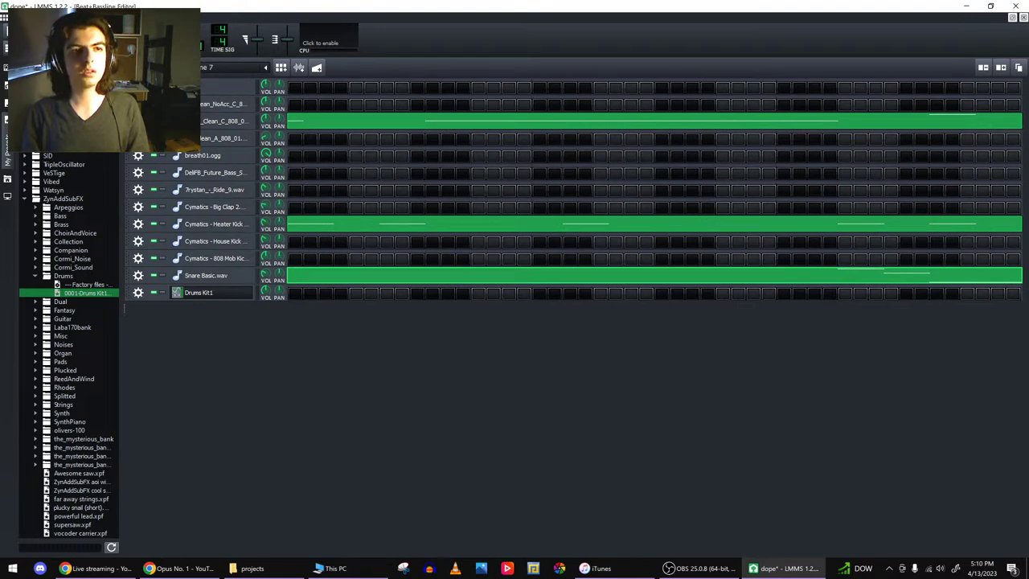
# - Return to the Song-Editor, save the project and stop the playback
pyautogui.click(1023, 17)
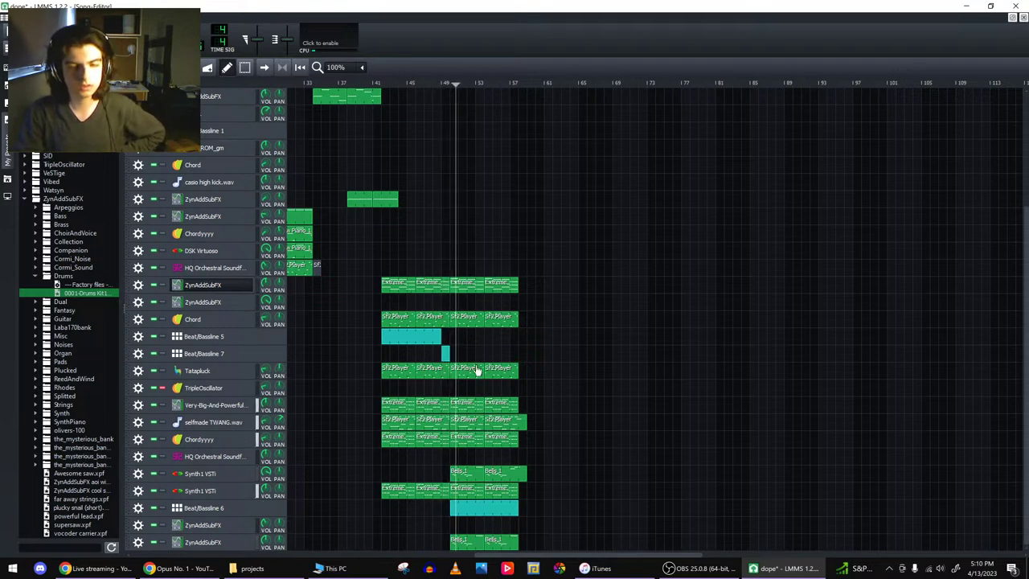
pyautogui.scroll(2, 362, 241)
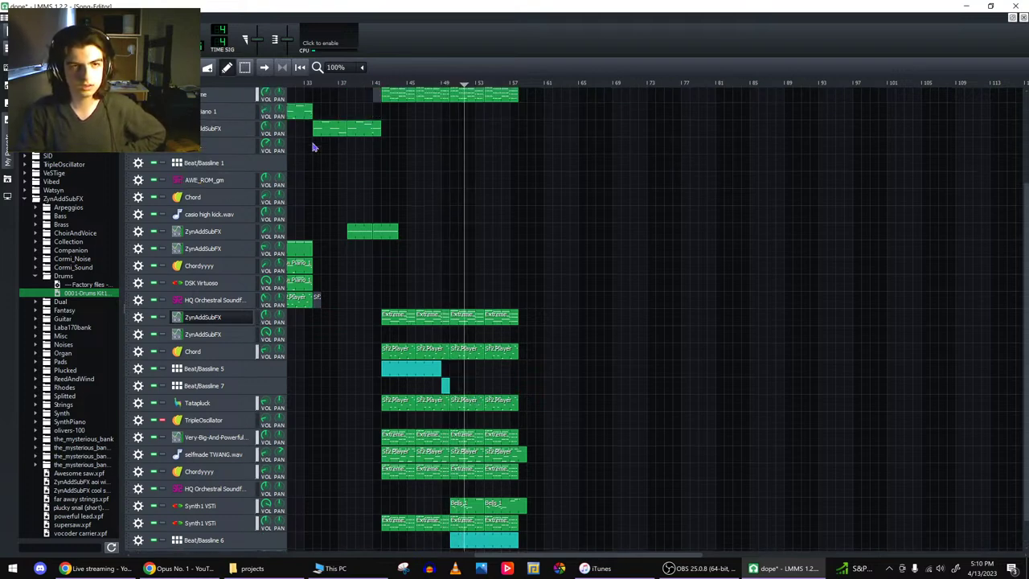
pyautogui.hotkey('ctrl', 's')
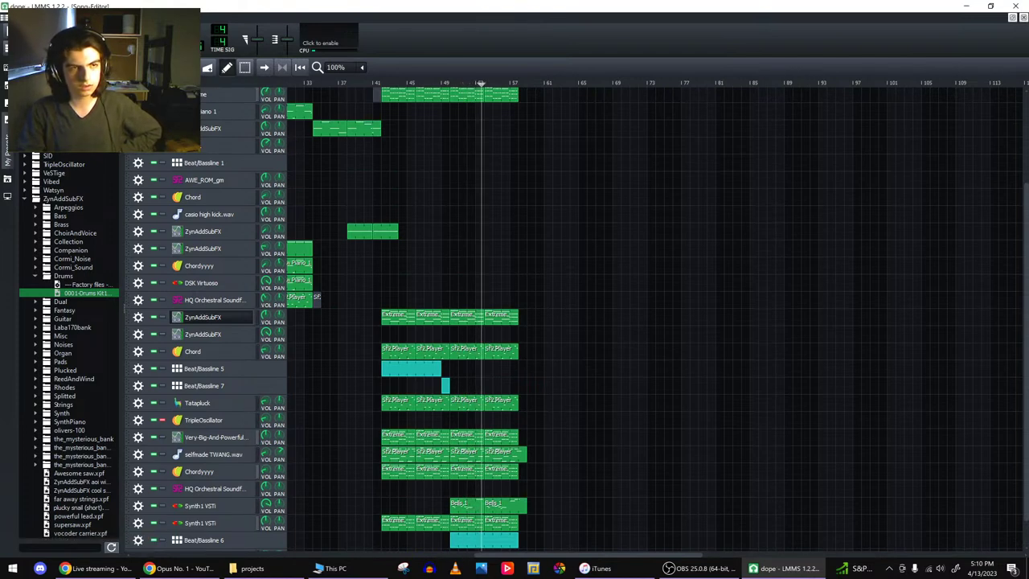
pyautogui.press('space')
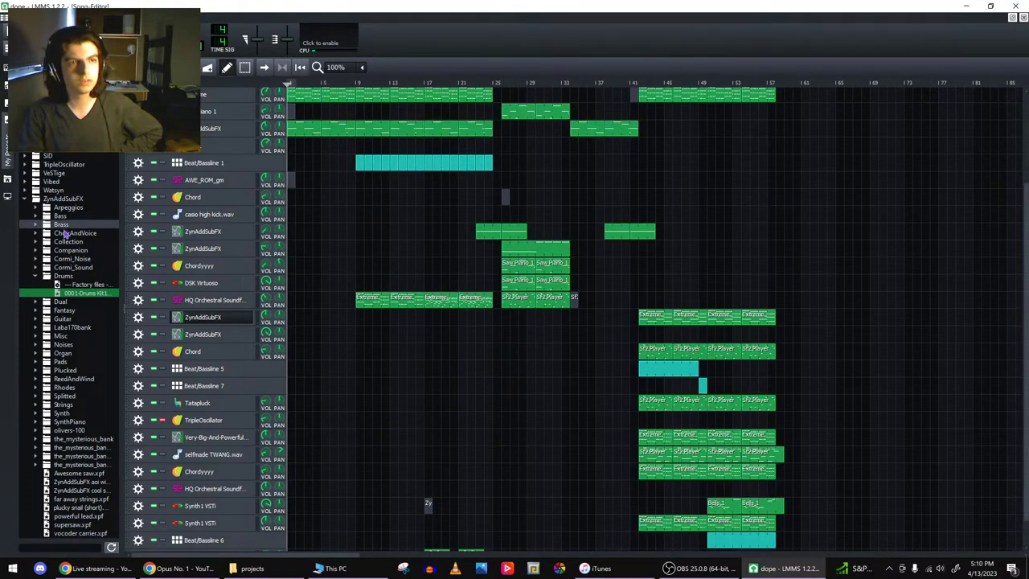
# - Switch the browser to My Home and look through the Cymatics Empire Hip Hop and Eternity sample packs
pyautogui.click(27, 205)
pyautogui.click(9, 182)
pyautogui.scroll(-4, 89, 306)
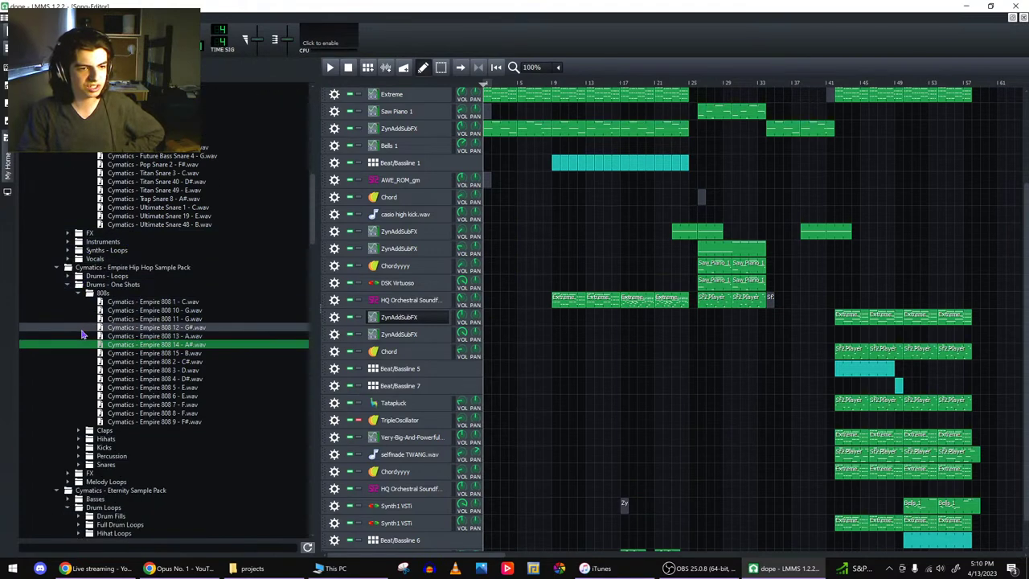
pyautogui.scroll(-2, 81, 412)
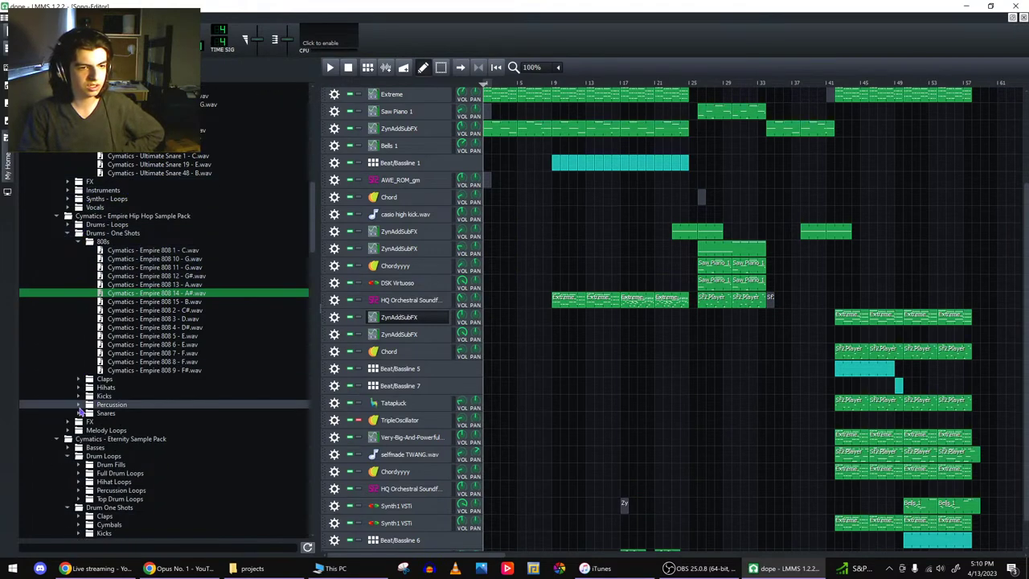
pyautogui.scroll(-4, 81, 410)
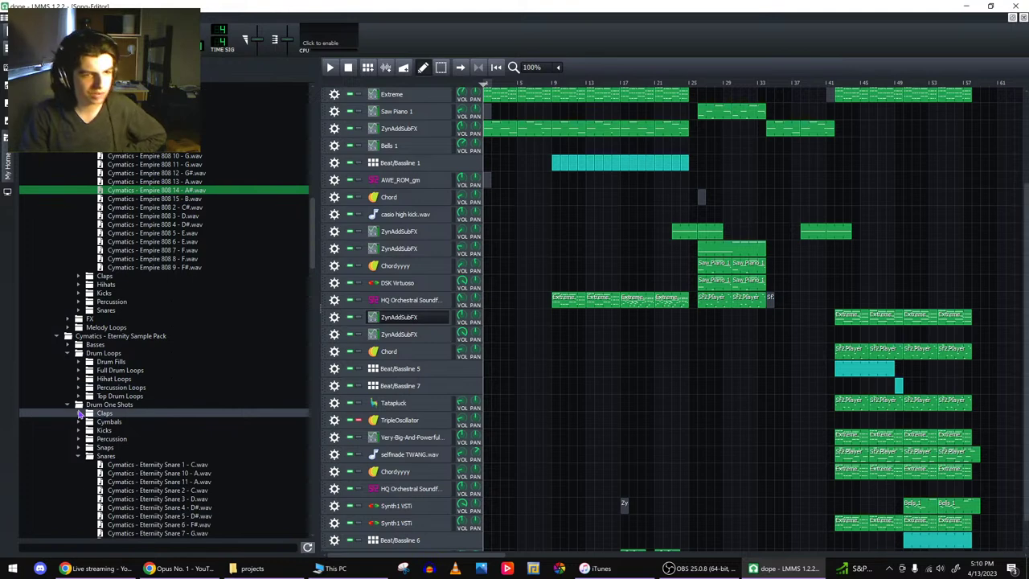
pyautogui.scroll(-7, 80, 414)
pyautogui.scroll(-2, 72, 421)
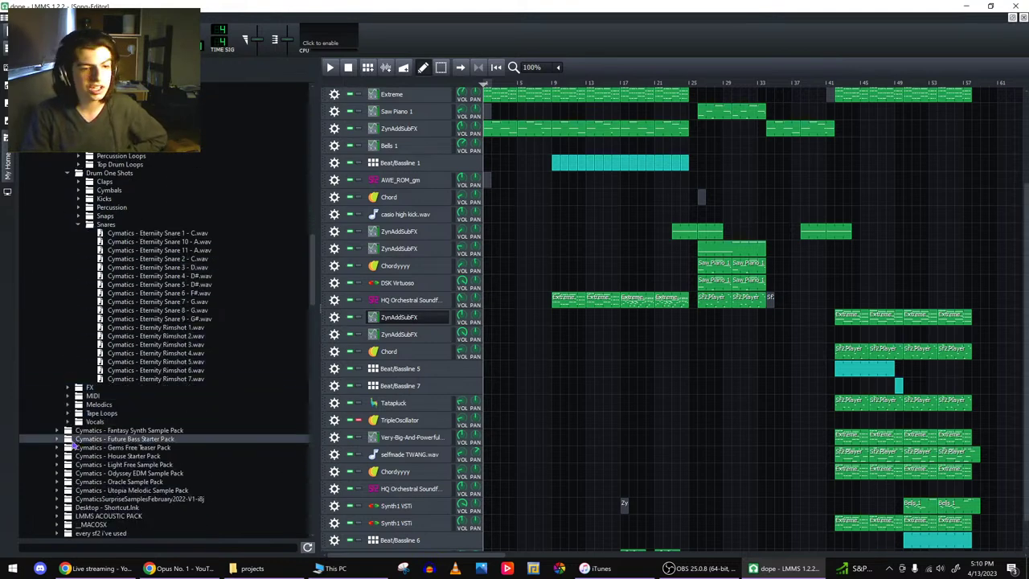
# - Preview the impact samples in the FX folder of the Cymatics - Future Bass Starter Pack, including Master Collection Vol 2 Impact 2 and 9
pyautogui.click(57, 439)
pyautogui.scroll(-2, 61, 438)
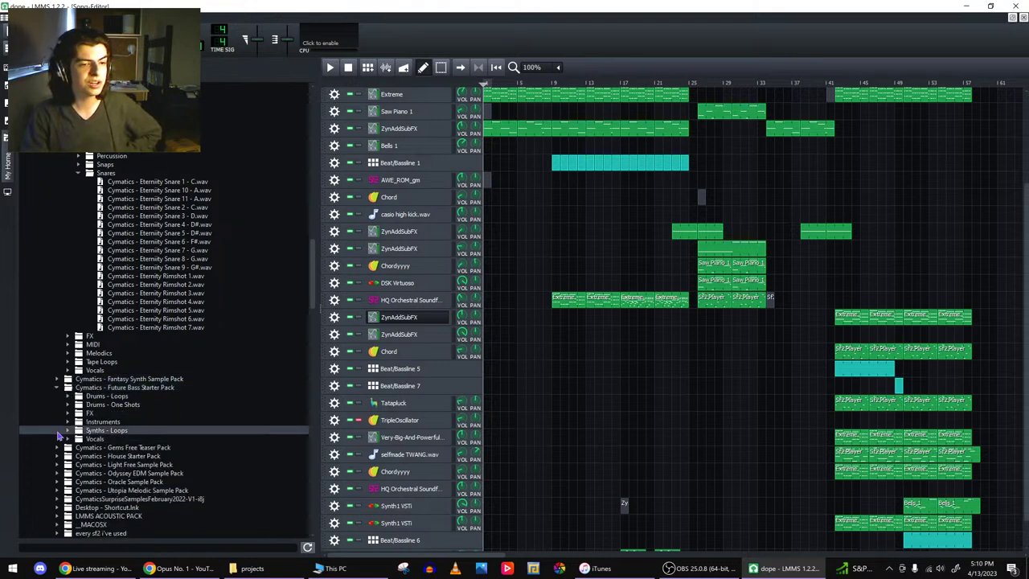
pyautogui.click(68, 413)
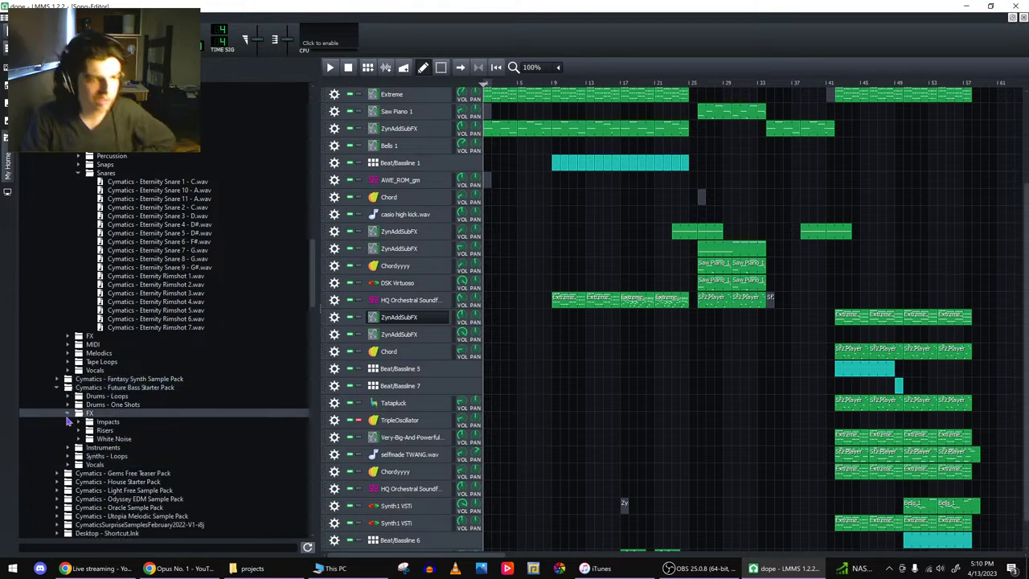
pyautogui.click(79, 422)
pyautogui.click(82, 430)
pyautogui.click(77, 447)
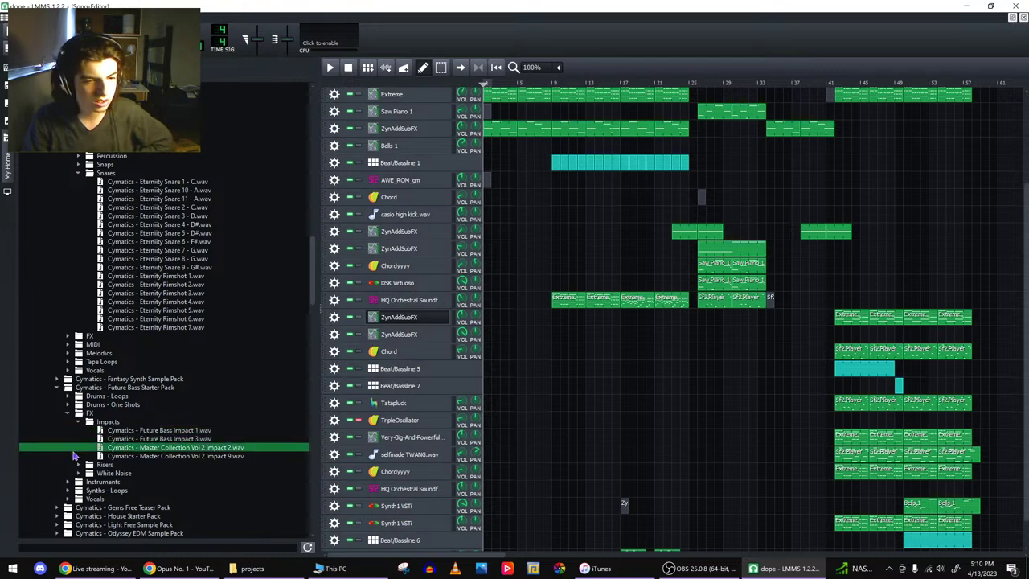
pyautogui.click(69, 456)
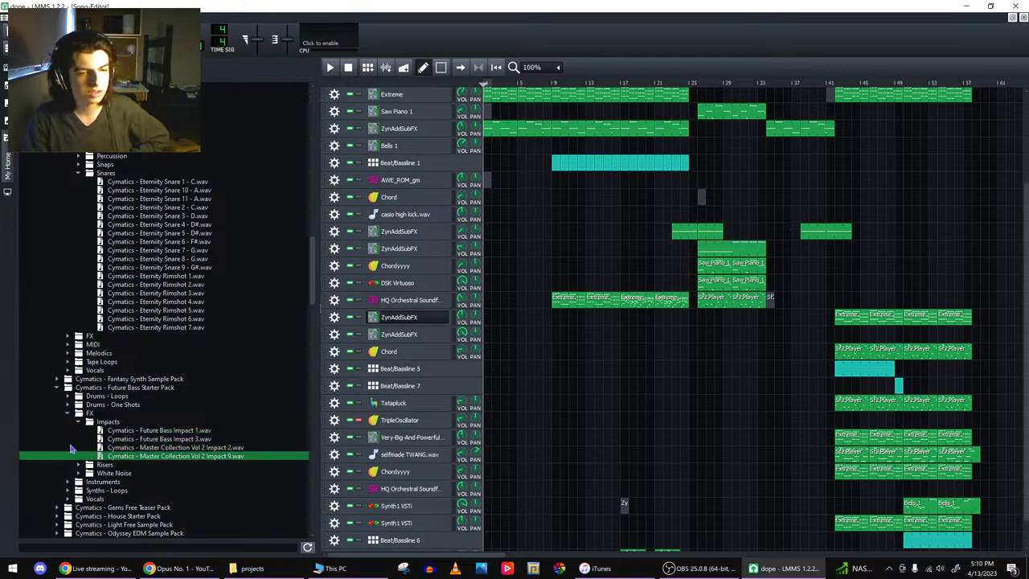
pyautogui.click(68, 414)
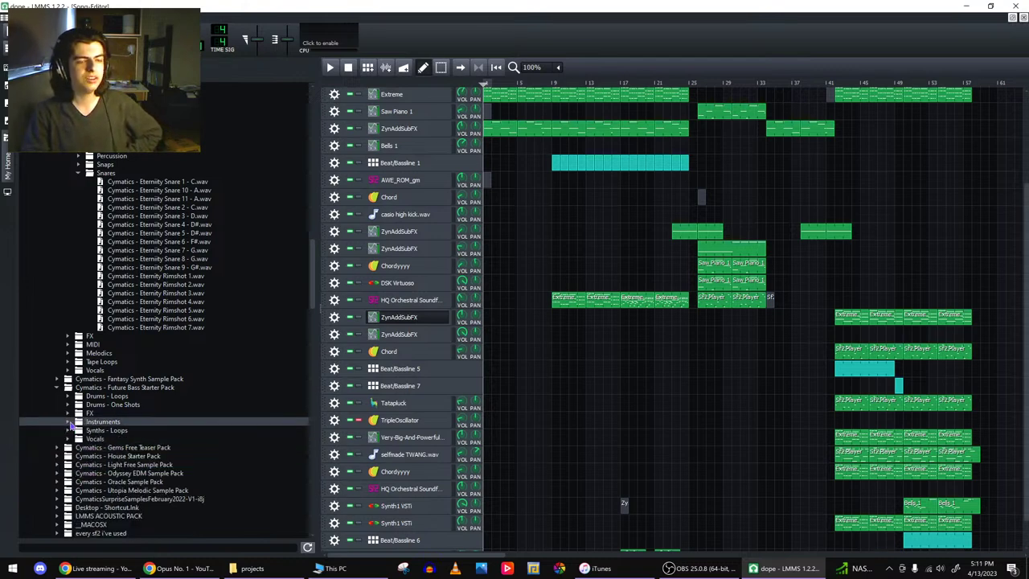
# - Look through the Cymatics - Gems Free Teaser Pack and expand the Cymatics - House Starter Pack
pyautogui.scroll(-2, 71, 426)
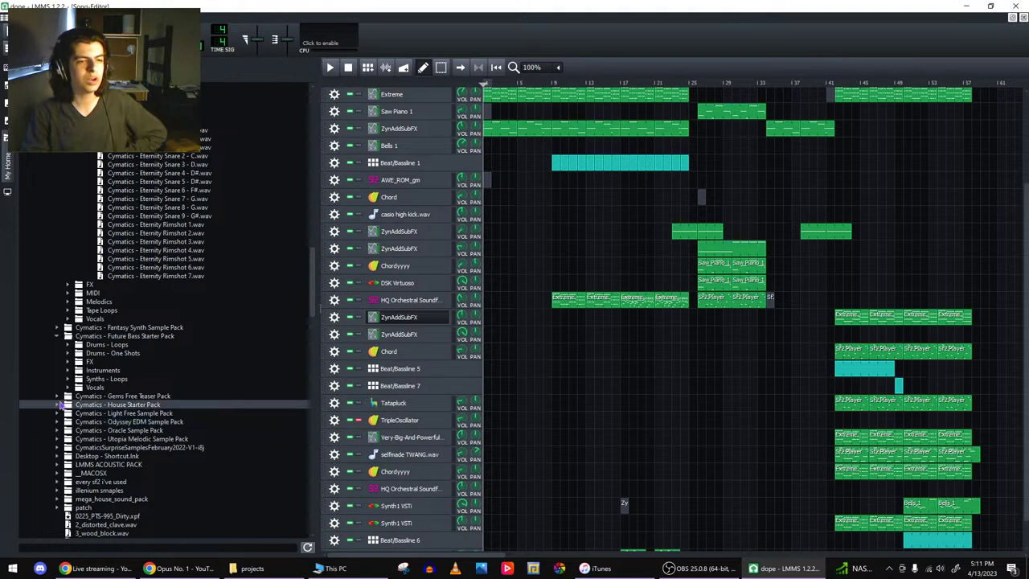
pyautogui.click(58, 396)
pyautogui.scroll(-6, 71, 413)
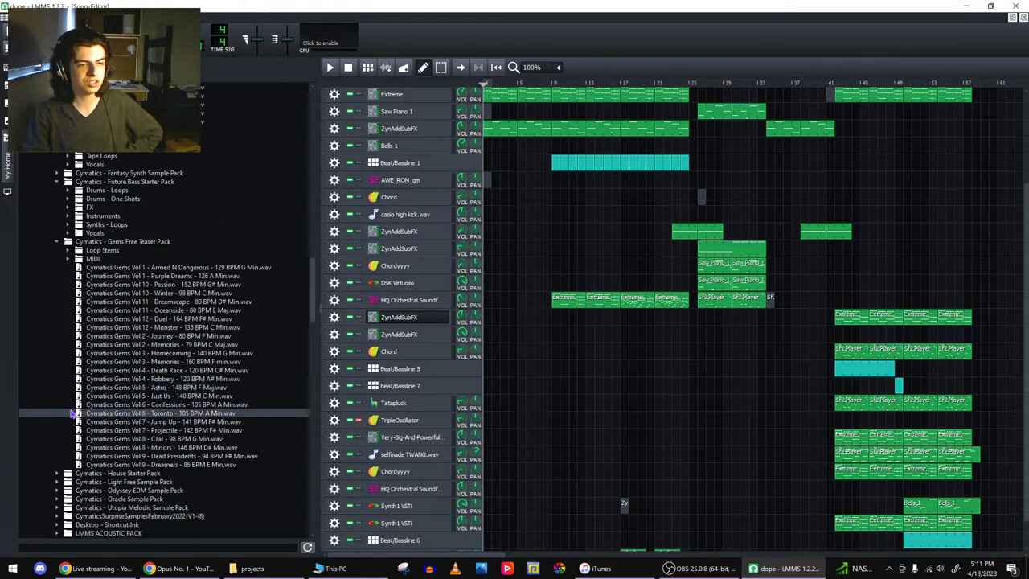
pyautogui.click(58, 242)
pyautogui.click(59, 250)
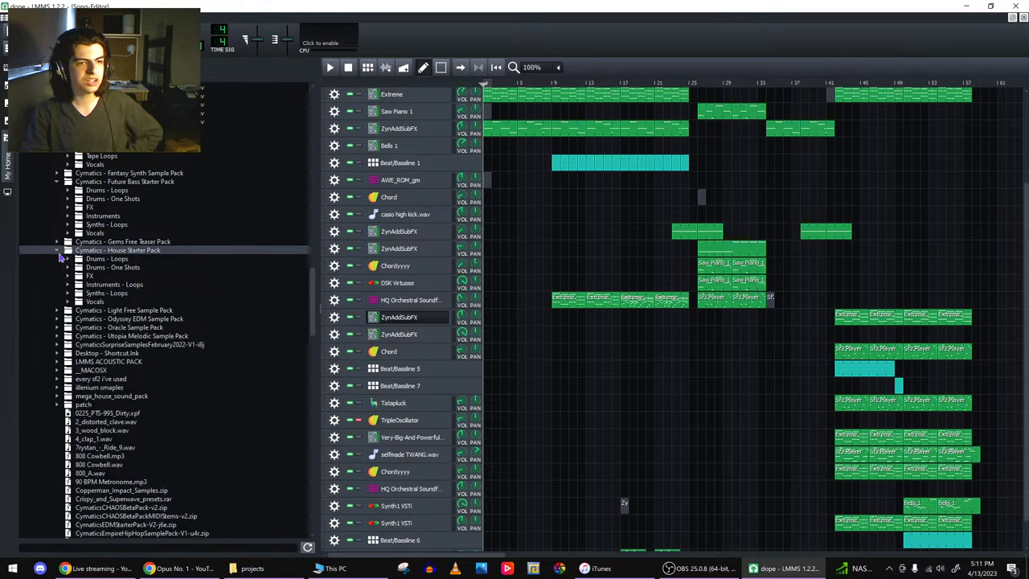
# - Preview the impact samples in the House Starter Pack's FX folder, including House Impact 3, Impact 22, Impact 39 and Impact 4
pyautogui.click(68, 276)
pyautogui.click(79, 302)
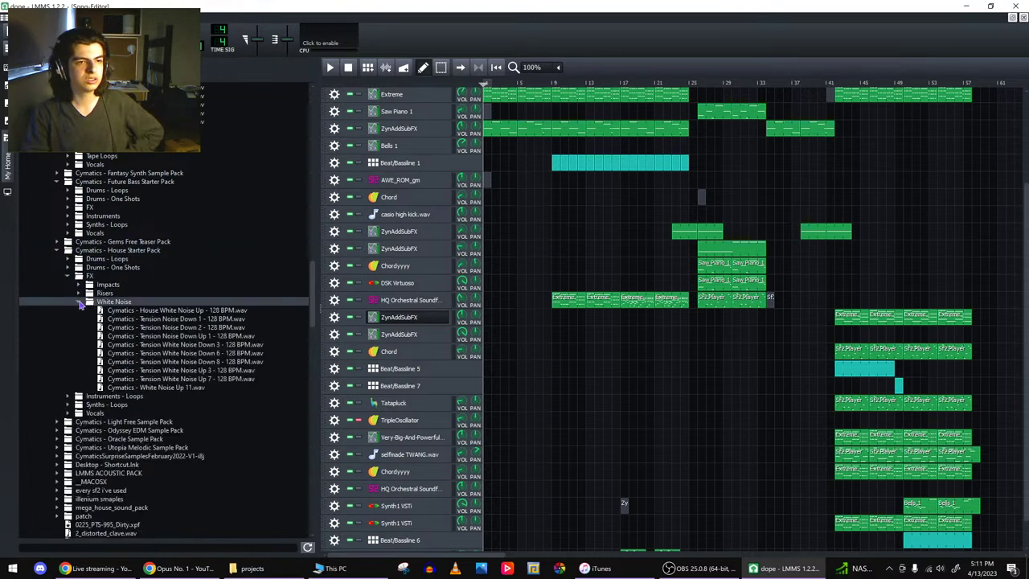
pyautogui.click(79, 303)
pyautogui.click(80, 285)
pyautogui.click(93, 301)
pyautogui.click(91, 311)
pyautogui.click(81, 320)
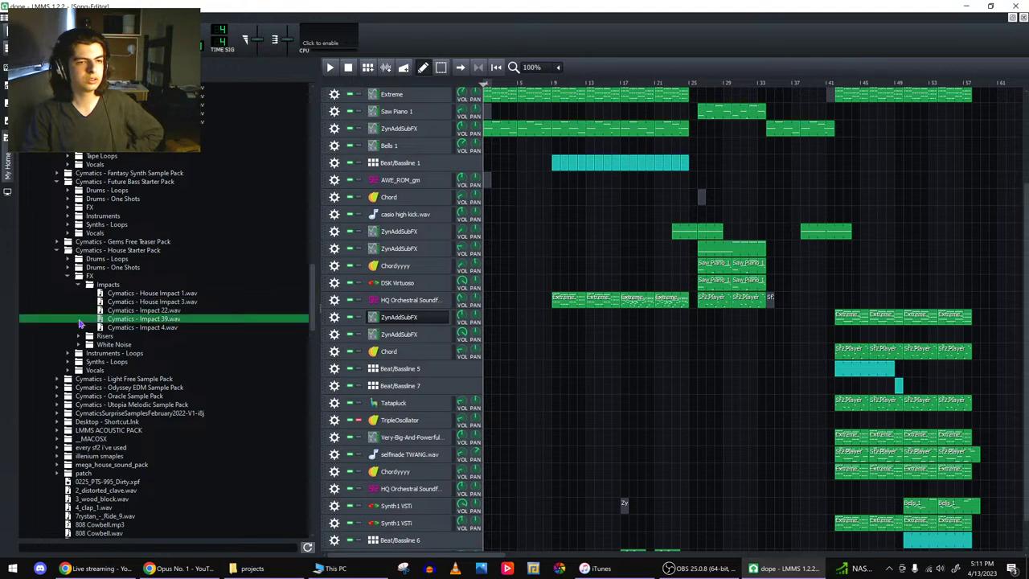
pyautogui.click(80, 328)
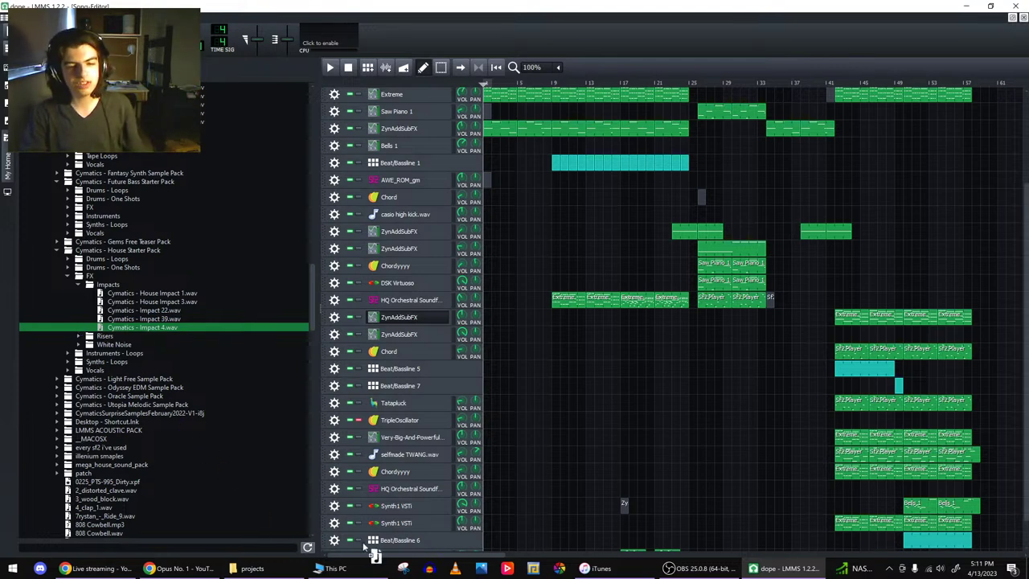
# - Add Cymatics - Impact 4.wav as a new track and give it a bar 50 pattern with an A4 note about five bars long
pyautogui.scroll(-3, 696, 419)
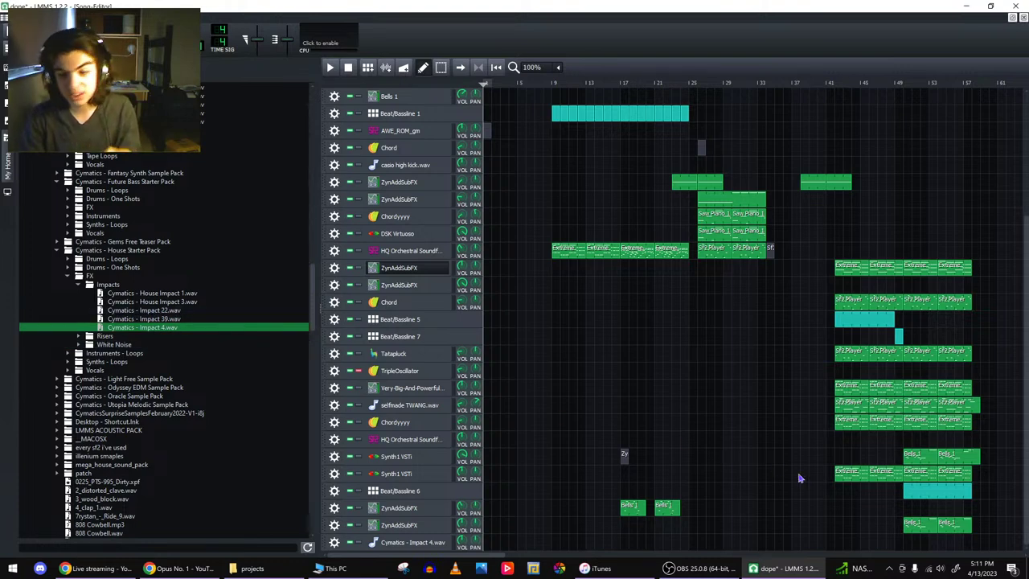
pyautogui.doubleClick(911, 548)
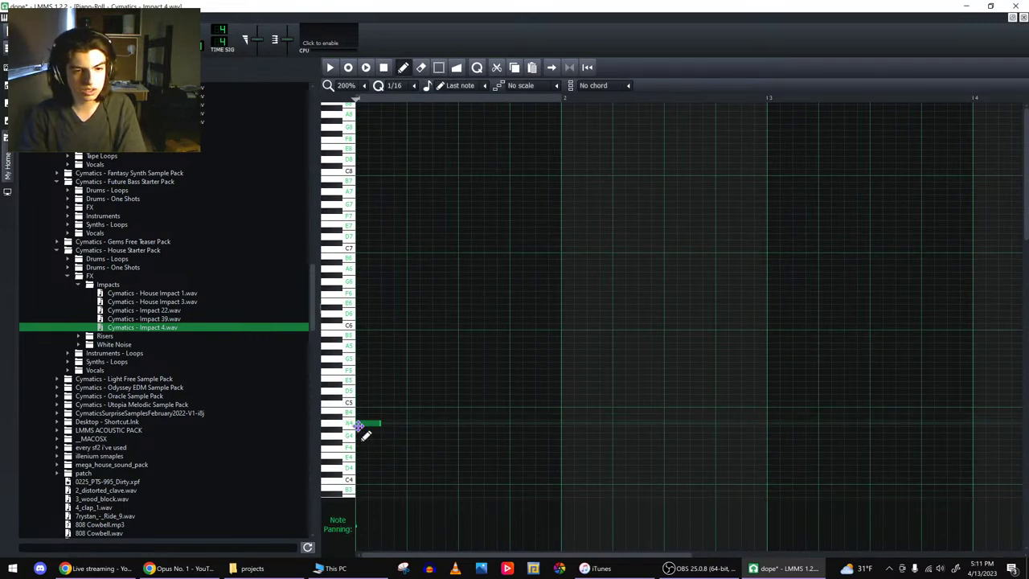
pyautogui.keyDown('ctrl'); pyautogui.scroll(-1, 496, 415); pyautogui.keyUp('ctrl')
pyautogui.moveTo(367, 422); pyautogui.dragTo(870, 458)
pyautogui.click(1023, 17)
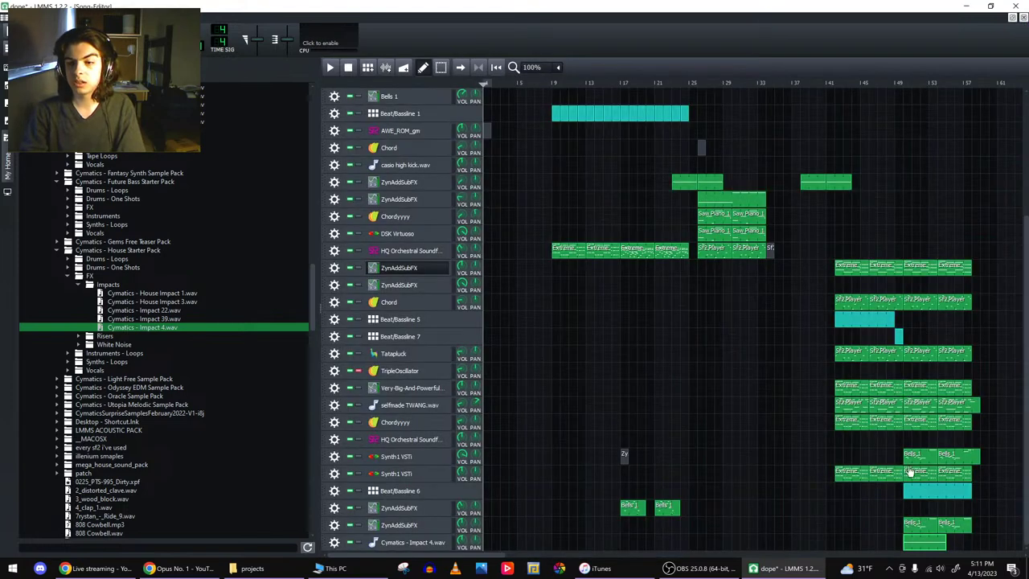
# - Copy the Impact 4 pattern to bar 42 on the same track and save the project
pyautogui.rightClick(938, 548)
pyautogui.click(875, 510)
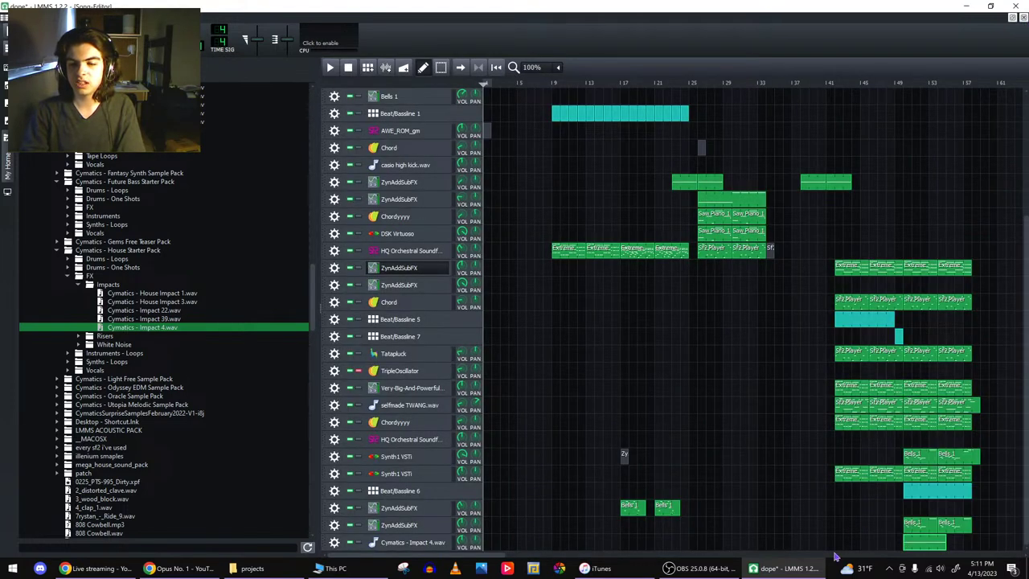
pyautogui.rightClick(840, 548)
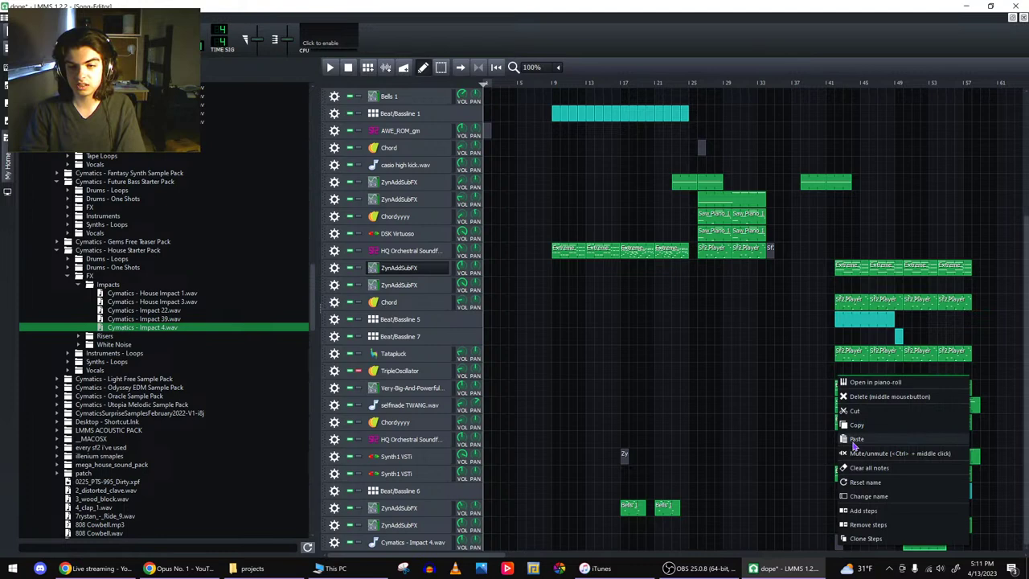
pyautogui.click(852, 438)
pyautogui.hotkey('ctrl', 's')
# - Play the drop from bar 41 to hear the impacts and save the project again
pyautogui.click(827, 86)
pyautogui.press('space')
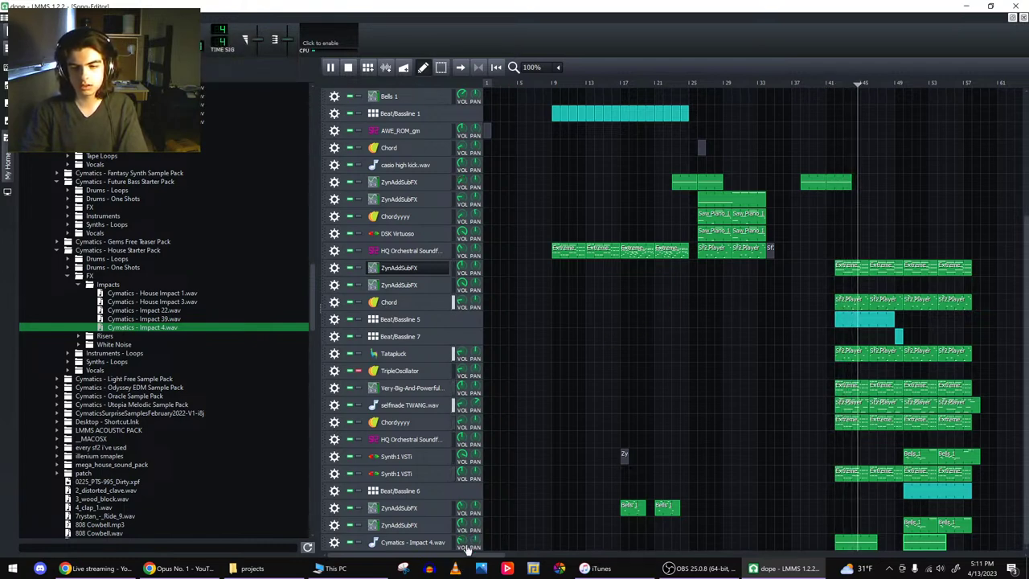
pyautogui.hotkey('ctrl', 's')
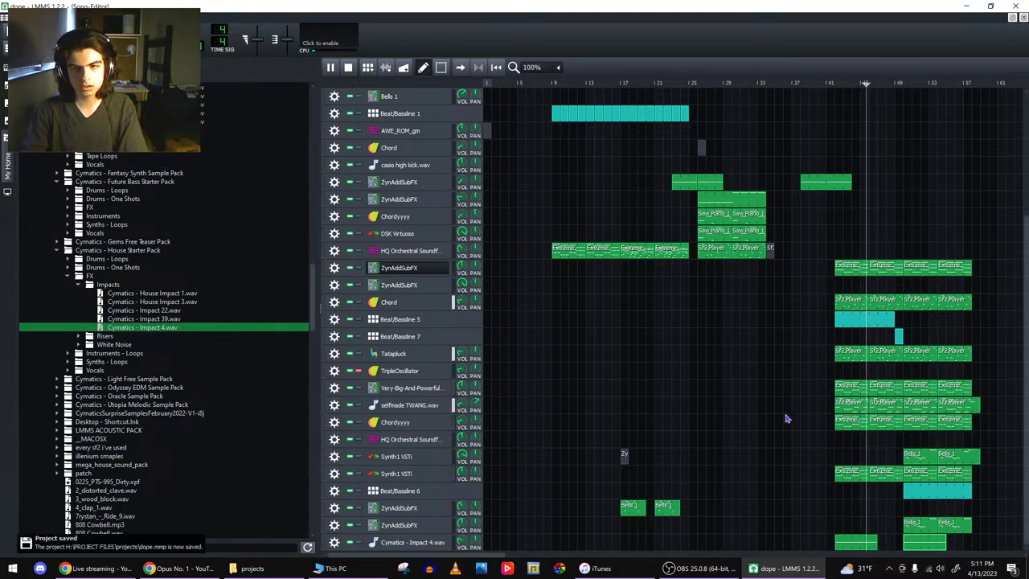
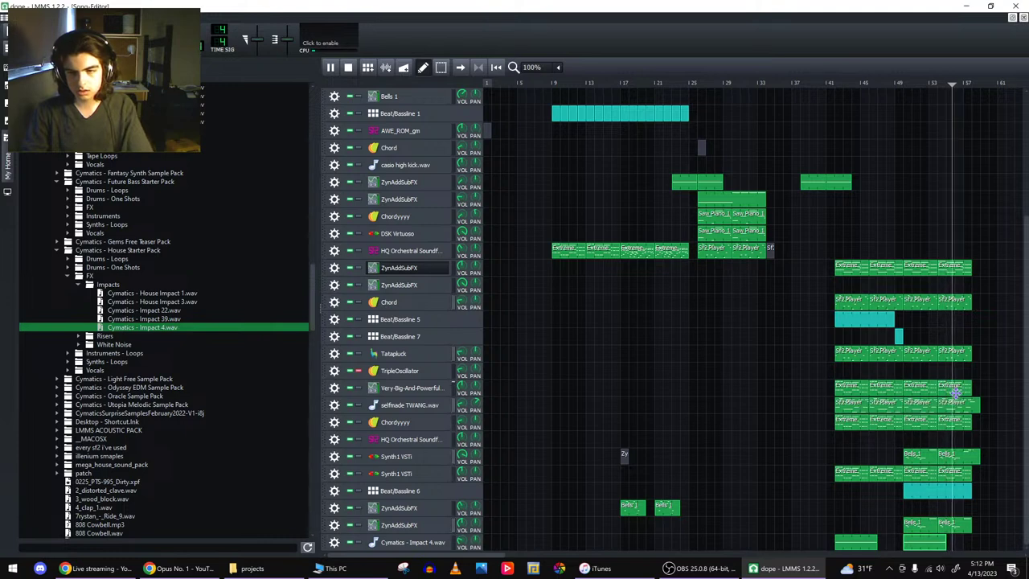
# - Check the bar 54 patterns of Very-Big-And-Powerful and the sustained-chord ZynAddSubFX track in the Piano-Roll, and copy the ZynAddSubFX pattern
pyautogui.doubleClick(959, 399)
pyautogui.click(1024, 17)
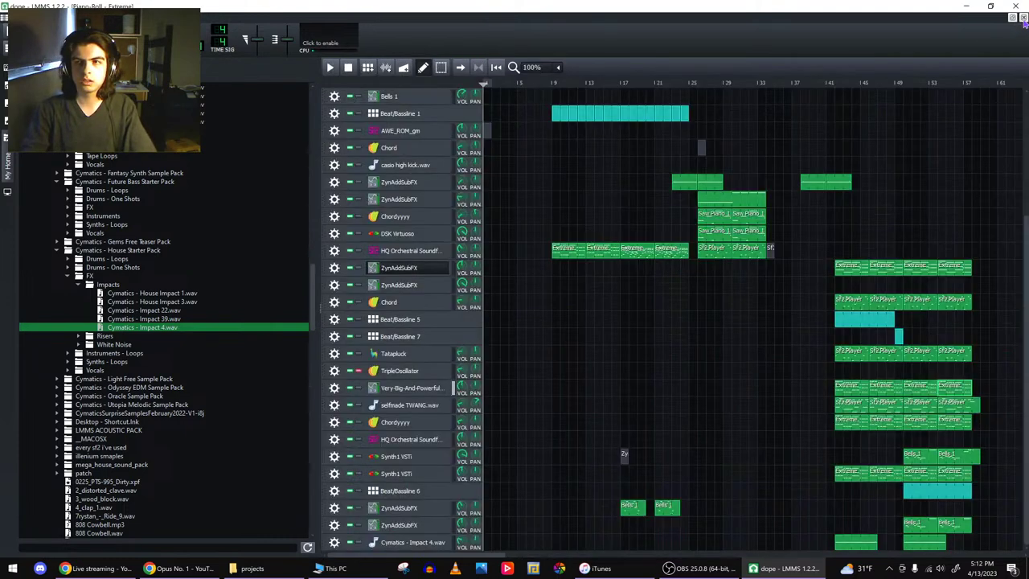
pyautogui.doubleClick(963, 273)
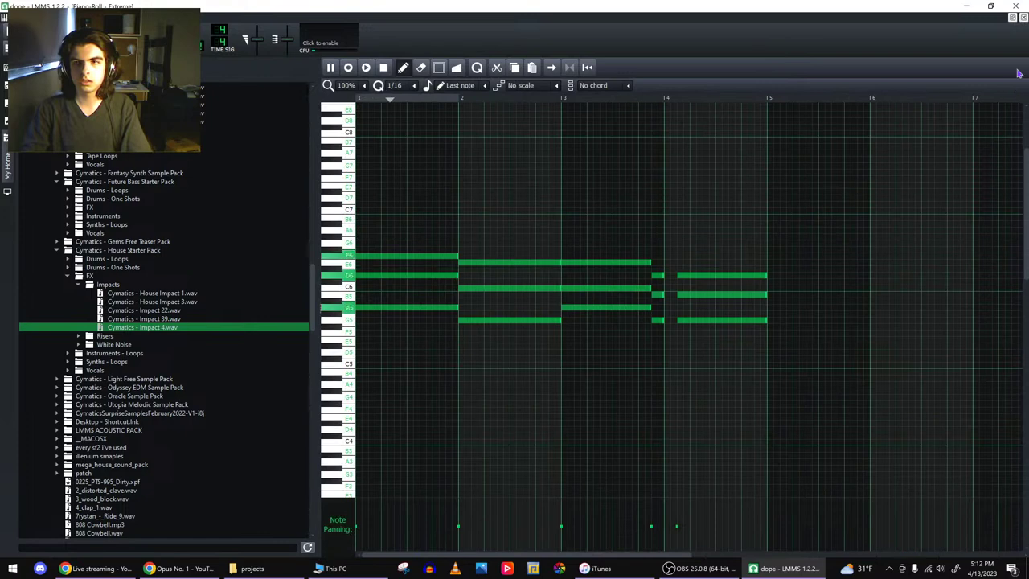
pyautogui.press('F7')
pyautogui.rightClick(960, 261)
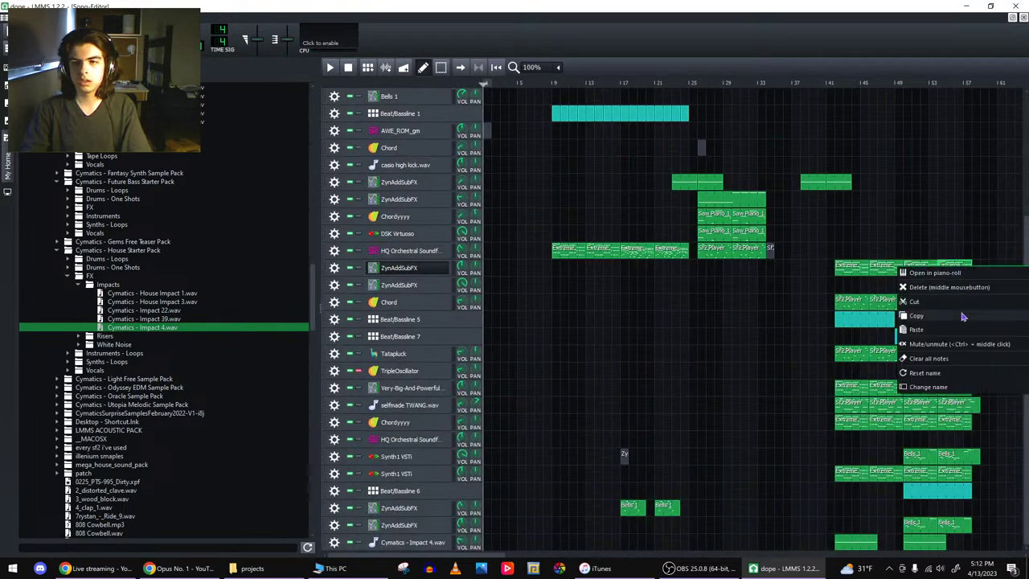
pyautogui.click(962, 315)
# - Inspect and play the bar 54 patterns of the Very-Big-And-Powerful and lower Chordyyyy tracks in the Piano-Roll, returning to the Song-Editor
pyautogui.doubleClick(957, 385)
pyautogui.press('space')
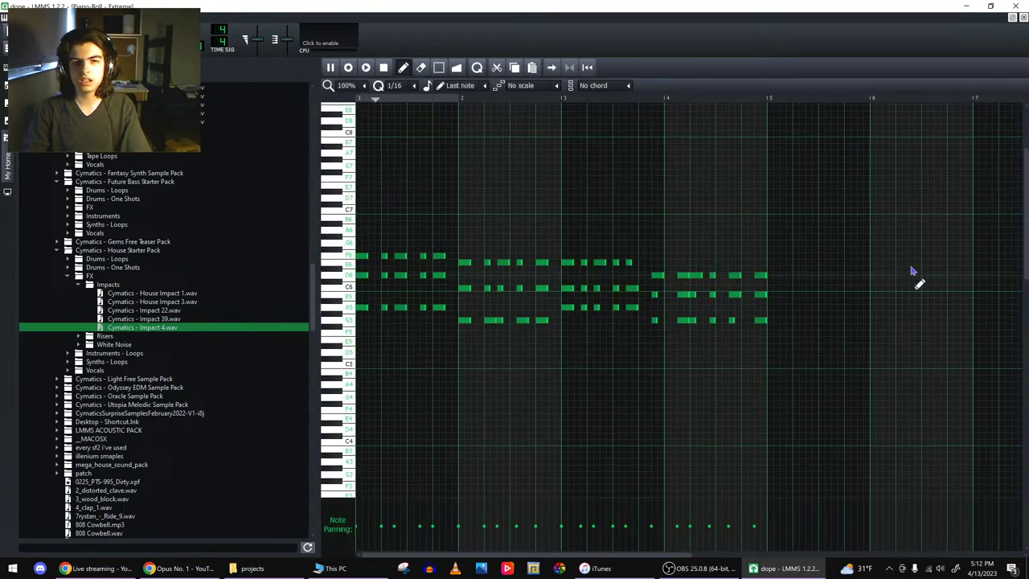
pyautogui.click(1023, 19)
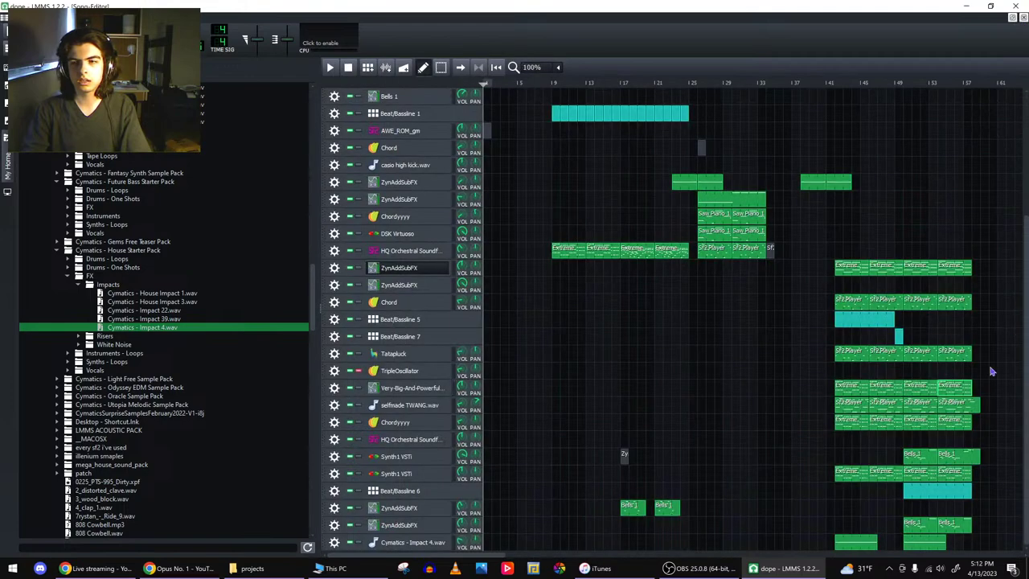
pyautogui.doubleClick(959, 426)
pyautogui.press('F7')
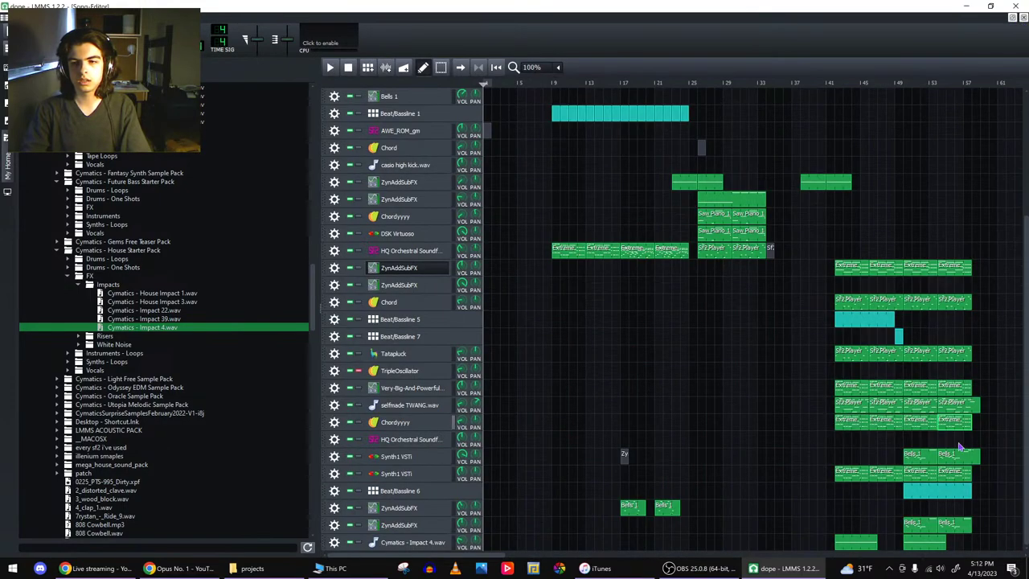
pyautogui.doubleClick(939, 423)
pyautogui.press('space')
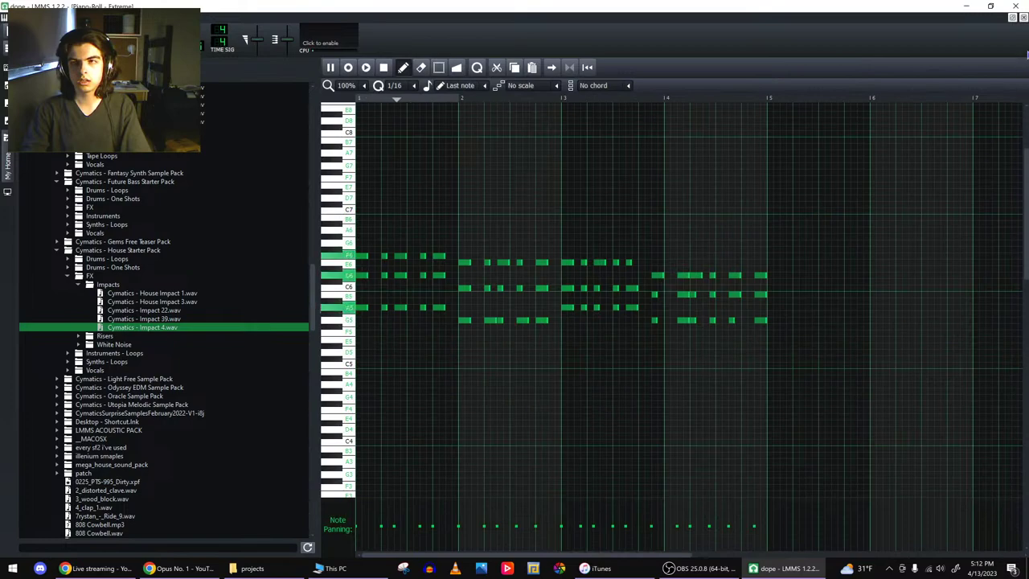
pyautogui.press('F7')
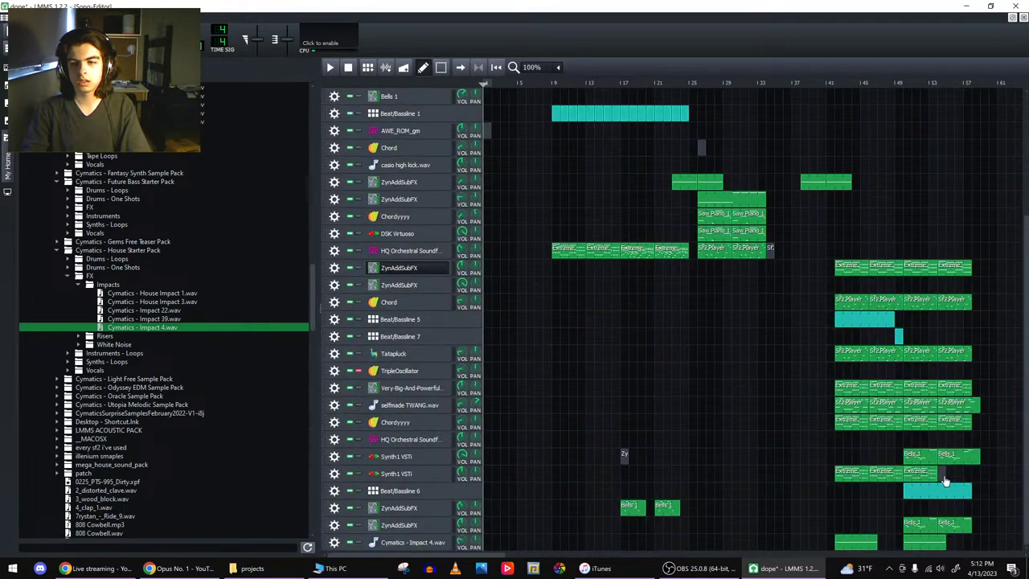
# - Replace the lower Synth1 VSTi track's patterns at bars 54 and 50 with the copied sustained-chord pattern
pyautogui.rightClick(945, 481)
pyautogui.click(924, 446)
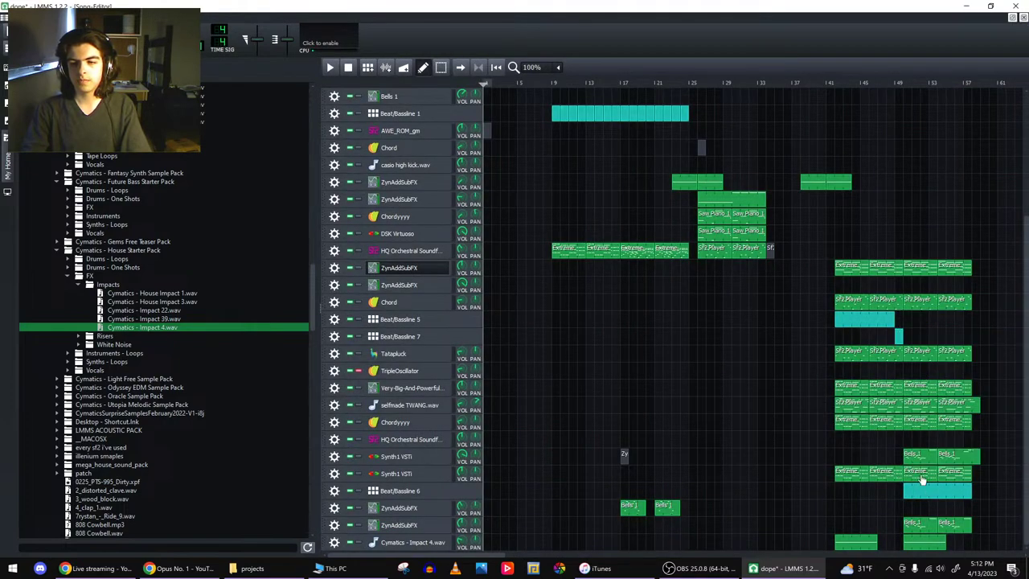
pyautogui.rightClick(911, 478)
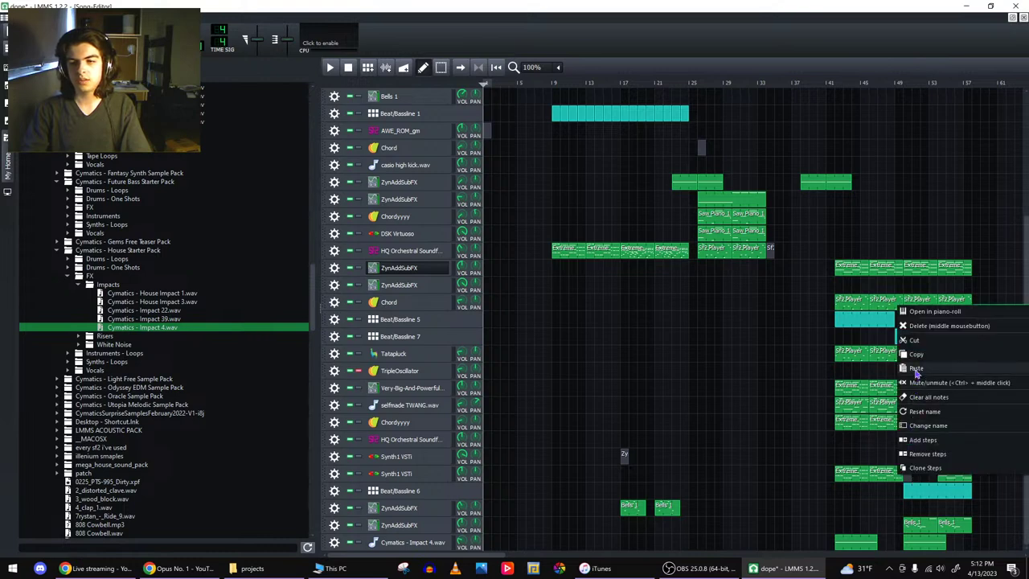
pyautogui.click(919, 368)
# - Inspect the bar 50 patterns of the Very-Big-And-Powerful and lower Chordyyyy tracks in the Piano-Roll, playing them back
pyautogui.doubleClick(922, 393)
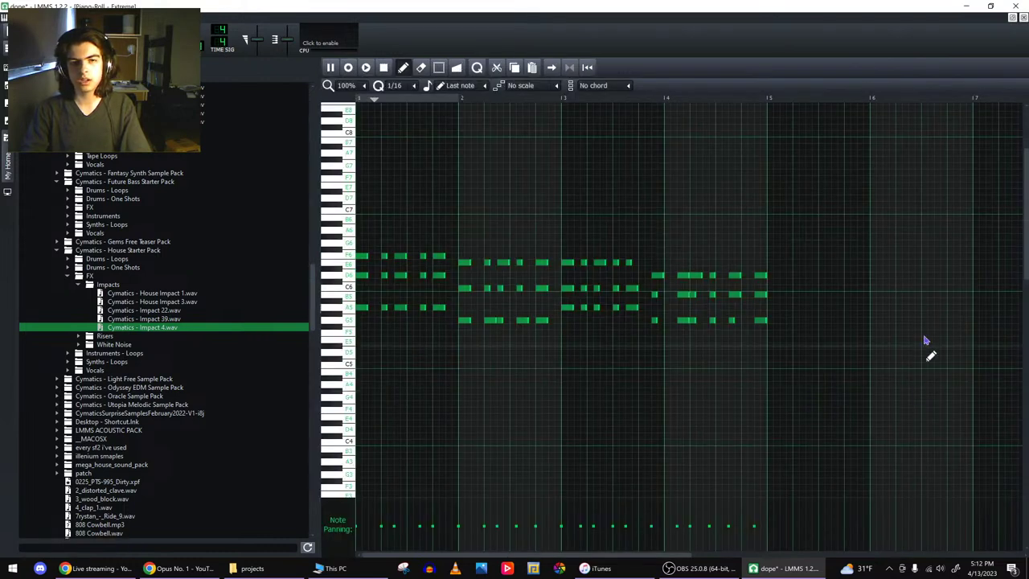
pyautogui.press('F7')
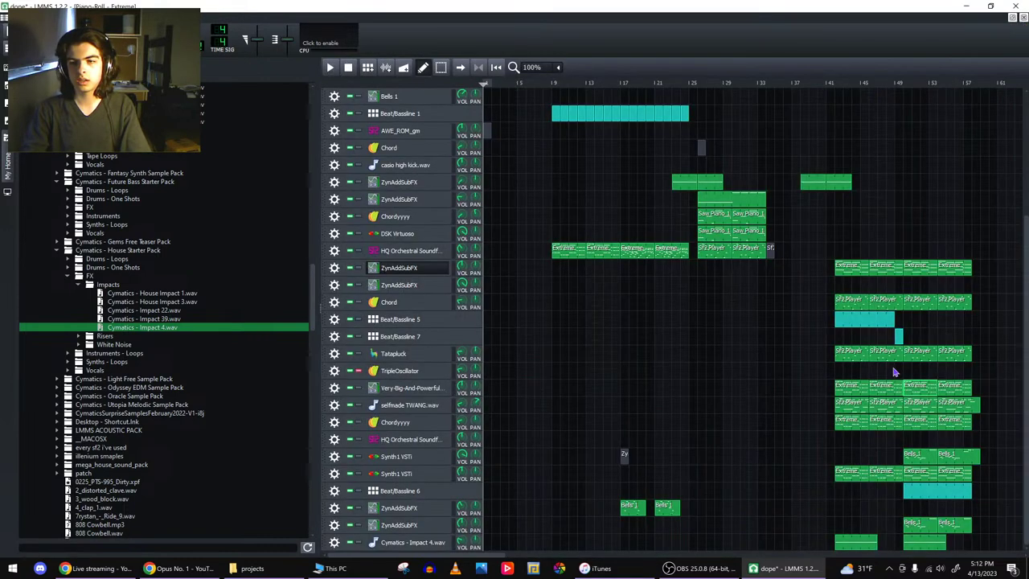
pyautogui.doubleClick(922, 428)
pyautogui.press('space')
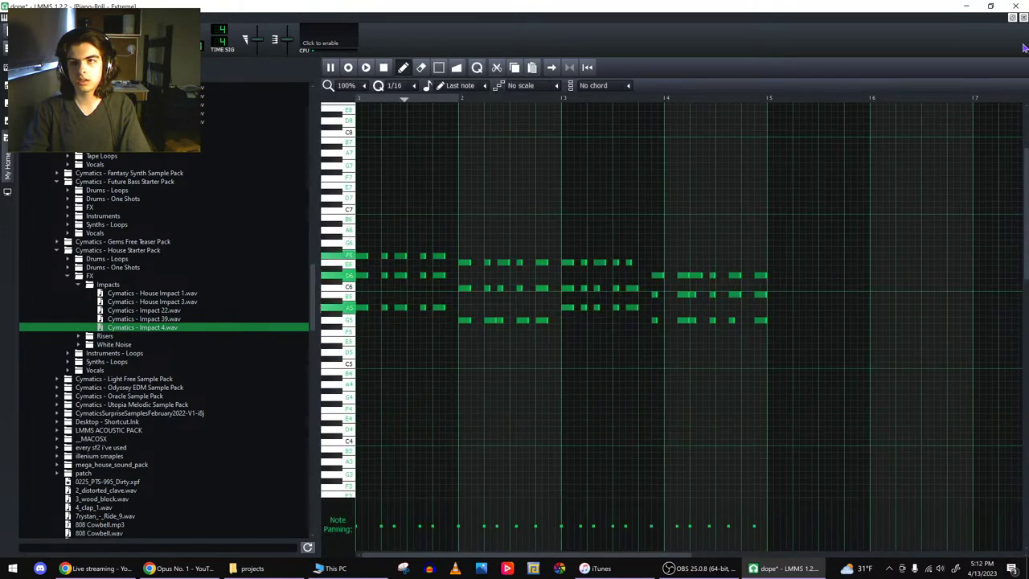
pyautogui.click(1024, 19)
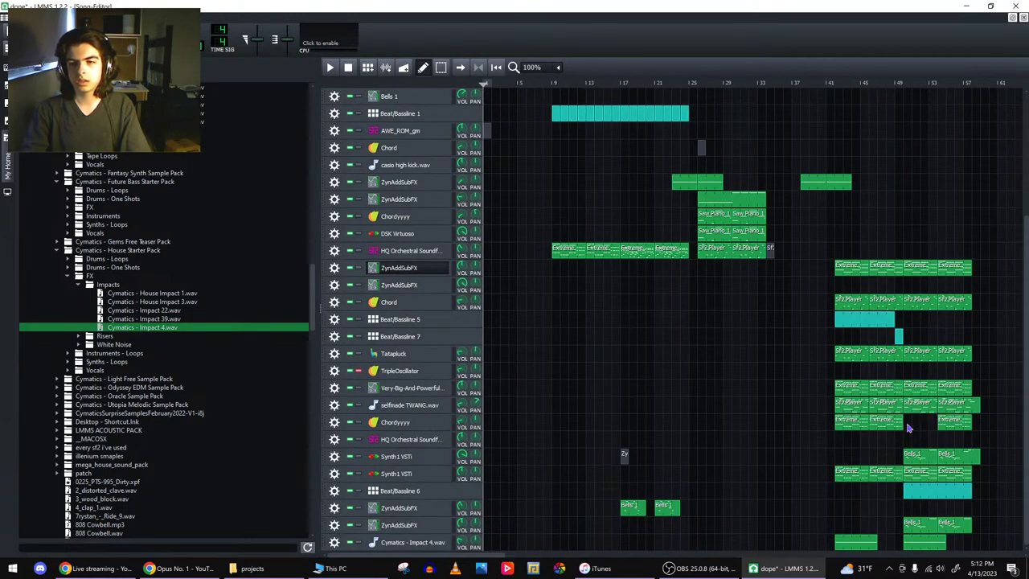
# - Replace the lower Chordyyyy track's patterns at bars 50 and 54 with the copied sustained-chord pattern
pyautogui.rightClick(908, 424)
pyautogui.click(921, 320)
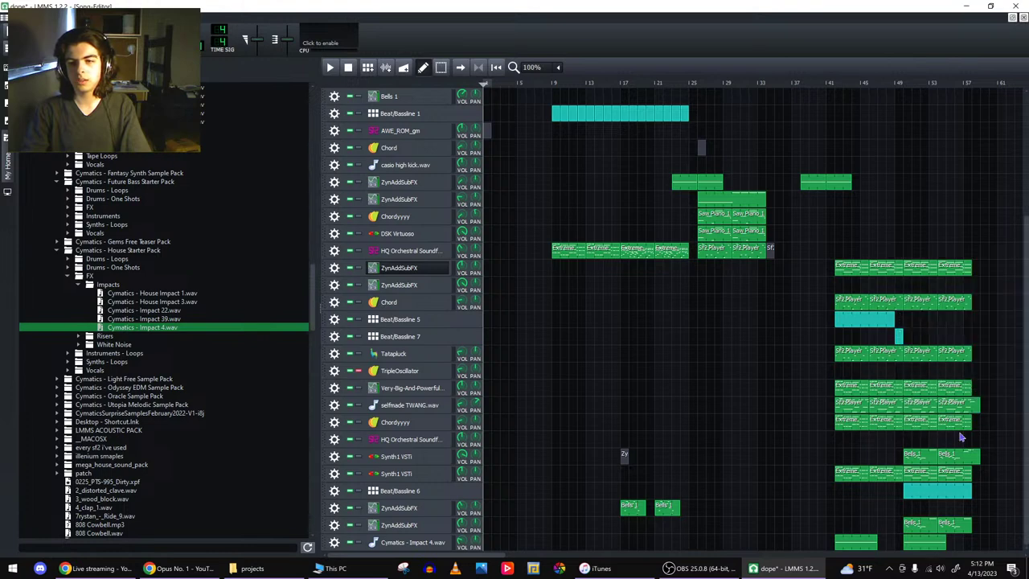
pyautogui.rightClick(943, 426)
pyautogui.click(933, 324)
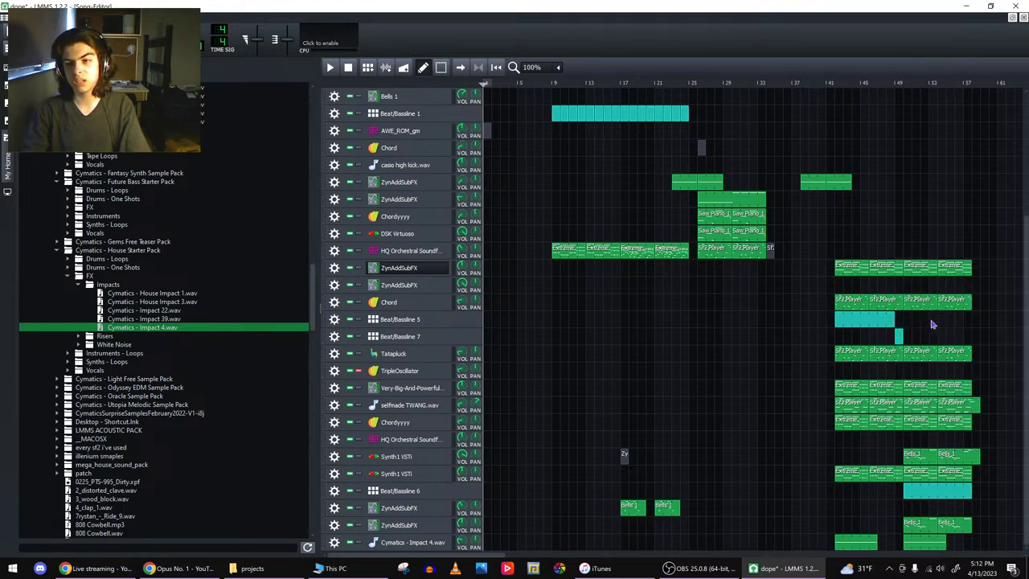
# - Save the project and play the drop's second part from bar 49
pyautogui.hotkey('ctrl', 's')
pyautogui.click(897, 87)
pyautogui.press('space')
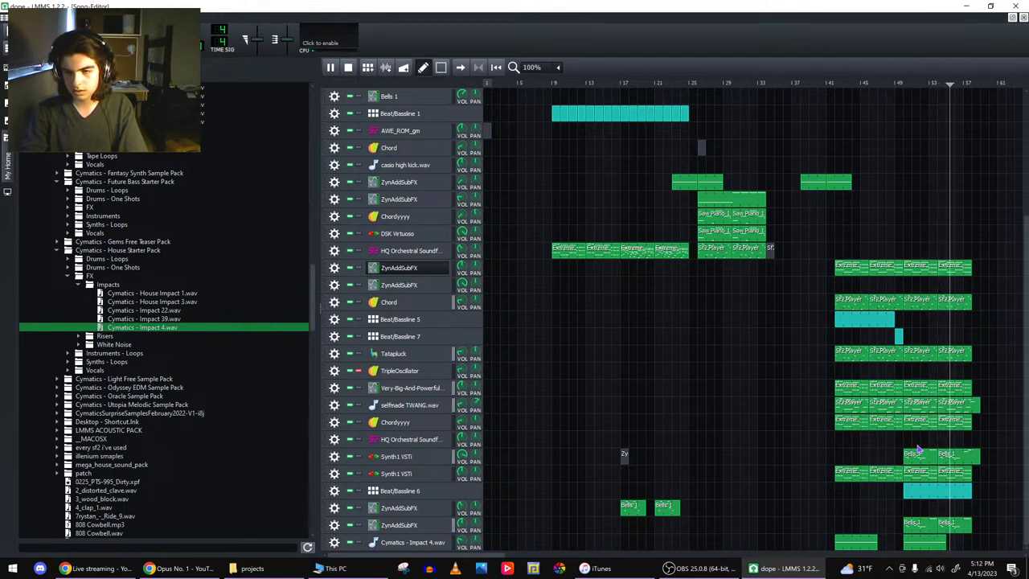
# - Replace the Very-Big-And-Powerful patterns at bars 54 and 50 with the copied sustained chords, and play the result from bar 49
pyautogui.moveTo(970, 388); pyautogui.dragTo(939, 389)
pyautogui.rightClick(943, 389)
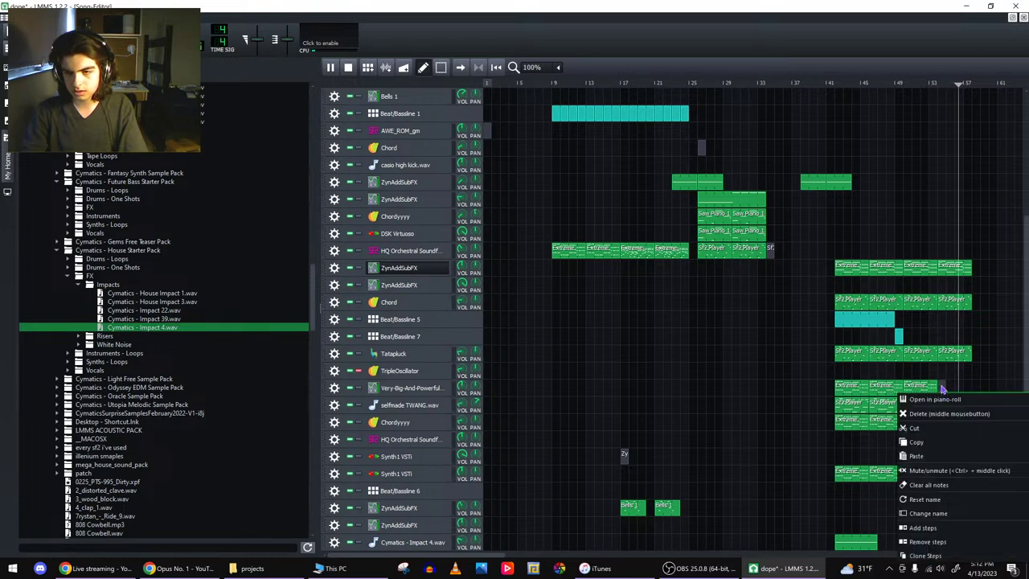
pyautogui.click(931, 456)
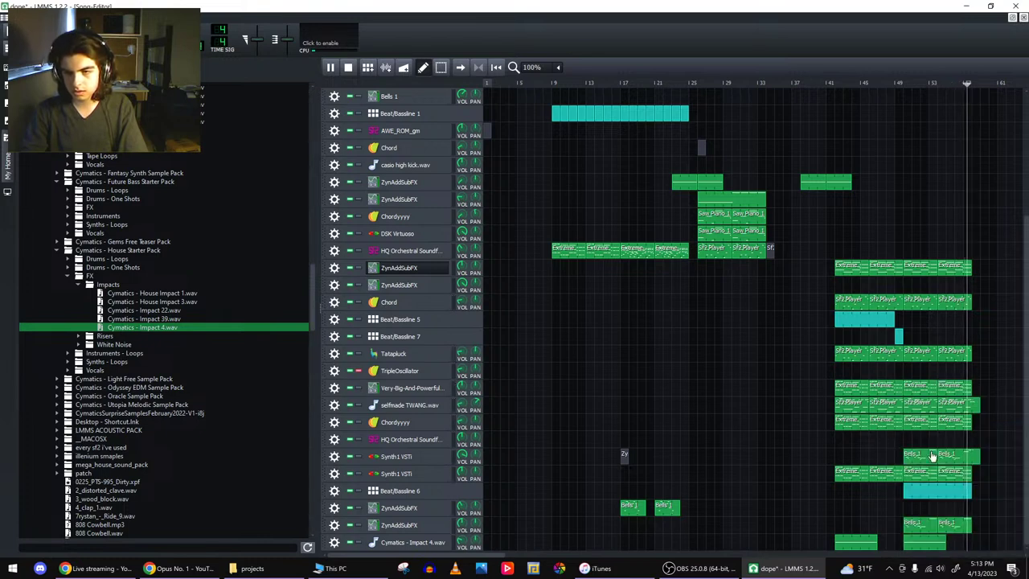
pyautogui.moveTo(936, 388); pyautogui.dragTo(905, 388)
pyautogui.rightClick(901, 391)
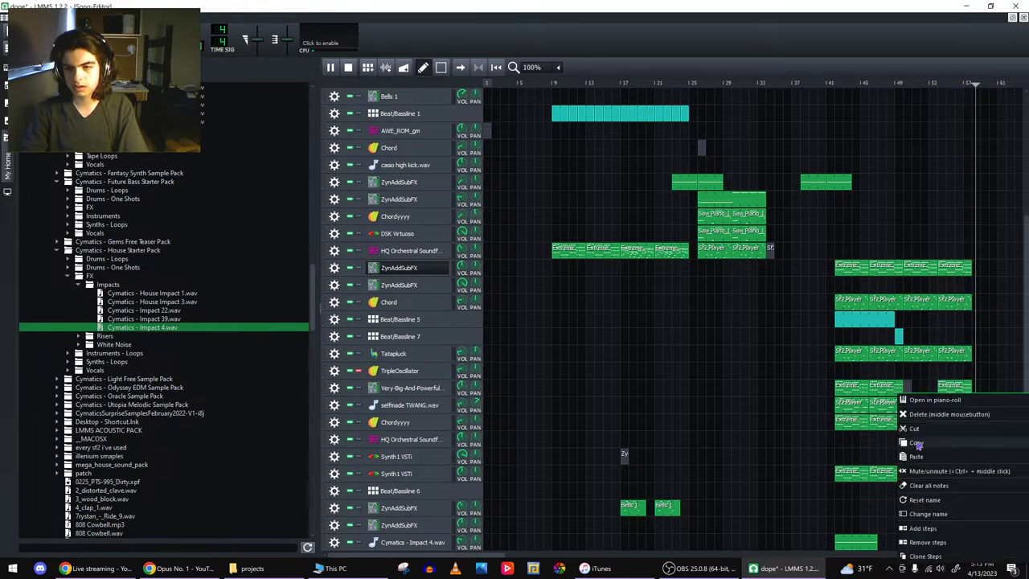
pyautogui.click(917, 443)
pyautogui.click(900, 85)
pyautogui.press('space')
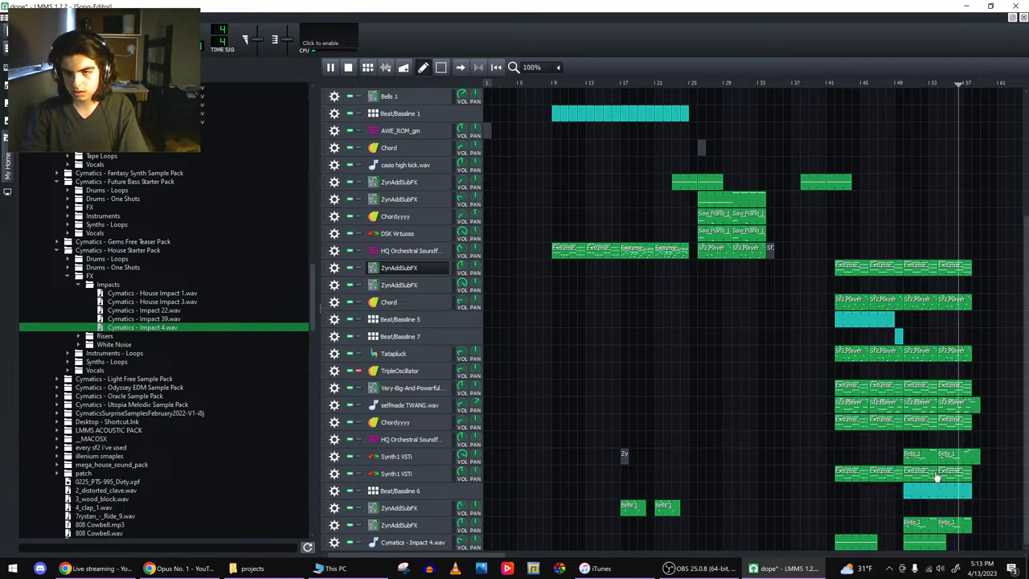
# - Stop the playback, check the live-stream chat in the browser, and return to LMMS to save the project
pyautogui.click(348, 68)
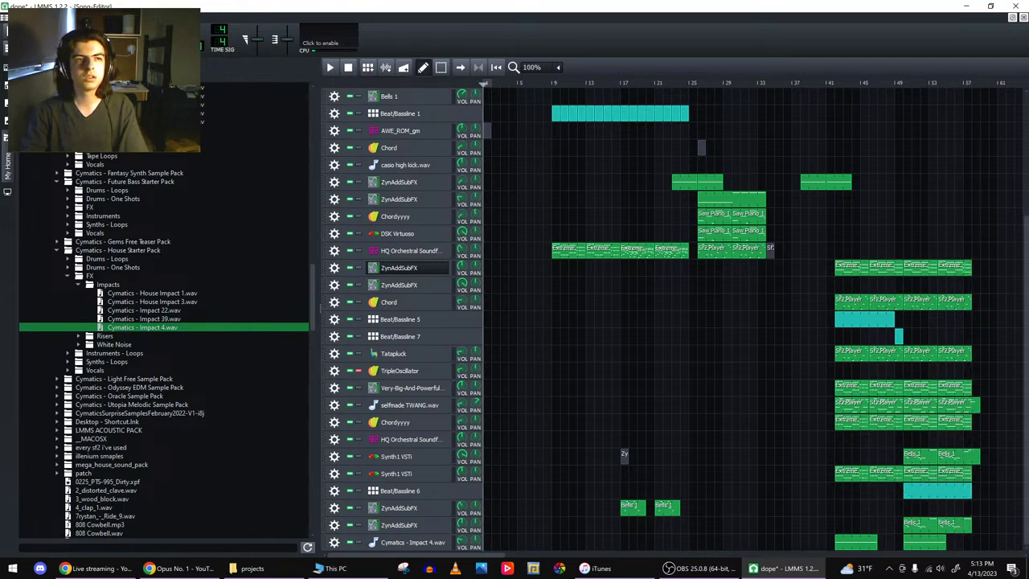
pyautogui.hotkey('ctrl', 's')
pyautogui.click(97, 569)
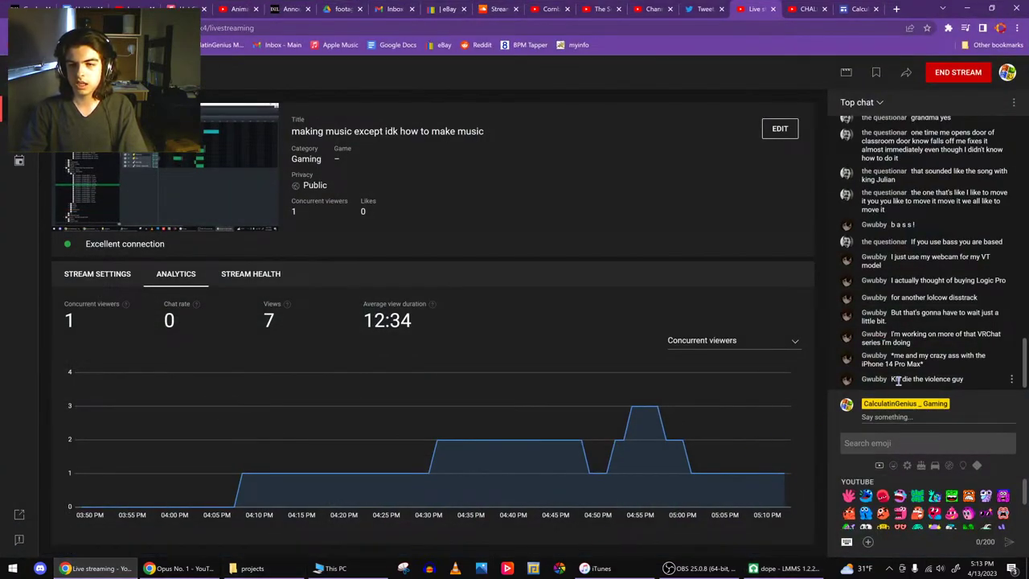
pyautogui.click(756, 569)
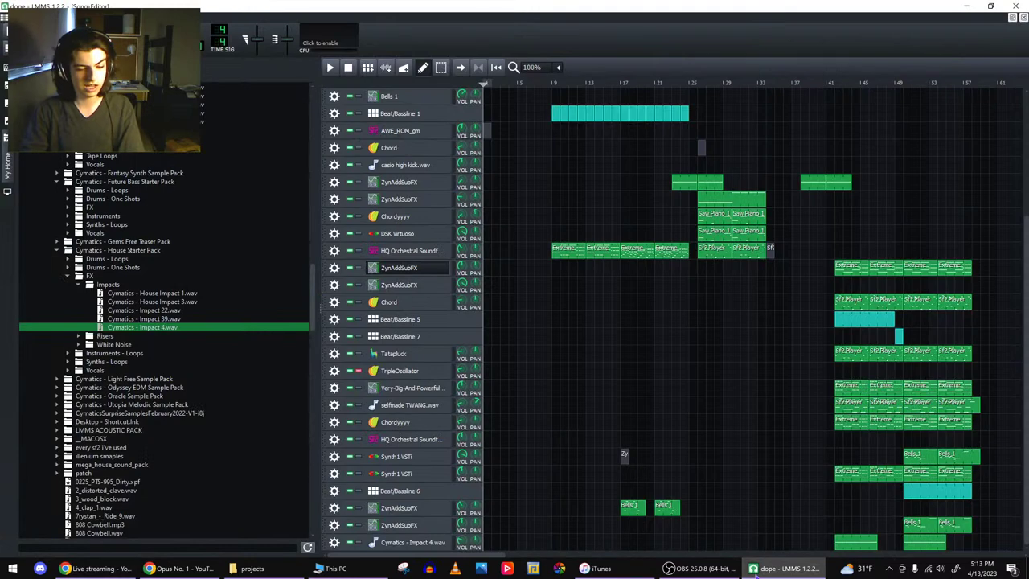
pyautogui.hotkey('ctrl', 's')
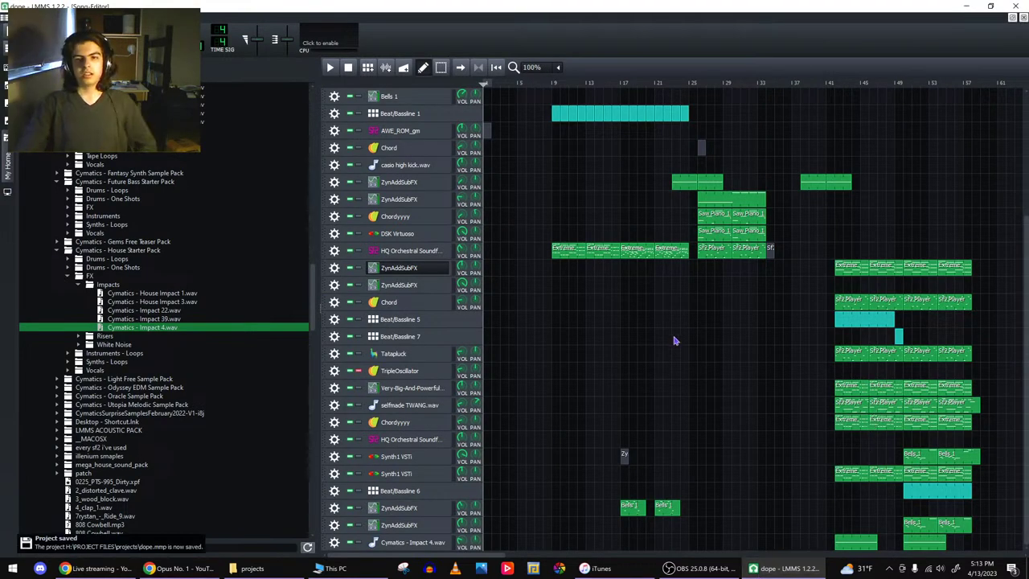
# - Inspect the HQ Orchestral Soundfont track's bar 21 pattern in the Piano-Roll and play it back
pyautogui.doubleClick(672, 254)
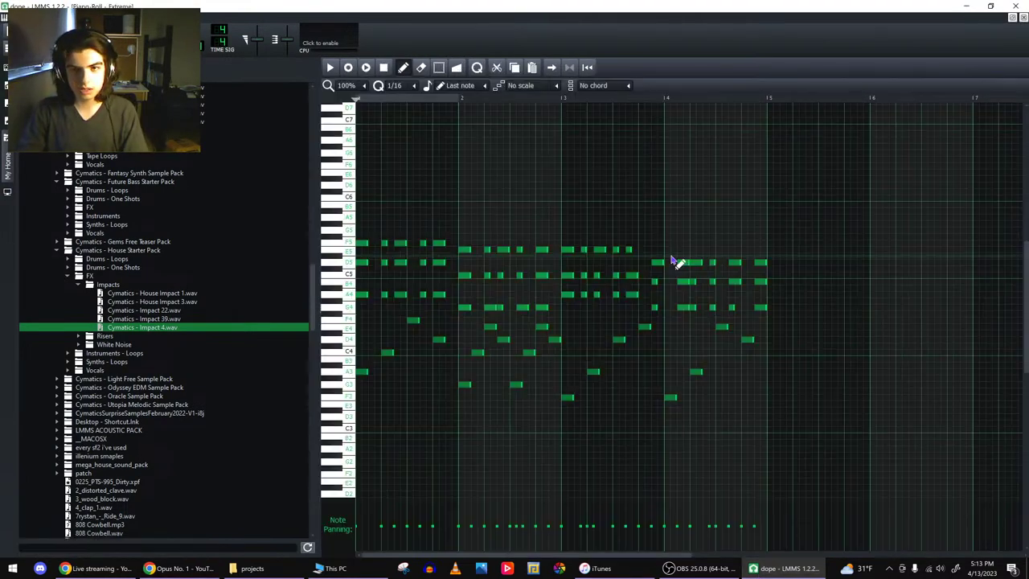
pyautogui.press('space')
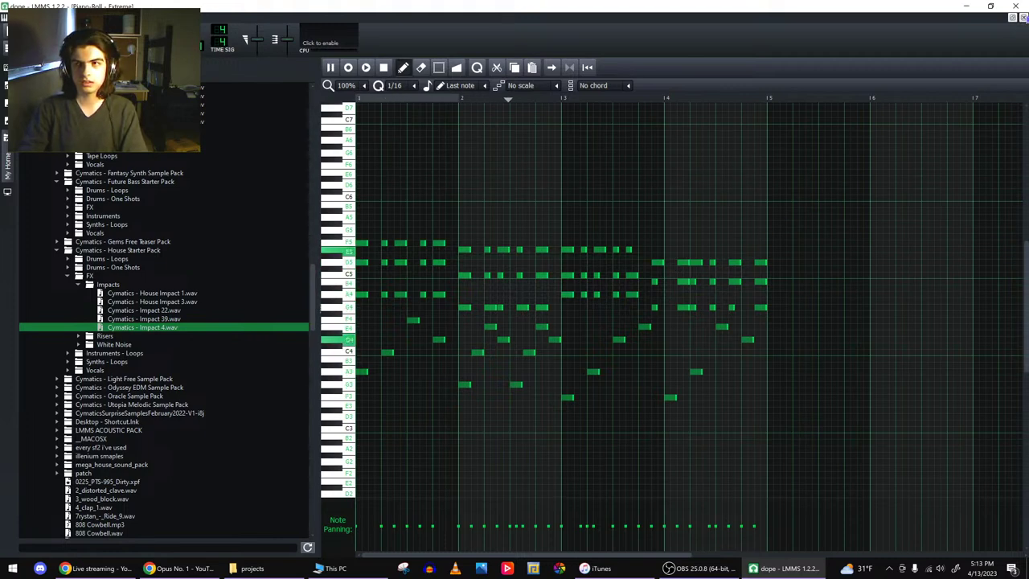
pyautogui.press('F7')
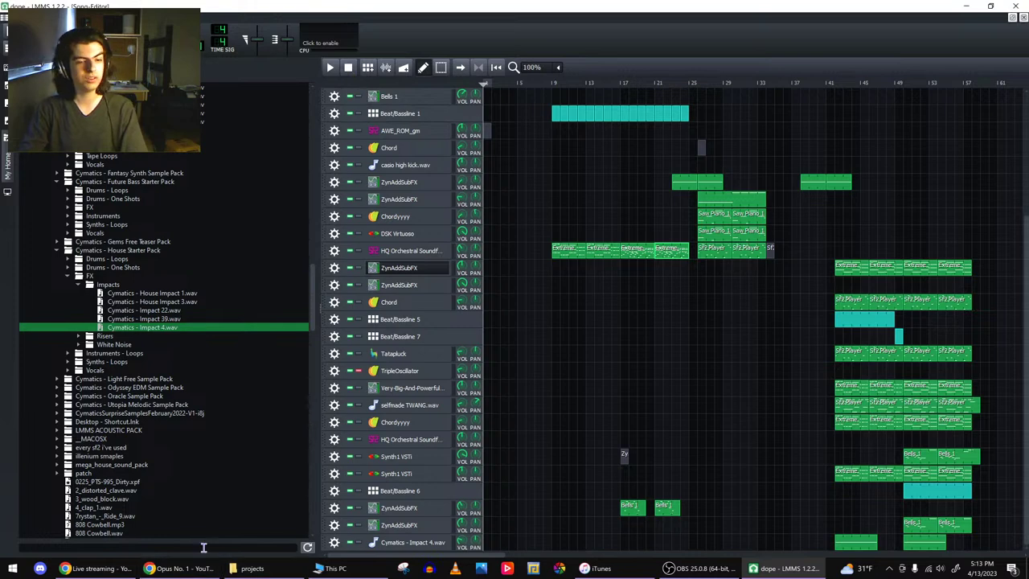
# - Play the section from bar 26 and look over the tracks that sound in it
pyautogui.moveTo(531, 553); pyautogui.dragTo(699, 533)
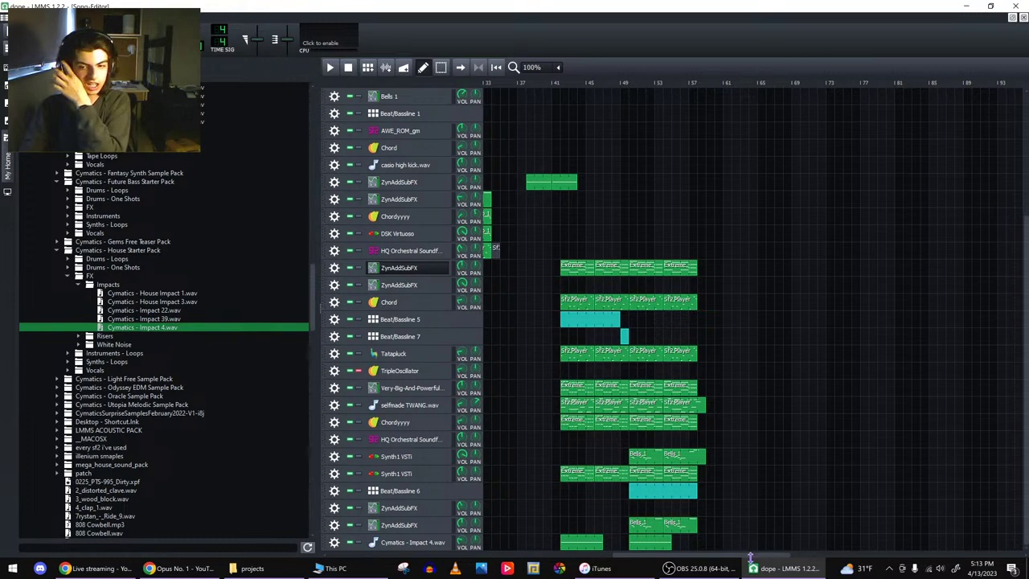
pyautogui.moveTo(750, 556); pyautogui.dragTo(510, 555)
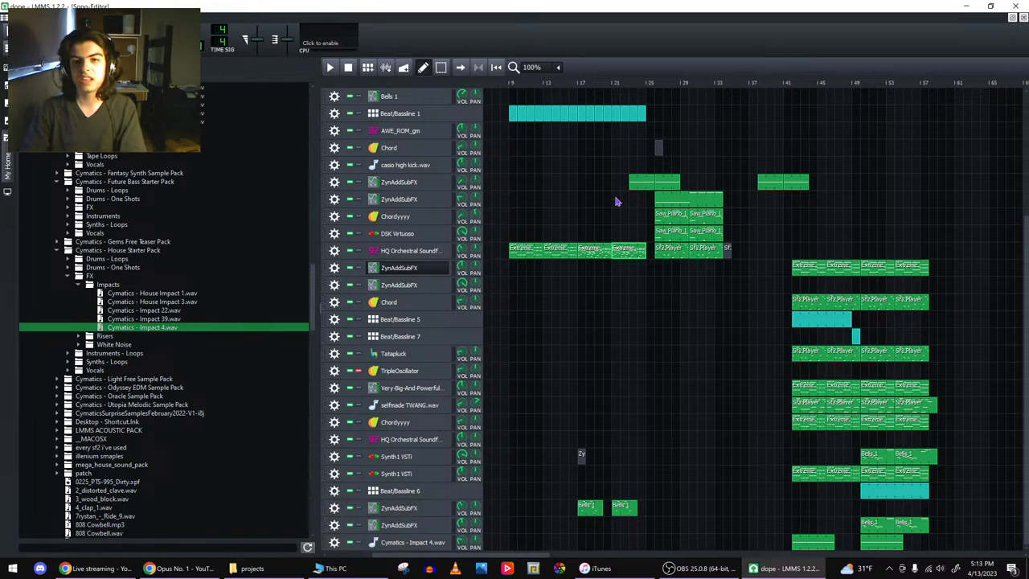
pyautogui.click(655, 84)
pyautogui.press('space')
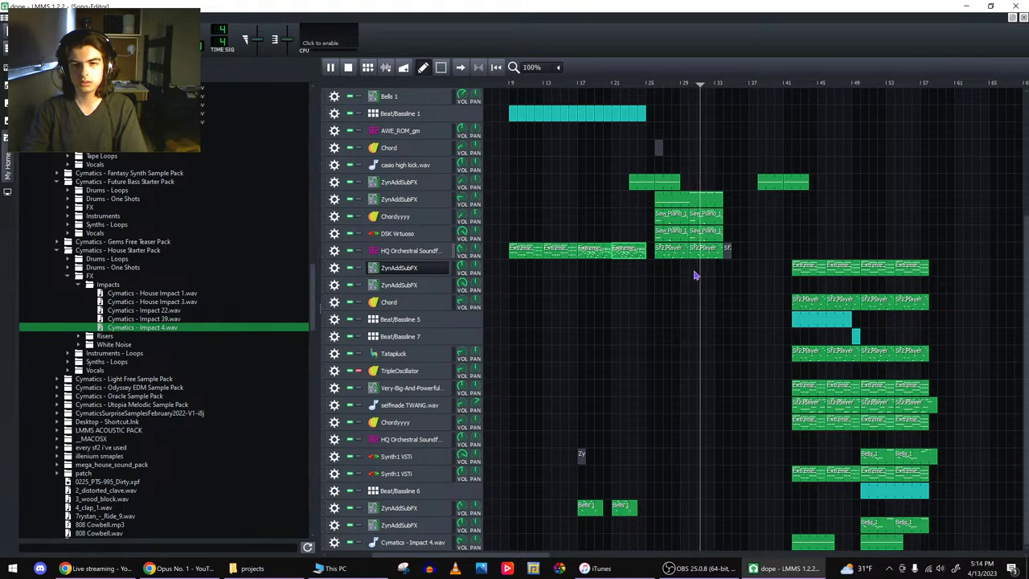
pyautogui.scroll(3, 696, 281)
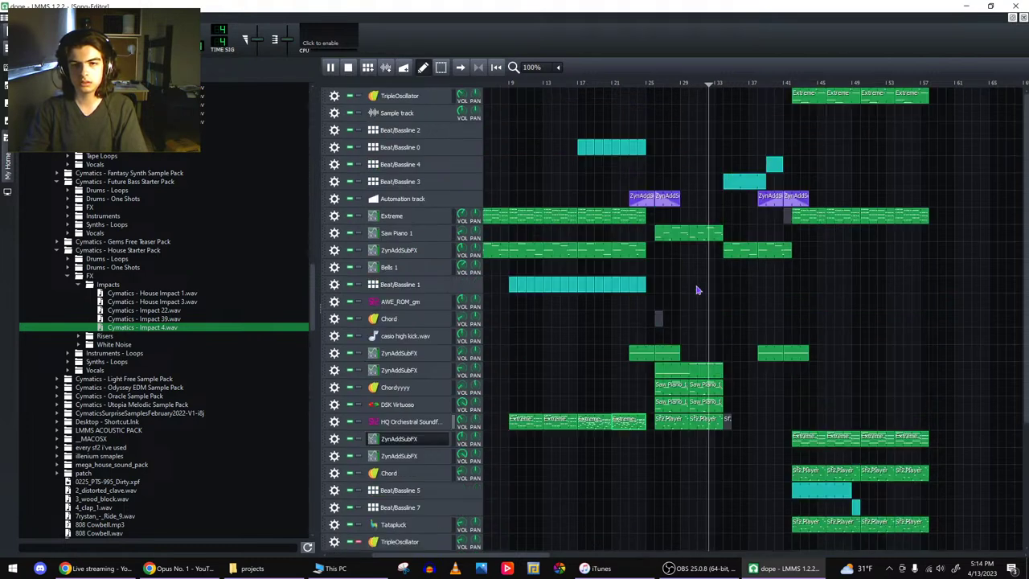
pyautogui.scroll(-3, 698, 307)
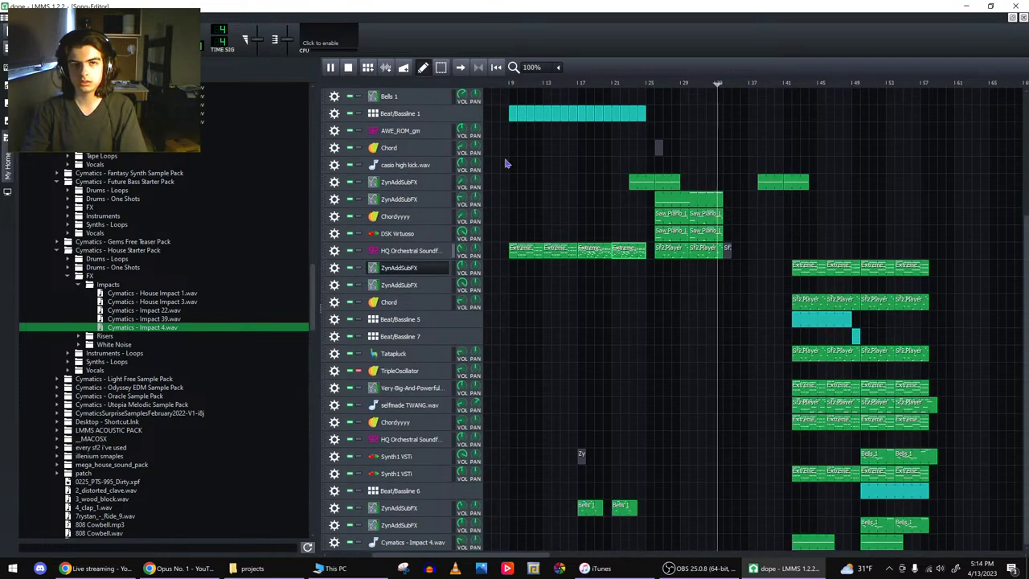
pyautogui.click(348, 67)
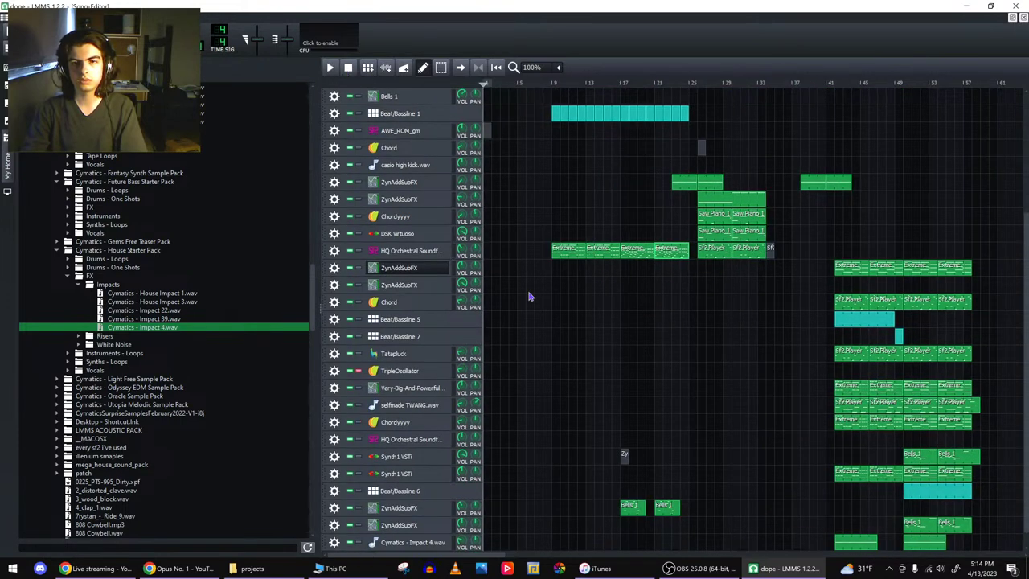
# - Add a TripleOscillator track and give it a sustained eight-bar A4 note in a pattern at bar 26
pyautogui.scroll(-1, 602, 410)
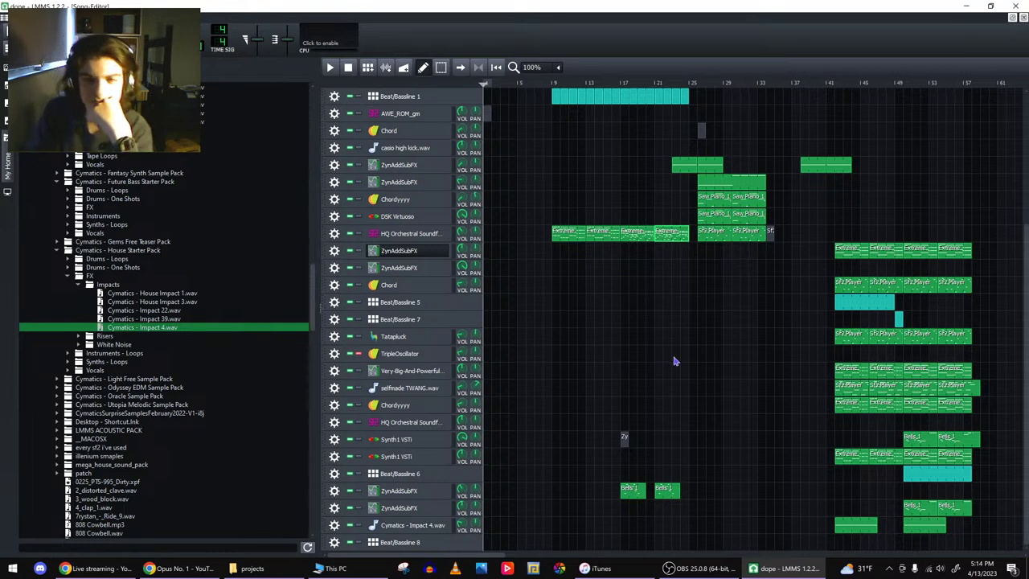
pyautogui.click(7, 72)
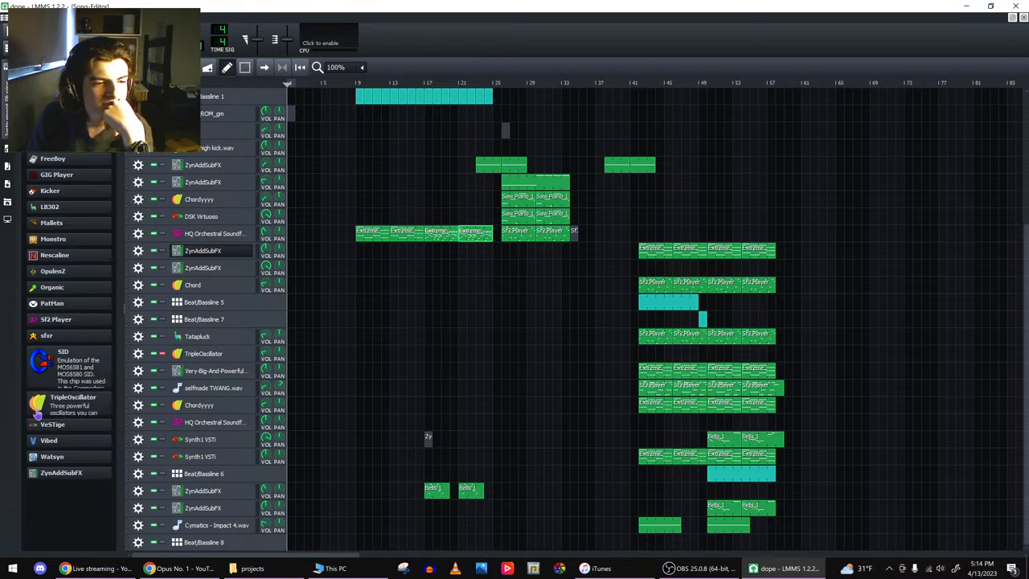
pyautogui.scroll(-1, 576, 506)
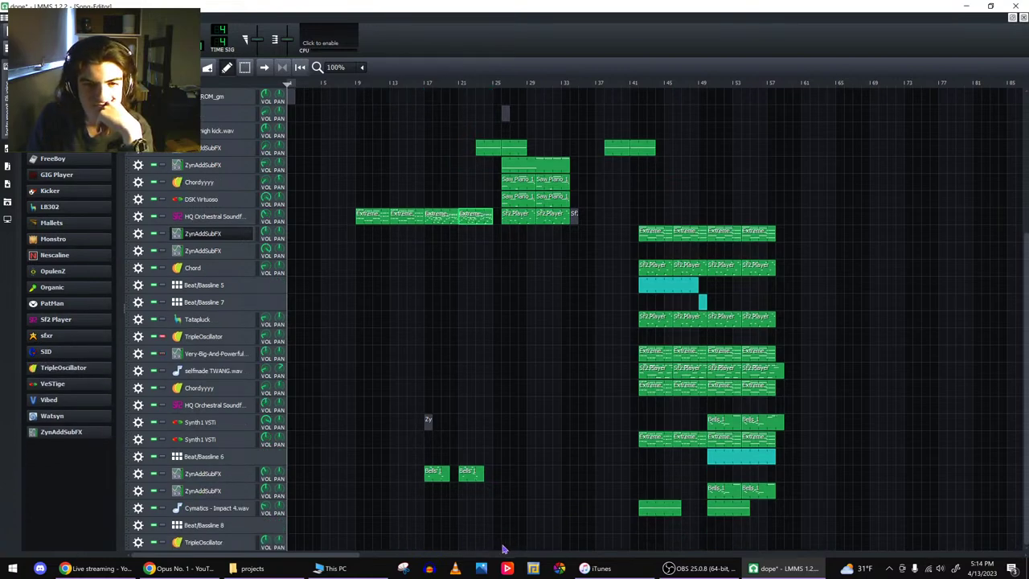
pyautogui.click(219, 541)
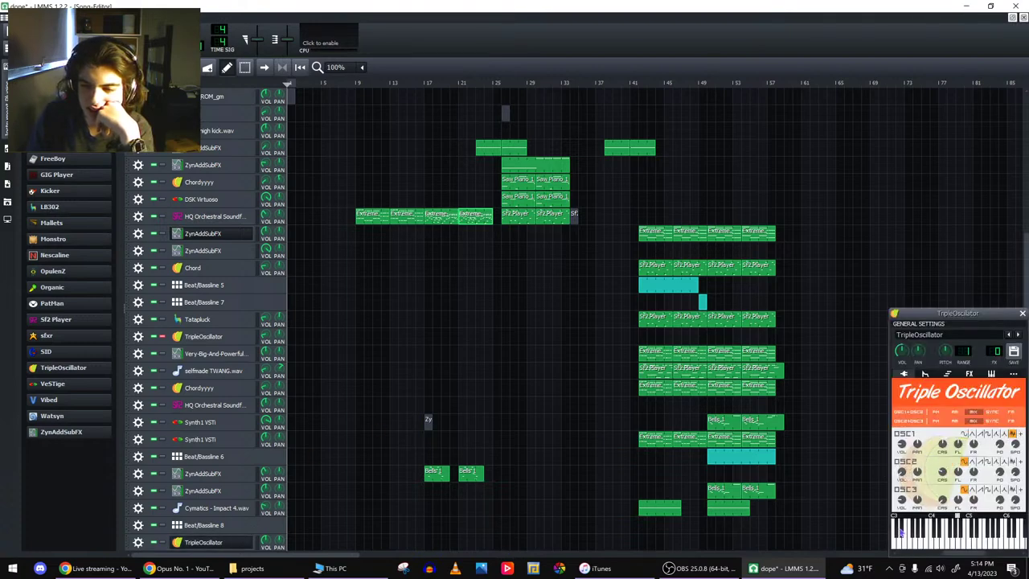
pyautogui.doubleClick(498, 547)
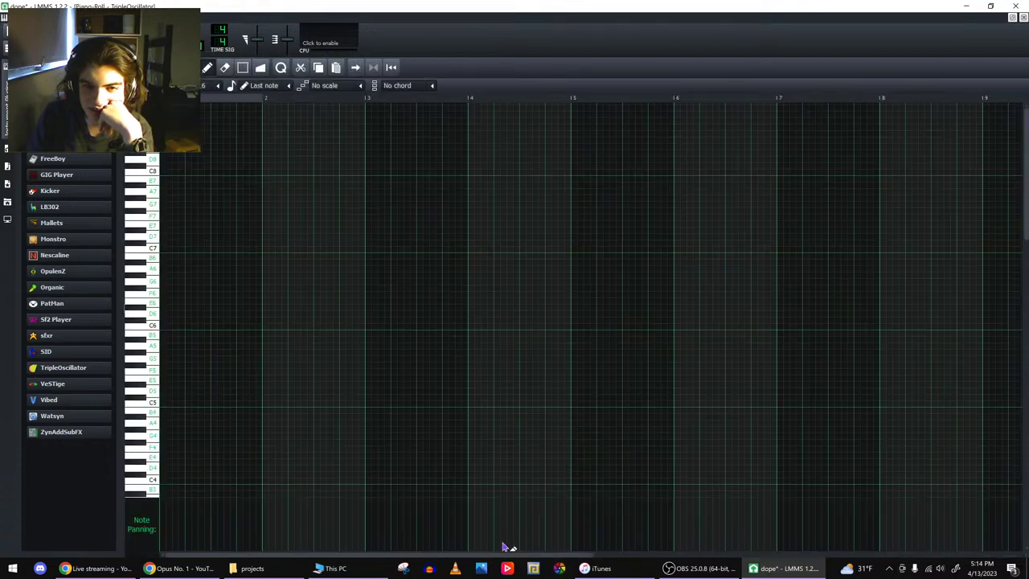
pyautogui.click(163, 425)
pyautogui.moveTo(674, 424)
pyautogui.mouseDown()
pyautogui.moveTo(1011, 448)
pyautogui.moveTo(989, 450)
pyautogui.mouseUp()
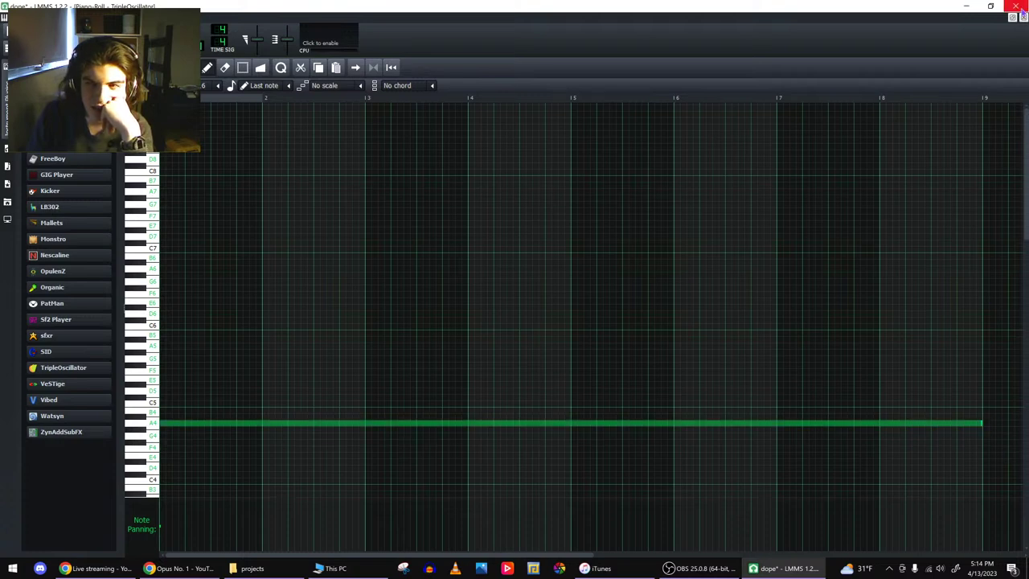
pyautogui.click(1021, 17)
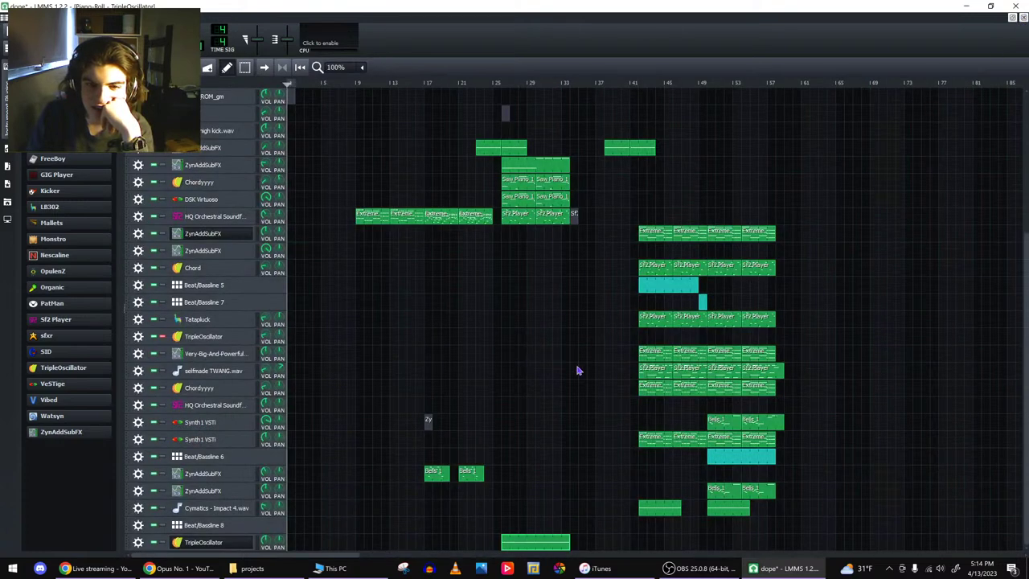
# - Set the new TripleOscillator track's volume to about 1.6% while playing from just before bar 26, comparing it muted and unmuted
pyautogui.click(499, 83)
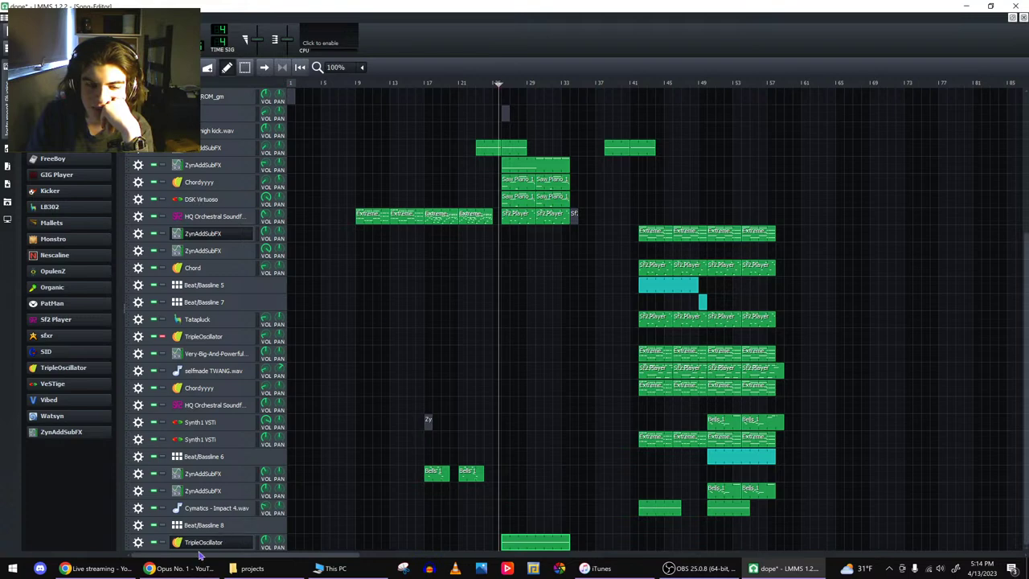
pyautogui.press('space')
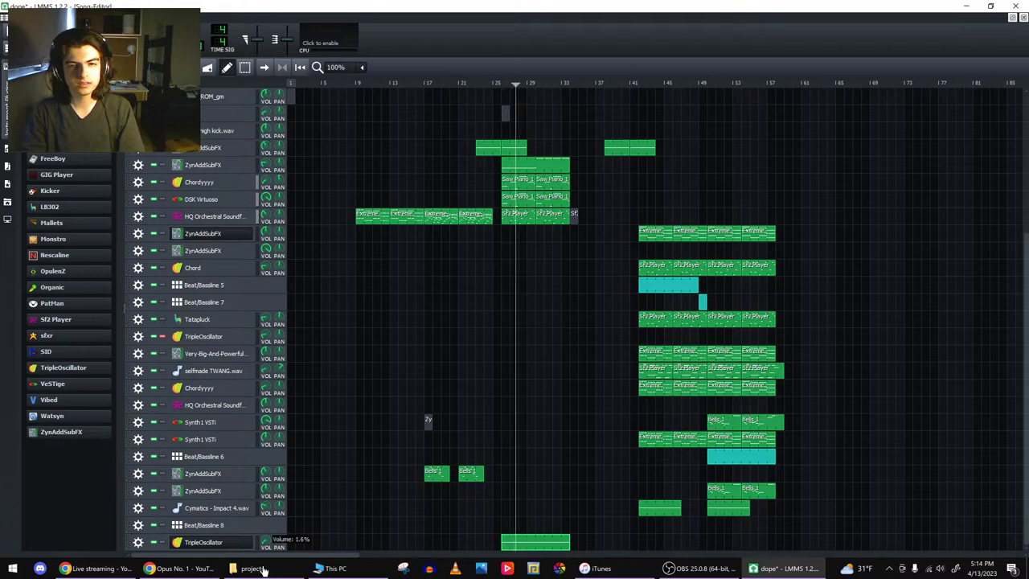
pyautogui.click(157, 544)
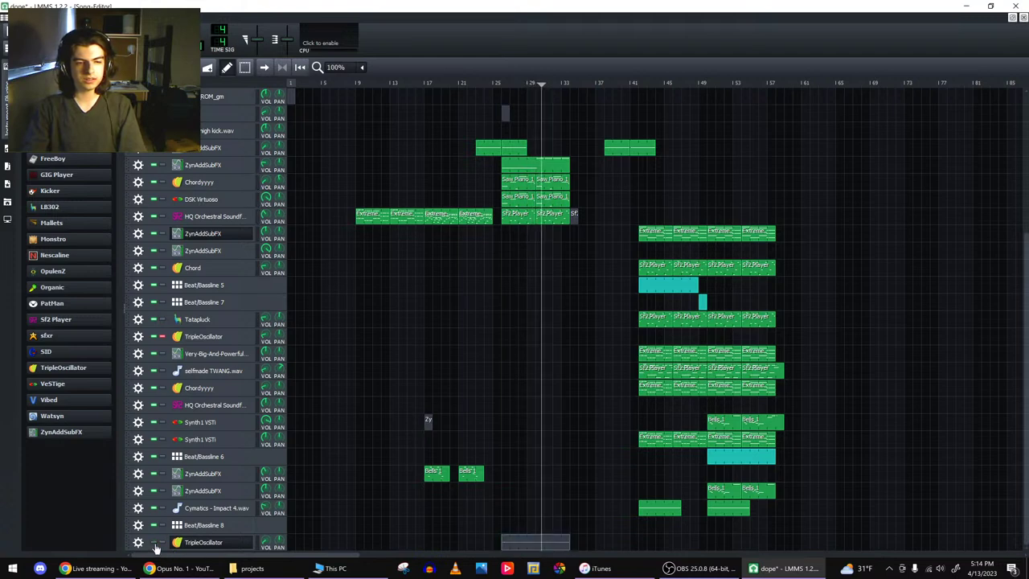
pyautogui.click(156, 544)
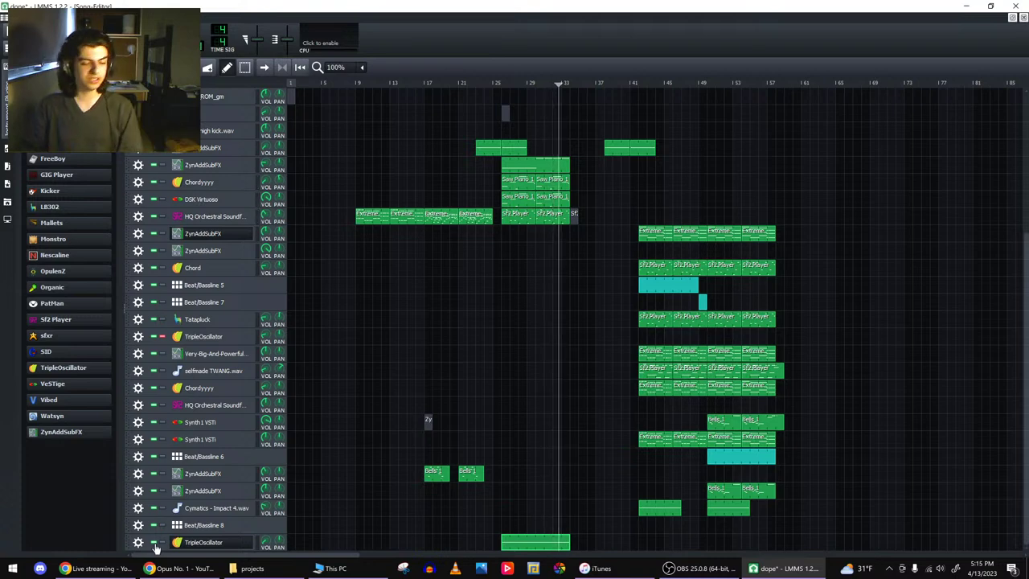
# - Save the project, stop the playback and briefly check the live-stream browser window
pyautogui.hotkey('ctrl', 's')
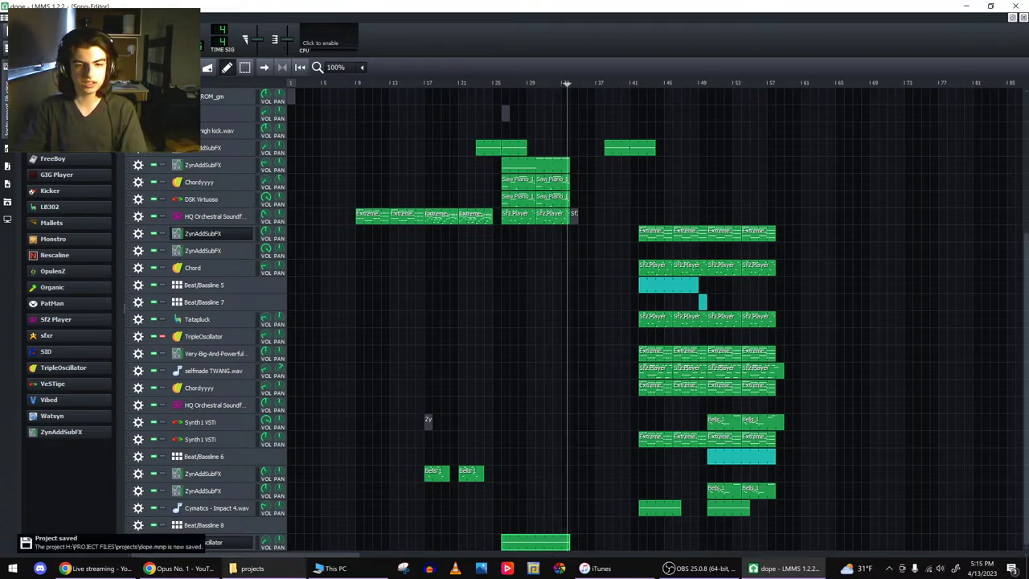
pyautogui.press('space')
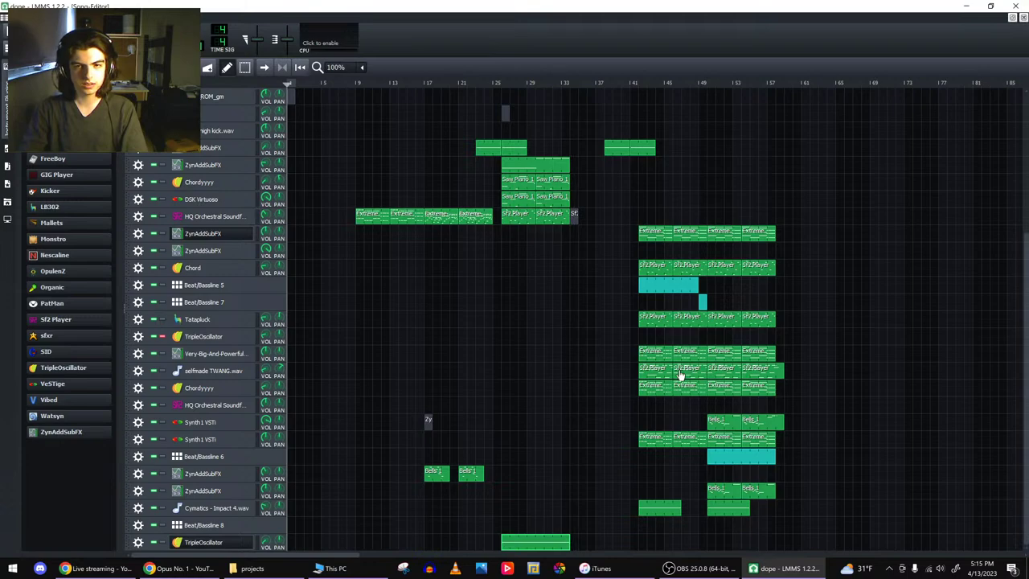
pyautogui.click(114, 569)
pyautogui.click(113, 569)
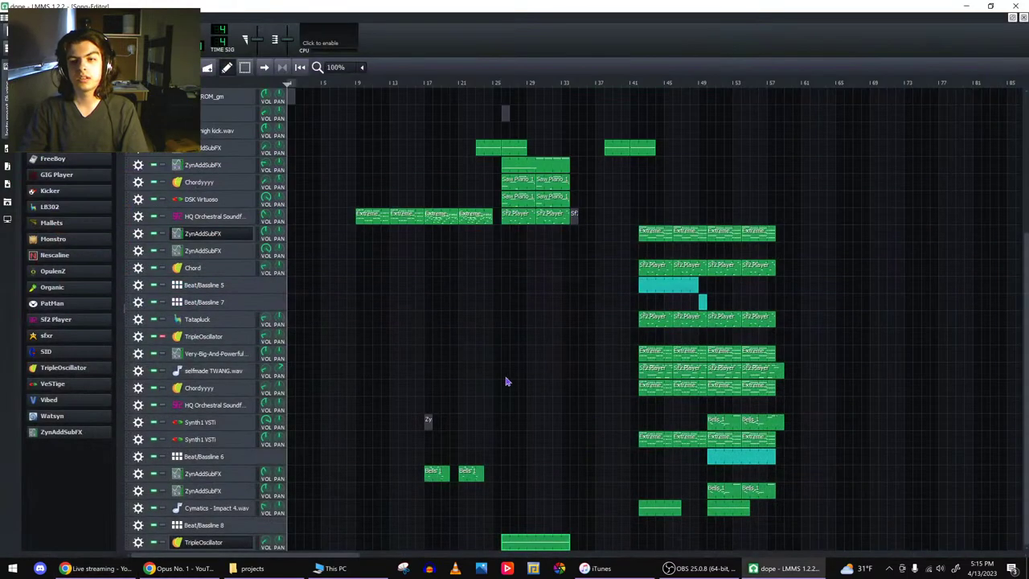
# - Inspect and play the bar 46 patterns of the Tatapluck and selfmade TWANG.wav tracks in the Piano-Roll
pyautogui.doubleClick(684, 320)
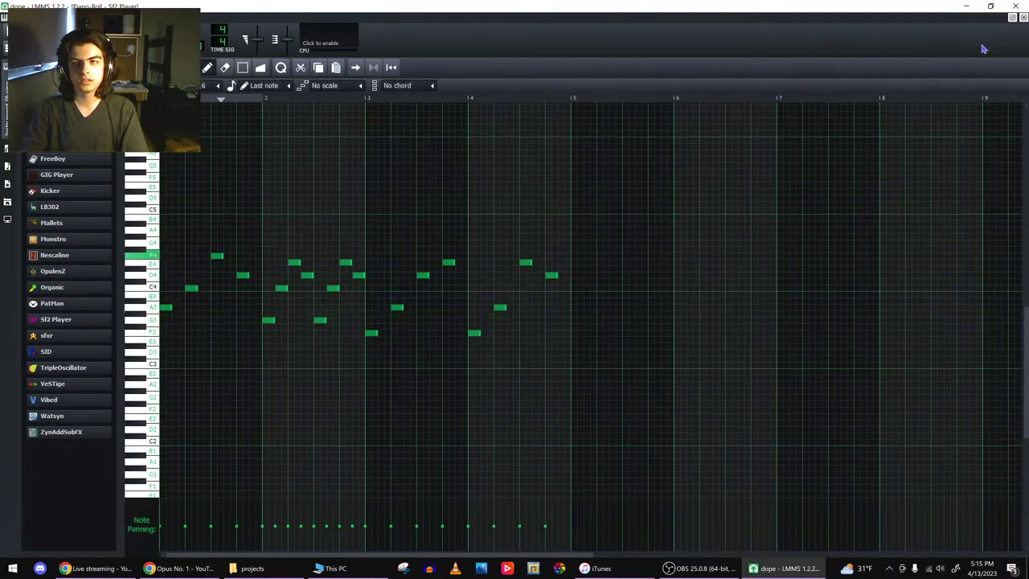
pyautogui.click(1022, 18)
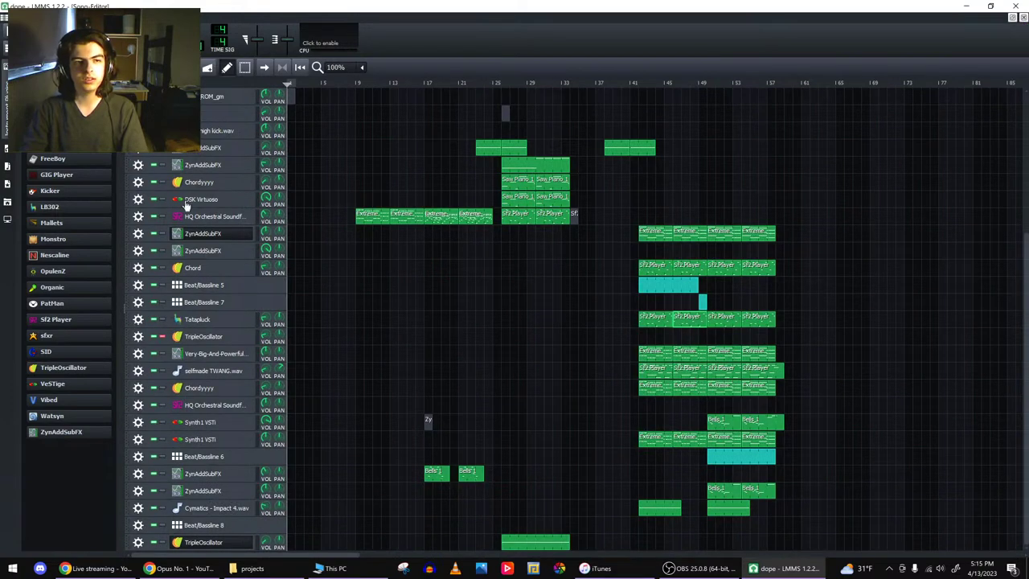
pyautogui.doubleClick(691, 384)
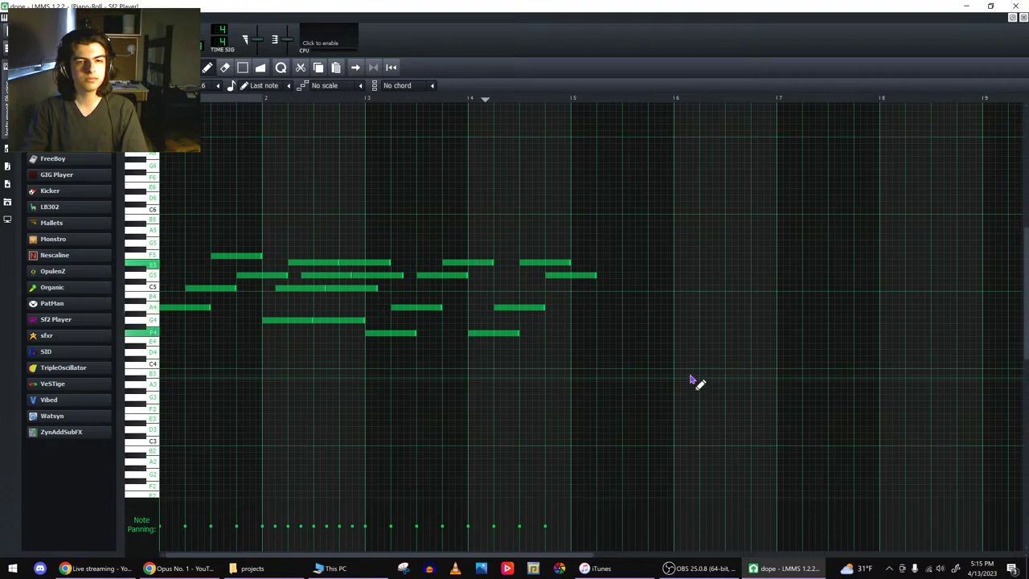
pyautogui.press('space')
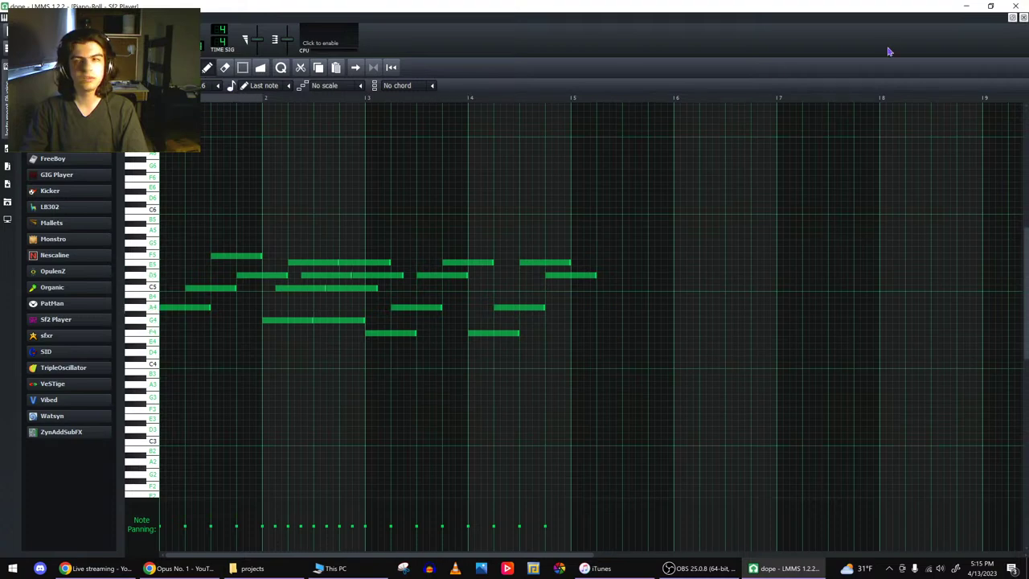
pyautogui.click(1024, 17)
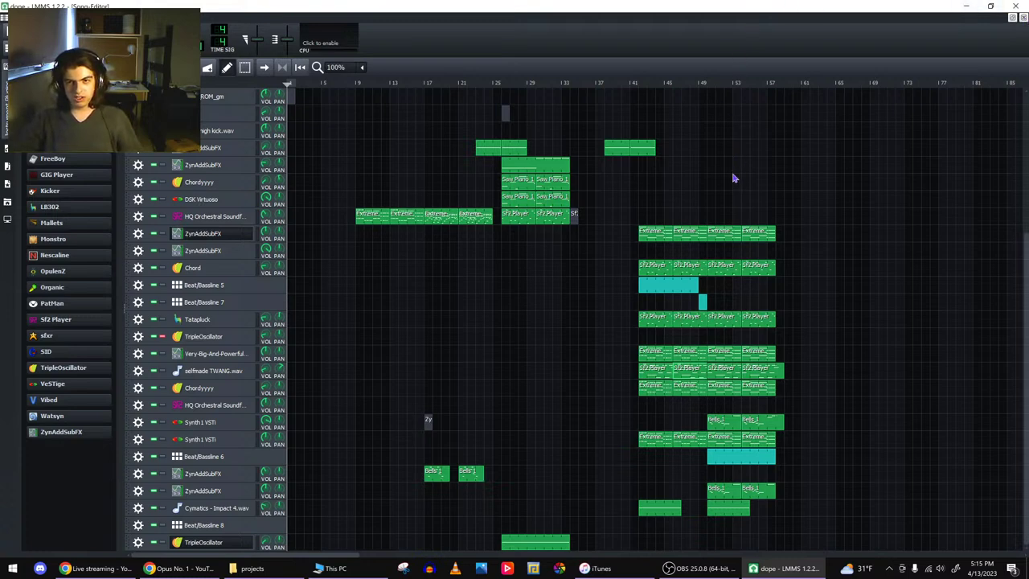
# - Play the drop's second part from bar 49 and inspect the Beat/Bassline 6 drum steps
pyautogui.click(699, 84)
pyautogui.press('space')
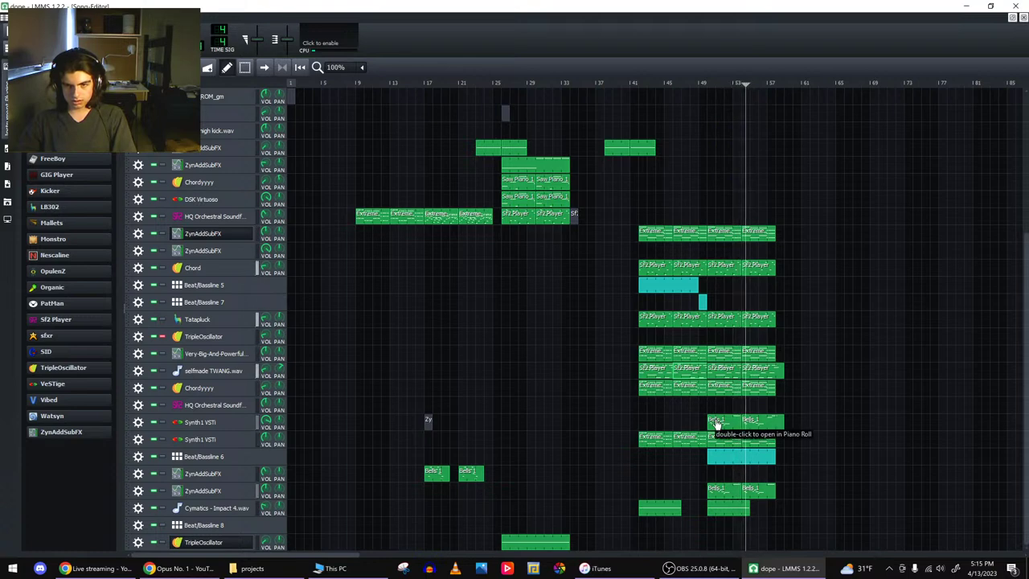
pyautogui.doubleClick(725, 458)
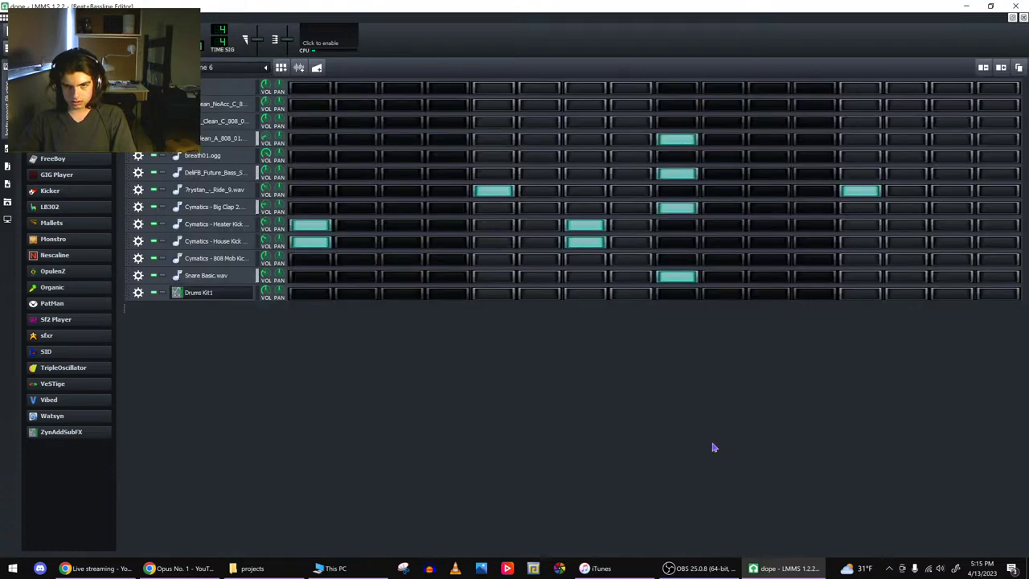
pyautogui.click(1023, 16)
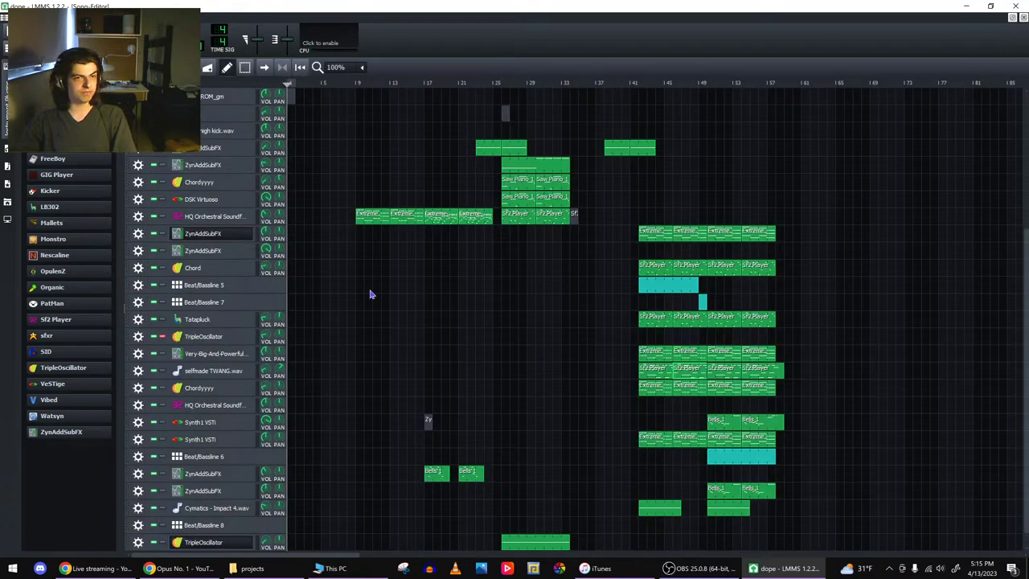
# - Place the new Beat/Bassline 9 track directly below Beat/Bassline 7 and open it around bar 50 for editing
pyautogui.scroll(-1, 338, 492)
pyautogui.moveTo(127, 544); pyautogui.dragTo(167, 303)
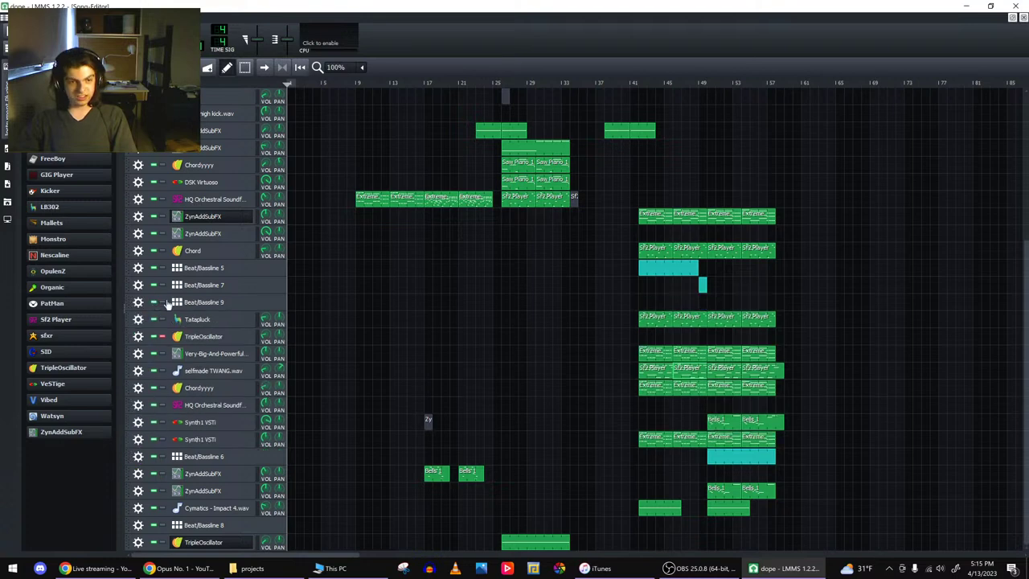
pyautogui.doubleClick(711, 304)
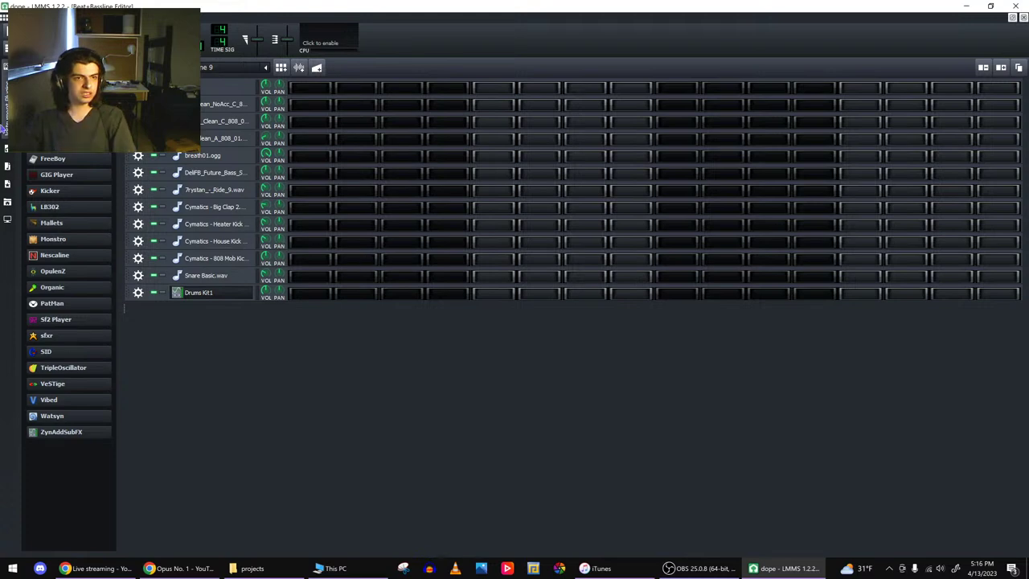
# - Browse the home folder's Sample PACKS and preview 7rystan_-_Ride_9.wav
pyautogui.click(7, 185)
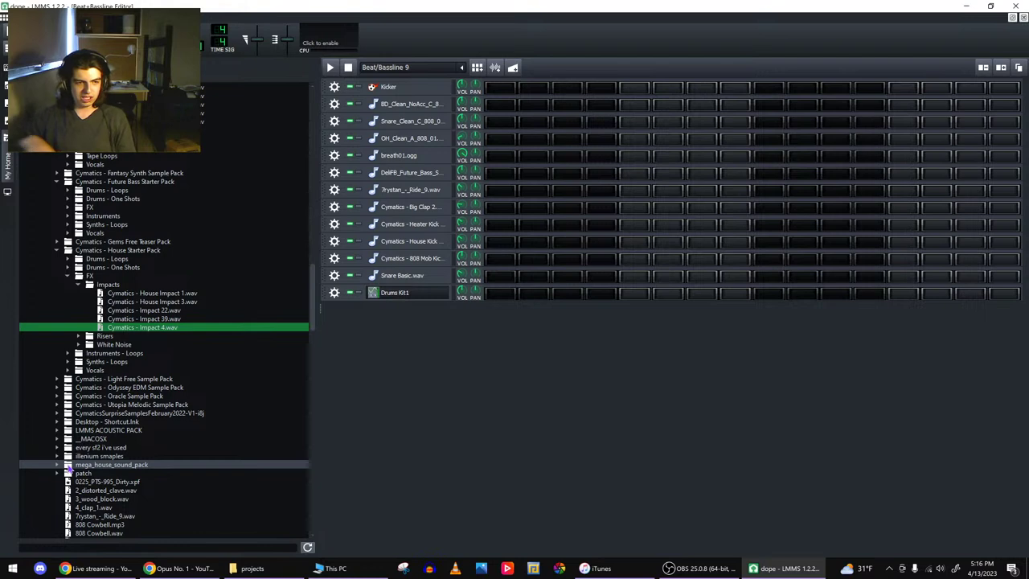
pyautogui.scroll(-6, 70, 471)
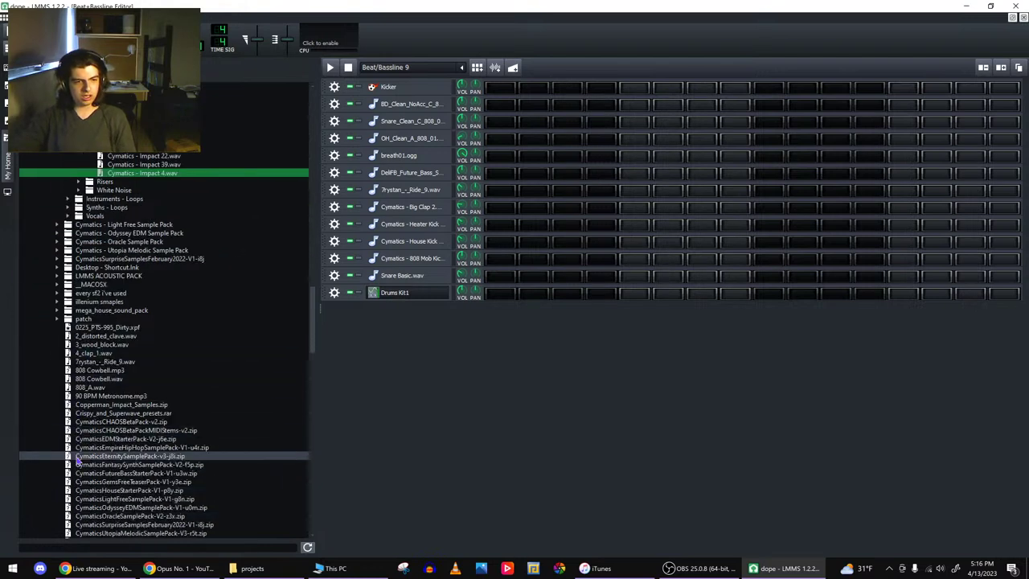
pyautogui.click(93, 363)
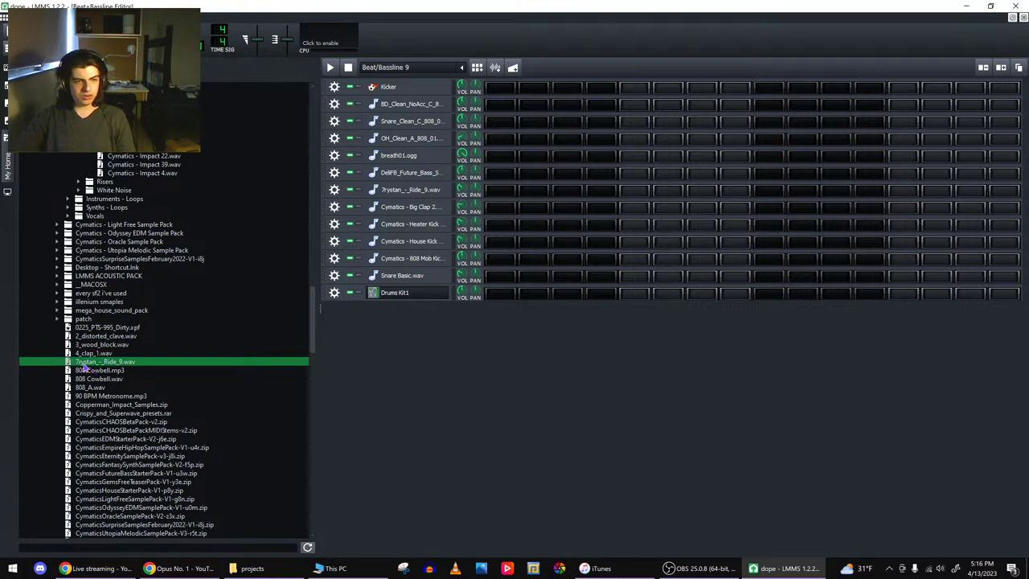
# - Audition Snare 7 and the Noise samples of the Cymatics Eternity Sample Pack, and check its Gear Foley folder
pyautogui.scroll(9, 88, 378)
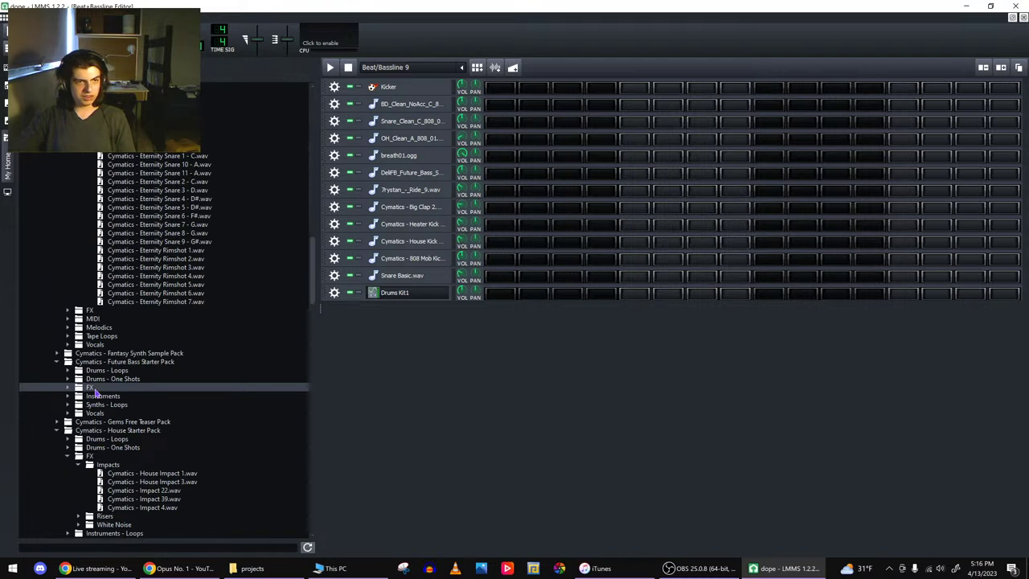
pyautogui.scroll(5, 93, 354)
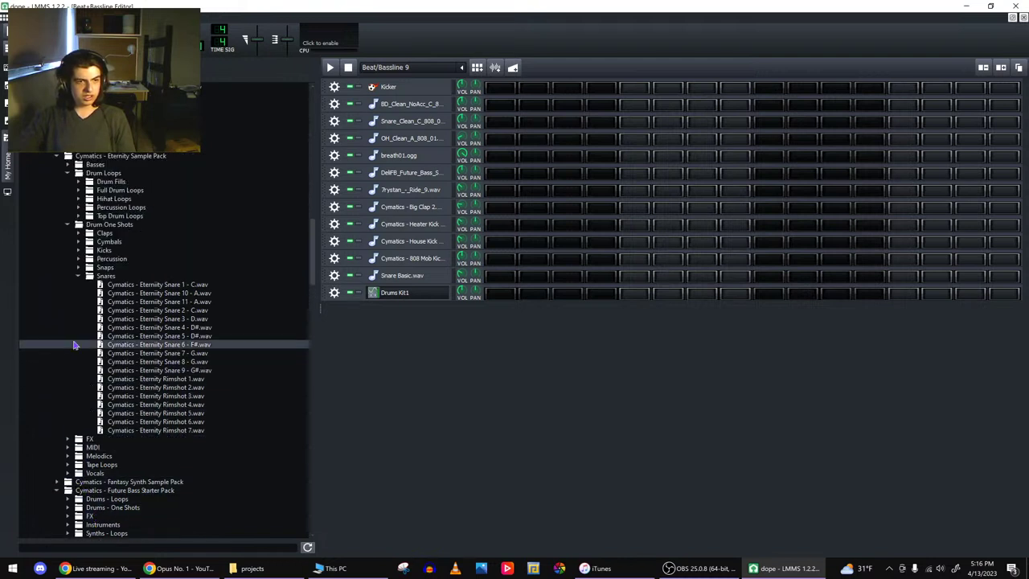
pyautogui.click(92, 354)
pyautogui.click(68, 439)
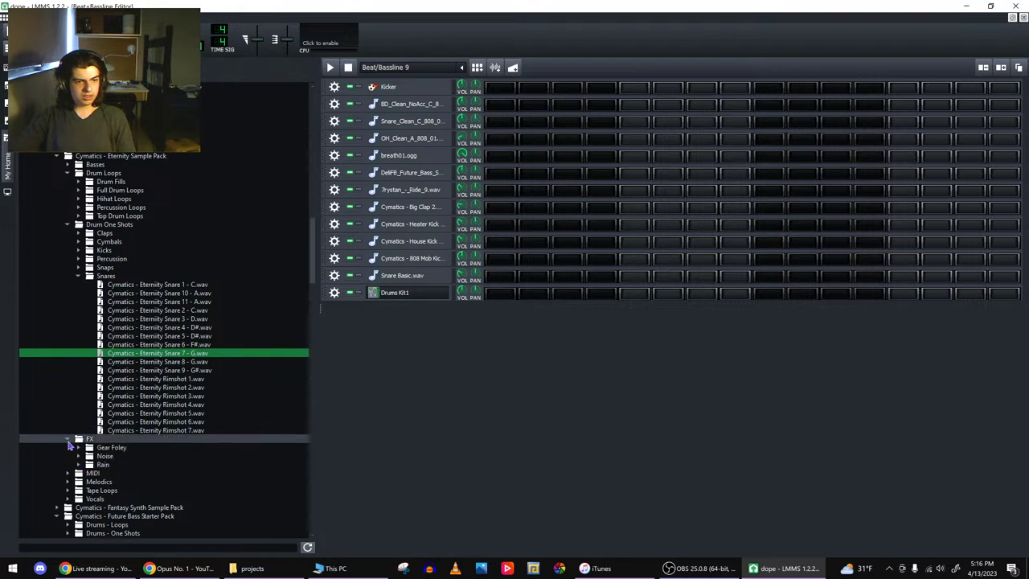
pyautogui.click(80, 449)
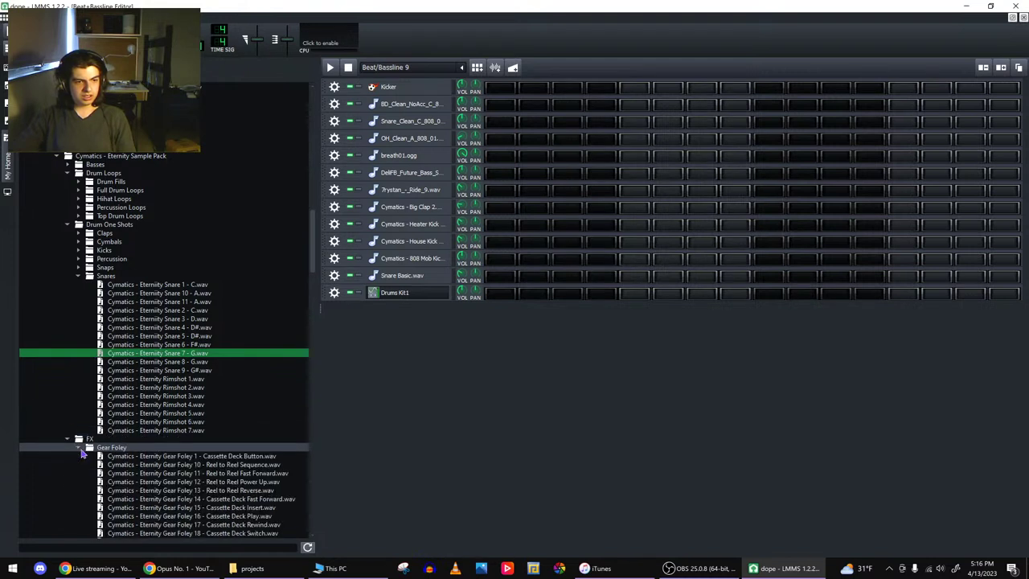
pyautogui.click(79, 448)
pyautogui.click(80, 456)
pyautogui.click(87, 481)
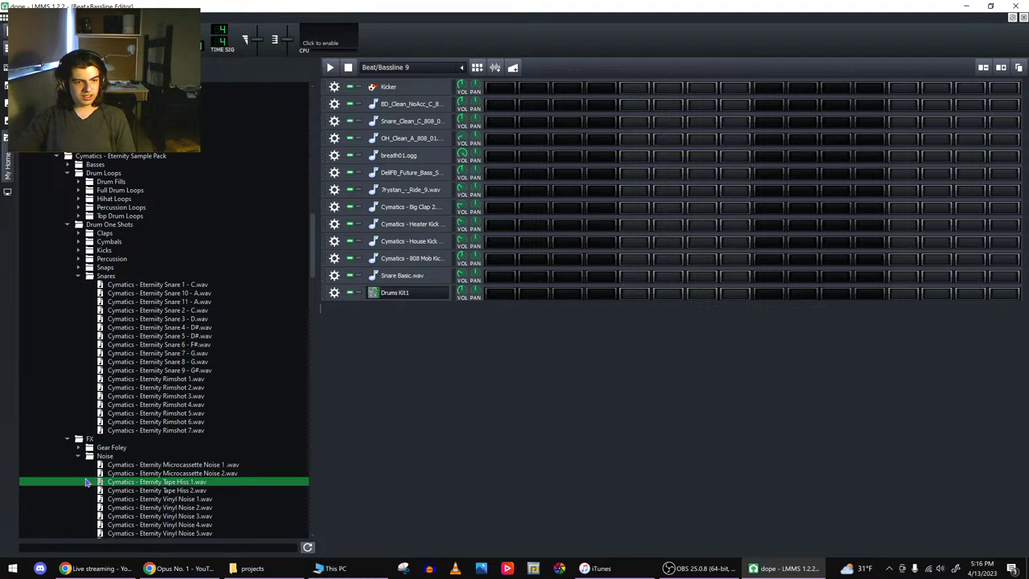
pyautogui.scroll(-4, 86, 442)
pyautogui.click(89, 413)
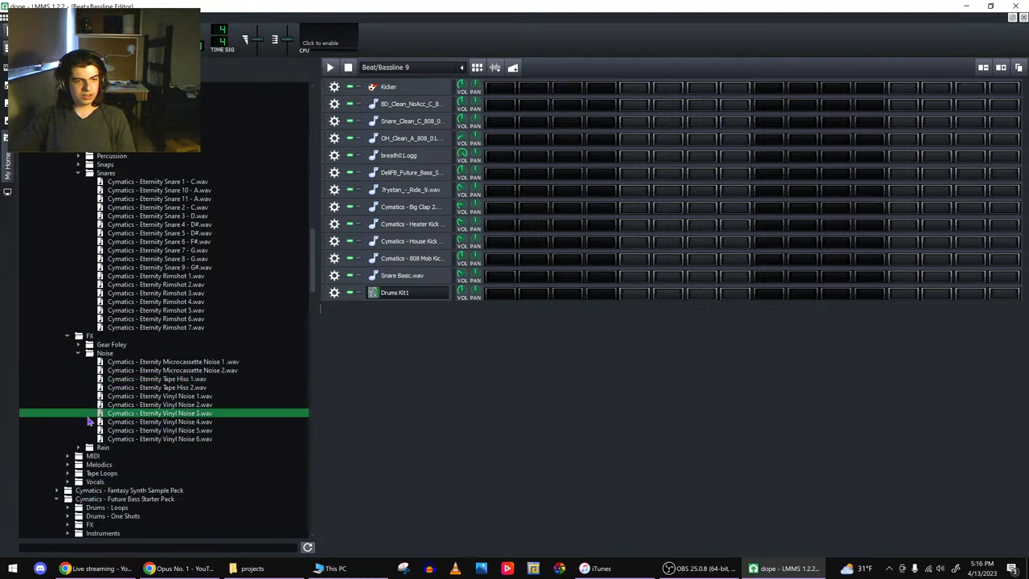
pyautogui.click(83, 371)
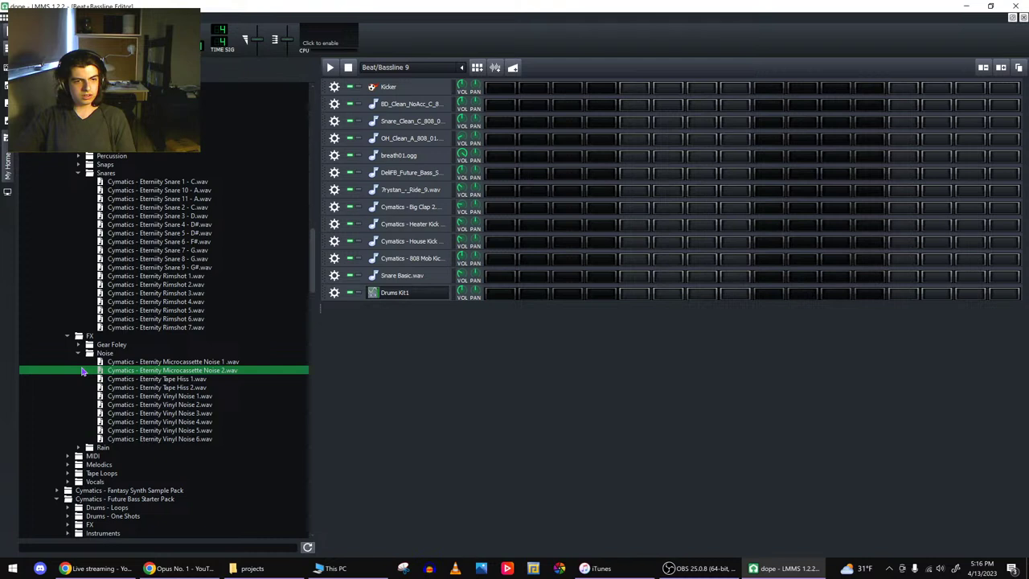
# - Preview the Strong Rain 2 sample in the Eternity pack's Rain folder and collapse the pack's FX folders
pyautogui.click(78, 353)
pyautogui.click(78, 362)
pyautogui.click(94, 396)
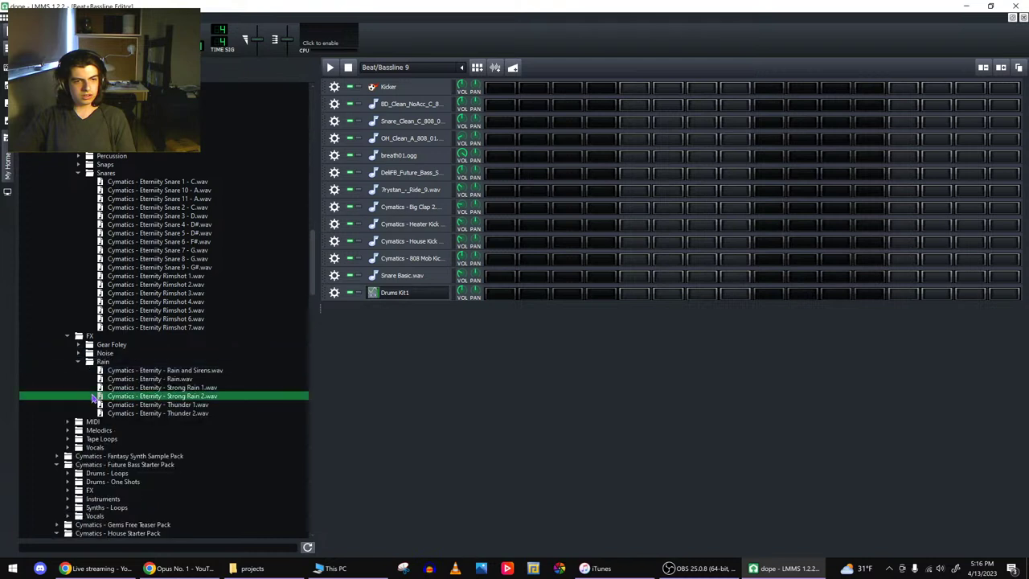
pyautogui.click(78, 362)
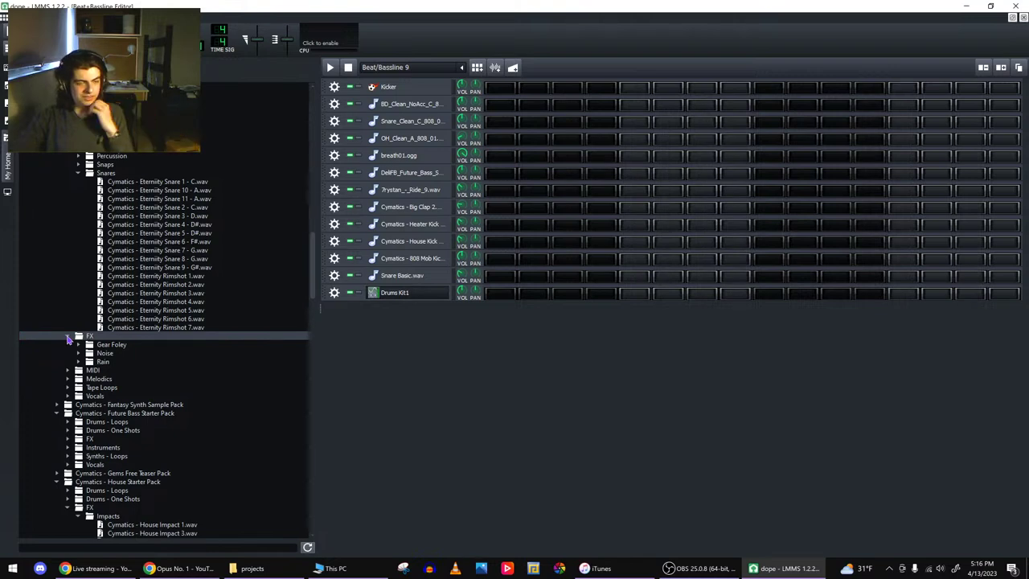
pyautogui.click(68, 338)
# - Audition several impact samples in the Copperman Impact Samples folder
pyautogui.scroll(5, 76, 347)
pyautogui.scroll(15, 77, 347)
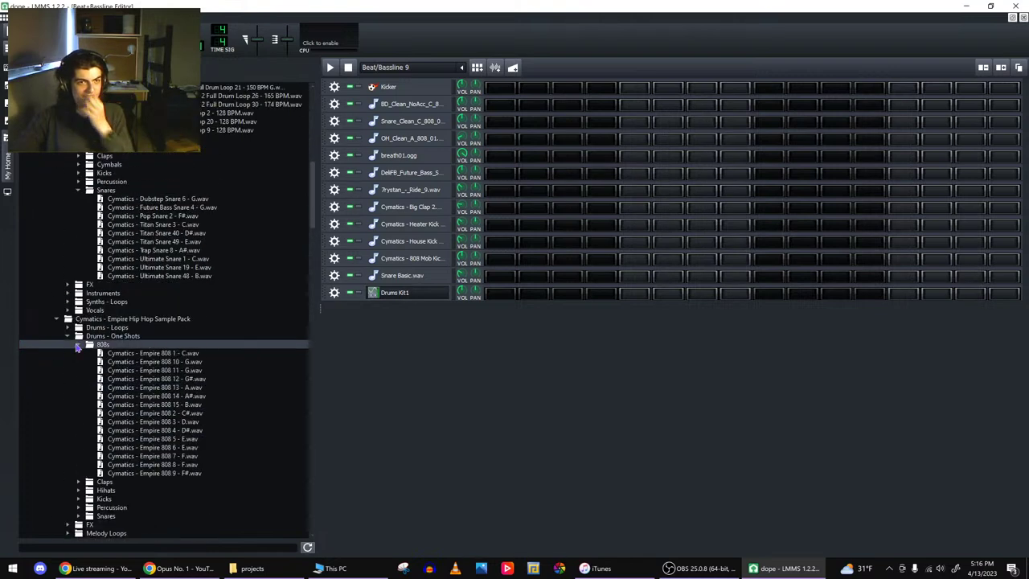
pyautogui.scroll(3, 76, 347)
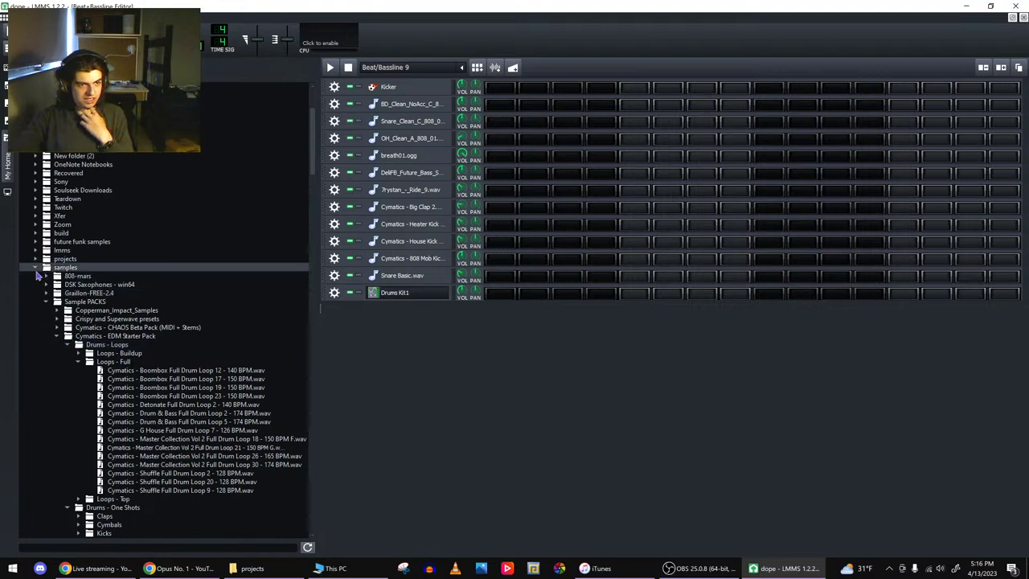
pyautogui.click(37, 275)
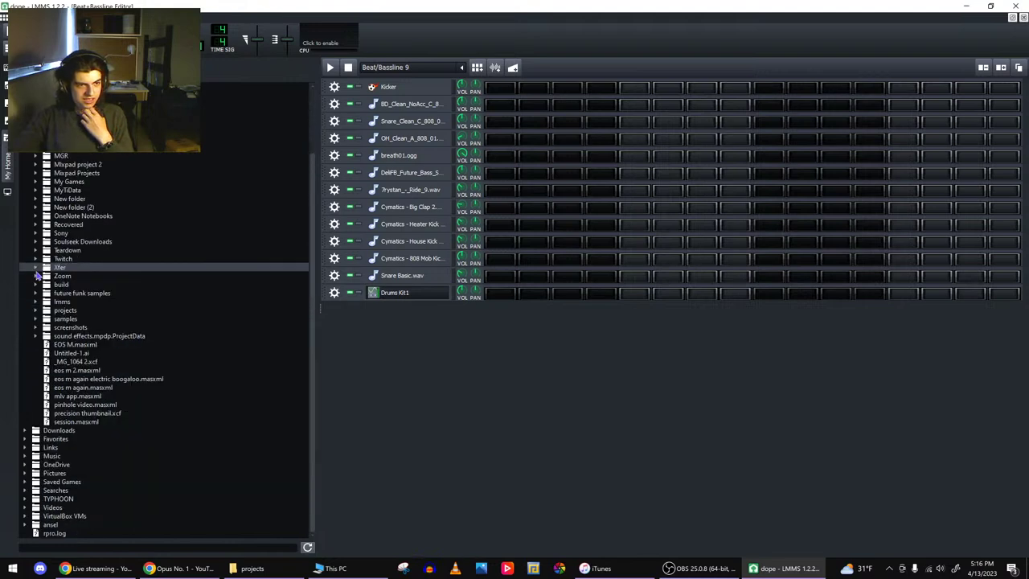
pyautogui.click(36, 318)
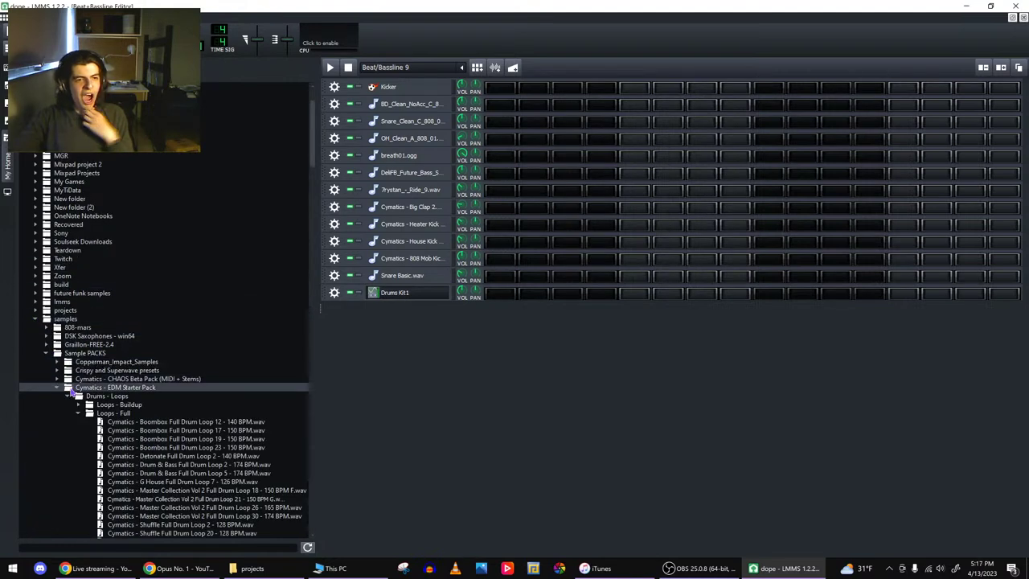
pyautogui.click(58, 362)
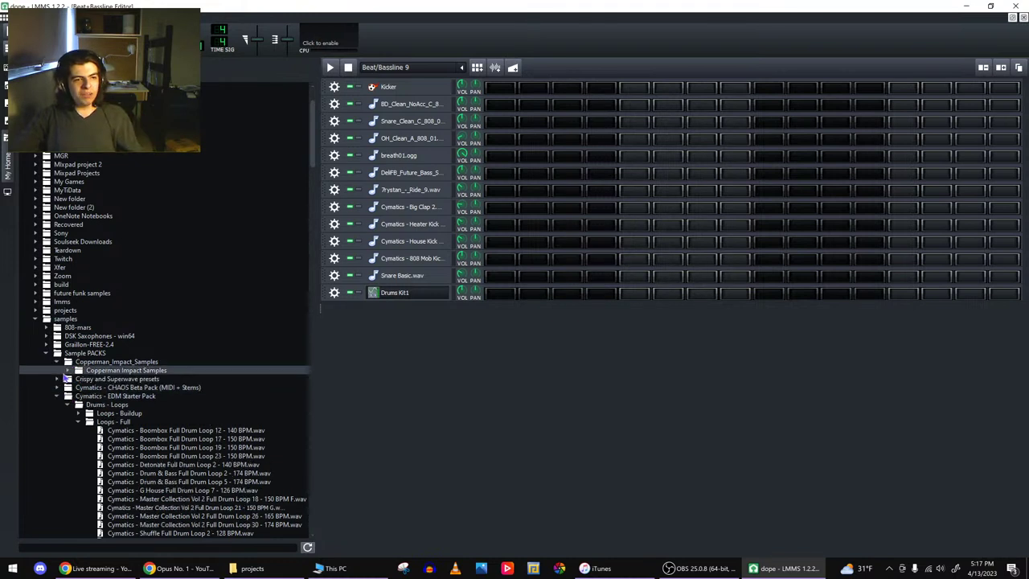
pyautogui.click(78, 371)
pyautogui.click(78, 387)
pyautogui.click(77, 421)
pyautogui.click(63, 447)
pyautogui.click(68, 430)
pyautogui.click(71, 410)
pyautogui.click(73, 396)
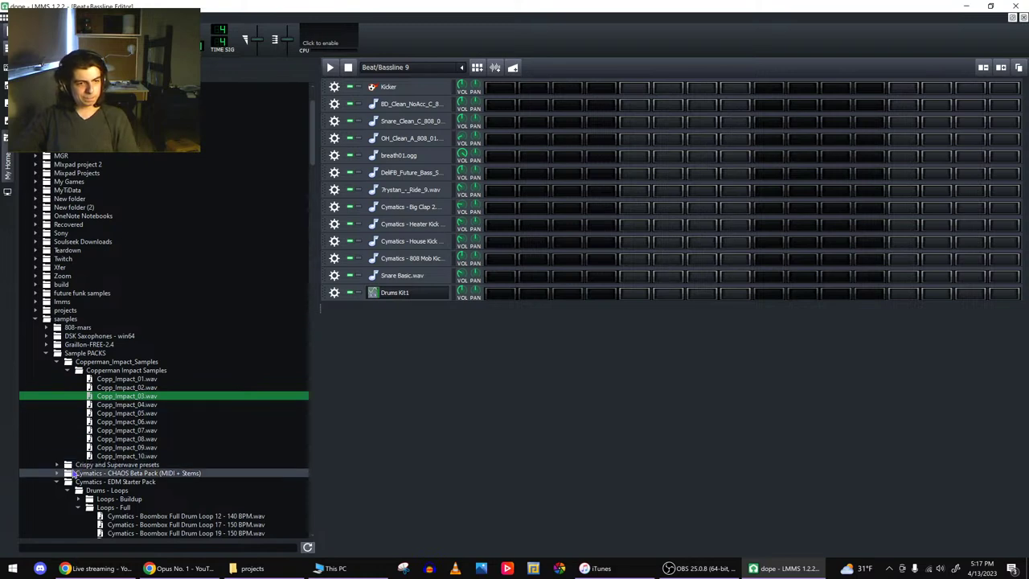
# - Audition the closed hi-hat one-shots in the Cymatics EDM Starter Pack's Cymbals folder
pyautogui.scroll(-6, 73, 476)
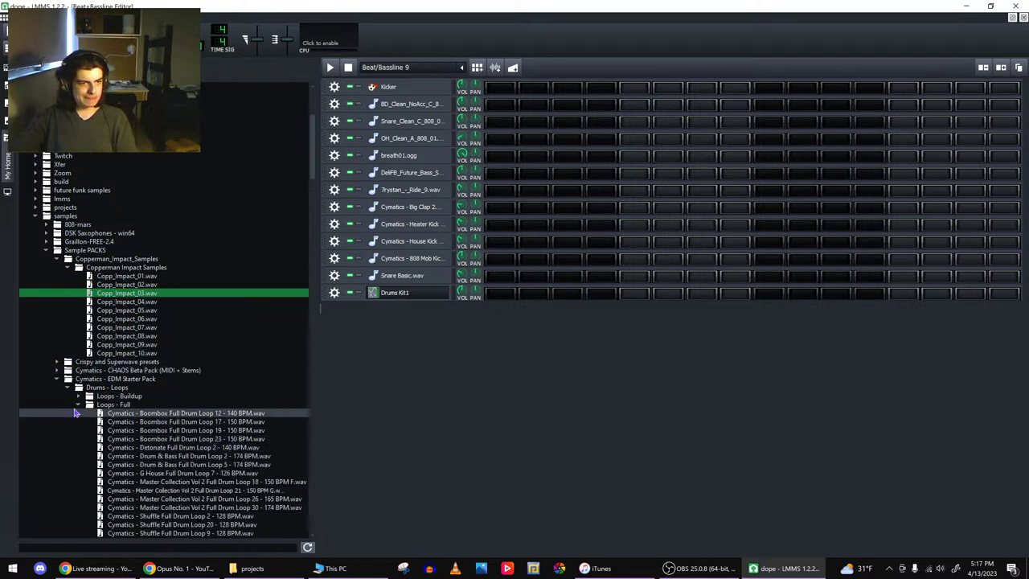
pyautogui.scroll(-3, 76, 402)
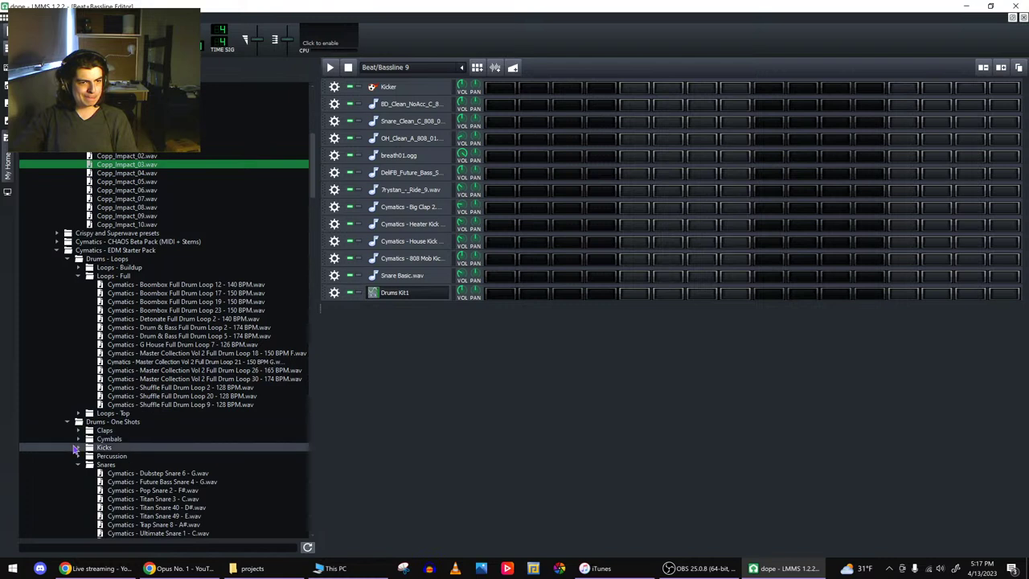
pyautogui.click(77, 439)
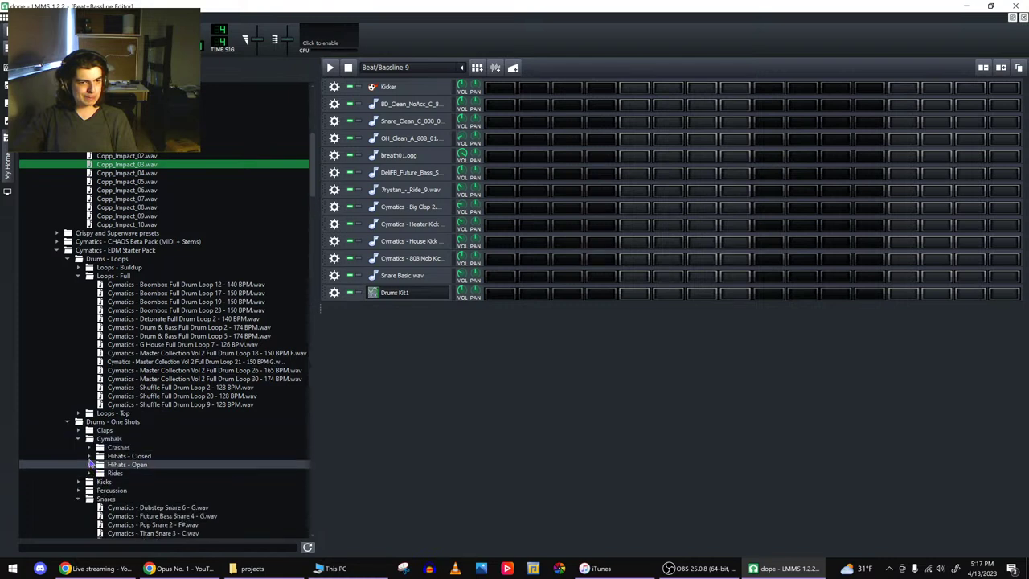
pyautogui.click(89, 456)
pyautogui.click(84, 465)
pyautogui.click(86, 482)
pyautogui.click(84, 465)
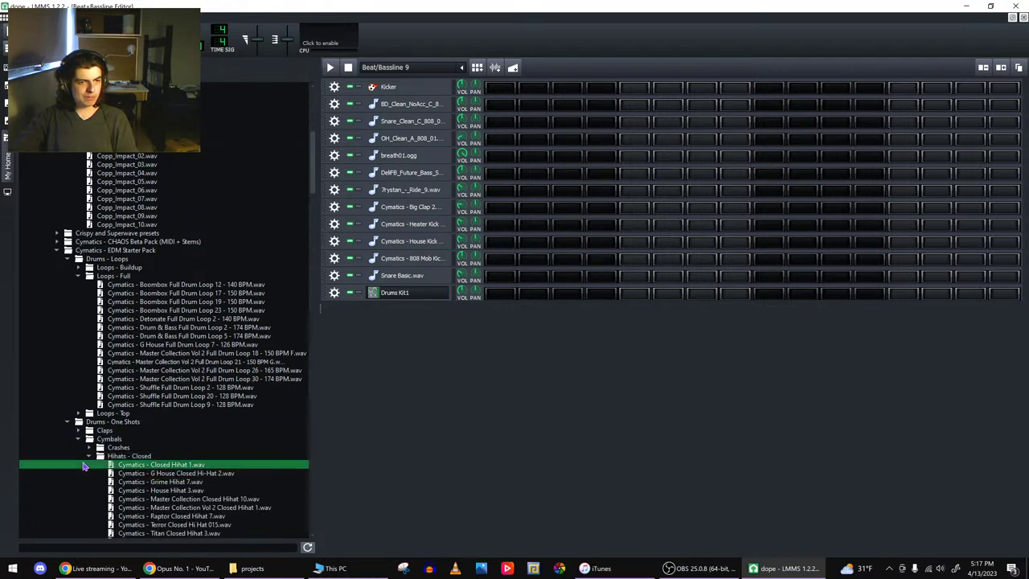
# - Add Cymatics - Closed Hihat 1.wav as a new track in Beat/Bassline 9 and open its pattern in the Piano-Roll
pyautogui.moveTo(84, 465); pyautogui.dragTo(494, 453)
pyautogui.click(500, 311)
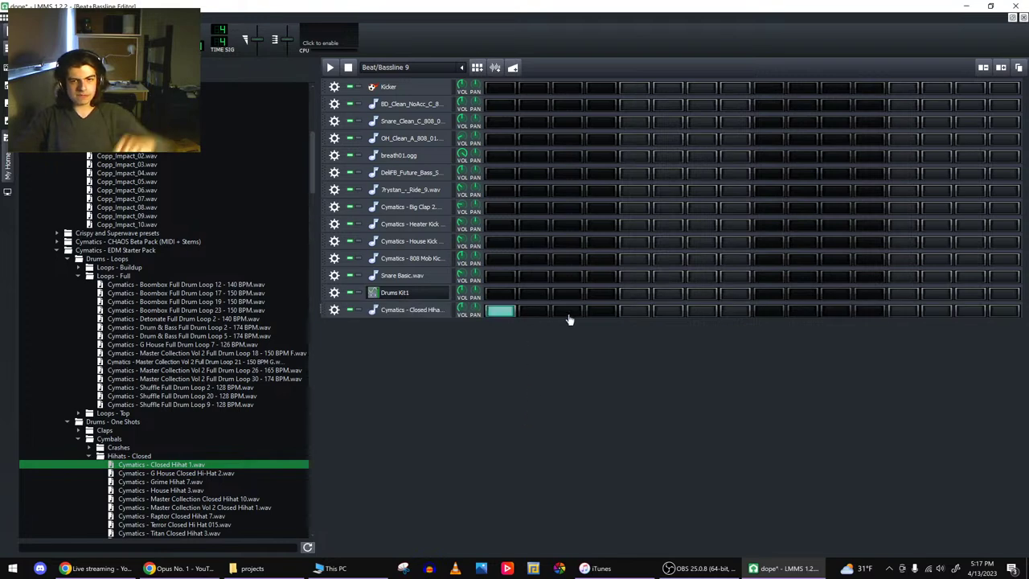
pyautogui.rightClick(568, 319)
pyautogui.click(575, 325)
pyautogui.scroll(-1, 378, 464)
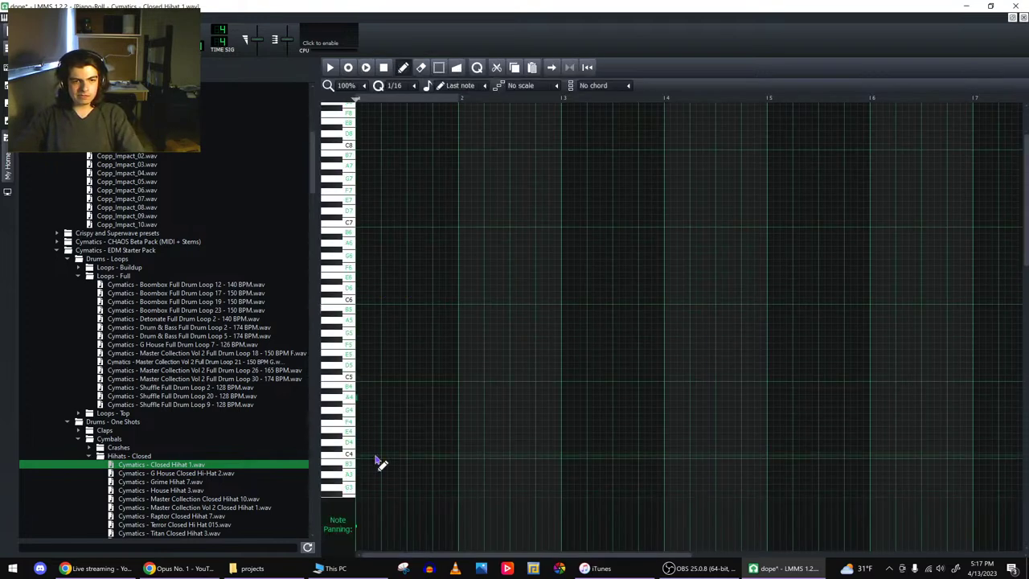
pyautogui.scroll(1, 402, 418)
pyautogui.moveTo(402, 415); pyautogui.dragTo(382, 396)
pyautogui.press('space')
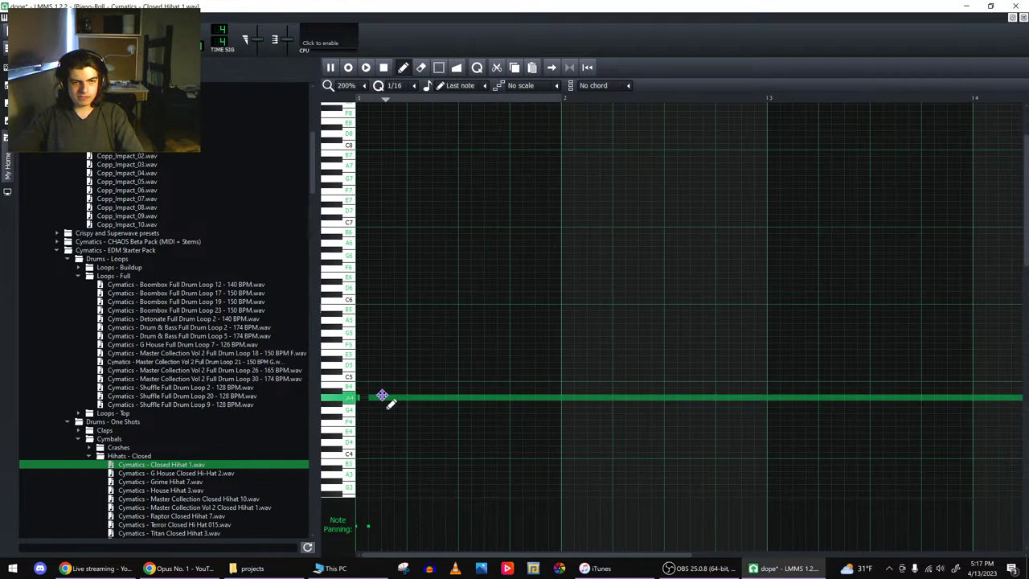
pyautogui.press('space')
pyautogui.scroll(-1, 395, 404)
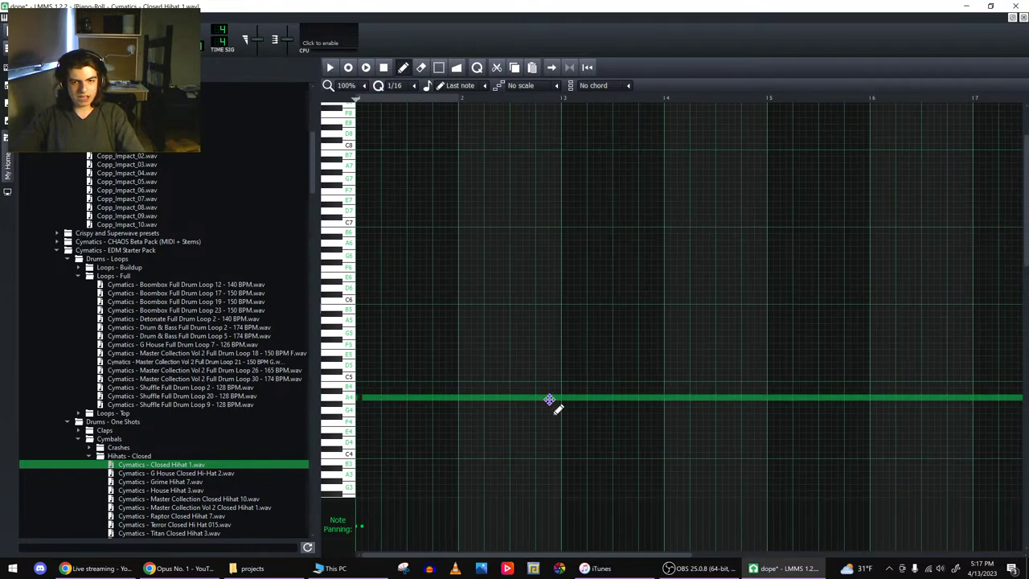
pyautogui.rightClick(550, 400)
# - Set the Piano-Roll's quantization to 1/32 and the note length to 1/48
pyautogui.click(399, 88)
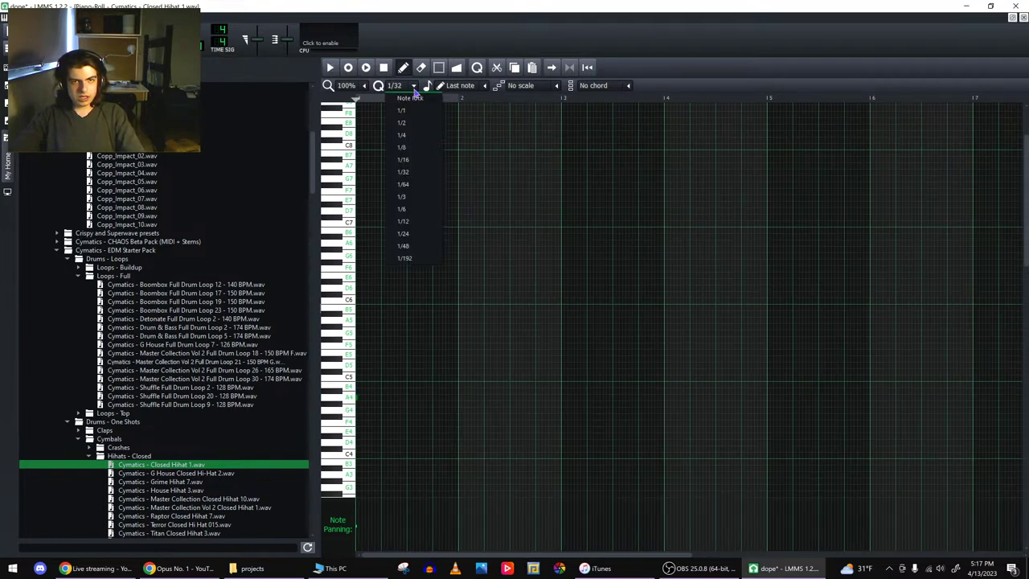
pyautogui.click(402, 113)
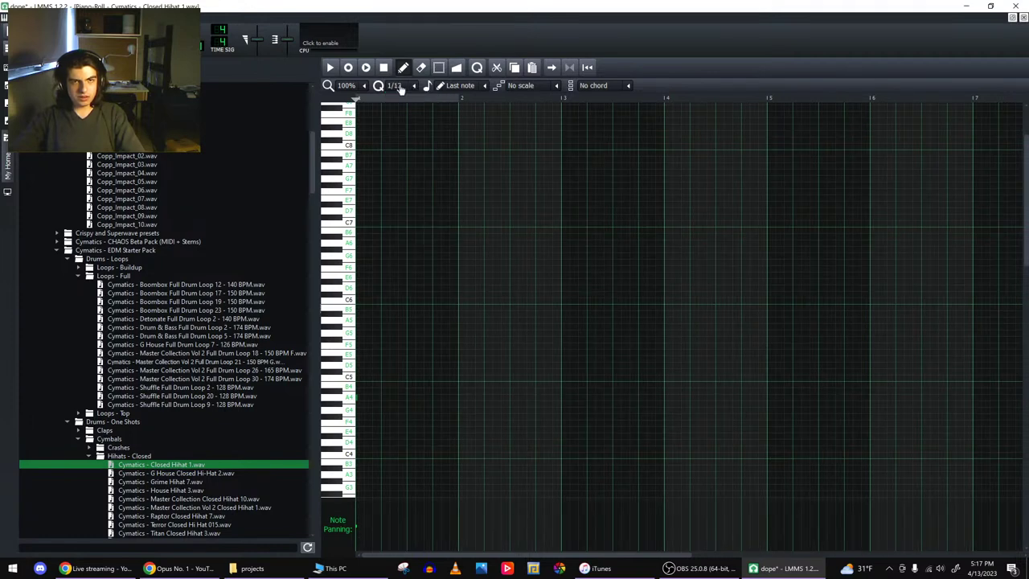
pyautogui.click(413, 89)
pyautogui.click(408, 175)
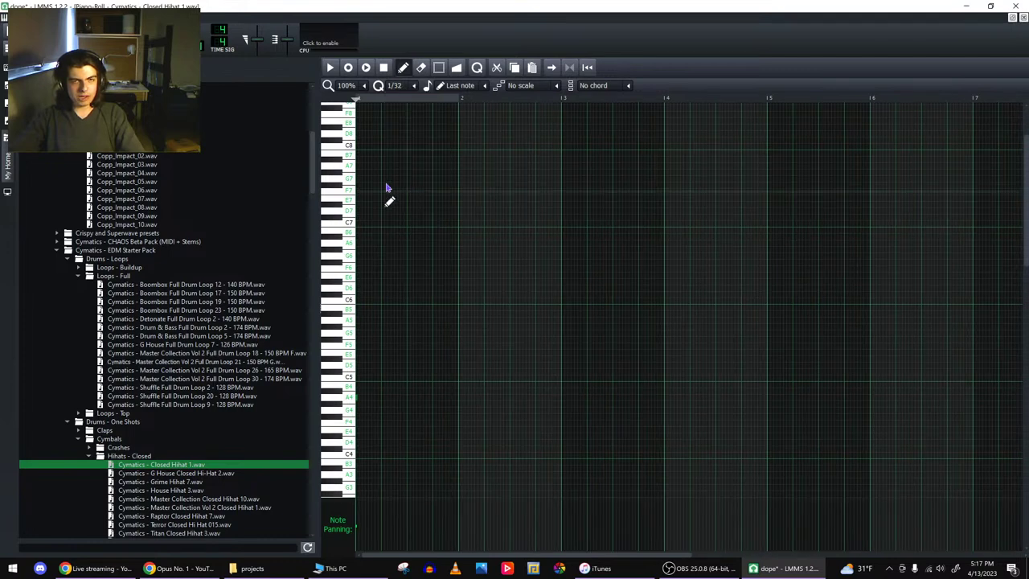
pyautogui.click(483, 88)
pyautogui.click(453, 253)
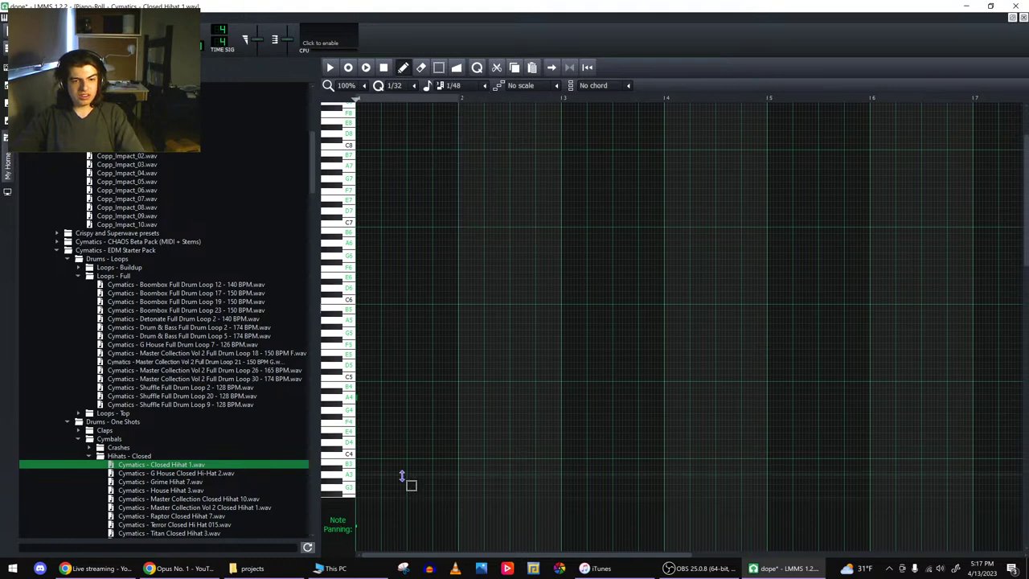
# - Place closed hi-hat hits on A4 at the next two half-beats of bar 1 and lengthen both notes
pyautogui.scroll(3, 402, 477)
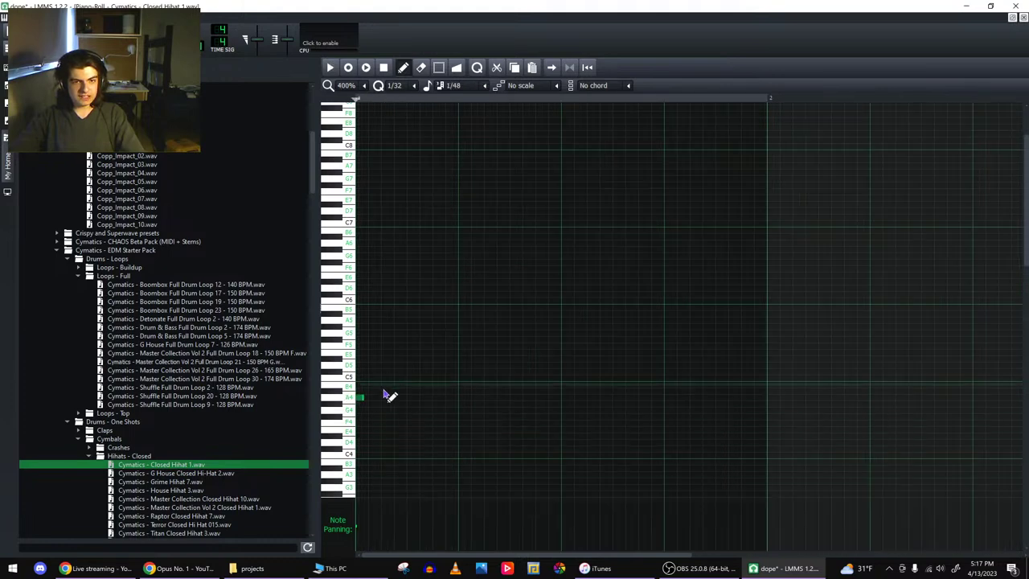
pyautogui.click(413, 399)
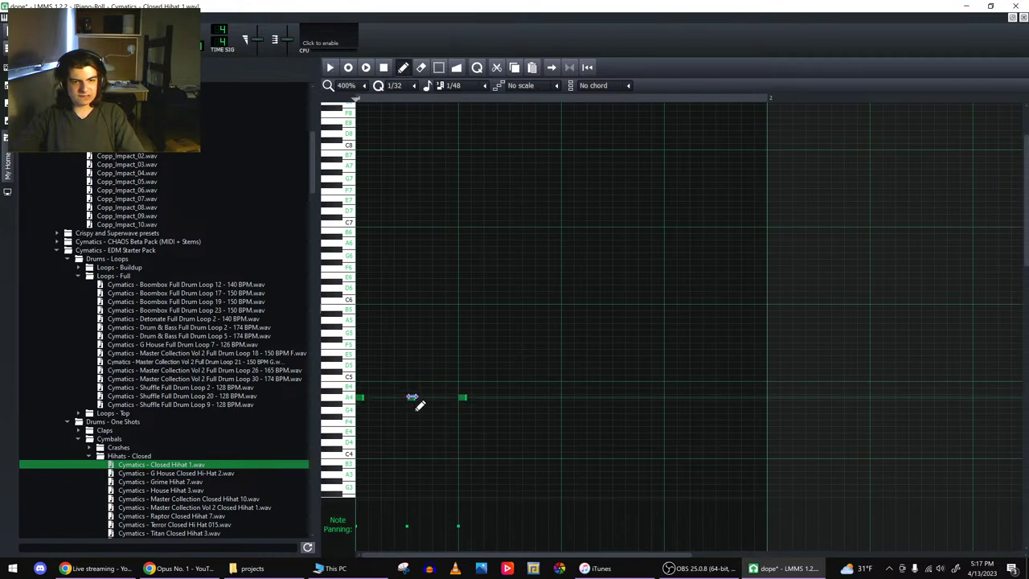
pyautogui.moveTo(467, 397); pyautogui.dragTo(480, 397)
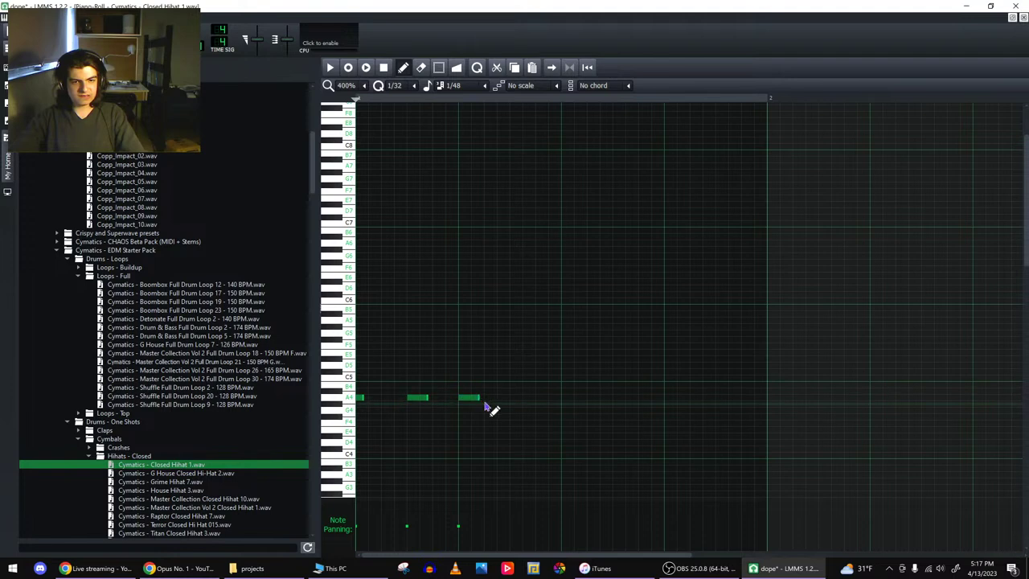
# - Set the note length to 1/24 and continue the A4 hits every half beat up to bar 2, with a four-note 1/32-spaced roll on beat 3
pyautogui.click(454, 85)
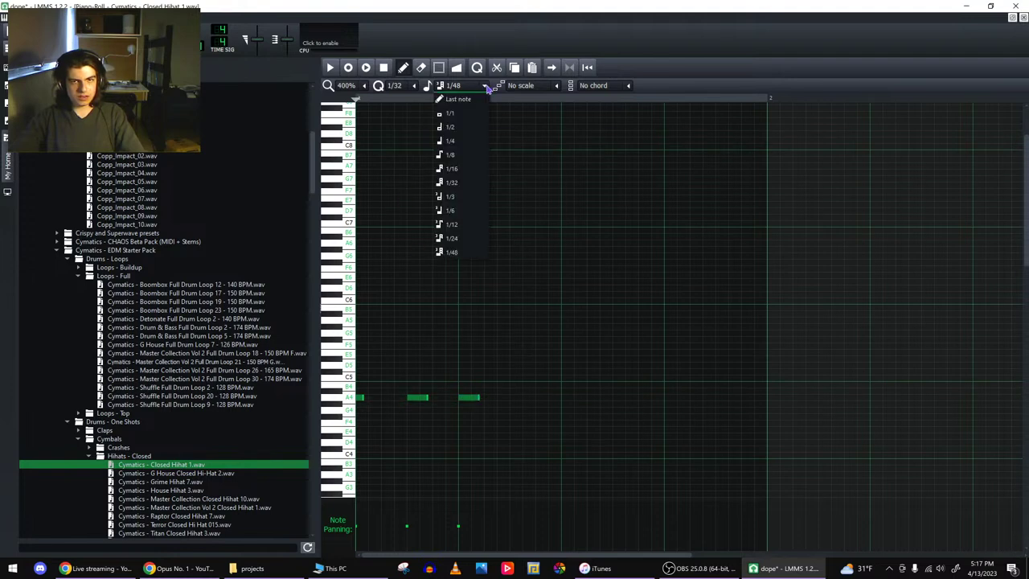
pyautogui.click(455, 239)
pyautogui.press('space')
pyautogui.press('space')
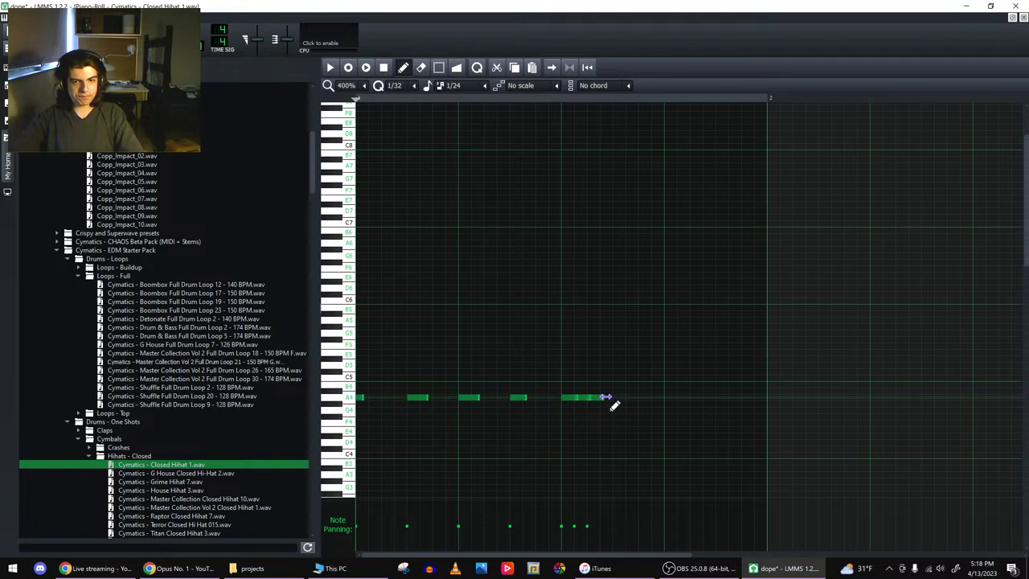
pyautogui.click(607, 399)
pyautogui.press('space')
pyautogui.click(666, 399)
pyautogui.press('space')
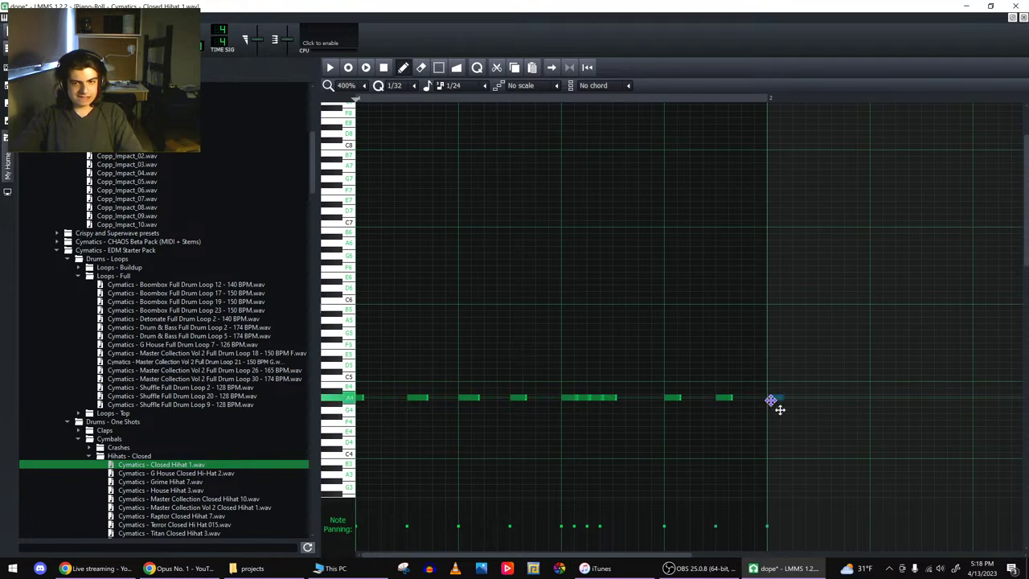
pyautogui.press('space')
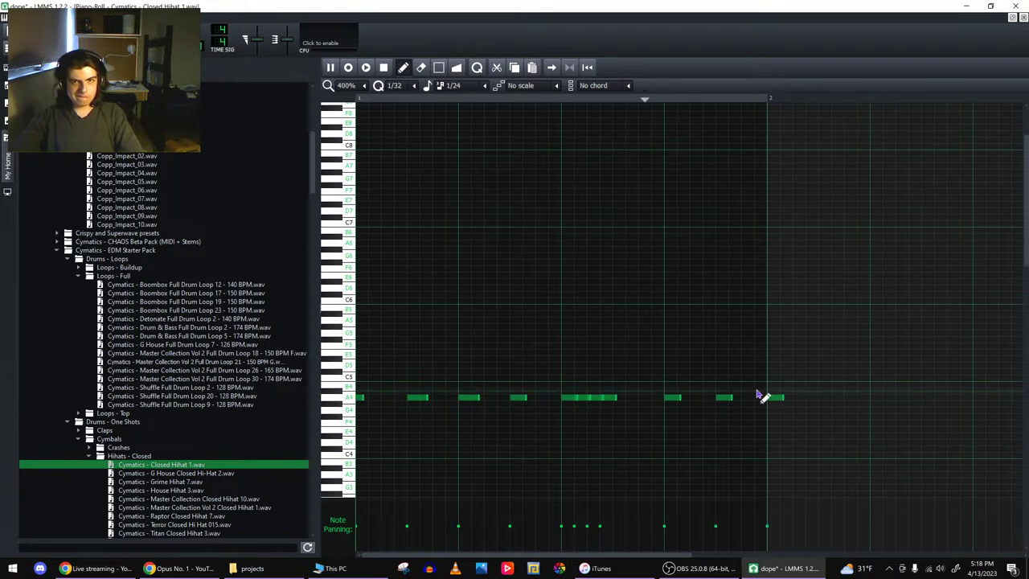
# - Extend the beat-3 roll with a fifth A4 hit and delete the hit at the start of bar 2
pyautogui.click(649, 399)
pyautogui.press('space')
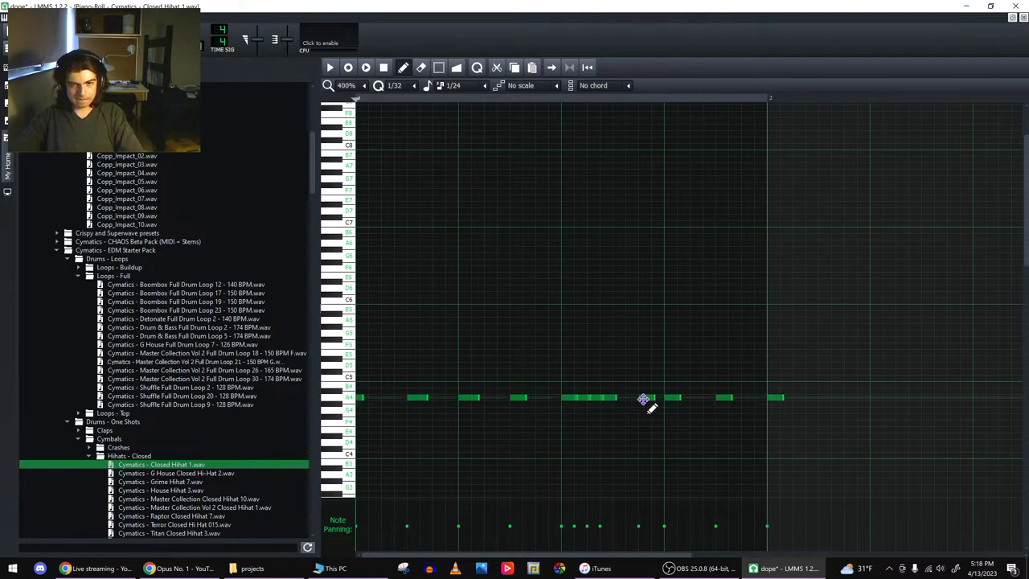
pyautogui.click(617, 398)
pyautogui.press('space')
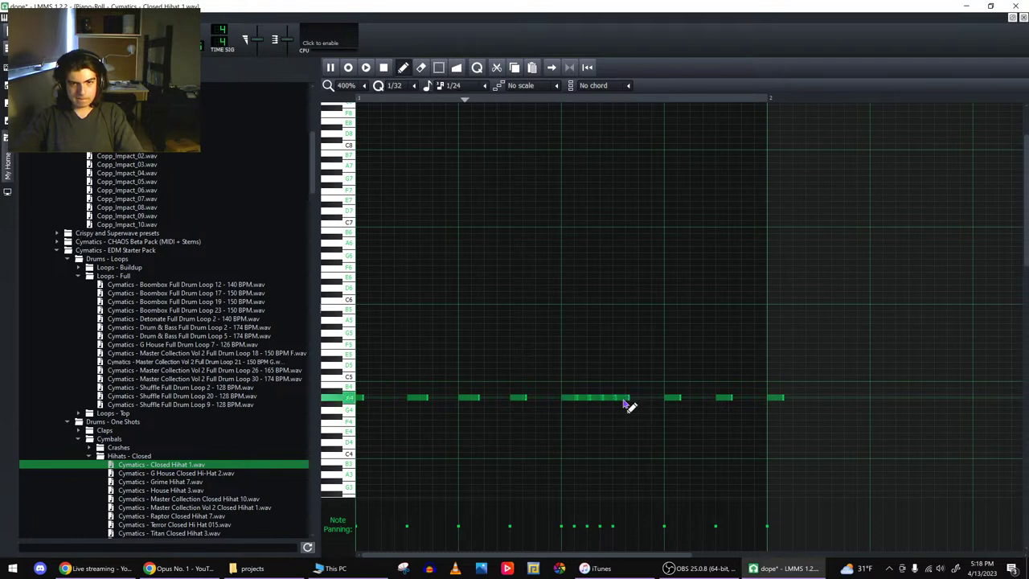
pyautogui.press('space')
pyautogui.rightClick(773, 397)
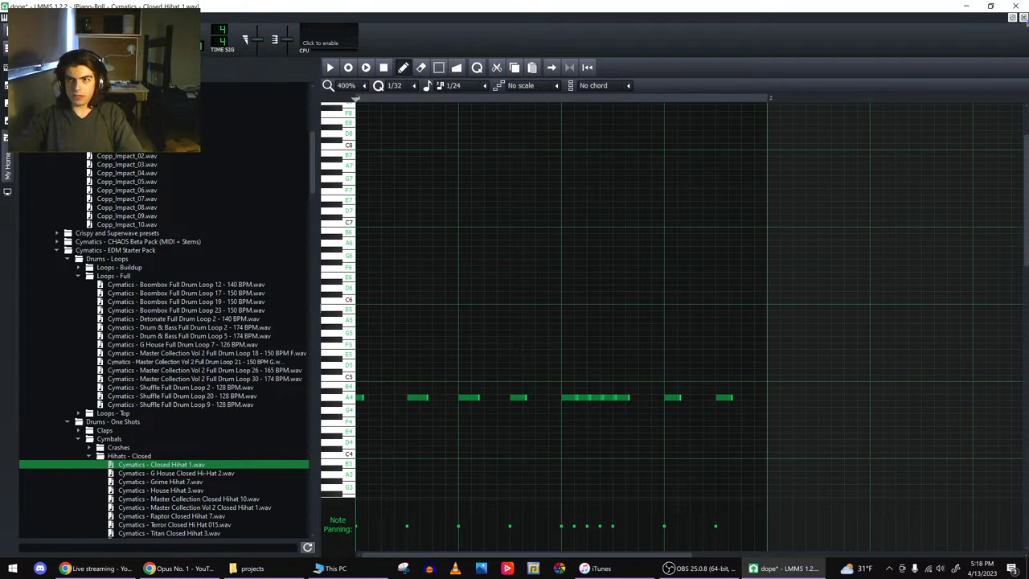
pyautogui.click(1024, 19)
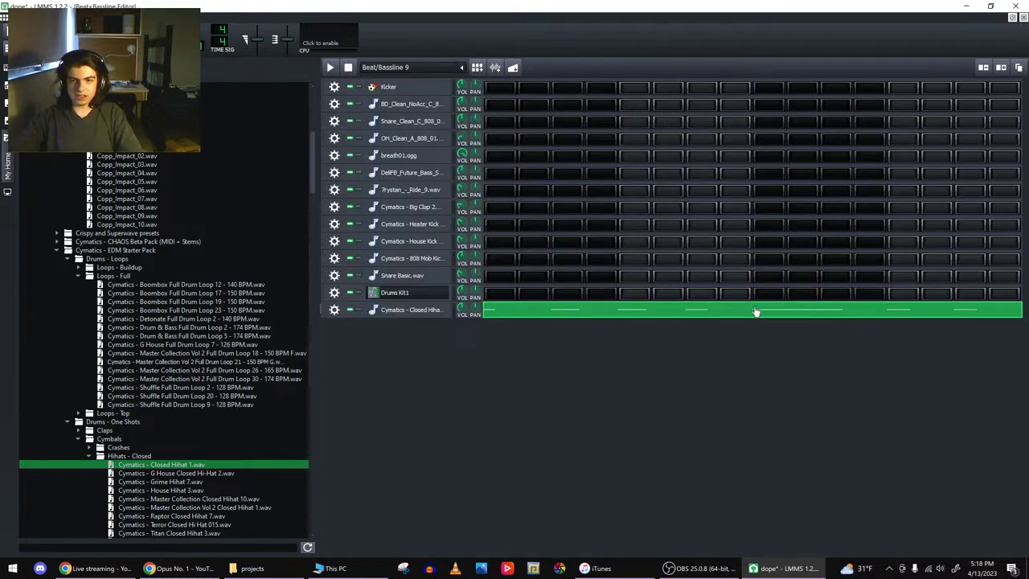
# - Reopen the closed hi-hat pattern and fill bar 2 with eight A4 hits spaced half a beat apart
pyautogui.doubleClick(756, 311)
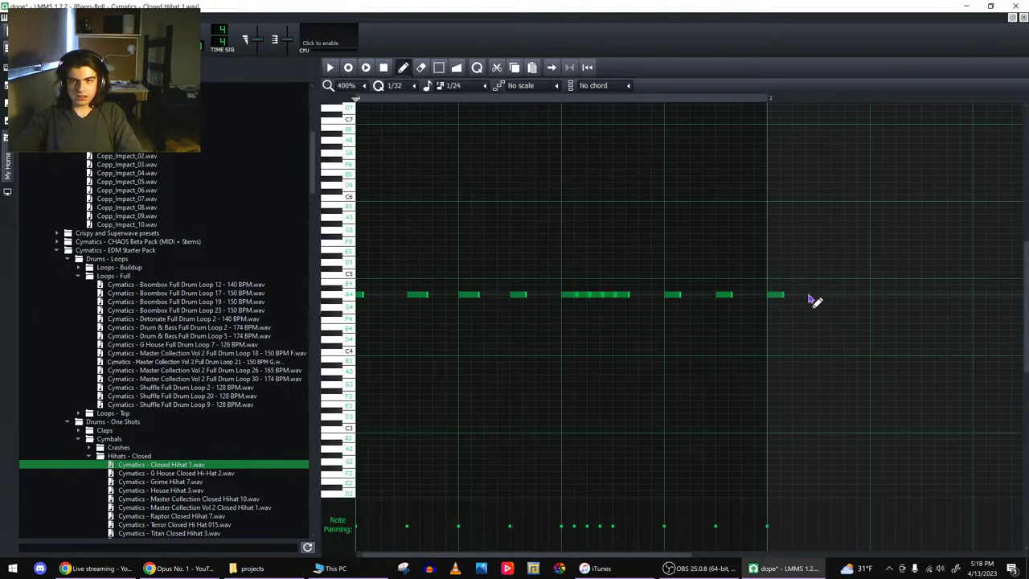
pyautogui.moveTo(815, 297); pyautogui.dragTo(839, 301)
pyautogui.click(873, 293)
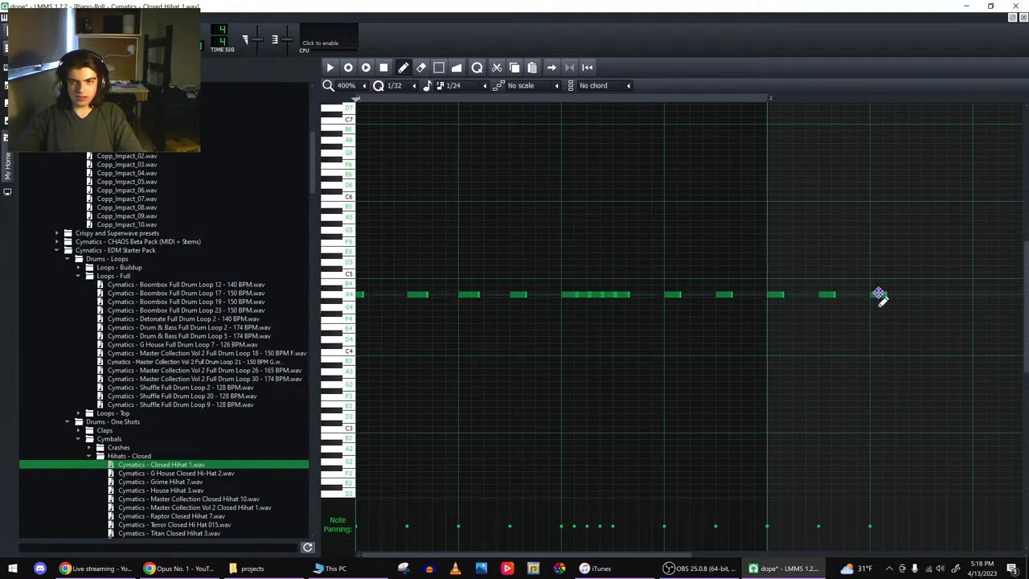
pyautogui.click(922, 295)
pyautogui.press('space')
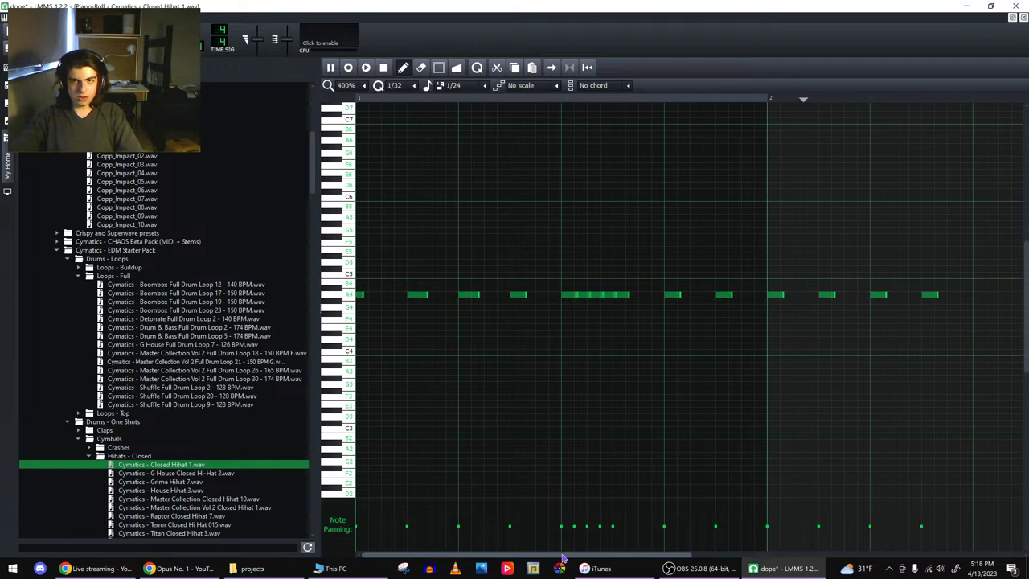
pyautogui.press('space')
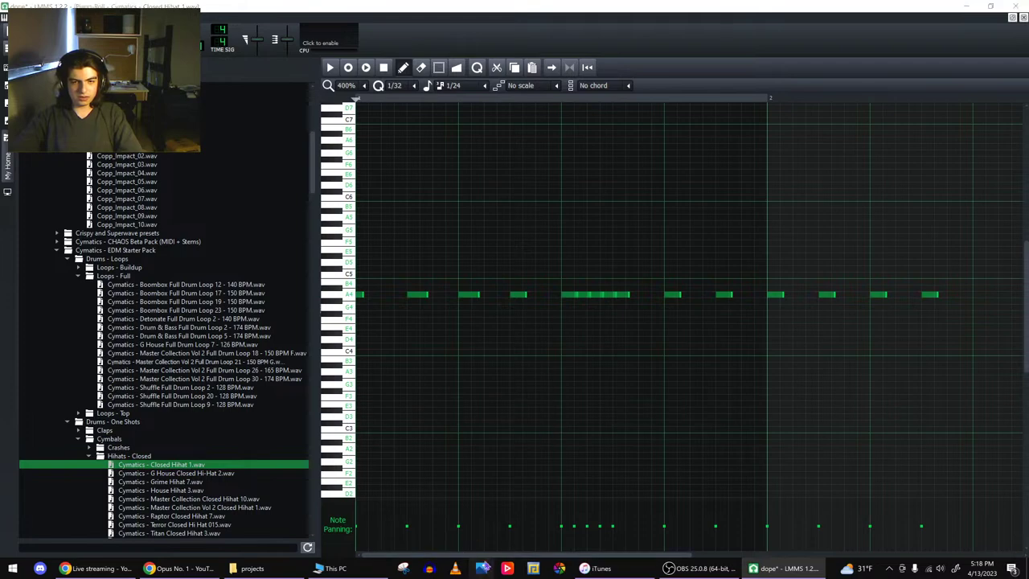
pyautogui.click(483, 567)
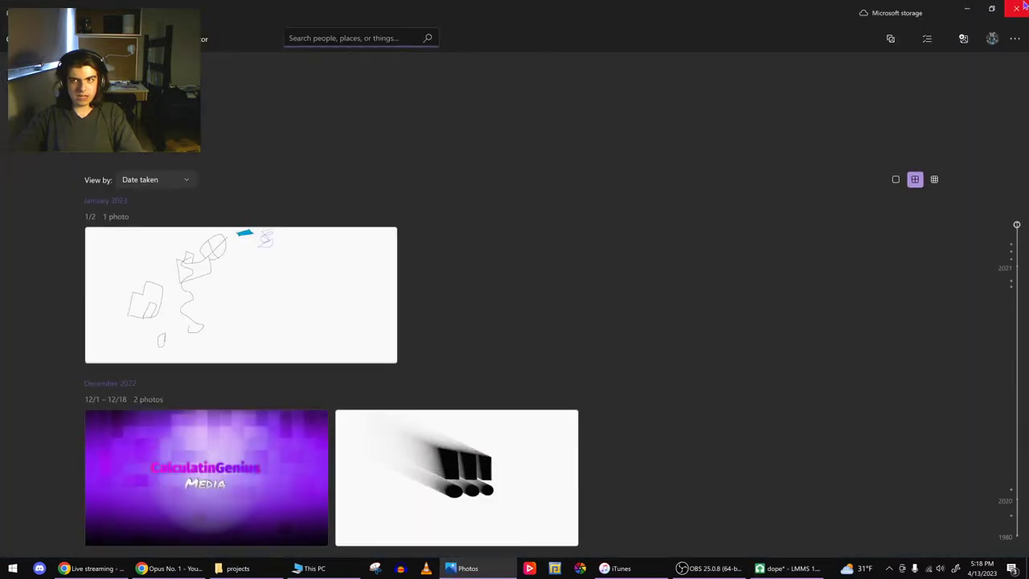
pyautogui.click(1018, 8)
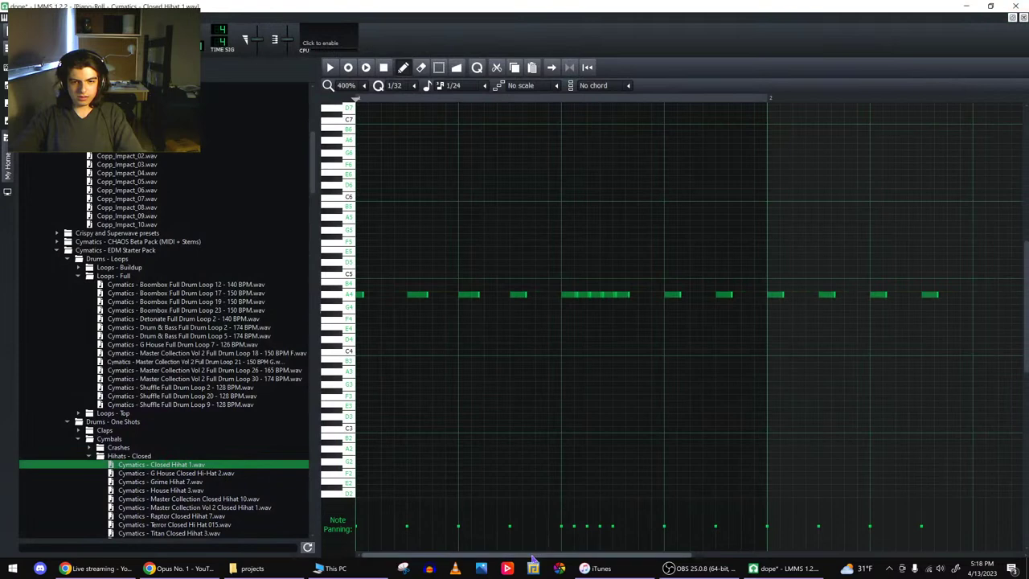
pyautogui.moveTo(533, 555); pyautogui.dragTo(717, 555)
pyautogui.click(584, 297)
pyautogui.click(636, 297)
pyautogui.click(681, 297)
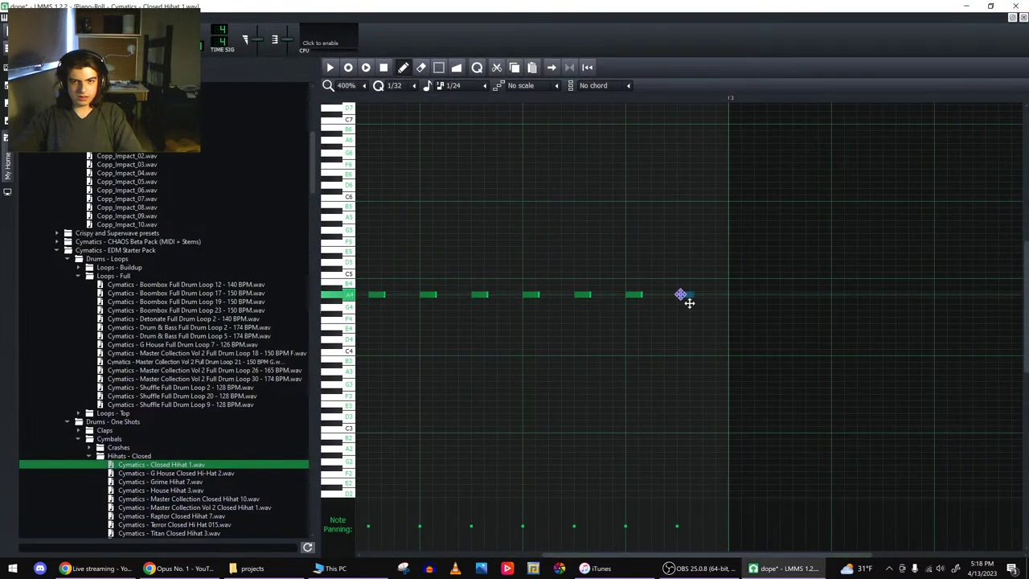
# - Save the project and stretch the Beat/Bassline 9 block in the Song-Editor to end level with the Beat/Bassline 6 block
pyautogui.click(1022, 17)
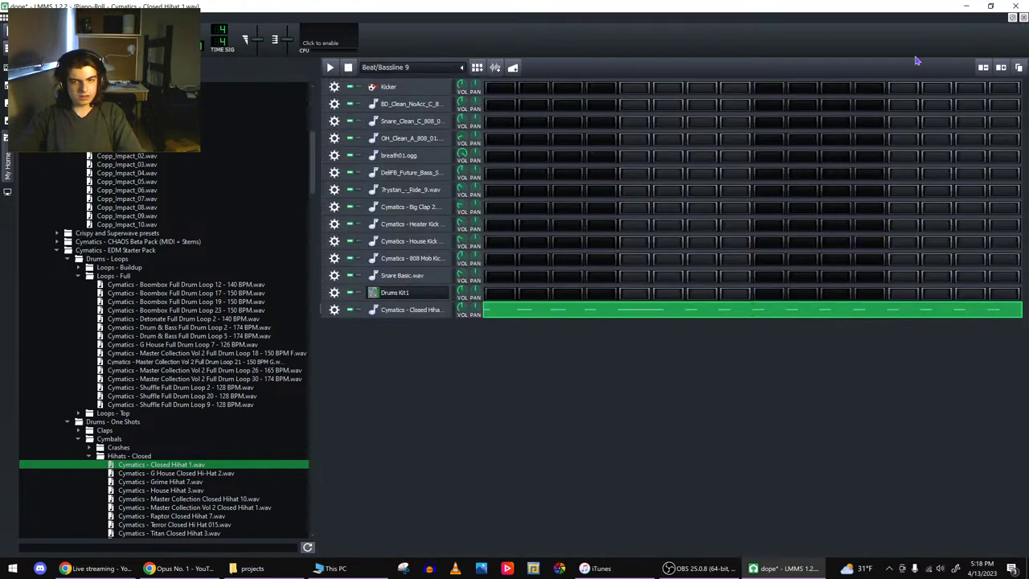
pyautogui.hotkey('ctrl', 's')
pyautogui.click(1022, 17)
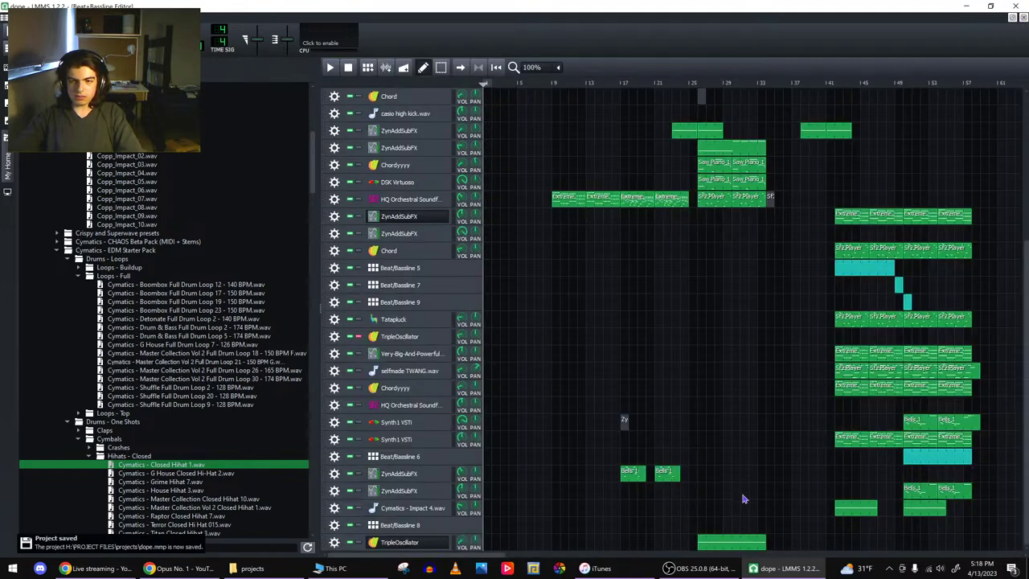
pyautogui.moveTo(909, 301); pyautogui.dragTo(971, 305)
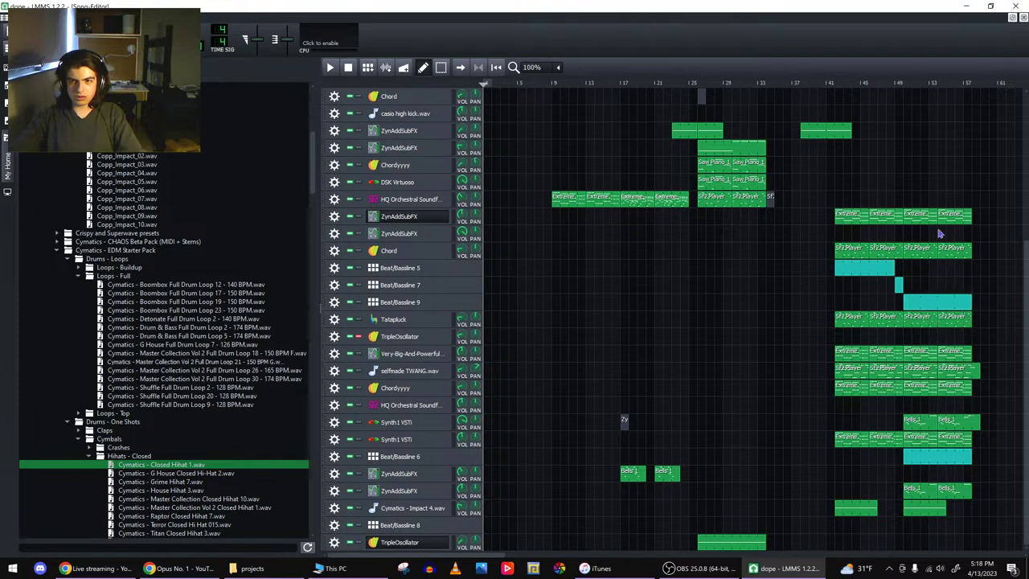
# - Lower the volume of the Cymatics closed hi-hat track in Beat/Bassline 9 while the song plays, and save the project
pyautogui.press('space')
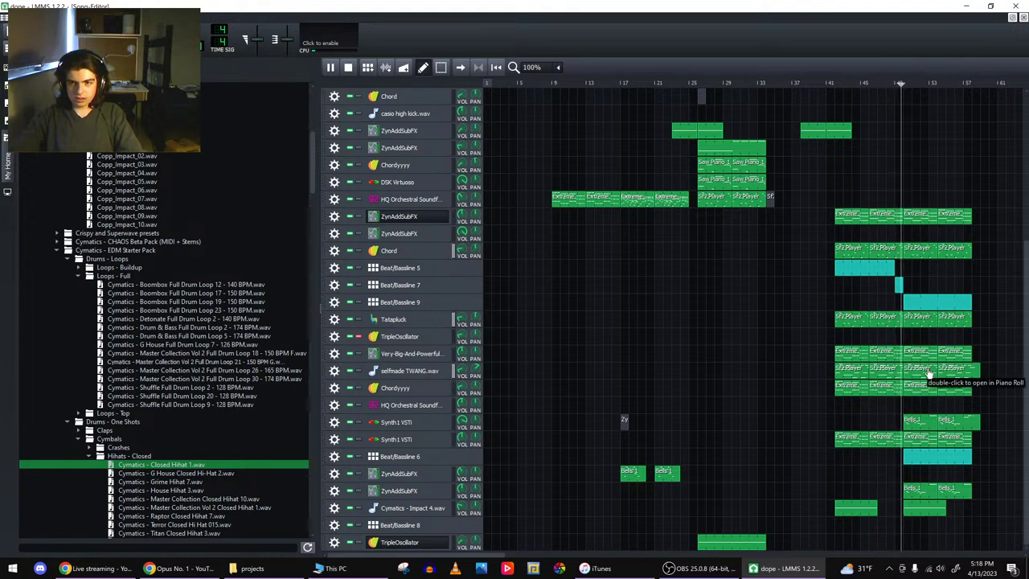
pyautogui.doubleClick(917, 305)
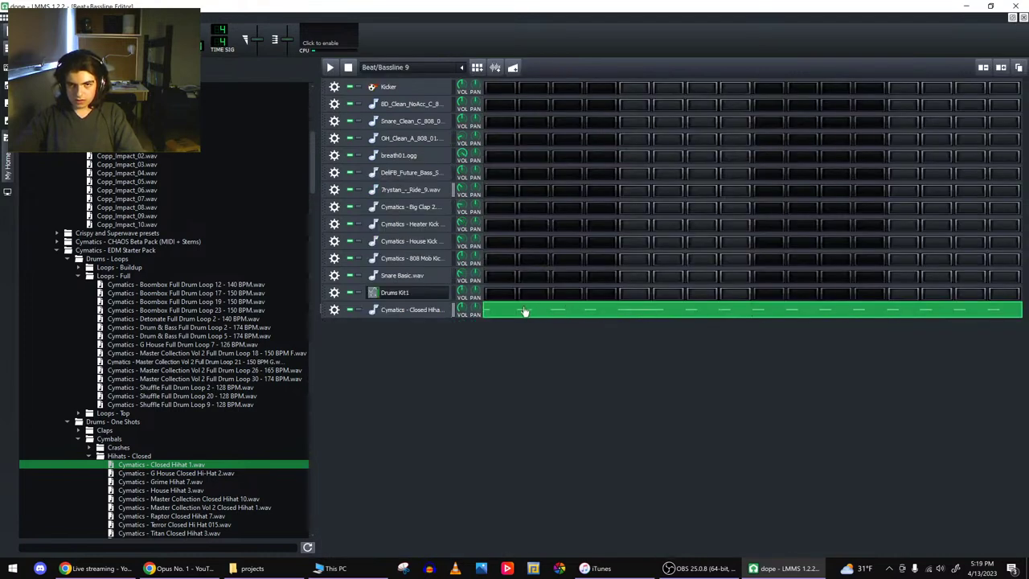
pyautogui.moveTo(463, 314); pyautogui.dragTo(462, 346)
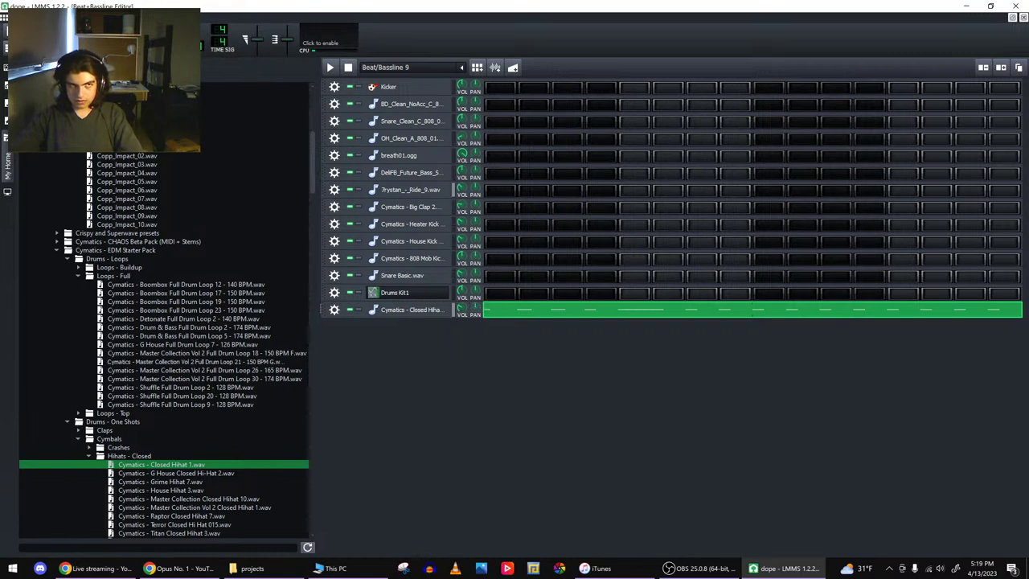
pyautogui.hotkey('ctrl', 's')
pyautogui.press('F5')
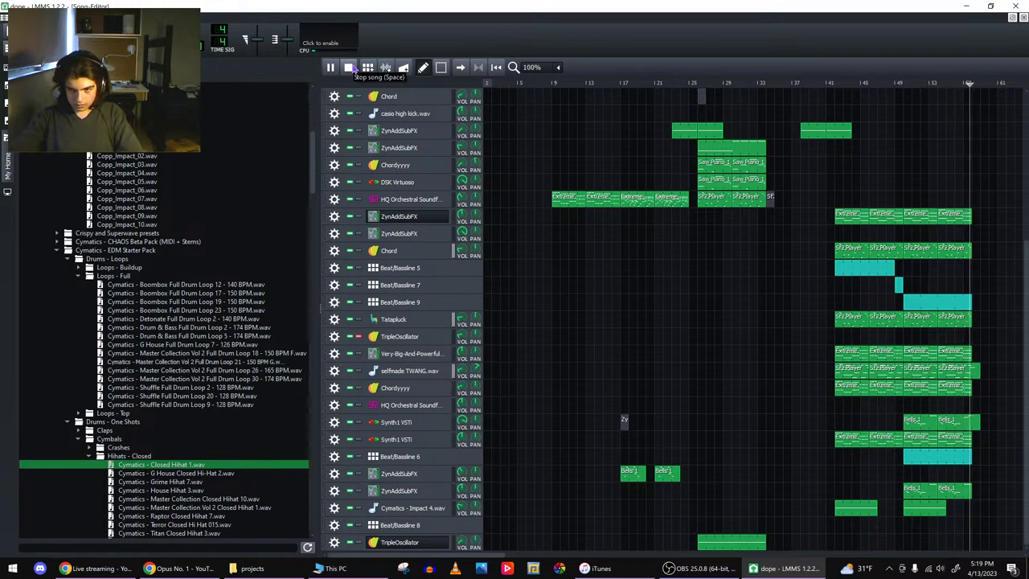
pyautogui.click(349, 67)
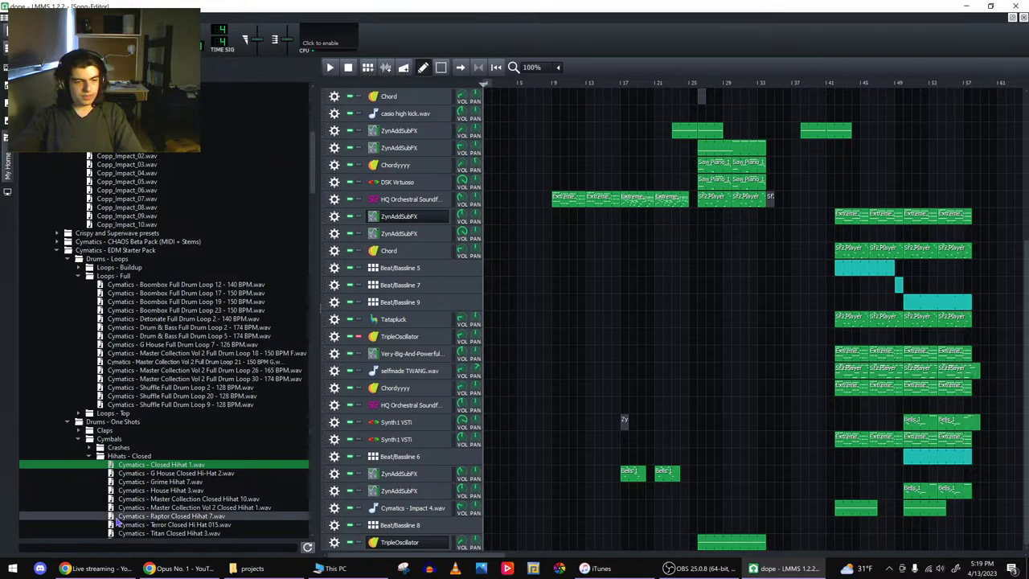
# - Switch to Chrome to check the livestream dashboard and chat, and return to LMMS
pyautogui.click(101, 568)
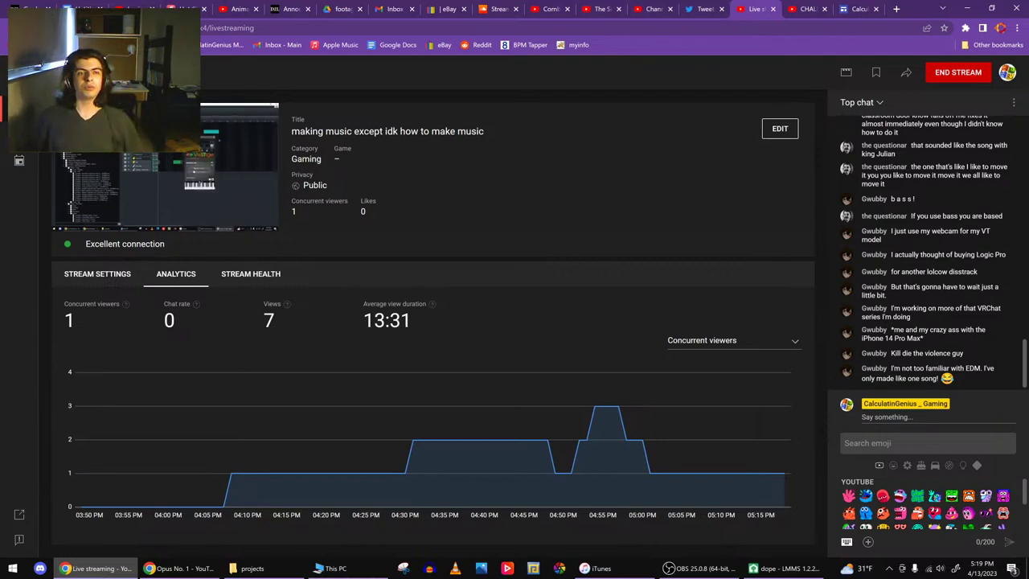
pyautogui.click(817, 576)
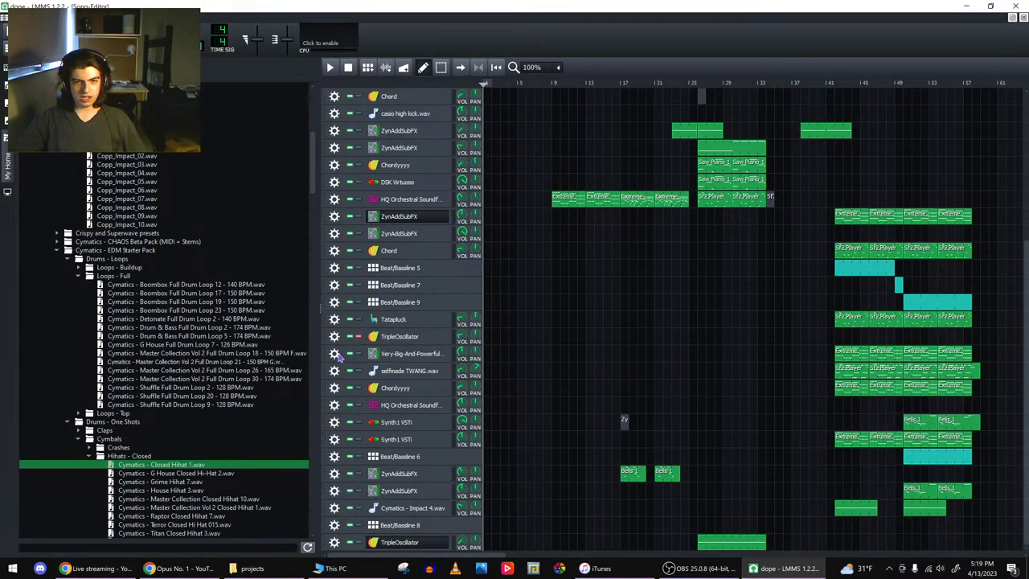
# - Set a track option for the ZynAddSubFX track directly below HQ Orchestral Soundfont and review that instrument's effects chain
pyautogui.click(334, 217)
pyautogui.moveTo(354, 282)
pyautogui.moveTo(426, 282)
pyautogui.click(467, 283)
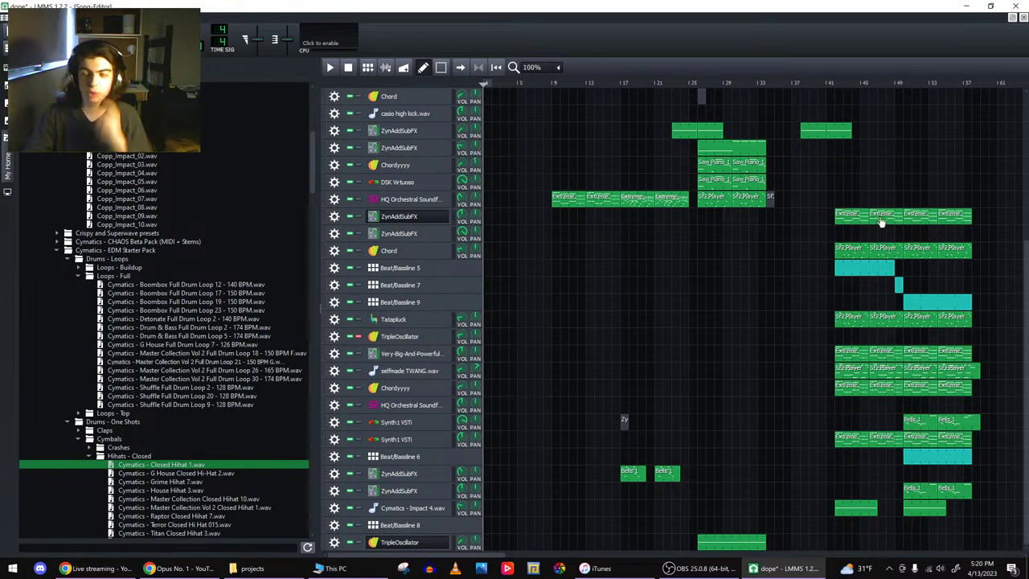
pyautogui.click(438, 216)
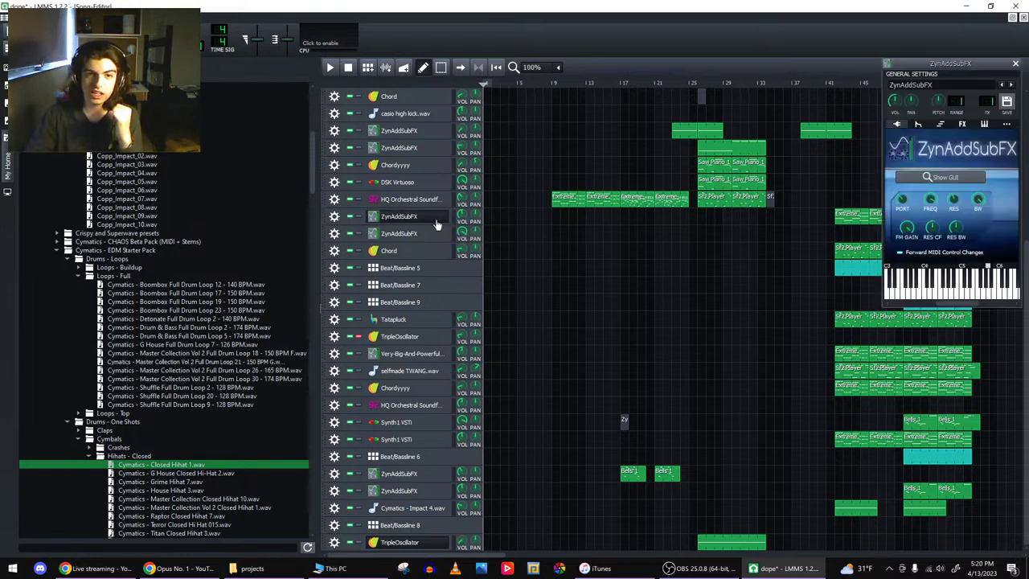
pyautogui.click(962, 124)
pyautogui.scroll(-1, 997, 200)
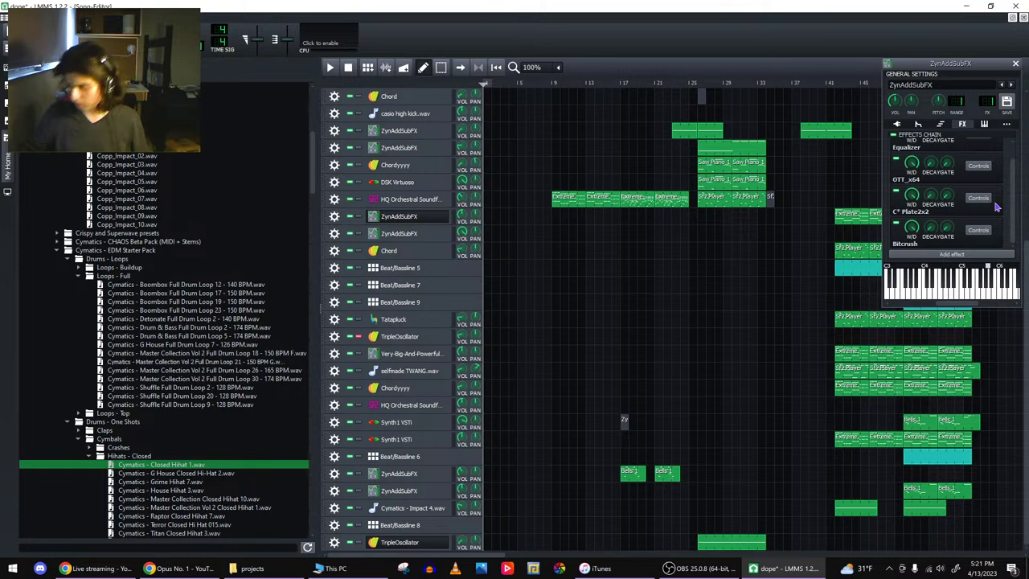
pyautogui.click(1015, 63)
pyautogui.moveTo(487, 553); pyautogui.dragTo(799, 472)
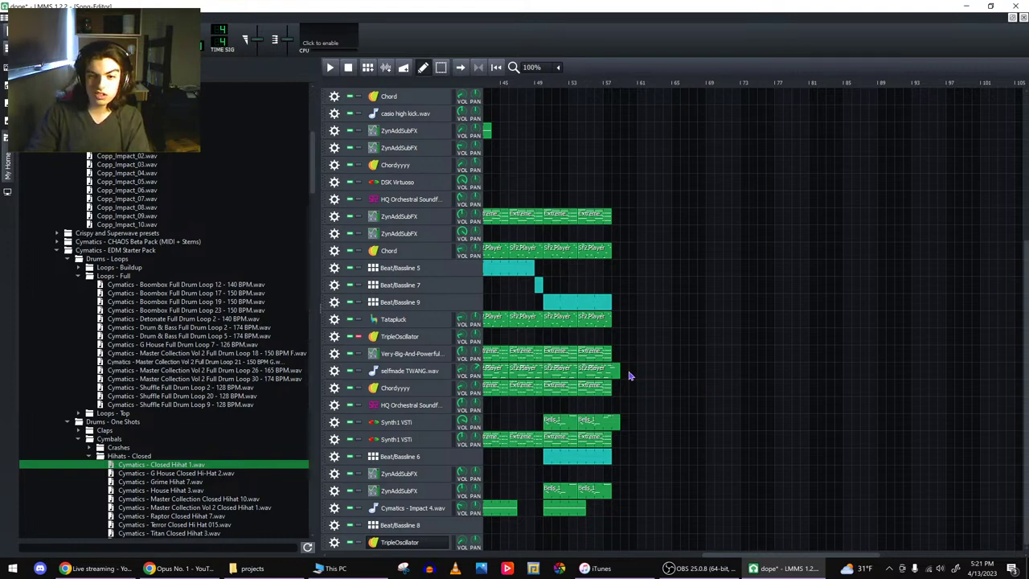
pyautogui.rightClick(582, 513)
pyautogui.click(599, 432)
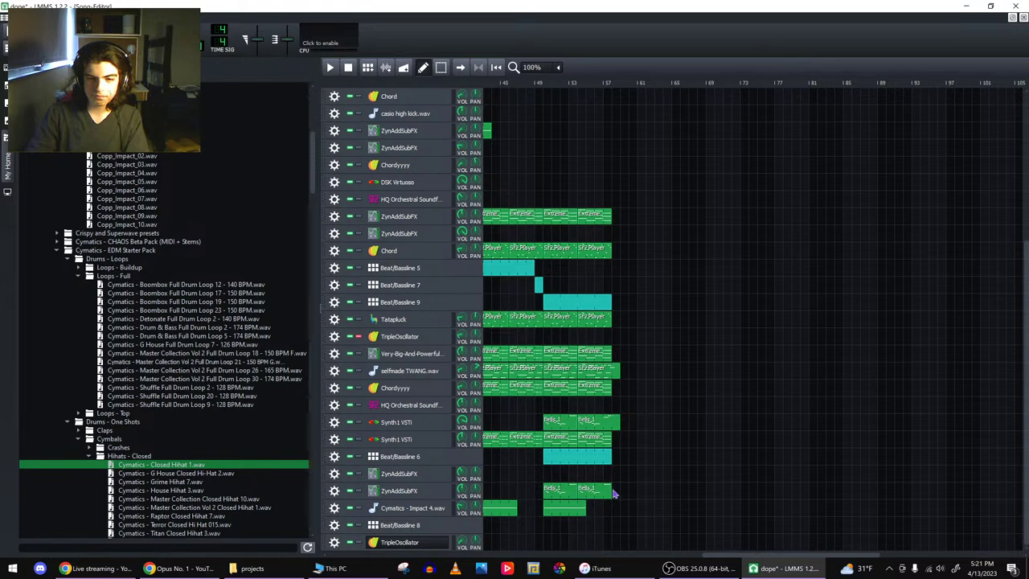
# - Paste the impact clip on the Cymatics - Impact 4.wav track at about bar 58 and play back that section
pyautogui.rightClick(616, 505)
pyautogui.click(643, 407)
pyautogui.click(595, 86)
pyautogui.press('space')
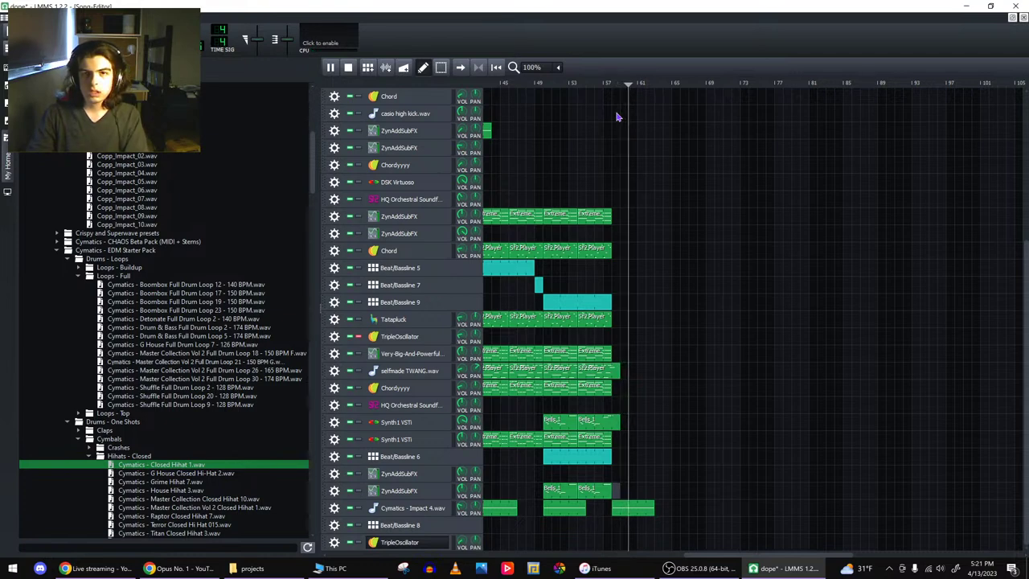
pyautogui.press('space')
pyautogui.hscroll(2, 518, 554)
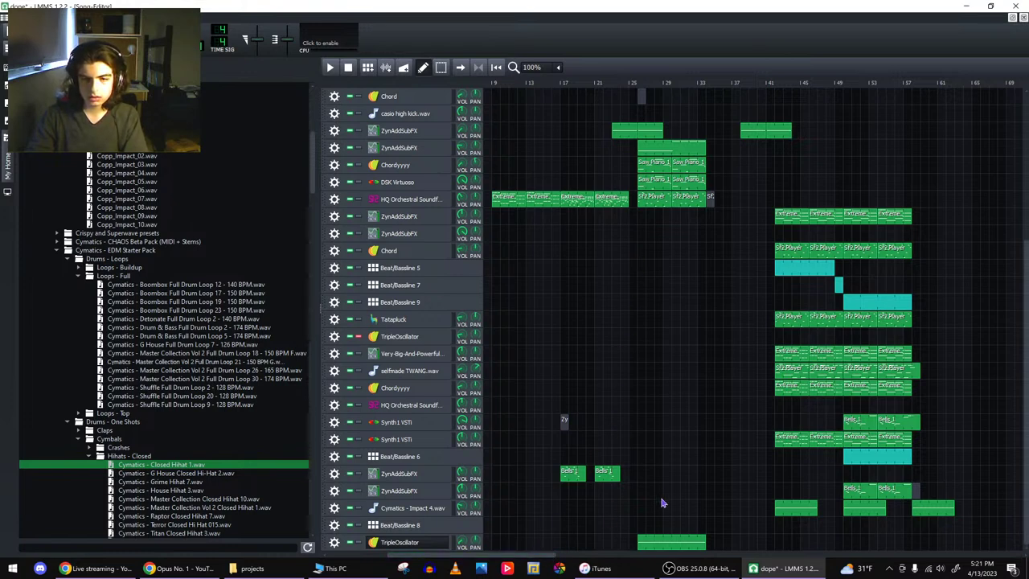
# - Inspect the notes of the Extreme track's clip just before bar 26 in the piano roll, then return to the song editor
pyautogui.scroll(5, 663, 500)
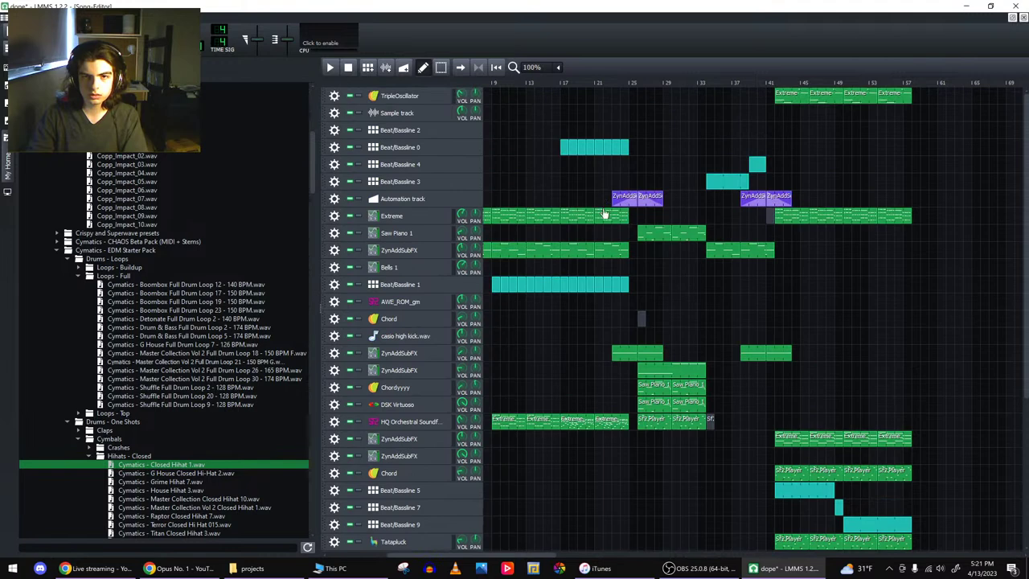
pyautogui.doubleClick(604, 224)
pyautogui.click(1024, 20)
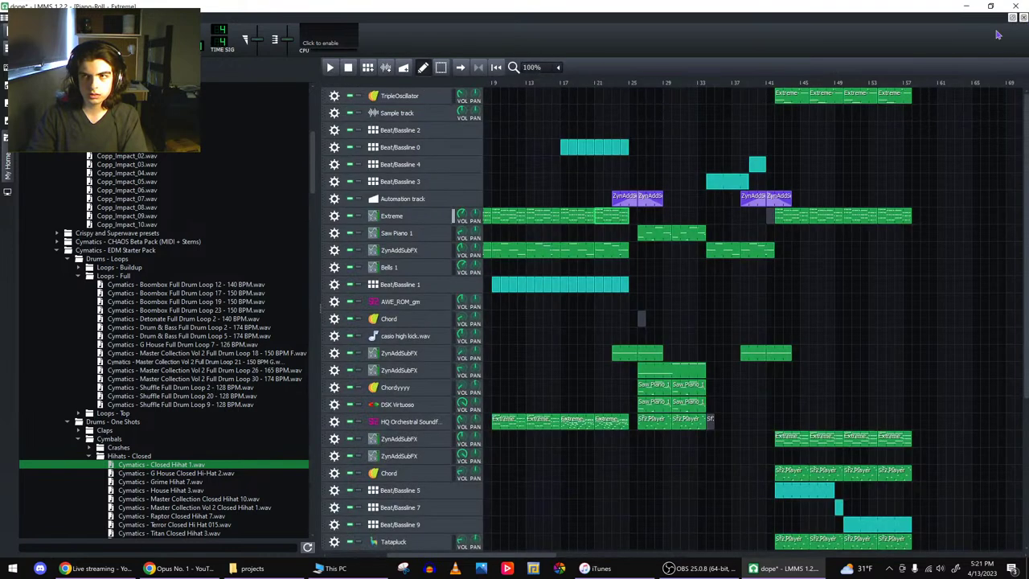
# - Copy the third Extreme clip from the ZynAddSubFX track to the Extreme track at about bar 60 and play it back
pyautogui.scroll(-2, 789, 388)
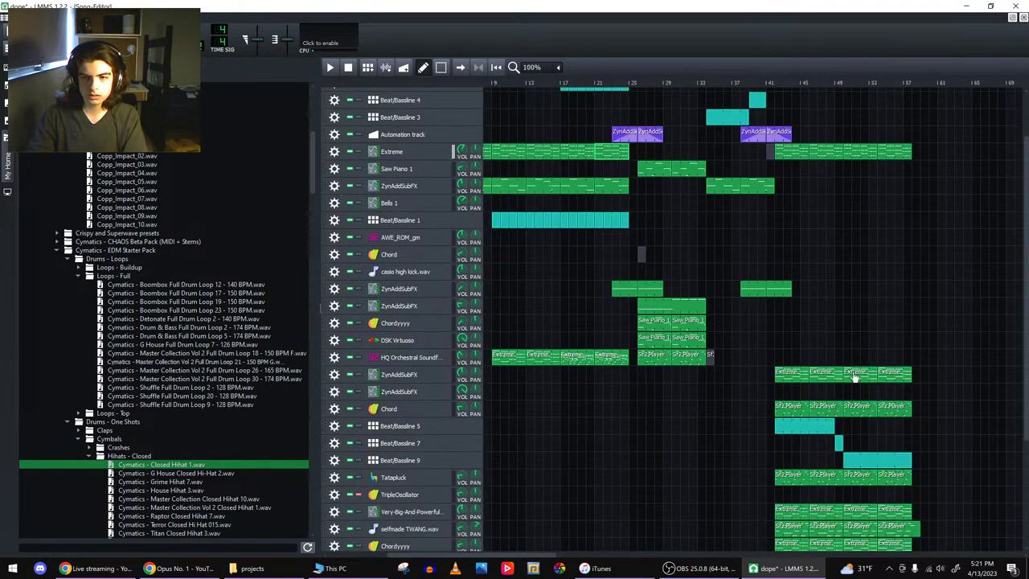
pyautogui.rightClick(853, 374)
pyautogui.click(886, 328)
pyautogui.rightClick(930, 154)
pyautogui.click(936, 206)
pyautogui.click(928, 84)
pyautogui.press('space')
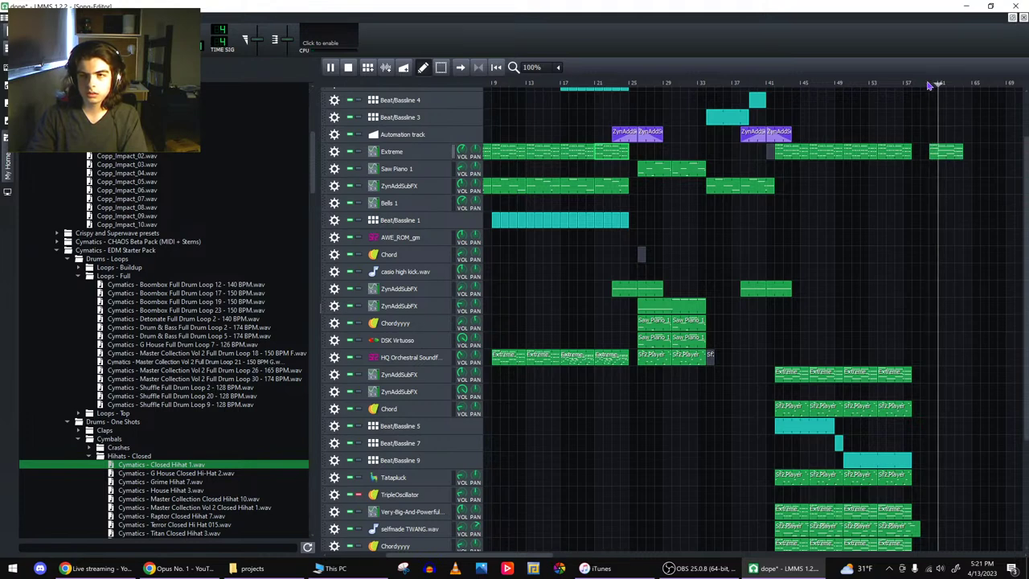
# - Check the ZynAddSubFX clip at about bar 34 in the piano roll and listen to the song from about bar 42
pyautogui.doubleClick(722, 192)
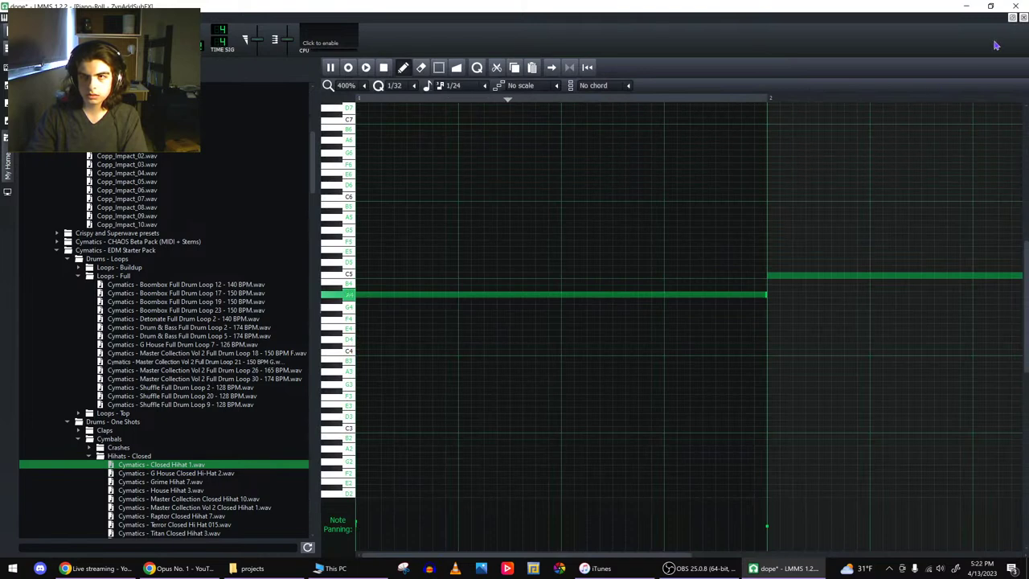
pyautogui.press('F5')
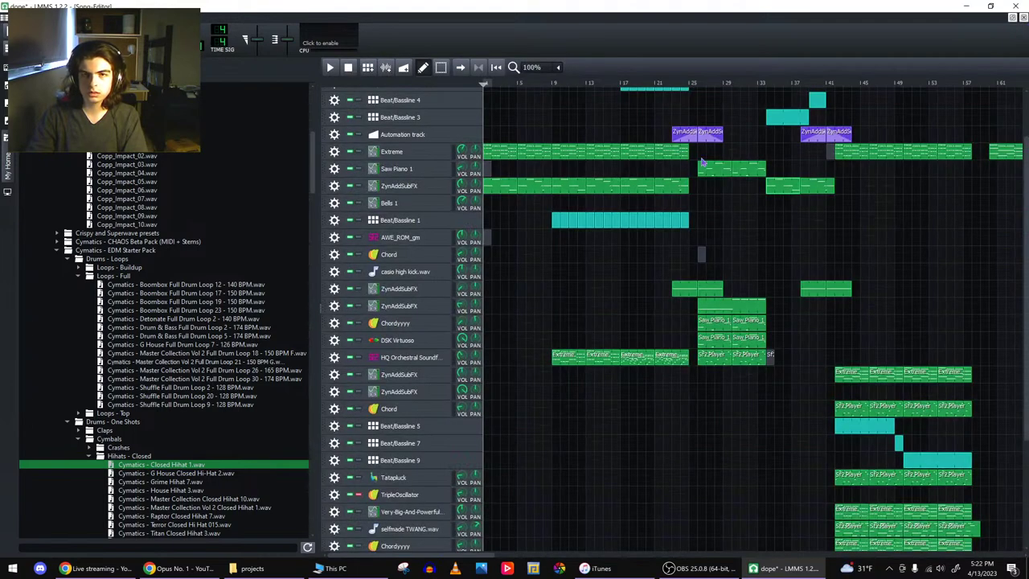
pyautogui.click(835, 84)
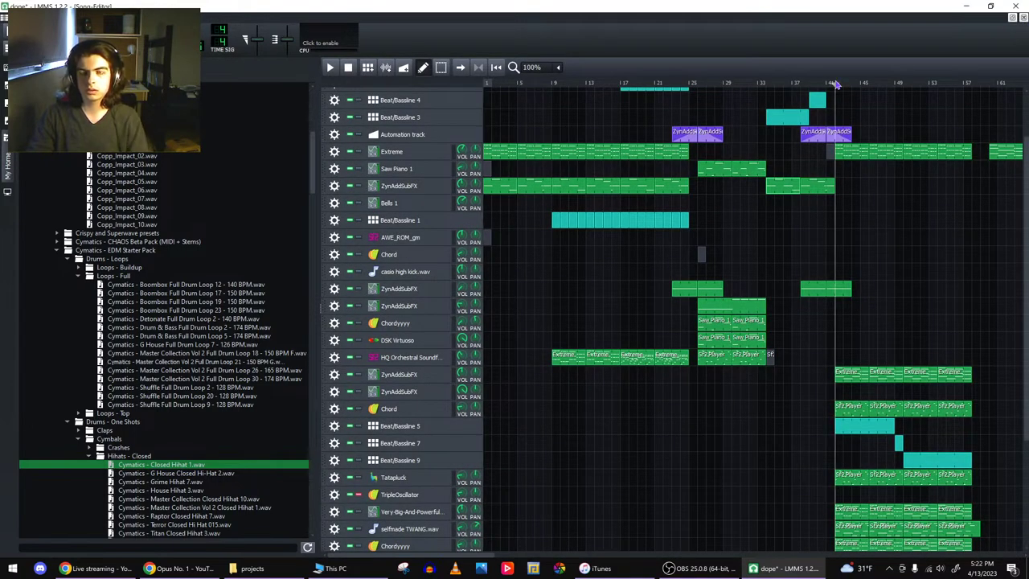
pyautogui.press('space')
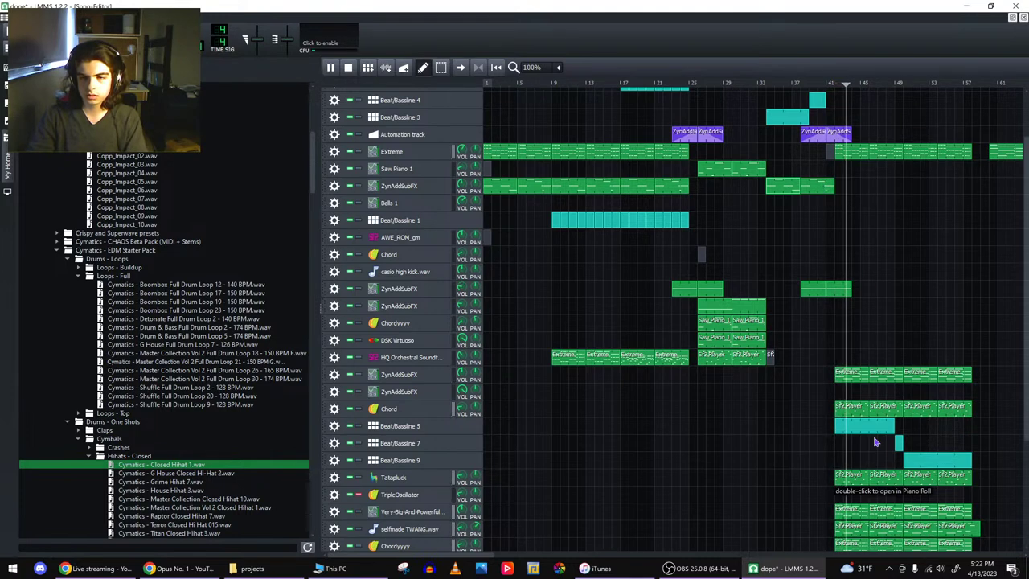
pyautogui.press('space')
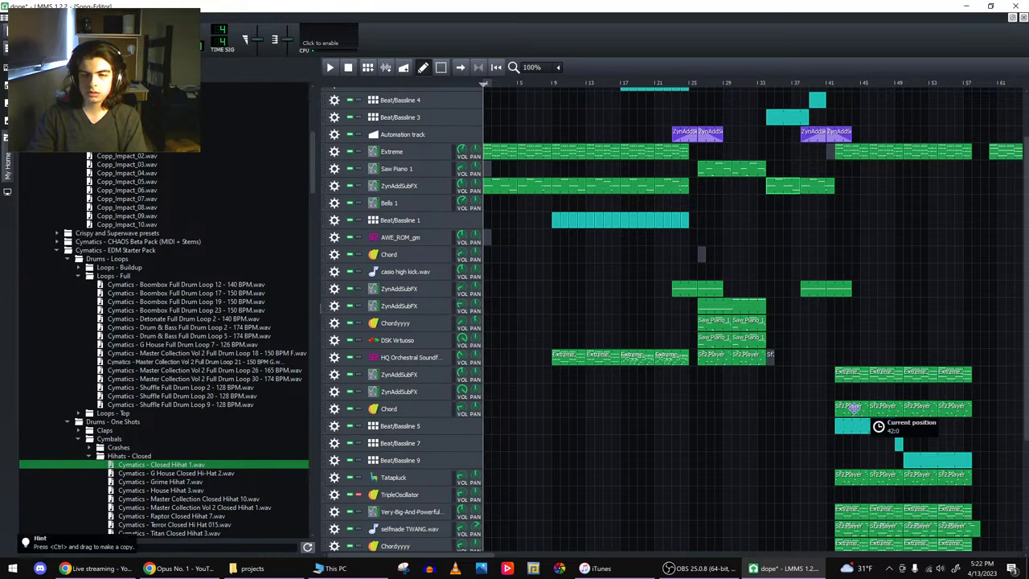
# - Examine the notes of the Chord track's first clip, at about bar 42, in the piano roll
pyautogui.doubleClick(857, 413)
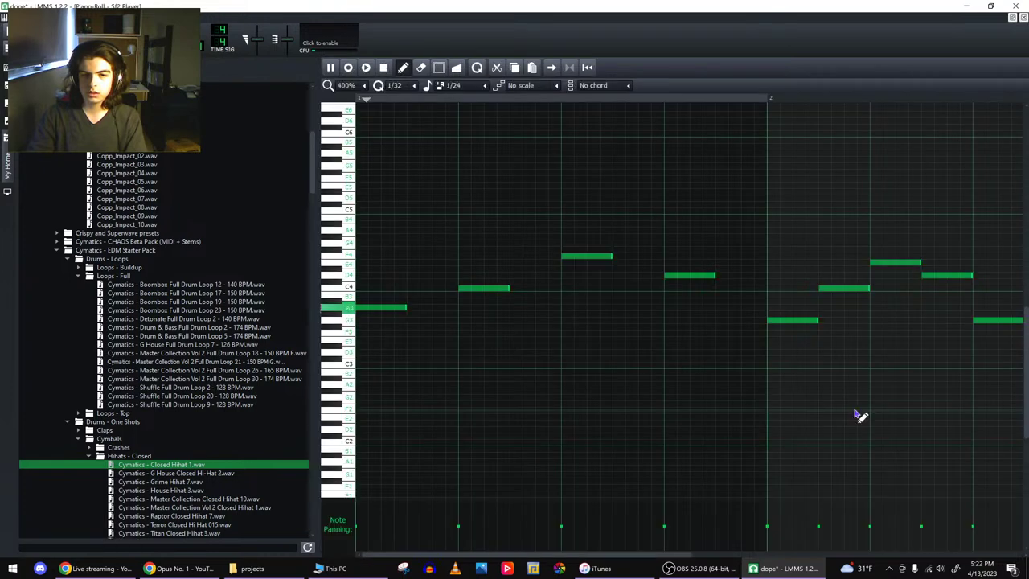
pyautogui.click(1023, 17)
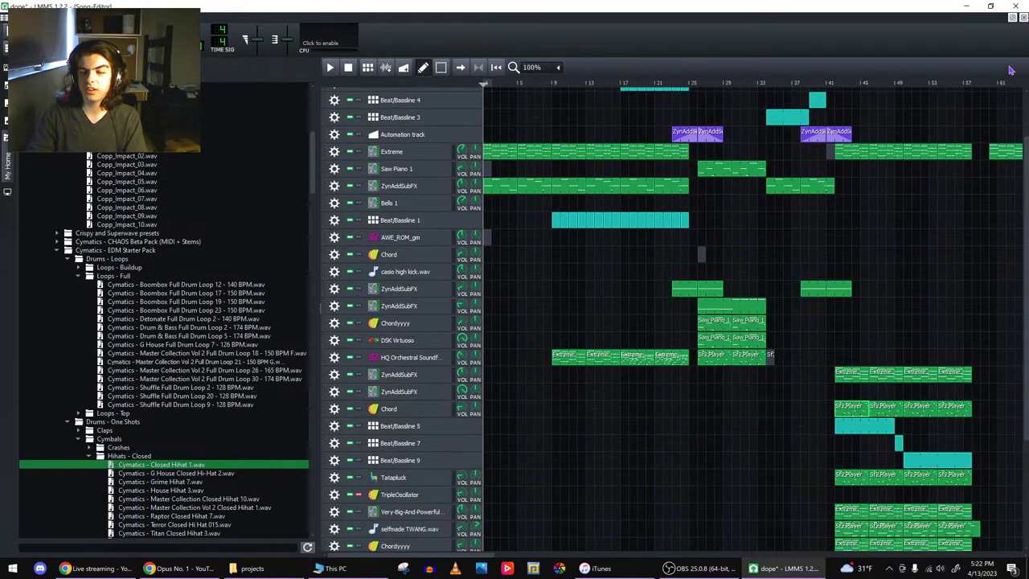
pyautogui.doubleClick(850, 413)
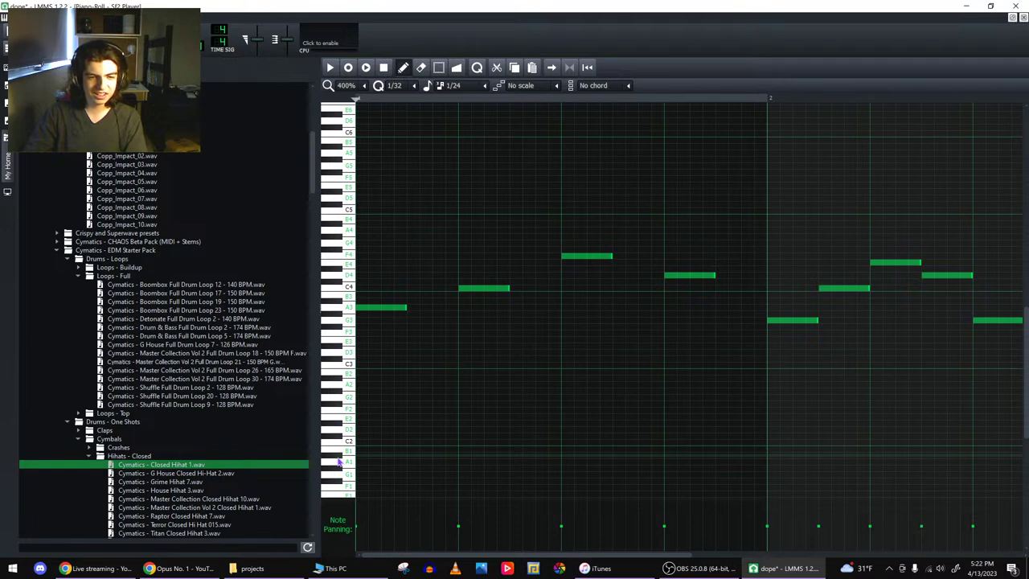
# - Switch to File Explorer and look through the projects folder in Documents
pyautogui.click(330, 568)
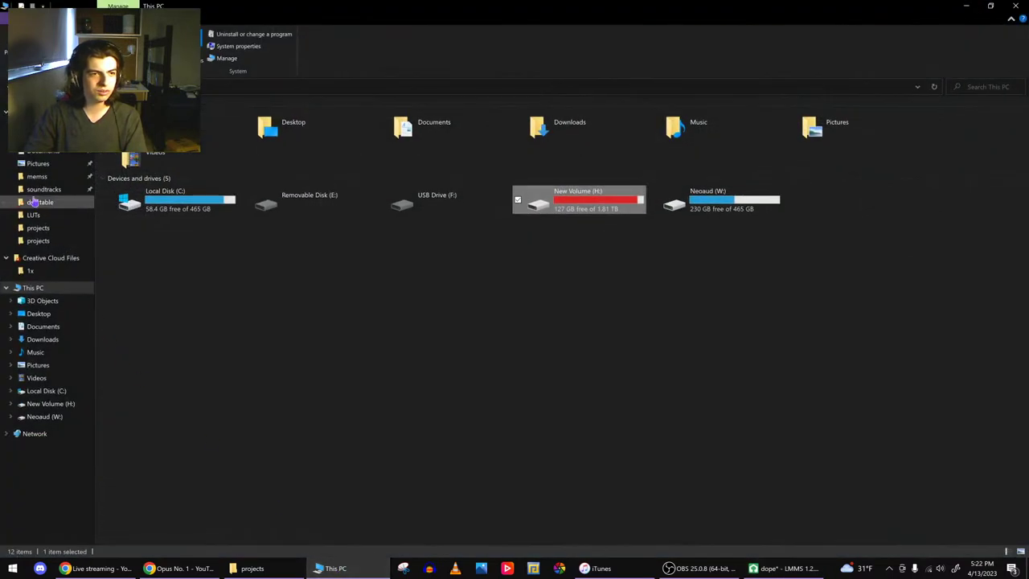
pyautogui.click(40, 150)
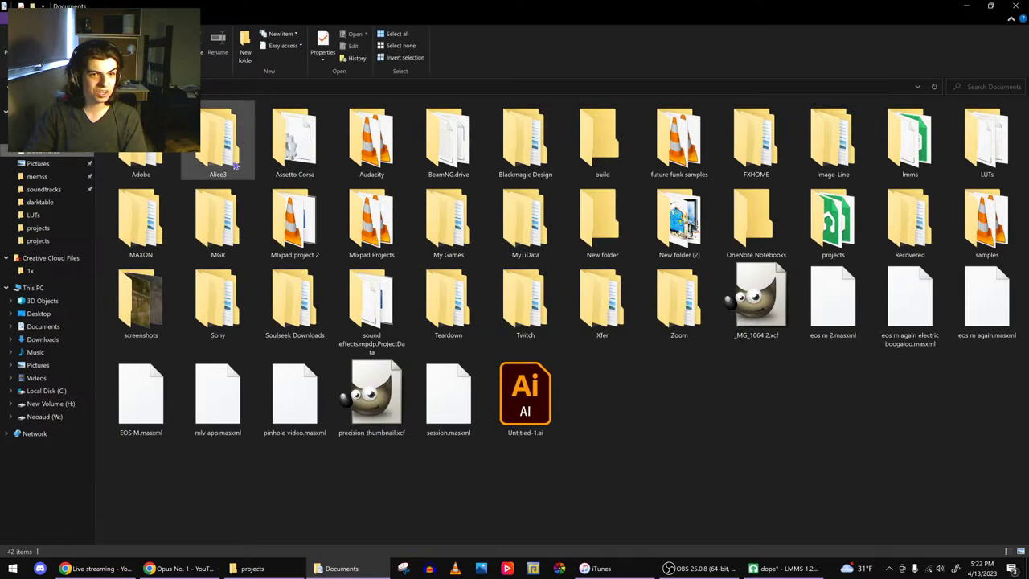
pyautogui.doubleClick(832, 221)
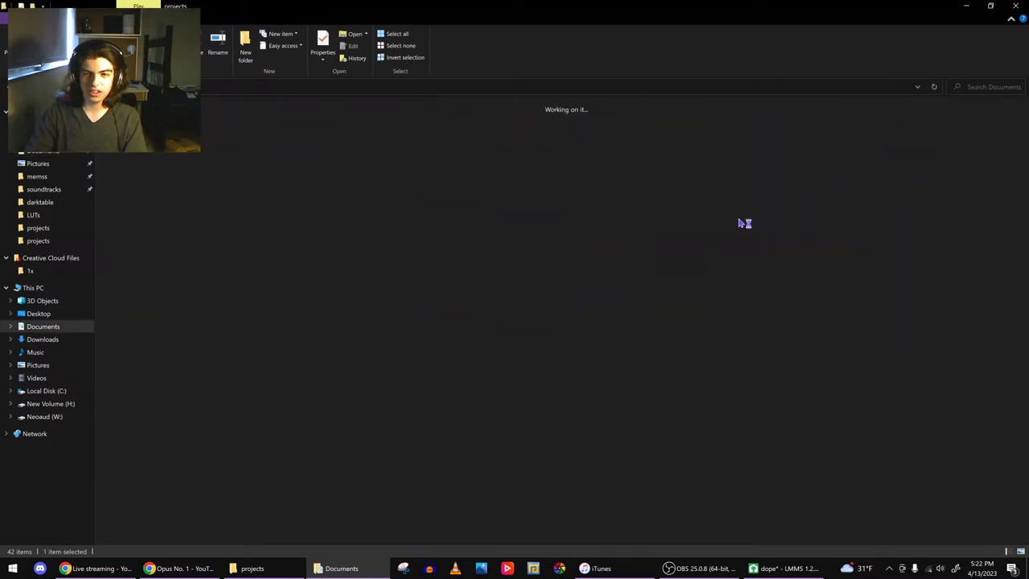
pyautogui.hotkey('alt', 'Left')
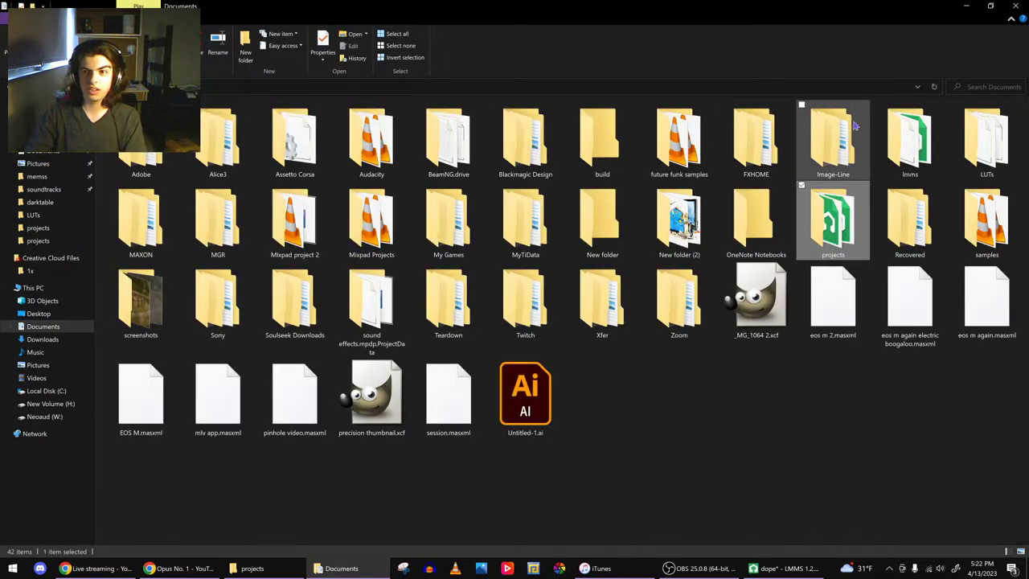
pyautogui.doubleClick(180, 154)
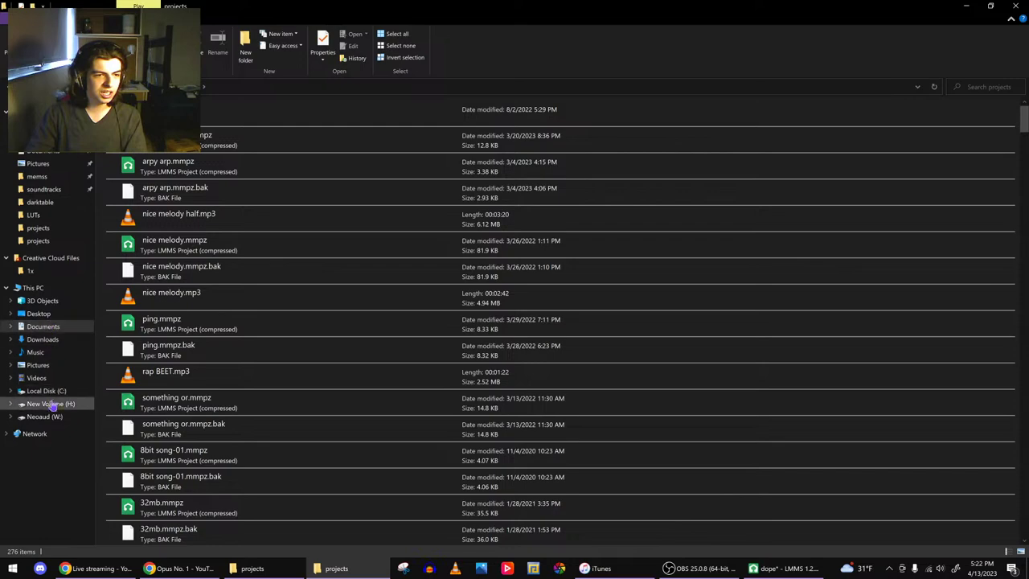
# - Open PROJECT FILES > projects > Album on drive H: and play the SUNLIGHT WAV file in VLC from about 01:22
pyautogui.click(81, 403)
pyautogui.doubleClick(144, 379)
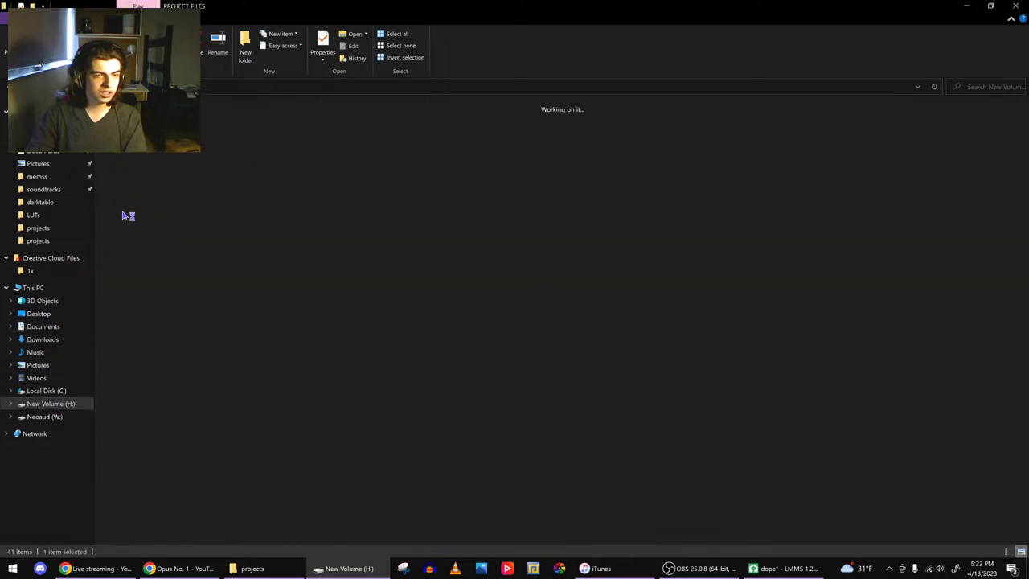
pyautogui.doubleClick(192, 142)
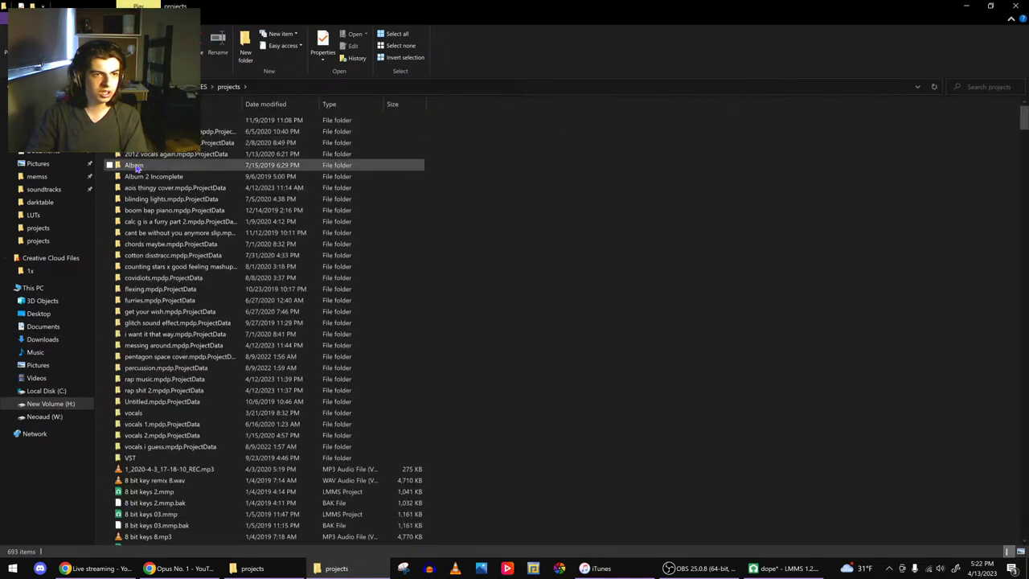
pyautogui.doubleClick(152, 165)
pyautogui.doubleClick(146, 210)
pyautogui.click(336, 535)
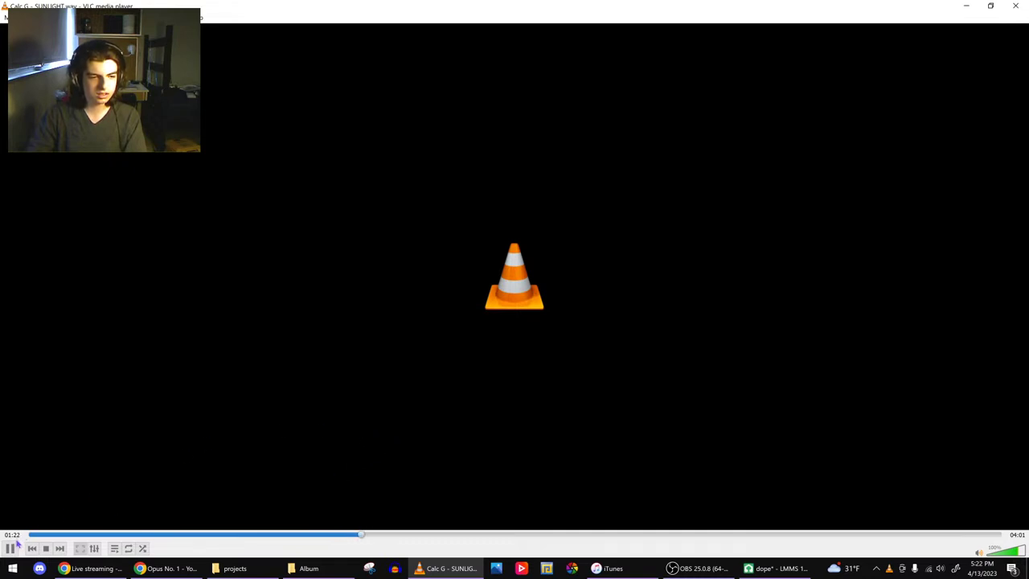
# - Switch back to LMMS, save the dope project and close the piano roll
pyautogui.click(760, 569)
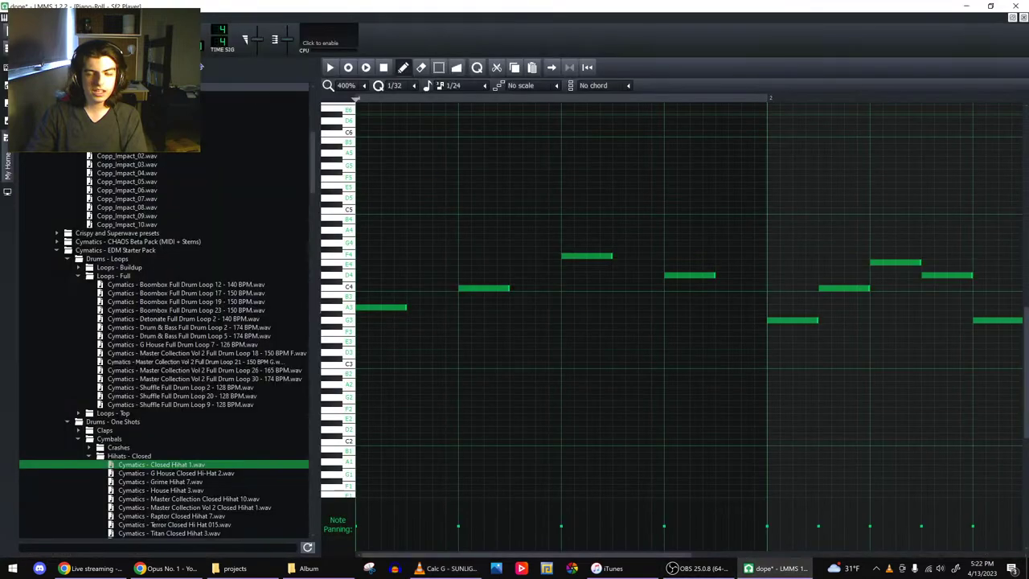
pyautogui.hotkey('ctrl', 's')
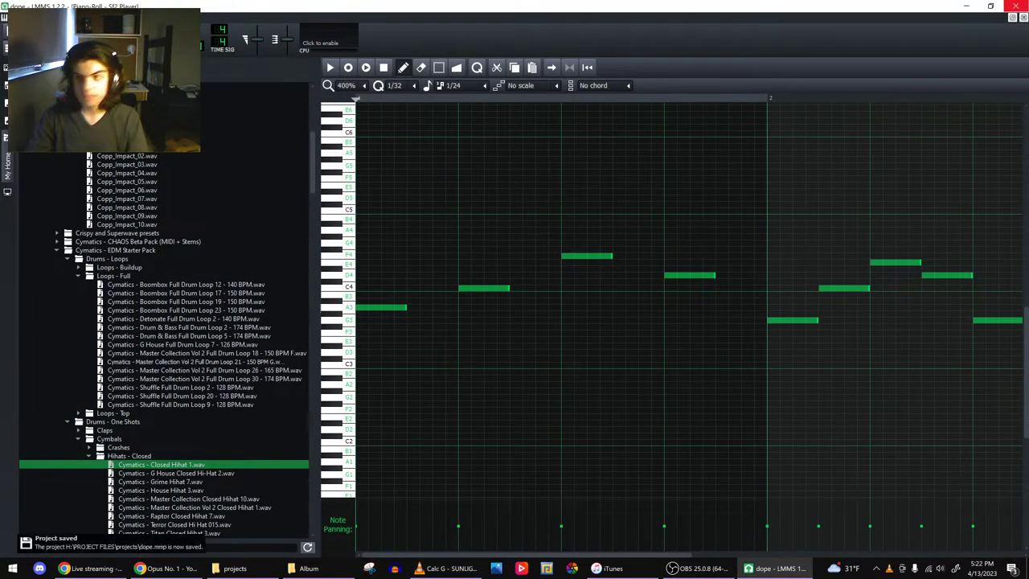
pyautogui.click(1024, 17)
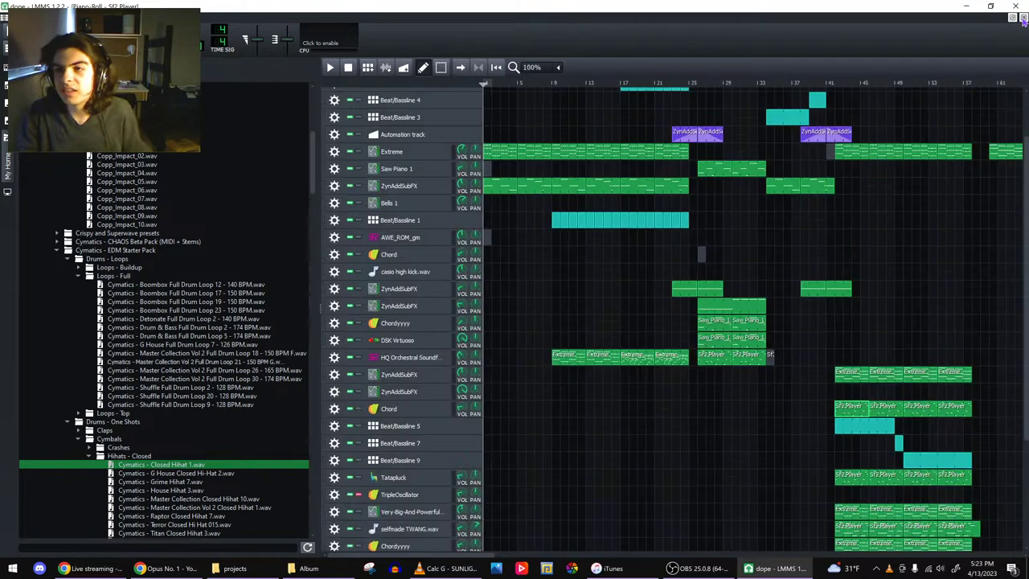
# - Check the Chordyyyy track's second Saw Piano 1 clip in the piano roll and play the song from about bar 60
pyautogui.doubleClick(746, 332)
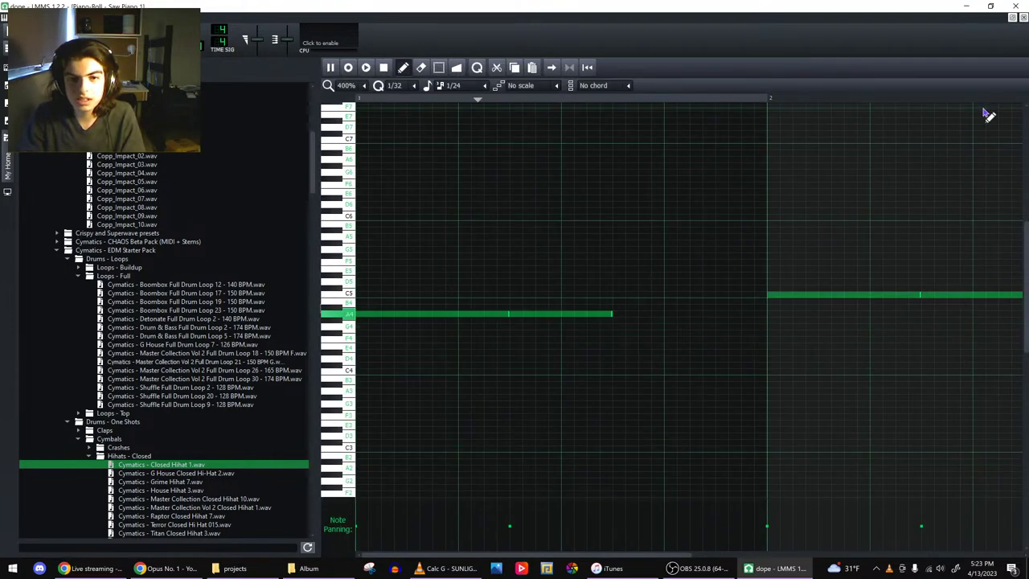
pyautogui.click(1024, 17)
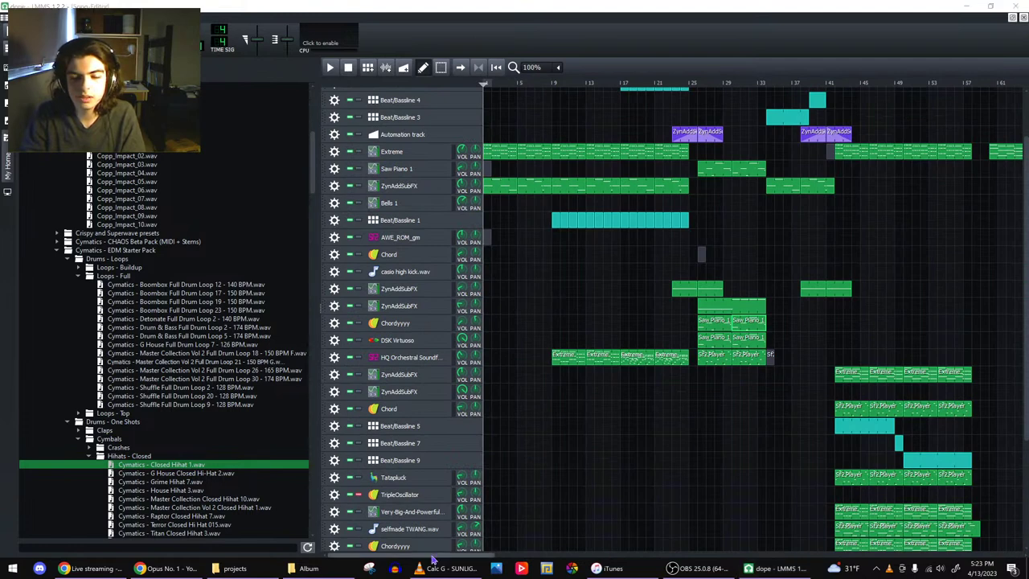
pyautogui.hscroll(6, 797, 194)
pyautogui.click(727, 83)
pyautogui.press('space')
# - Copy the clip on the bottom TripleOscillator track to about bar 58 on the same track and stop playback
pyautogui.scroll(-5, 722, 241)
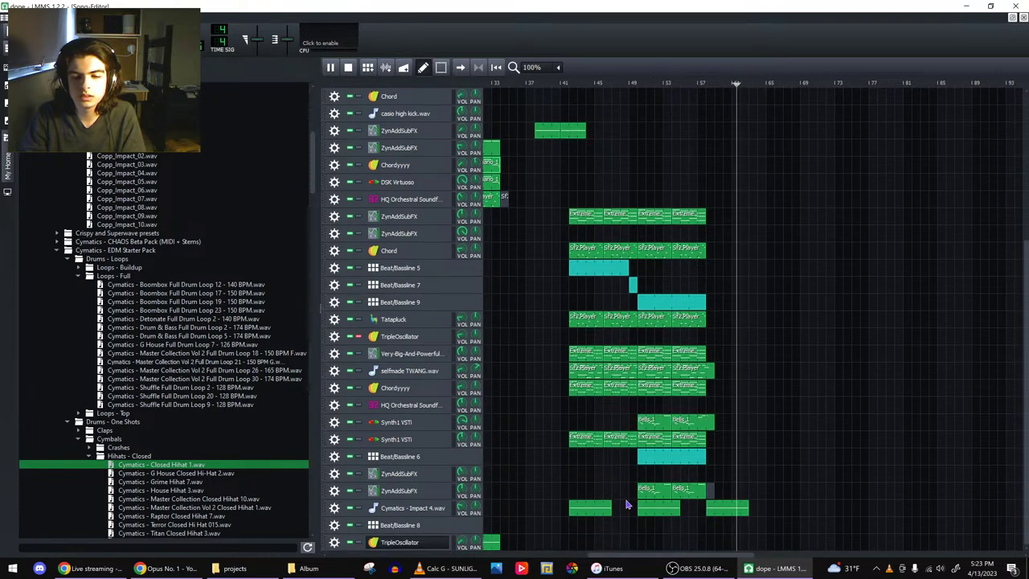
pyautogui.rightClick(497, 540)
pyautogui.click(515, 470)
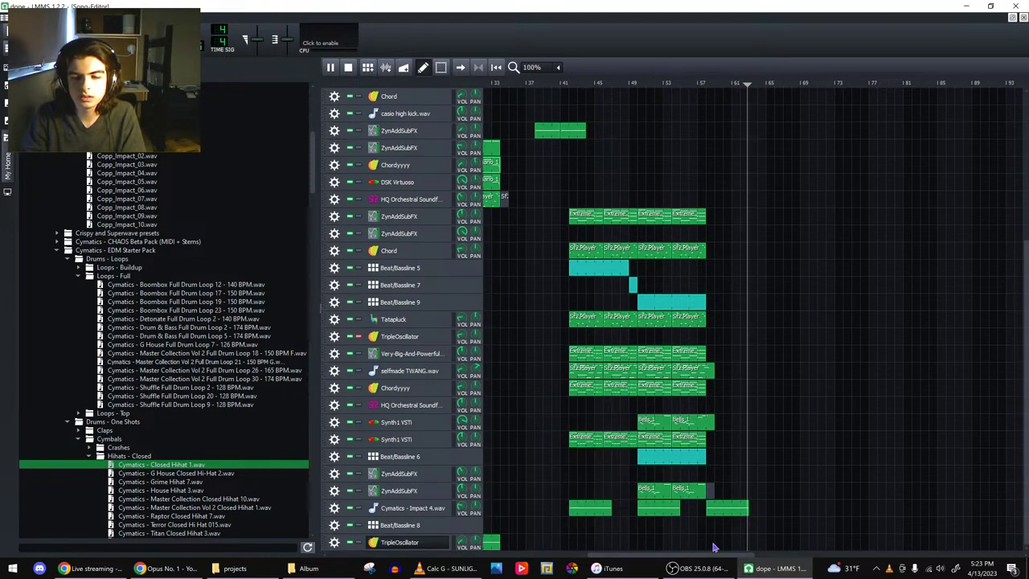
pyautogui.rightClick(712, 542)
pyautogui.click(732, 443)
pyautogui.press('space')
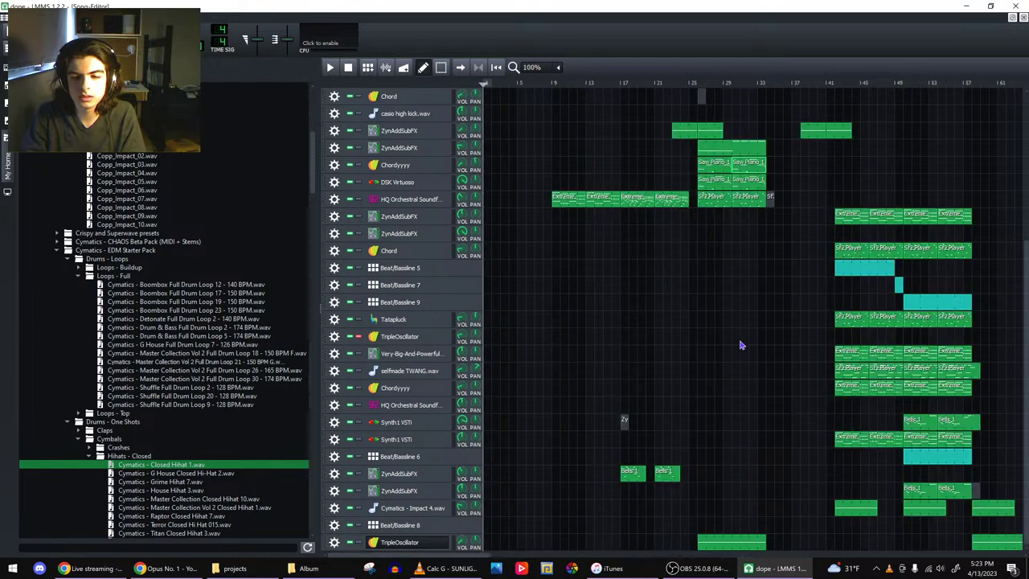
# - Listen to the Tatapluck track's last clip, ending at about bar 58, in the piano roll, then return to the song editor
pyautogui.moveTo(409, 557); pyautogui.dragTo(679, 549)
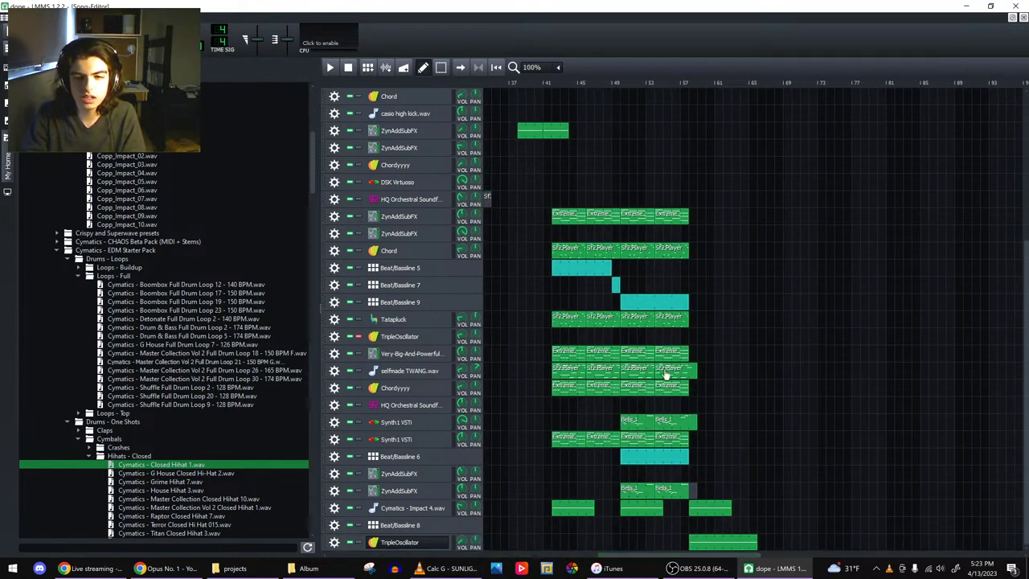
pyautogui.doubleClick(669, 319)
pyautogui.press('space')
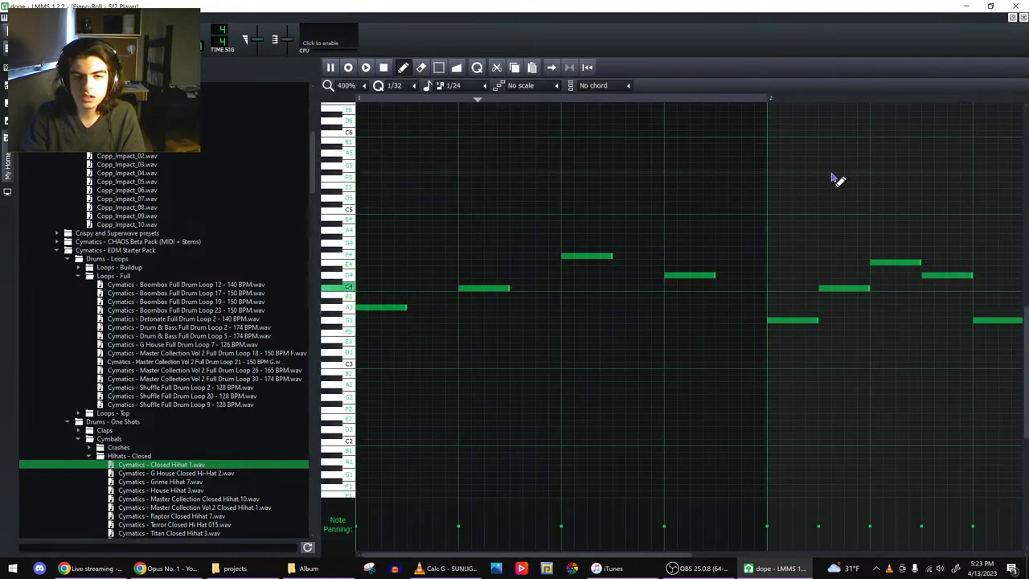
pyautogui.click(1024, 18)
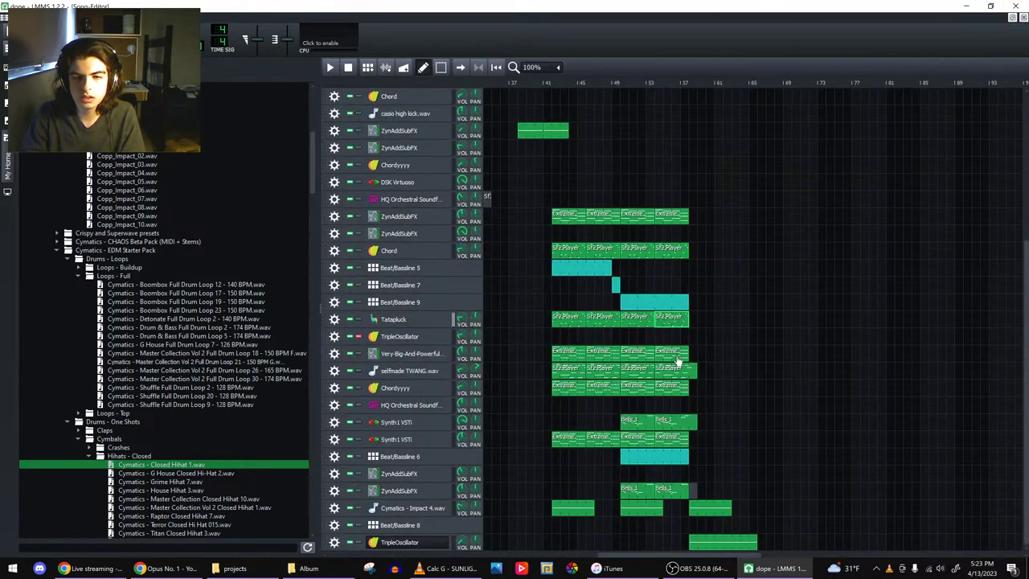
# - Copy the last Tatapluck clip to about bar 60 on the same track and play back the new section
pyautogui.rightClick(682, 322)
pyautogui.click(701, 366)
pyautogui.rightClick(709, 326)
pyautogui.click(728, 385)
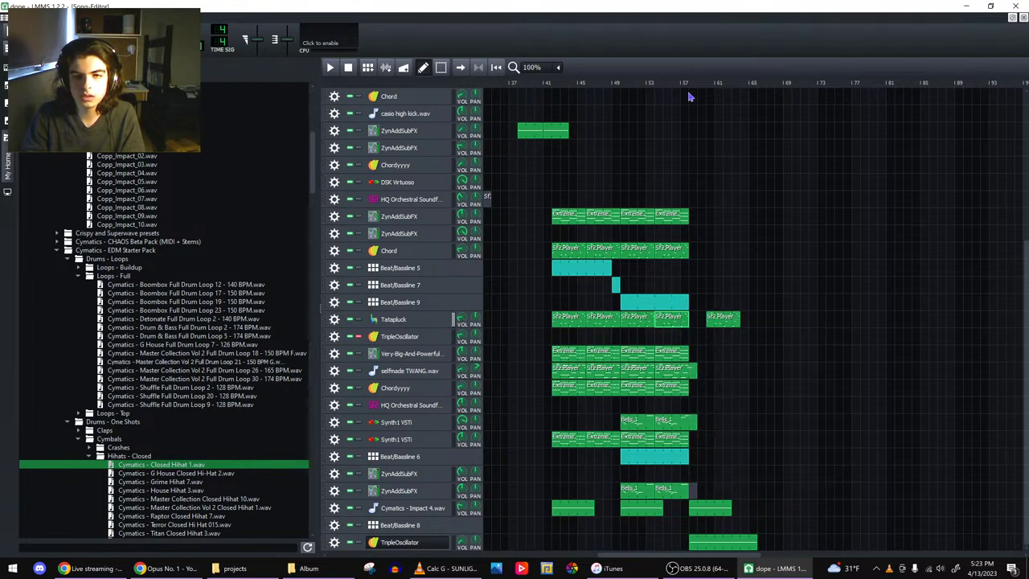
pyautogui.press('space')
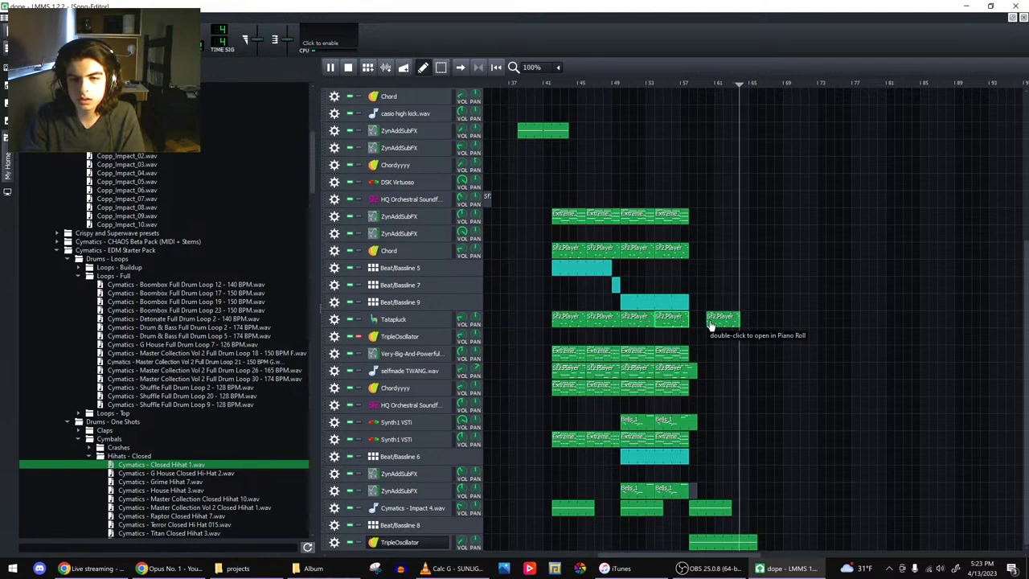
# - Stop playback, move the Beat/Bassline 10 track to just below Beat/Bassline 6, and add a clip to it at about bar 60
pyautogui.press('space')
pyautogui.moveTo(390, 555); pyautogui.dragTo(719, 547)
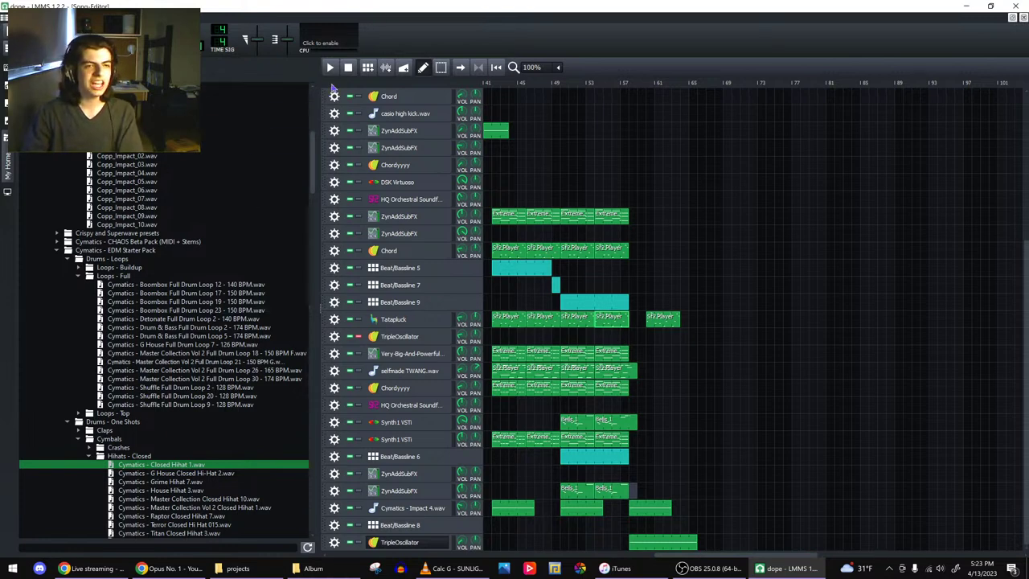
pyautogui.scroll(-1, 586, 351)
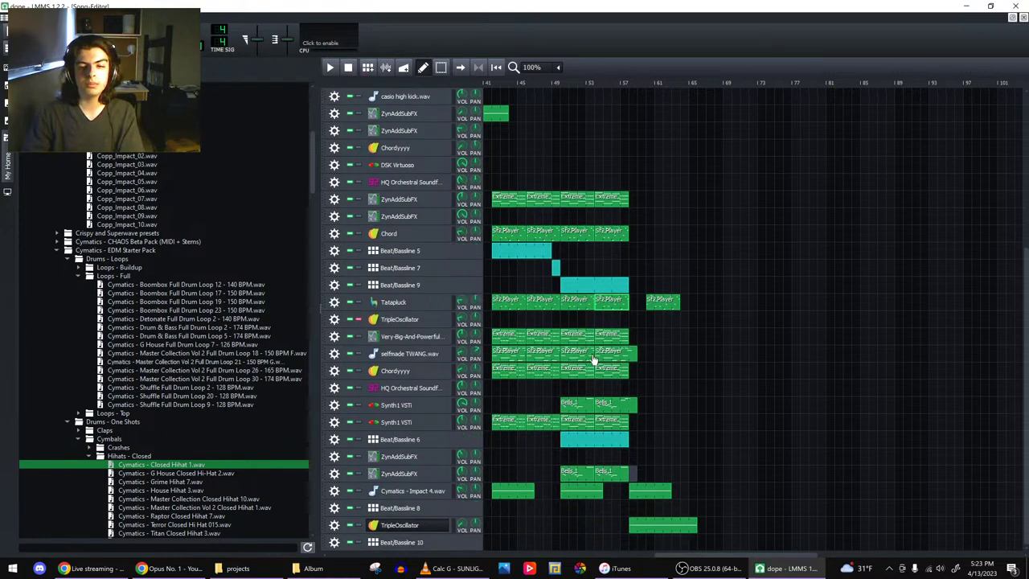
pyautogui.moveTo(322, 550); pyautogui.dragTo(332, 462)
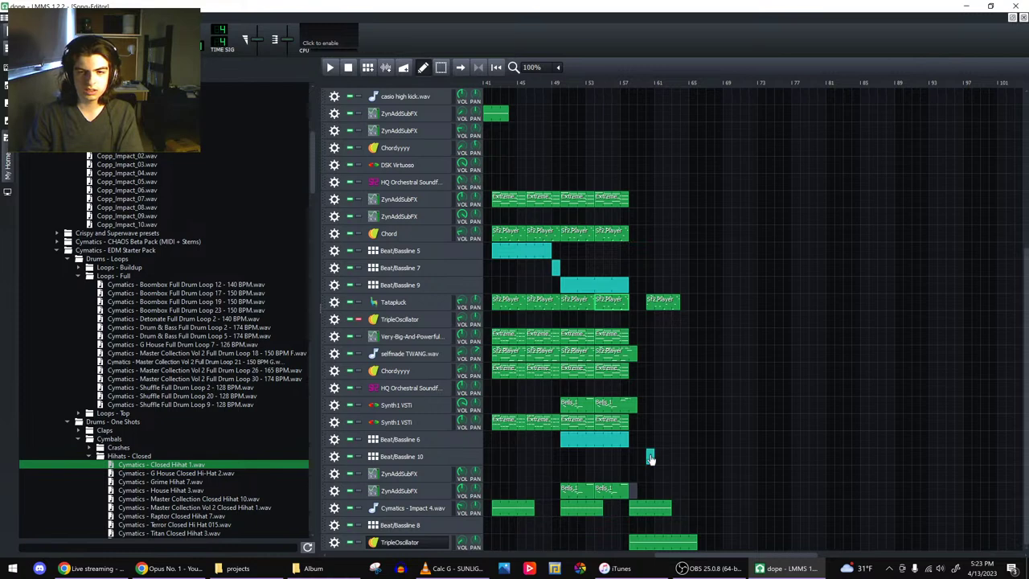
# - Open Beat/Bassline 10's Cymatics Closed Hihat pattern in the piano roll and place evenly spaced eighth-note A4 hits through bar 1 into bar 2
pyautogui.doubleClick(651, 457)
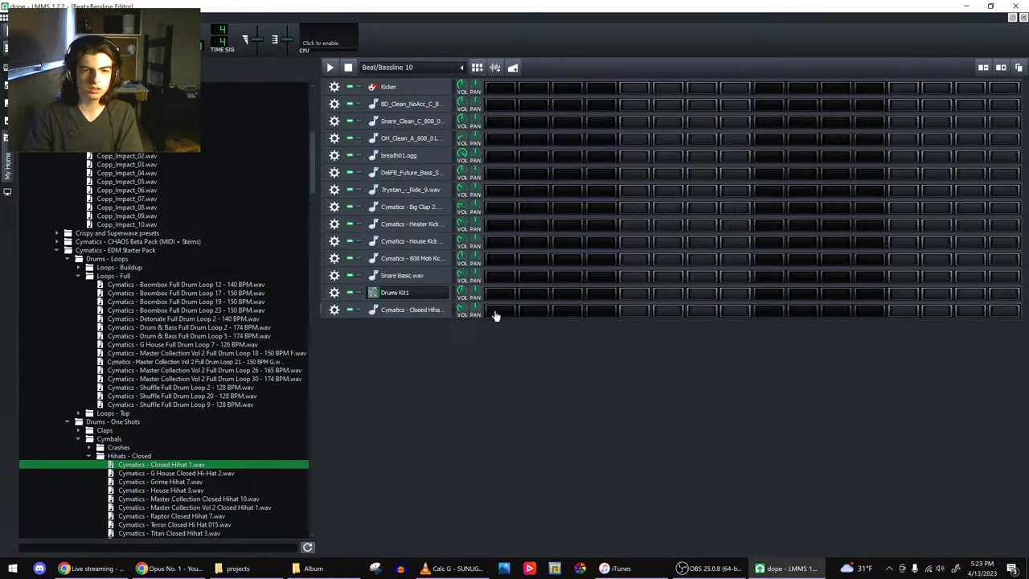
pyautogui.rightClick(496, 315)
pyautogui.click(523, 320)
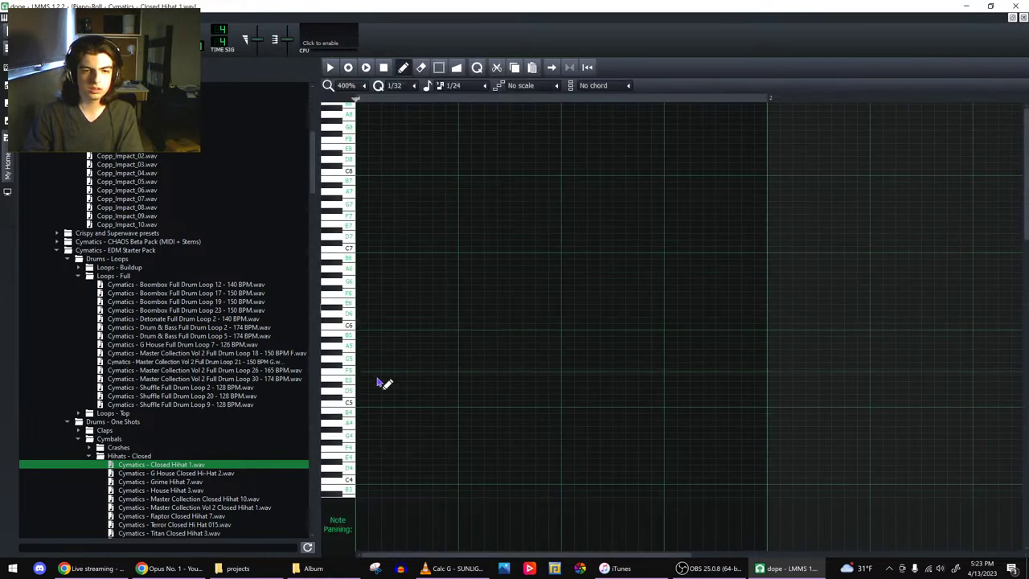
pyautogui.click(370, 430)
pyautogui.click(411, 428)
pyautogui.press('space')
pyautogui.click(568, 425)
pyautogui.click(720, 424)
pyautogui.click(772, 424)
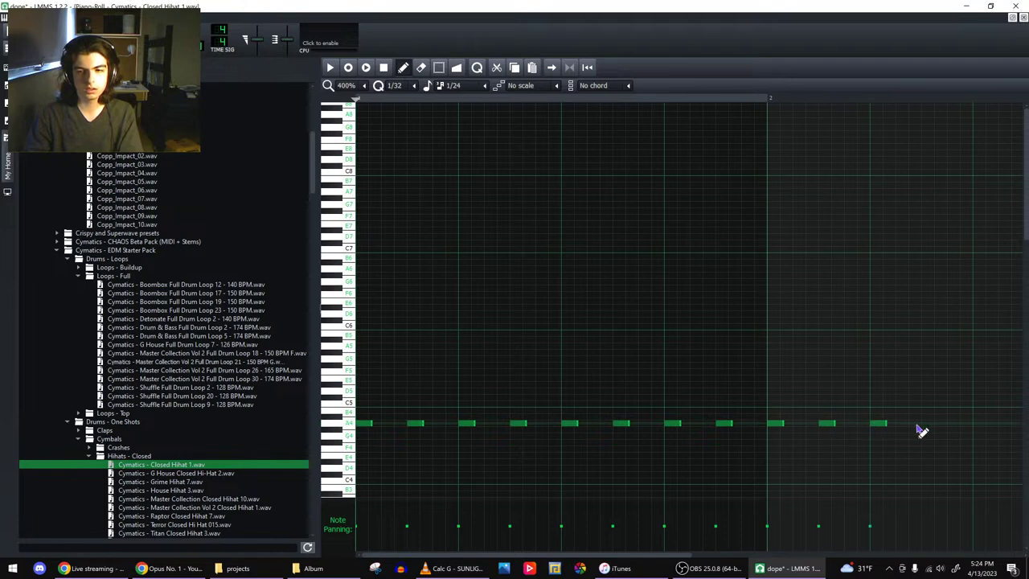
# - Continue the evenly spaced A4 hi-hat hits through bar 2 up to its last quarter, correcting the misplaced B4 note
pyautogui.moveTo(599, 555); pyautogui.dragTo(704, 544)
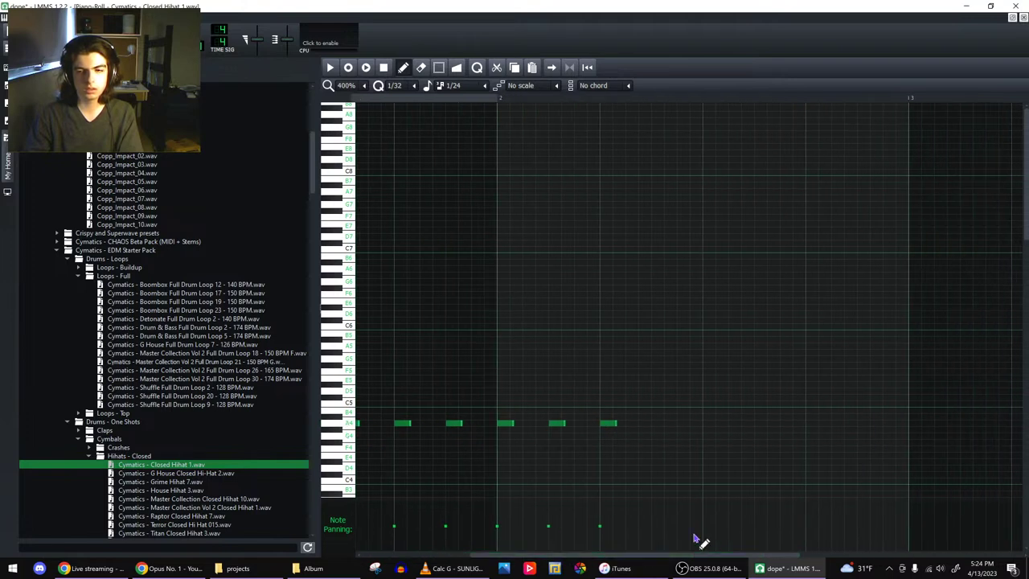
pyautogui.click(655, 424)
pyautogui.click(707, 420)
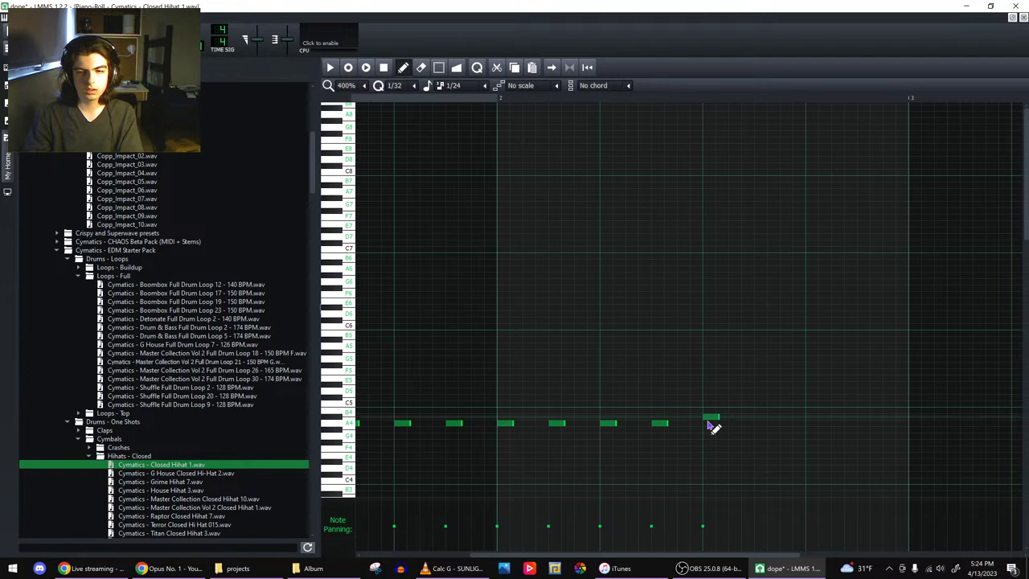
pyautogui.click(711, 423)
pyautogui.click(762, 424)
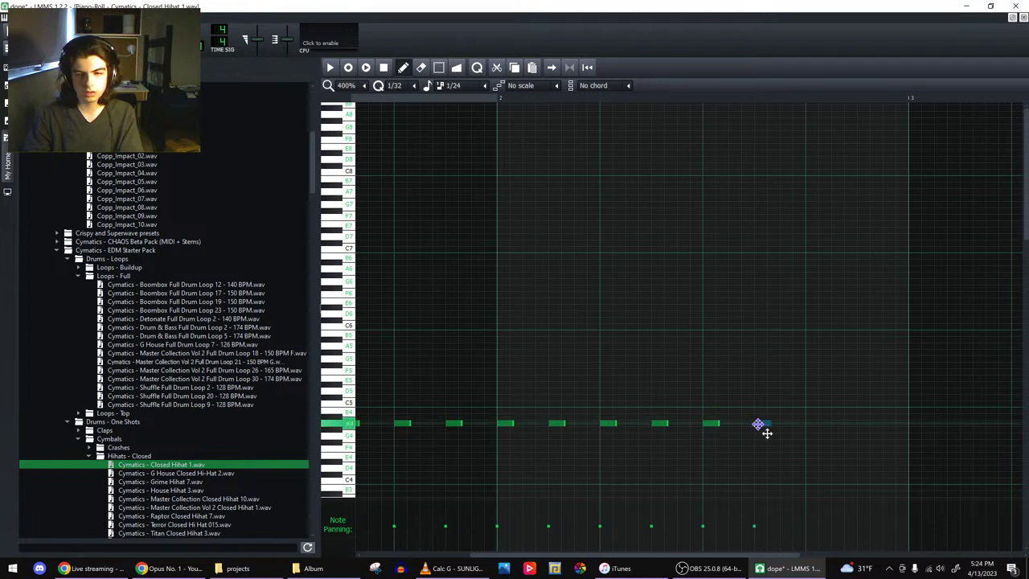
# - Fill the last quarter of bar 2 with a rapid roll of A4 hi-hat notes
pyautogui.click(840, 423)
pyautogui.click(854, 423)
pyautogui.click(891, 424)
pyautogui.click(904, 423)
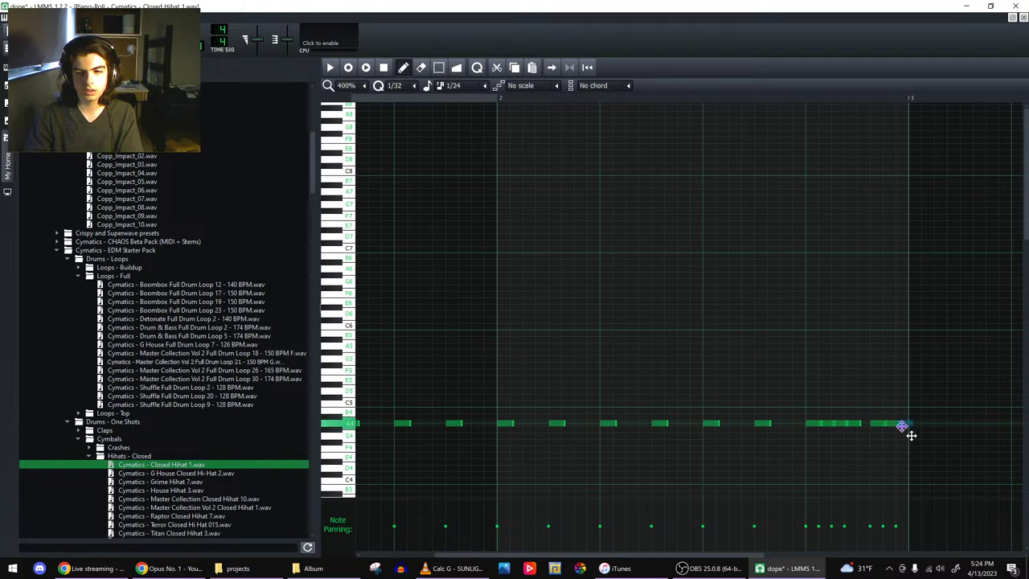
# - Check the live stream dashboard and chat in the browser, then switch back to LMMS and save the project
pyautogui.click(88, 568)
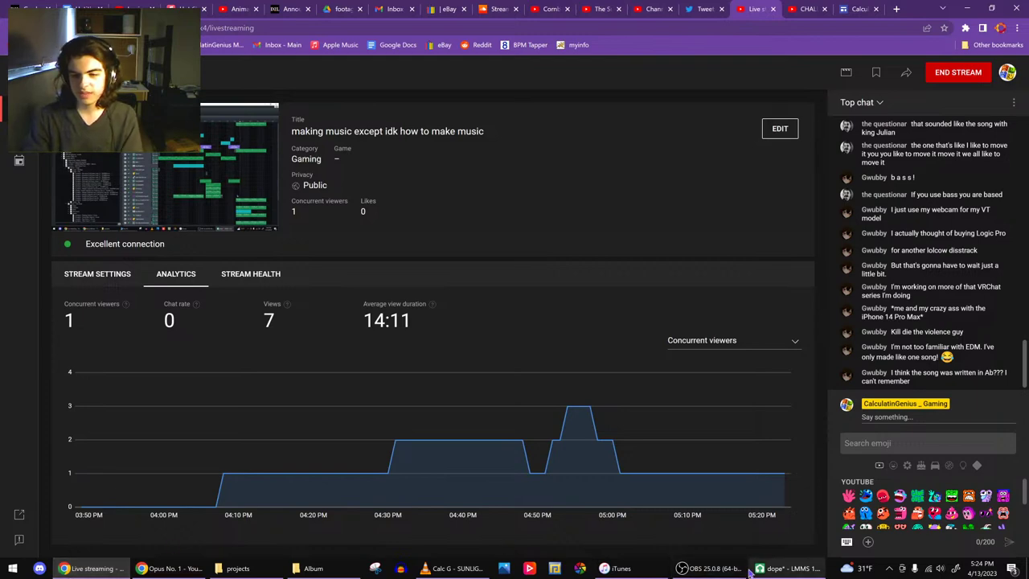
pyautogui.click(787, 568)
pyautogui.hotkey('ctrl', 's')
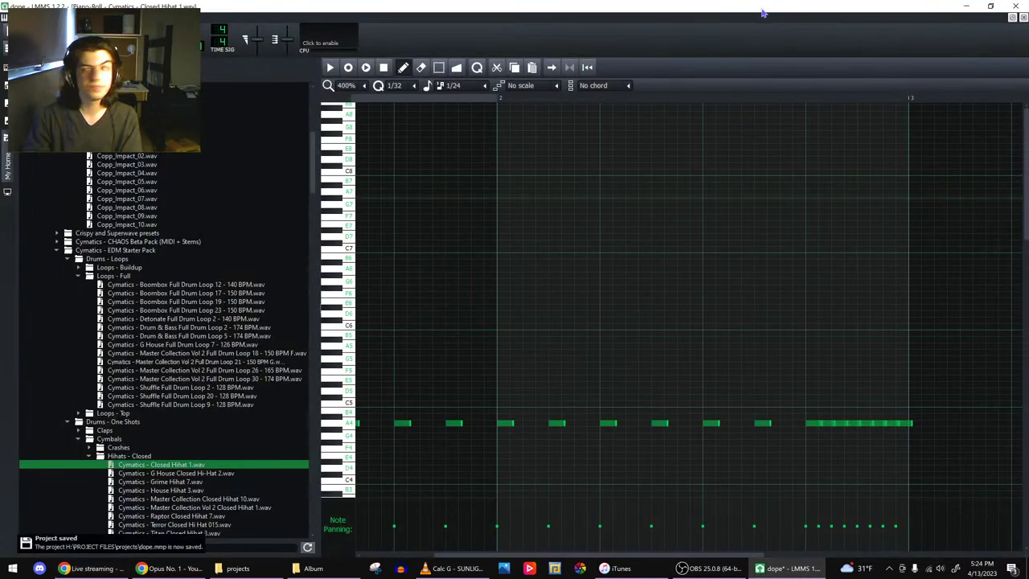
# - Review the full Closed Hihat pattern of Beat/Bassline 10 in the piano roll, then return to the song editor
pyautogui.click(1022, 17)
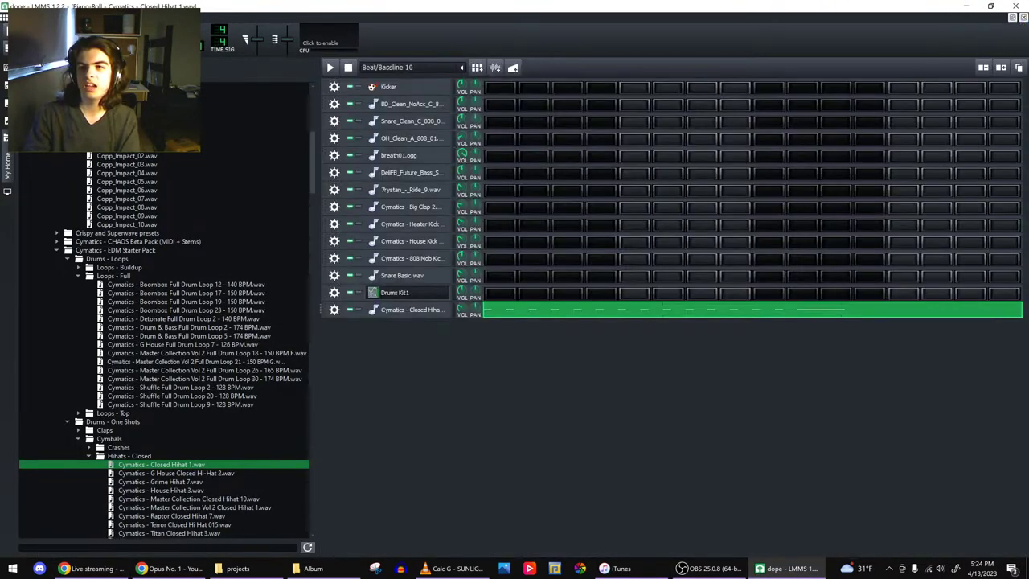
pyautogui.doubleClick(721, 311)
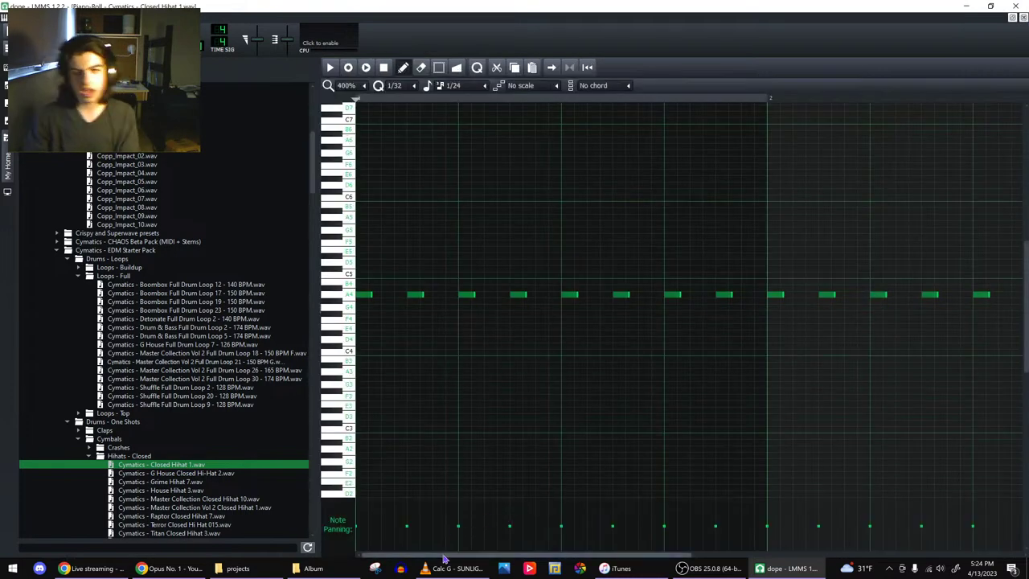
pyautogui.moveTo(485, 556); pyautogui.dragTo(586, 557)
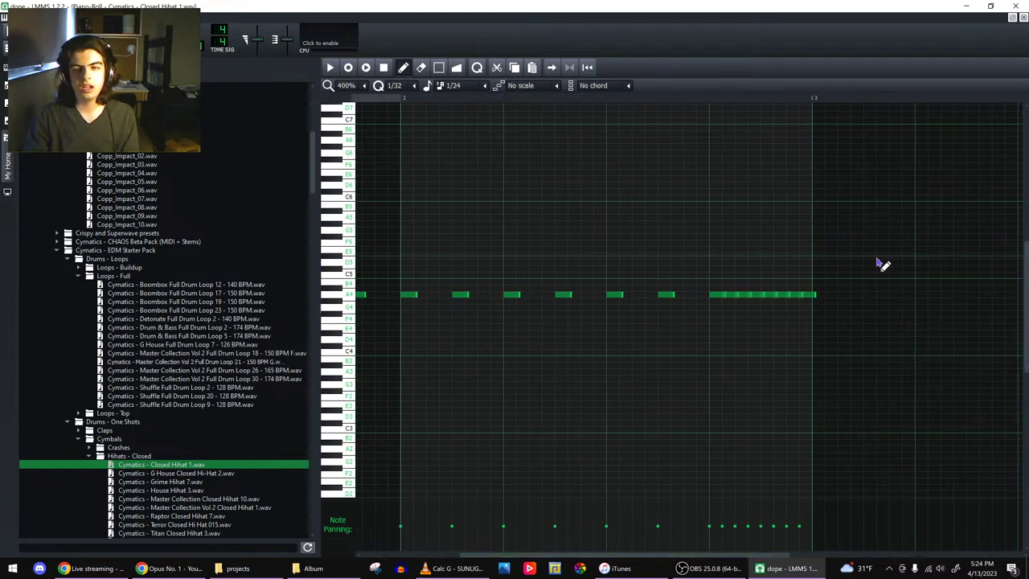
pyautogui.click(1023, 17)
pyautogui.click(1024, 17)
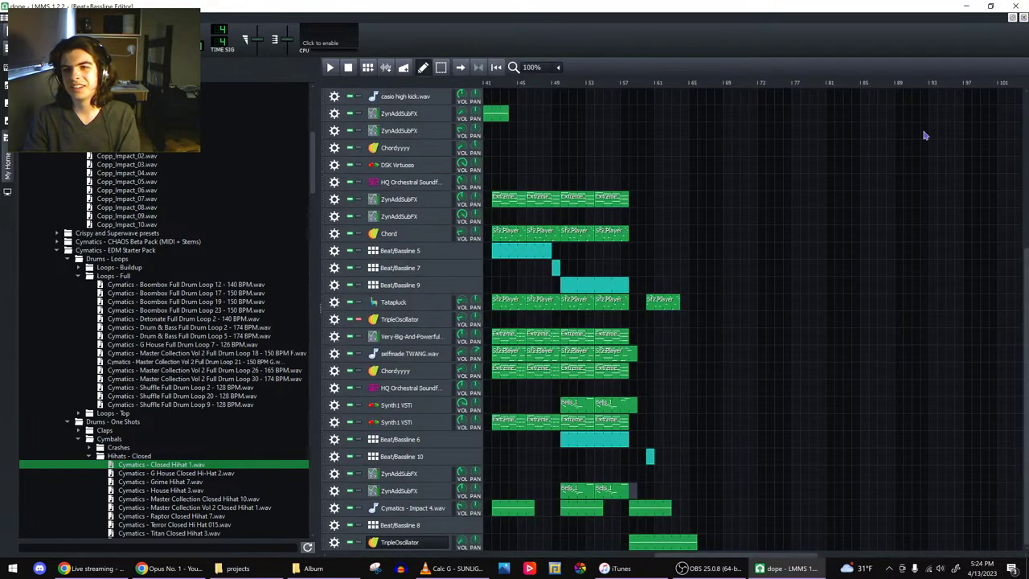
# - Play from about bar 60, extend the Beat/Bassline 10 clip to about bar 64, and stop playback
pyautogui.click(646, 86)
pyautogui.press('space')
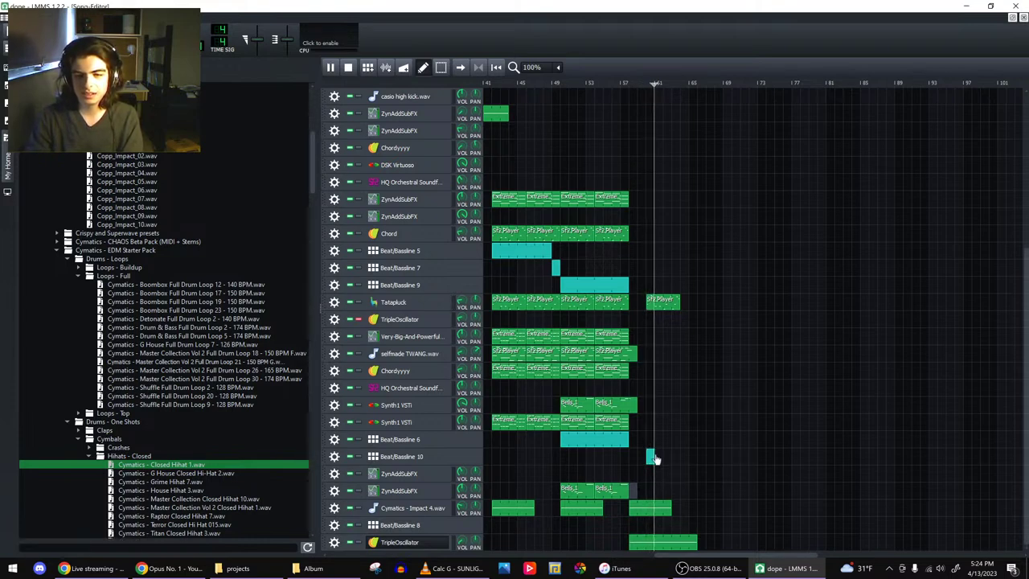
pyautogui.moveTo(653, 456); pyautogui.dragTo(682, 457)
pyautogui.press('space')
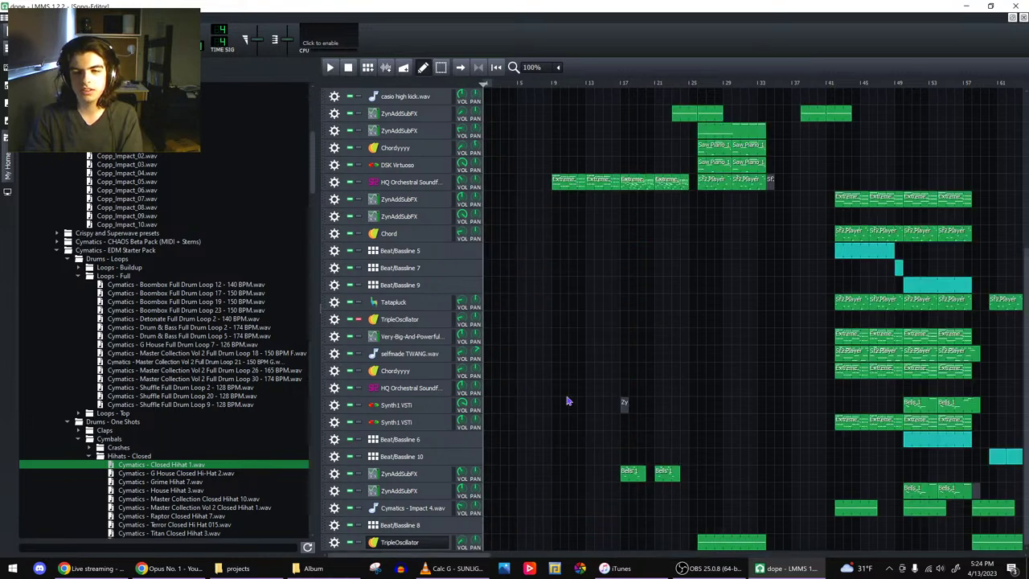
# - Play the song from about bar 49 into the new section, save the project during playback, then stop
pyautogui.click(895, 85)
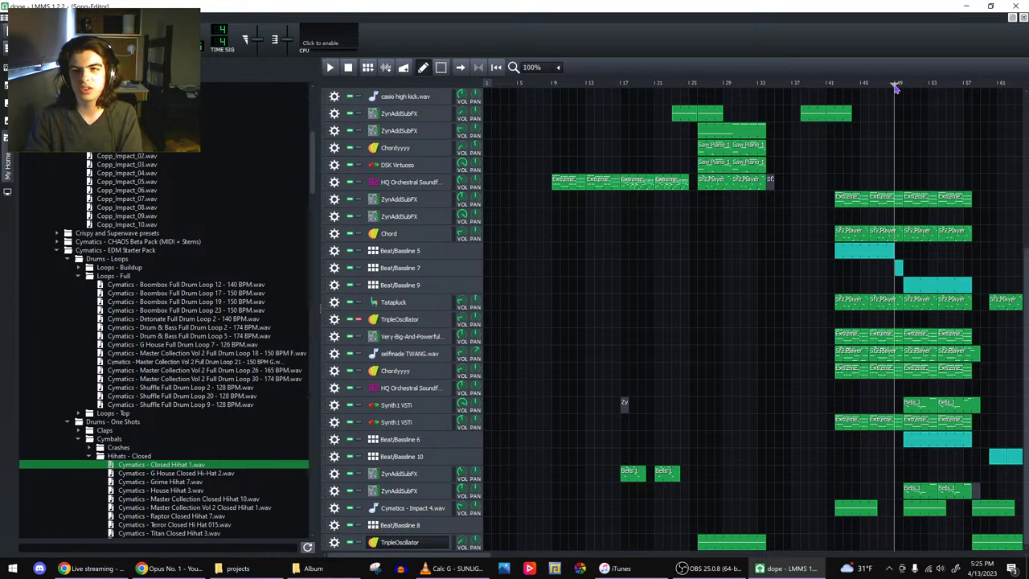
pyautogui.press('space')
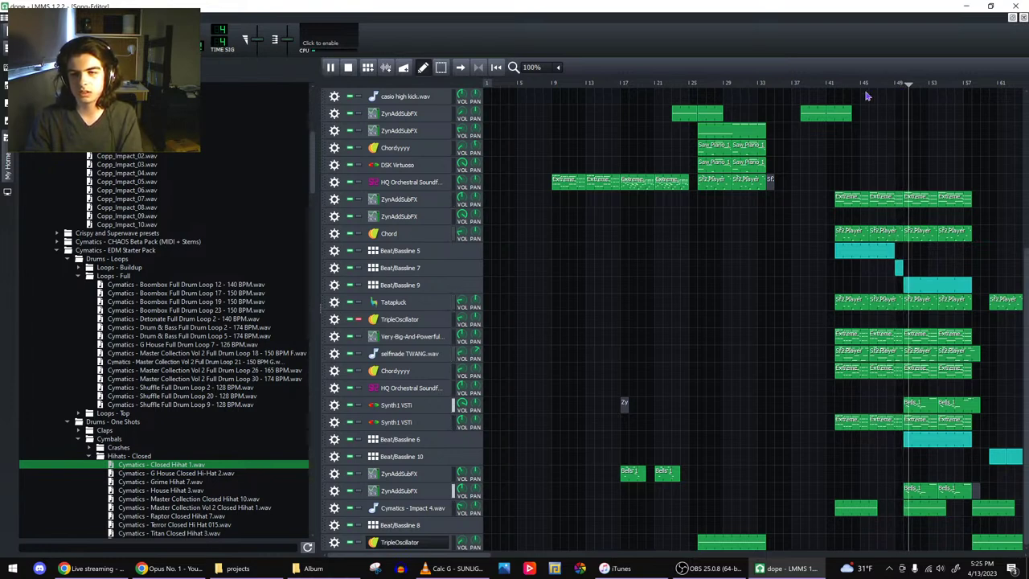
pyautogui.hotkey('ctrl', 's')
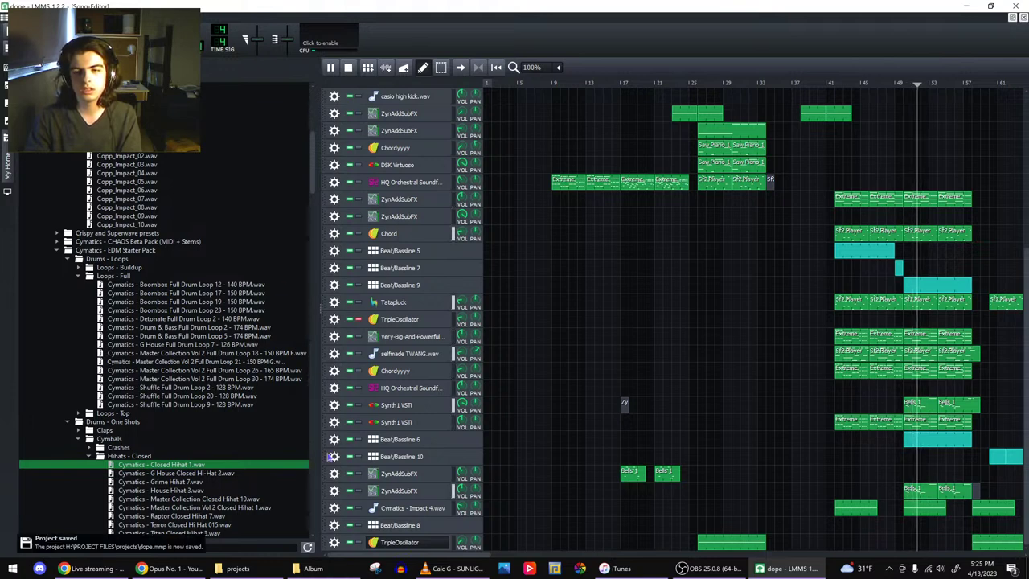
pyautogui.moveTo(384, 555); pyautogui.dragTo(701, 527)
pyautogui.hscroll(2, 692, 521)
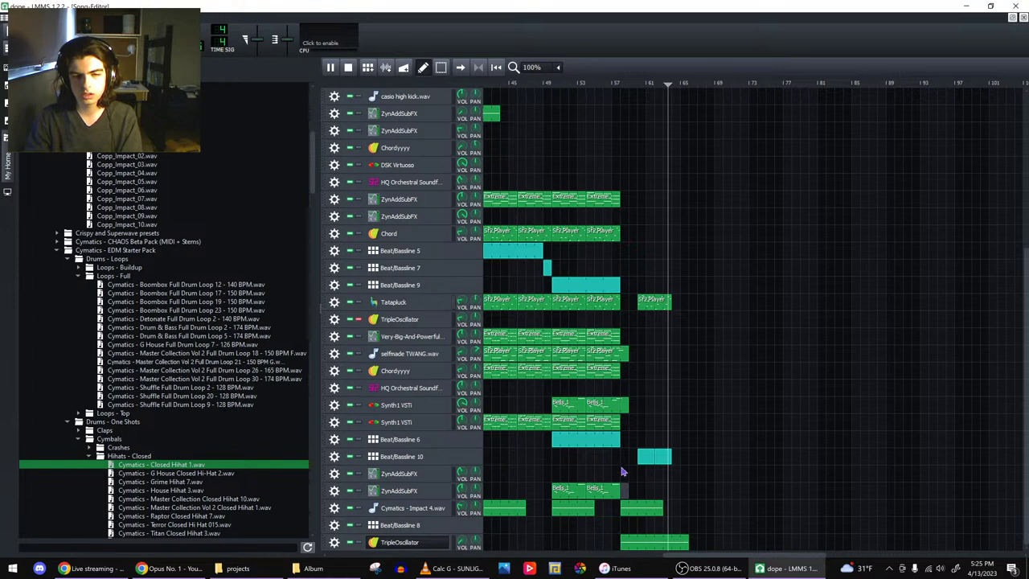
pyautogui.press('space')
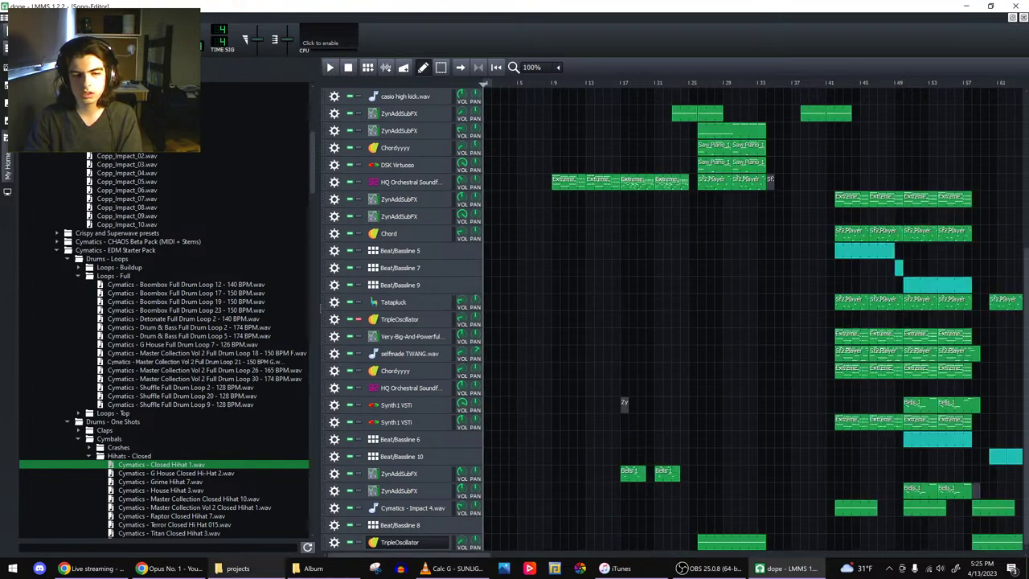
# - Set up a single automation clip from about bar 58 to 61 on the Automation track and check it in the automation editor
pyautogui.moveTo(347, 554); pyautogui.dragTo(627, 553)
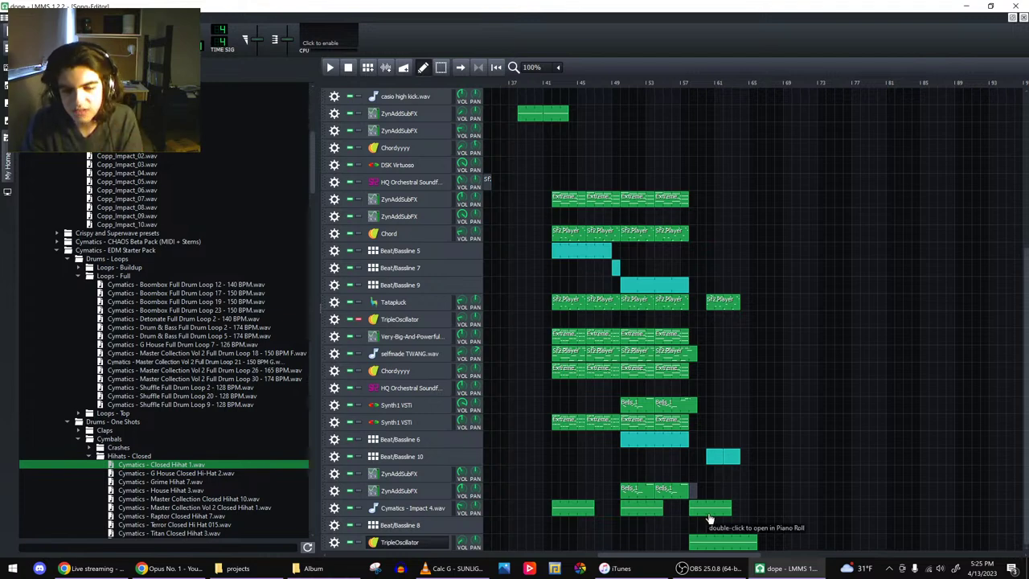
pyautogui.scroll(3, 709, 519)
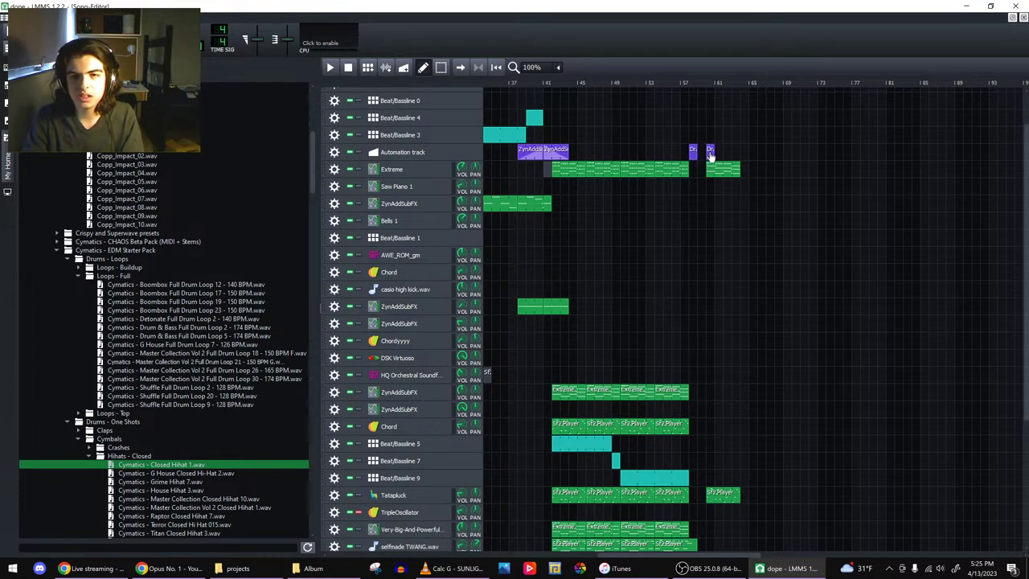
pyautogui.click(699, 155)
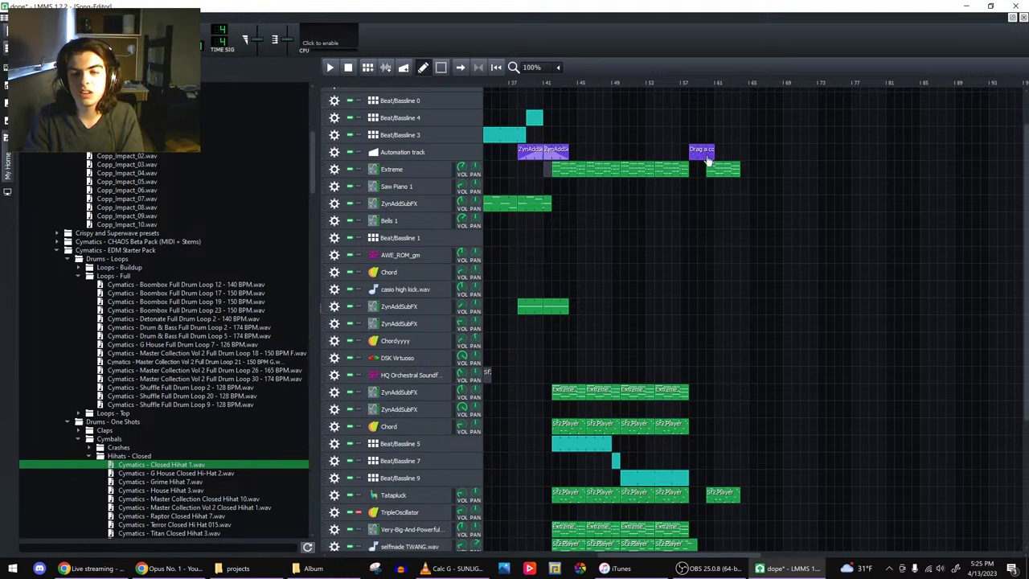
pyautogui.doubleClick(701, 156)
pyautogui.moveTo(527, 123)
pyautogui.mouseDown()
pyautogui.moveTo(507, 193)
pyautogui.moveTo(551, 207)
pyautogui.moveTo(446, 255)
pyautogui.moveTo(459, 230)
pyautogui.moveTo(753, 236)
pyautogui.moveTo(481, 215)
pyautogui.mouseUp()
pyautogui.click(776, 64)
# - Move the bottom TripleOscillator track up to just below the ZynAddSubFX track that follows casio high kick.wav
pyautogui.scroll(-5, 701, 325)
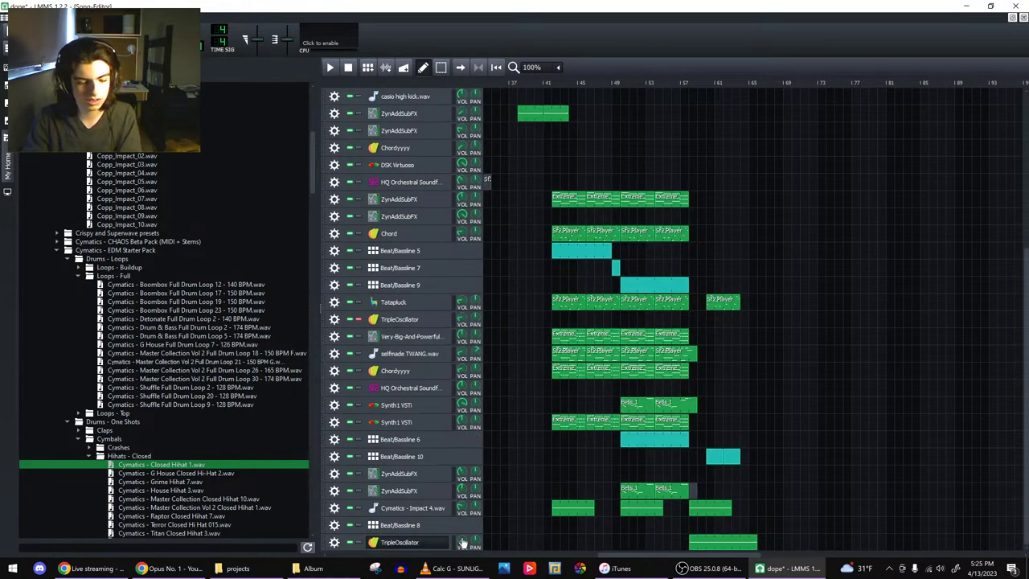
pyautogui.moveTo(462, 543); pyautogui.dragTo(703, 81)
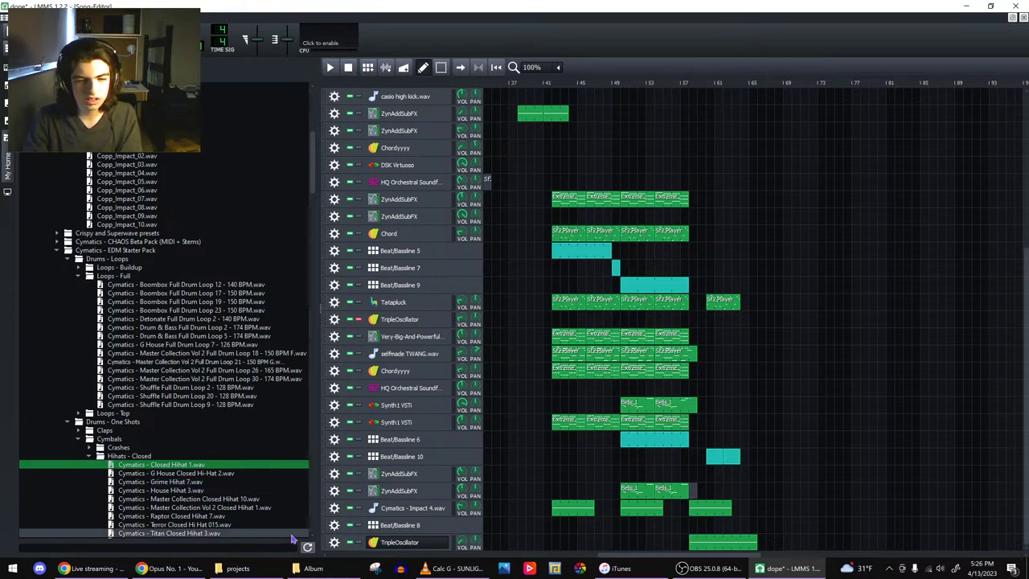
pyautogui.moveTo(322, 542); pyautogui.dragTo(562, 133)
pyautogui.scroll(5, 660, 345)
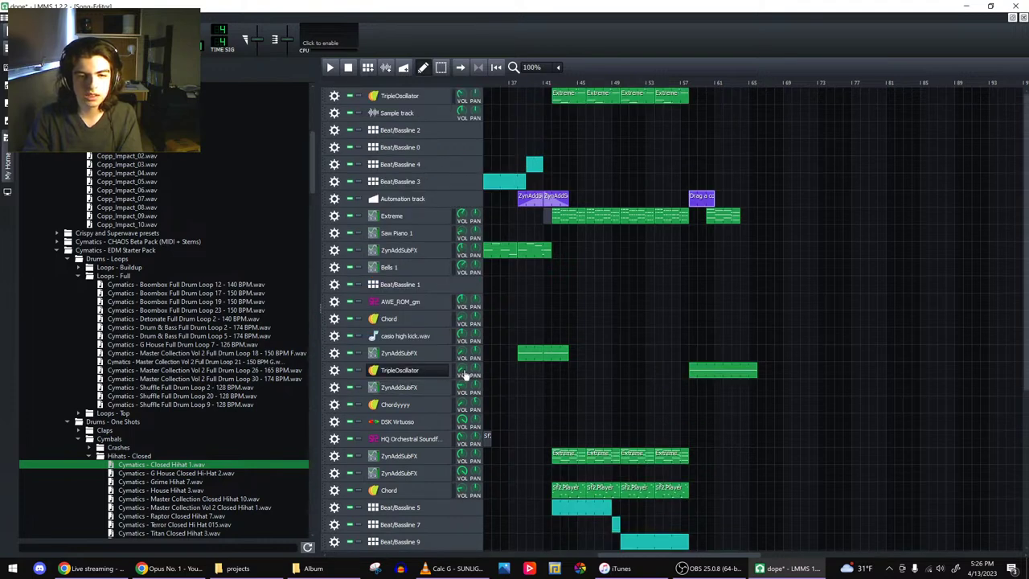
# - Link the moved TripleOscillator track's volume to the automation clip at about bar 58 and open the clip in the automation editor
pyautogui.moveTo(464, 375); pyautogui.dragTo(701, 201)
pyautogui.moveTo(462, 378); pyautogui.dragTo(691, 197)
pyautogui.doubleClick(691, 196)
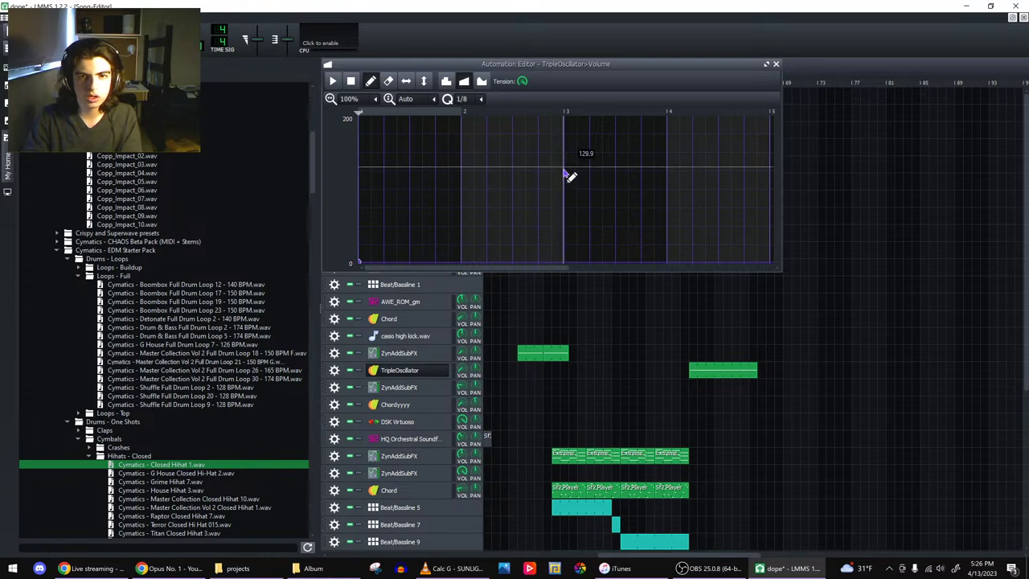
# - Draw a volume ramp rising to about 130 at bar 3 and dropping to 1.5 right after, then play from about bar 58
pyautogui.moveTo(564, 171); pyautogui.dragTo(573, 258)
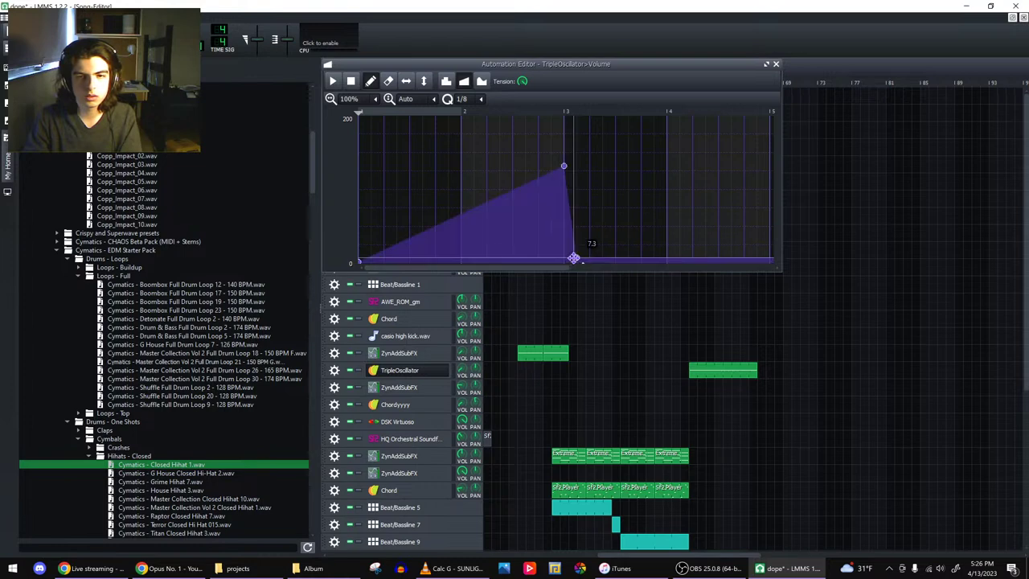
pyautogui.moveTo(576, 261); pyautogui.dragTo(576, 264)
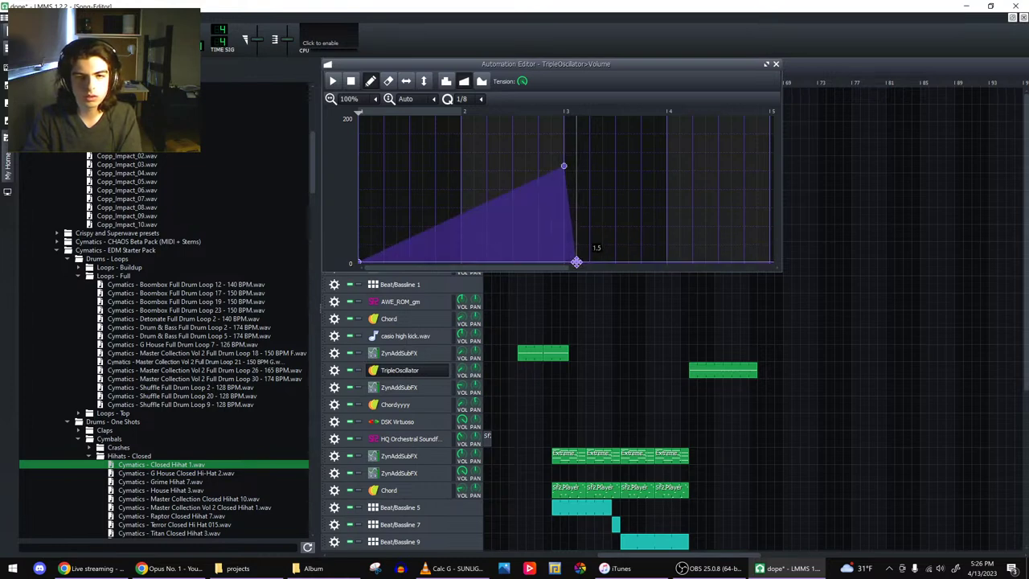
pyautogui.click(775, 63)
pyautogui.click(687, 83)
pyautogui.press('space')
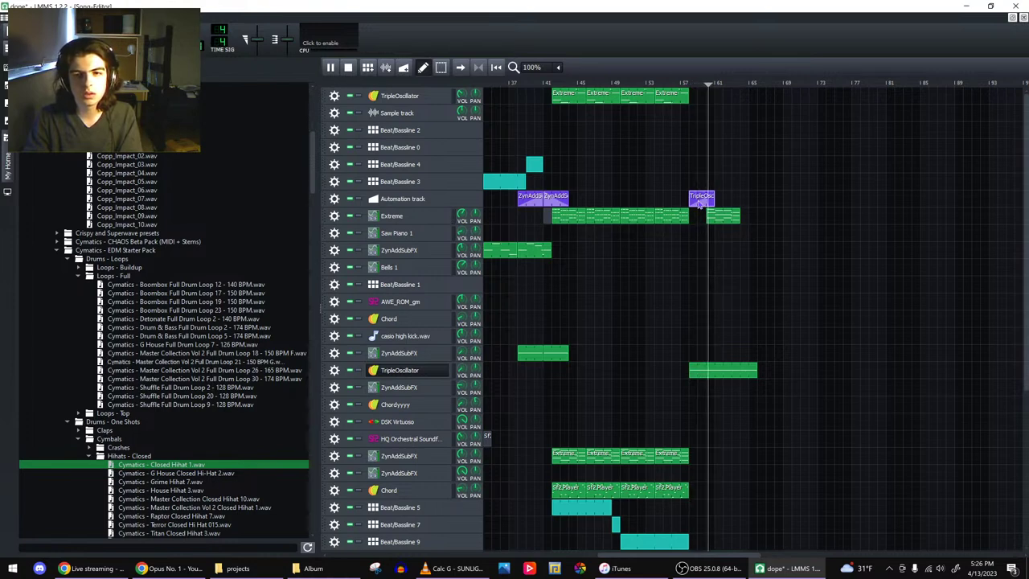
# - Reshape the volume curve in the TripleOscillator automation clip and play the song again from about bar 58
pyautogui.doubleClick(701, 199)
pyautogui.moveTo(571, 170); pyautogui.dragTo(538, 233)
pyautogui.click(775, 64)
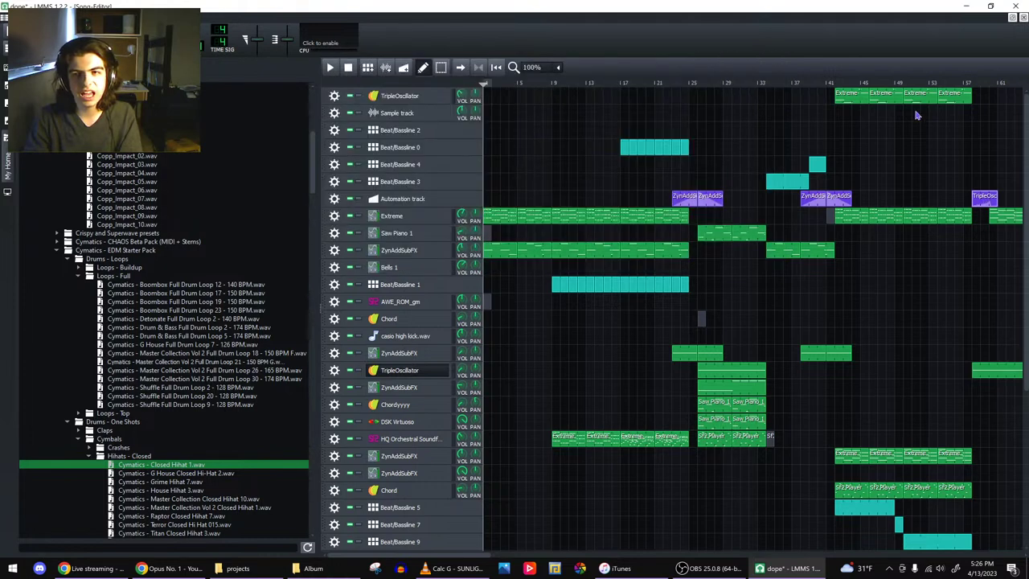
pyautogui.click(970, 83)
pyautogui.press('space')
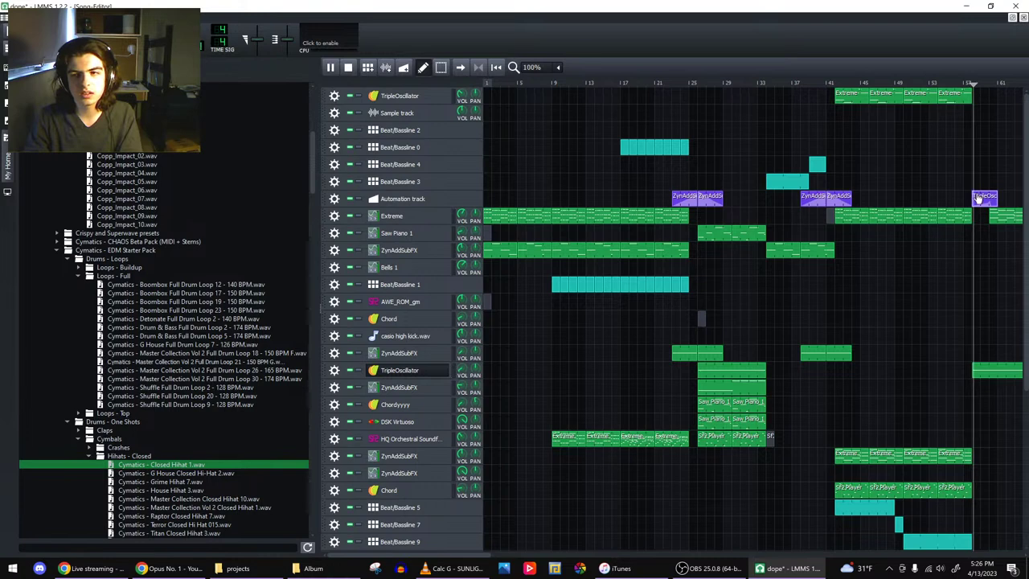
# - Lower the peak at bar 3 of the TripleOscillator volume automation clip to about 56, close its editor, and stop playback
pyautogui.doubleClick(982, 198)
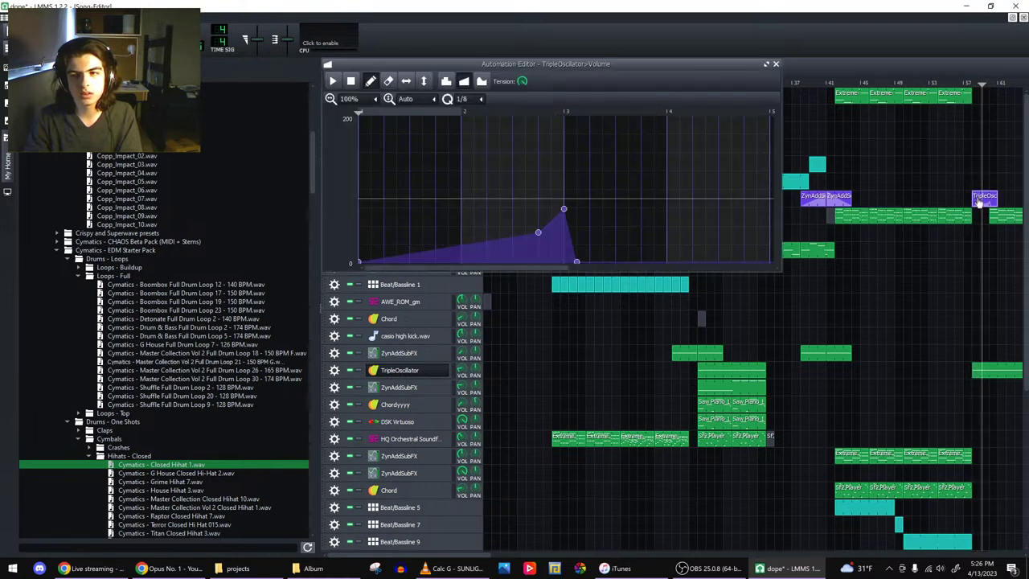
pyautogui.moveTo(573, 257)
pyautogui.mouseDown()
pyautogui.moveTo(551, 236)
pyautogui.moveTo(544, 244)
pyautogui.moveTo(552, 253)
pyautogui.moveTo(570, 213)
pyautogui.moveTo(563, 223)
pyautogui.mouseUp()
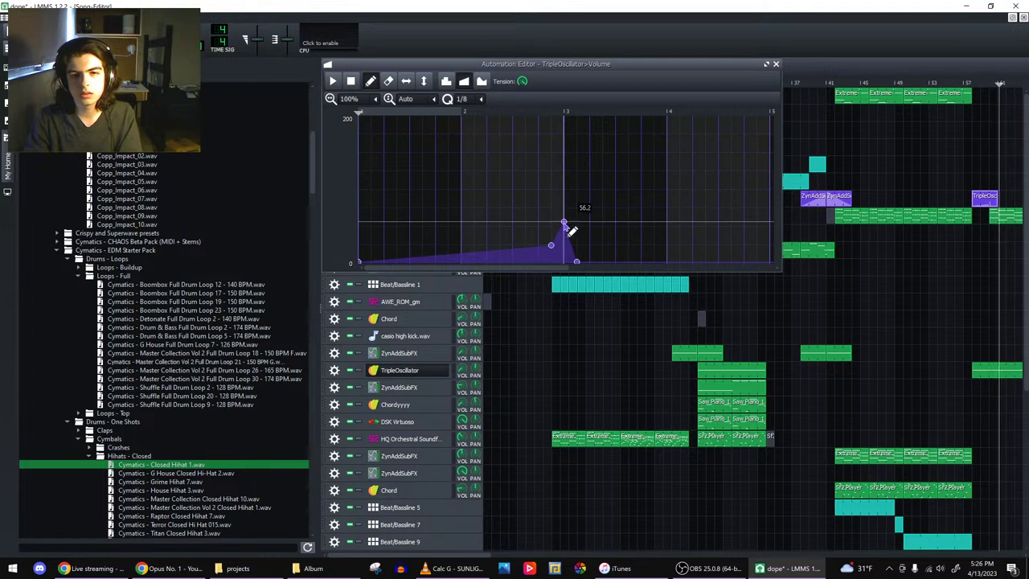
pyautogui.click(775, 64)
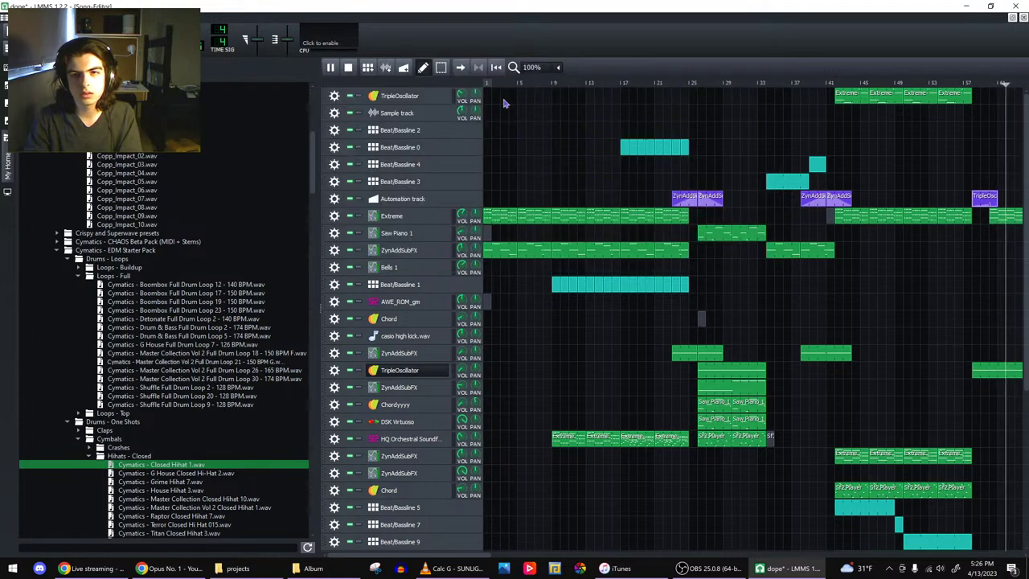
pyautogui.click(348, 69)
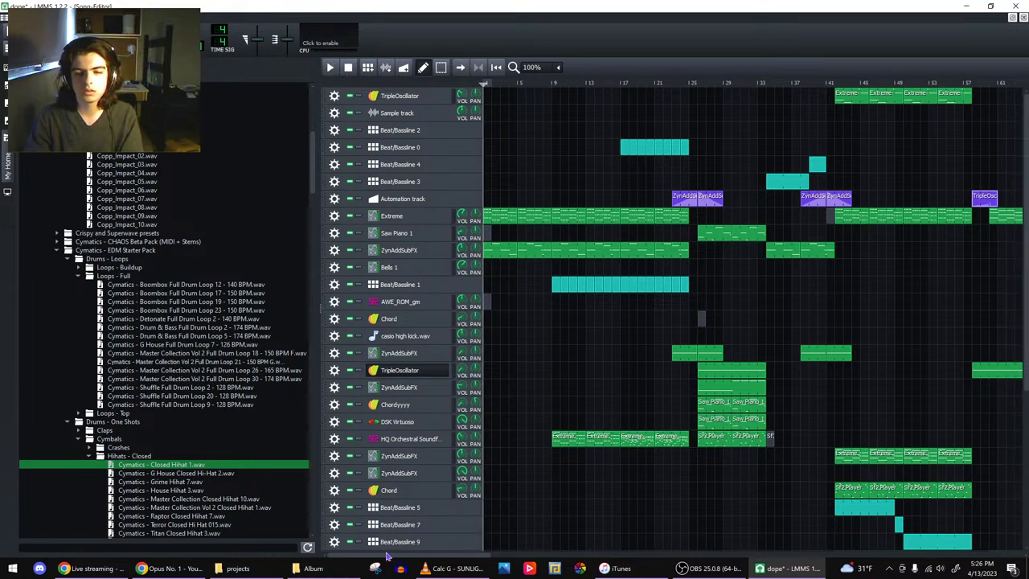
# - Duplicate the Extreme track's clip at about bar 60 and place the copy directly after it at bar 64
pyautogui.moveTo(386, 558); pyautogui.dragTo(656, 557)
pyautogui.rightClick(723, 217)
pyautogui.click(738, 268)
pyautogui.rightClick(742, 218)
pyautogui.click(753, 283)
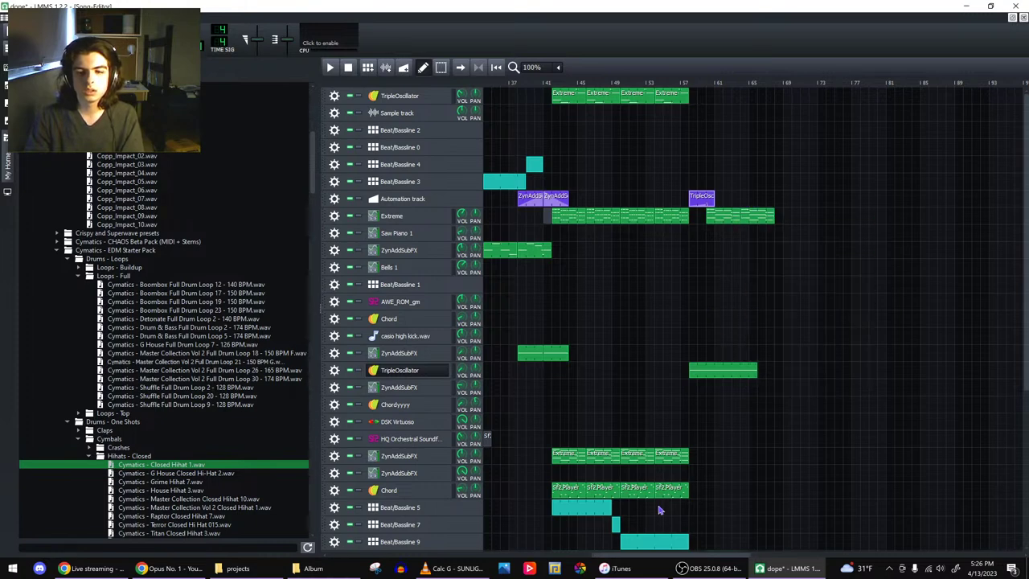
# - Check the clip at about bar 13 on the ZynAddSubFX track below Saw Piano 1 and copy that clip
pyautogui.hscroll(-3, 664, 557)
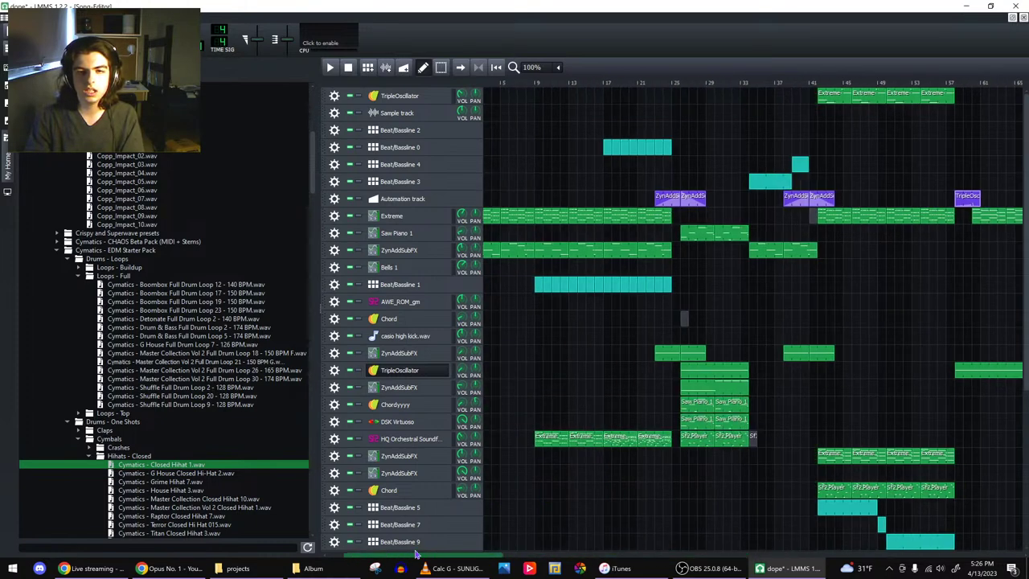
pyautogui.doubleClick(593, 257)
pyautogui.press('F7')
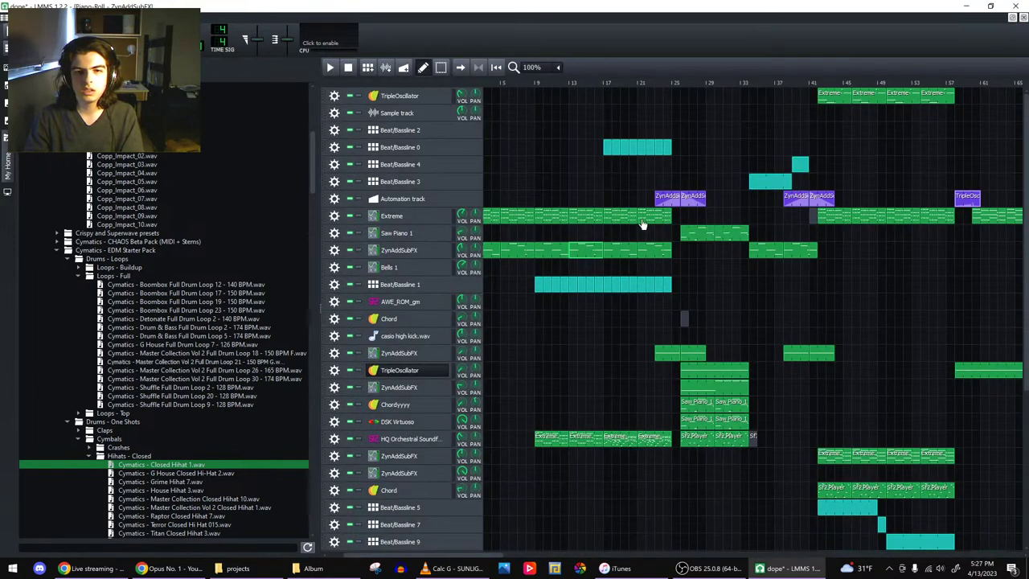
pyautogui.rightClick(591, 256)
pyautogui.press('Escape')
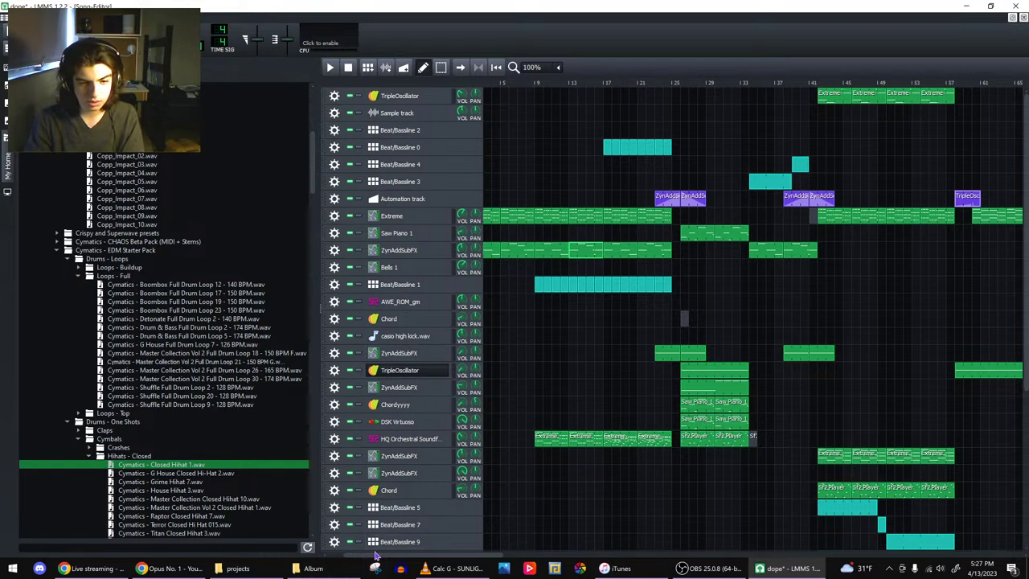
# - Listen to the second Bells 1 clip on the ZynAddSubFX track above Cymatics - Impact 4.wav, and save the project
pyautogui.moveTo(374, 557); pyautogui.dragTo(732, 515)
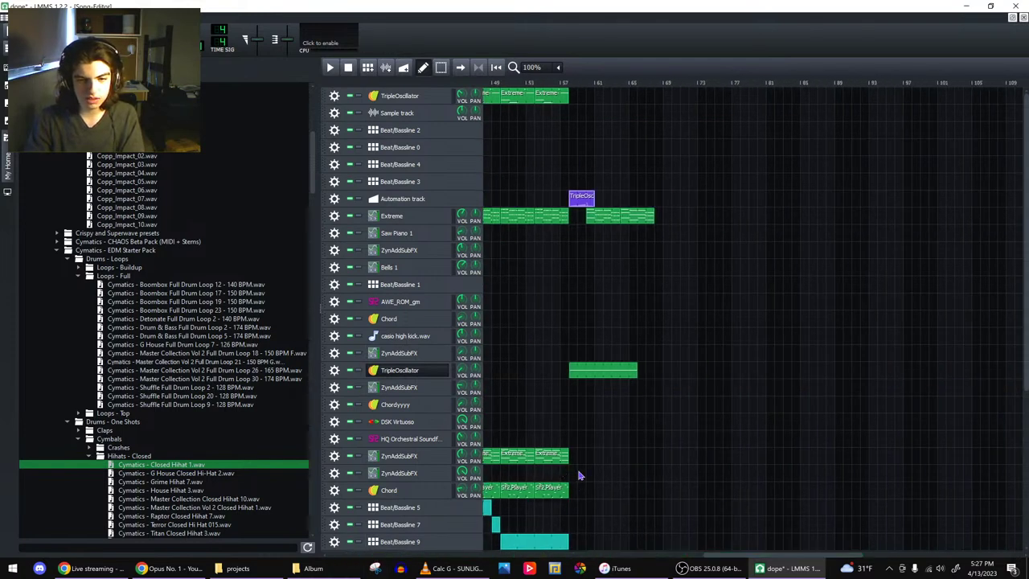
pyautogui.scroll(-3, 587, 480)
pyautogui.scroll(-4, 587, 480)
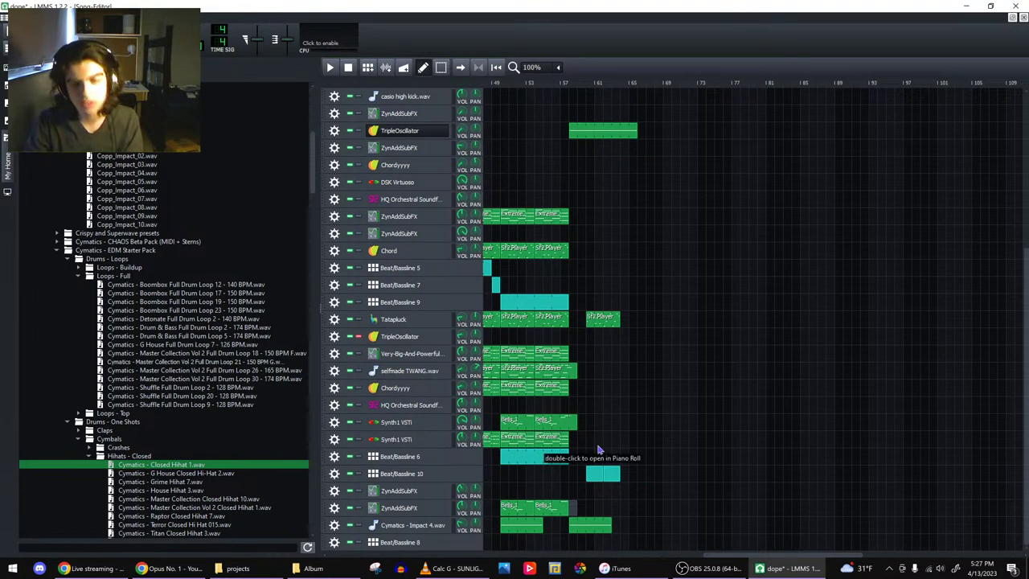
pyautogui.doubleClick(560, 511)
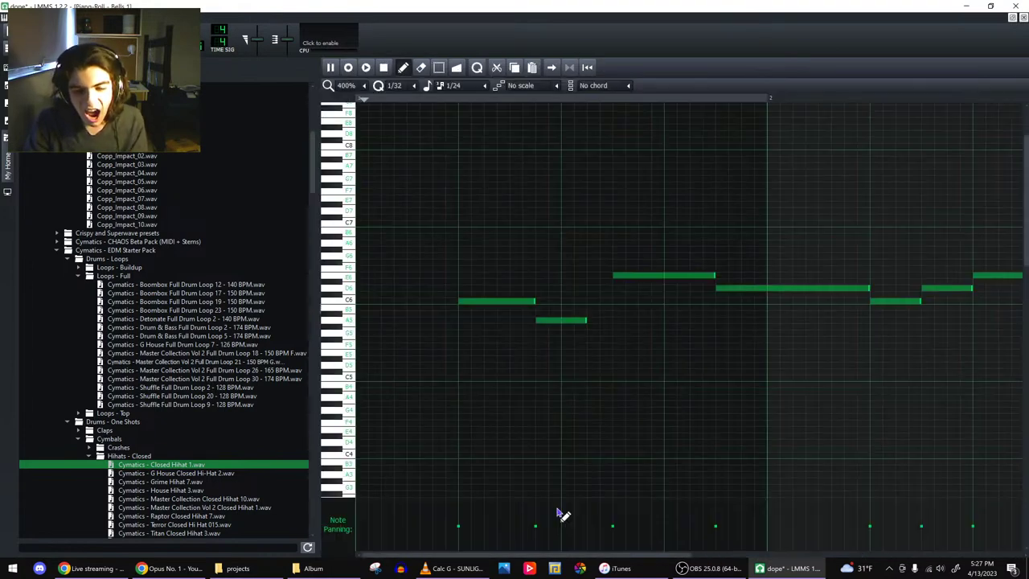
pyautogui.click(1022, 19)
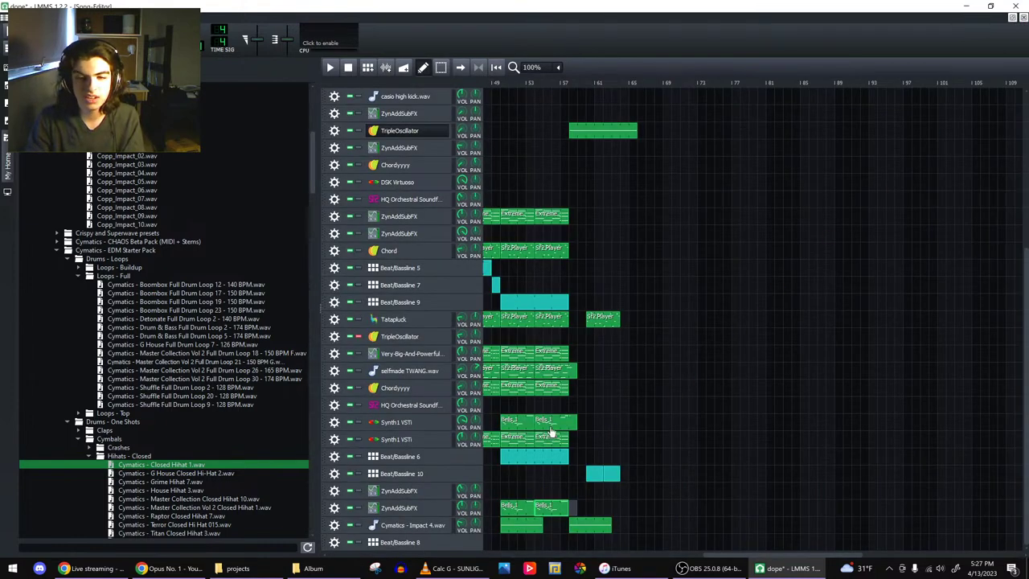
pyautogui.doubleClick(545, 508)
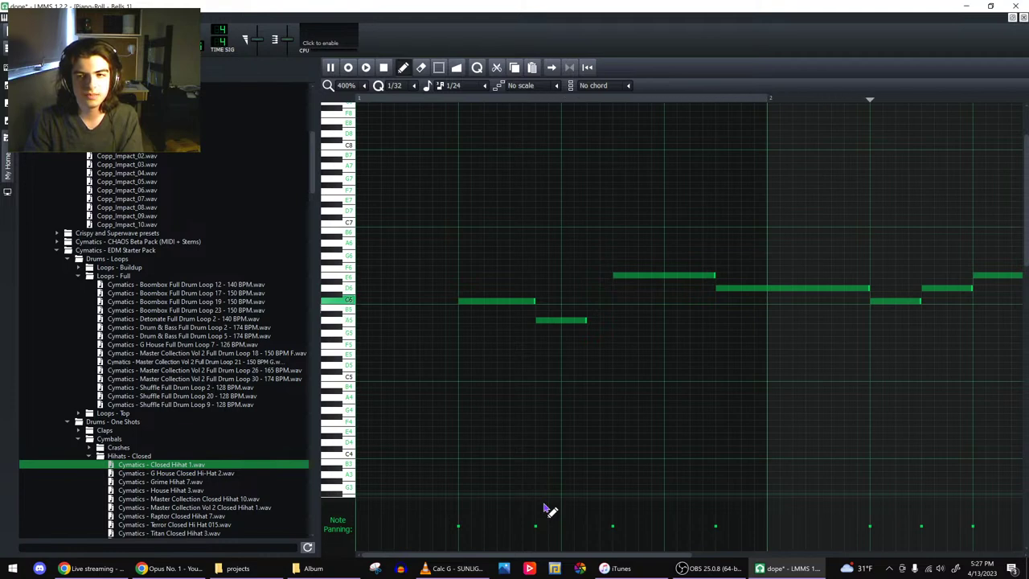
pyautogui.click(1022, 20)
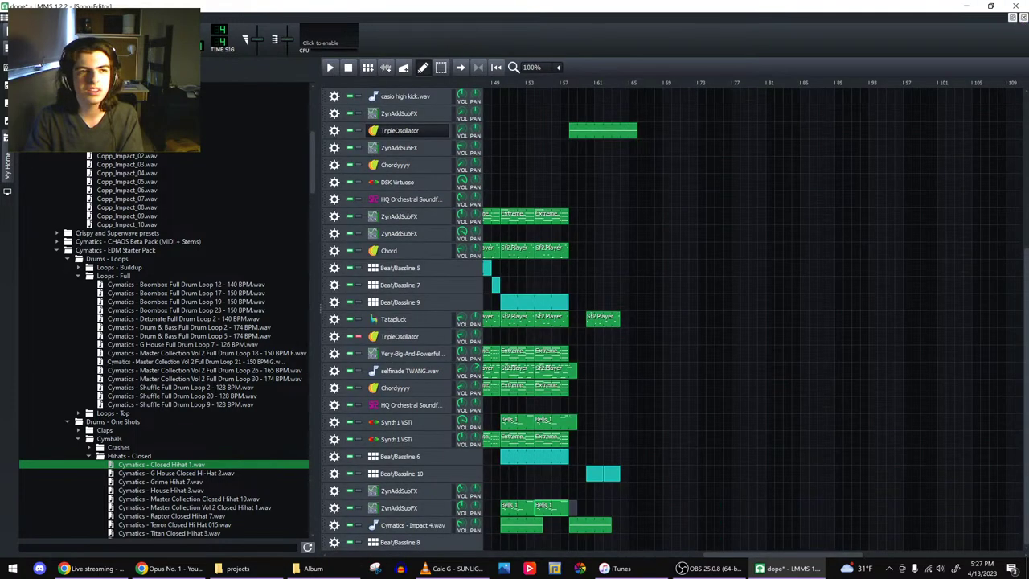
pyautogui.hotkey('ctrl', 's')
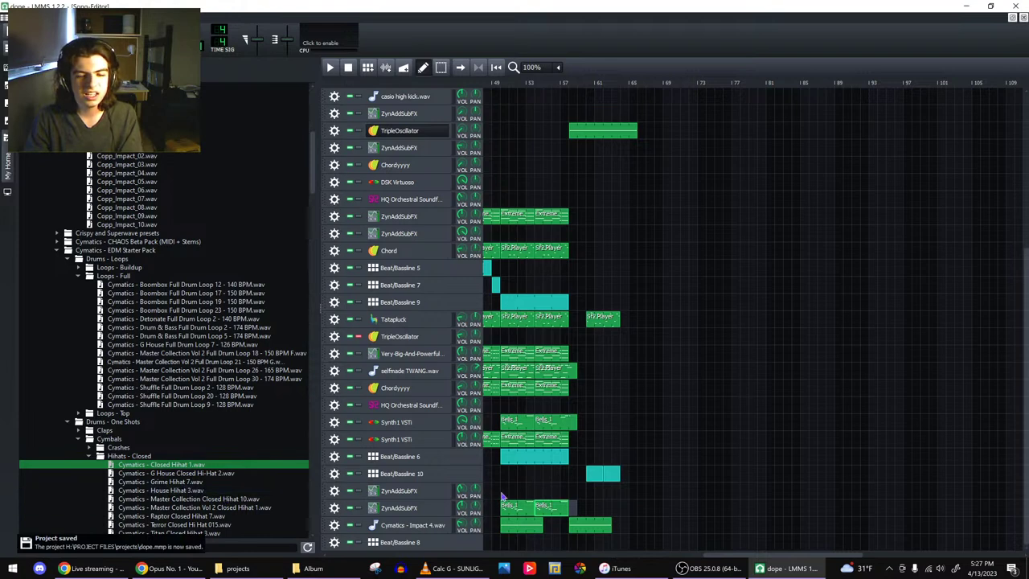
# - Examine the notes of the lower Synth1 VSTi clip and a Tatapluck clip, and check the lower Chordyyyy track's instrument
pyautogui.doubleClick(553, 442)
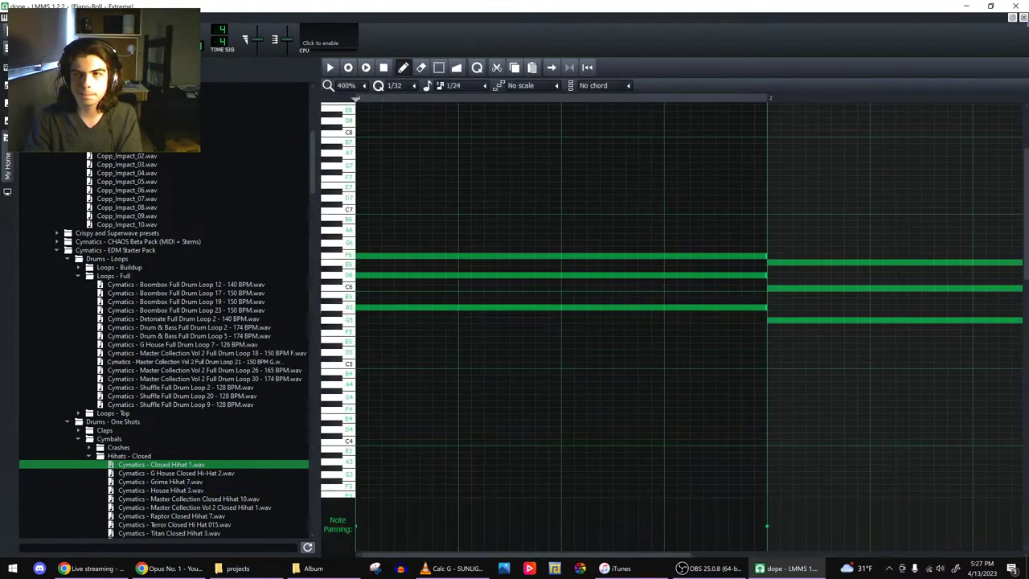
pyautogui.click(1024, 18)
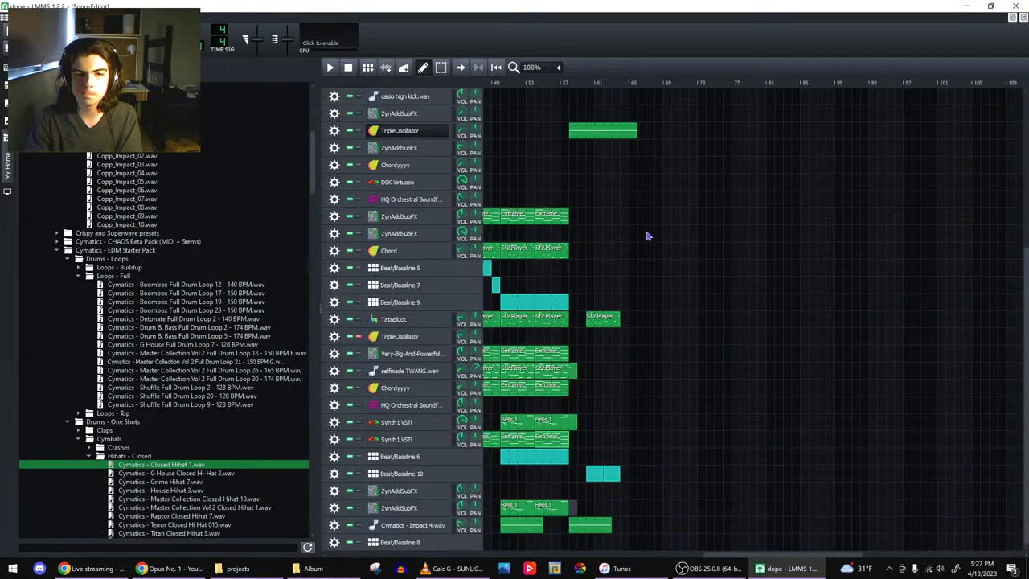
pyautogui.doubleClick(507, 326)
pyautogui.click(1024, 18)
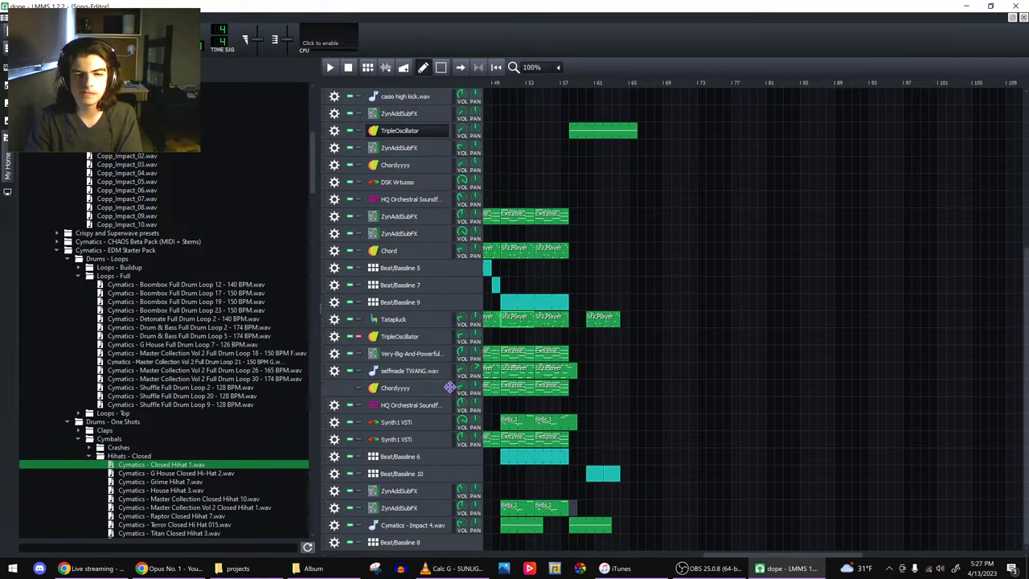
pyautogui.click(455, 389)
pyautogui.click(455, 389)
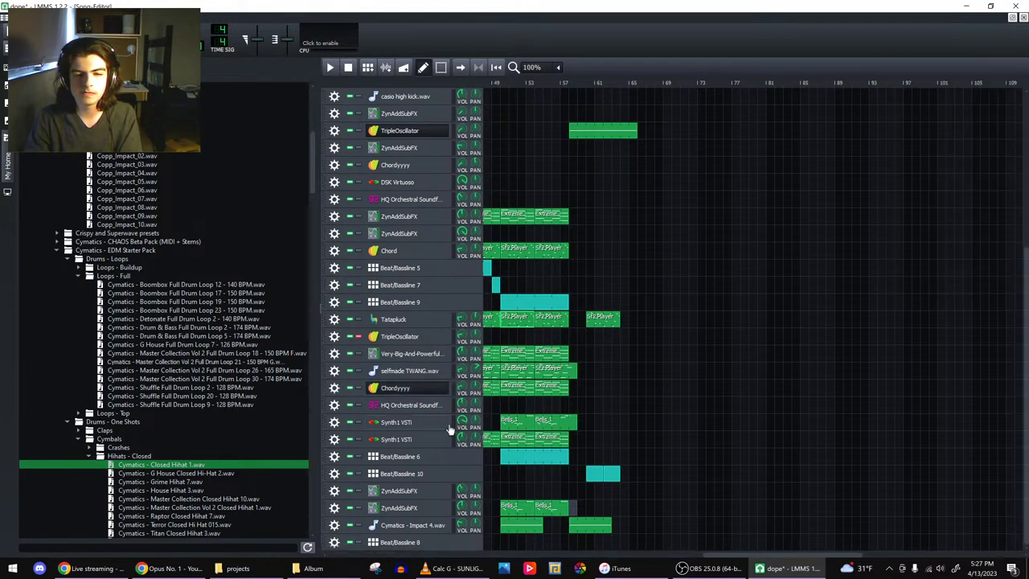
pyautogui.rightClick(595, 404)
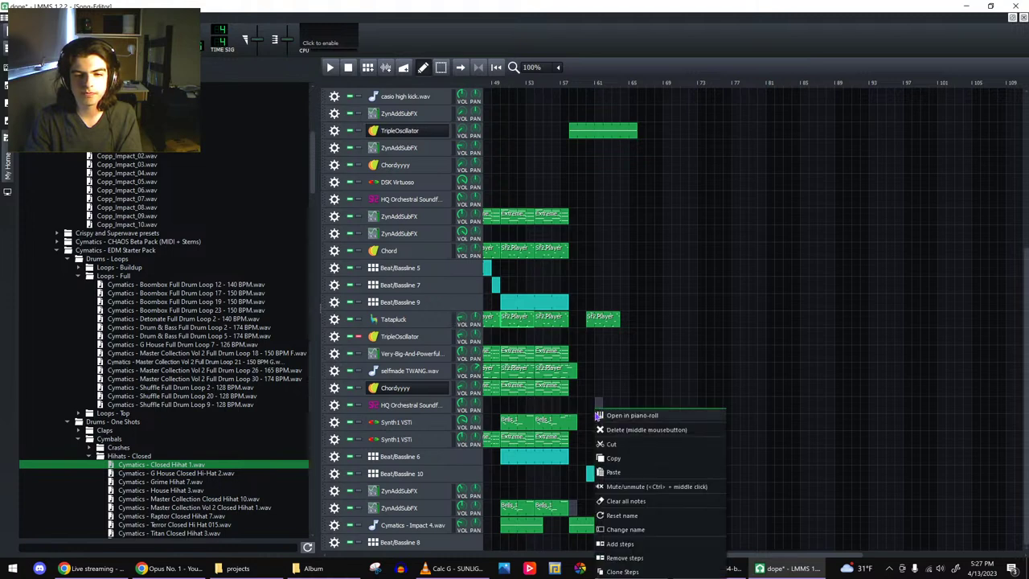
pyautogui.click(600, 436)
pyautogui.hotkey('ctrl', 'z')
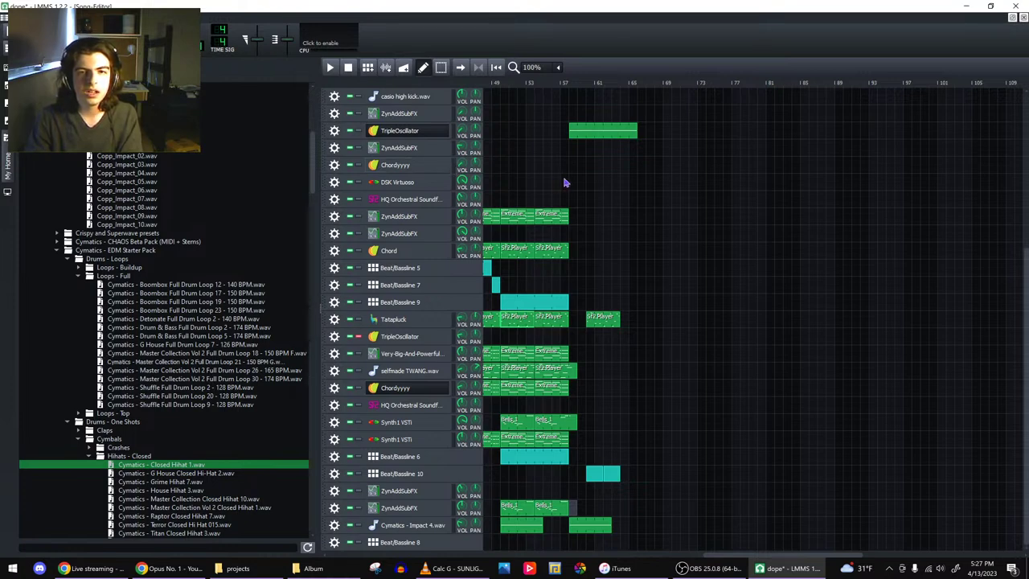
# - Paste the copied ZynAddSubFX clip onto the upper Chordyyyy track at about bar 61 and play the song from just before it
pyautogui.click(597, 165)
pyautogui.rightClick(595, 167)
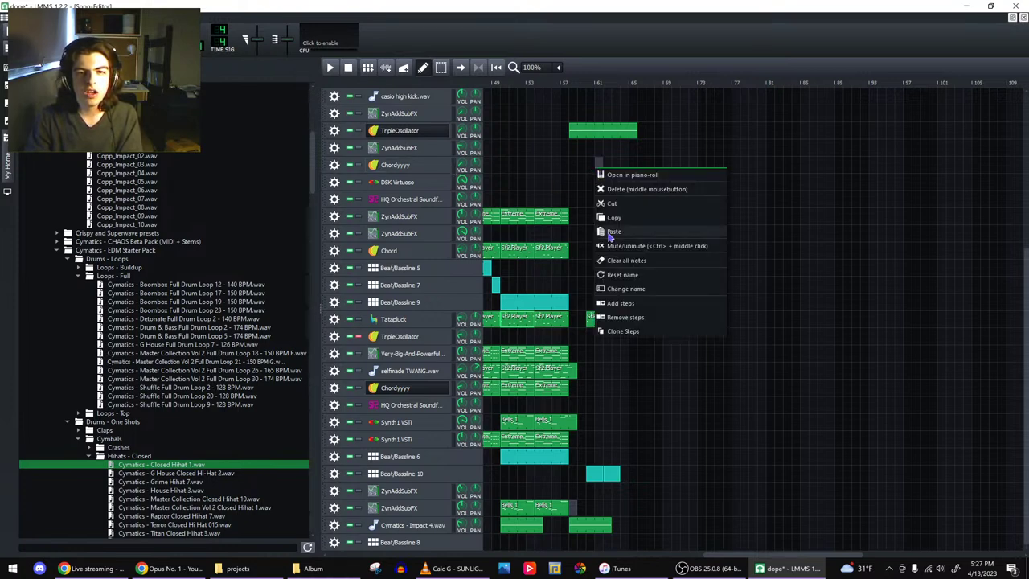
pyautogui.click(610, 232)
pyautogui.click(592, 84)
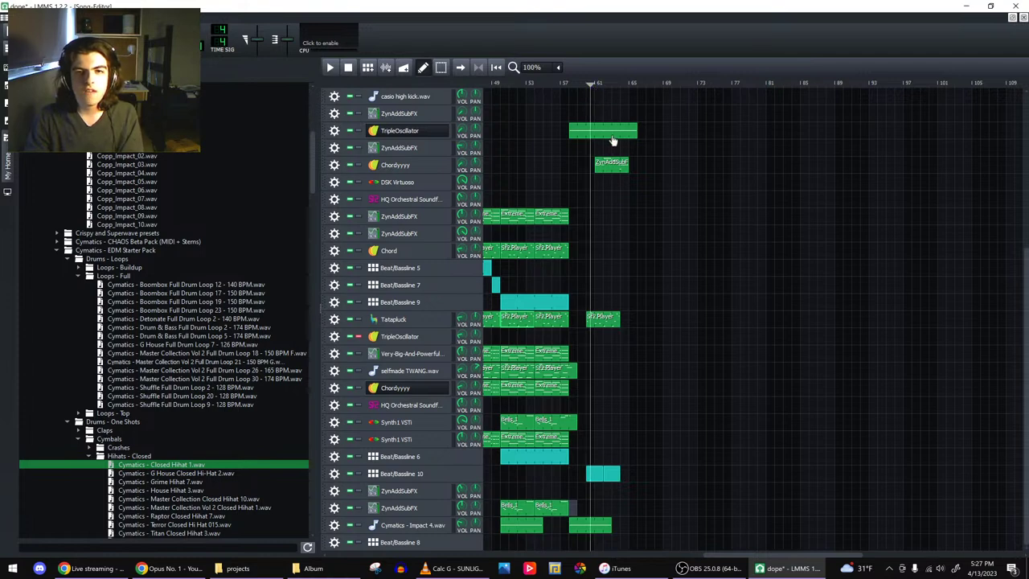
pyautogui.press('space')
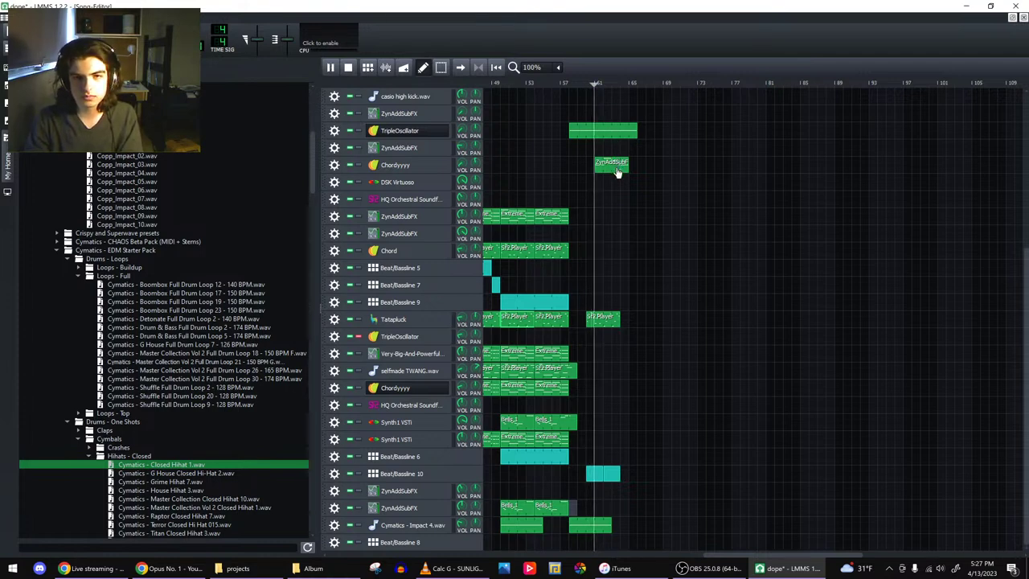
pyautogui.press('space')
# - Move the pasted Chordyyyy clip to start at bar 60 and play the song from just before it
pyautogui.moveTo(402, 554); pyautogui.dragTo(623, 313)
pyautogui.moveTo(602, 180); pyautogui.dragTo(595, 173)
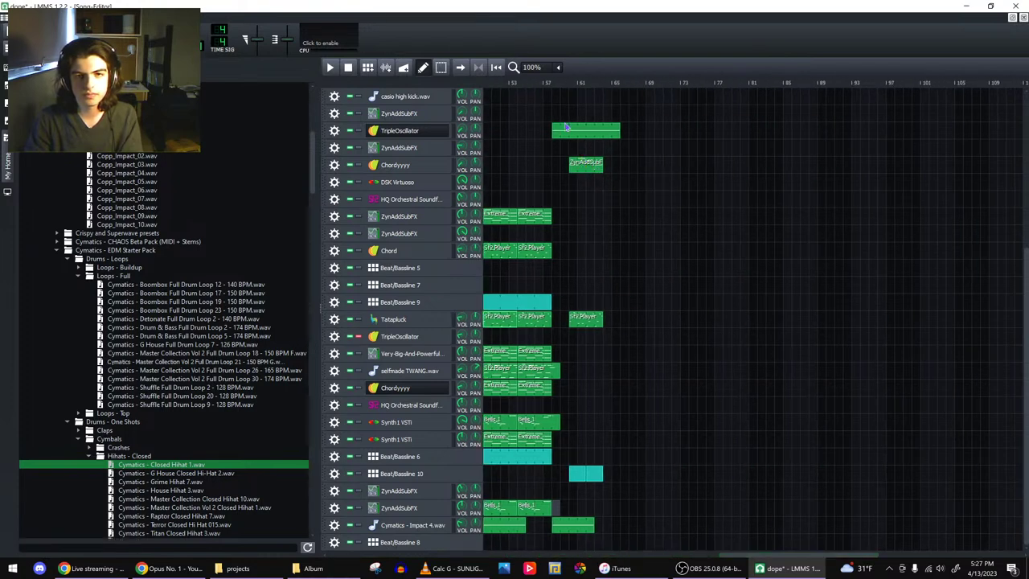
pyautogui.click(565, 87)
pyautogui.press('space')
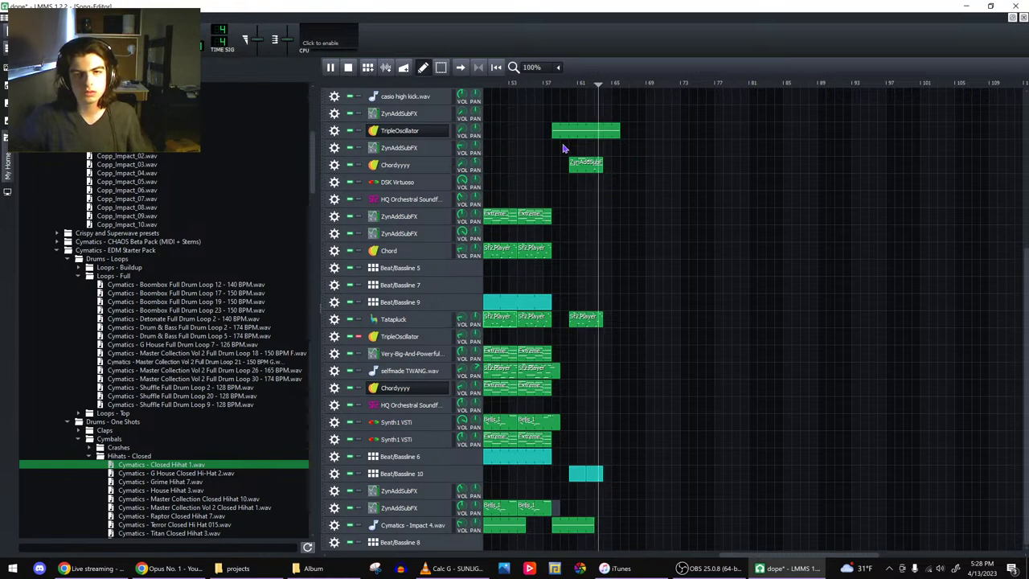
# - Duplicate the upper Chordyyyy clip directly after itself at bar 64, stop playback, and save the project
pyautogui.rightClick(572, 164)
pyautogui.click(594, 213)
pyautogui.rightClick(612, 165)
pyautogui.click(626, 227)
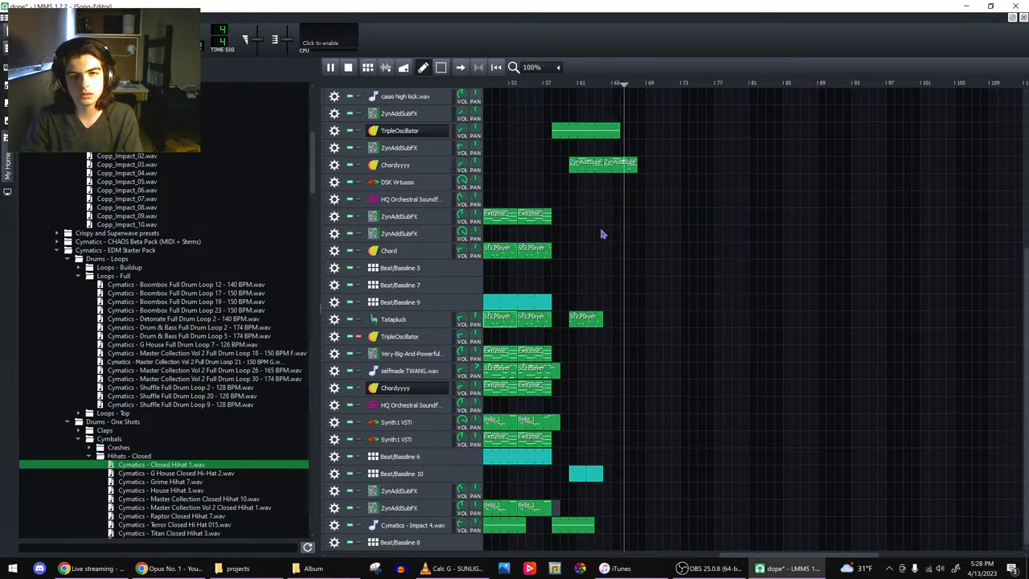
pyautogui.click(348, 68)
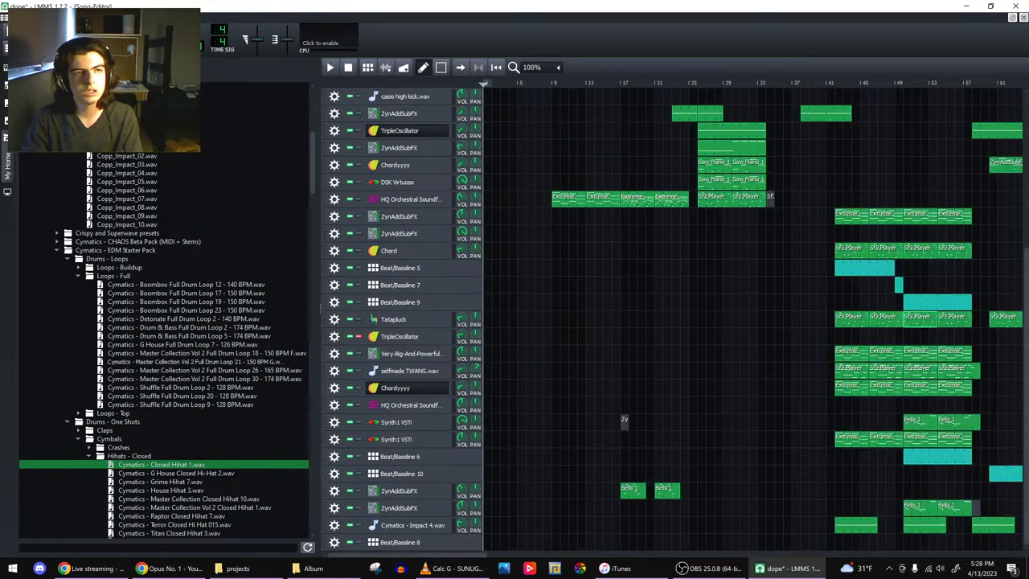
pyautogui.hotkey('ctrl', 's')
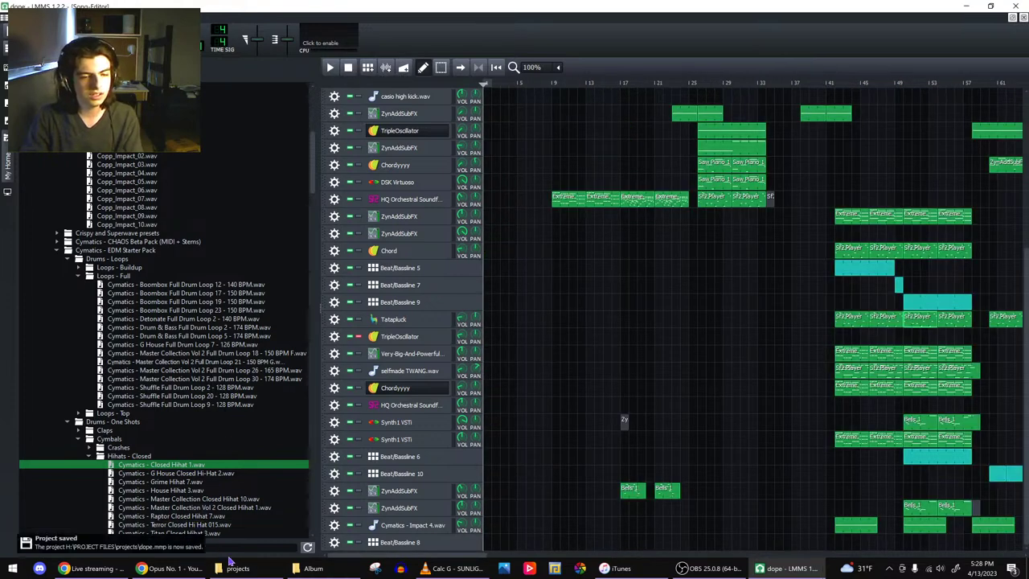
# - Duplicate the Tatapluck clip from bar 60 to bar 64 and extend the Beat/Bassline 10 clip to bar 68
pyautogui.moveTo(486, 555); pyautogui.dragTo(651, 389)
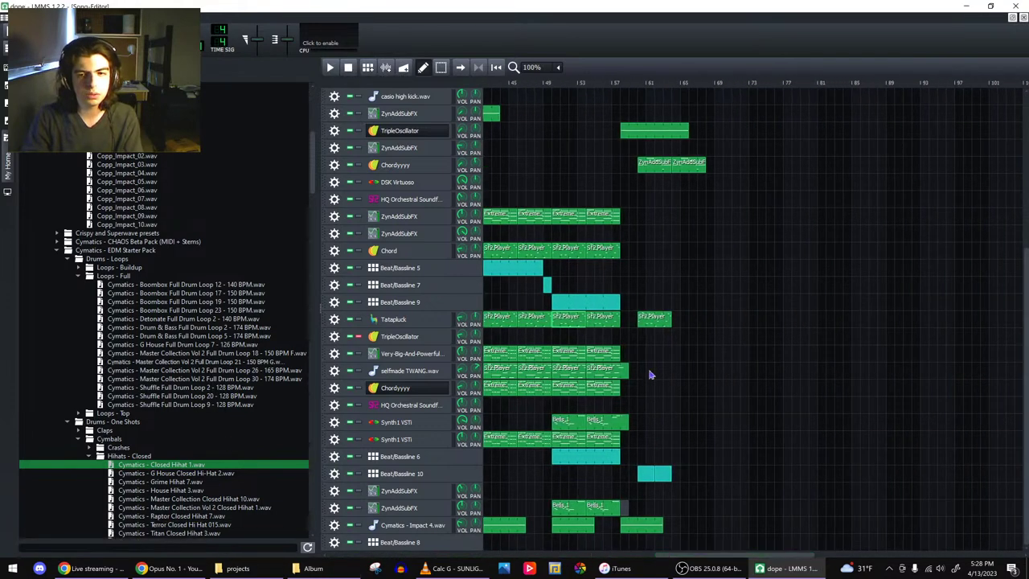
pyautogui.rightClick(655, 320)
pyautogui.click(664, 368)
pyautogui.rightClick(675, 320)
pyautogui.click(683, 384)
pyautogui.moveTo(671, 481); pyautogui.dragTo(706, 482)
# - Switch to the YouTube livestream dashboard in Chrome to check the stream and its chat, and return to LMMS
pyautogui.click(93, 568)
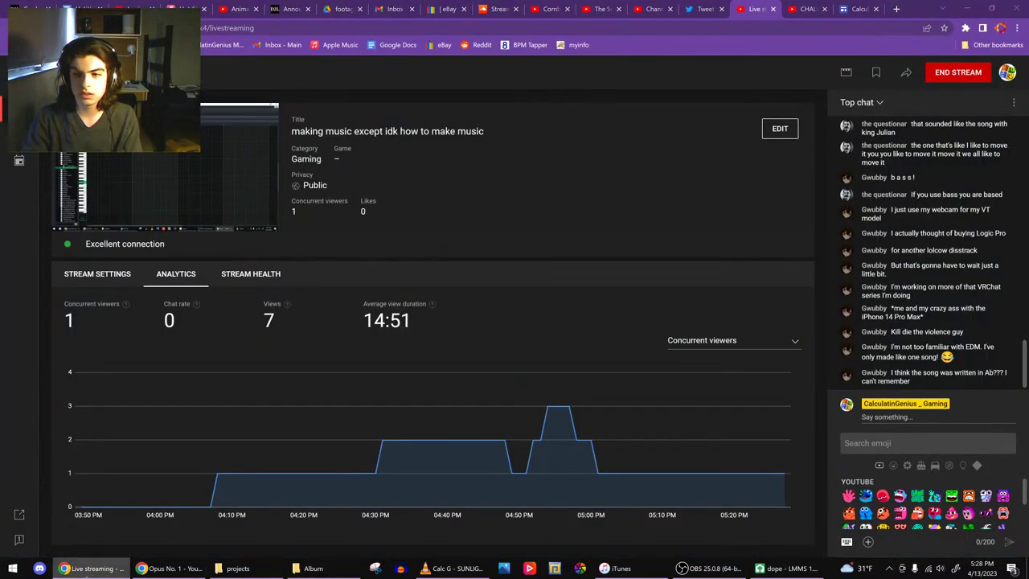
pyautogui.click(87, 568)
pyautogui.click(87, 568)
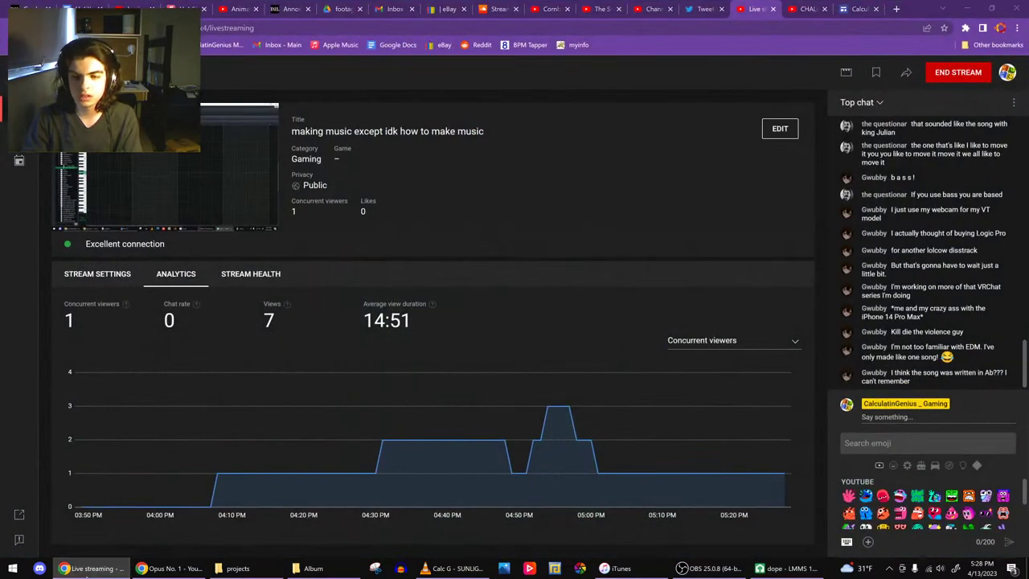
pyautogui.click(87, 569)
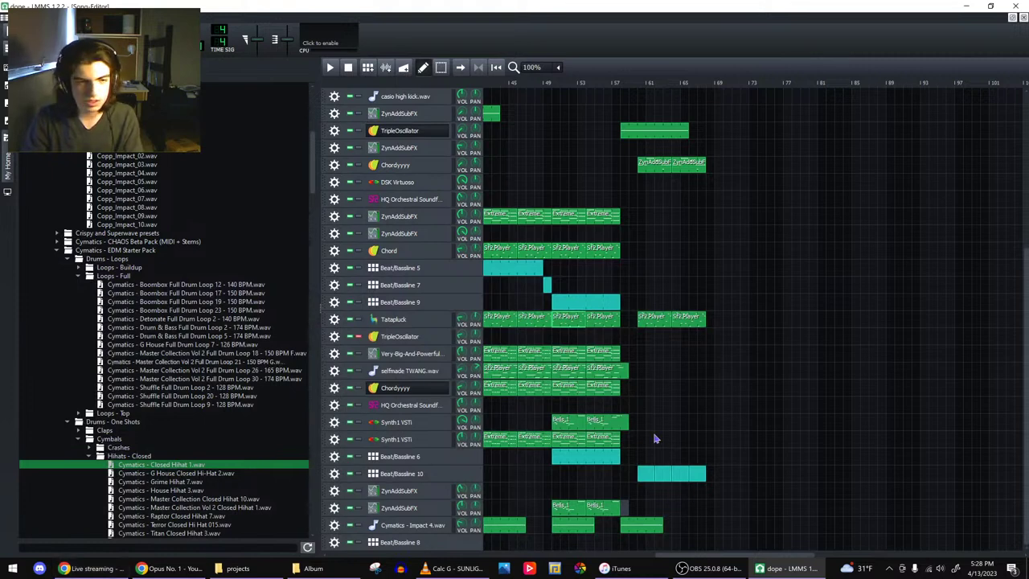
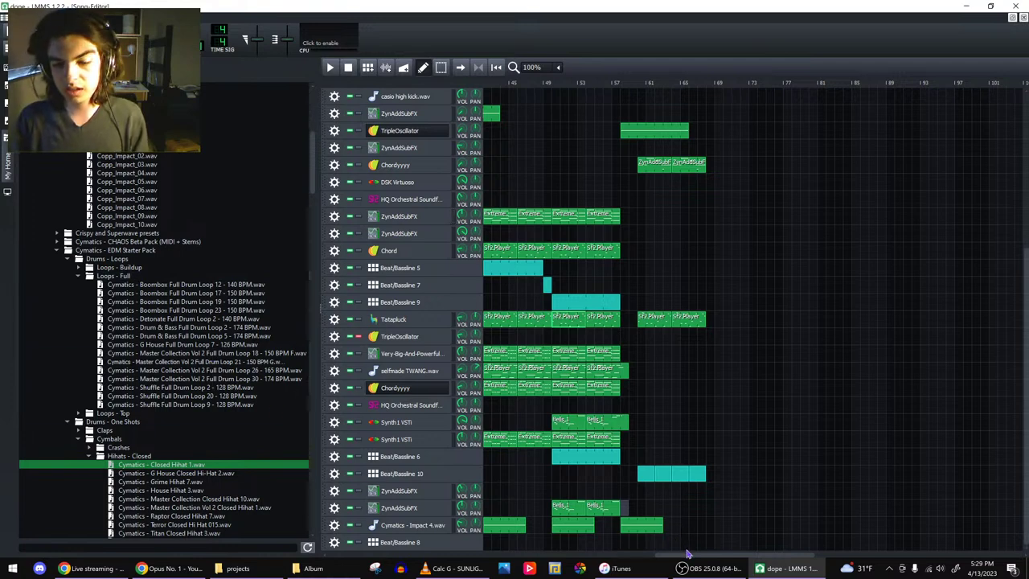
pyautogui.hscroll(-3, 579, 424)
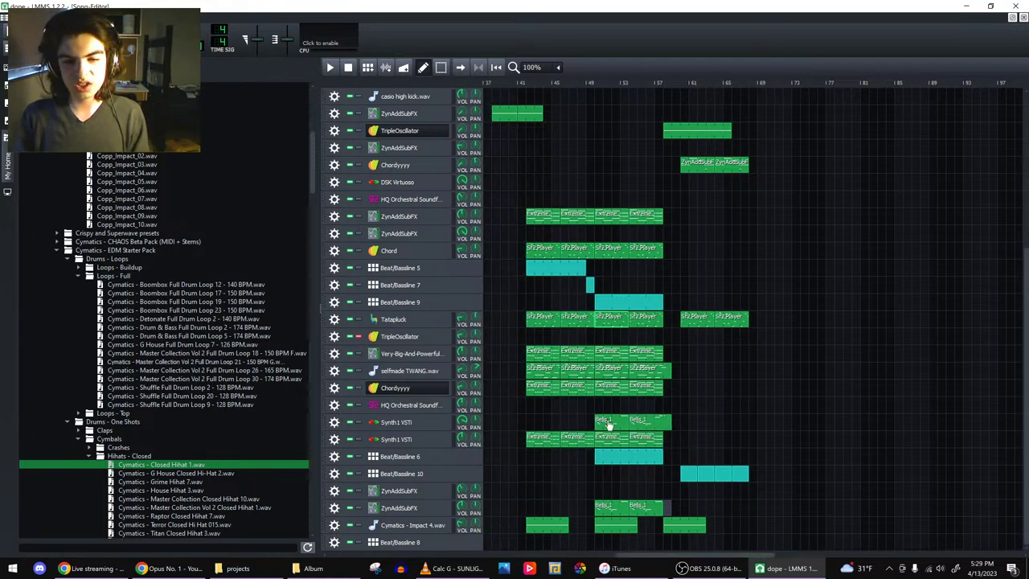
# - Check the Bells_1 clip at bar 50, and open its Synth1 VSTi instrument to inspect the synth interface
pyautogui.doubleClick(609, 424)
pyautogui.click(1024, 17)
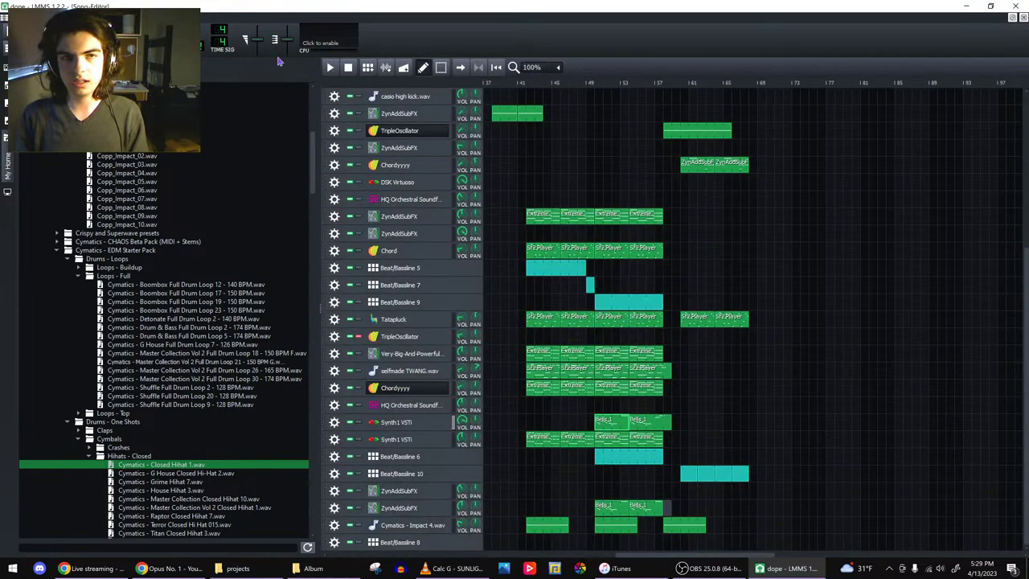
pyautogui.click(389, 422)
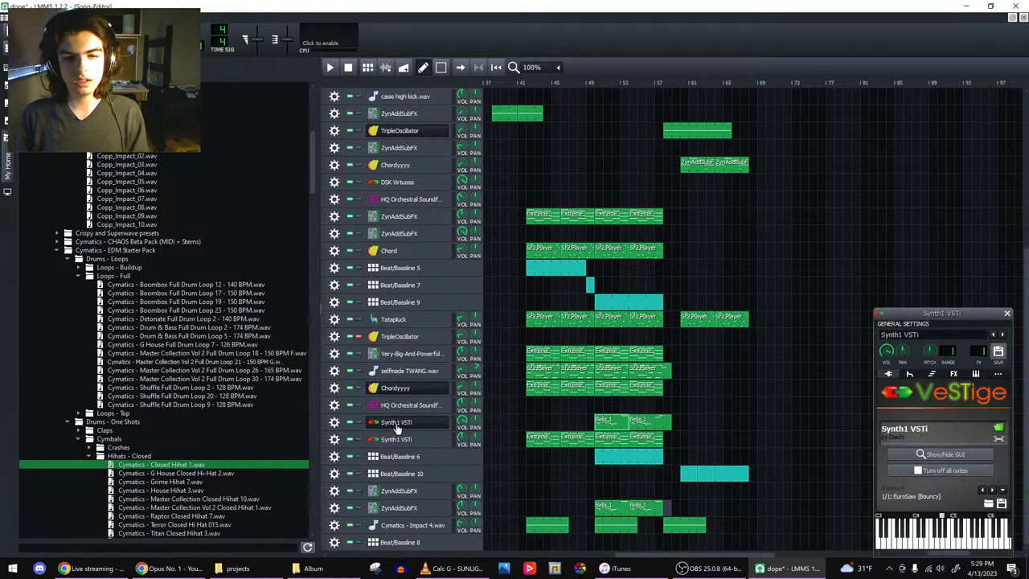
pyautogui.click(920, 455)
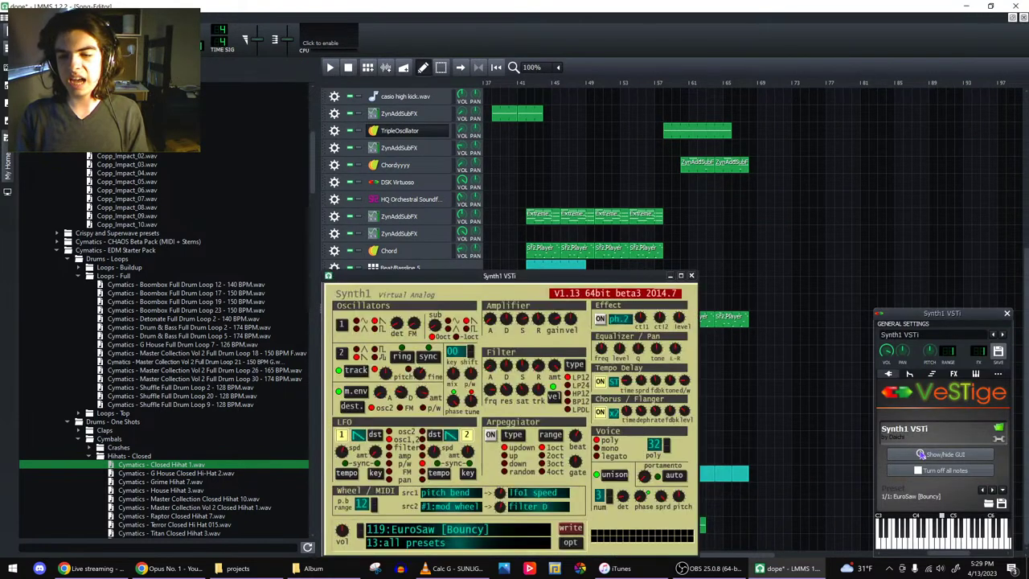
pyautogui.moveTo(557, 279); pyautogui.dragTo(836, 223)
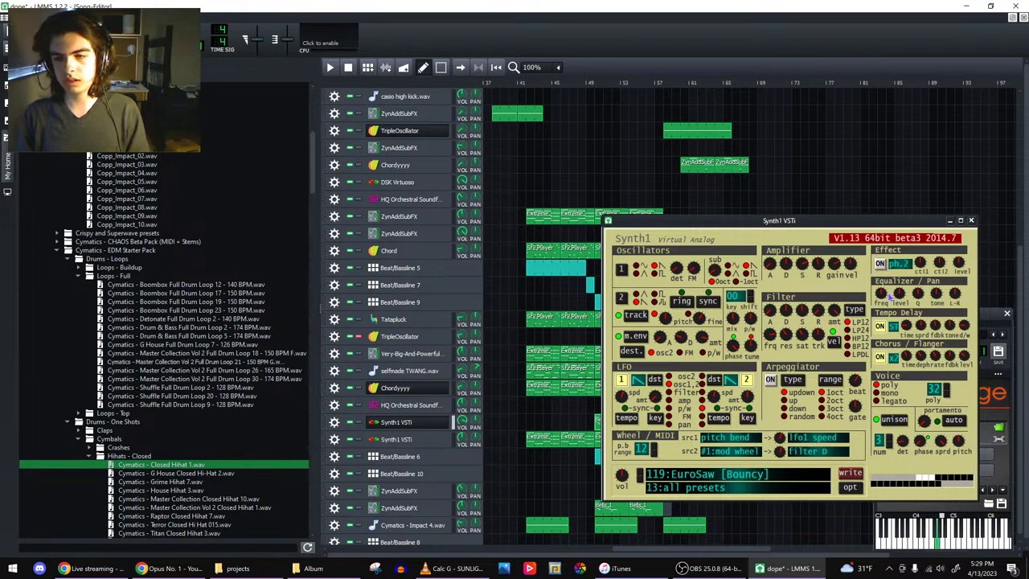
pyautogui.click(972, 220)
# - Search the effects for "filter" and add C* AutoWah to the Synth1 VSTi effects chain
pyautogui.click(959, 503)
pyautogui.write('filter')
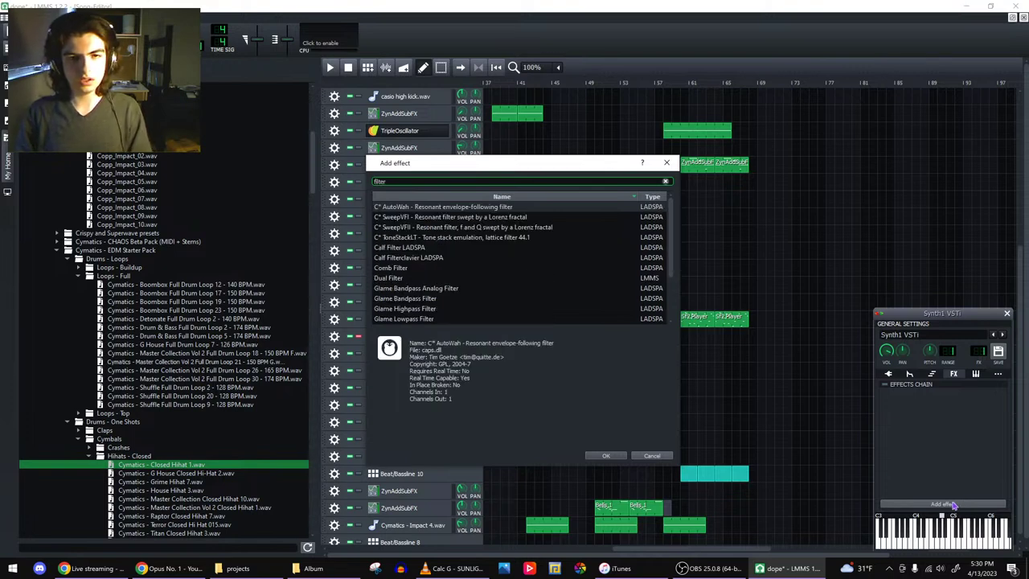
pyautogui.click(605, 455)
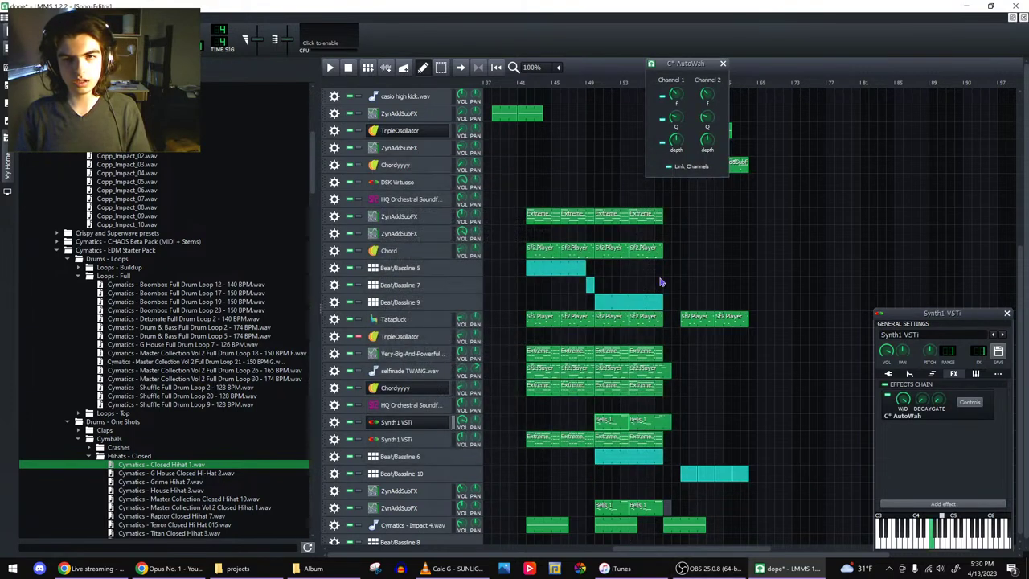
# - Adjust the f, depth and Q controls of C* AutoWah and move its window clear of the clips
pyautogui.moveTo(676, 96); pyautogui.dragTo(685, 6)
pyautogui.moveTo(678, 142); pyautogui.dragTo(673, 222)
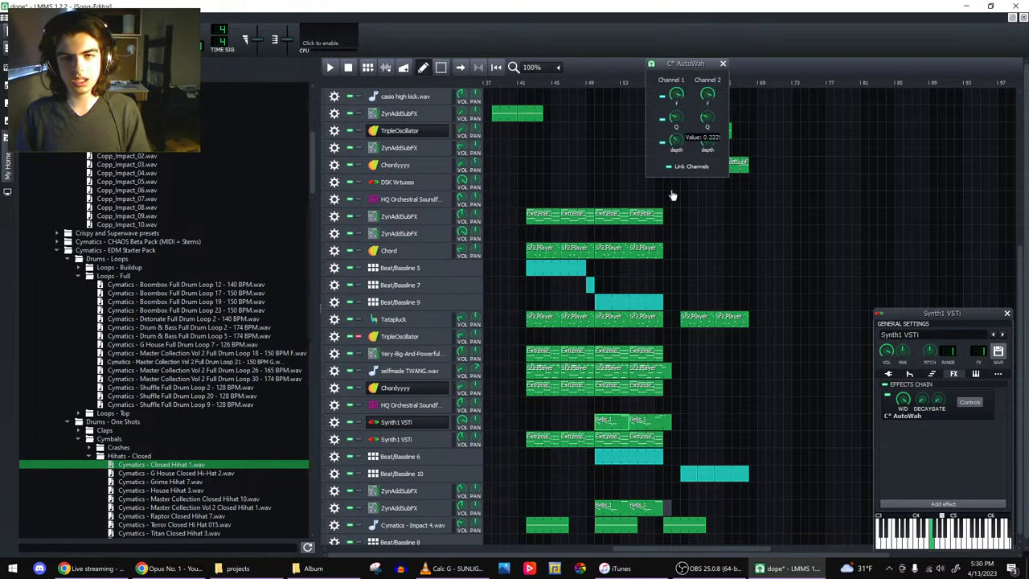
pyautogui.moveTo(676, 116); pyautogui.dragTo(663, 161)
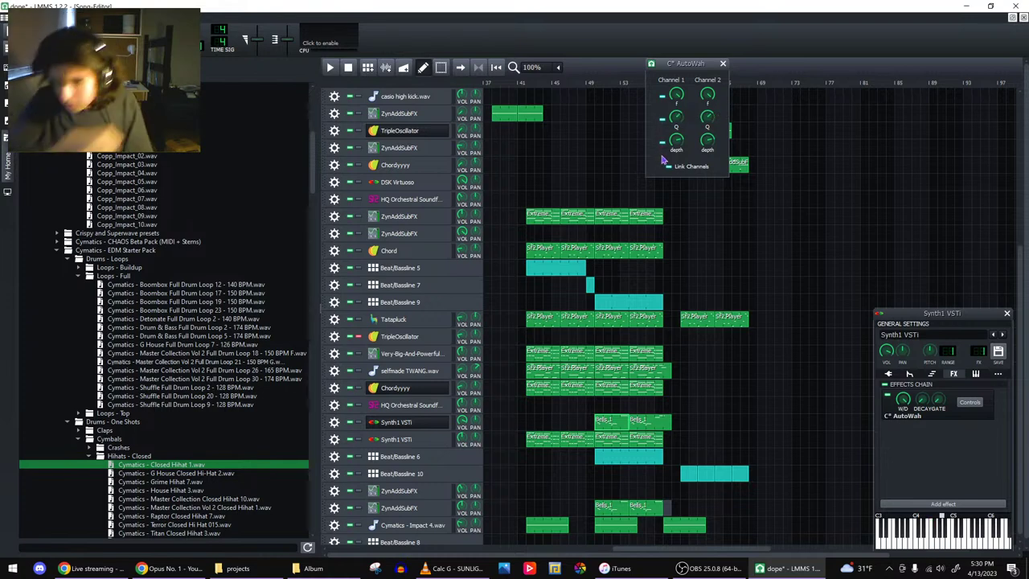
pyautogui.moveTo(680, 66); pyautogui.dragTo(774, 153)
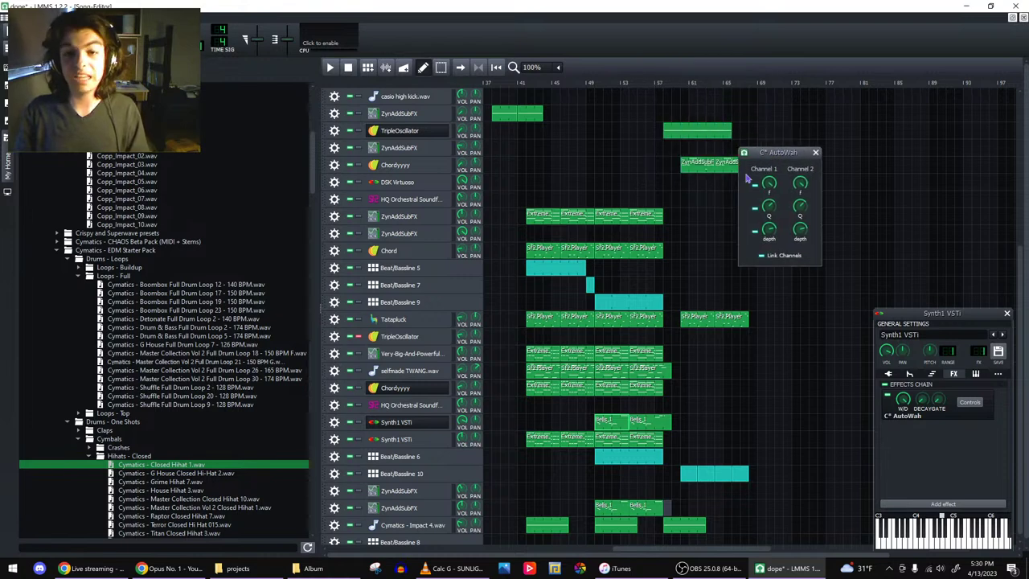
# - Place the empty automation clip at bar 50 on the automation track and extend it to bar 57
pyautogui.scroll(5, 668, 202)
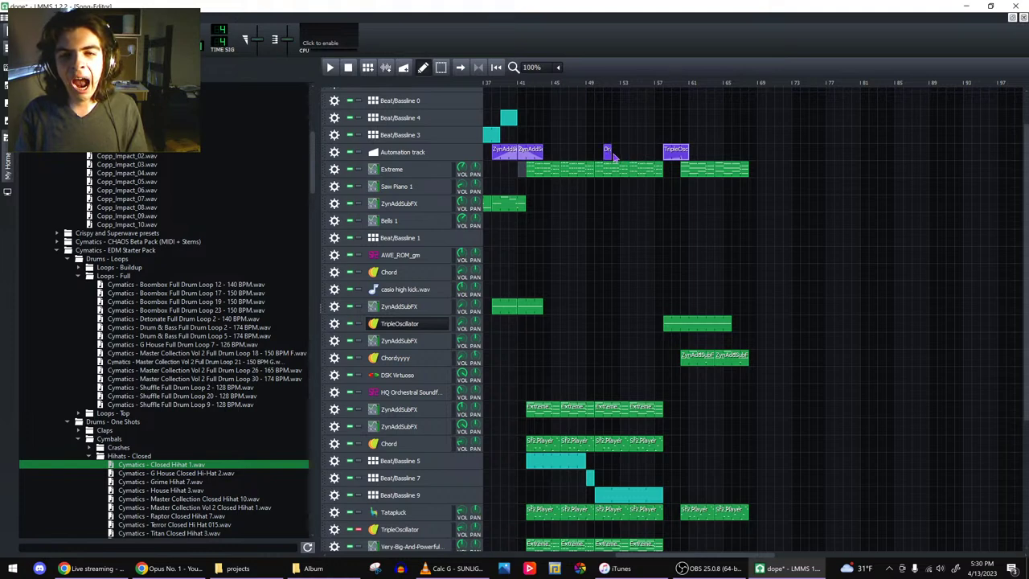
pyautogui.click(607, 152)
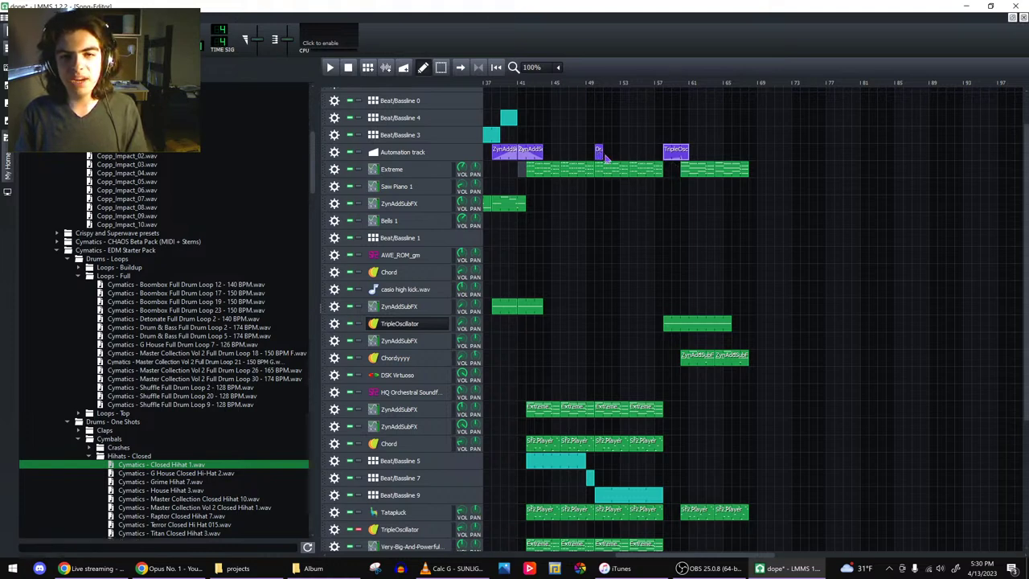
pyautogui.moveTo(604, 152); pyautogui.dragTo(656, 158)
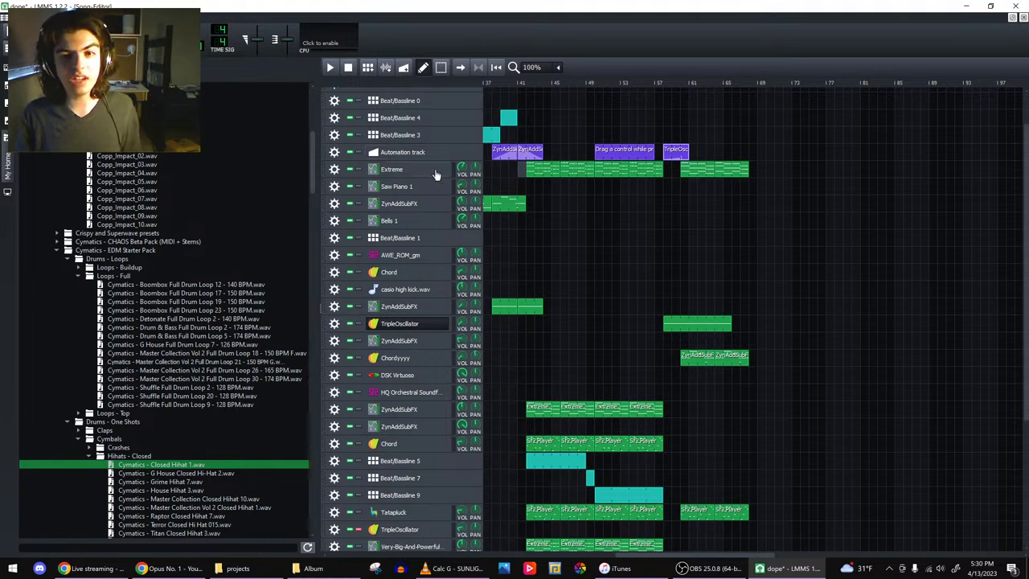
# - Reopen the C* AutoWah controls from the Synth1 VSTi effects chain and link Q to the automation clip at bar 50
pyautogui.scroll(-4, 546, 306)
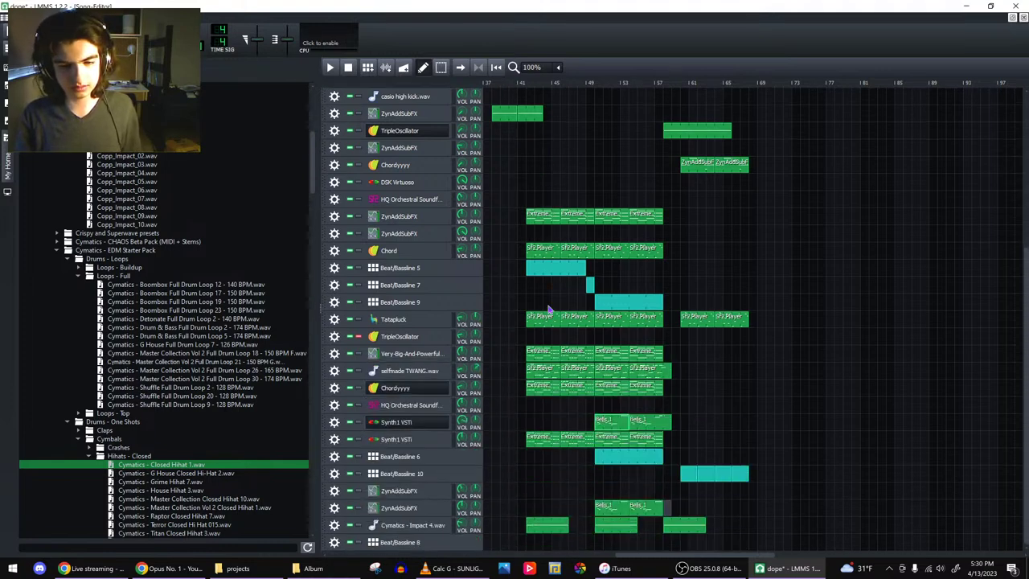
pyautogui.scroll(3, 501, 398)
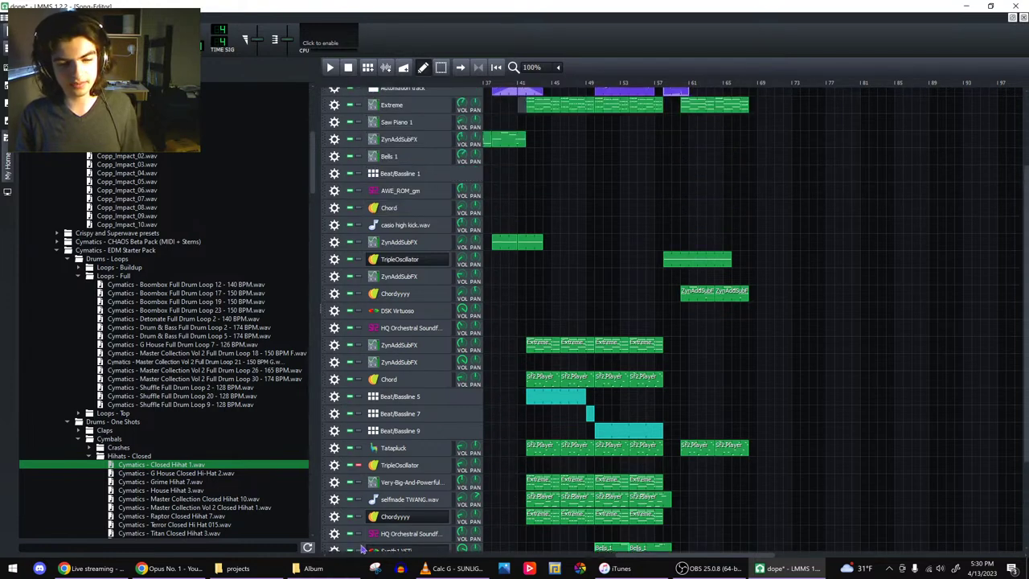
pyautogui.click(337, 553)
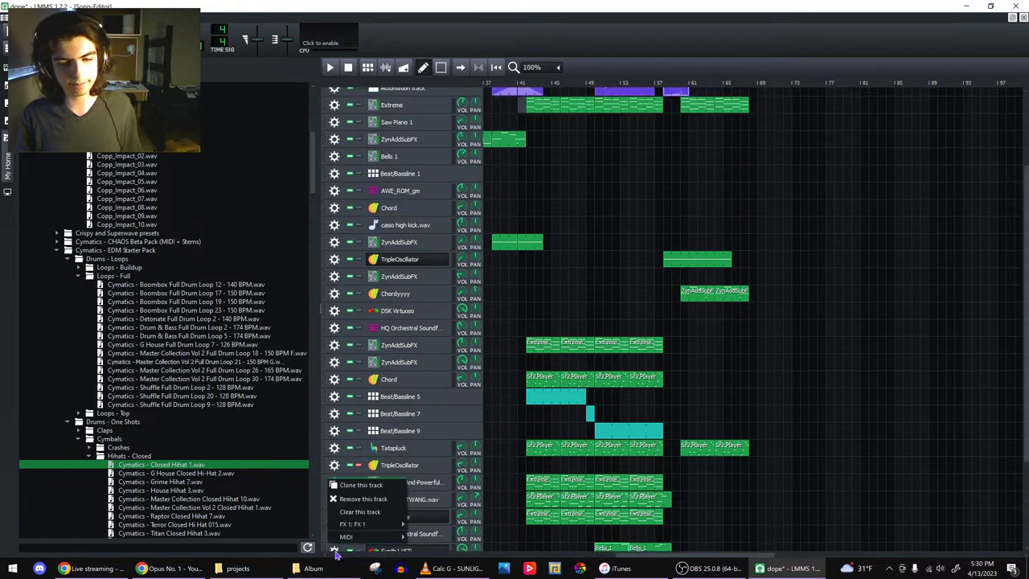
pyautogui.moveTo(356, 539)
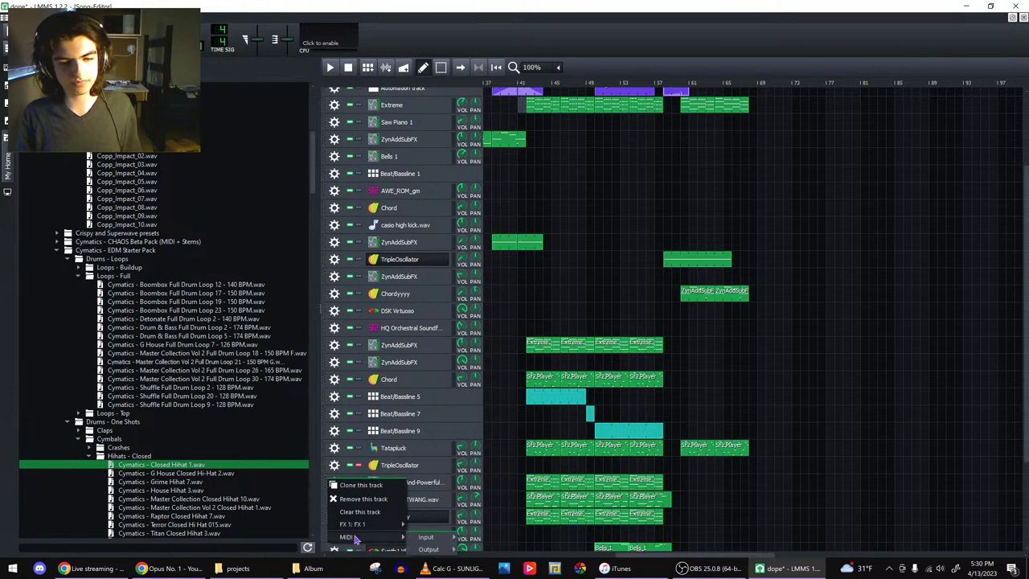
pyautogui.click(608, 552)
pyautogui.click(408, 550)
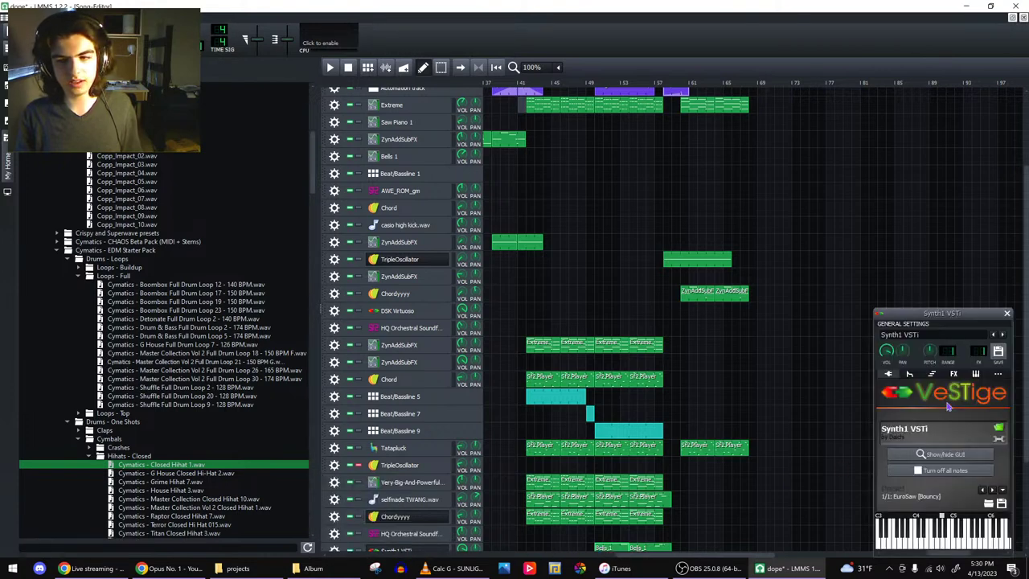
pyautogui.click(953, 374)
pyautogui.click(963, 404)
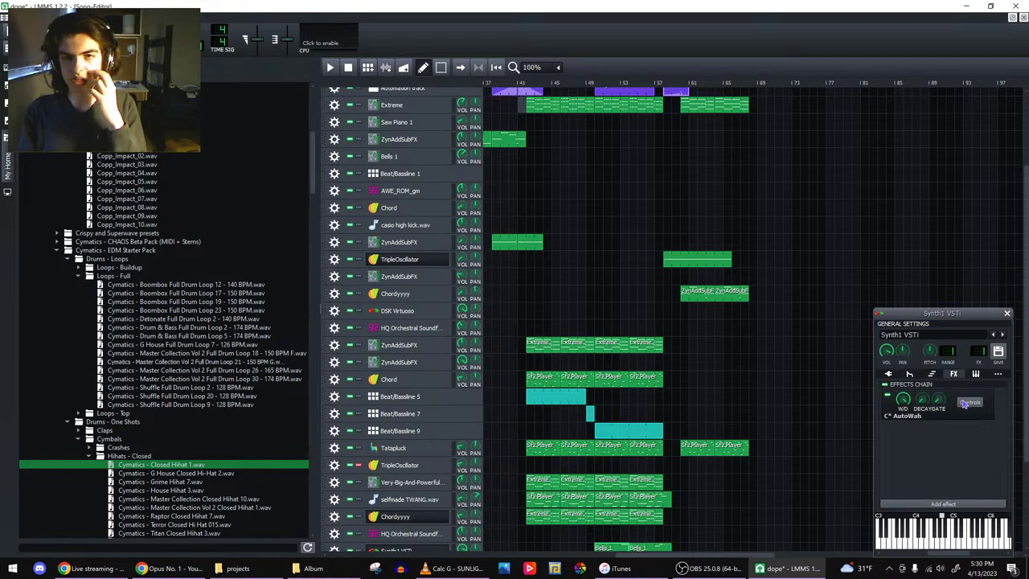
pyautogui.click(964, 404)
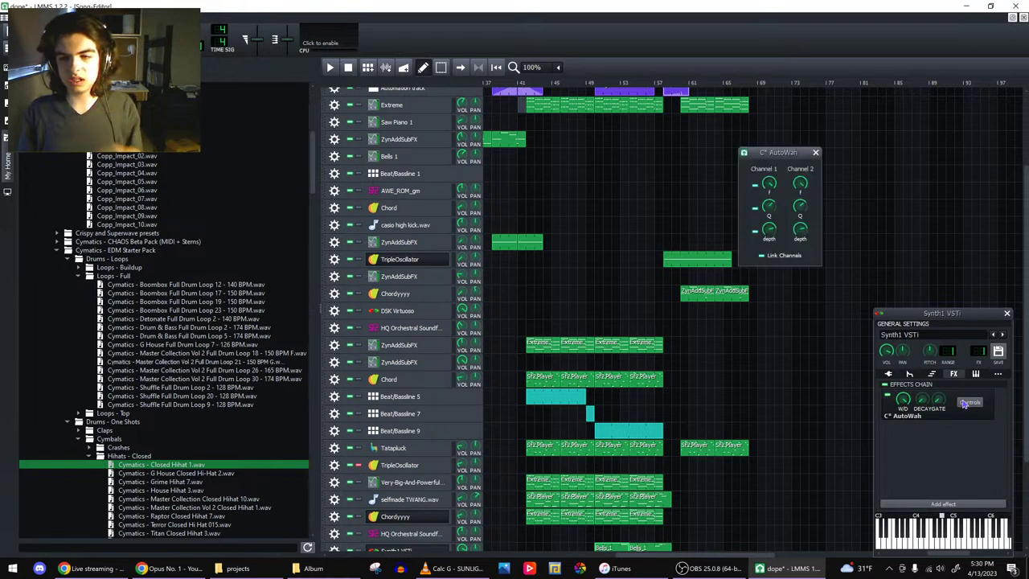
pyautogui.click(639, 94)
# - Inspect the AutoWah Q clip in the Automation Editor and close the editor
pyautogui.scroll(3, 611, 150)
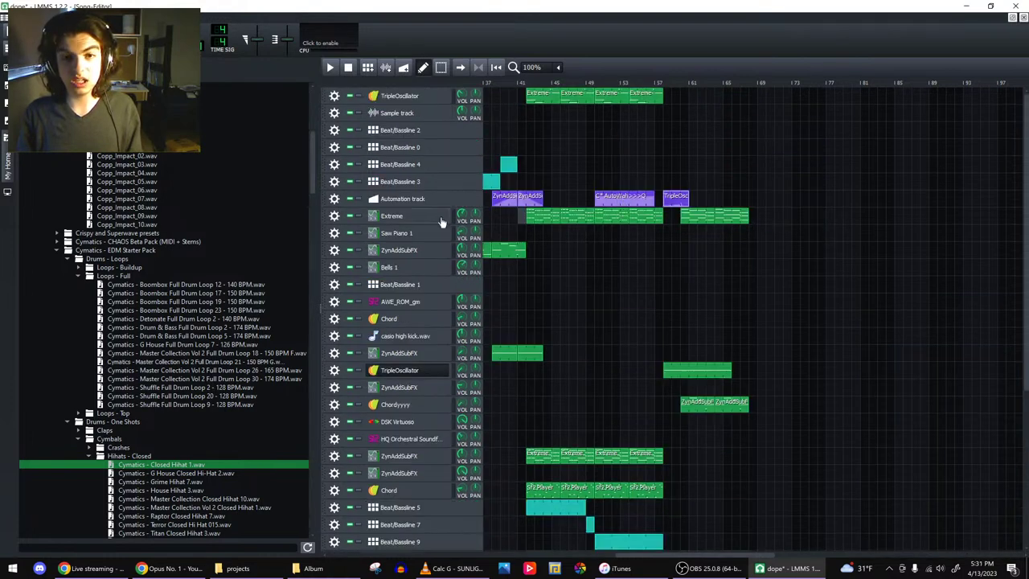
pyautogui.doubleClick(627, 201)
pyautogui.click(563, 165)
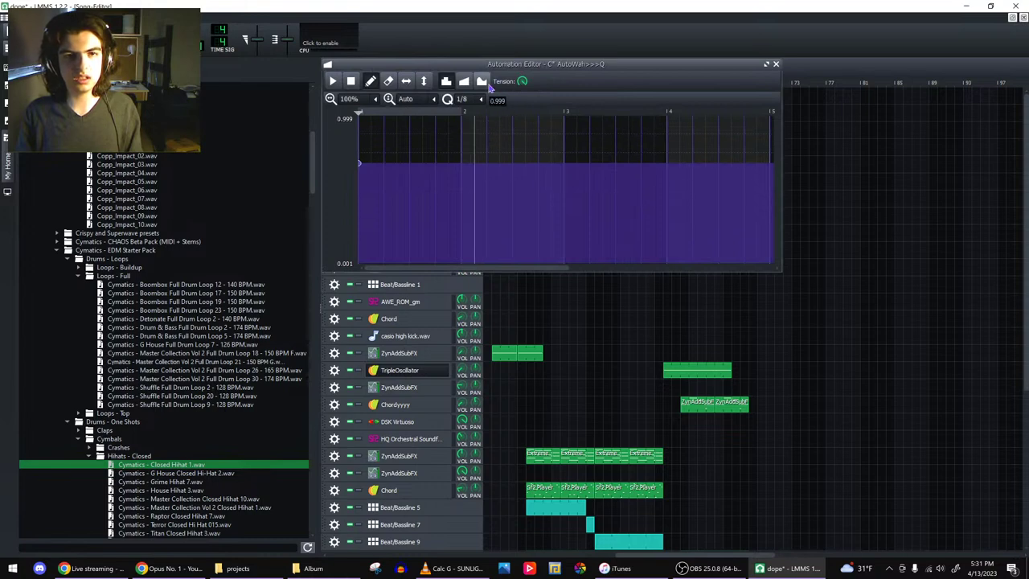
pyautogui.click(775, 64)
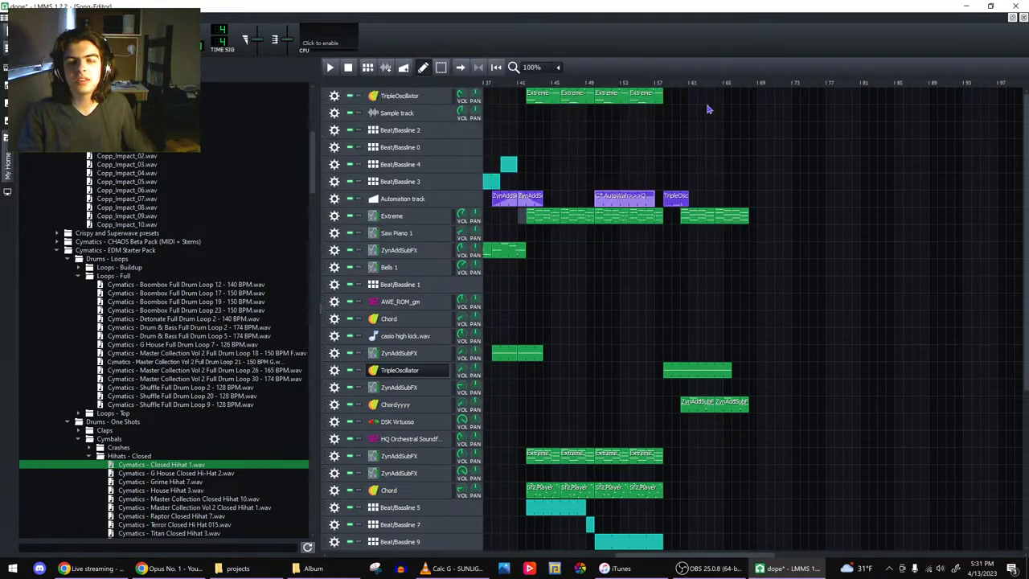
# - Turn on recording for all clips of the automation track and check the AutoWah Q clip in the Automation Editor
pyautogui.click(339, 201)
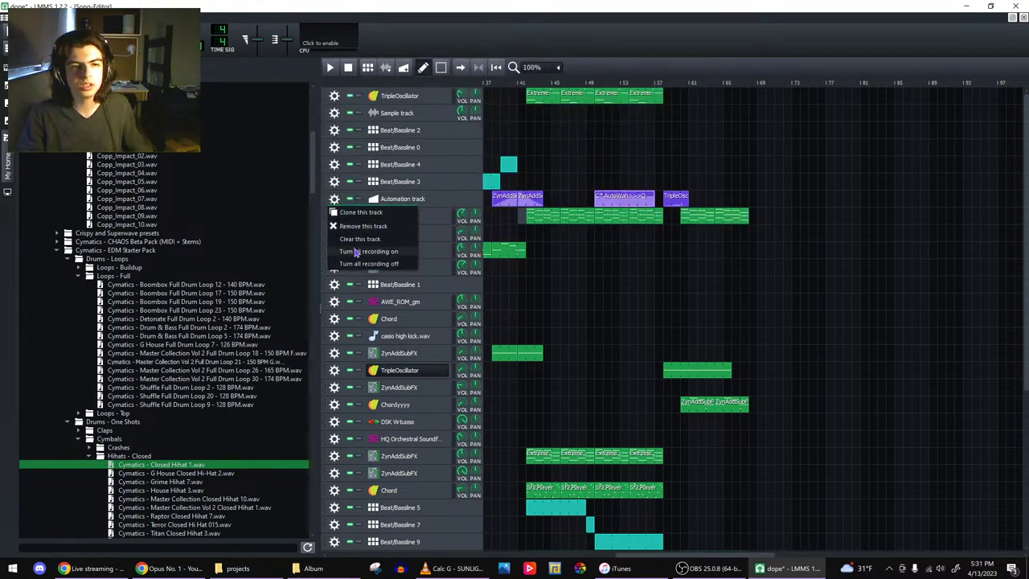
pyautogui.click(358, 251)
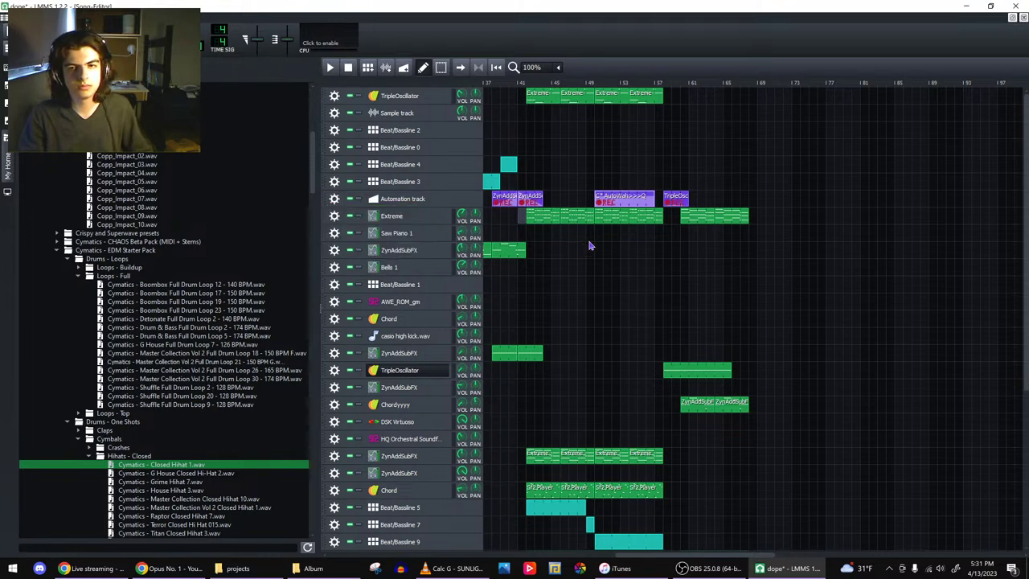
pyautogui.doubleClick(633, 207)
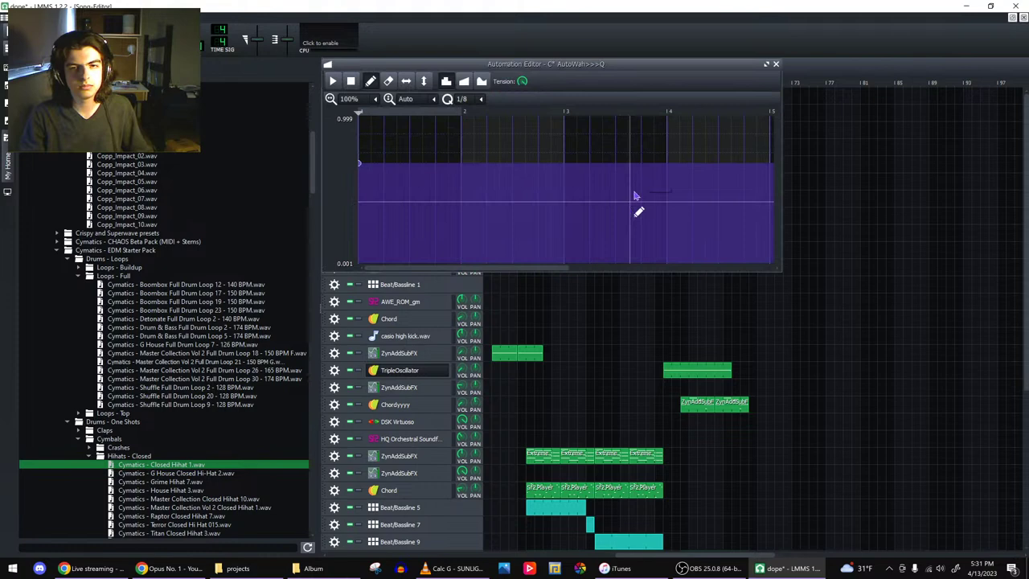
pyautogui.click(776, 65)
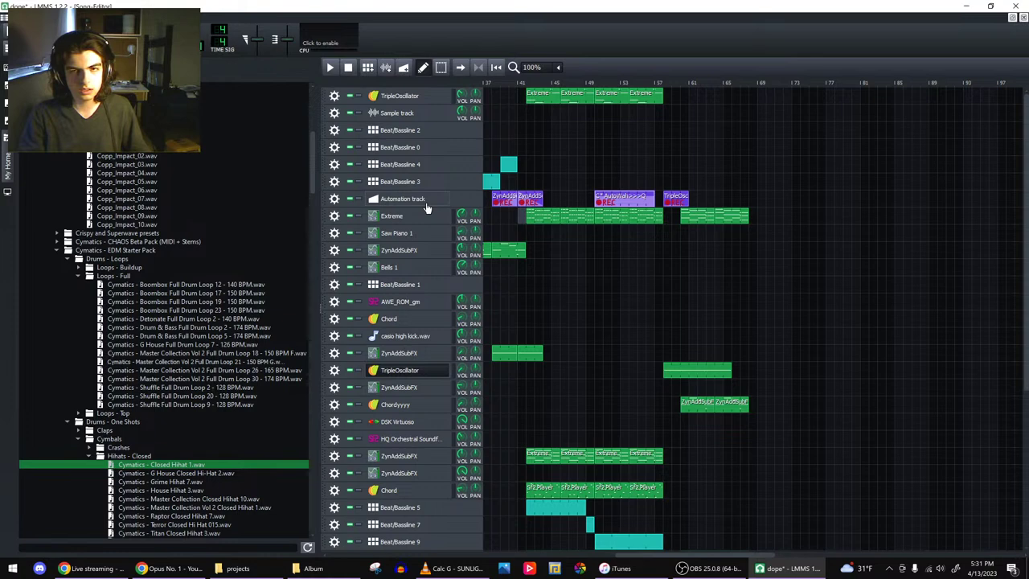
# - Clone the automation track, then delete the copy's AutoWah clip and the original's TripleOscillator and ZynAddSubFX clips from bar 38 on
pyautogui.click(335, 198)
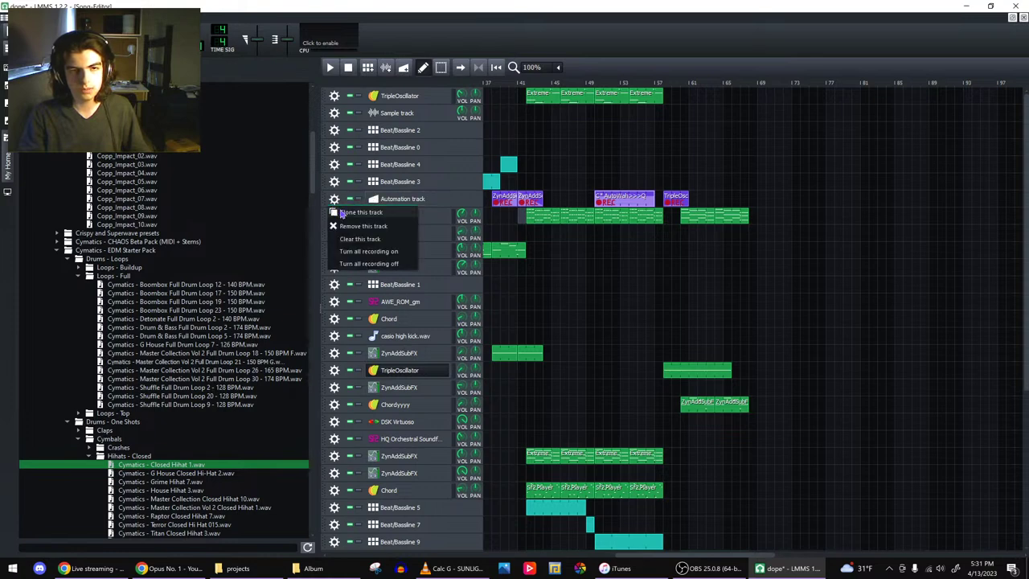
pyautogui.click(361, 210)
pyautogui.middleClick(675, 199)
pyautogui.middleClick(635, 215)
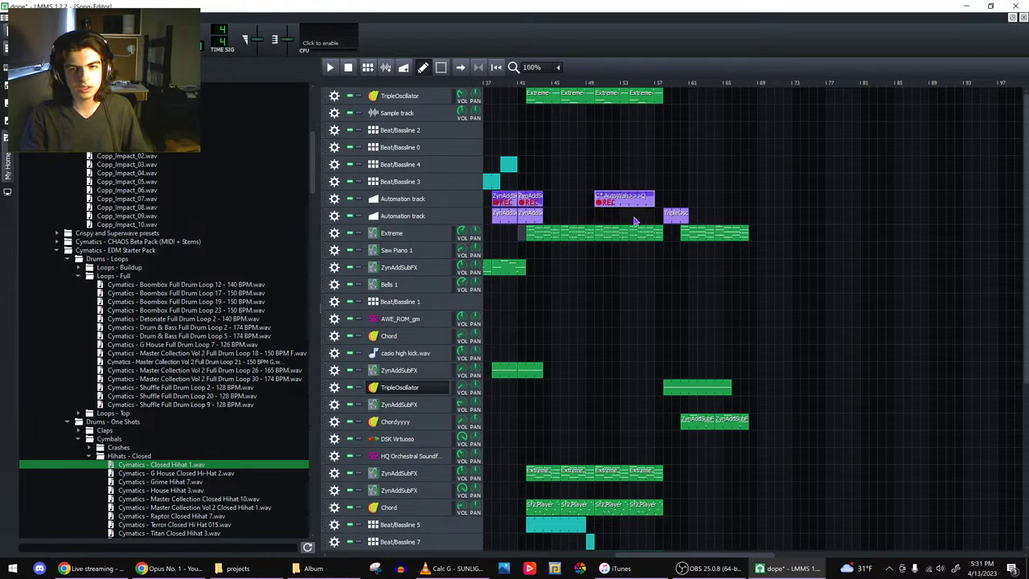
pyautogui.middleClick(534, 201)
pyautogui.middleClick(506, 199)
# - Delete the cloned ZynAddSubFX clips at bars 23 and 26 from the lower automation track and set the playhead to bar 50
pyautogui.moveTo(653, 556); pyautogui.dragTo(474, 553)
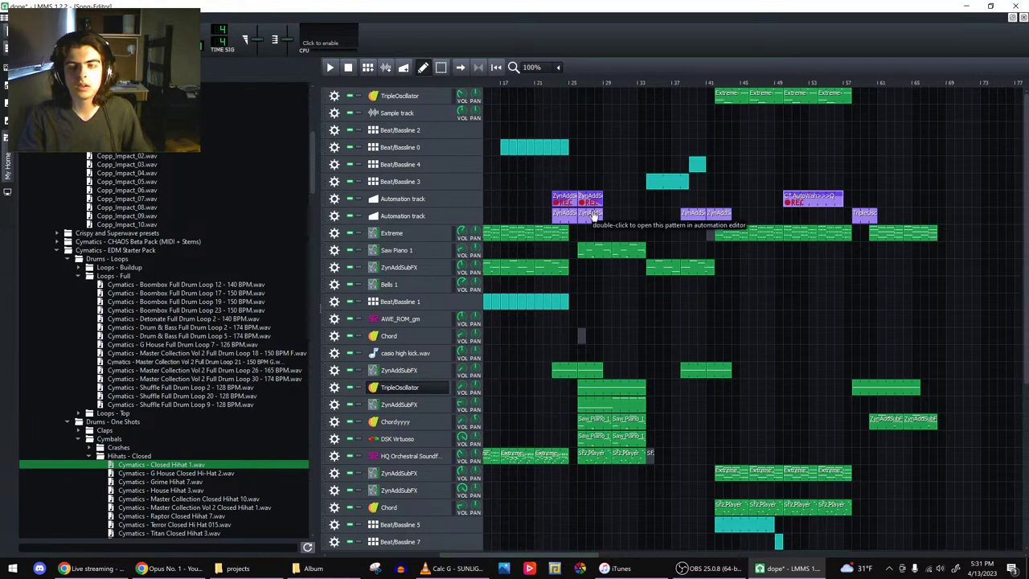
pyautogui.middleClick(592, 216)
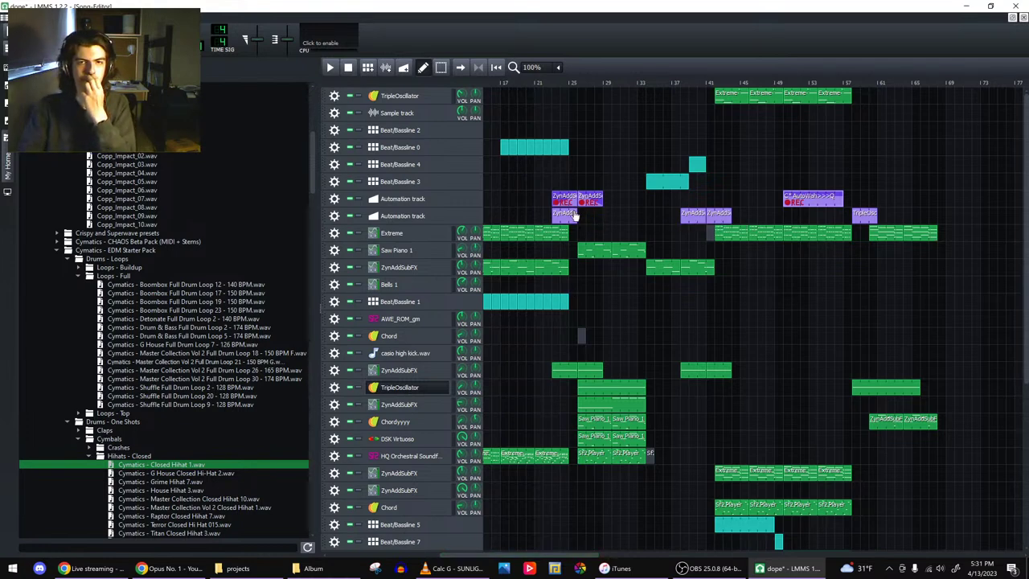
pyautogui.middleClick(569, 214)
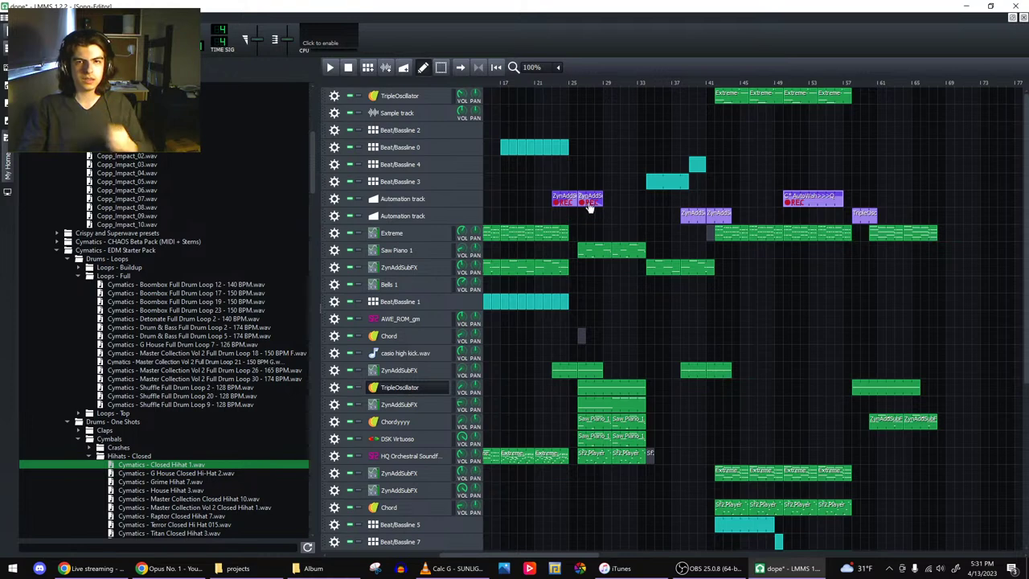
pyautogui.click(781, 84)
# - Copy the ZynAddSubFX automation clips at bars 23 and 26 to the lower automation track and delete the originals
pyautogui.rightClick(586, 196)
pyautogui.click(581, 215)
pyautogui.rightClick(583, 217)
pyautogui.click(586, 263)
pyautogui.rightClick(567, 198)
pyautogui.click(585, 247)
pyautogui.rightClick(555, 218)
pyautogui.click(574, 280)
pyautogui.middleClick(586, 204)
pyautogui.middleClick(567, 204)
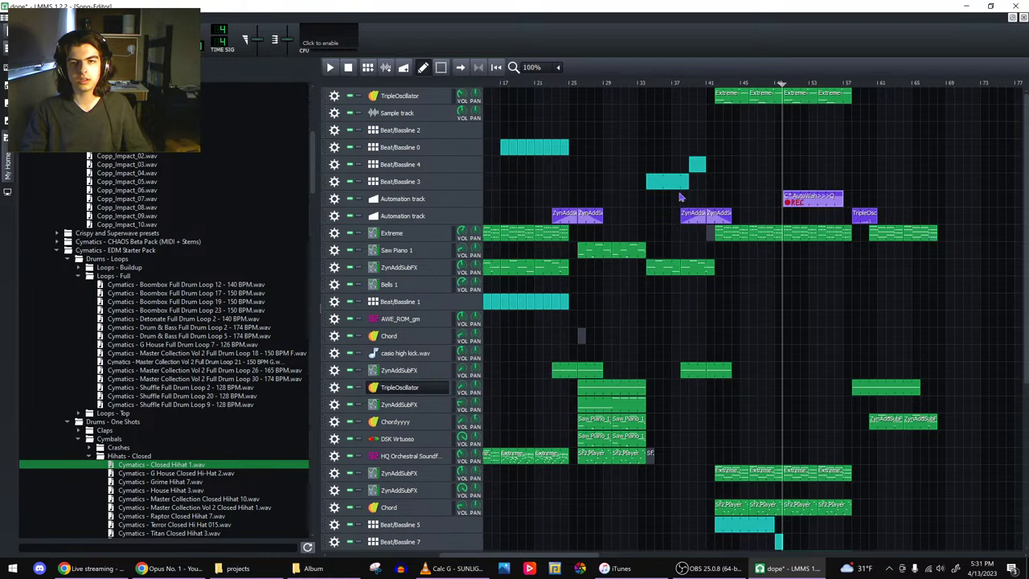
# - Check the AutoWah clip's recording options, switch to Chrome and search the web for LMMS automation track recording
pyautogui.rightClick(800, 203)
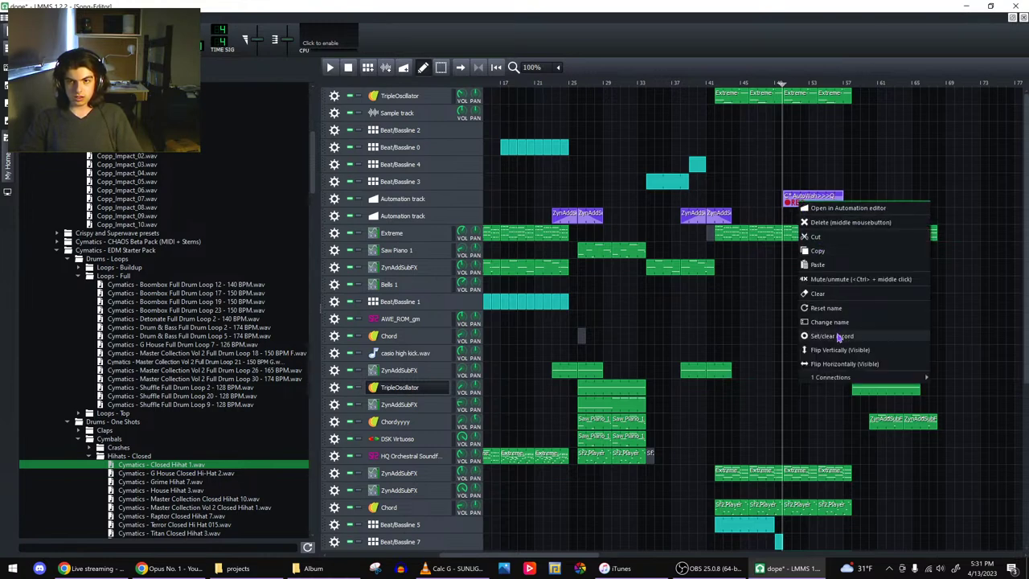
pyautogui.click(334, 199)
pyautogui.click(169, 568)
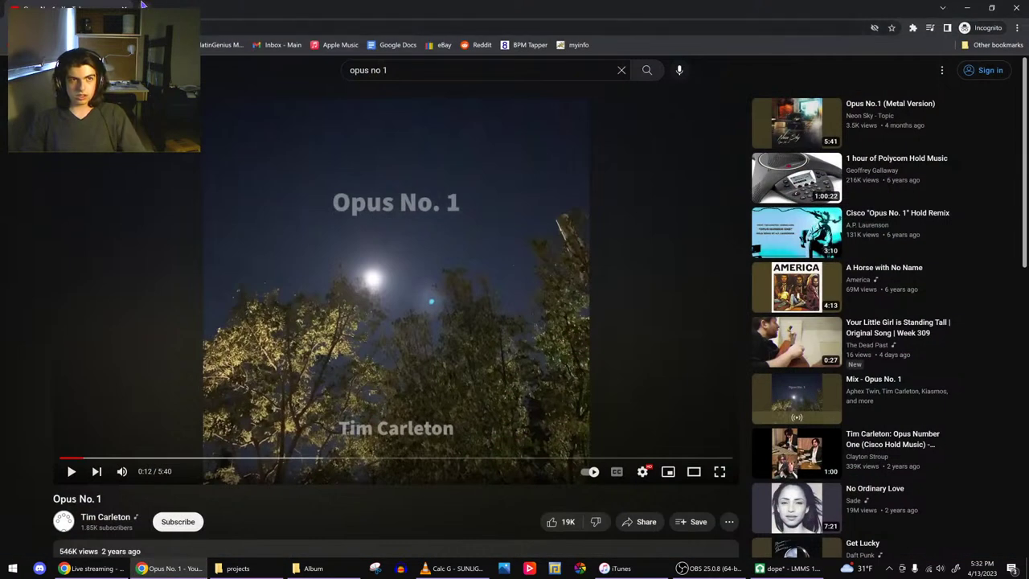
pyautogui.click(141, 6)
pyautogui.hotkey('ctrl', 'v')
pyautogui.press('Return')
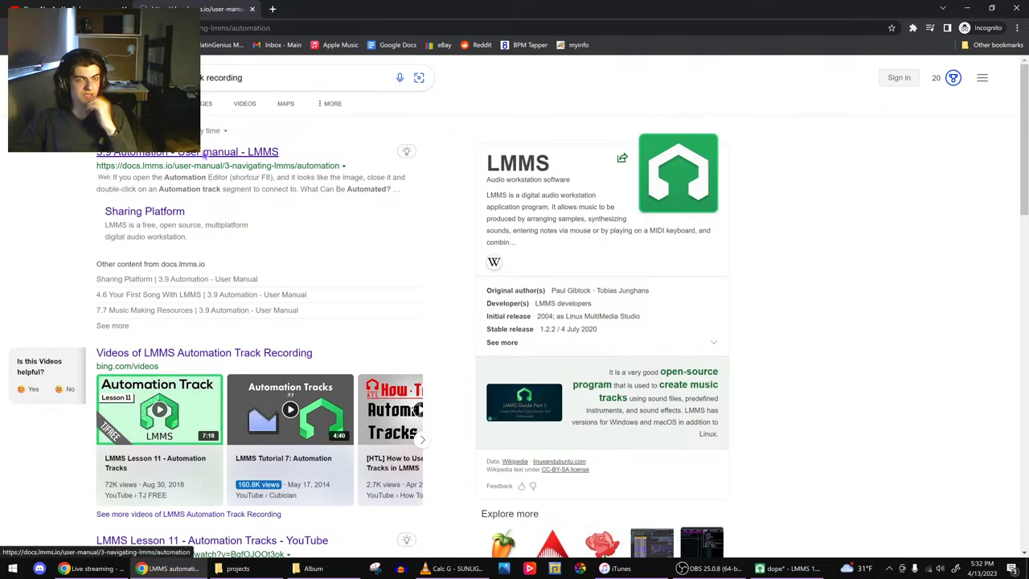
# - Open the LMMS user manual's 3.9 Automation page and read through it for information on automation recording
pyautogui.click(205, 154)
pyautogui.scroll(-3, 394, 312)
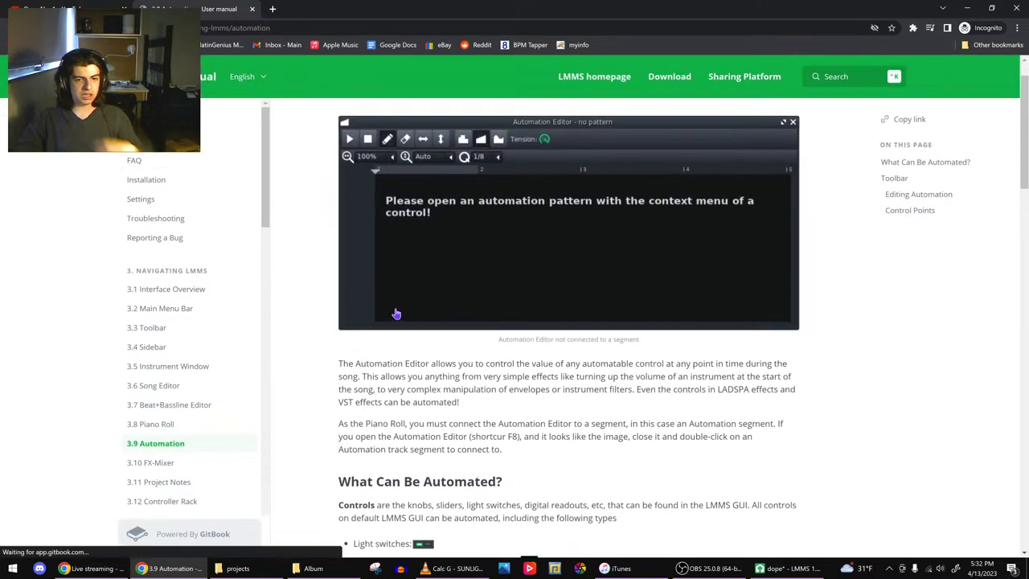
pyautogui.scroll(-2, 395, 312)
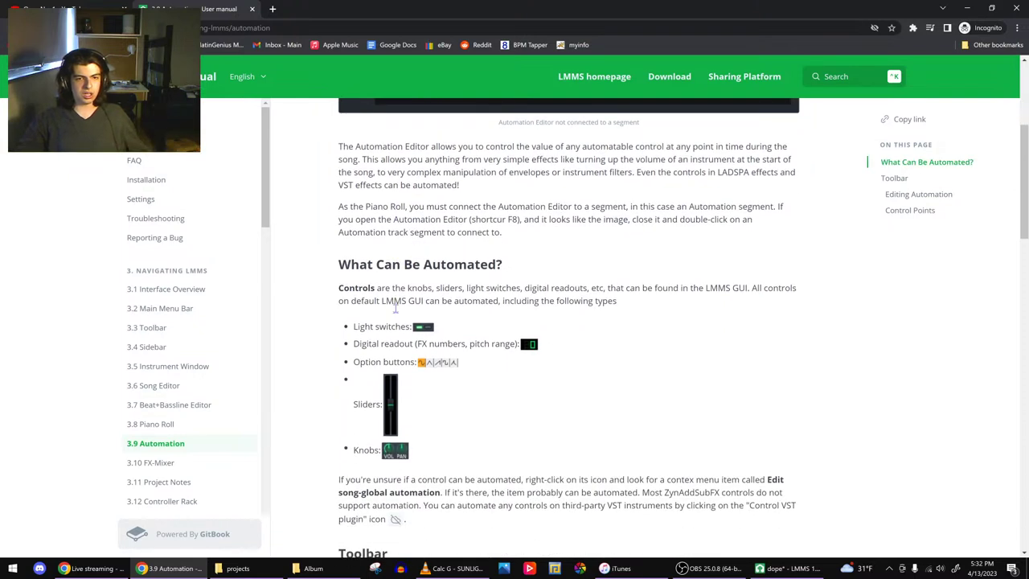
pyautogui.scroll(-1, 394, 310)
pyautogui.scroll(-3, 395, 310)
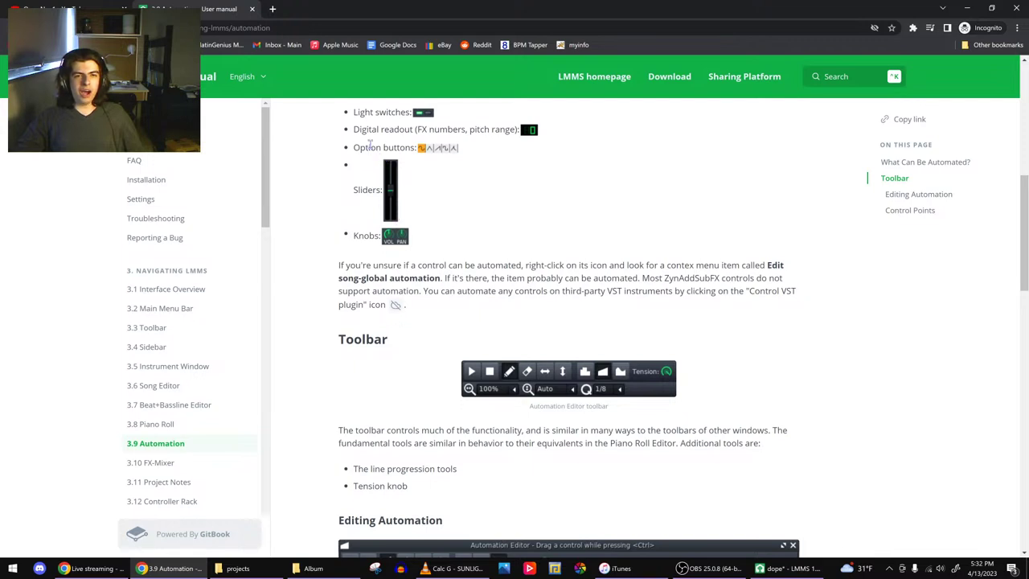
pyautogui.moveTo(368, 143); pyautogui.dragTo(458, 148)
pyautogui.click(470, 271)
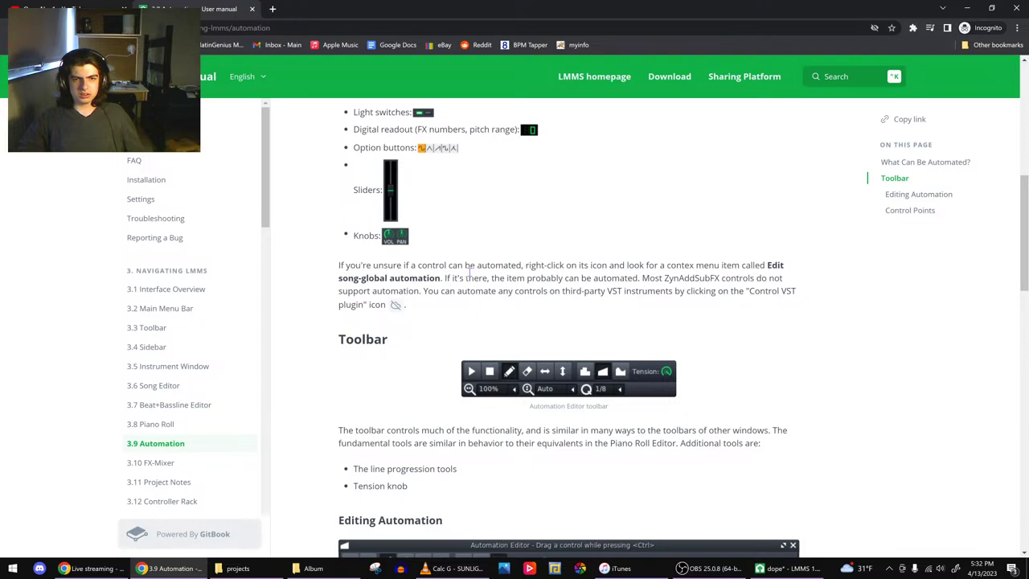
pyautogui.scroll(-6, 470, 273)
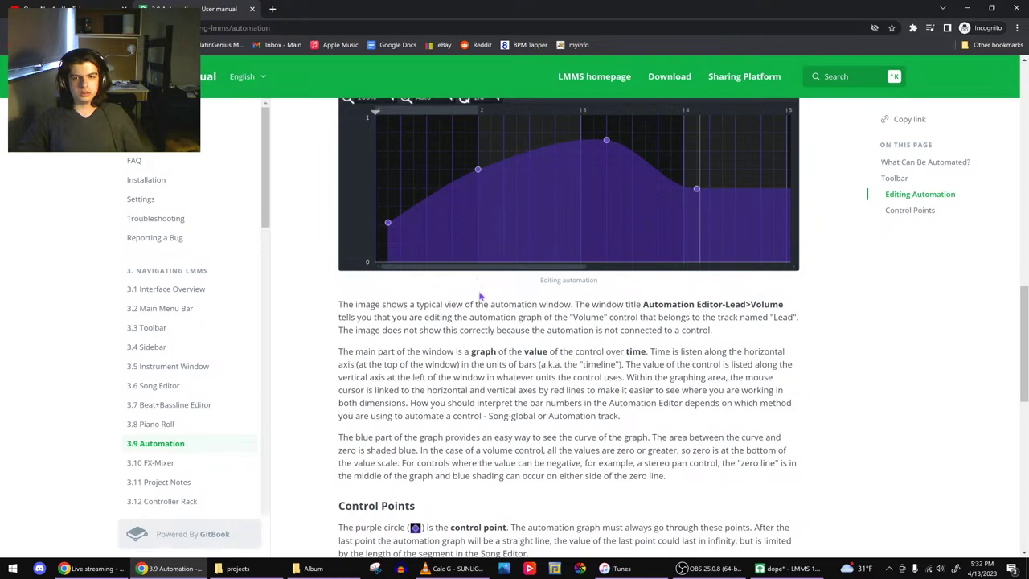
pyautogui.scroll(-1, 483, 302)
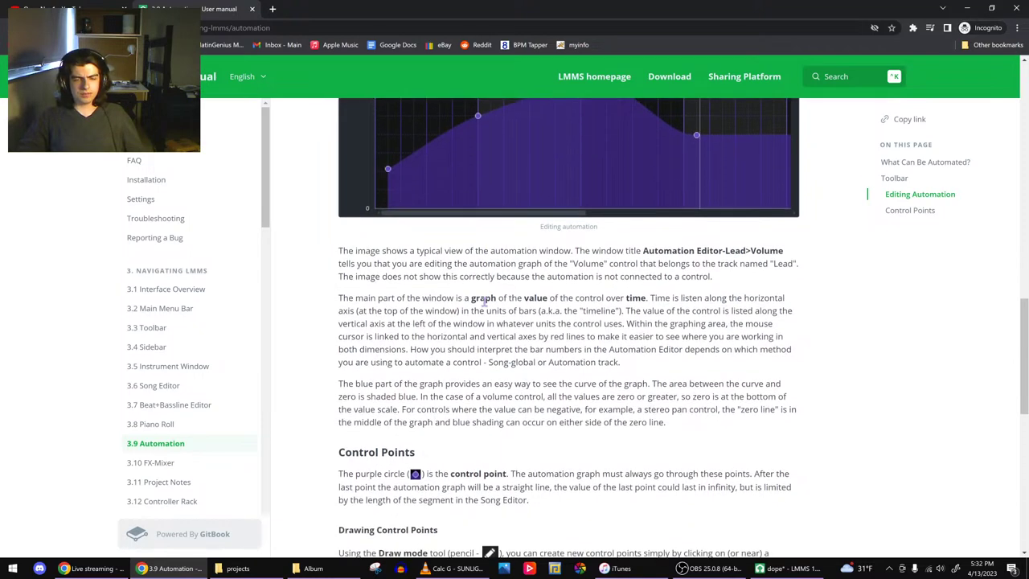
pyautogui.scroll(-5, 484, 303)
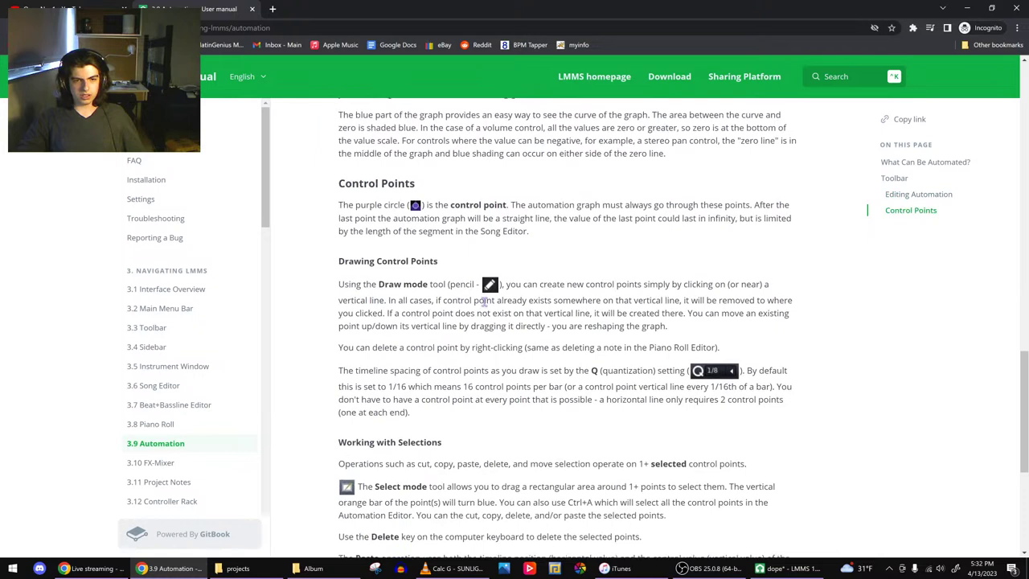
pyautogui.scroll(-1, 484, 303)
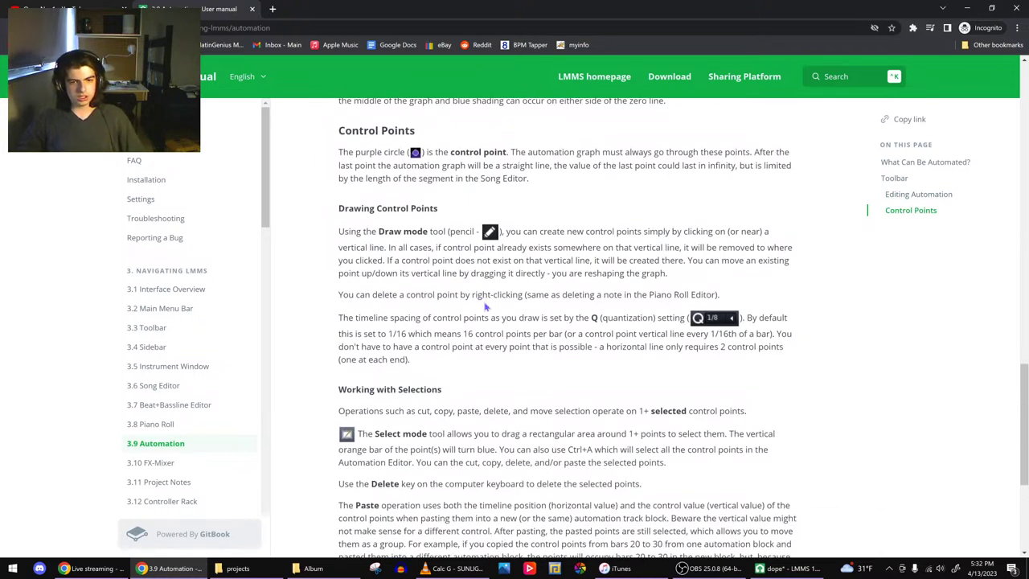
pyautogui.scroll(-4, 484, 307)
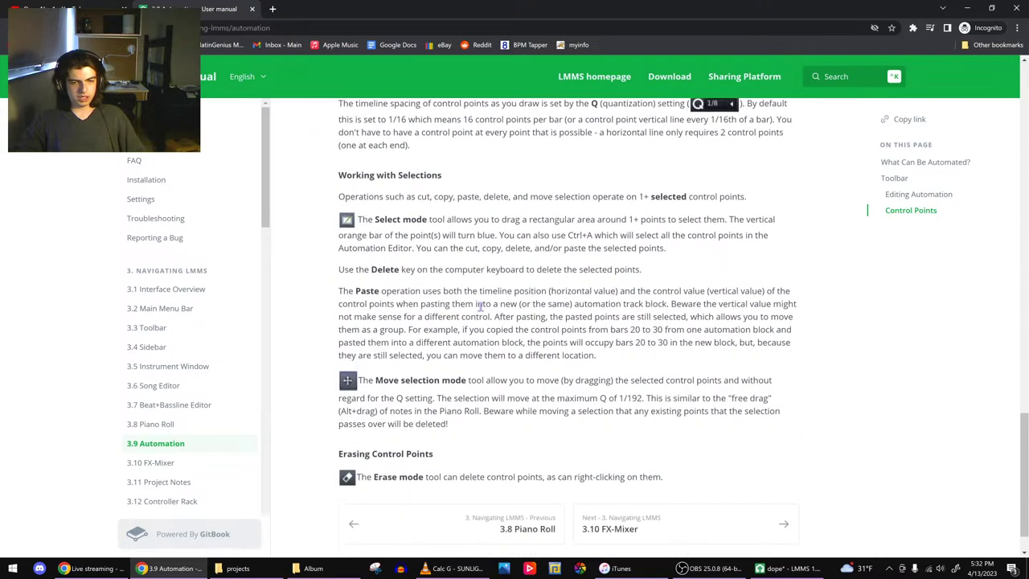
pyautogui.scroll(-1, 480, 307)
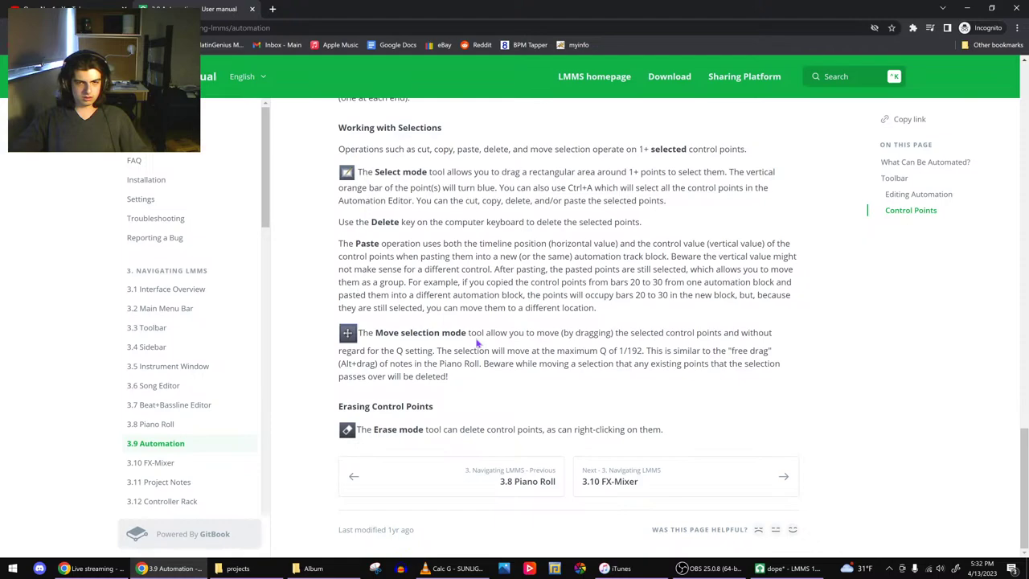
pyautogui.scroll(5, 477, 343)
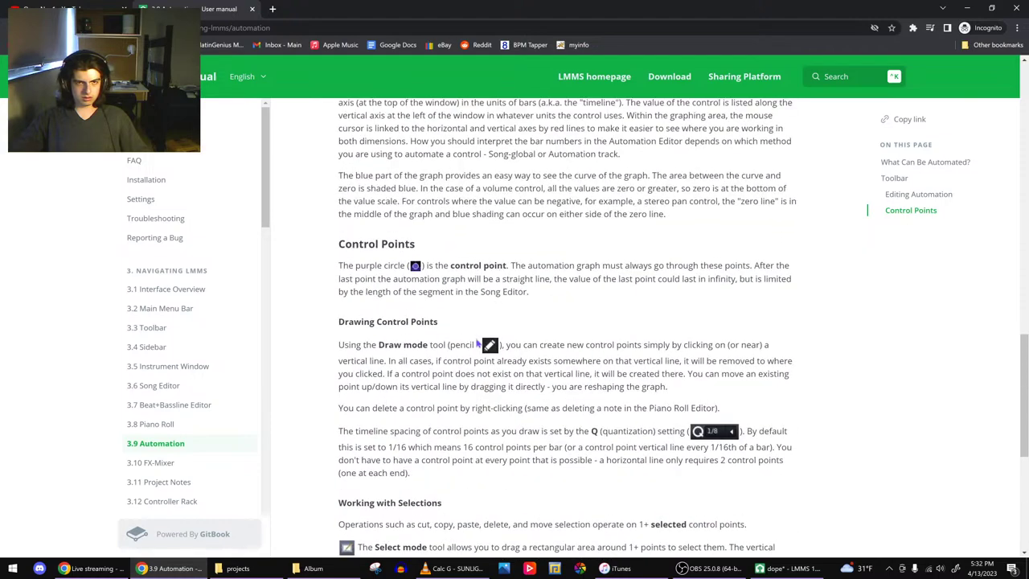
pyautogui.scroll(5, 477, 343)
# - Return to the search results and open the video "LMMS Tutorial 7: Automation"
pyautogui.click(6, 27)
pyautogui.scroll(-4, 90, 233)
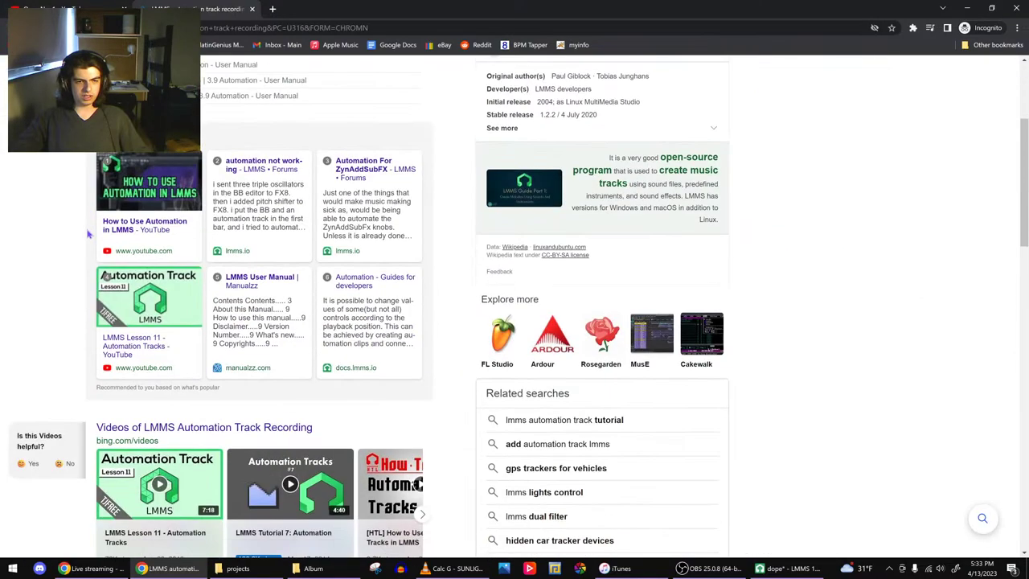
pyautogui.moveTo(288, 402)
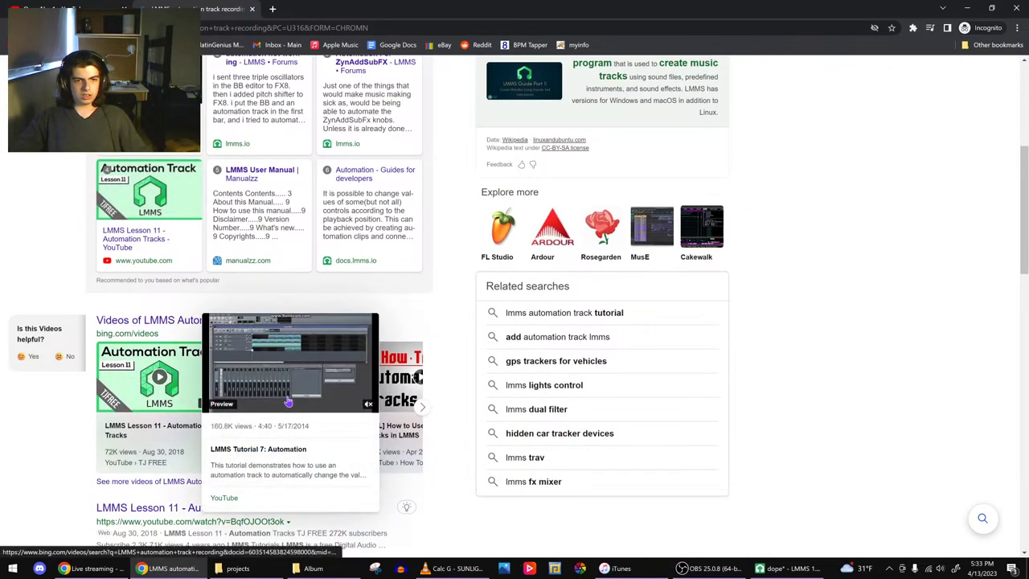
pyautogui.scroll(4, 471, 411)
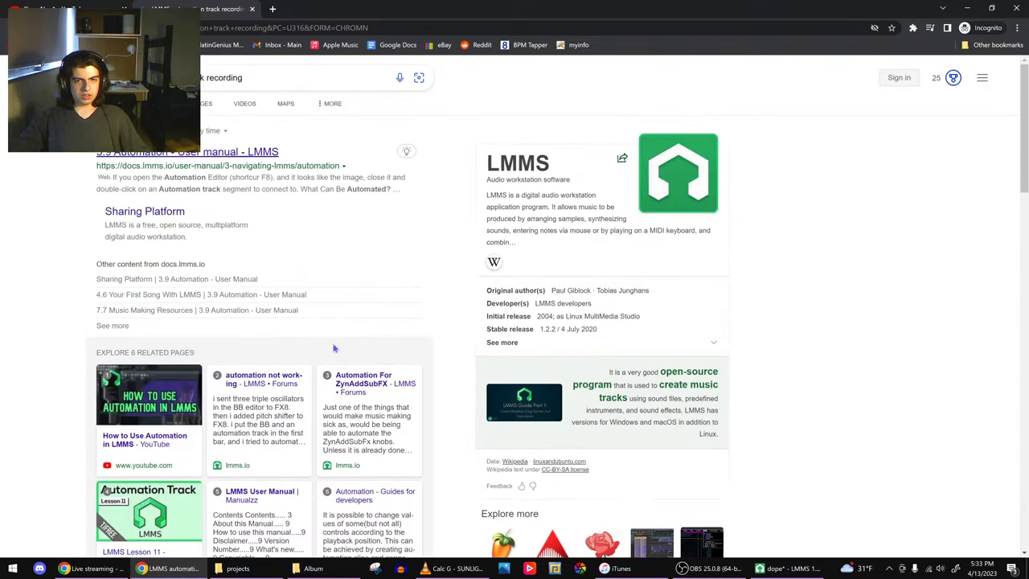
pyautogui.scroll(-3, 334, 347)
pyautogui.moveTo(281, 434)
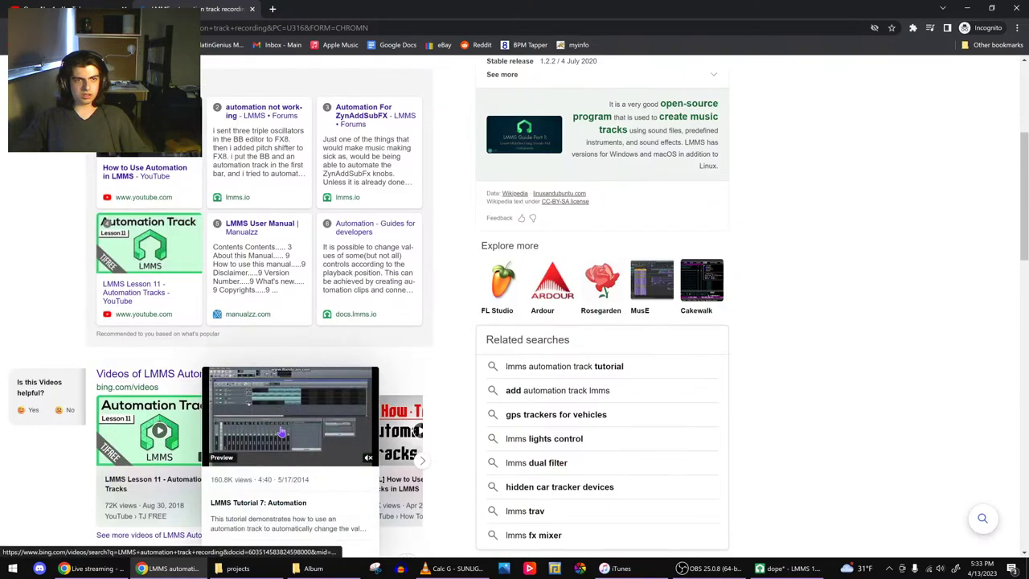
pyautogui.click(282, 434)
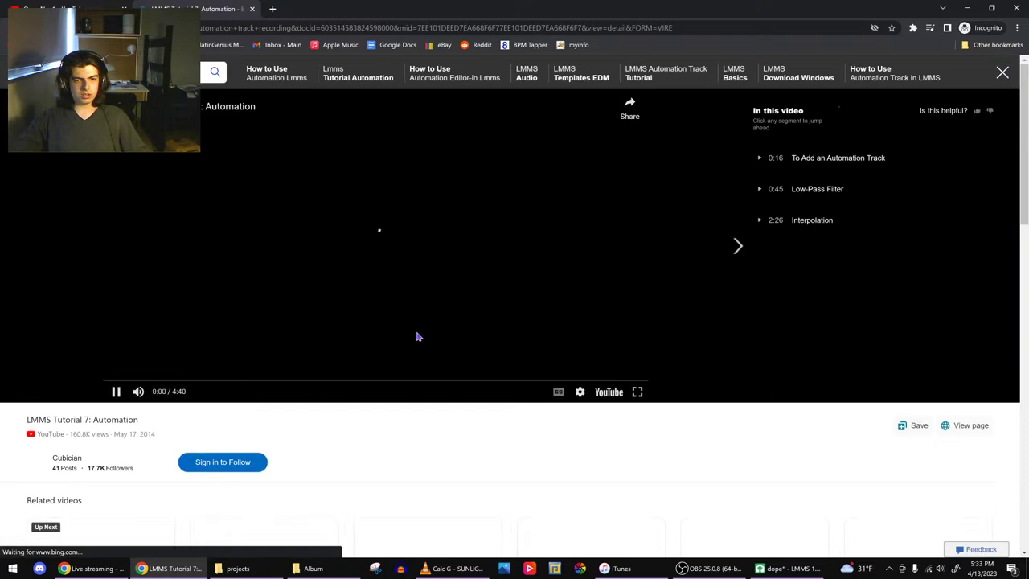
# - Skim through the automation tutorial video for a recording demonstration and go back to the search results
pyautogui.moveTo(143, 384); pyautogui.dragTo(207, 384)
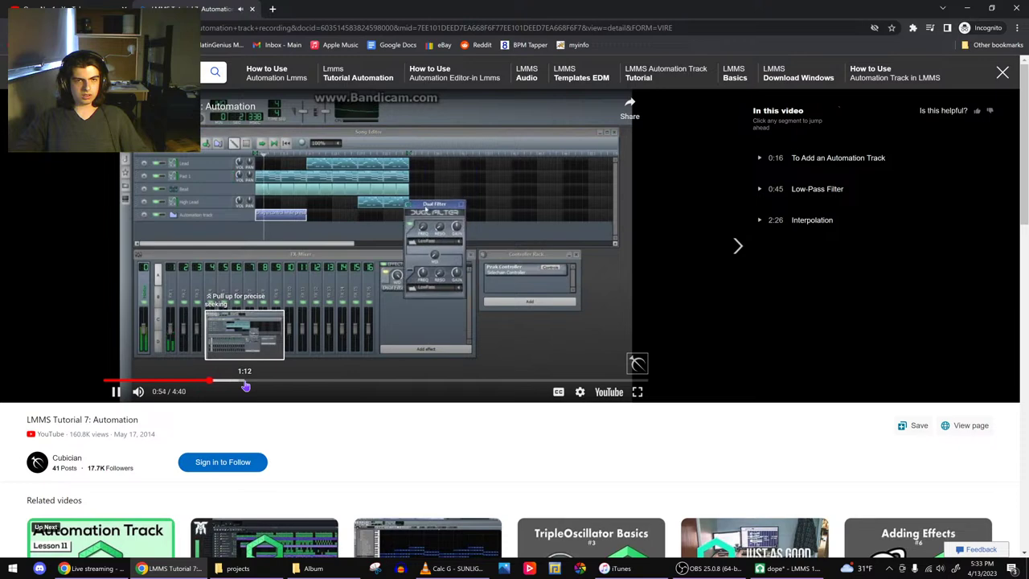
pyautogui.click(272, 385)
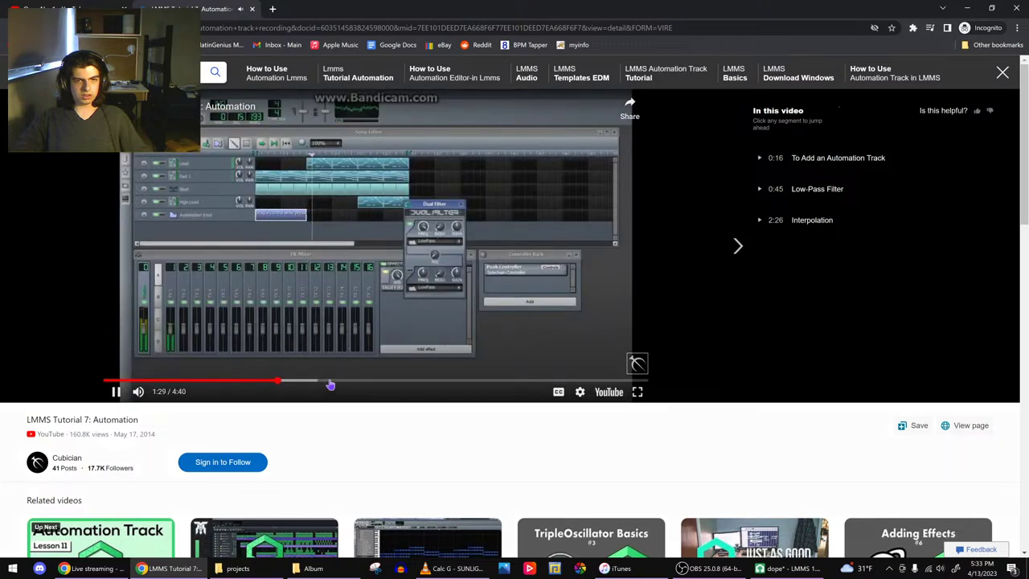
pyautogui.click(340, 326)
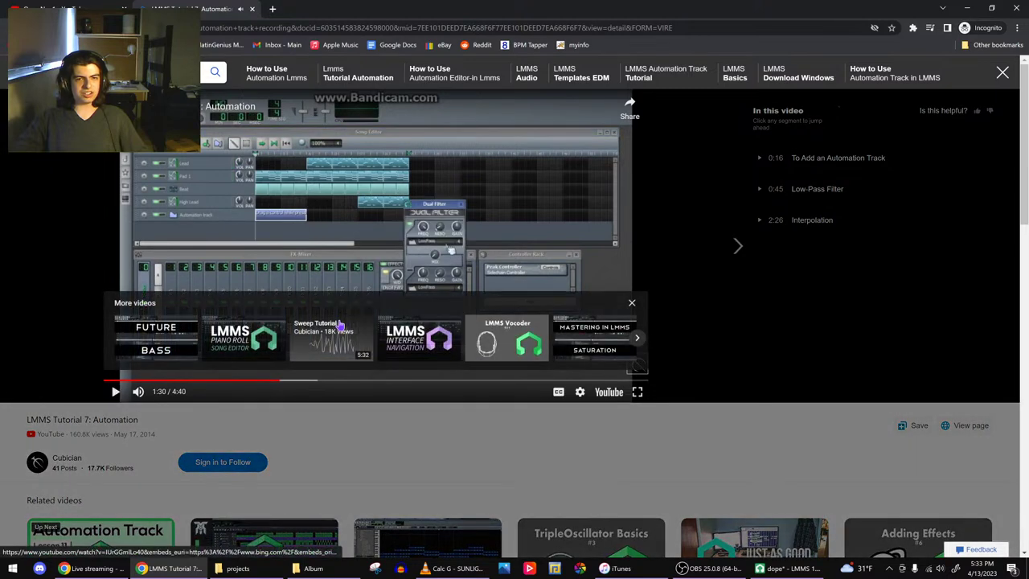
pyautogui.moveTo(277, 381); pyautogui.dragTo(448, 391)
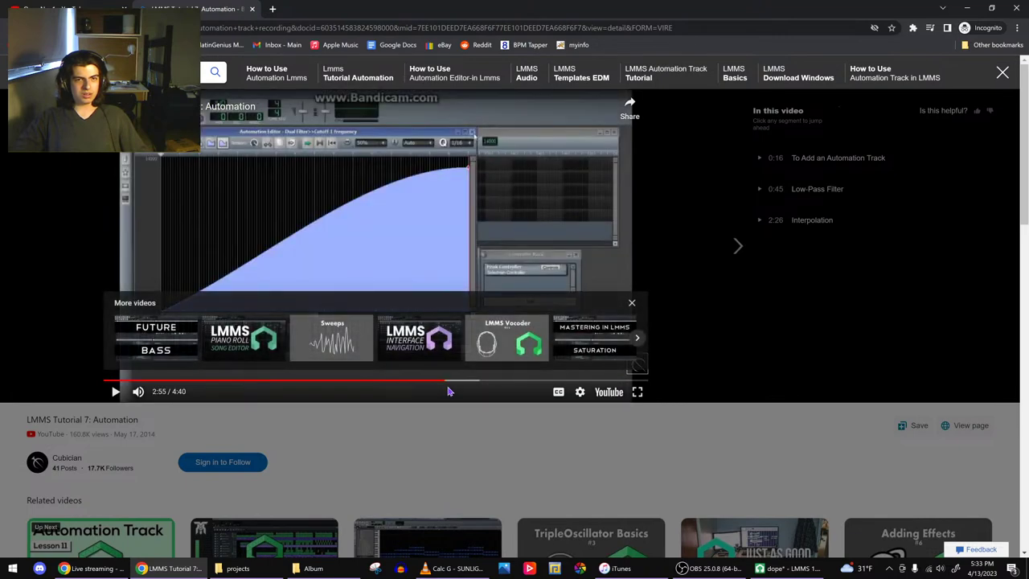
pyautogui.moveTo(461, 389); pyautogui.dragTo(616, 388)
pyautogui.press('Escape')
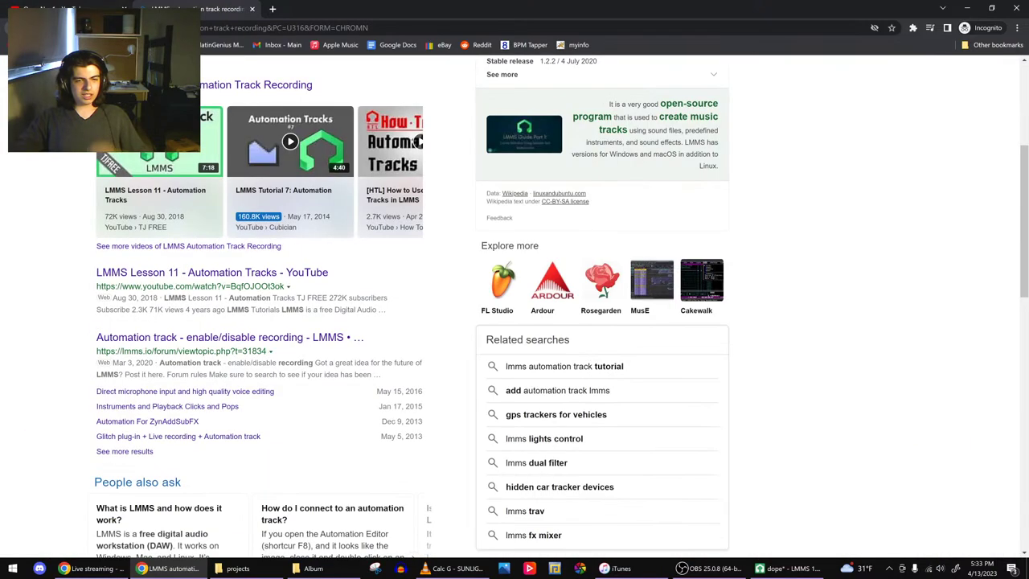
# - Open the GitHub issue about recording the pitch/mod wheel while playing the keyboard and read its comments on automation recording
pyautogui.scroll(-4, 42, 190)
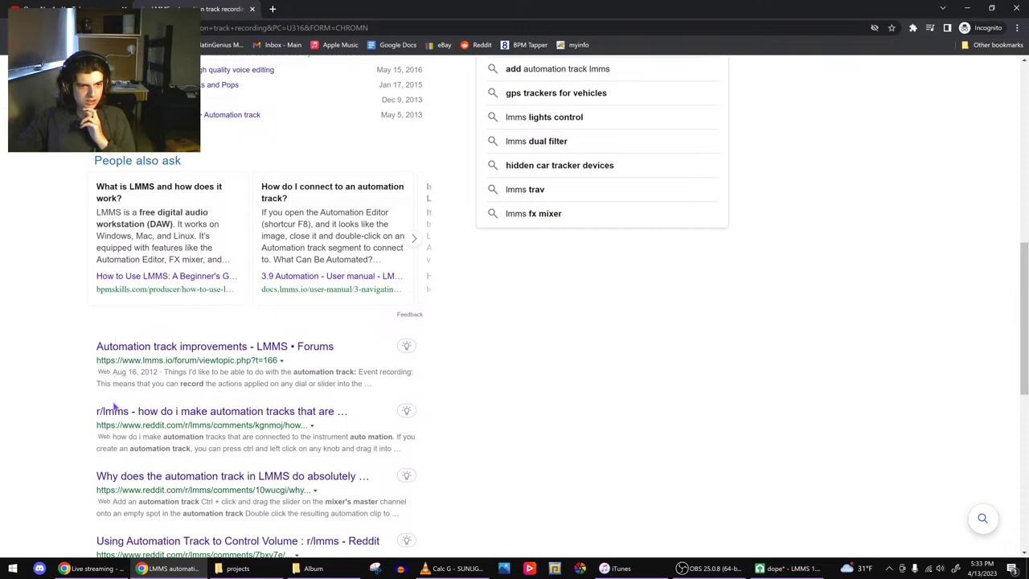
pyautogui.scroll(-3, 112, 410)
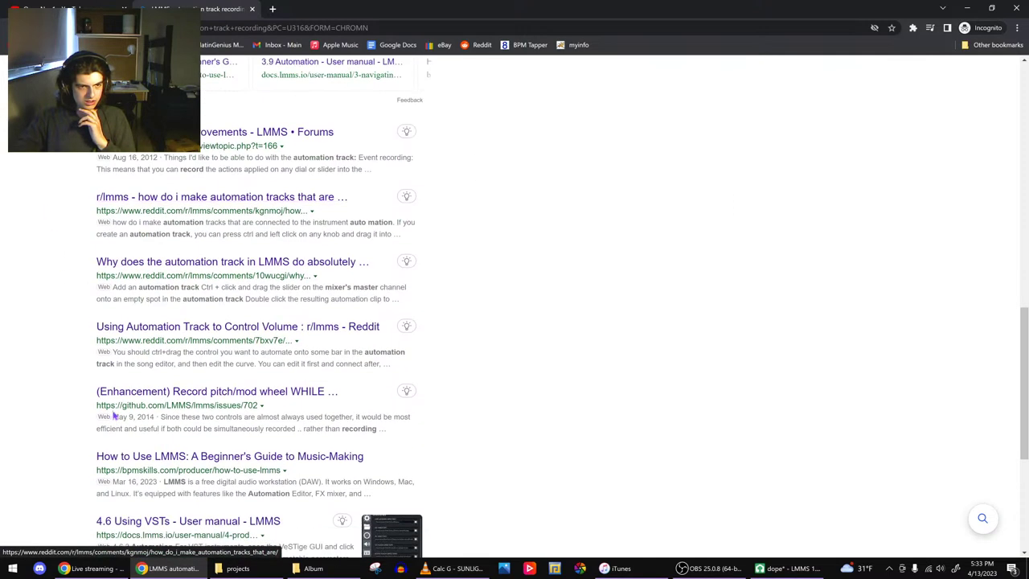
pyautogui.click(147, 393)
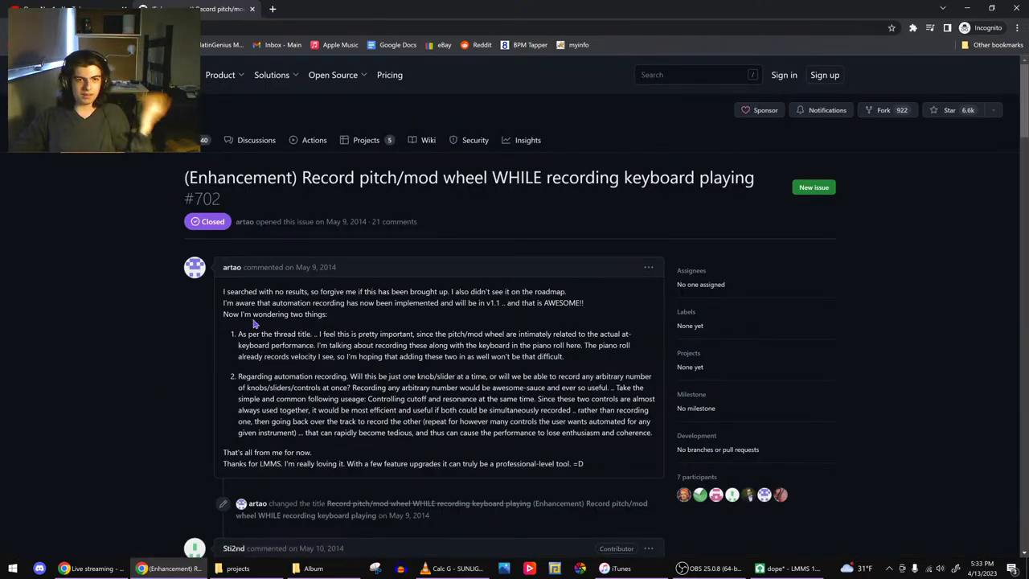
pyautogui.scroll(-2, 254, 324)
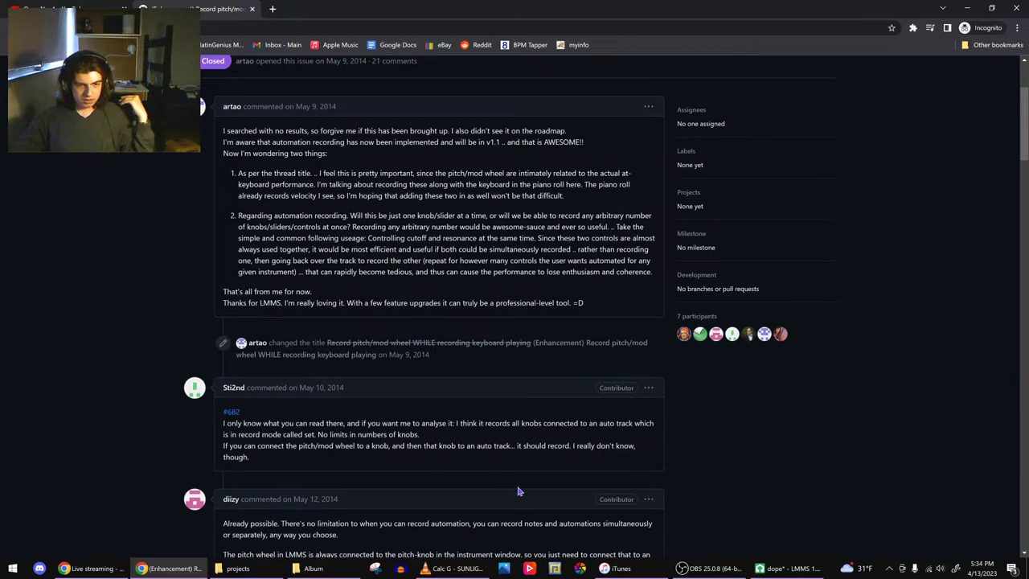
# - Switch back to LMMS and open the AutoWah effect's controls on the upper Synth1 VSTi track
pyautogui.click(786, 568)
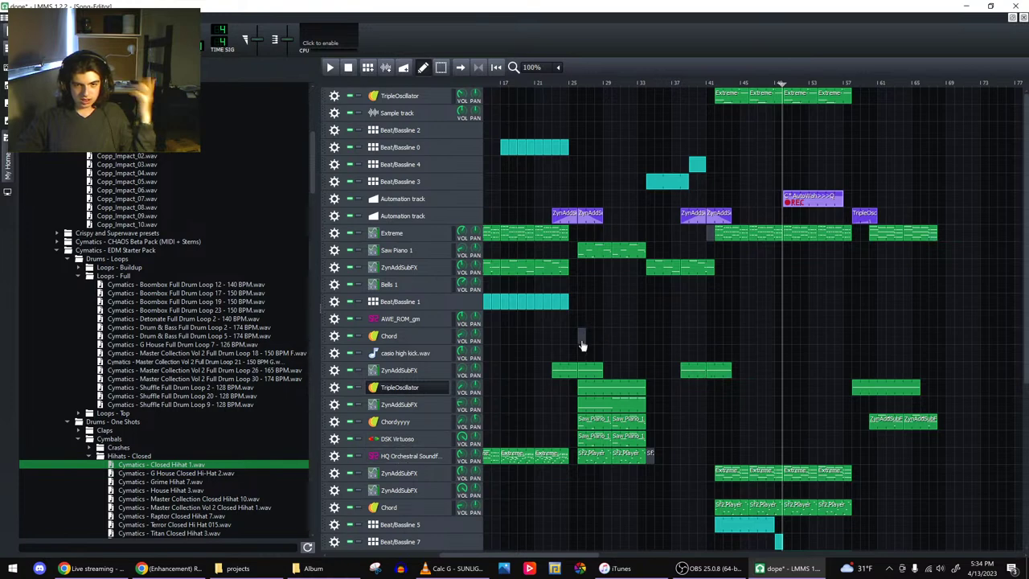
pyautogui.scroll(-5, 605, 426)
pyautogui.scroll(-2, 611, 440)
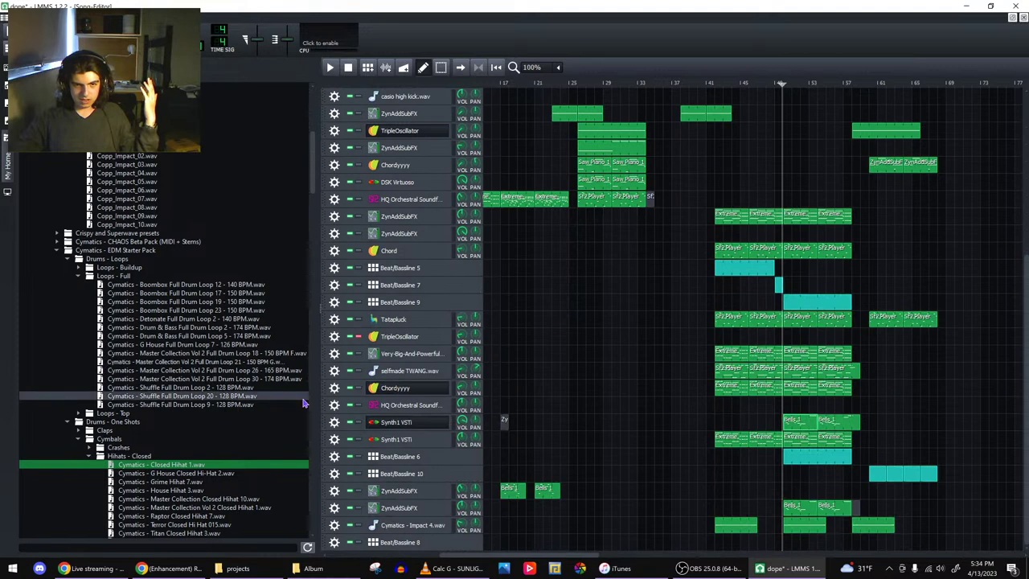
pyautogui.click(395, 422)
pyautogui.click(954, 374)
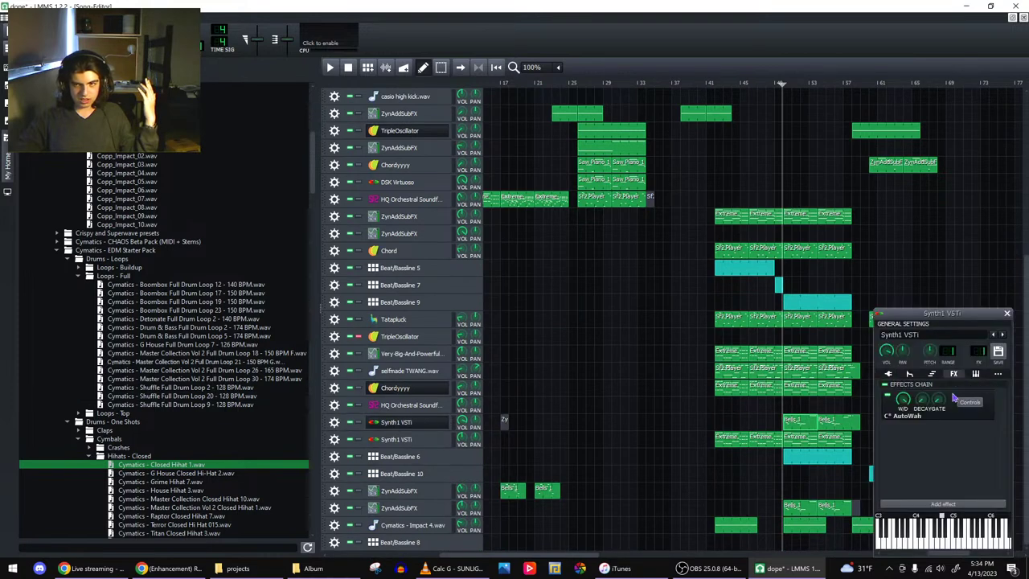
pyautogui.click(970, 403)
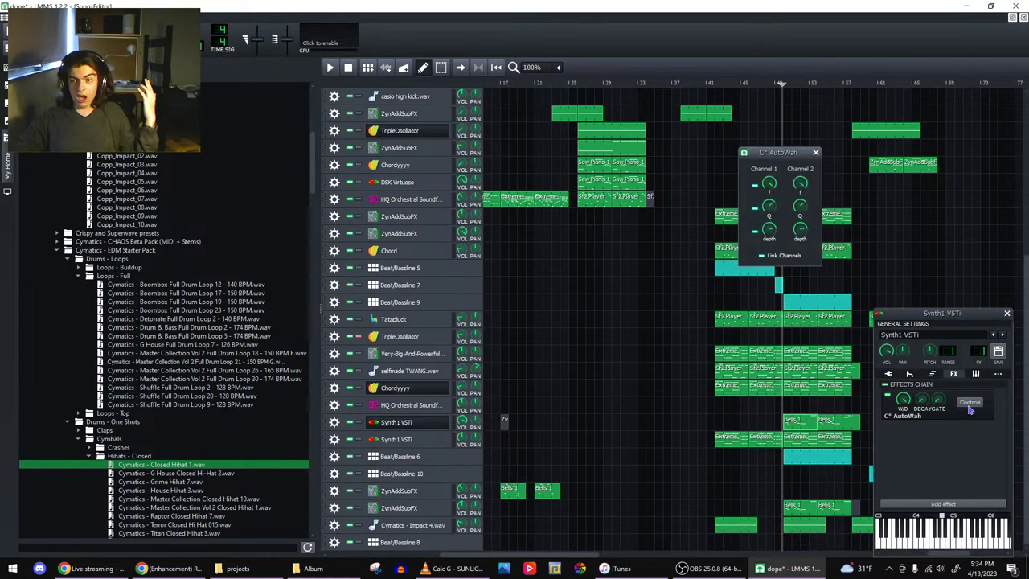
# - Connect the AutoWah's Channel 1 Q knob to MIDI channel 2, controller 2 of the masterkey 49 using auto detect
pyautogui.rightClick(769, 210)
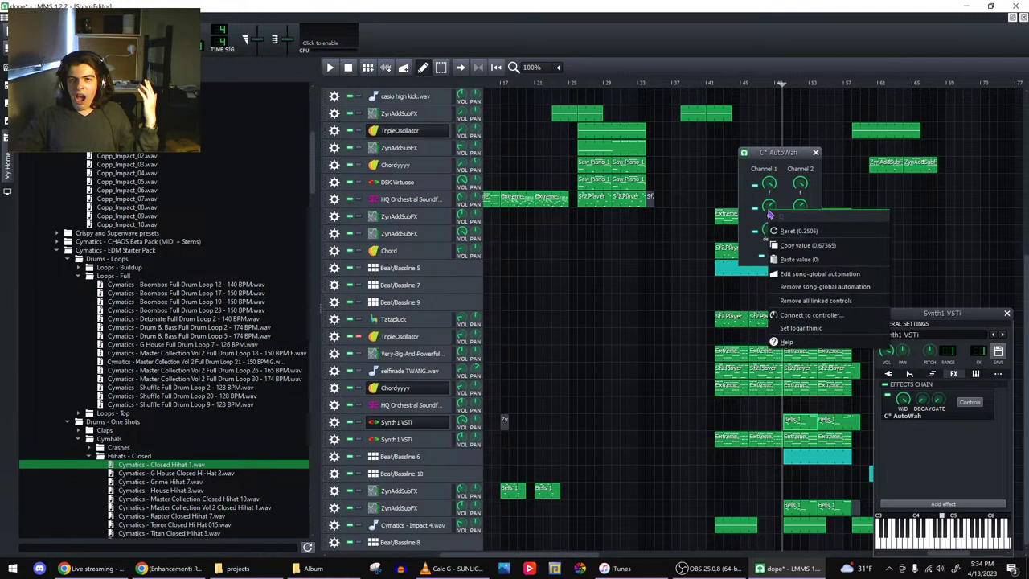
pyautogui.click(808, 314)
pyautogui.click(558, 283)
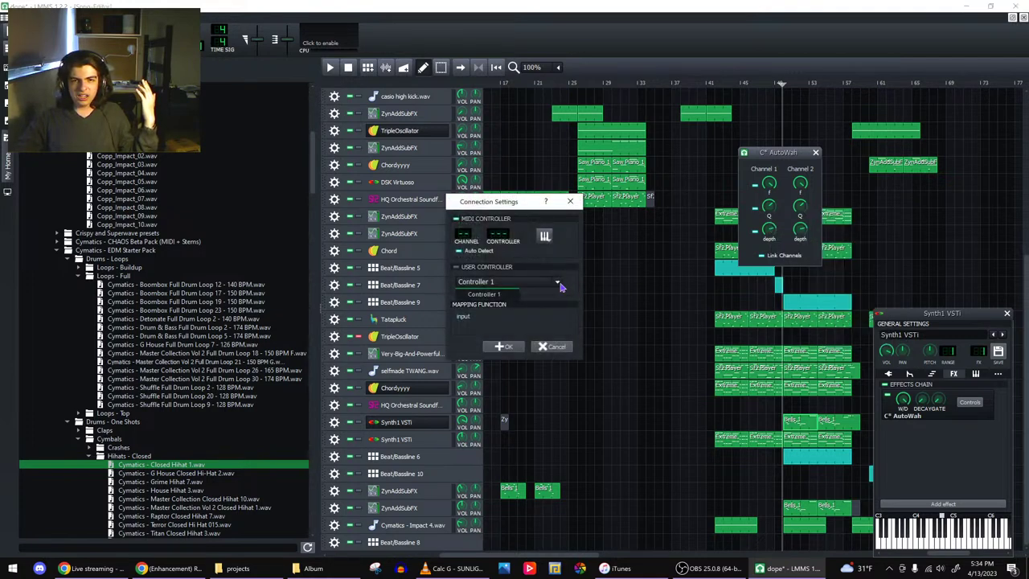
pyautogui.click(546, 237)
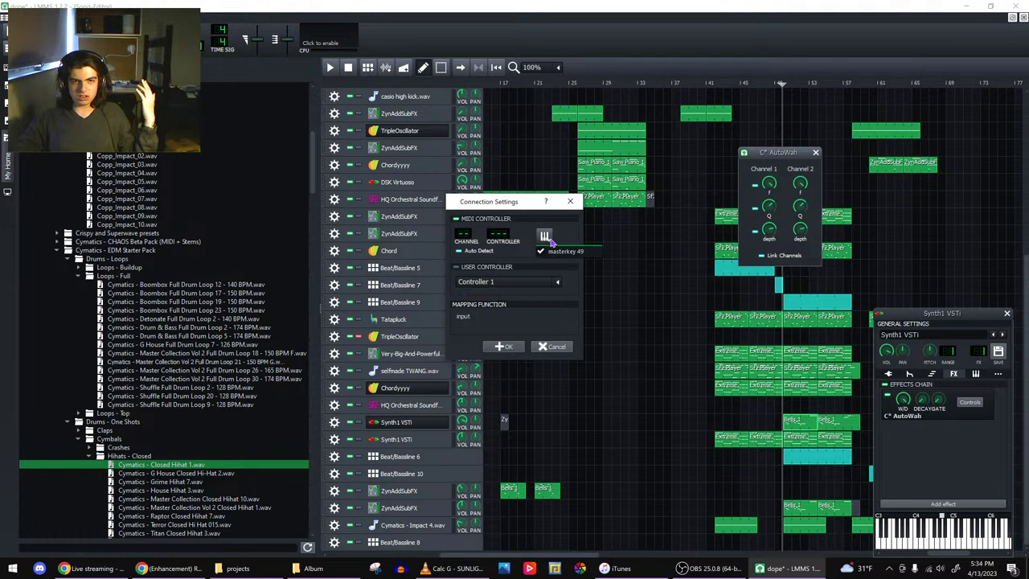
pyautogui.click(475, 238)
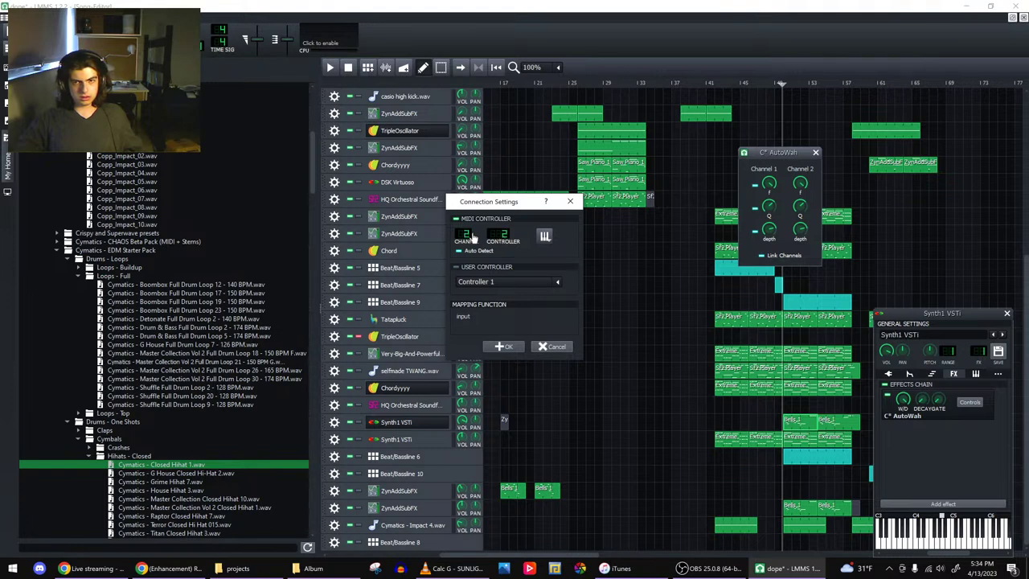
pyautogui.click(507, 346)
# - Connect the AutoWah's Channel 2 Q knob to a MIDI controller using auto detect
pyautogui.rightClick(792, 215)
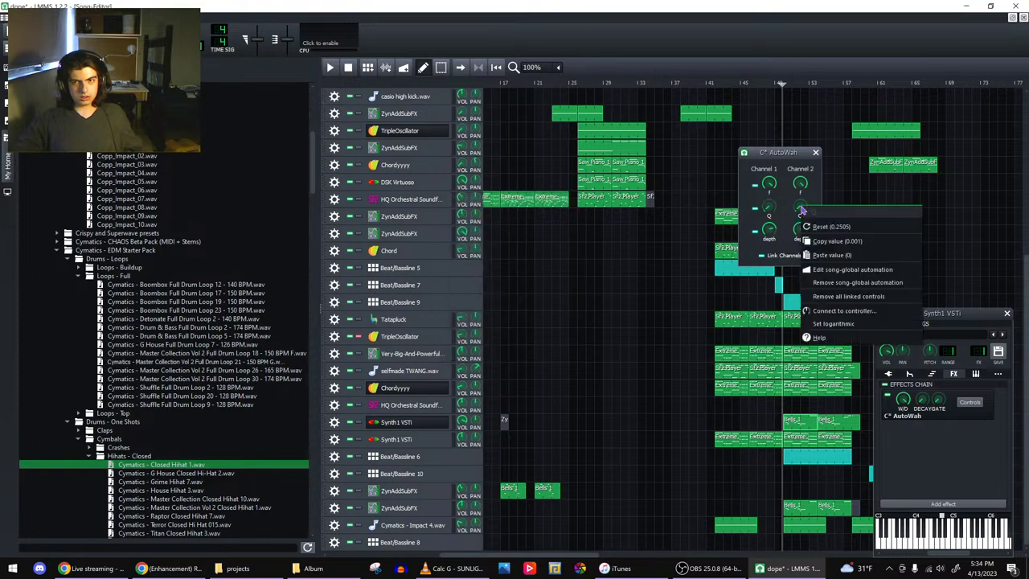
pyautogui.click(836, 323)
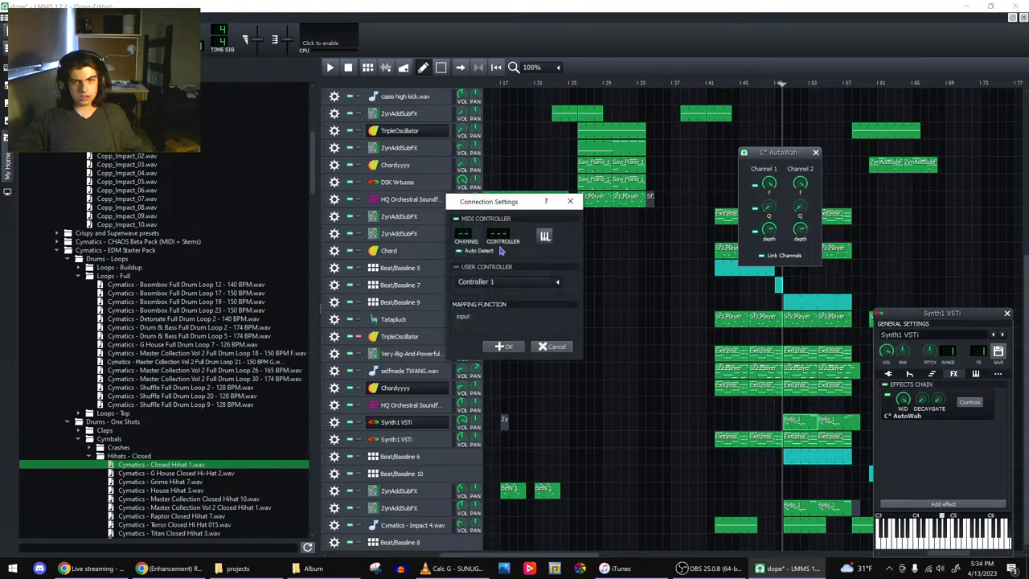
pyautogui.click(505, 346)
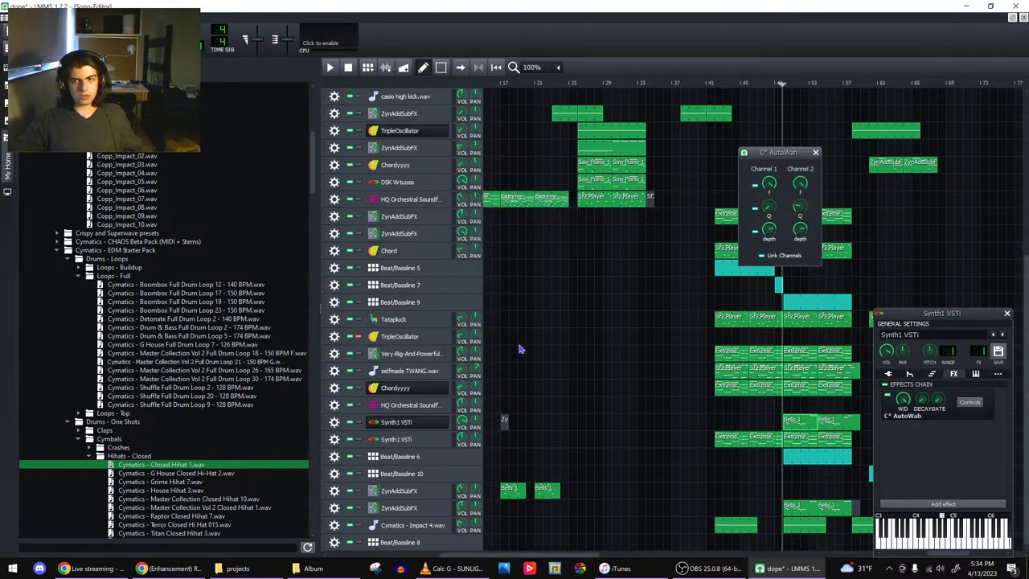
# - Unlink the AutoWah's channels and change the Channel 1 Q knob's MIDI connection to channel 1, controller 2
pyautogui.rightClick(770, 213)
pyautogui.moveTo(821, 315)
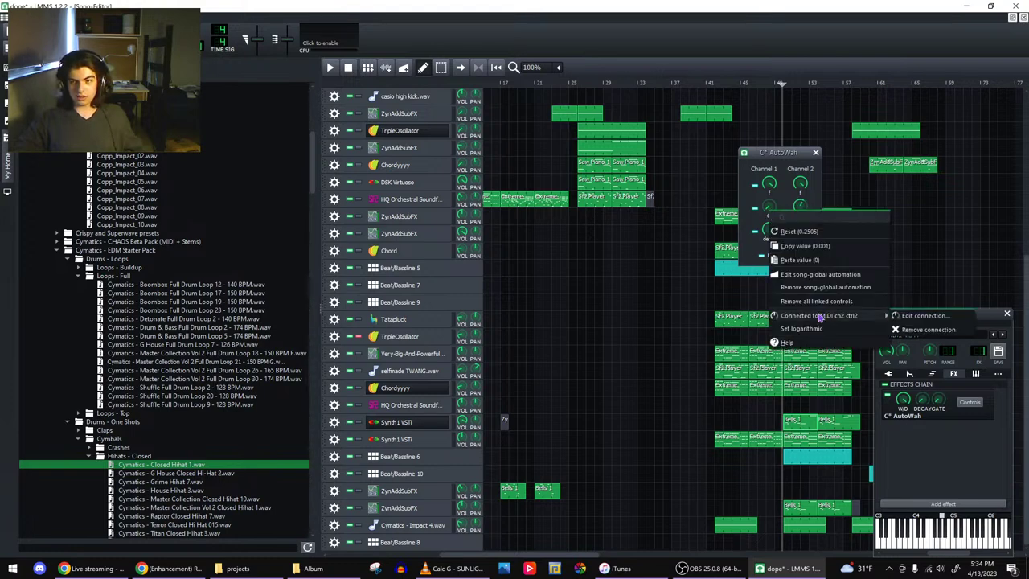
pyautogui.click(766, 213)
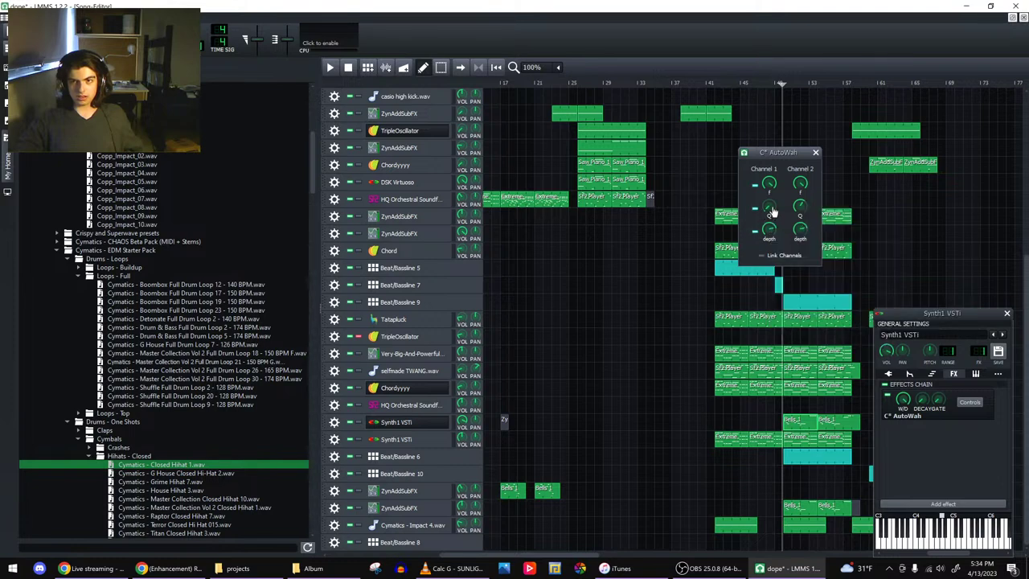
pyautogui.rightClick(770, 211)
pyautogui.moveTo(801, 315)
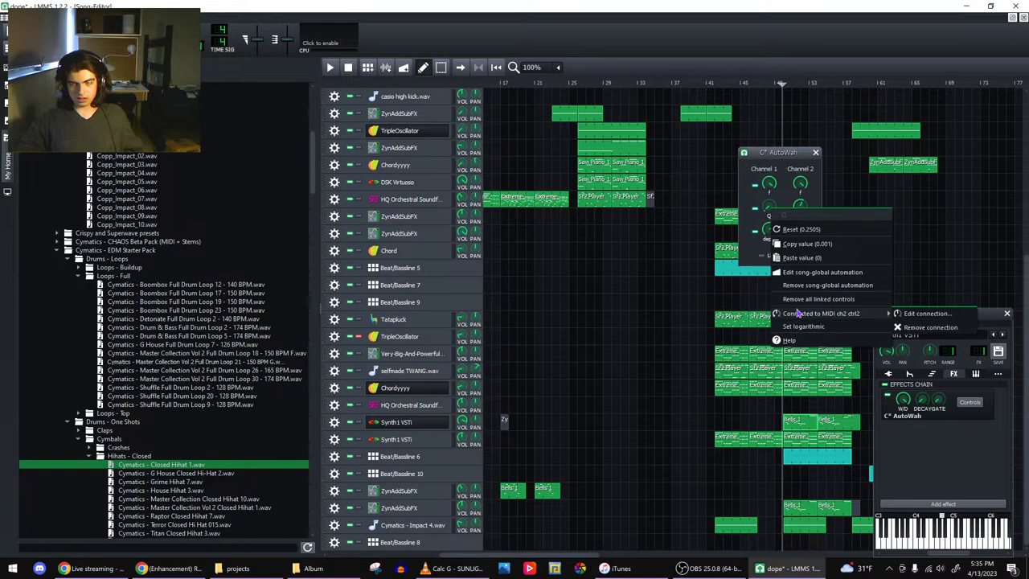
pyautogui.click(924, 314)
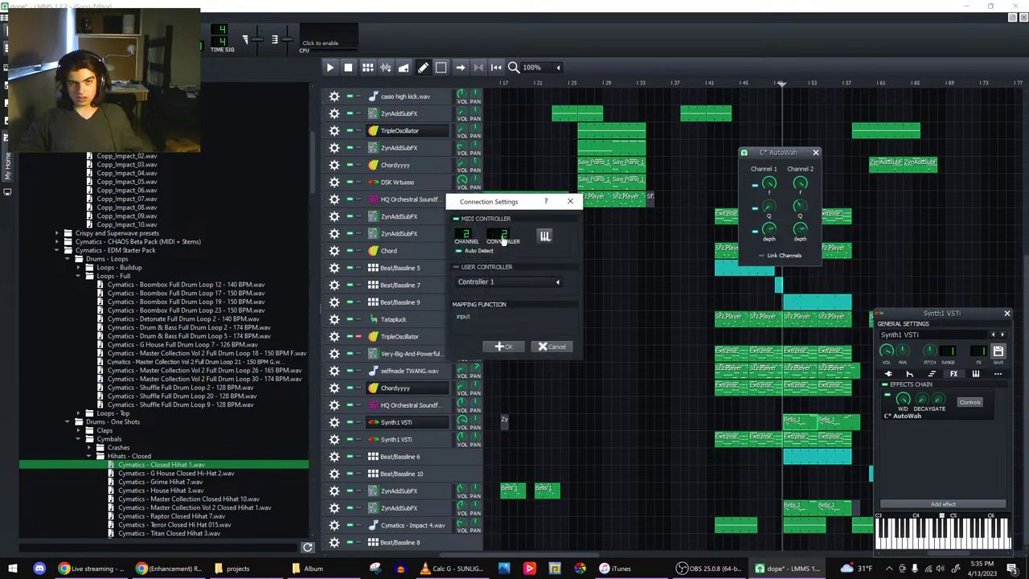
pyautogui.click(512, 349)
pyautogui.rightClick(770, 219)
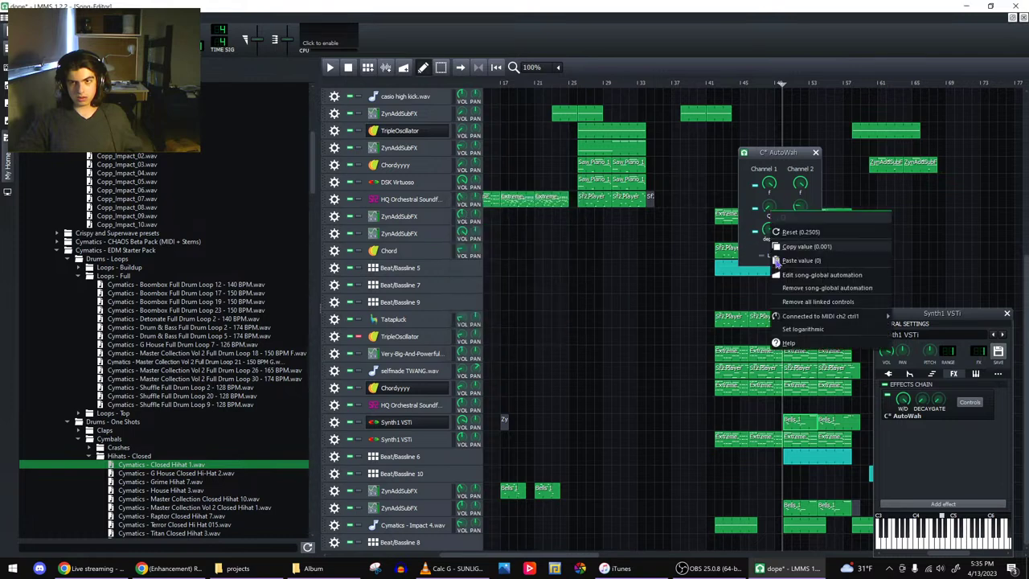
pyautogui.moveTo(879, 316)
pyautogui.click(913, 318)
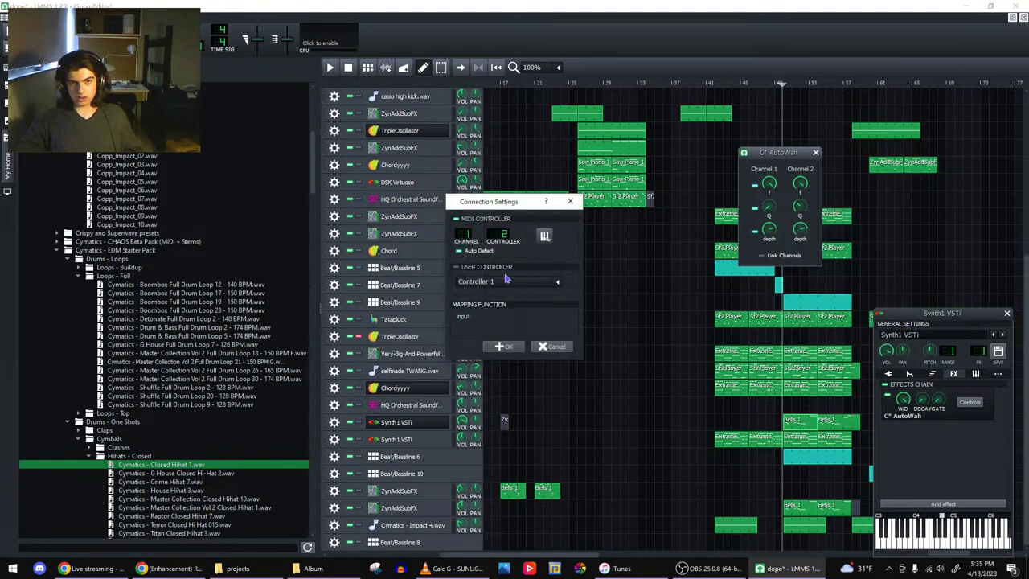
pyautogui.click(509, 345)
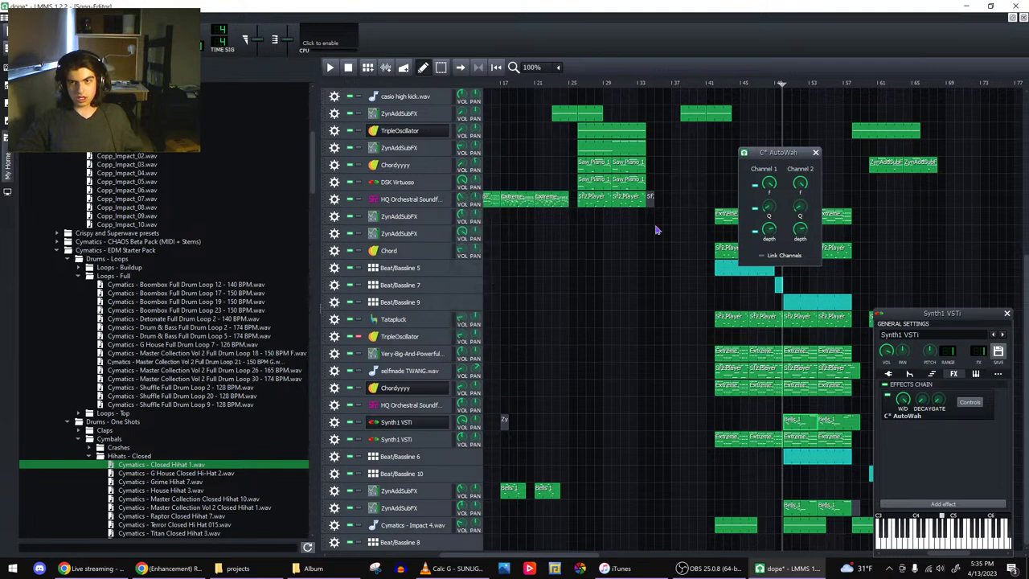
pyautogui.click(816, 153)
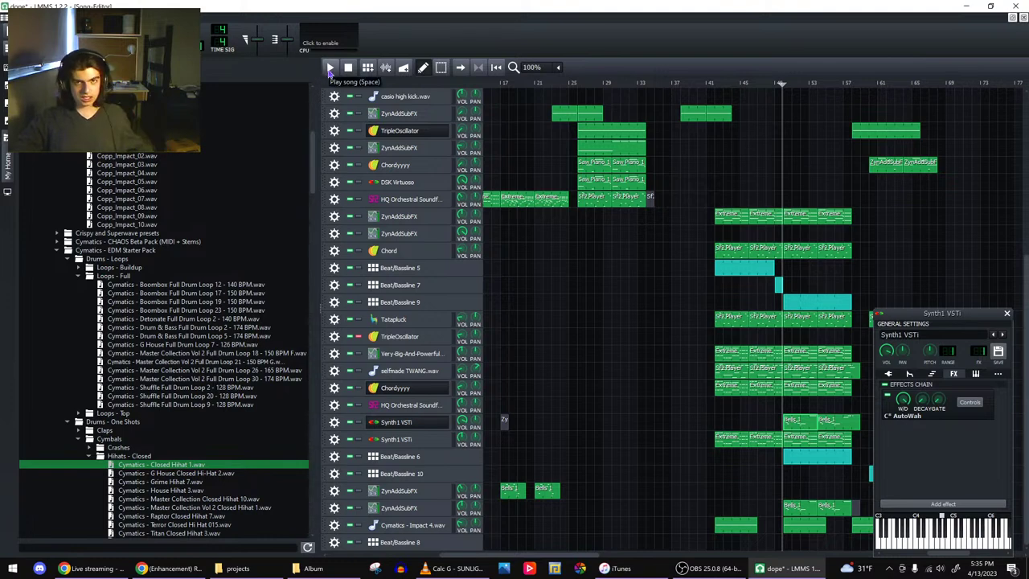
# - Play the song from about bar 50 to bar 57 to record the AutoWah Q automation, and stop playback
pyautogui.click(622, 291)
pyautogui.scroll(5, 622, 291)
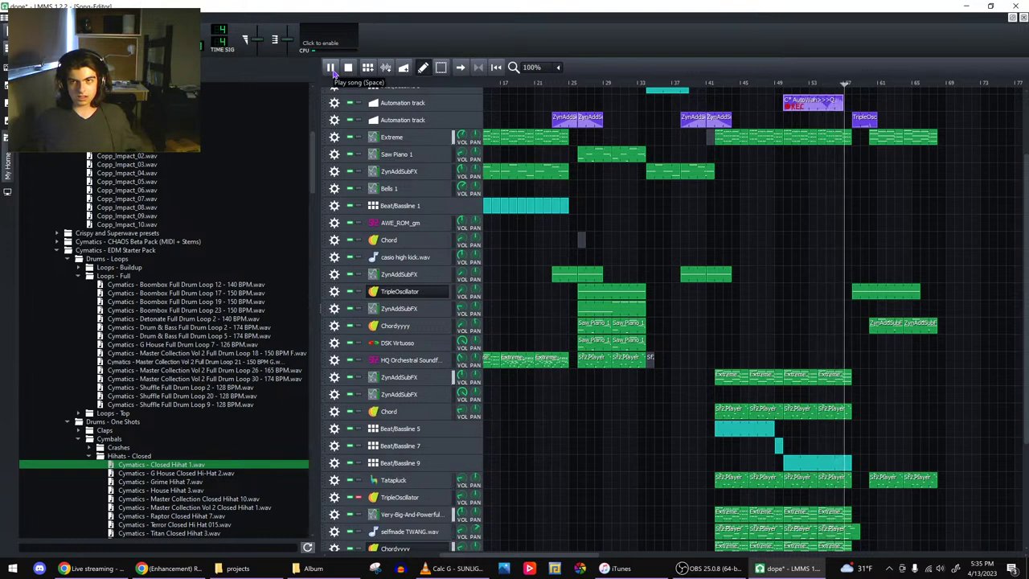
pyautogui.click(331, 68)
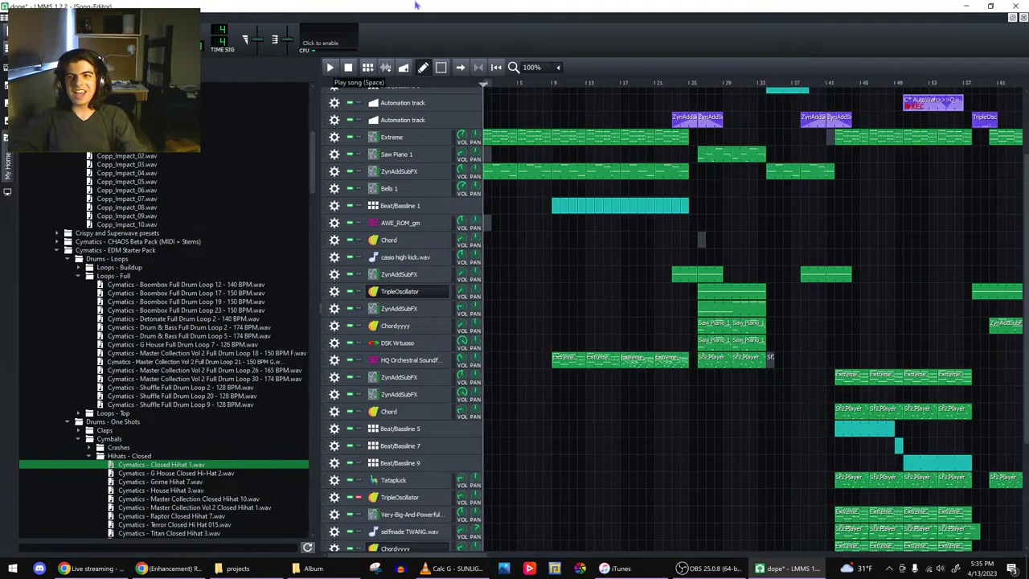
# - Set the recorded AutoWah Q automation clip to Cubic Hermite progression in the Automation Editor
pyautogui.doubleClick(935, 103)
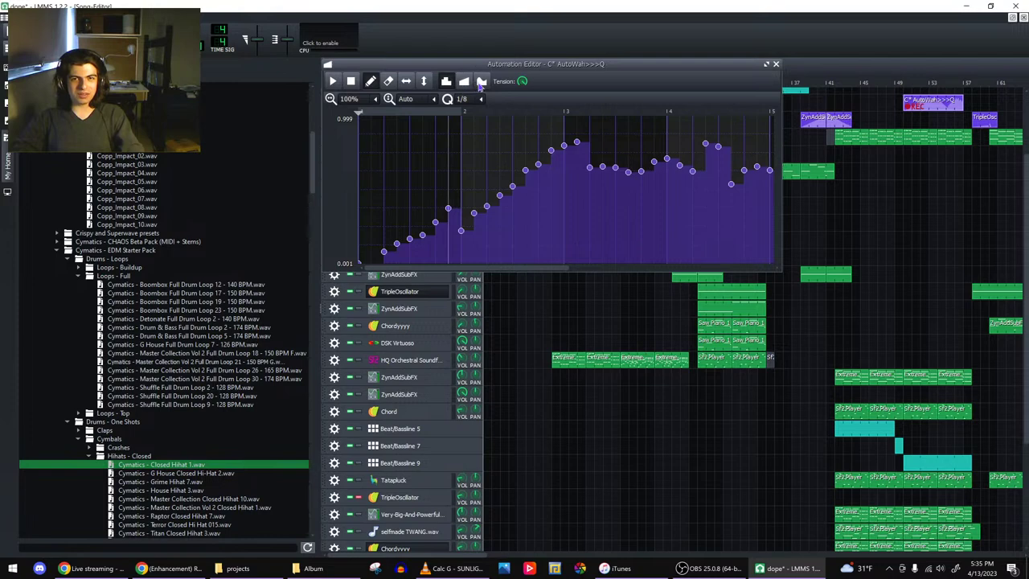
pyautogui.click(481, 82)
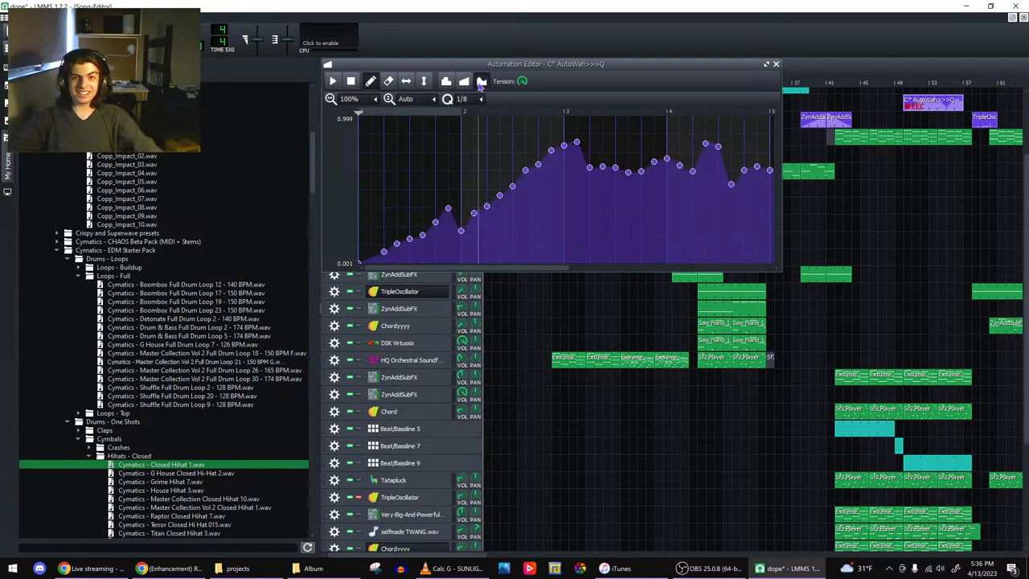
pyautogui.click(775, 64)
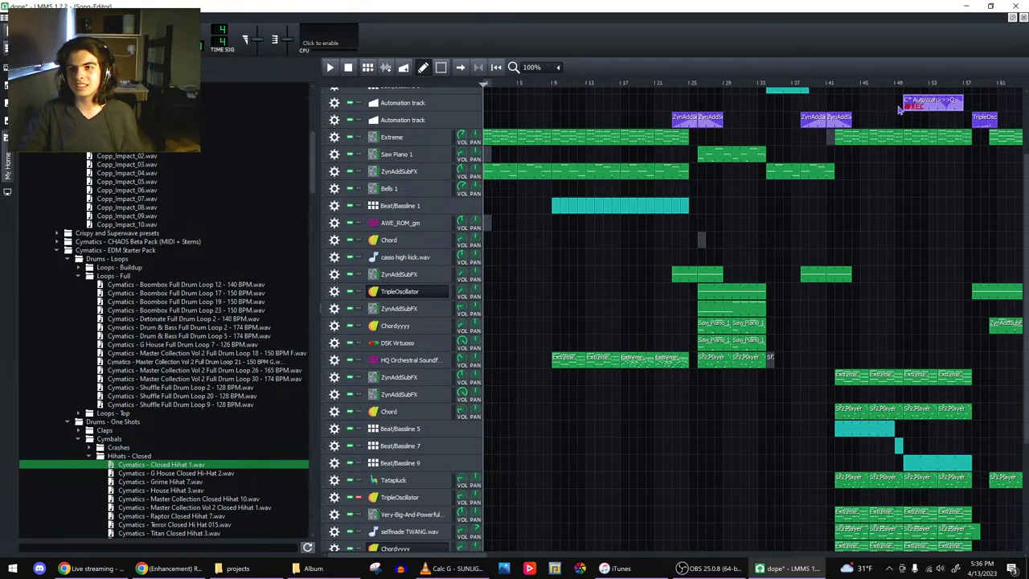
# - Move the empty automation track from below AWE_ROM_gm to directly beneath the other two automation tracks
pyautogui.scroll(2, 909, 106)
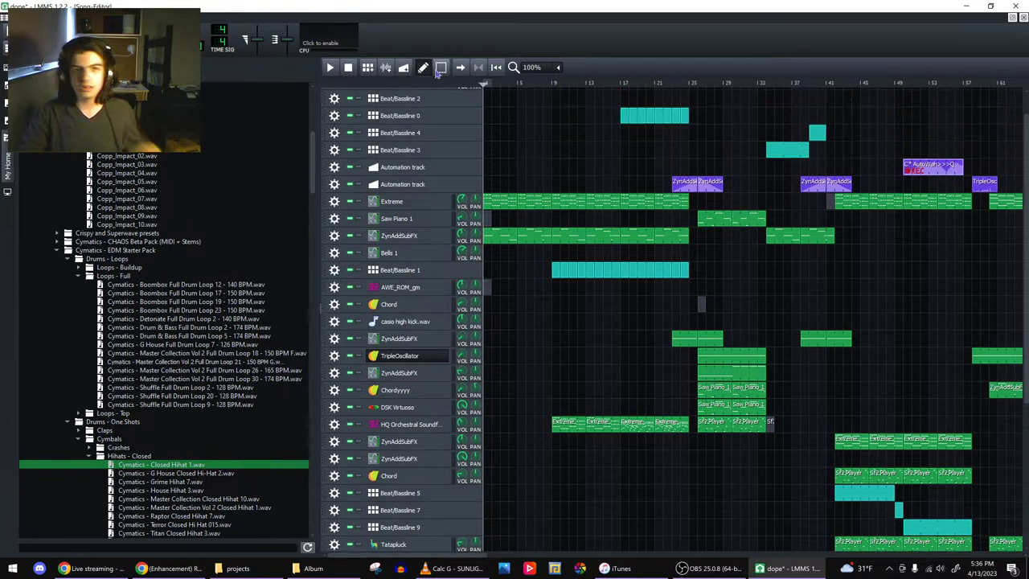
pyautogui.scroll(-7, 574, 260)
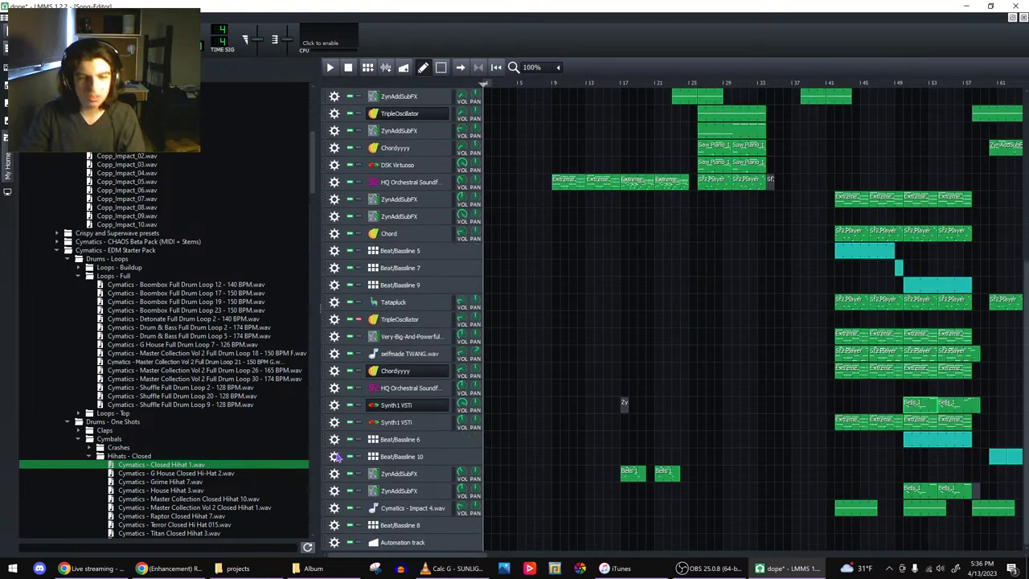
pyautogui.scroll(1, 641, 244)
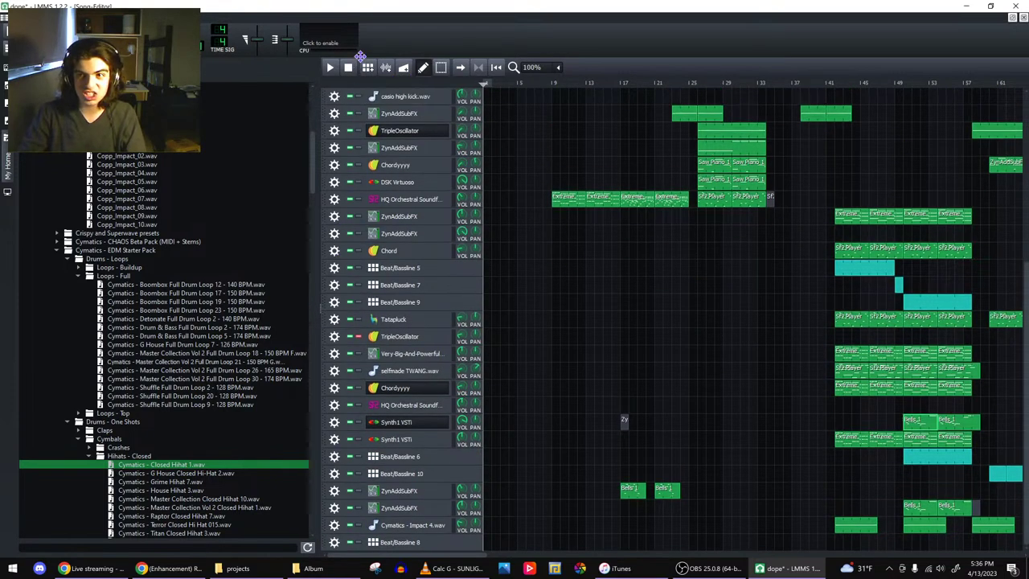
pyautogui.scroll(6, 644, 247)
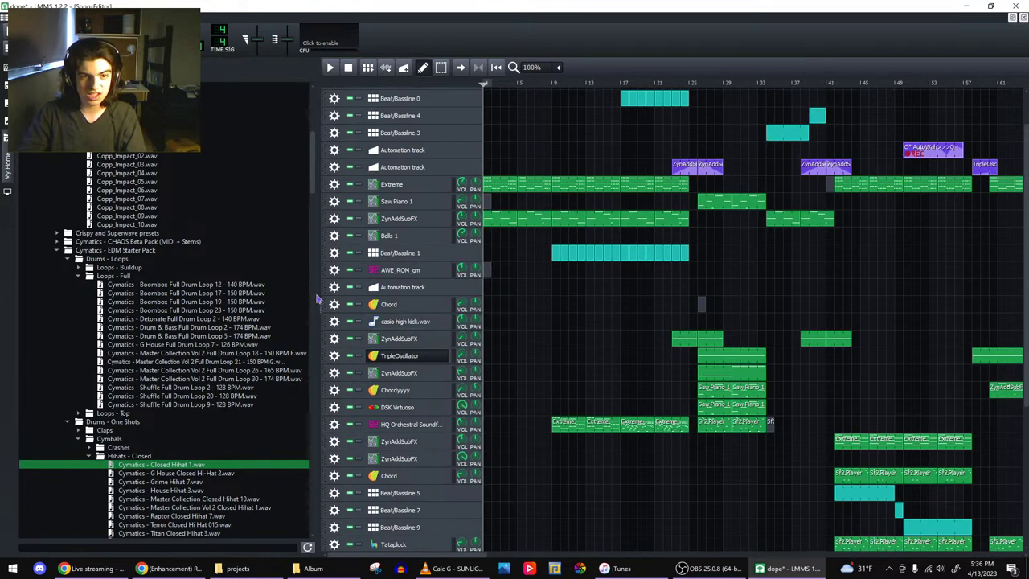
pyautogui.moveTo(325, 290); pyautogui.dragTo(332, 151)
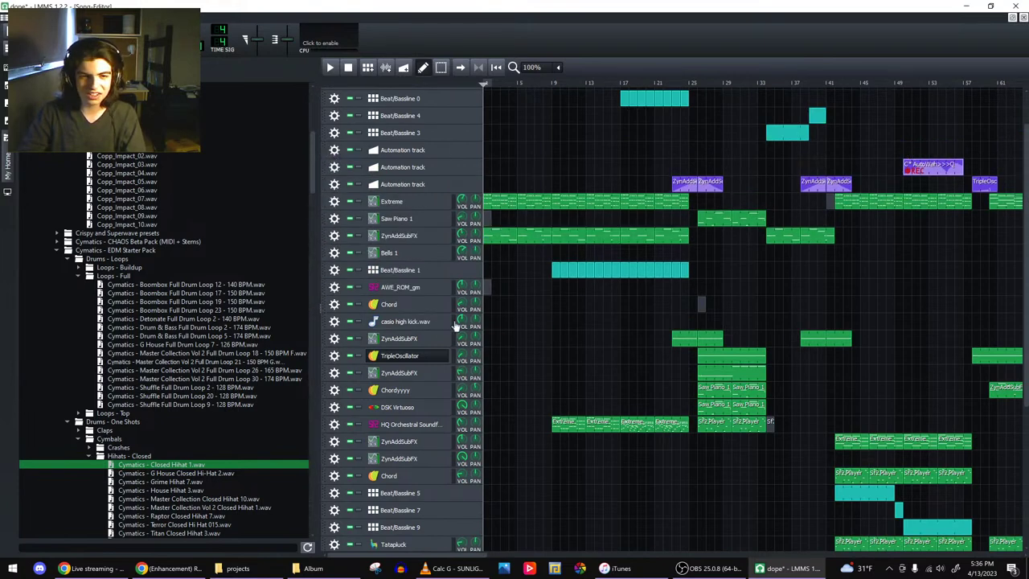
pyautogui.scroll(-3, 516, 421)
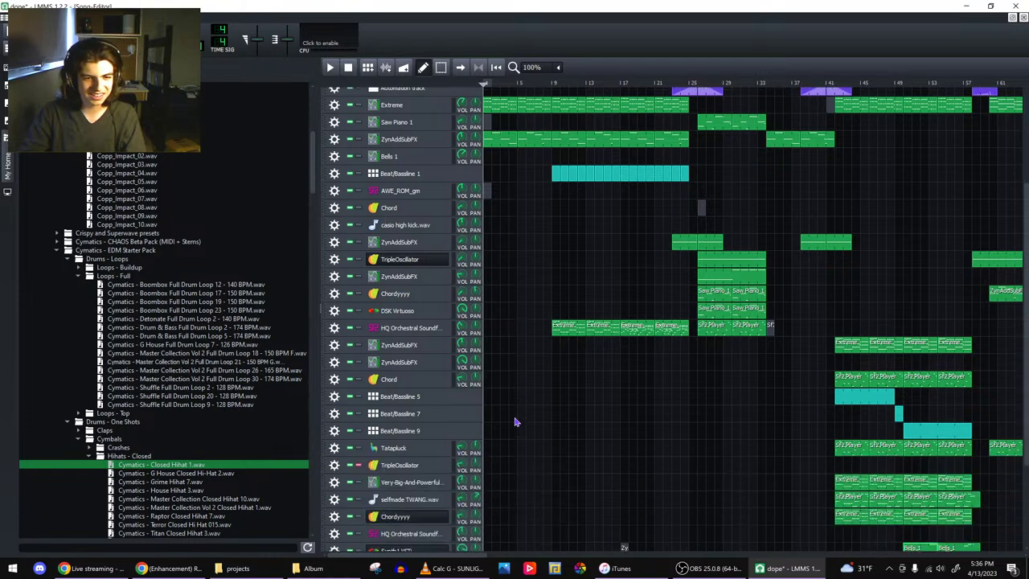
pyautogui.scroll(4, 517, 421)
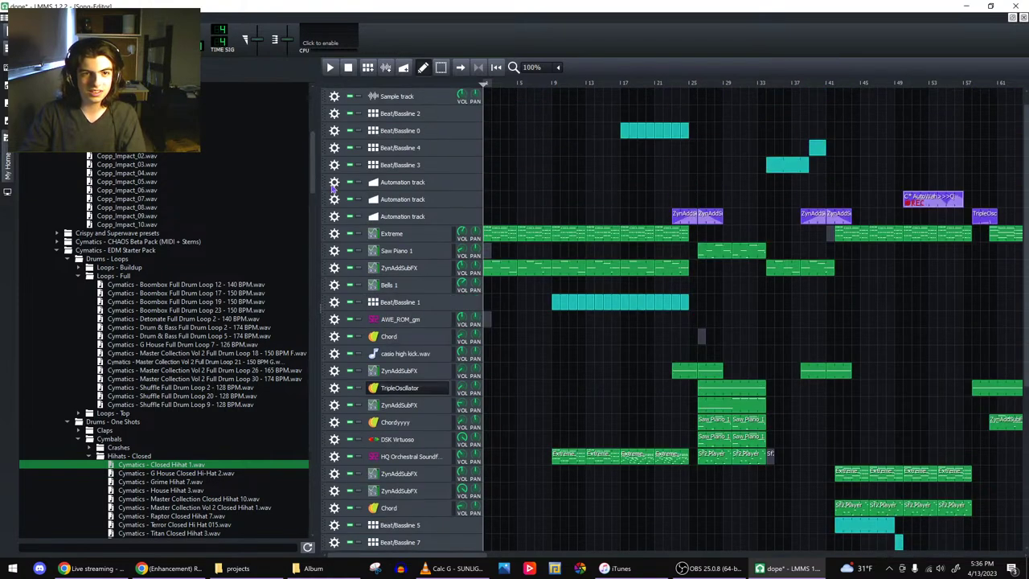
pyautogui.moveTo(328, 215)
pyautogui.mouseDown()
pyautogui.moveTo(330, 227)
pyautogui.moveTo(335, 219)
pyautogui.mouseUp()
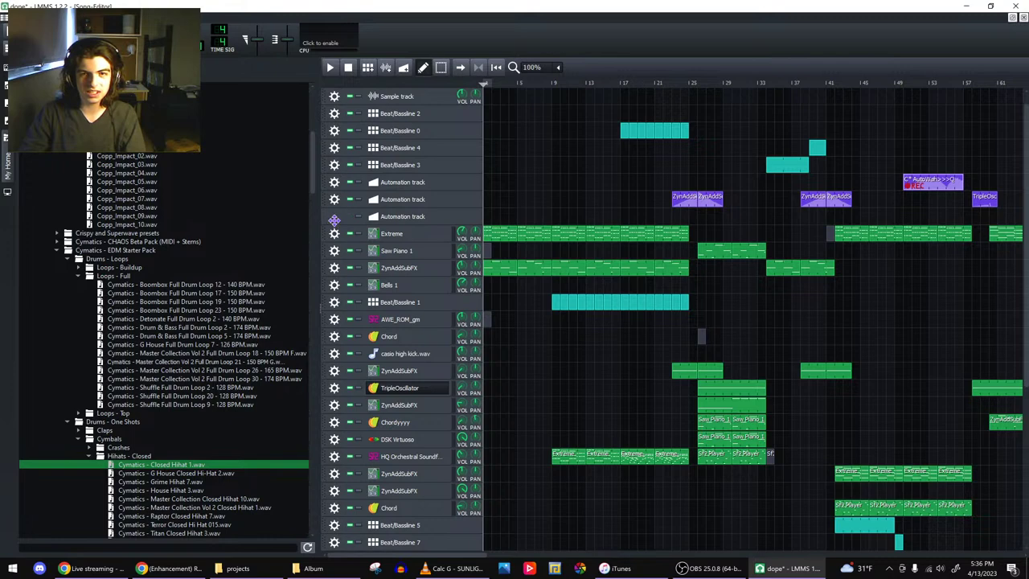
# - Rename the empty automation track above Extreme as pitch
pyautogui.scroll(-1, 619, 306)
pyautogui.doubleClick(420, 184)
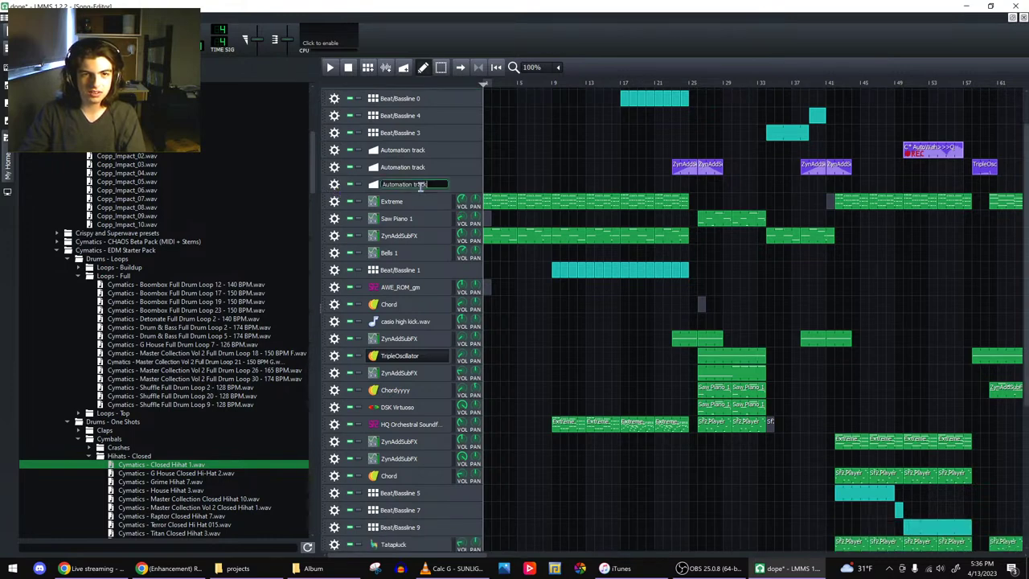
pyautogui.write('pl')
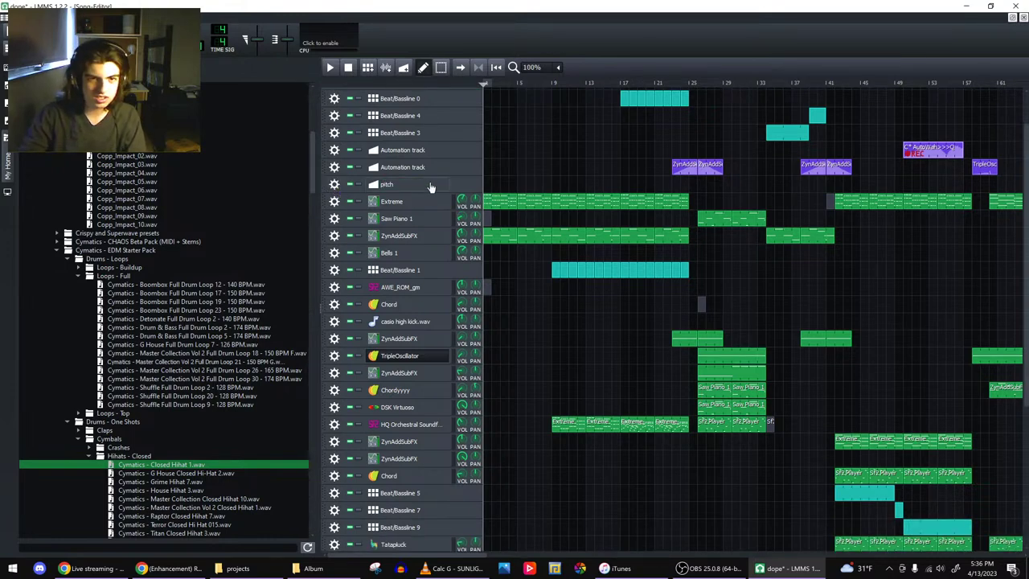
# - Rename the automation track holding the ZynAddSubFX clips as modulation
pyautogui.doubleClick(402, 167)
pyautogui.write('modulation')
pyautogui.press('Return')
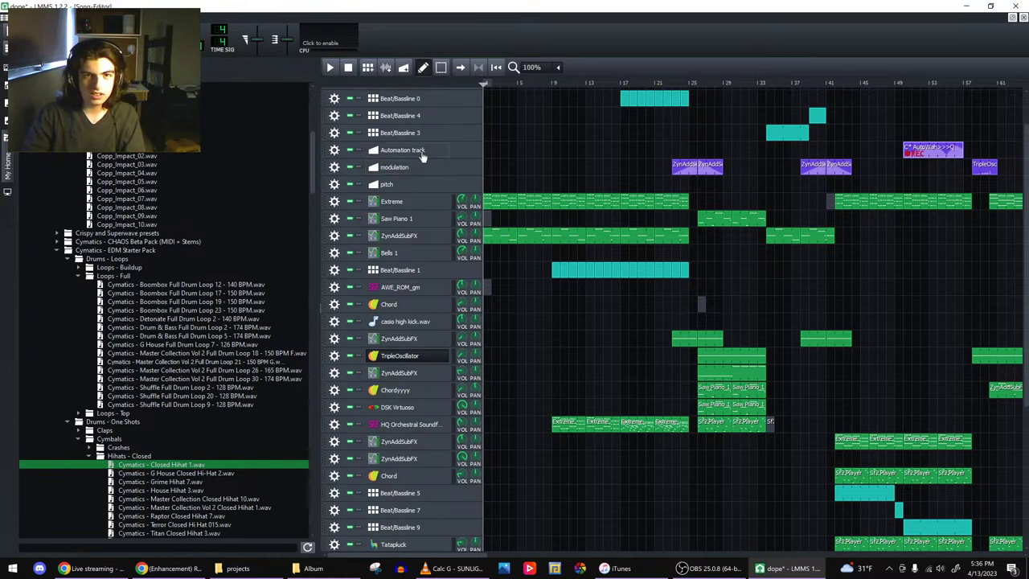
# - Rename the AutoWah clip's automation track as modulation and the ZynAddSubFX clips' automation track as random riser nonsense
pyautogui.doubleClick(420, 150)
pyautogui.write('mod')
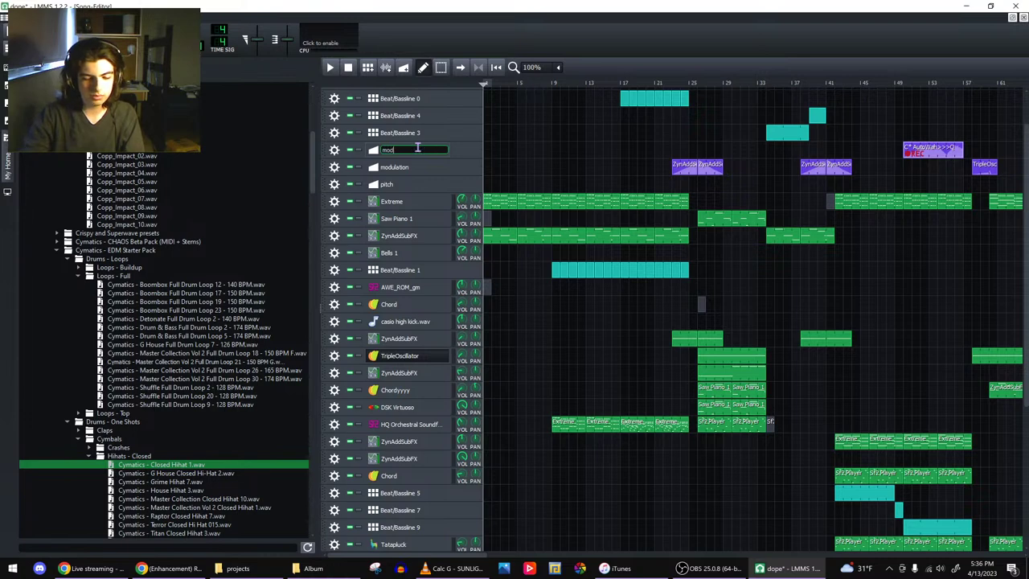
pyautogui.write('ulation')
pyautogui.press('Return')
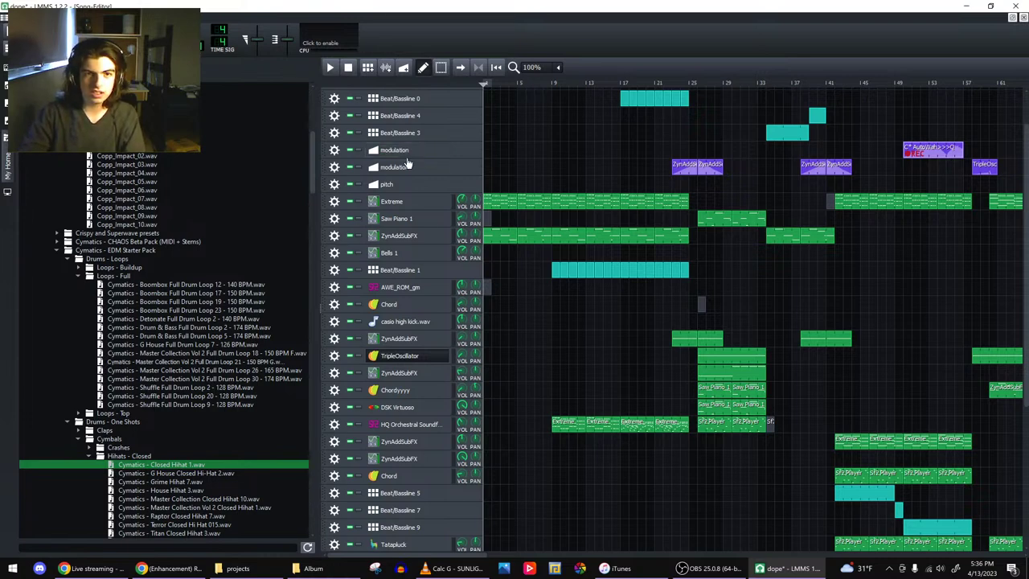
pyautogui.doubleClick(407, 164)
pyautogui.write('random')
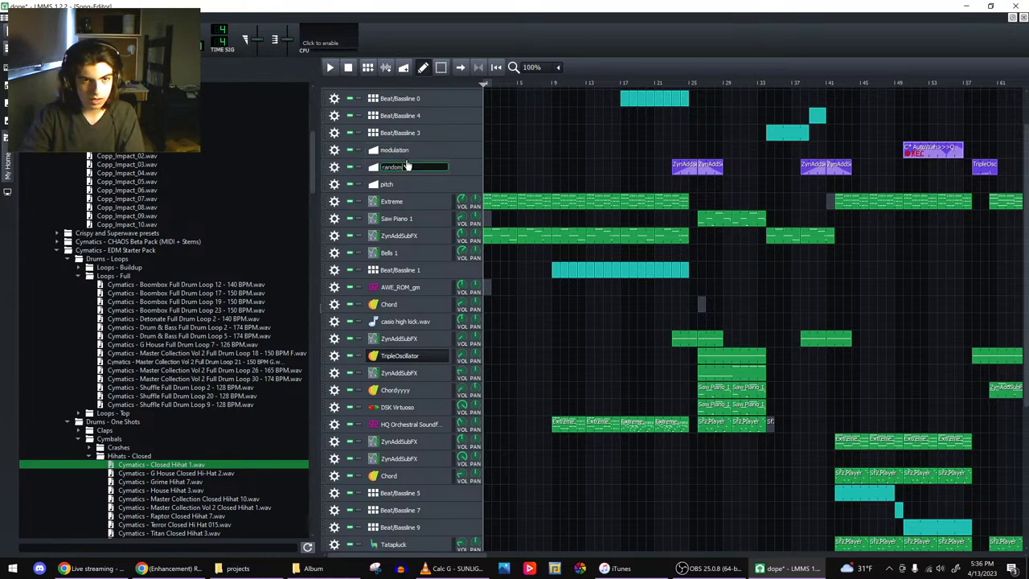
pyautogui.write(' n nonsense')
pyautogui.press('Return')
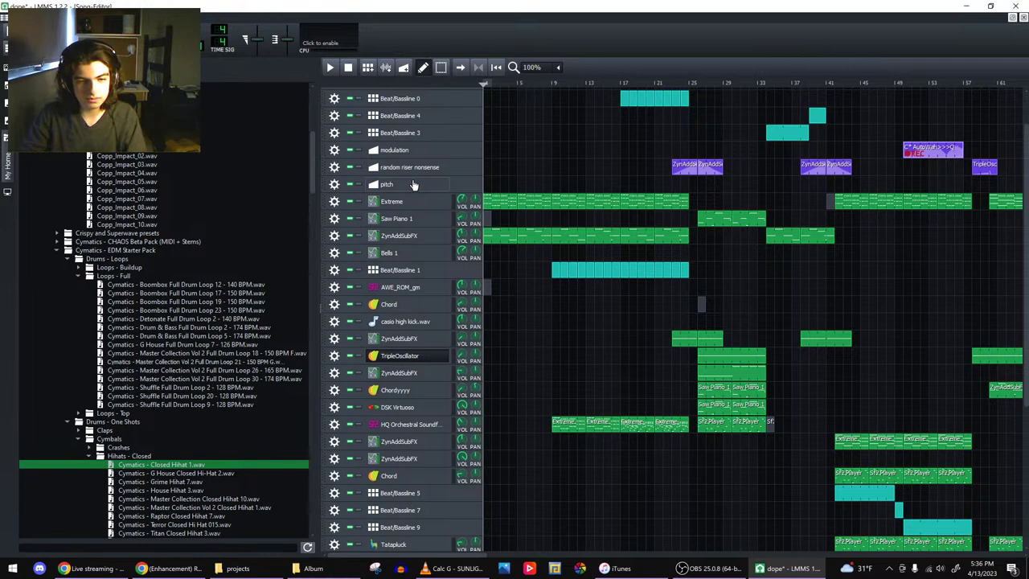
# - Add an automation clip to the pitch track around bar 47 and open the upper Synth1 VSTi track's instrument window
pyautogui.scroll(-2, 555, 322)
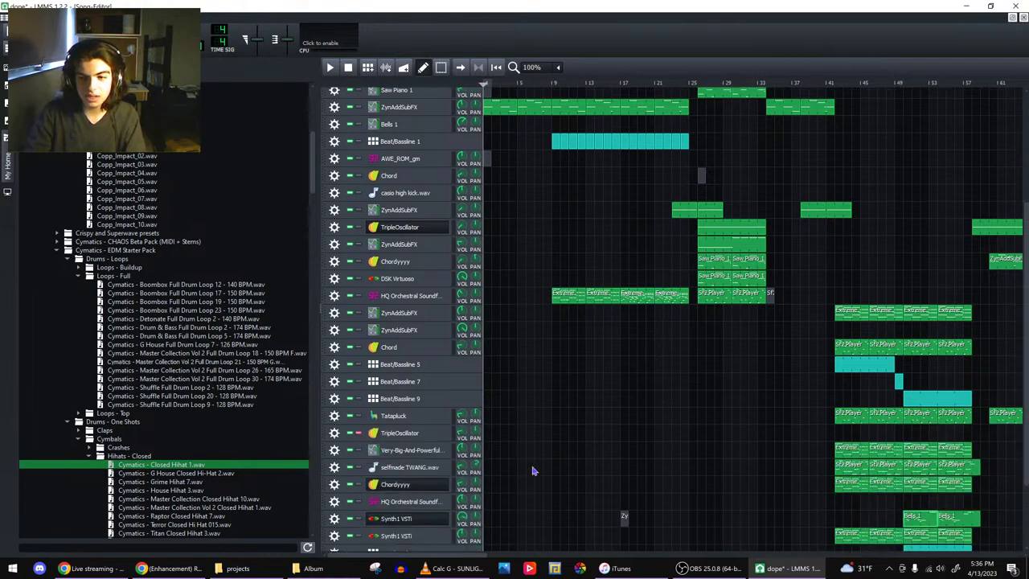
pyautogui.click(392, 534)
pyautogui.click(392, 535)
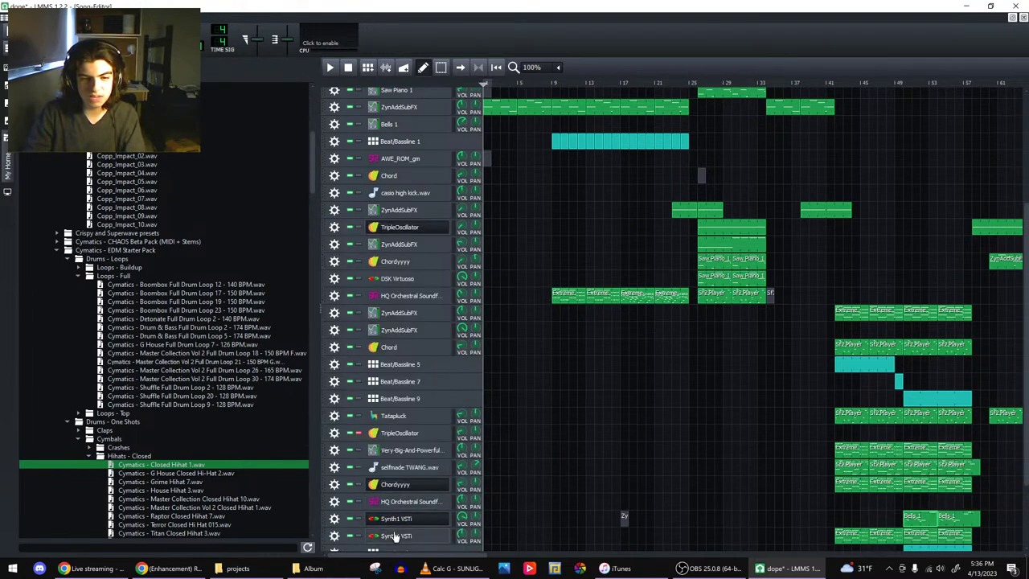
pyautogui.click(394, 519)
pyautogui.click(788, 391)
pyautogui.scroll(1, 772, 398)
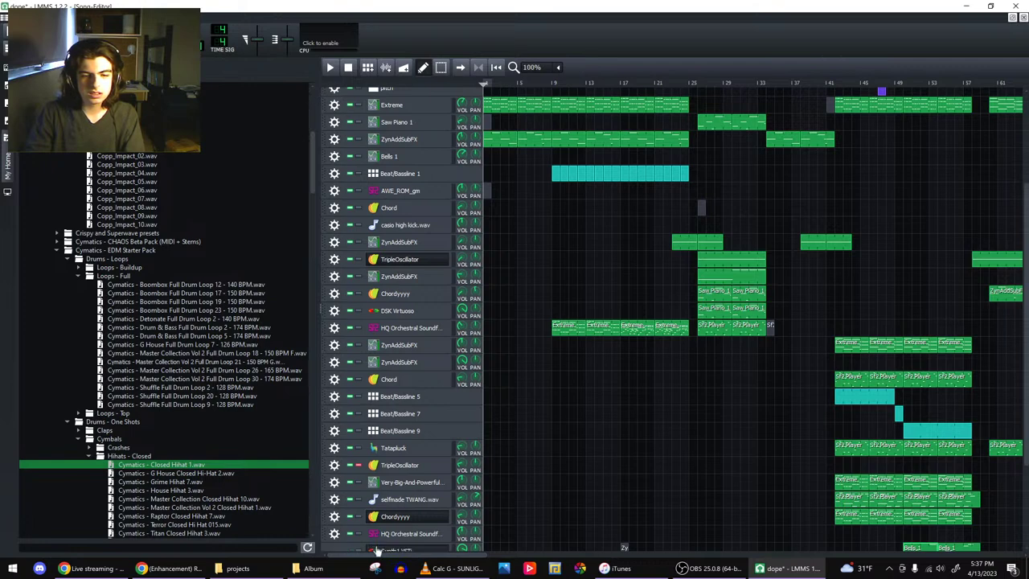
pyautogui.click(370, 551)
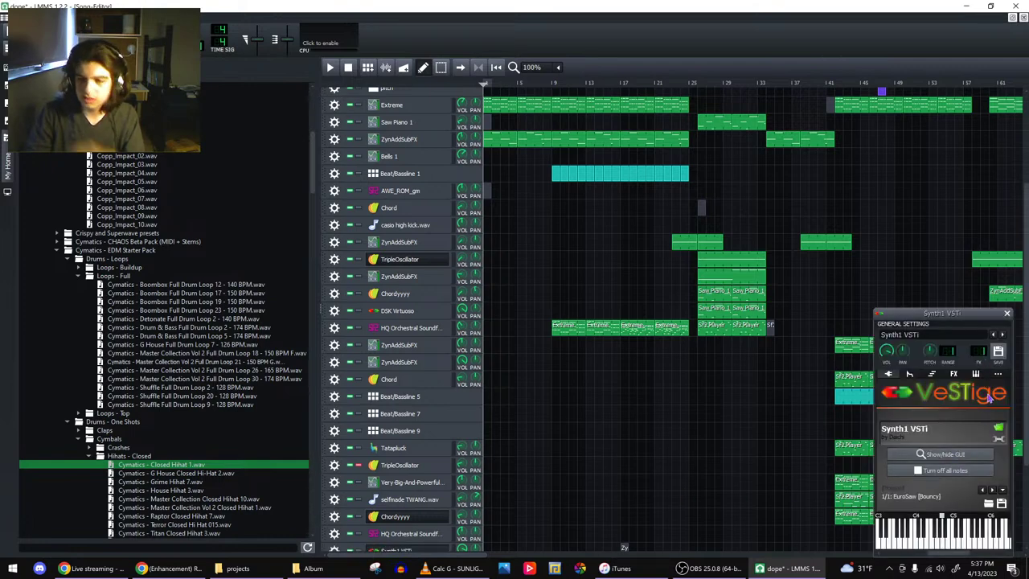
# - Review the notes of the bells clips around bar 50 on the lower ZynAddSubFX and upper Synth1 VSTi tracks, playing the latter
pyautogui.click(1006, 313)
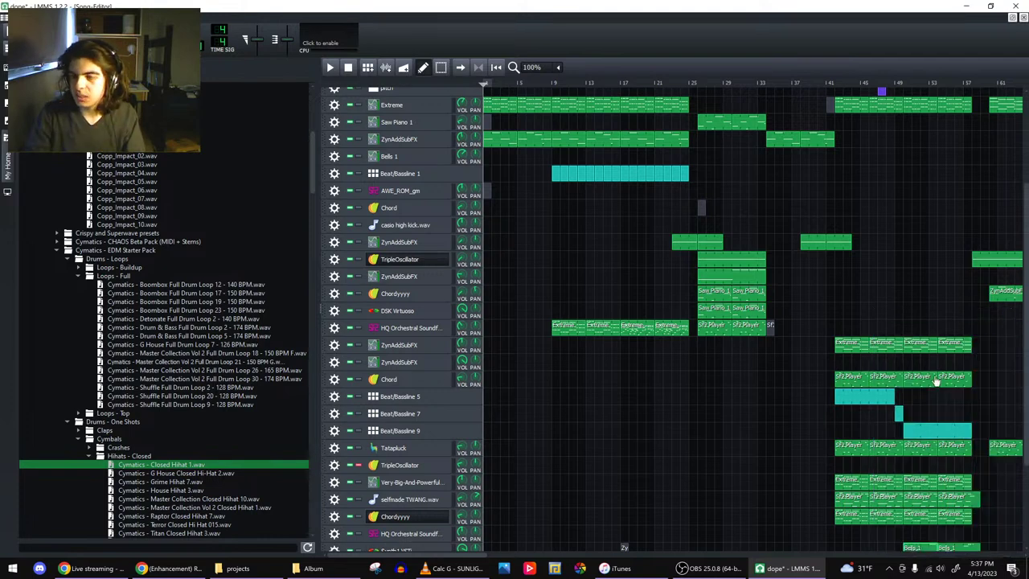
pyautogui.scroll(-2, 936, 381)
pyautogui.scroll(-1, 942, 466)
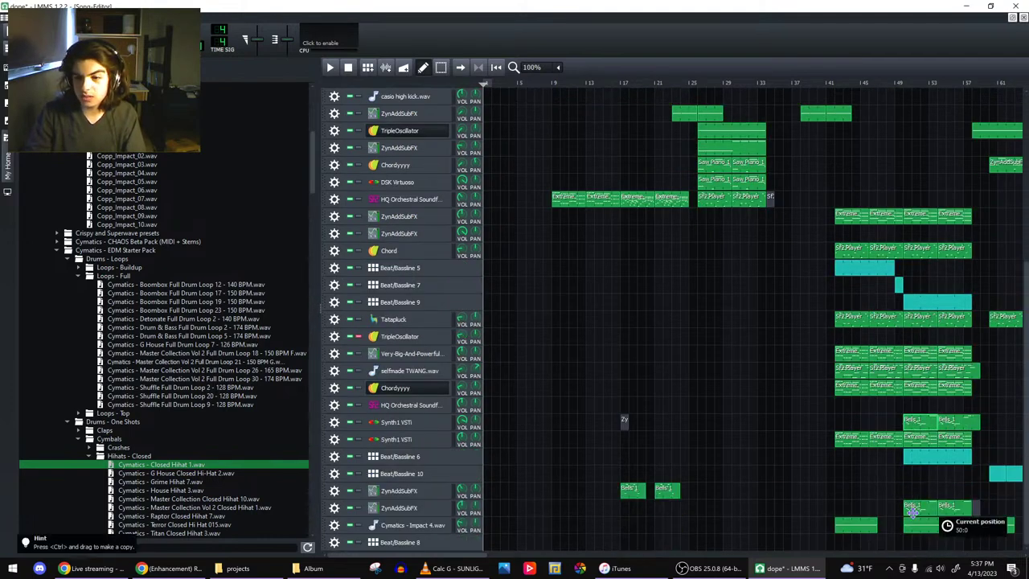
pyautogui.doubleClick(912, 510)
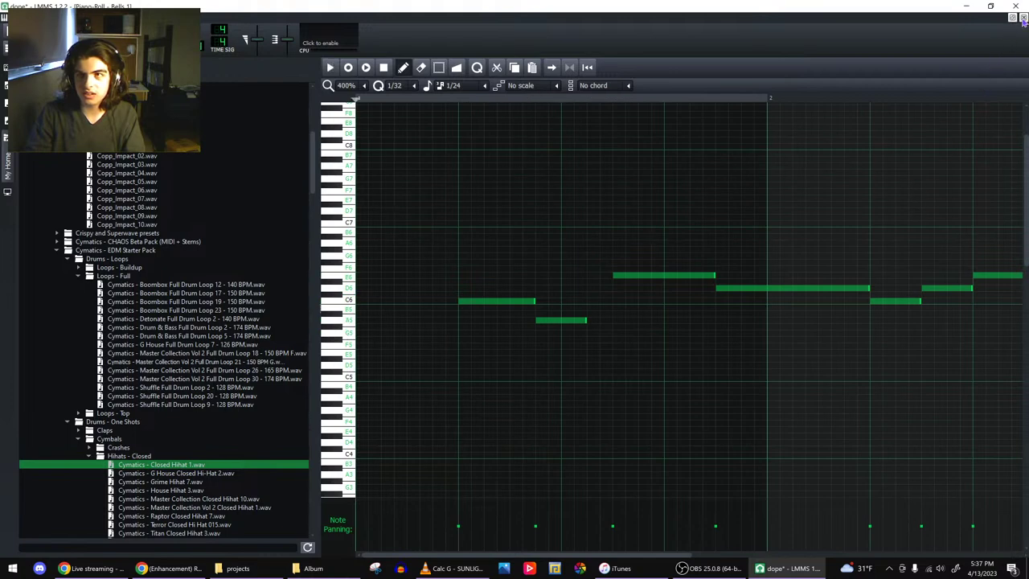
pyautogui.click(1022, 17)
pyautogui.doubleClick(929, 429)
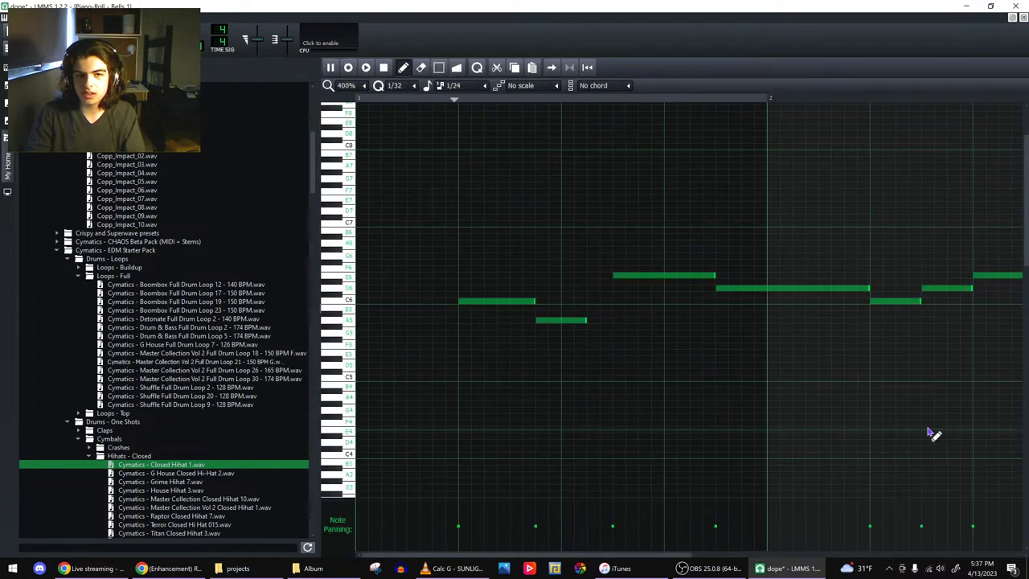
pyautogui.click(1022, 19)
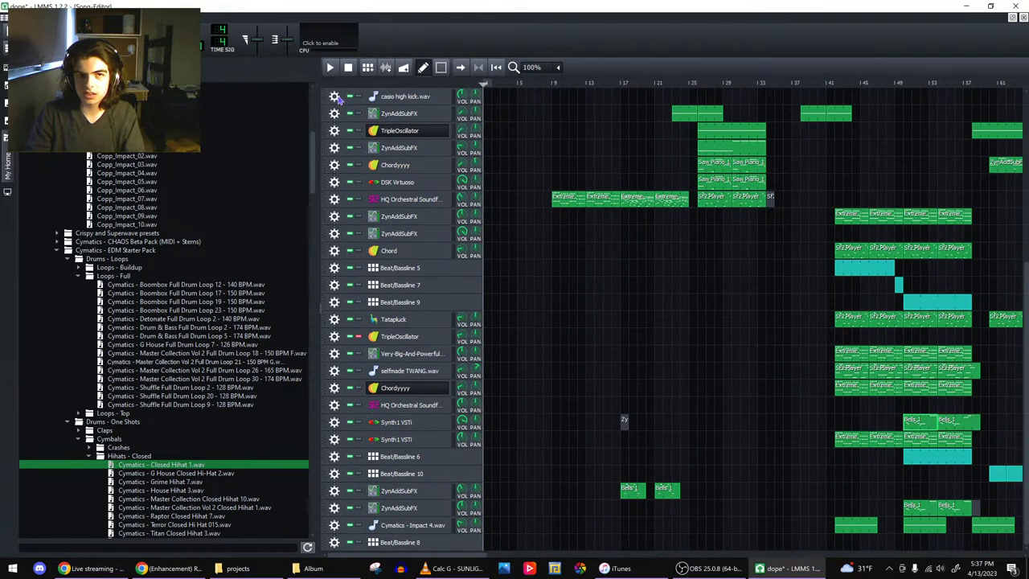
# - Link the upper Synth1 VSTi track's pitch knob to the automation clip around bar 47 on the pitch track
pyautogui.click(383, 426)
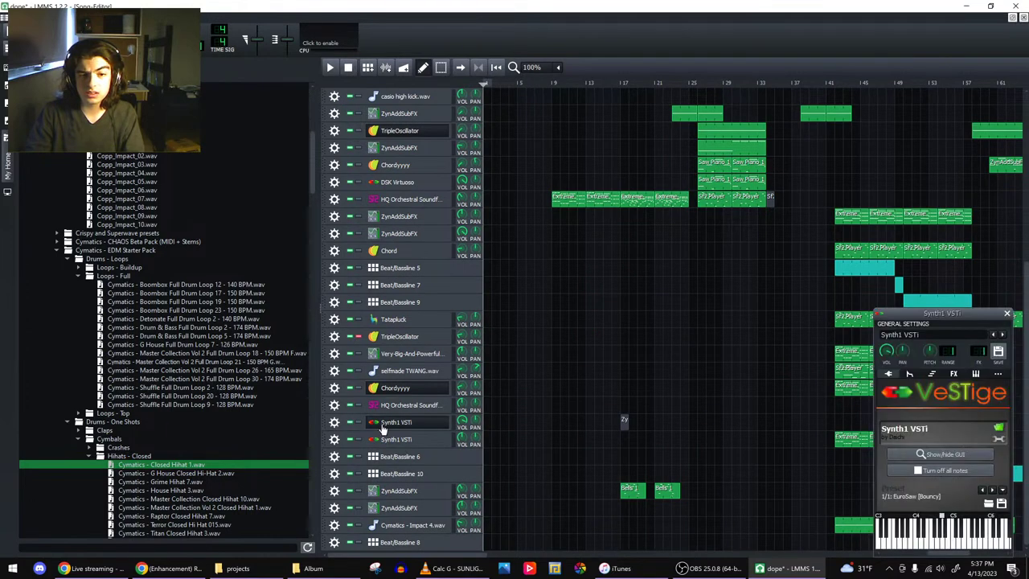
pyautogui.scroll(2, 761, 389)
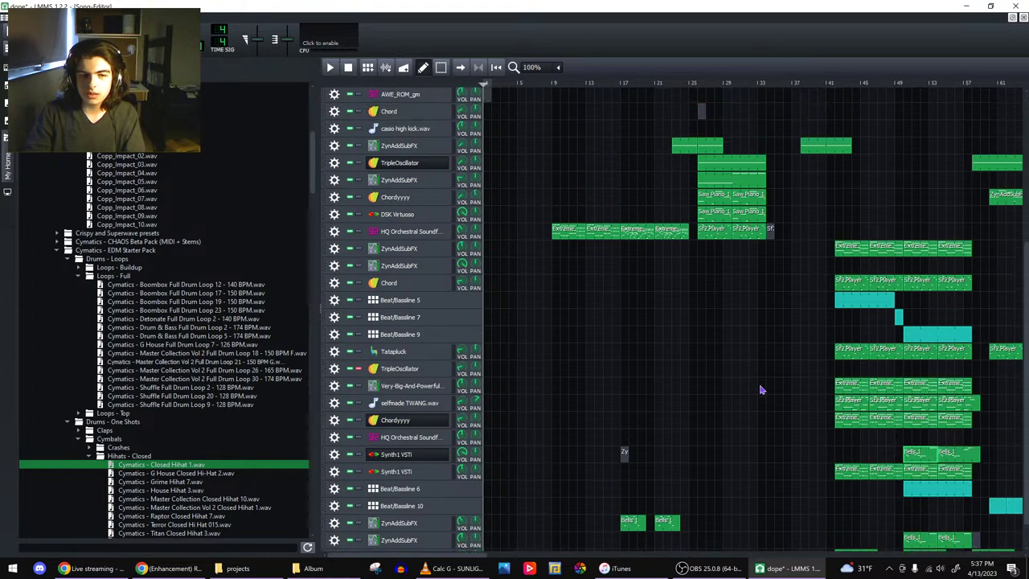
pyautogui.scroll(4, 761, 390)
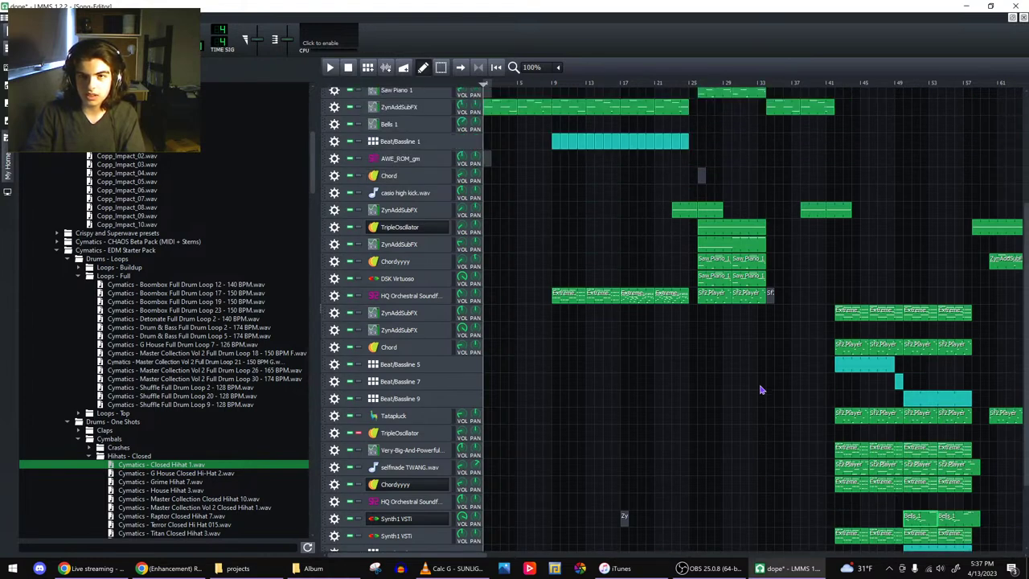
pyautogui.scroll(2, 760, 390)
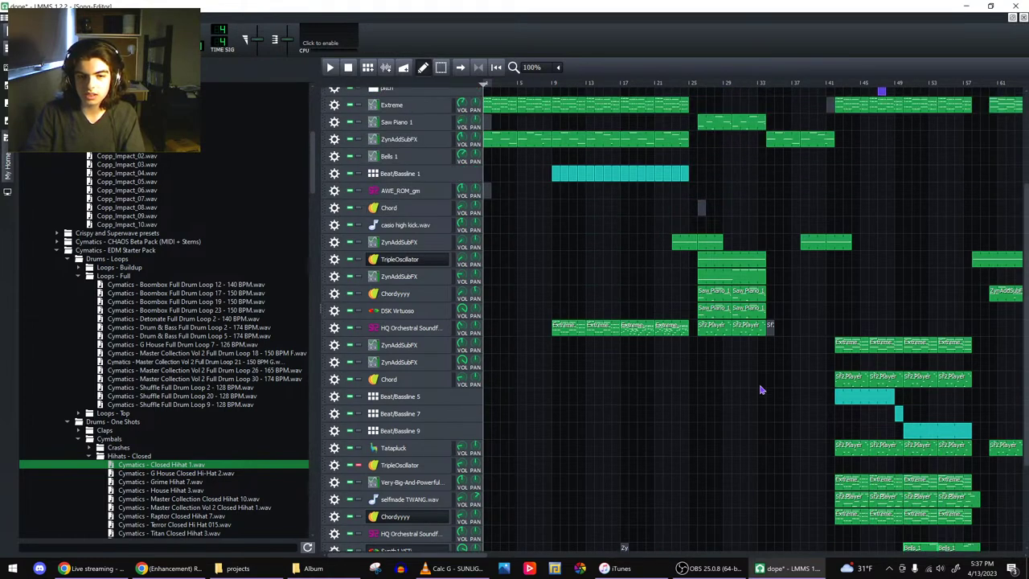
pyautogui.click(432, 550)
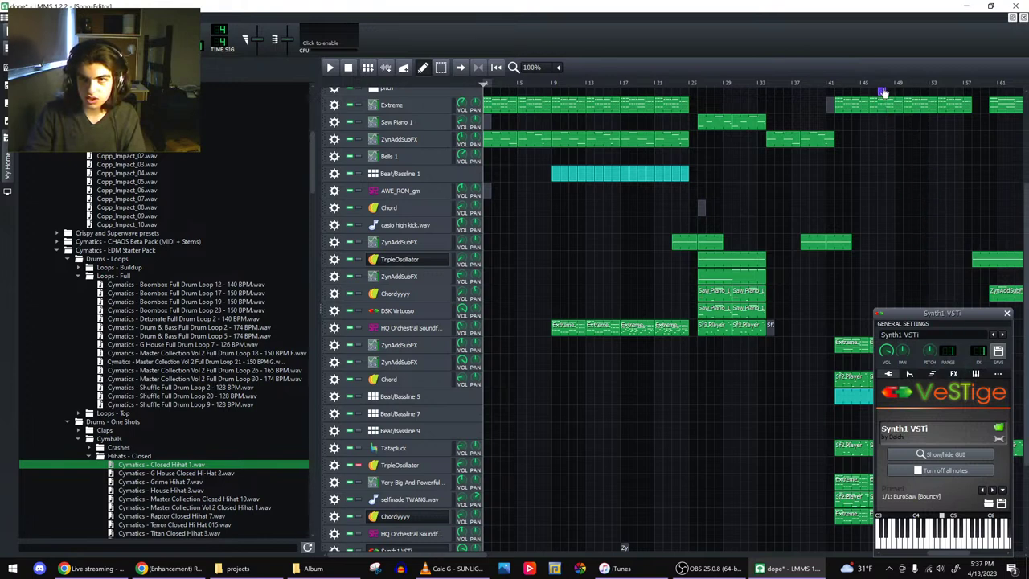
pyautogui.click(1006, 313)
# - Resize and move the Synth1 pitch clip to span bars 49 to 57, and set the playhead at bar 49
pyautogui.scroll(1, 1011, 319)
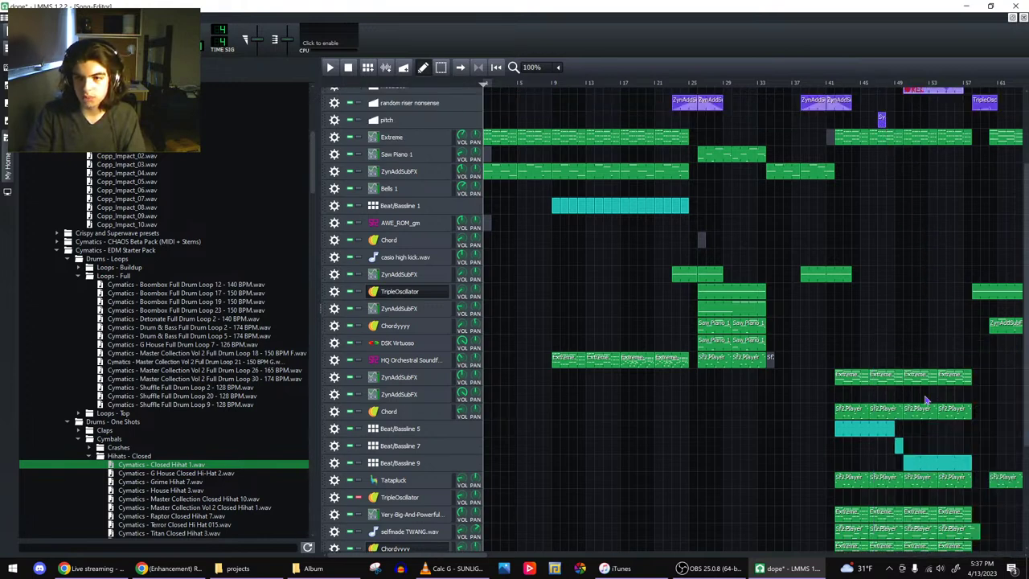
pyautogui.moveTo(884, 126); pyautogui.dragTo(971, 127)
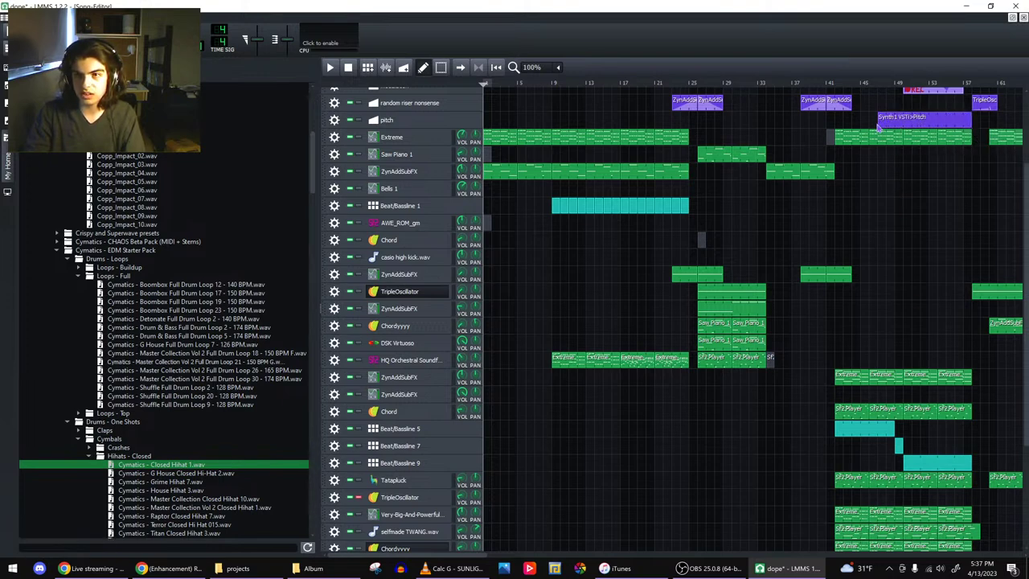
pyautogui.moveTo(880, 125); pyautogui.dragTo(894, 122)
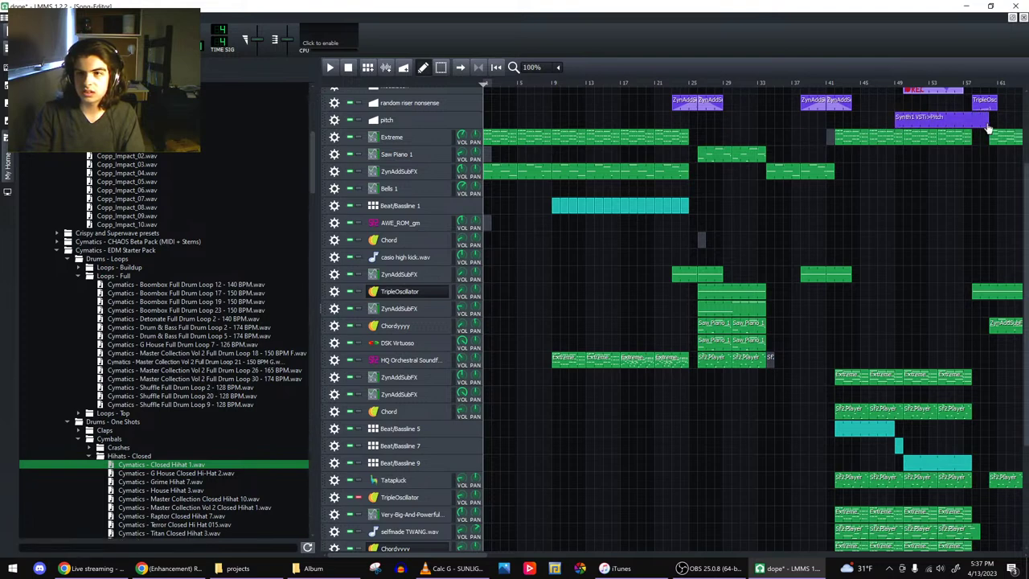
pyautogui.moveTo(988, 126); pyautogui.dragTo(970, 124)
pyautogui.click(896, 85)
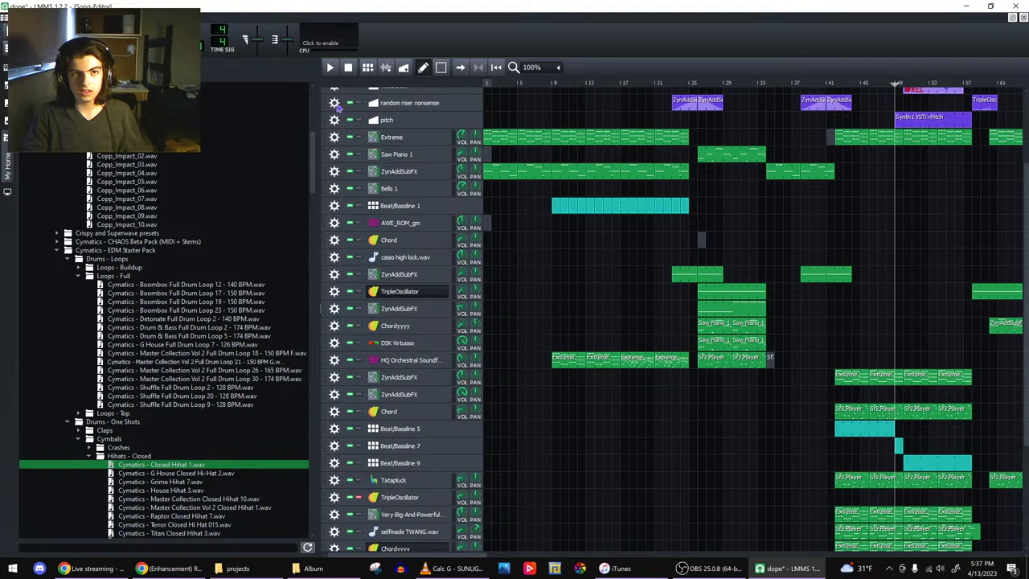
# - Turn all recording off on the random riser nonsense and modulation automation tracks
pyautogui.doubleClick(385, 109)
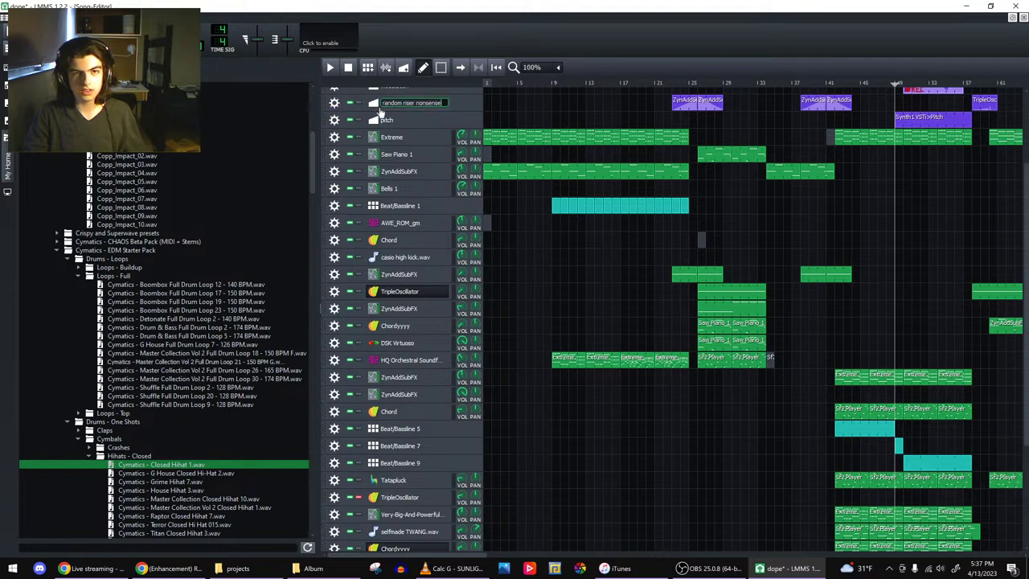
pyautogui.click(334, 104)
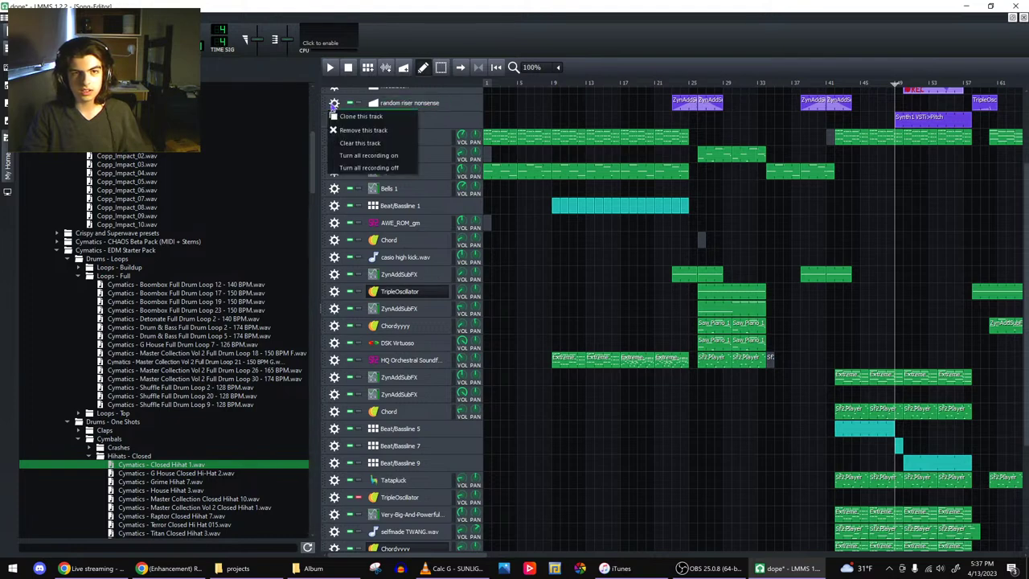
pyautogui.click(343, 168)
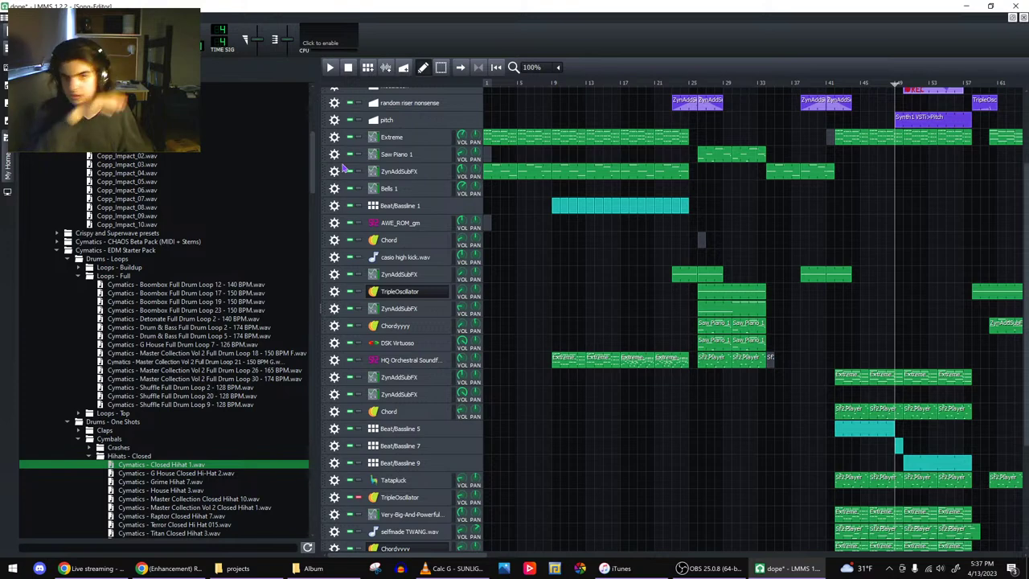
pyautogui.scroll(1, 529, 244)
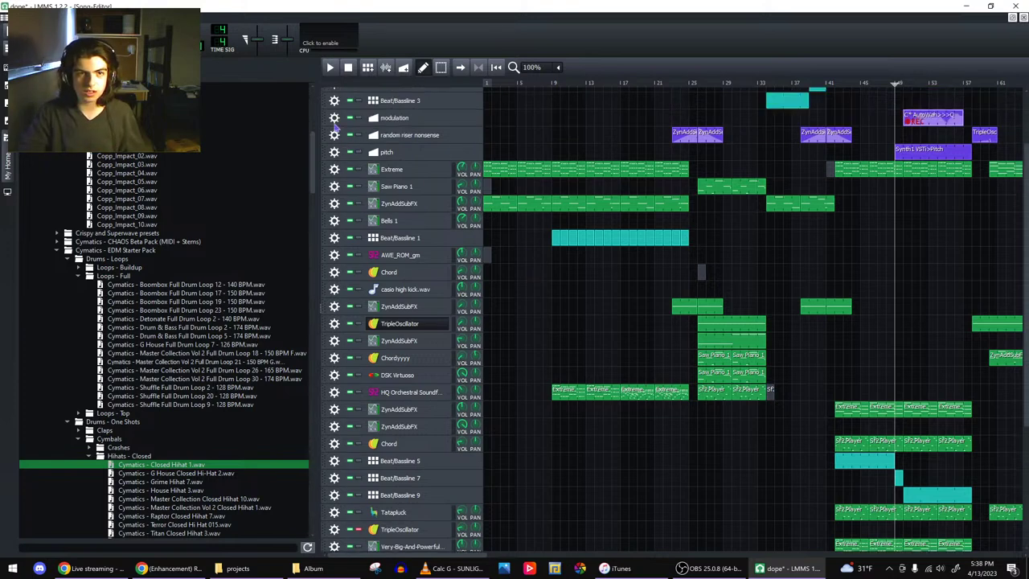
pyautogui.click(334, 123)
pyautogui.click(345, 184)
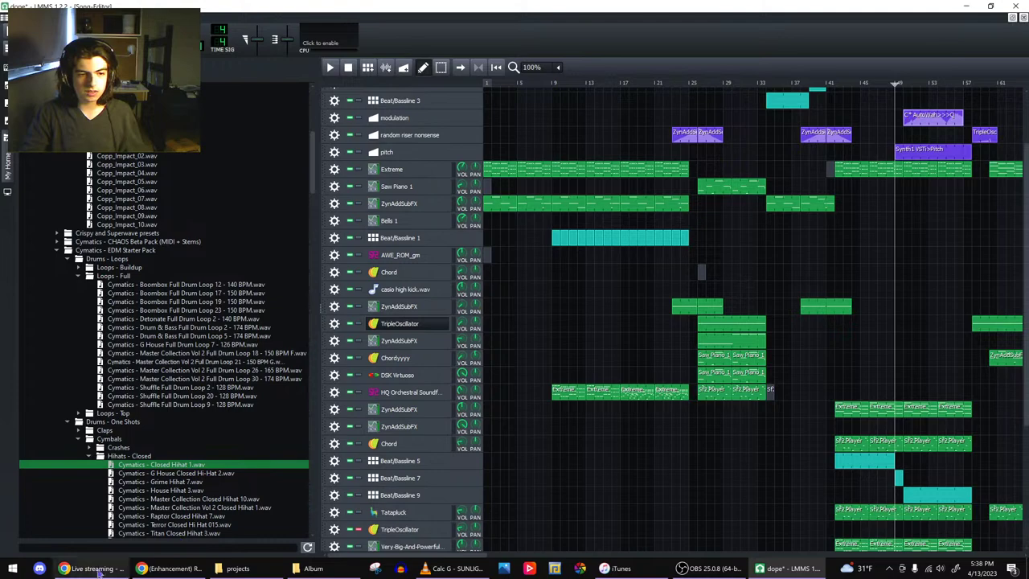
# - Switch to the browser to read the live stream chat and return to LMMS
pyautogui.click(93, 568)
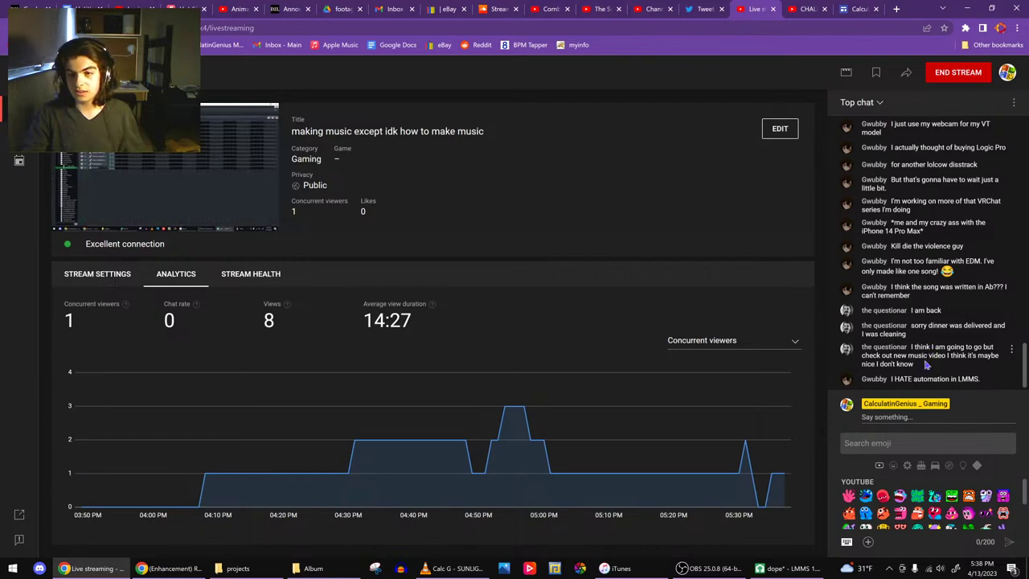
pyautogui.click(791, 568)
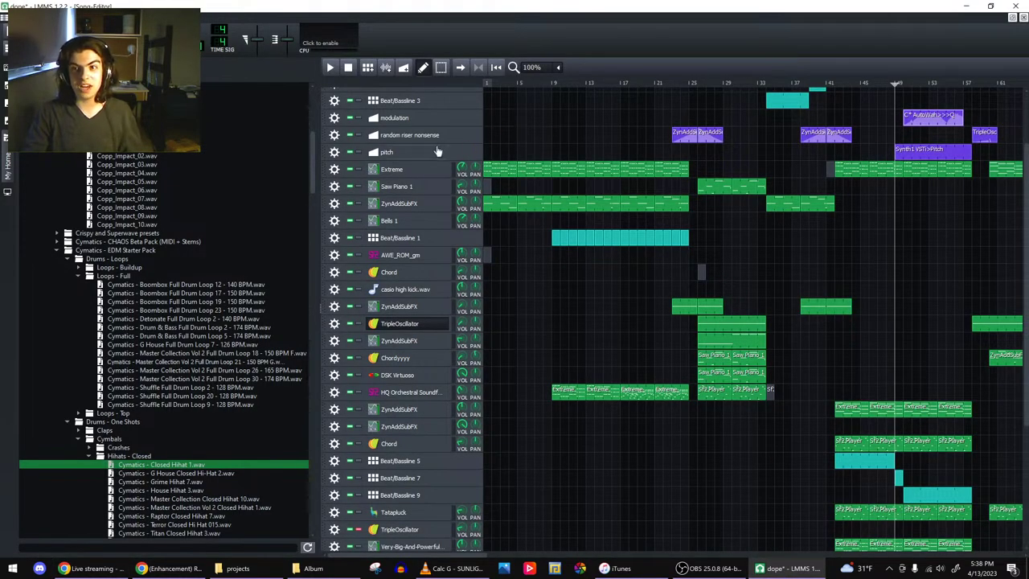
# - Turn all recording on for the pitch track and play the song from bar 49 through bar 57 to record pitch automation
pyautogui.click(334, 152)
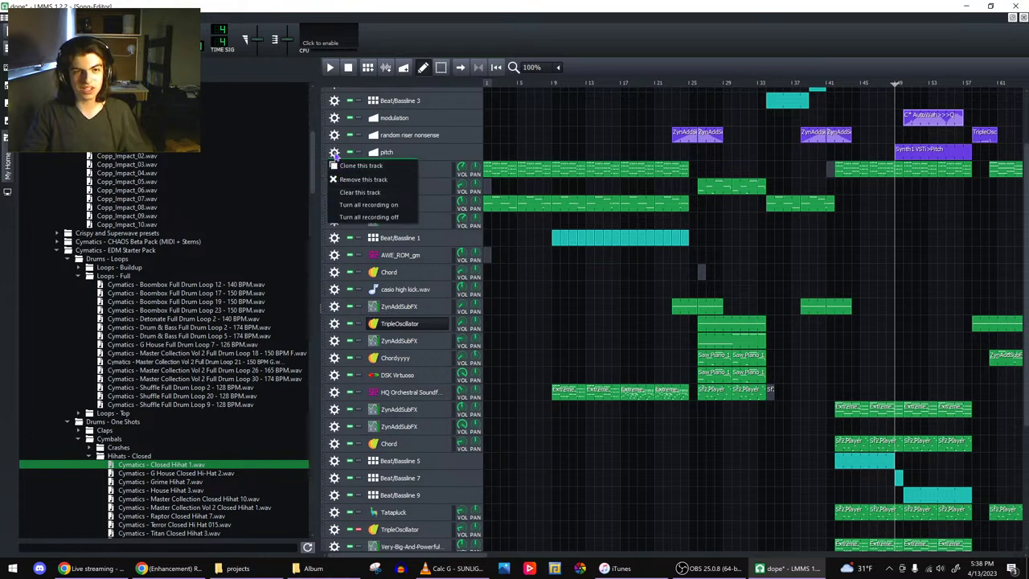
pyautogui.click(514, 158)
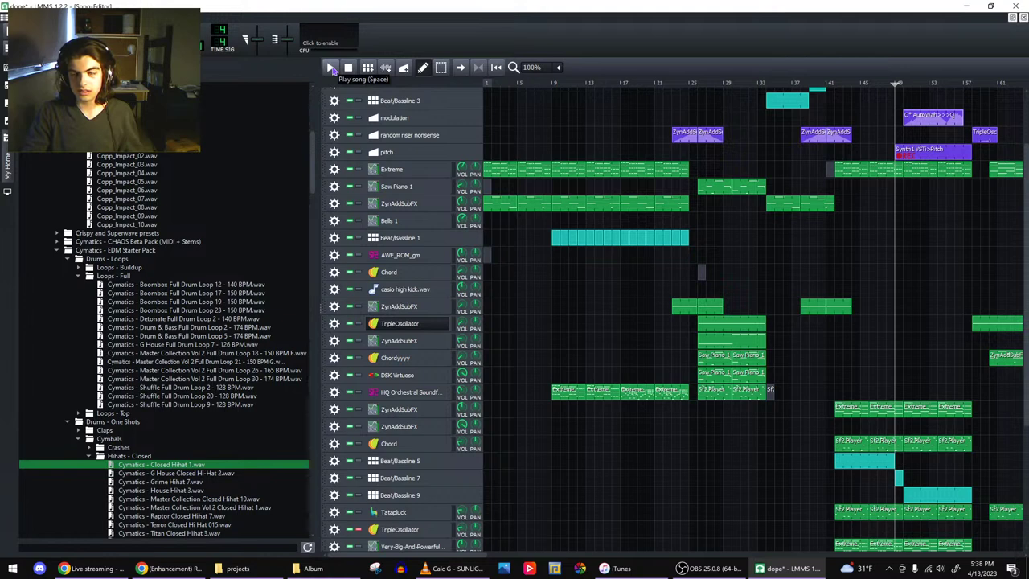
pyautogui.click(915, 84)
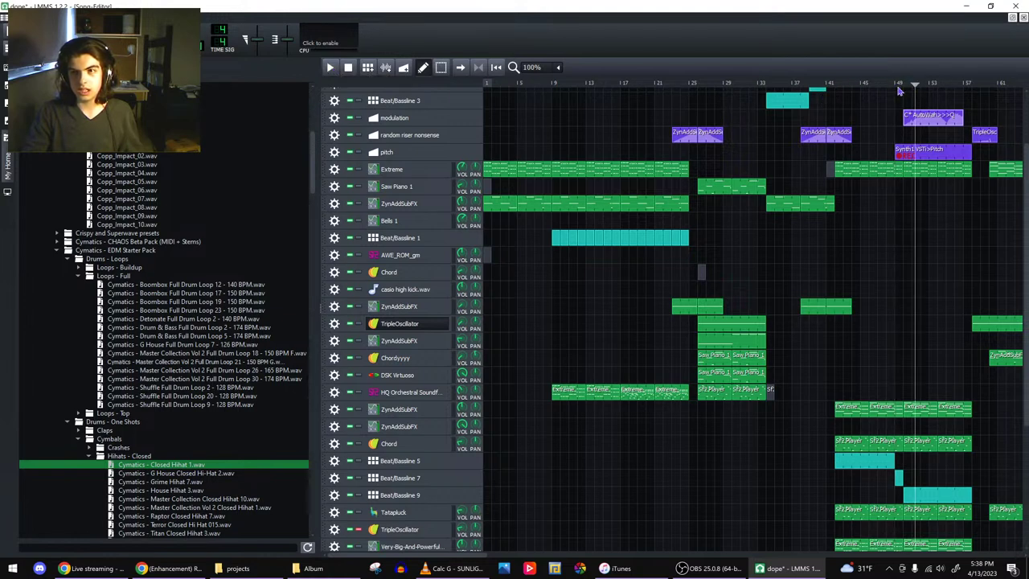
pyautogui.click(894, 85)
pyautogui.click(338, 69)
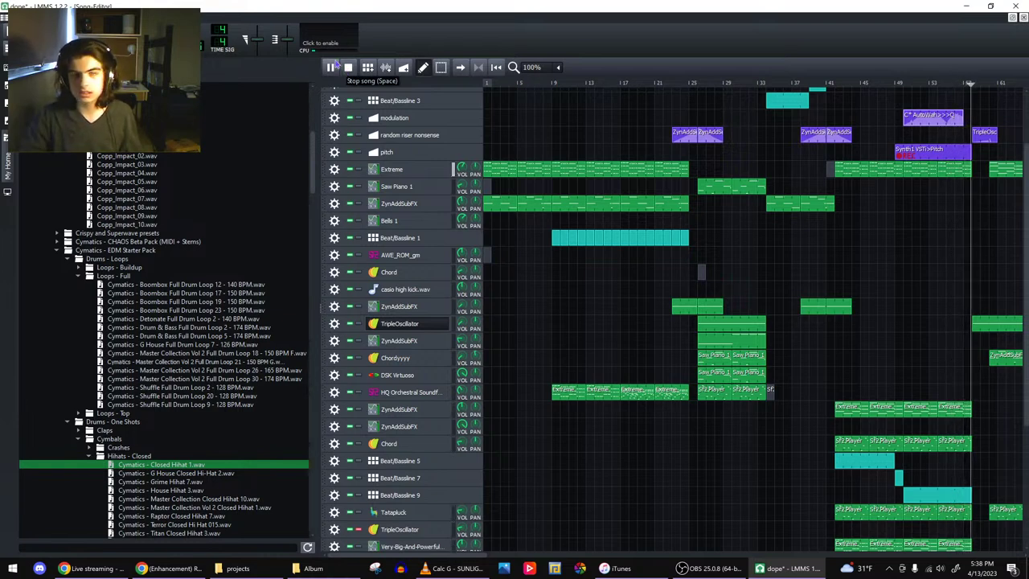
pyautogui.click(347, 68)
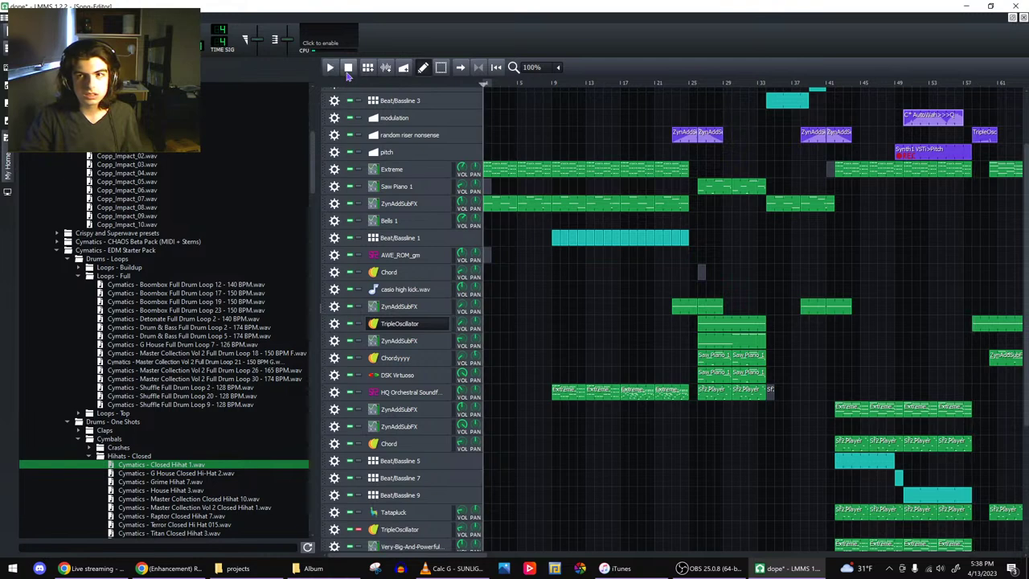
# - Examine the Synth1 pitch clip's curve in the Automation Editor
pyautogui.doubleClick(919, 160)
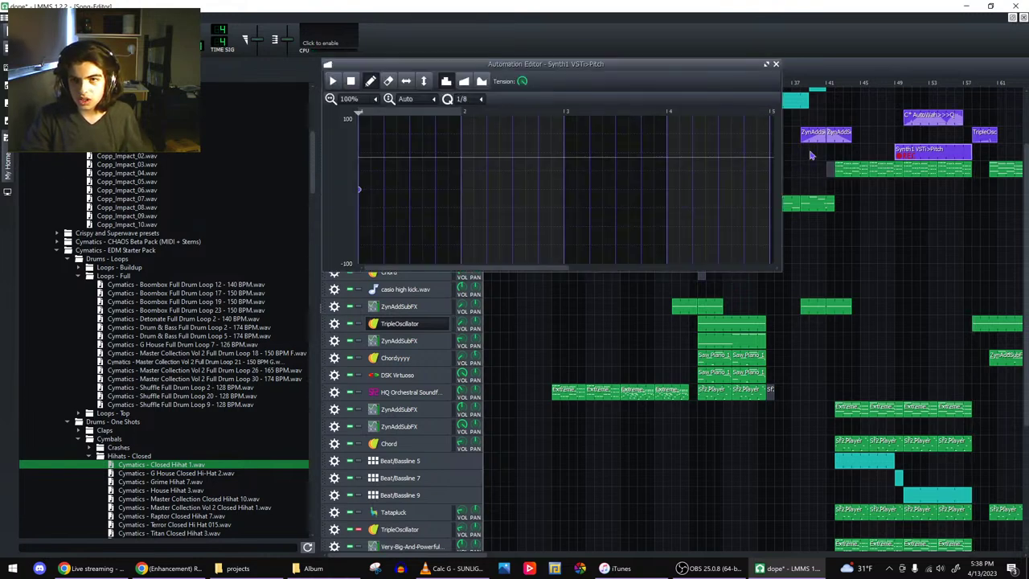
pyautogui.click(775, 64)
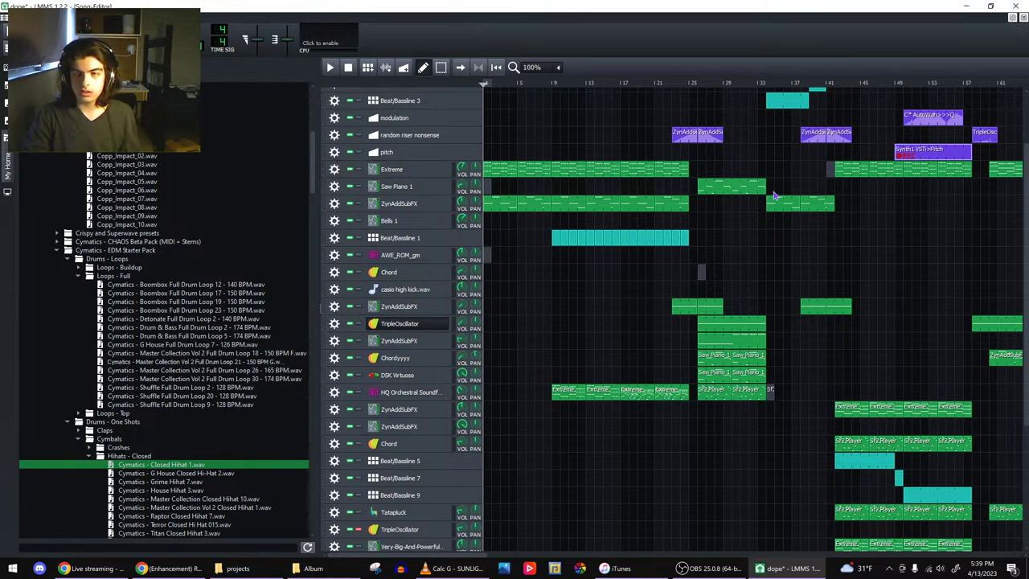
# - Inspect the upper Synth1 VSTi track's instrument window and MIDI input options
pyautogui.scroll(-5, 752, 266)
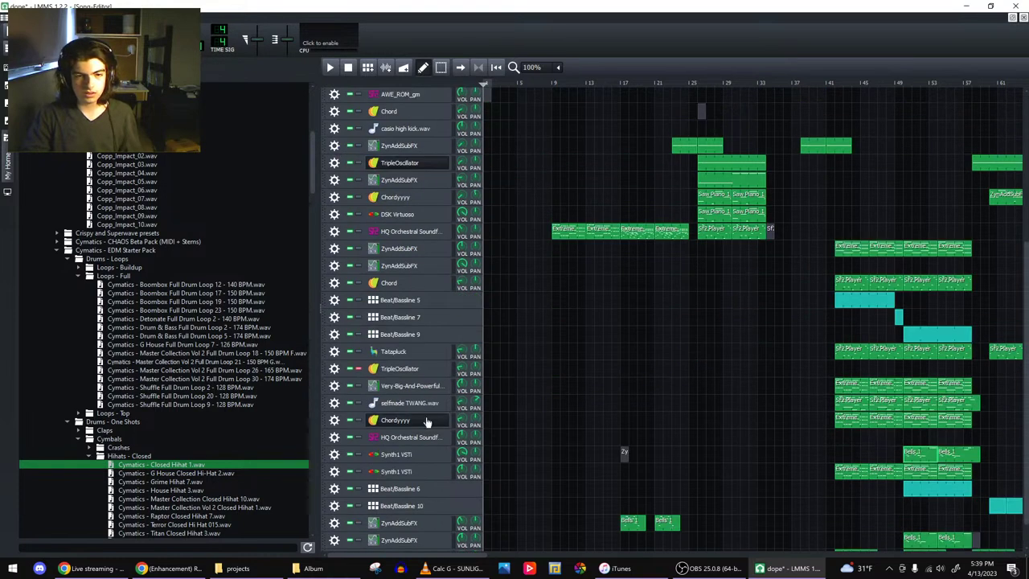
pyautogui.click(406, 455)
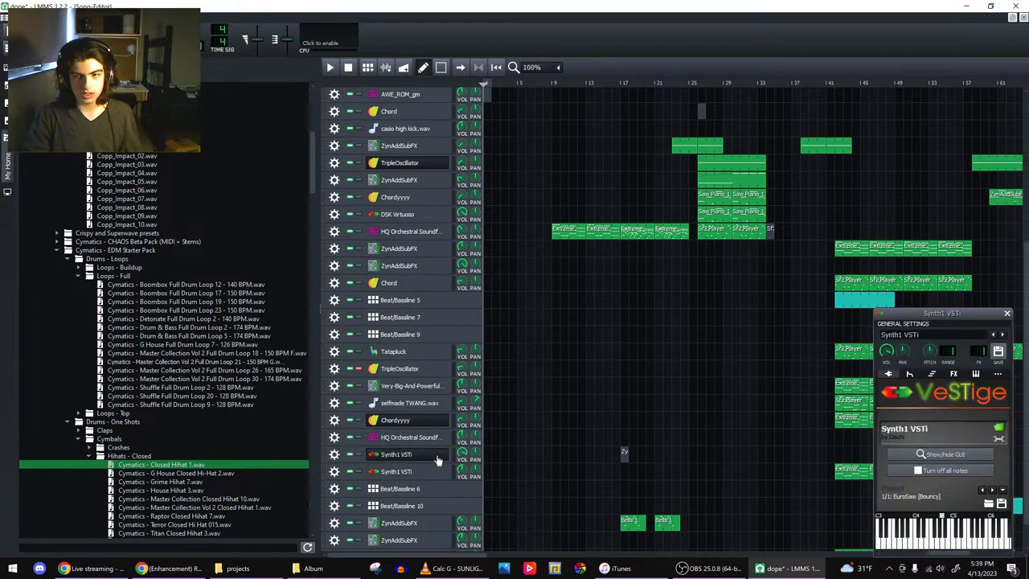
pyautogui.click(1006, 313)
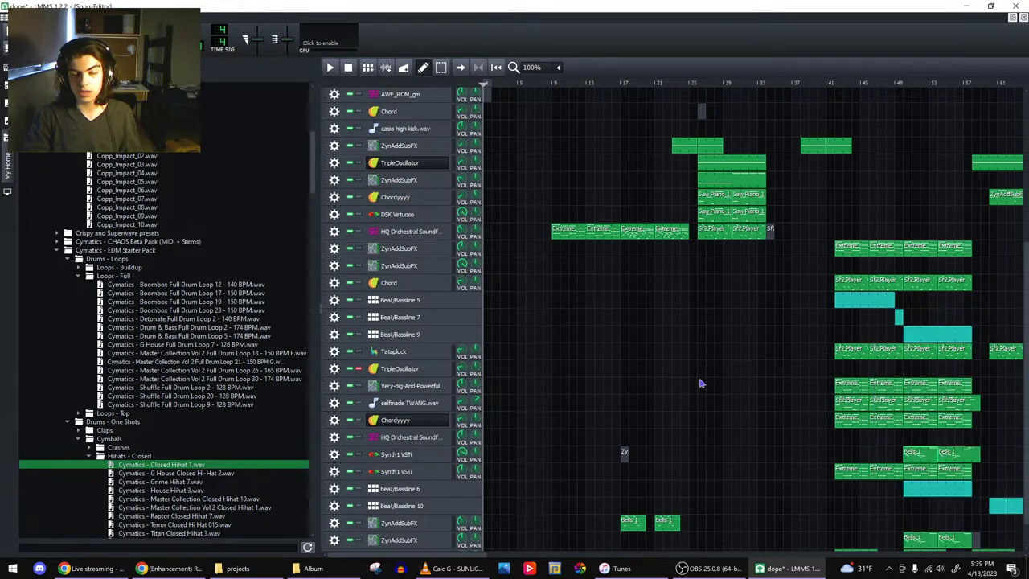
pyautogui.rightClick(327, 464)
pyautogui.moveTo(364, 521)
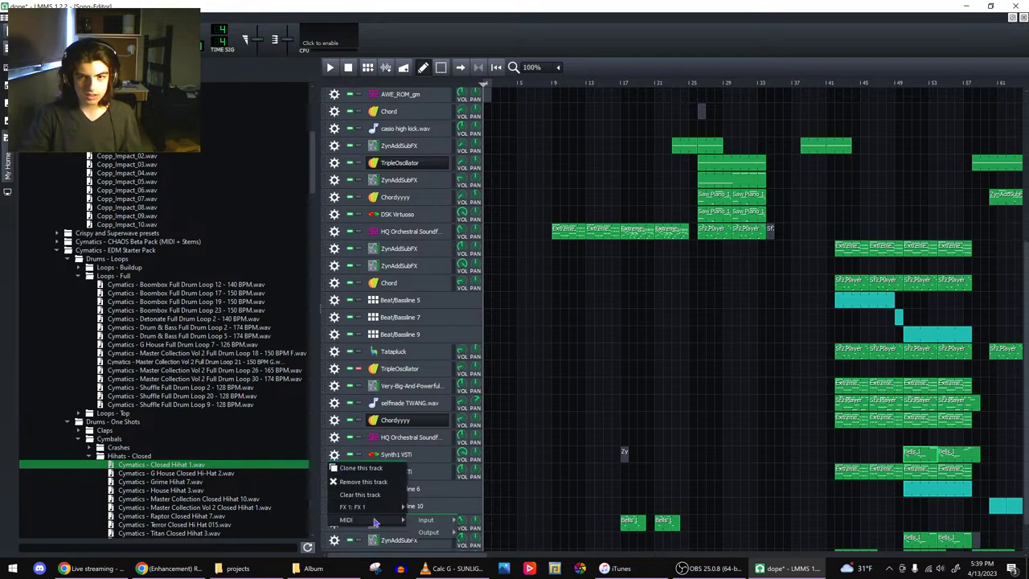
pyautogui.click(465, 523)
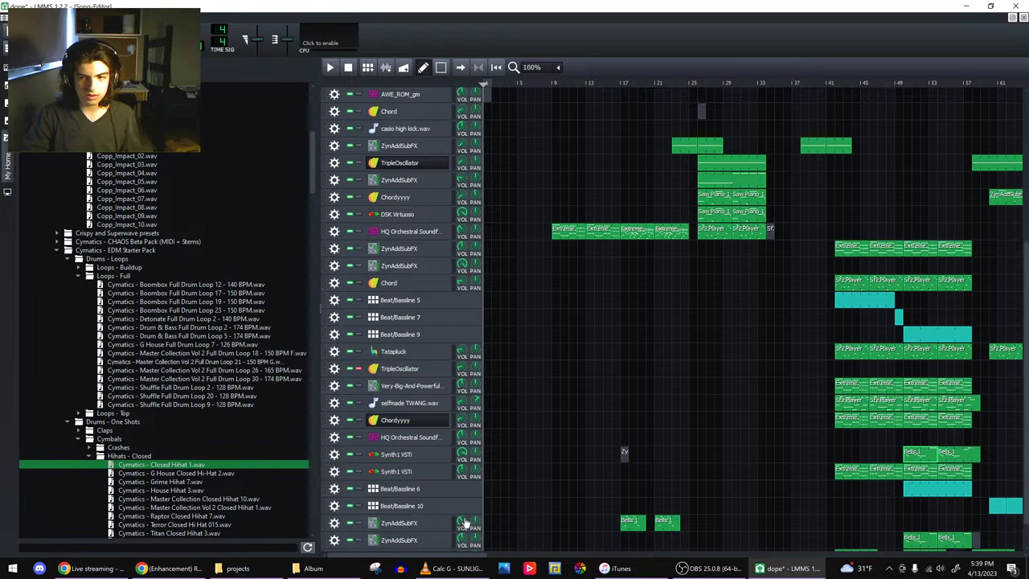
pyautogui.click(418, 455)
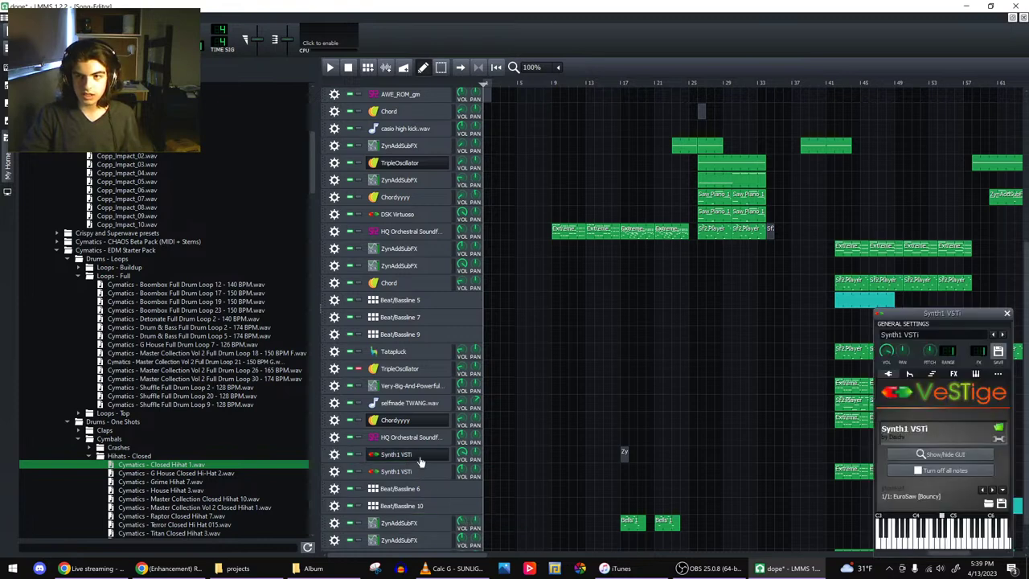
pyautogui.click(1007, 314)
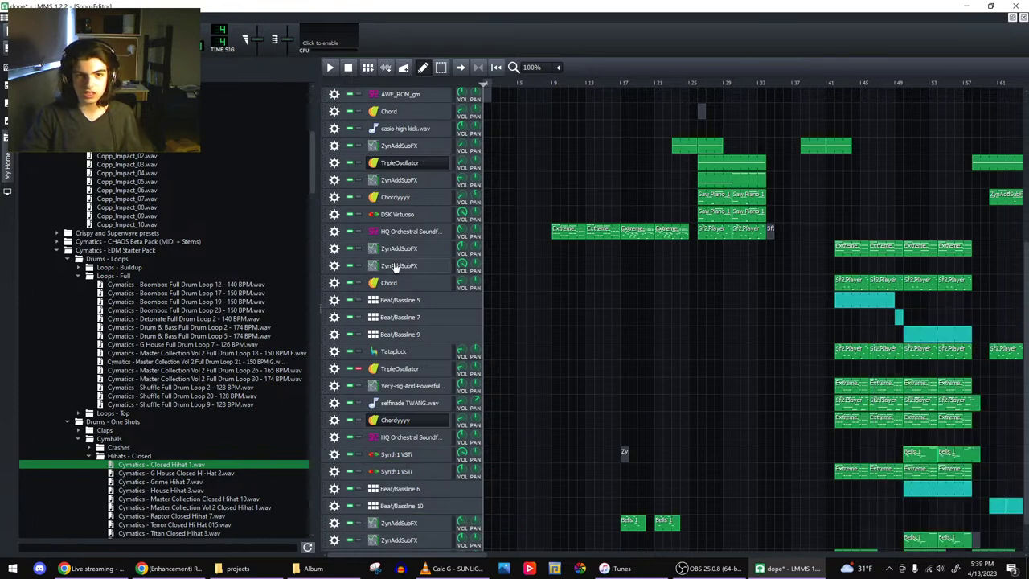
# - Inspect the MIDI input options of the two ZynAddSubFX tracks above the Chord track
pyautogui.click(335, 265)
pyautogui.moveTo(377, 318)
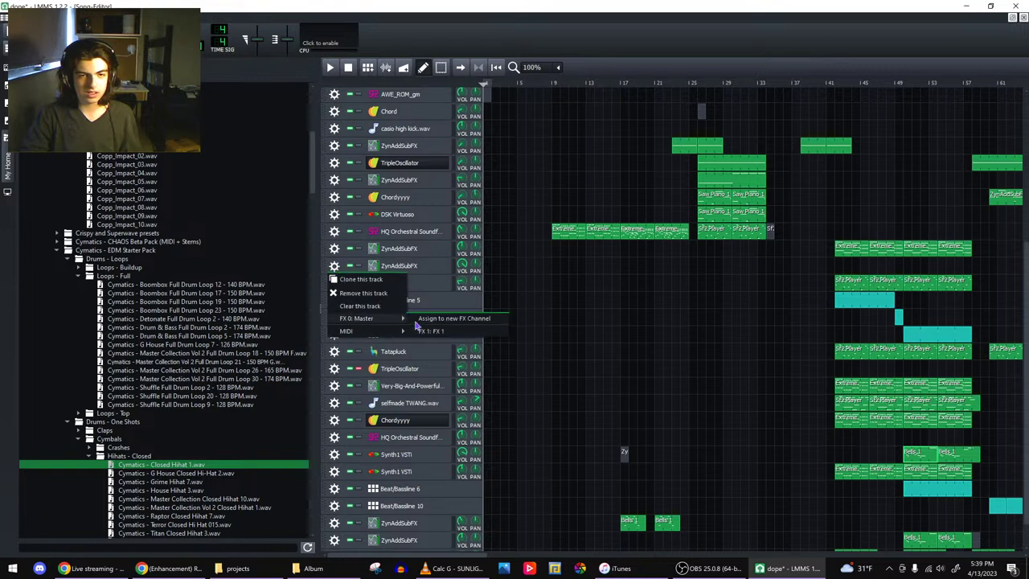
pyautogui.moveTo(434, 331)
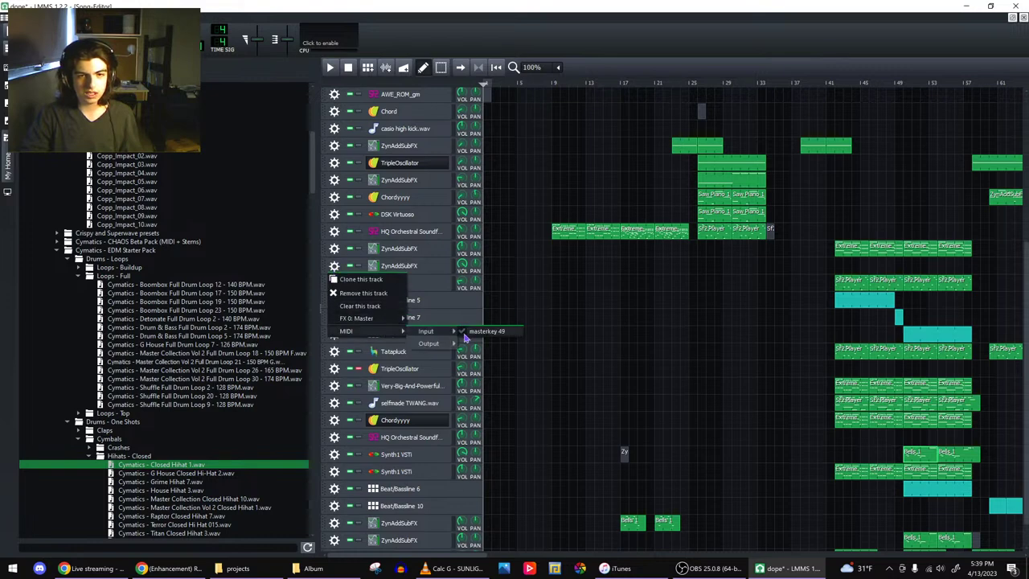
pyautogui.click(878, 246)
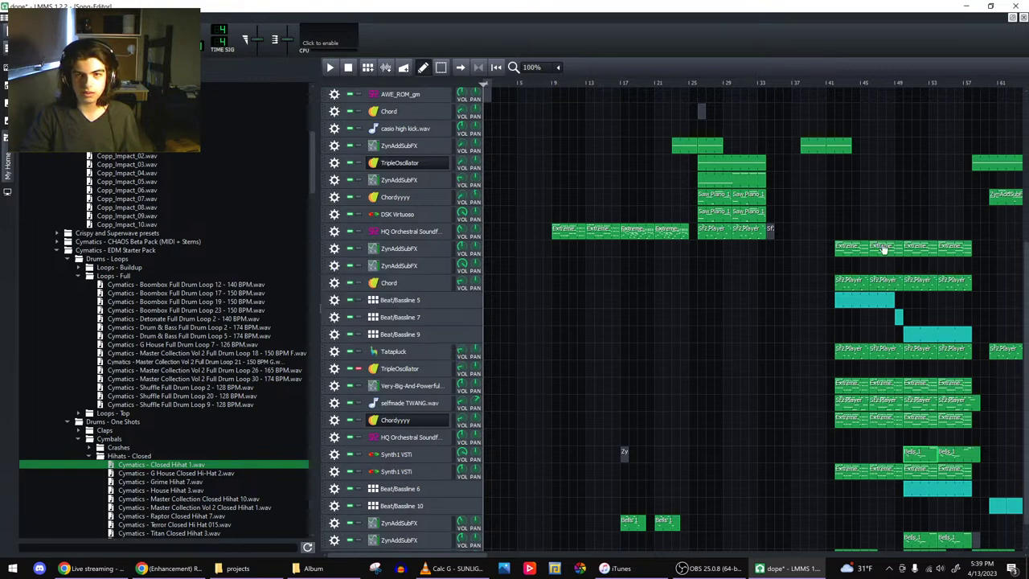
pyautogui.click(336, 250)
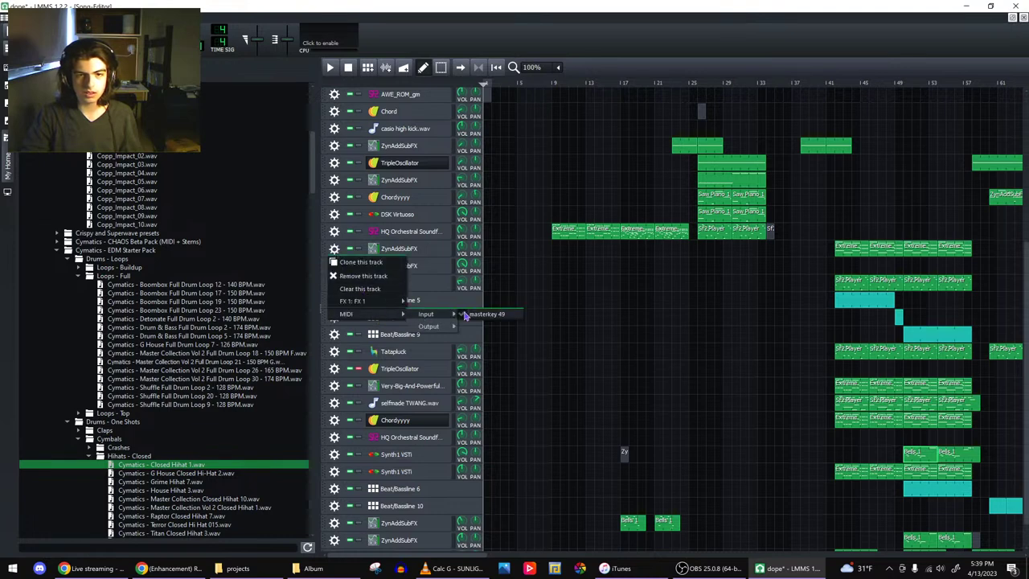
pyautogui.click(547, 319)
# - Play the song from bar 49 through bar 57 to record another pass of Synth1 pitch automation
pyautogui.scroll(5, 774, 356)
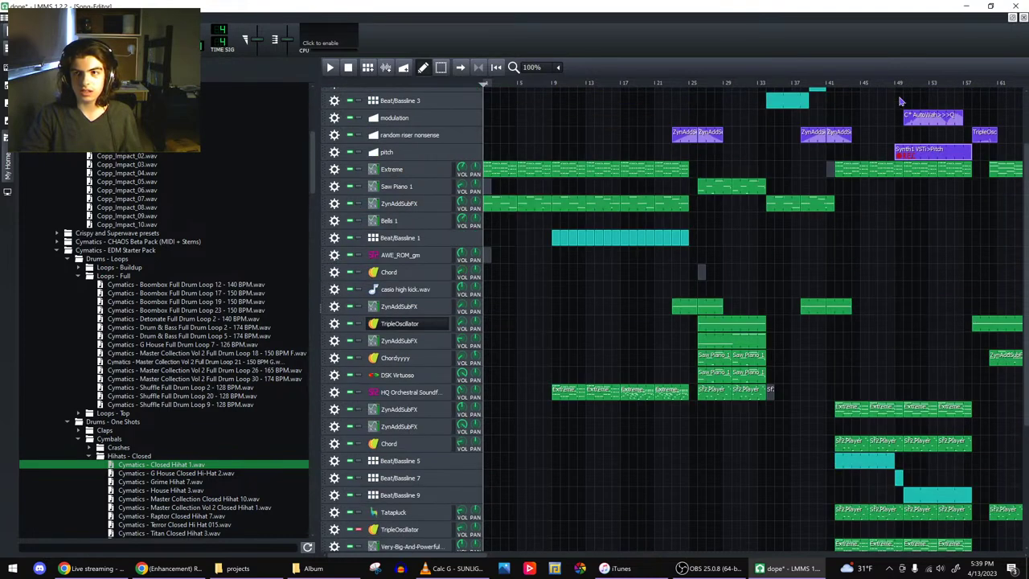
pyautogui.click(894, 84)
pyautogui.click(330, 69)
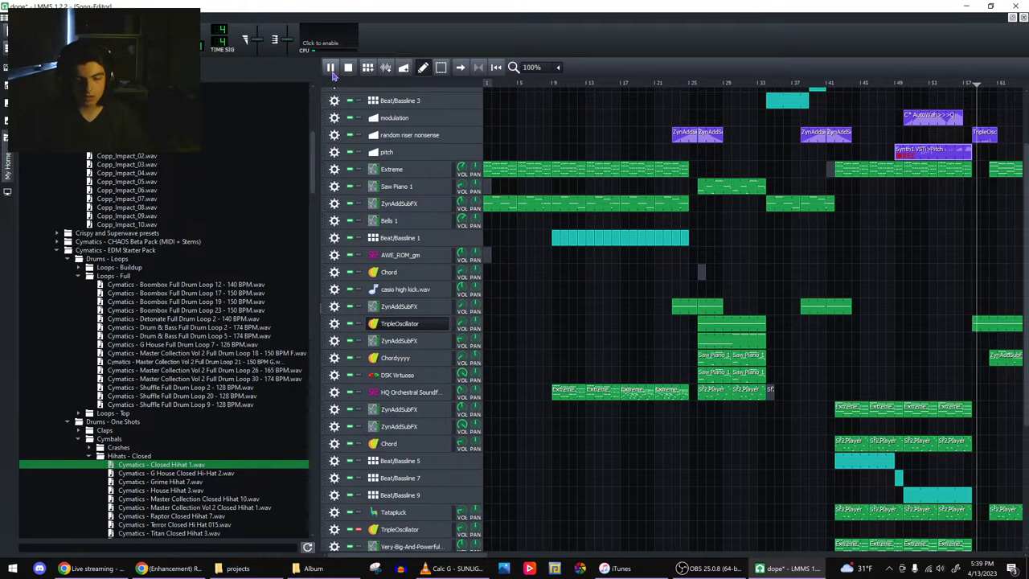
pyautogui.click(348, 66)
# - Check the Synth1 pitch curve in the Automation Editor and set the editor's quantization to 1/32
pyautogui.doubleClick(933, 151)
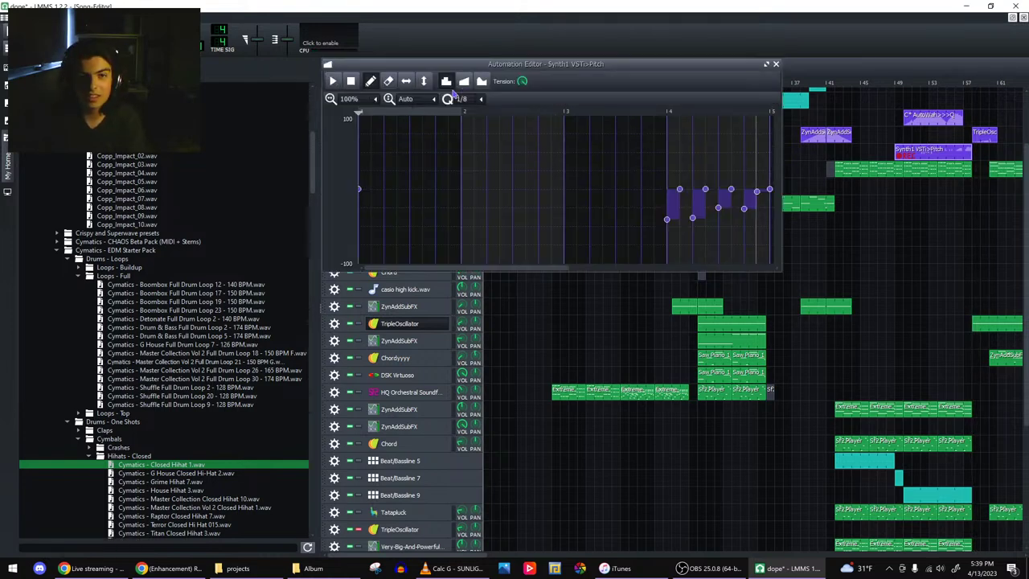
pyautogui.scroll(-1, 462, 99)
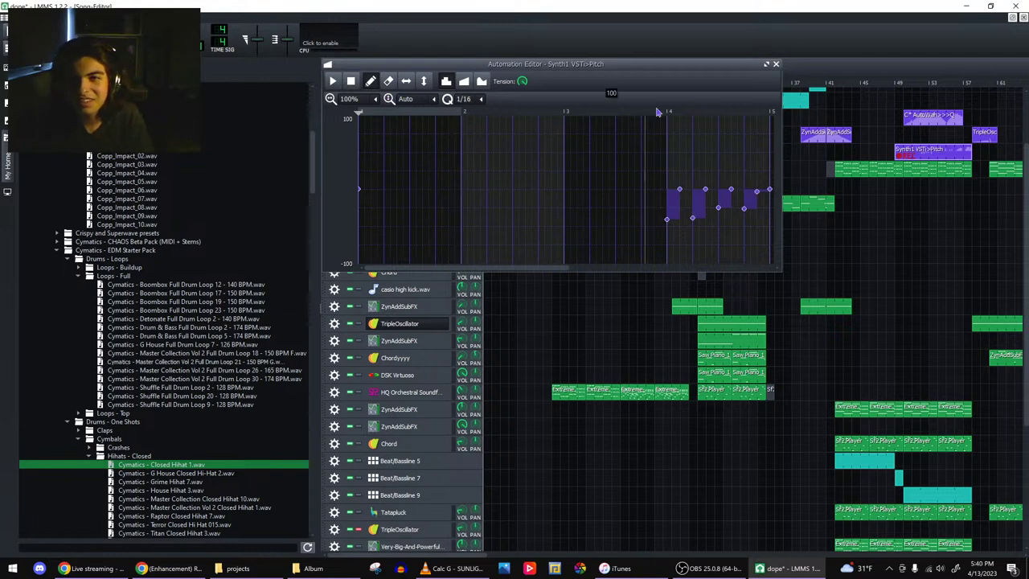
pyautogui.scroll(-1, 462, 99)
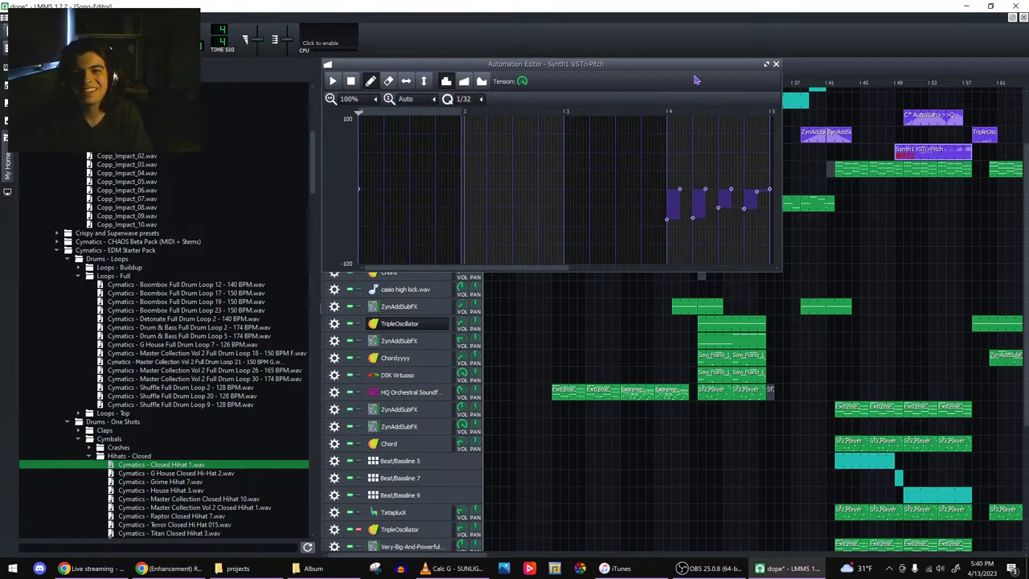
pyautogui.click(775, 65)
# - Return the playhead to bar 49 and change the Synth1 pitch clip's progression to the smooth cubic curve
pyautogui.click(895, 87)
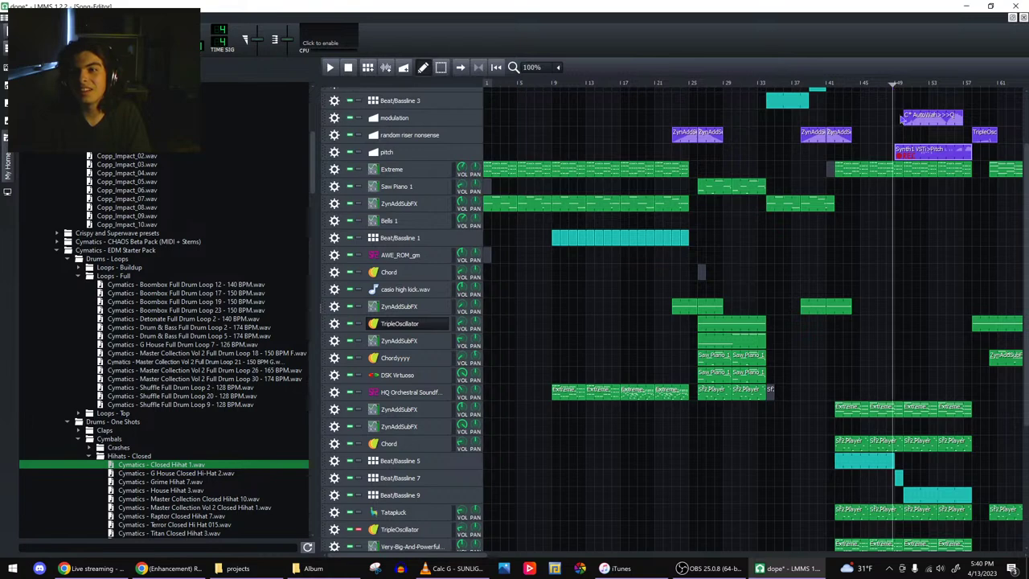
pyautogui.doubleClick(925, 152)
pyautogui.click(481, 81)
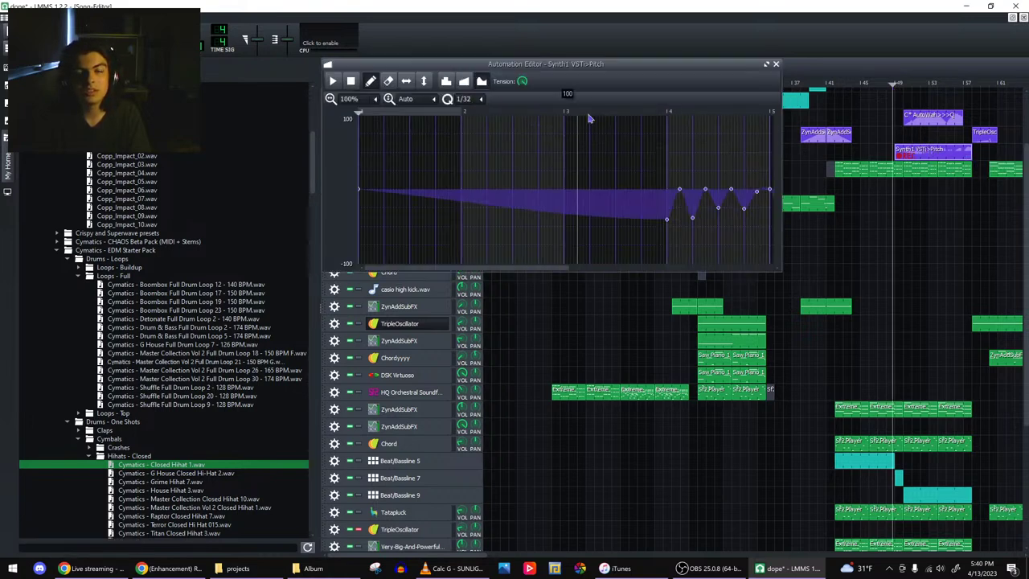
pyautogui.moveTo(635, 68); pyautogui.dragTo(711, 267)
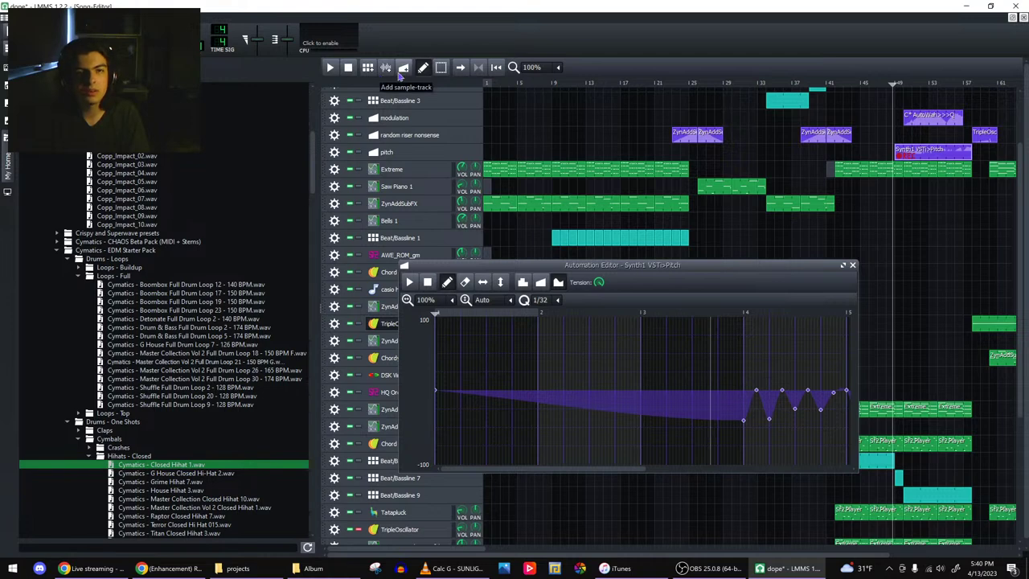
pyautogui.click(852, 264)
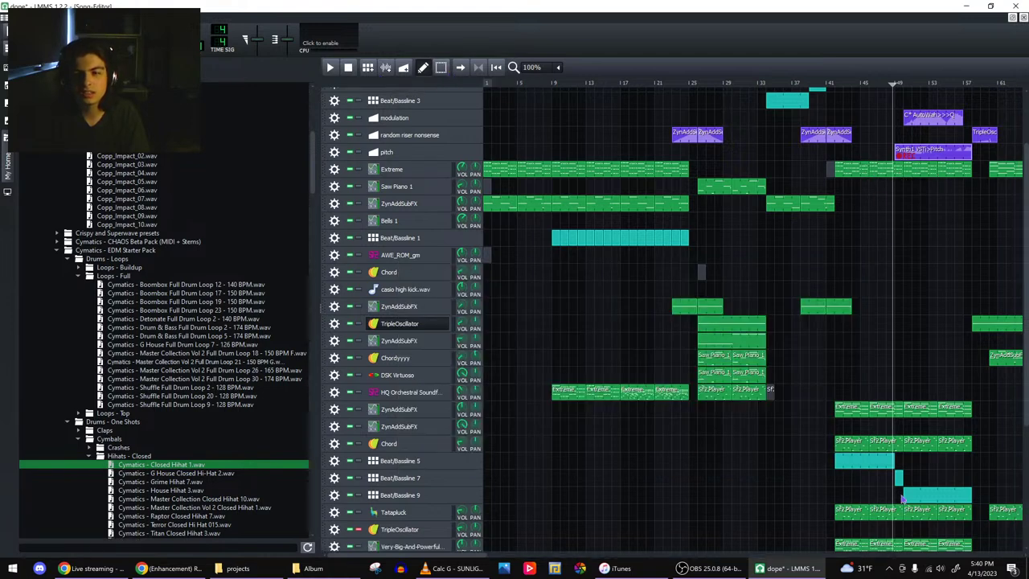
# - Check the Bells 1 pattern's notes and replay bars 49 to 57 to re-record the Synth1 pitch automation
pyautogui.scroll(-6, 907, 508)
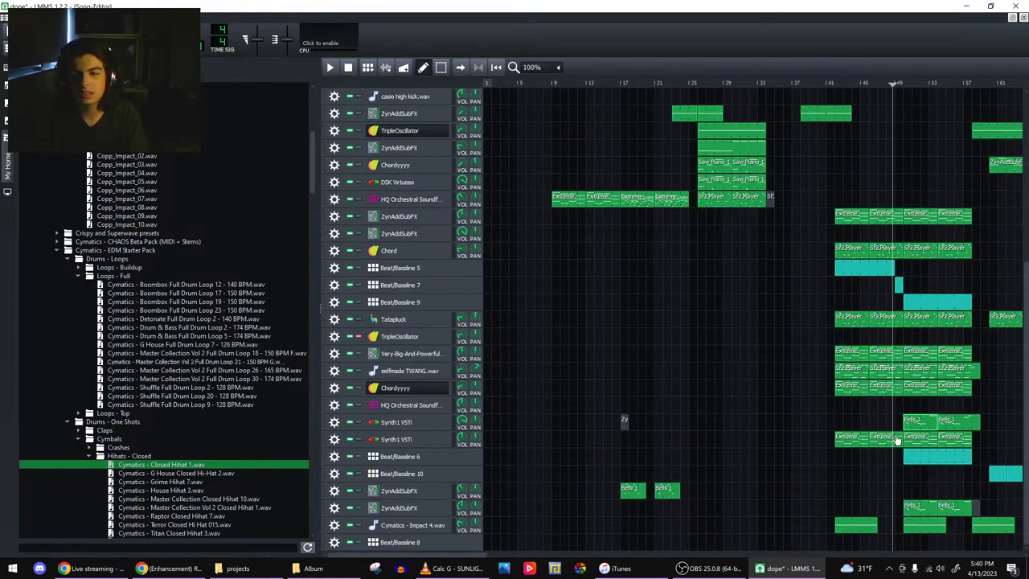
pyautogui.doubleClick(921, 427)
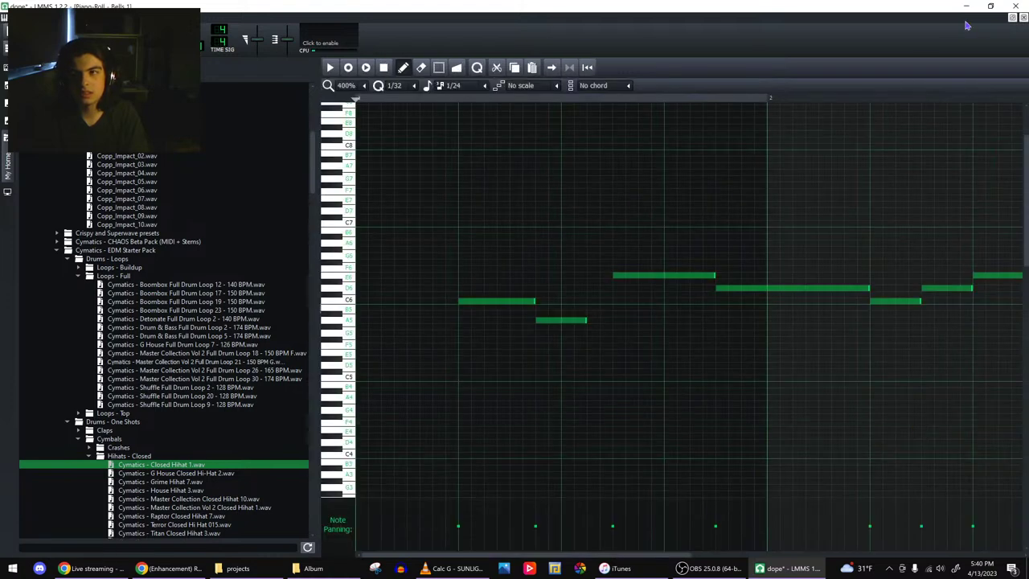
pyautogui.click(1023, 23)
pyautogui.scroll(-5, 778, 304)
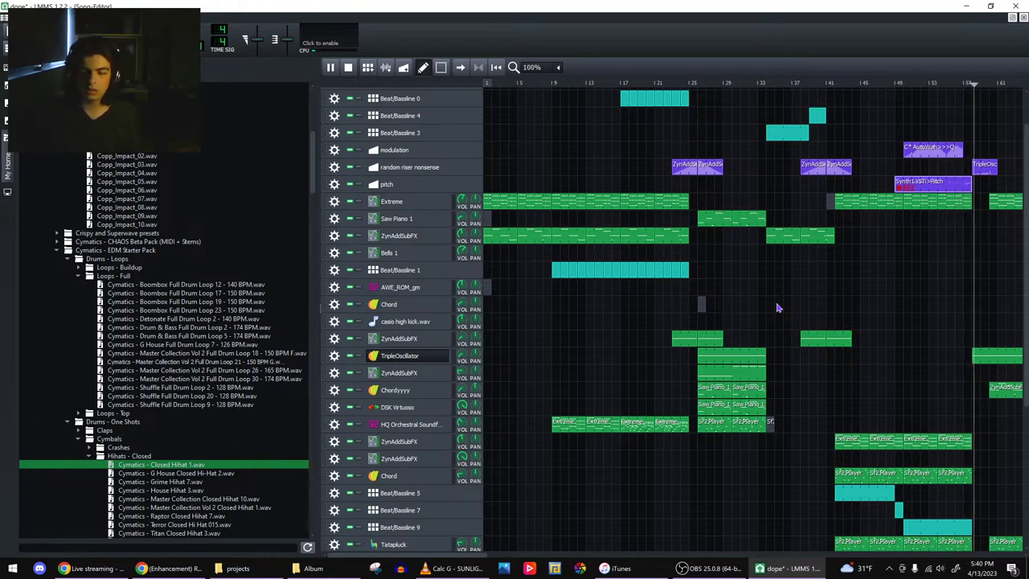
pyautogui.press('space')
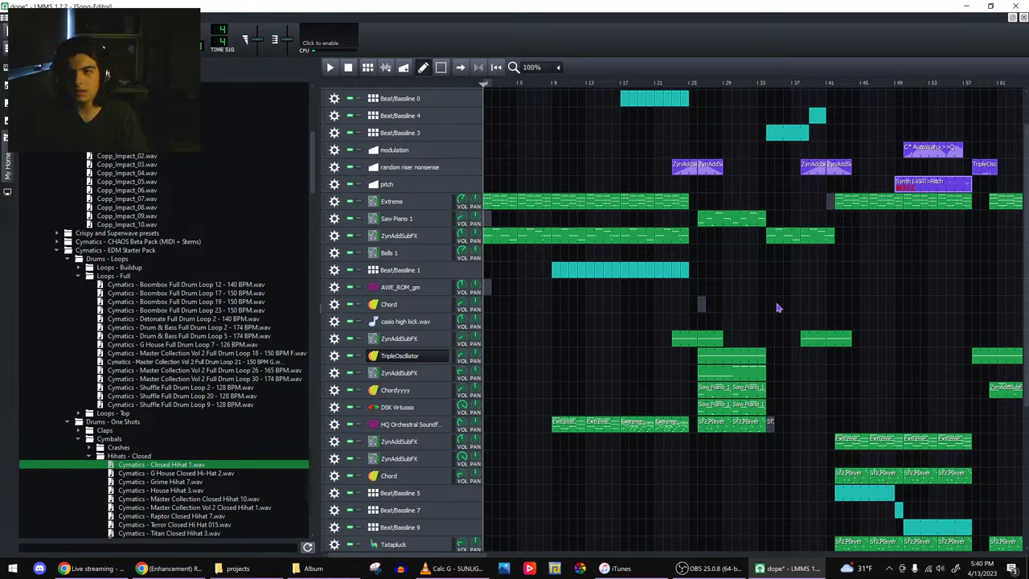
# - Review the re-recorded pitch curve in the Automation Editor and delete the Synth1 pitch clip from the pitch track
pyautogui.doubleClick(929, 187)
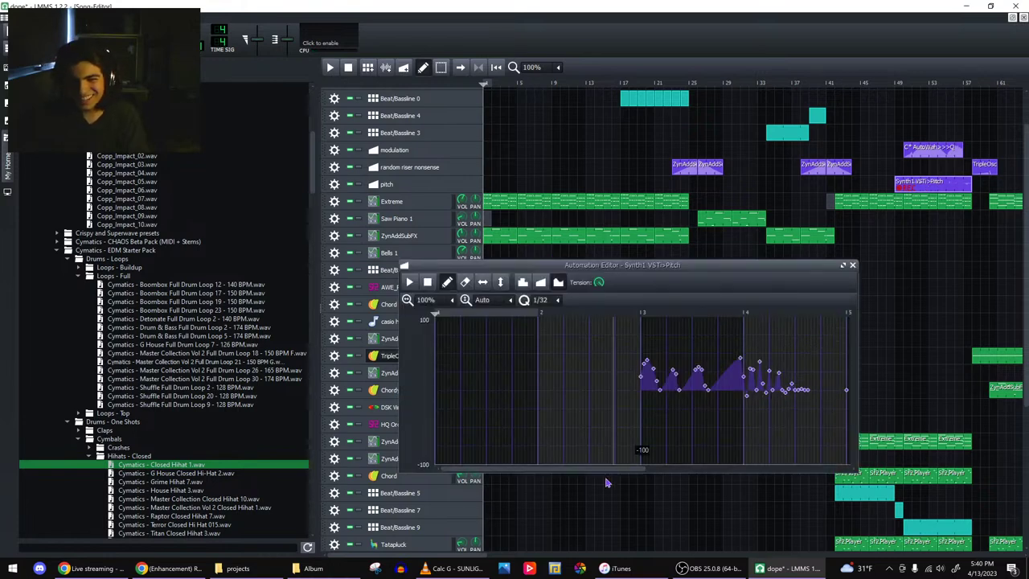
pyautogui.moveTo(602, 469); pyautogui.dragTo(682, 455)
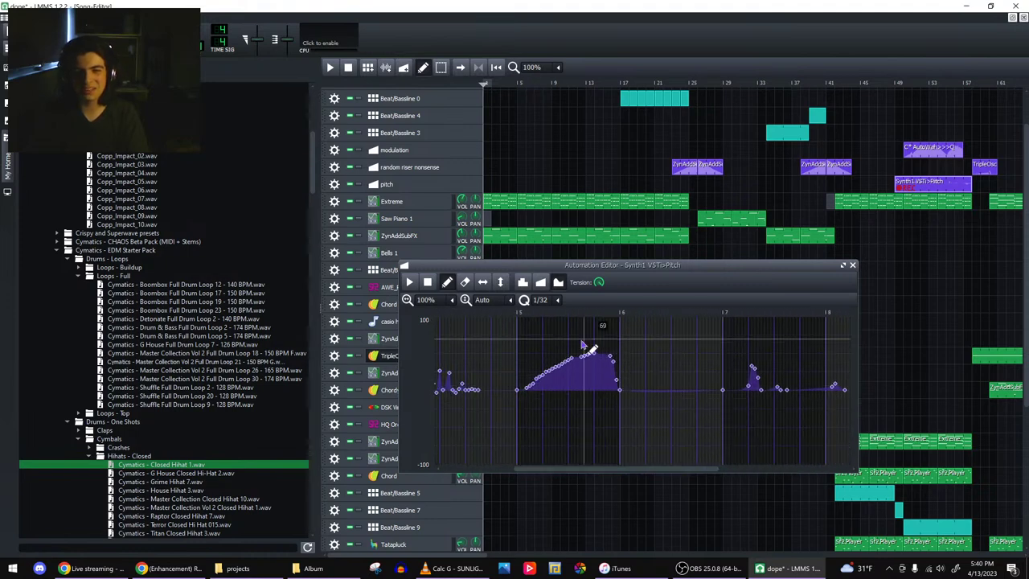
pyautogui.click(852, 264)
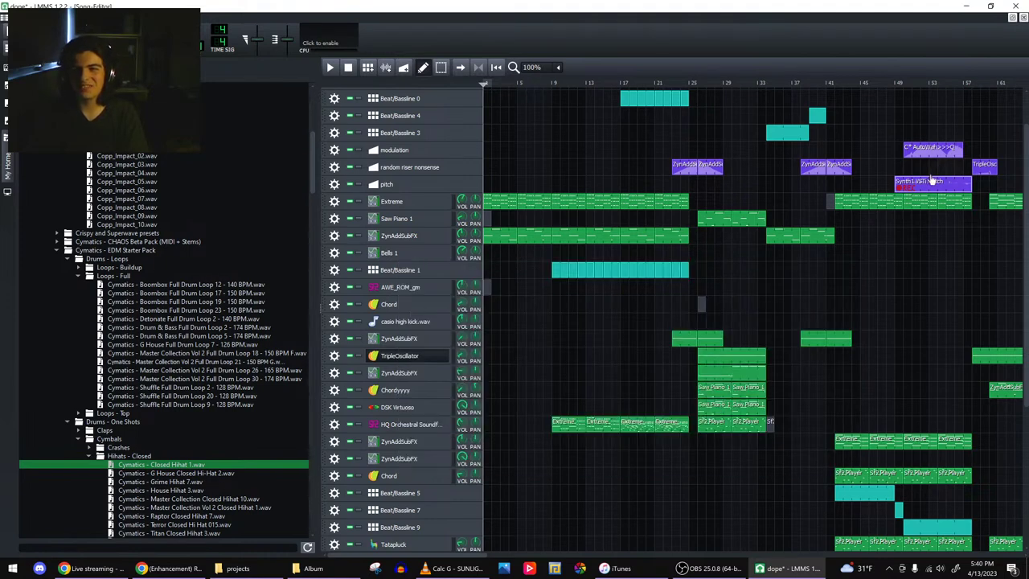
pyautogui.middleClick(930, 181)
pyautogui.click(89, 569)
pyautogui.click(88, 568)
# - Enable masterkey 49 as the MIDI input of the upper Chordyyyy track
pyautogui.moveTo(333, 555); pyautogui.dragTo(534, 553)
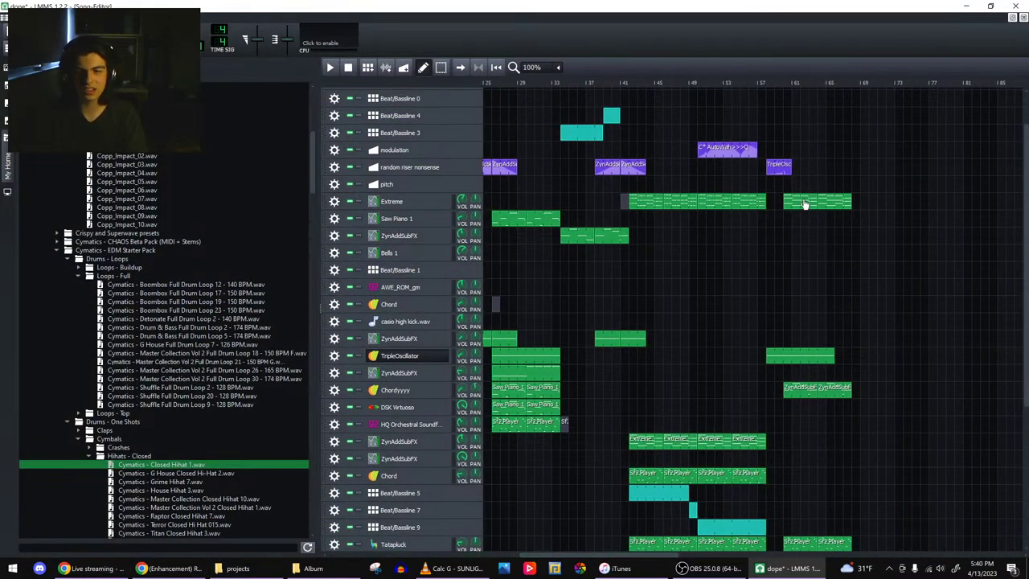
pyautogui.click(334, 391)
pyautogui.moveTo(361, 443)
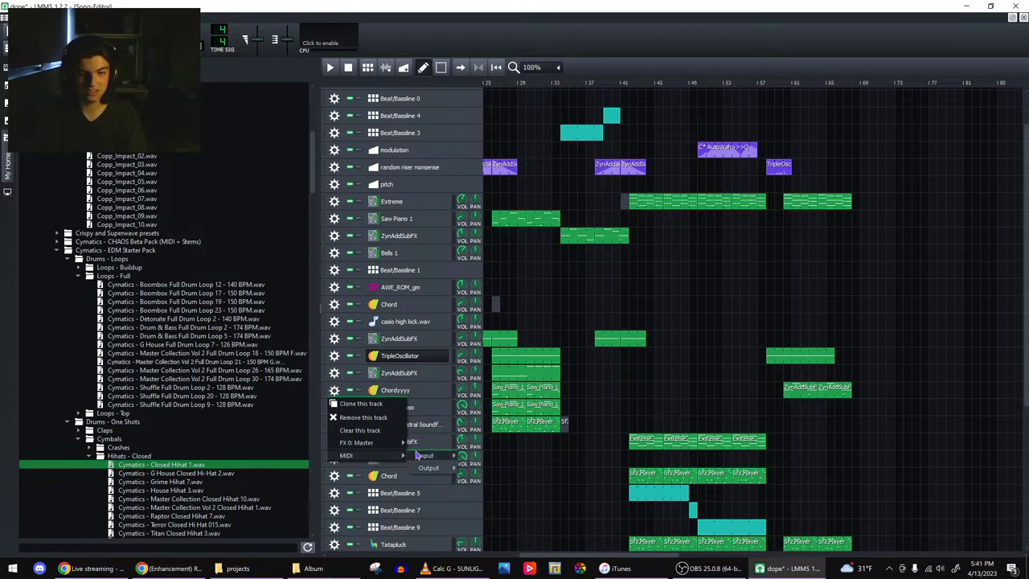
pyautogui.click(465, 456)
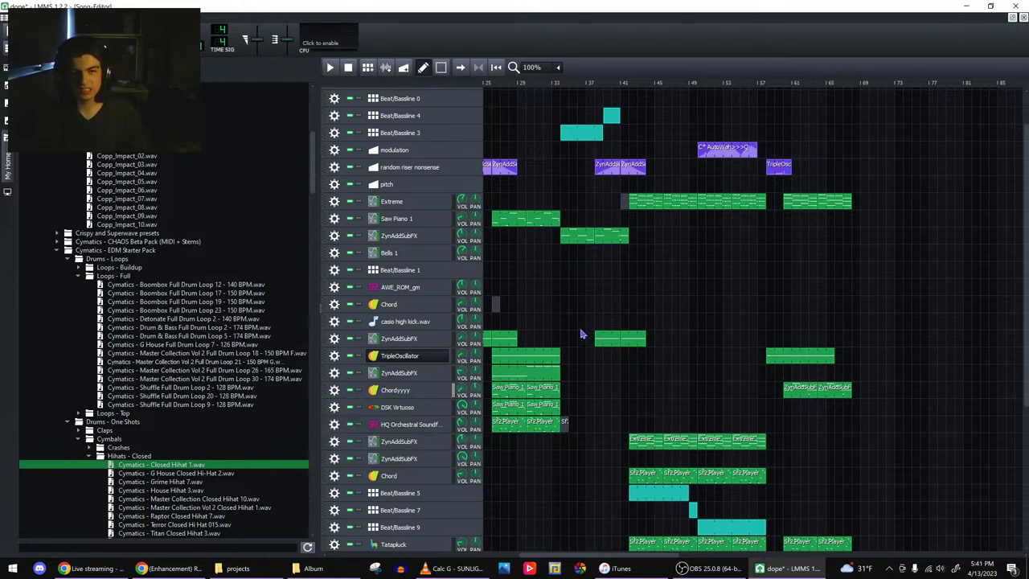
# - Disable the masterkey 49 MIDI input on the upper Synth1 VSTi track
pyautogui.scroll(-5, 607, 392)
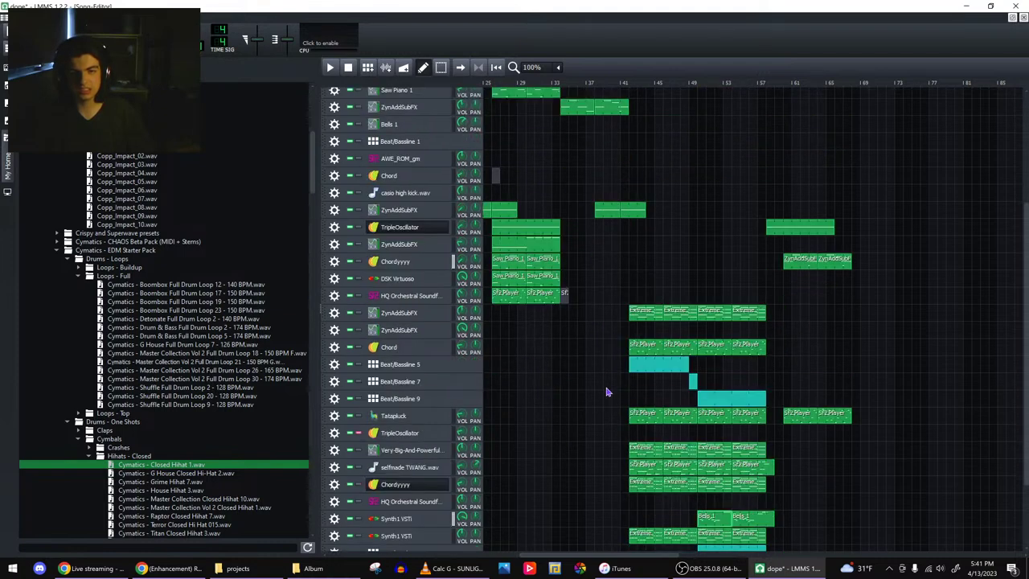
pyautogui.click(334, 487)
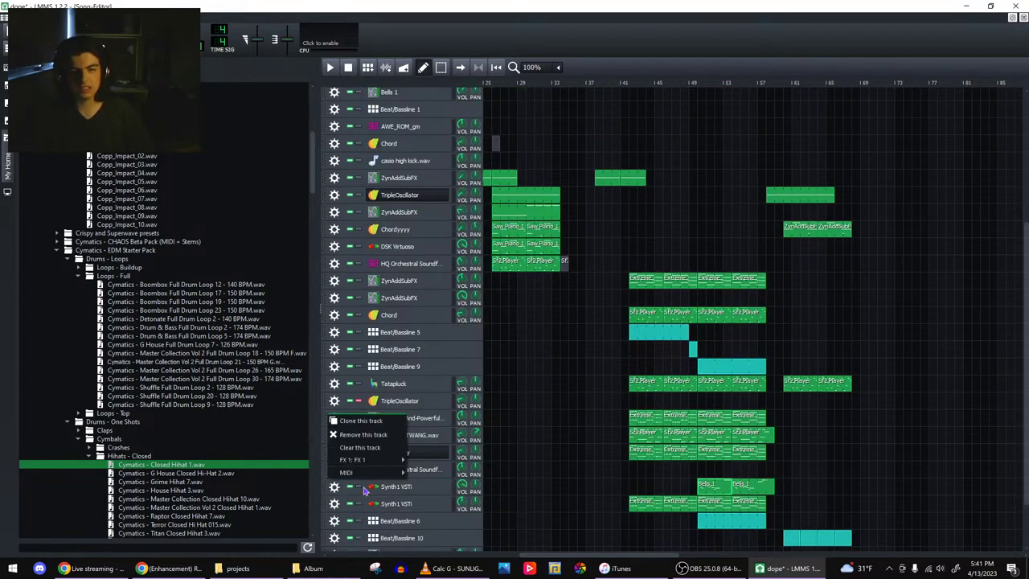
pyautogui.moveTo(374, 471)
pyautogui.moveTo(418, 476)
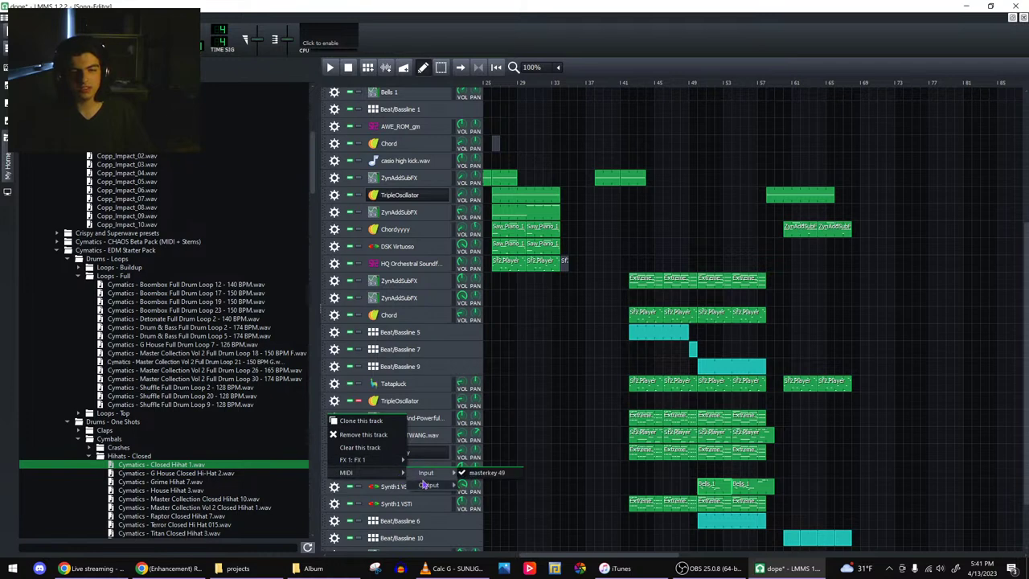
pyautogui.click(459, 475)
# - Extend a new clip on the pitch track to nine bars from bar 60 and link it to Chordyyyy's pitch knob
pyautogui.scroll(7, 724, 459)
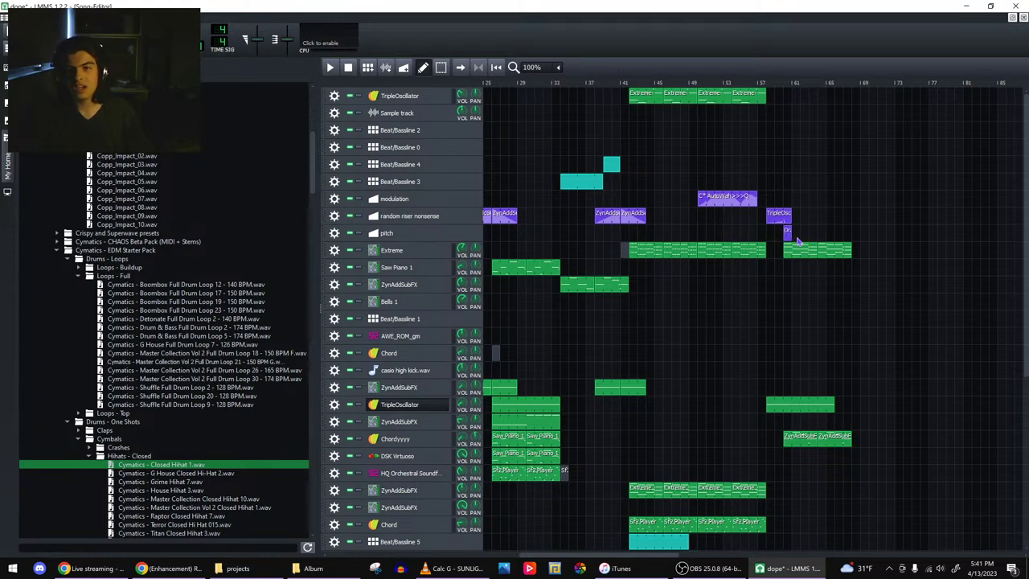
pyautogui.moveTo(791, 233); pyautogui.dragTo(852, 238)
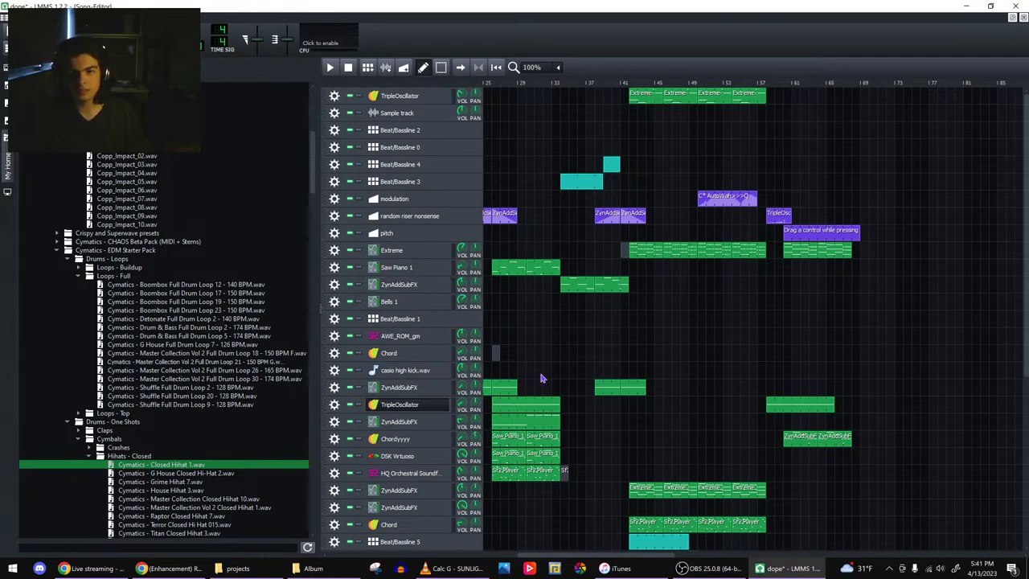
pyautogui.click(413, 443)
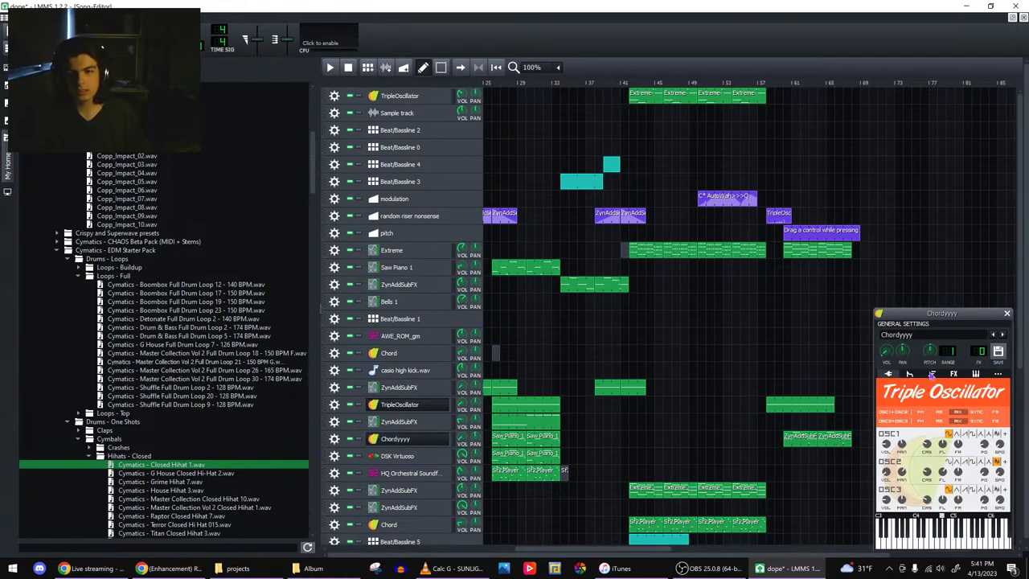
pyautogui.moveTo(931, 354); pyautogui.dragTo(844, 233)
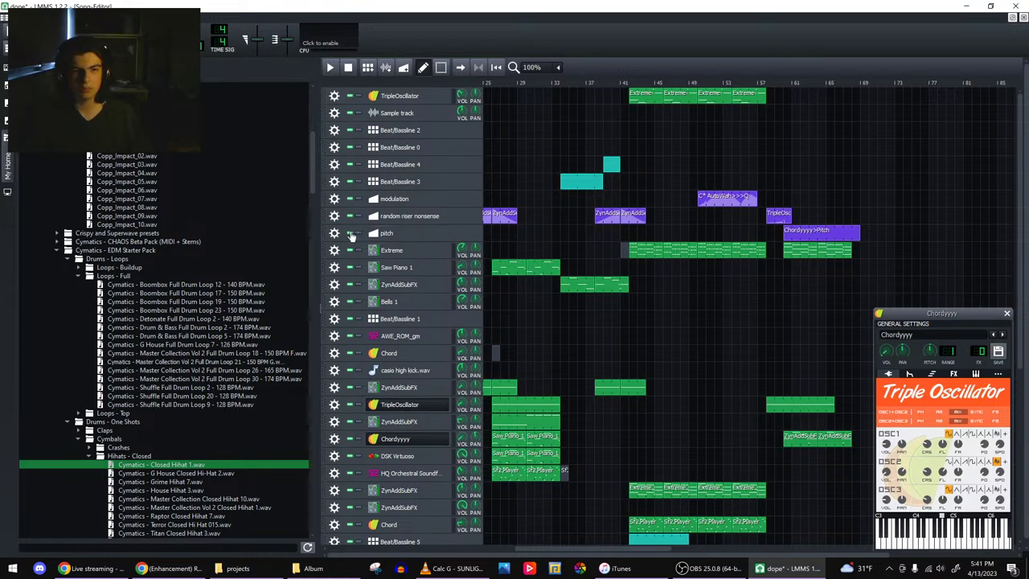
# - Turn all recording on for the pitch track and play from bar 60 through bar 67 to record Chordyyyy pitch automation
pyautogui.click(335, 233)
pyautogui.click(356, 291)
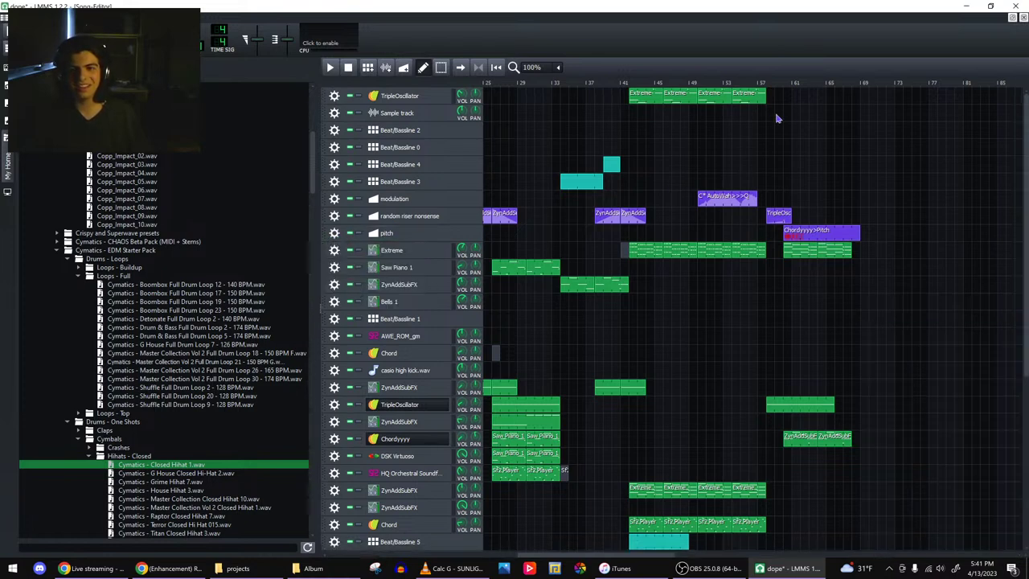
pyautogui.click(788, 84)
pyautogui.click(783, 86)
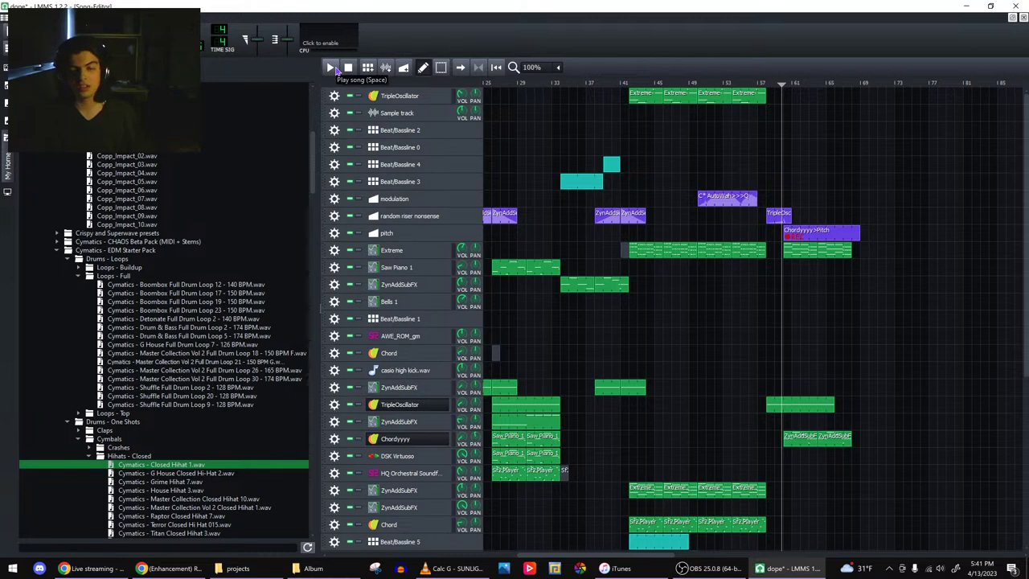
pyautogui.click(330, 67)
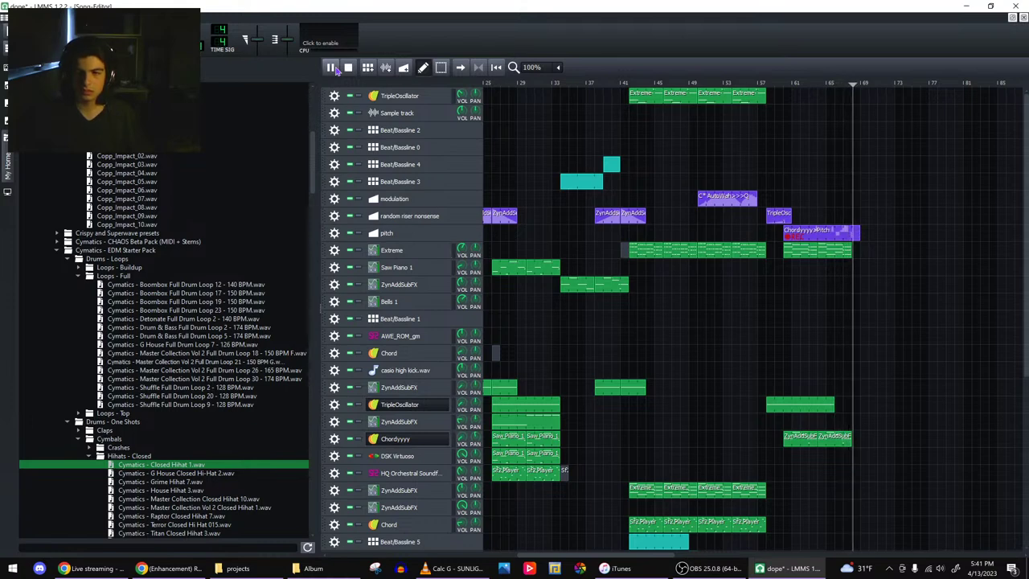
pyautogui.click(339, 69)
# - Replace the recorded clip on the pitch track with a new one-bar clip at bar 60 and play the section from there
pyautogui.moveTo(406, 556); pyautogui.dragTo(697, 556)
pyautogui.middleClick(700, 239)
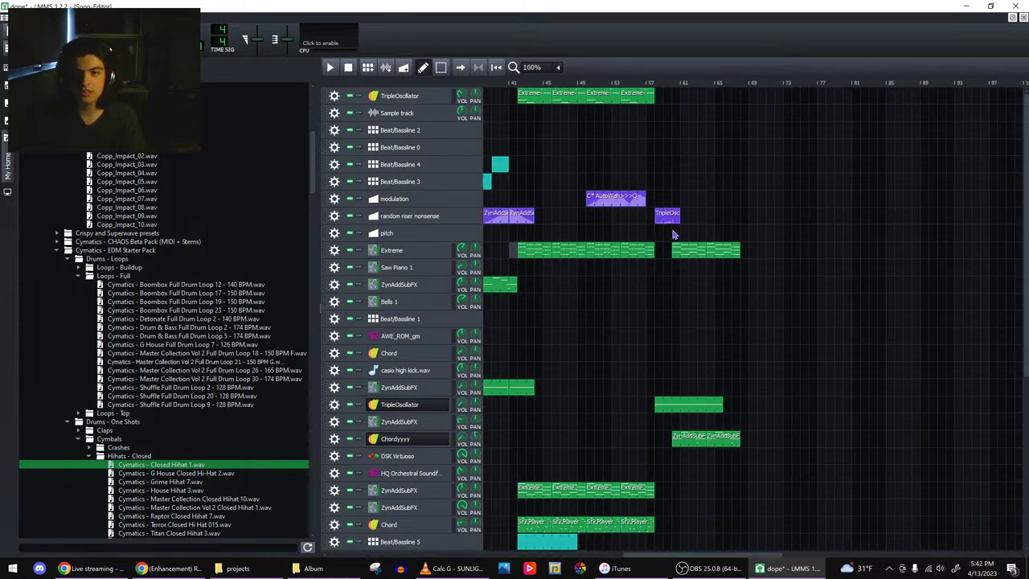
pyautogui.click(669, 83)
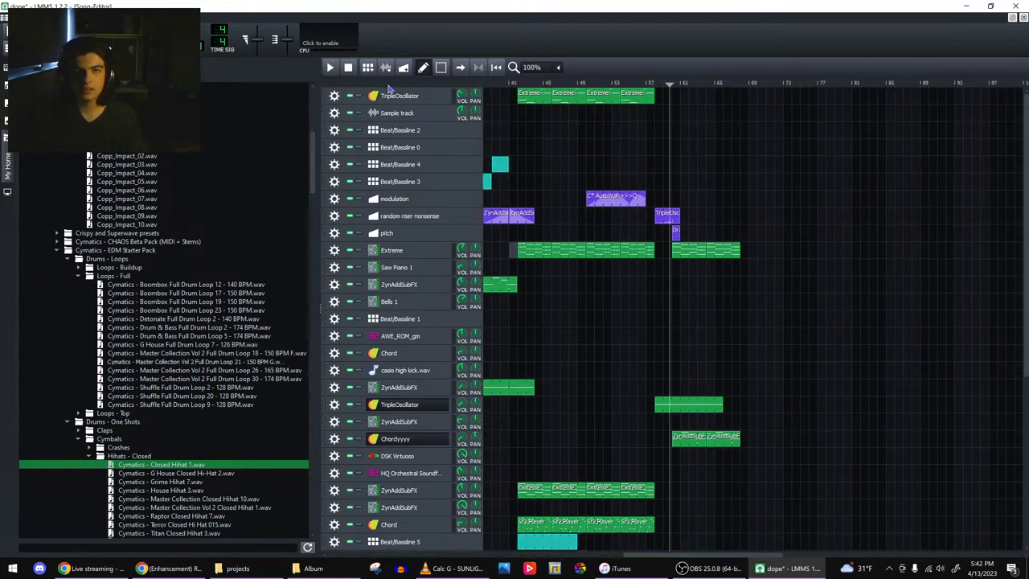
pyautogui.click(330, 67)
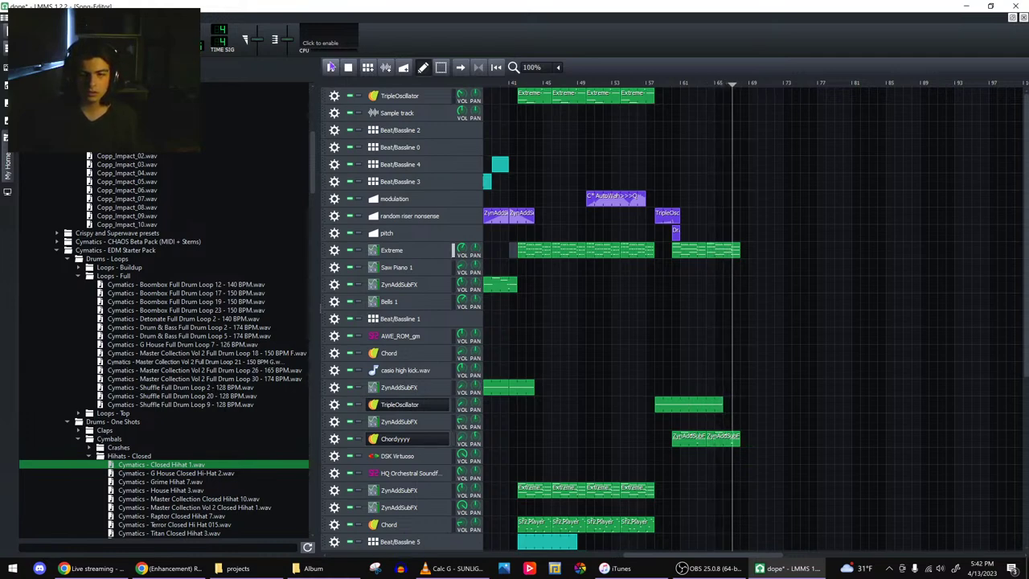
pyautogui.click(330, 67)
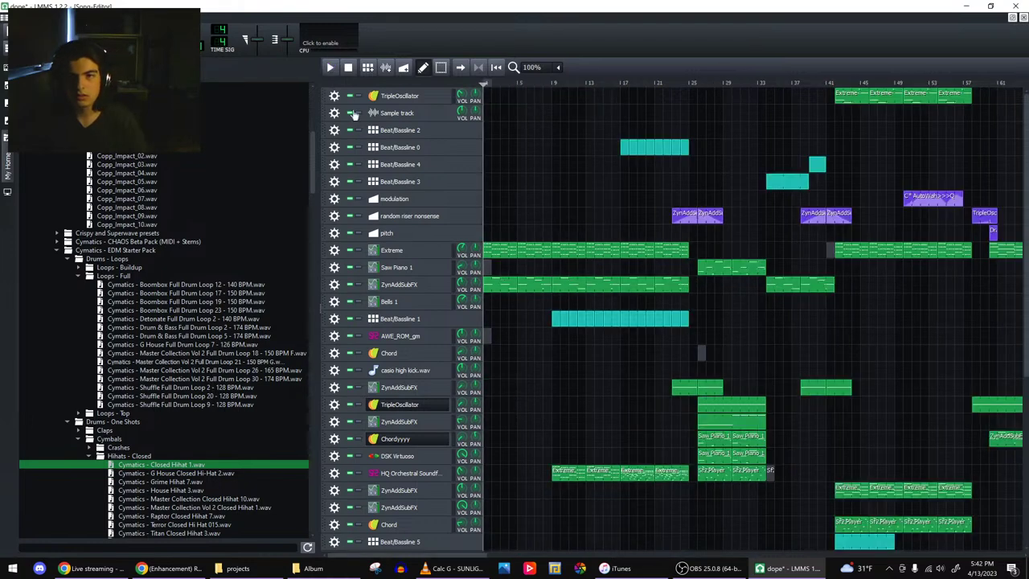
# - Extend the new pitch clip to eight bars from bar 60 and link it to Chordyyyy's pitch knob
pyautogui.moveTo(563, 554); pyautogui.dragTo(753, 507)
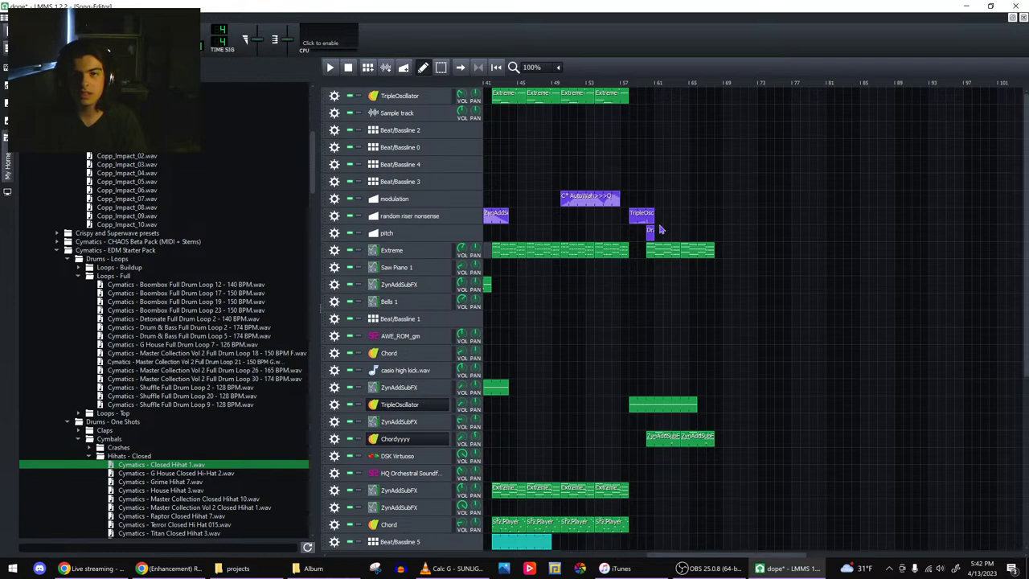
pyautogui.moveTo(654, 233); pyautogui.dragTo(714, 233)
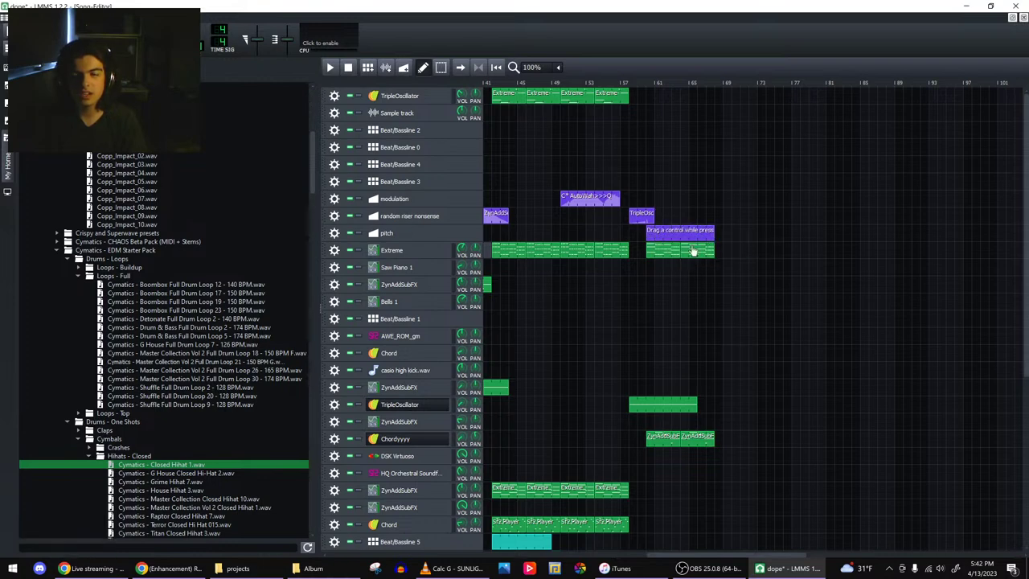
pyautogui.click(395, 439)
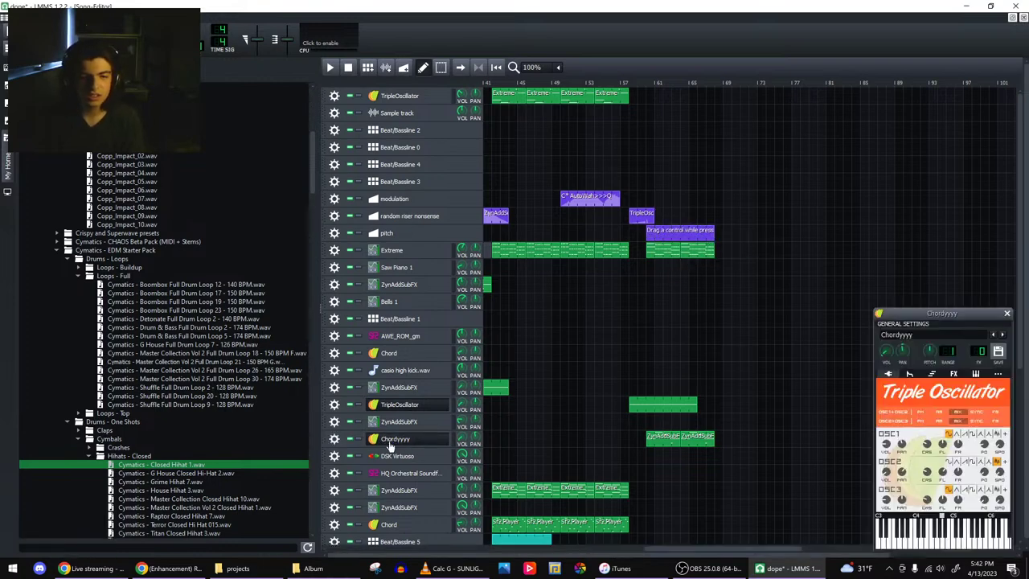
pyautogui.moveTo(930, 354); pyautogui.dragTo(680, 233)
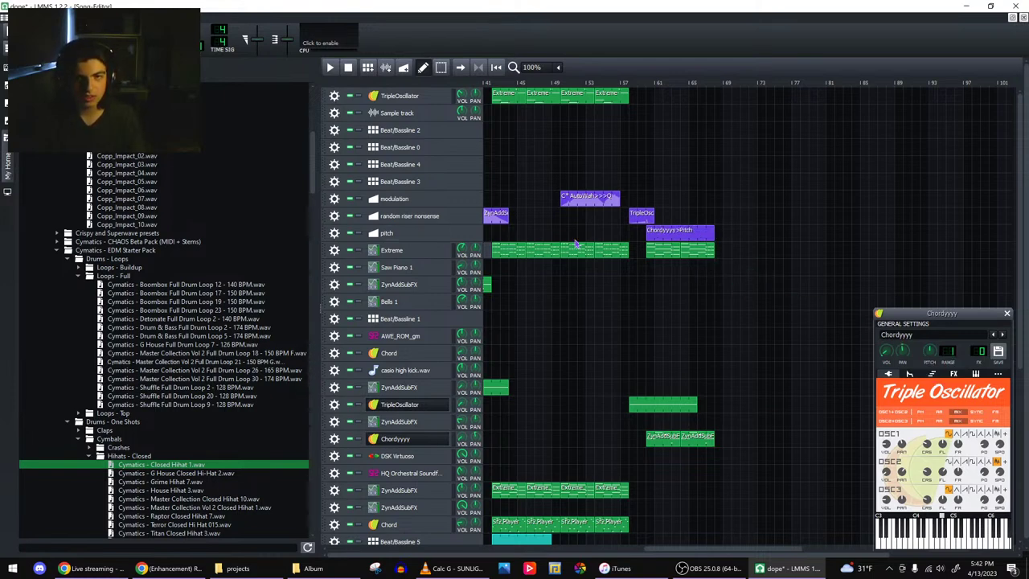
# - Enable recording on the Chordyyyy pitch clip and play from bar 59 past the clip's end to record pitch automation
pyautogui.rightClick(666, 234)
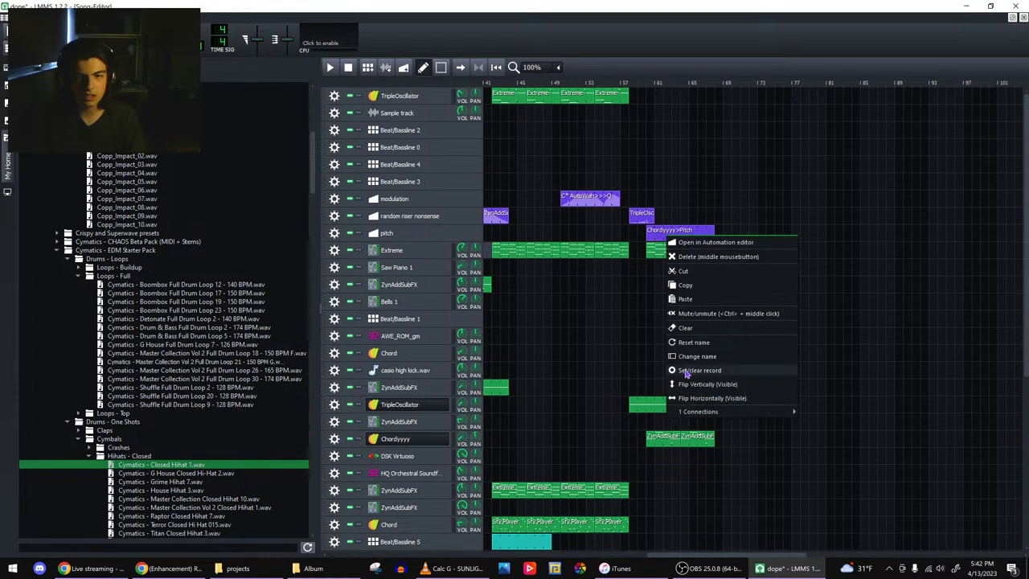
pyautogui.click(686, 370)
pyautogui.click(643, 84)
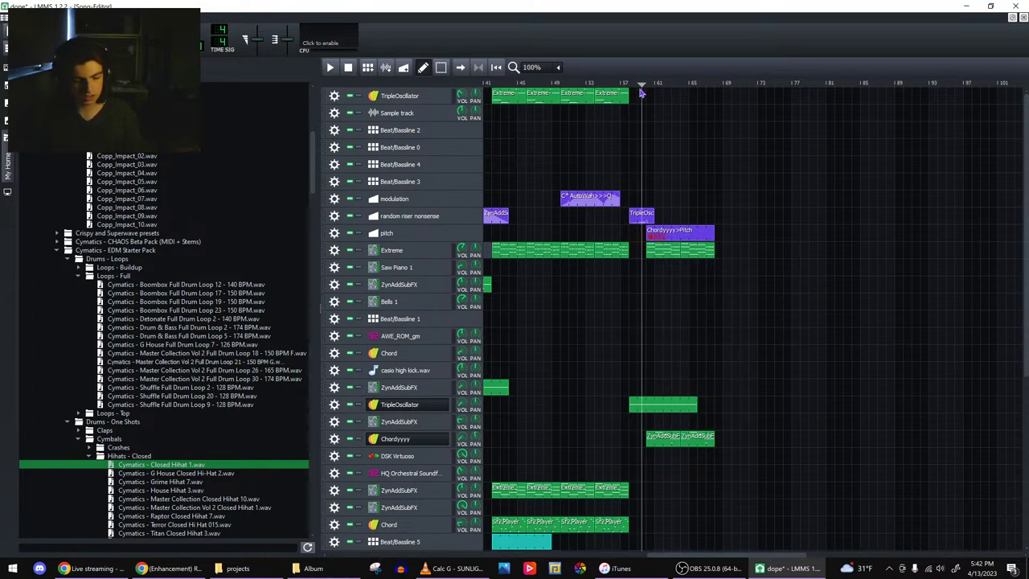
pyautogui.click(330, 68)
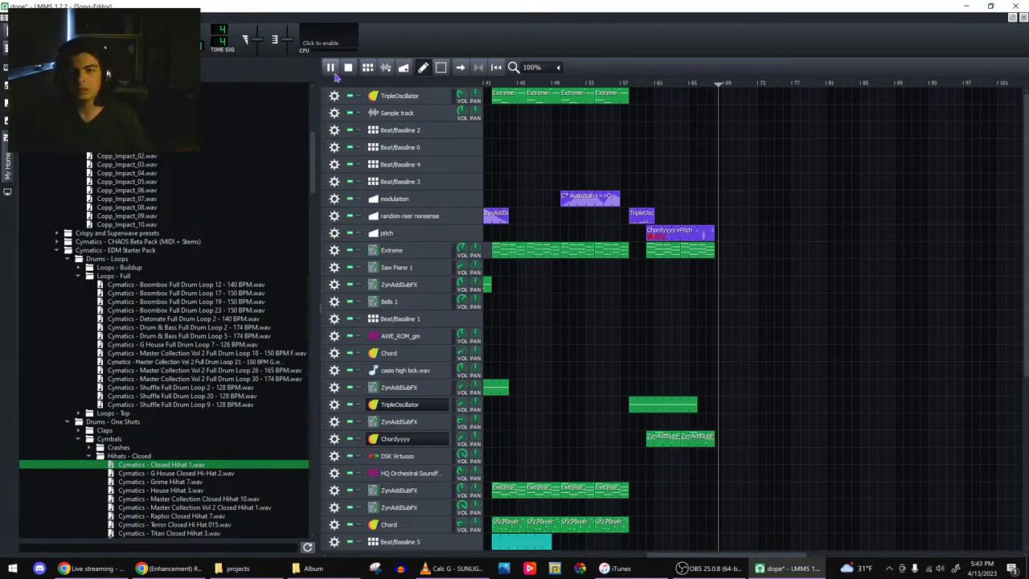
# - Set the recorded Chordyyyy pitch automation to cubic Hermite progression and play the section back from about bar 60
pyautogui.doubleClick(682, 234)
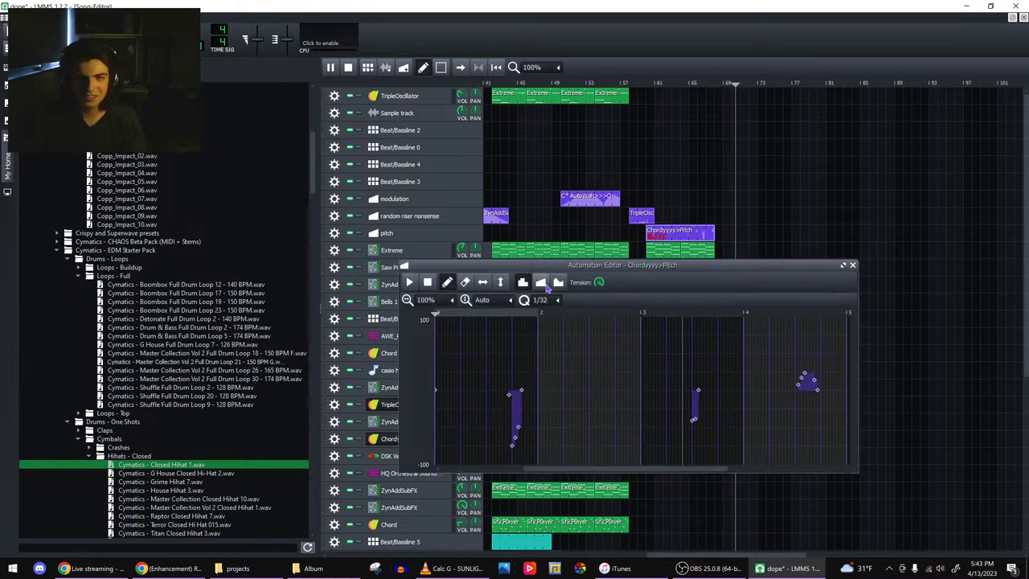
pyautogui.click(558, 282)
pyautogui.click(852, 265)
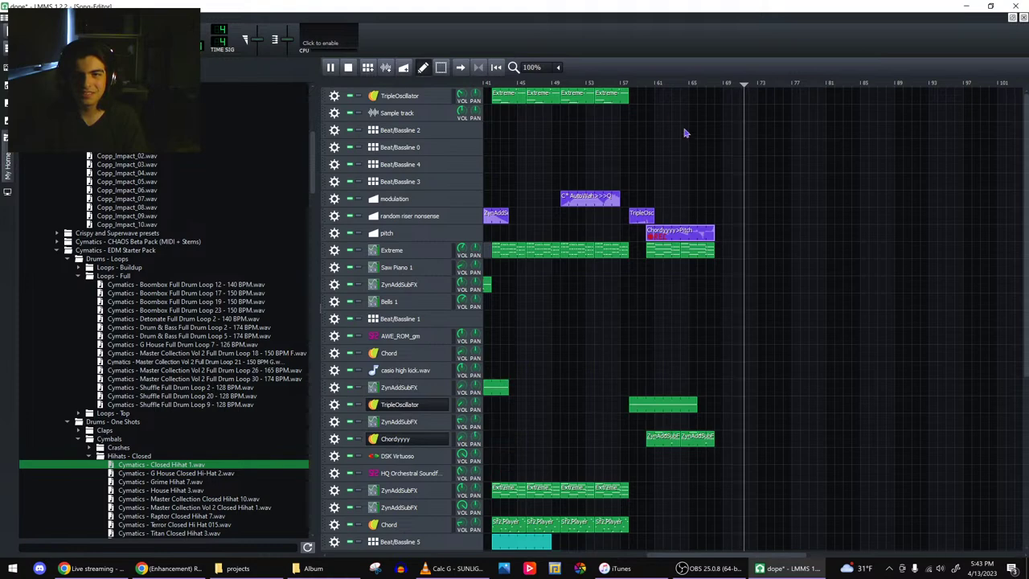
pyautogui.click(644, 84)
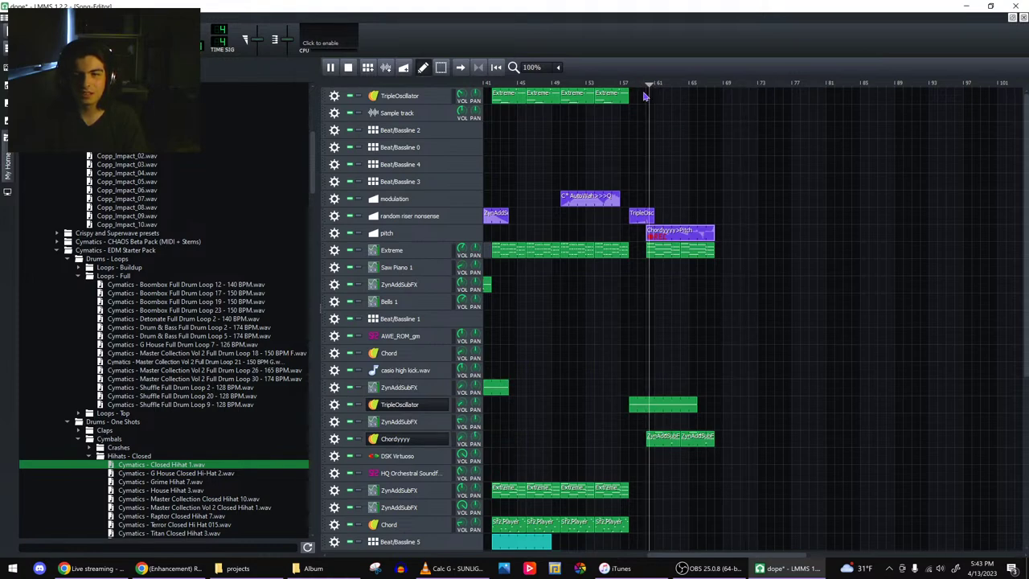
# - Switch the Chordyyyy pitch automation to linear progression and erase automation points in the clip's fourth bar
pyautogui.doubleClick(653, 233)
pyautogui.click(542, 285)
pyautogui.rightClick(807, 382)
pyautogui.click(852, 265)
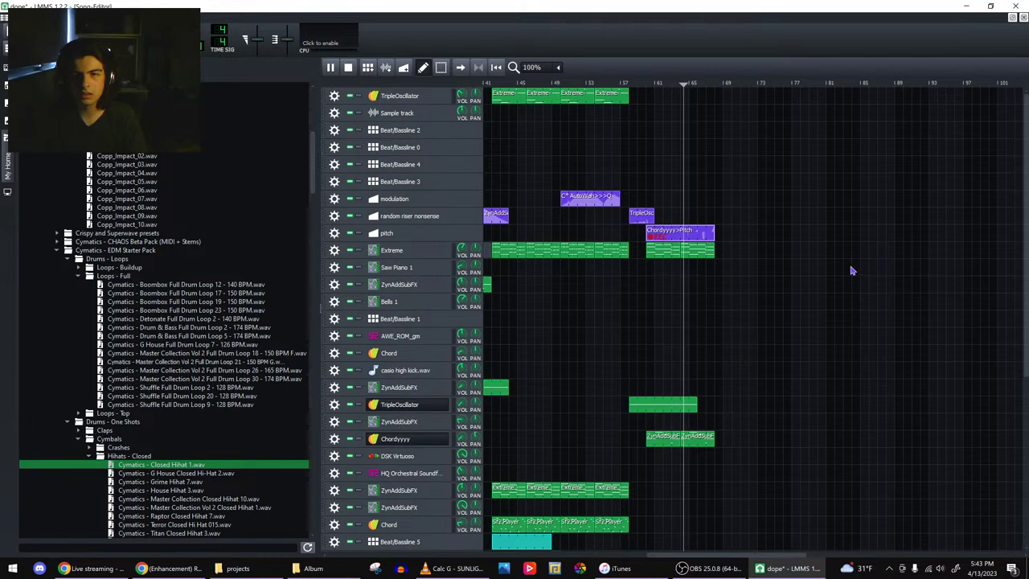
# - Stop playback and delete the Chordyyyy automation clip from the pitch track
pyautogui.press('space')
pyautogui.moveTo(341, 556); pyautogui.dragTo(652, 554)
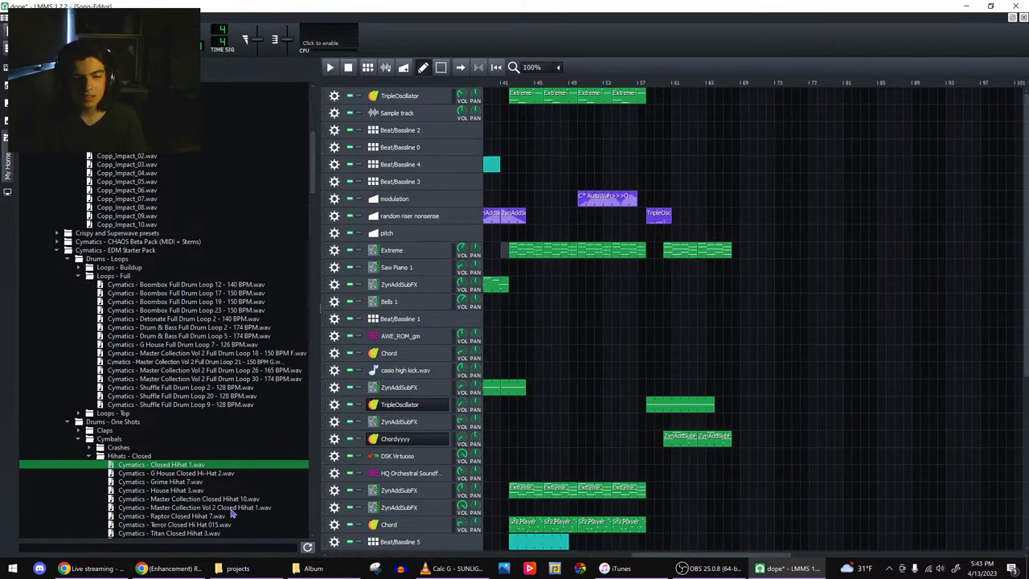
# - Switch to Chrome and look through the latest videos on the YouTube channel that uploaded CHALLENGE ME
pyautogui.click(93, 568)
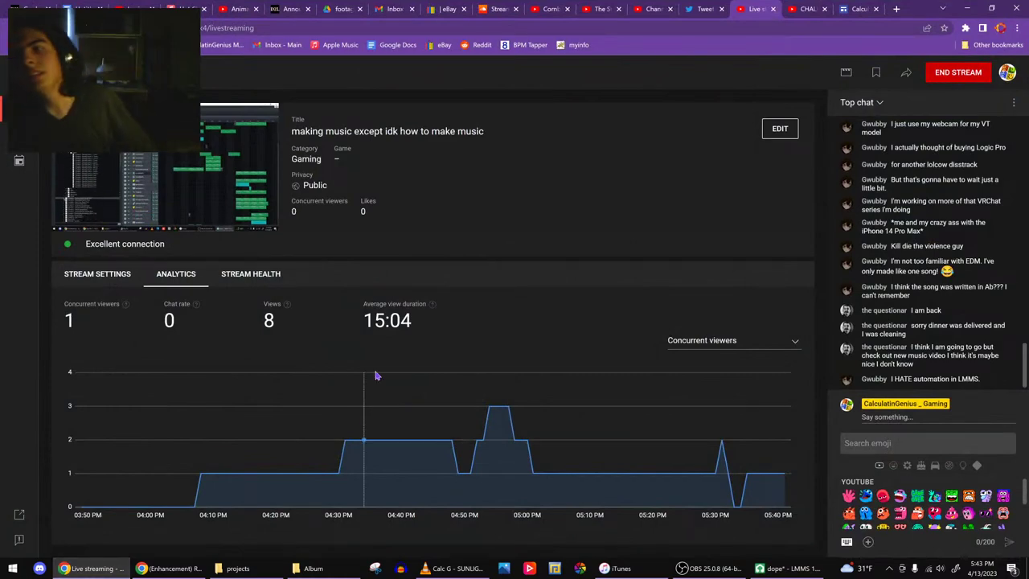
pyautogui.click(804, 9)
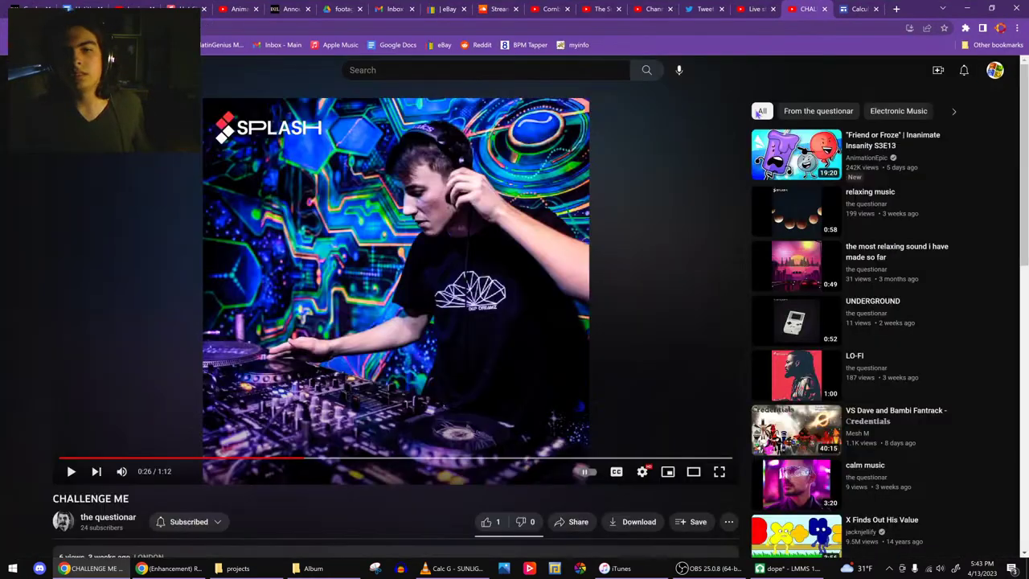
pyautogui.click(94, 519)
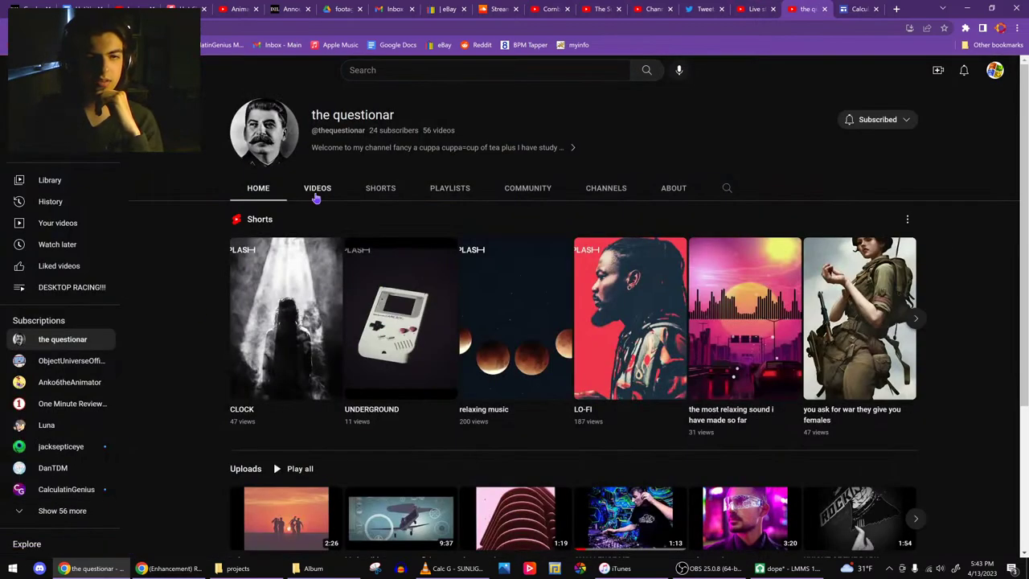
pyautogui.click(317, 190)
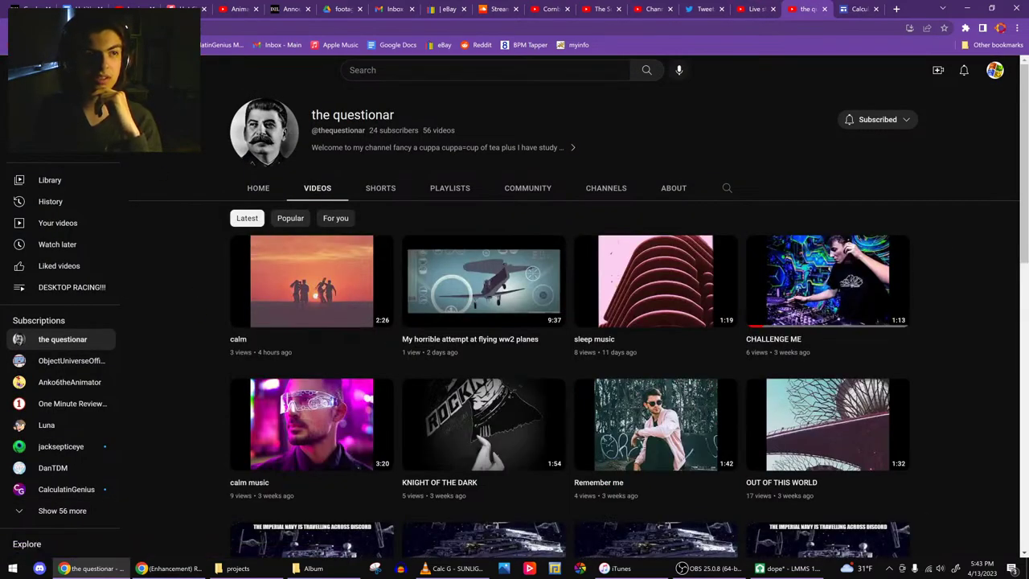
pyautogui.press('F5')
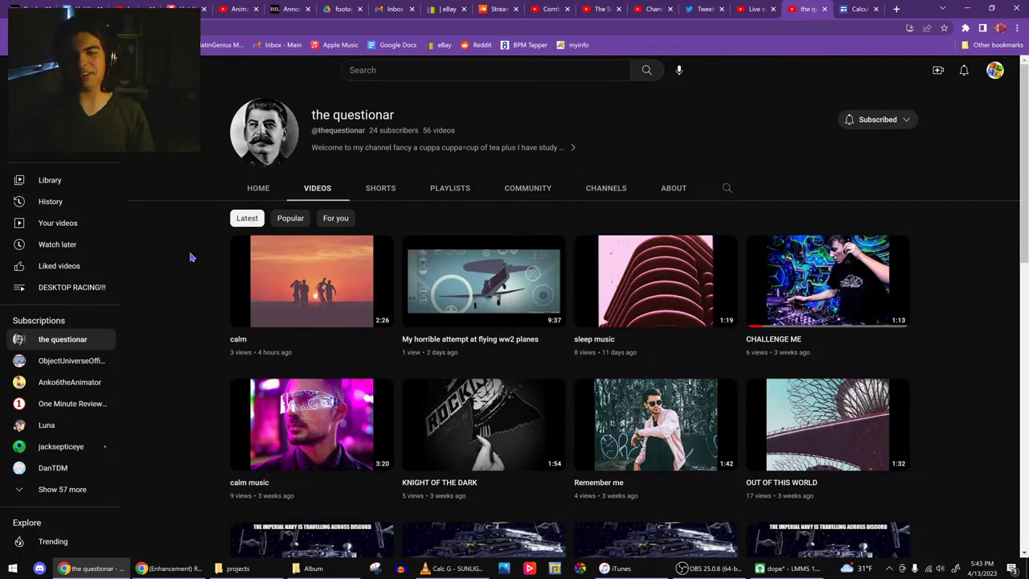
# - Save the dope project in LMMS and return to the live stream dashboard in Chrome
pyautogui.click(760, 568)
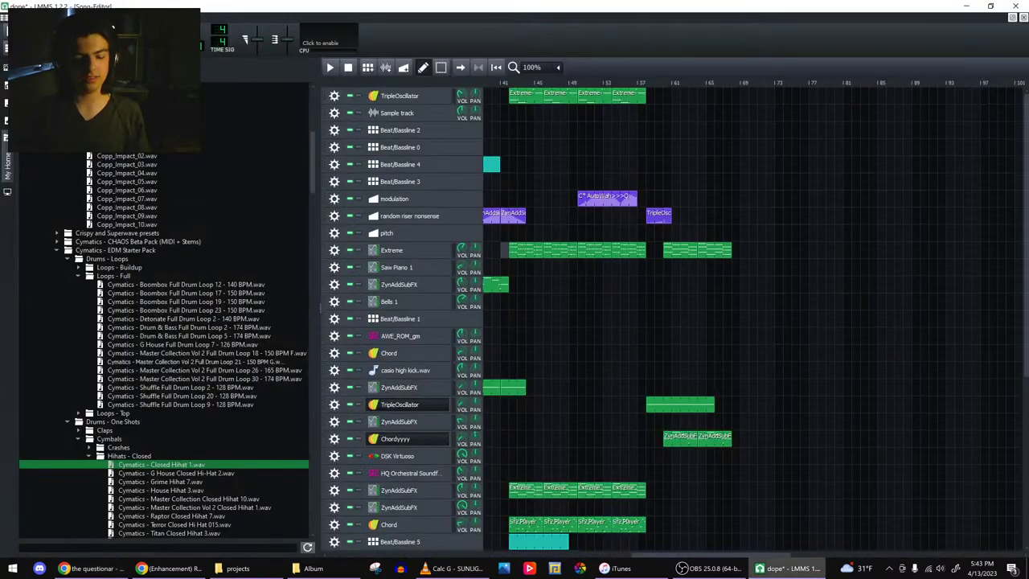
pyautogui.click(91, 568)
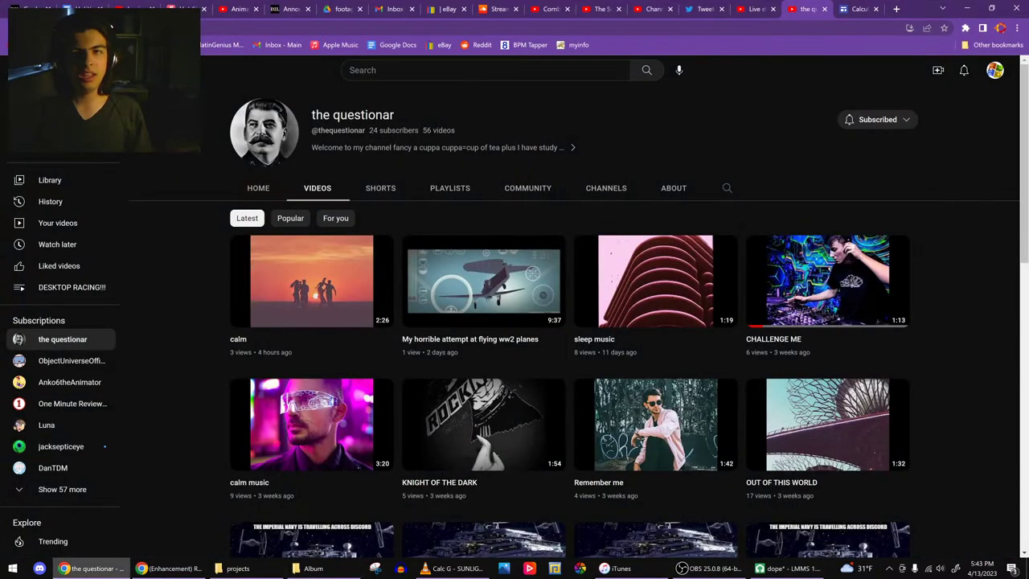
pyautogui.click(754, 8)
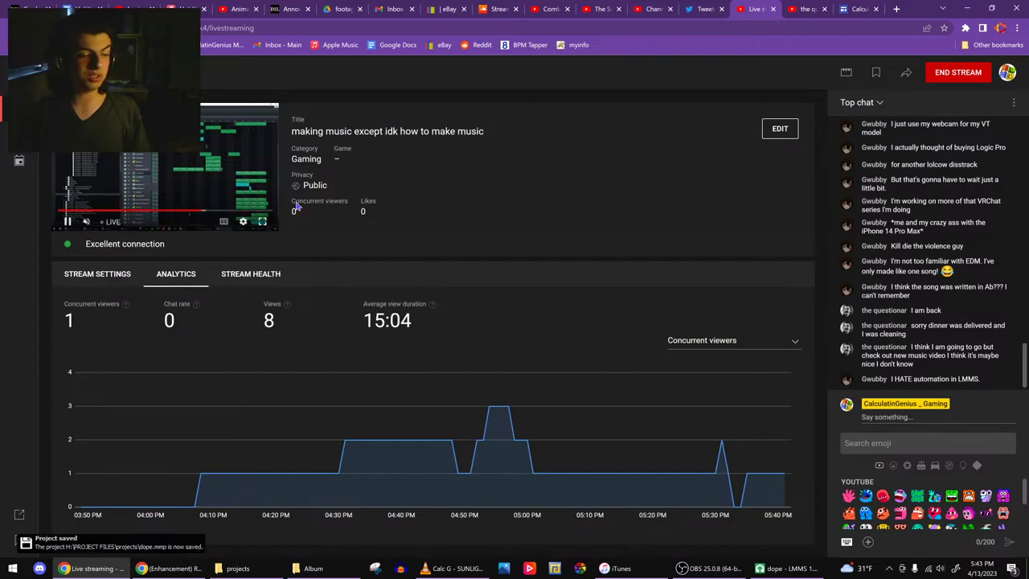
# - Switch to OBS and stop streaming
pyautogui.click(788, 568)
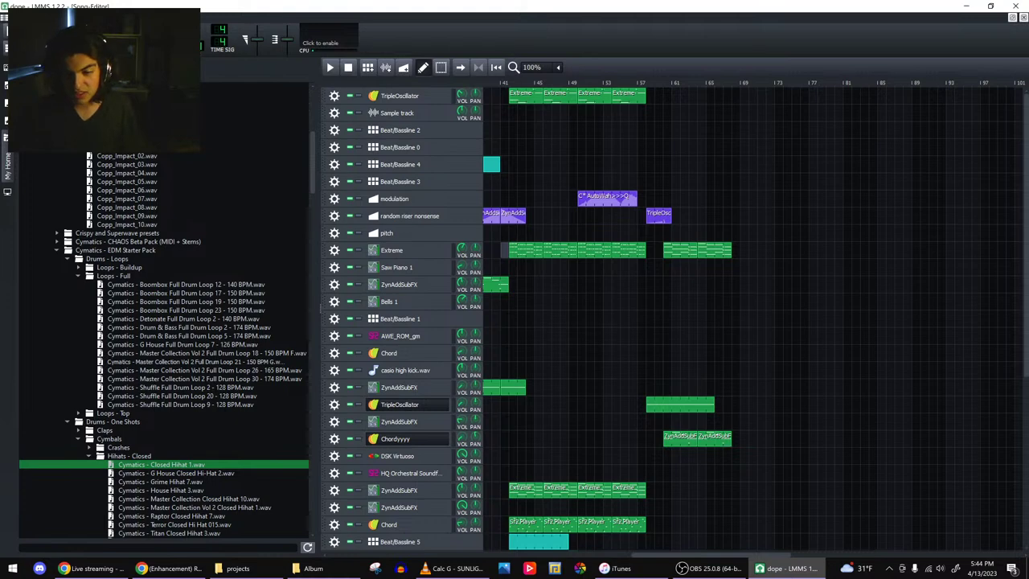
pyautogui.click(707, 568)
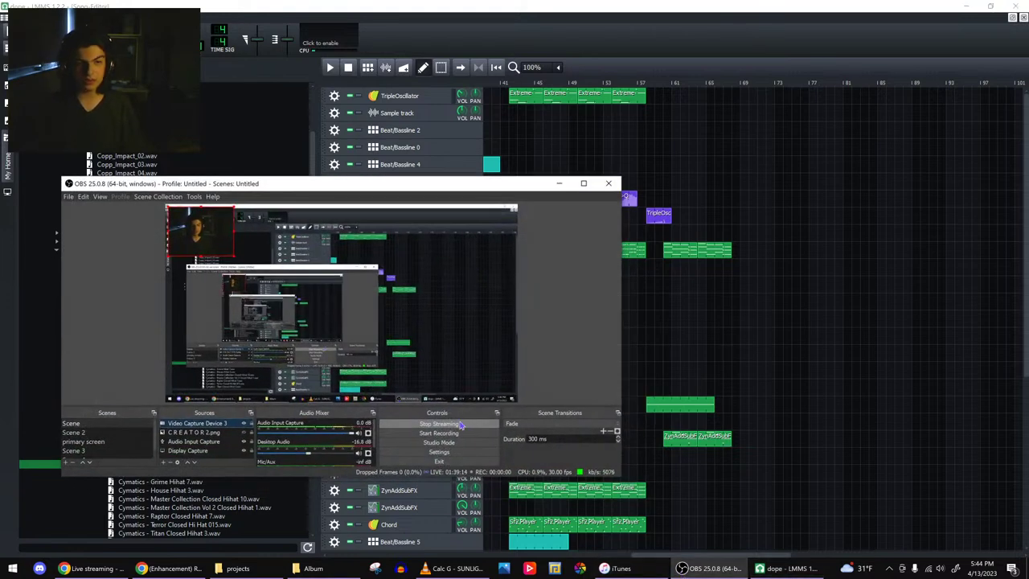